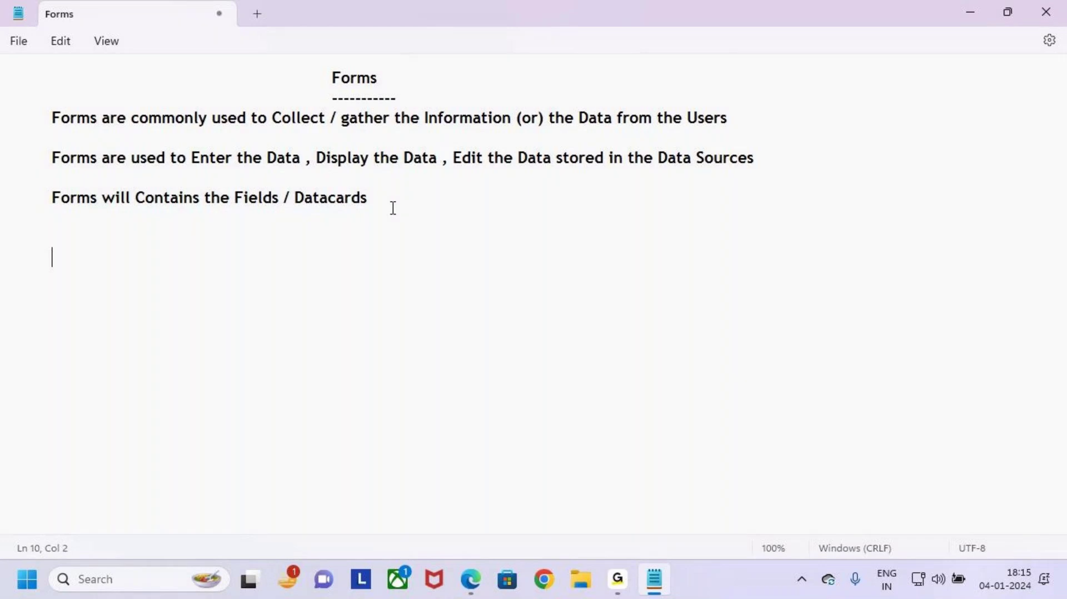
Step: Mark the Forms heading and its three note lines with on-screen annotations
key(ctrl+2)
drag(320, 63, 394, 90)
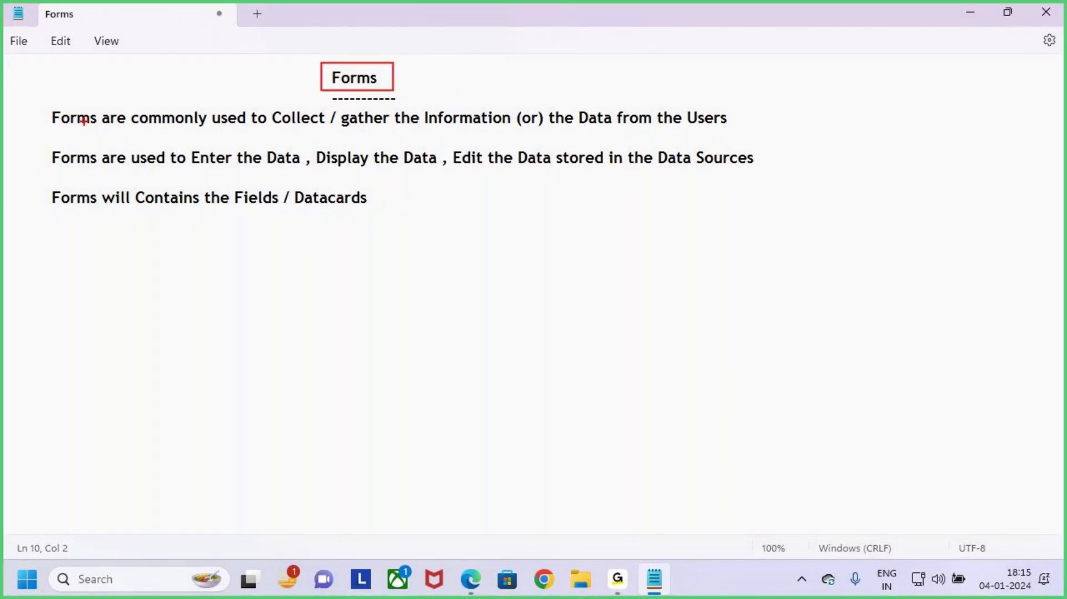
mouse_move(35, 107)
mouse_down()
mouse_move(657, 232)
mouse_move(775, 221)
mouse_up()
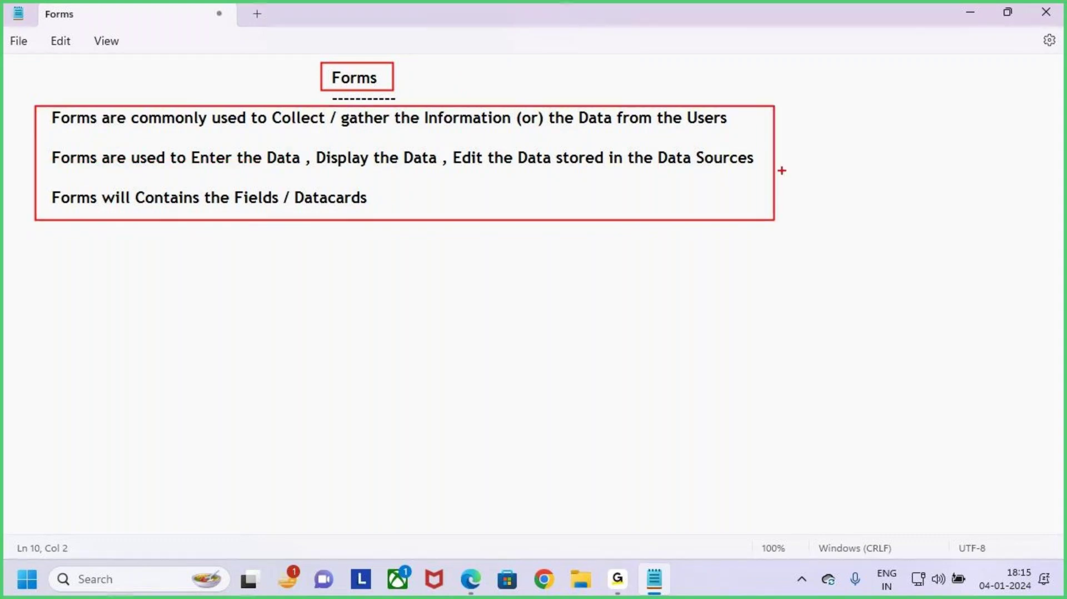
mouse_move(763, 161)
mouse_down()
mouse_move(773, 172)
mouse_move(813, 111)
mouse_up()
drag(351, 38, 354, 66)
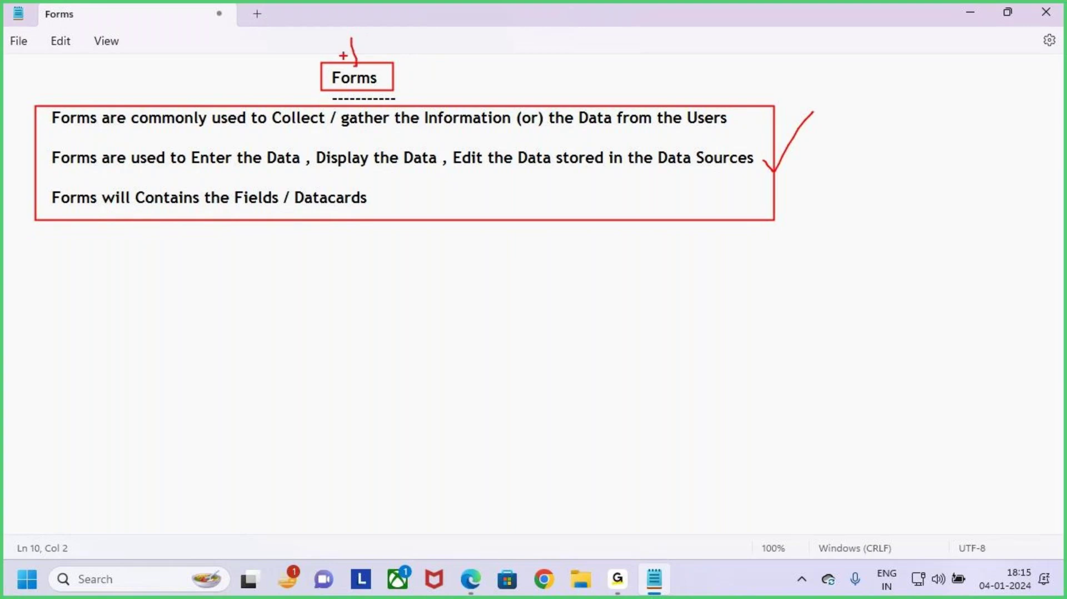
key(Escape)
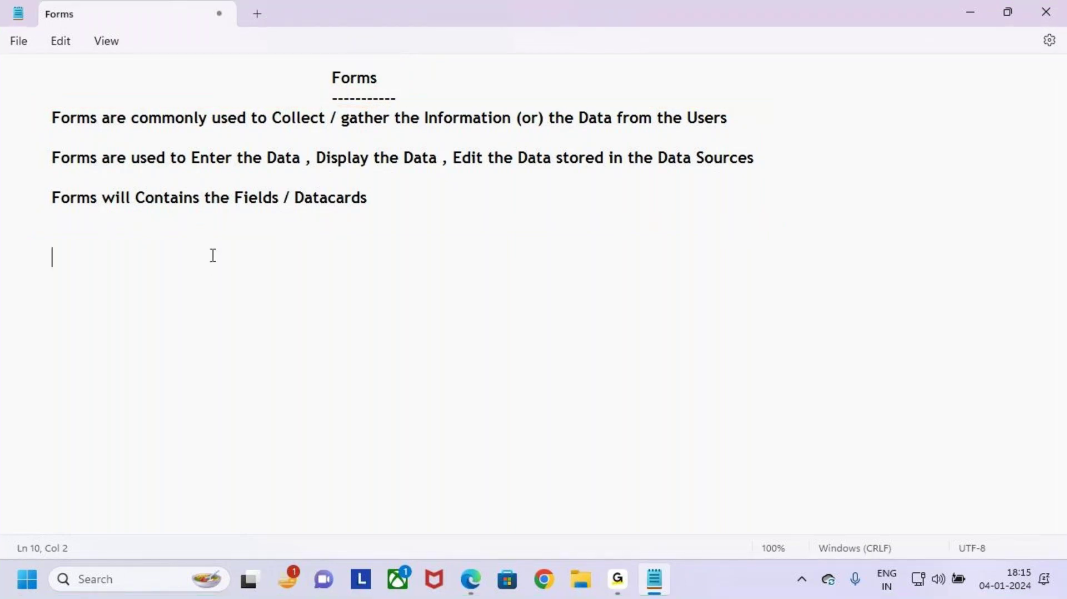
drag(331, 78, 376, 83)
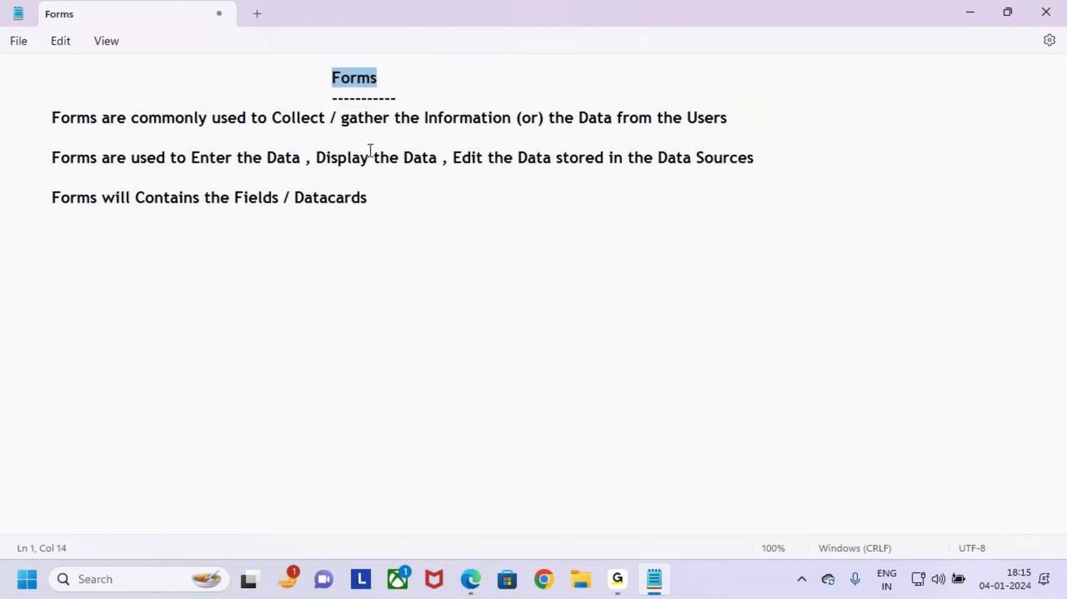
Step: Add new lines below the Forms notes and indent the next line
click(158, 256)
key(Return)
key(Return)
key(Tab)
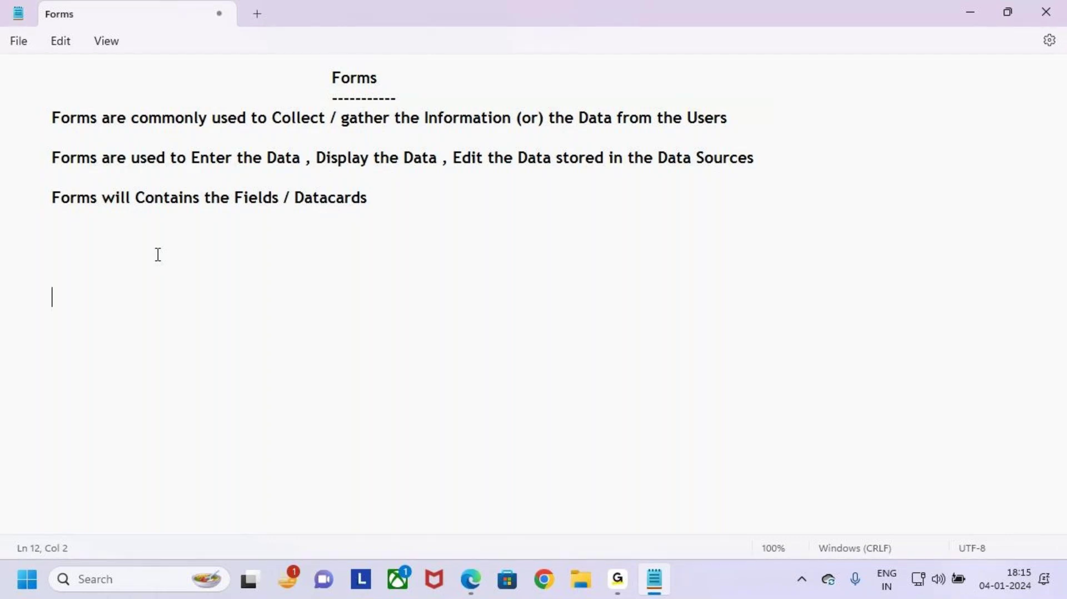
Step: Type an indented 'Students' heading with a dashed underline
text(Students)
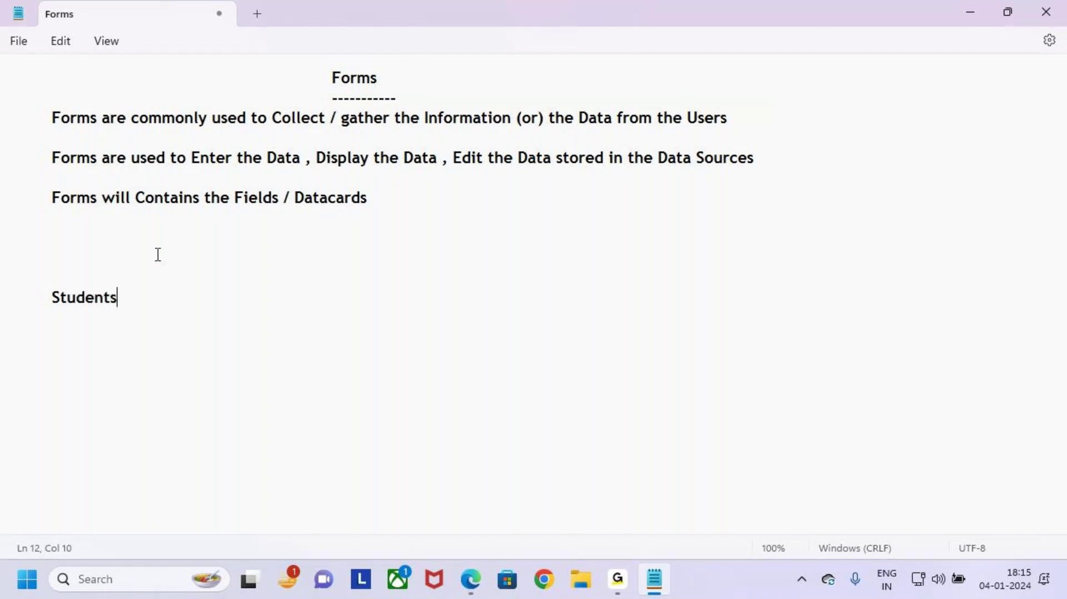
key(Return)
key(Tab)
text(--------------)
key(Return)
key(Tab)
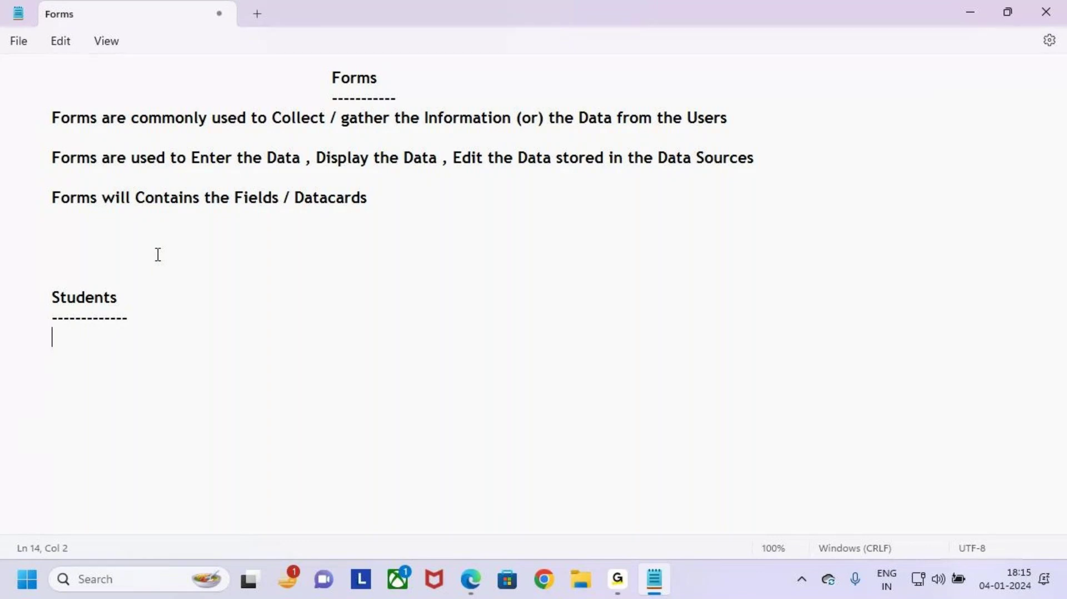
Step: Enter the tab-separated field names Sname, Email, Mobile, Course and Education
text(Sname)
key(Tab)
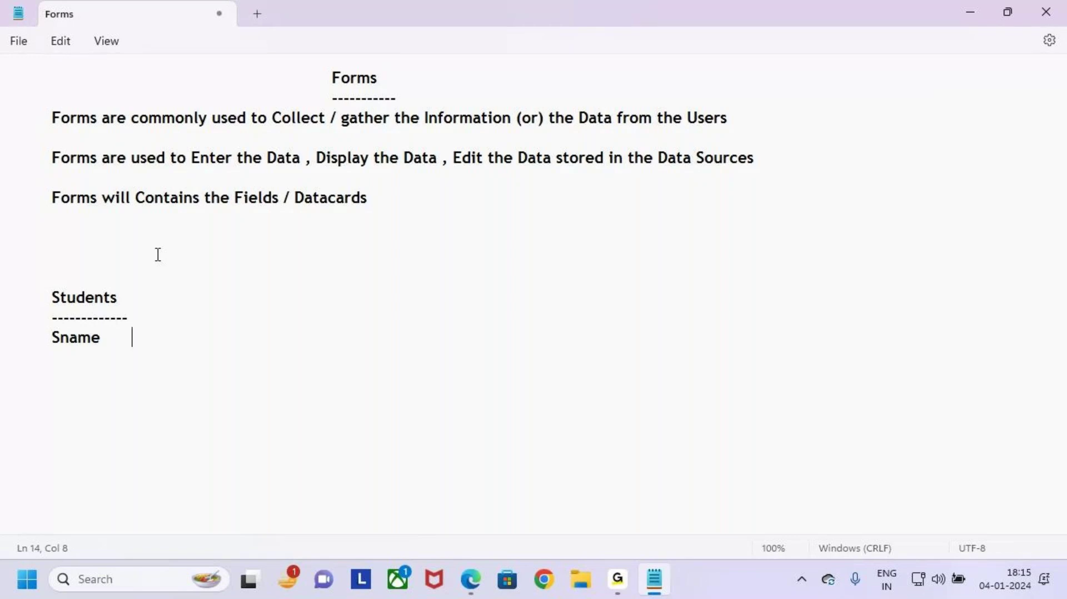
text(Email)
key(Tab)
text(Mobile	)
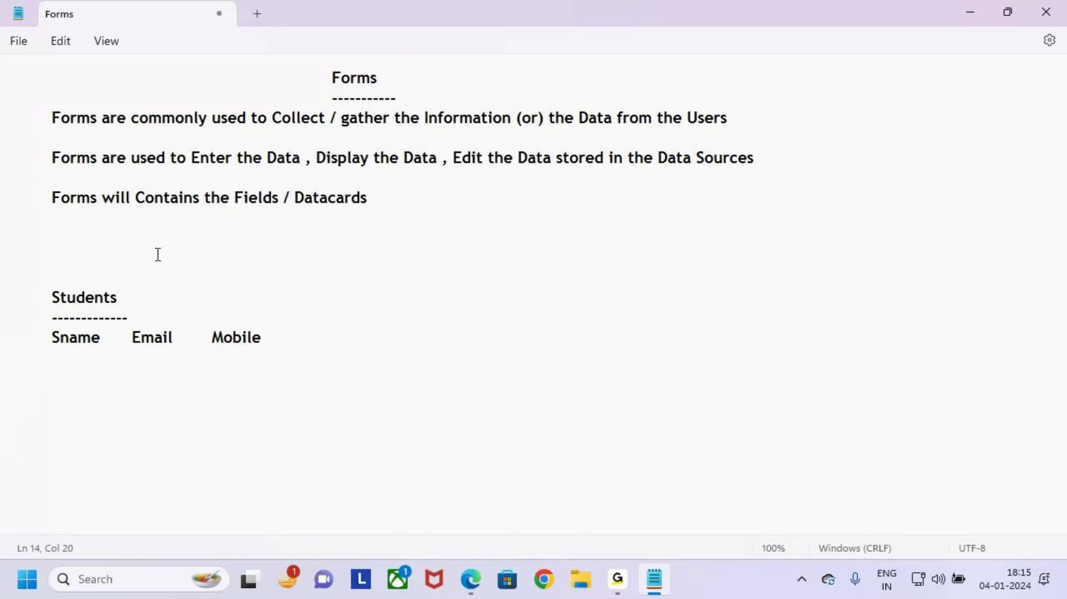
text(Course)
key(Tab)
text(Educati)
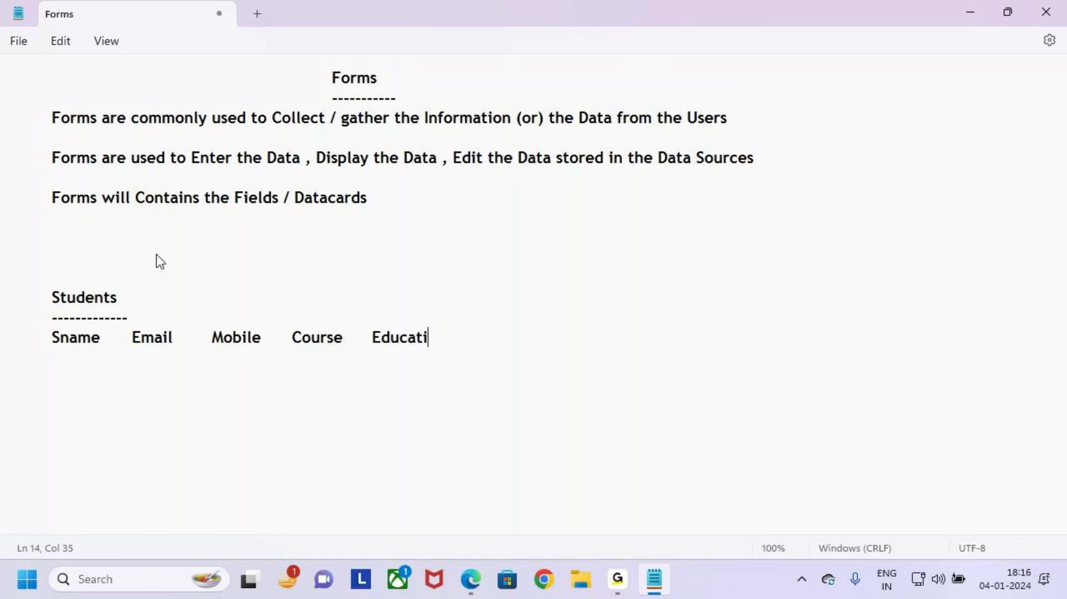
text(on)
key(BackSpace)
key(BackSpace)
key(BackSpace)
key(BackSpace)
key(BackSpace)
key(BackSpace)
text(cat)
key(BackSpace)
key(BackSpace)
key(BackSpace)
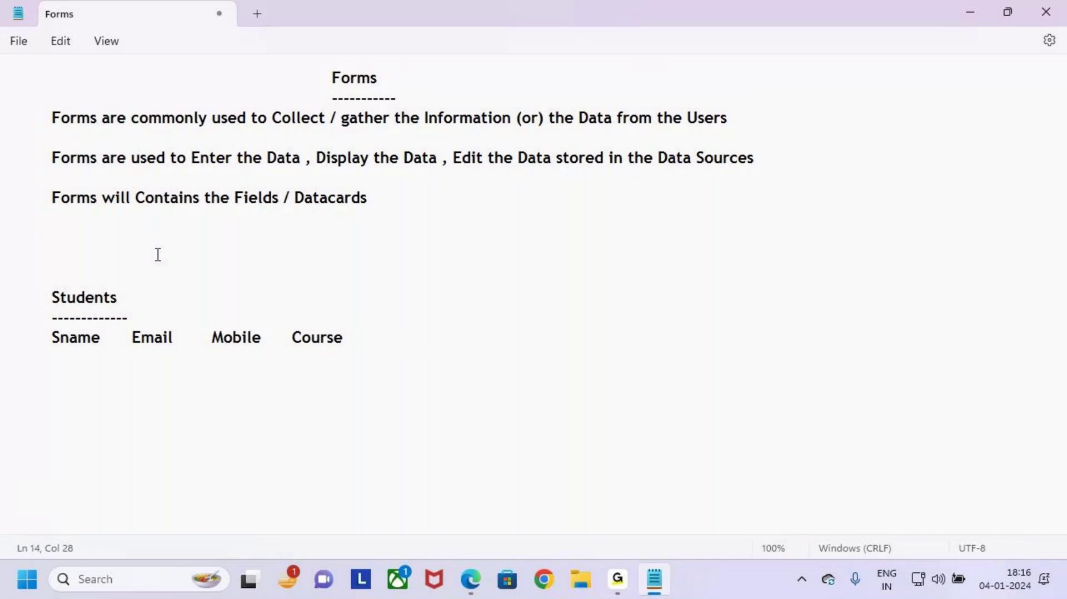
text(Education)
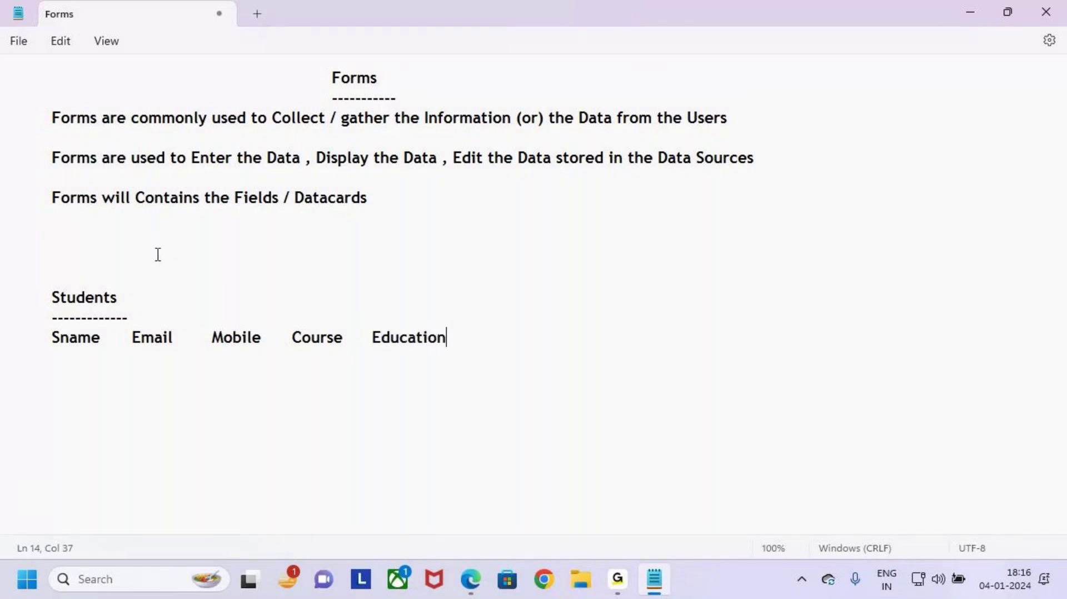
click(159, 312)
Step: Frame the field-name row with dashed lines above and below
key(Return)
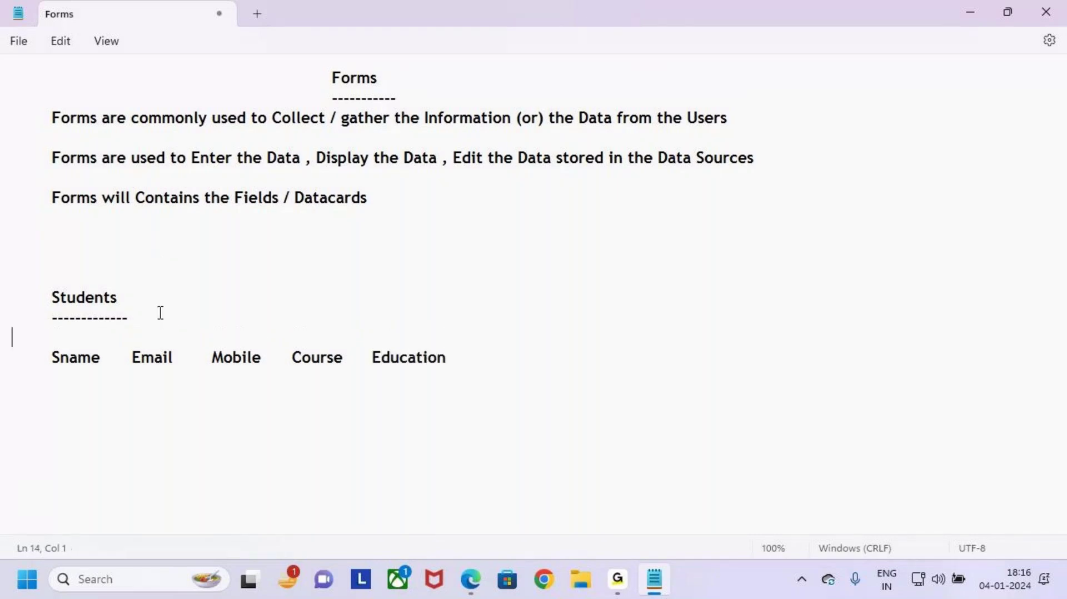
text(----------------------------------------------------------------------)
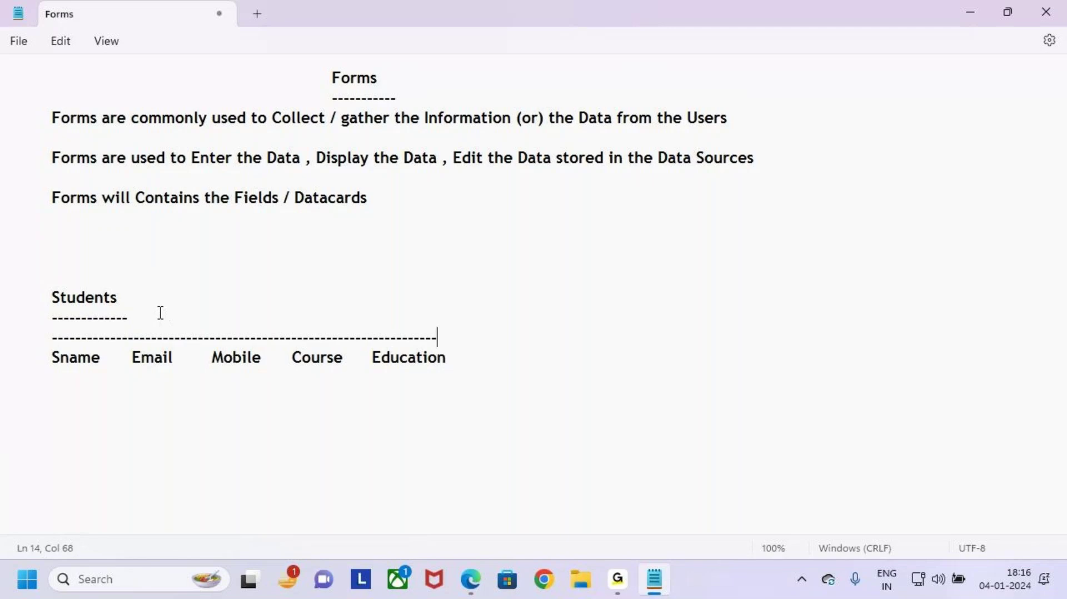
click(461, 357)
key(Tab)
text(-------------------------------)
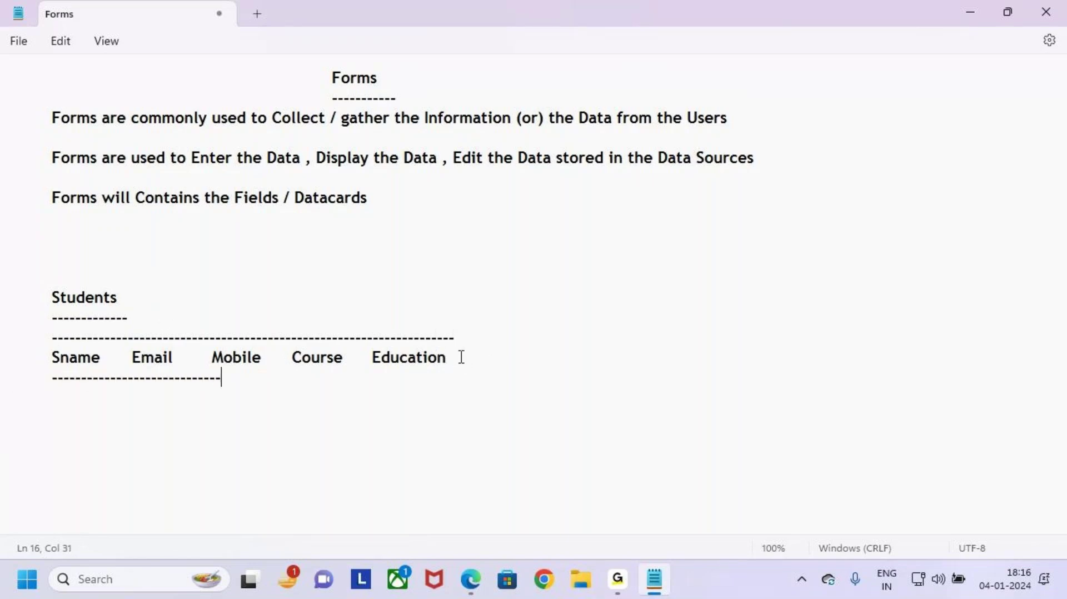
text(-----------------------------------)
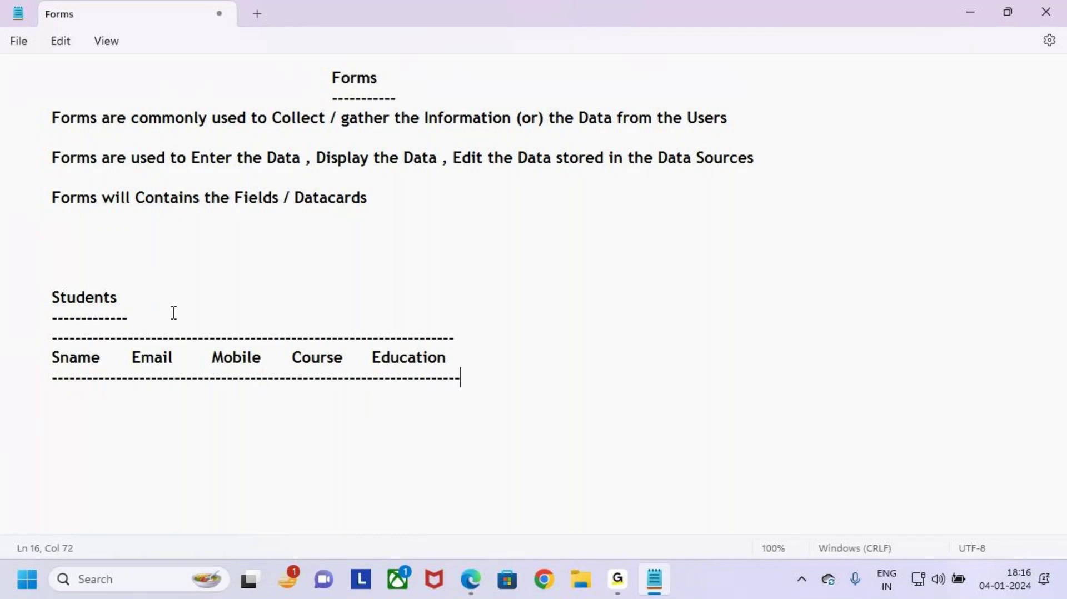
Step: Append '(List)' to the Students heading
key(ctrl+2)
key(Escape)
click(135, 290)
text(())
text(List)
double_click(60, 299)
click(483, 364)
Step: Switch to the Power Apps browser and show the Microsoft 365 app list, marking SharePoint
click(472, 580)
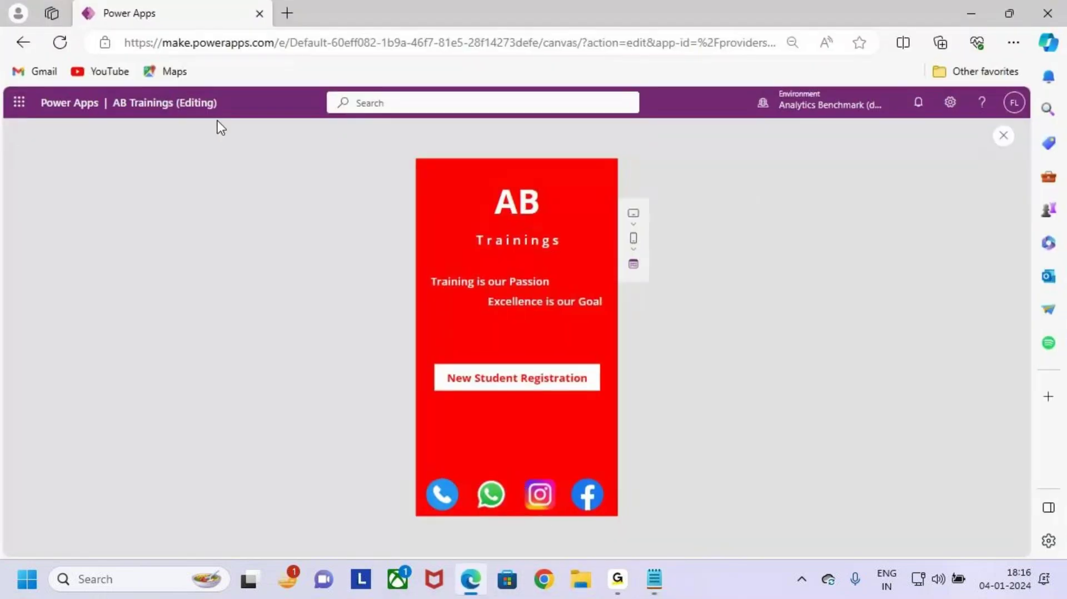
click(23, 109)
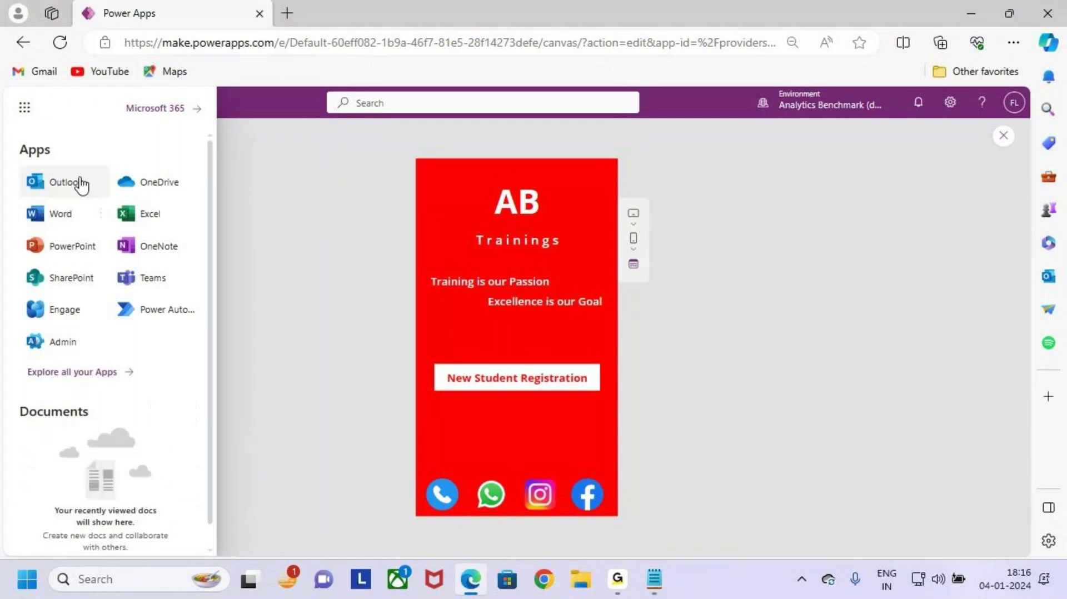
key(ctrl+2)
mouse_move(22, 259)
mouse_down()
mouse_move(114, 292)
mouse_move(133, 229)
mouse_up()
key(Escape)
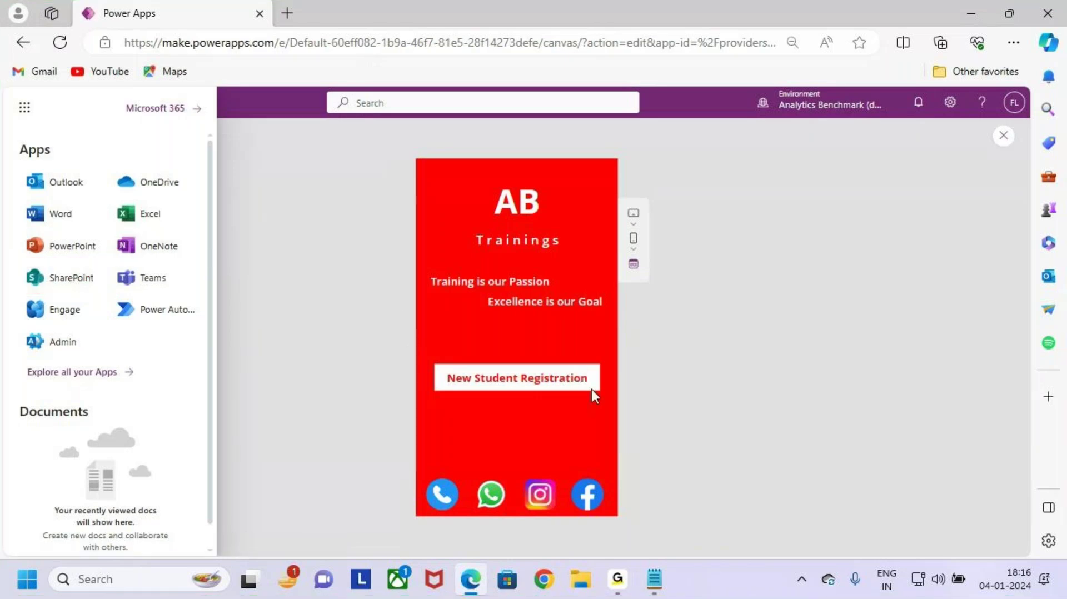
Step: Open SharePoint from the app list in a new tab
key(ctrl+2)
drag(694, 296, 635, 370)
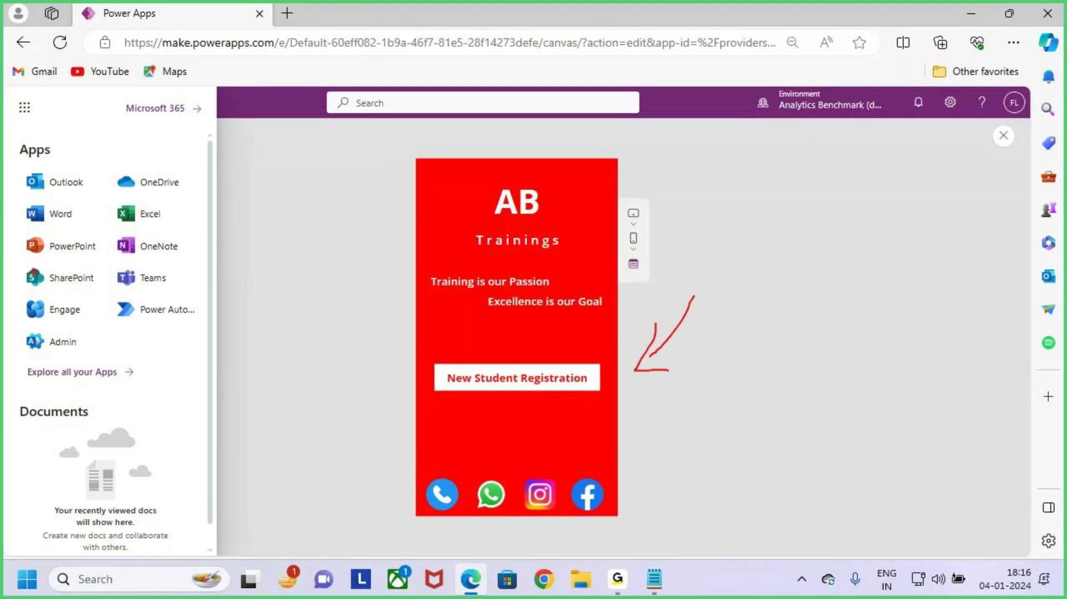
drag(20, 264, 114, 294)
key(Escape)
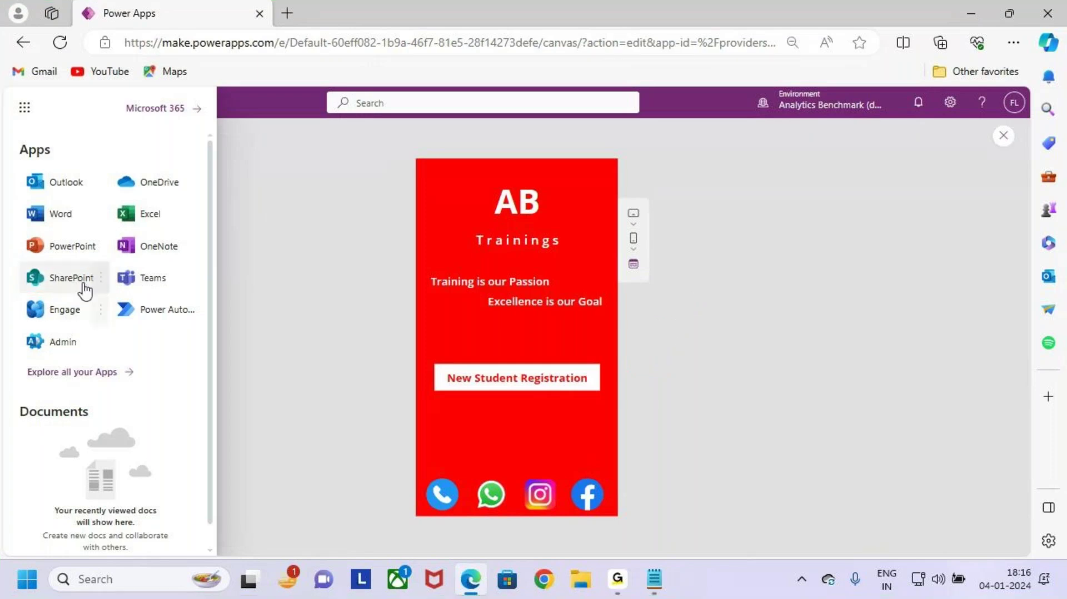
click(82, 284)
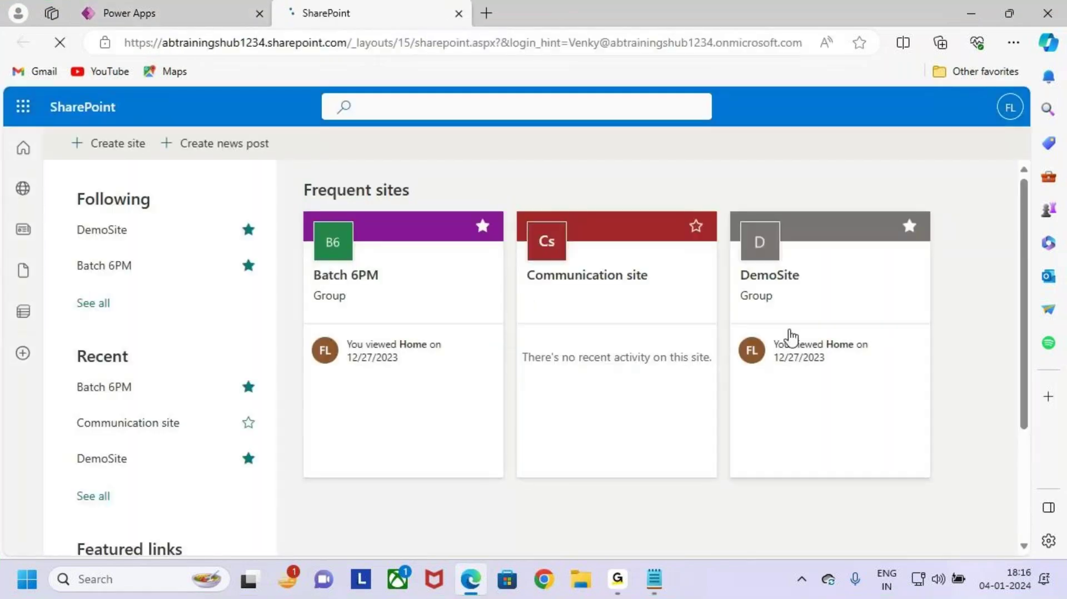
Step: Start creating a new SharePoint site and choose Team site
key(ctrl+2)
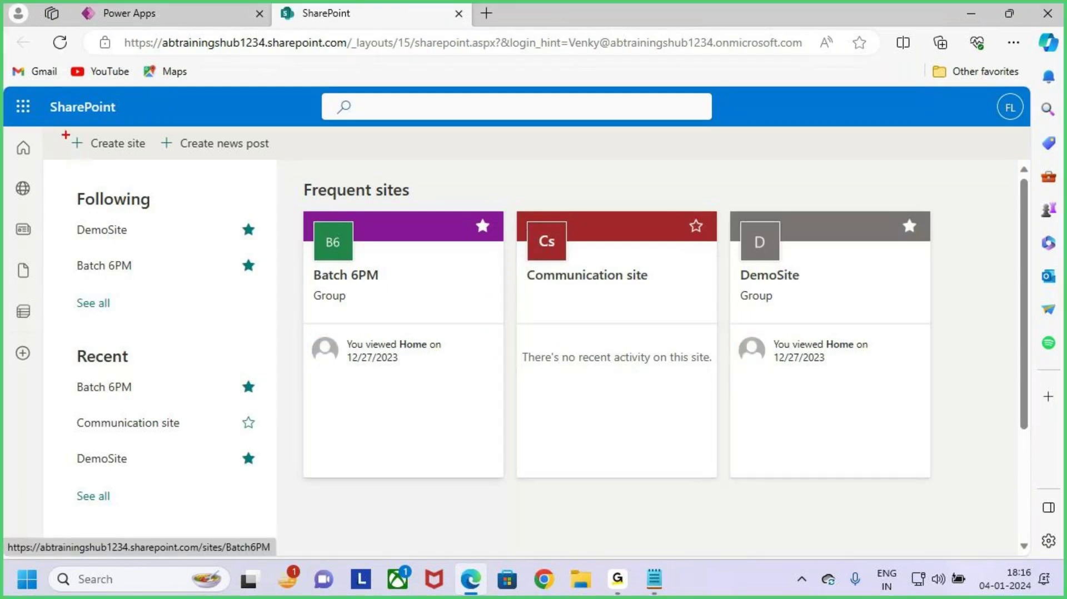
mouse_move(61, 129)
mouse_down()
mouse_move(153, 161)
mouse_move(148, 147)
mouse_up()
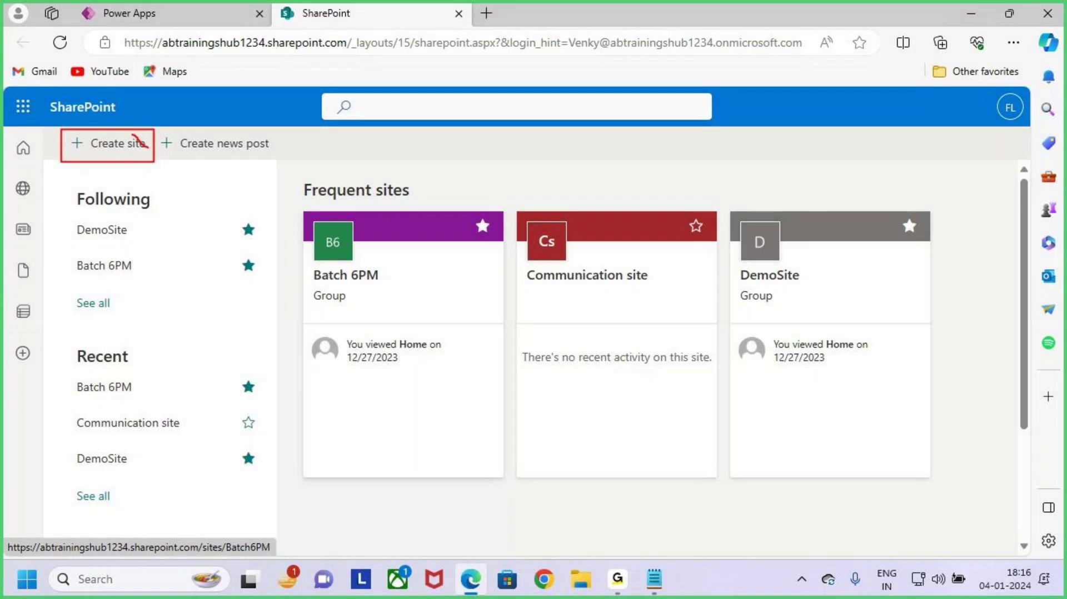
key(Escape)
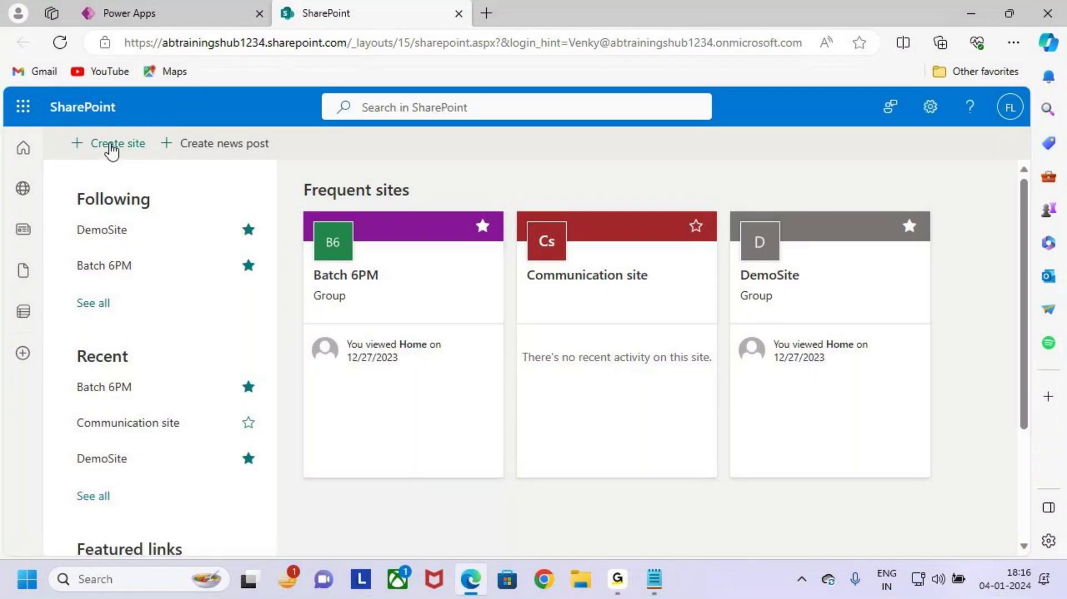
click(112, 147)
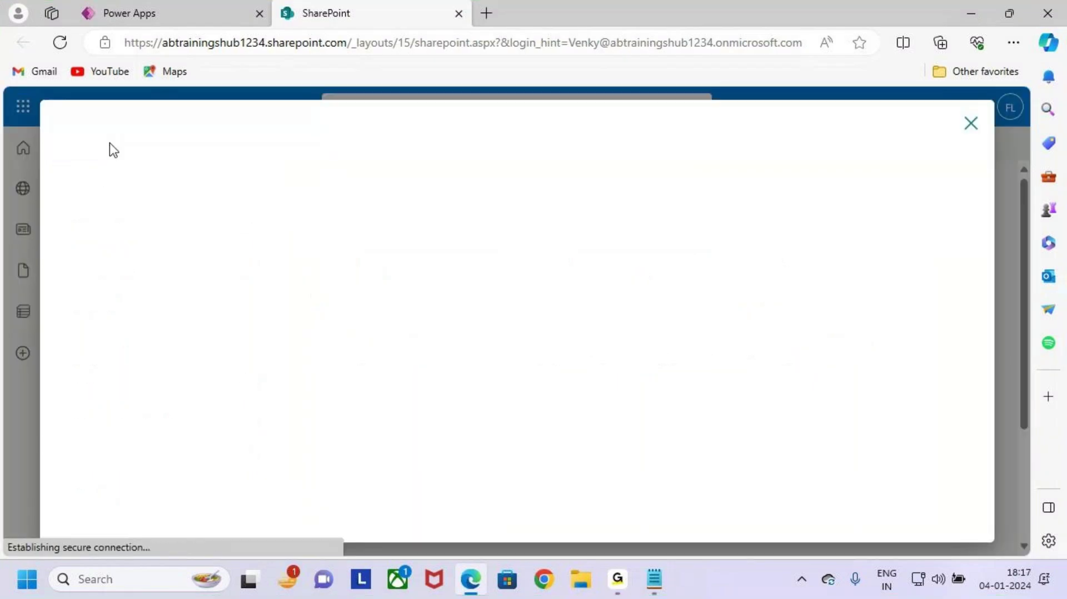
scroll(304, 306, down, 3)
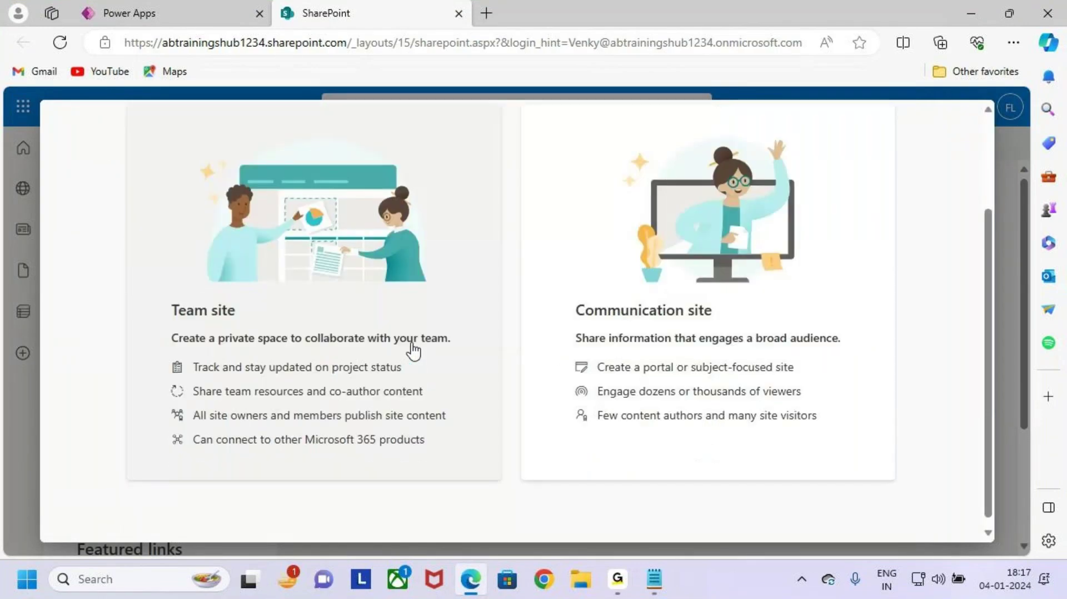
key(ctrl+2)
drag(161, 291, 295, 320)
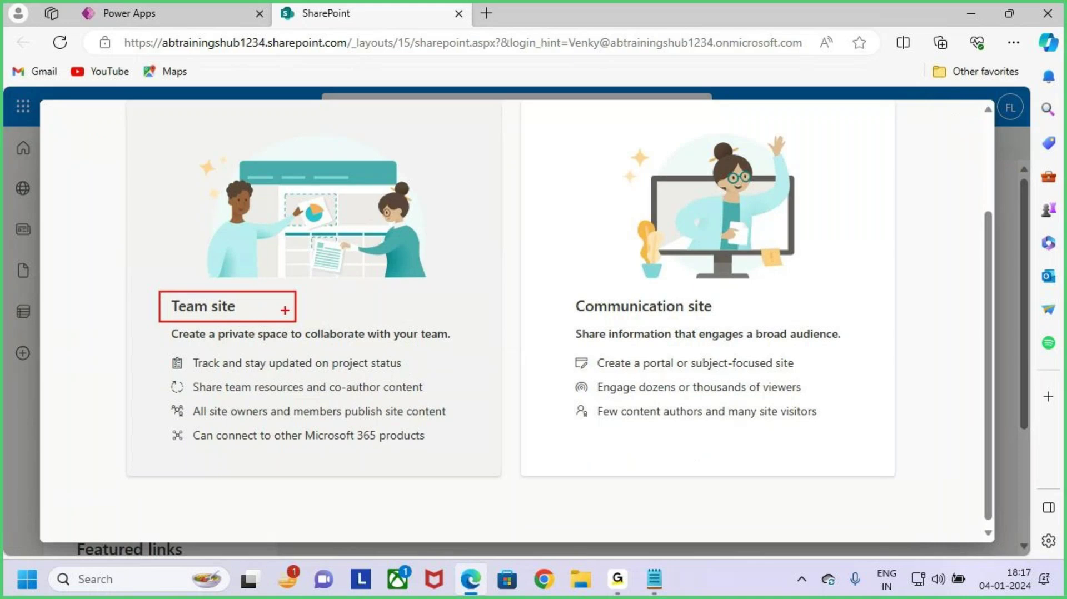
key(Escape)
click(345, 303)
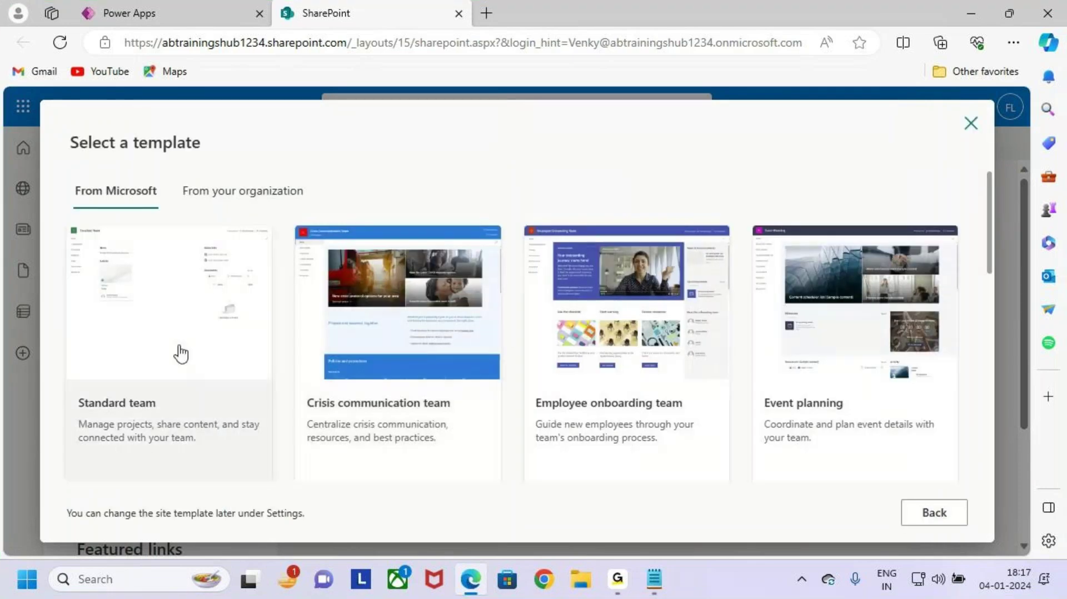
Step: Select and apply the Standard team template
key(ctrl+2)
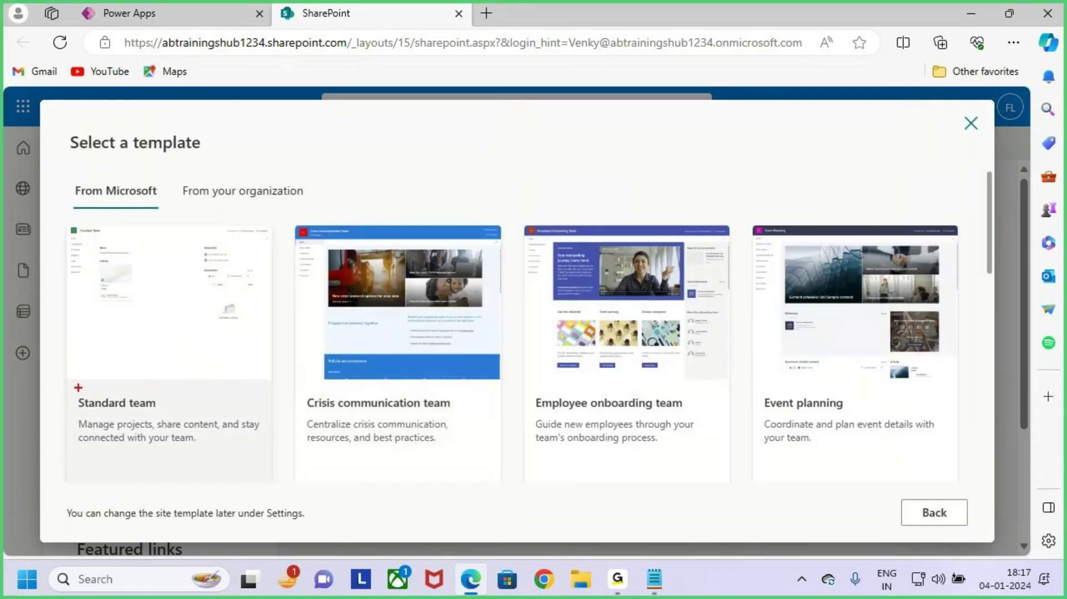
drag(75, 384, 166, 426)
drag(143, 377, 255, 245)
key(Escape)
click(239, 317)
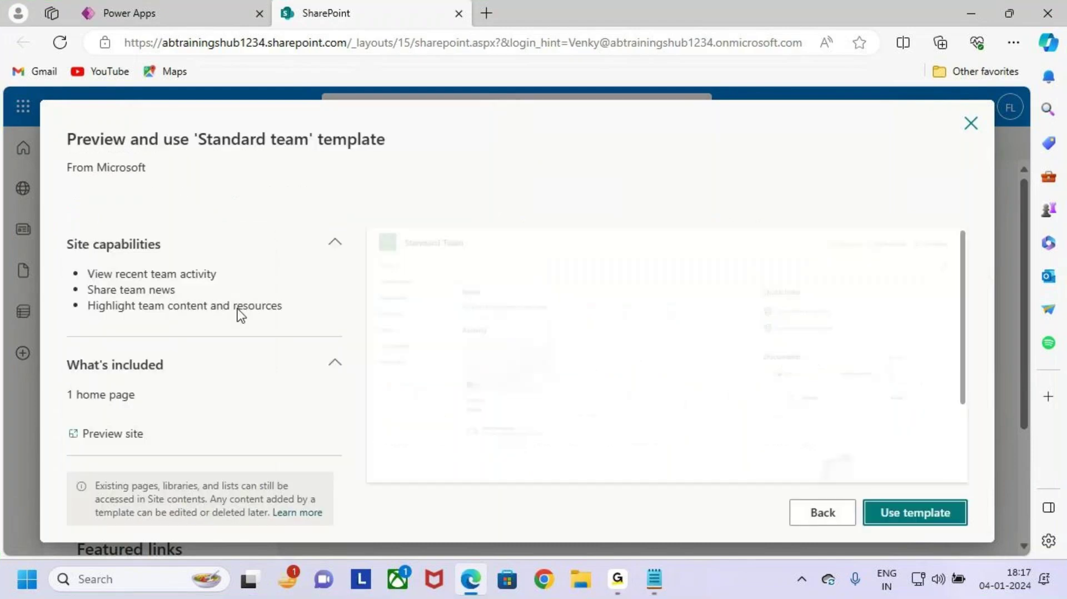
key(ctrl+2)
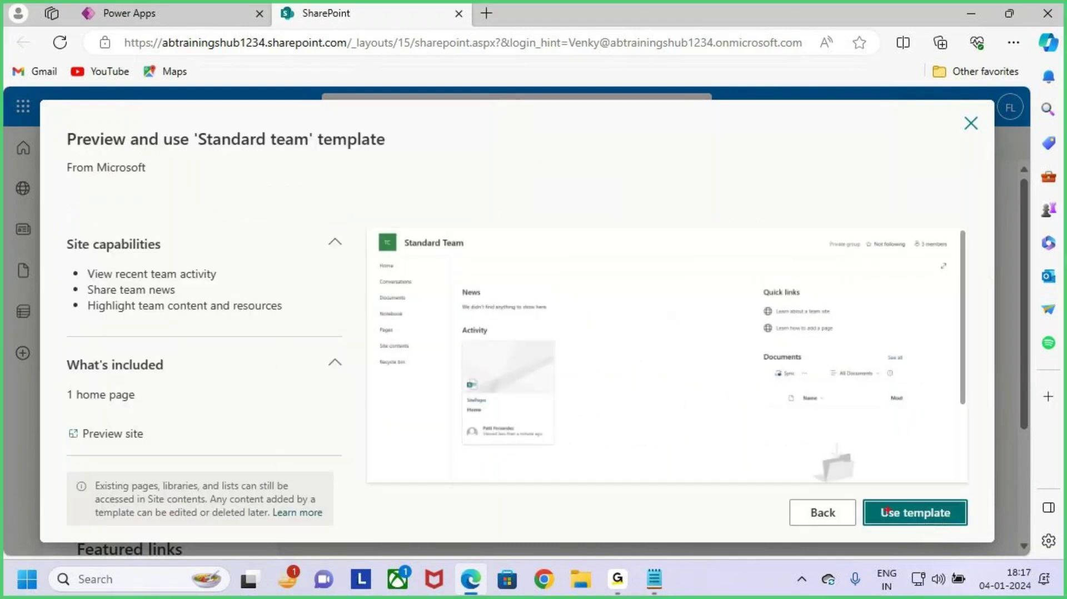
drag(861, 496, 973, 531)
drag(905, 468, 918, 496)
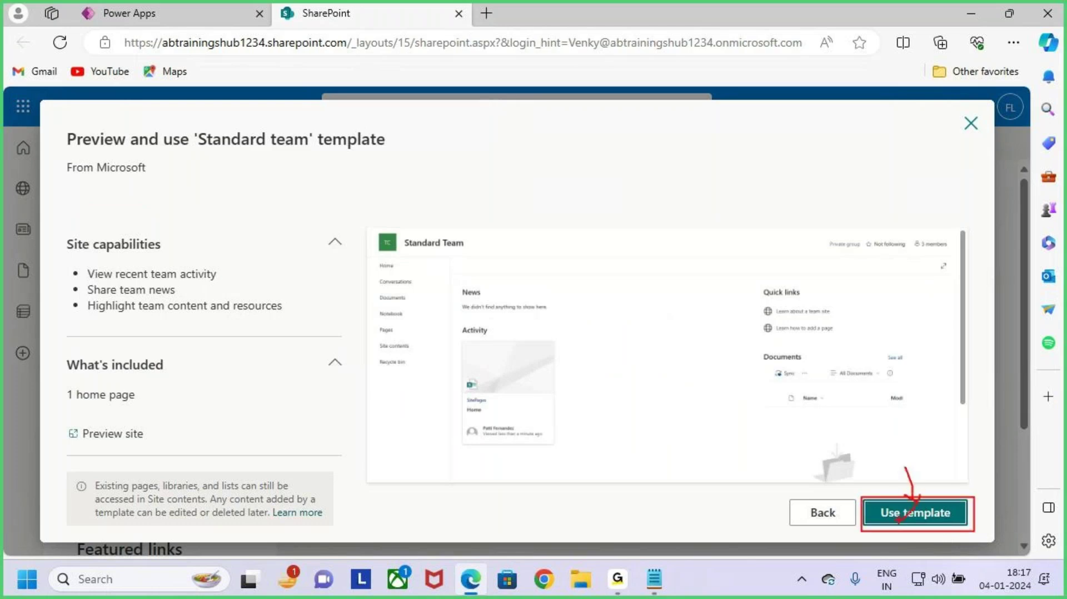
key(Escape)
click(911, 513)
Step: Name the new team site 'Forms' and move past the naming step
click(675, 346)
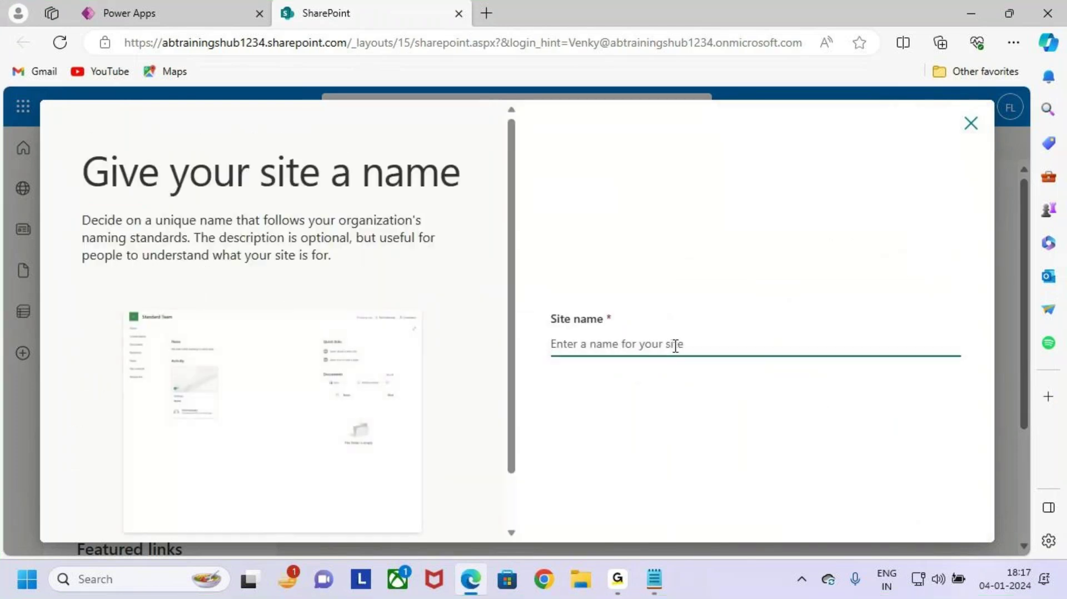
text(Forms)
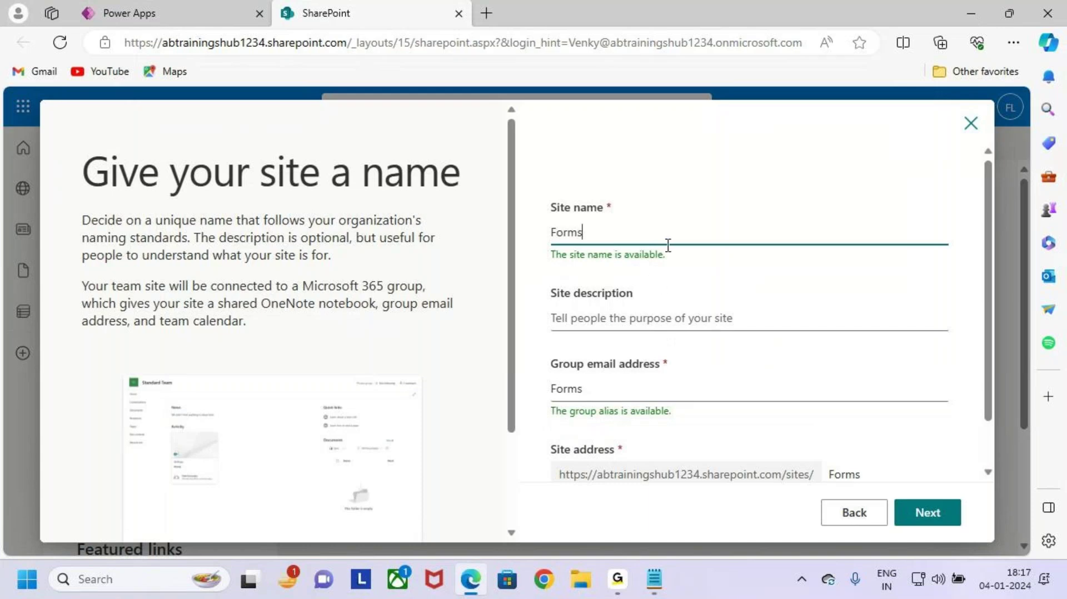
drag(711, 148, 727, 146)
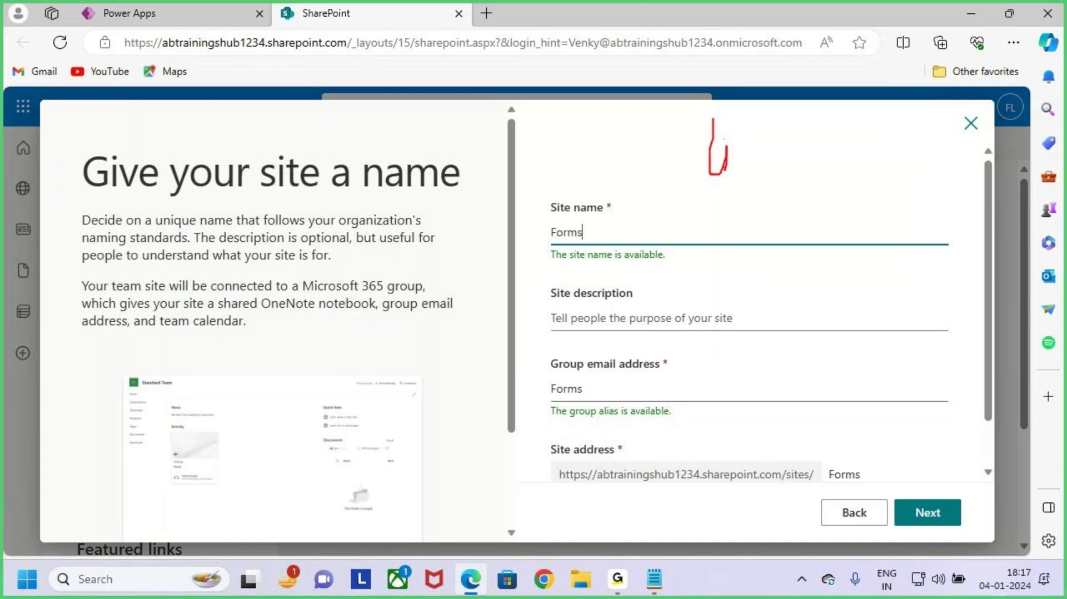
mouse_move(774, 122)
mouse_down()
mouse_move(790, 155)
mouse_move(794, 137)
mouse_move(727, 98)
mouse_move(774, 158)
mouse_up()
mouse_move(696, 149)
mouse_down()
mouse_move(595, 248)
mouse_move(618, 248)
mouse_move(525, 233)
mouse_up()
key(Escape)
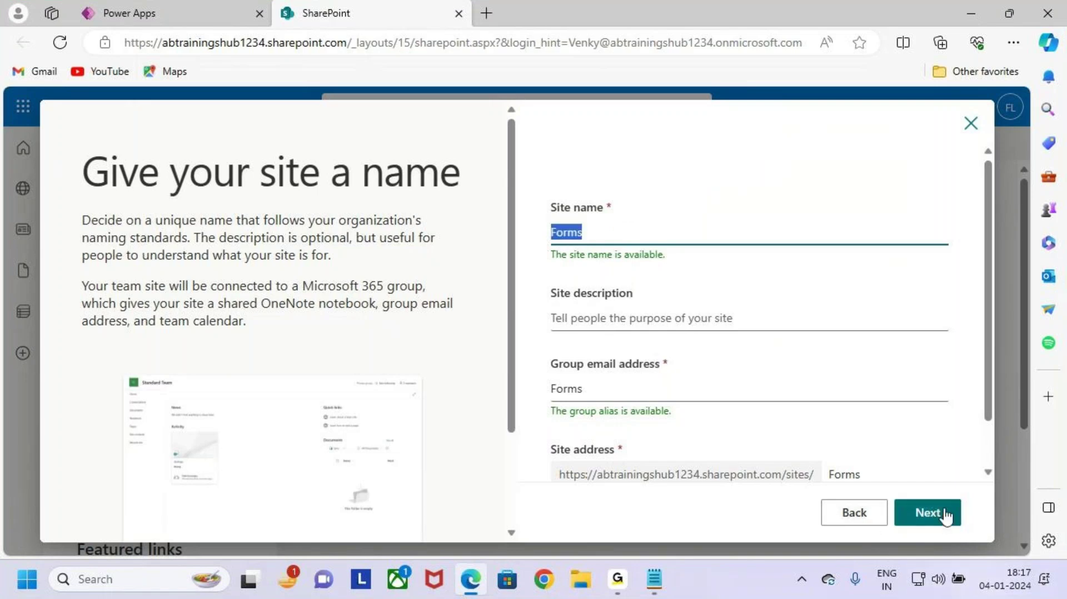
click(946, 516)
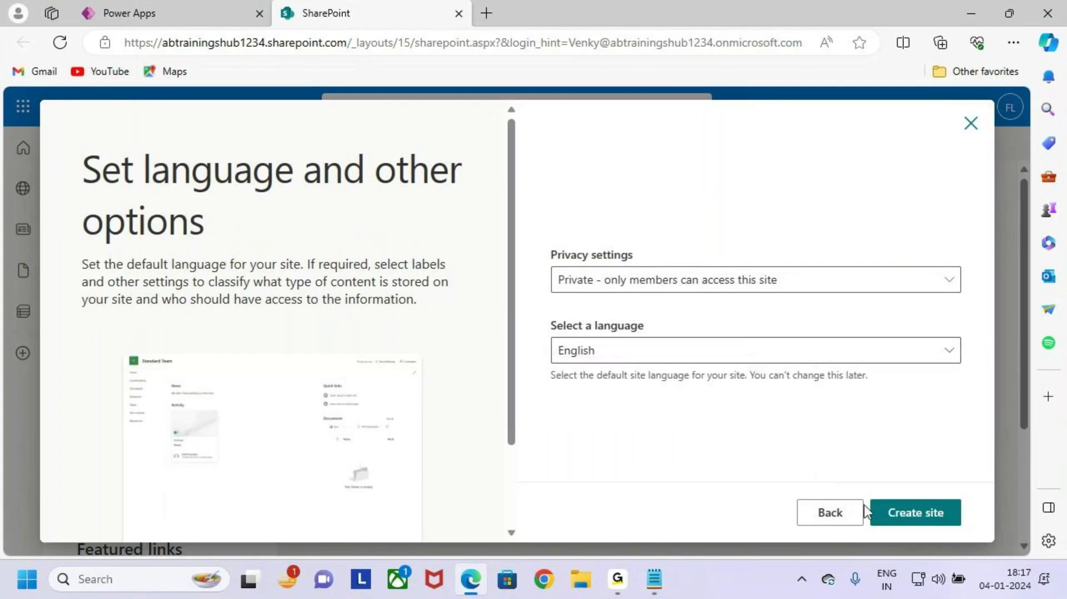
Step: Create the site as private in English and finish without adding members
click(927, 514)
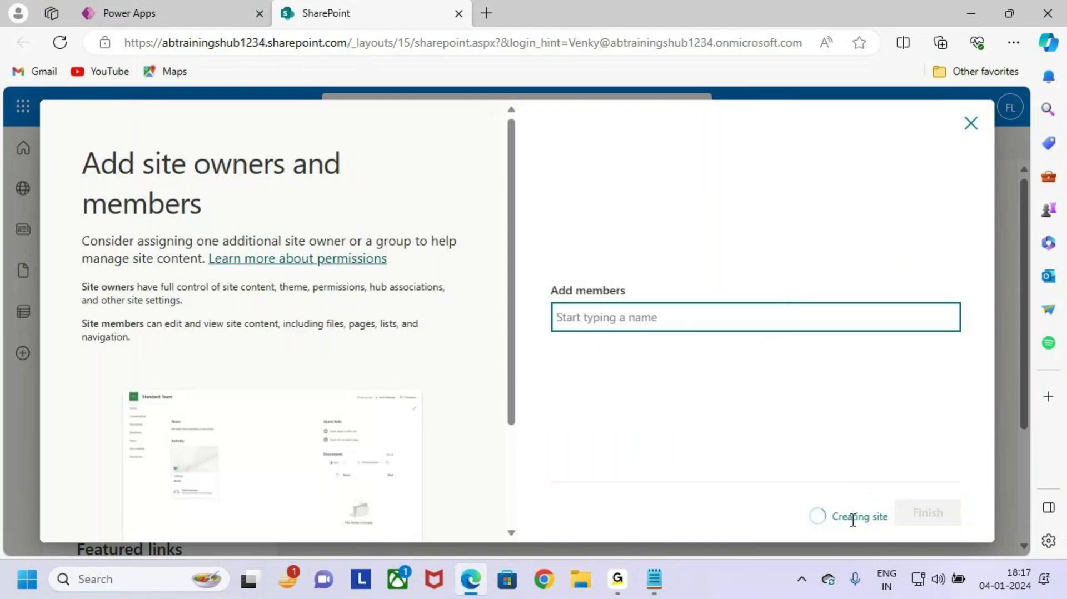
drag(800, 497, 908, 537)
key(Escape)
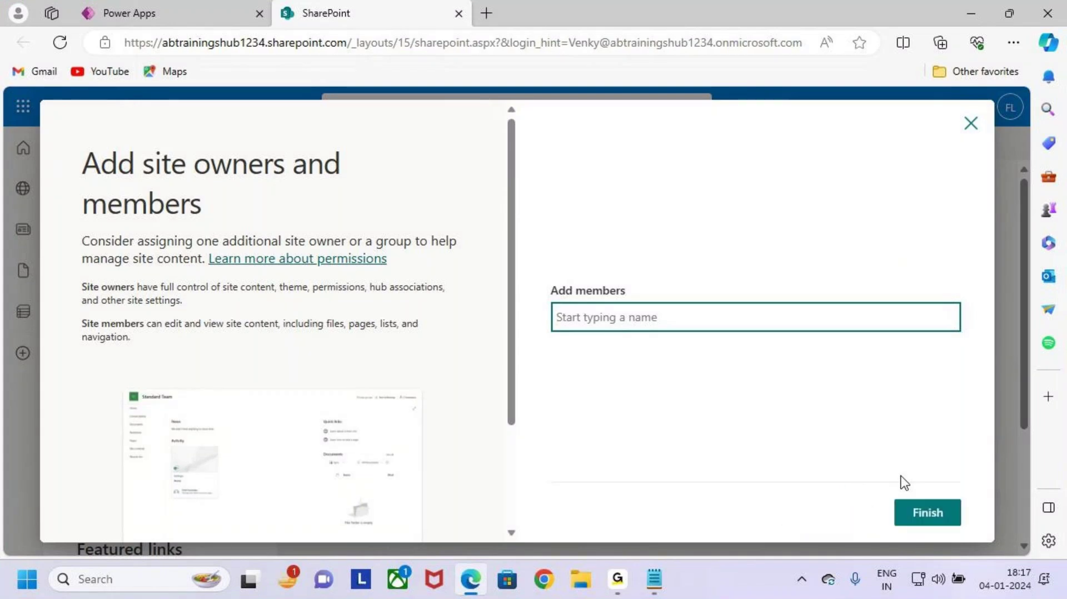
key(ctrl+2)
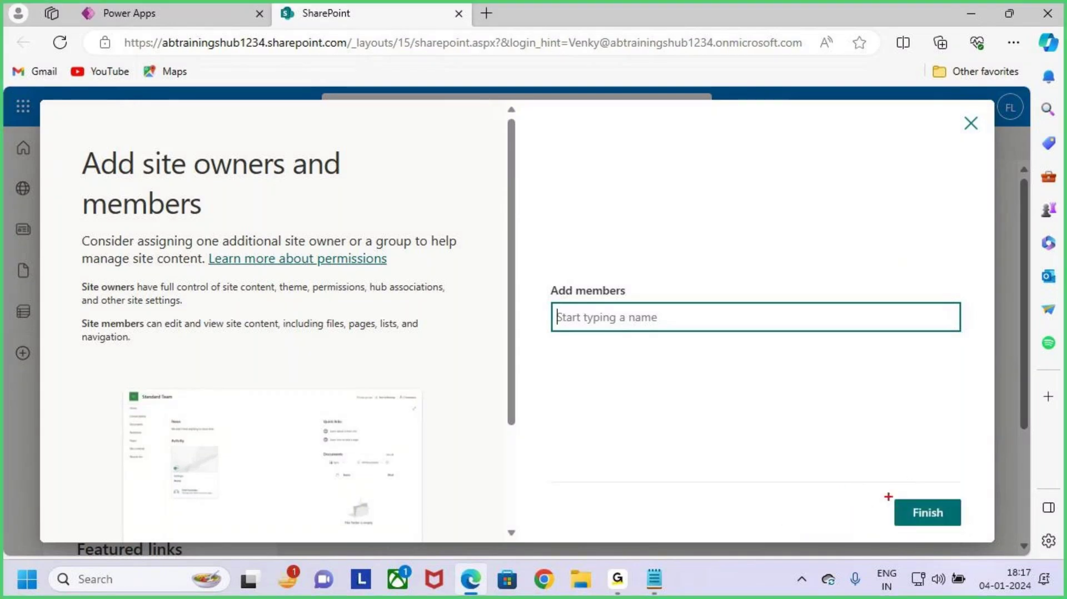
drag(889, 496, 973, 526)
key(Escape)
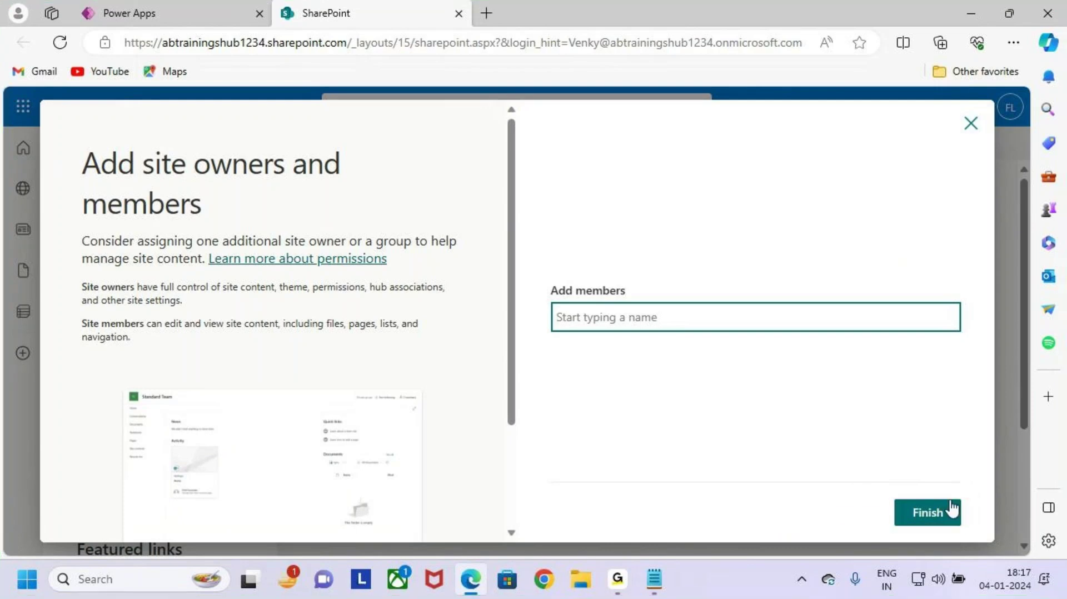
click(950, 510)
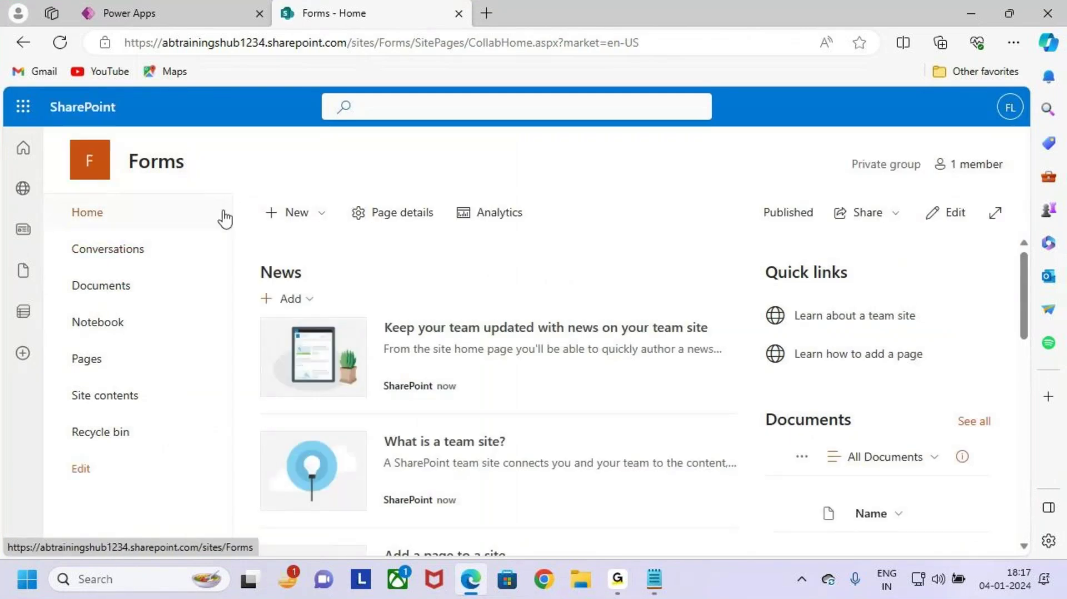
key(ctrl+2)
drag(117, 141, 199, 187)
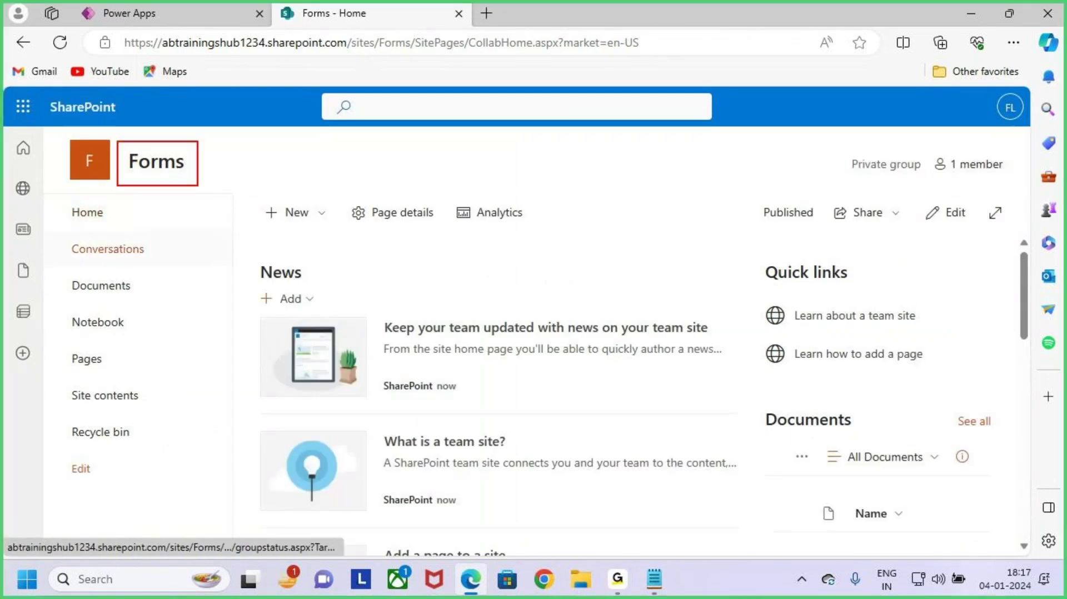
key(Escape)
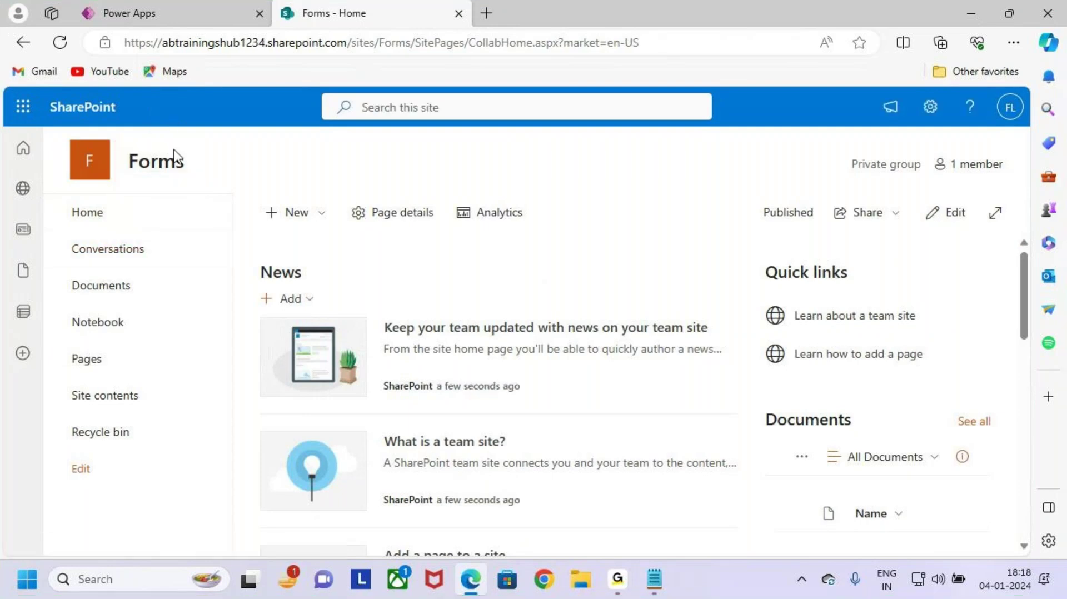
key(ctrl+2)
mouse_move(300, 145)
mouse_down()
mouse_move(299, 171)
mouse_move(320, 173)
mouse_move(323, 187)
mouse_up()
mouse_move(369, 142)
mouse_down()
mouse_move(383, 190)
mouse_move(405, 161)
mouse_up()
mouse_move(435, 179)
mouse_down()
mouse_move(477, 178)
mouse_move(481, 192)
mouse_up()
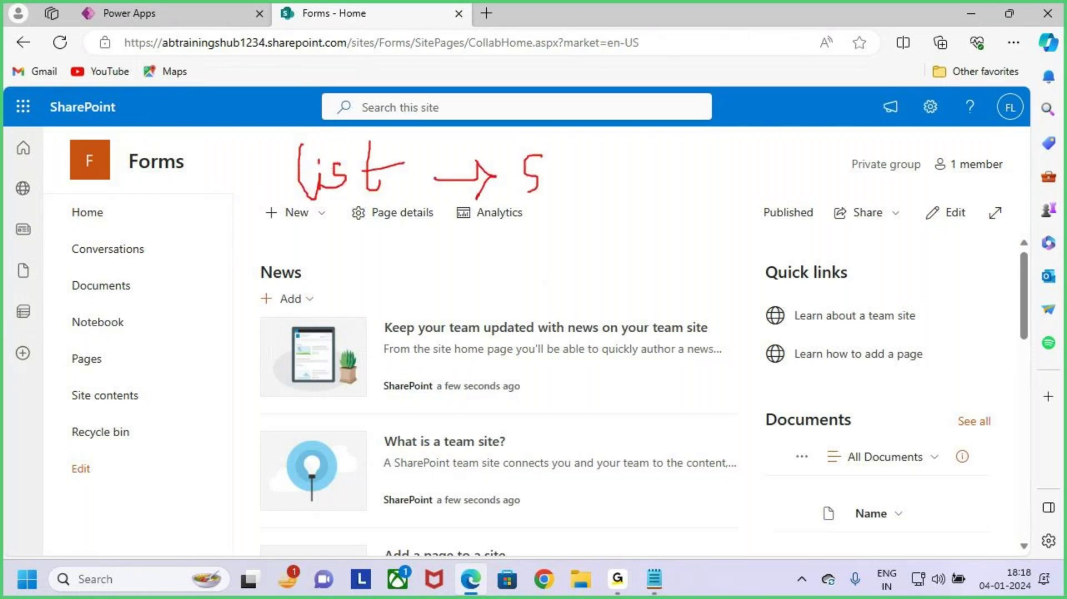
mouse_move(556, 142)
mouse_down()
mouse_move(581, 173)
mouse_move(642, 144)
mouse_up()
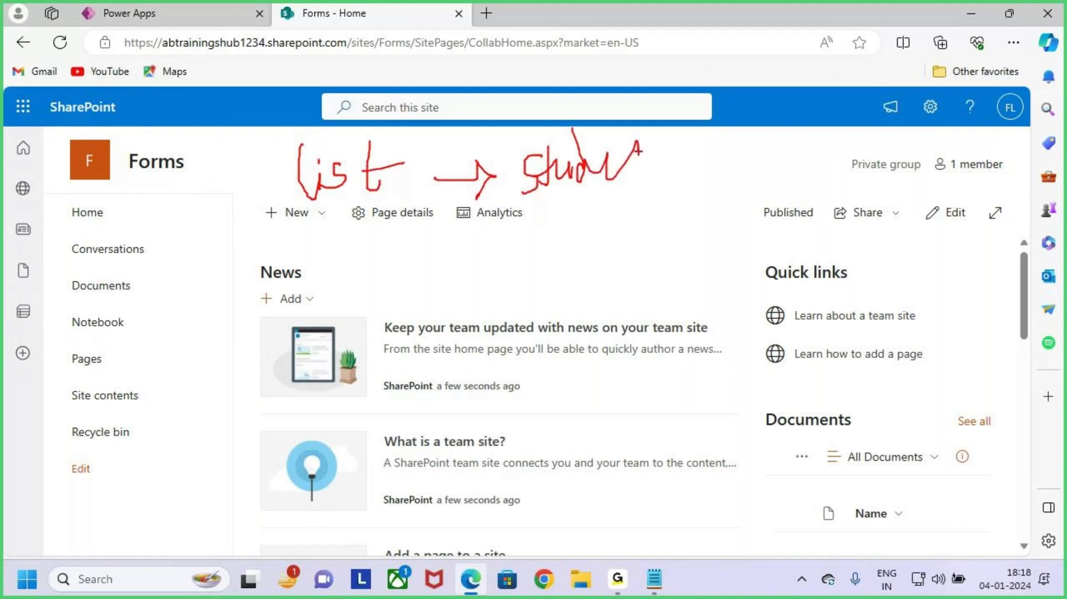
key(Escape)
key(alt+Tab)
key(alt+Tab)
key(ctrl+2)
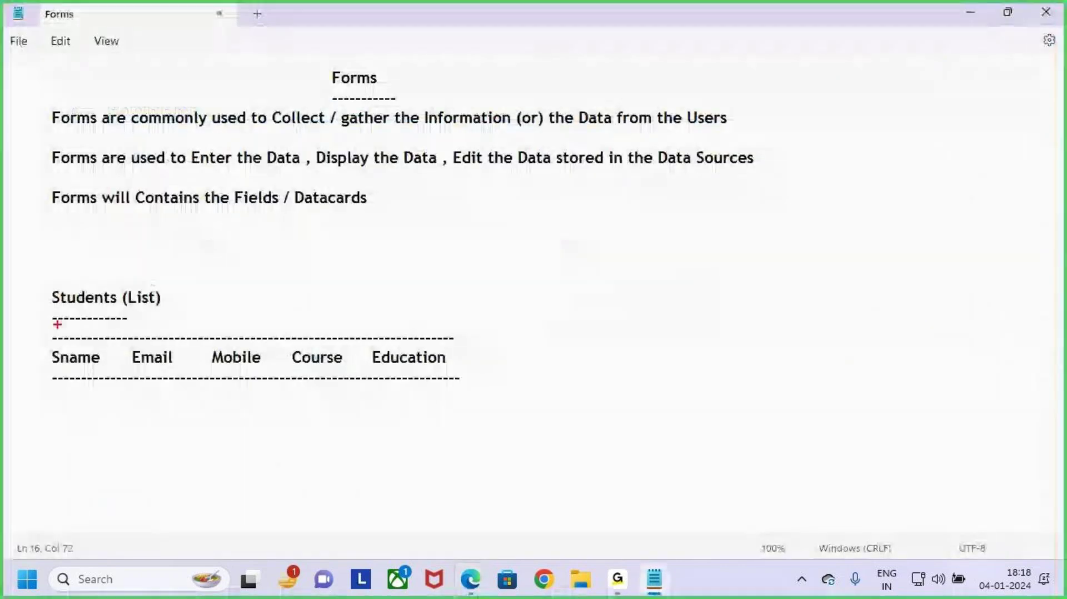
mouse_move(31, 289)
mouse_down()
mouse_move(438, 400)
mouse_move(499, 400)
mouse_up()
drag(489, 360, 548, 317)
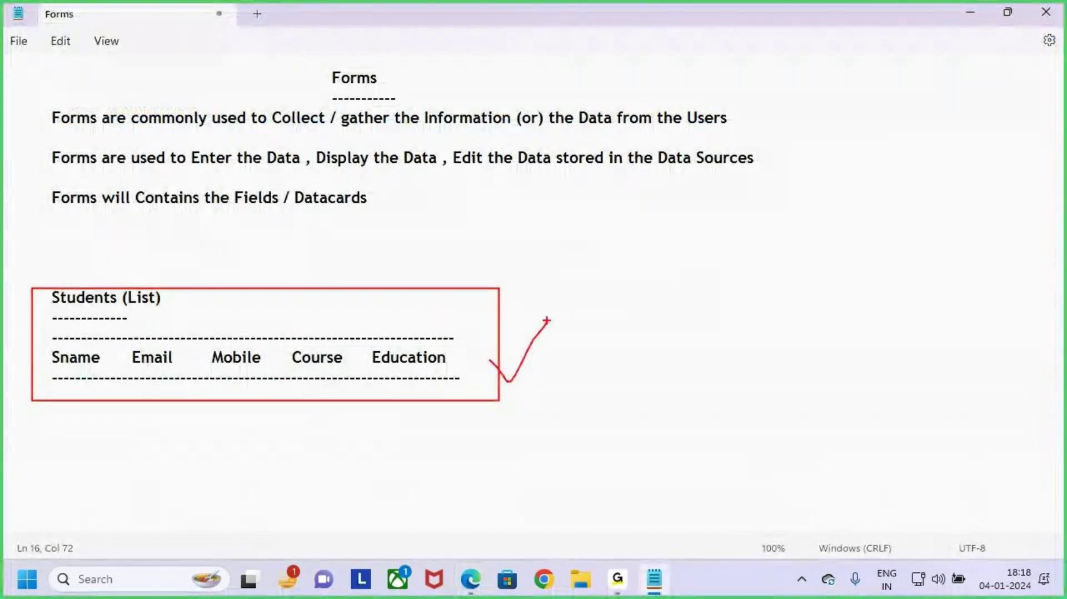
key(Escape)
key(alt+Tab)
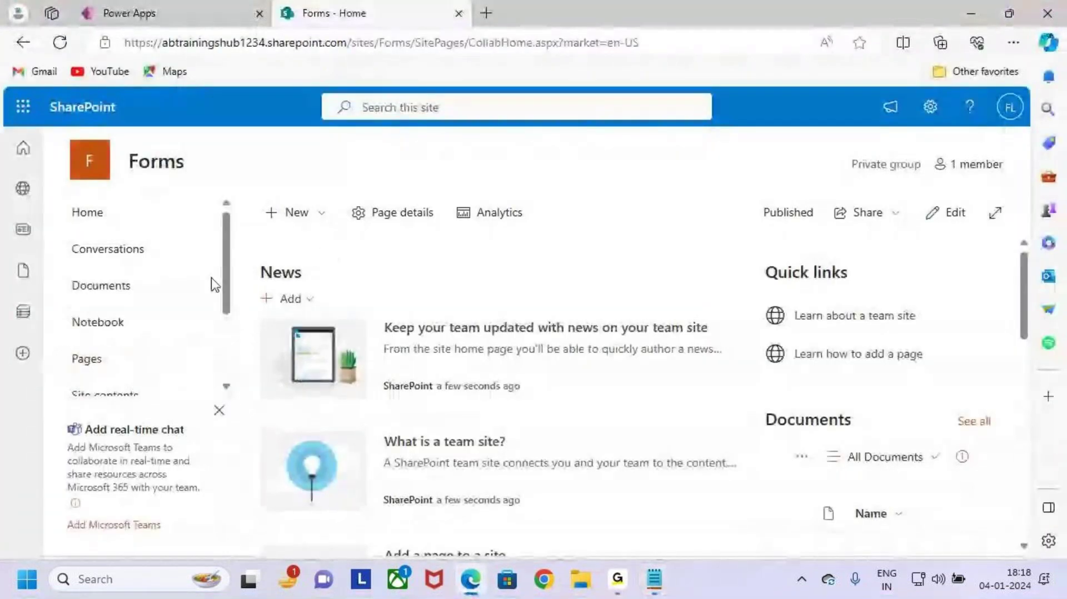
key(ctrl+2)
drag(114, 145, 259, 198)
key(Escape)
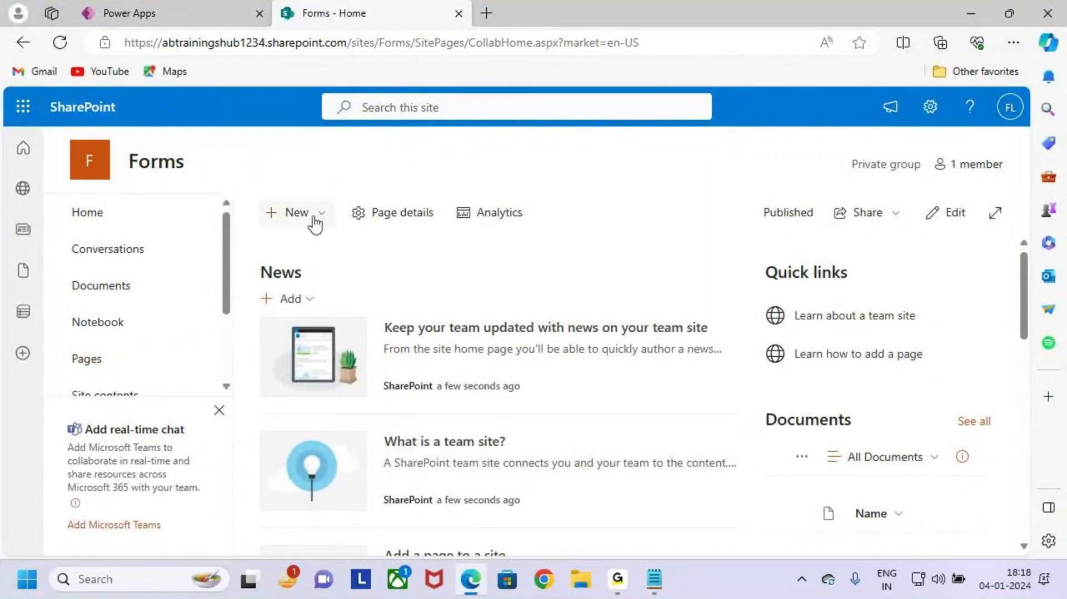
Step: Start a new blank list from the Forms site's New menu
click(312, 220)
click(359, 257)
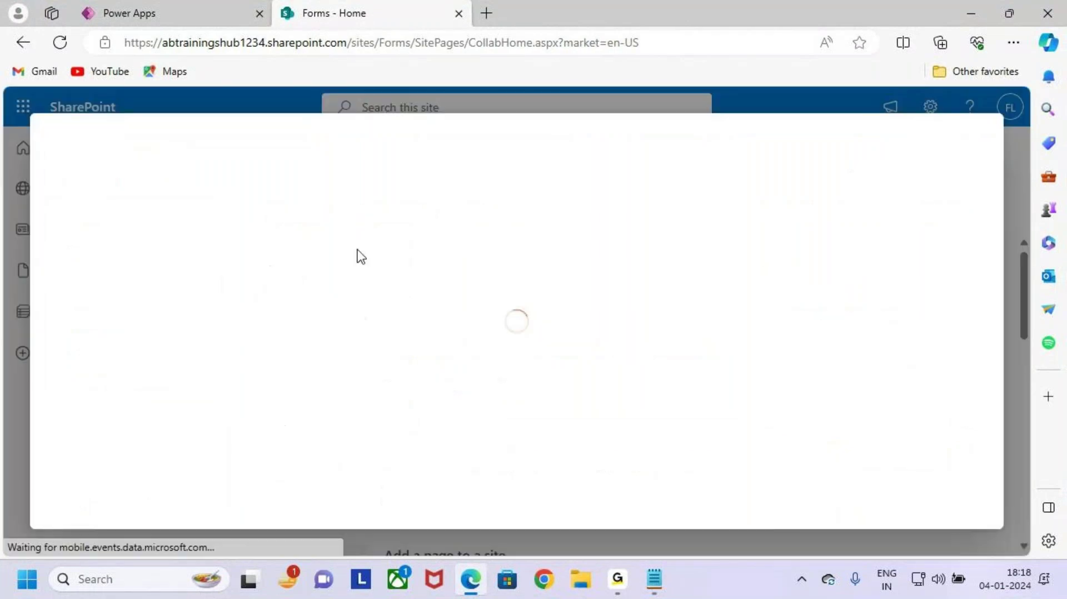
key(ctrl+2)
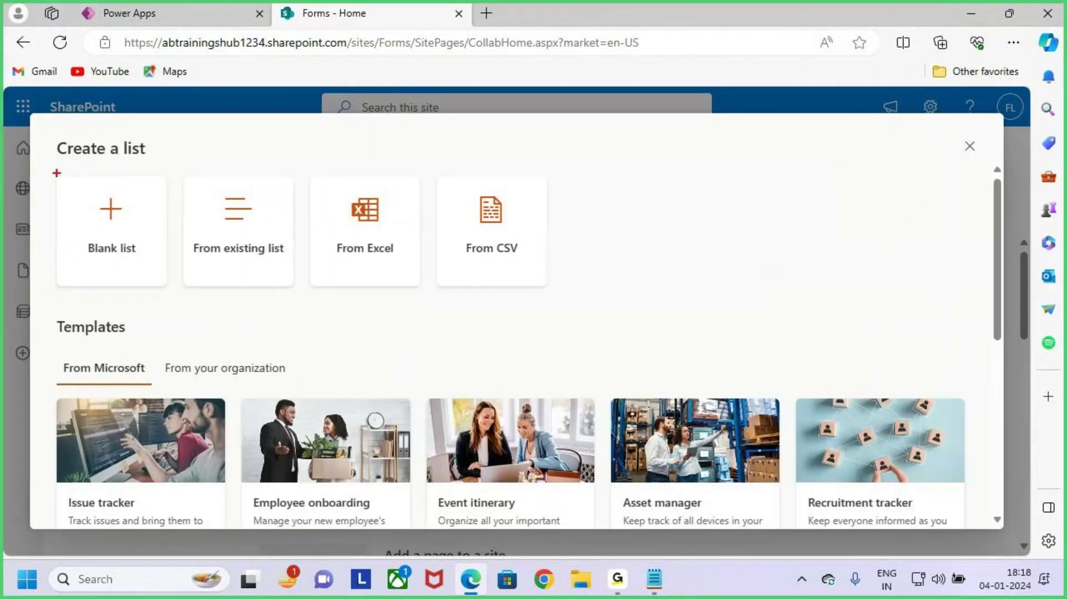
drag(56, 176, 169, 284)
drag(125, 236, 233, 145)
key(Escape)
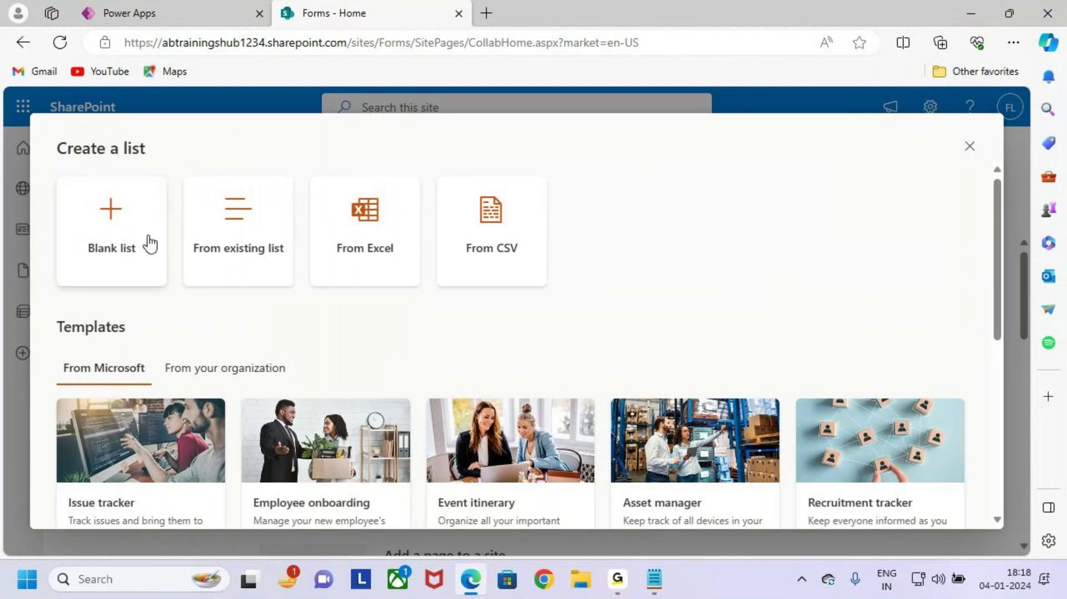
click(148, 242)
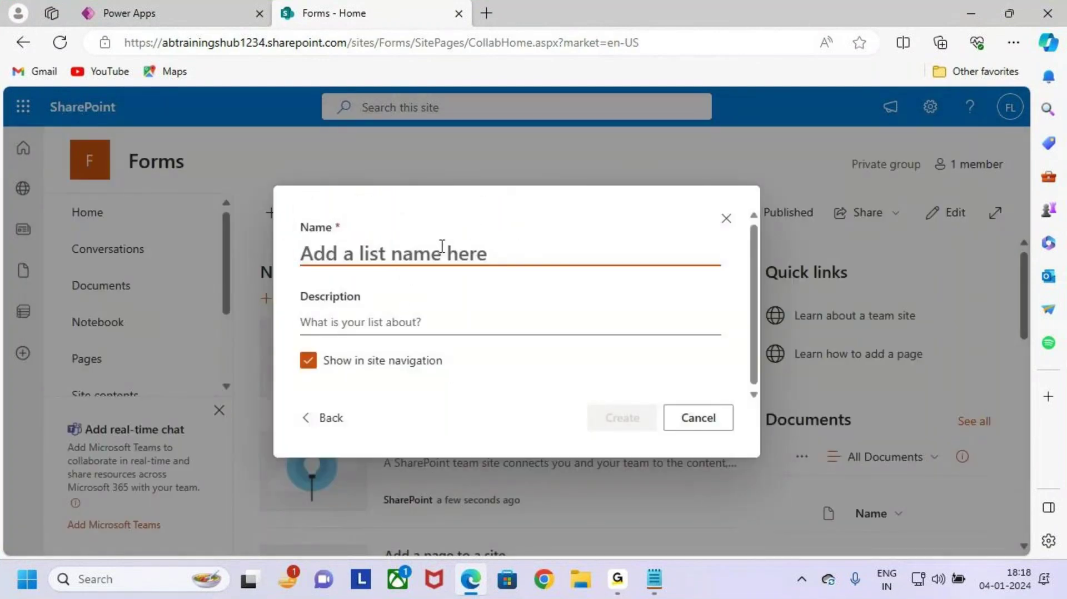
Step: Name the list 'Students' and create it
key(ctrl+2)
drag(293, 231, 448, 283)
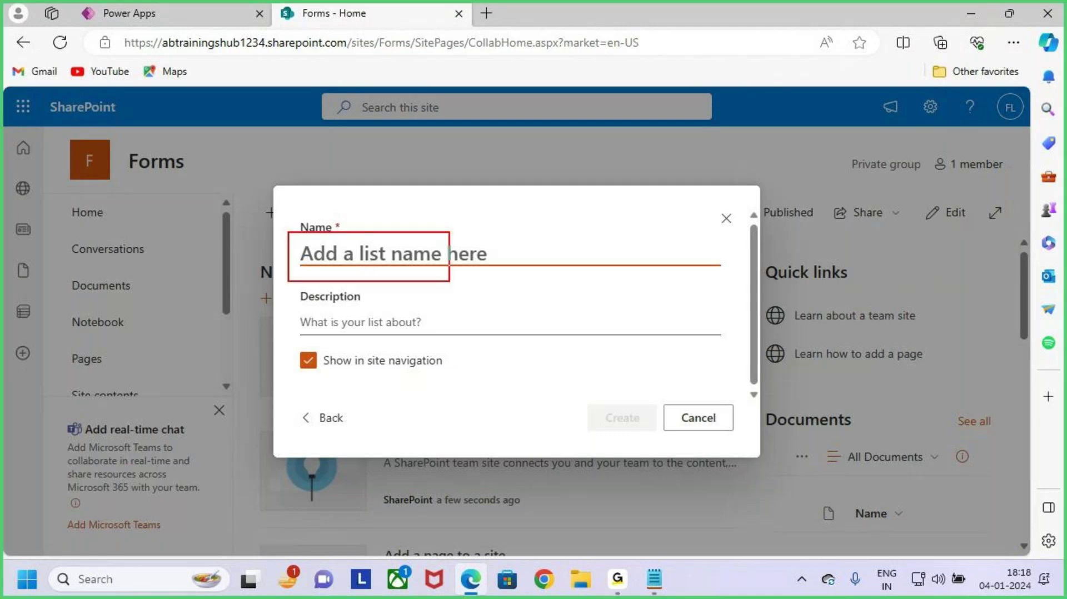
key(Escape)
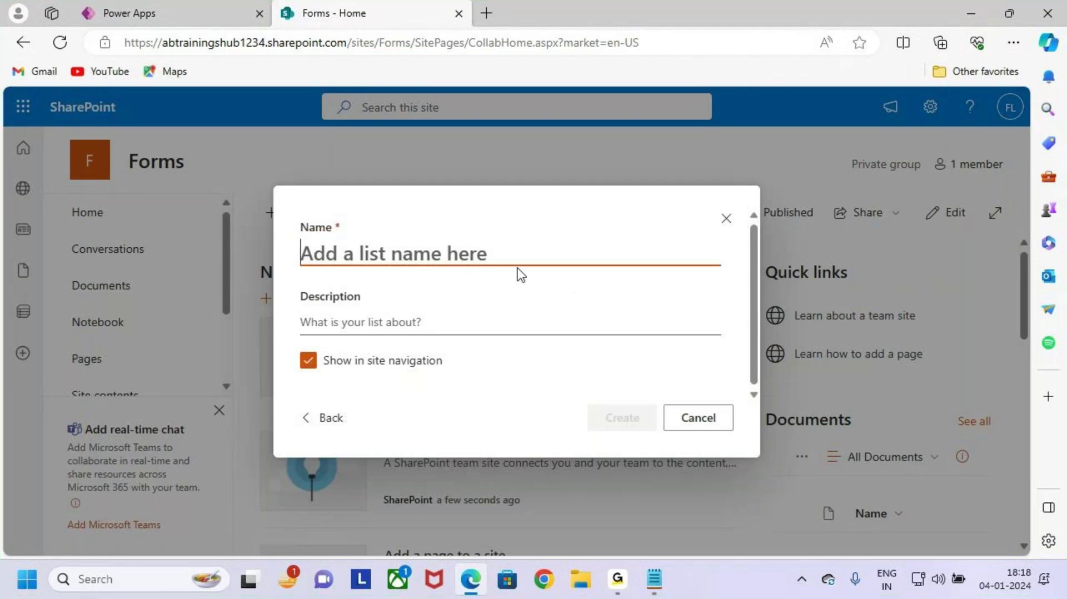
text(Students)
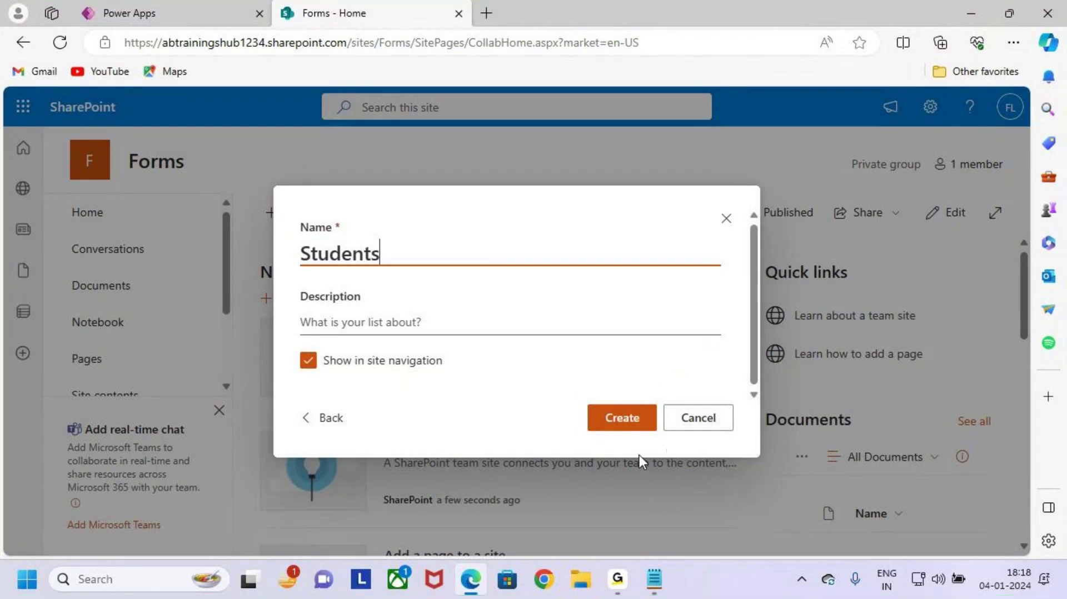
click(635, 419)
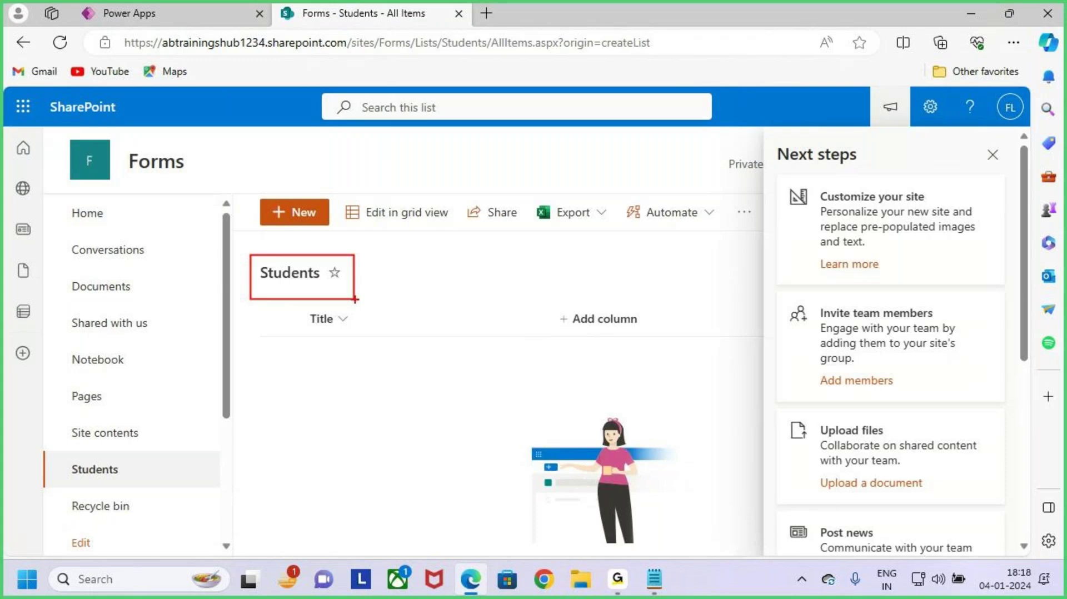
Step: Close the Next steps pane and show the Settings gear options over the Students list
click(993, 154)
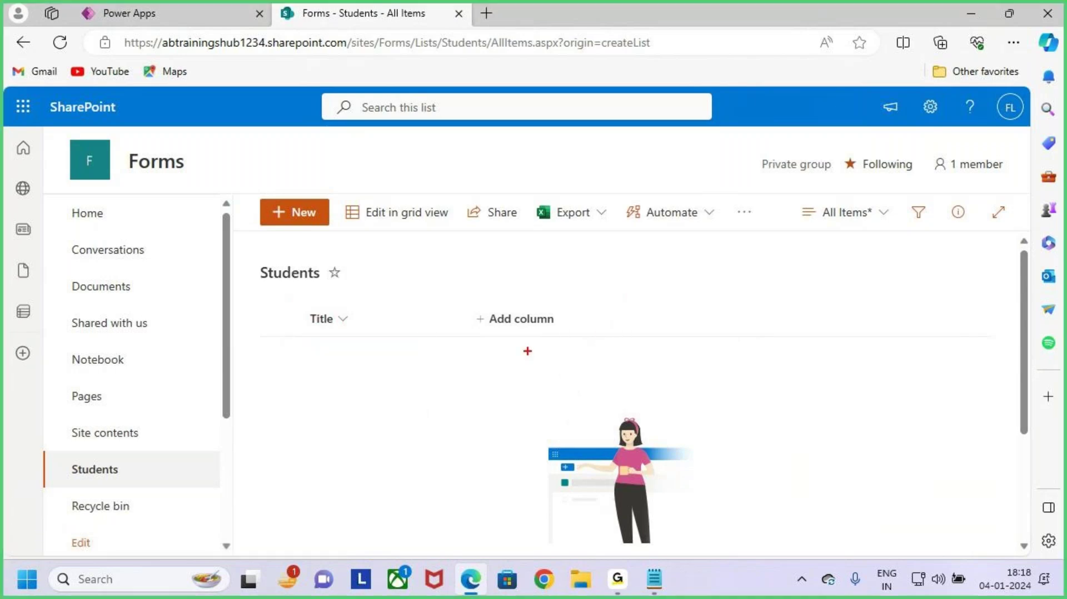
drag(466, 300, 577, 344)
mouse_move(549, 320)
mouse_down()
mouse_move(556, 328)
mouse_move(611, 246)
mouse_up()
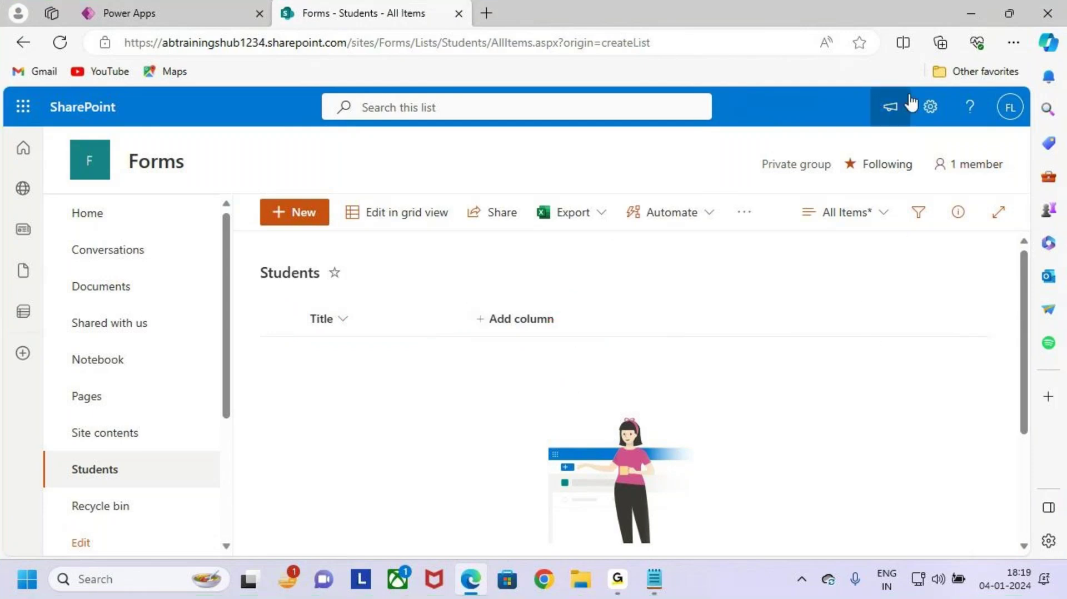
mouse_move(911, 91)
mouse_down()
mouse_move(952, 123)
mouse_move(961, 64)
mouse_up()
click(930, 106)
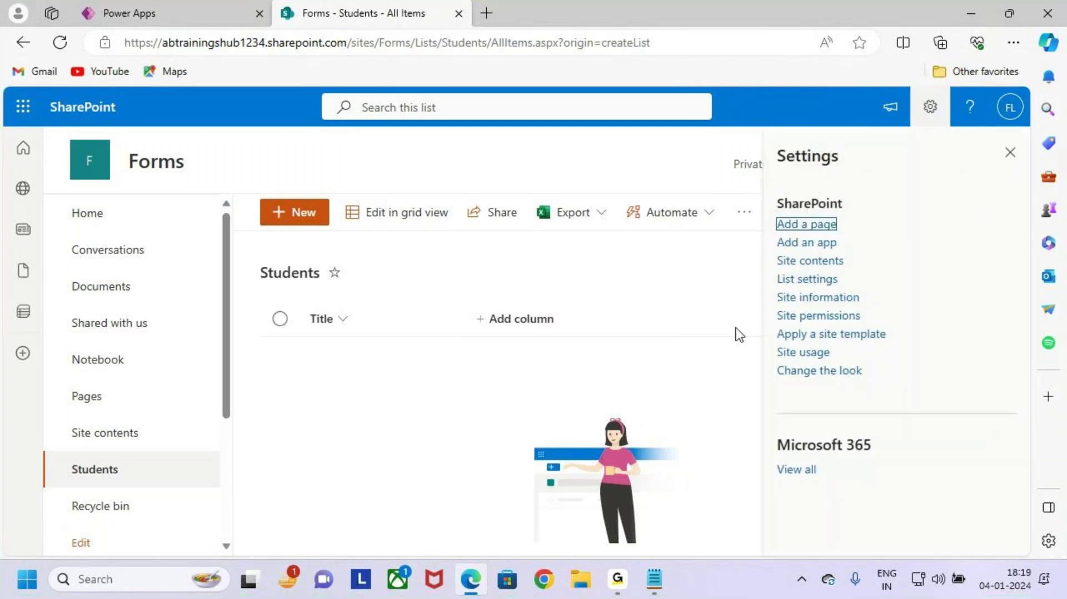
mouse_move(768, 268)
mouse_down()
mouse_move(852, 288)
mouse_move(909, 207)
mouse_up()
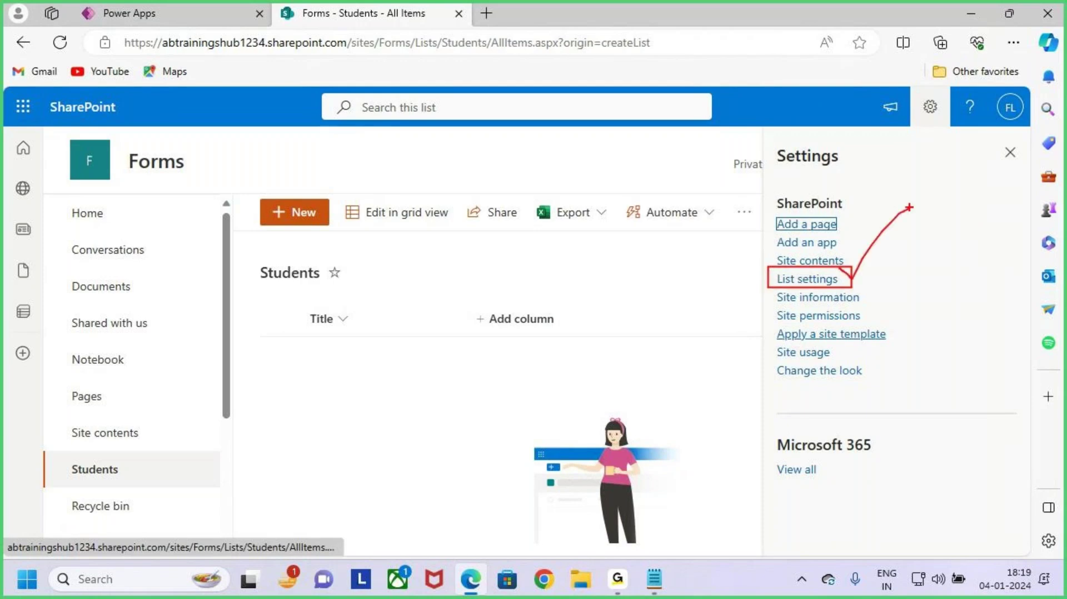
Step: Open the Students list settings and select the Title column for editing
click(823, 280)
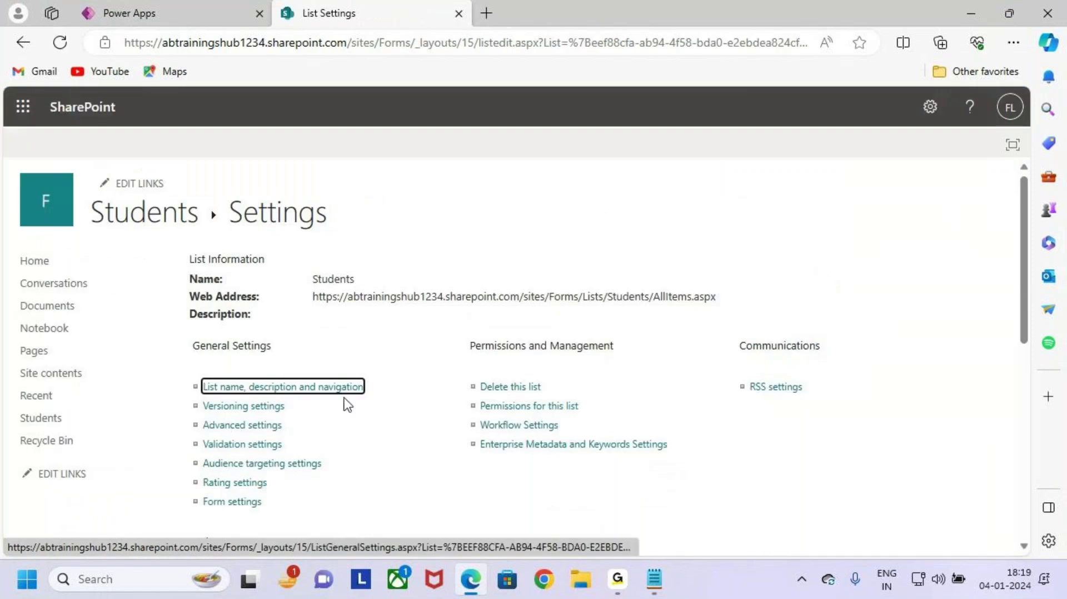
scroll(341, 429, down, 5)
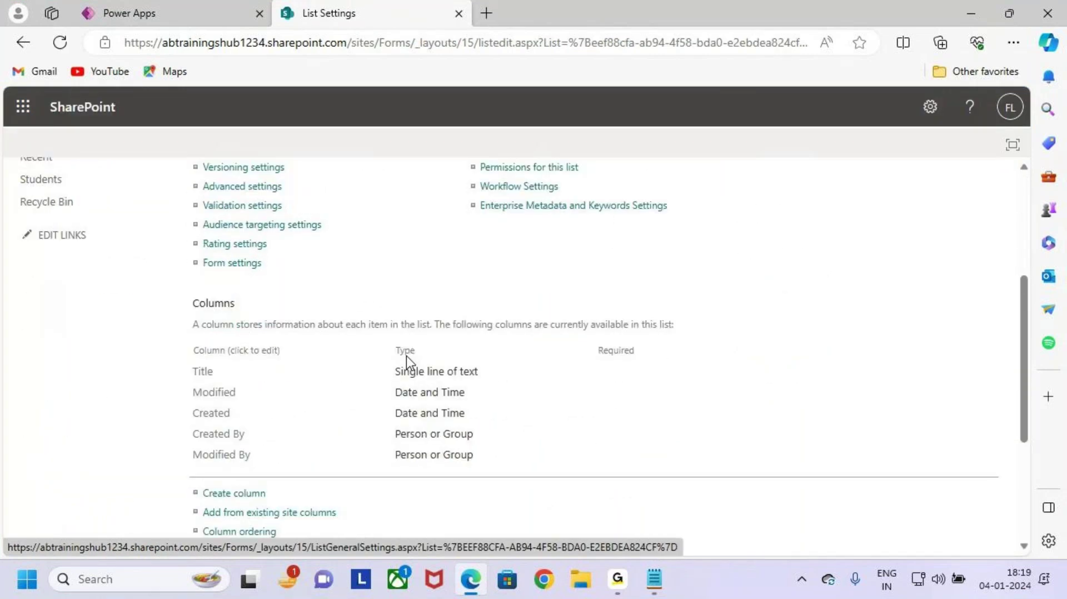
key(ctrl+2)
mouse_move(188, 233)
mouse_down()
mouse_move(312, 348)
mouse_move(506, 411)
mouse_up()
drag(534, 341, 662, 239)
key(Escape)
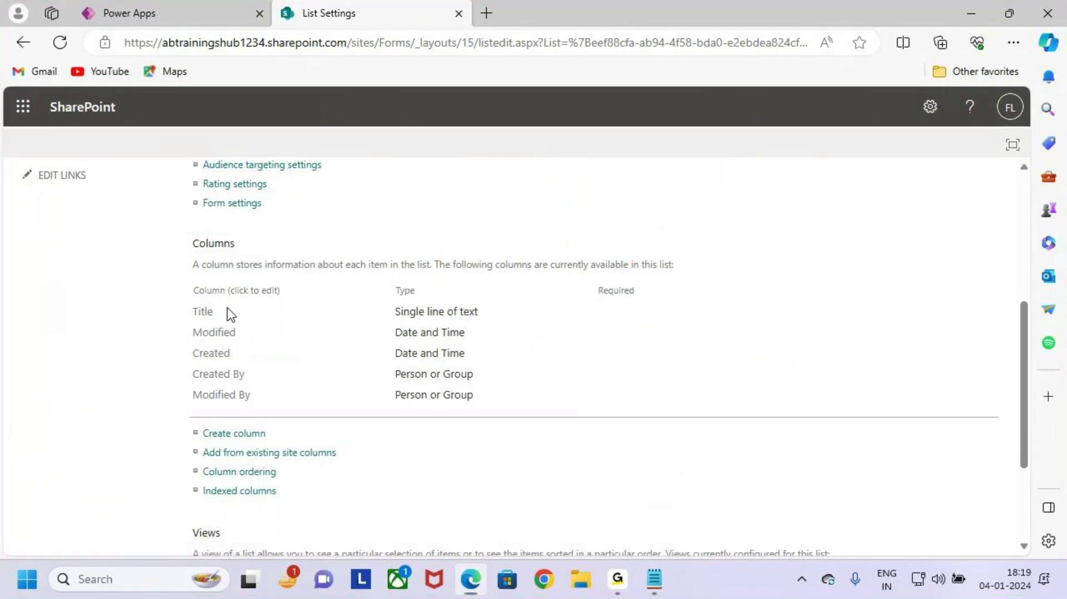
key(ctrl+2)
drag(180, 298, 230, 318)
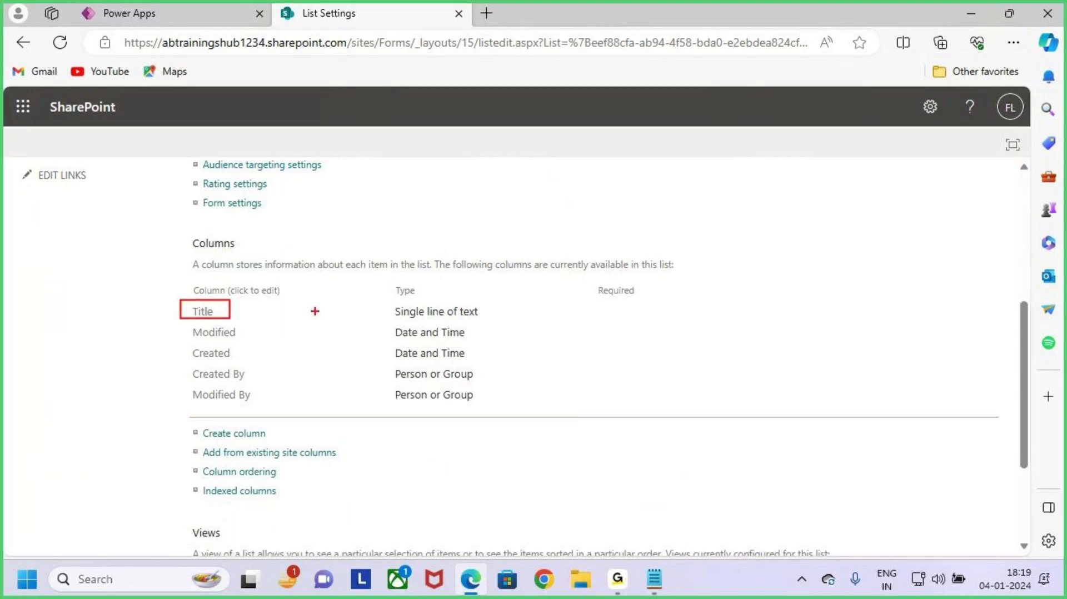
key(Escape)
click(203, 312)
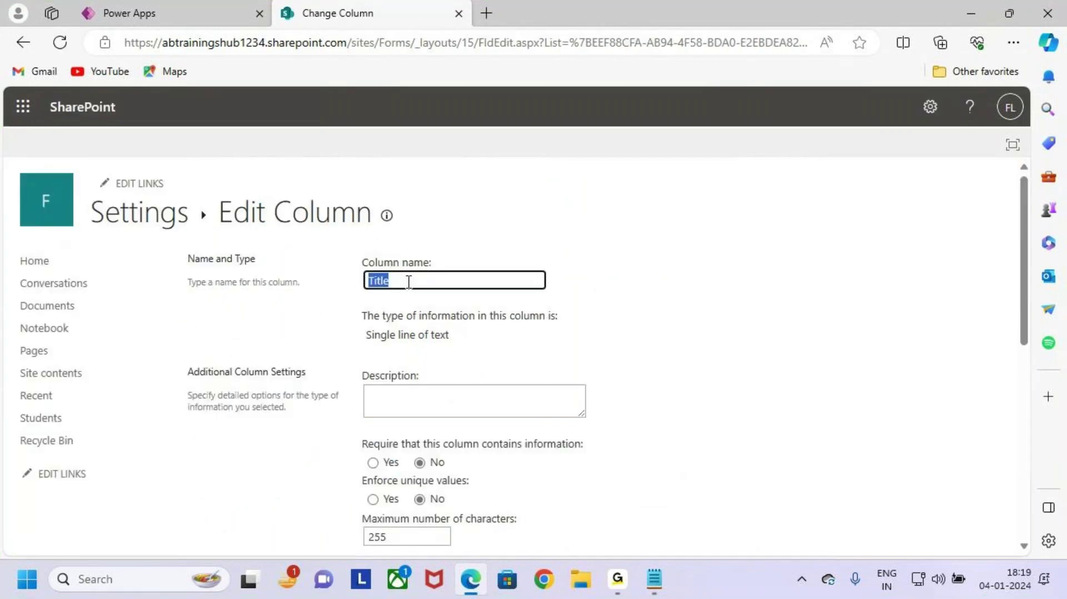
Step: Rename the Title column to Sname and save the change
text(Sname)
scroll(555, 440, down, 8)
click(902, 468)
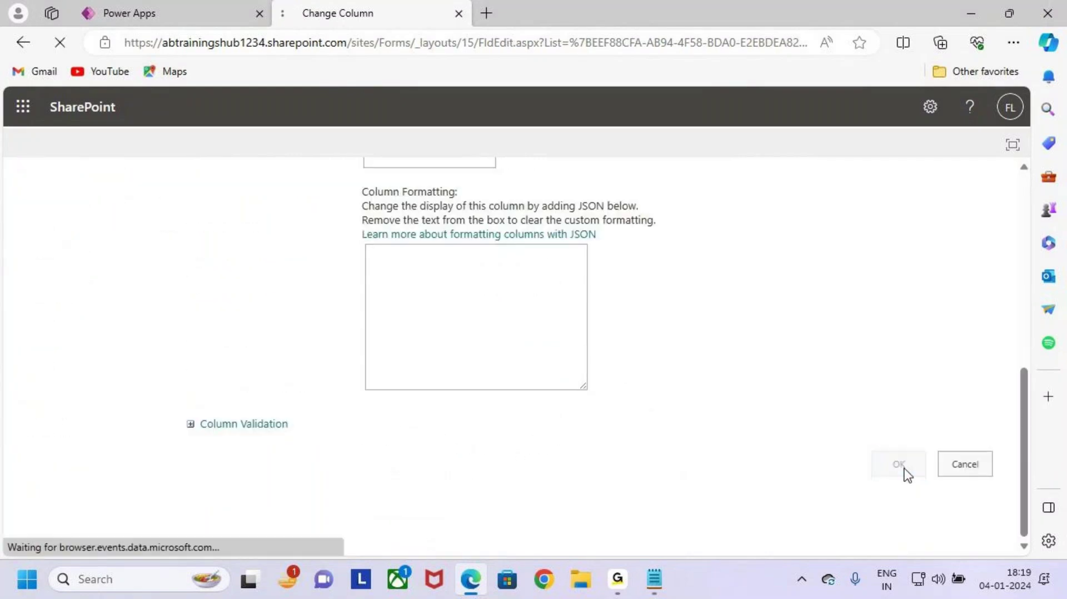
scroll(370, 403, down, 5)
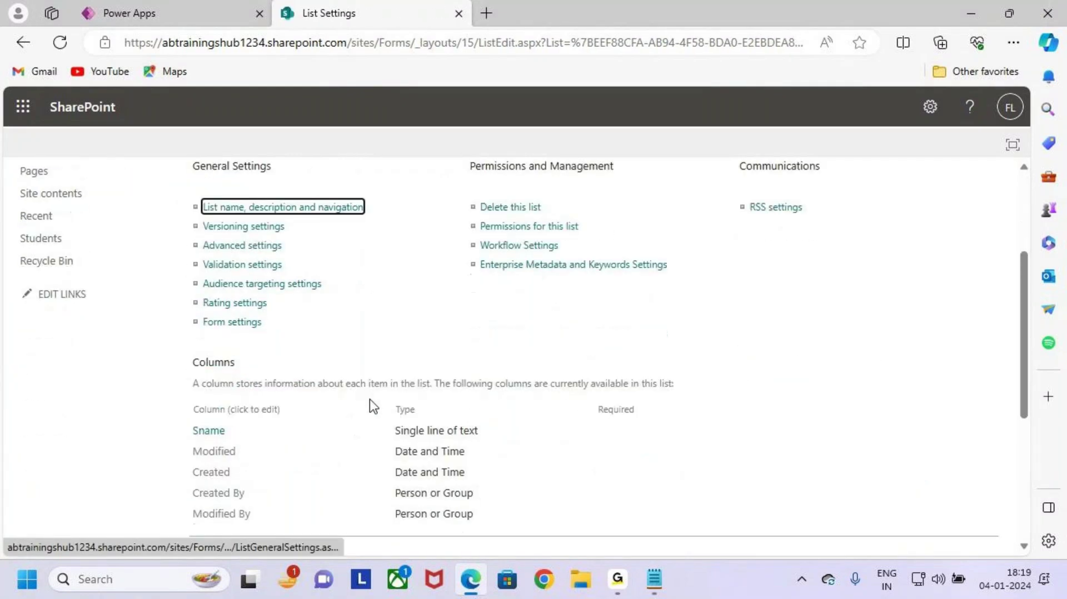
mouse_move(185, 361)
mouse_down()
mouse_move(257, 388)
mouse_move(325, 303)
mouse_up()
key(Escape)
scroll(345, 404, down, 3)
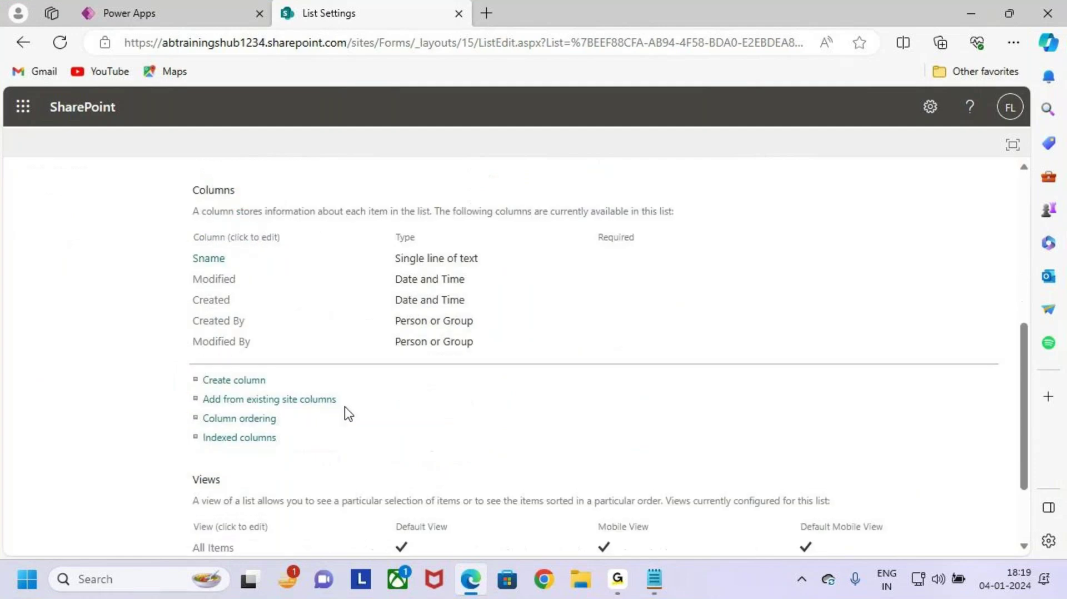
click(655, 579)
key(ctrl+2)
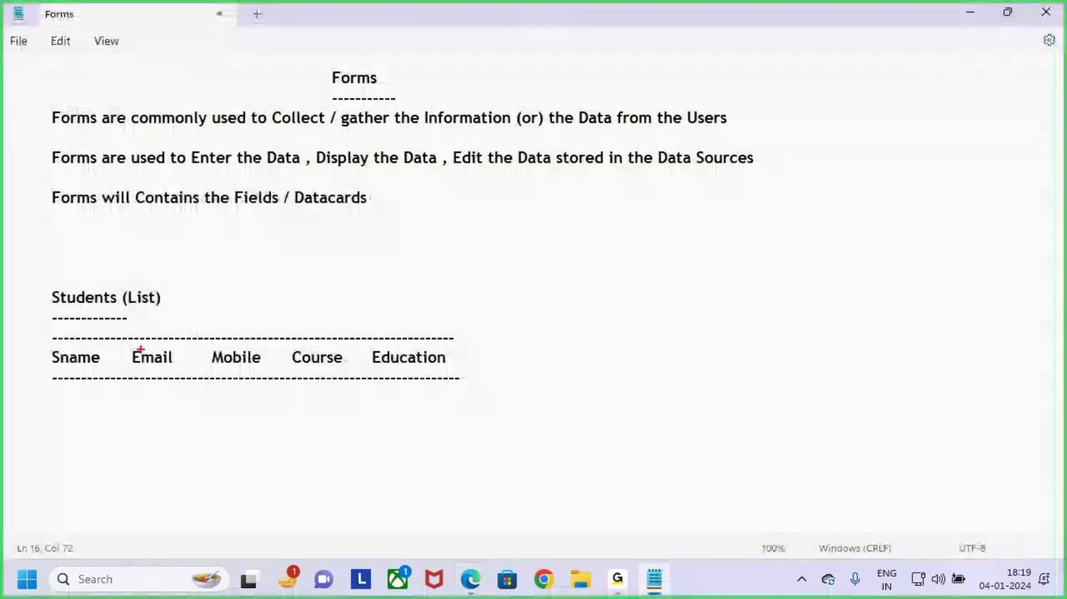
mouse_move(115, 339)
mouse_down()
mouse_move(205, 376)
mouse_move(452, 378)
mouse_move(514, 313)
mouse_up()
key(Escape)
key(alt+Tab)
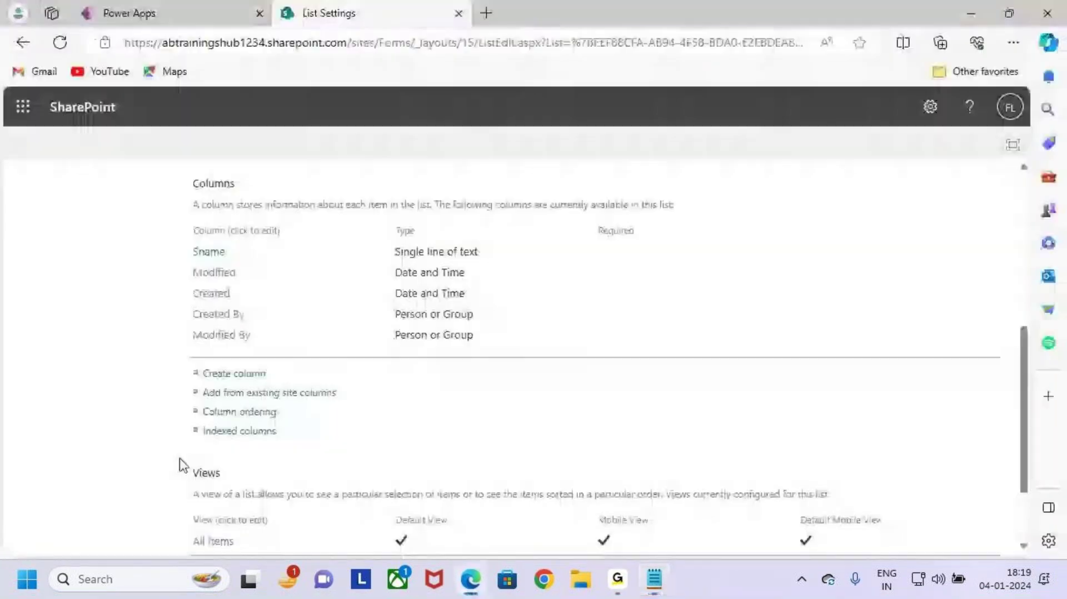
key(ctrl+2)
mouse_move(187, 362)
mouse_down()
mouse_move(282, 388)
mouse_move(310, 327)
mouse_up()
key(Escape)
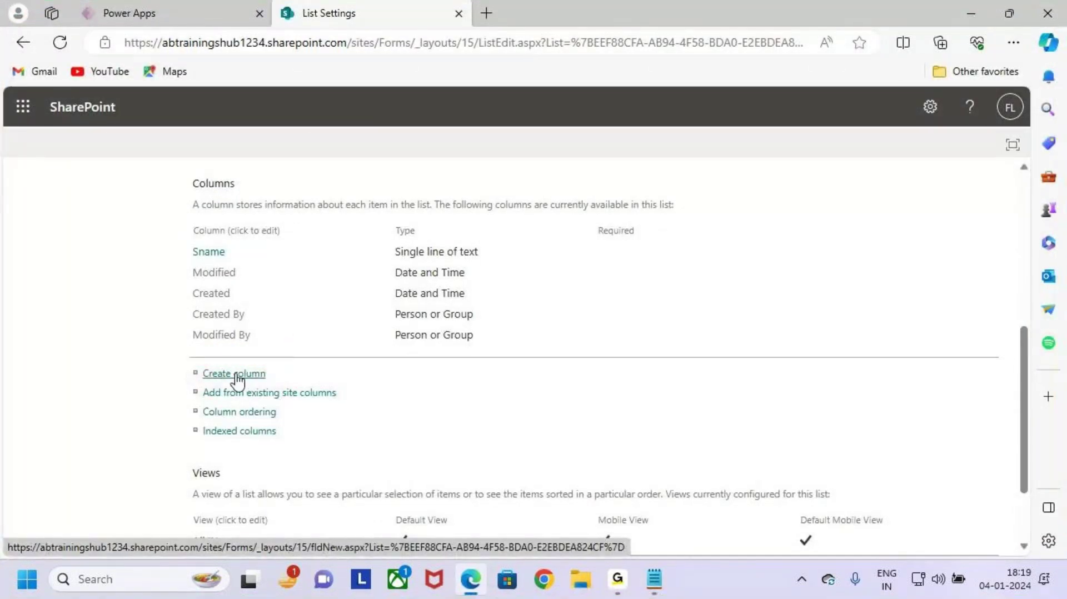
Step: Start a new Students list column named Email as a single line of text
click(205, 374)
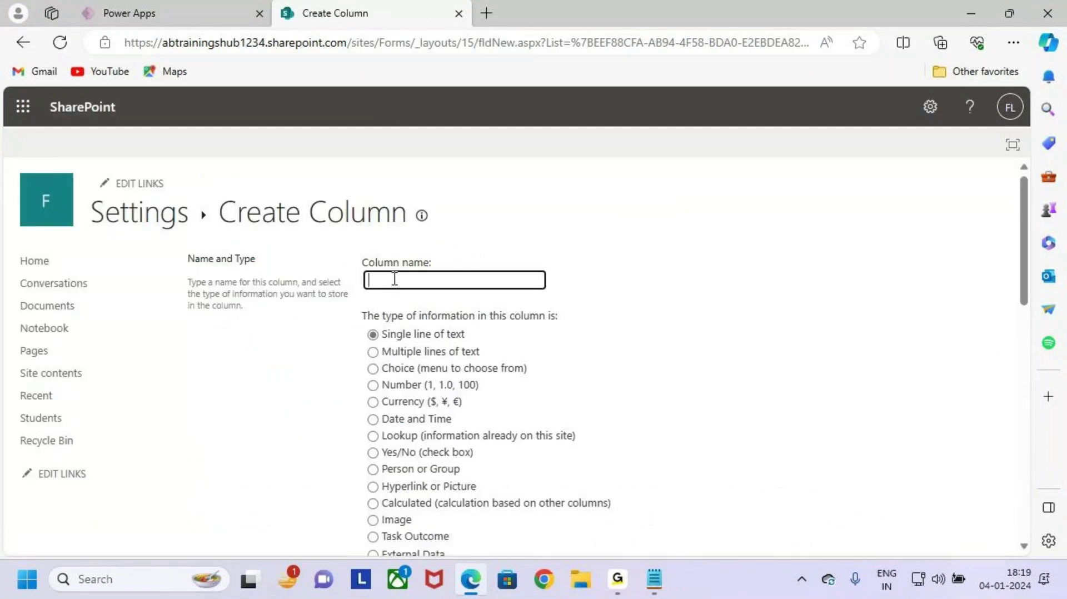
click(394, 279)
text(Email)
click(387, 335)
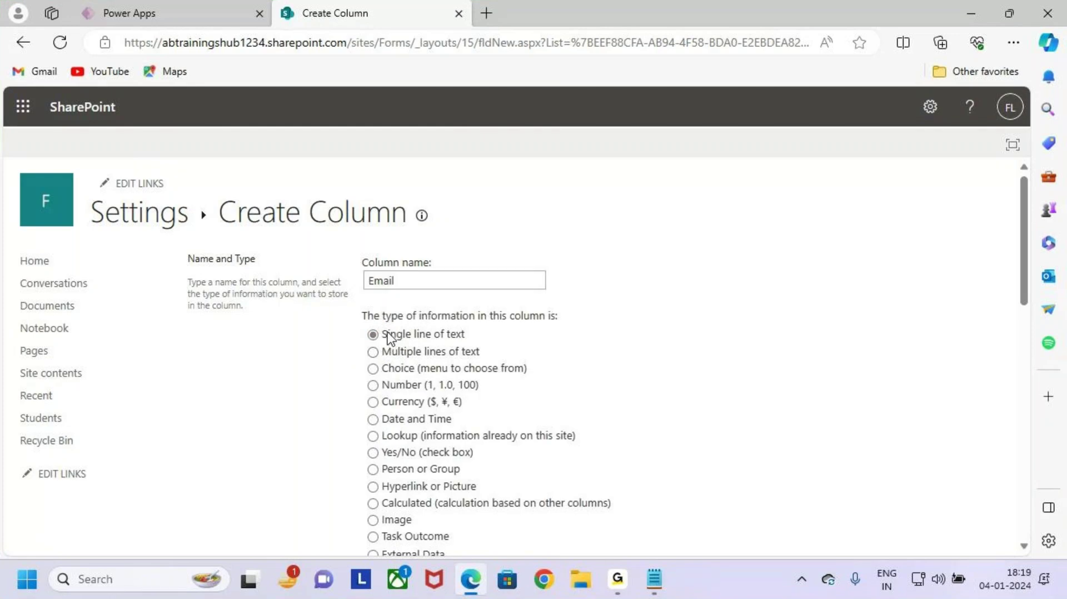
scroll(479, 421, down, 15)
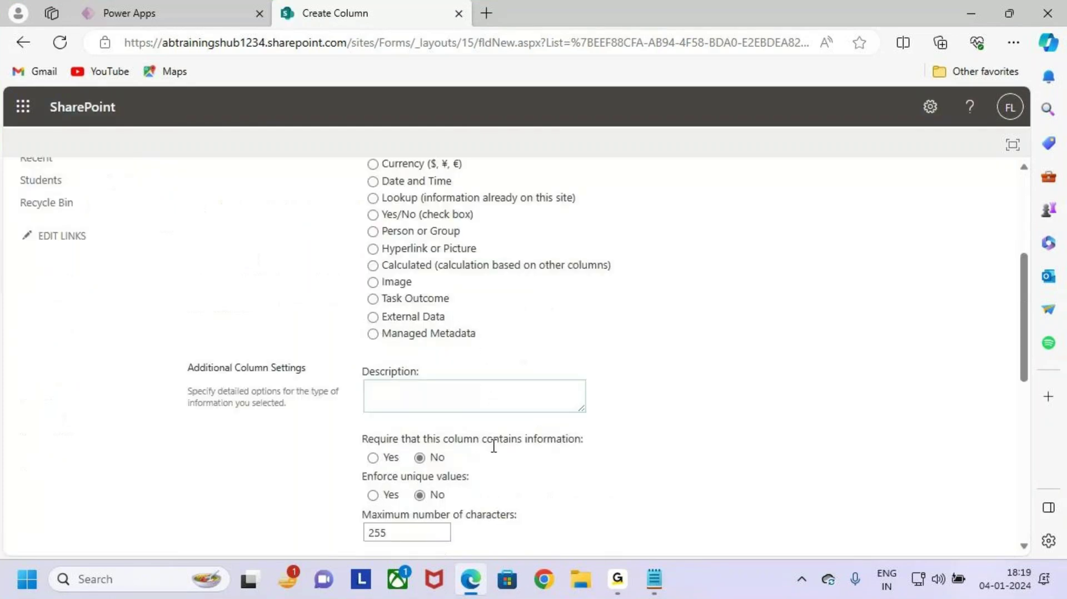
scroll(502, 386, up, 5)
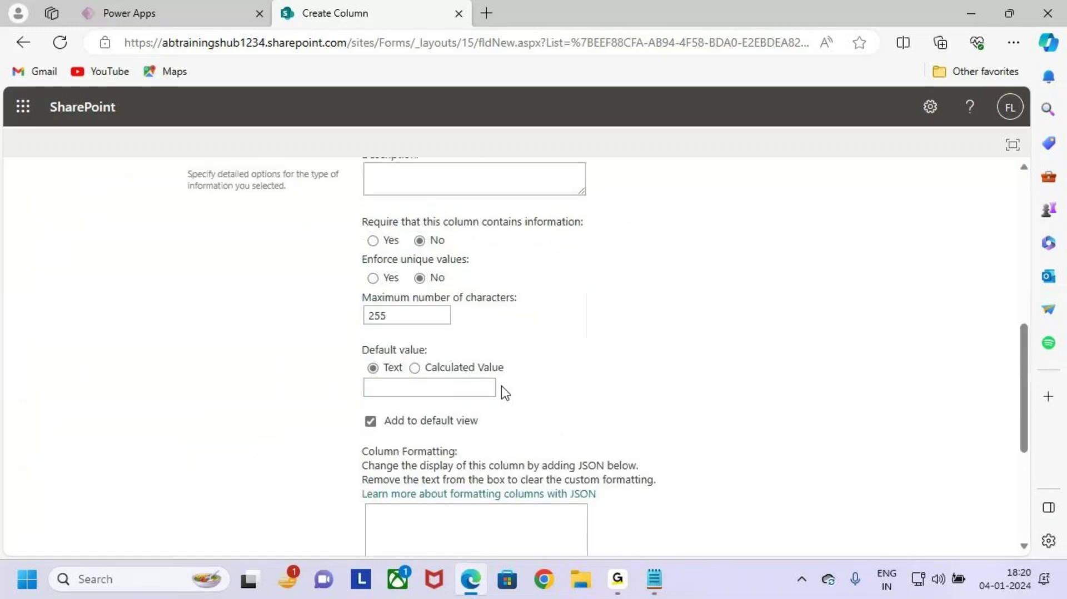
scroll(503, 399, up, 1)
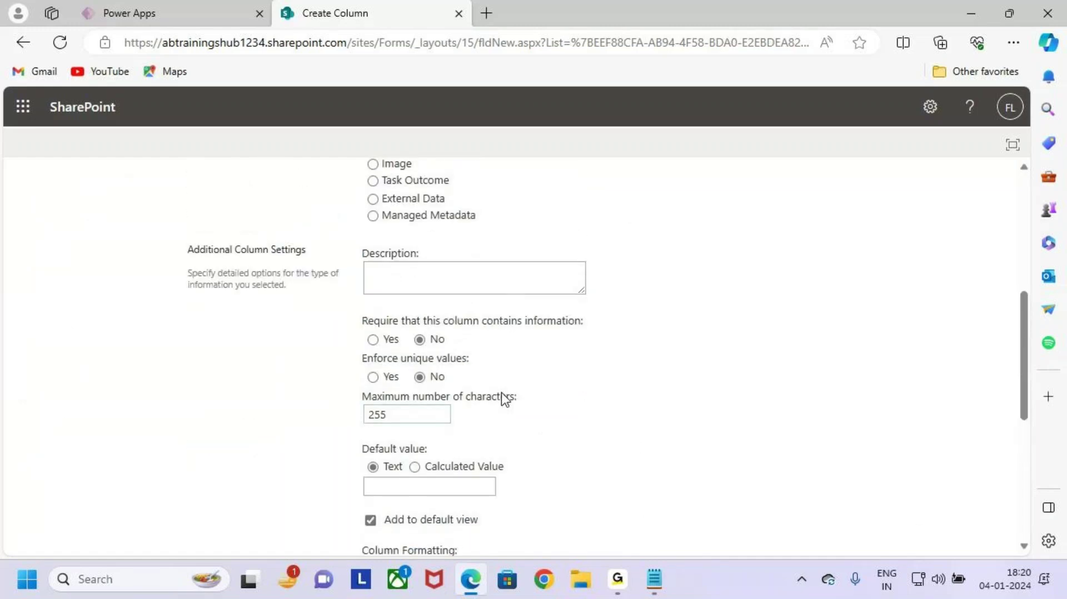
scroll(502, 394, up, 2)
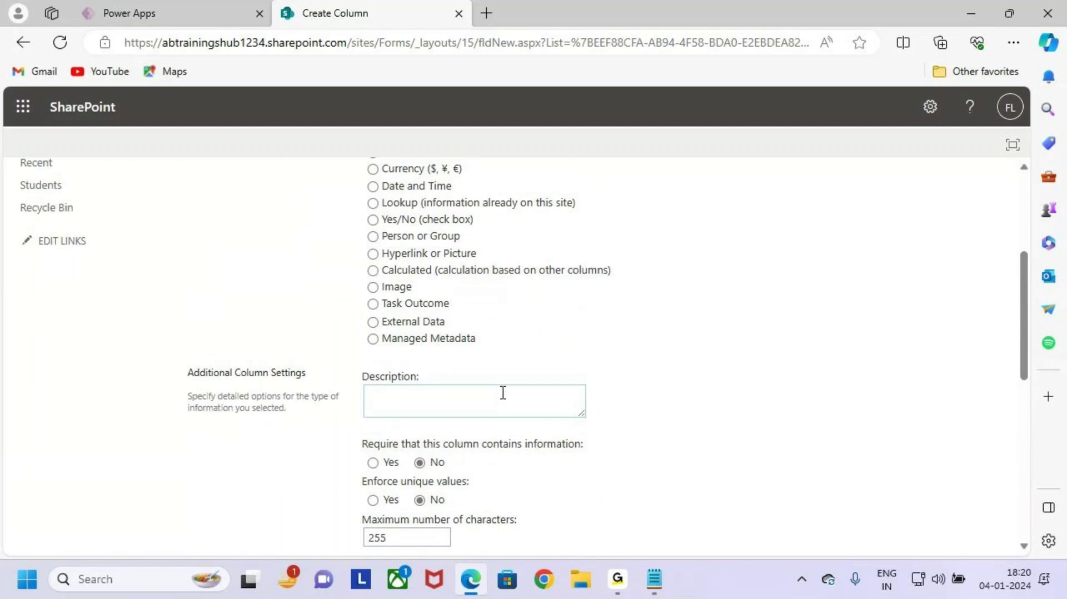
scroll(503, 393, up, 4)
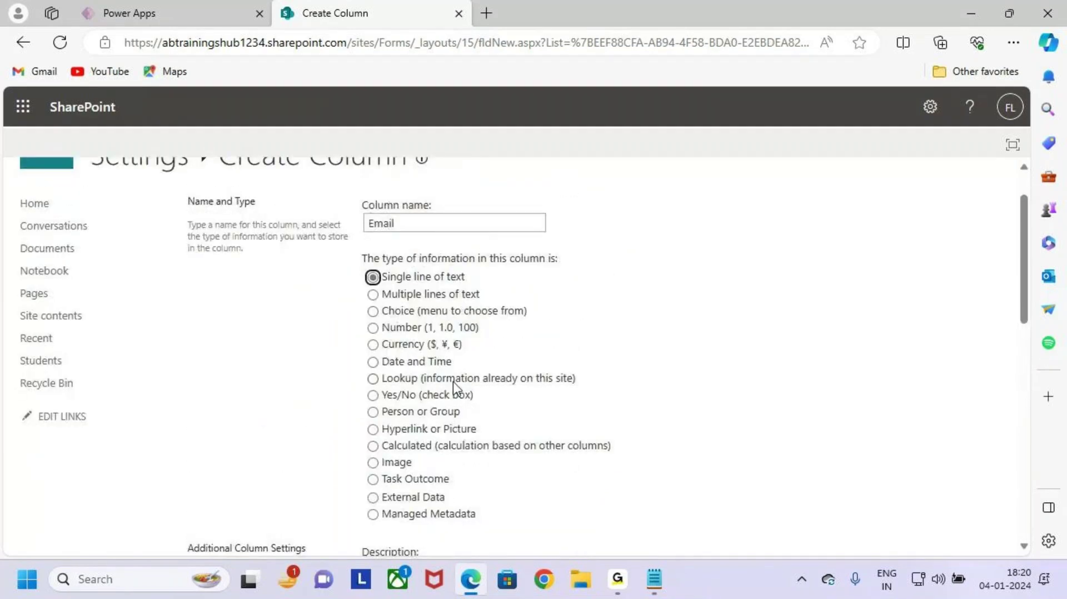
scroll(468, 376, down, 5)
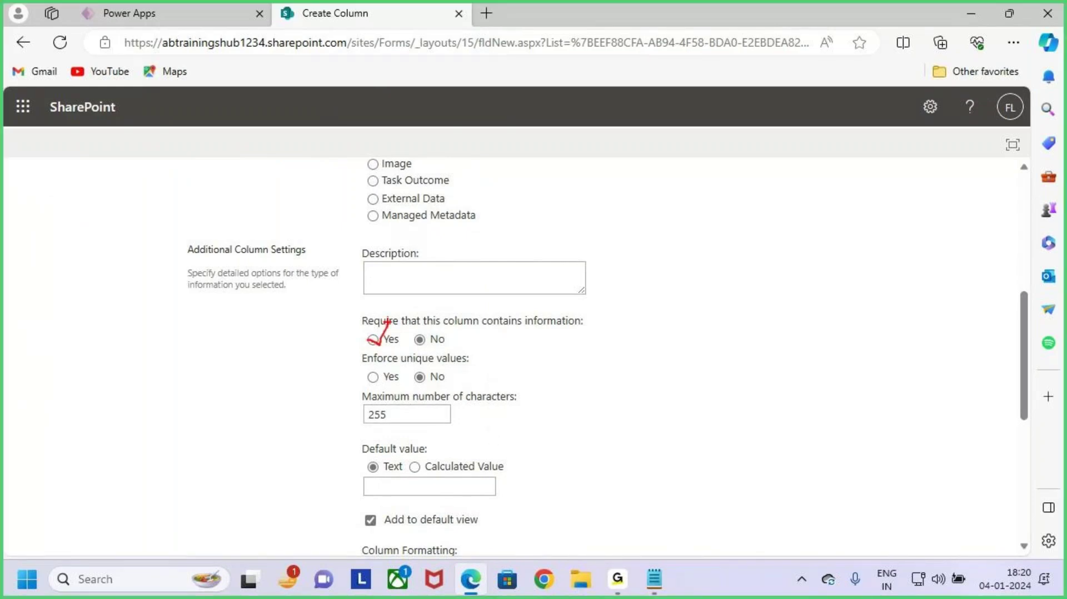
Step: Set the Email column to require a value and enforce unique values
mouse_move(357, 311)
mouse_down()
mouse_move(496, 332)
mouse_move(593, 331)
mouse_up()
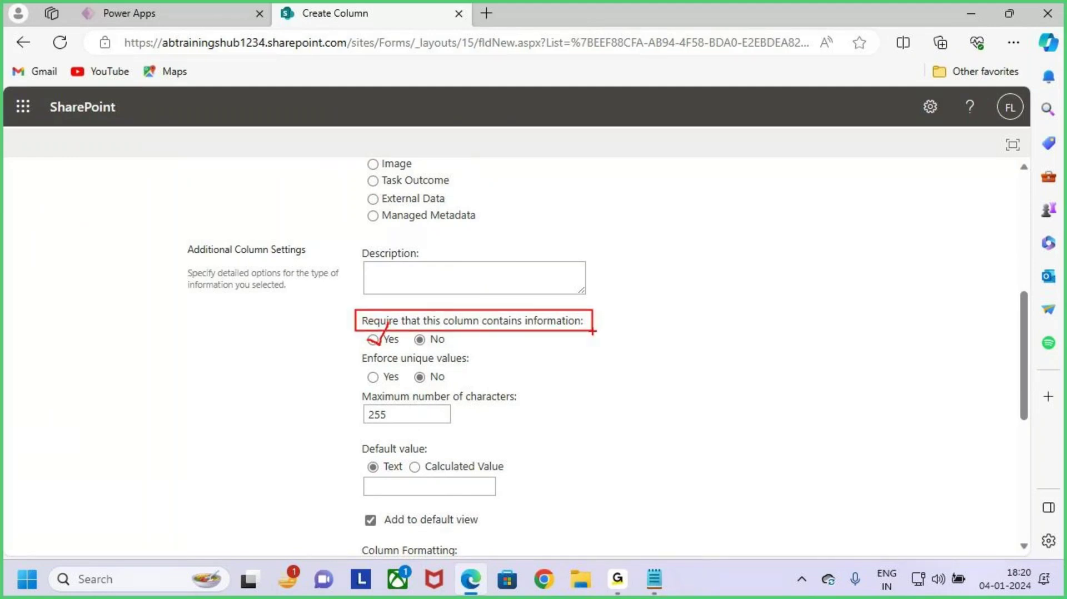
key(Escape)
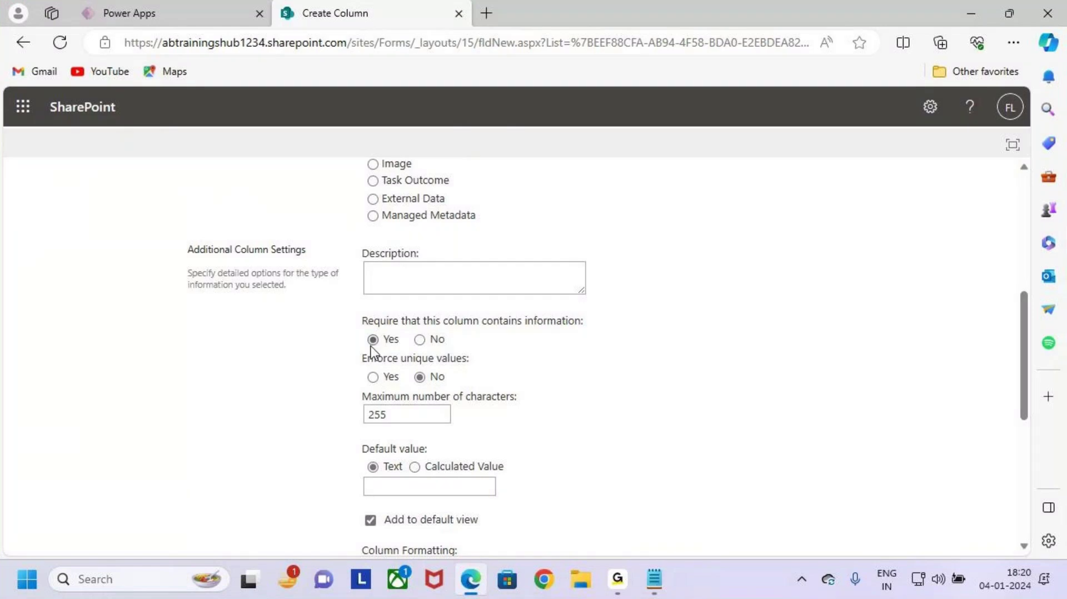
scroll(572, 438, up, 2)
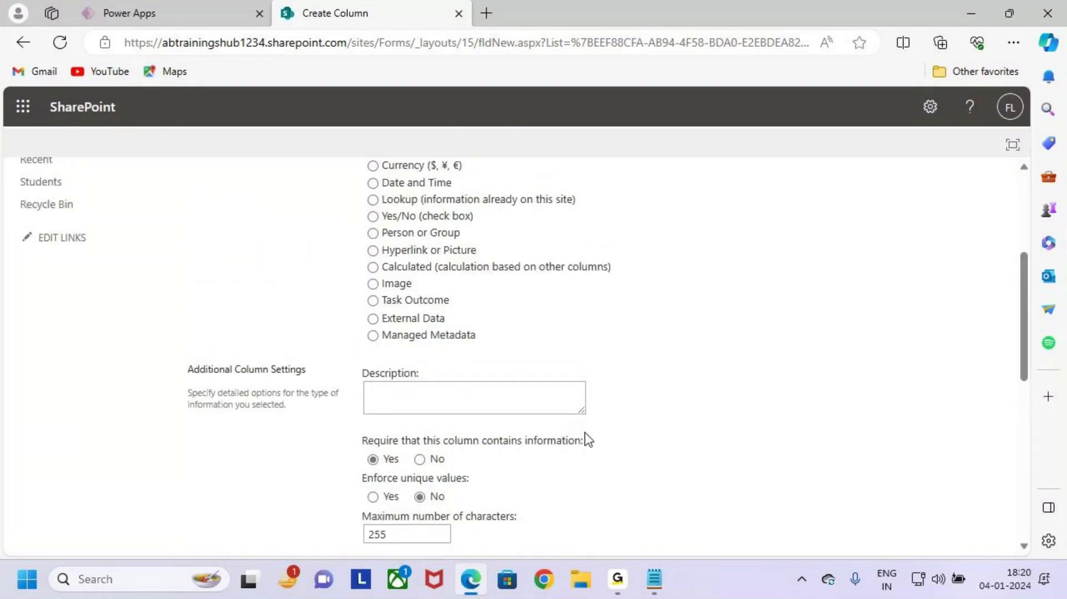
scroll(586, 440, down, 2)
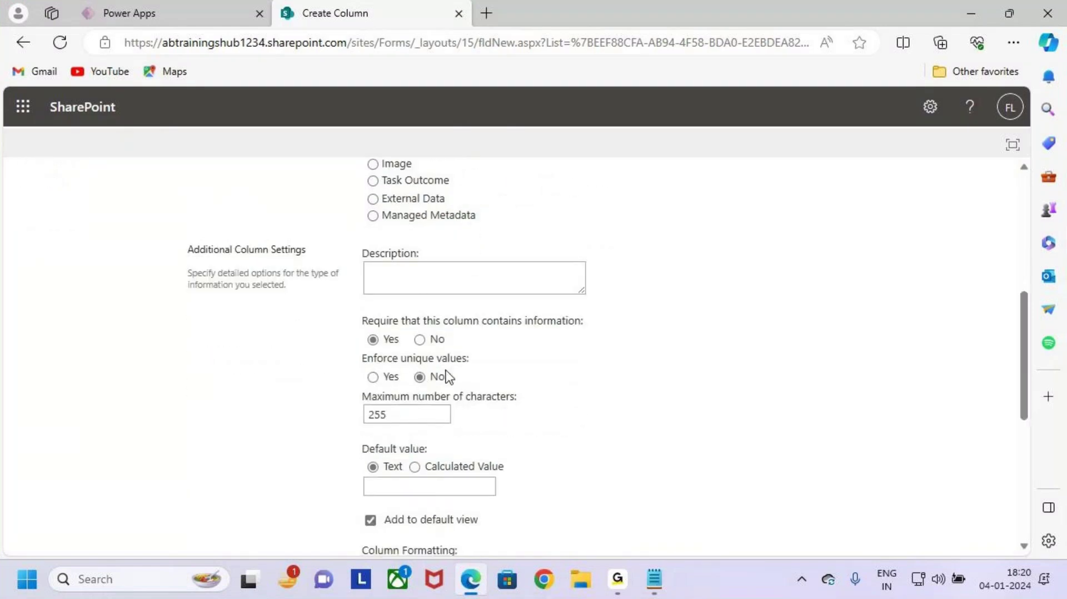
scroll(445, 372, up, 6)
scroll(477, 427, down, 7)
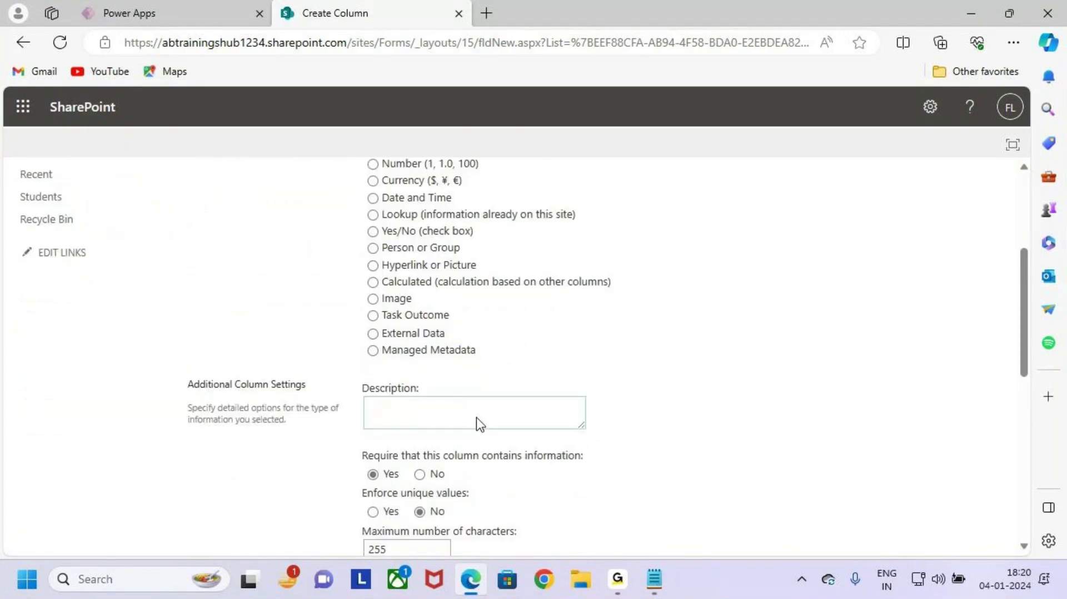
click(373, 315)
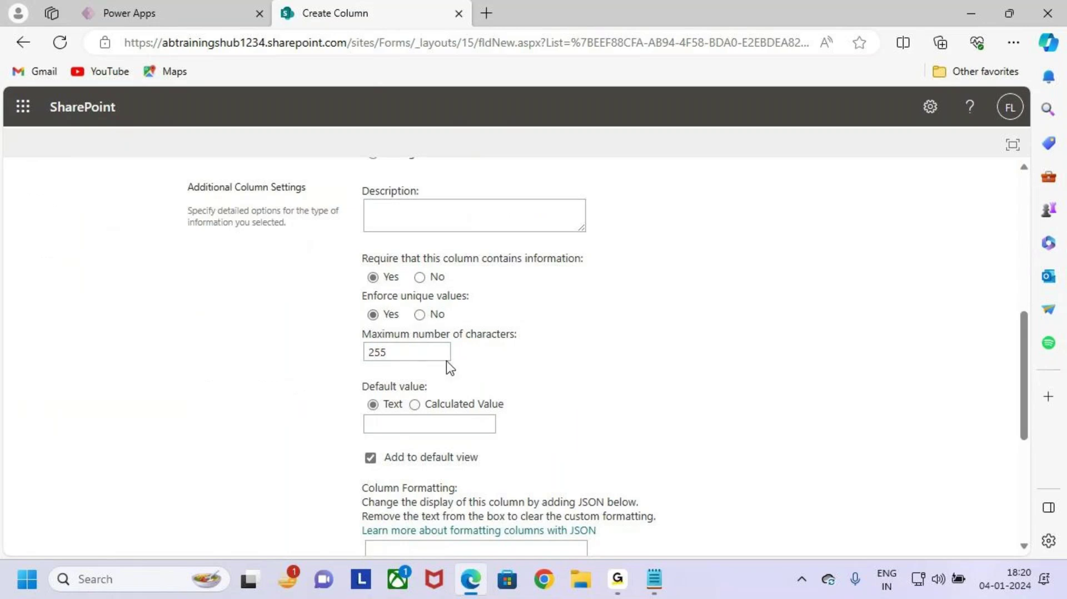
scroll(412, 370, up, 8)
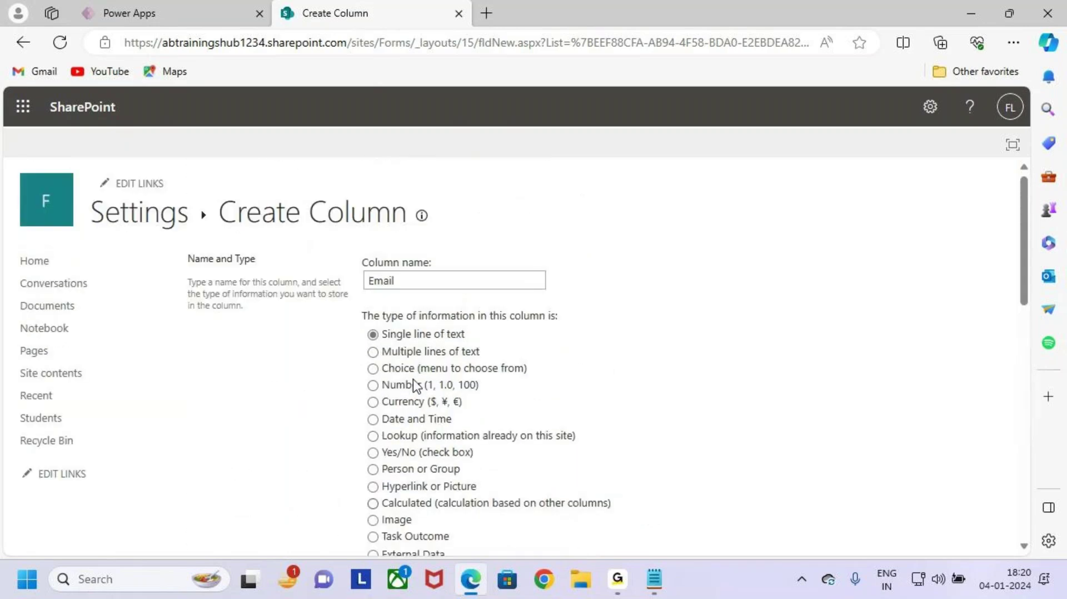
scroll(452, 336, down, 3)
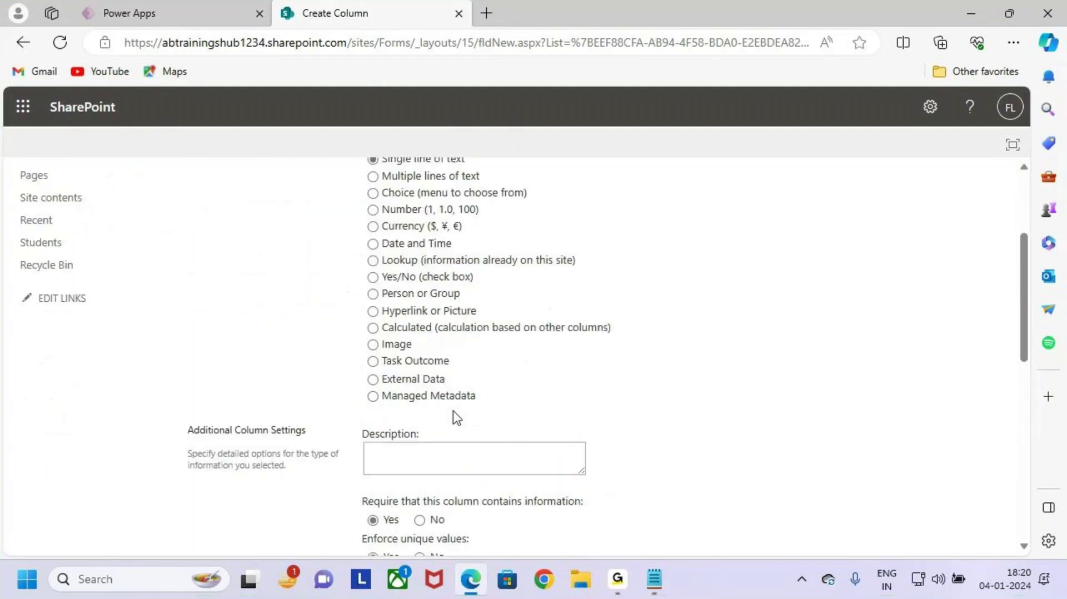
scroll(453, 411, down, 10)
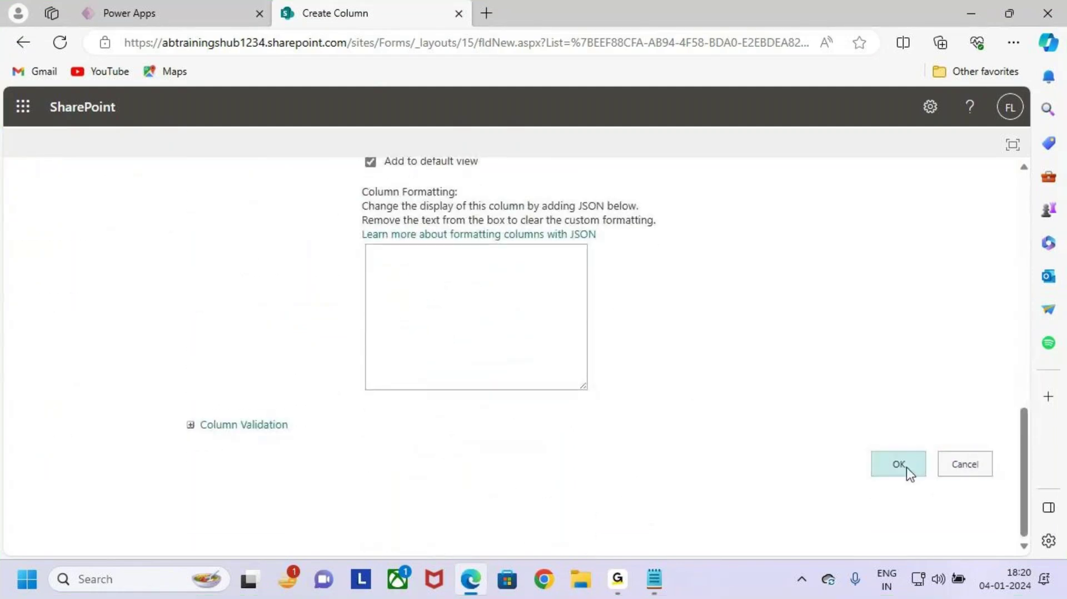
Step: Save the Email column and accept indexing it for unique values
click(910, 469)
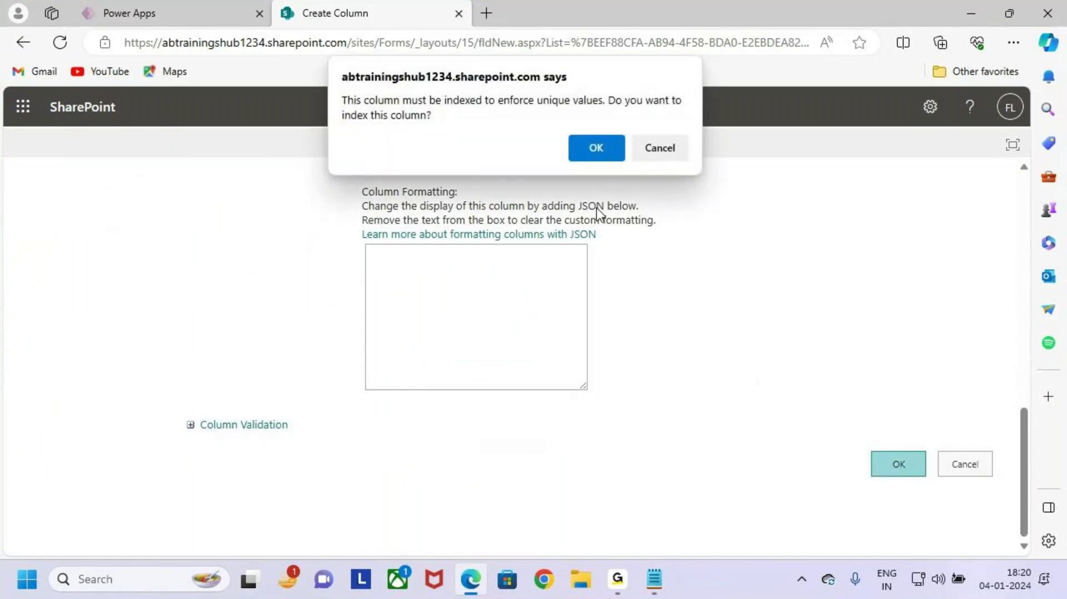
click(595, 147)
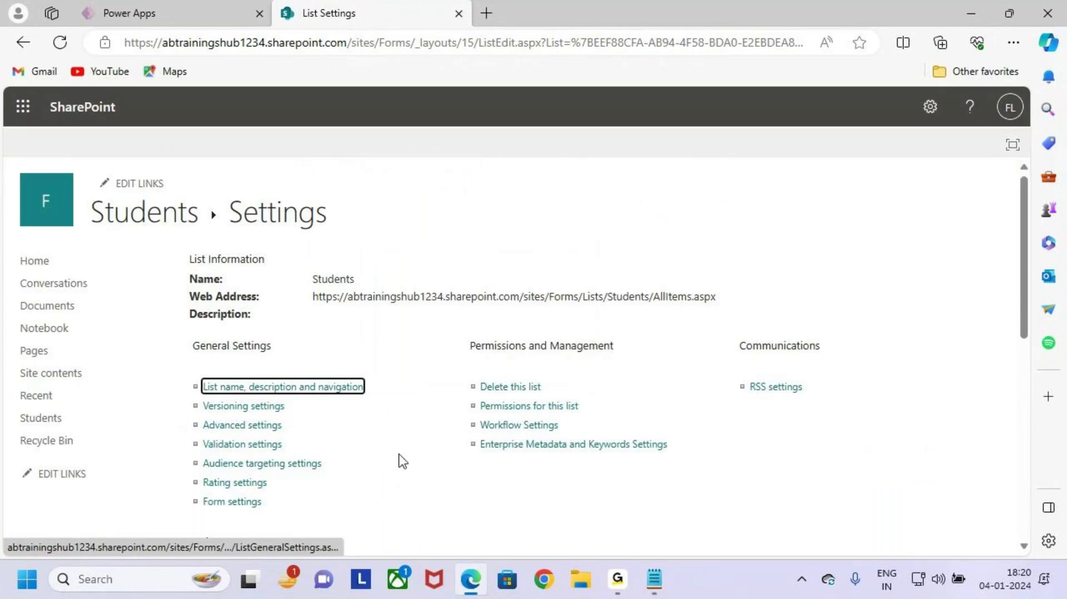
scroll(406, 439, down, 4)
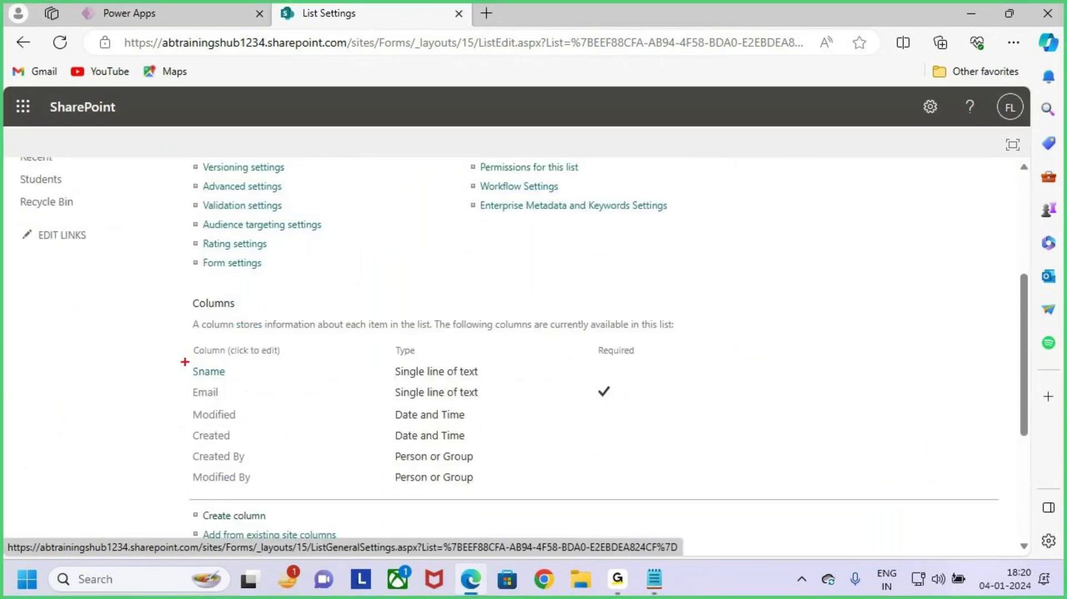
mouse_move(182, 359)
mouse_down()
mouse_move(424, 401)
mouse_move(503, 401)
mouse_up()
scroll(341, 452, down, 2)
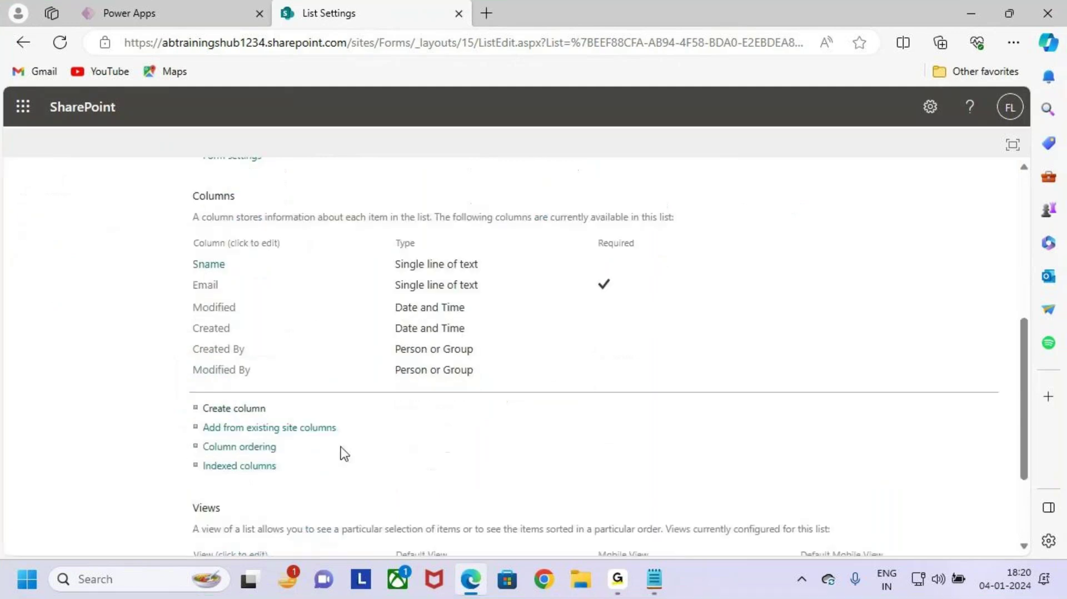
Step: Start a new column named Mobile, keeping it a single line of text
click(228, 401)
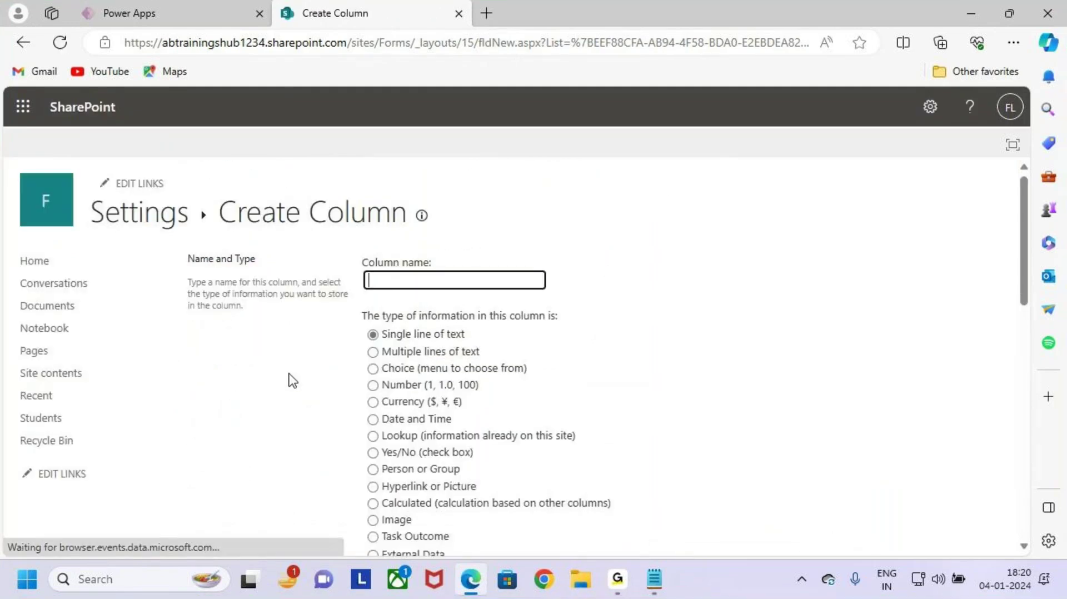
click(405, 281)
text(Mobil)
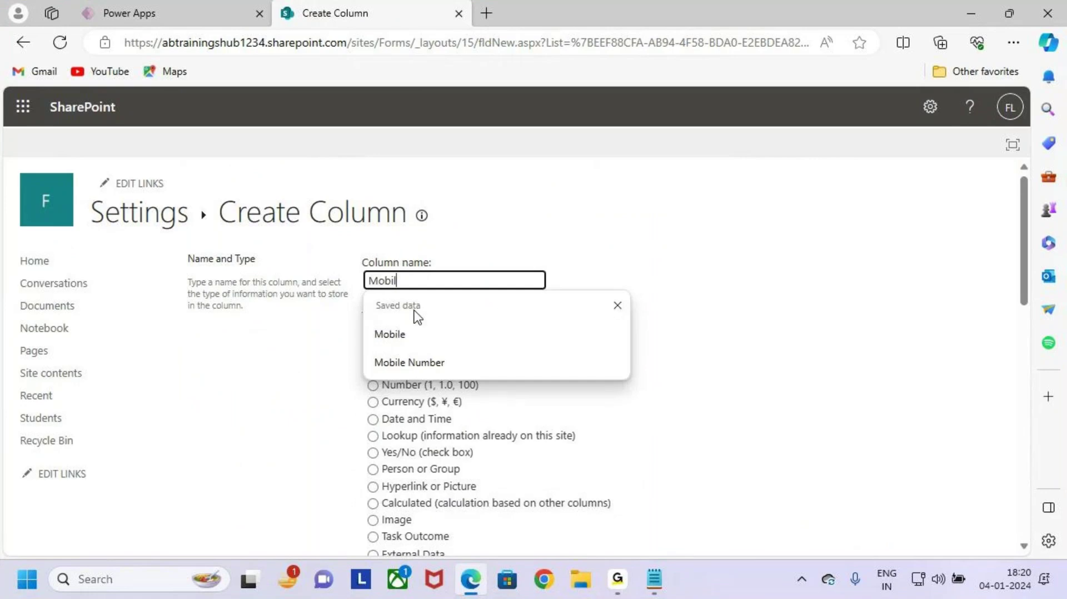
text(ke)
key(BackSpace)
key(BackSpace)
key(BackSpace)
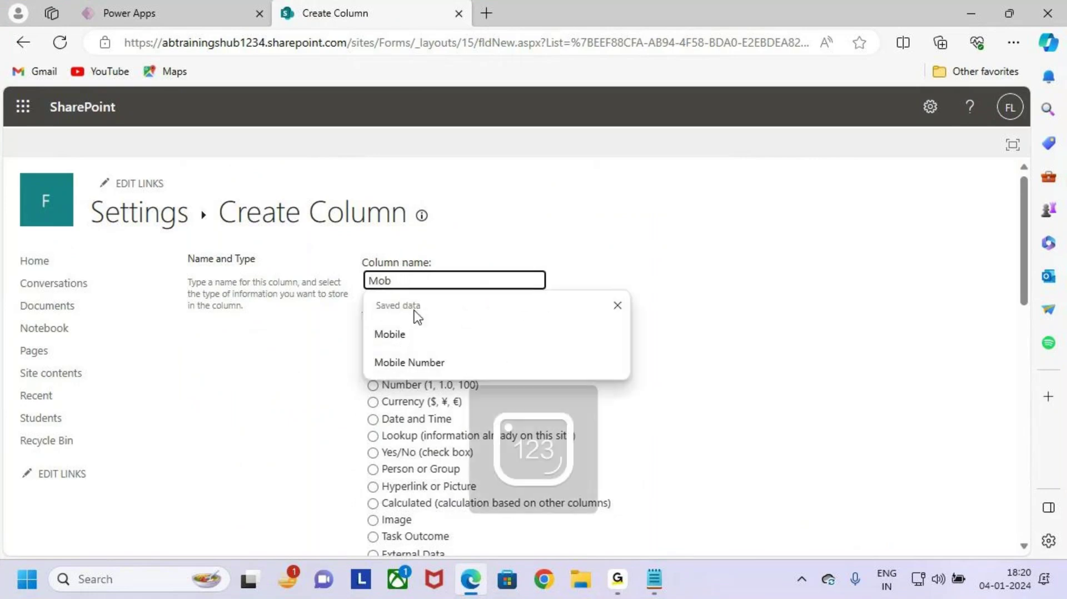
click(474, 339)
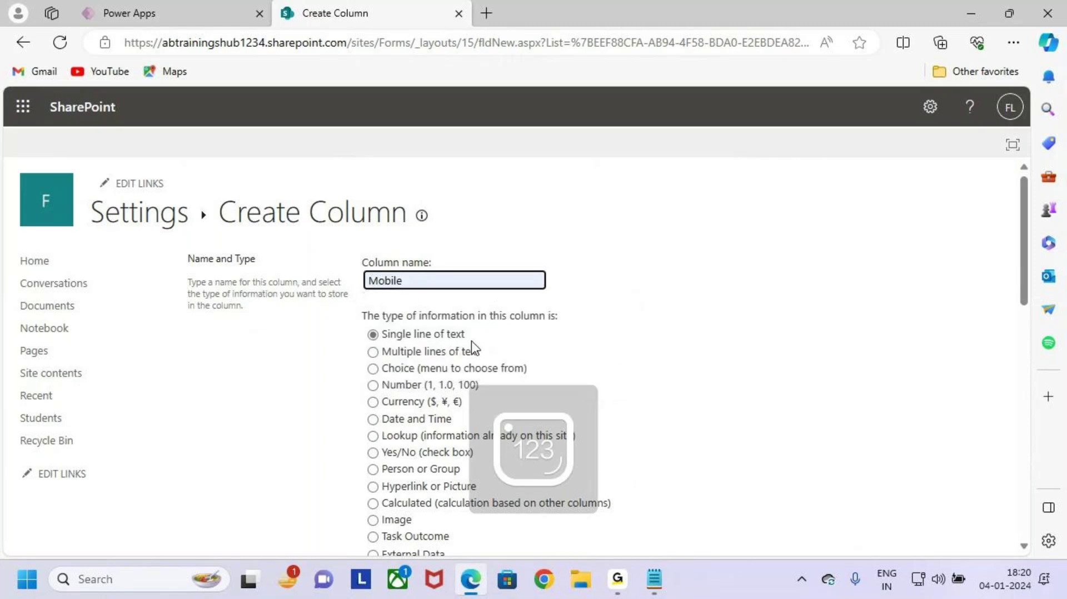
click(396, 352)
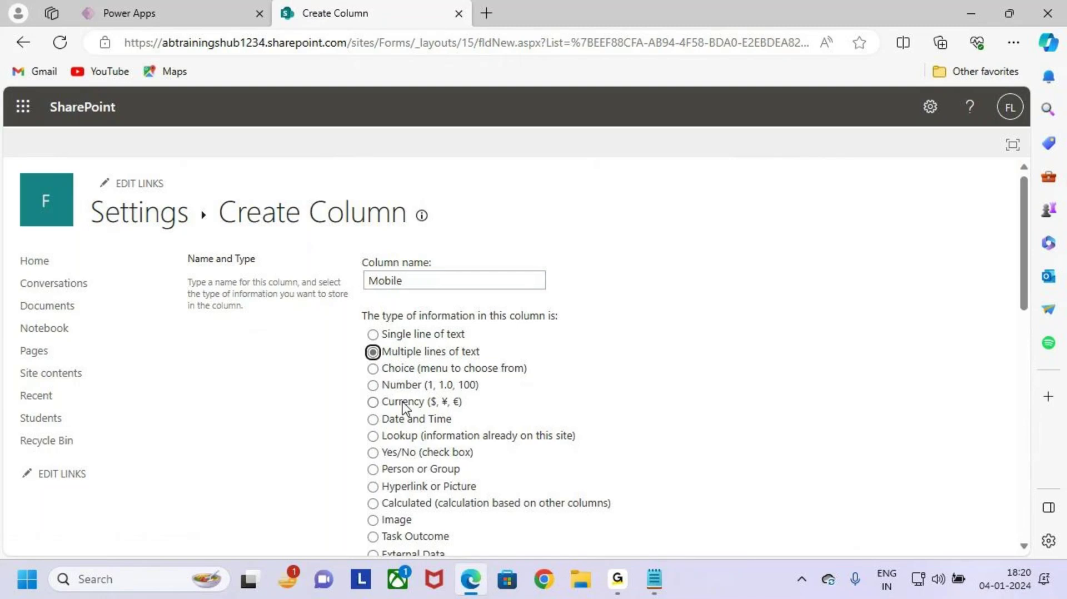
click(405, 385)
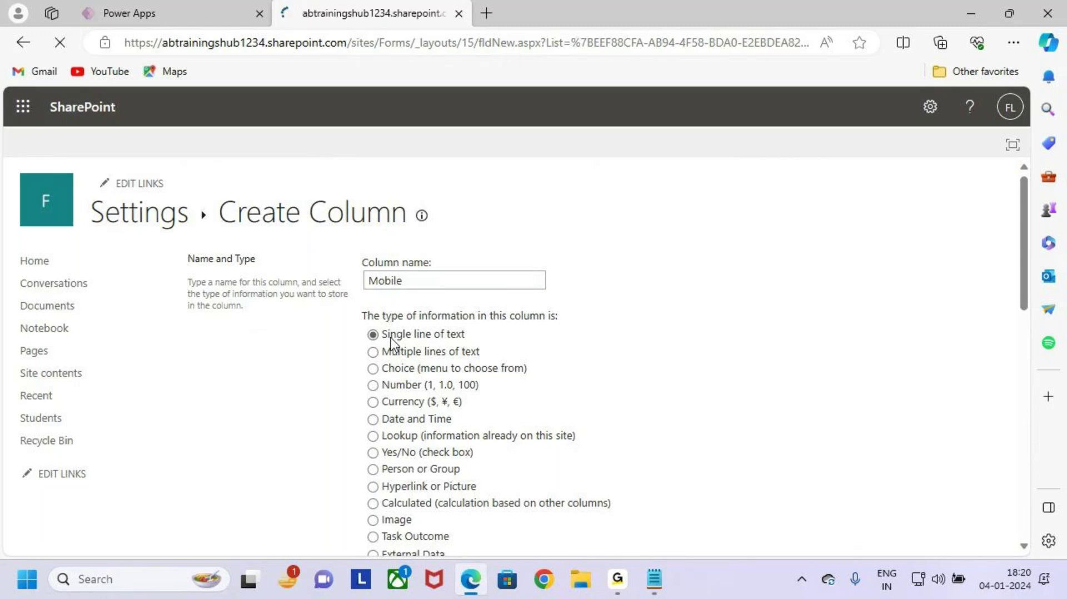
Step: Enforce unique values on Mobile, save the column and confirm indexing
scroll(637, 415, down, 8)
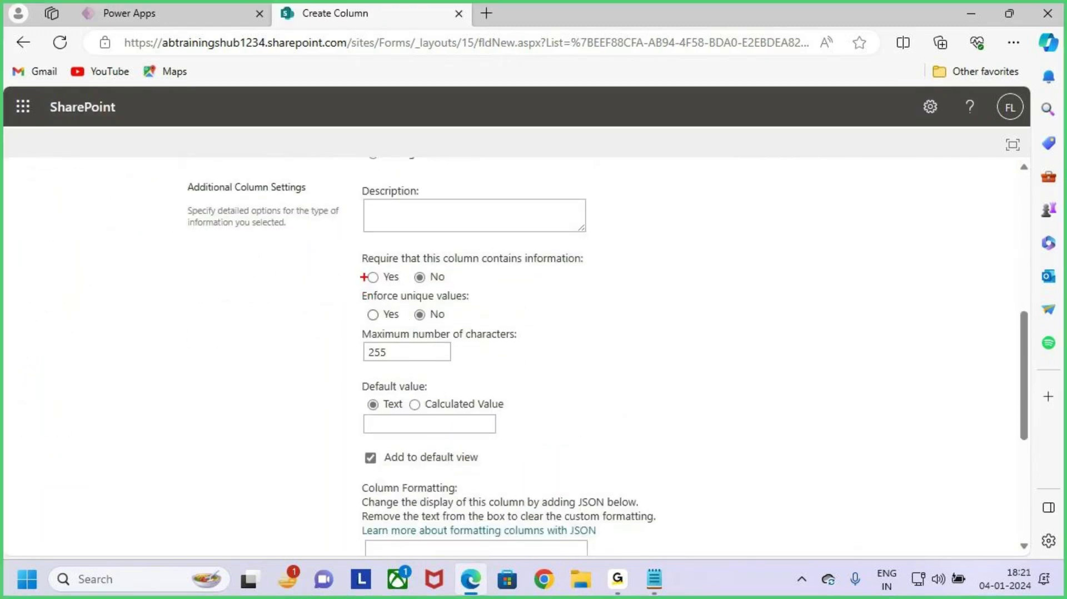
drag(361, 265, 447, 288)
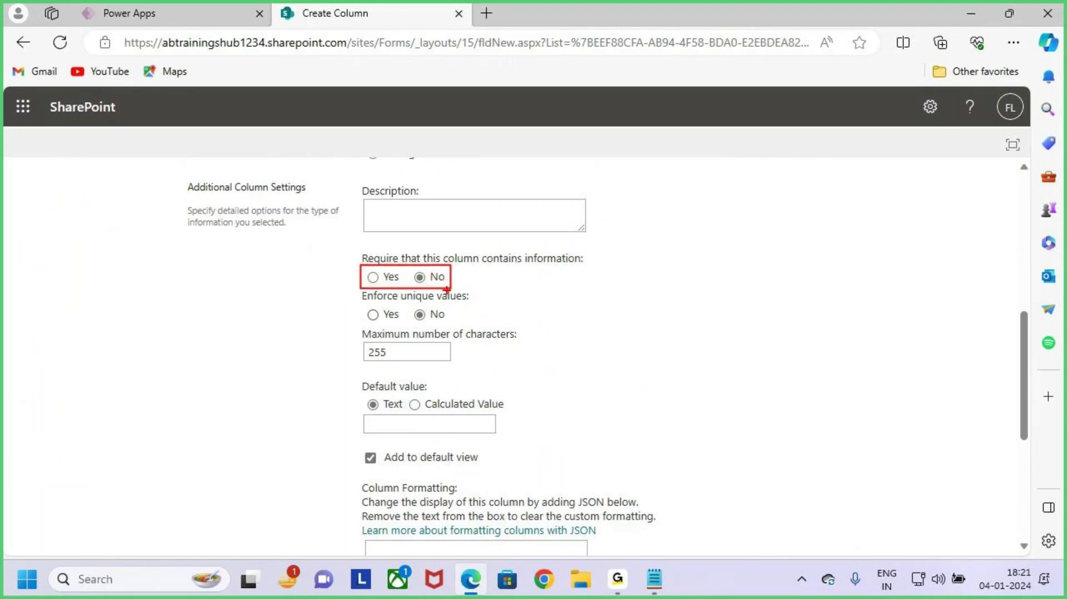
drag(361, 274, 405, 242)
drag(416, 285, 476, 277)
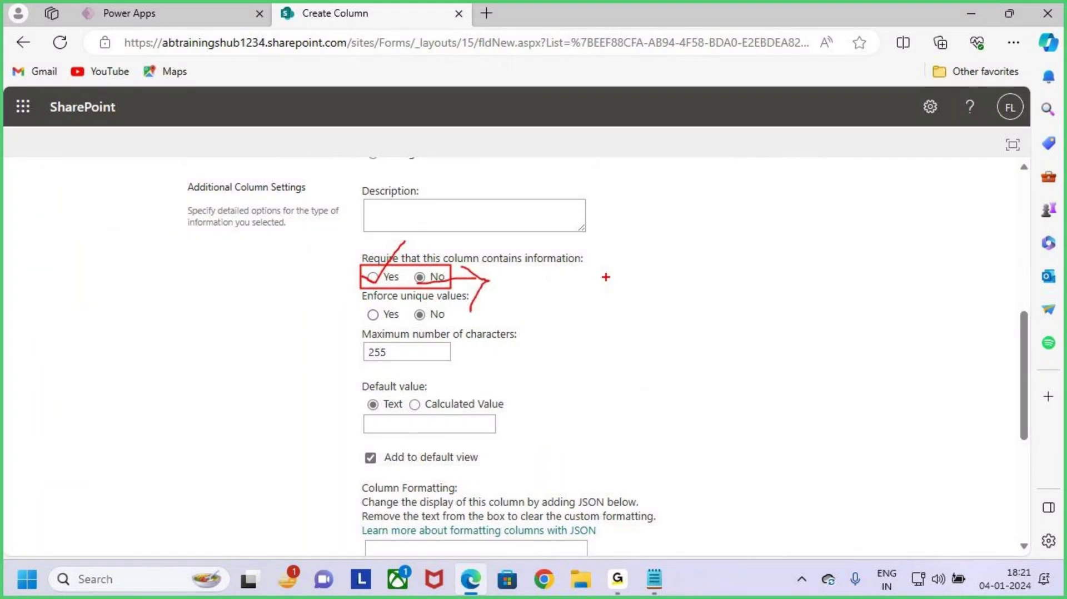
mouse_move(618, 278)
mouse_down()
mouse_move(623, 325)
mouse_move(660, 295)
mouse_move(706, 295)
mouse_move(740, 339)
mouse_up()
drag(613, 393, 882, 285)
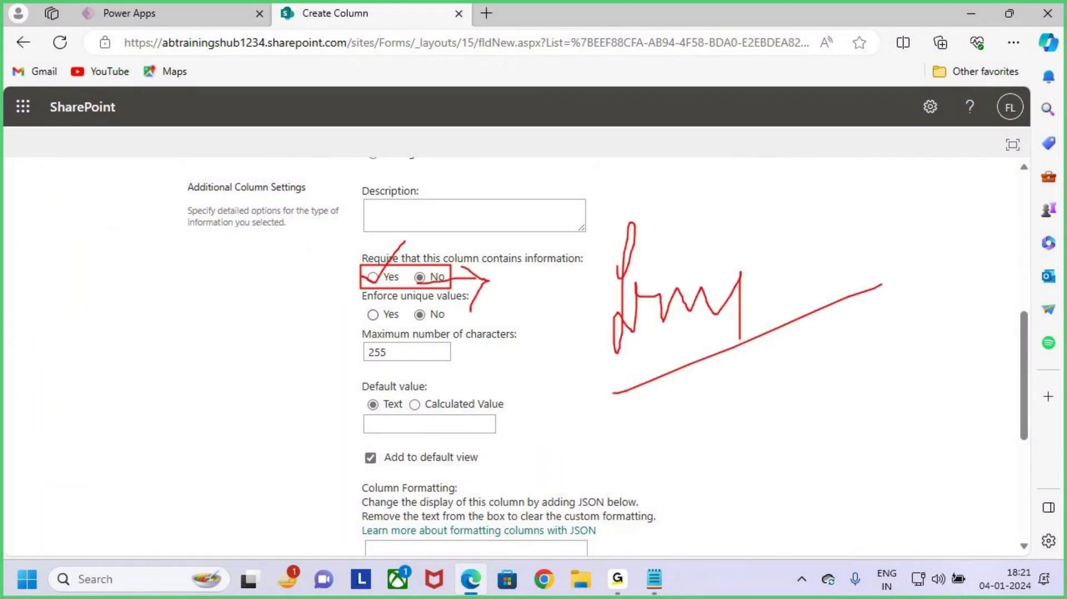
key(Escape)
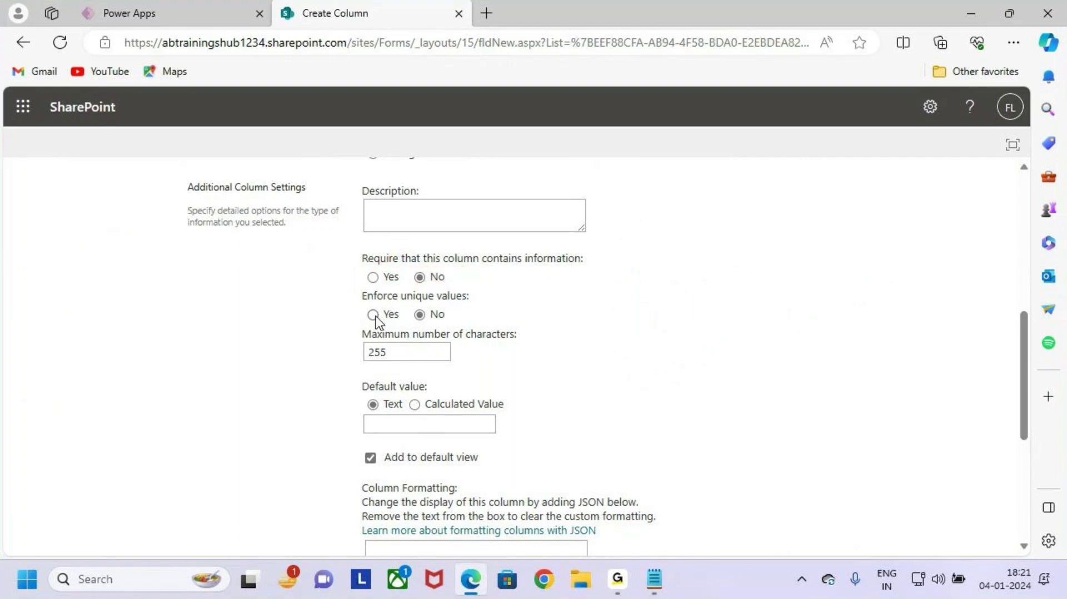
key(ctrl+2)
key(Escape)
click(373, 315)
scroll(595, 404, down, 5)
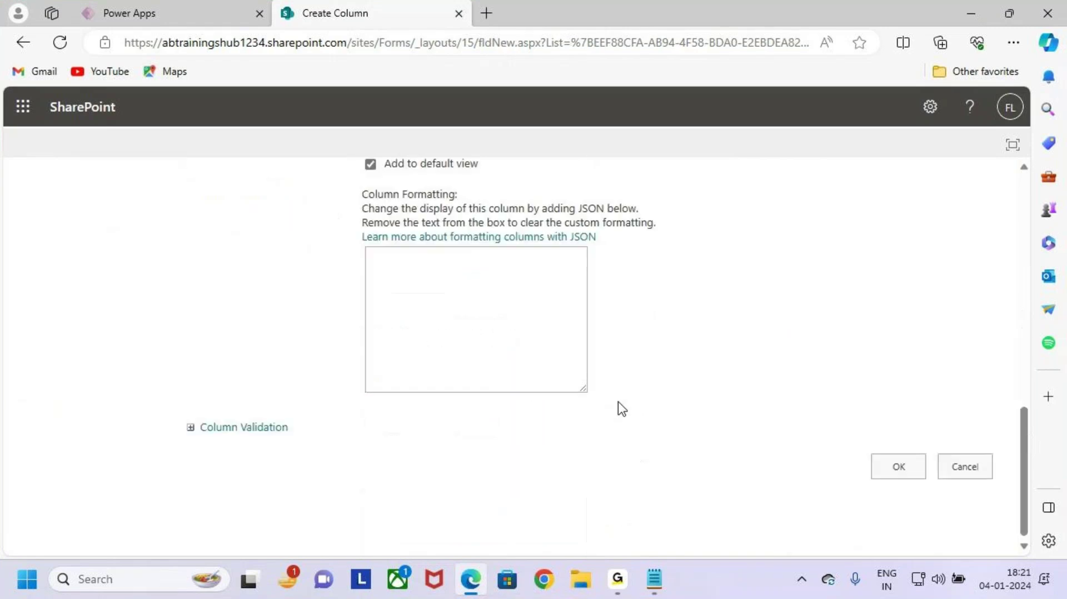
click(908, 477)
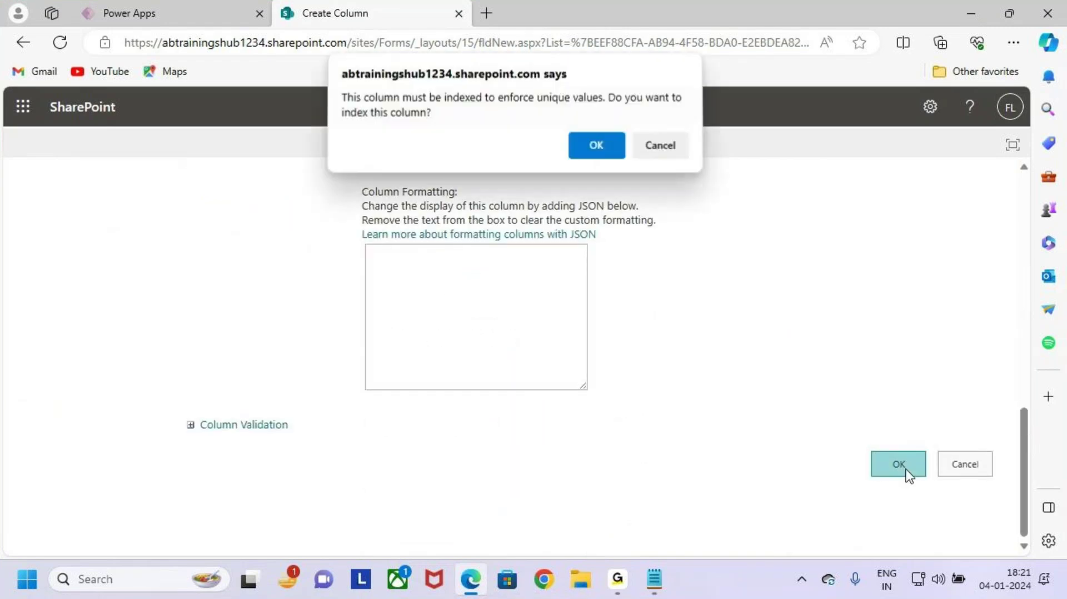
click(591, 154)
Step: Start another Students list column and name it Course
scroll(349, 431, down, 2)
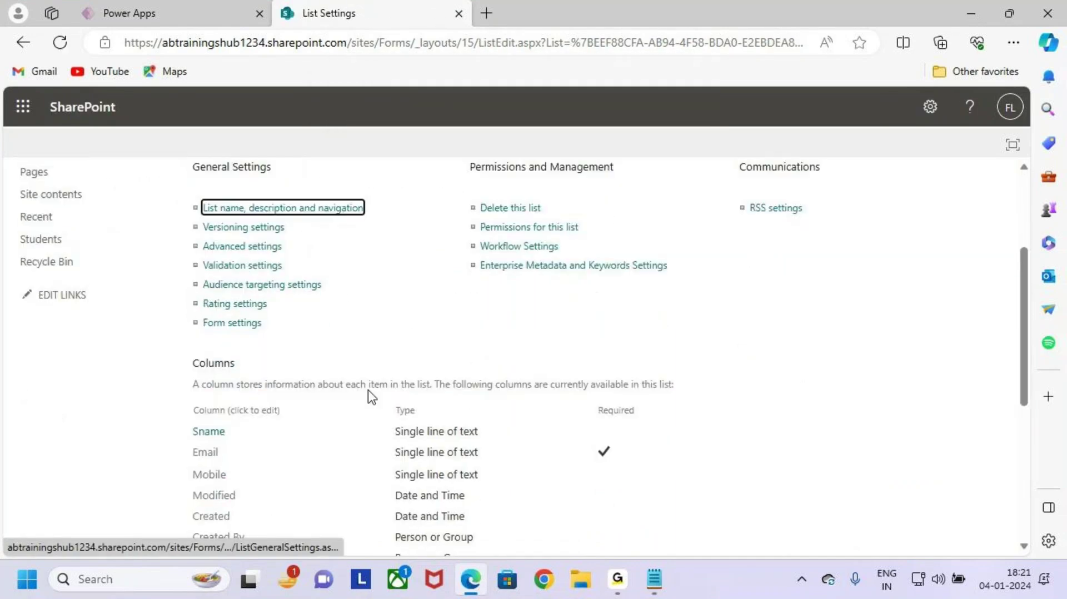
drag(189, 405, 493, 424)
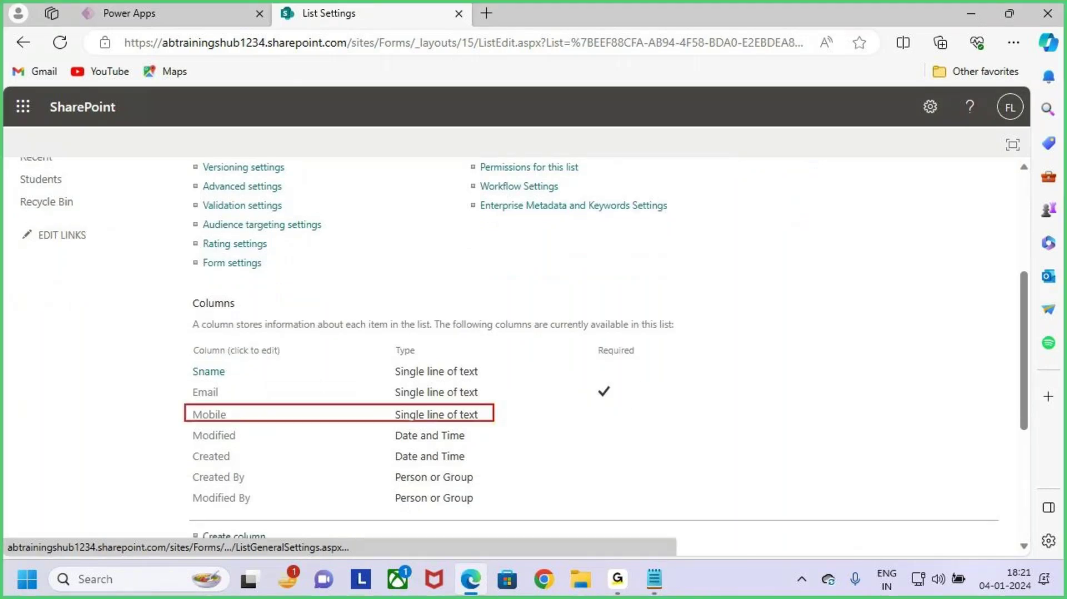
key(Escape)
scroll(301, 400, down, 2)
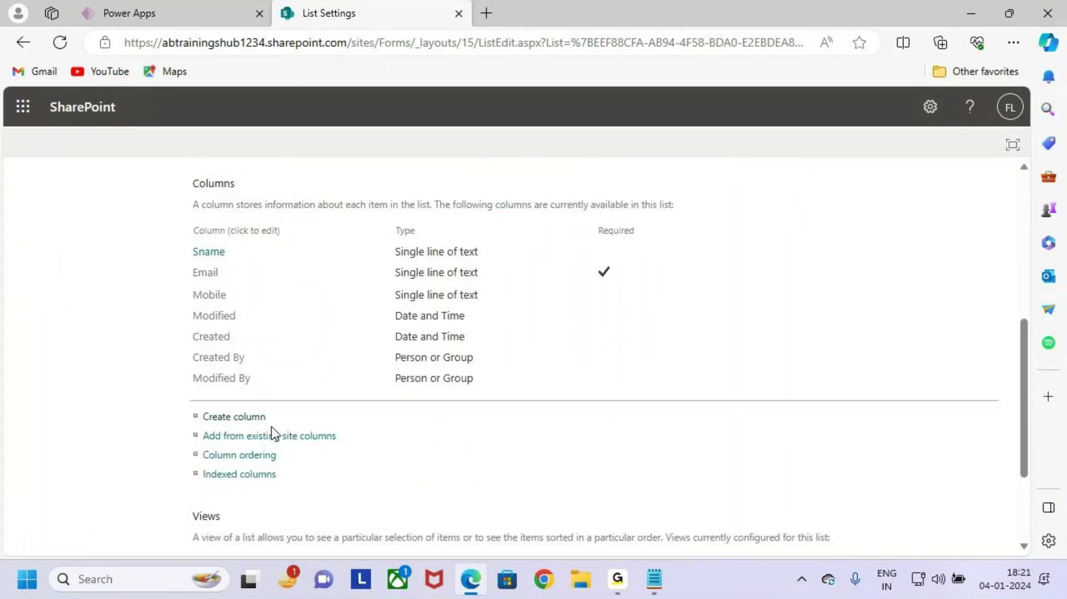
click(257, 418)
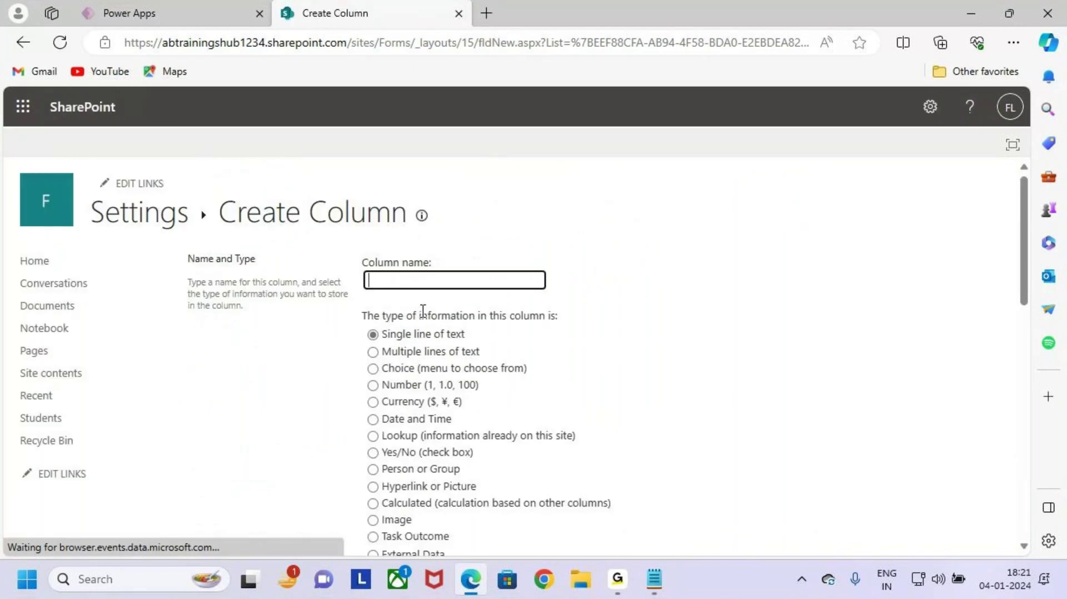
click(440, 280)
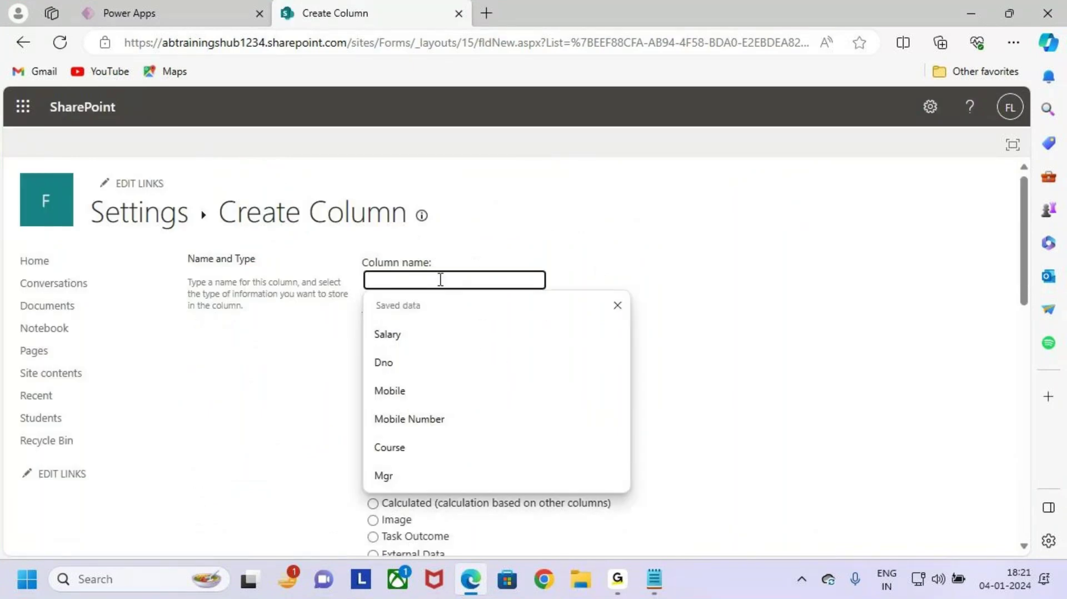
text(C)
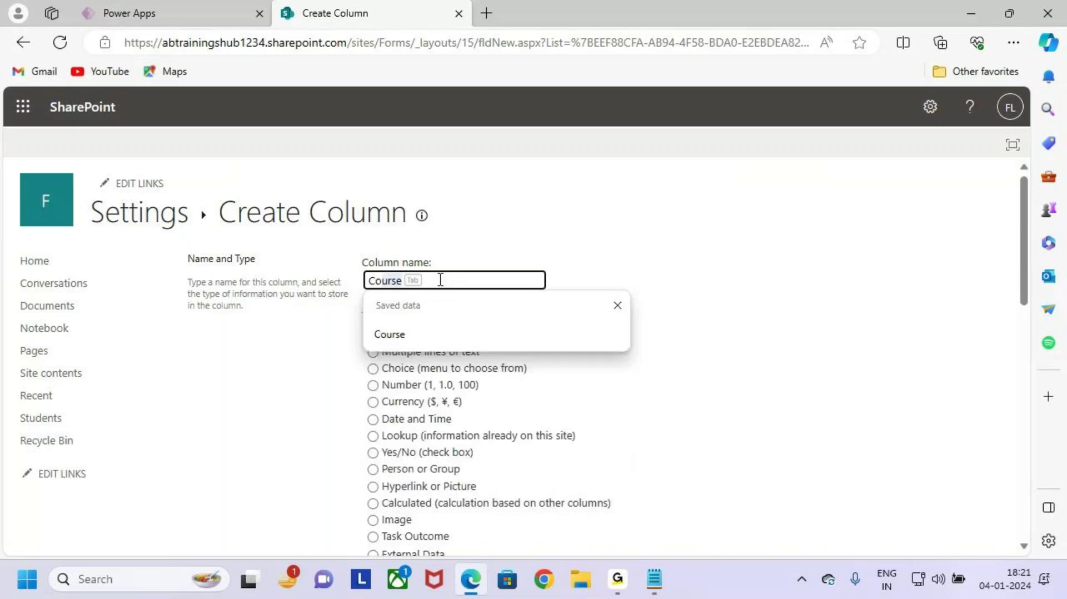
key(Tab)
click(689, 307)
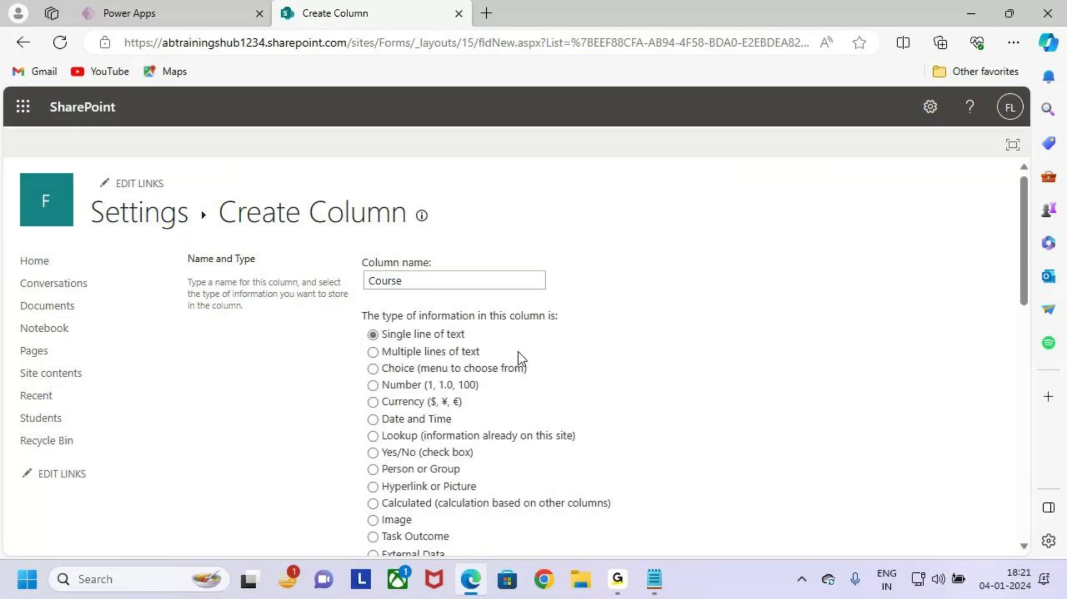
click(447, 279)
key(BackSpace)
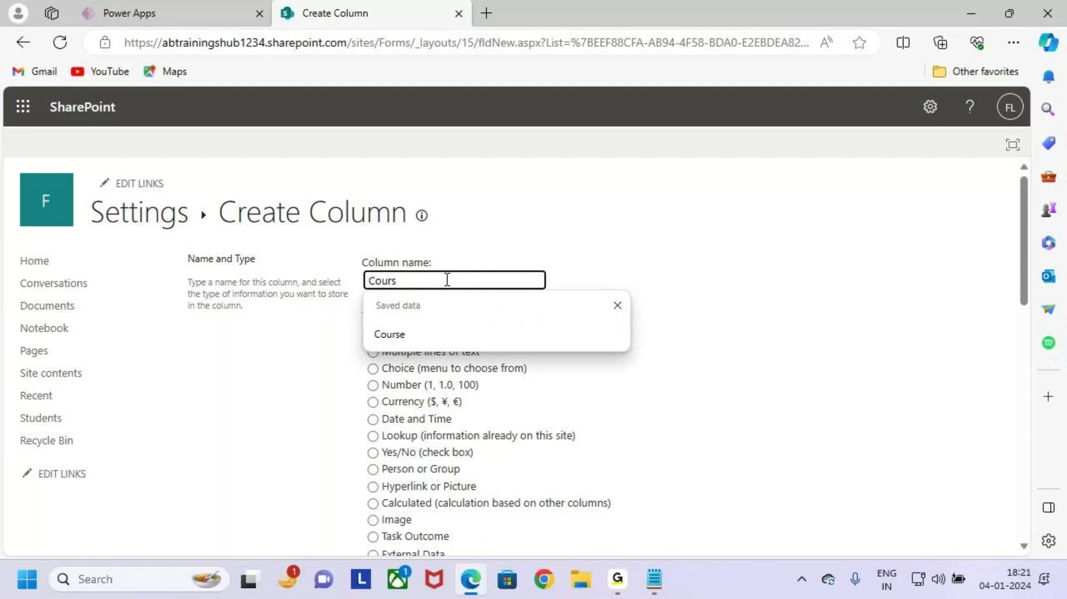
key(BackSpace)
key(BackSpace)
text(C)
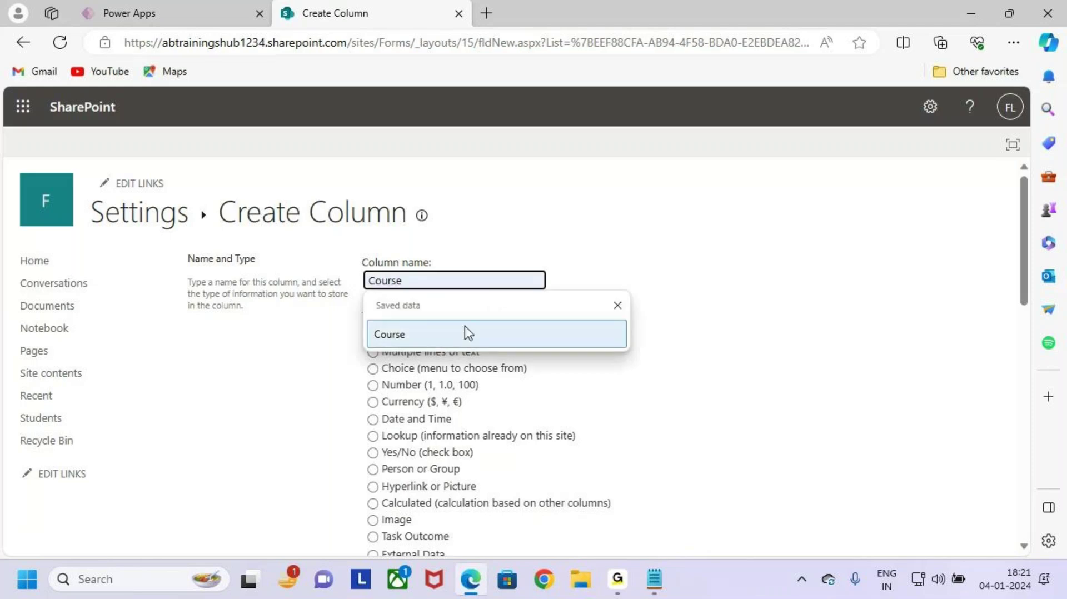
click(464, 326)
Step: Make Course a Choice column and clear the placeholder choices
scroll(460, 392, down, 1)
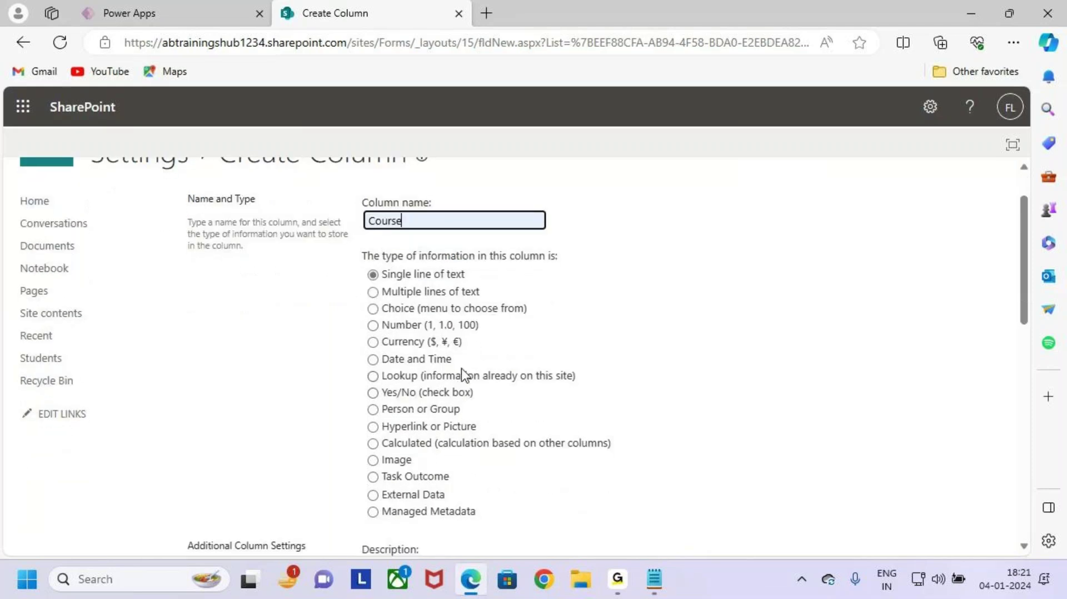
key(ctrl+2)
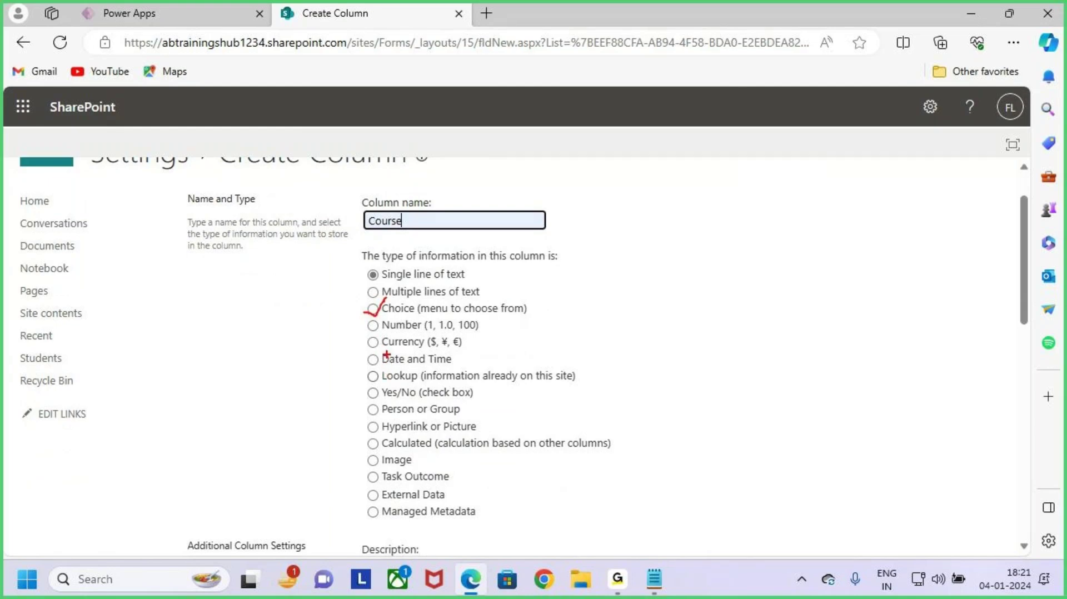
key(Escape)
click(372, 308)
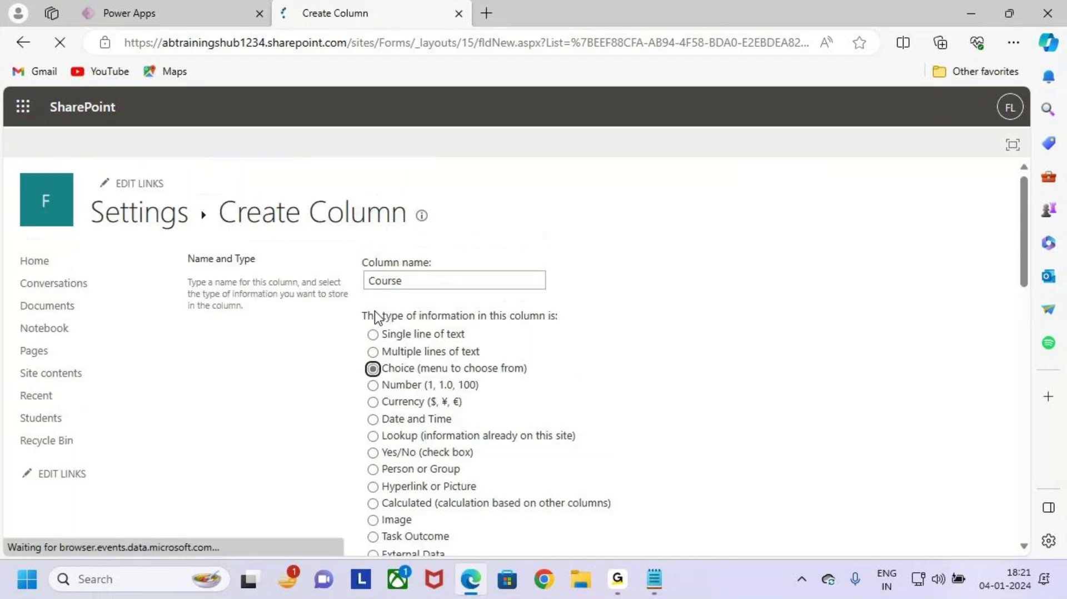
scroll(529, 413, down, 8)
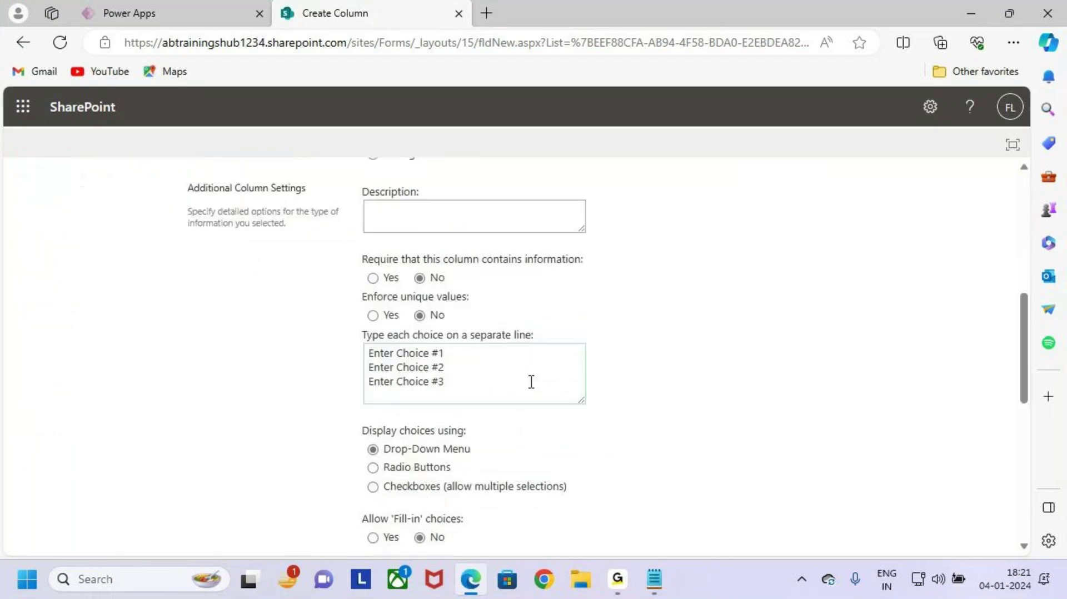
drag(465, 321, 365, 295)
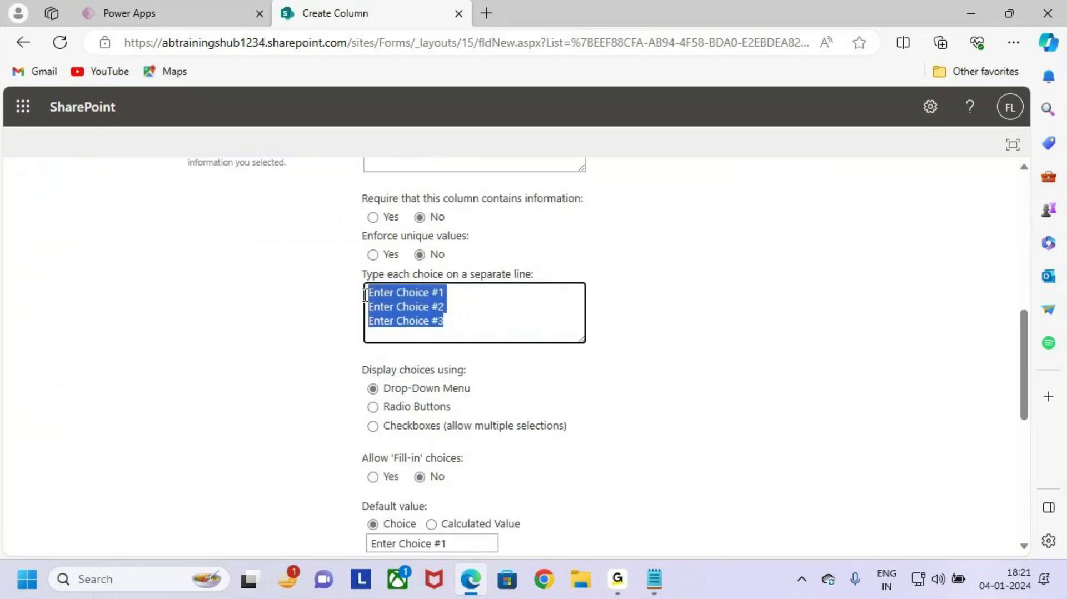
key(BackSpace)
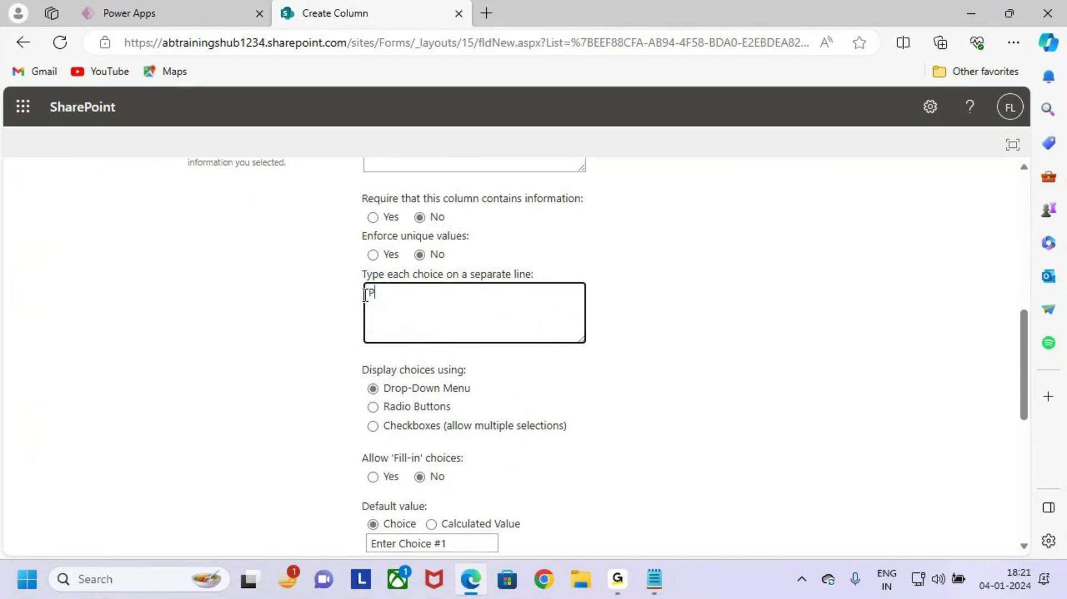
Step: Enter the choices Power Apps, Power BI, Sql Server and Power Automate
text(pps)
key(Return)
text(Power BI Sql Server)
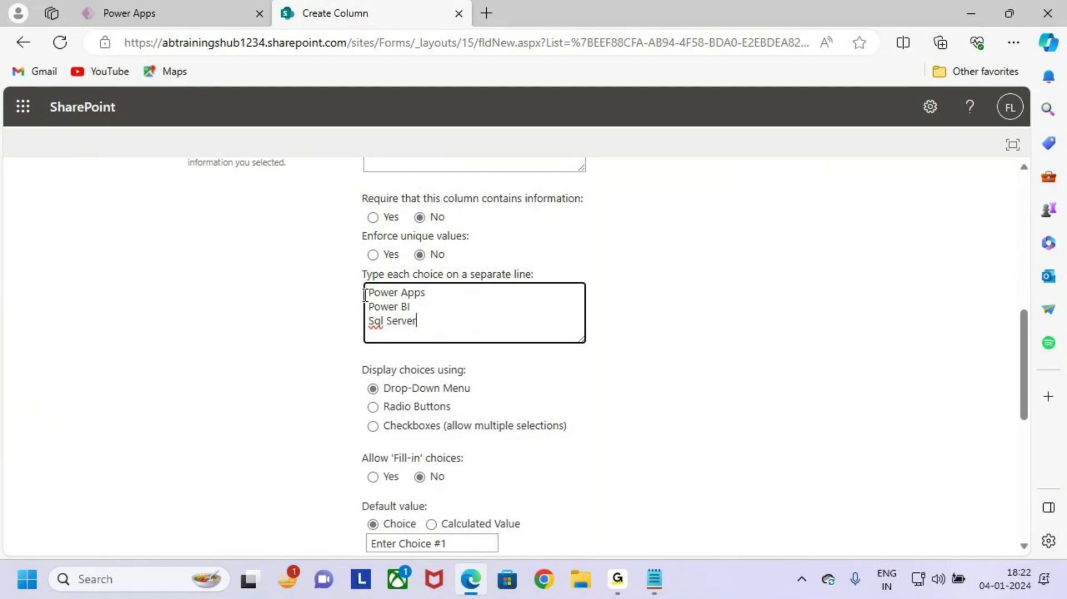
key(Caps_Lock)
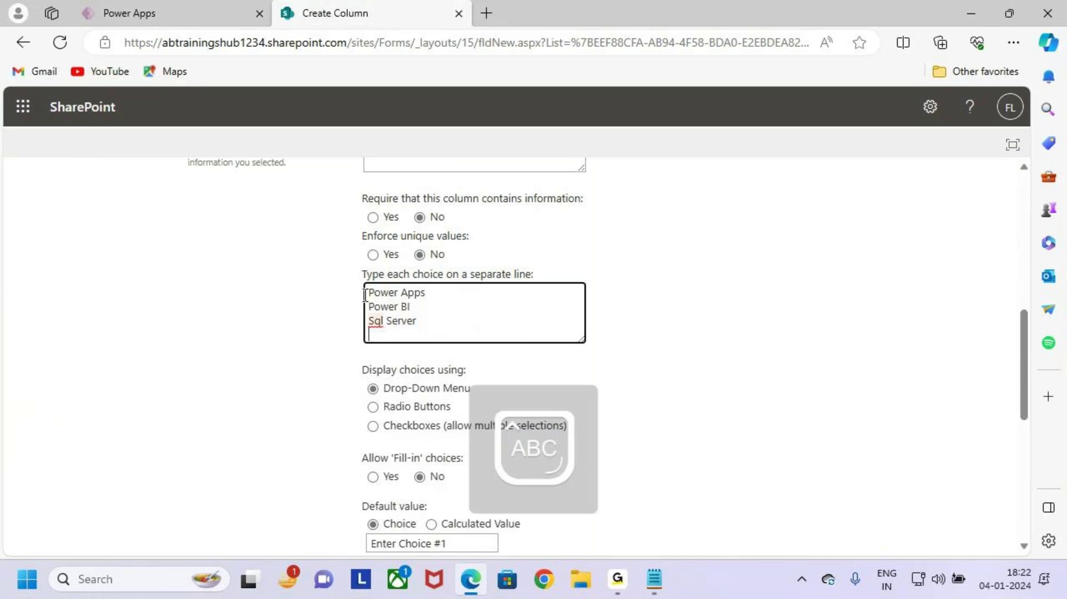
text(AD)
key(BackSpace)
key(Caps_Lock)
text((Pow)
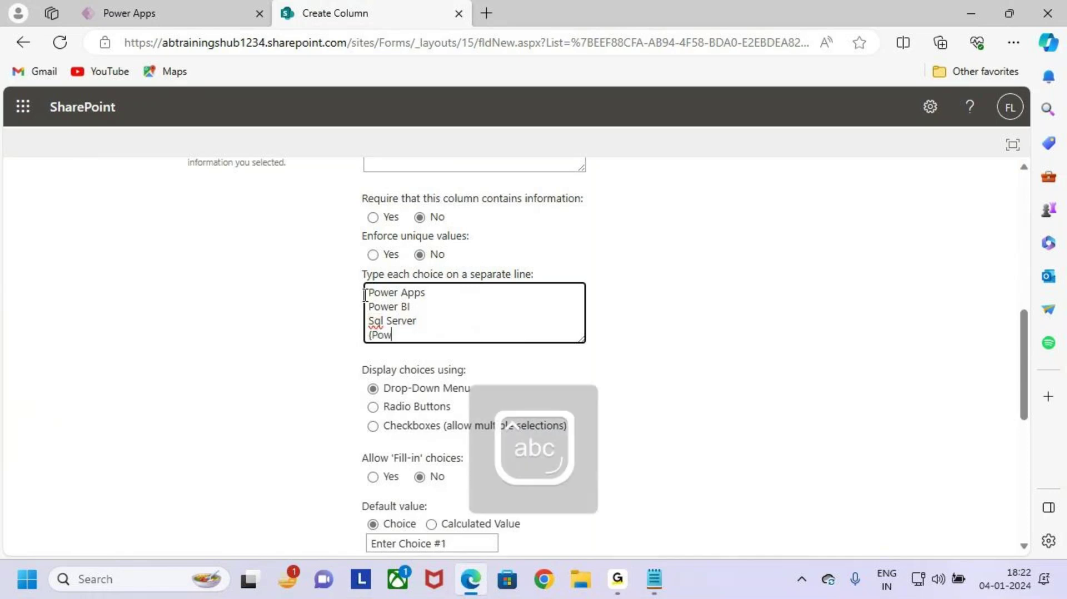
text(er Automate)
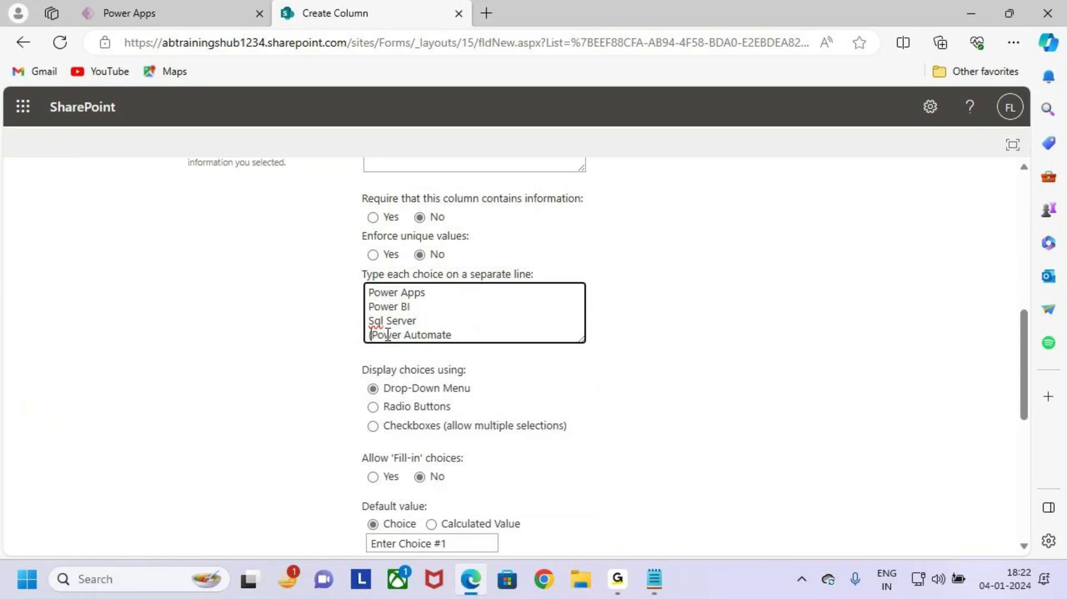
key(Home)
key(Delete)
Step: Save the Course choice column
scroll(591, 433, down, 6)
scroll(567, 255, up, 5)
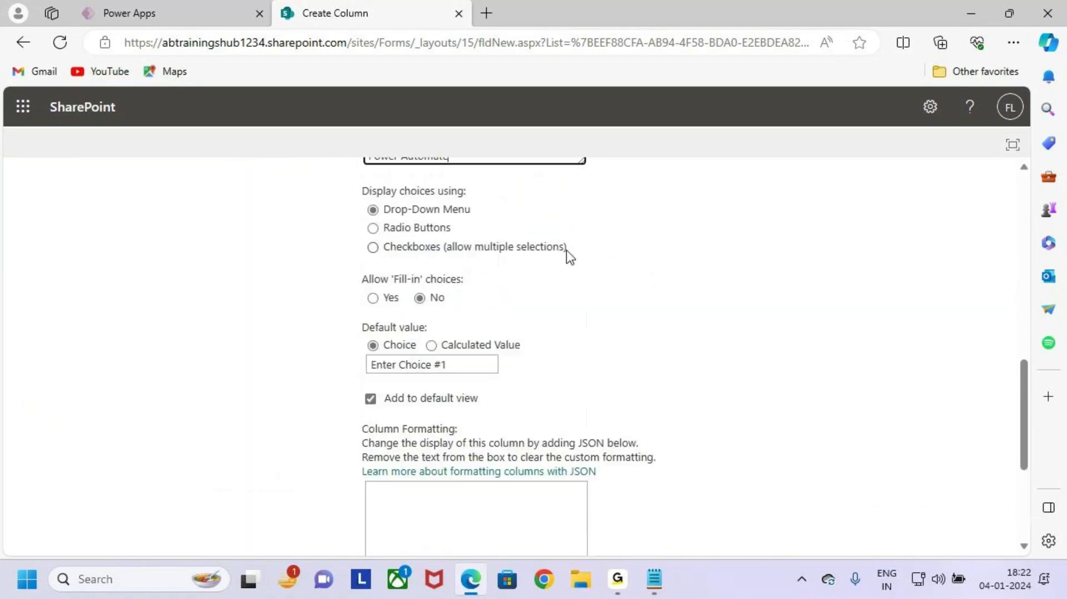
drag(462, 275, 369, 232)
click(666, 409)
scroll(861, 460, down, 5)
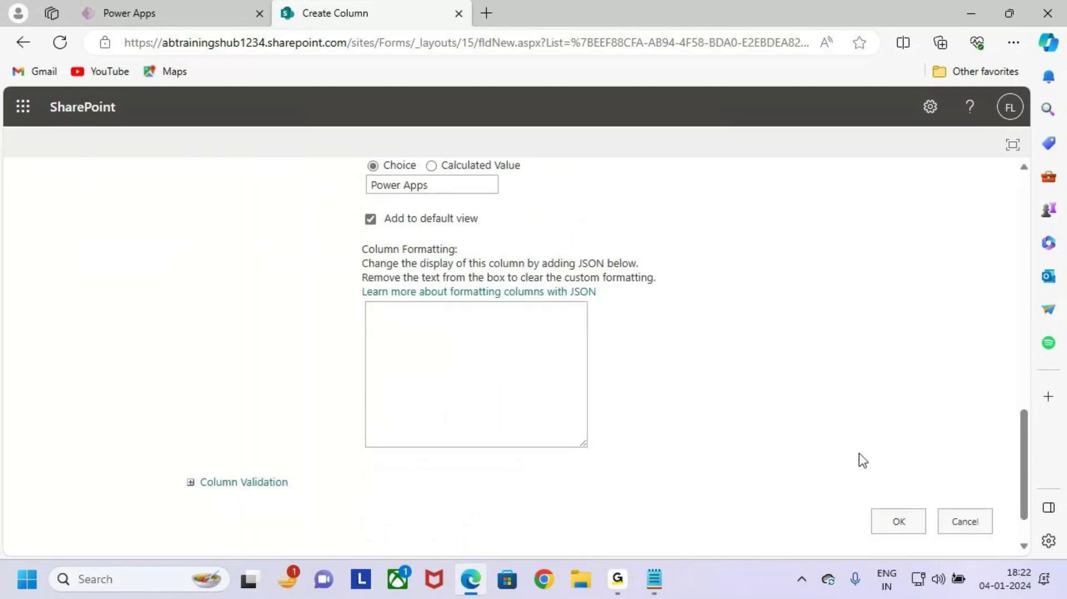
click(909, 529)
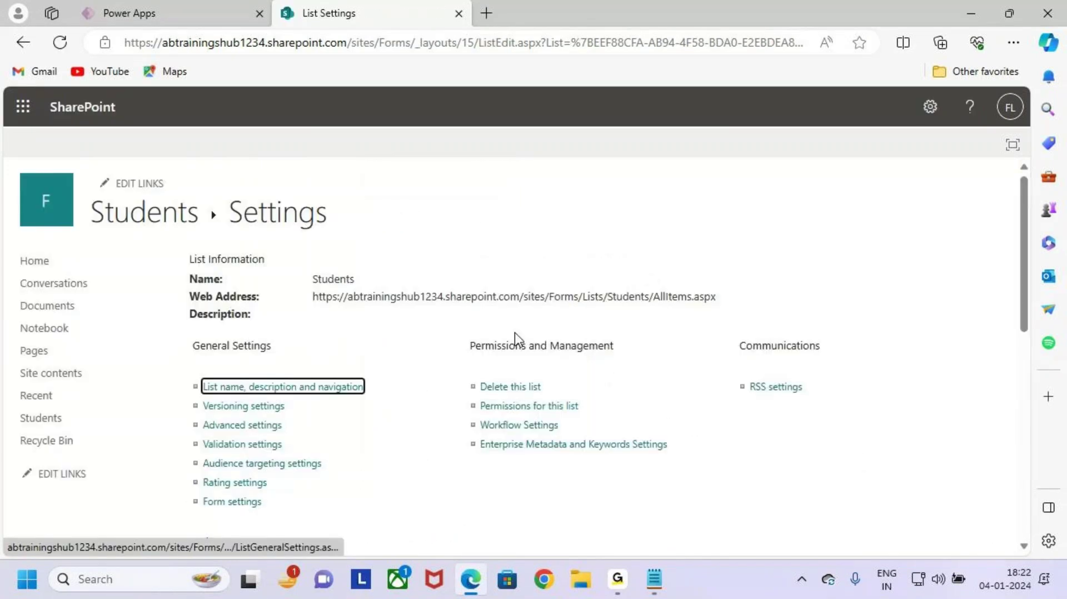
Step: Create an Education column as a single line of text and save it
scroll(416, 449, down, 5)
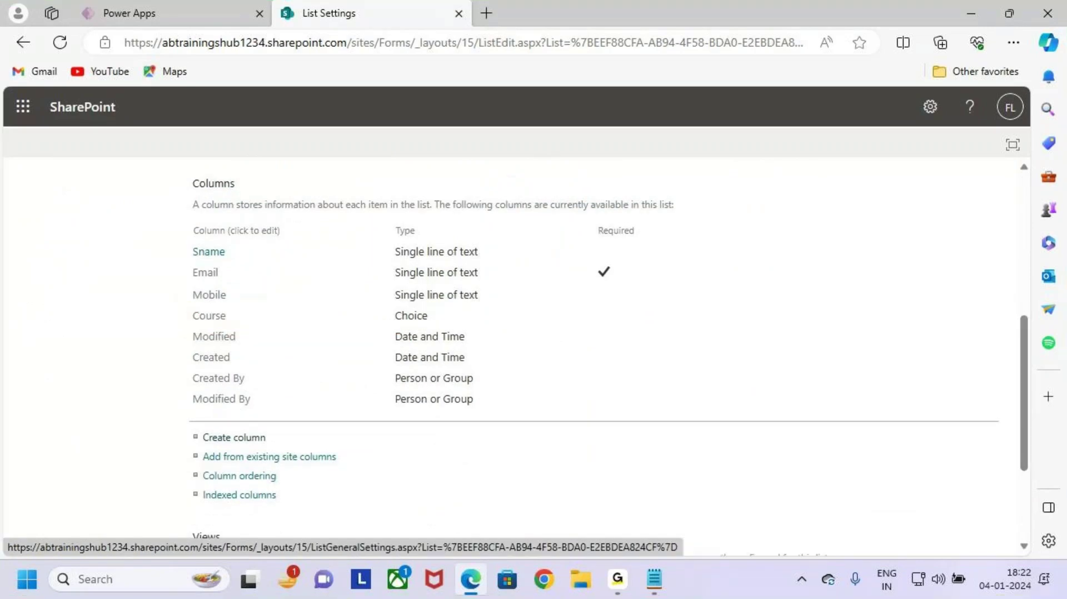
scroll(243, 415, down, 1)
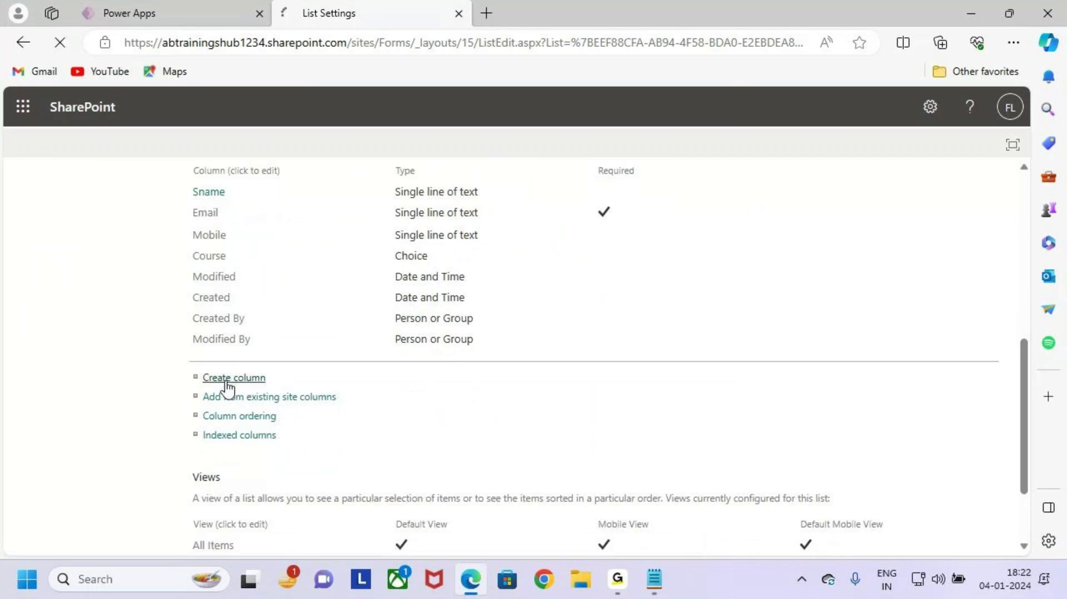
click(228, 378)
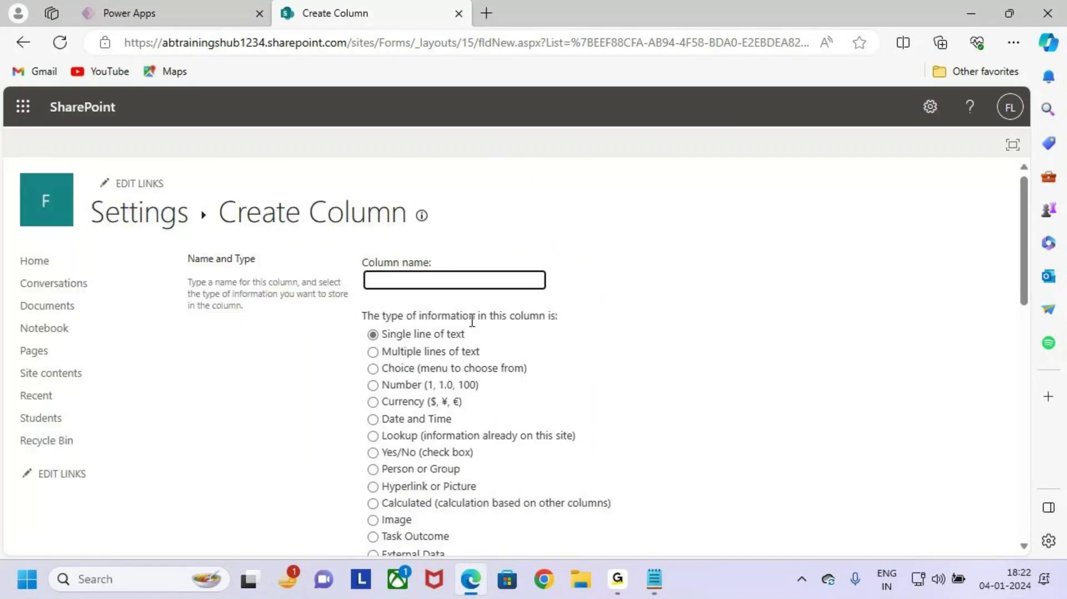
click(395, 281)
text(edu)
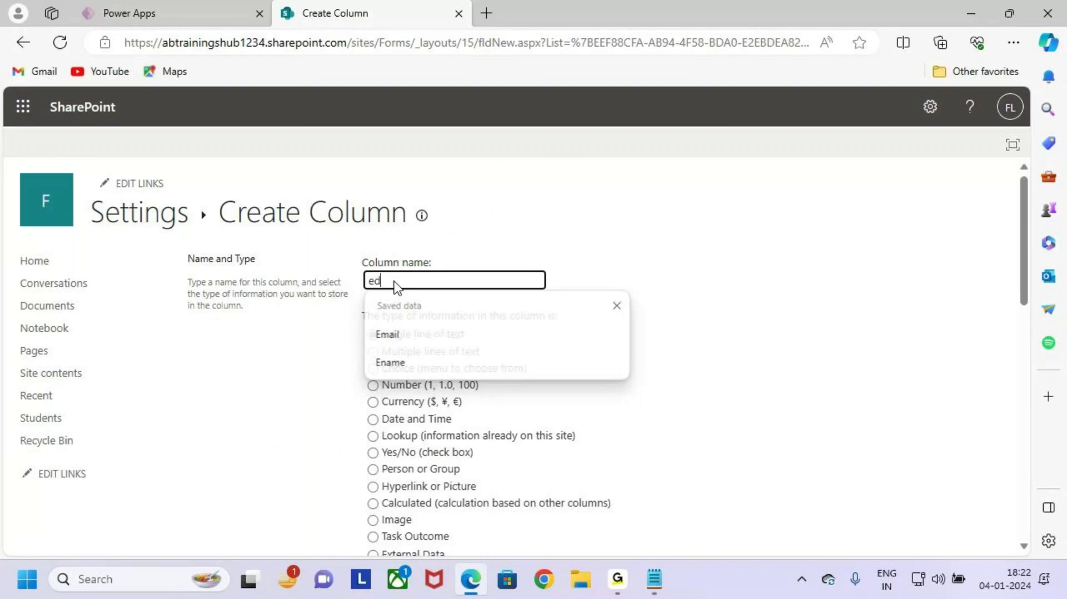
key(BackSpace)
key(BackSpace)
key(BackSpace)
text(Edy)
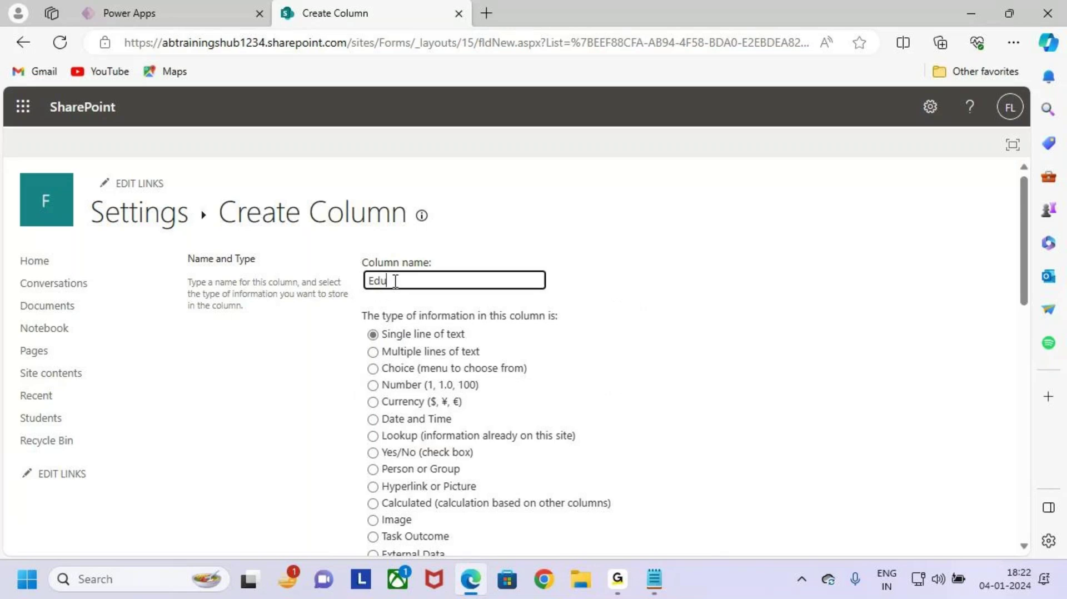
text(cation)
click(399, 335)
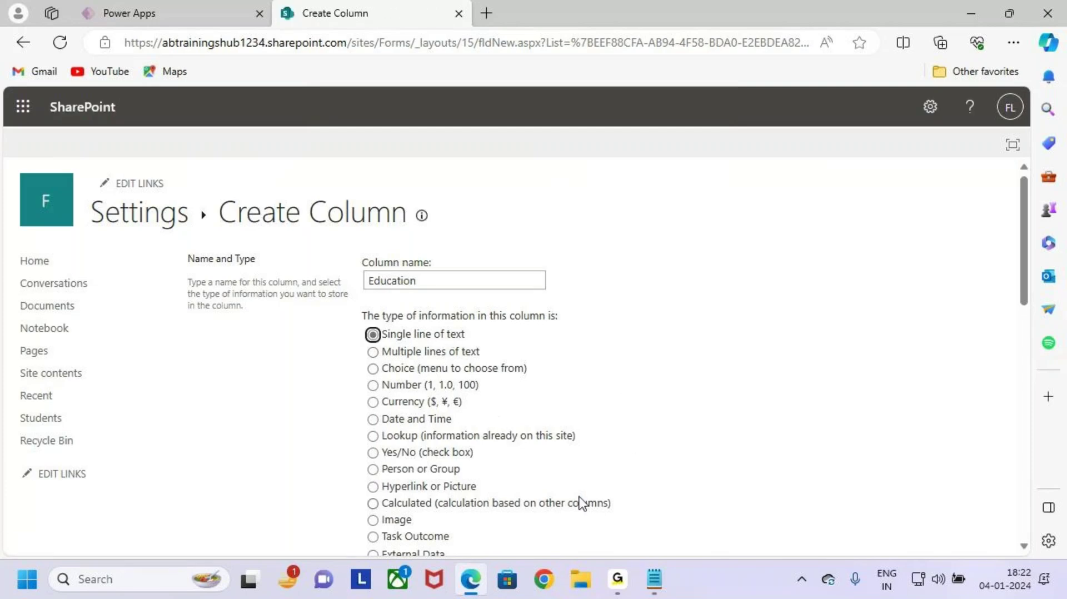
scroll(582, 502, down, 10)
scroll(647, 431, down, 3)
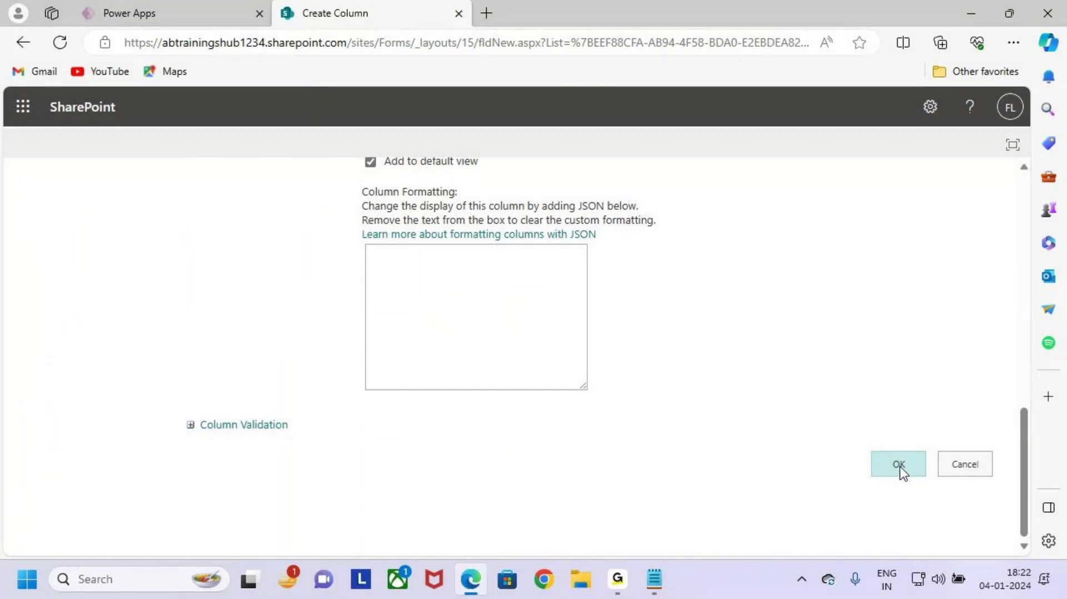
click(899, 466)
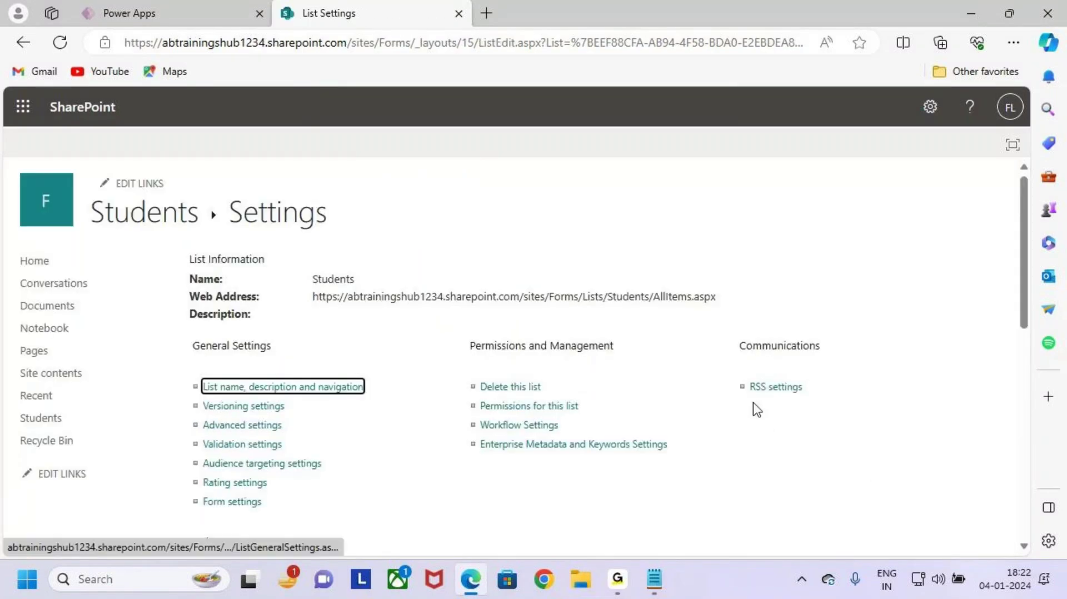
Step: Review the Students list settings showing the five new columns
scroll(250, 374, down, 4)
scroll(368, 337, up, 4)
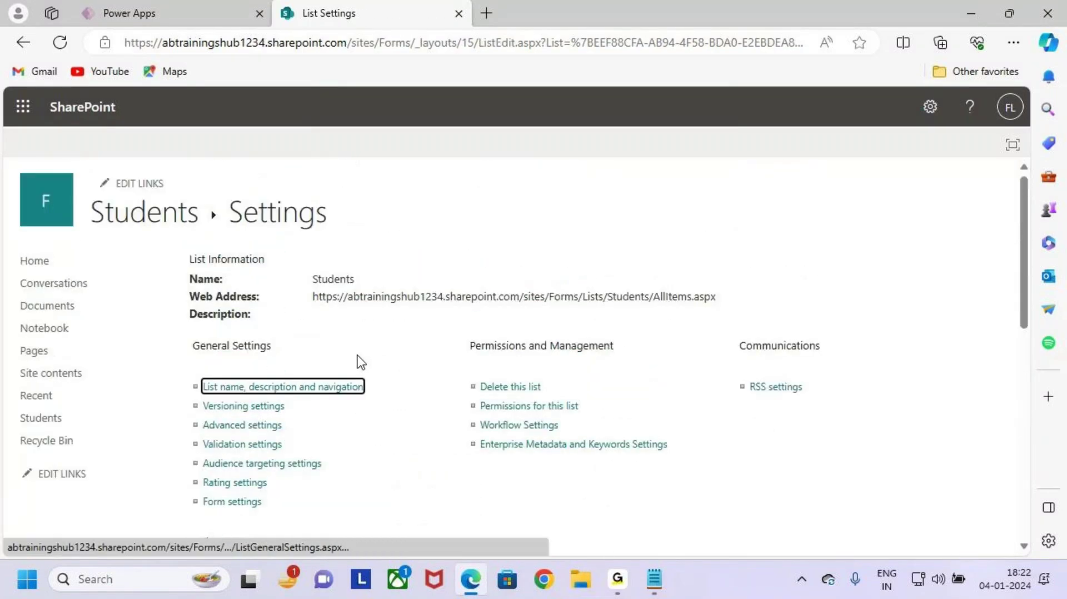
scroll(285, 328, down, 4)
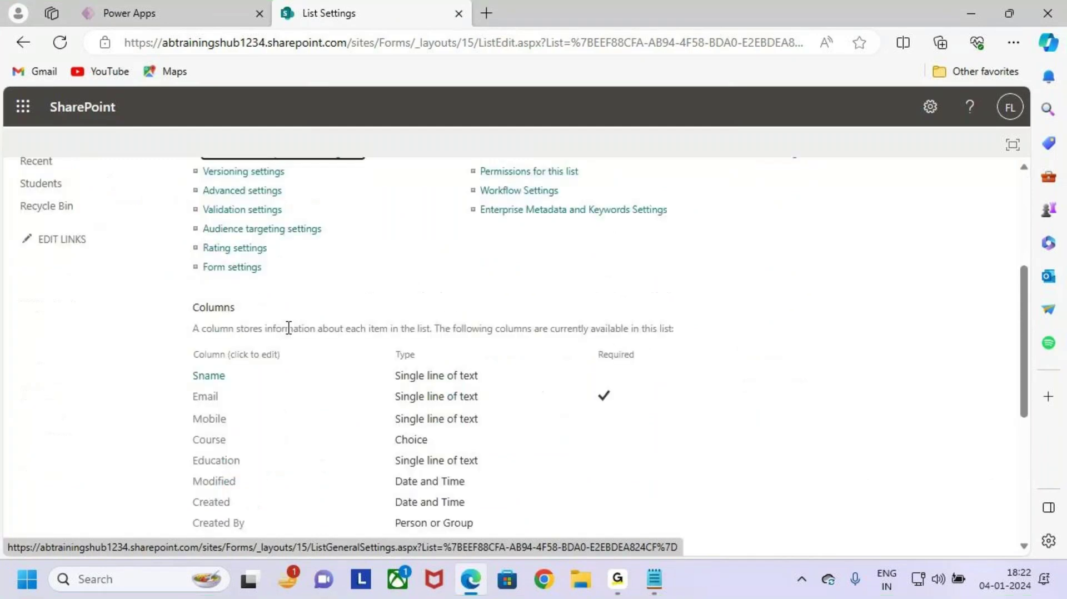
scroll(381, 364, down, 3)
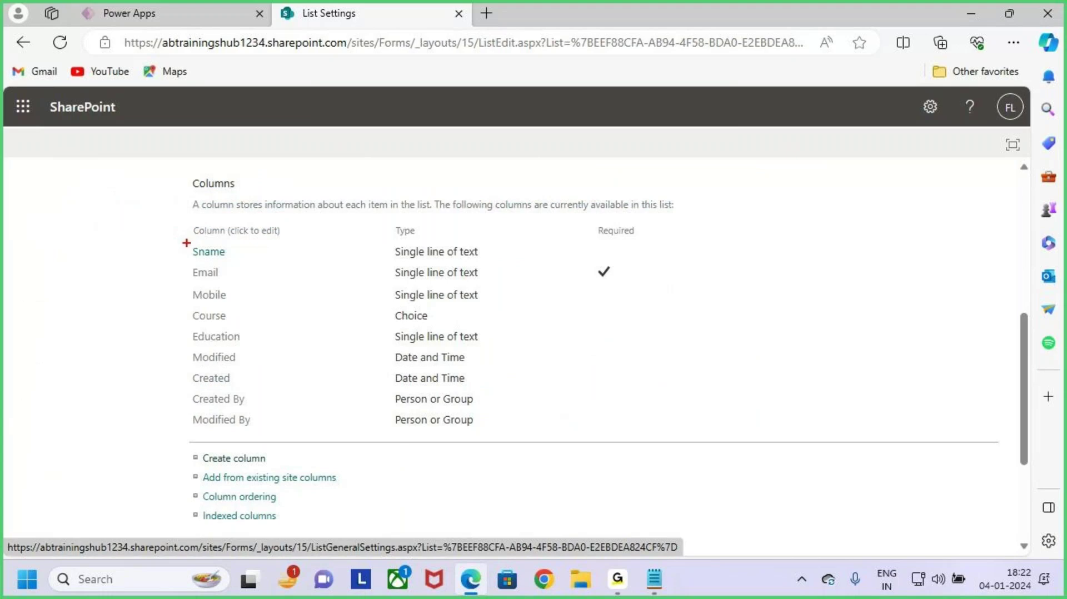
mouse_move(187, 243)
mouse_down()
mouse_move(321, 268)
mouse_move(448, 272)
mouse_move(478, 289)
mouse_move(248, 289)
mouse_move(276, 340)
mouse_move(524, 352)
mouse_up()
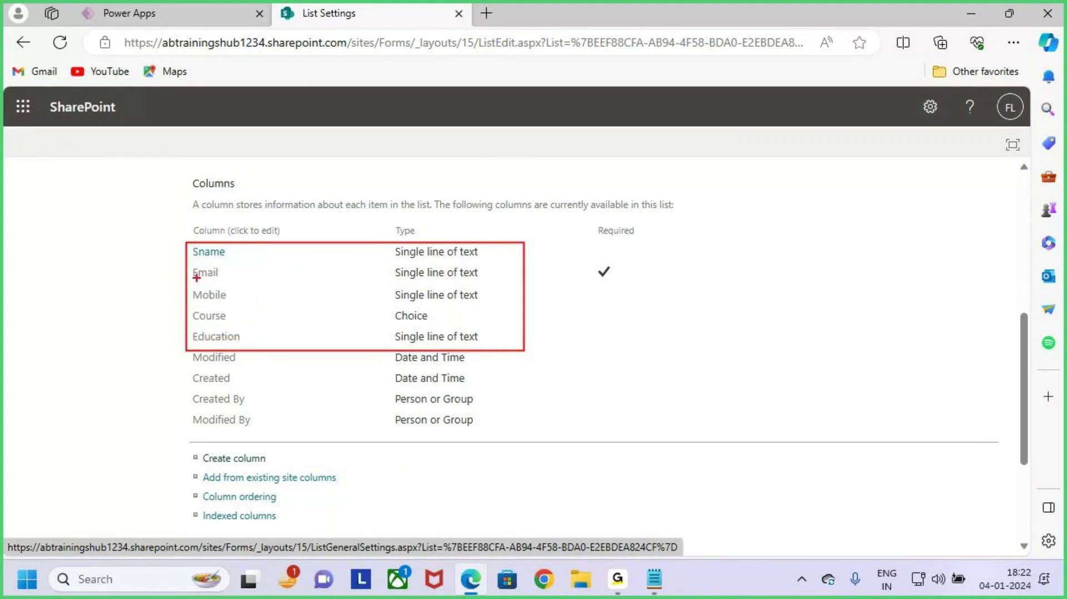
drag(195, 278, 235, 278)
drag(576, 223, 662, 312)
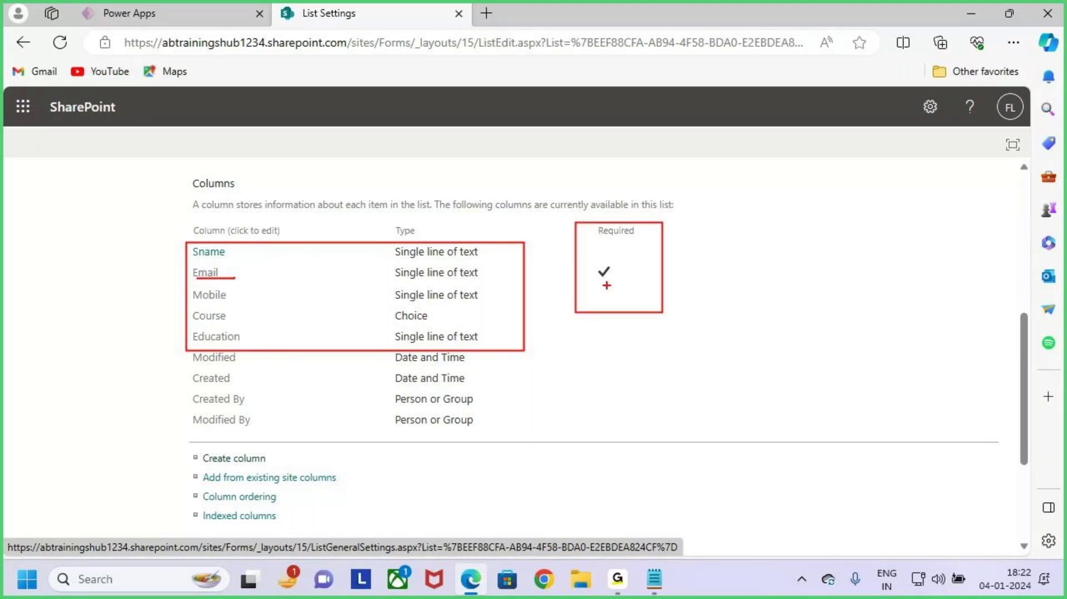
drag(602, 282, 621, 283)
key(Escape)
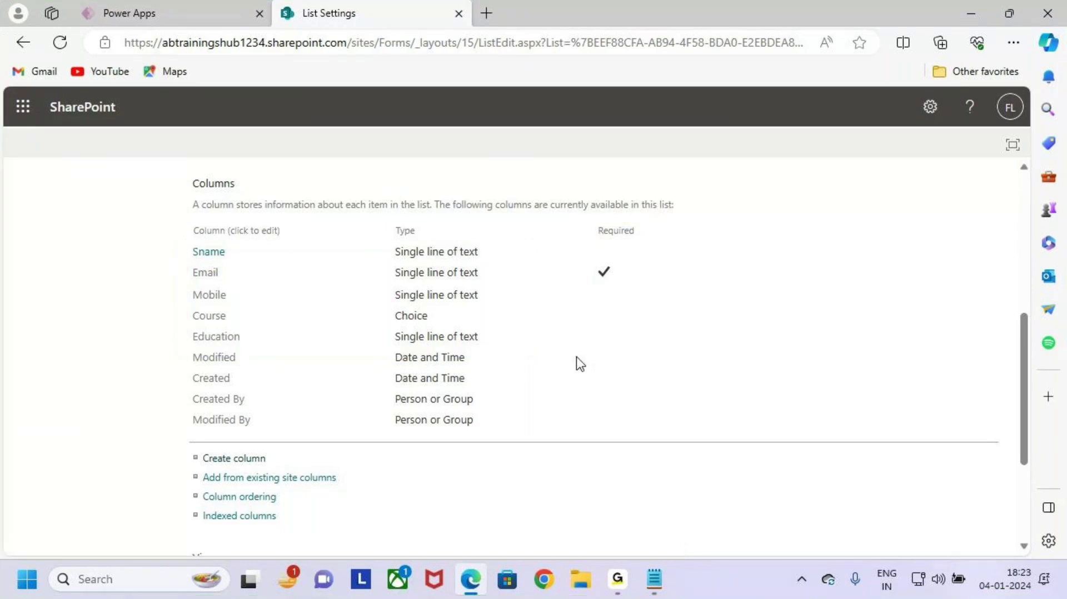
scroll(388, 363, up, 6)
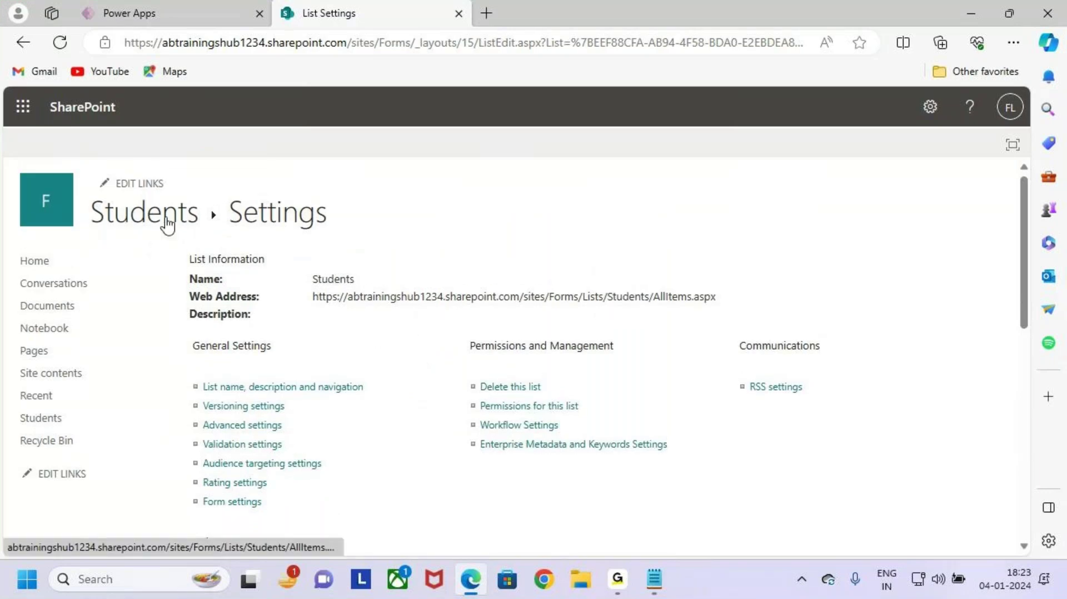
key(ctrl+2)
drag(86, 196, 196, 232)
key(Escape)
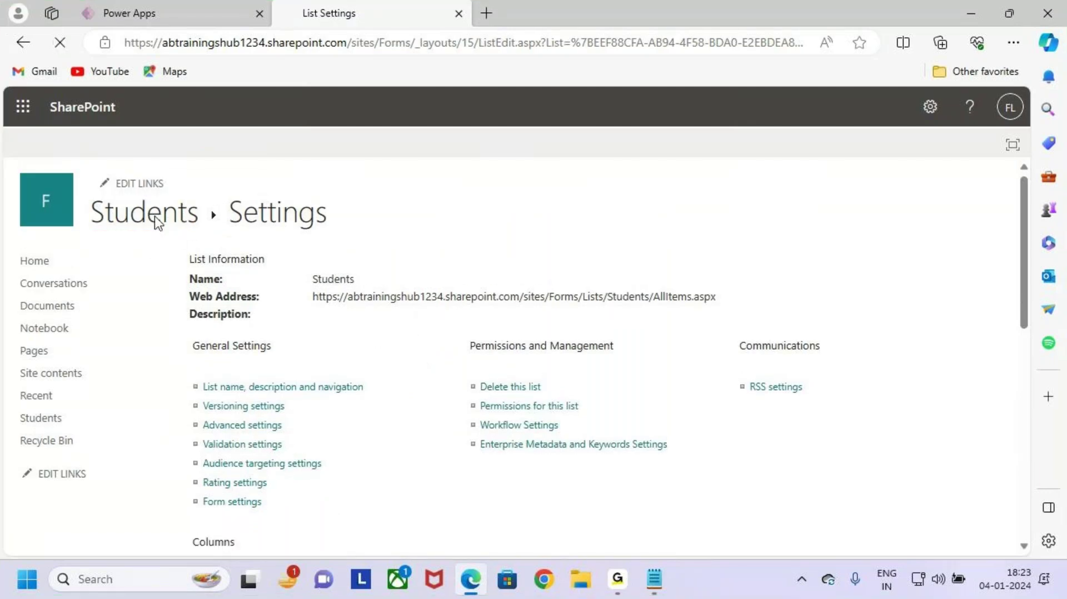
click(162, 216)
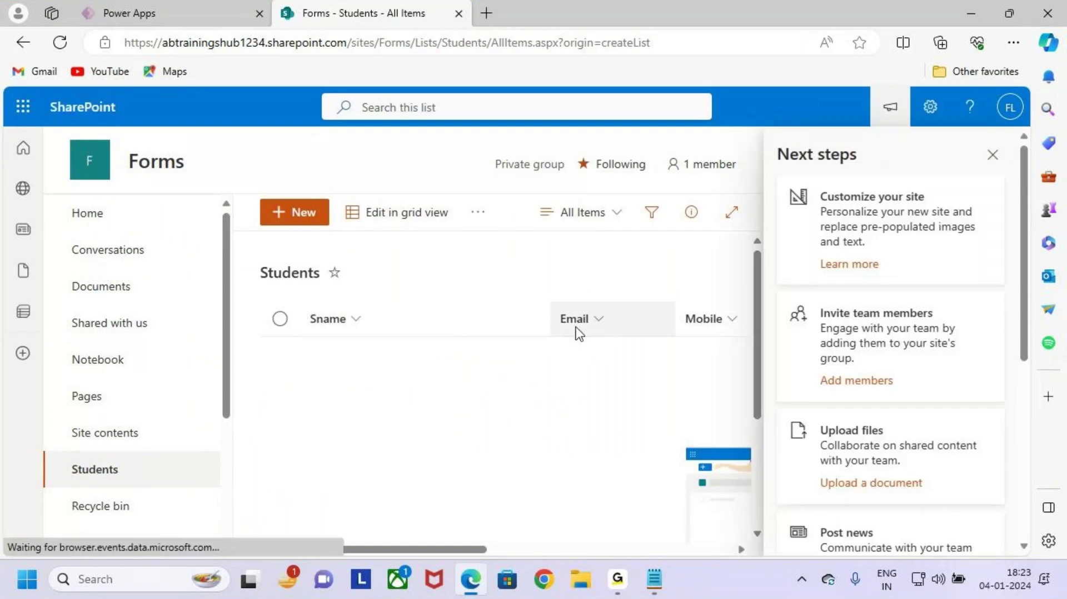
drag(551, 314, 406, 323)
click(992, 155)
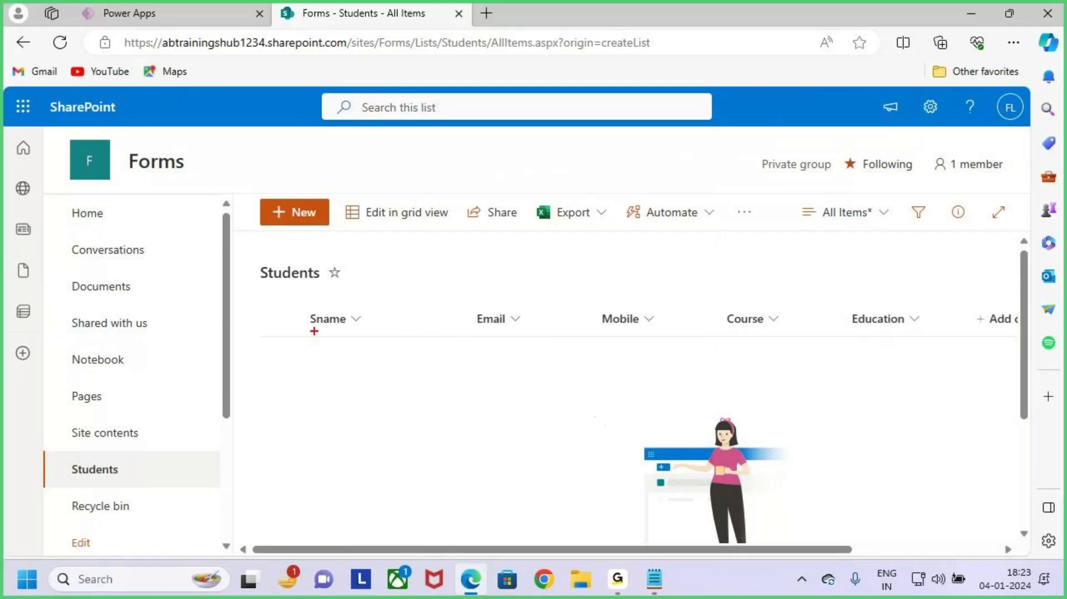
mouse_move(297, 303)
mouse_down()
mouse_move(408, 336)
mouse_move(931, 339)
mouse_up()
drag(621, 283, 622, 297)
drag(610, 287, 623, 295)
drag(637, 282, 618, 314)
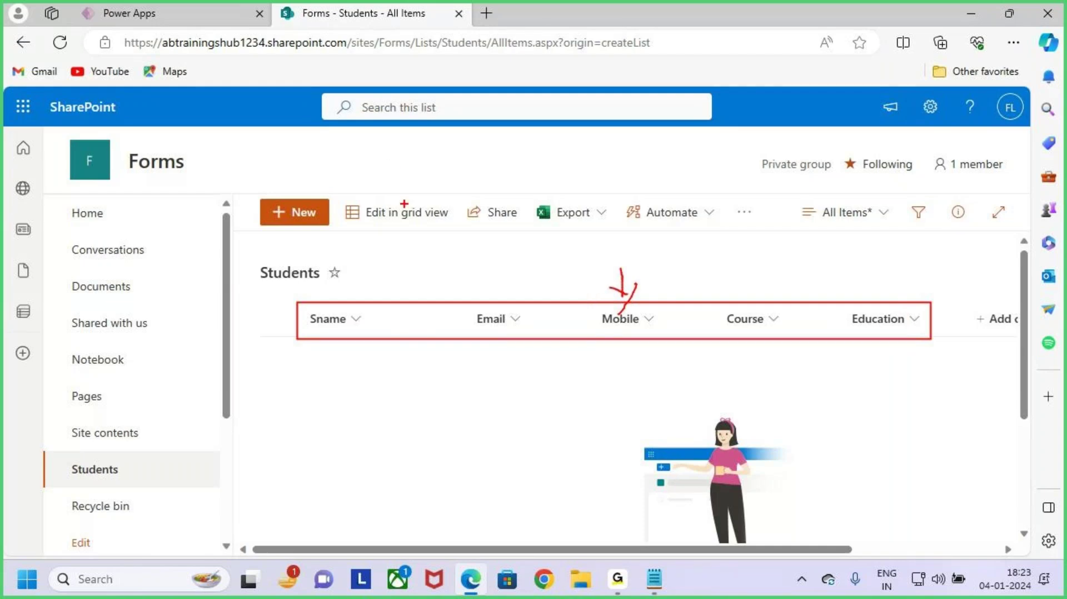
drag(621, 264, 612, 310)
key(Escape)
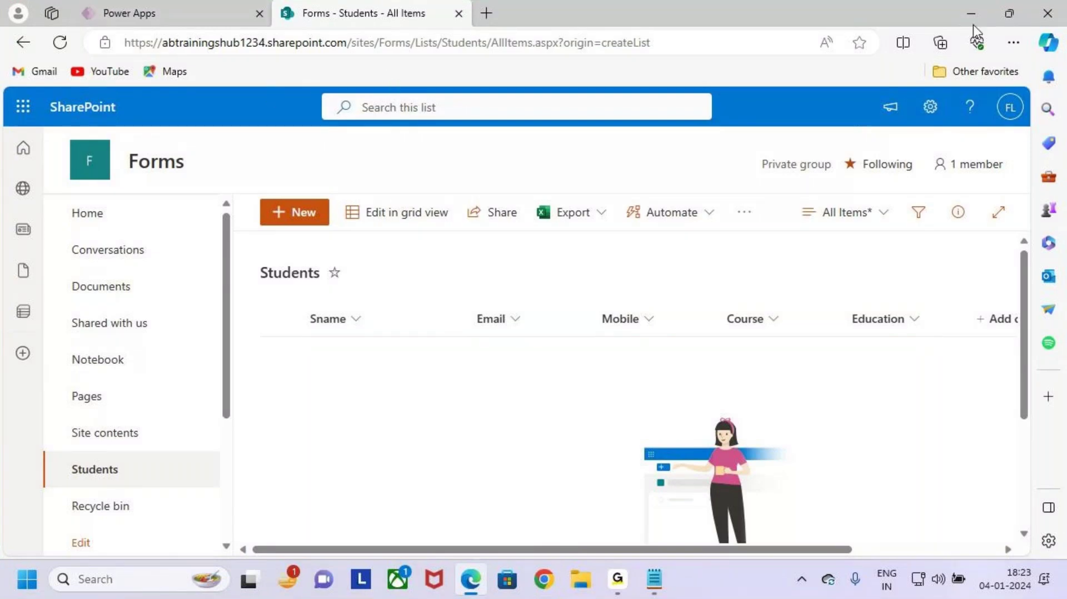
click(191, 13)
click(417, 13)
key(ctrl+2)
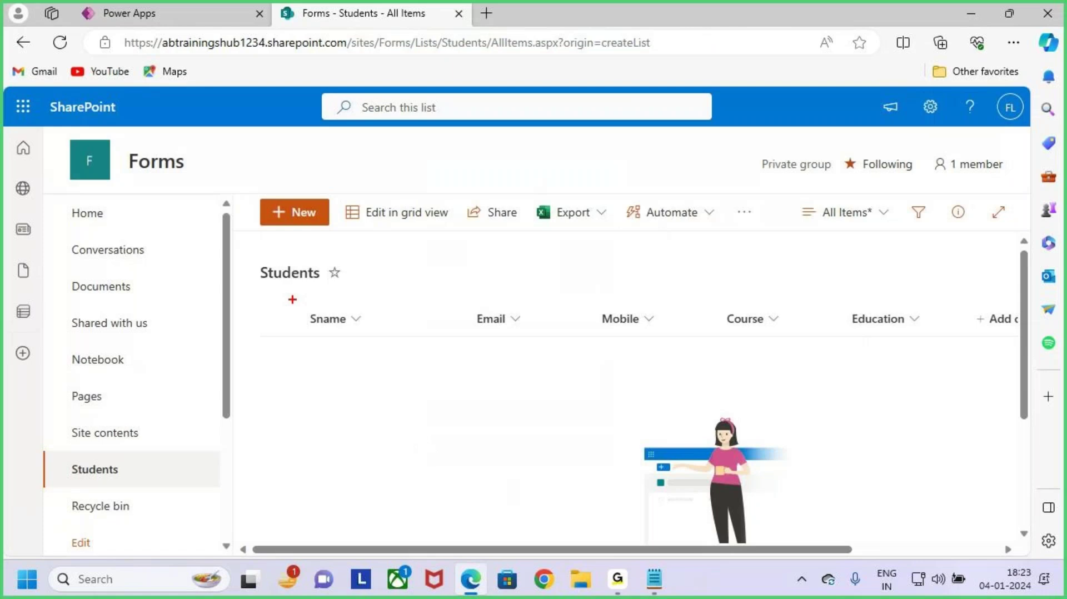
mouse_move(294, 300)
mouse_down()
mouse_move(978, 416)
mouse_move(944, 416)
mouse_up()
drag(556, 252, 609, 262)
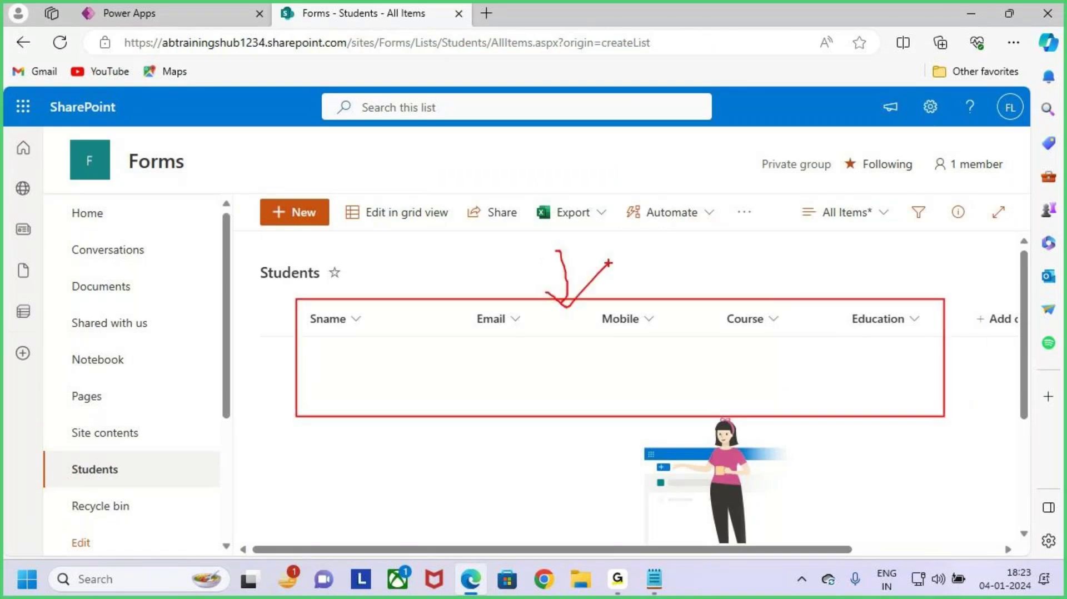
key(Escape)
Step: Back in Power Apps, mark the New Student Registration button, then close the preview and tip
click(147, 14)
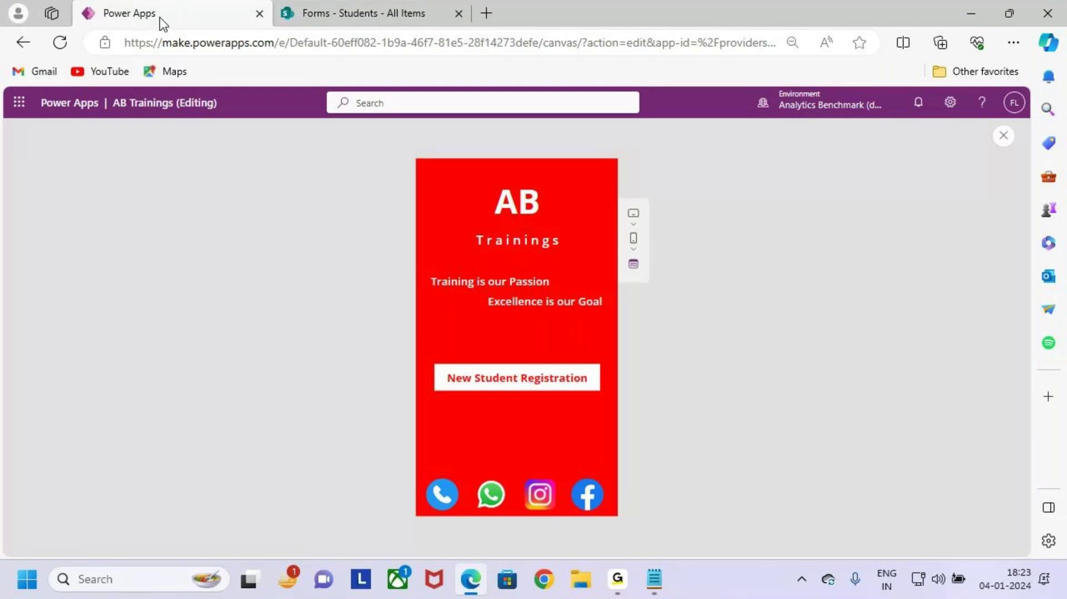
key(ctrl+2)
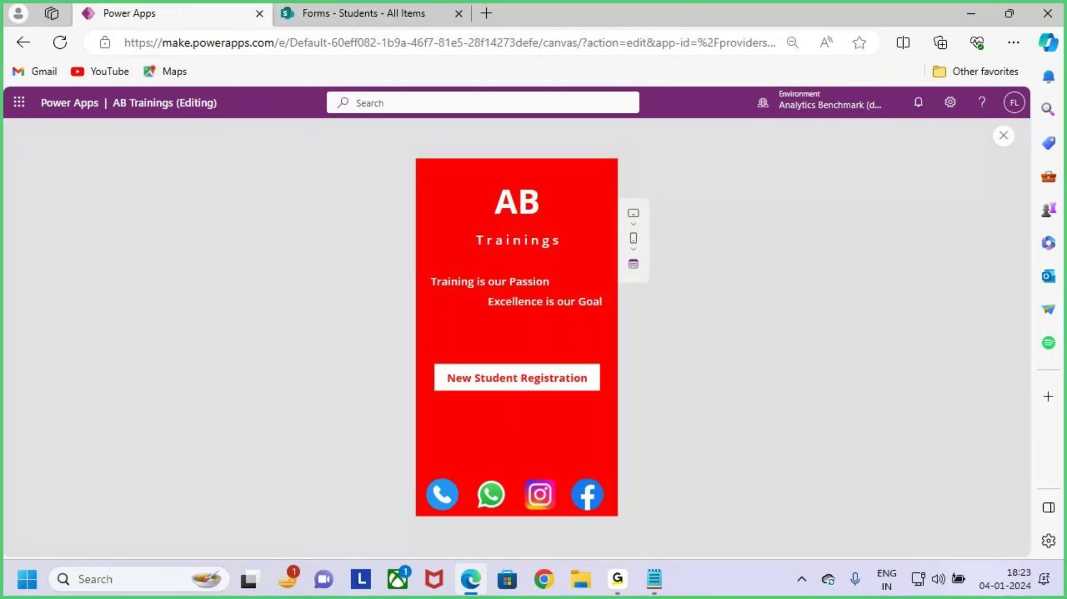
mouse_move(427, 354)
mouse_down()
mouse_move(601, 404)
mouse_move(405, 357)
mouse_up()
mouse_move(427, 356)
mouse_down()
mouse_move(505, 388)
mouse_move(609, 400)
mouse_up()
drag(498, 350, 505, 383)
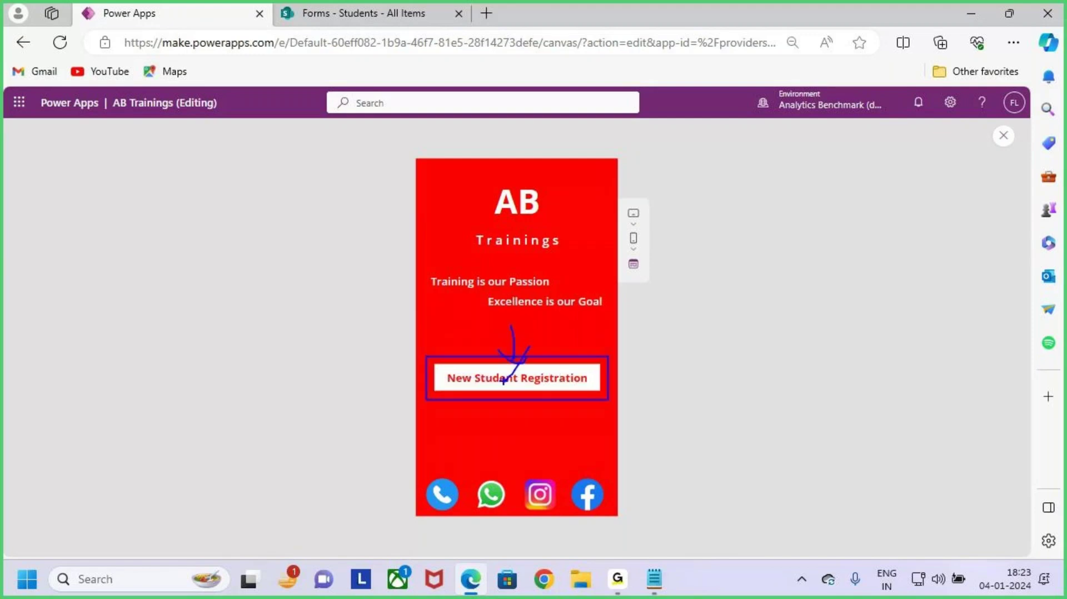
key(Escape)
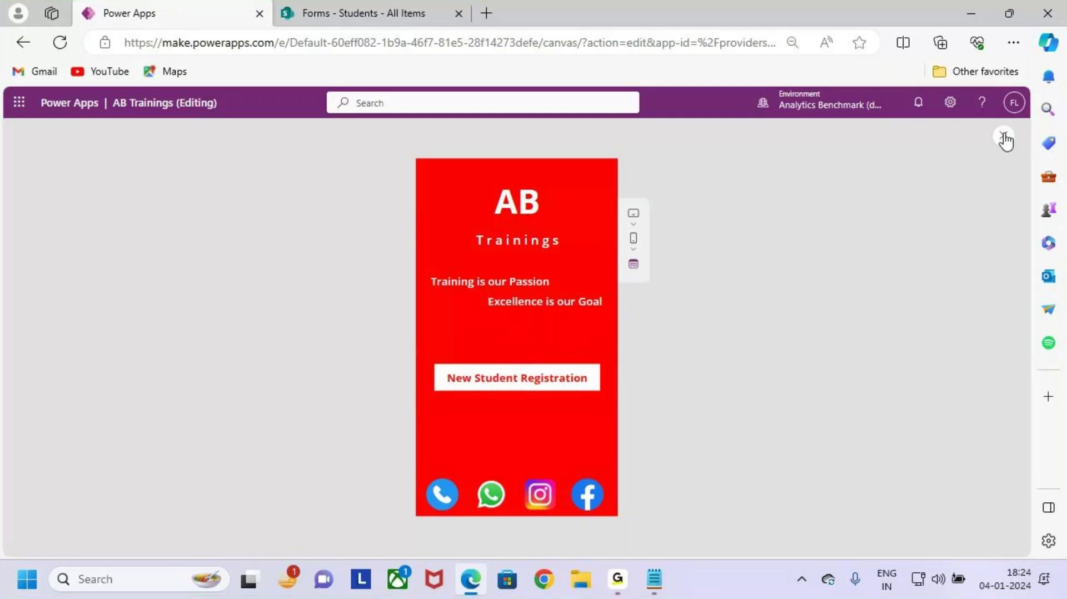
click(1003, 135)
click(634, 386)
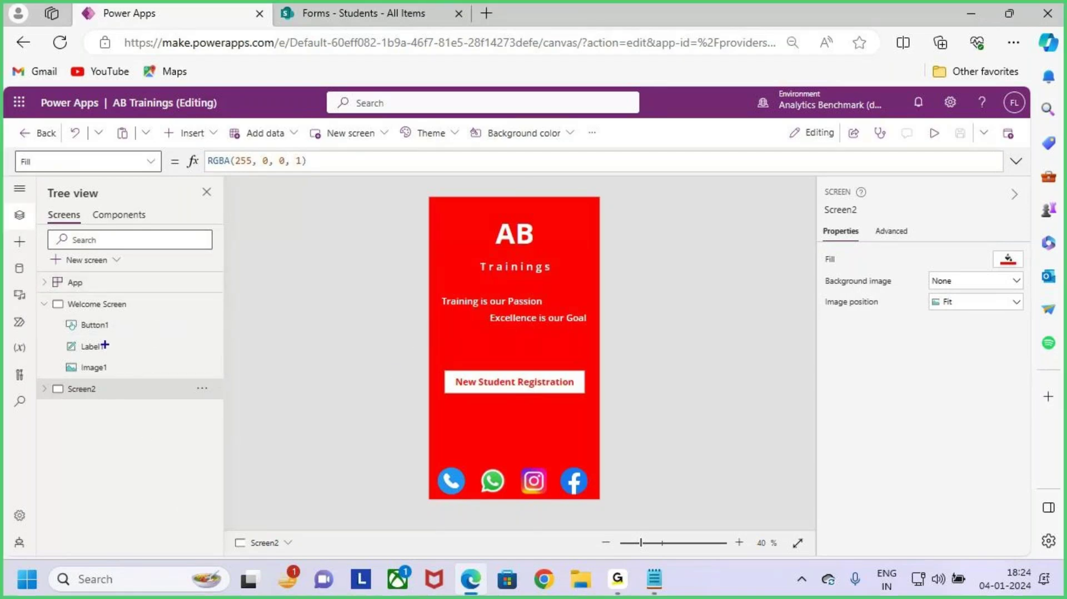
click(101, 305)
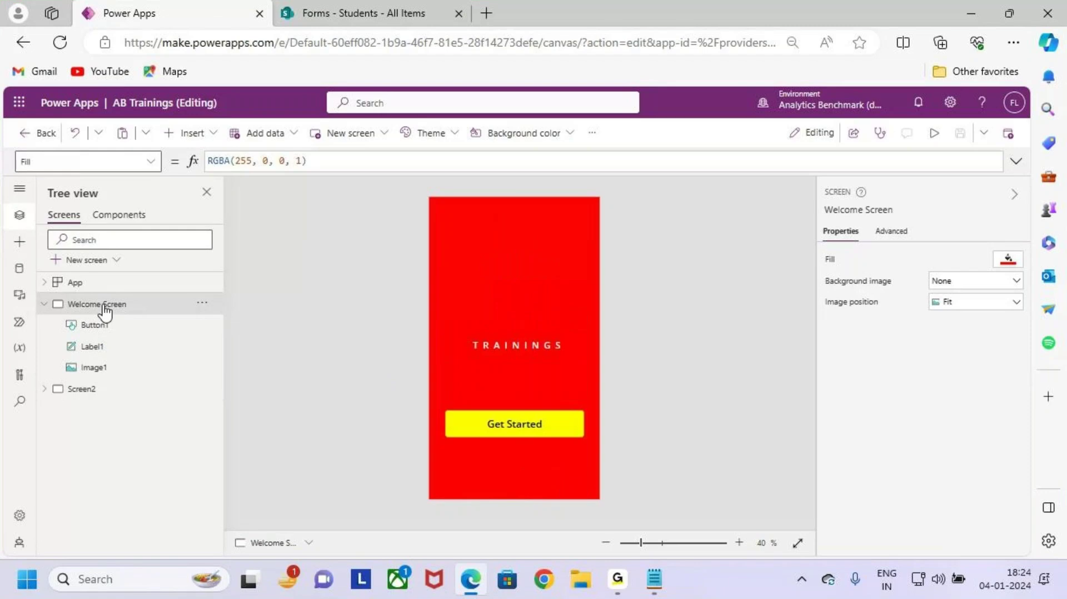
click(103, 391)
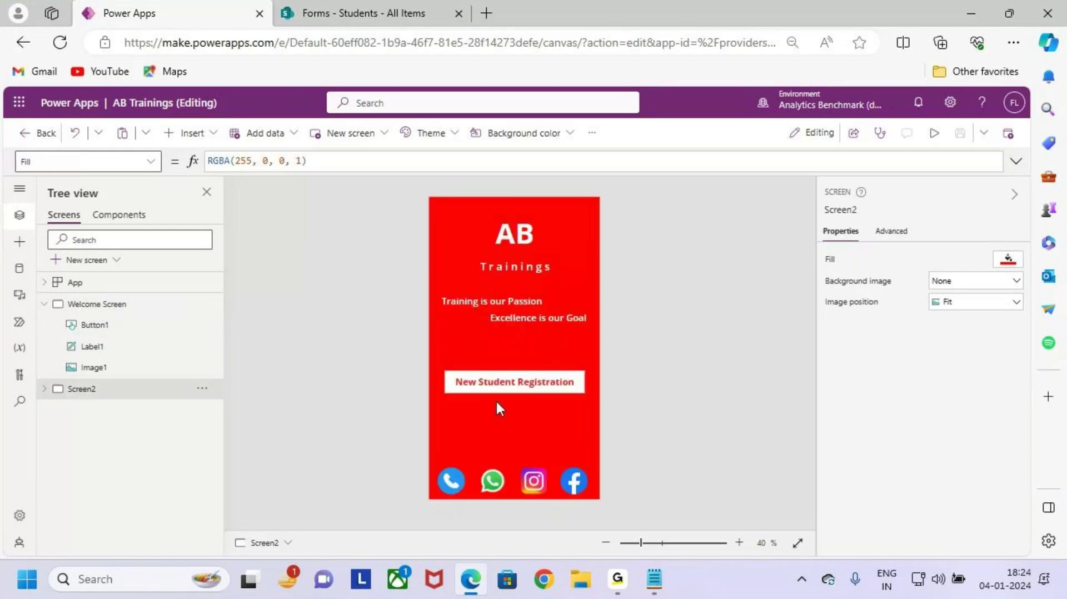
mouse_move(436, 368)
mouse_down()
mouse_move(588, 398)
mouse_move(615, 391)
mouse_move(624, 418)
mouse_up()
drag(671, 362, 752, 441)
mouse_move(762, 409)
mouse_down()
mouse_move(789, 428)
mouse_move(832, 423)
mouse_up()
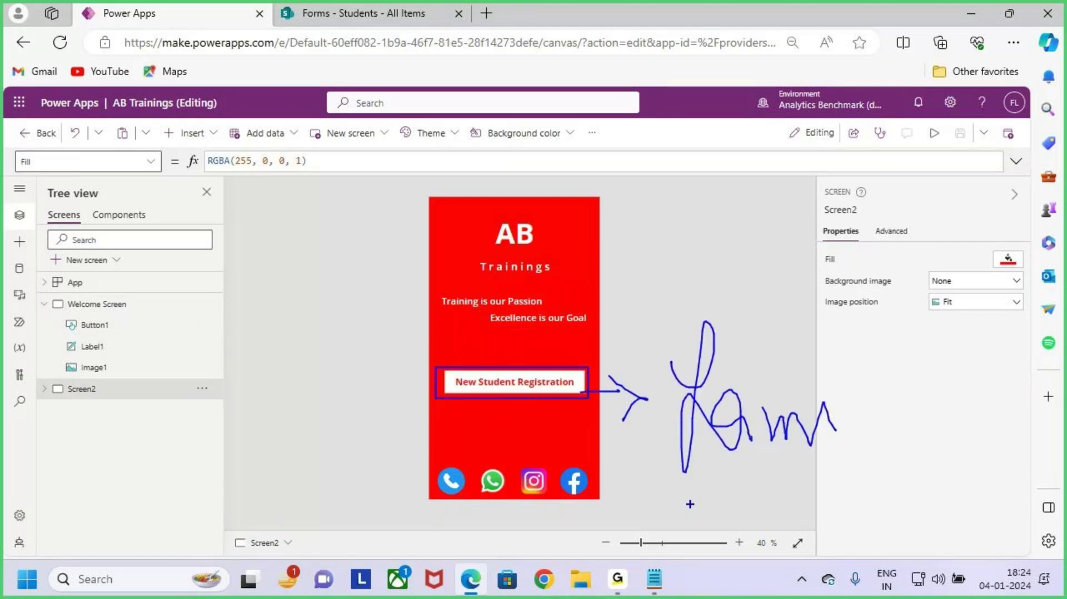
key(Escape)
key(ctrl+2)
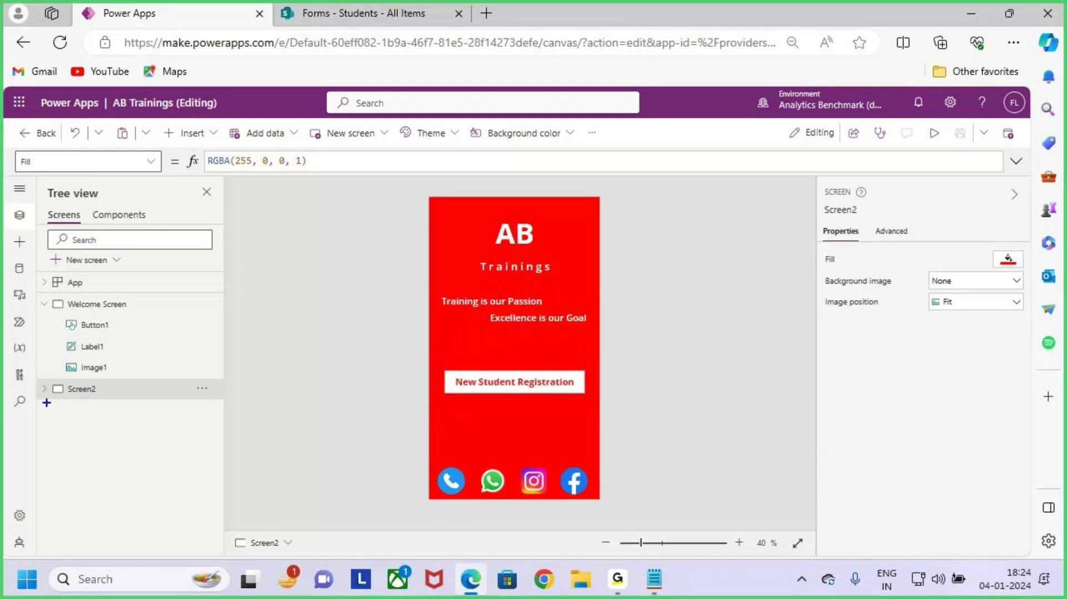
drag(46, 403, 194, 422)
key(e)
mouse_move(45, 251)
mouse_down()
mouse_move(128, 274)
mouse_move(178, 204)
mouse_up()
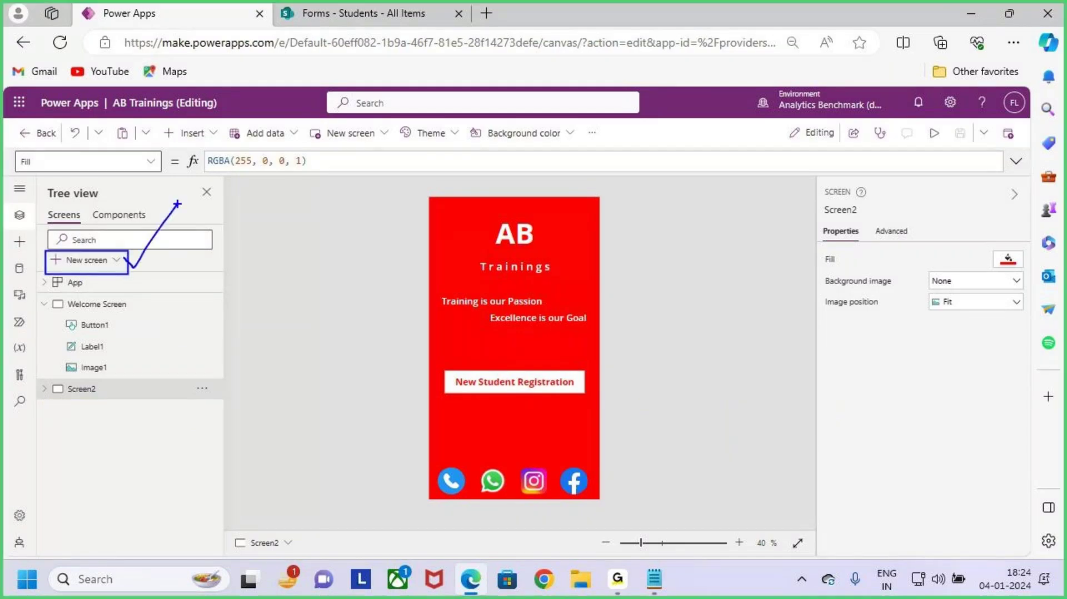
key(Escape)
Step: Add a blank screen to the app and rename it Screen3
click(115, 259)
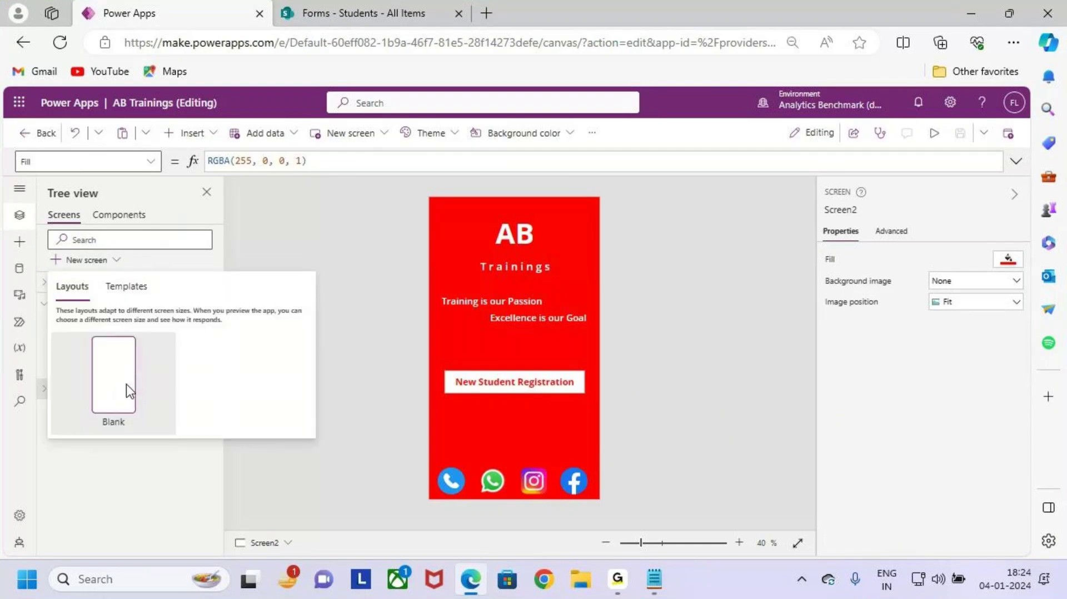
click(125, 385)
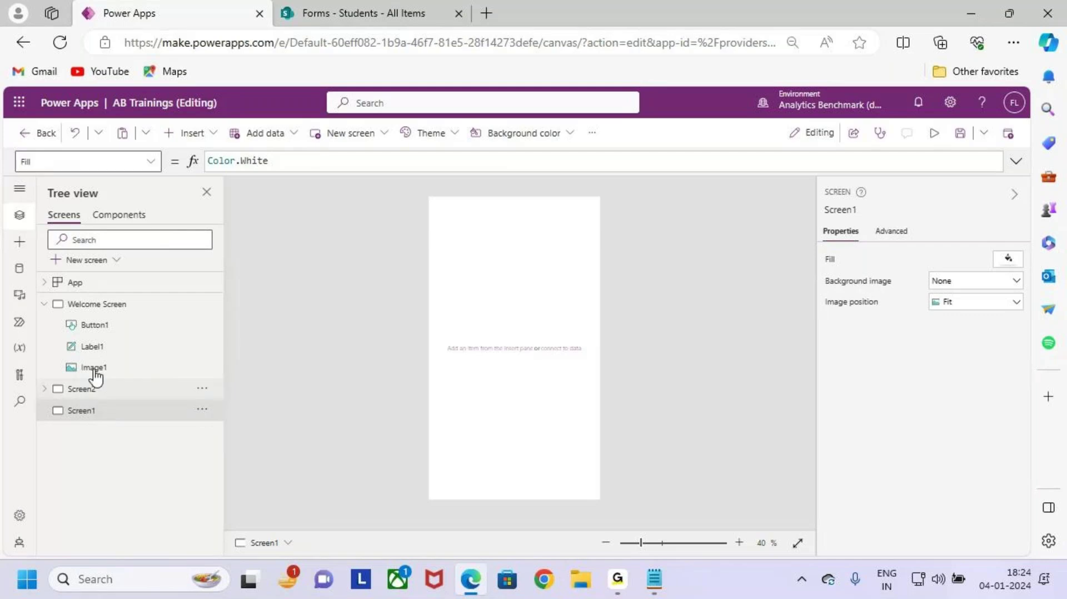
double_click(108, 414)
click(122, 410)
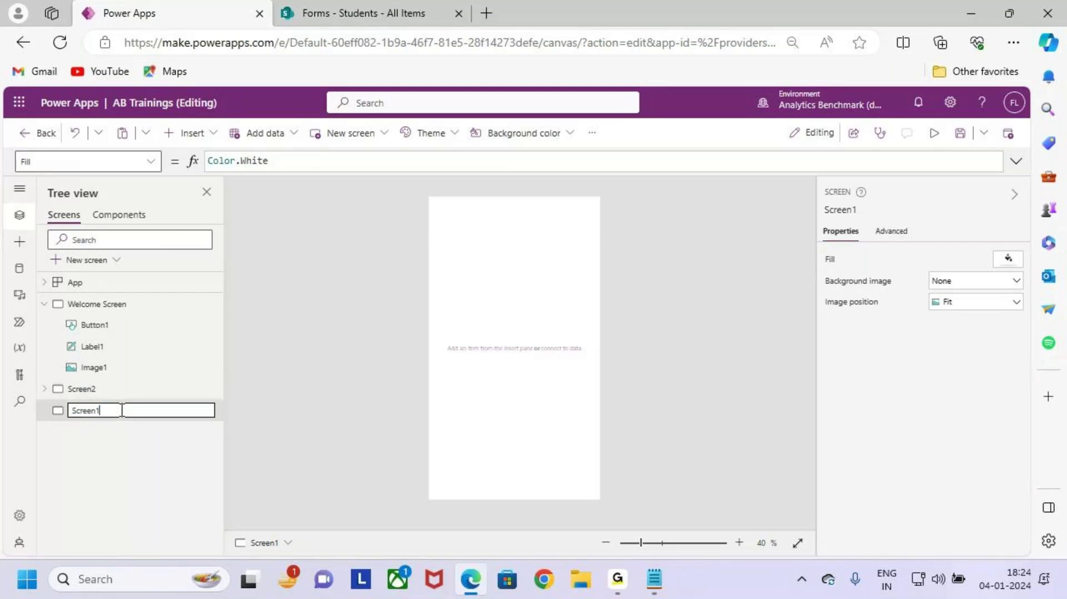
click(154, 475)
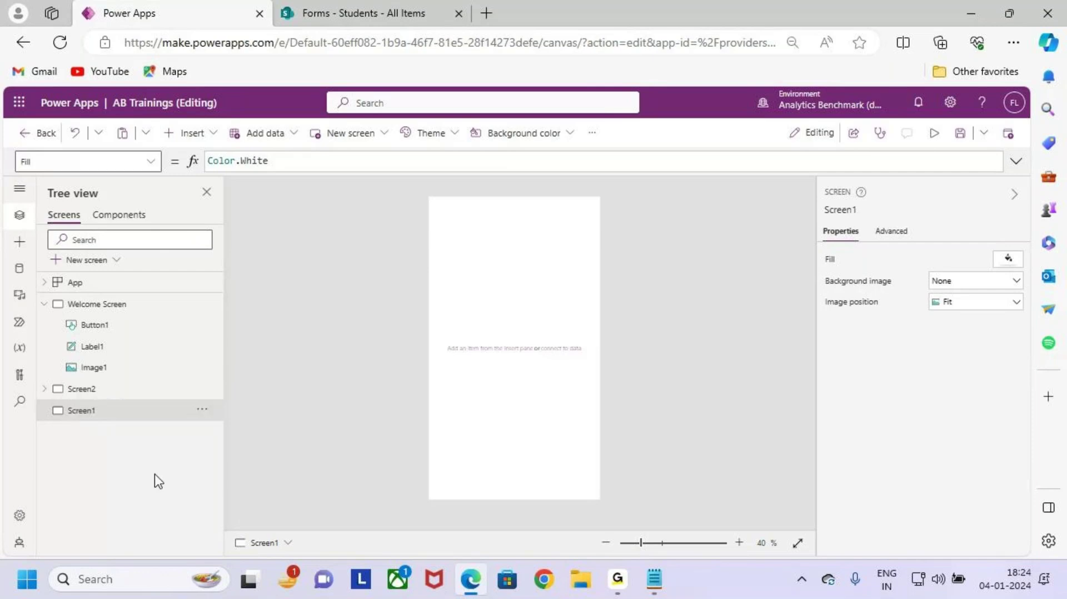
click(106, 395)
click(124, 414)
Step: Highlight the empty Screen3 canvas with temporary on-screen annotations
key(ctrl+2)
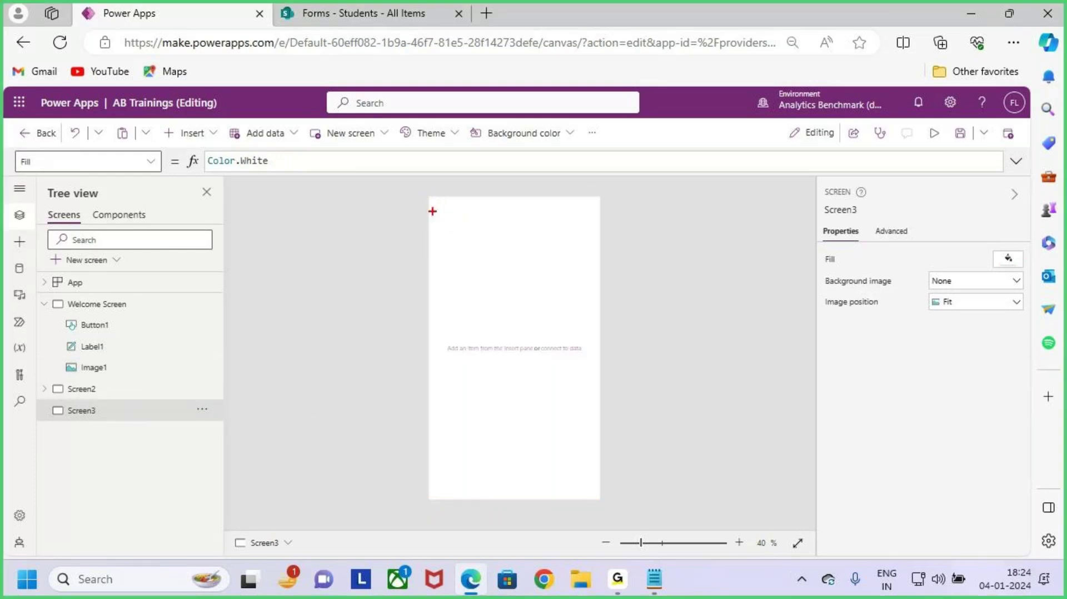
mouse_move(429, 199)
mouse_down()
mouse_move(528, 434)
mouse_move(599, 501)
mouse_up()
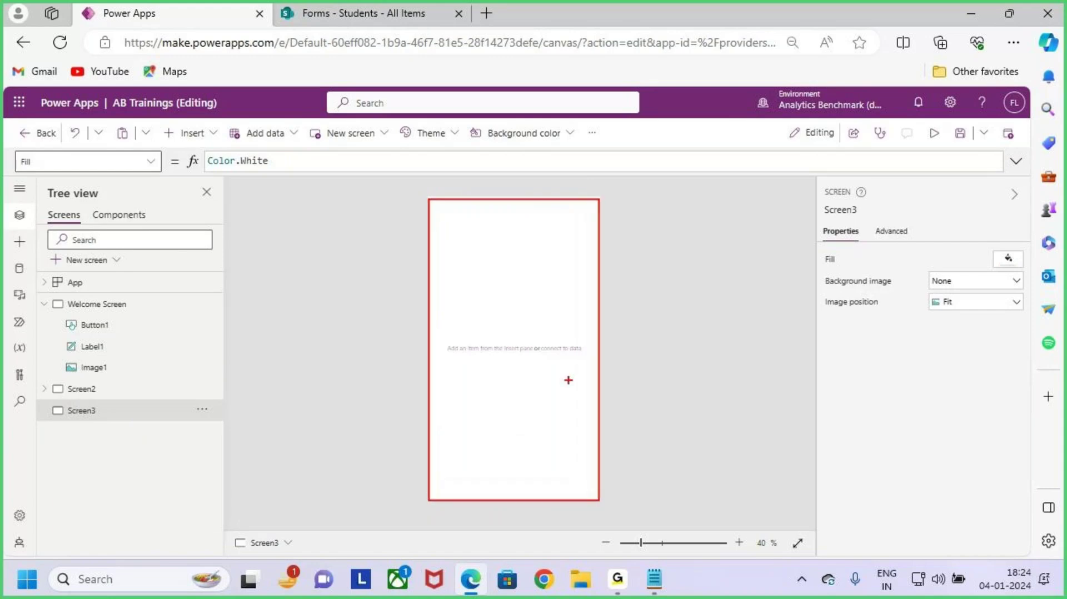
drag(553, 372, 661, 288)
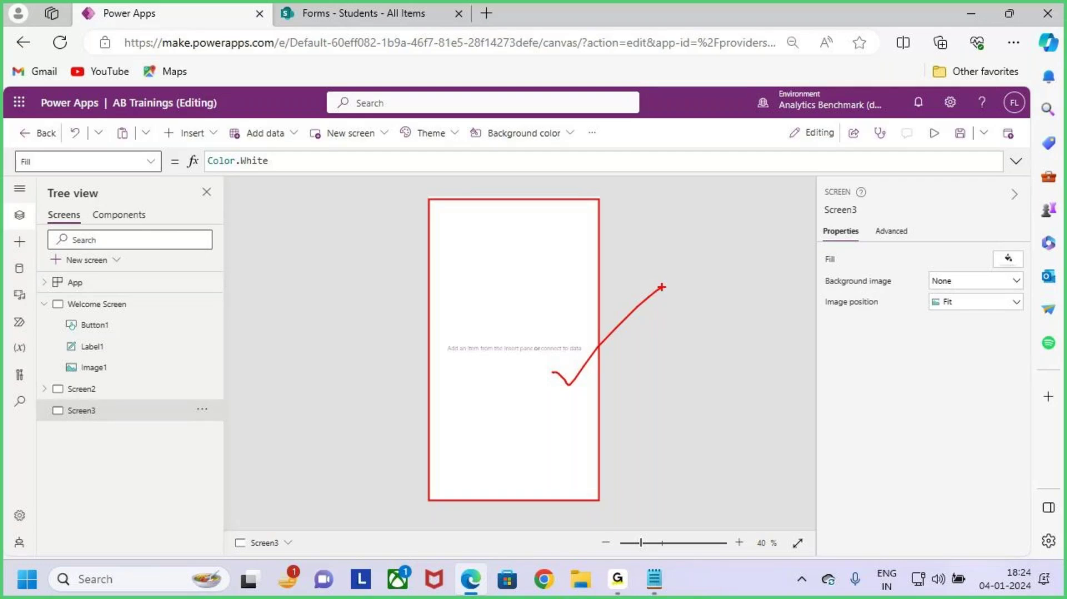
mouse_move(488, 266)
mouse_down()
mouse_move(478, 295)
mouse_move(492, 339)
mouse_move(525, 314)
mouse_move(567, 308)
mouse_move(581, 349)
mouse_up()
drag(428, 410, 737, 292)
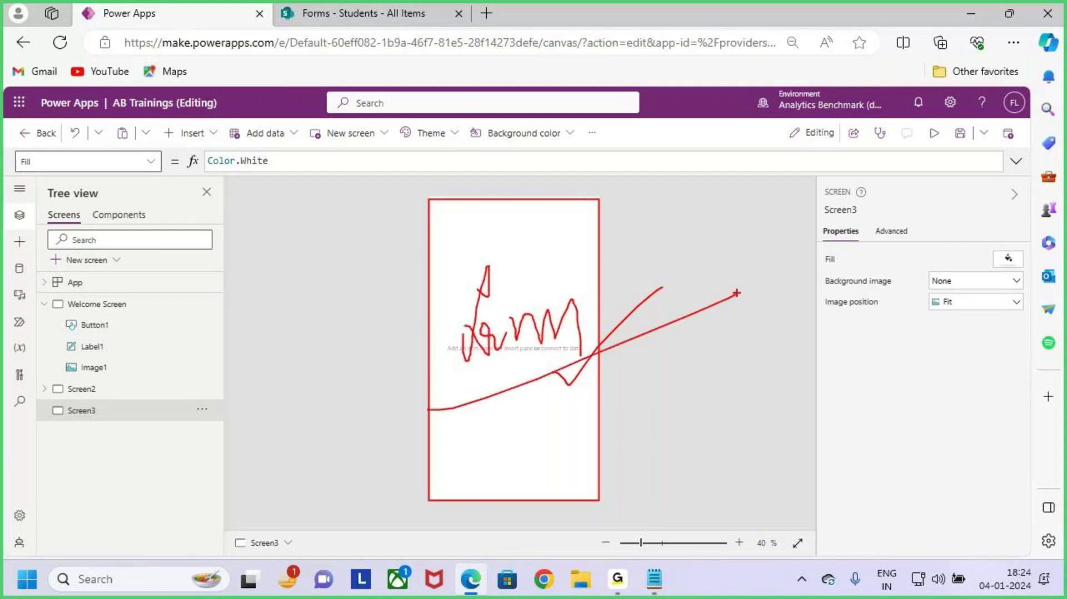
key(Escape)
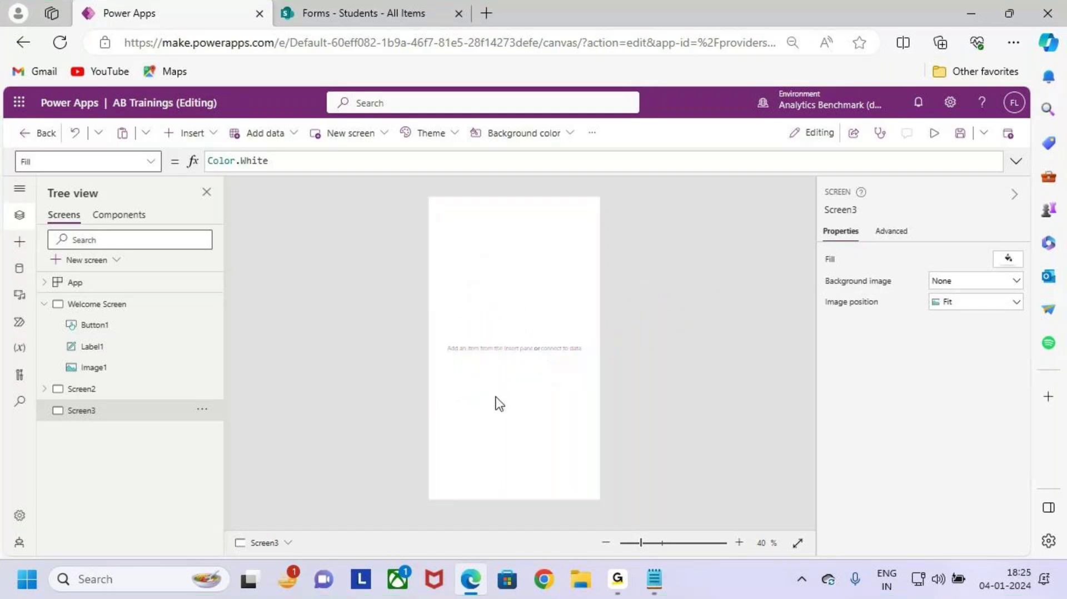
key(ctrl+2)
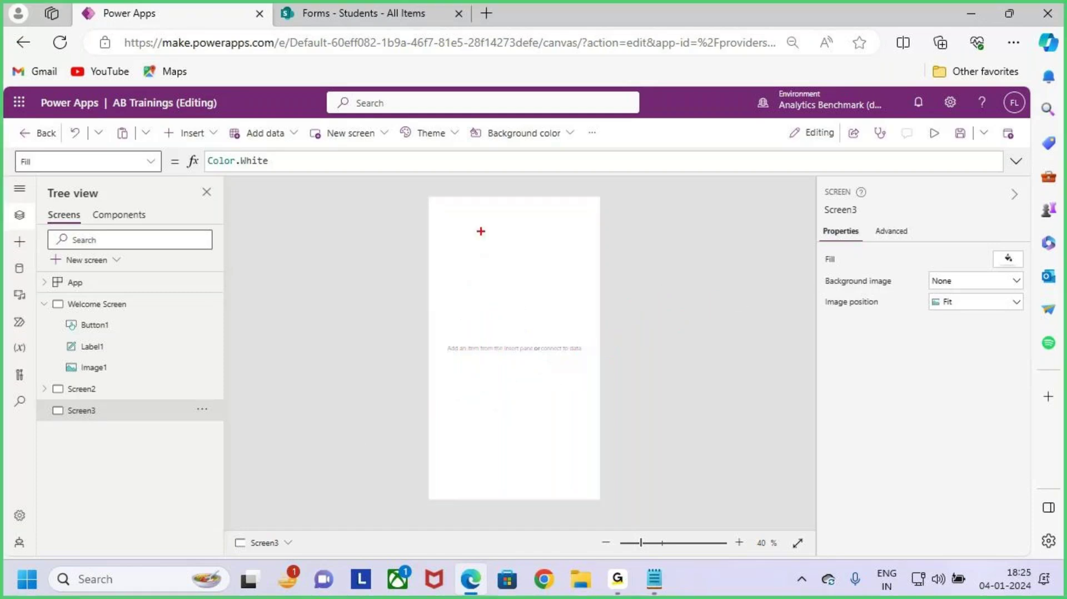
drag(426, 197, 596, 501)
mouse_move(560, 410)
mouse_down()
mouse_move(566, 422)
mouse_move(613, 370)
mouse_up()
key(Escape)
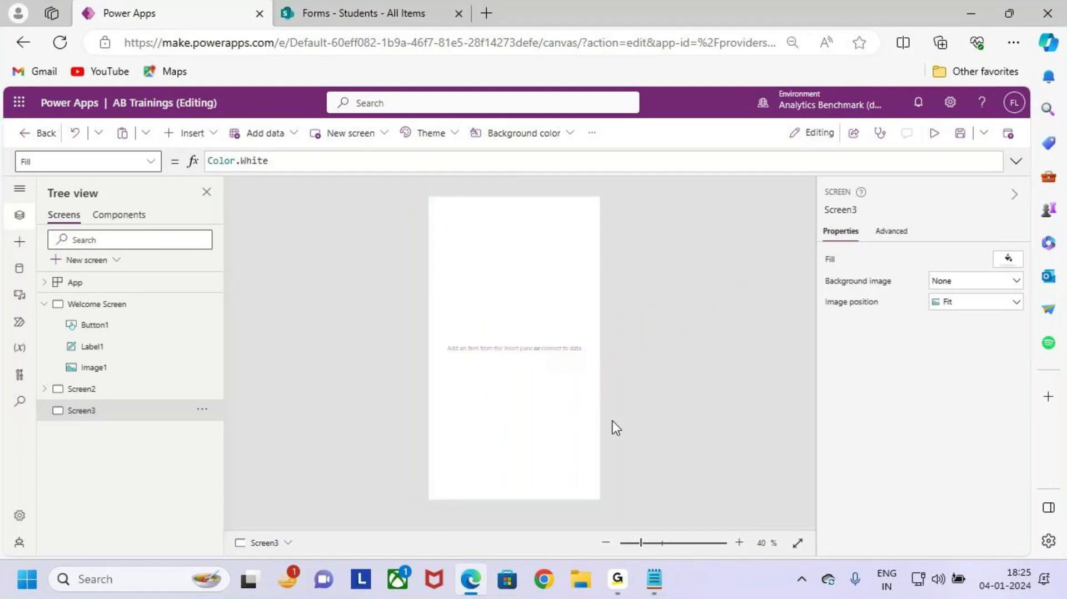
Step: Fill Screen3's background with the red standard swatch, RGBA(255, 0, 0, 1)
click(532, 135)
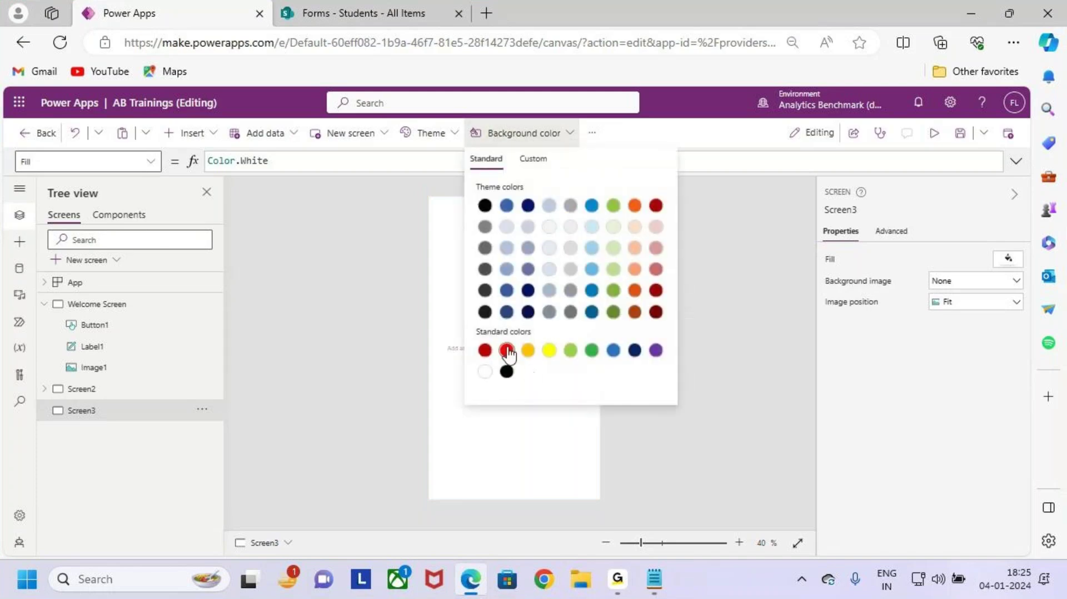
click(524, 411)
key(ctrl+2)
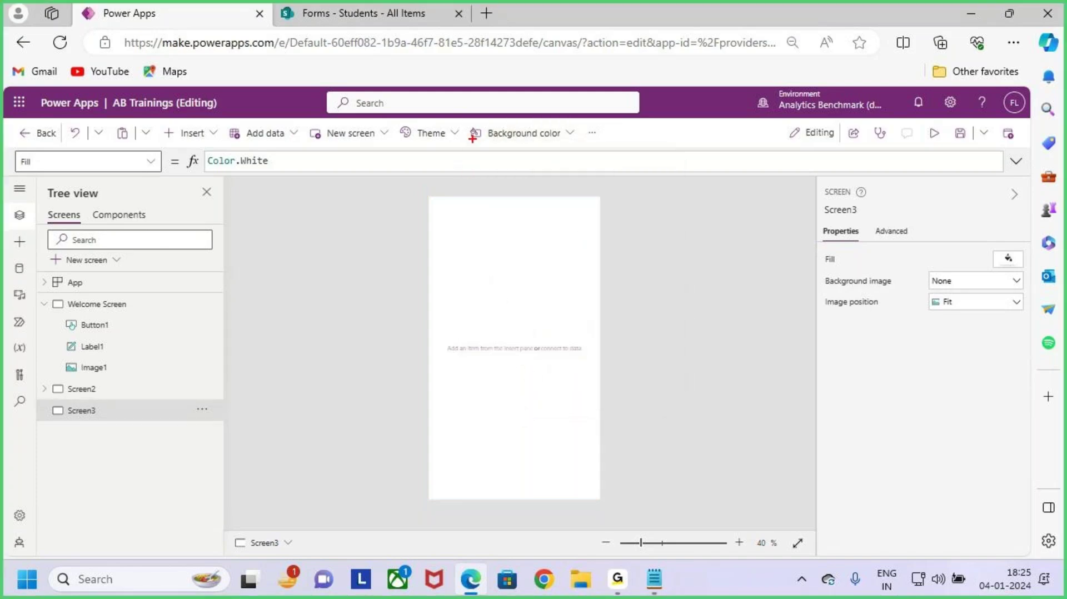
drag(470, 120, 582, 149)
key(Escape)
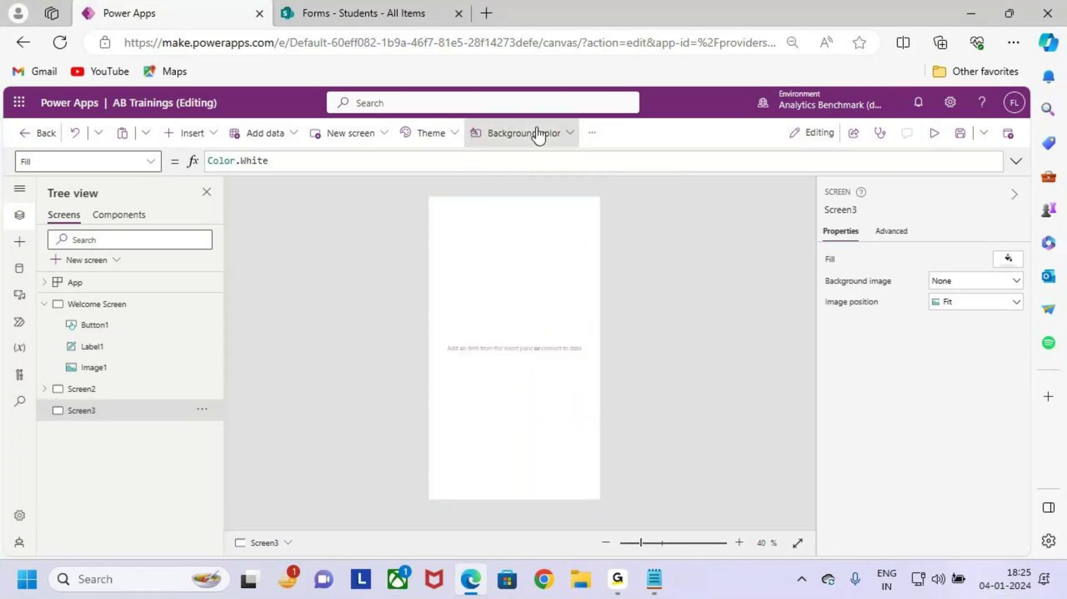
click(543, 133)
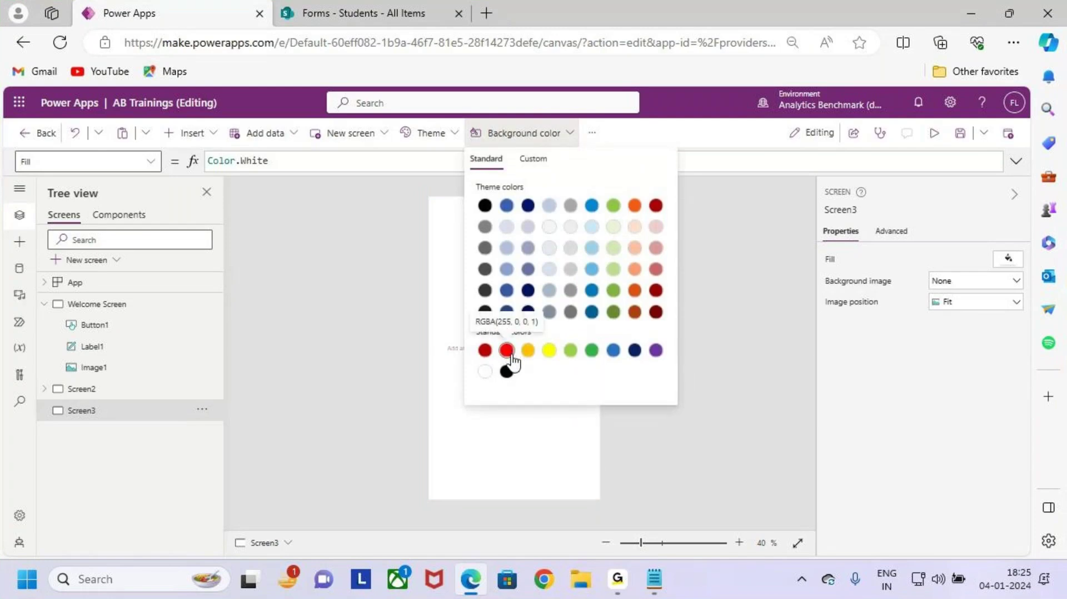
click(507, 351)
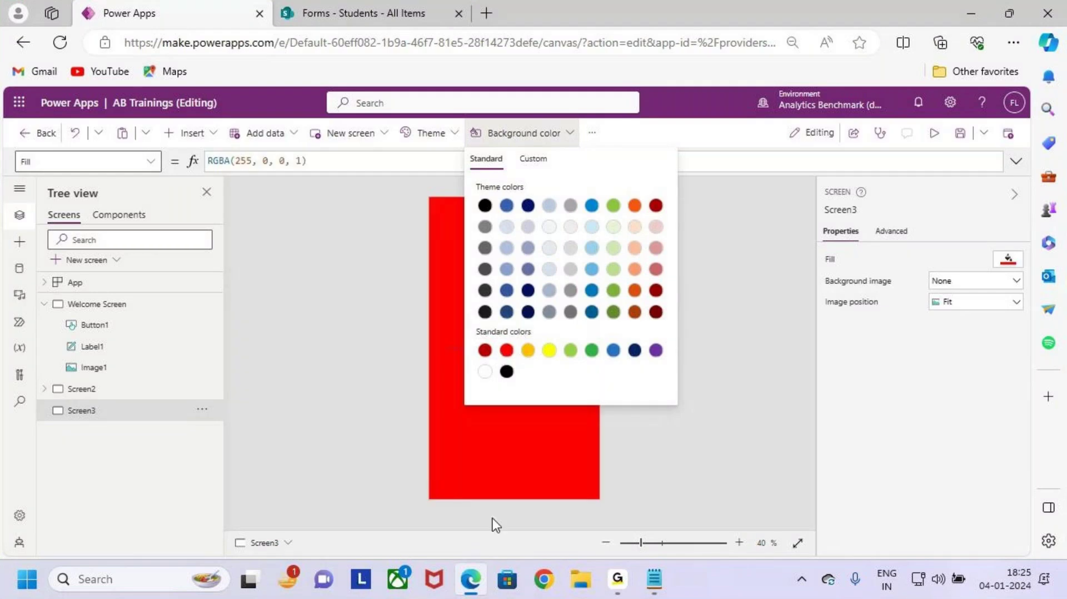
click(515, 359)
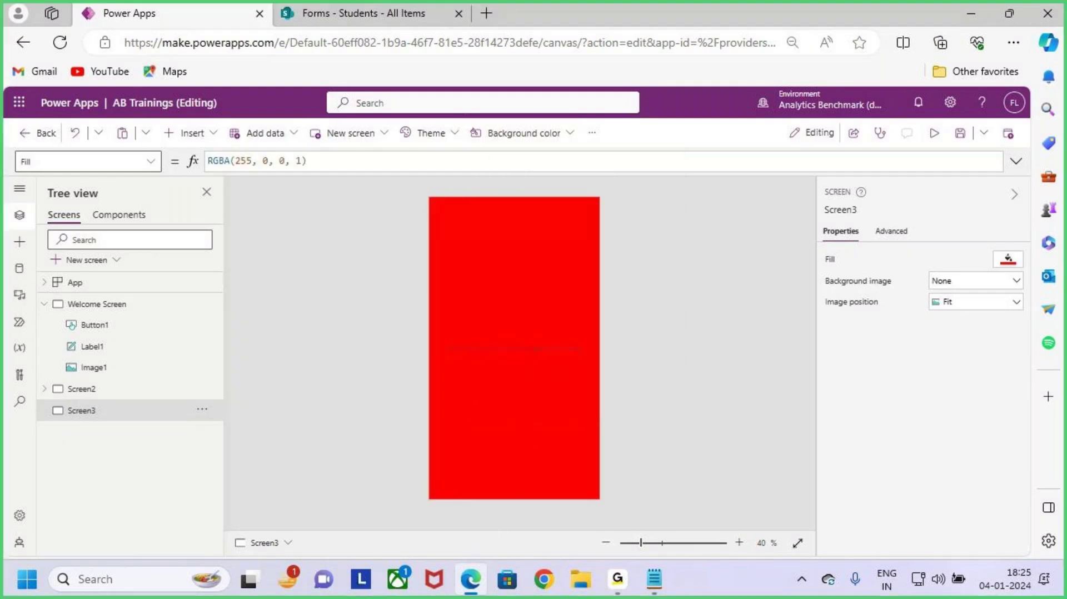
Step: Mark up the red canvas and toolbar with on-screen annotation drawings
drag(400, 188, 639, 503)
mouse_move(601, 399)
mouse_down()
mouse_move(625, 414)
mouse_move(744, 273)
mouse_up()
key(Escape)
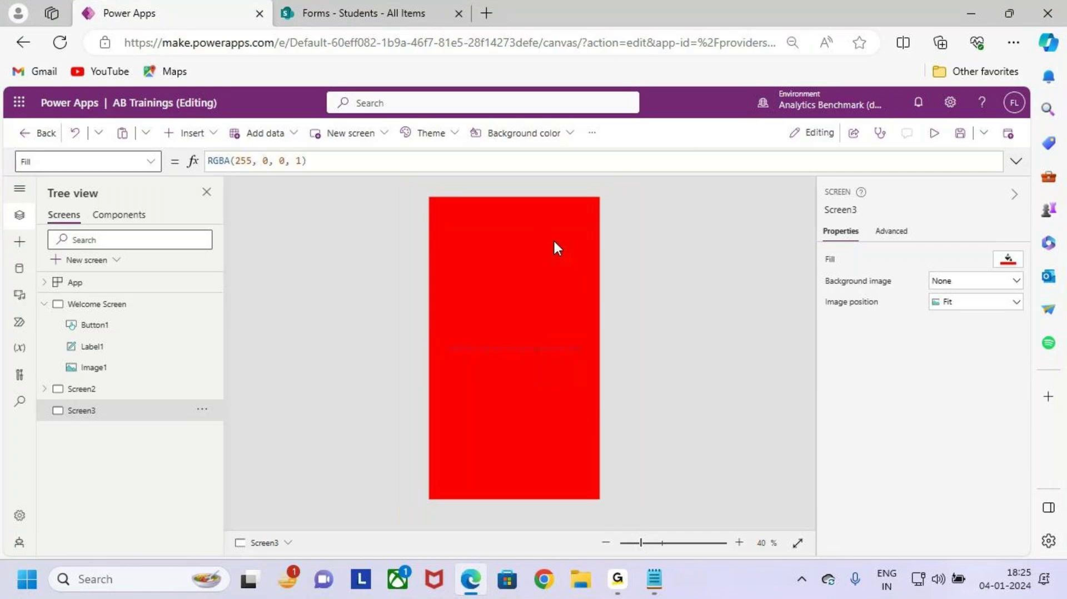
drag(444, 209, 582, 234)
drag(554, 220, 581, 208)
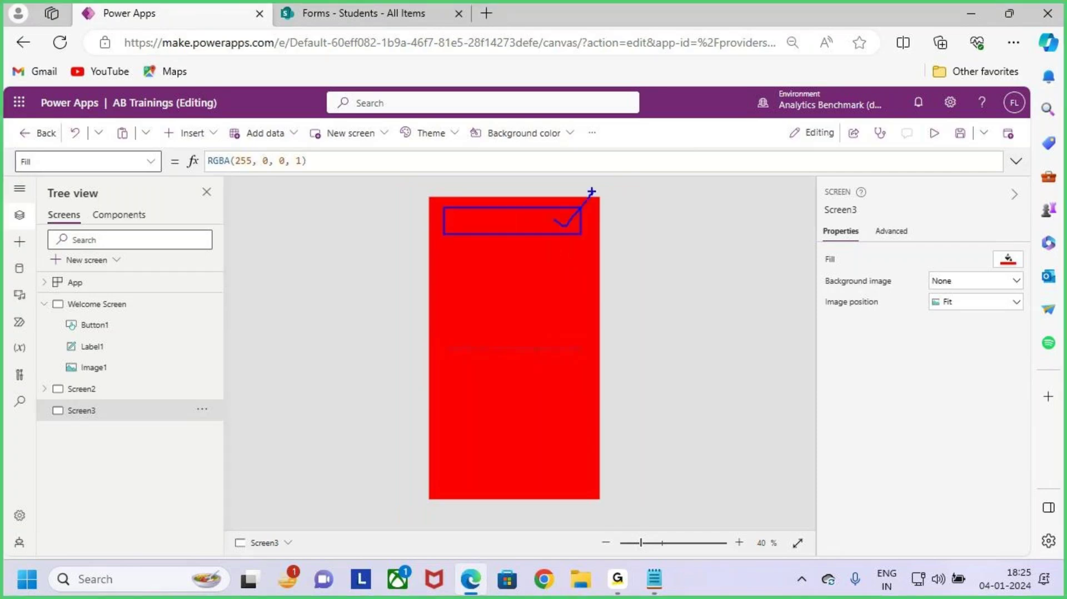
key(Escape)
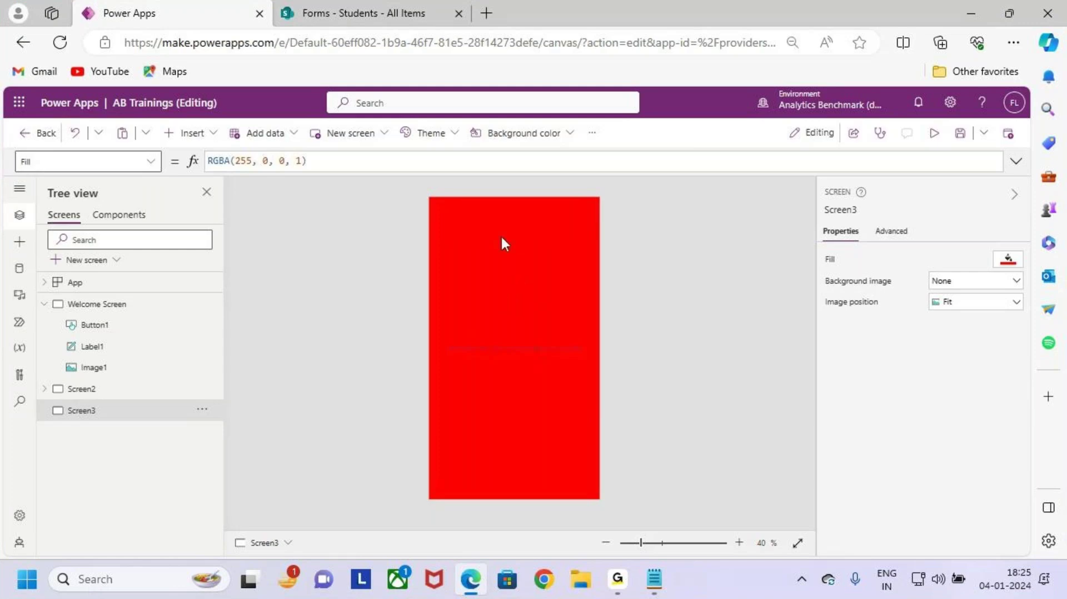
key(ctrl+2)
mouse_move(437, 205)
mouse_down()
mouse_move(594, 239)
mouse_move(640, 171)
mouse_up()
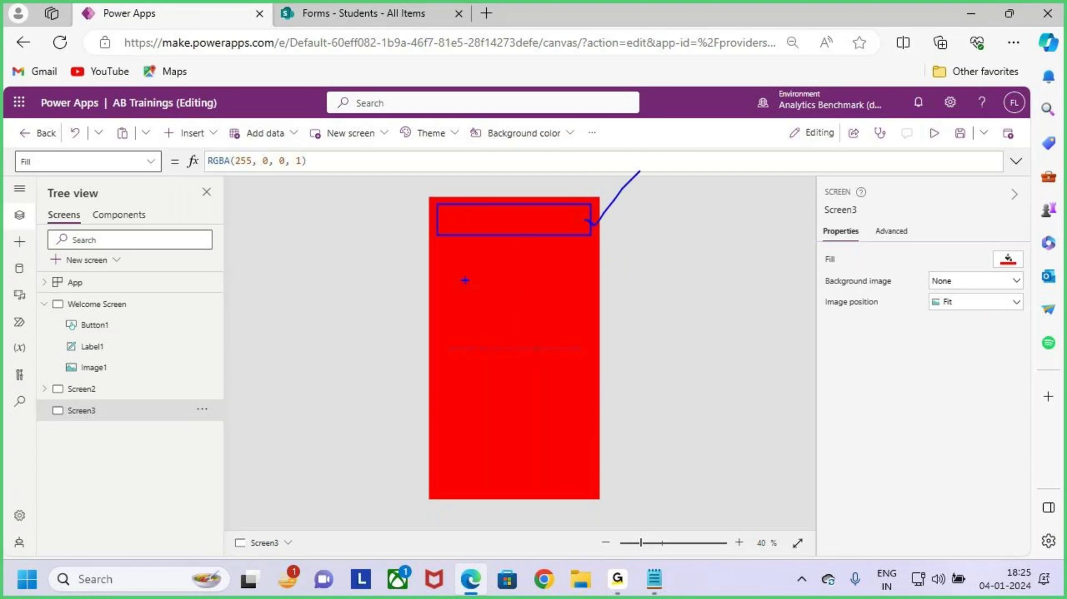
drag(162, 119, 226, 149)
key(Escape)
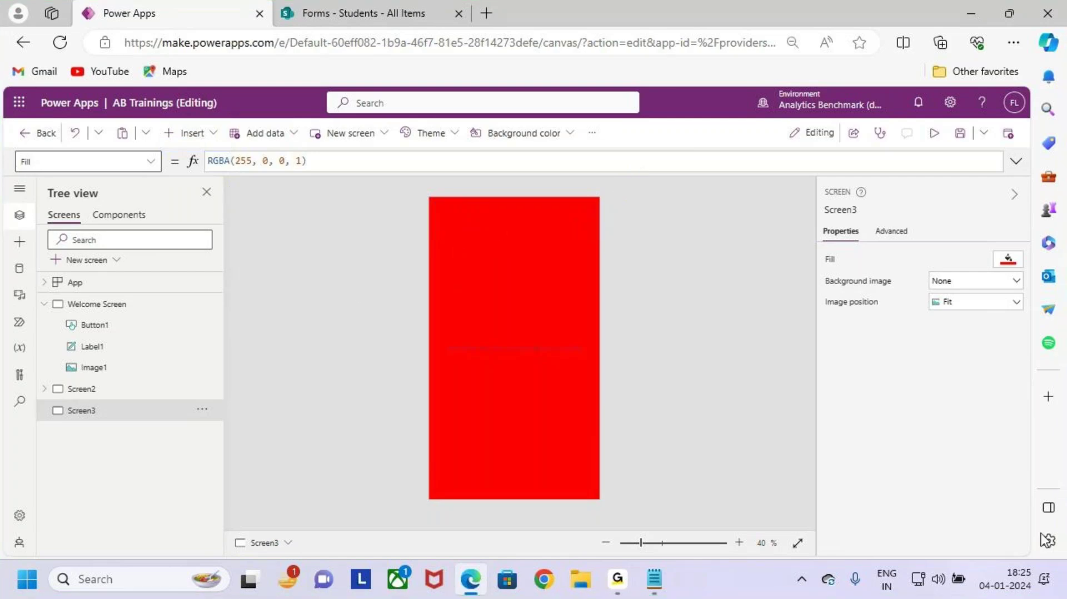
Step: Add a Text label, Label2, from the Insert menu's Popular list
click(192, 134)
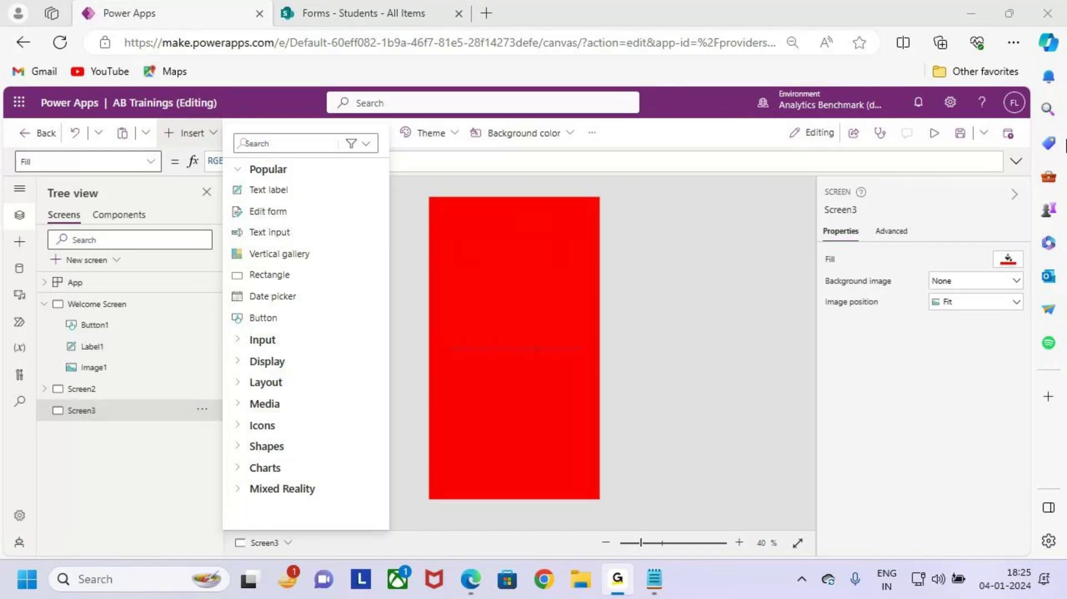
click(966, 9)
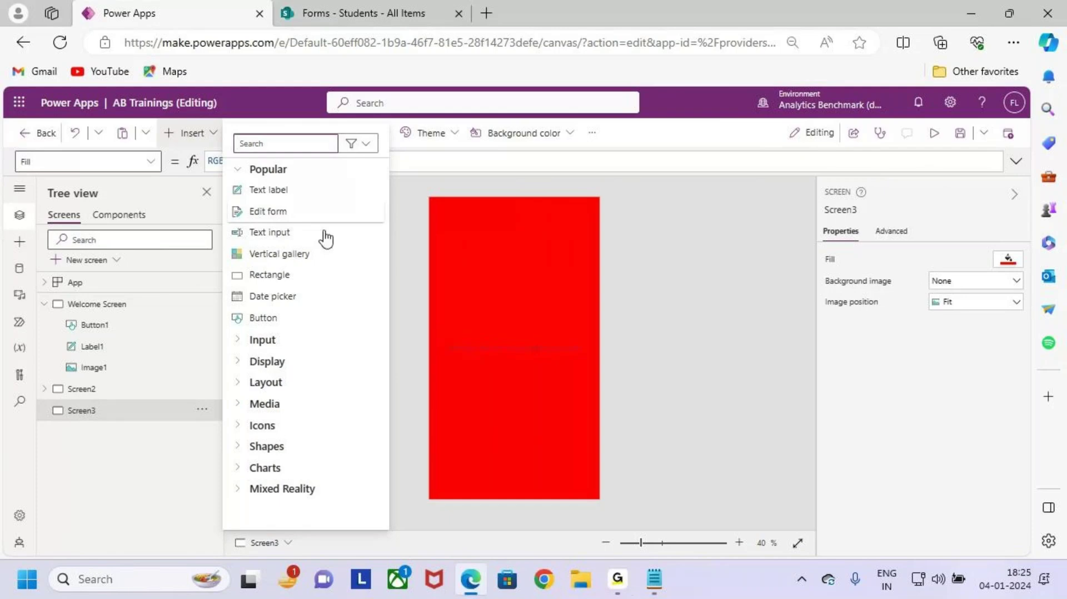
drag(237, 179, 320, 203)
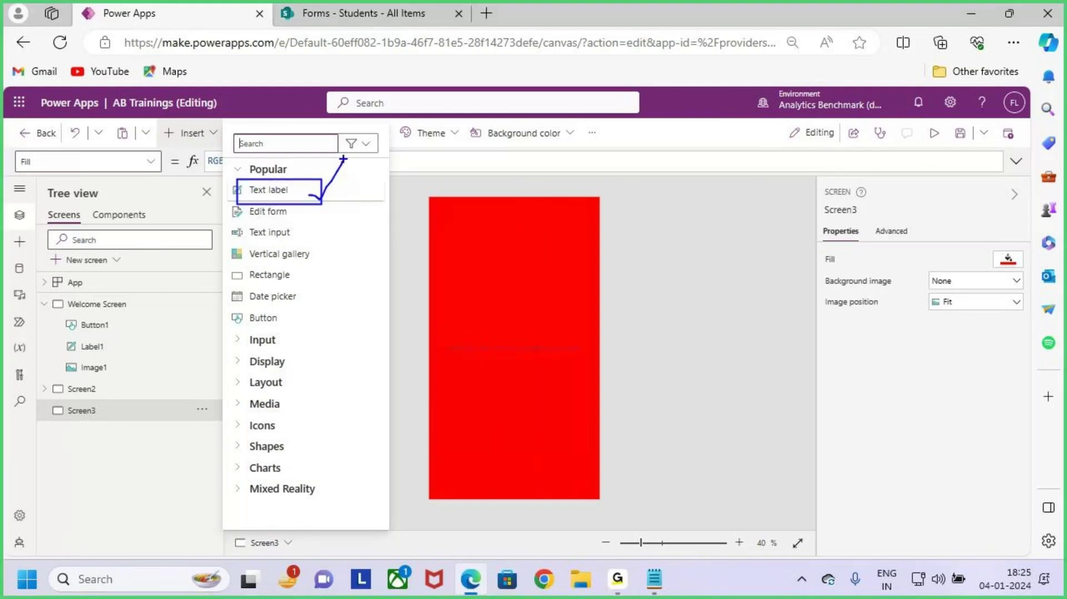
click(300, 192)
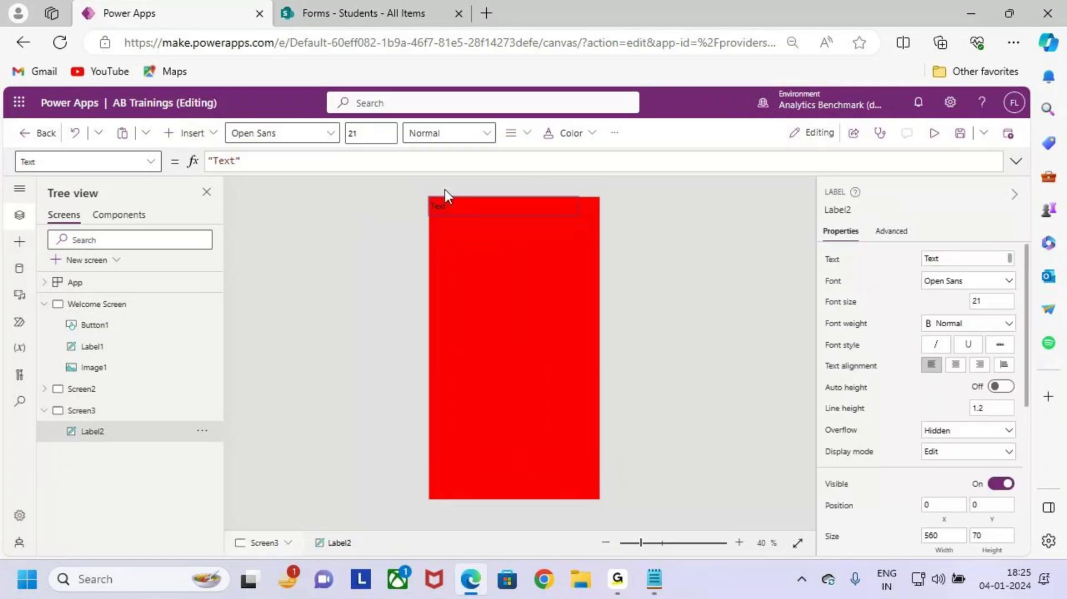
Step: Give Label2 centred alignment, Bold weight, font size 26 and white text colour
drag(553, 218, 588, 229)
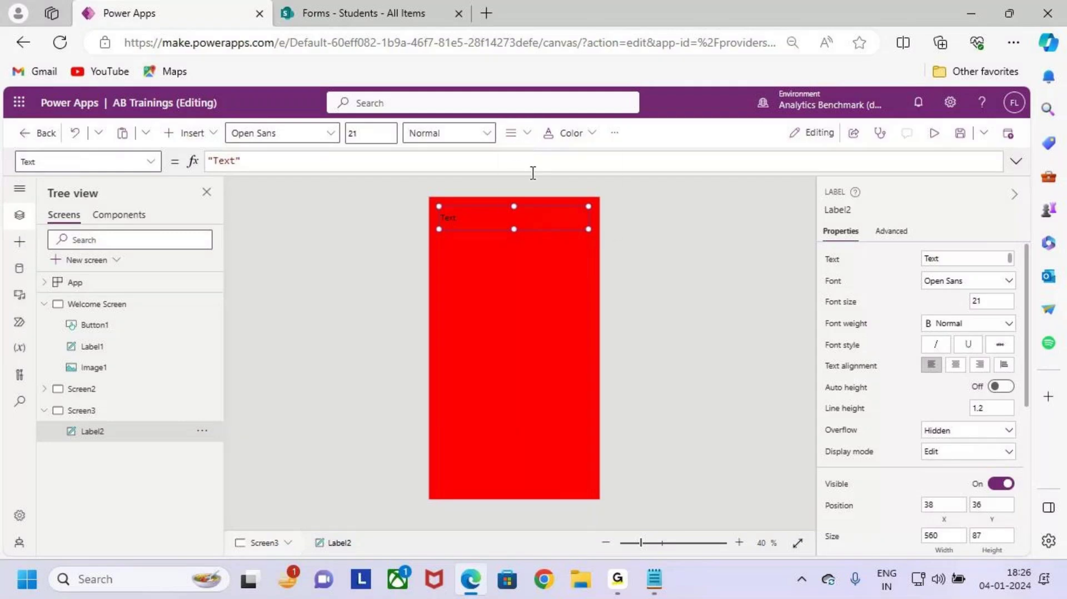
click(520, 135)
click(511, 185)
click(446, 134)
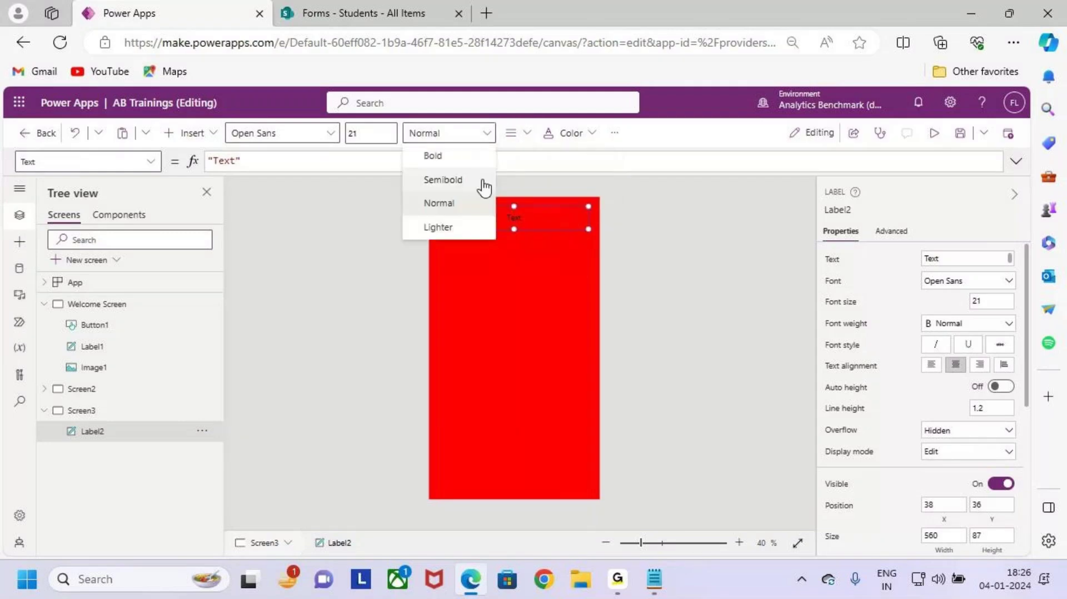
click(478, 179)
click(371, 133)
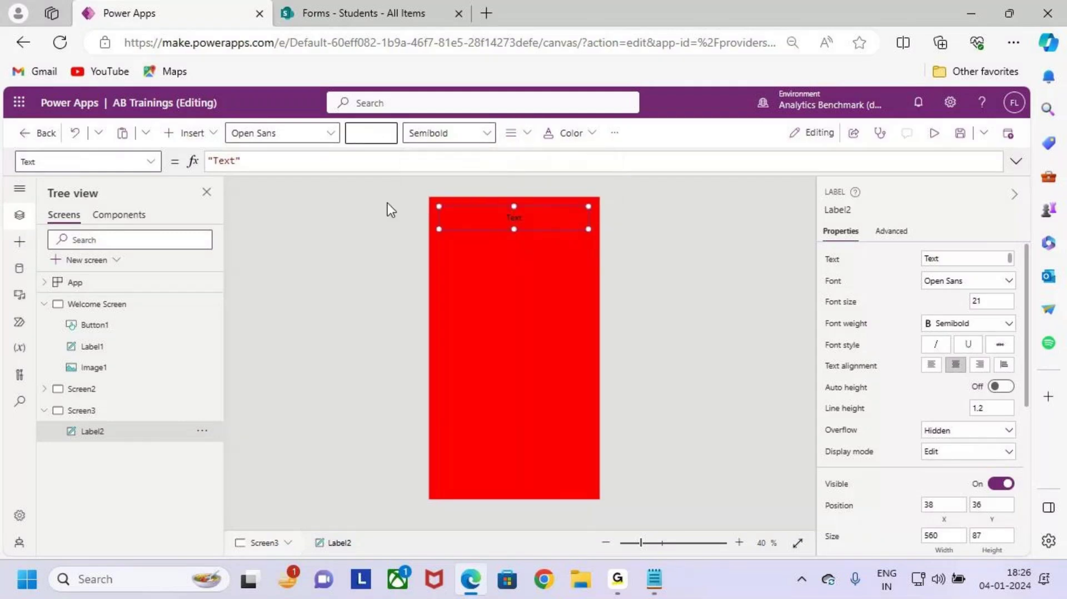
click(572, 133)
click(559, 371)
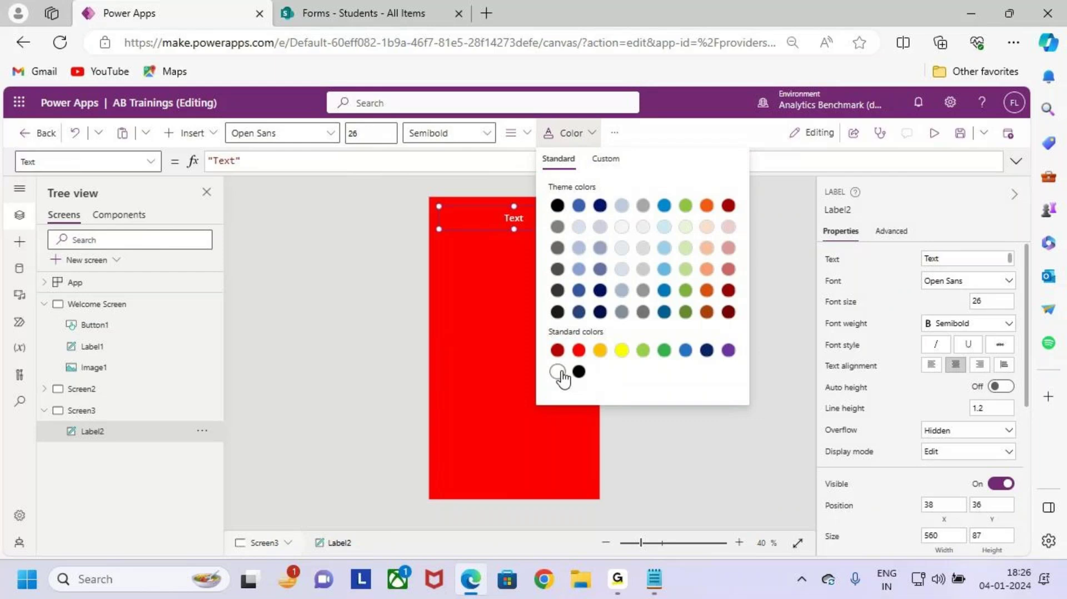
click(443, 133)
click(456, 158)
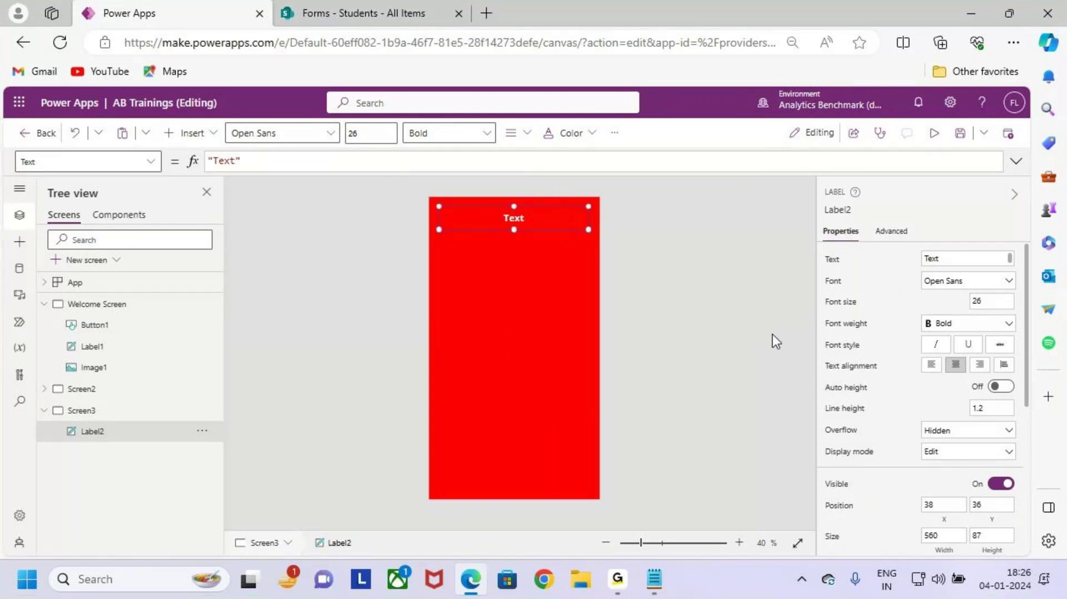
click(834, 260)
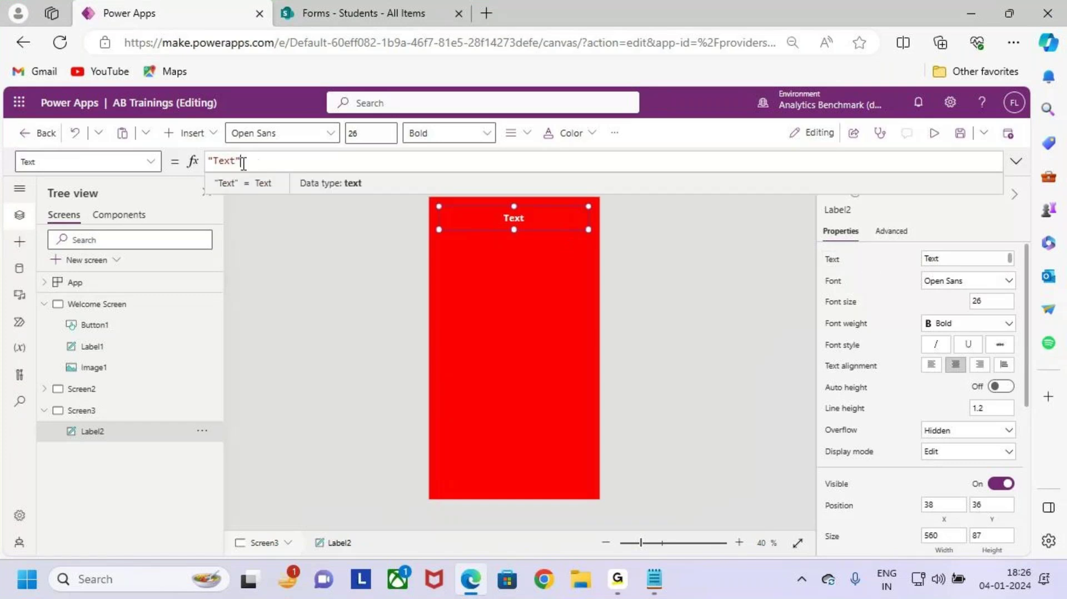
Step: Replace the label text 'Text' with 'New Student Registration'
double_click(224, 160)
text(New Stu)
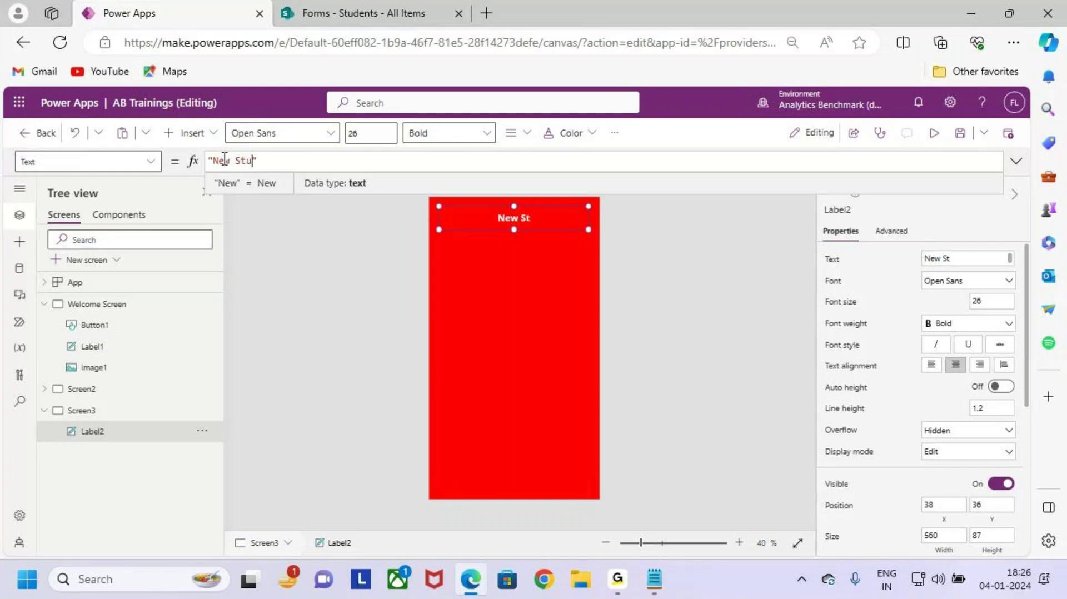
text(dent )
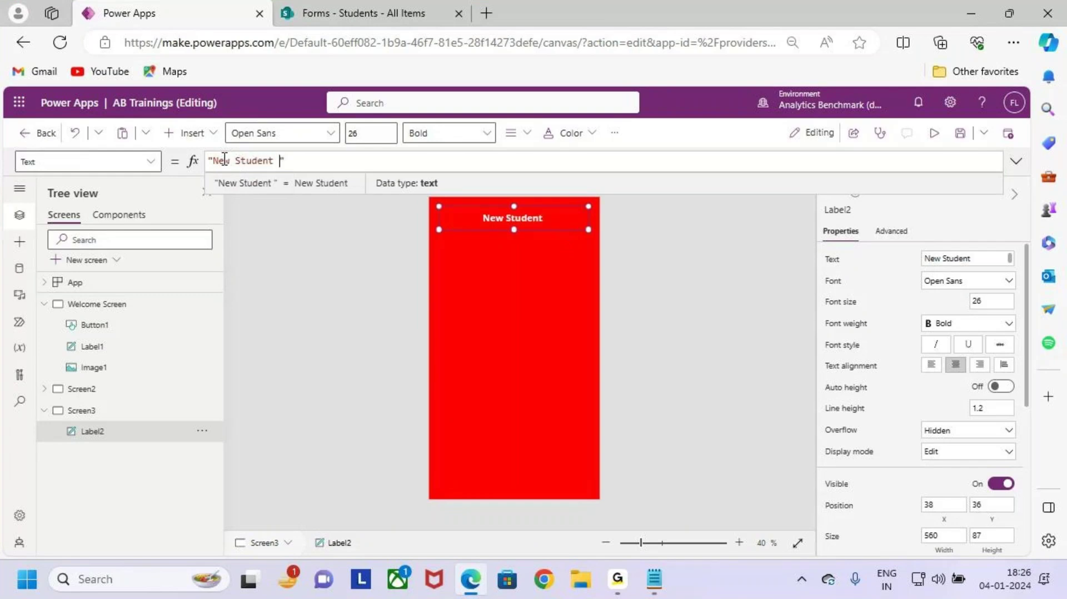
text(Registra)
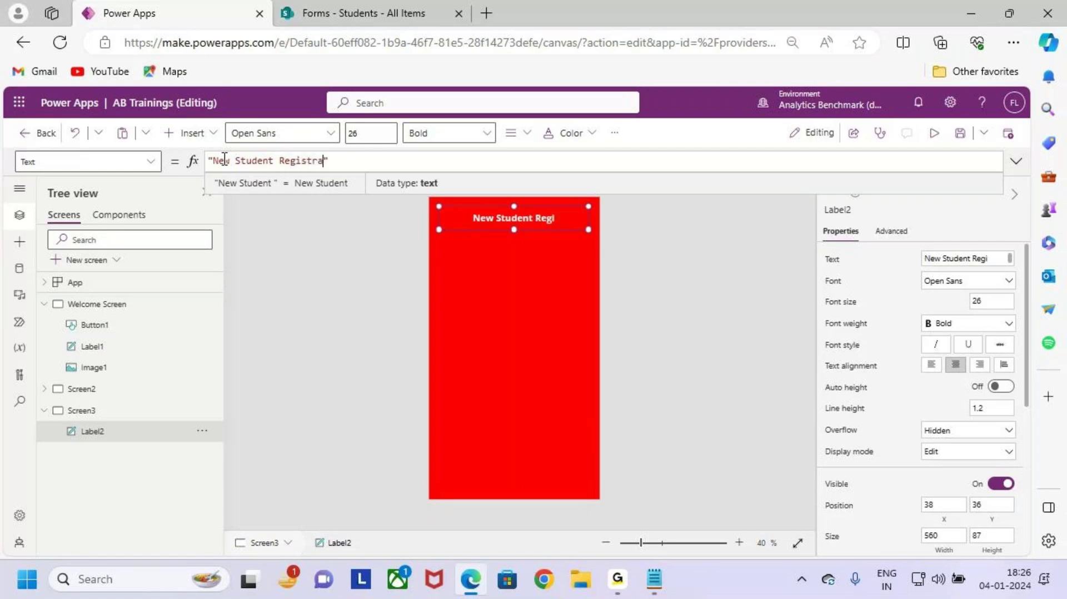
text(tion)
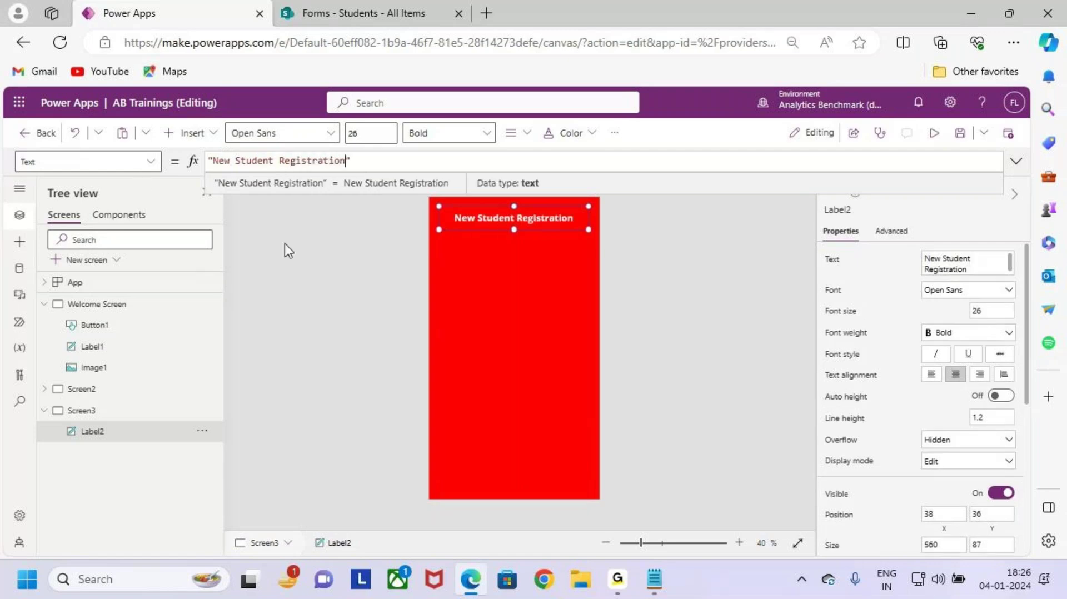
click(536, 269)
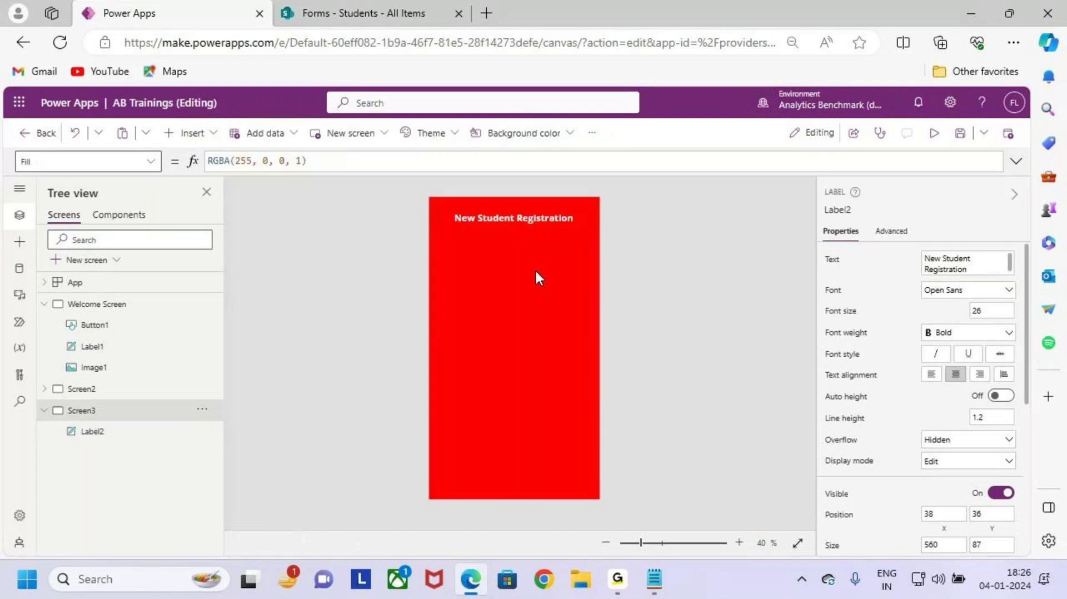
click(539, 216)
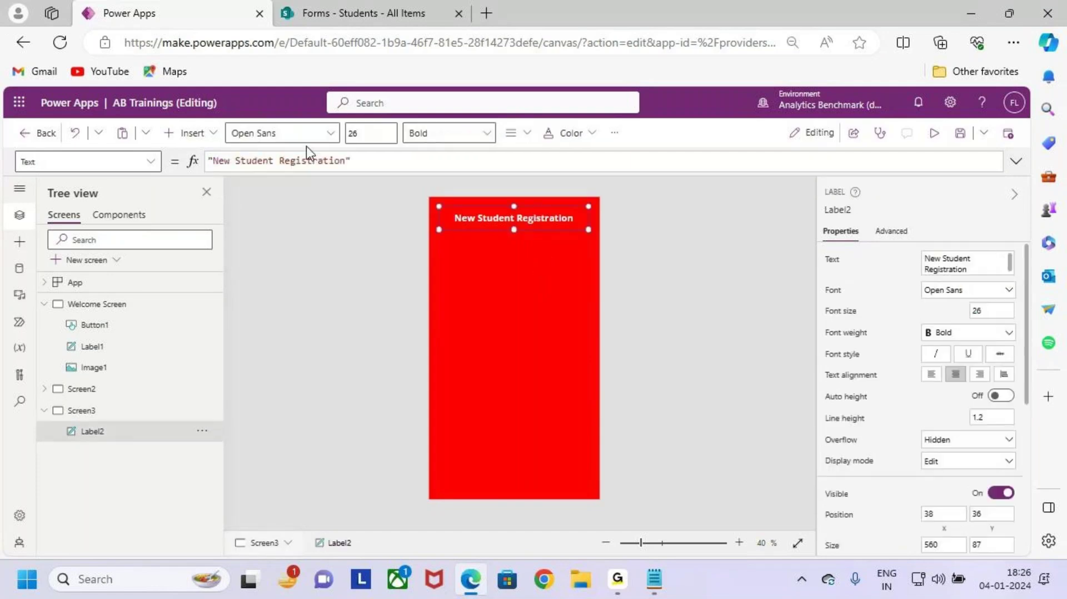
Step: Set the title label's font size to 30
click(352, 134)
text(30)
click(571, 301)
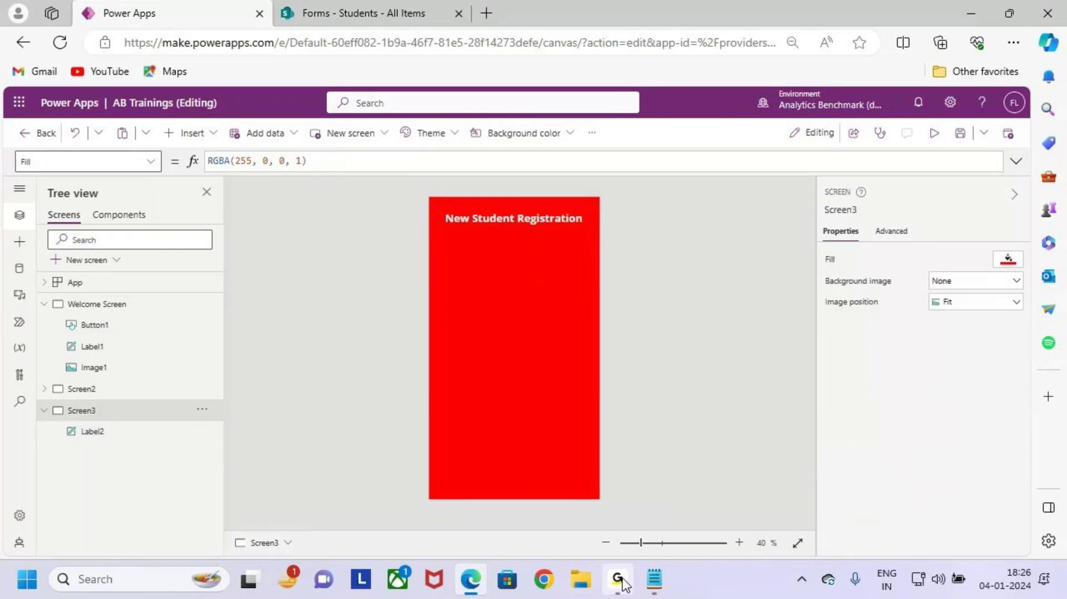
click(617, 579)
Step: Fine-tune the New Student Registration title's vertical position near the top of Screen3
click(526, 218)
drag(526, 218, 522, 214)
click(517, 265)
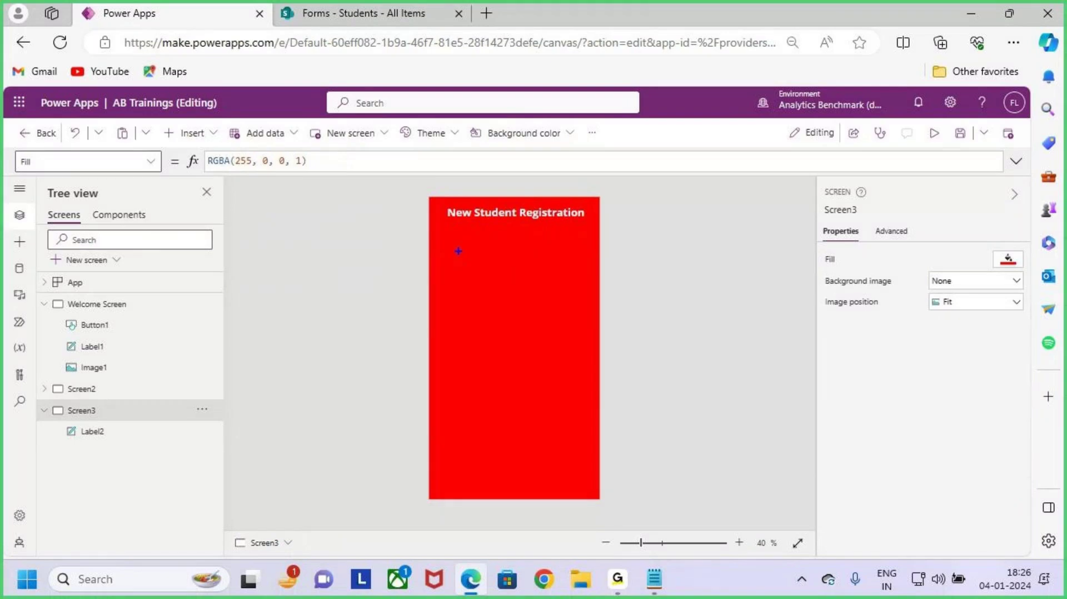
drag(456, 247, 582, 462)
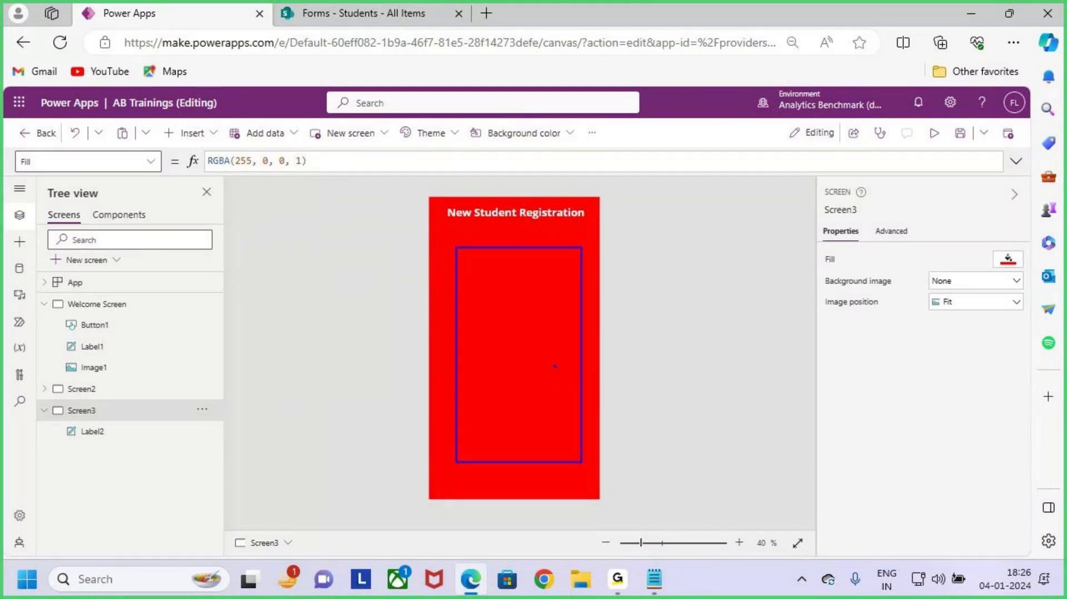
drag(554, 366, 636, 288)
key(Escape)
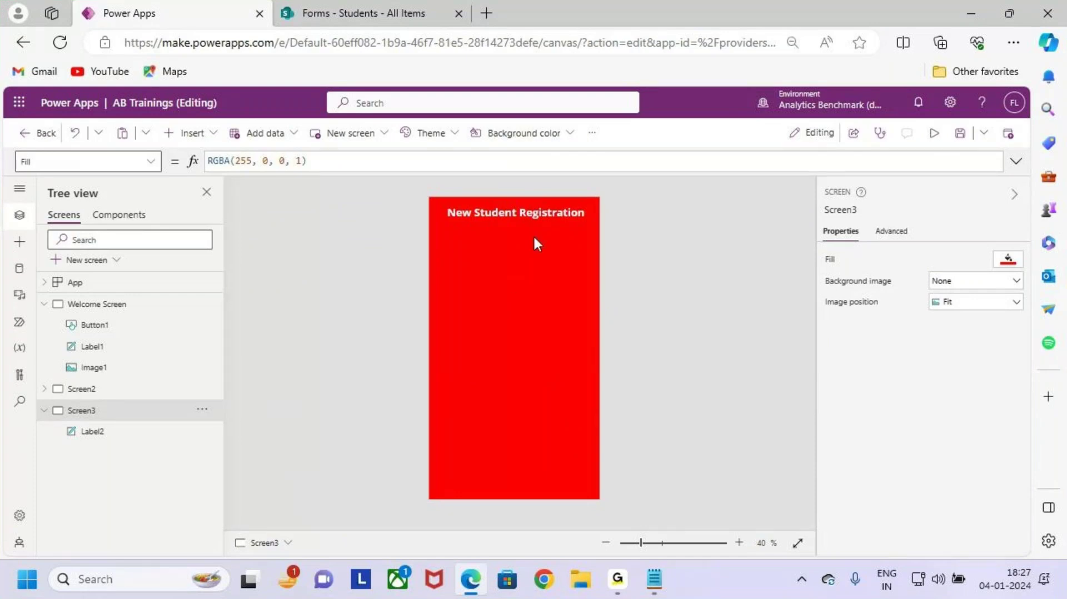
drag(528, 210, 524, 218)
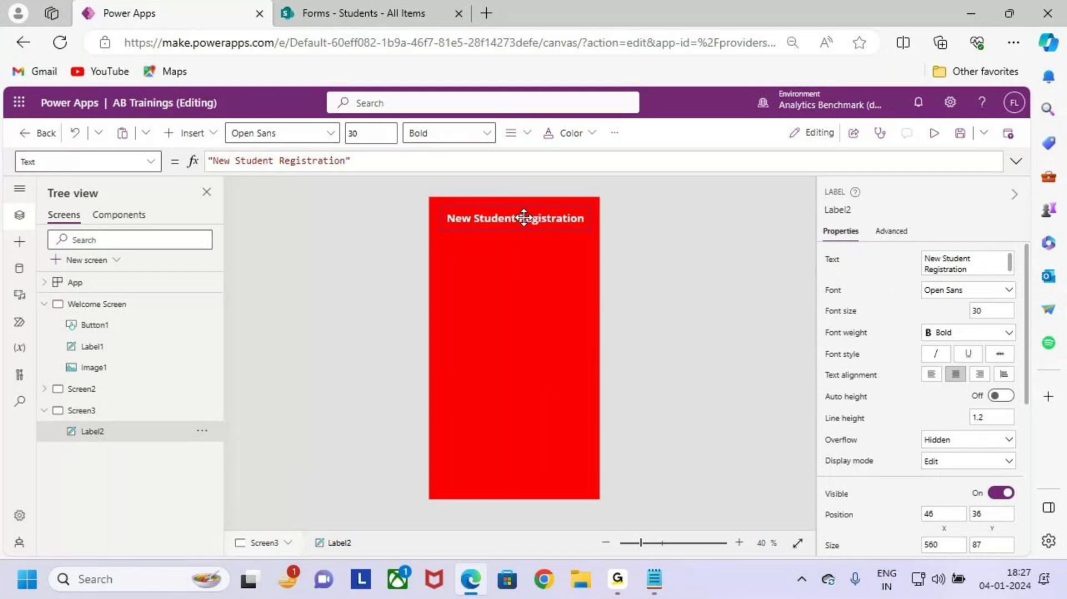
click(520, 290)
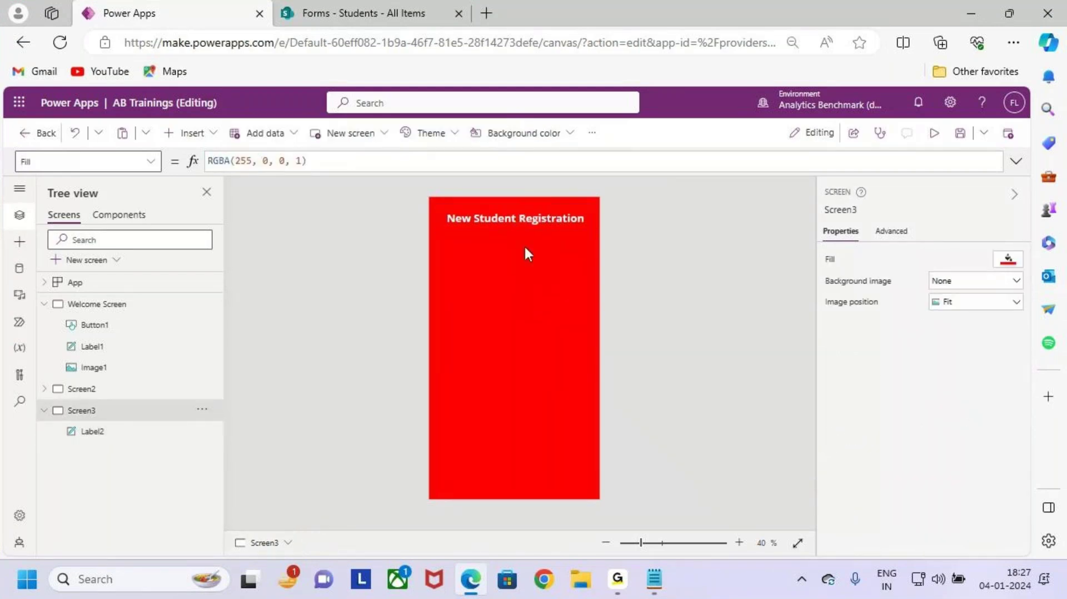
Step: Dismiss the annotation mode and show the Insert list of controls
key(ctrl+2)
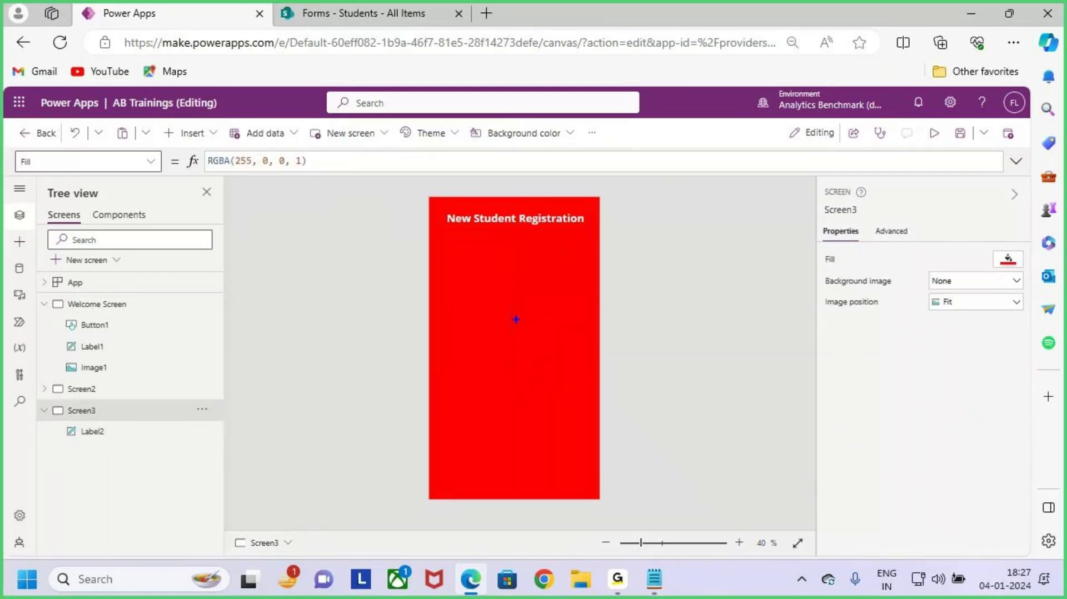
key(Escape)
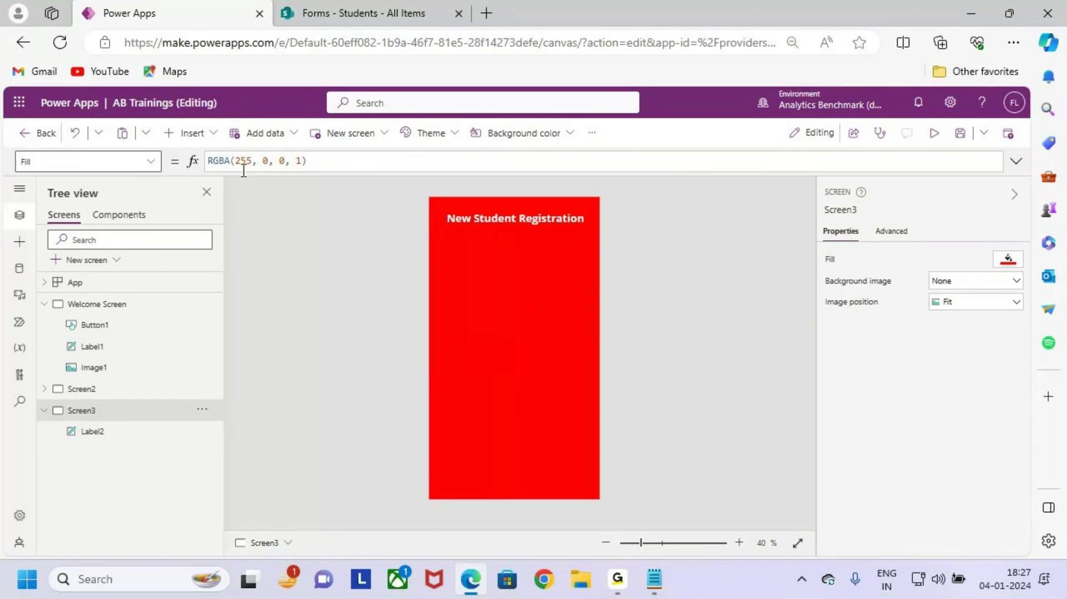
click(210, 136)
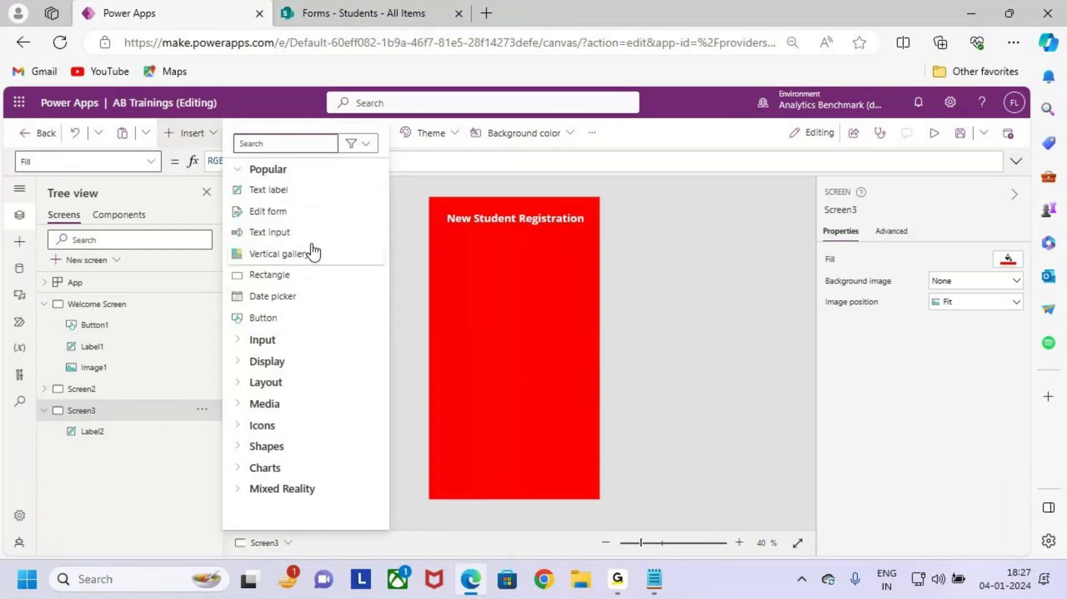
Step: Insert an Edit form, Form1, onto Screen3
key(ctrl+2)
drag(228, 198, 326, 227)
mouse_move(364, 149)
mouse_down()
mouse_move(324, 217)
mouse_move(356, 172)
mouse_up()
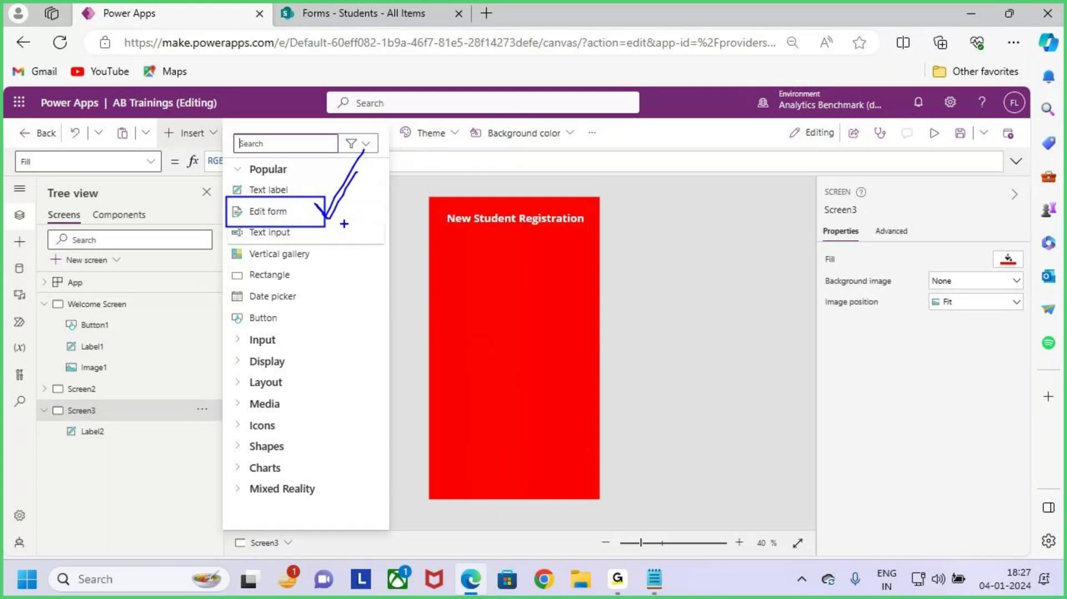
key(Escape)
click(295, 216)
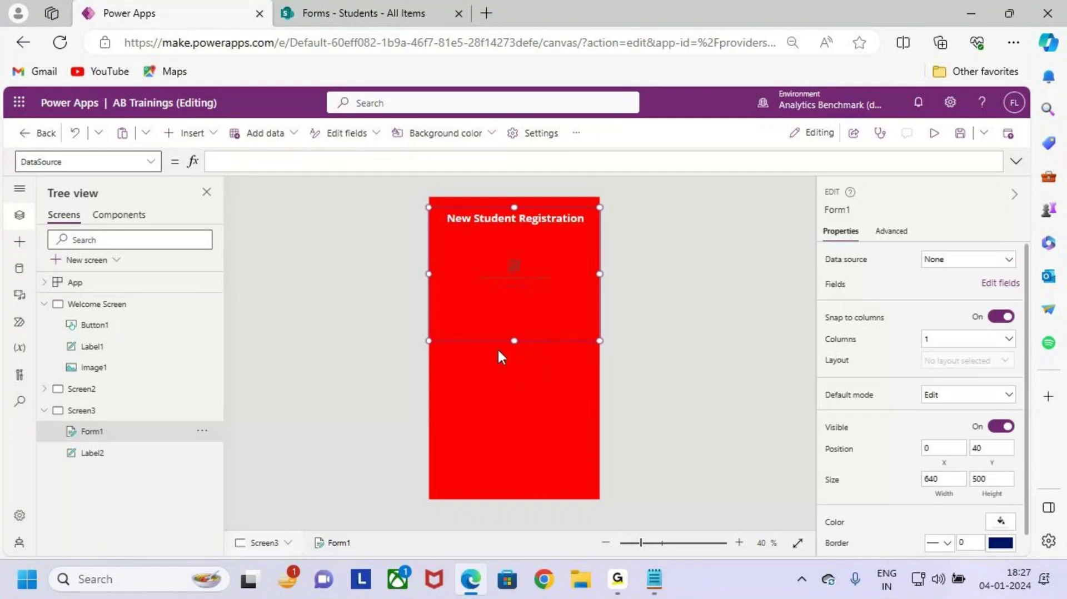
Step: Move Form1 below the title and resize it to X 20, Y 182, 597×777
key(ctrl+2)
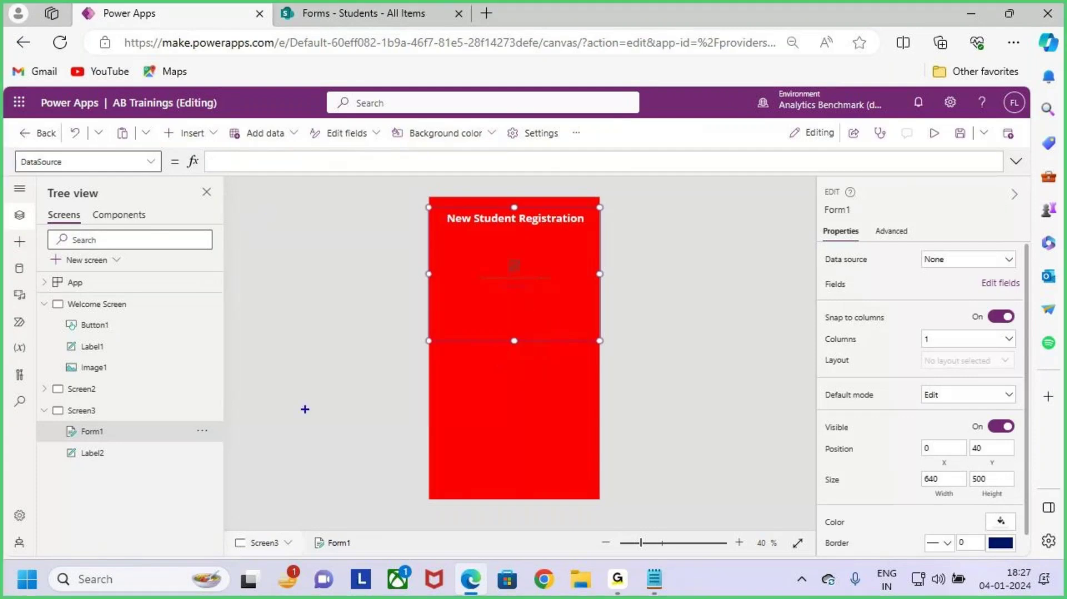
drag(59, 423, 128, 448)
drag(72, 203, 145, 217)
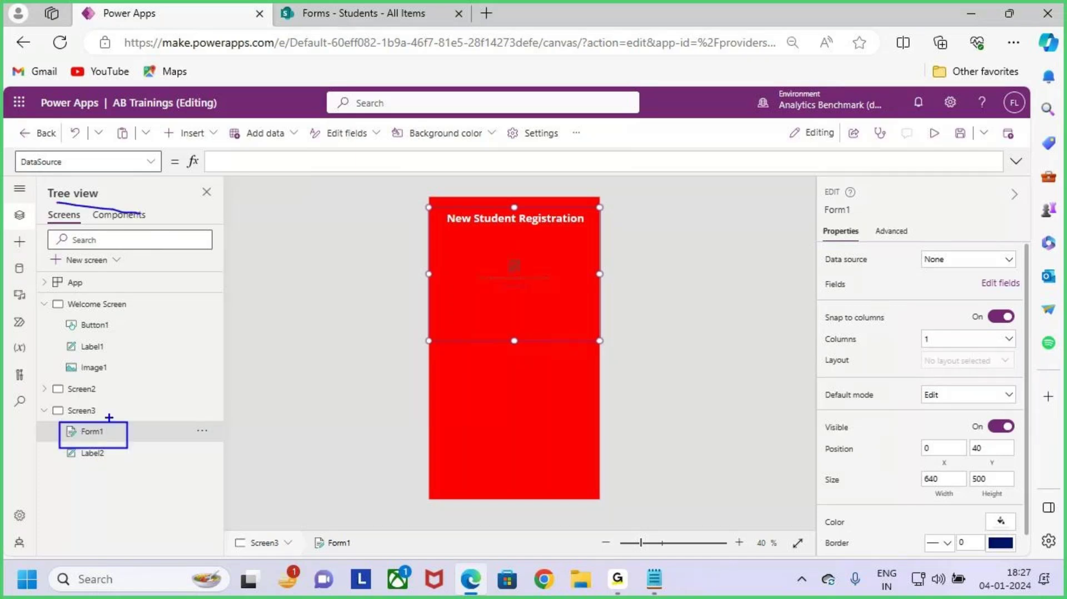
key(e)
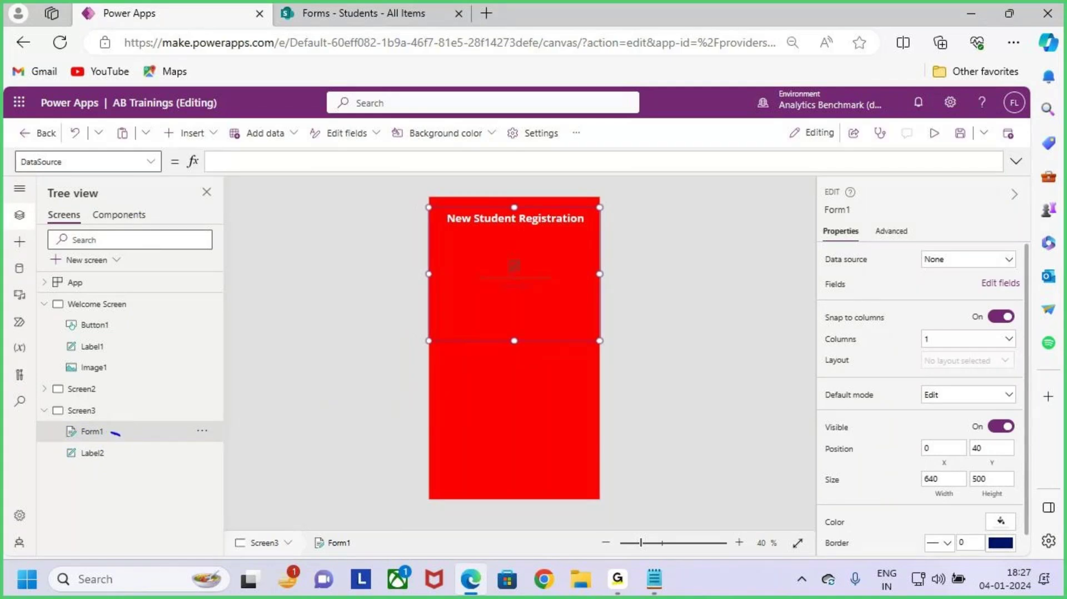
drag(120, 434, 147, 401)
key(Escape)
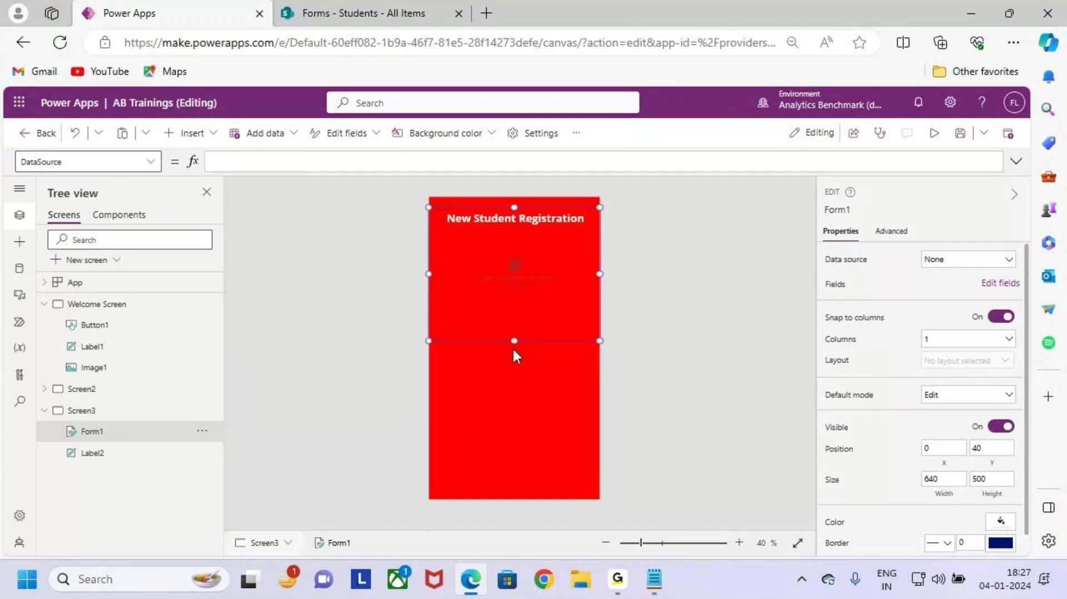
drag(547, 341, 514, 448)
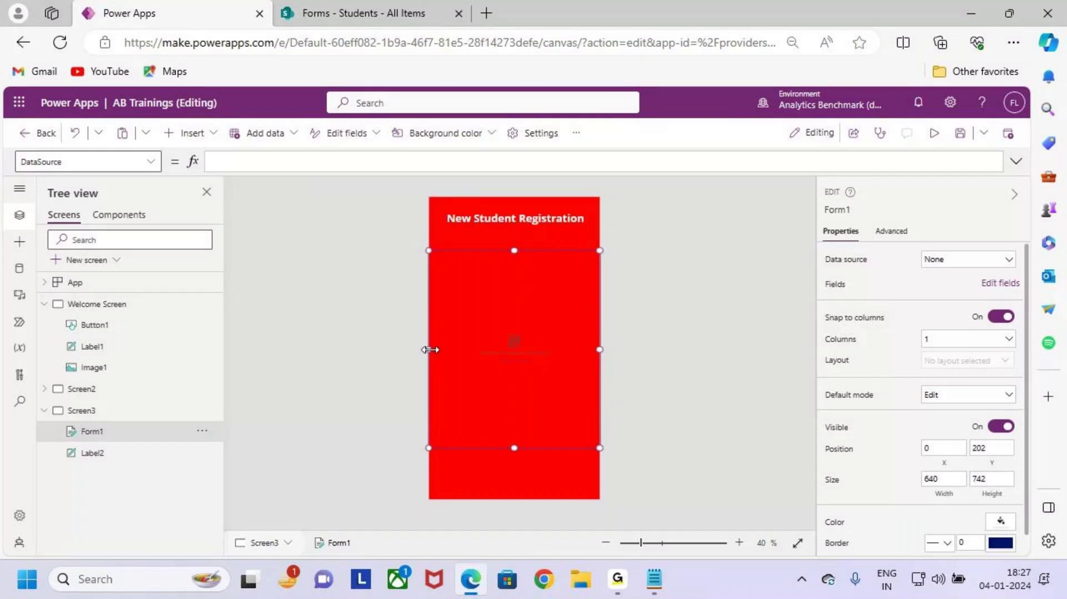
drag(431, 350, 434, 350)
drag(600, 350, 595, 350)
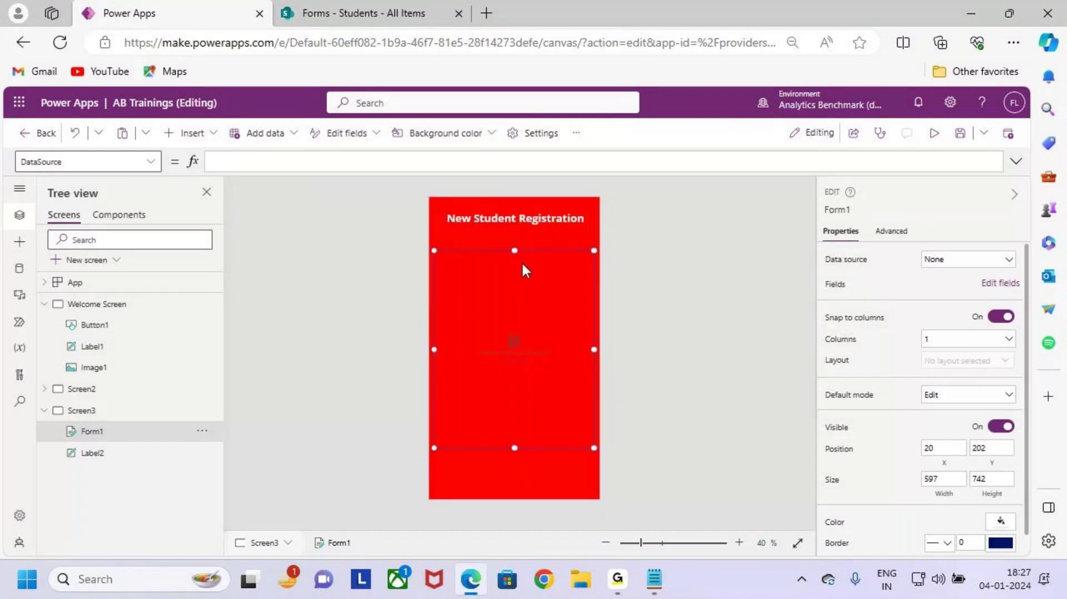
drag(515, 250, 515, 245)
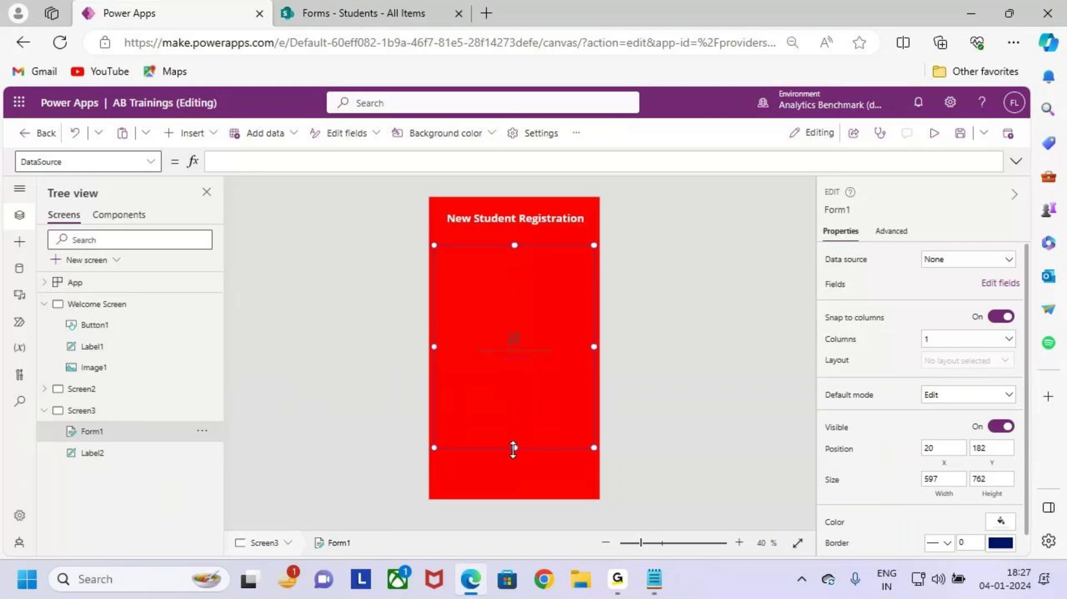
drag(514, 448, 515, 453)
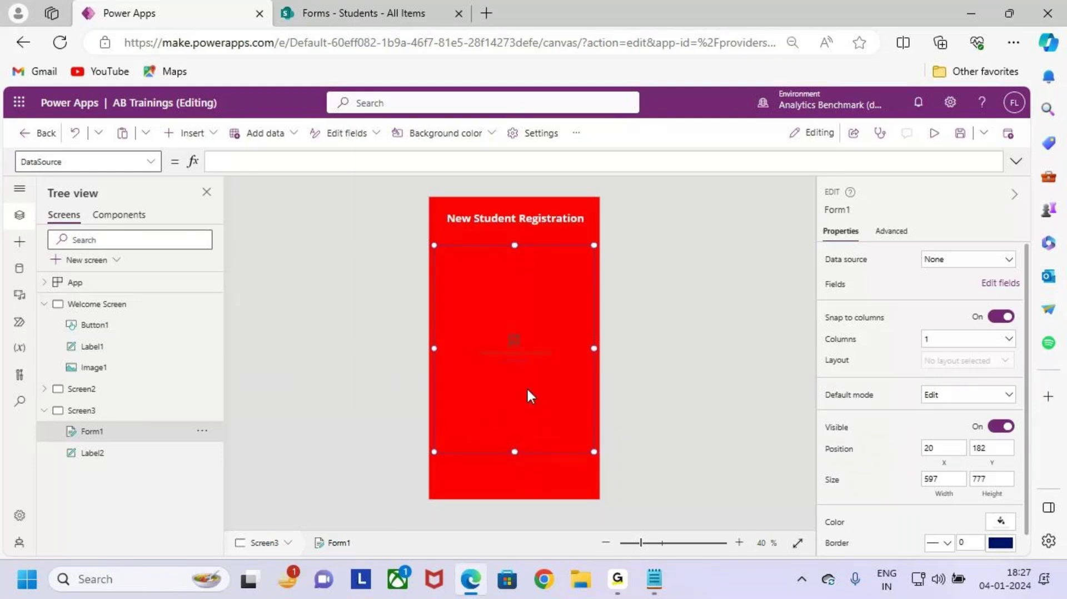
scroll(528, 389, up, 5)
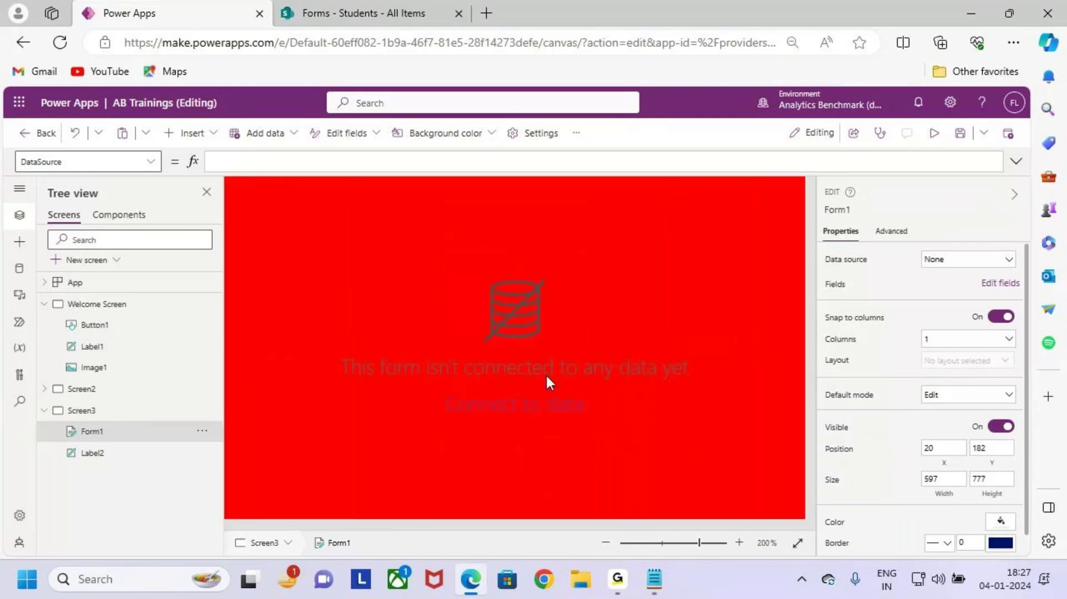
scroll(546, 374, up, 1)
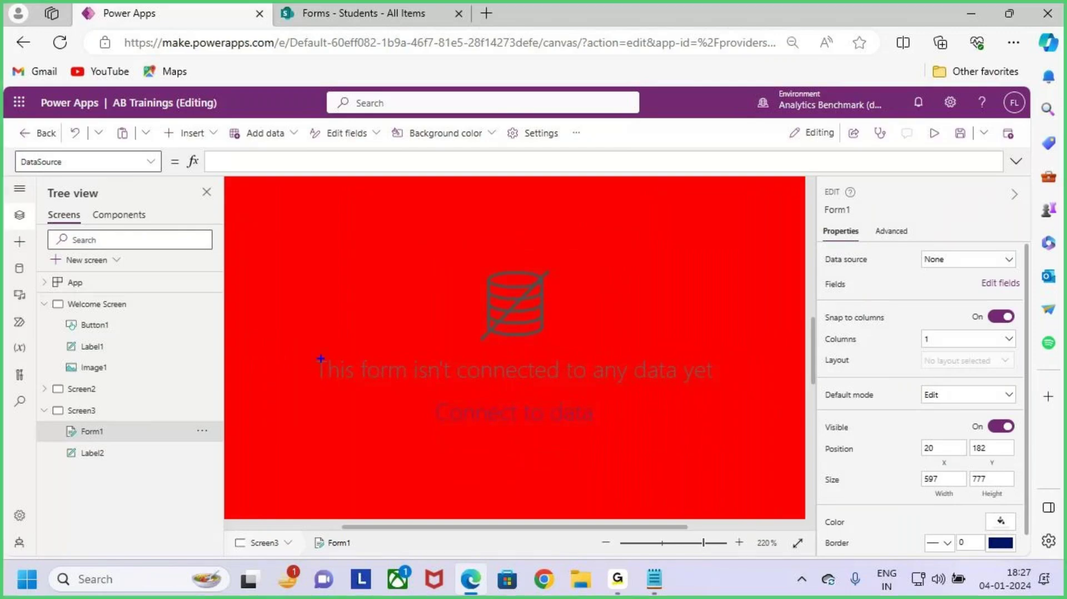
mouse_move(310, 351)
mouse_down()
mouse_move(410, 382)
mouse_move(731, 388)
mouse_up()
drag(591, 315, 599, 351)
drag(420, 398, 604, 431)
drag(638, 374, 592, 418)
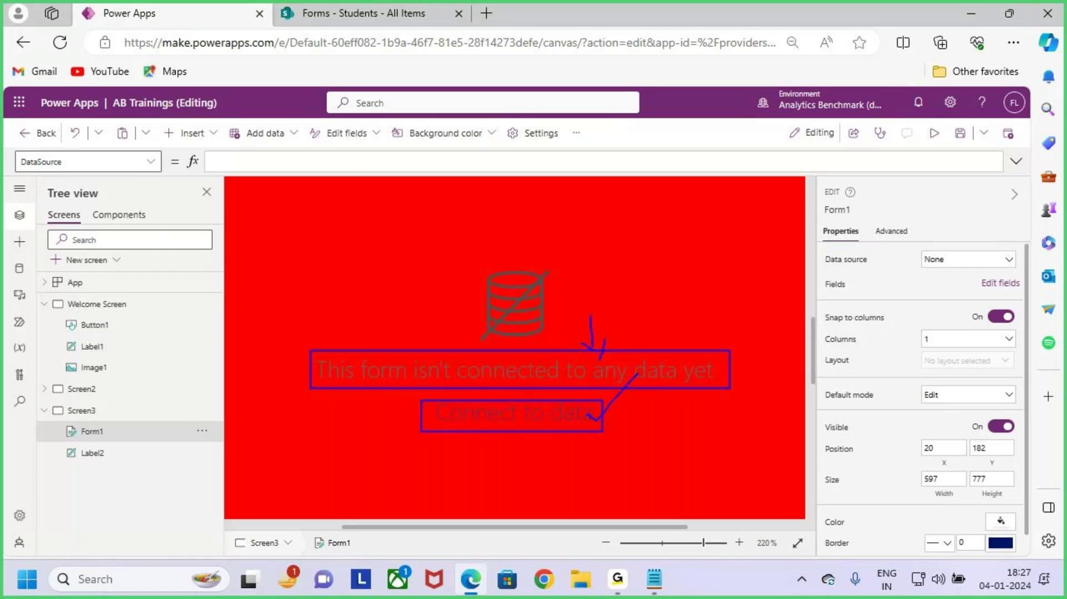
key(Escape)
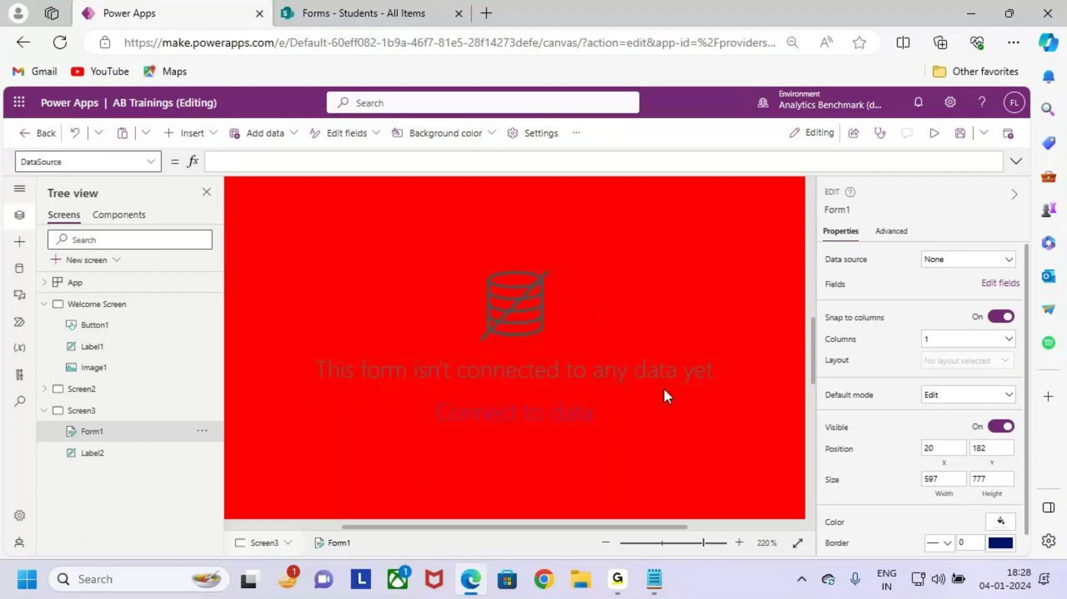
scroll(662, 385, down, 5)
scroll(662, 385, down, 5)
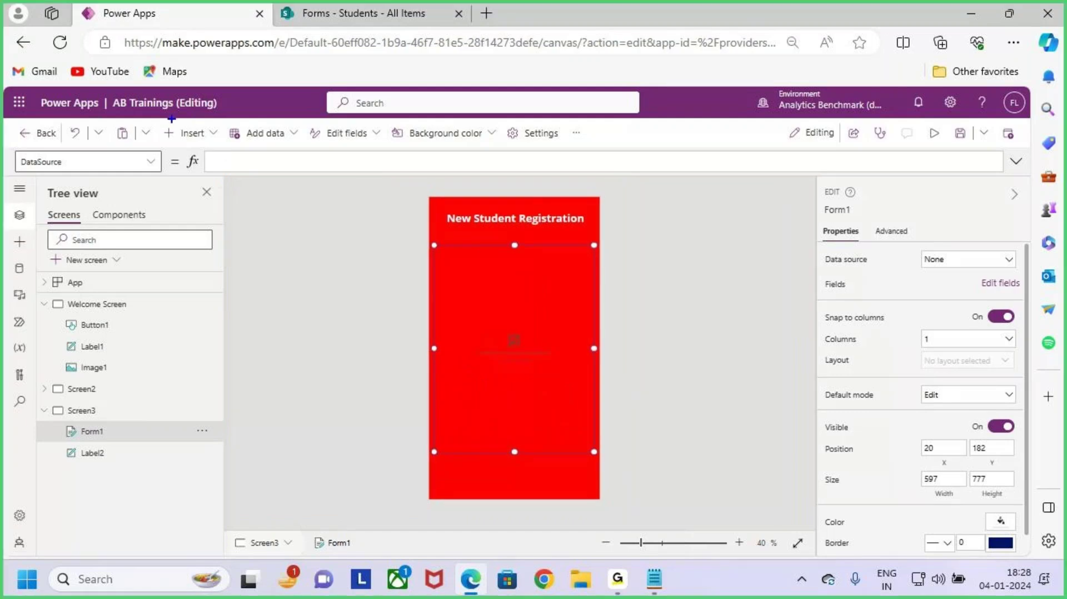
Step: Close the Insert list, reselect Form1, and switch to the 'Forms - Students - All Items' tab
click(211, 135)
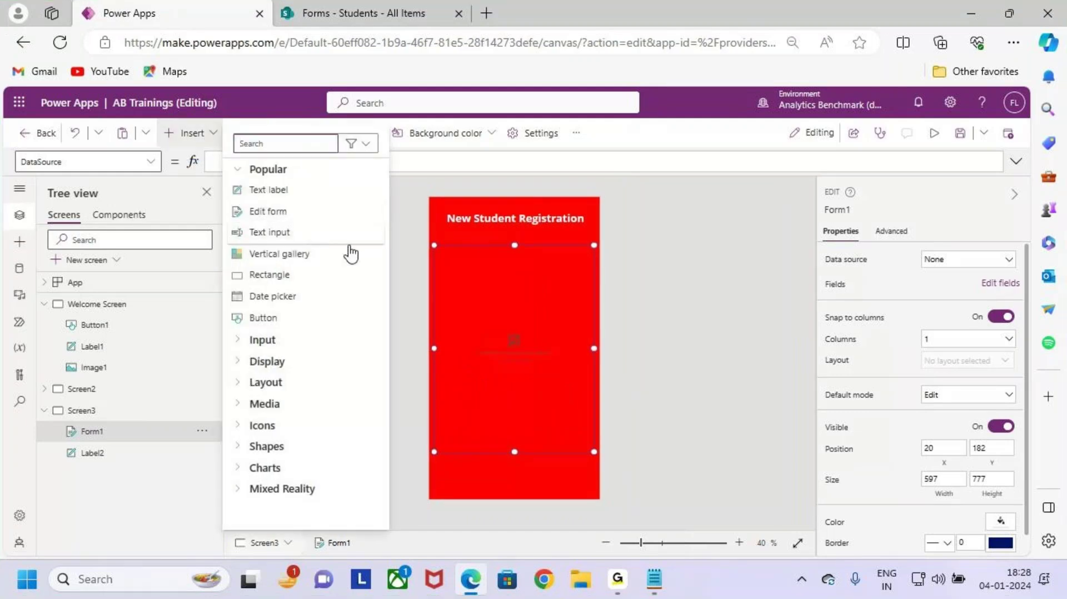
key(ctrl+2)
mouse_move(435, 234)
mouse_down()
mouse_move(462, 314)
mouse_move(610, 460)
mouse_up()
drag(562, 375, 629, 316)
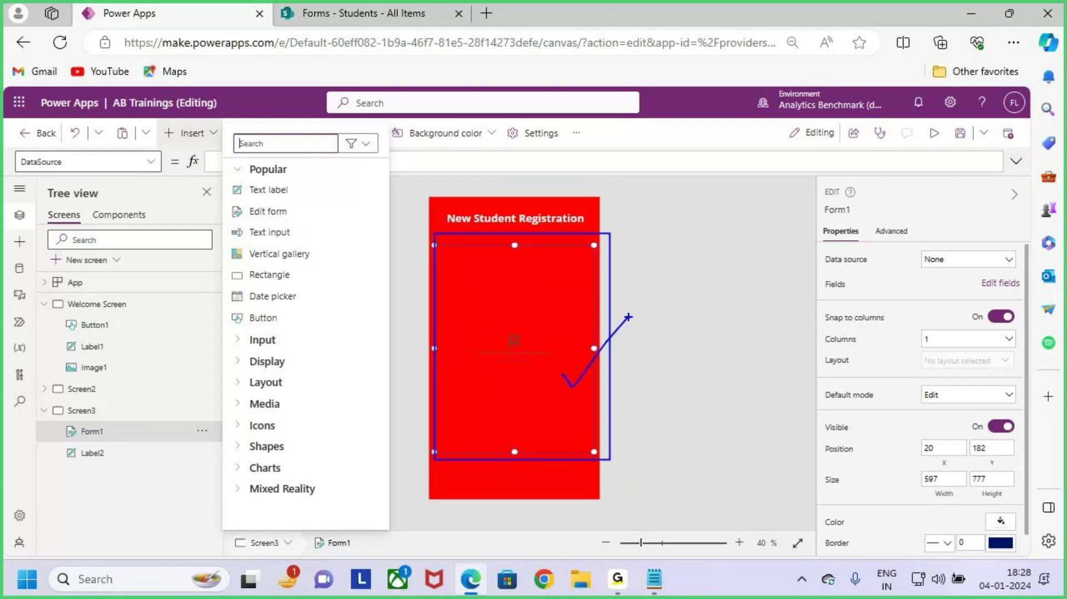
key(Escape)
click(627, 336)
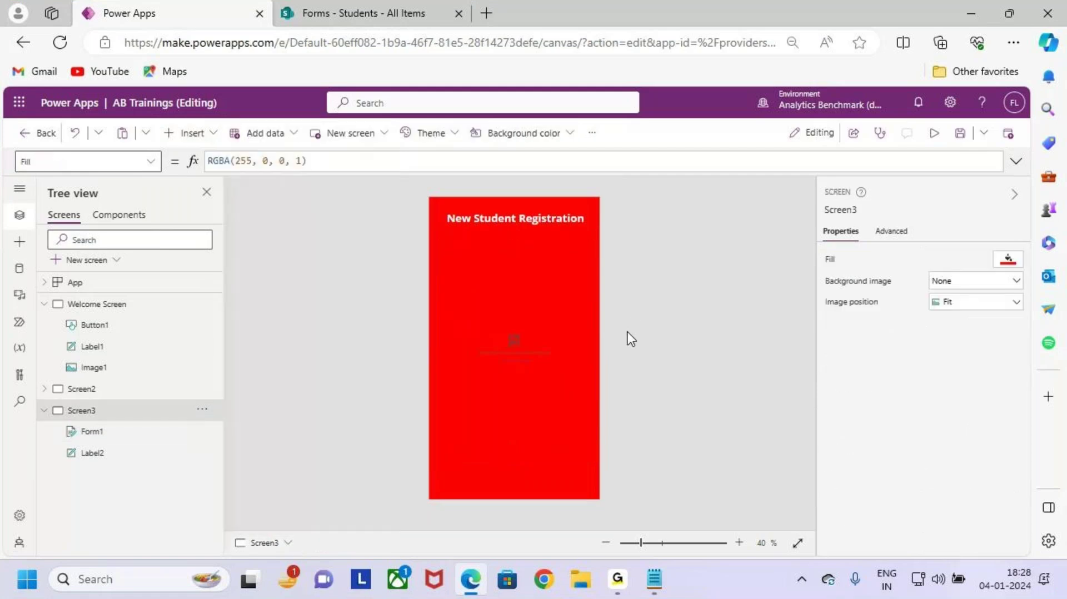
click(564, 388)
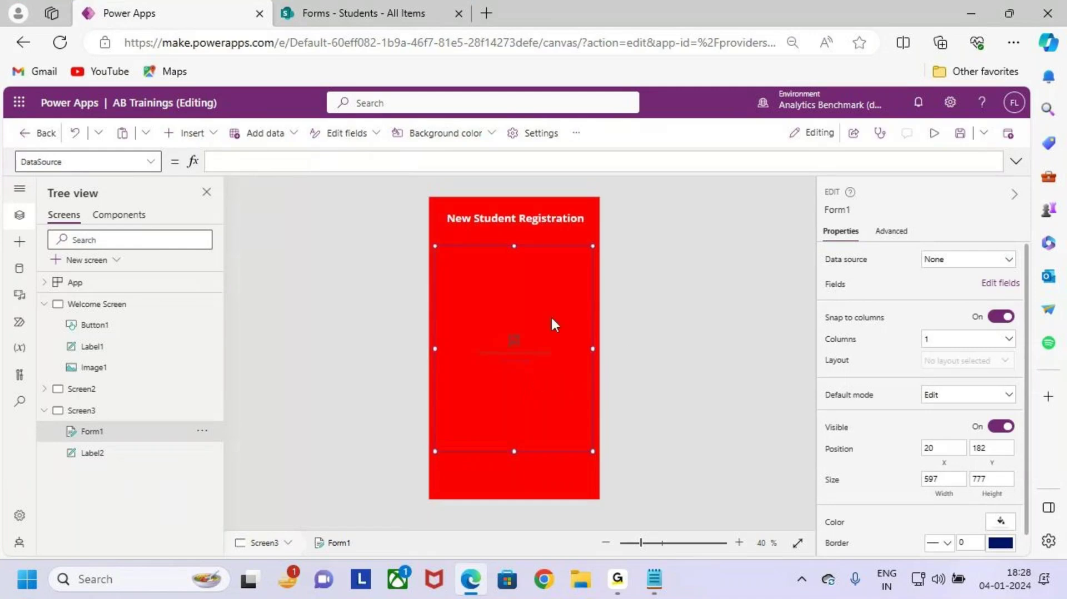
click(339, 4)
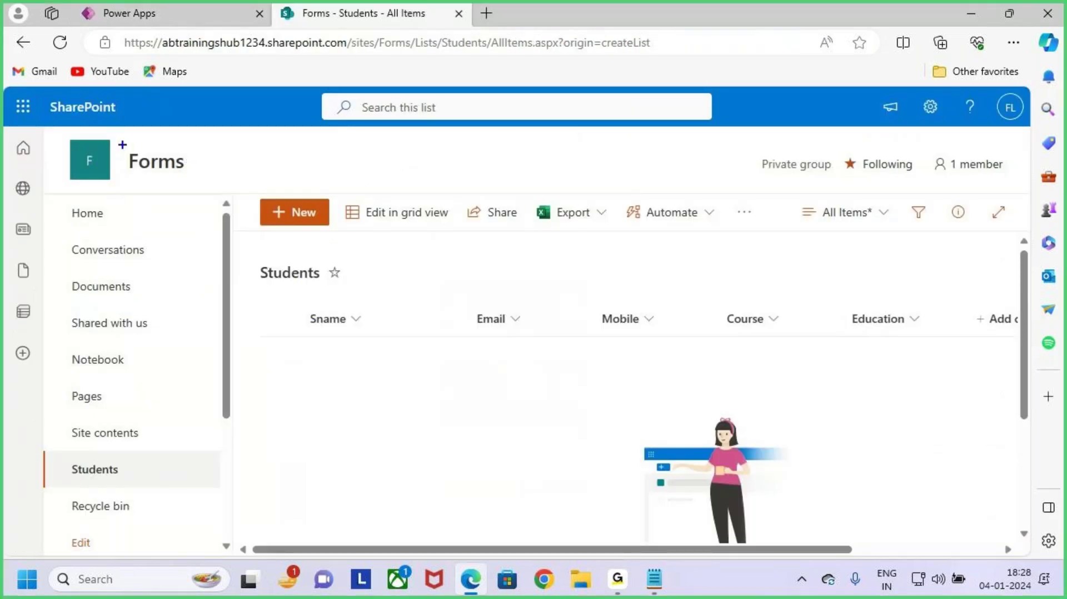
Step: Return to the Power Apps editor and select Screen3 rather than Form1
drag(122, 144, 224, 185)
mouse_move(251, 262)
mouse_down()
mouse_move(349, 293)
mouse_move(401, 232)
mouse_up()
drag(343, 277, 396, 230)
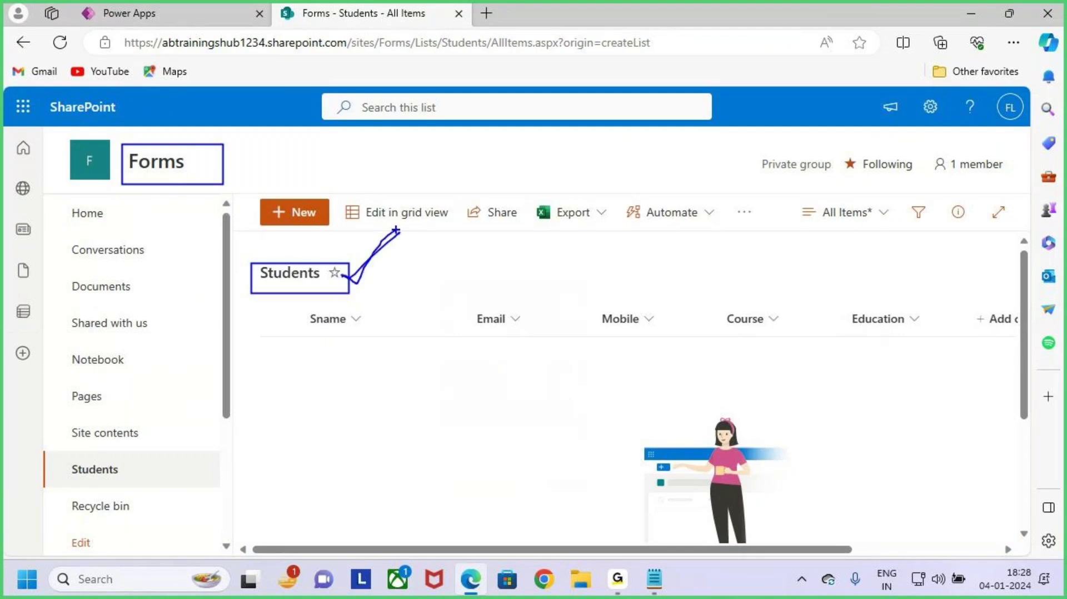
key(Escape)
click(189, 5)
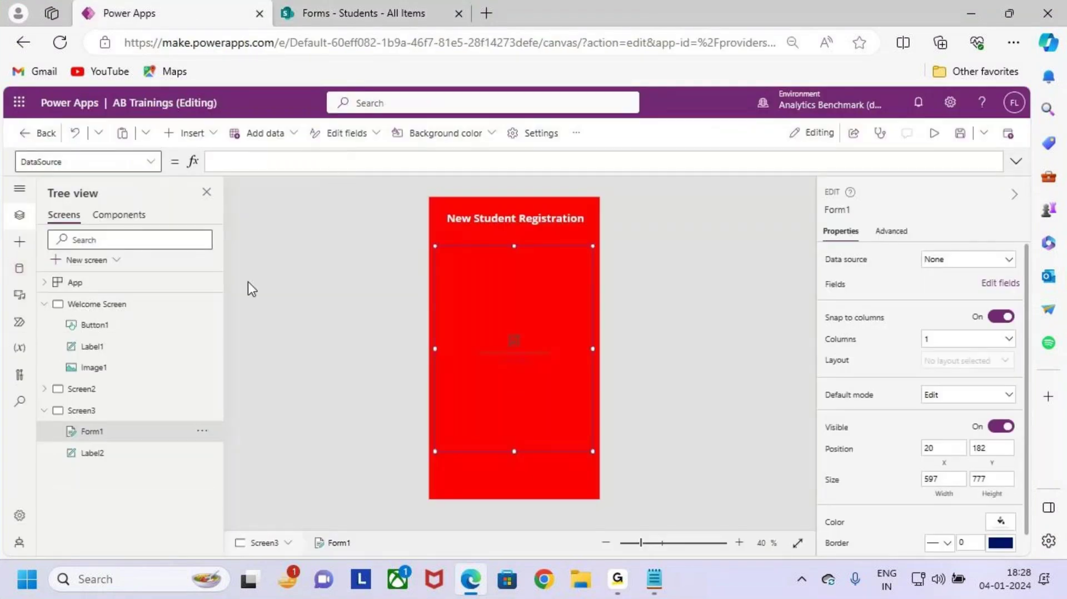
click(239, 311)
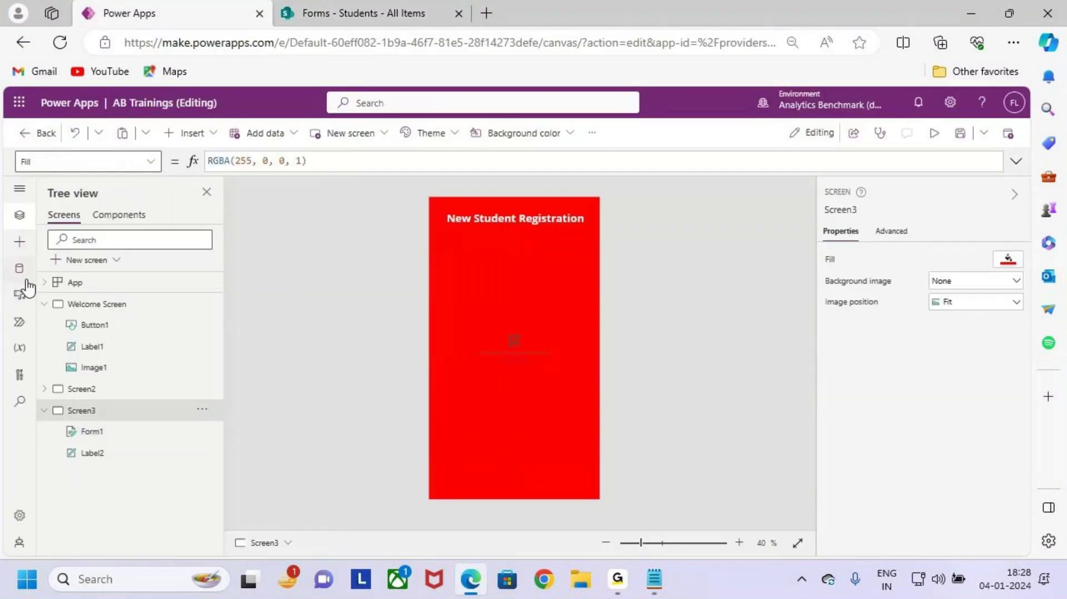
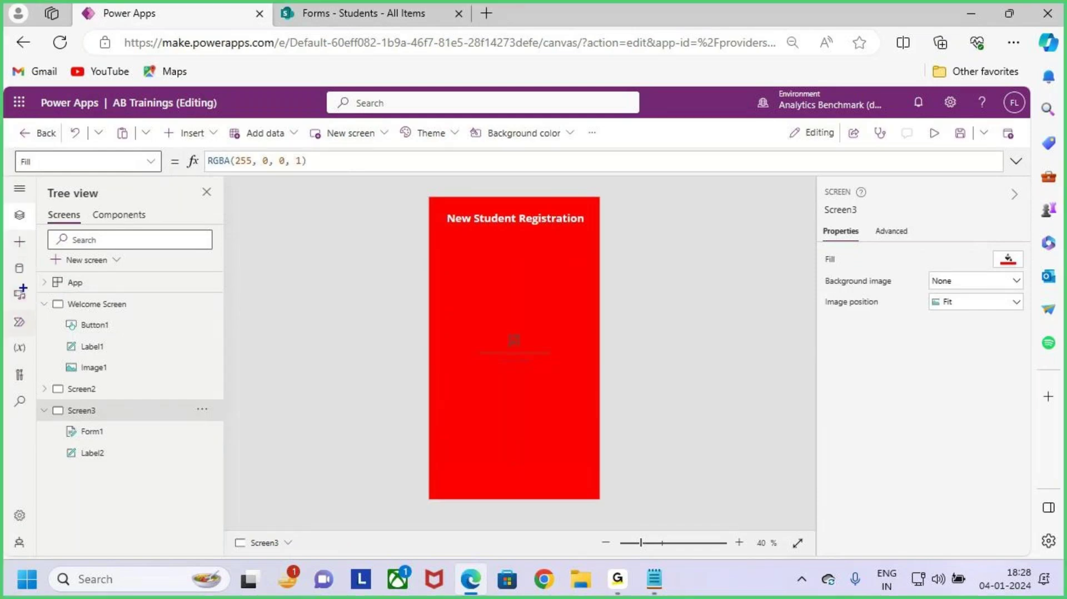
Step: Open the app's Data pane and start adding a data source
mouse_move(10, 254)
mouse_down()
mouse_move(33, 284)
mouse_move(48, 242)
mouse_up()
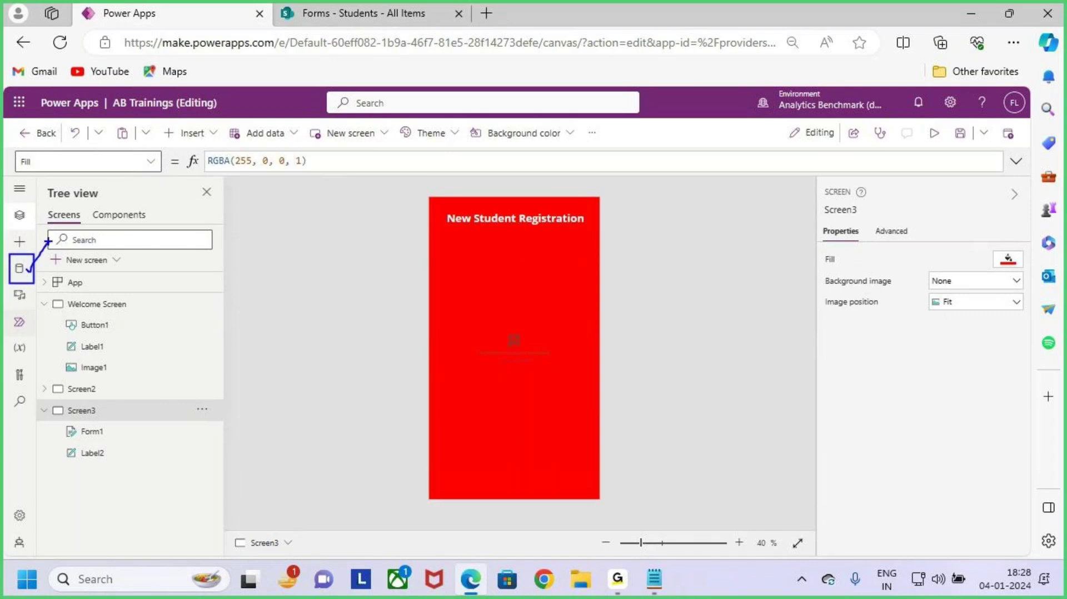
key(Escape)
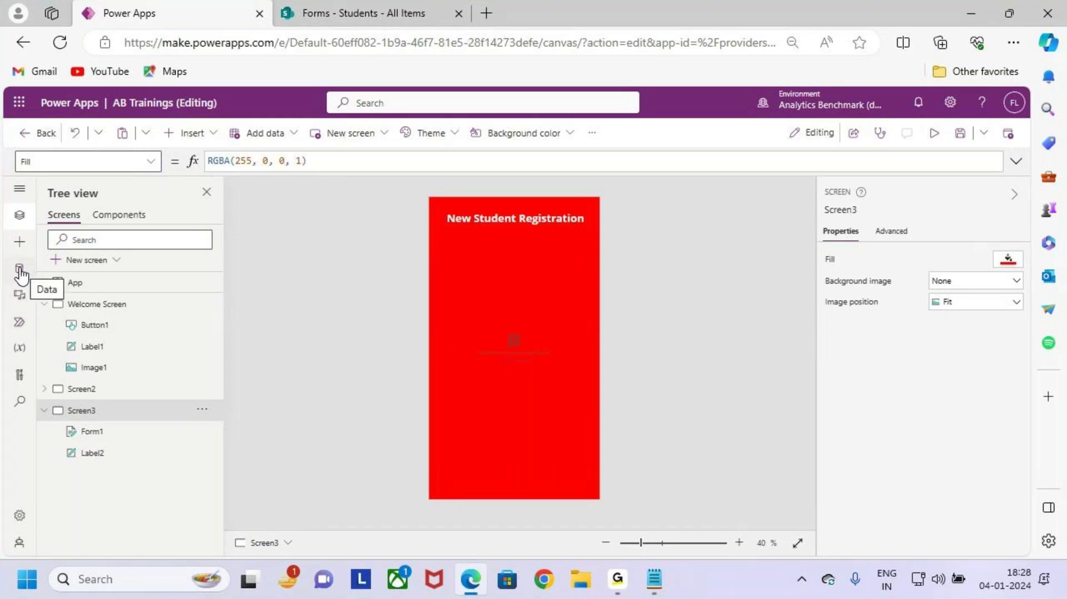
click(20, 273)
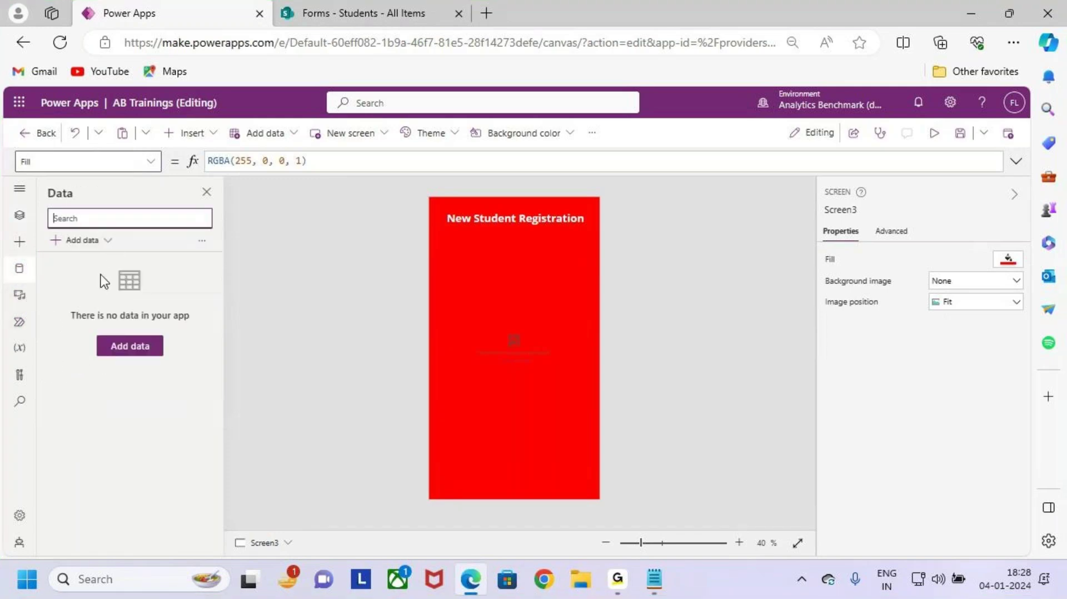
key(ctrl+2)
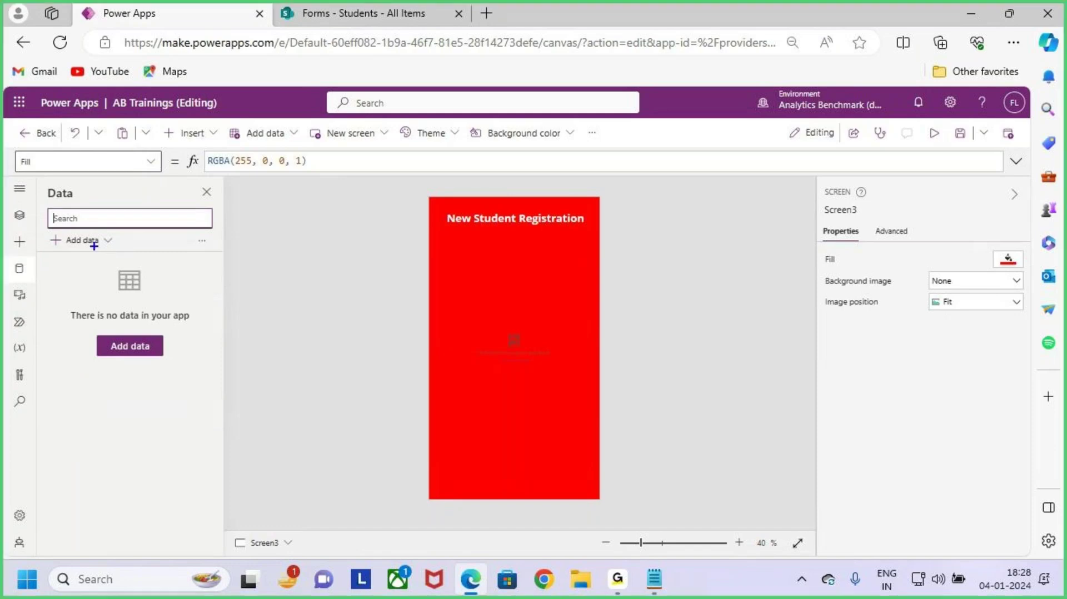
mouse_move(47, 228)
mouse_down()
mouse_move(111, 249)
mouse_move(135, 206)
mouse_up()
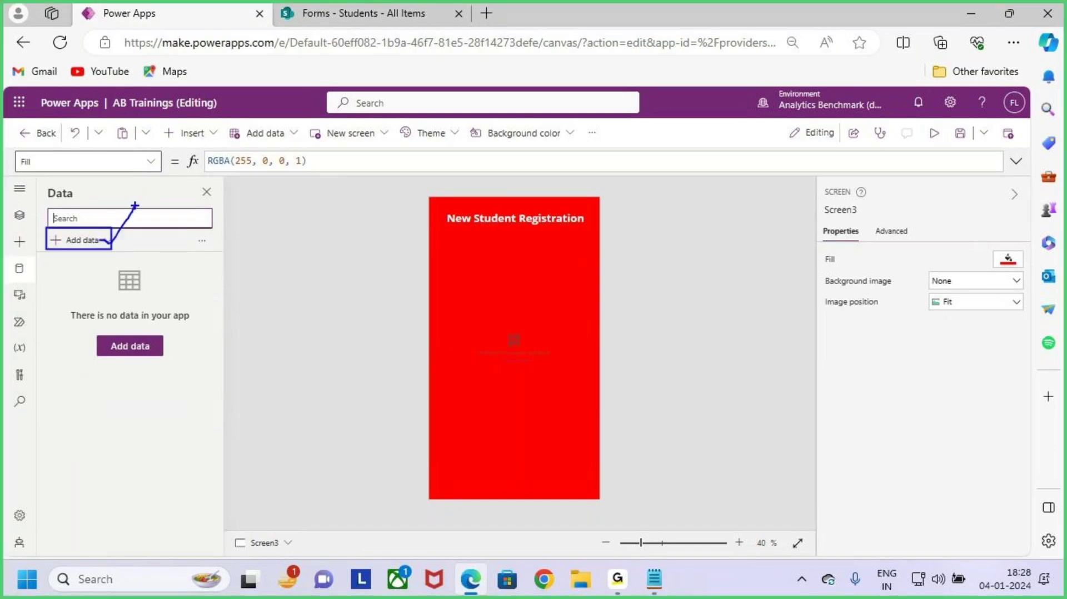
key(Escape)
click(105, 241)
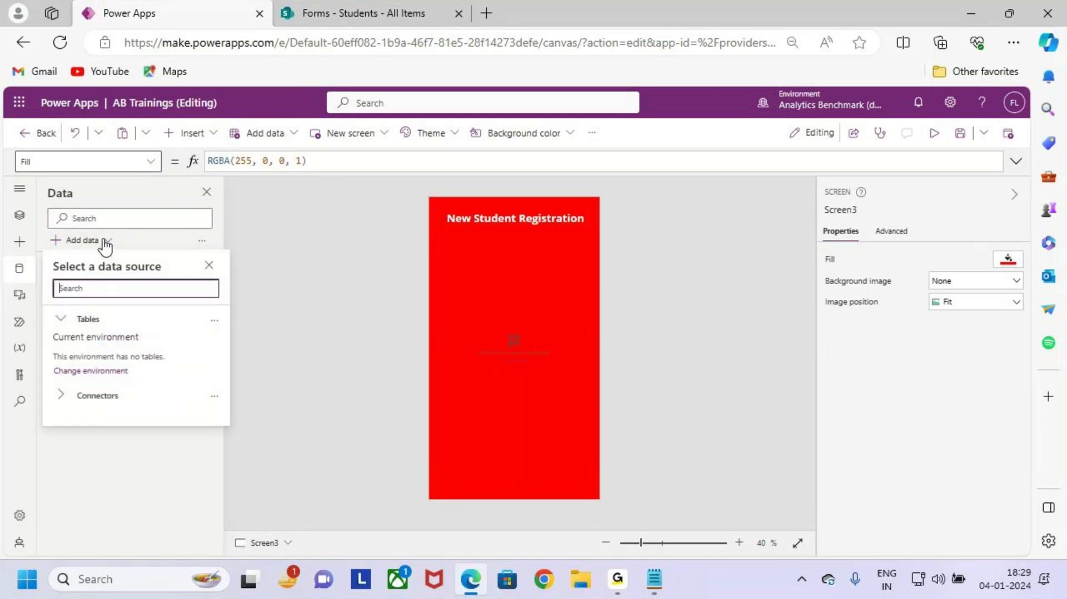
Step: Expand Connectors, show all connectors, and browse the list starting at Import from Excel
key(ctrl+2)
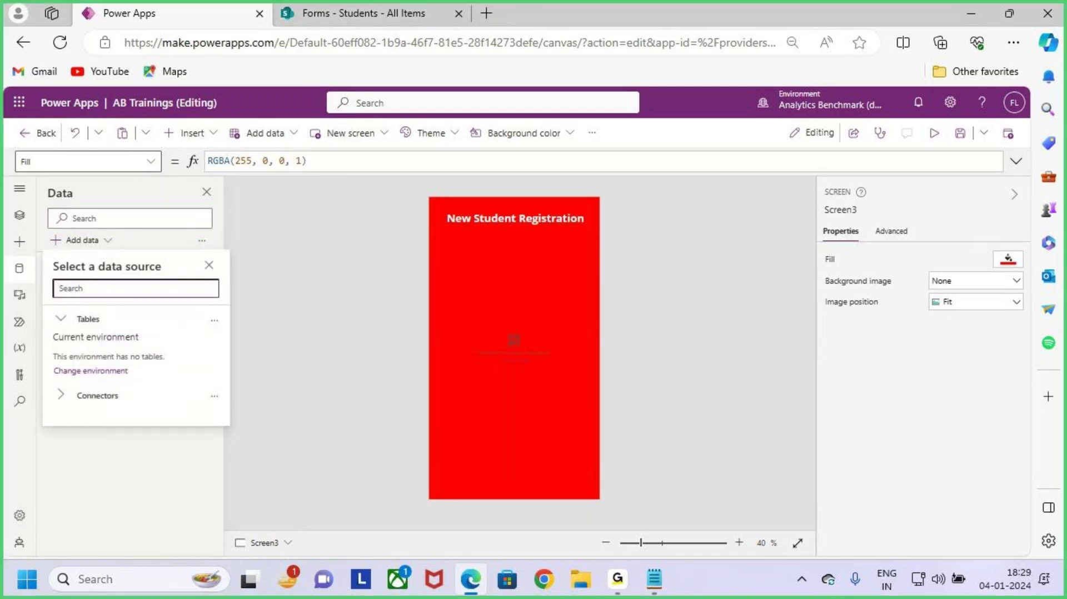
mouse_move(51, 275)
mouse_down()
mouse_move(215, 293)
mouse_move(263, 235)
mouse_up()
key(Escape)
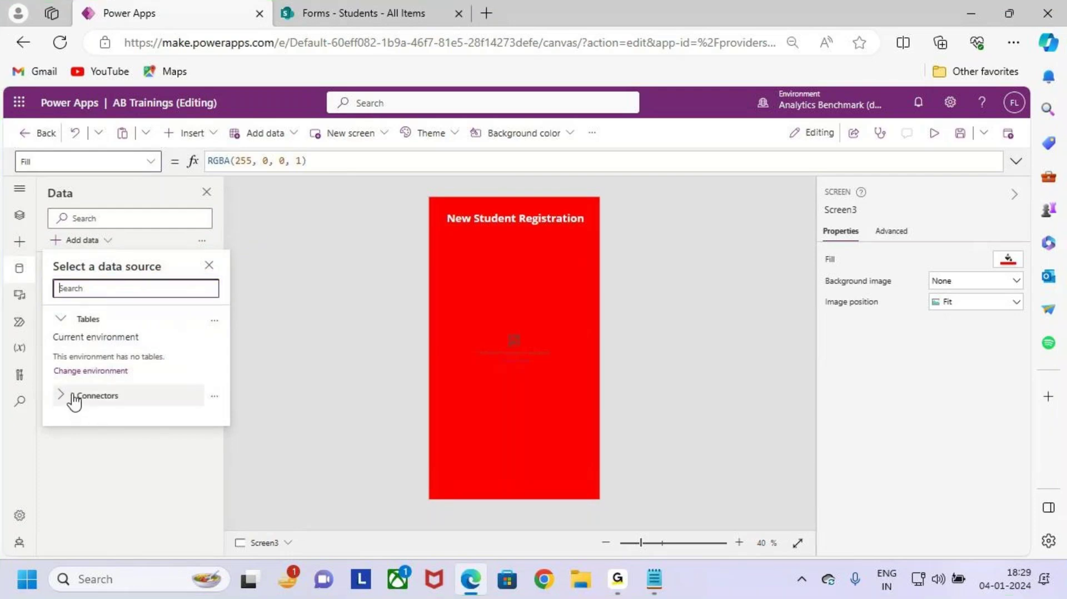
click(74, 398)
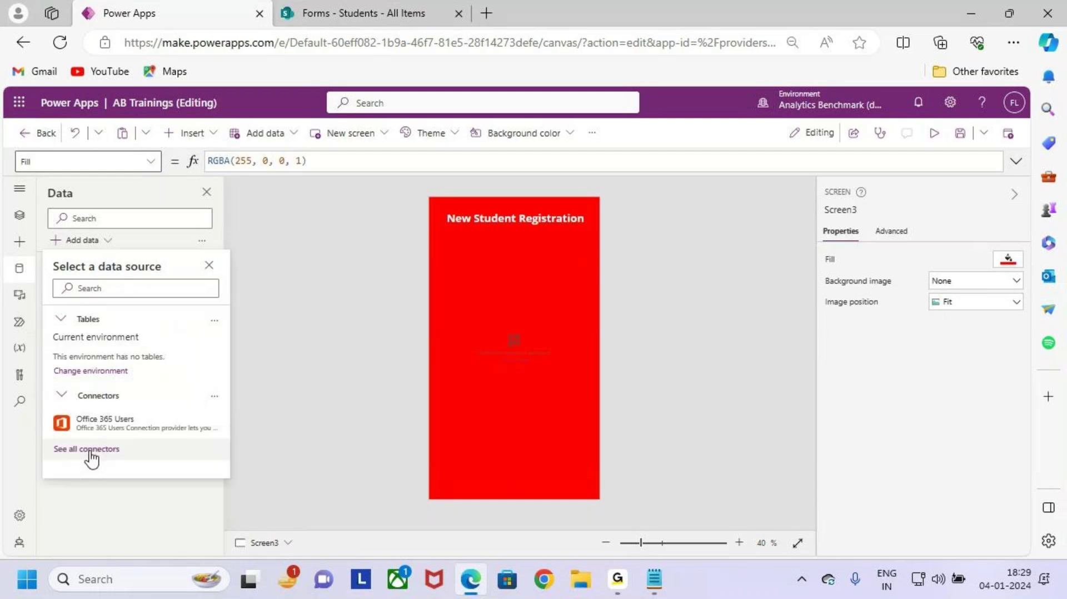
key(ctrl+2)
drag(40, 438, 133, 464)
key(Escape)
click(117, 450)
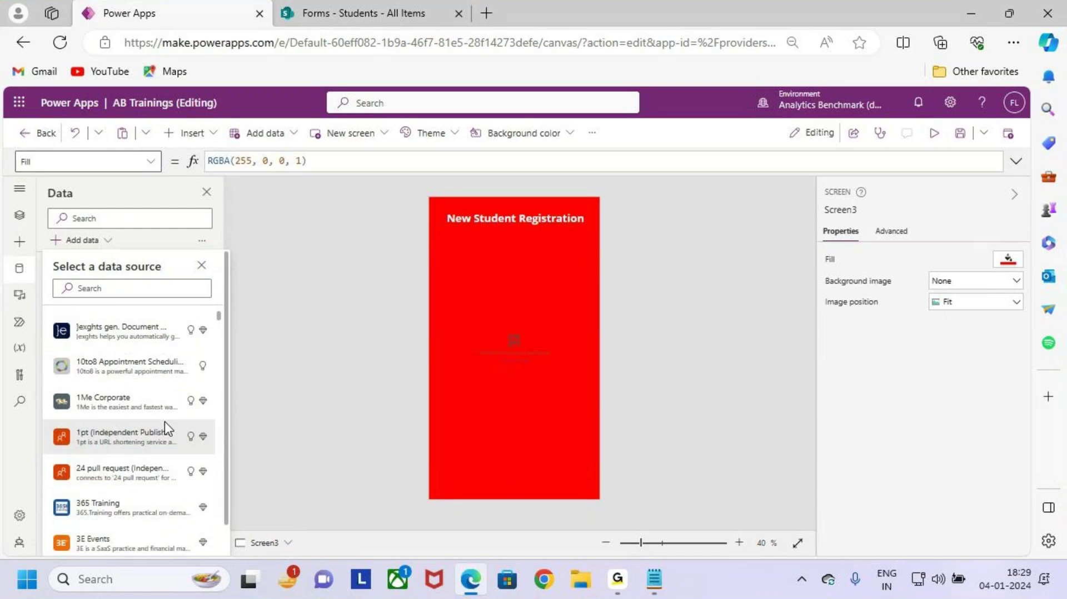
scroll(164, 421, down, 15)
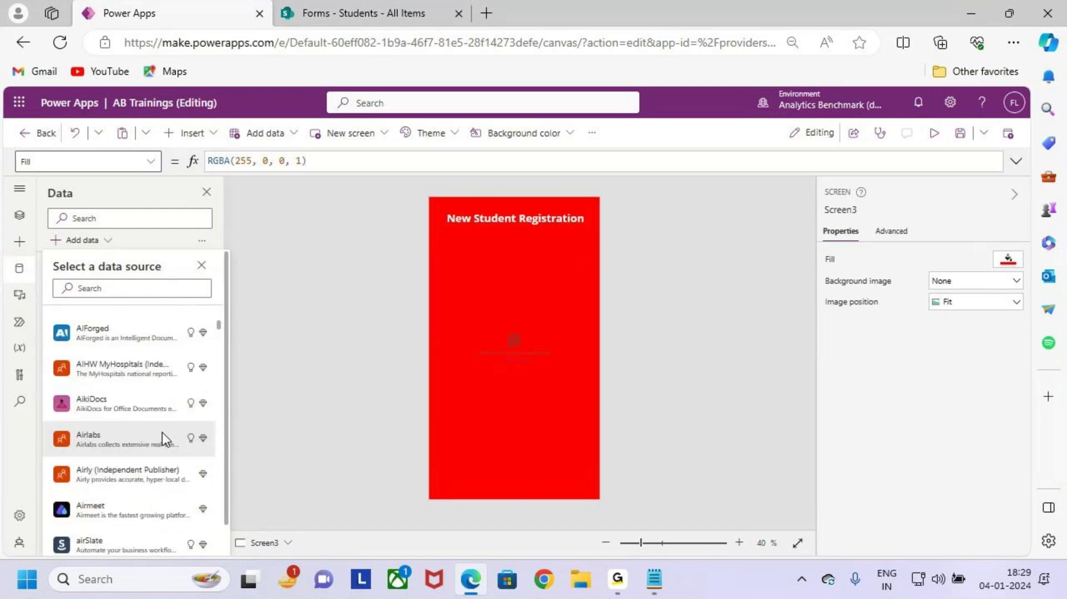
scroll(162, 433, up, 4)
mouse_move(164, 432)
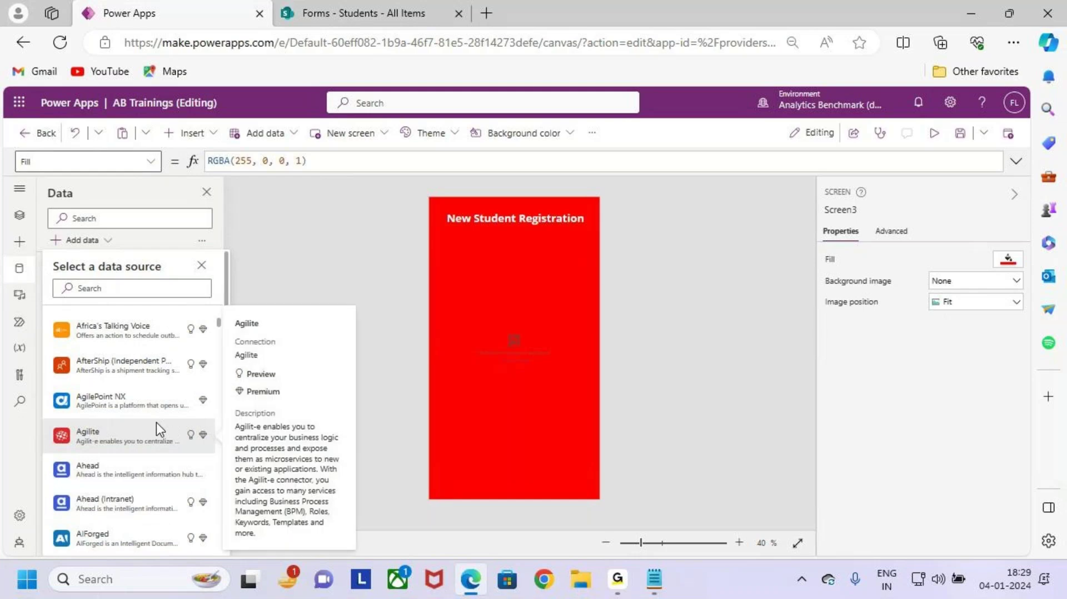
scroll(150, 431, up, 12)
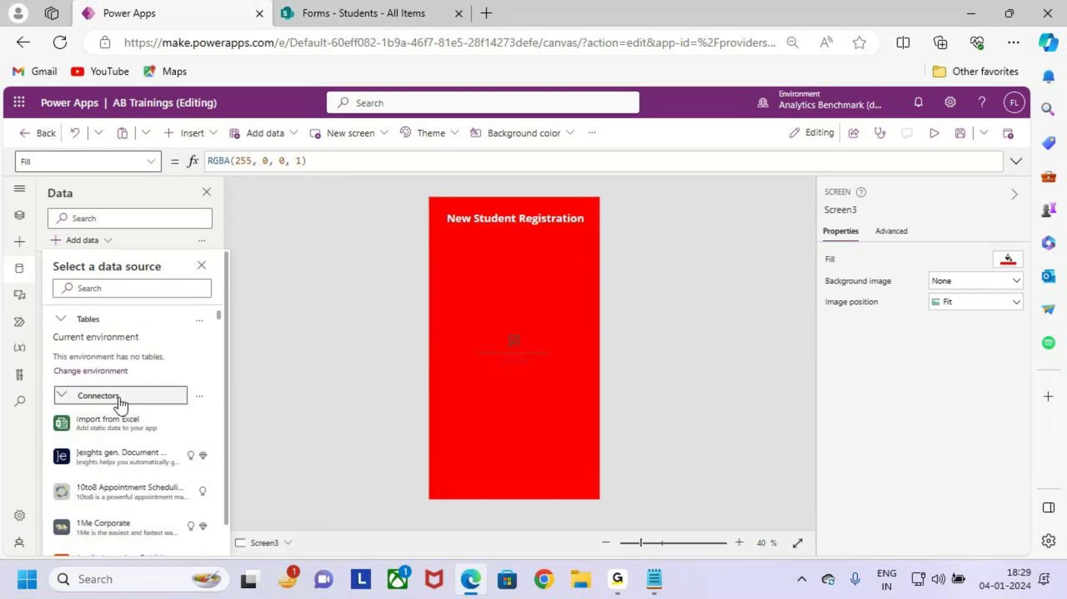
Step: Search the data sources for 'SharePoint'
click(173, 287)
text(SharePoint)
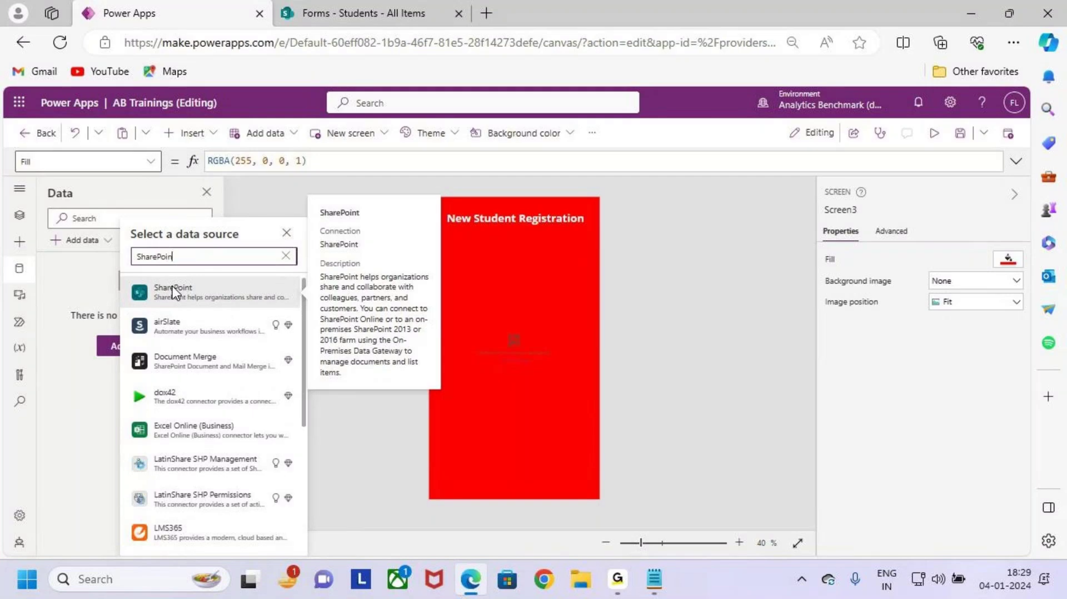
double_click(184, 258)
click(239, 257)
key(ctrl+2)
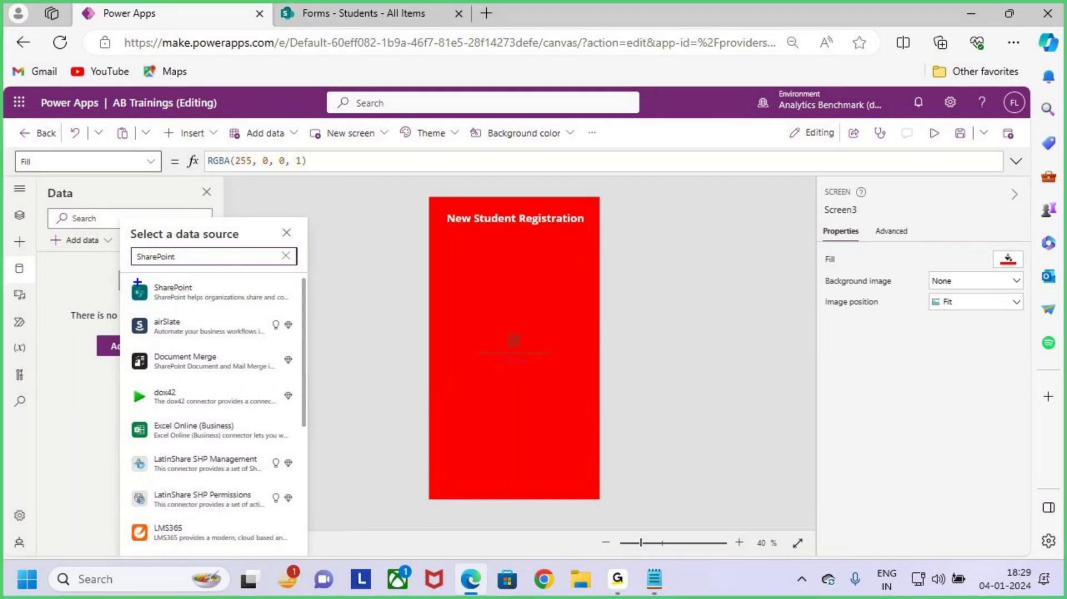
mouse_move(125, 275)
mouse_down()
mouse_move(209, 303)
mouse_move(298, 310)
mouse_move(322, 245)
mouse_up()
key(Escape)
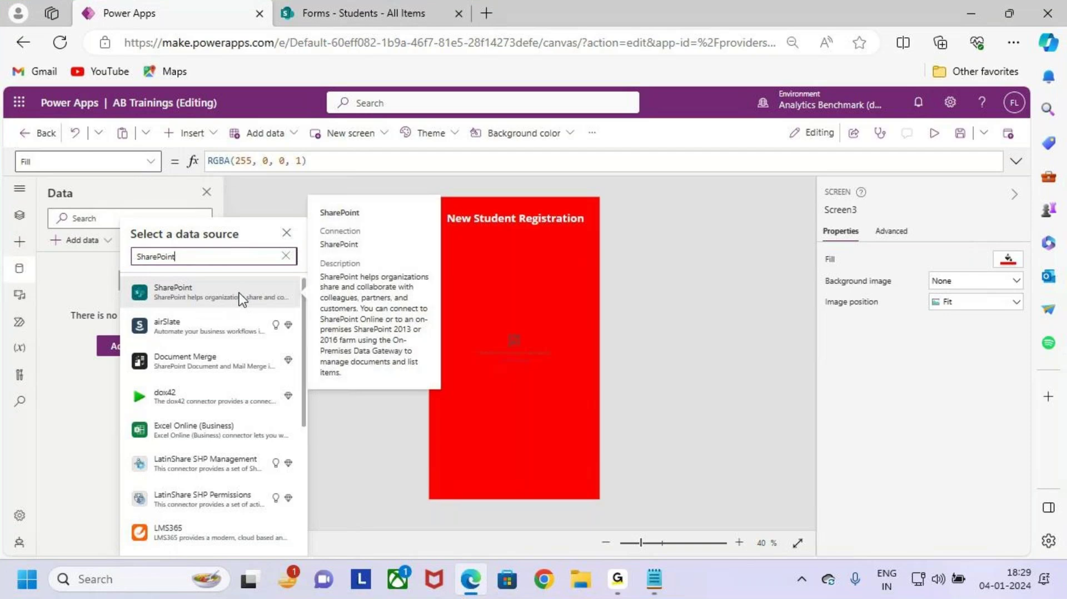
Step: View the SharePoint connector's connection options, then cancel back to the empty Data pane
click(241, 299)
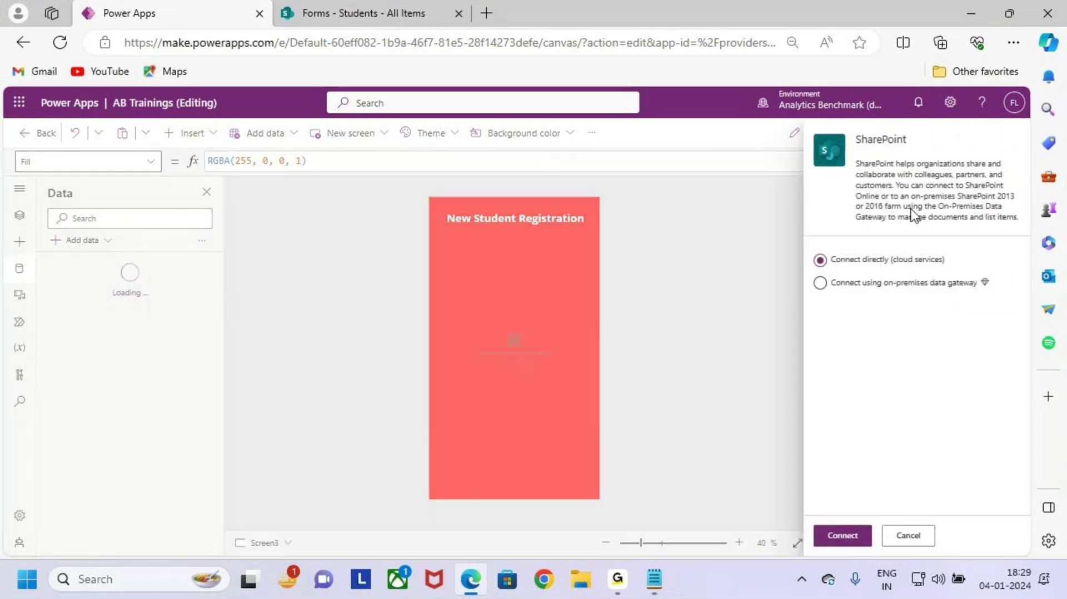
key(ctrl+2)
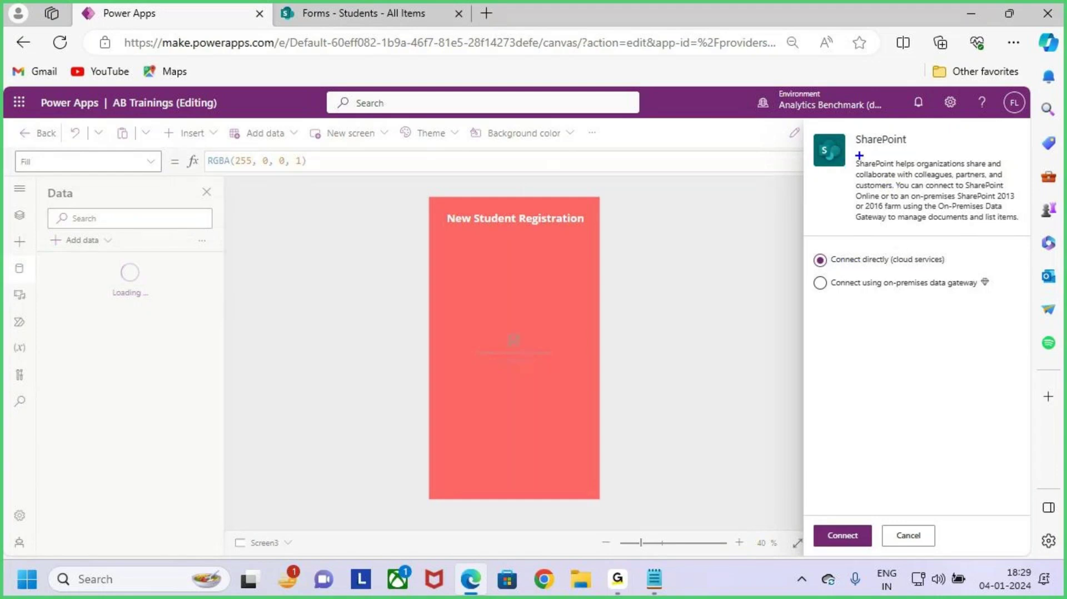
drag(838, 268, 940, 269)
drag(876, 298, 952, 298)
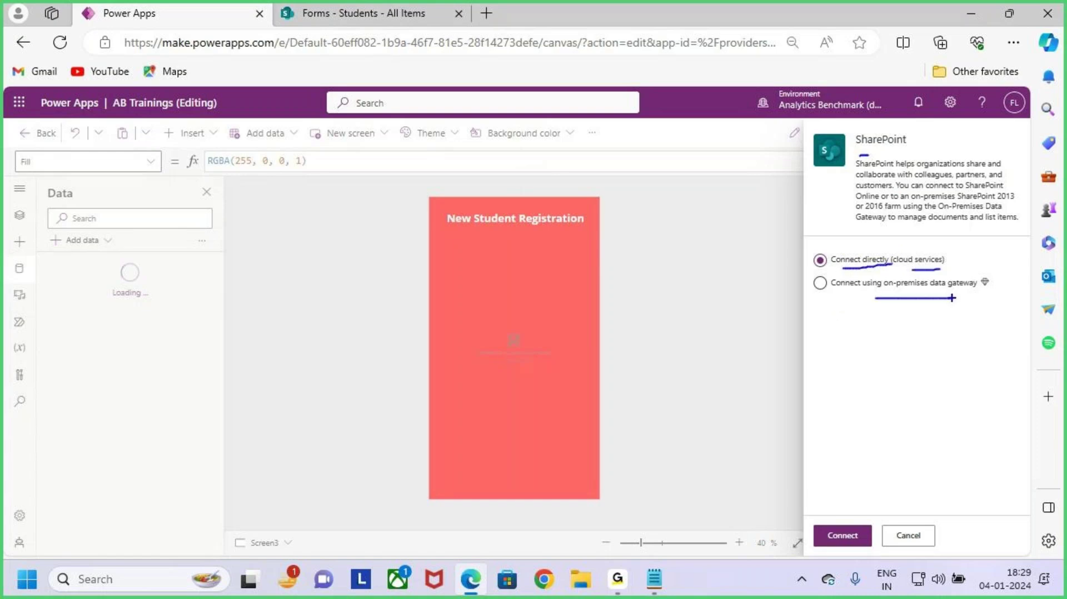
key(Escape)
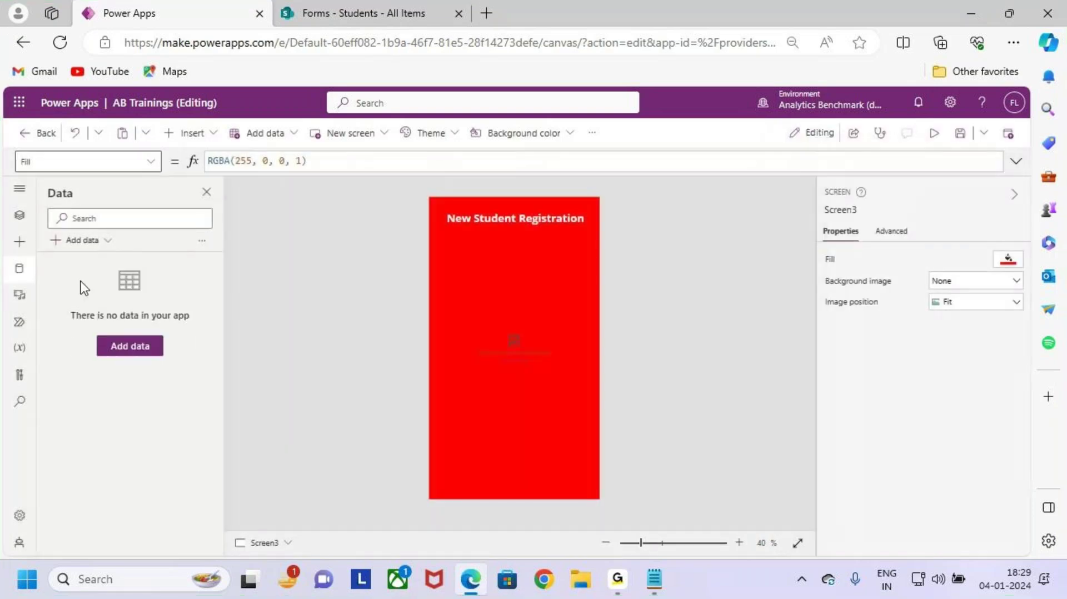
Step: Reopen the Data pane, search Add data for 'sharePoint' and pick the SharePoint connector
click(17, 271)
click(20, 269)
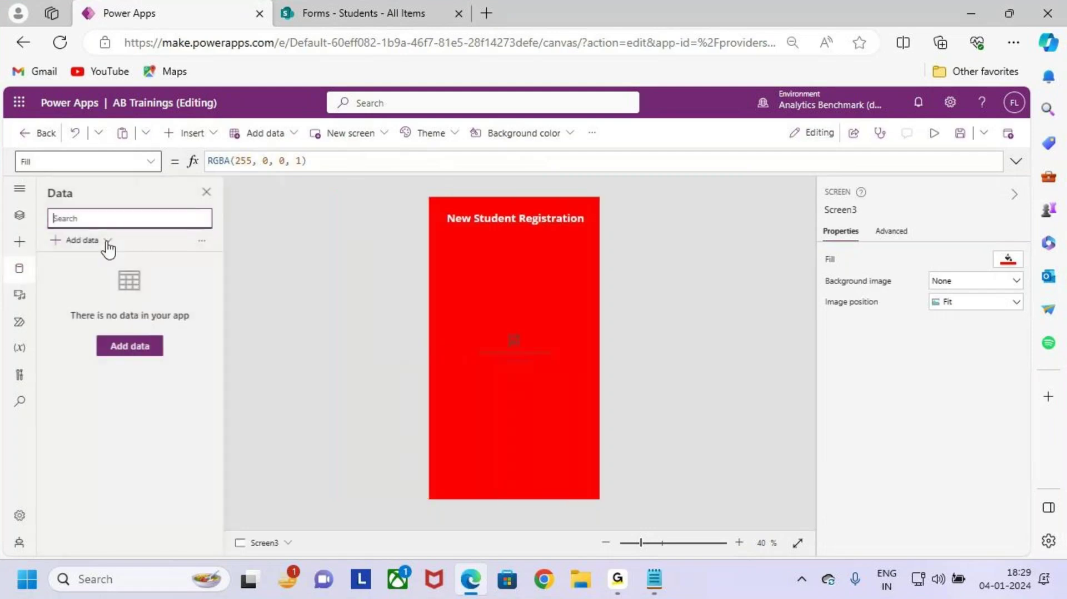
click(86, 245)
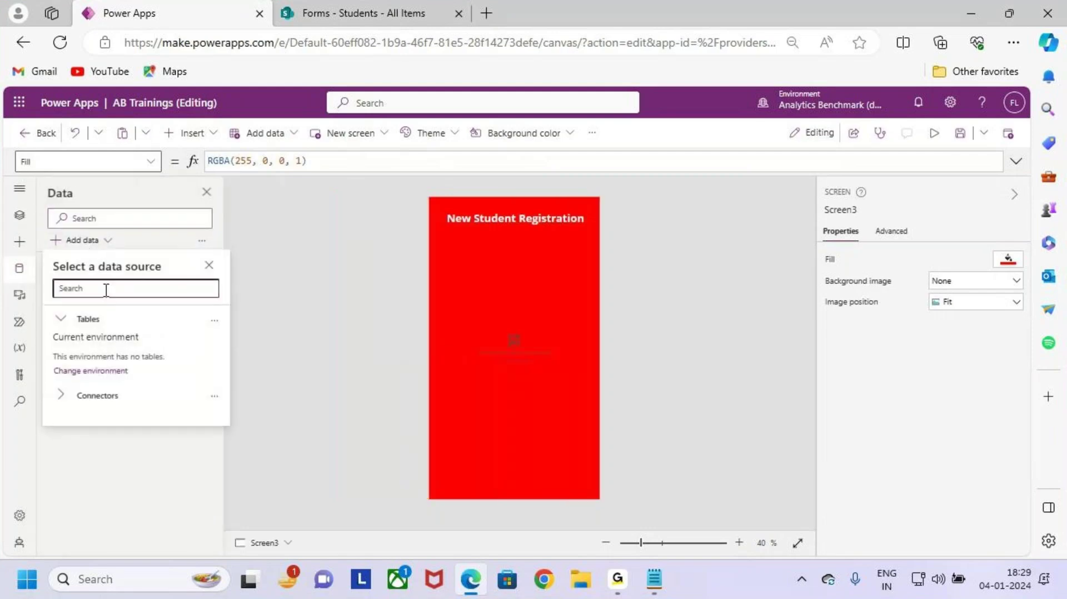
text(sharePoin)
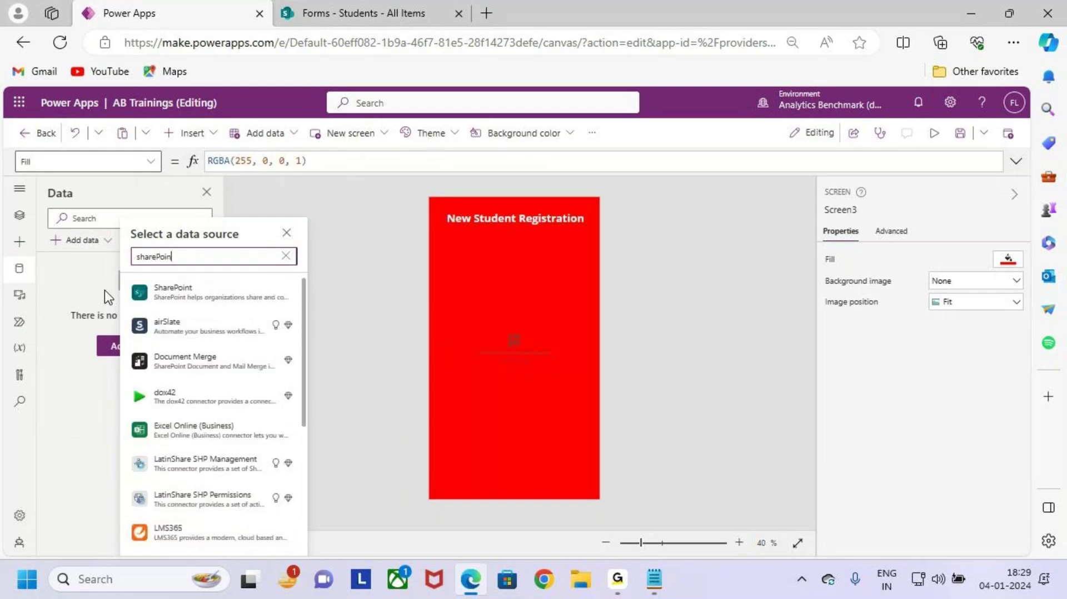
text(t)
click(186, 287)
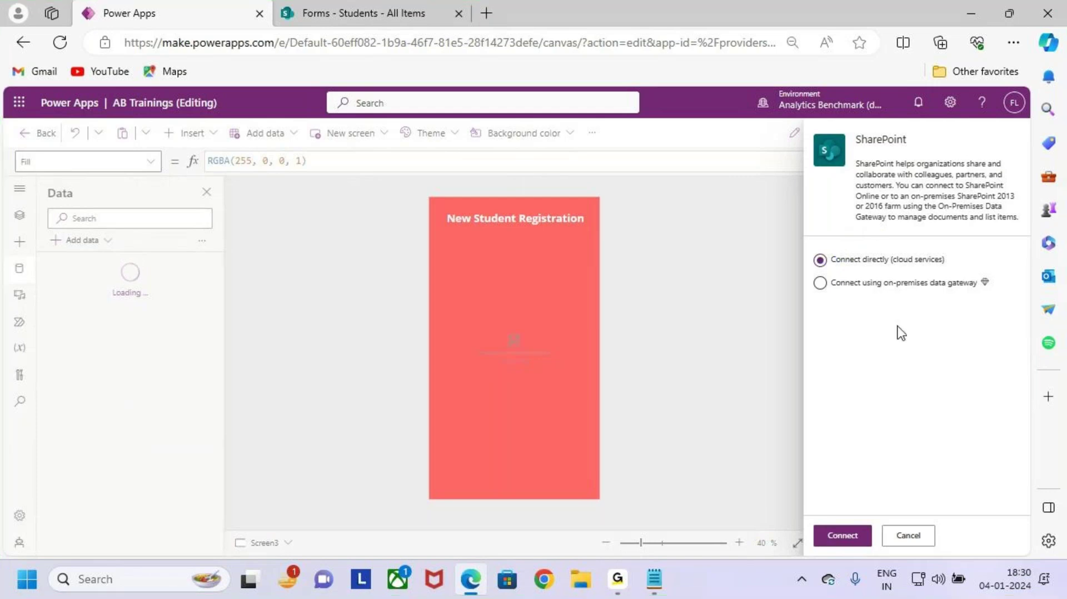
Step: Connect directly to SharePoint, listing recent sites Communication site, Batch 6PM and DemoSite
click(842, 536)
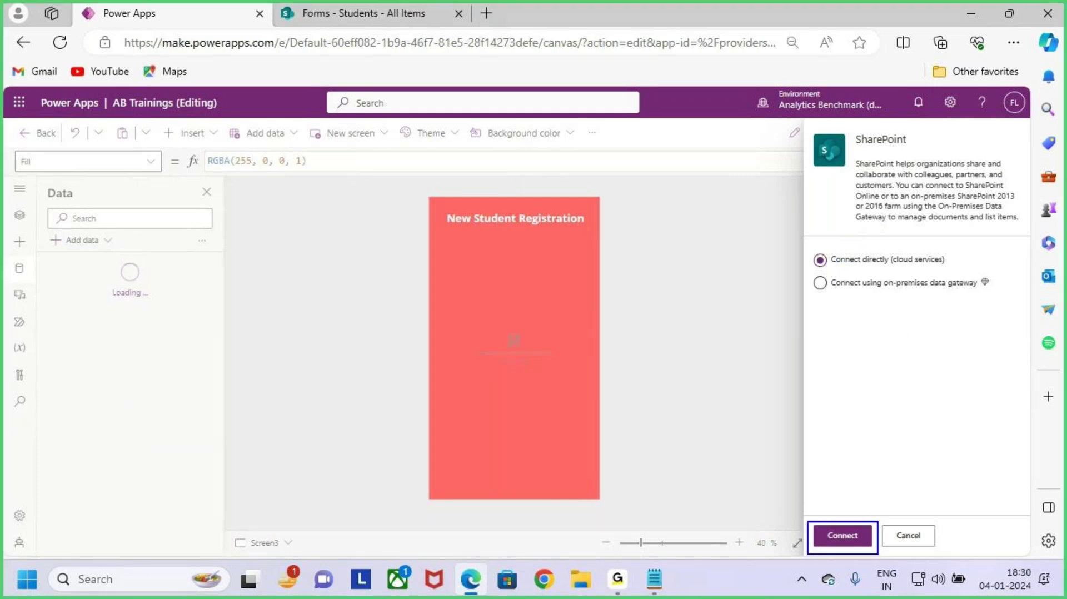
click(851, 536)
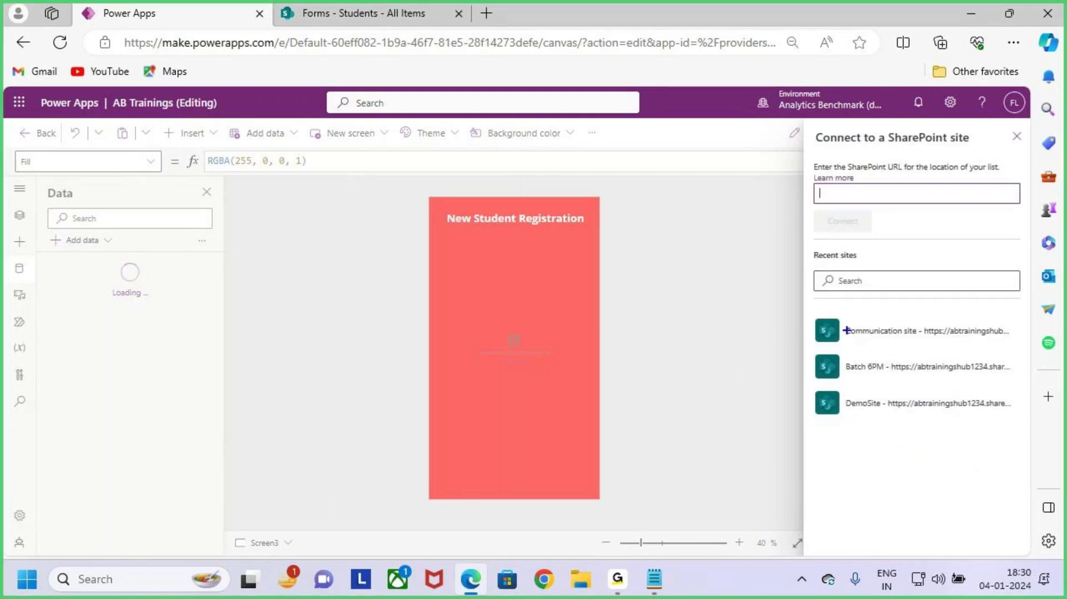
drag(821, 261, 871, 262)
drag(837, 318, 923, 342)
drag(833, 354, 904, 389)
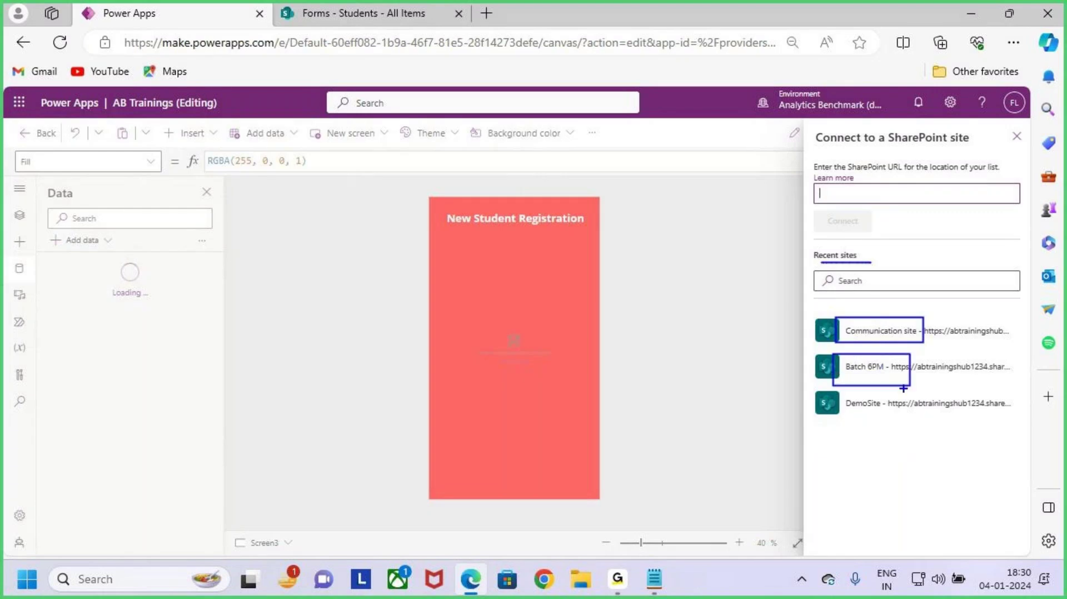
drag(831, 390, 905, 422)
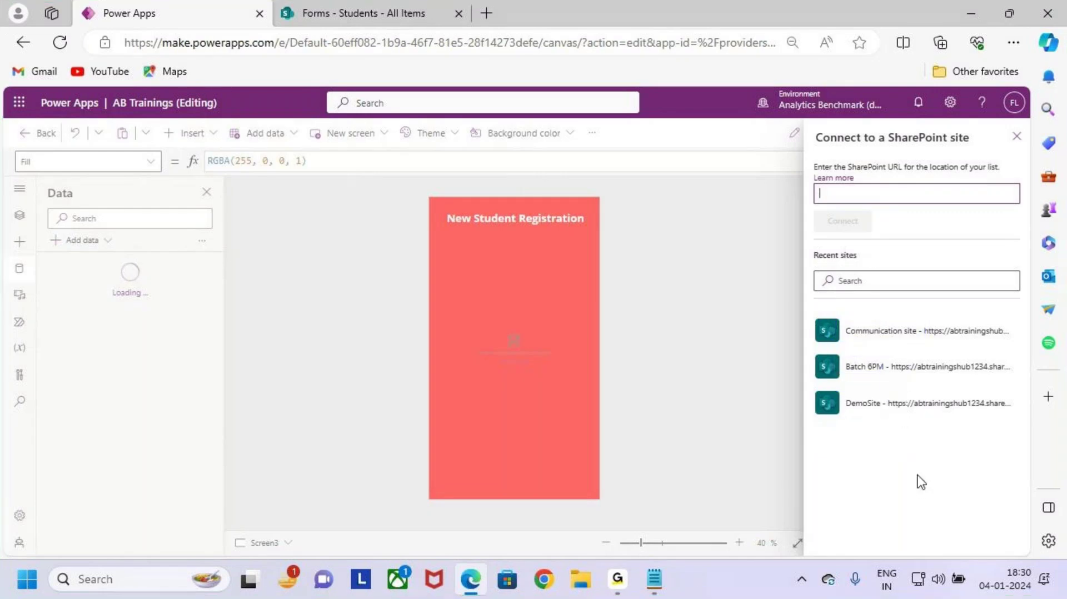
Step: Compare the SharePoint Students list page with Power Apps' 'Connect to a SharePoint site' panel
click(386, 11)
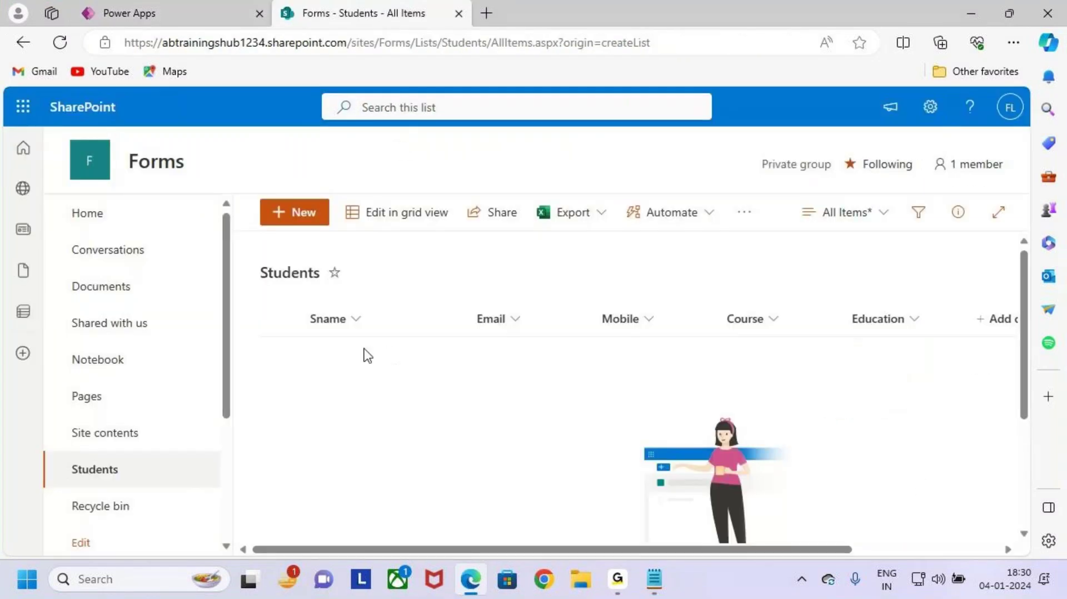
drag(119, 141, 212, 187)
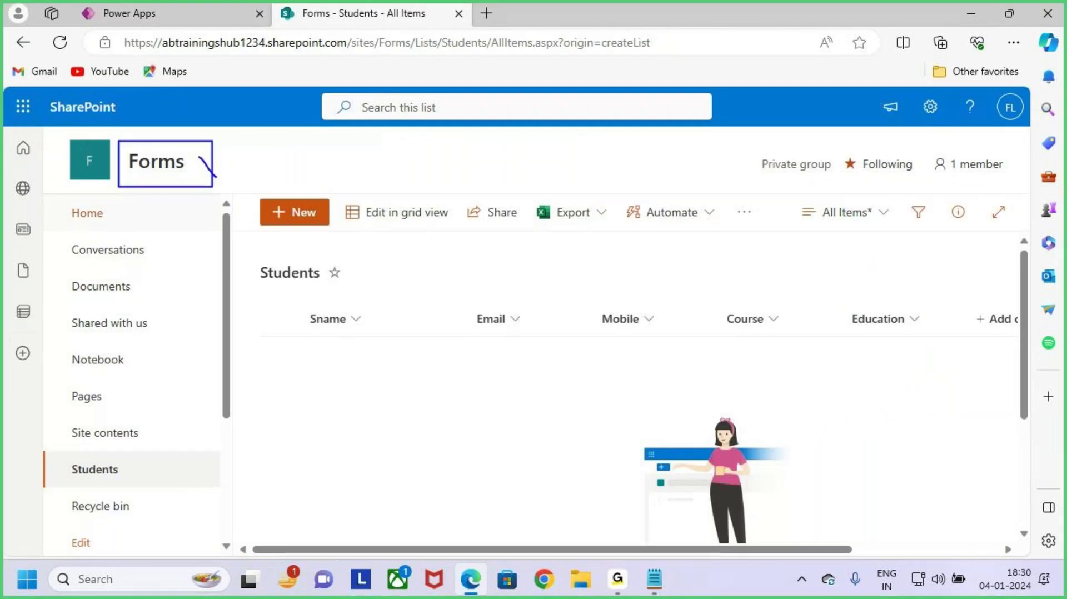
click(169, 11)
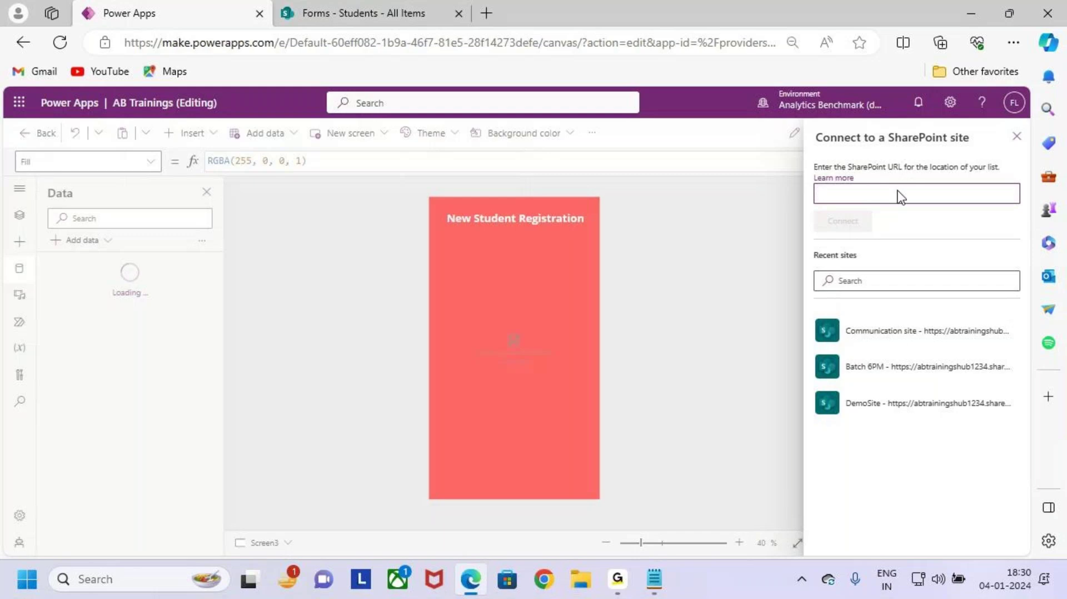
mouse_move(806, 176)
mouse_down()
mouse_move(869, 200)
mouse_move(1026, 213)
mouse_up()
drag(915, 146, 922, 183)
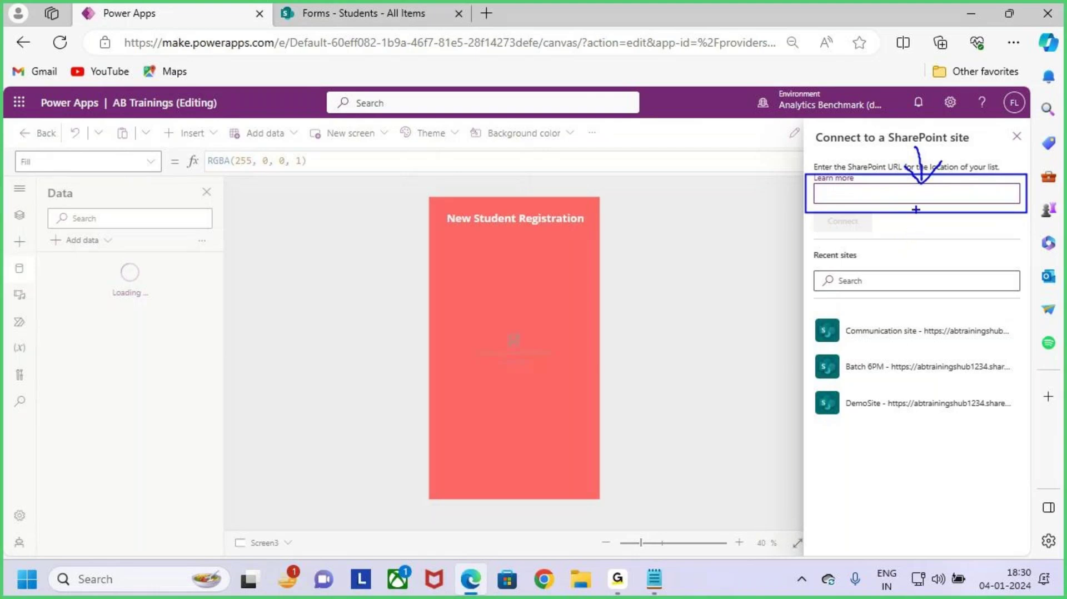
key(e)
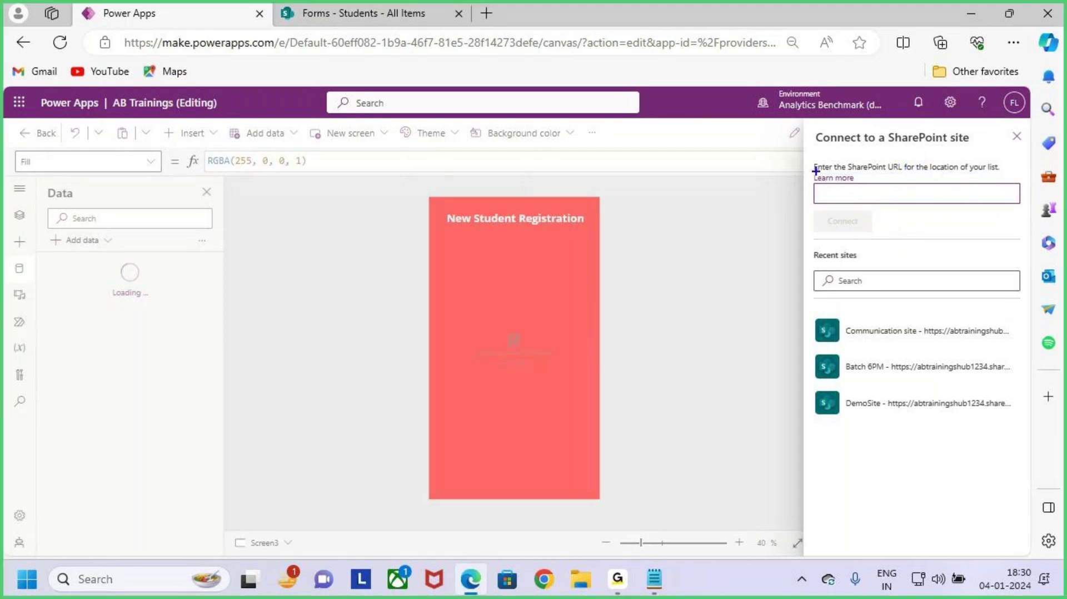
mouse_move(809, 157)
mouse_down()
mouse_move(876, 176)
mouse_move(1006, 174)
mouse_up()
mouse_move(940, 135)
mouse_down()
mouse_move(959, 144)
mouse_move(950, 182)
mouse_up()
key(Escape)
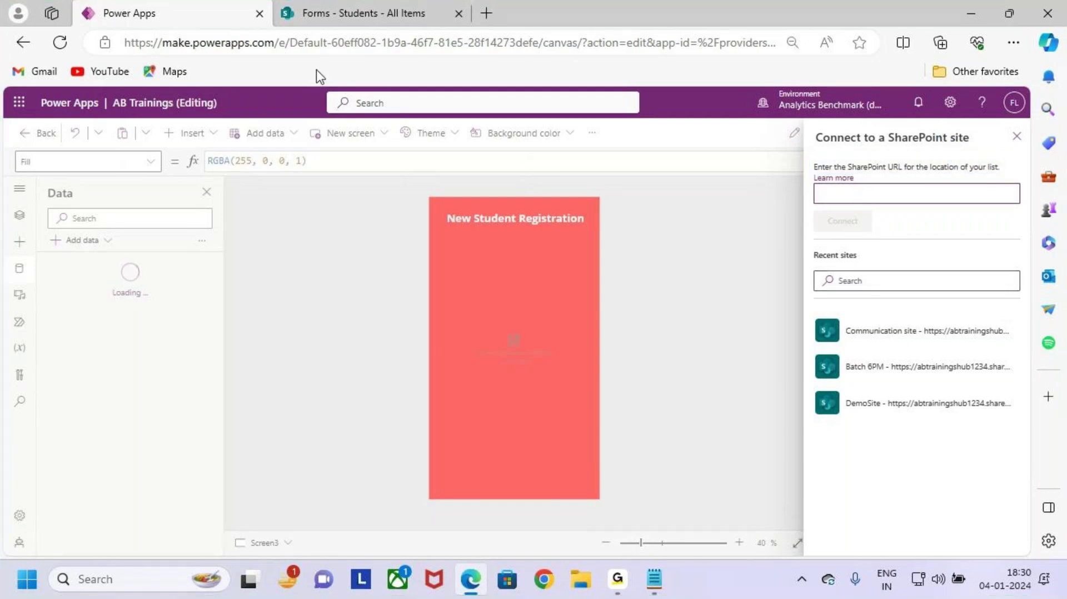
Step: Select the Students page address up to /sites/Forms in the address bar
click(377, 15)
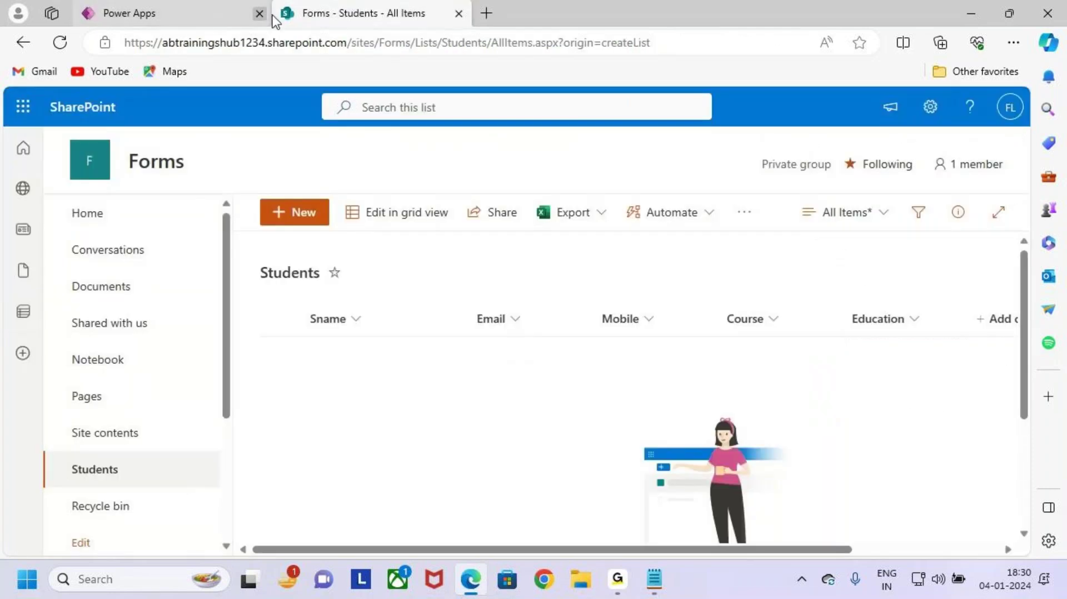
click(674, 43)
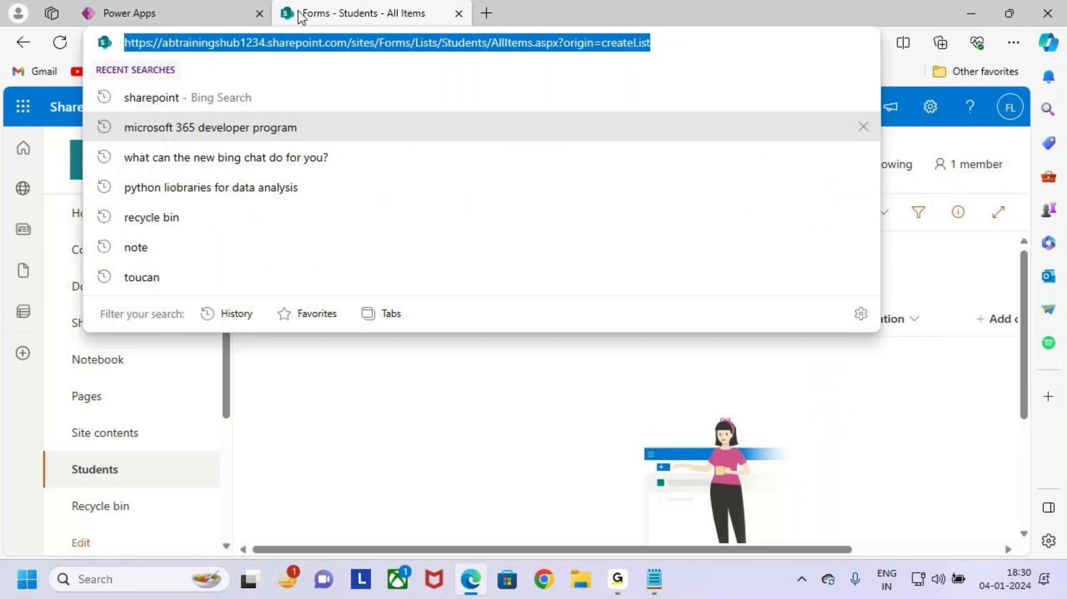
key(Escape)
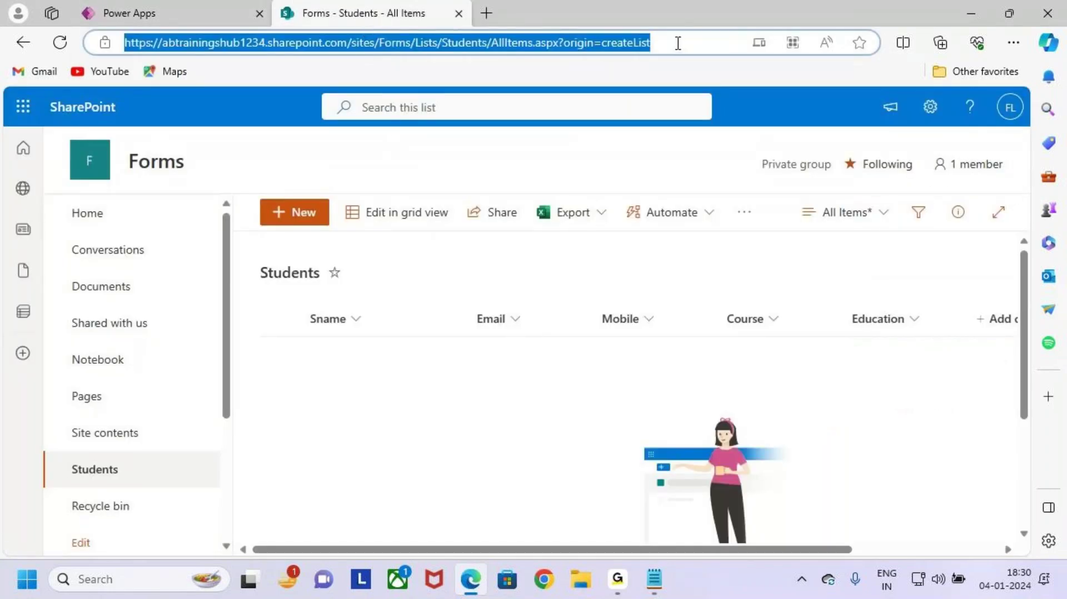
click(520, 71)
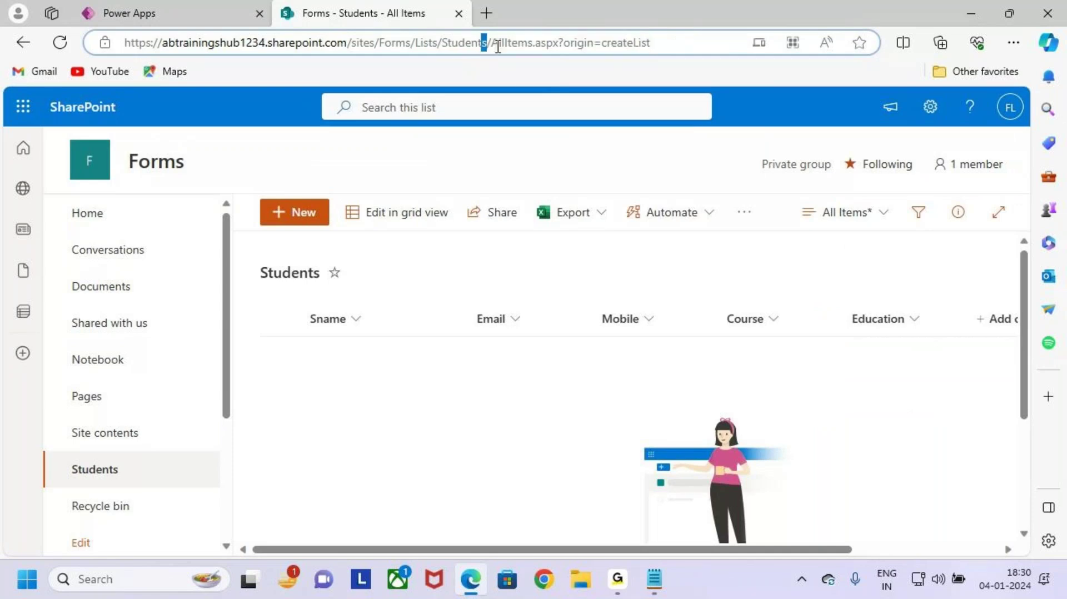
click(518, 42)
drag(412, 43, 107, 53)
key(ctrl+c)
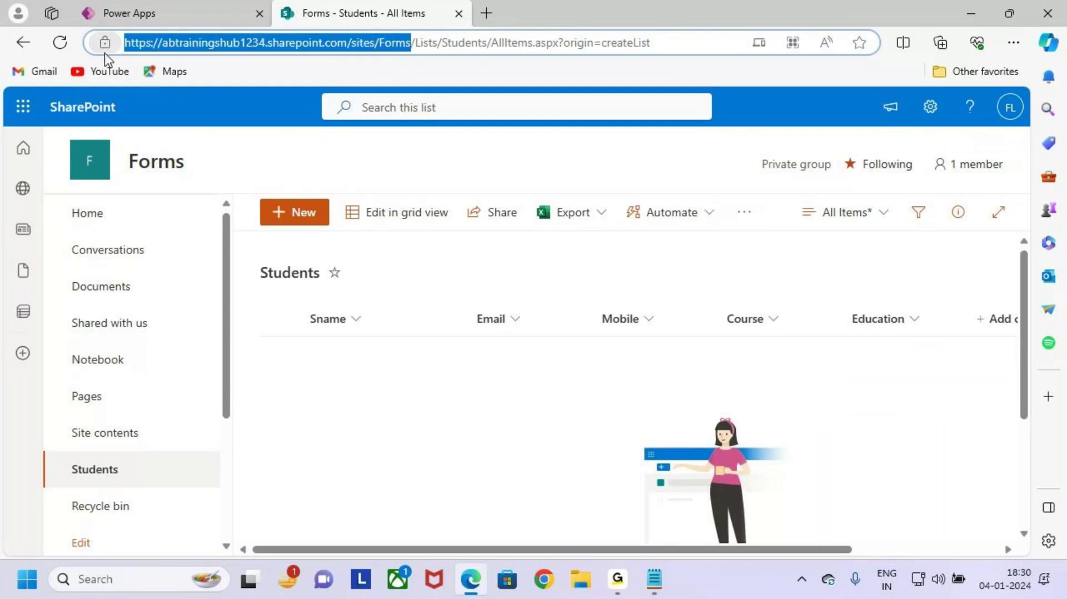
Step: Paste the Forms site address into the SharePoint site field and connect
click(151, 11)
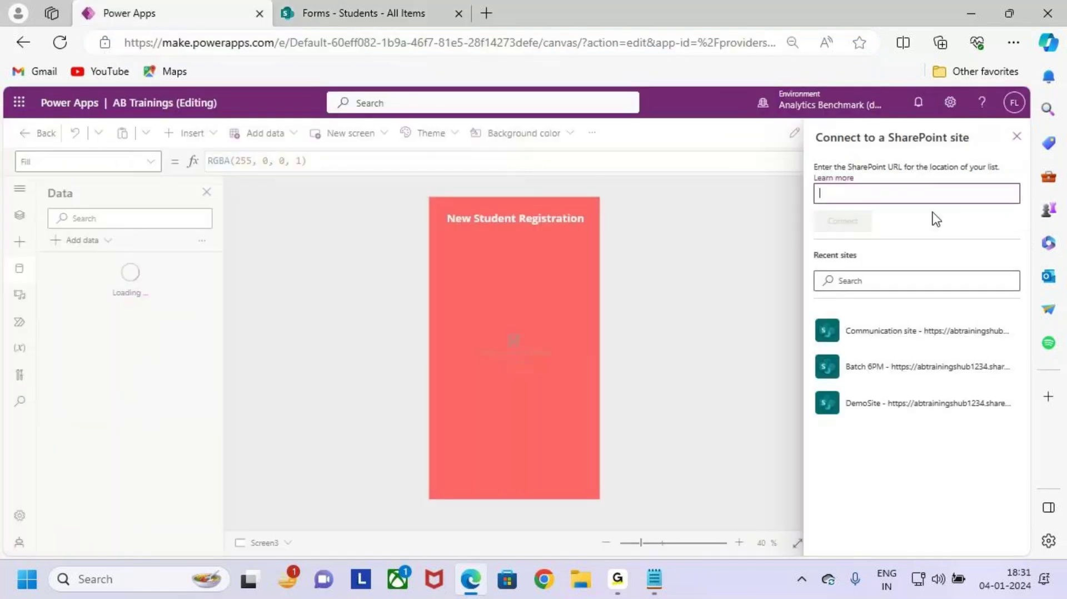
click(910, 194)
key(ctrl+v)
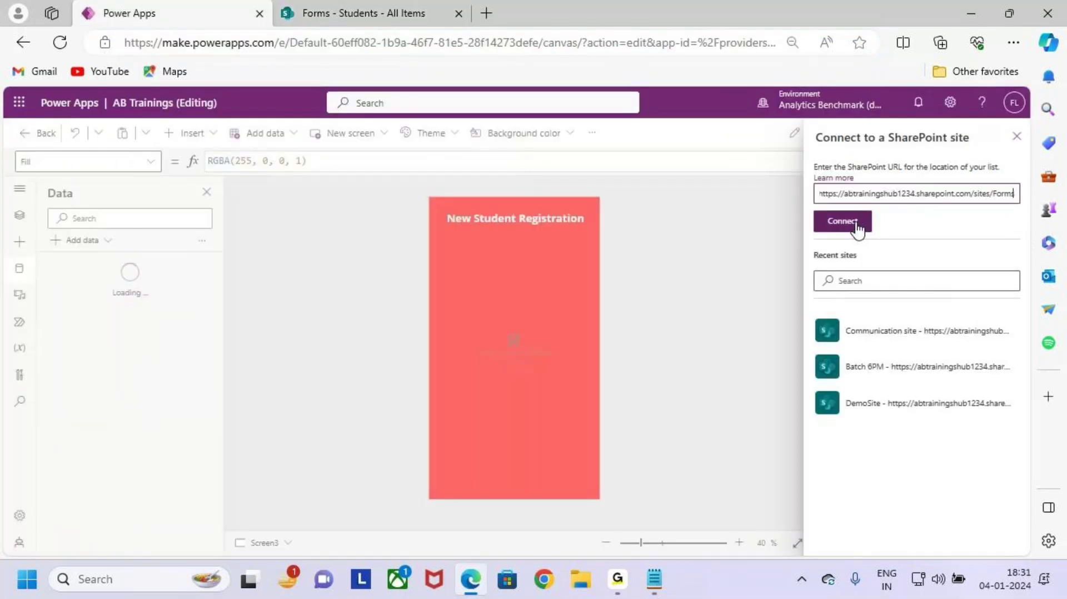
click(862, 225)
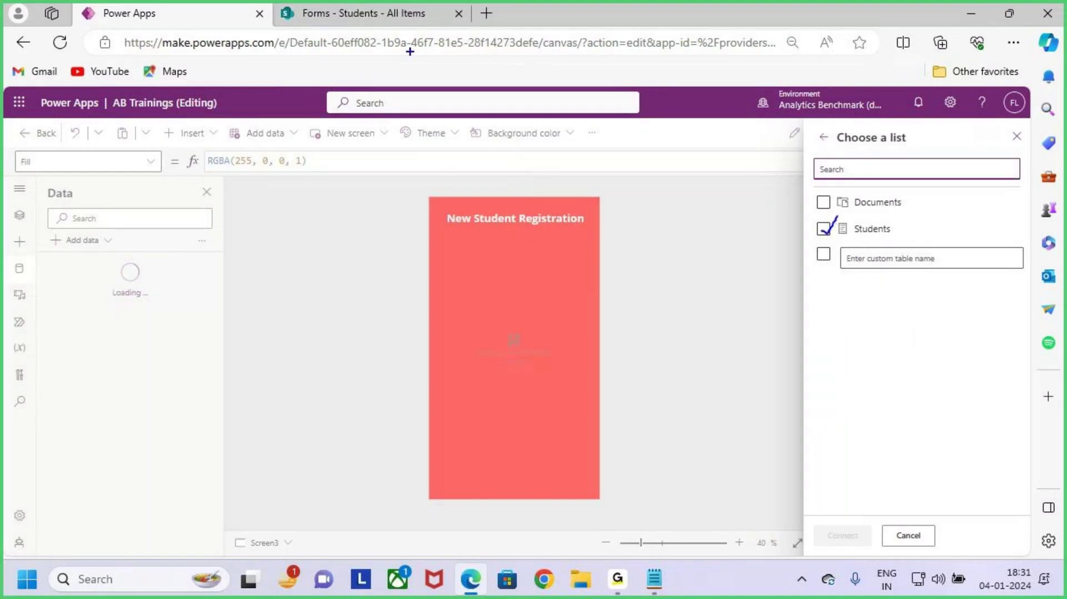
Step: Check the empty Students list and its Sname, Email, Mobile, Course, Education columns
click(378, 13)
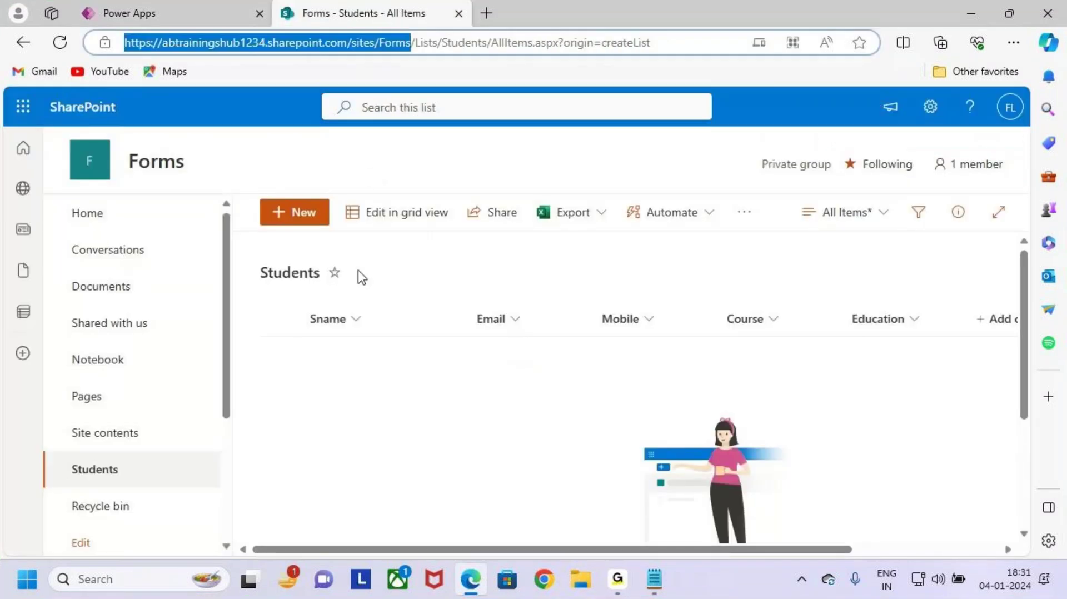
drag(114, 144, 201, 185)
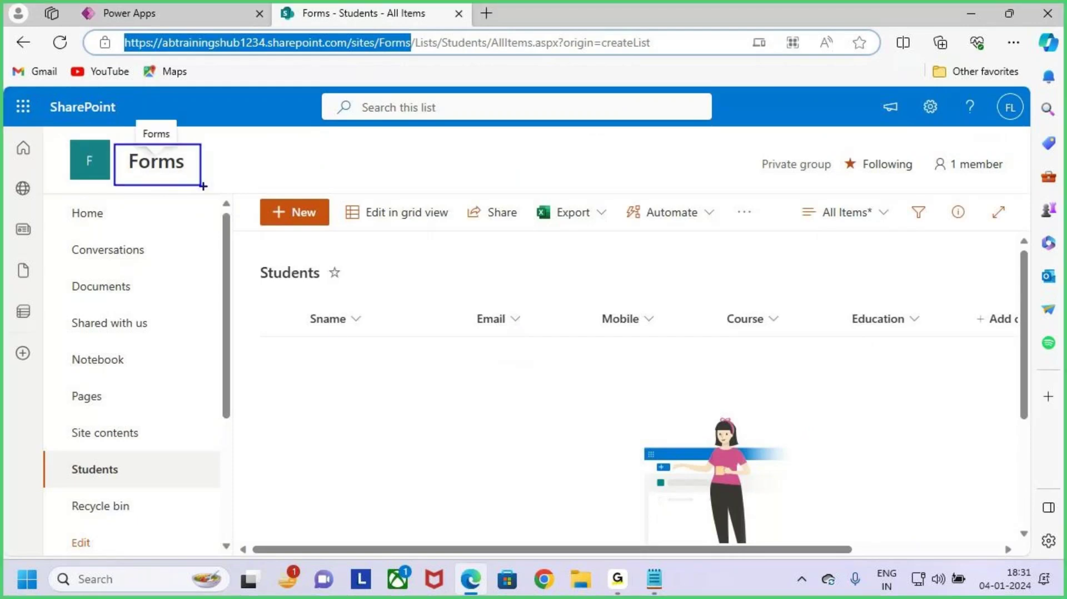
drag(58, 454, 147, 482)
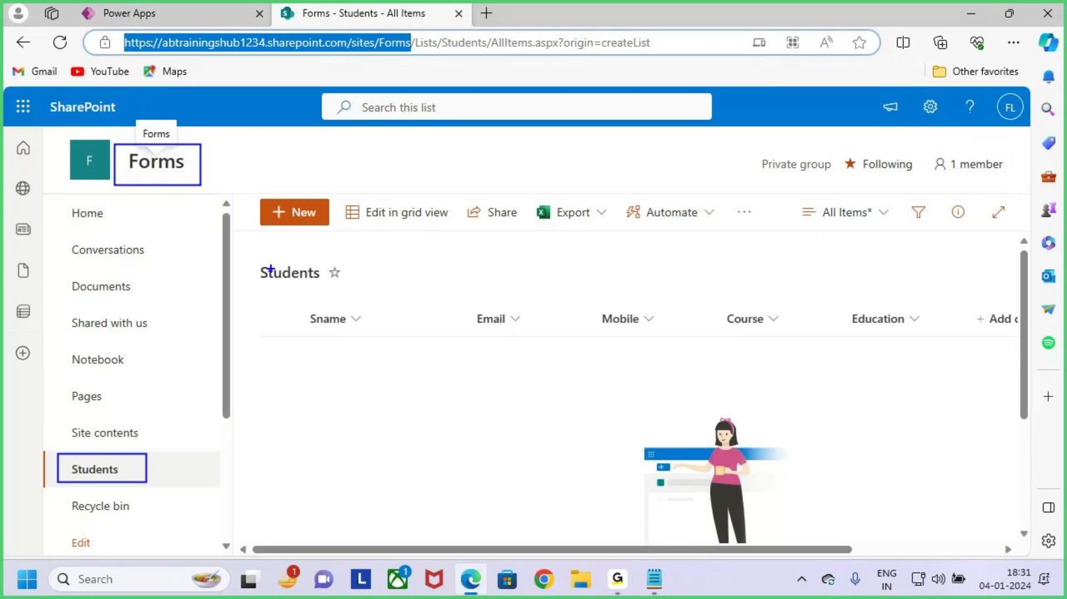
drag(258, 258, 364, 295)
key(Escape)
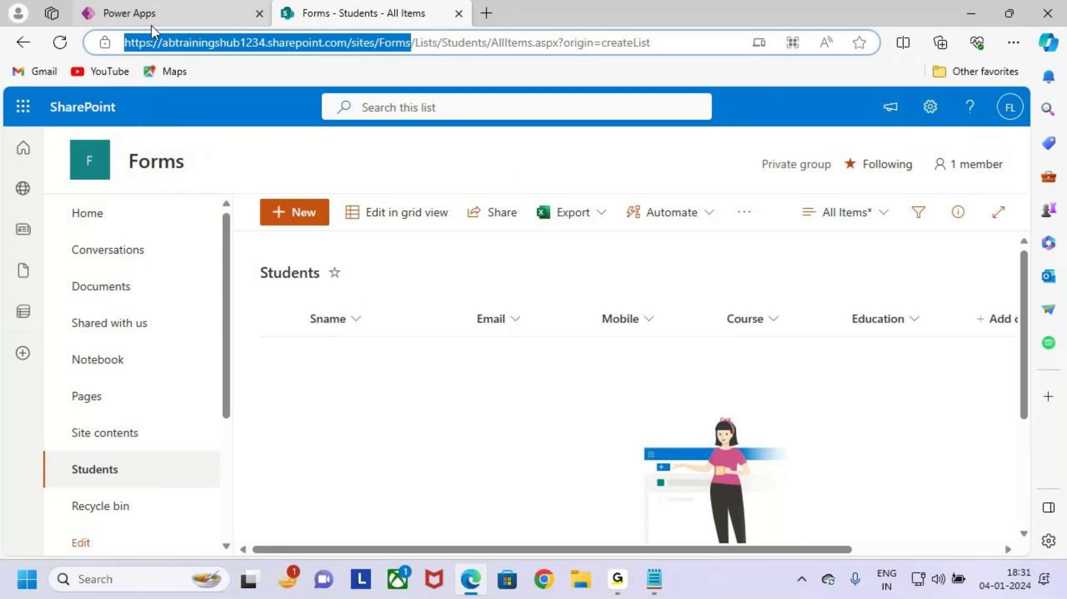
Step: Tick the Students list and connect it as the app's data source
click(151, 25)
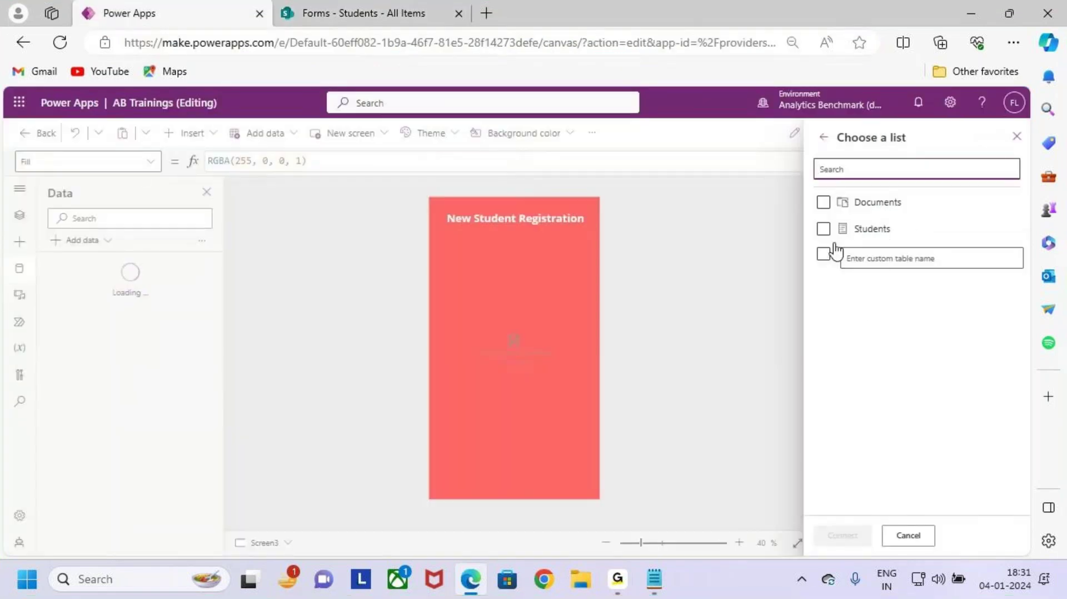
click(824, 229)
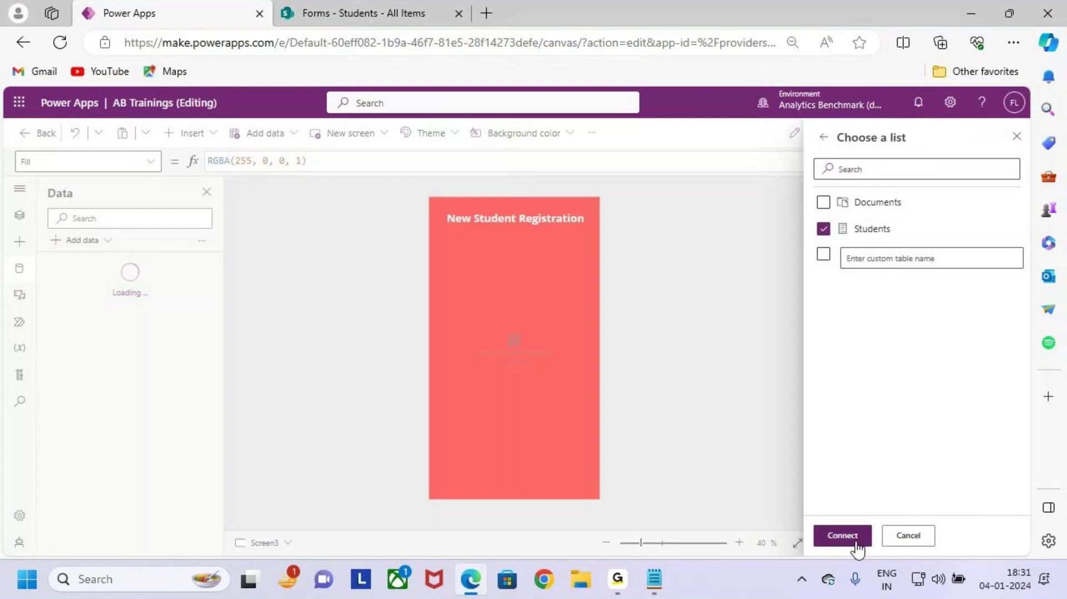
key(ctrl+2)
drag(812, 516, 884, 562)
drag(854, 537, 911, 481)
key(Escape)
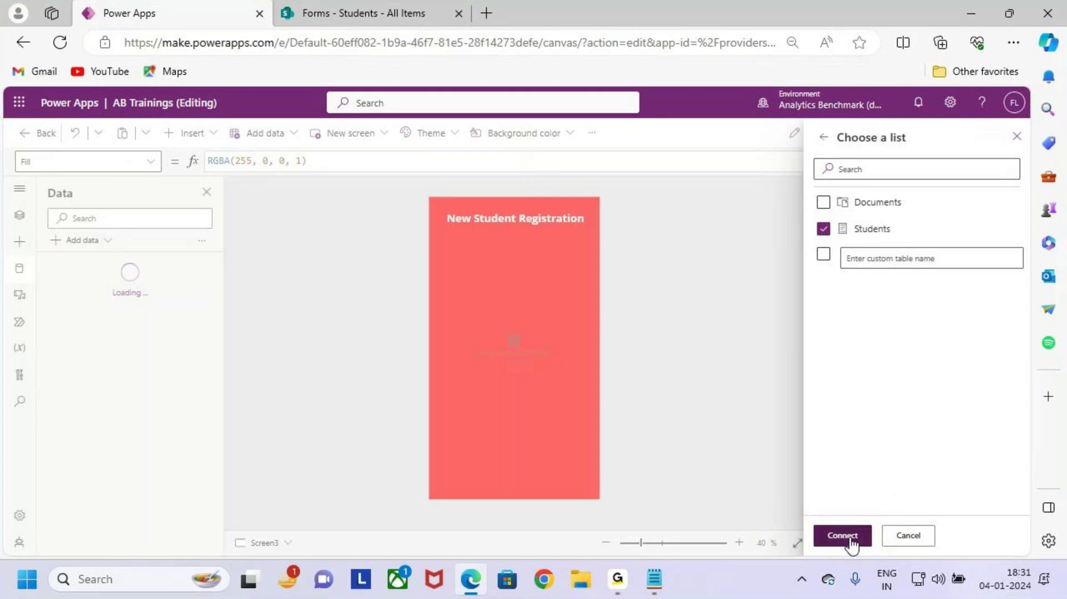
click(844, 536)
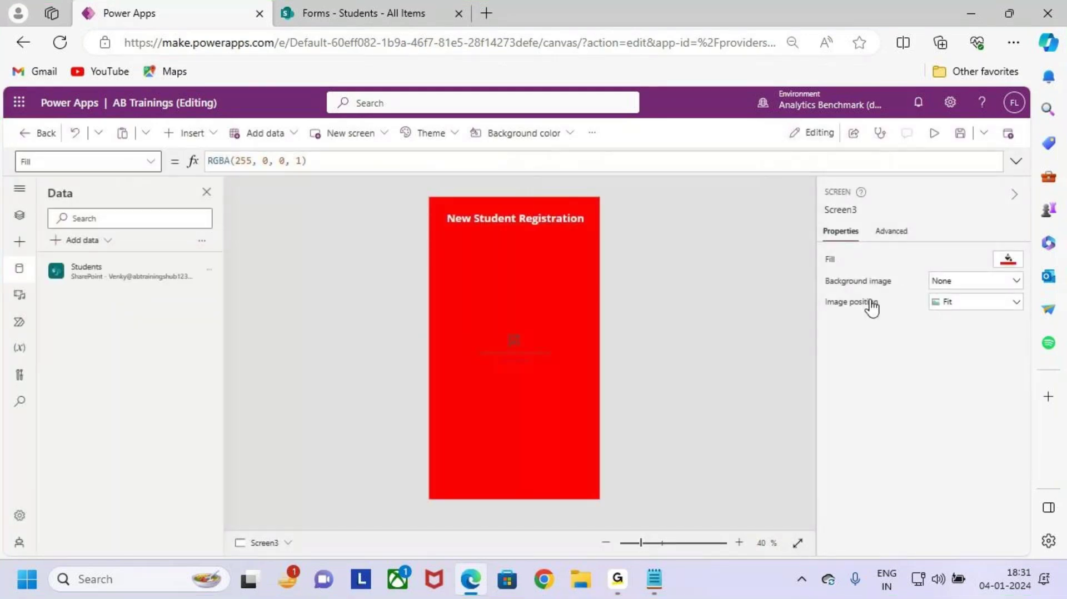
Step: Bring back the Tree view showing Screen3 with Form1 and Label2
key(ctrl+2)
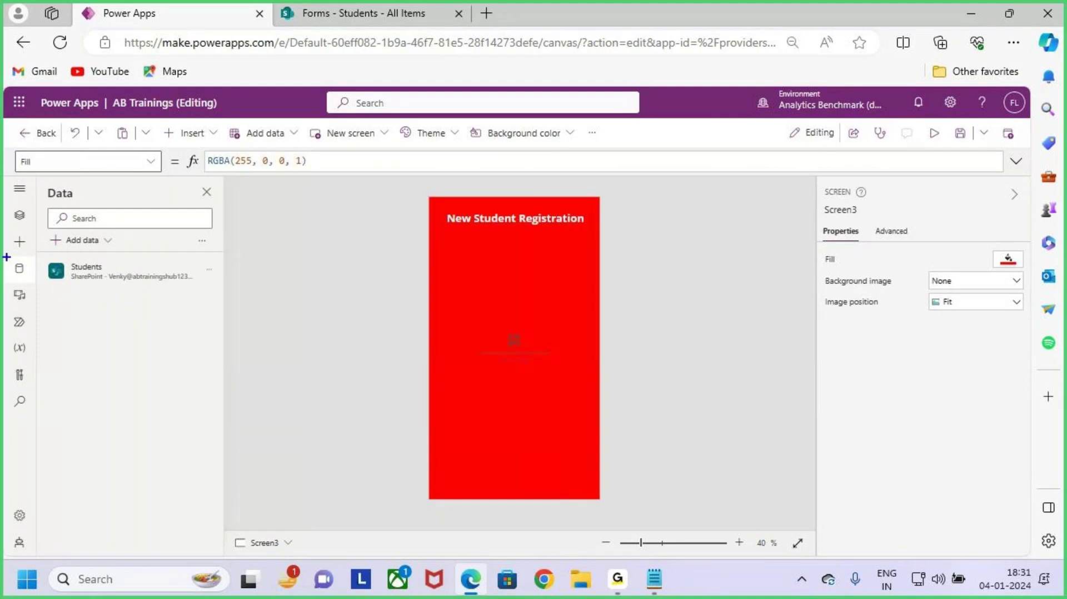
drag(7, 257, 35, 292)
mouse_move(41, 254)
mouse_down()
mouse_move(218, 293)
mouse_move(275, 205)
mouse_up()
key(Escape)
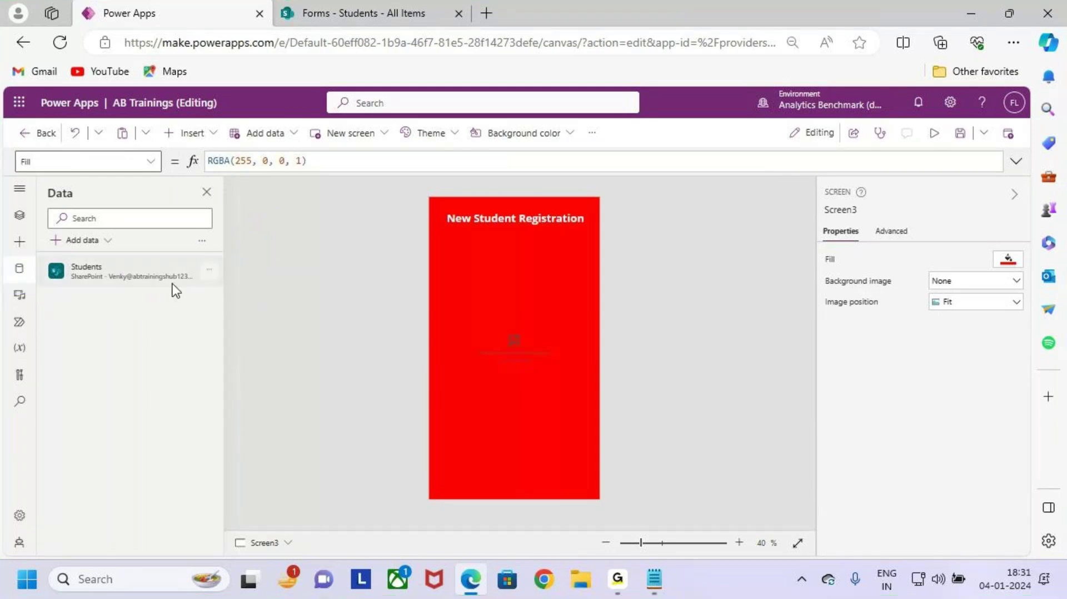
key(ctrl+2)
drag(80, 273, 102, 273)
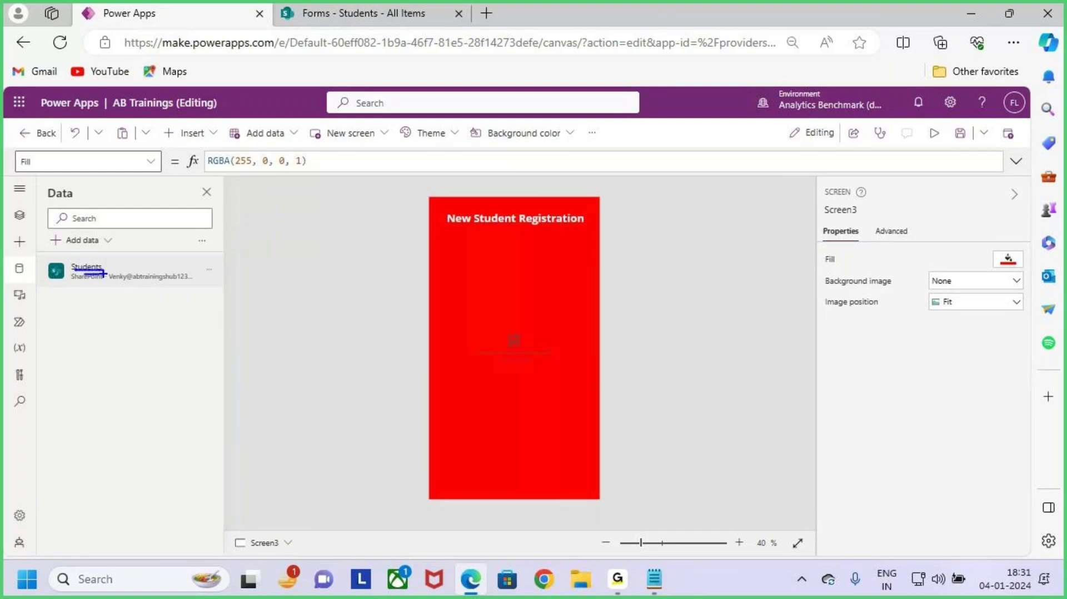
key(Escape)
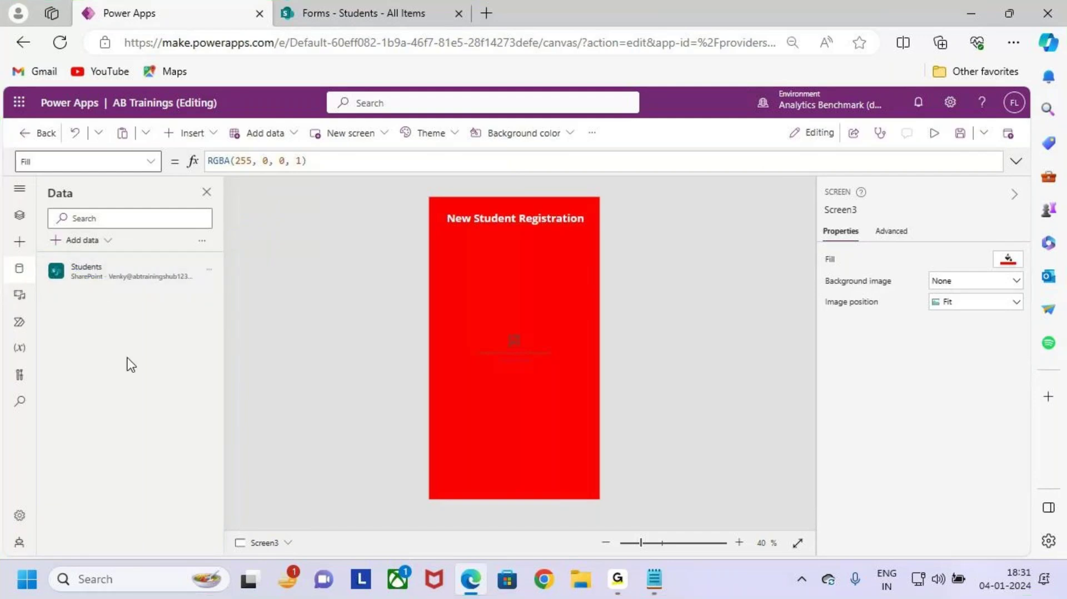
click(20, 215)
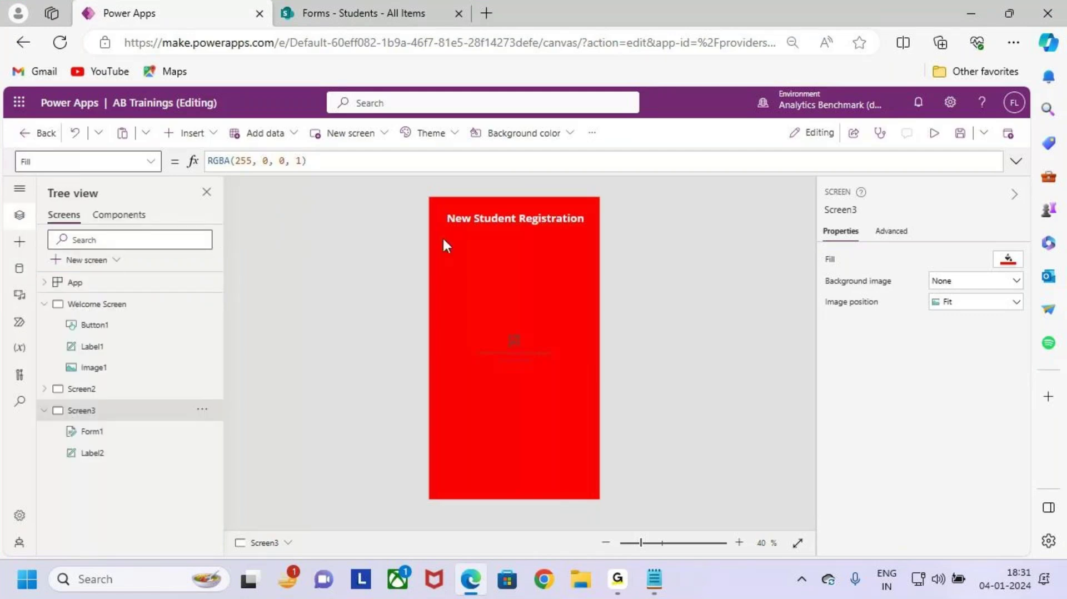
Step: Select Form1 on Screen3 and review its Properties pane
click(123, 441)
key(ctrl+2)
drag(67, 420, 136, 445)
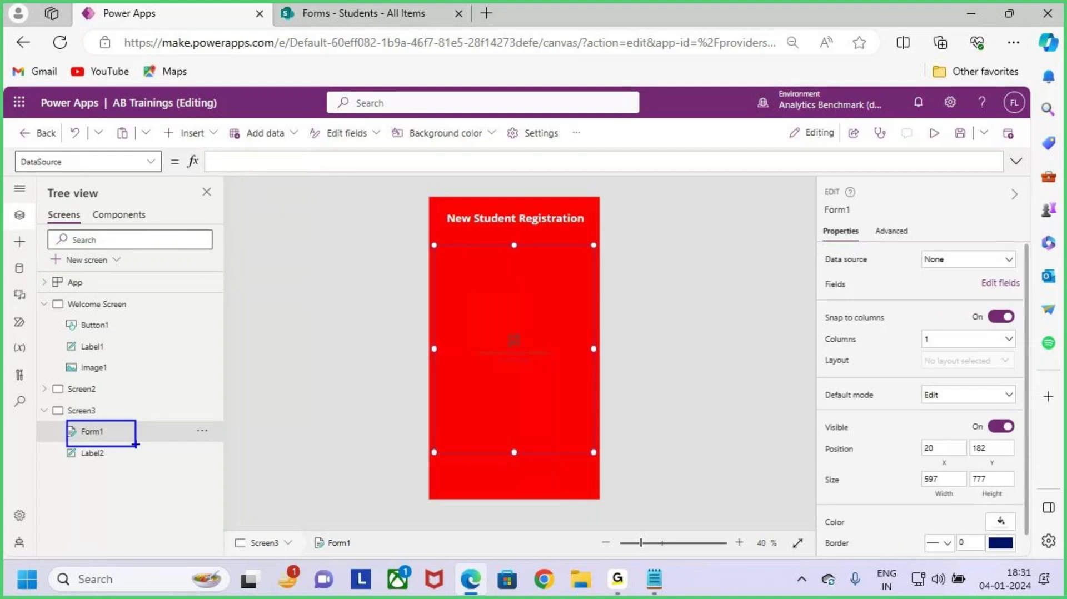
key(Escape)
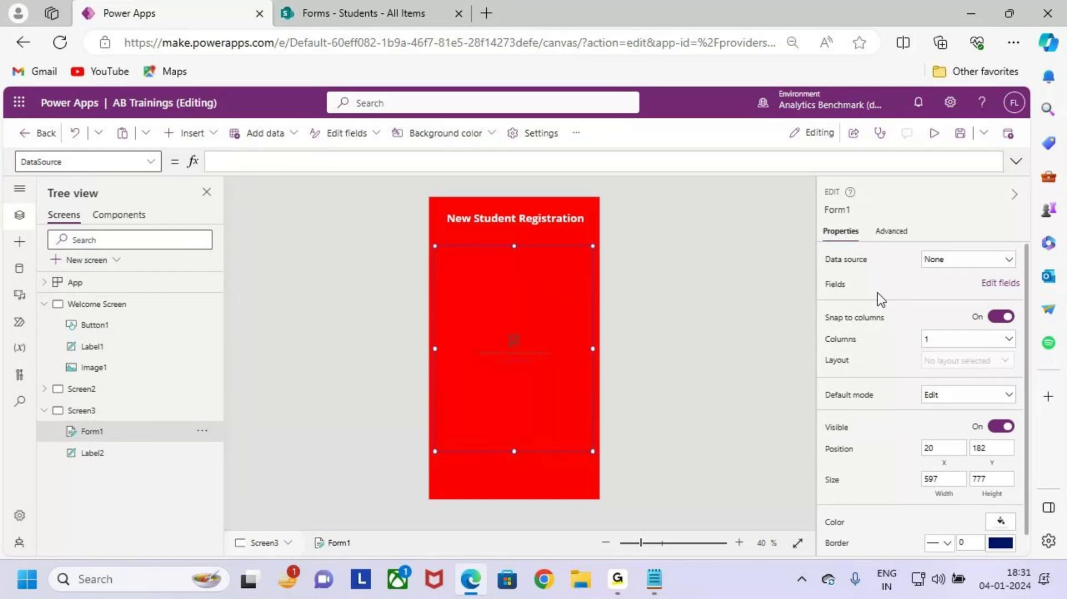
key(ctrl+2)
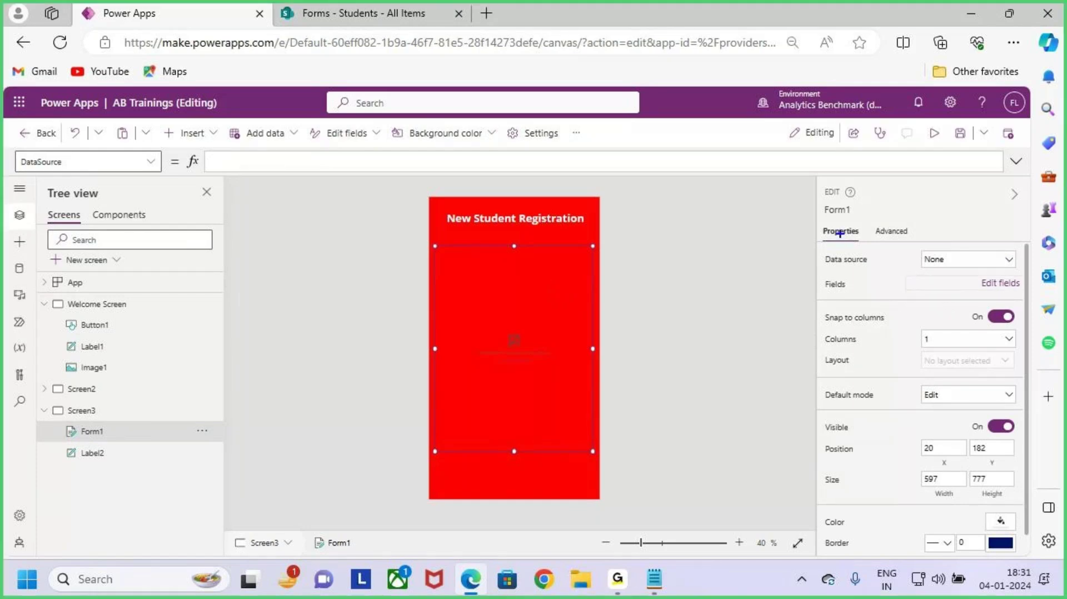
drag(826, 225, 878, 248)
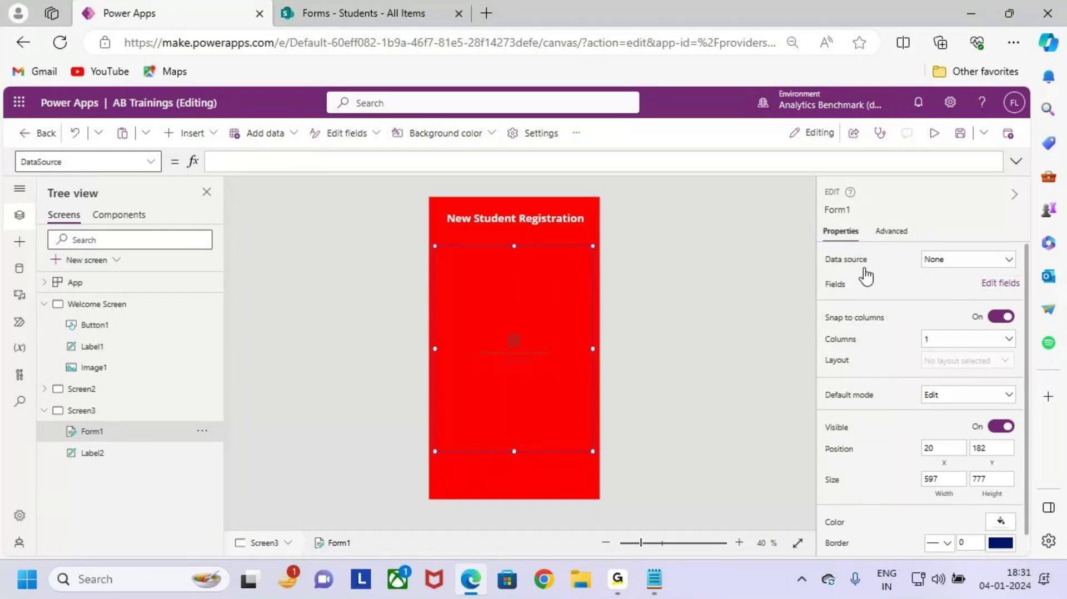
drag(818, 251, 874, 271)
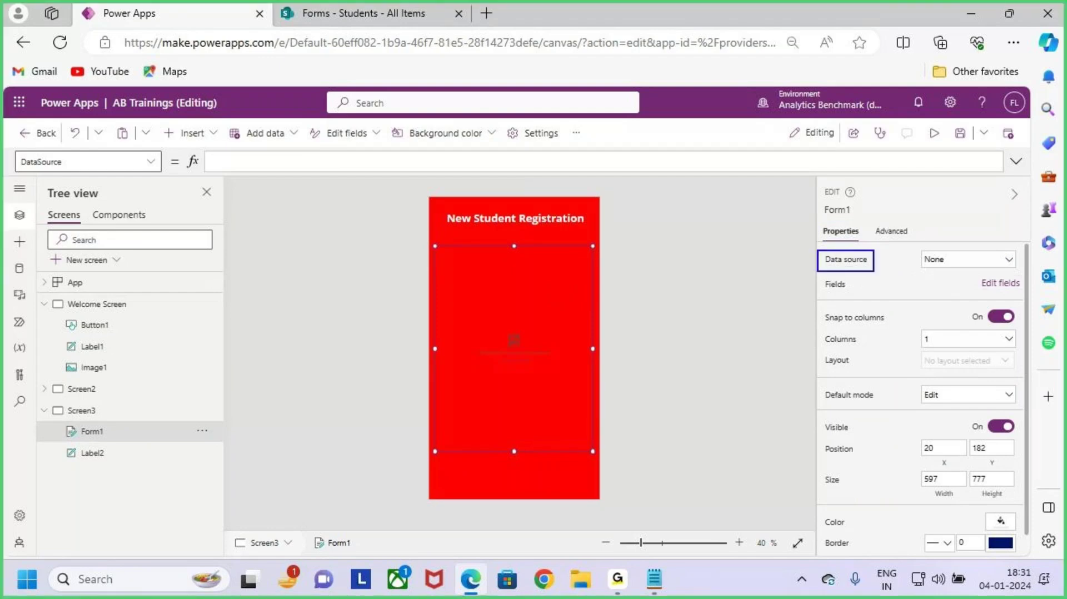
mouse_move(882, 260)
mouse_down()
mouse_move(933, 261)
mouse_move(904, 278)
mouse_up()
key(Escape)
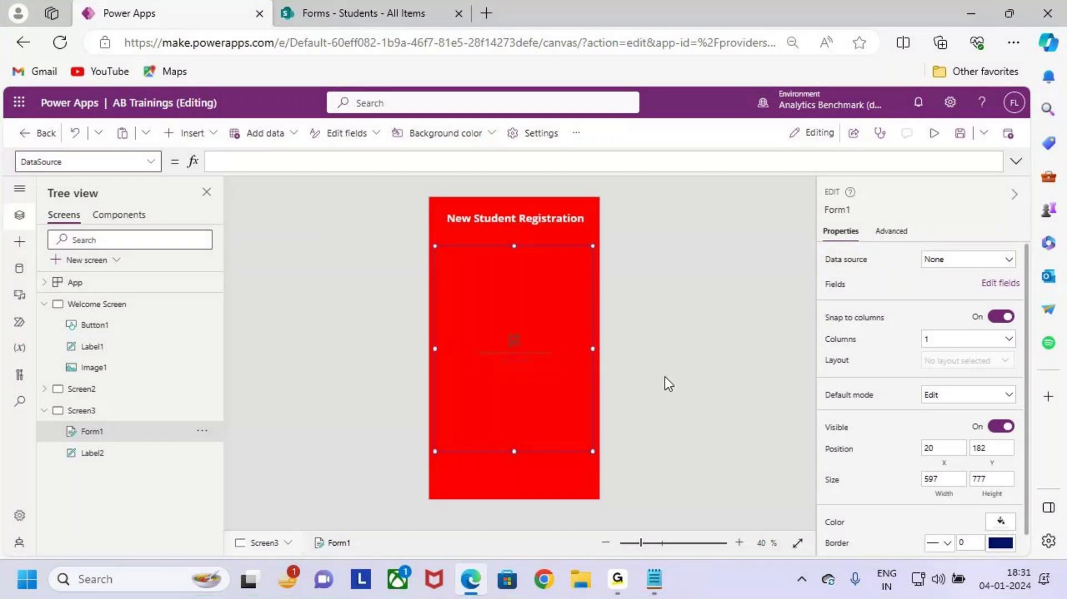
Step: Set Form1's data source to Students, adding Sname, Email, Mobile, Course, Education, Attachments fields
drag(509, 294, 555, 251)
key(Escape)
click(1008, 260)
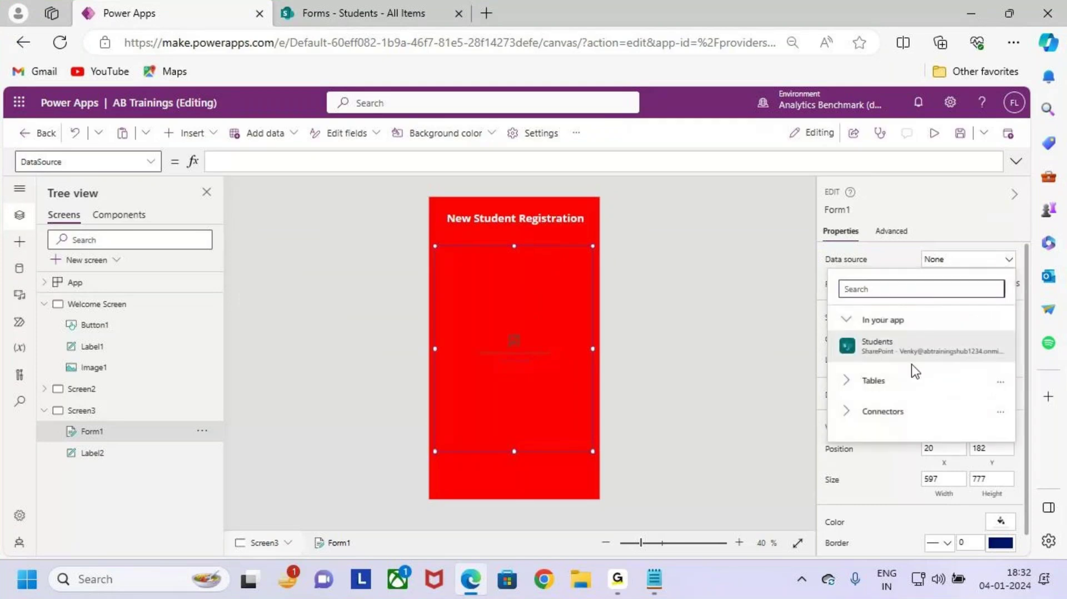
mouse_move(911, 357)
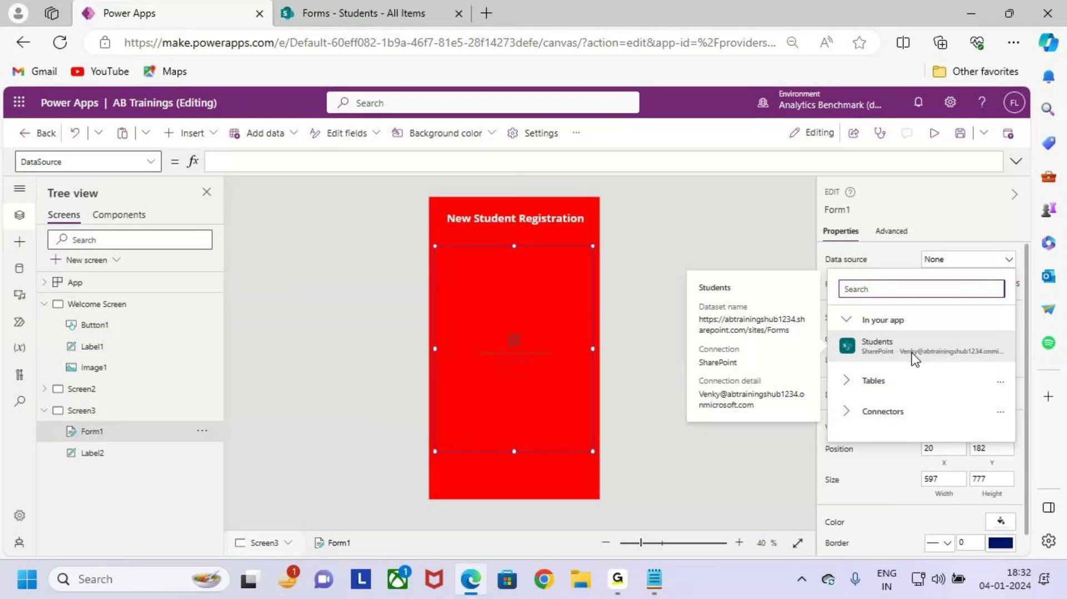
click(960, 347)
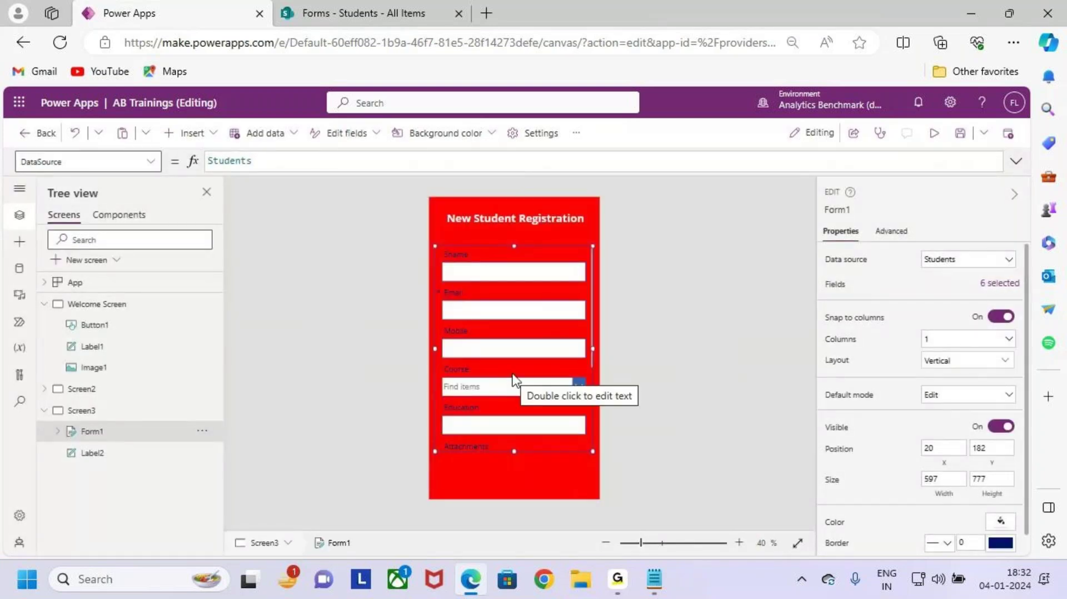
scroll(516, 380, up, 1)
scroll(515, 380, up, 1)
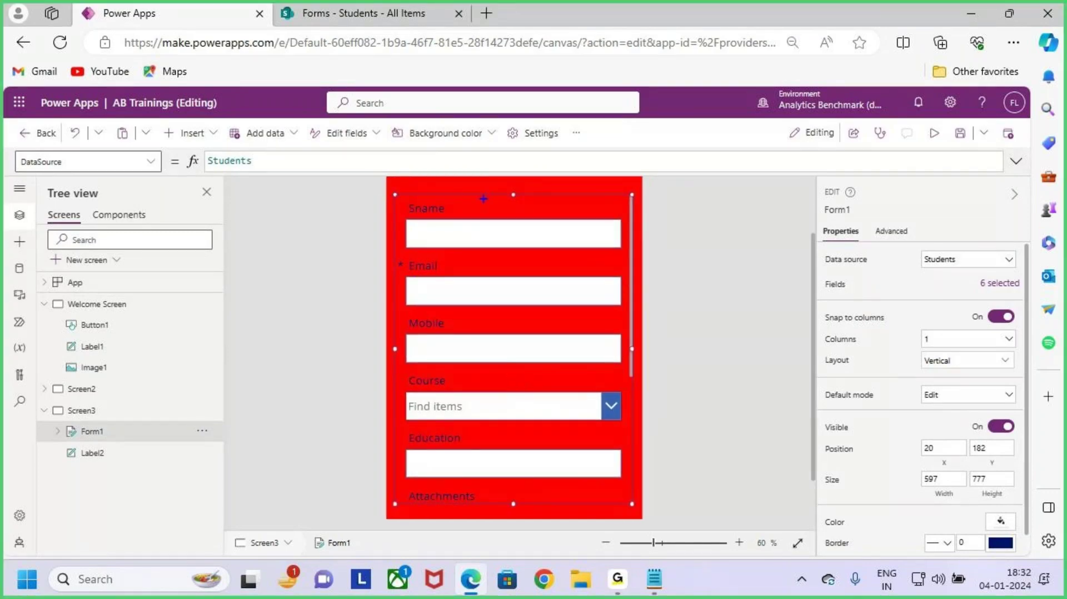
mouse_move(392, 190)
mouse_down()
mouse_move(507, 399)
mouse_move(616, 507)
mouse_move(632, 506)
mouse_up()
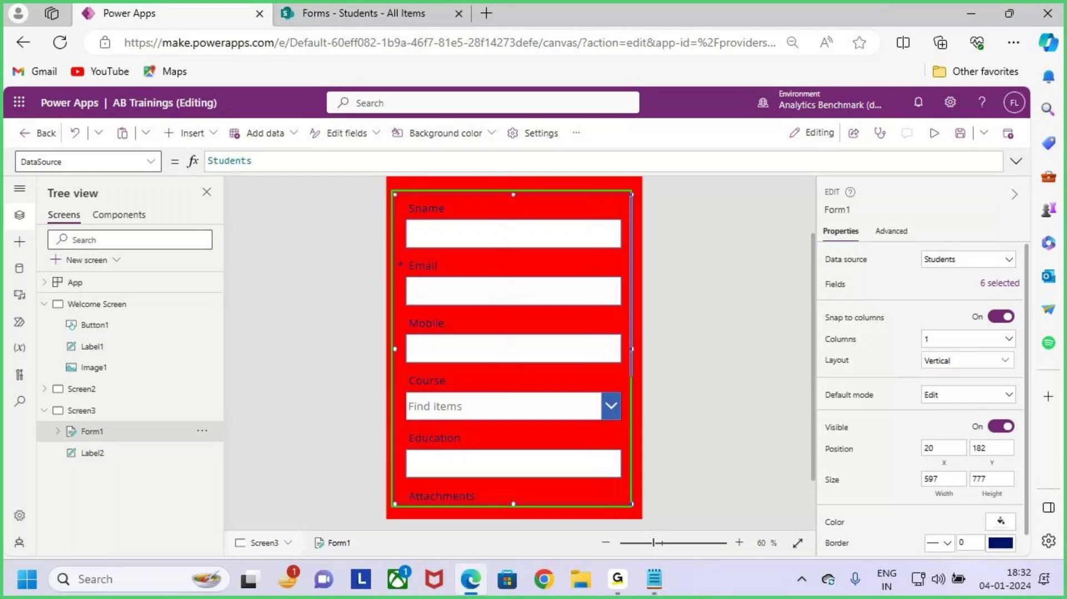
drag(530, 360, 638, 274)
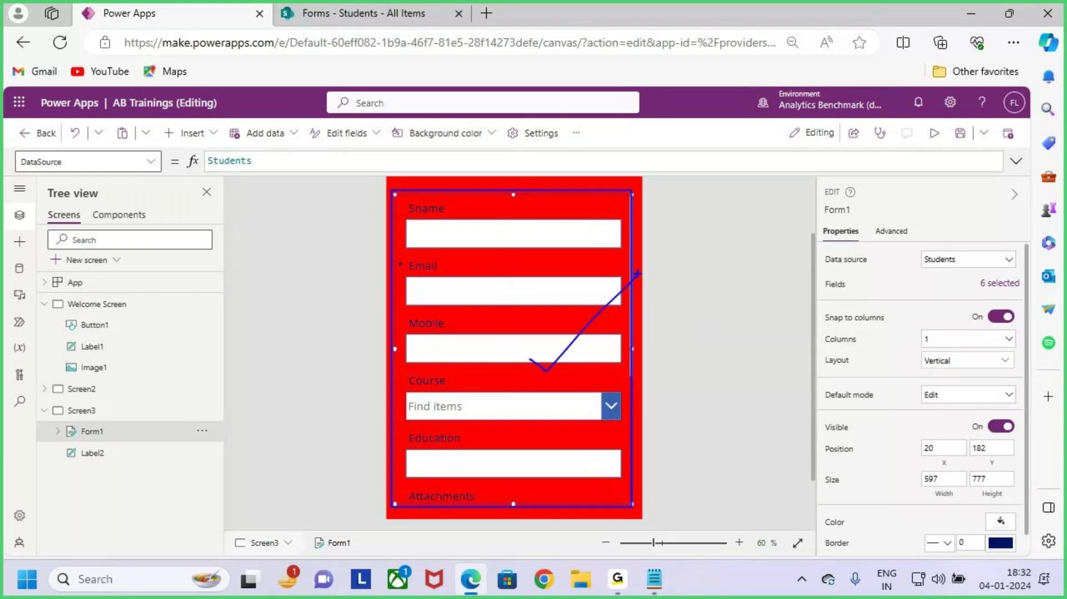
drag(817, 244, 891, 281)
drag(923, 267, 994, 255)
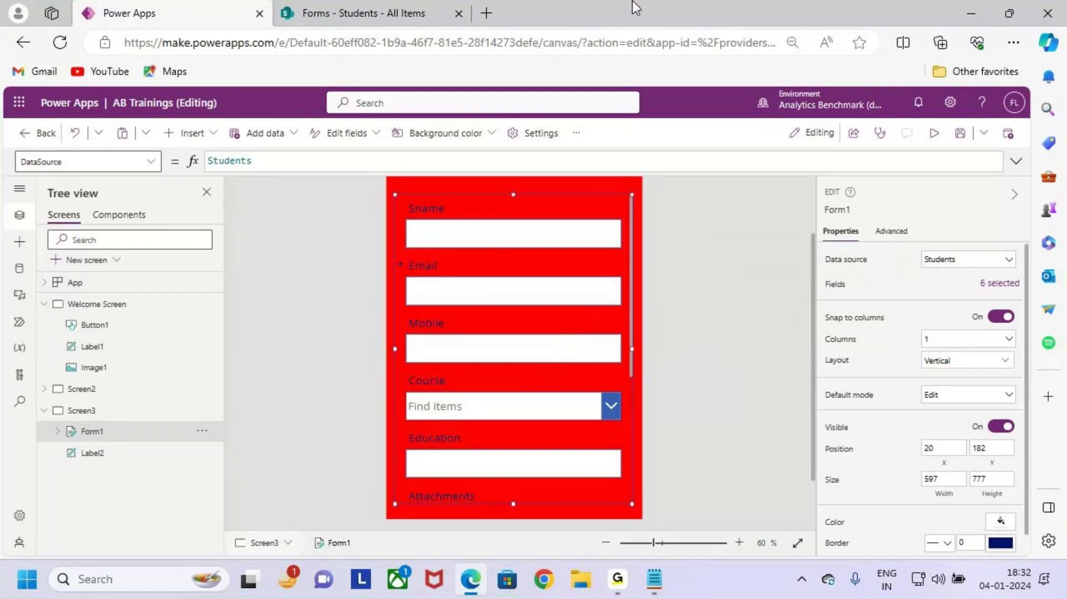
click(348, 13)
drag(283, 307, 928, 357)
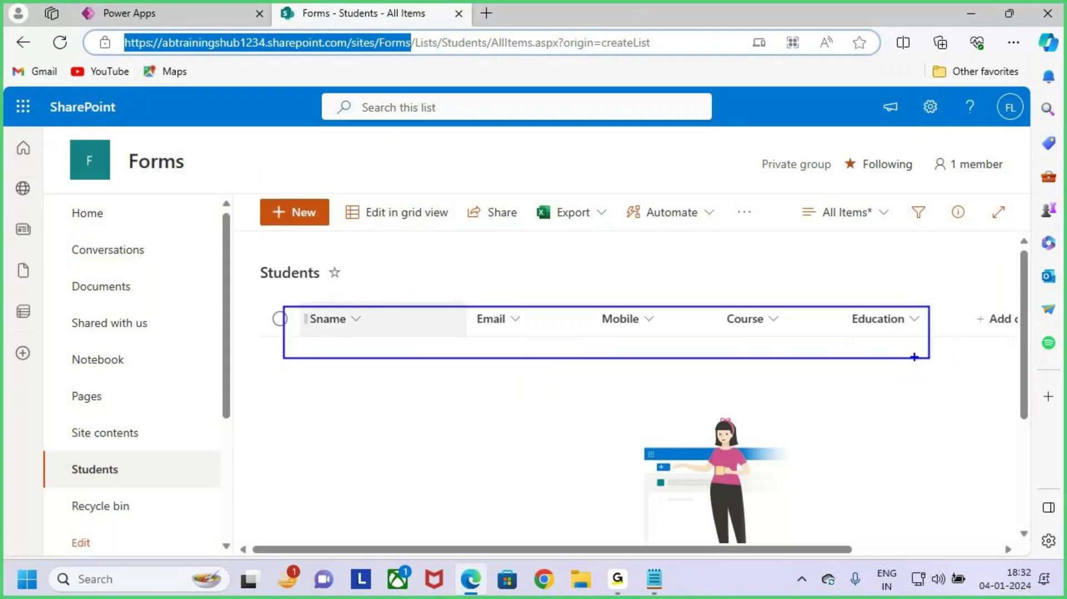
drag(543, 319, 662, 240)
key(Escape)
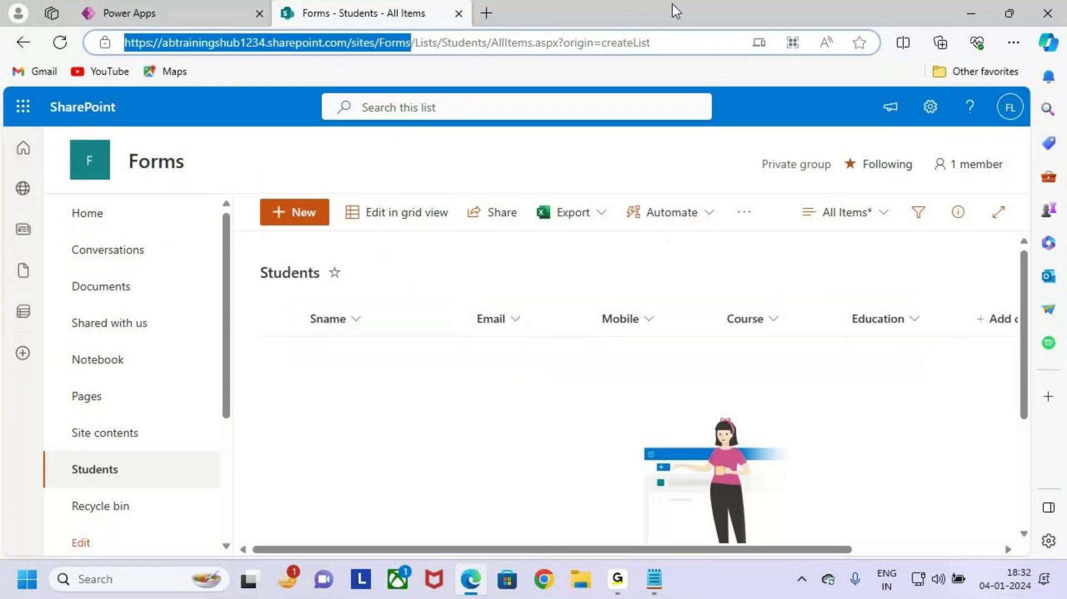
click(191, 11)
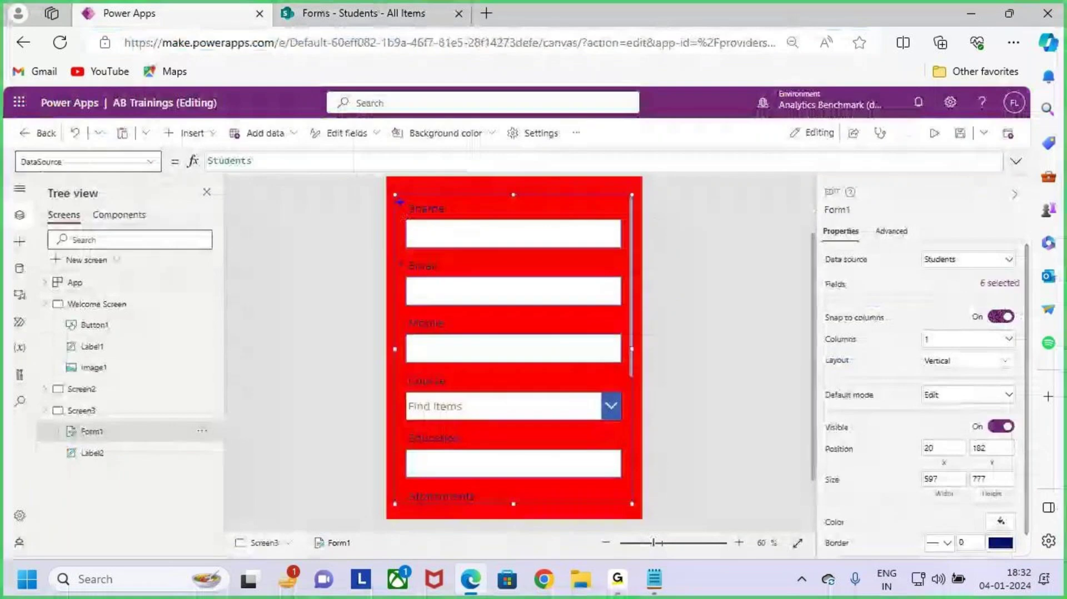
drag(393, 193, 637, 503)
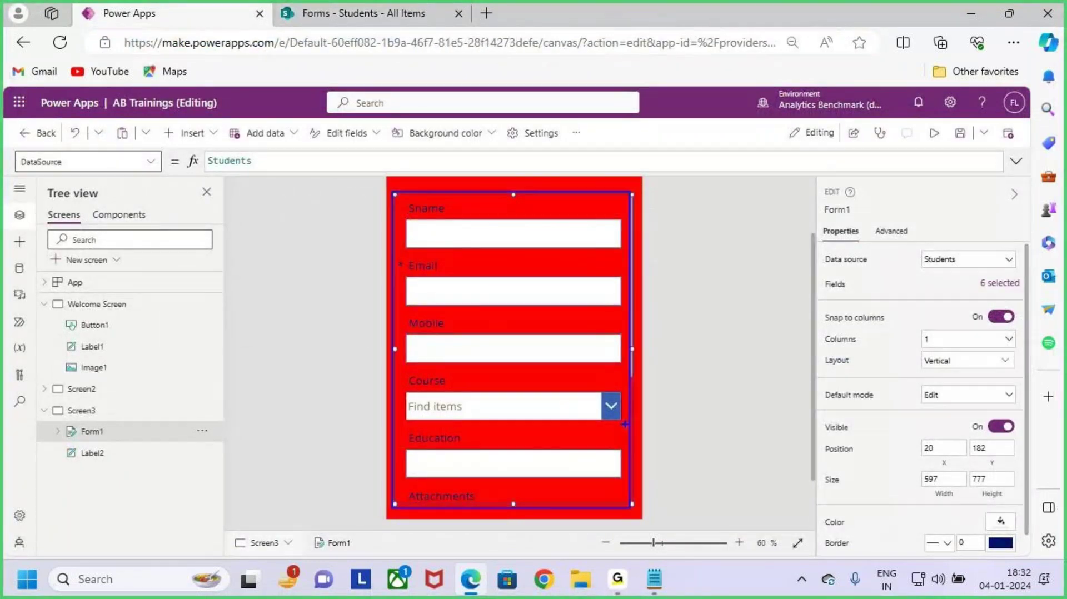
drag(627, 428, 721, 338)
key(Escape)
key(ctrl+minus)
key(ctrl+minus)
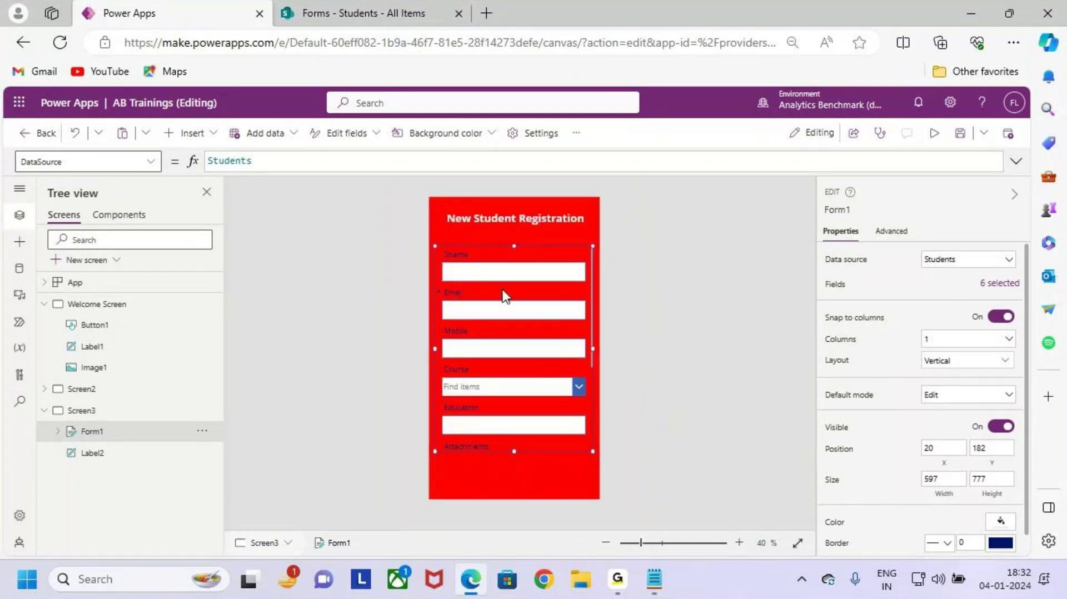
Step: Make the Sname label white, Semibold, font size 26
key(ctrl+2)
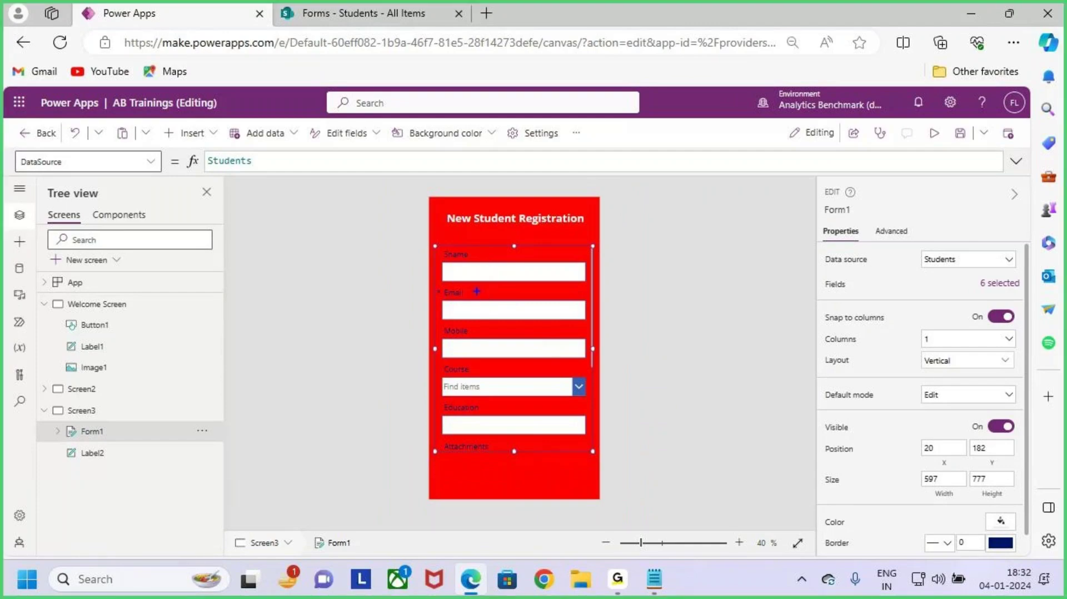
drag(468, 254, 492, 230)
key(Escape)
click(466, 261)
click(461, 255)
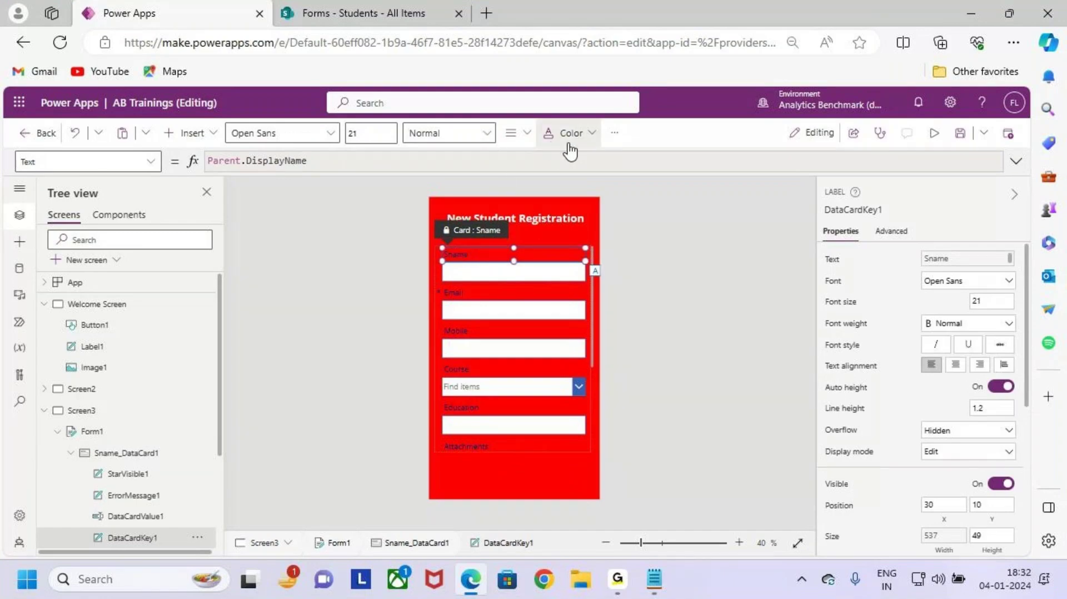
click(568, 135)
click(558, 371)
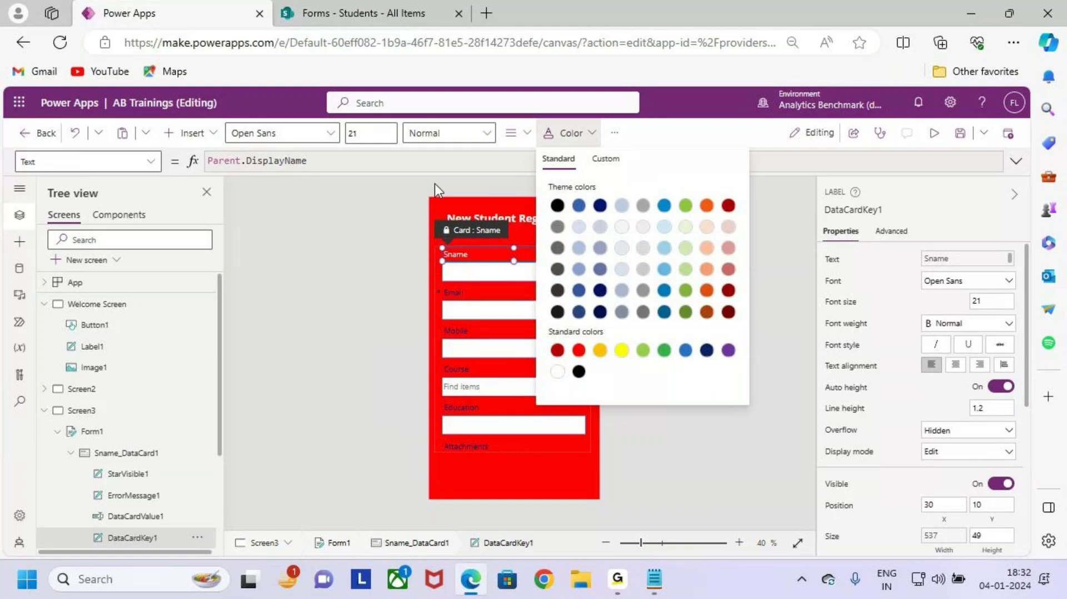
click(439, 134)
click(452, 181)
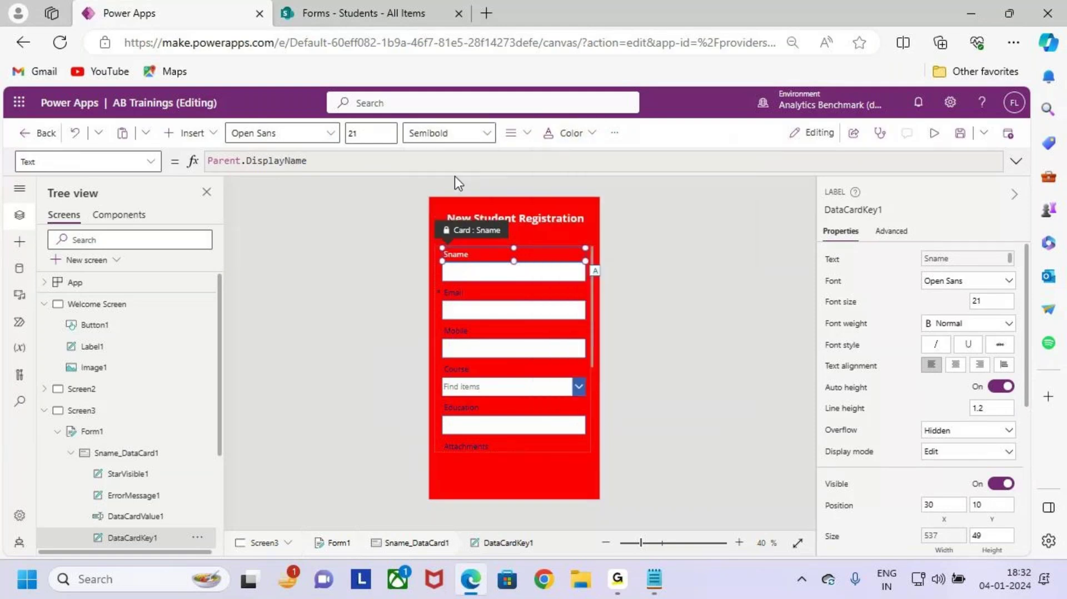
click(358, 134)
text(2)
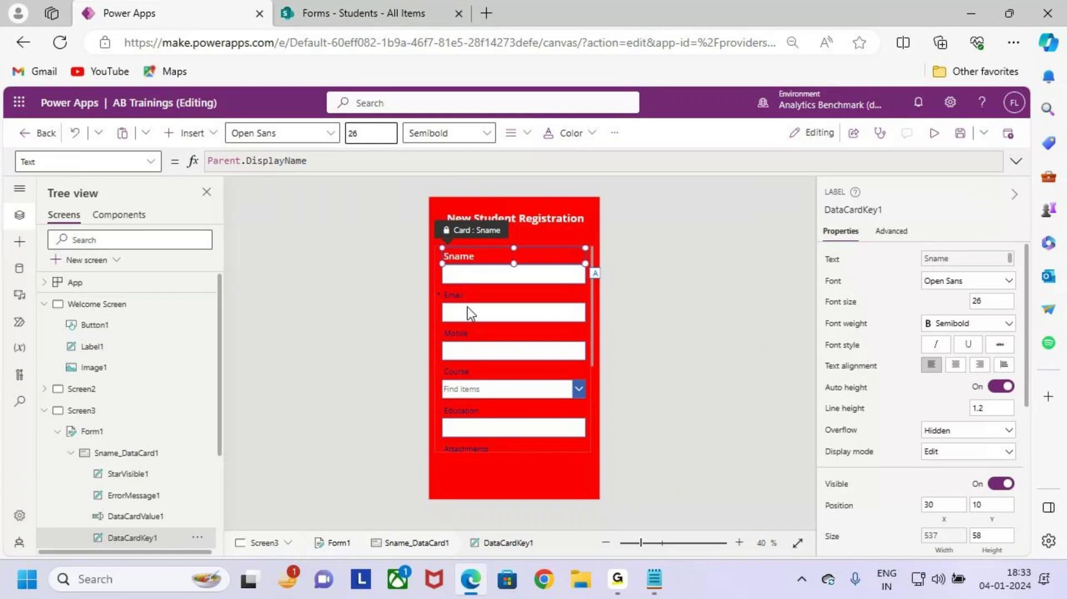
Step: Make the Email label Semibold, size 26 and white
click(482, 298)
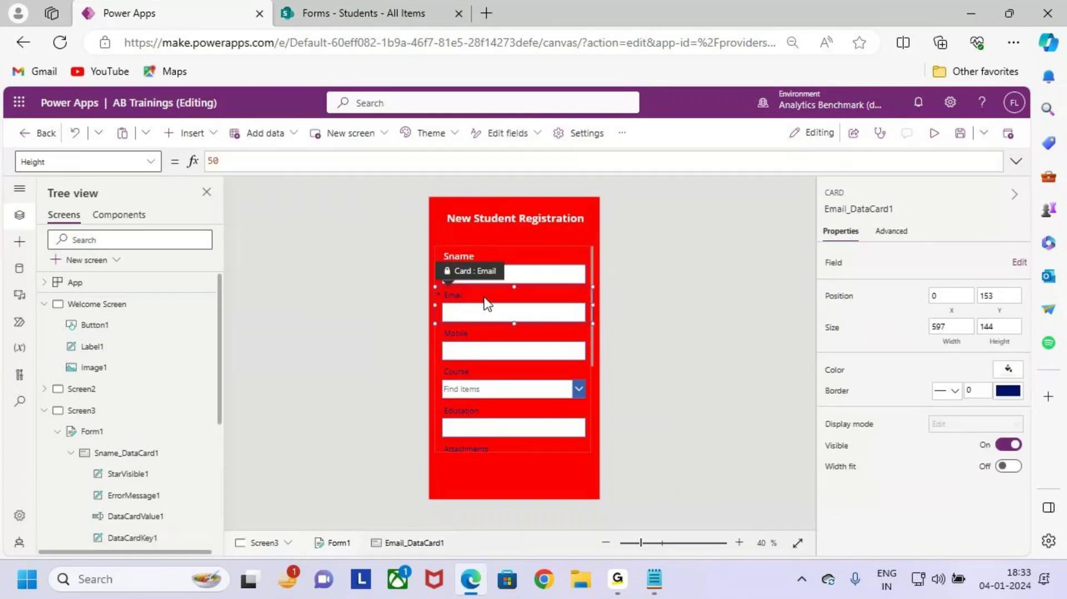
click(479, 136)
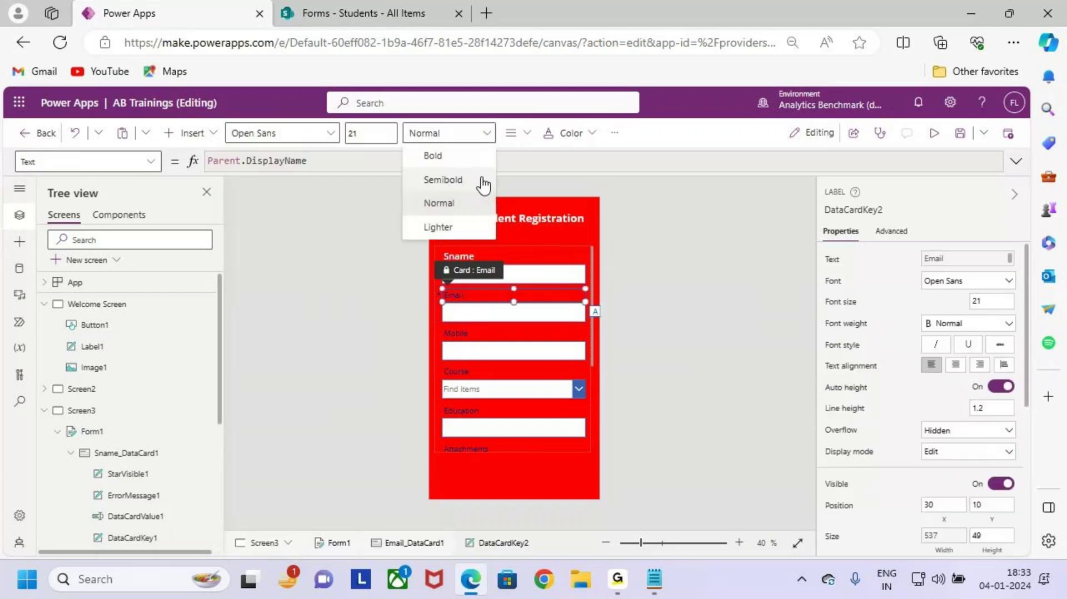
click(482, 180)
double_click(361, 134)
text(26)
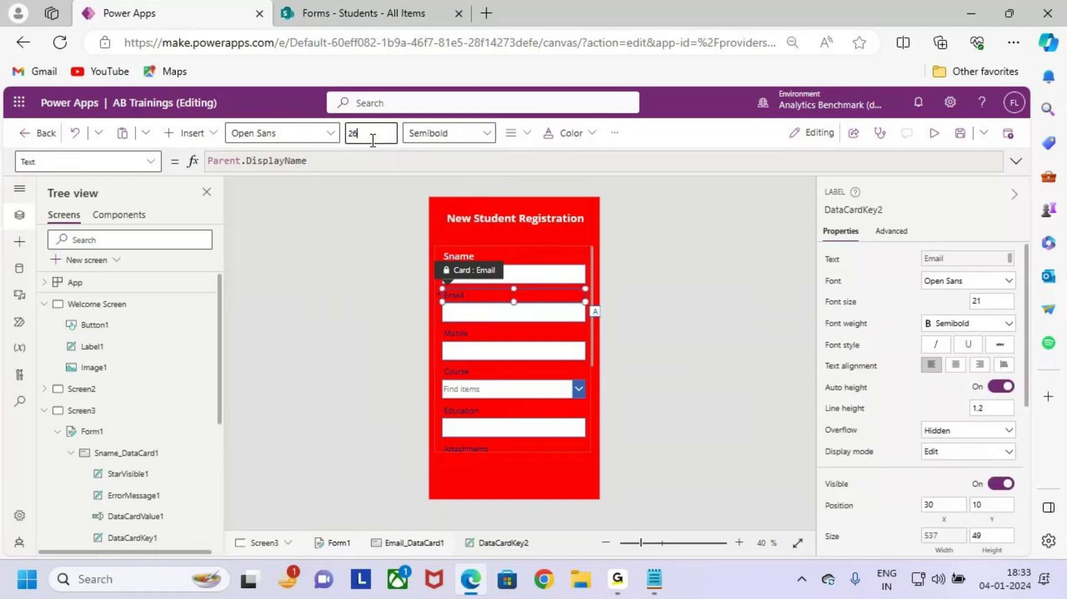
key(Return)
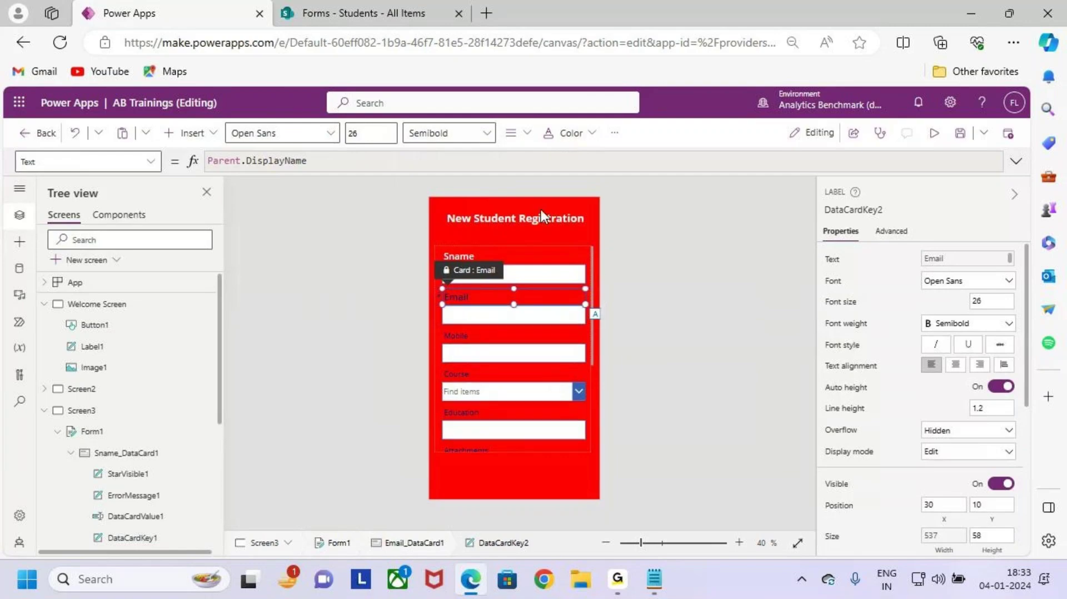
click(572, 145)
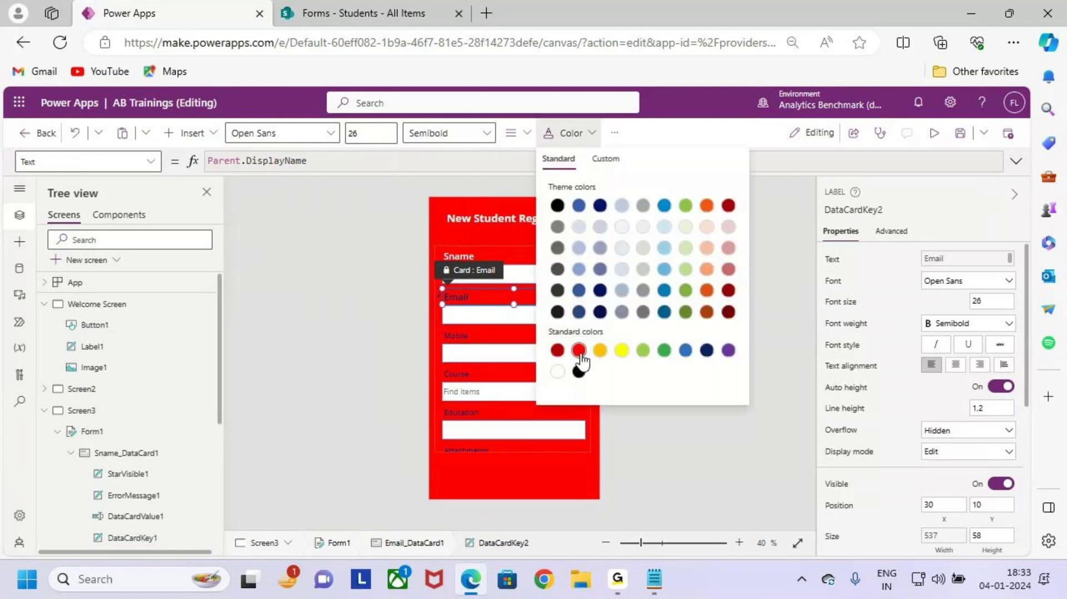
click(558, 372)
Step: Make the Mobile label white, Semibold, size 26
click(464, 345)
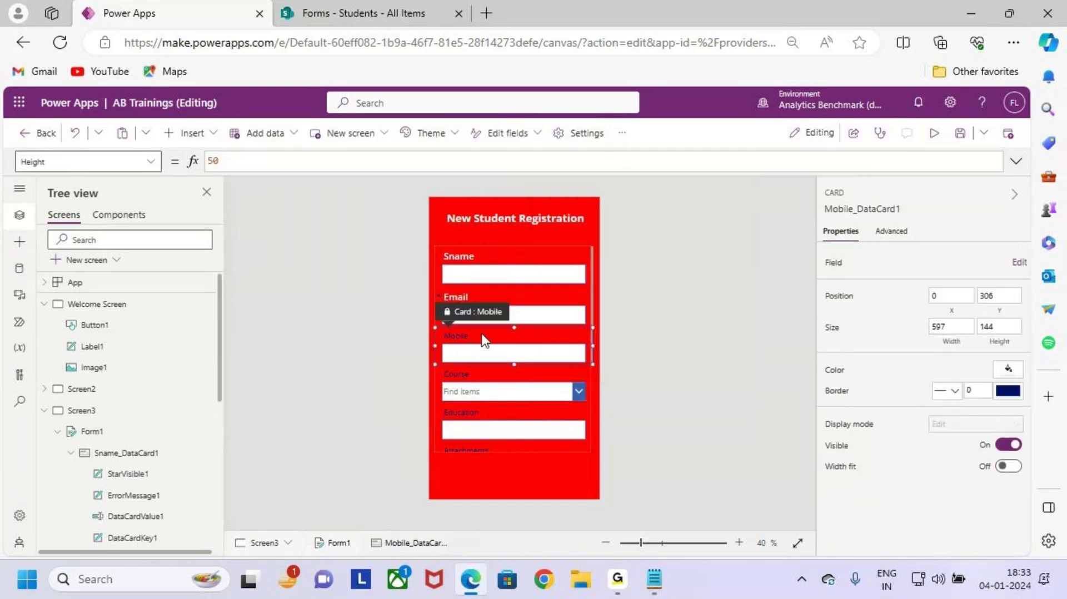
click(464, 345)
click(571, 133)
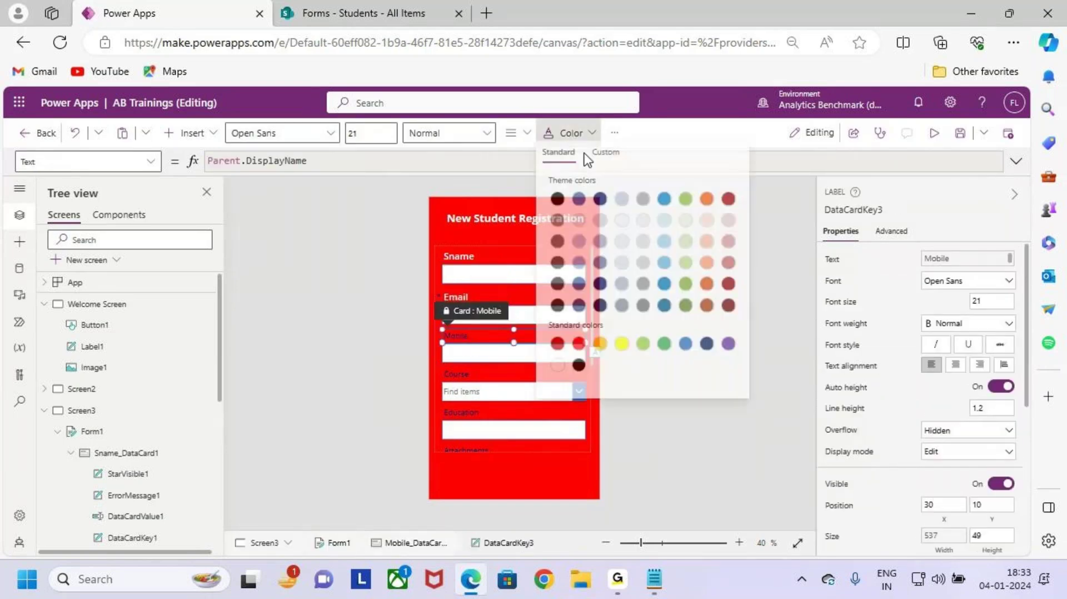
click(557, 371)
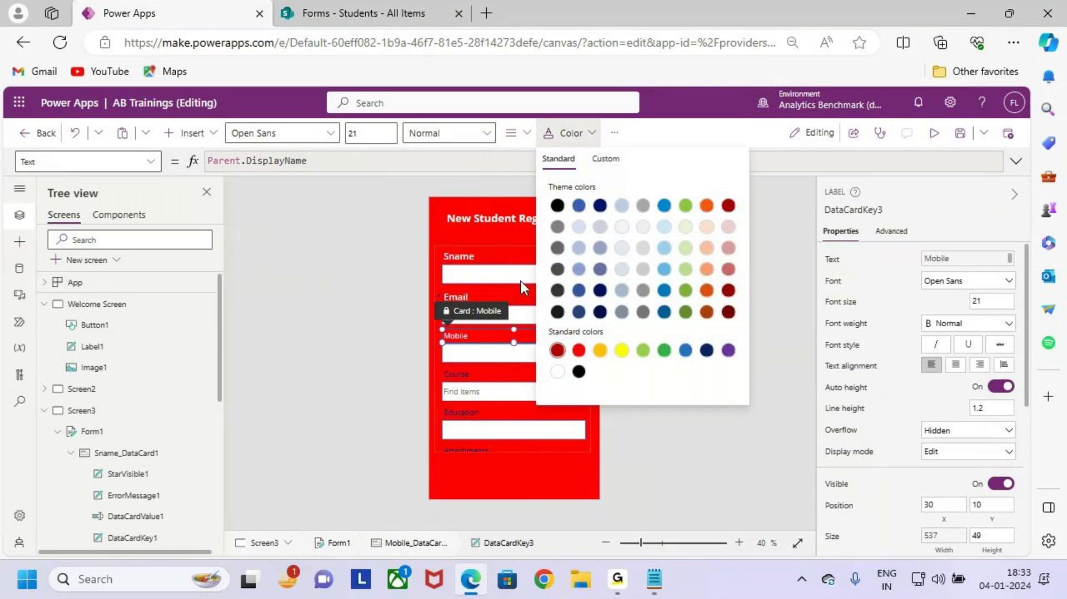
click(472, 133)
click(475, 179)
click(359, 133)
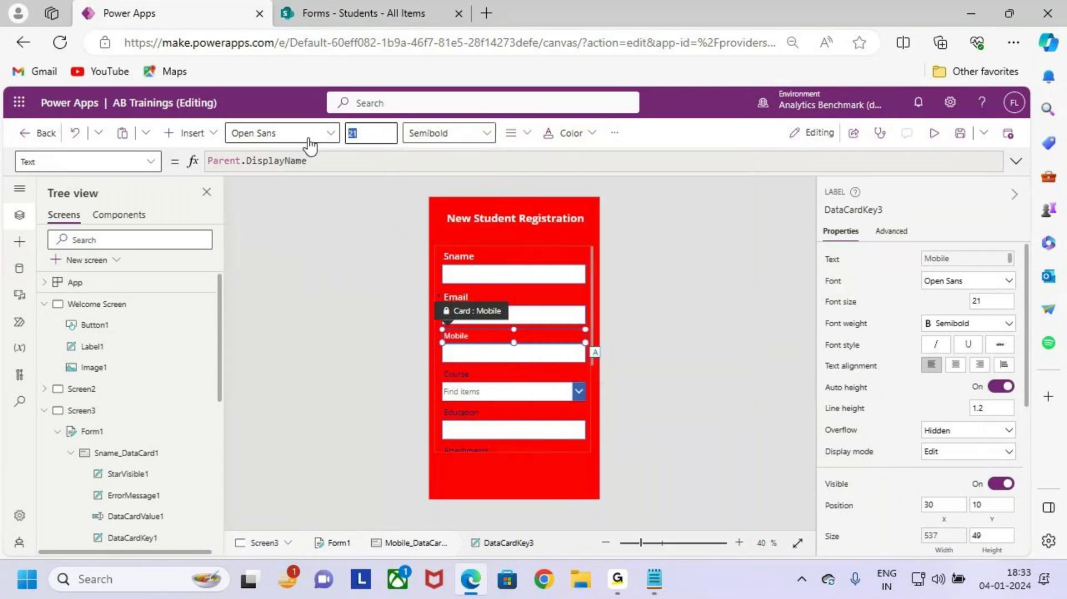
key(BackSpace)
key(Return)
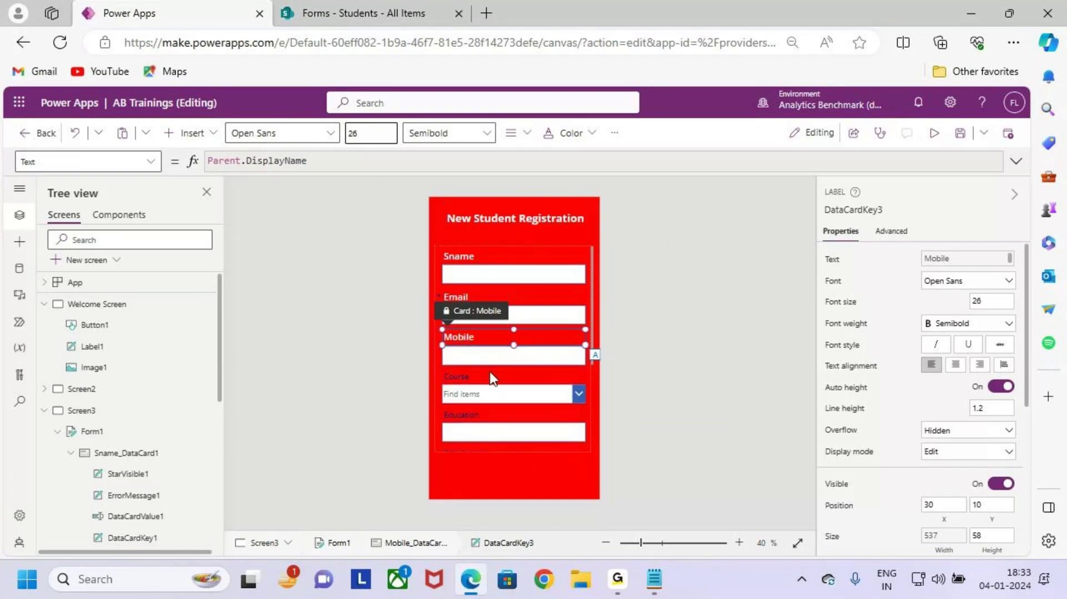
Step: Make the Course label white, Semibold, size 26
click(489, 371)
click(520, 133)
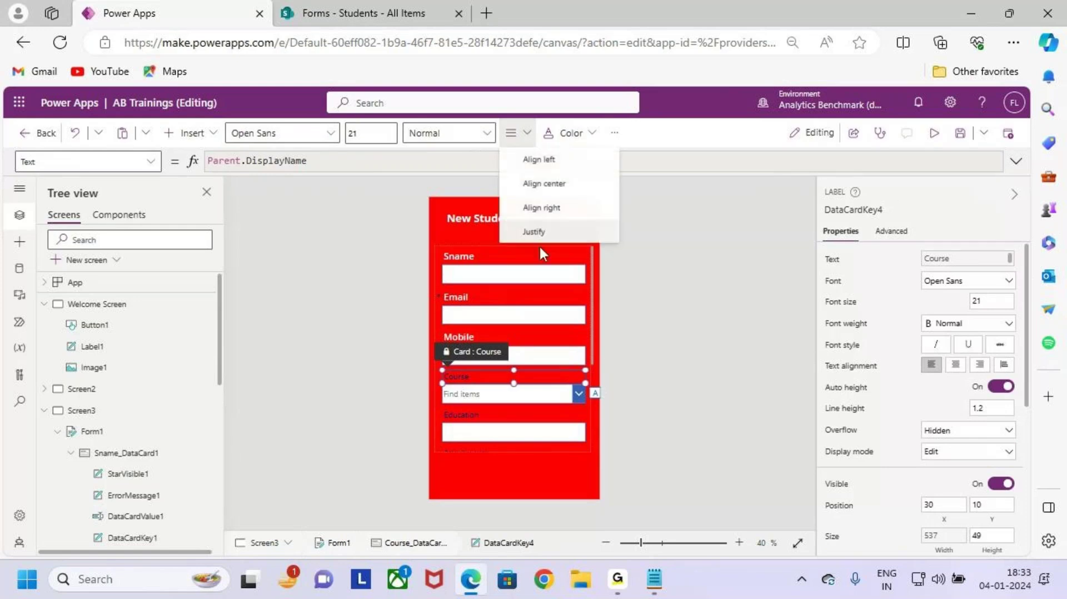
click(564, 134)
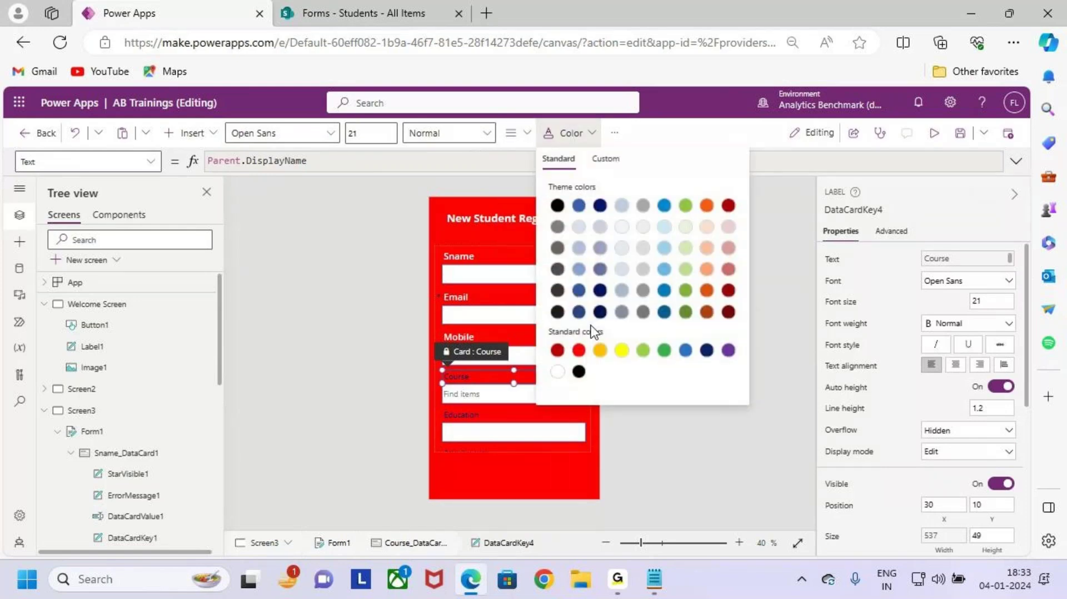
click(558, 369)
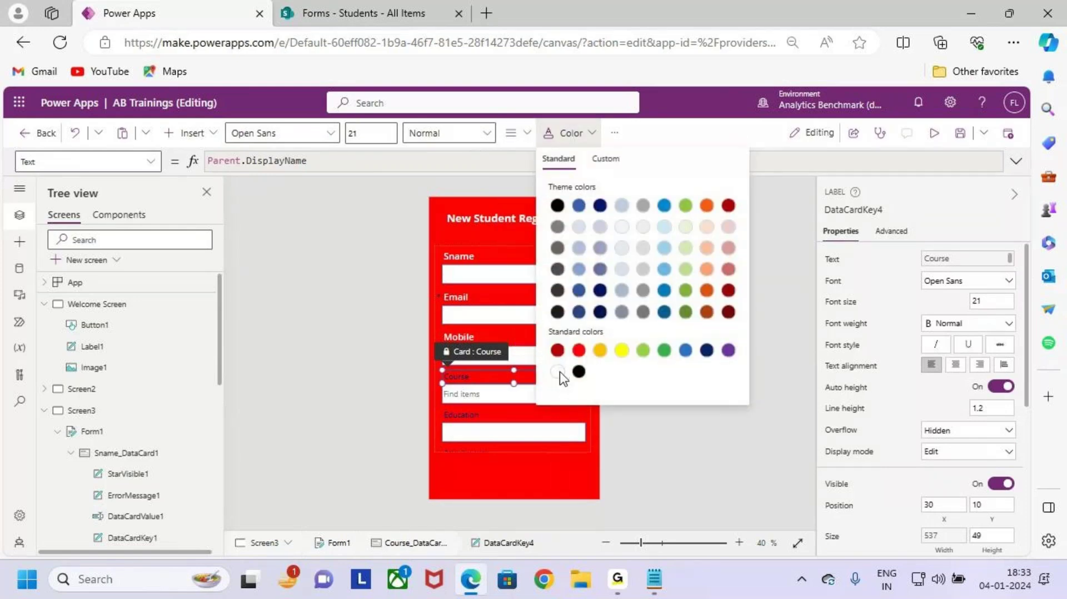
click(444, 133)
click(452, 176)
double_click(361, 134)
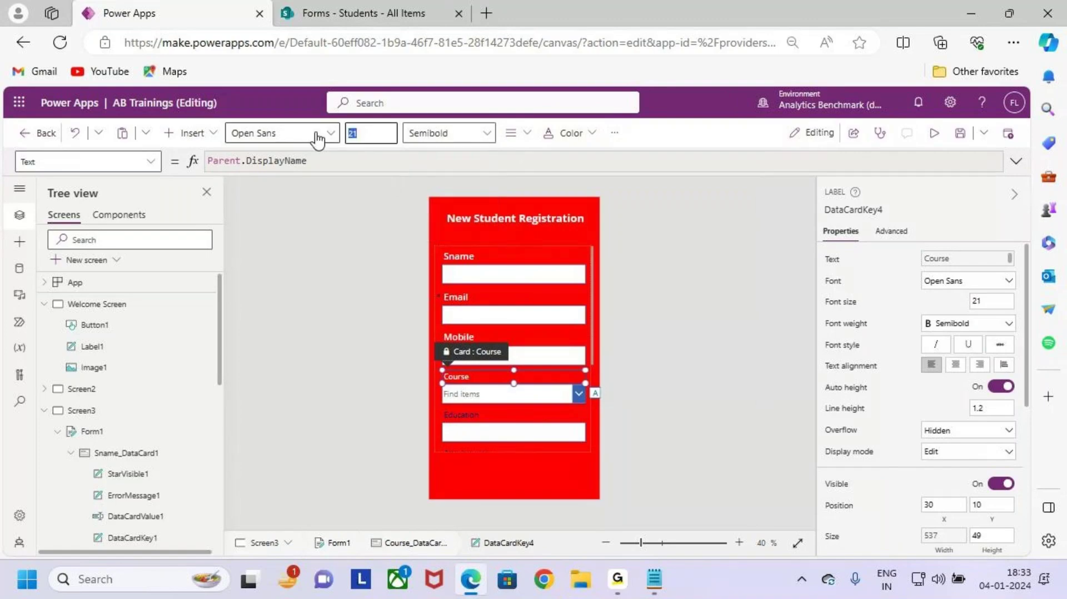
text(26)
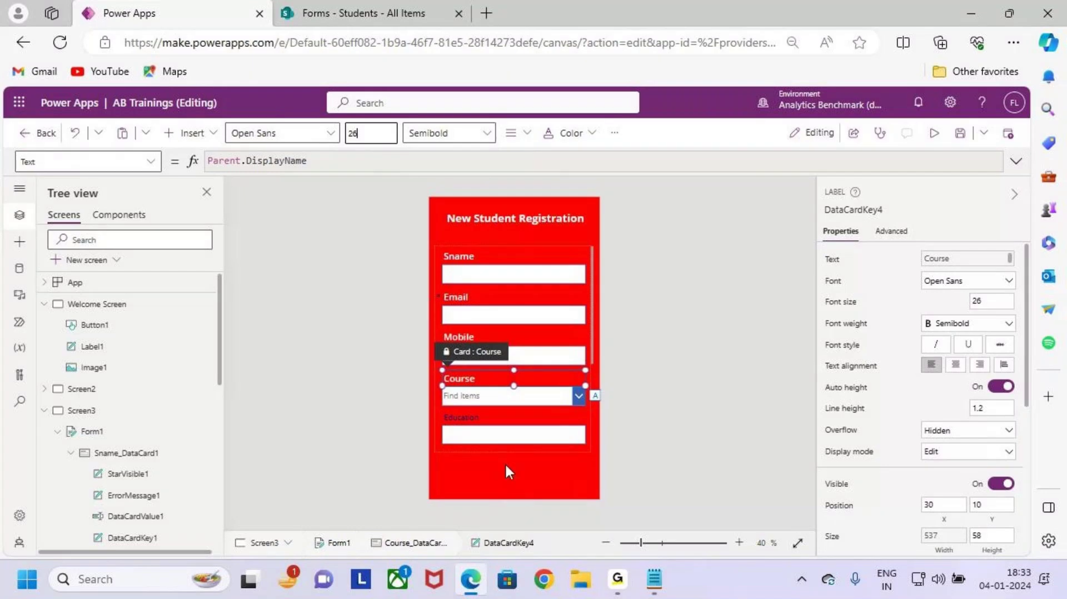
Step: Make the Education label white, Semibold, size 26, then click back onto the screen
click(492, 417)
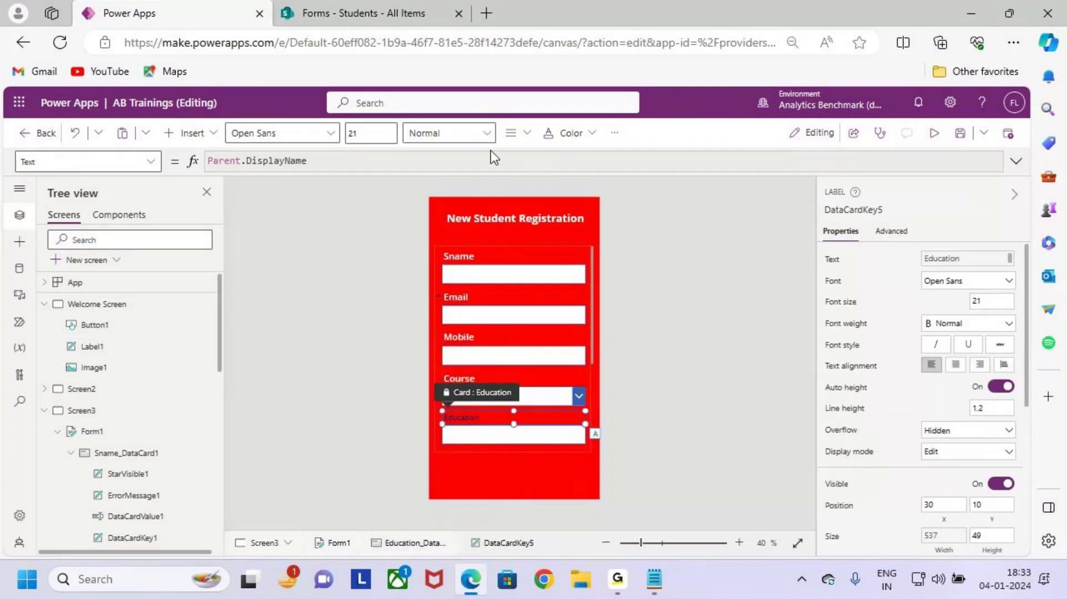
click(572, 133)
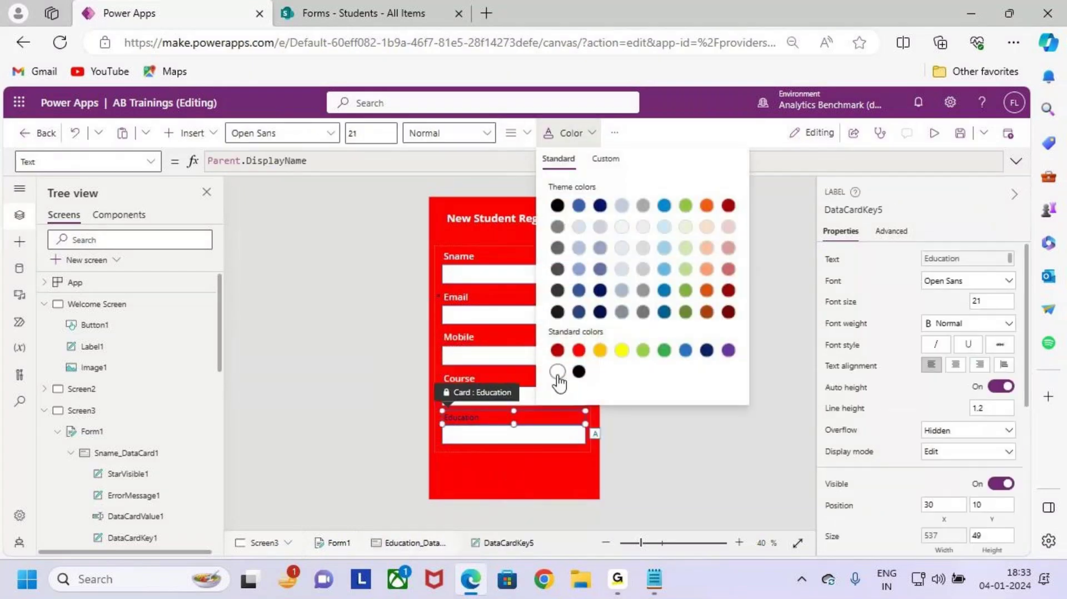
click(558, 372)
click(439, 133)
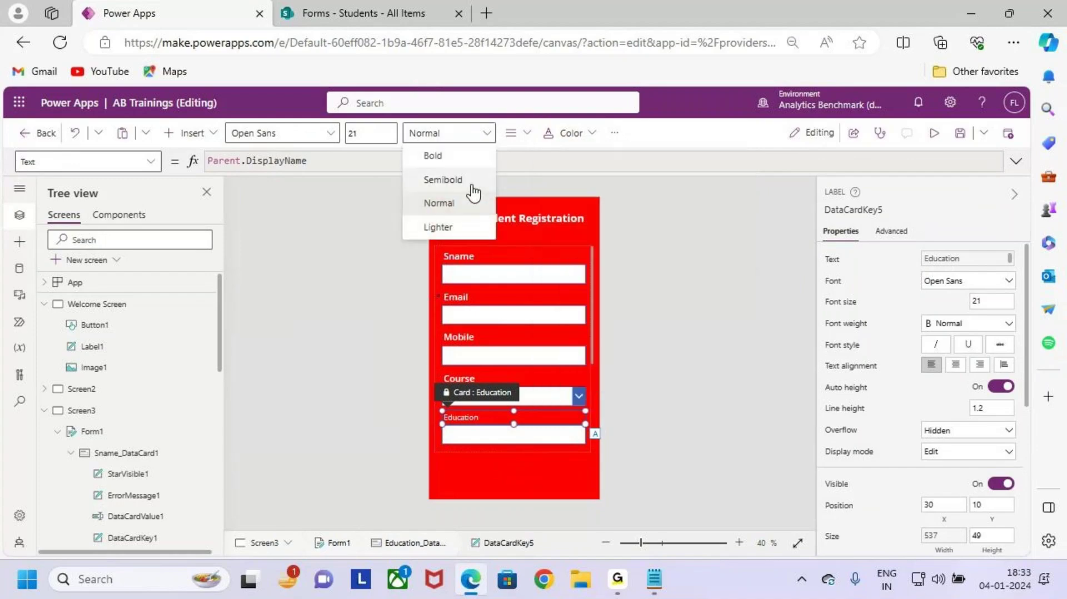
click(443, 179)
click(371, 133)
text(2)
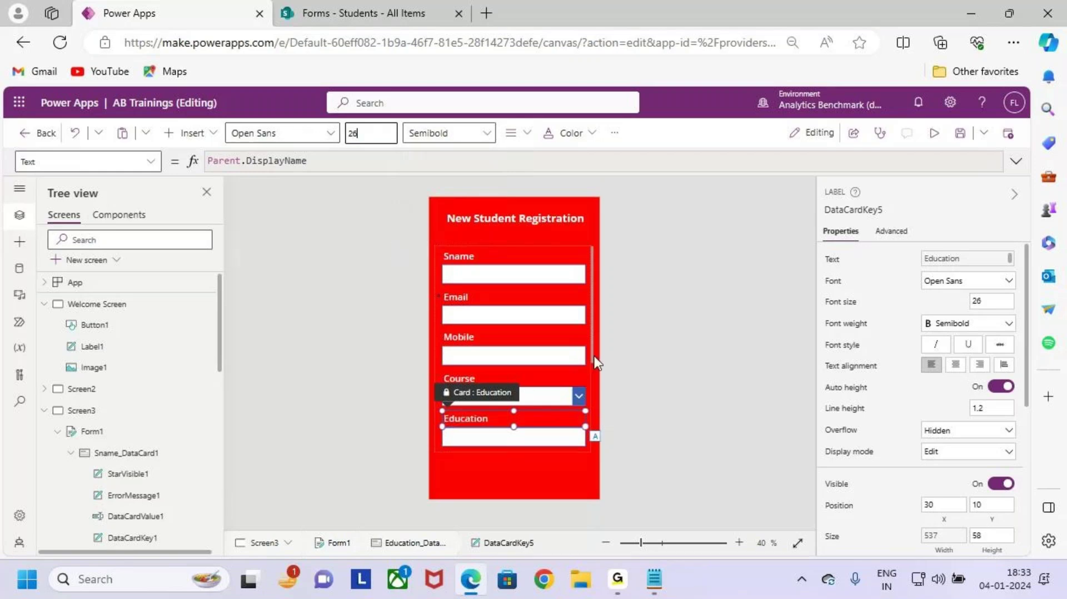
click(612, 338)
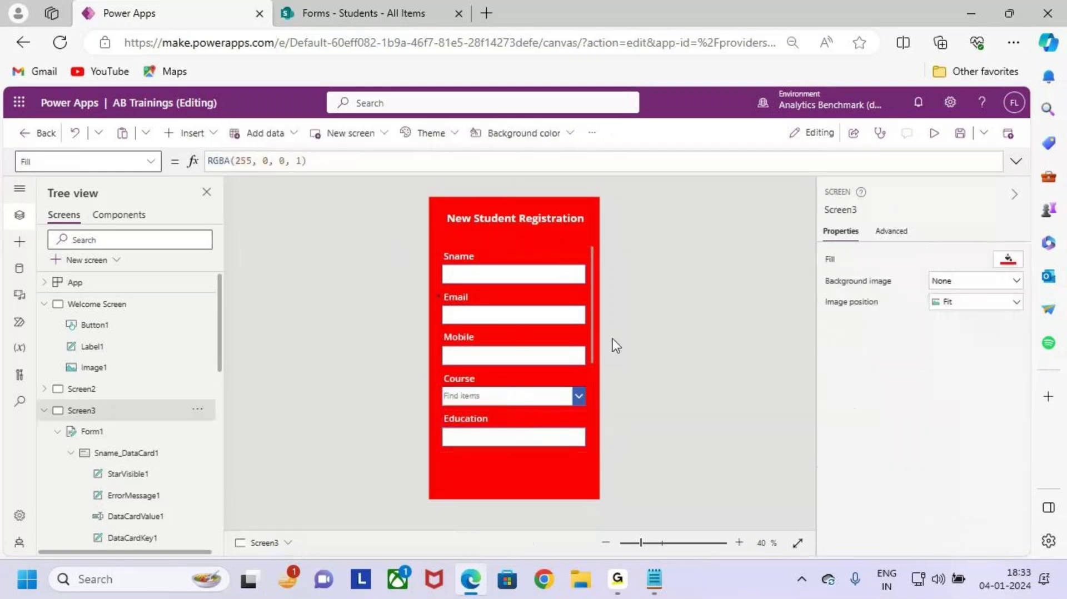
Step: Select Form1 in the Tree view and mark the form on the canvas
click(121, 434)
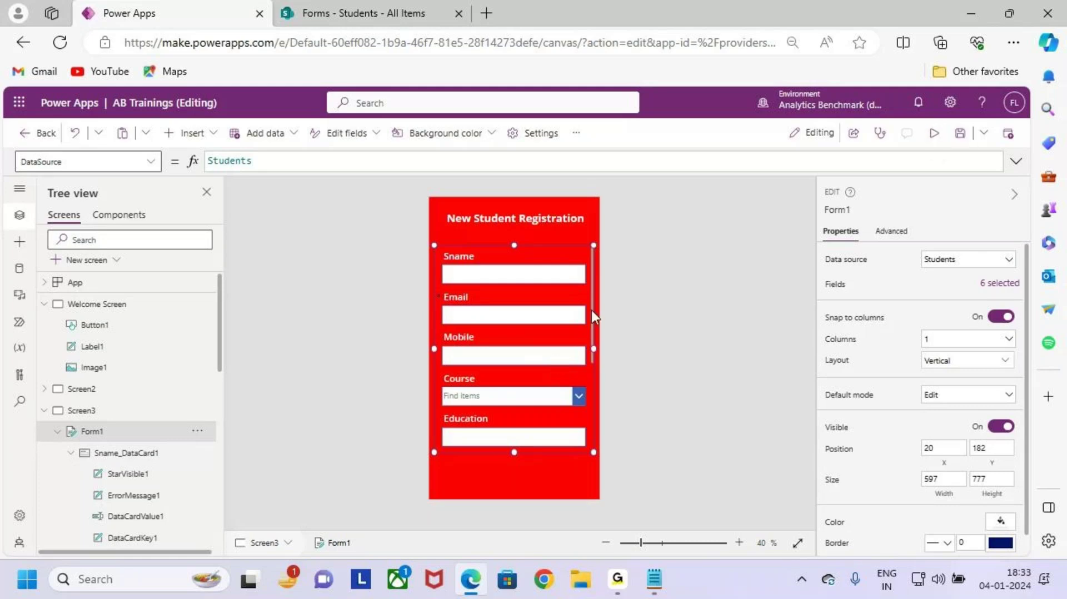
scroll(562, 375, down, 4)
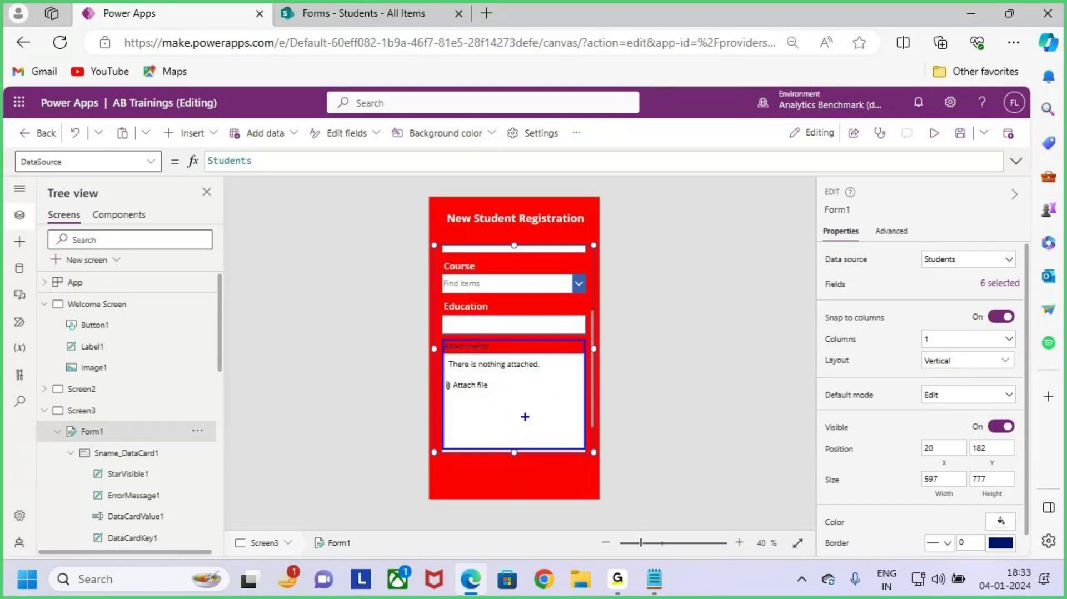
drag(482, 371, 549, 421)
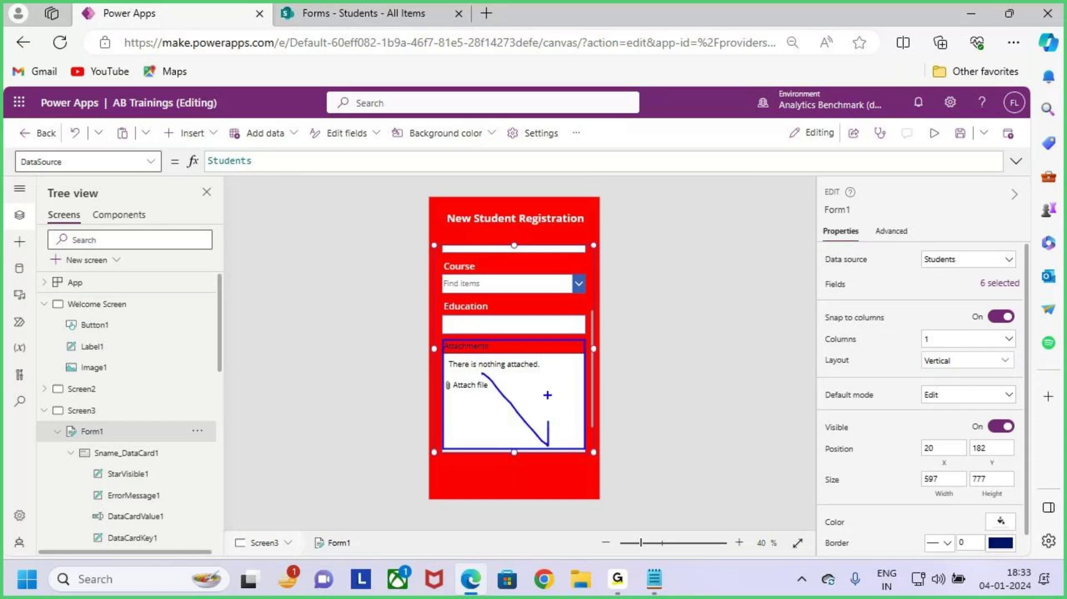
drag(538, 371, 464, 482)
key(Escape)
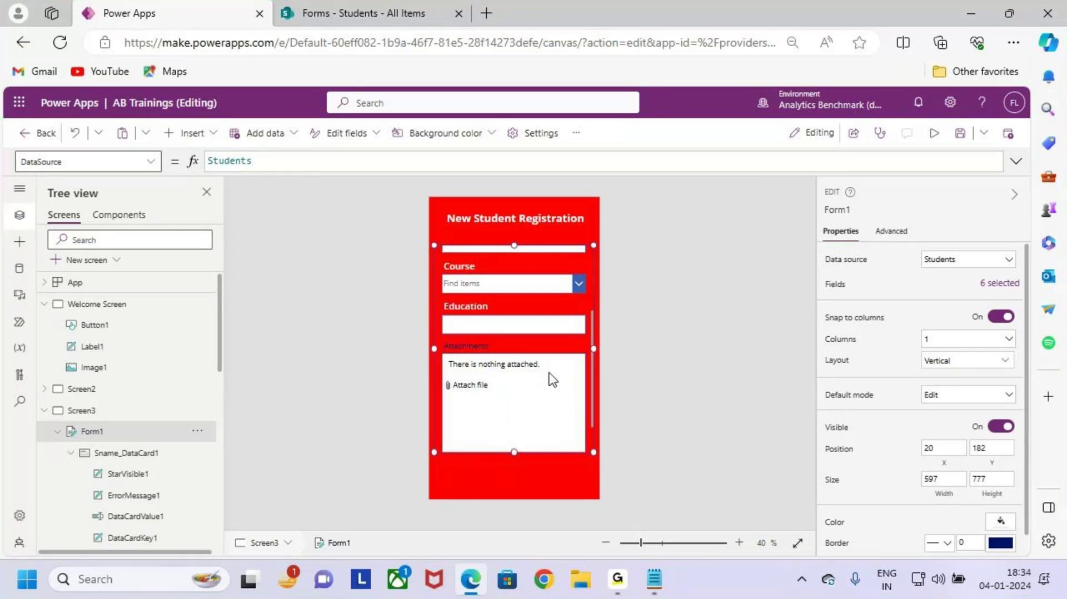
scroll(553, 380, up, 5)
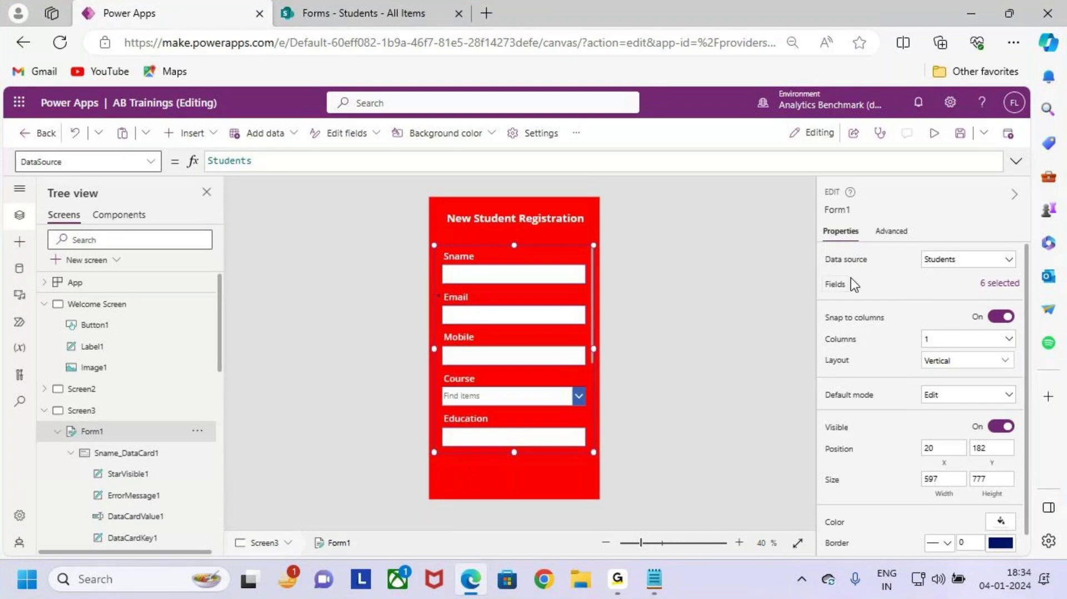
Step: Highlight Form1's Students data source, its six fields, and their cards on the form
key(ctrl+2)
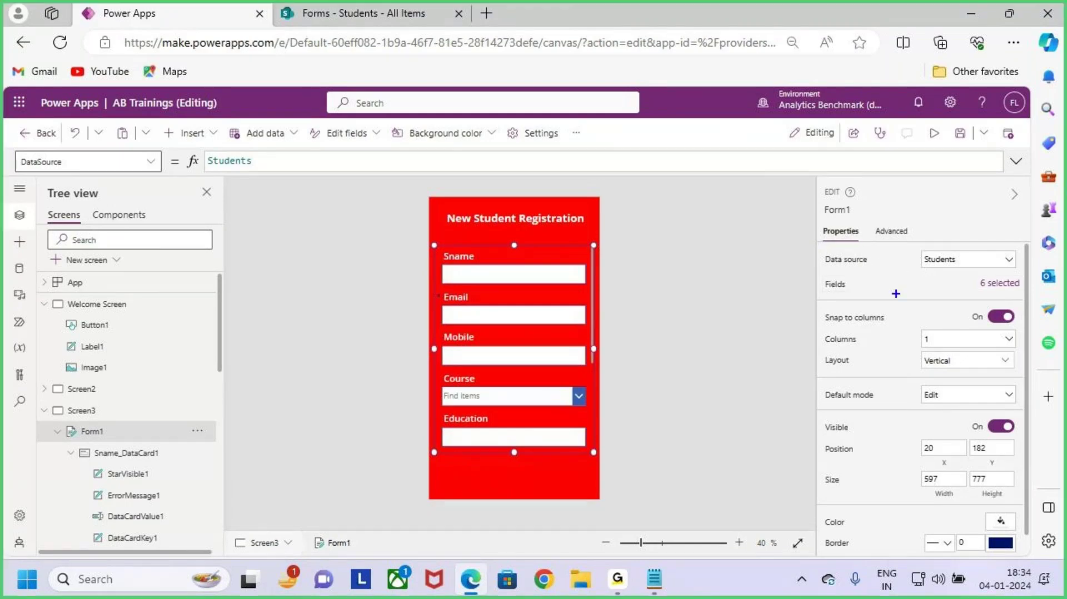
drag(824, 248, 878, 268)
drag(827, 294, 853, 296)
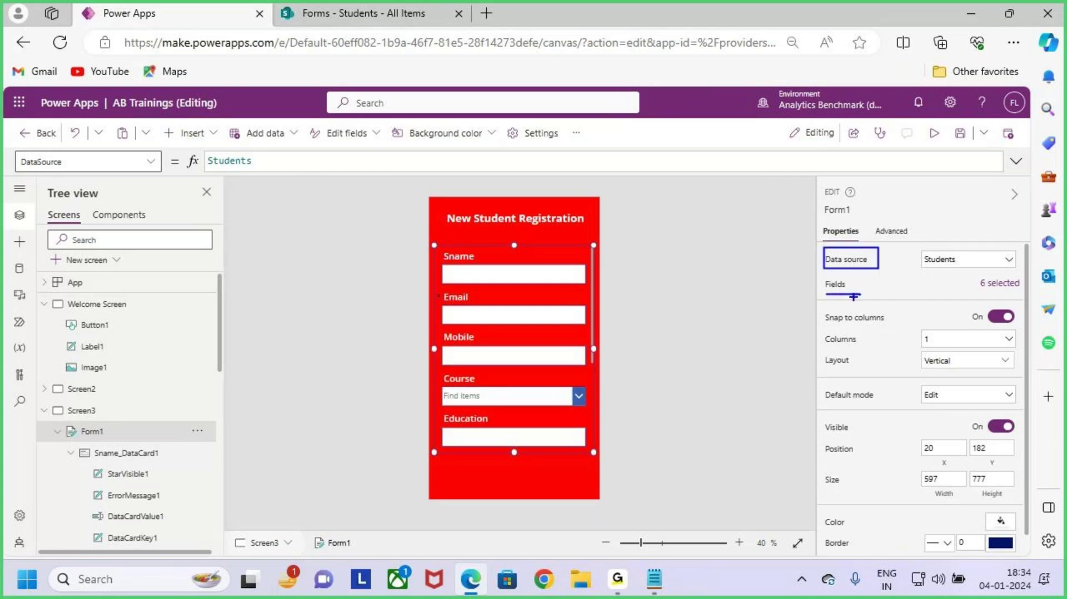
key(Escape)
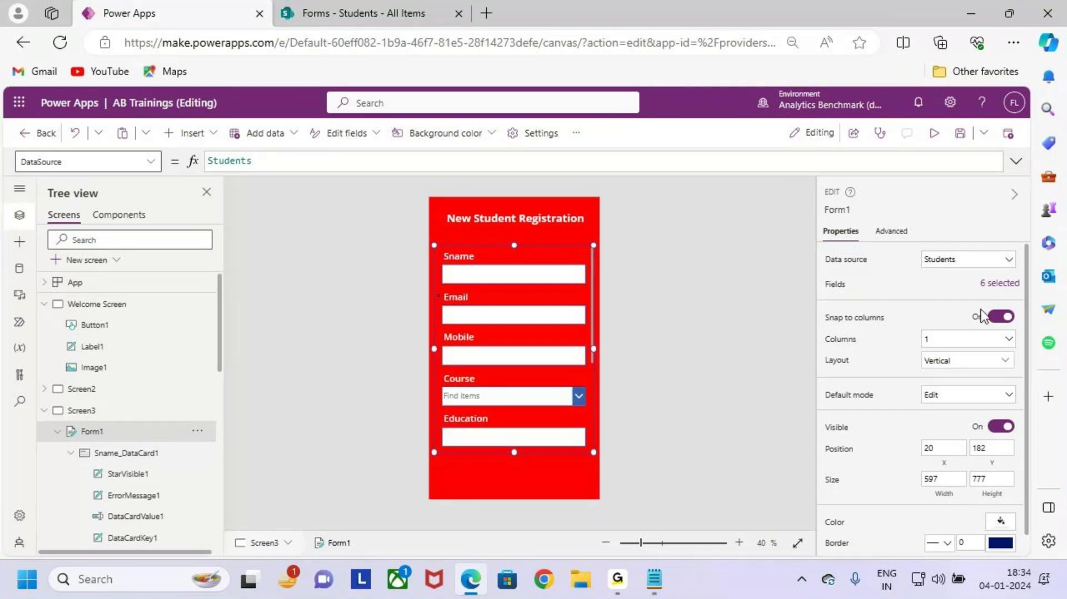
key(ctrl+2)
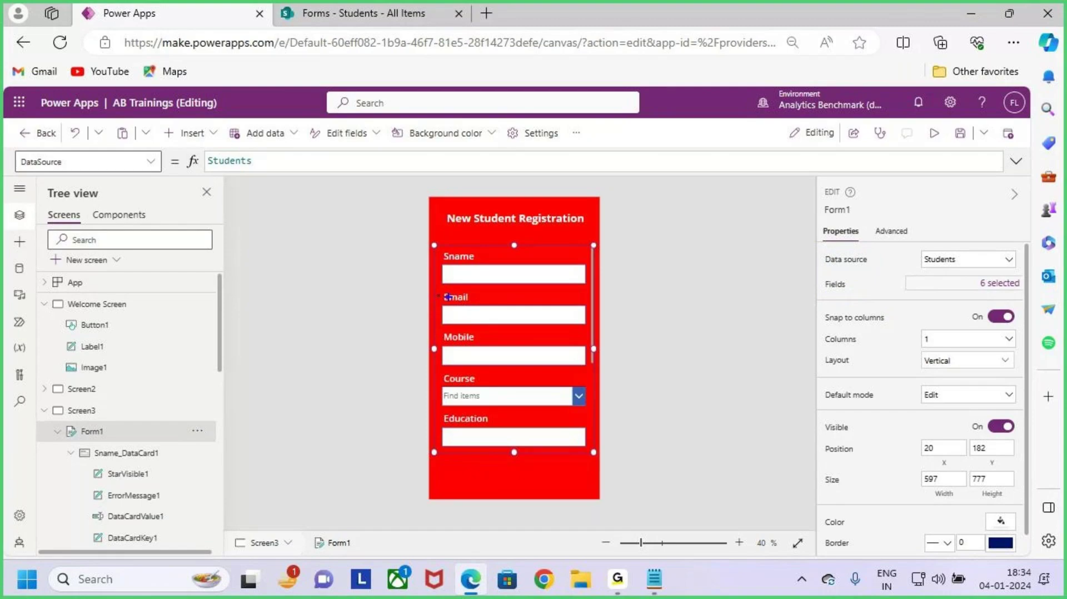
drag(446, 266, 480, 268)
drag(447, 309, 478, 305)
drag(457, 340, 510, 330)
drag(443, 392, 482, 383)
key(Escape)
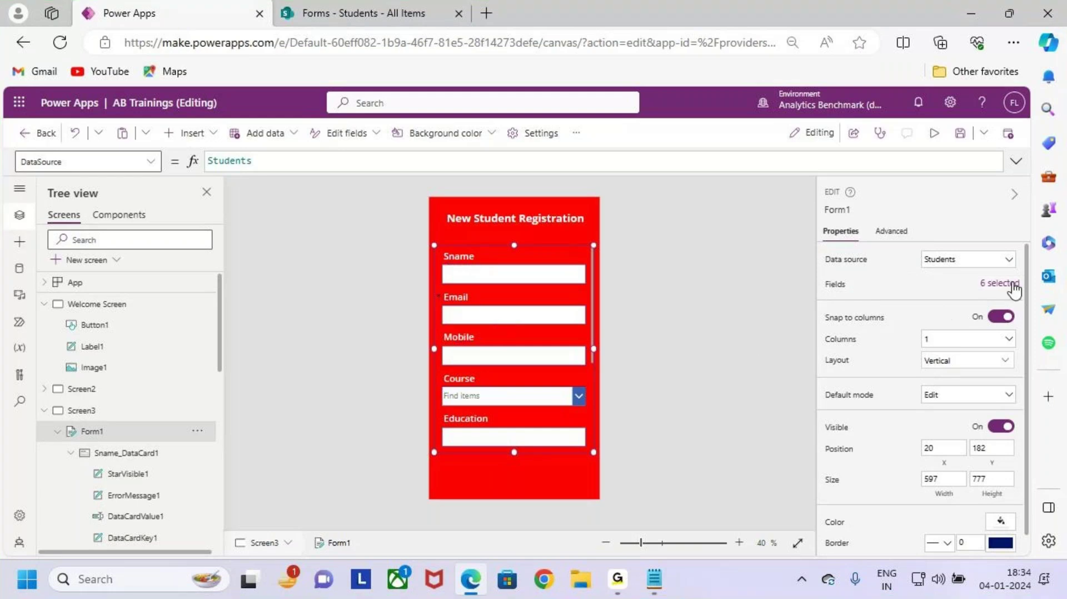
Step: Open Form1's field list and highlight the fields it contains
click(999, 284)
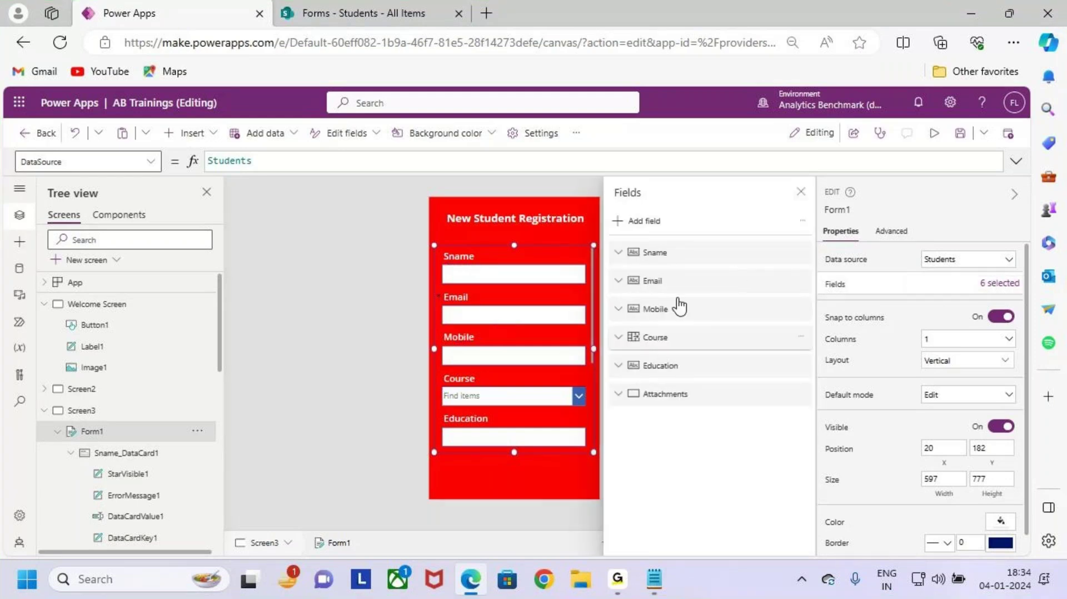
key(ctrl+2)
drag(615, 240, 817, 407)
mouse_move(461, 209)
mouse_down()
mouse_move(473, 254)
mouse_move(491, 234)
mouse_up()
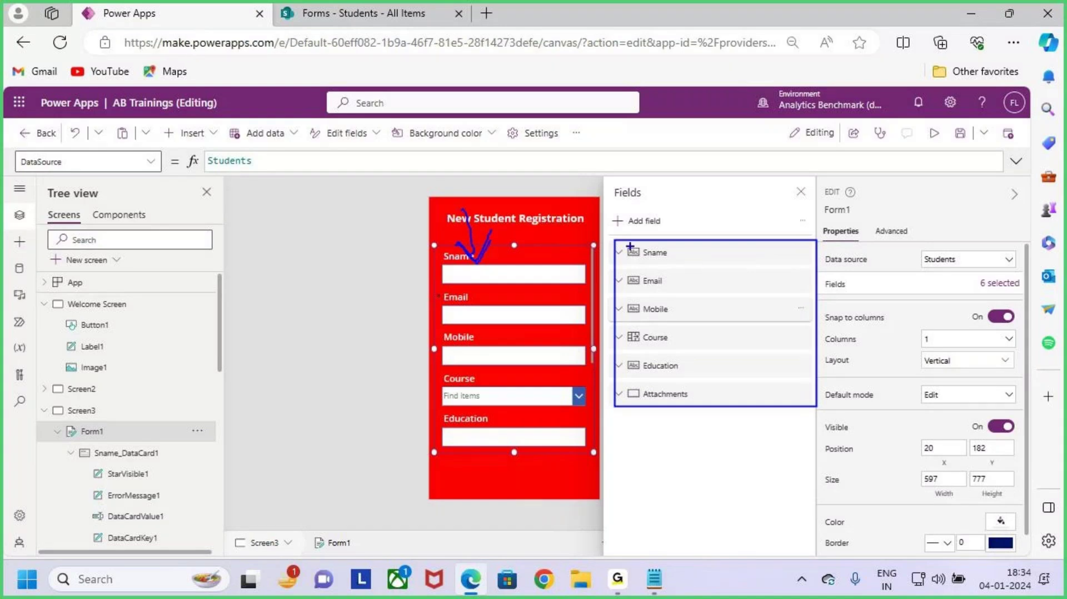
mouse_move(613, 240)
mouse_down()
mouse_move(823, 399)
mouse_move(816, 408)
mouse_up()
key(Escape)
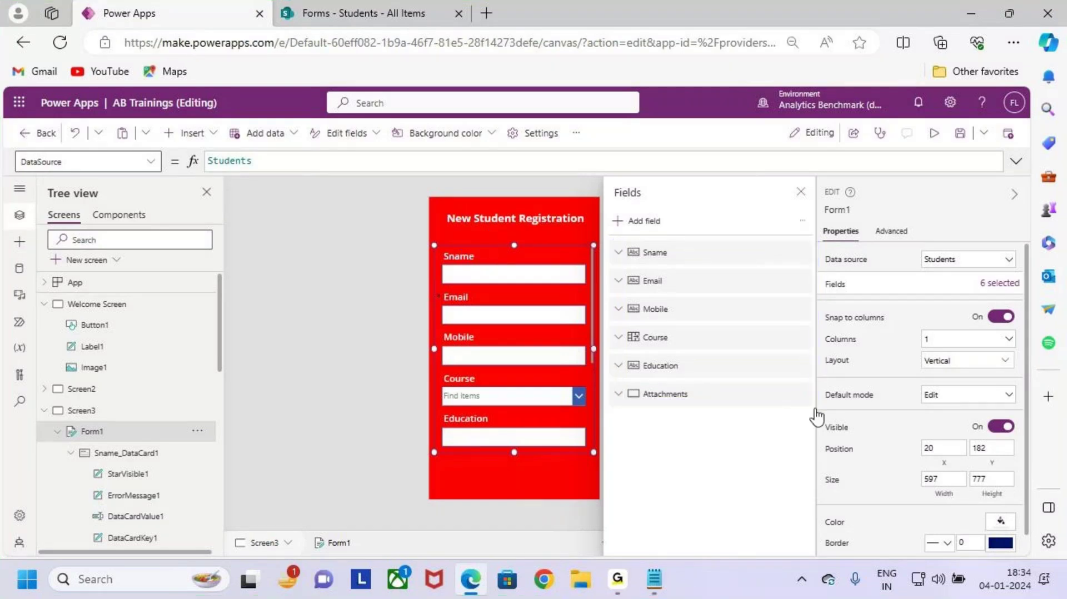
key(ctrl+2)
mouse_move(610, 379)
mouse_down()
mouse_move(690, 402)
mouse_move(815, 410)
mouse_up()
mouse_move(655, 400)
mouse_down()
mouse_move(563, 428)
mouse_move(588, 444)
mouse_up()
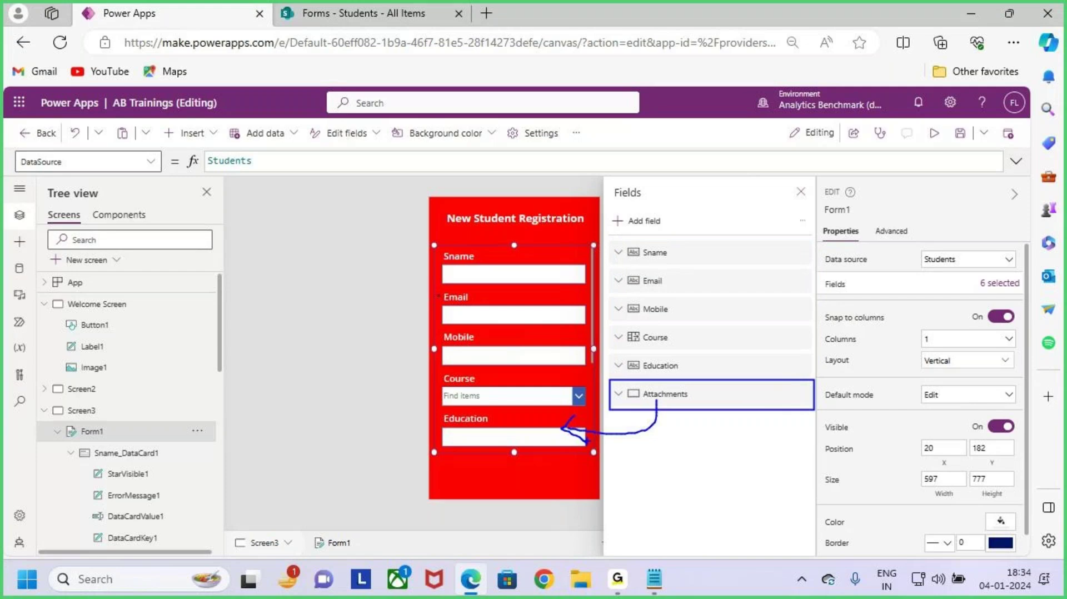
key(Escape)
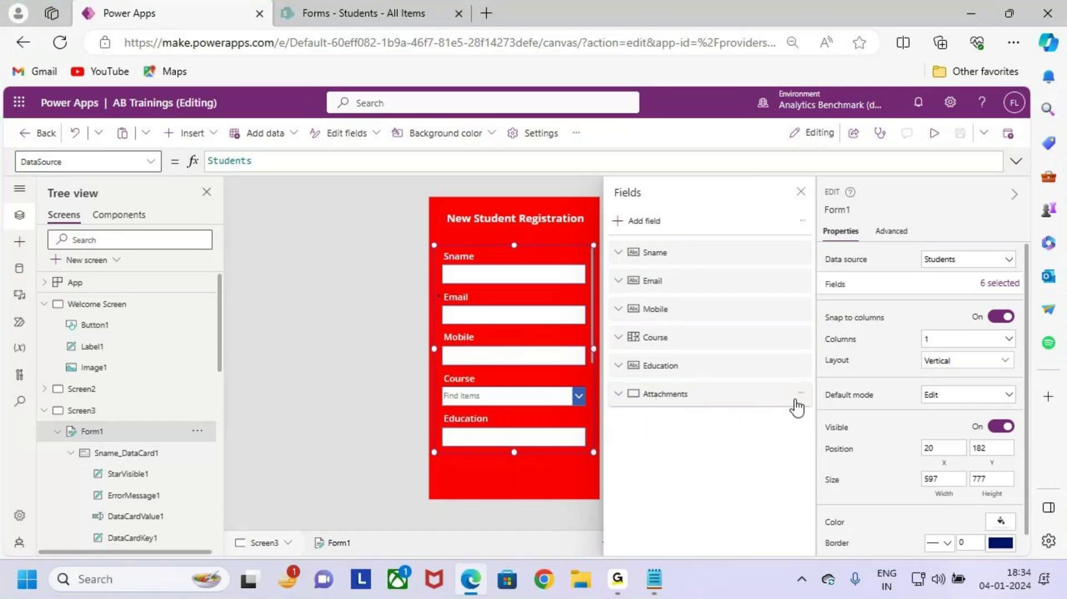
Step: Remove the Attachments field, leaving Sname, Email, Mobile, Course and Education
click(801, 395)
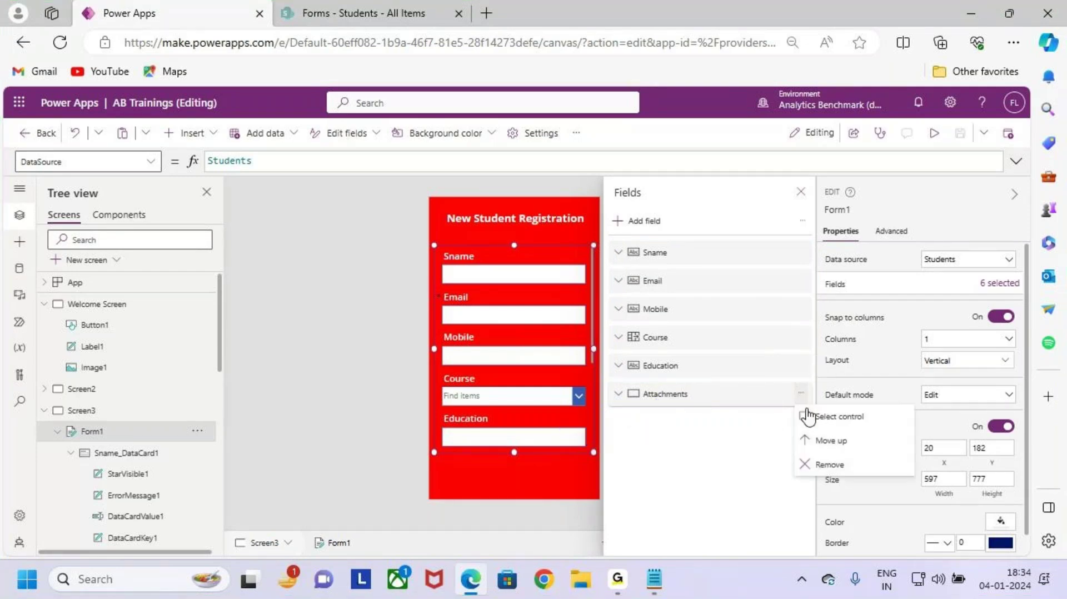
click(859, 465)
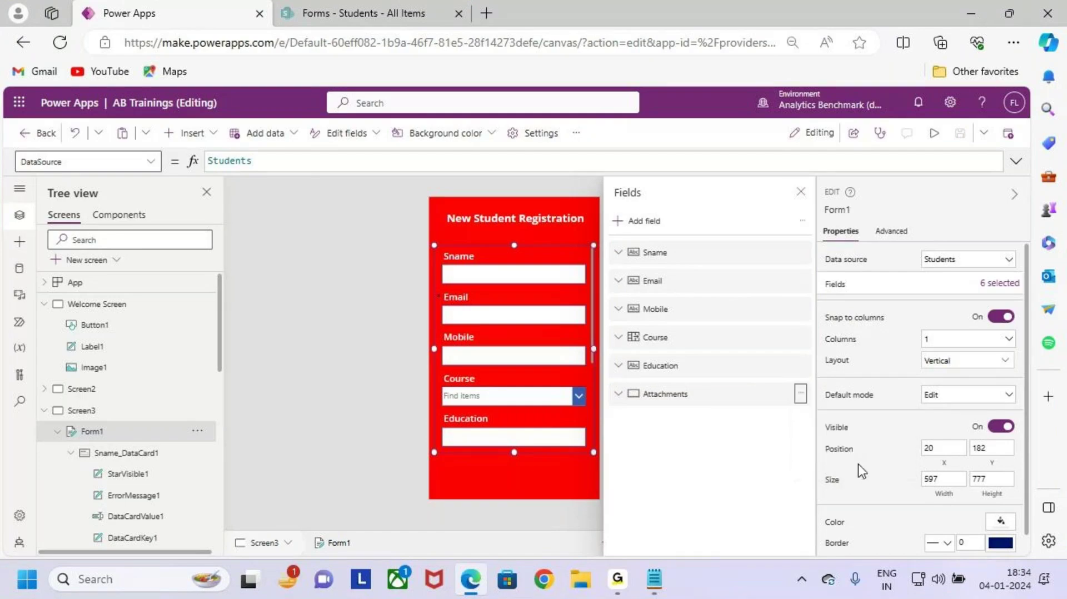
key(ctrl+2)
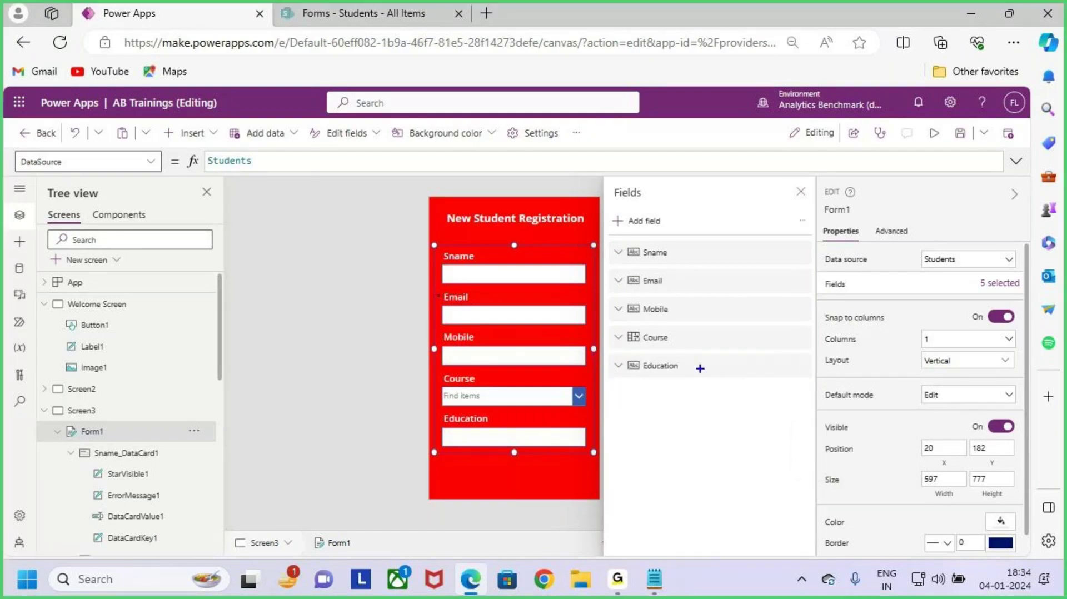
drag(611, 245, 814, 399)
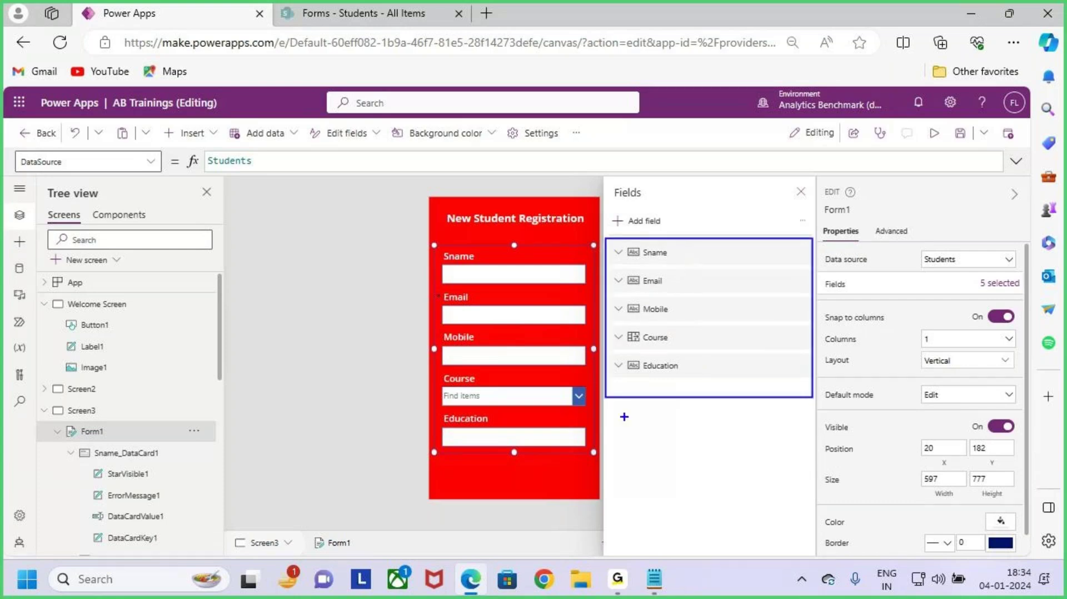
key(Escape)
Step: Drag Form1's edges so it becomes 597 by 817 at position 20, 162, then select the screen
click(801, 192)
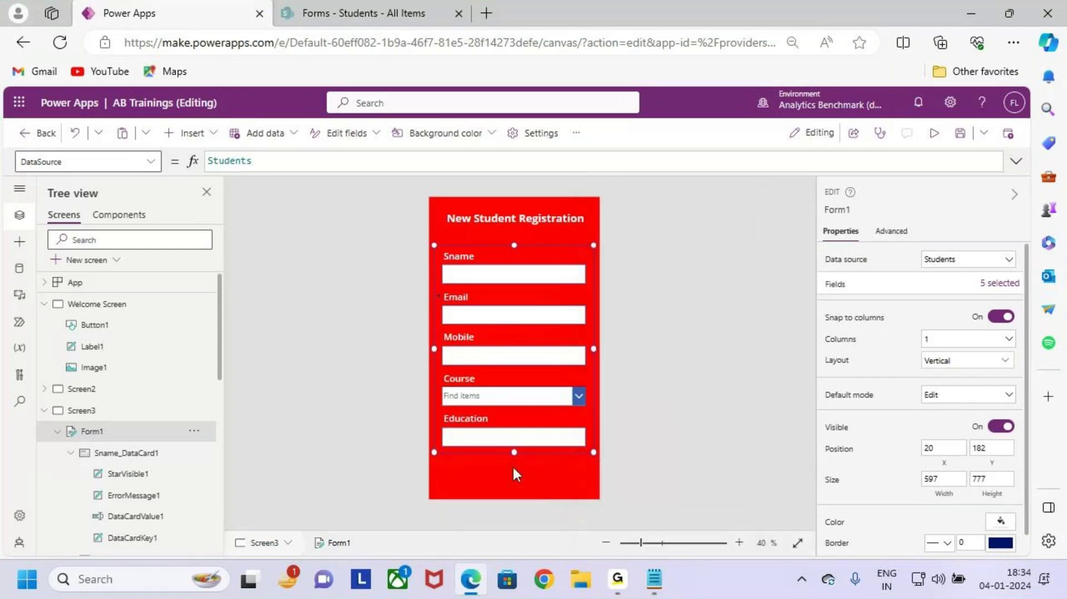
drag(514, 451, 518, 456)
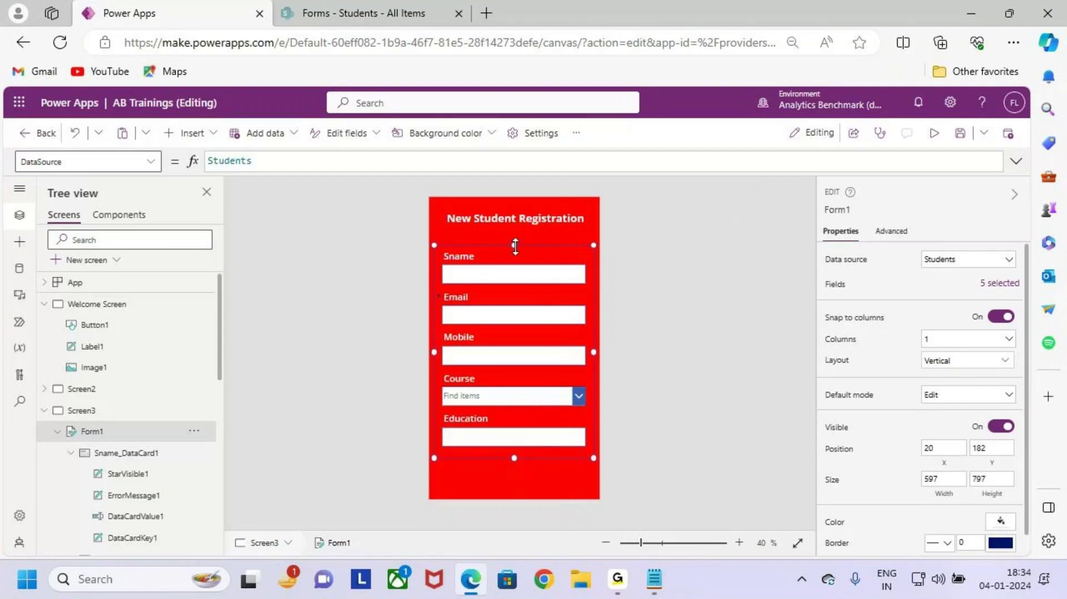
drag(516, 247, 517, 242)
drag(514, 458, 515, 453)
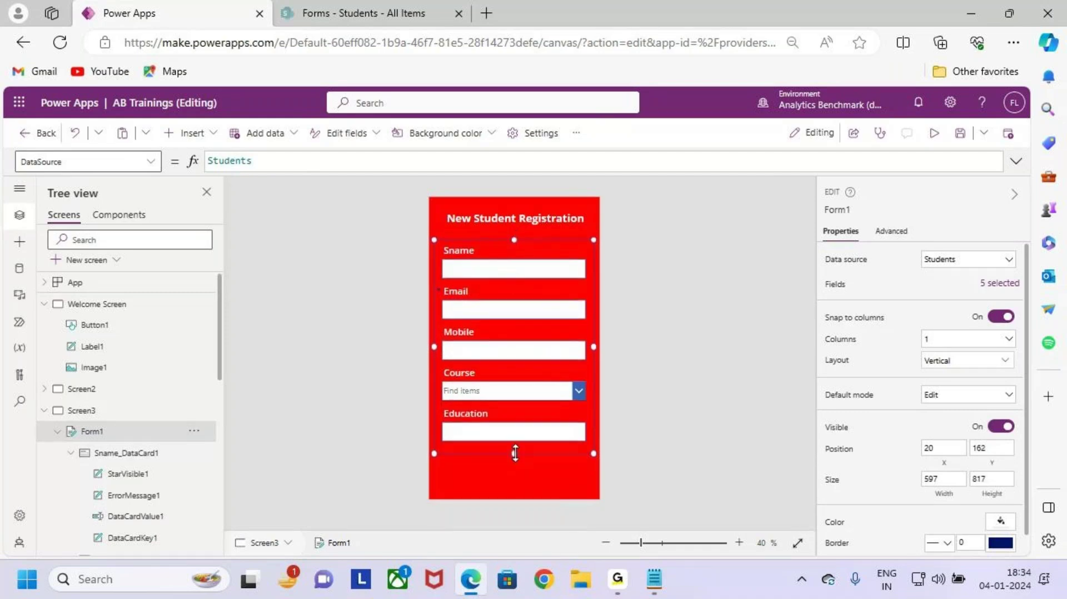
click(517, 473)
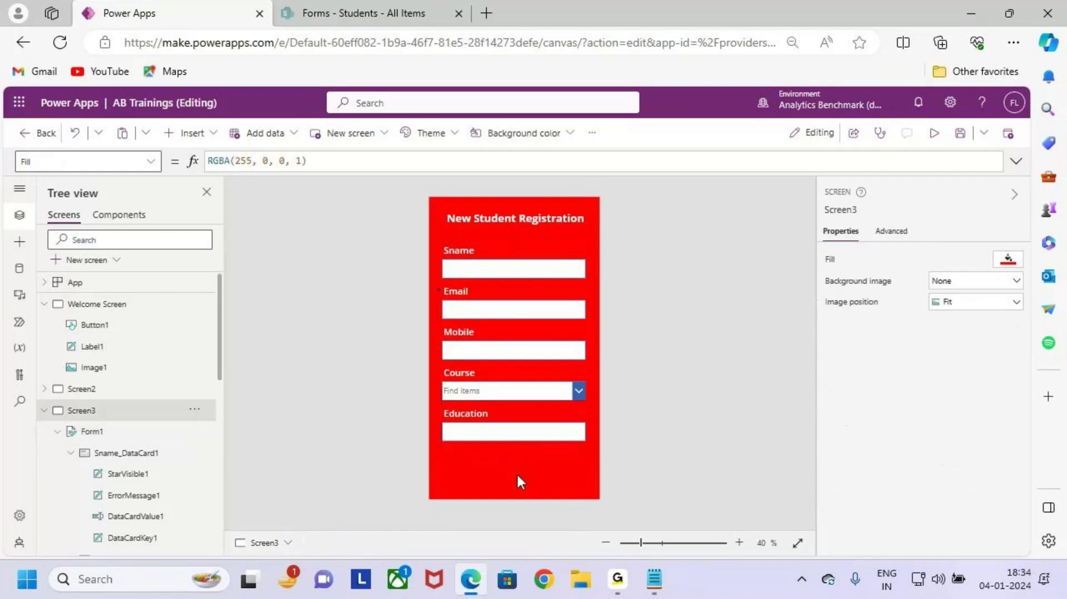
click(465, 405)
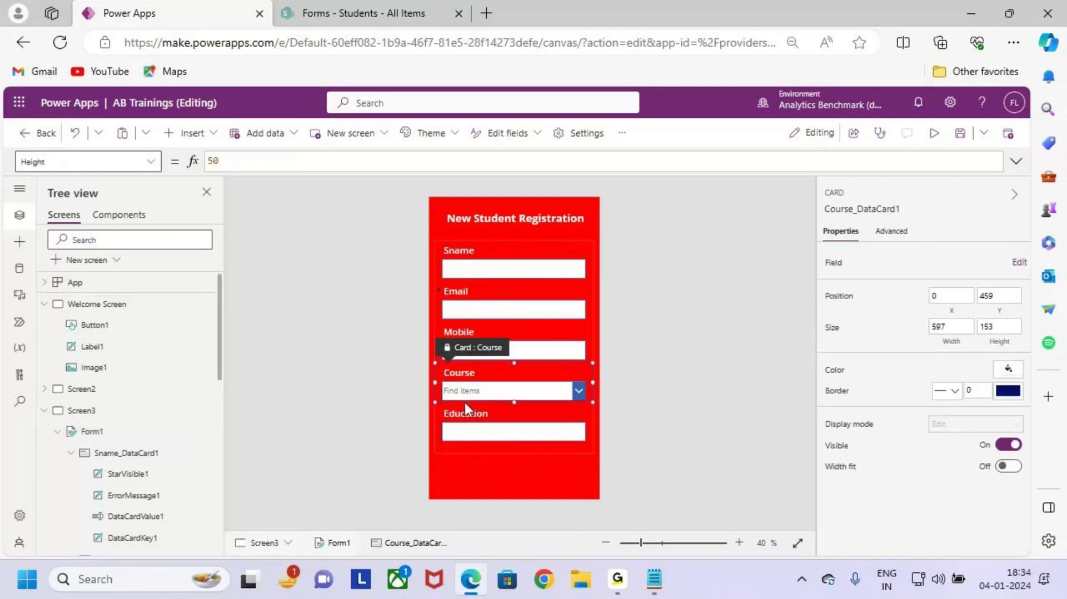
click(526, 481)
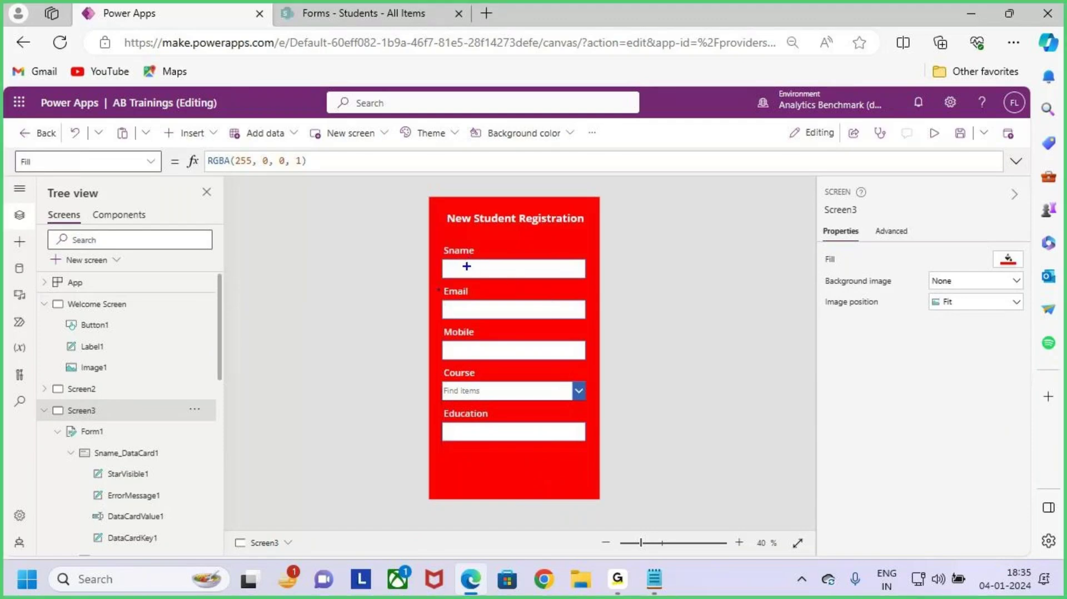
drag(460, 267, 479, 267)
drag(461, 307, 492, 312)
drag(460, 347, 490, 347)
drag(457, 391, 493, 390)
drag(458, 432, 482, 432)
mouse_move(517, 241)
mouse_down()
mouse_move(445, 405)
mouse_move(505, 253)
mouse_up()
drag(534, 336, 649, 336)
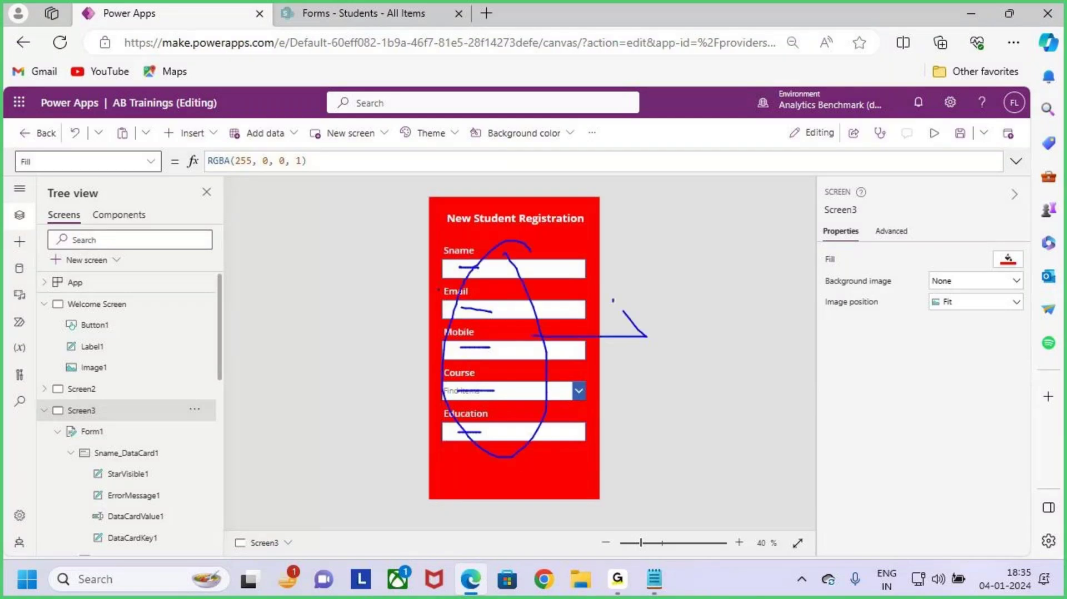
drag(613, 300, 656, 340)
mouse_move(661, 328)
mouse_down()
mouse_move(634, 400)
mouse_move(673, 334)
mouse_up()
drag(694, 315, 695, 349)
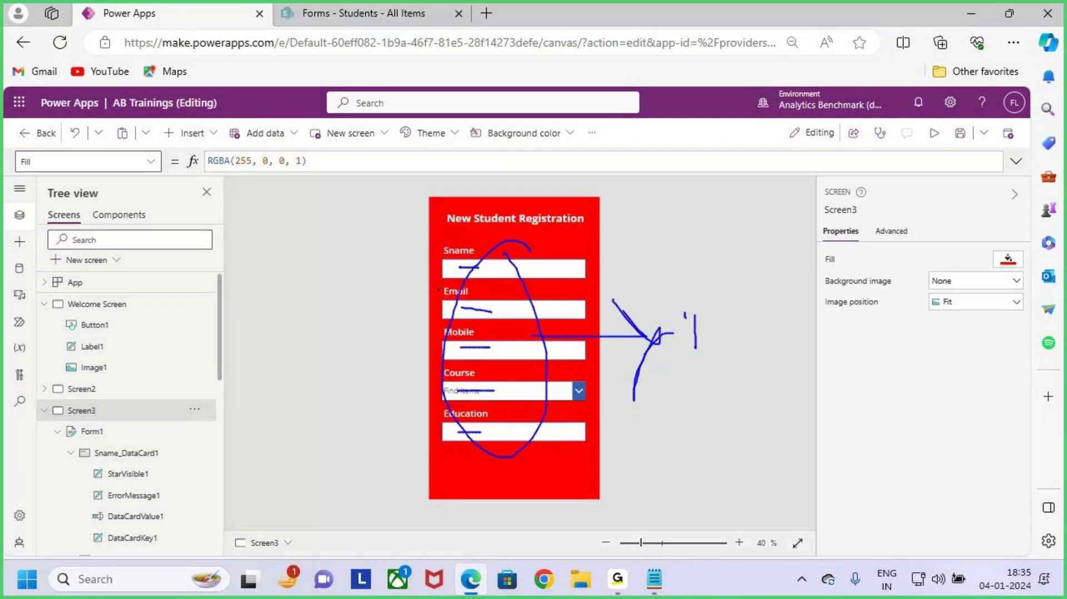
drag(686, 303, 691, 354)
drag(738, 327, 738, 334)
drag(770, 310, 743, 353)
drag(713, 384, 778, 368)
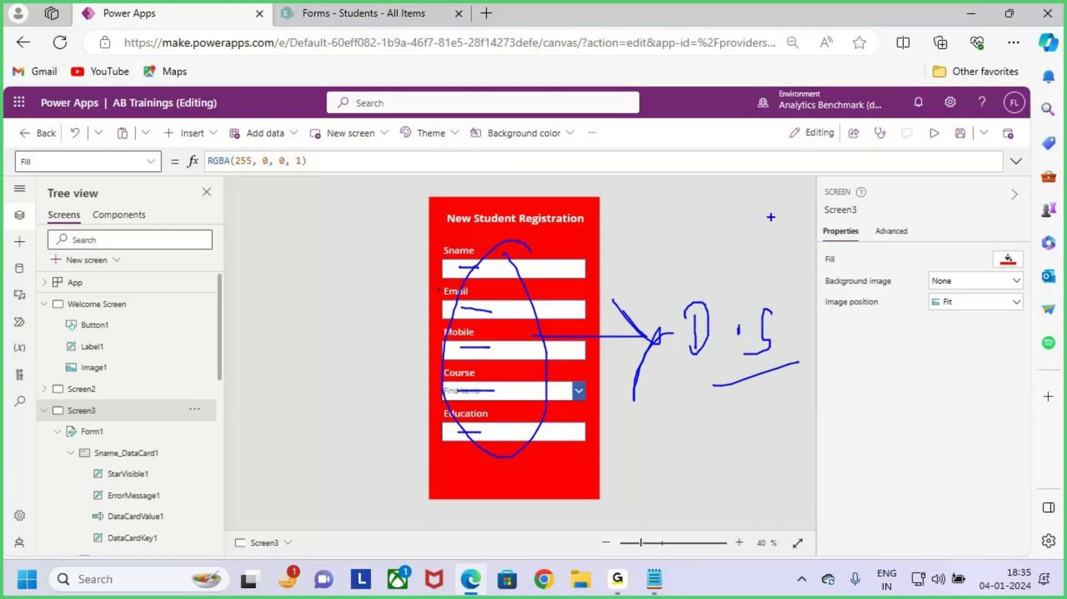
mouse_move(770, 199)
mouse_down()
mouse_move(765, 223)
mouse_move(733, 246)
mouse_up()
mouse_move(795, 181)
mouse_down()
mouse_move(815, 226)
mouse_move(859, 234)
mouse_up()
drag(866, 189, 862, 244)
drag(855, 228, 906, 203)
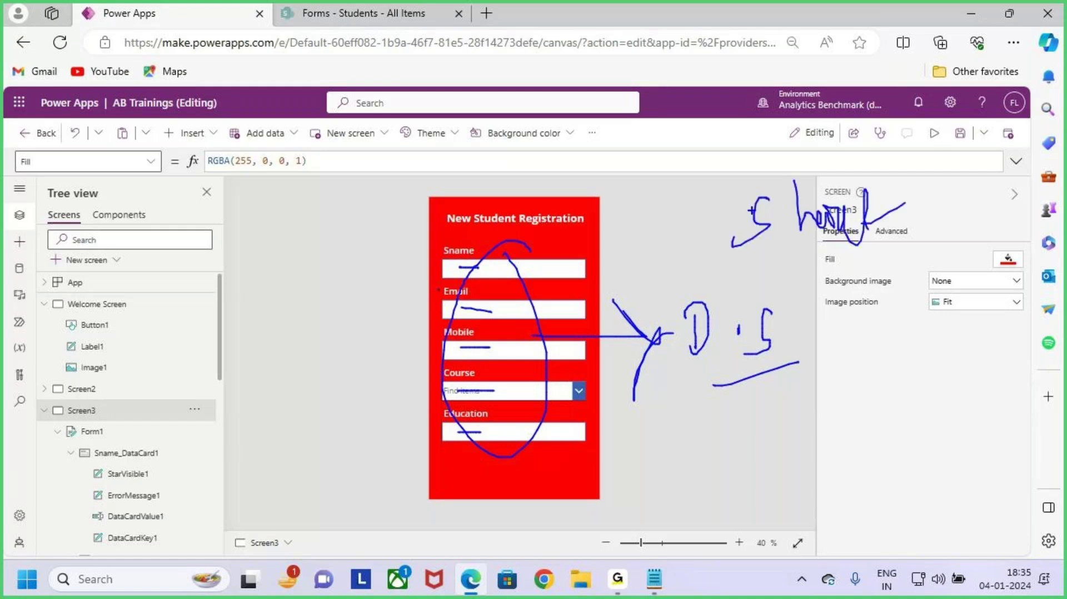
key(e)
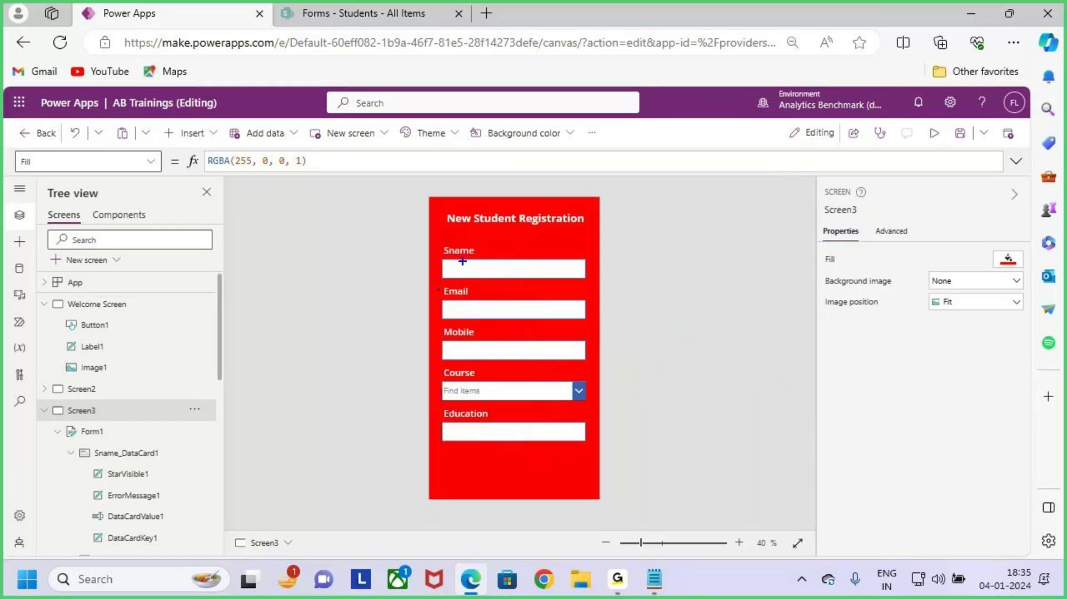
mouse_move(438, 241)
mouse_down()
mouse_move(510, 375)
mouse_move(593, 444)
mouse_up()
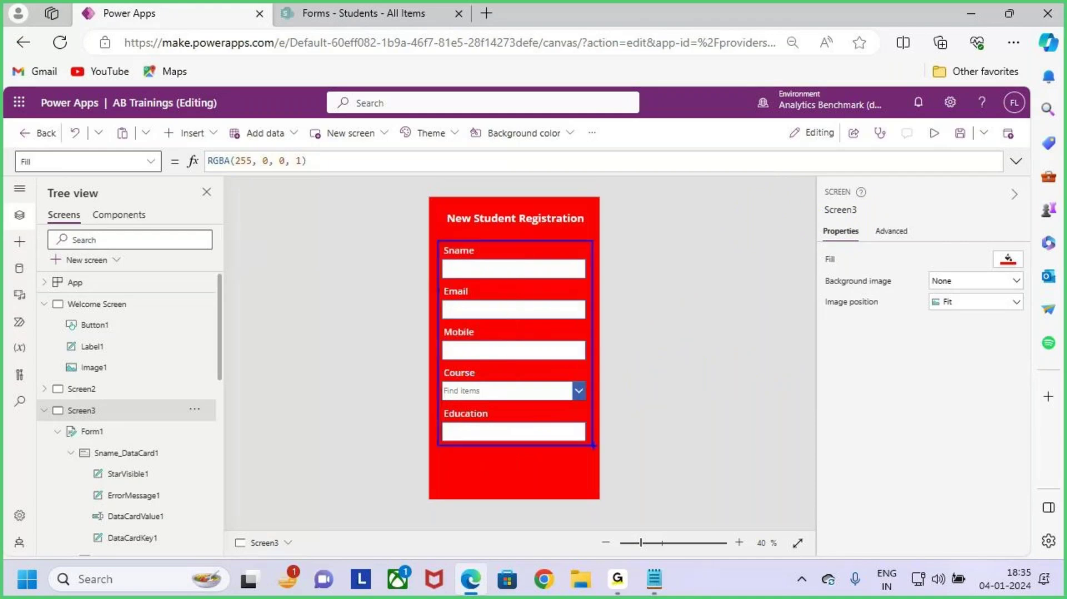
drag(569, 350, 628, 349)
mouse_move(613, 320)
mouse_down()
mouse_move(651, 349)
mouse_move(609, 384)
mouse_up()
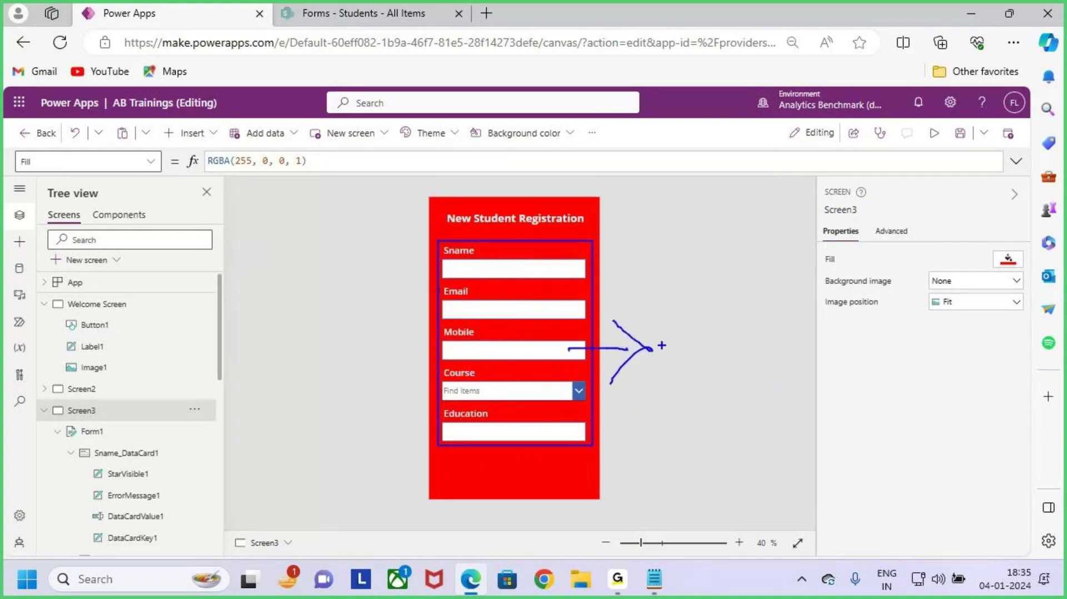
key(e)
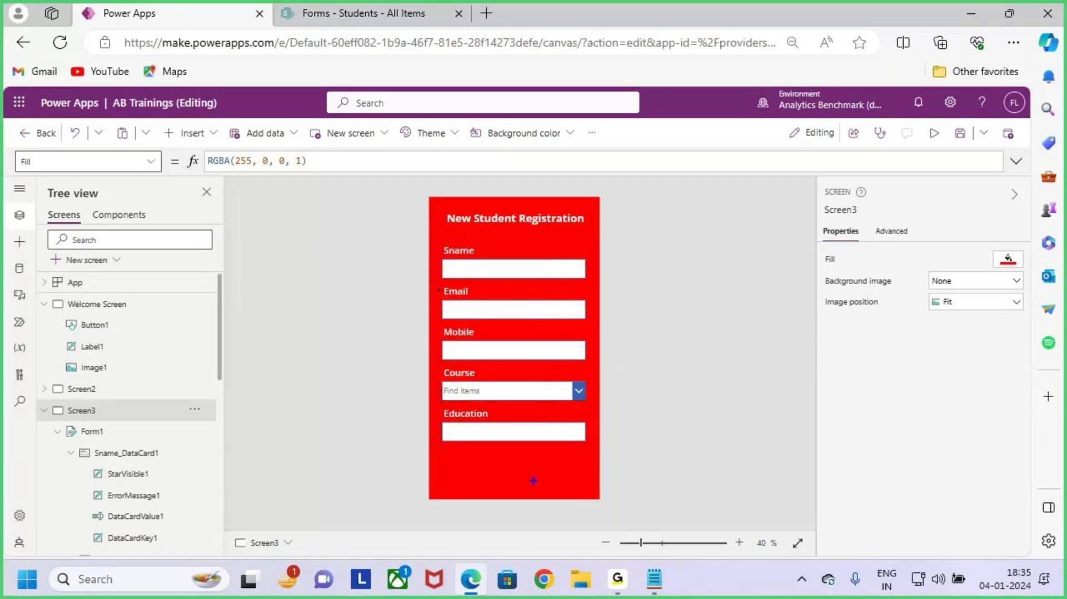
drag(525, 459, 597, 483)
key(Escape)
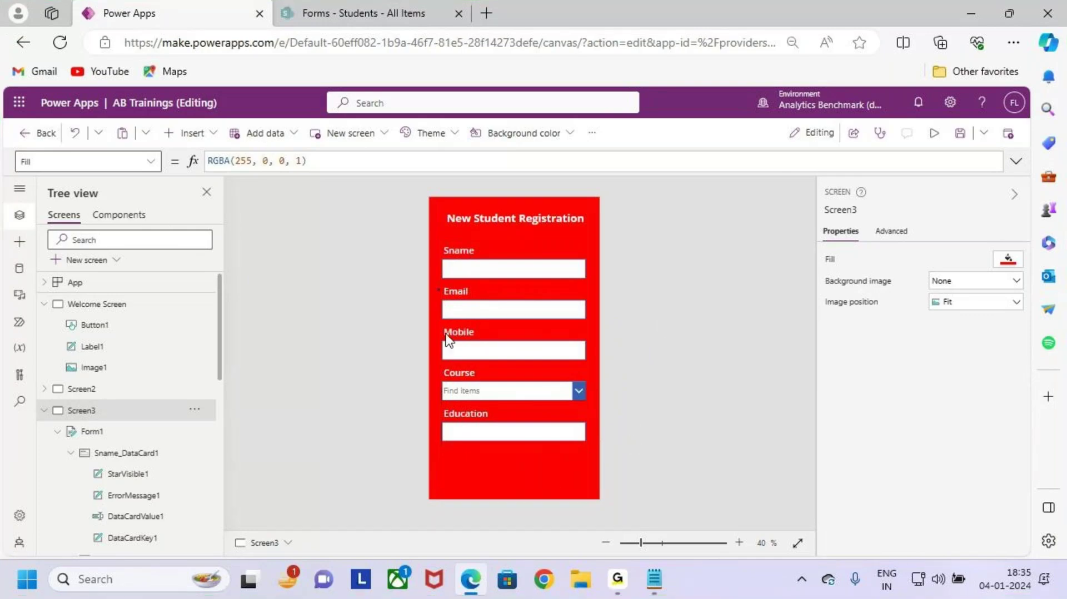
key(ctrl+2)
Step: Insert a new button control onto the registration screen
drag(156, 122, 221, 152)
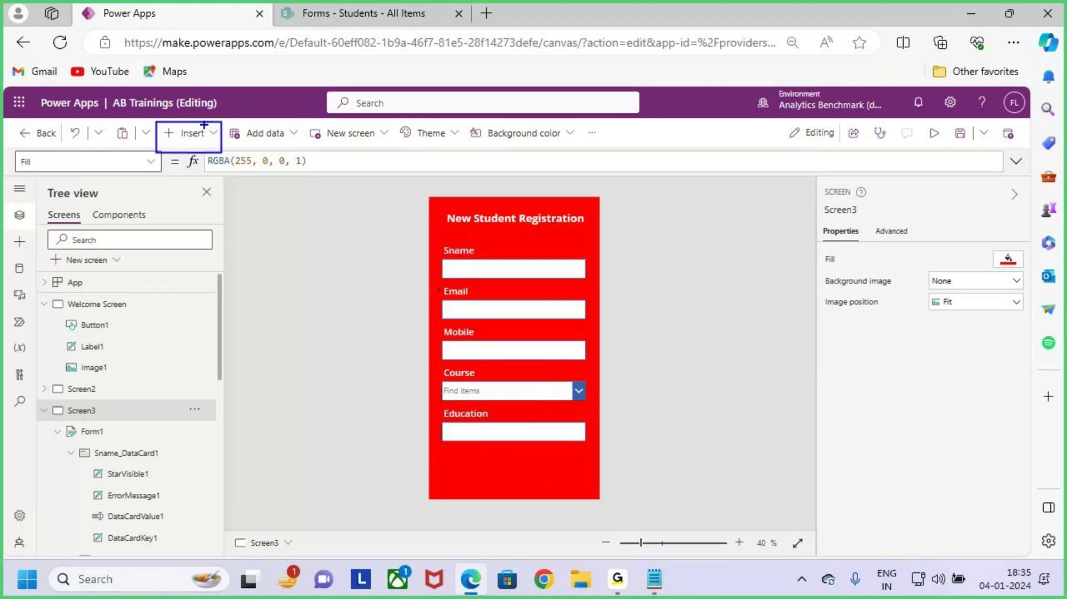
key(Escape)
click(198, 134)
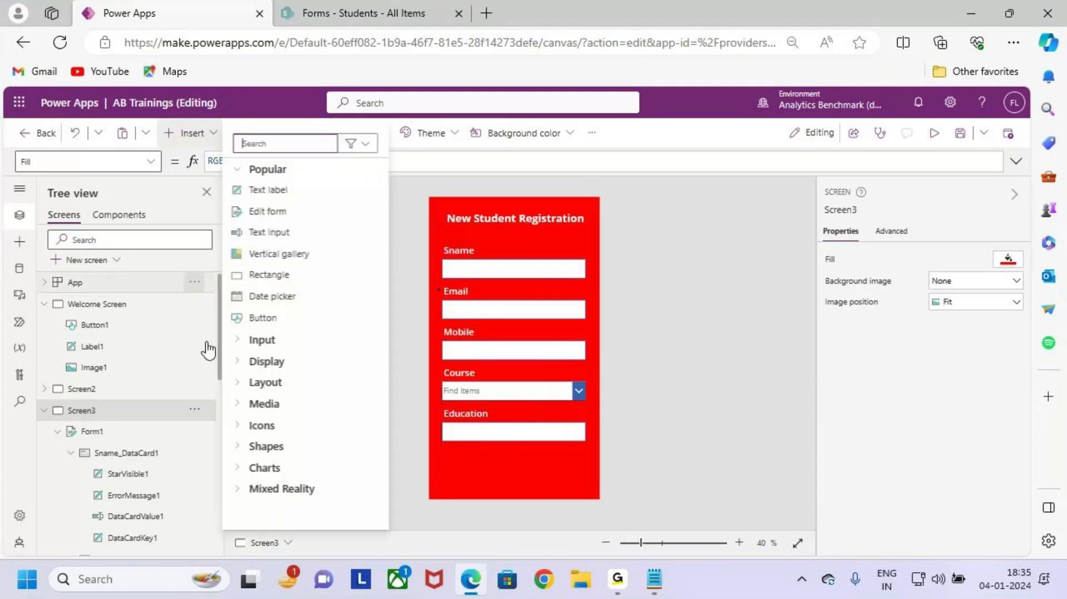
key(ctrl+2)
mouse_move(232, 300)
mouse_down()
mouse_move(315, 336)
mouse_move(348, 269)
mouse_up()
key(Escape)
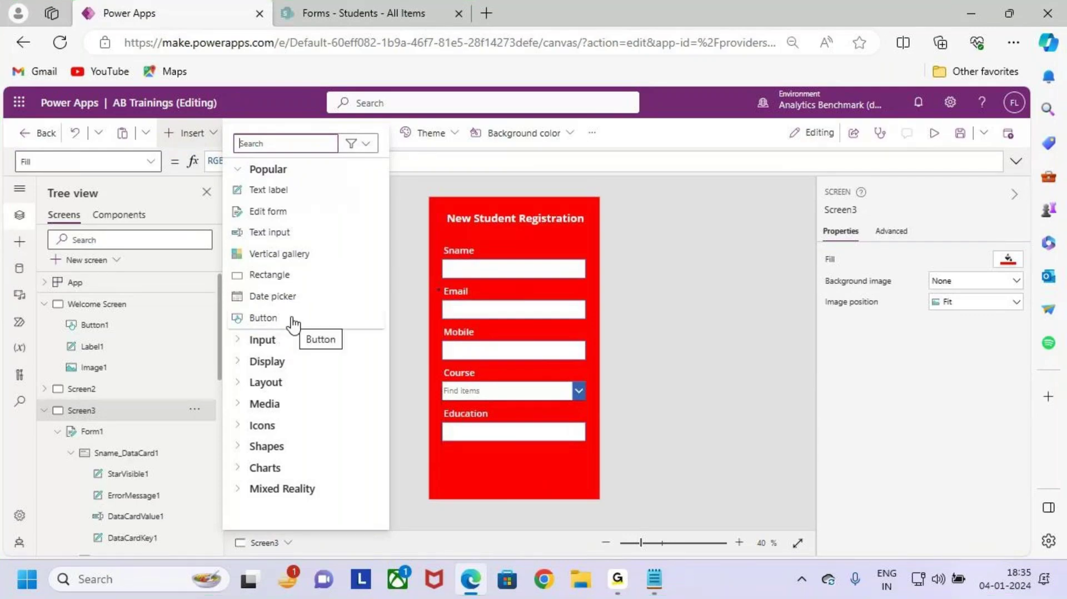
click(295, 317)
Step: Place the button below the Education field, narrow it, and label it 'Submit'
drag(477, 218, 560, 474)
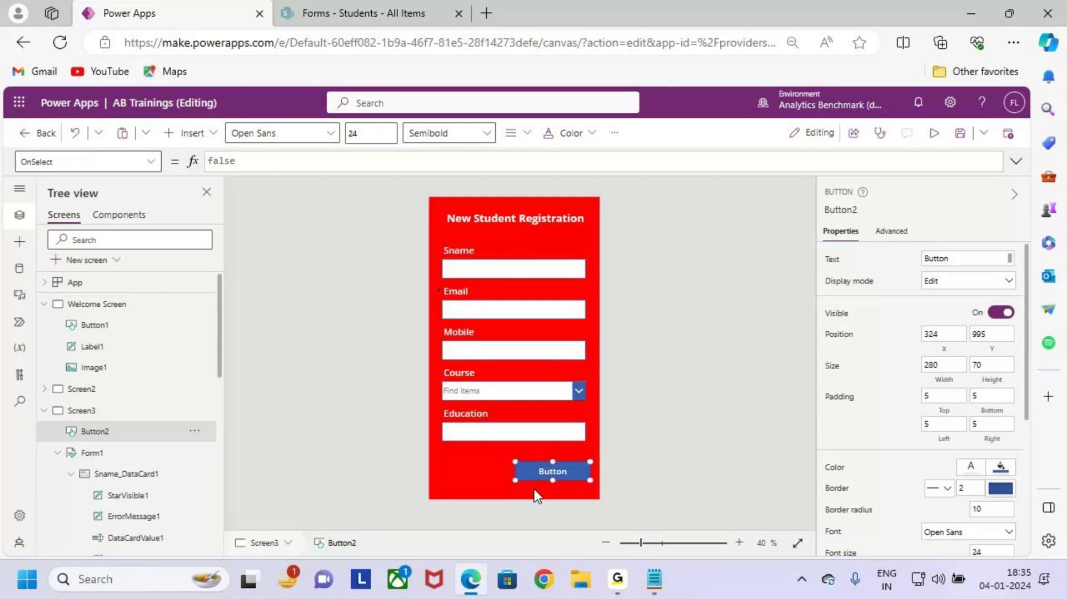
scroll(548, 448, up, 1)
scroll(557, 436, down, 1)
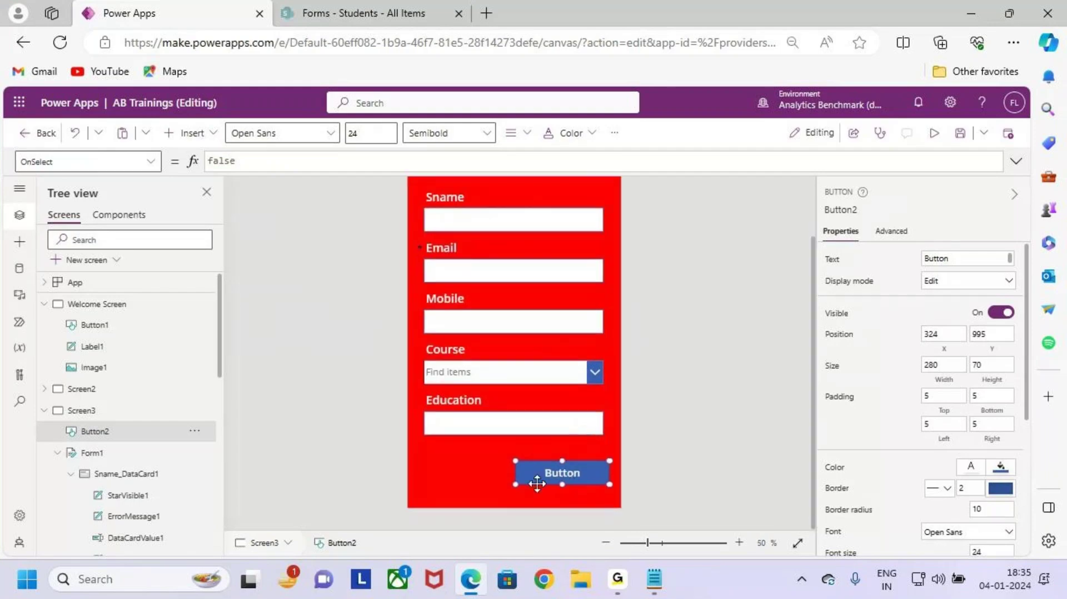
drag(520, 485, 567, 474)
click(966, 260)
text(Submit)
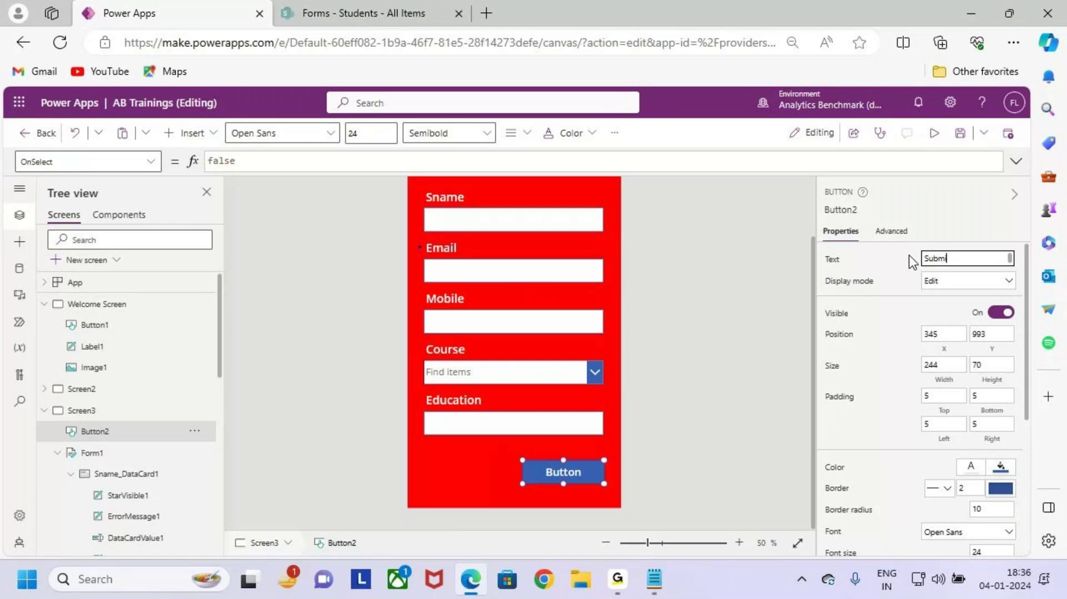
click(589, 470)
Step: Make the Submit button's fill white and its text red
click(614, 133)
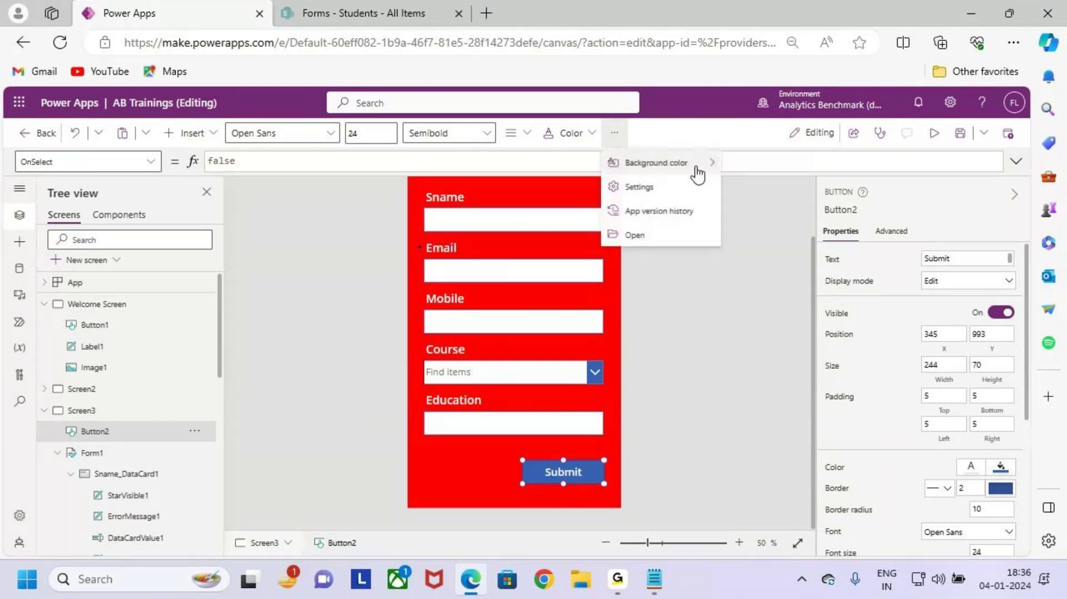
mouse_move(695, 167)
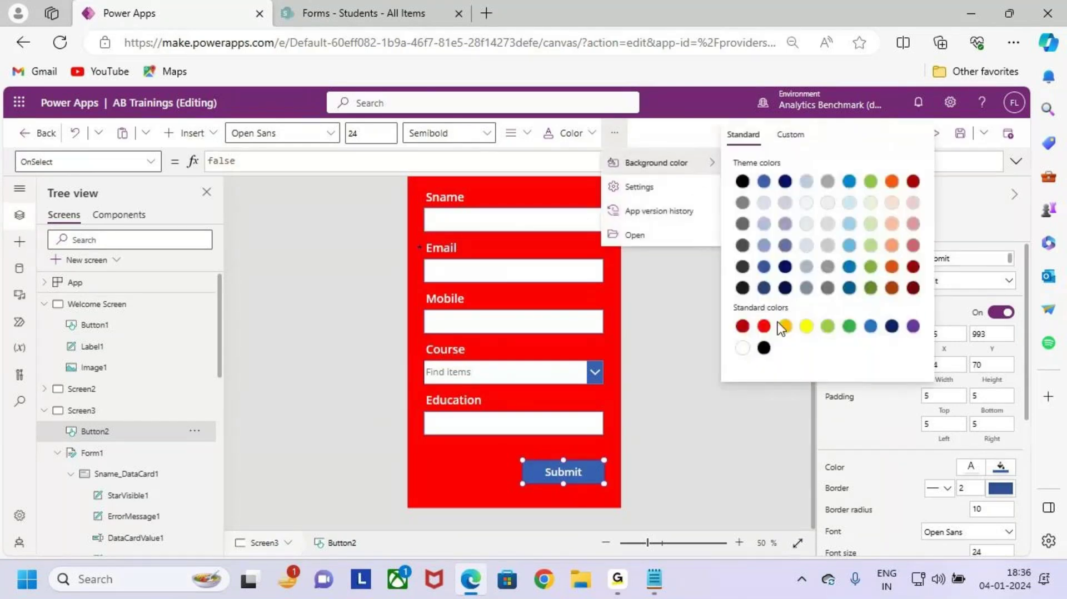
click(742, 348)
click(549, 133)
click(551, 135)
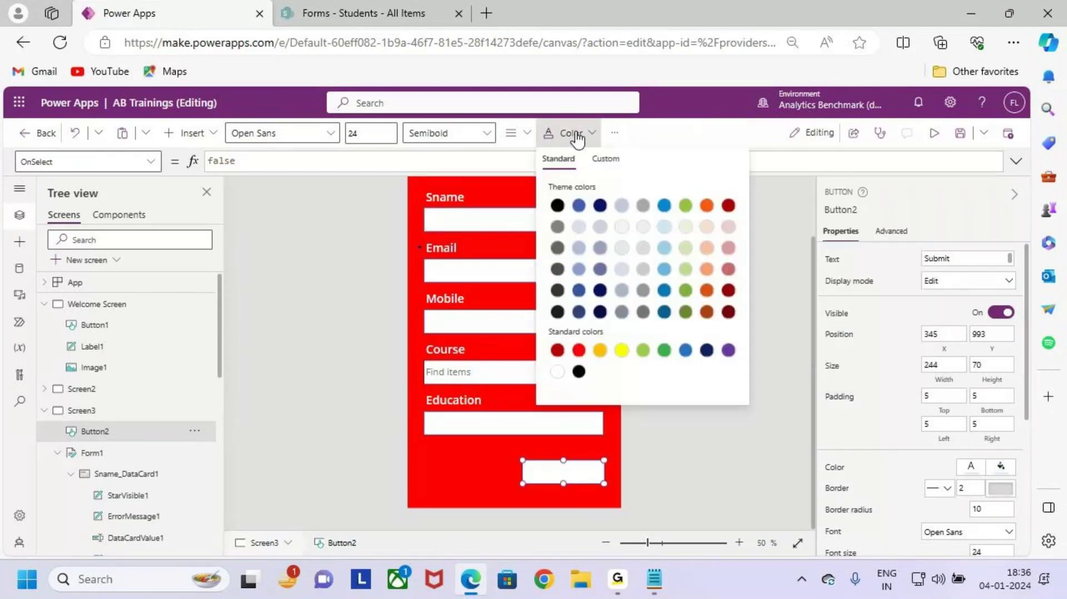
click(574, 139)
click(575, 141)
click(578, 351)
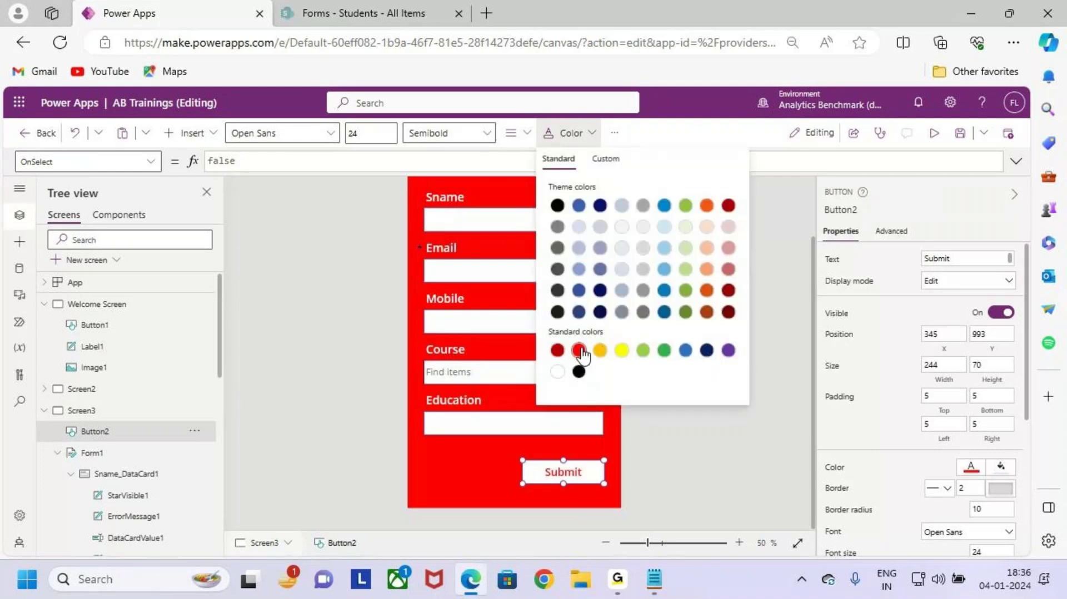
Step: Nudge the Submit button right and down and mark it on screen
click(436, 133)
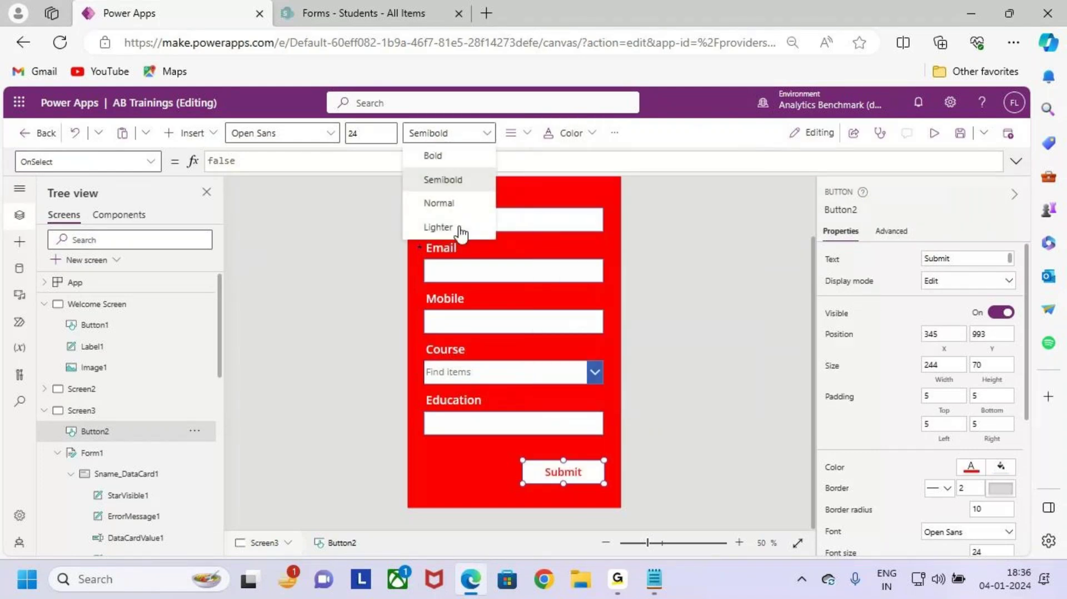
click(591, 435)
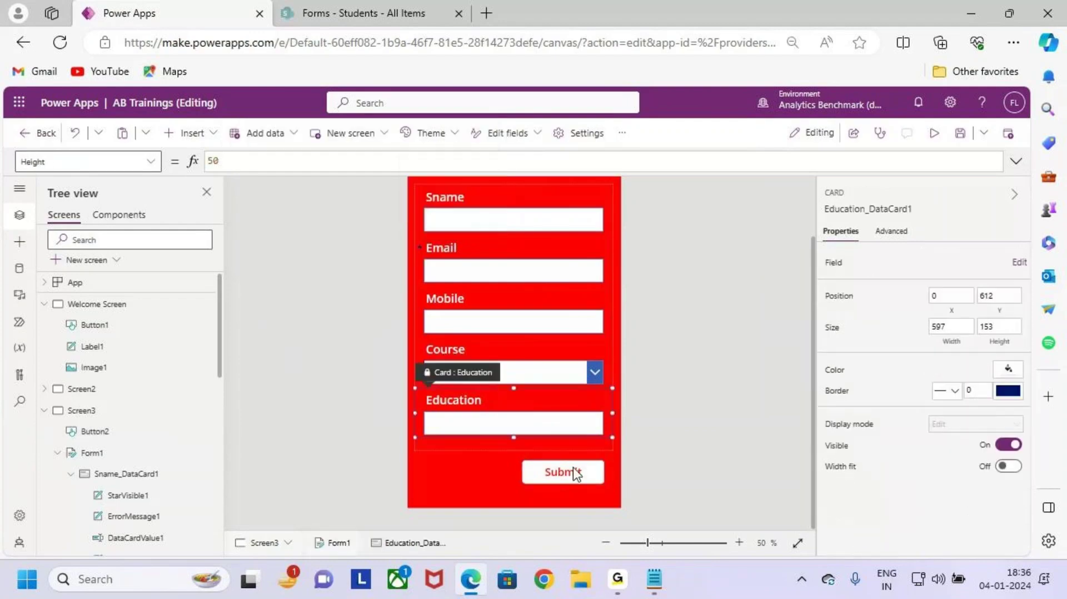
click(575, 472)
drag(577, 472, 601, 487)
mouse_move(591, 477)
mouse_down()
mouse_move(634, 473)
mouse_move(647, 487)
mouse_up()
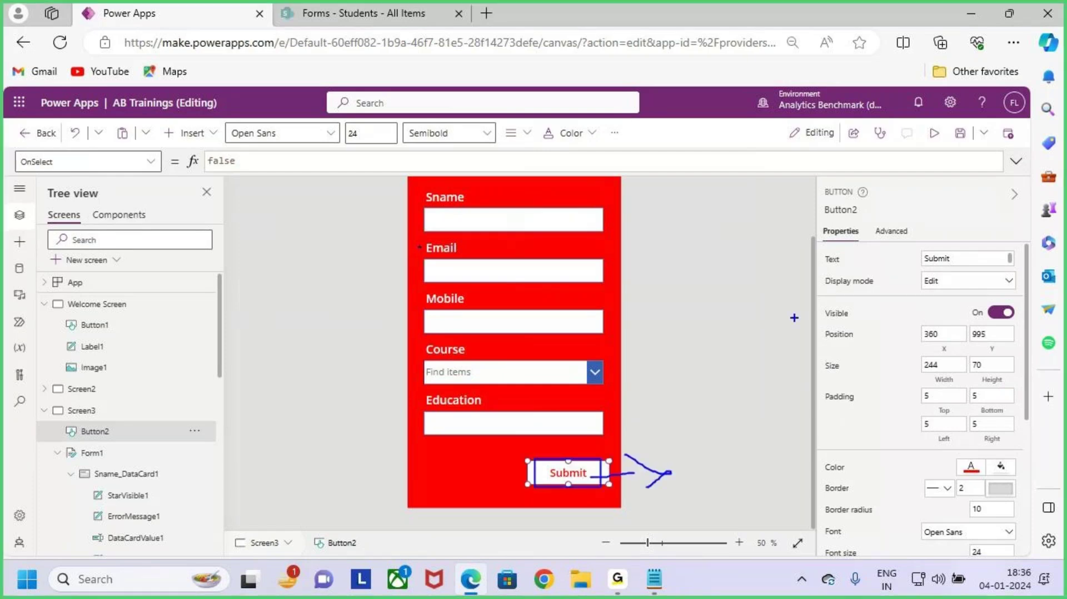
key(Escape)
key(ctrl+2)
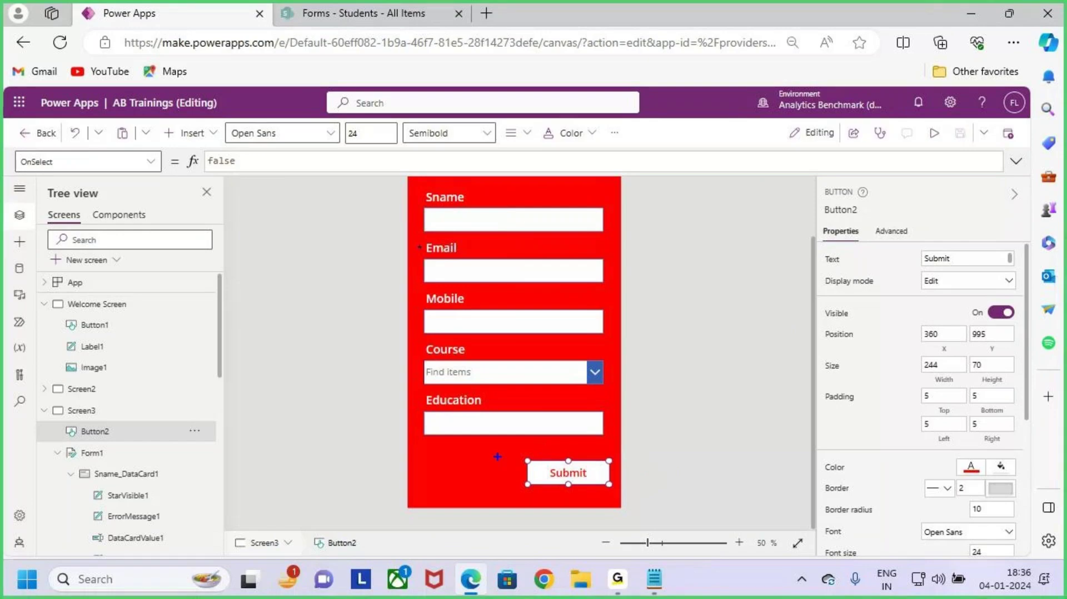
drag(426, 462, 486, 488)
key(Escape)
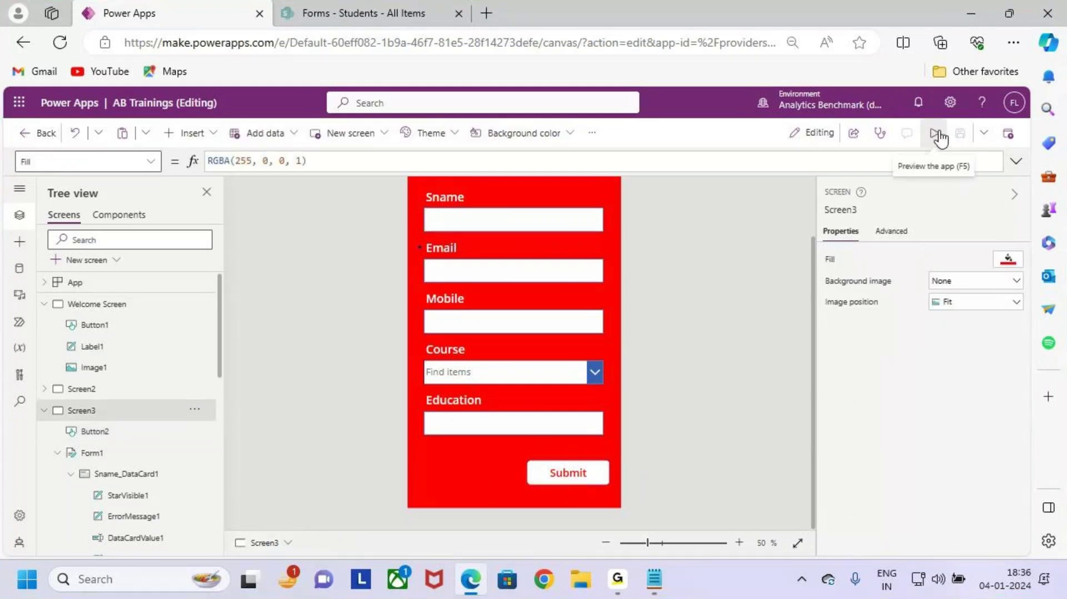
Step: Preview the app, then return to the editor and dismiss the tip
click(935, 133)
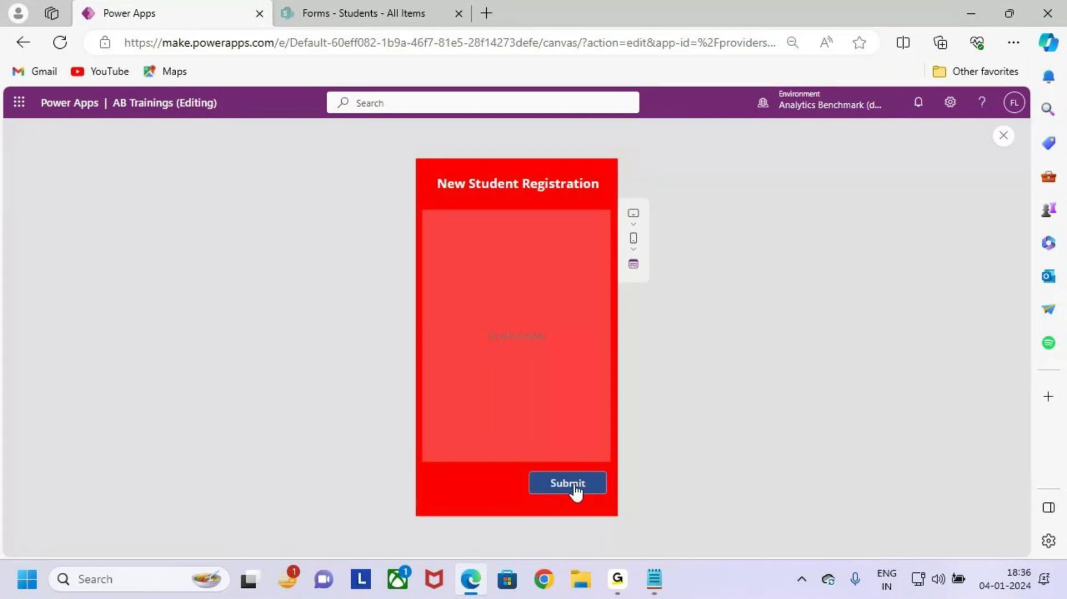
click(1005, 139)
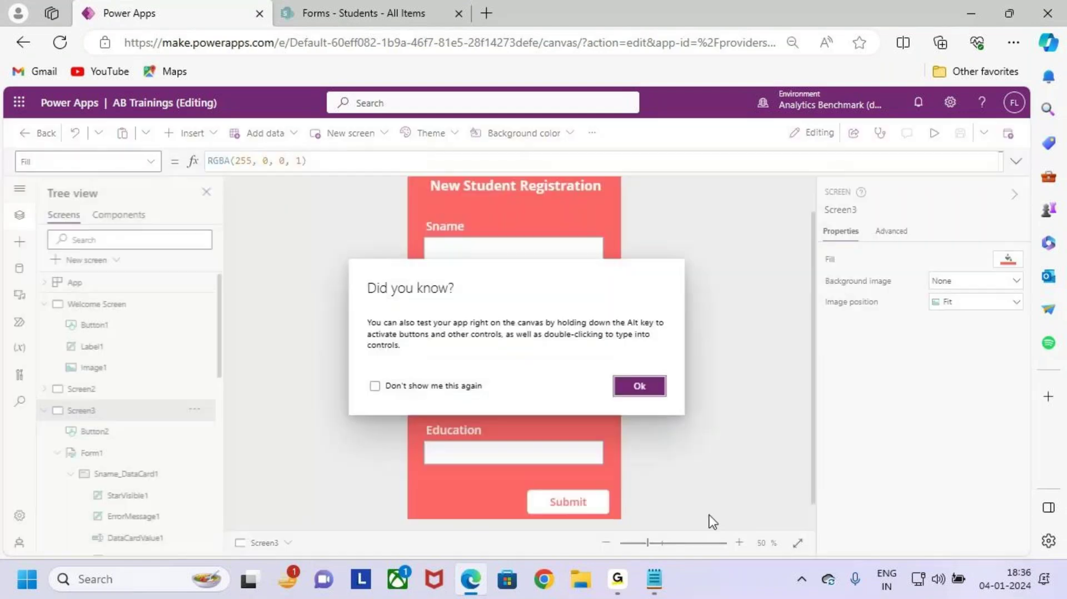
click(644, 384)
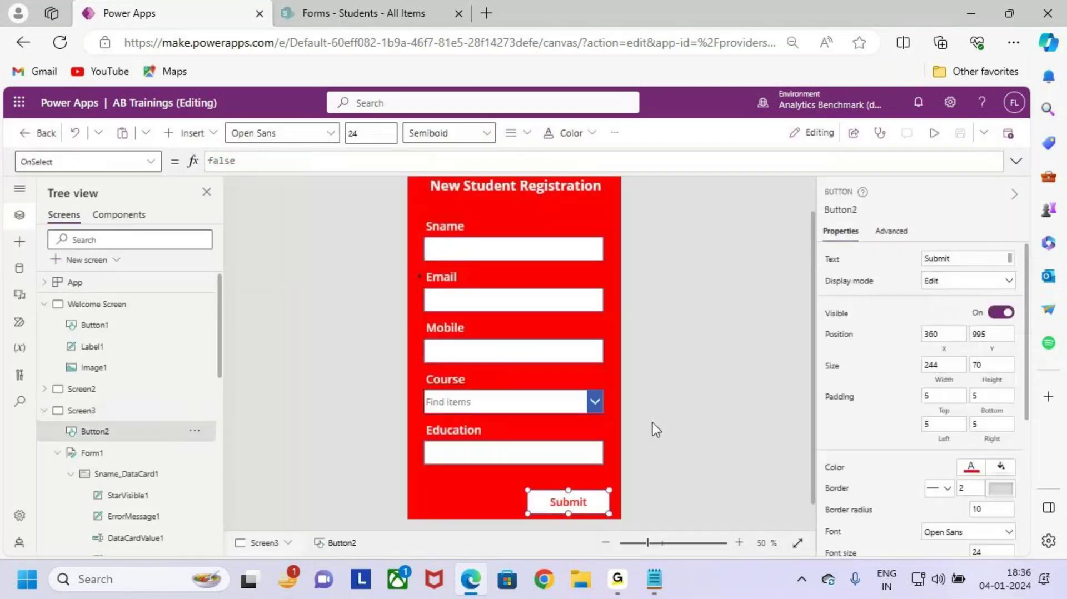
scroll(672, 407, down, 1)
scroll(917, 389, down, 5)
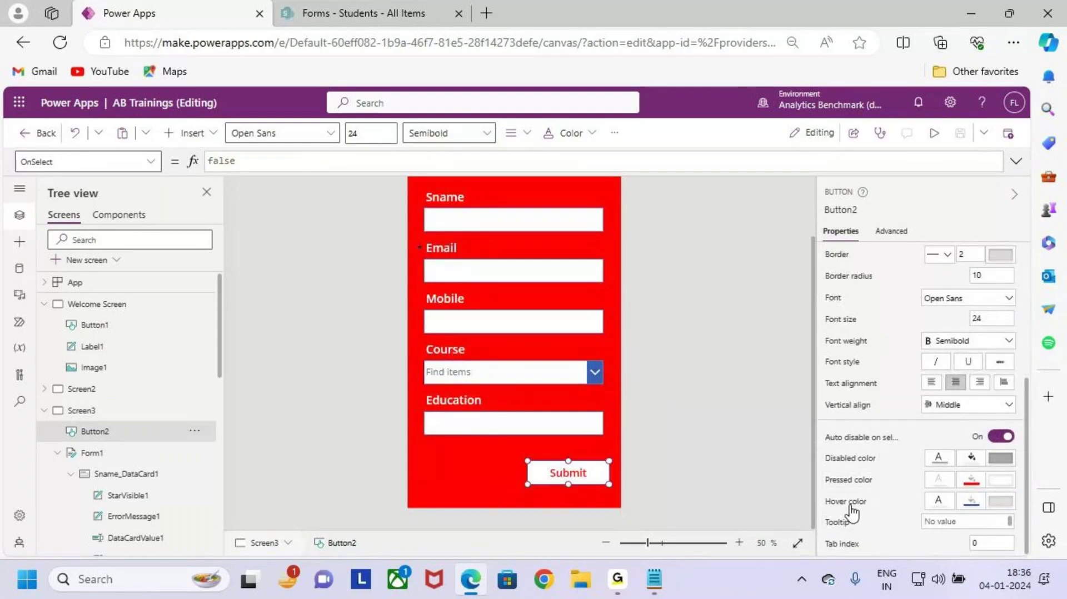
Step: Set the Submit button's HoverFill formula to Self.Fill
click(972, 501)
click(412, 161)
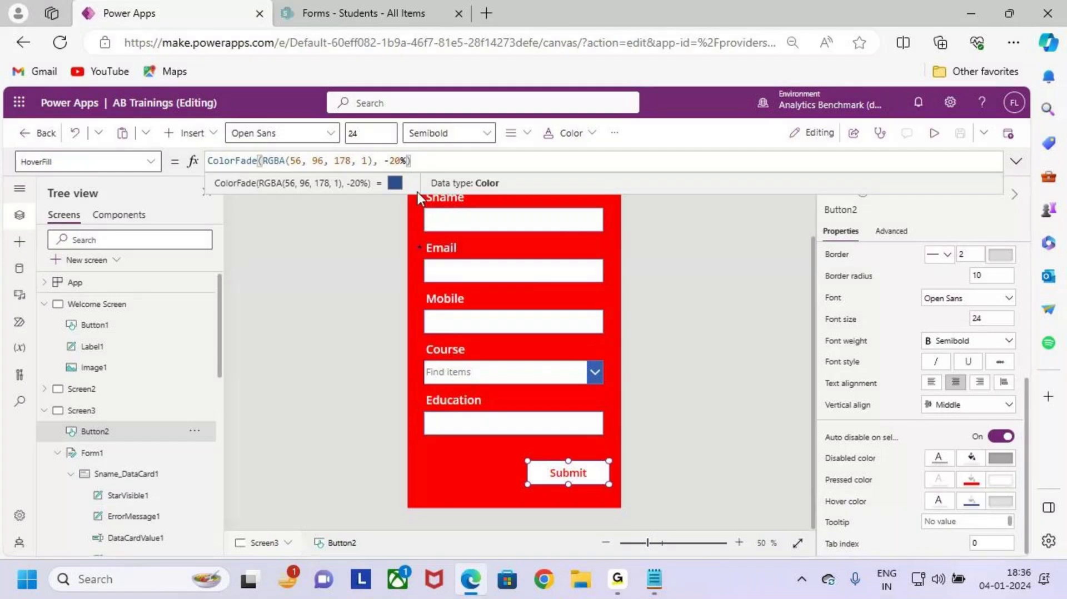
click(1004, 485)
drag(267, 158, 189, 161)
key(ctrl+c)
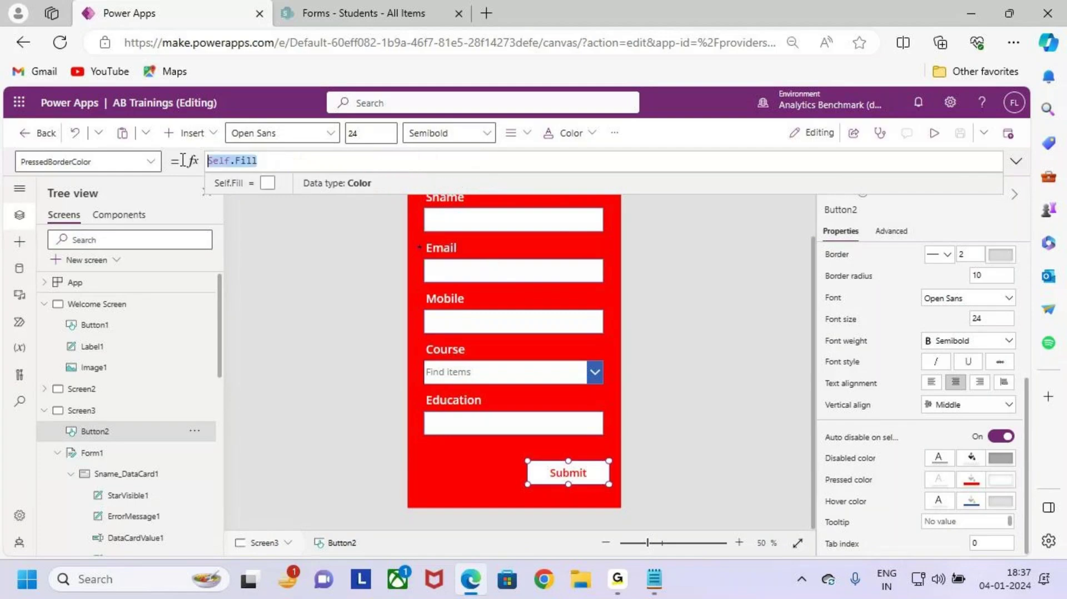
click(971, 501)
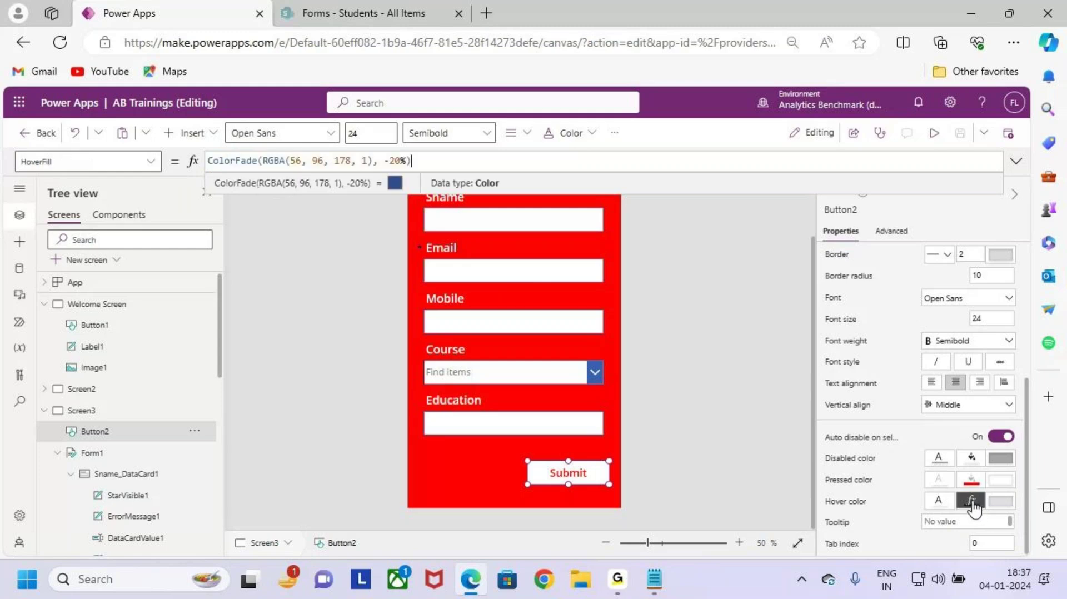
drag(412, 161, 207, 161)
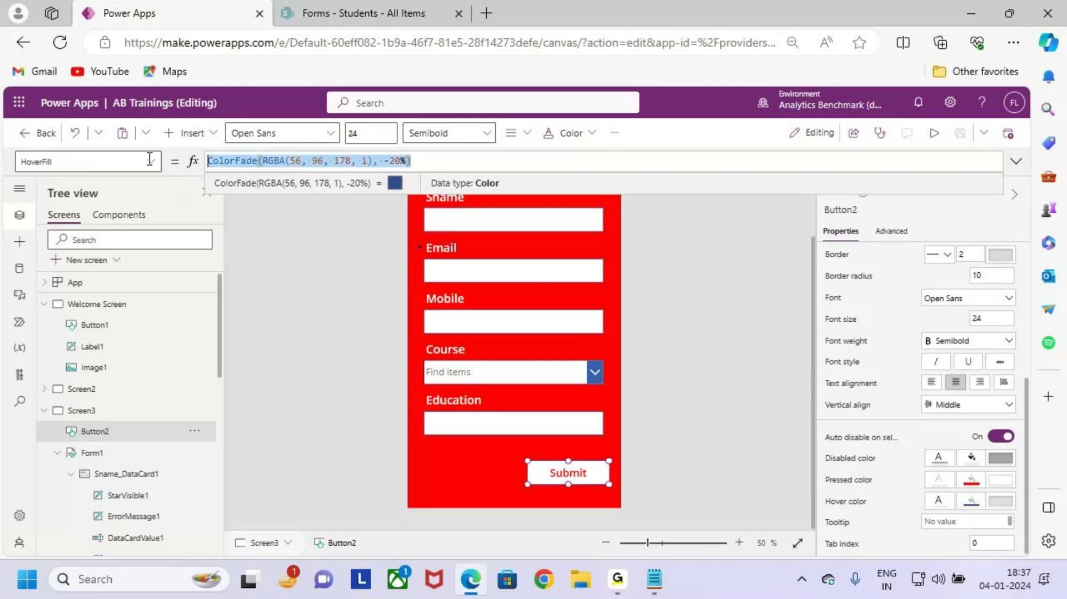
key(ctrl+v)
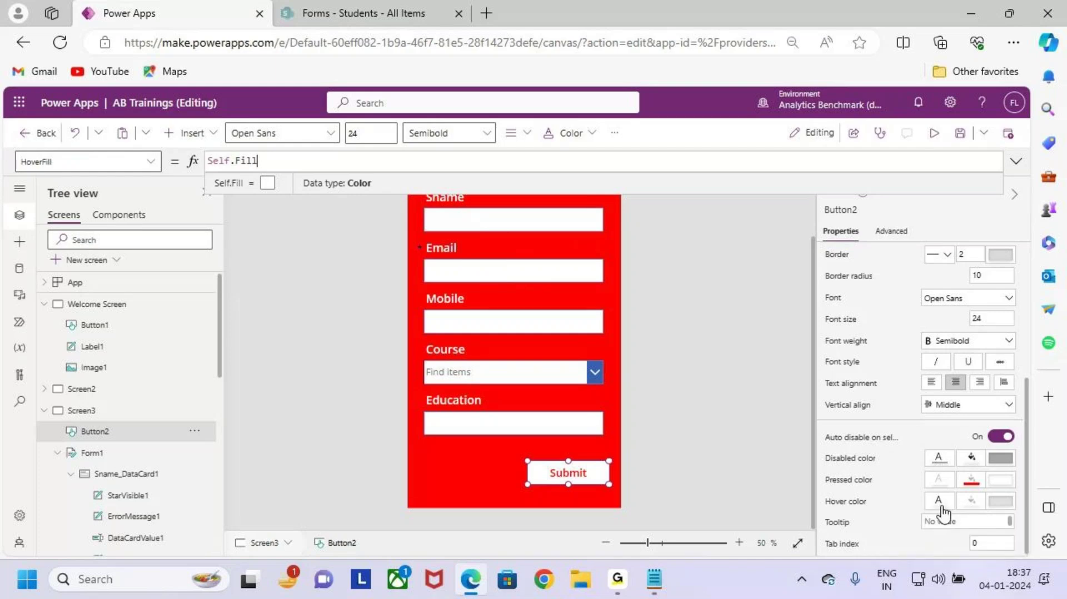
Step: Inspect the pressed and hover colour settings, then reselect the Submit button
click(971, 481)
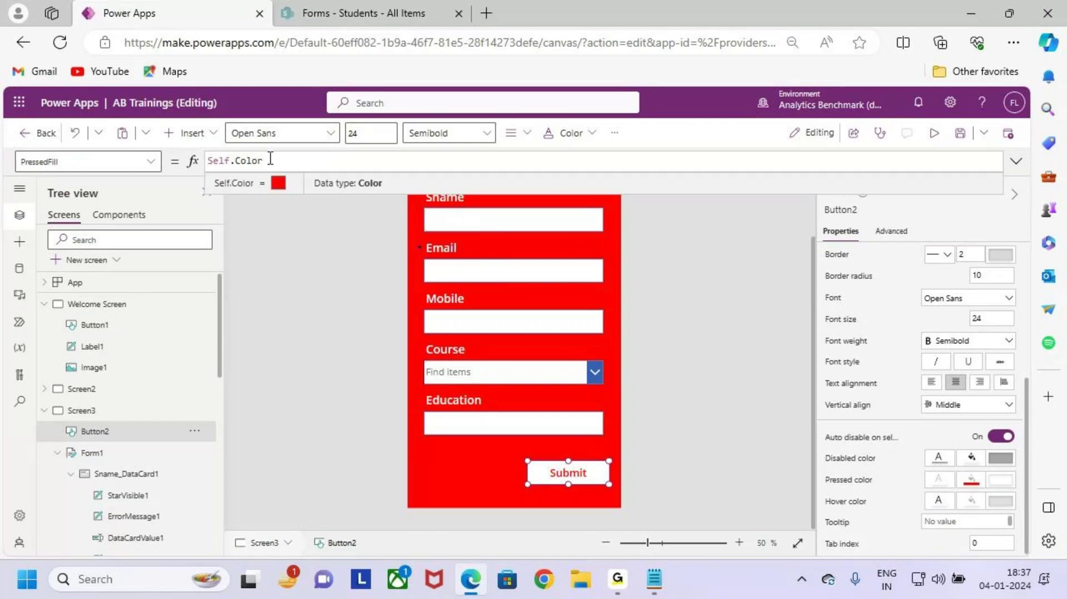
drag(270, 159, 187, 165)
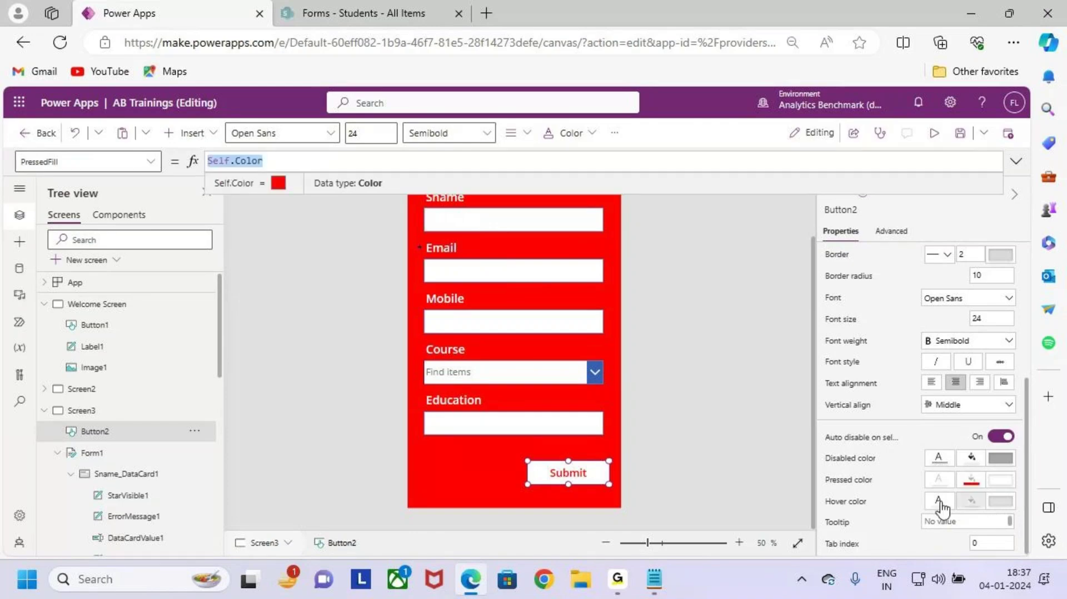
click(971, 481)
click(270, 161)
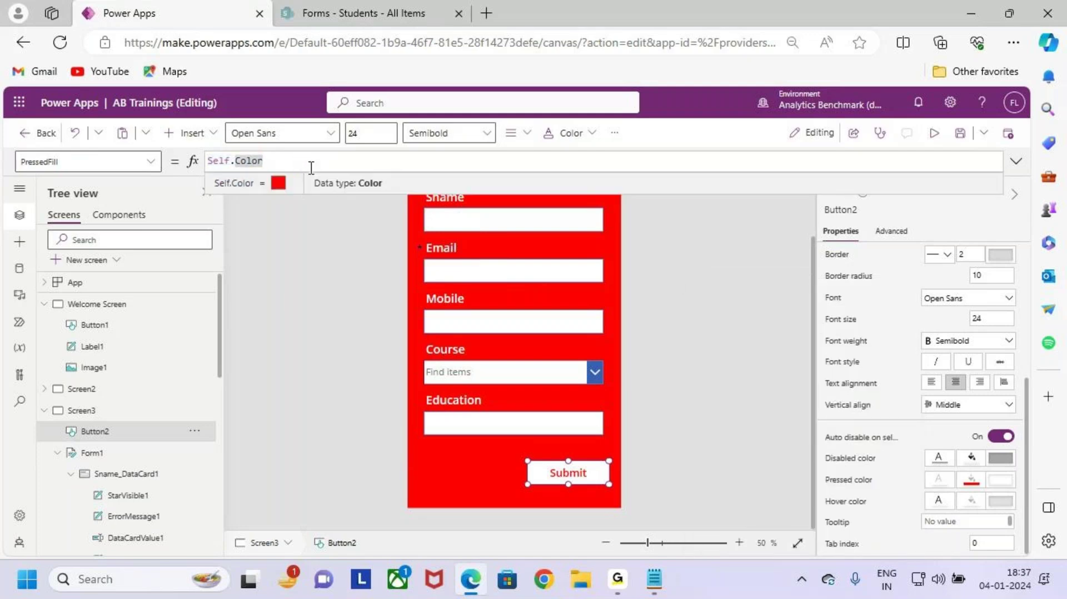
click(940, 504)
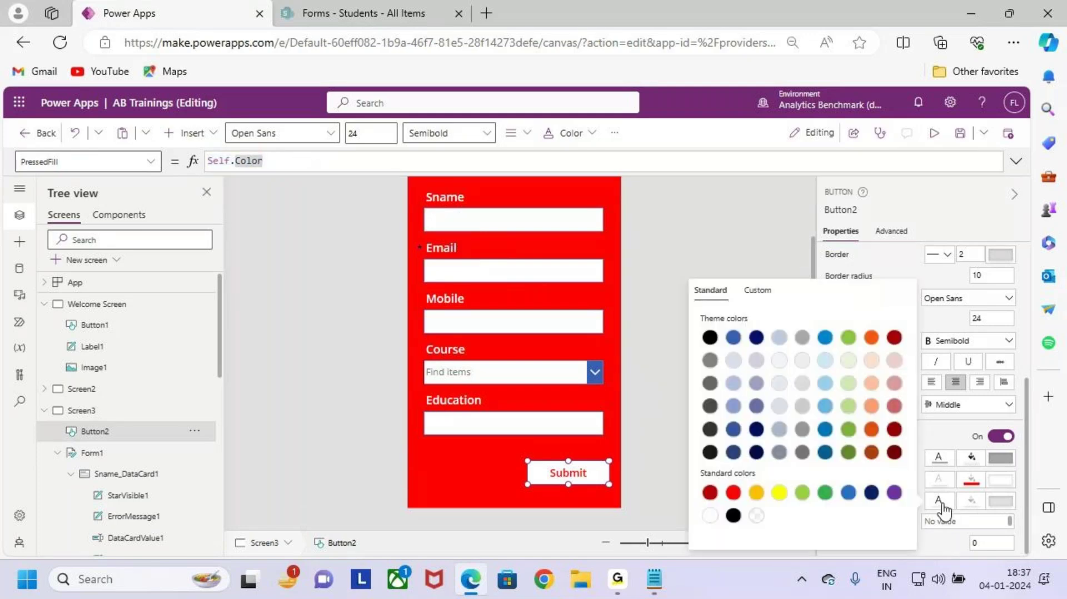
click(303, 162)
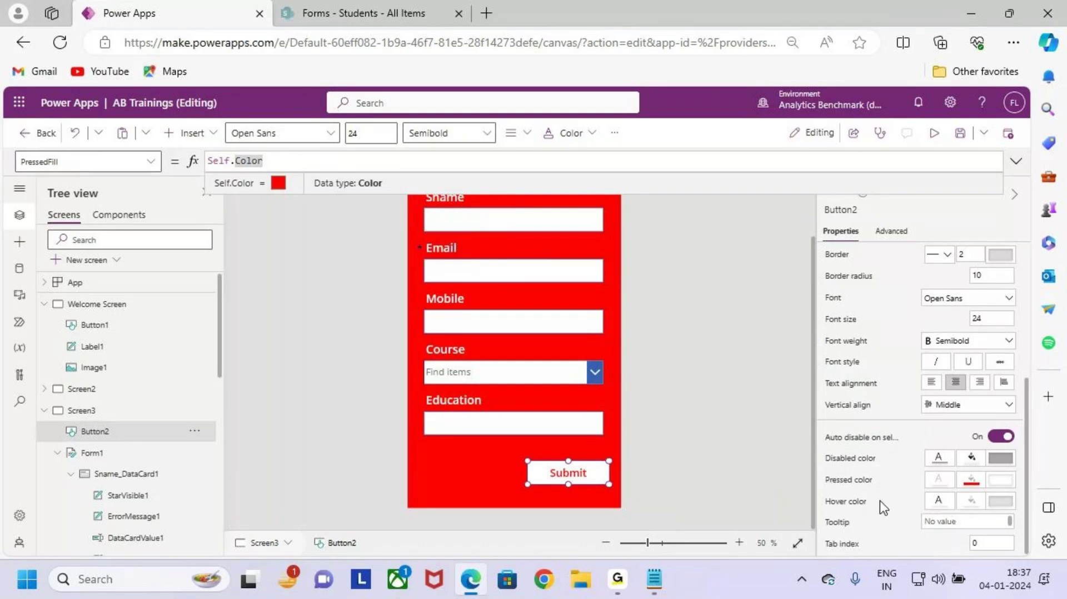
click(949, 507)
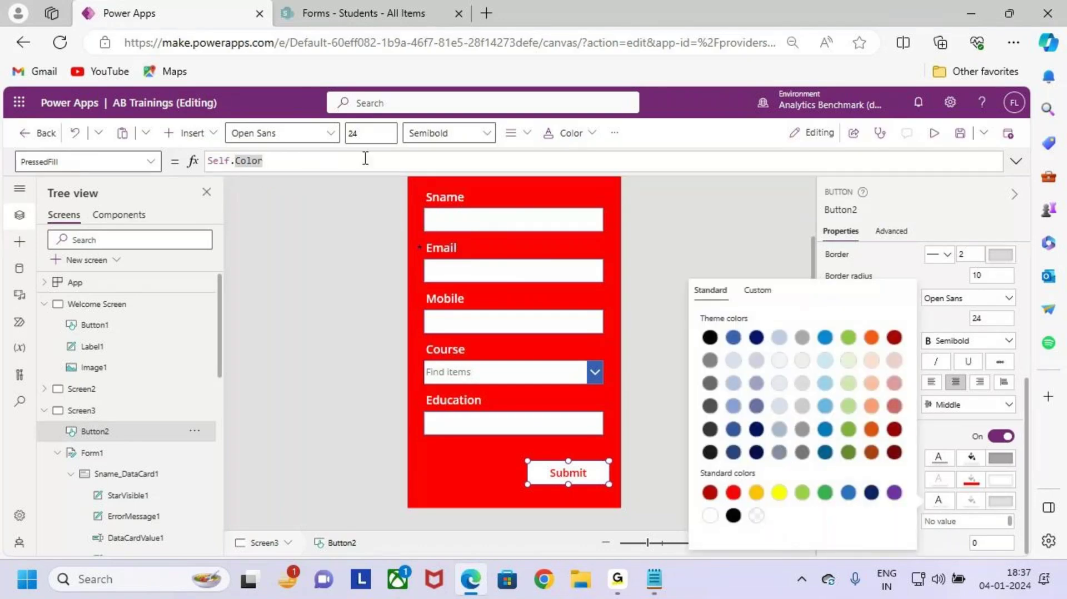
key(Escape)
click(695, 453)
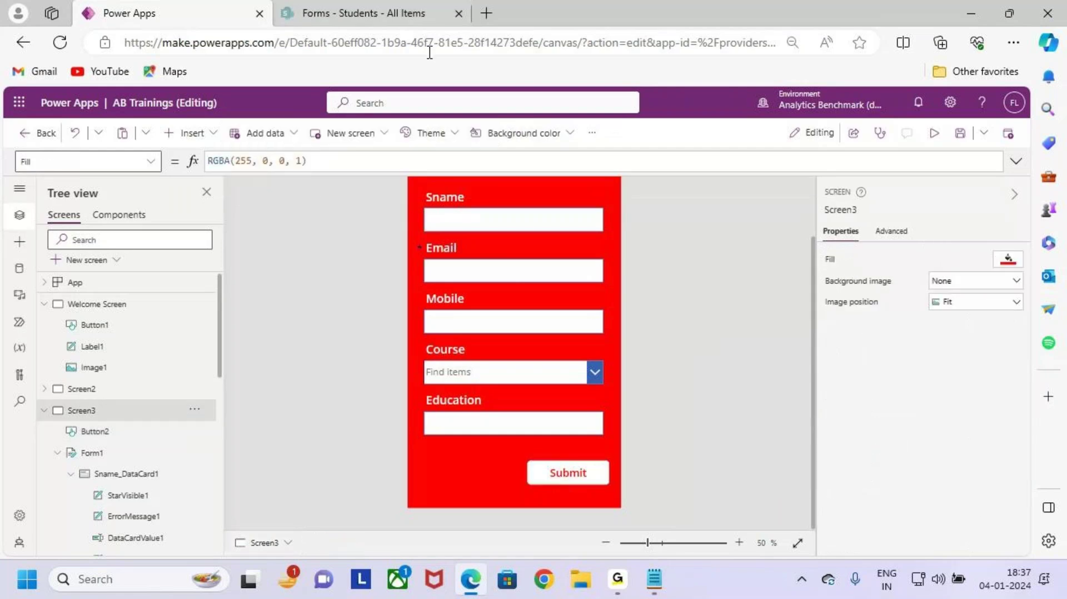
click(598, 472)
scroll(951, 448, down, 3)
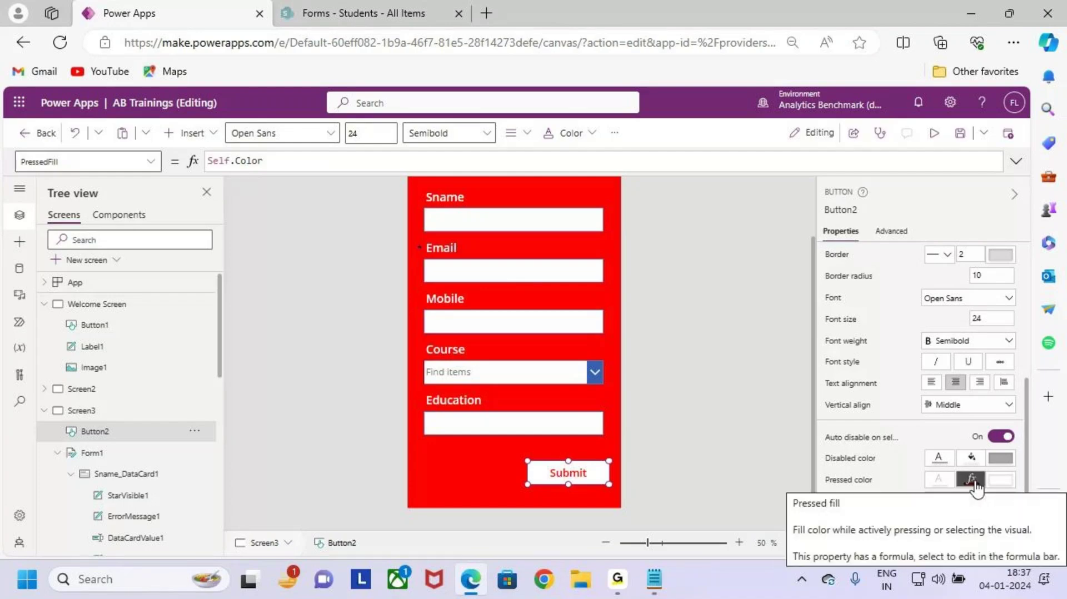
Step: Set the Submit button's PressedFill formula to Self.Fill as well
click(971, 501)
drag(279, 160, 163, 162)
key(ctrl+c)
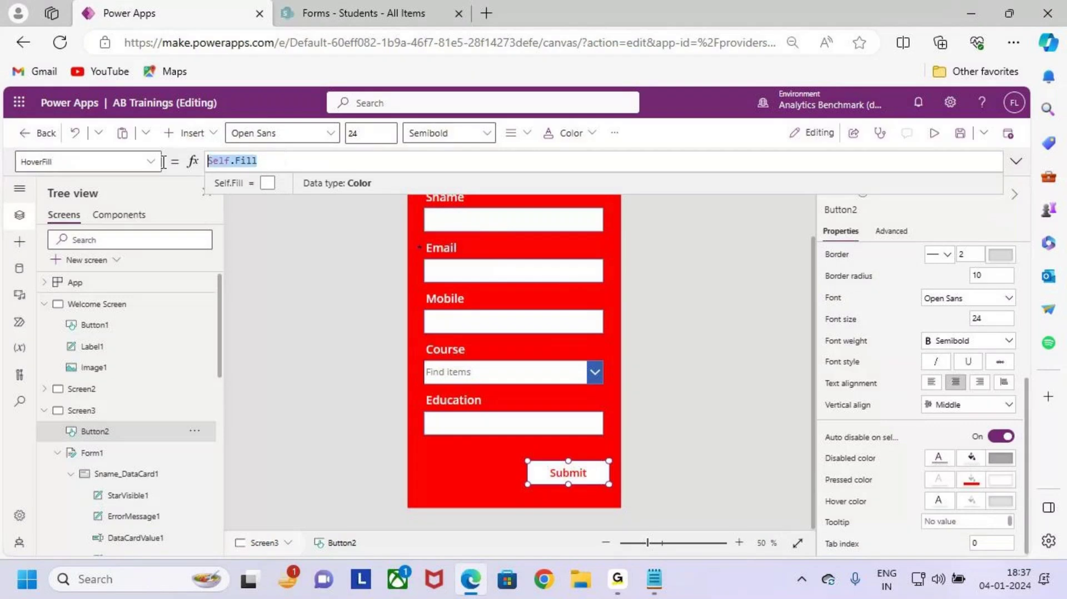
click(973, 482)
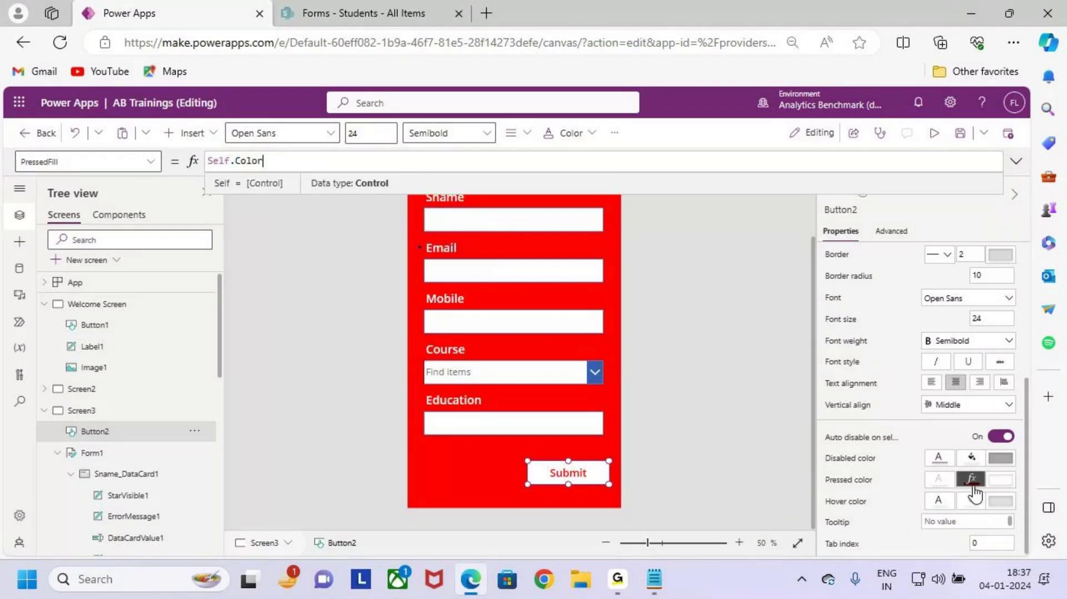
drag(265, 160, 139, 160)
key(ctrl+v)
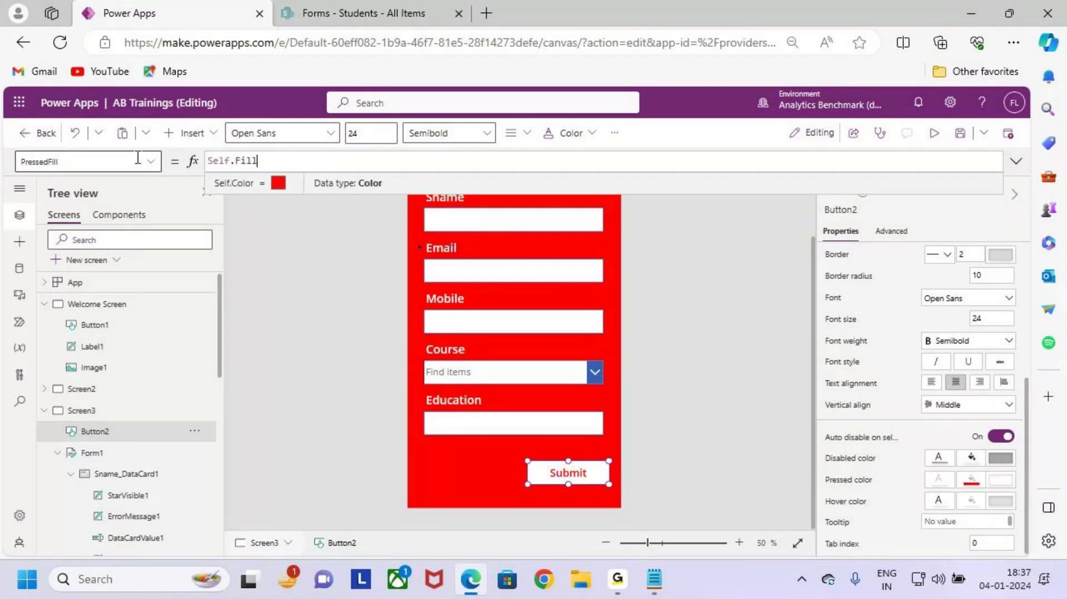
click(762, 235)
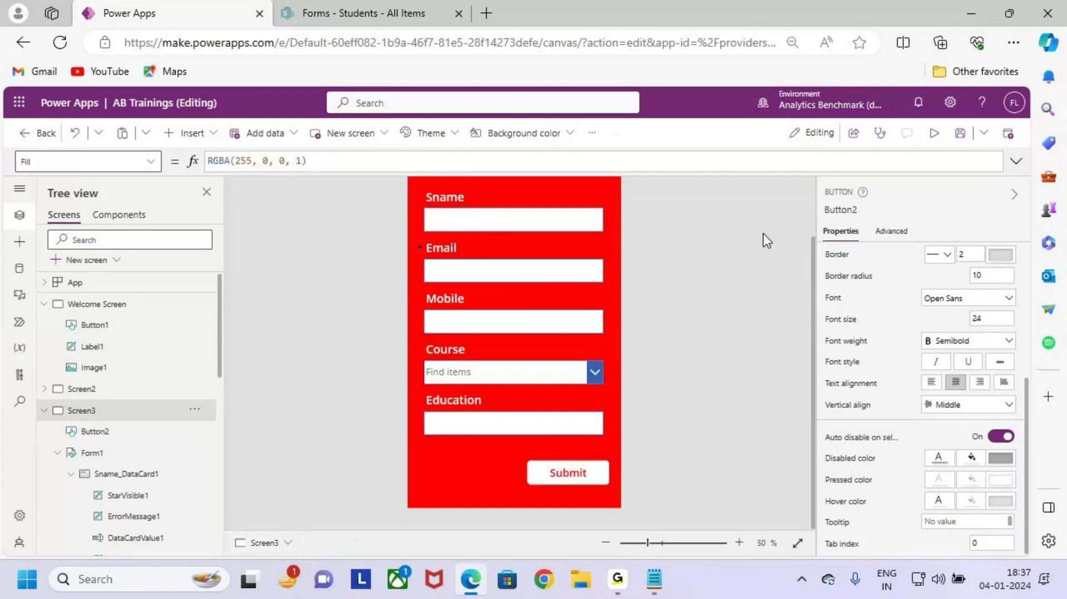
Step: Preview the app, return to editing, and reselect the Submit button
click(944, 134)
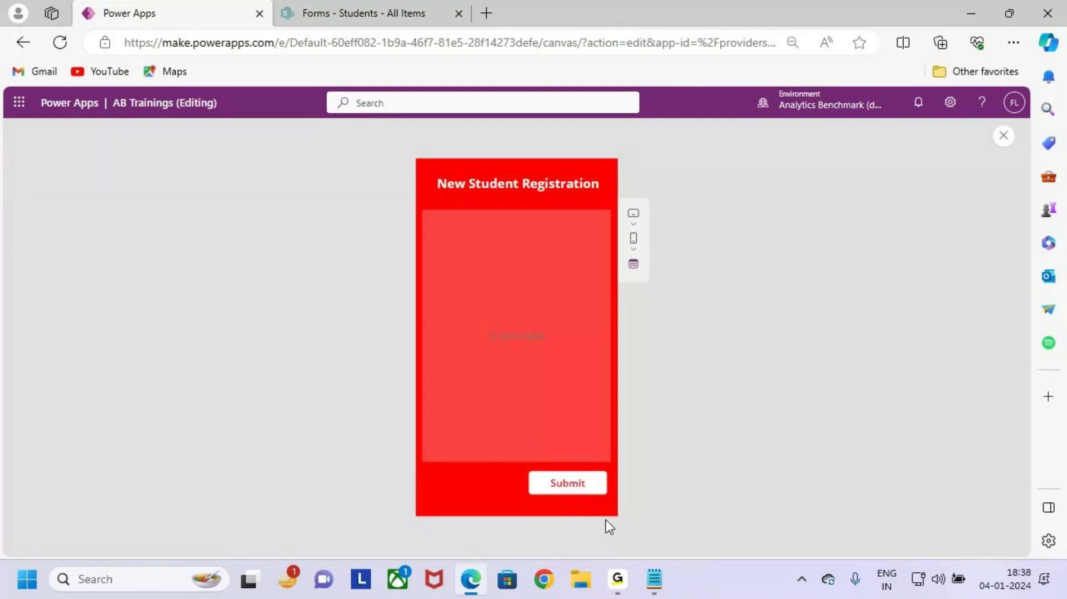
click(1002, 138)
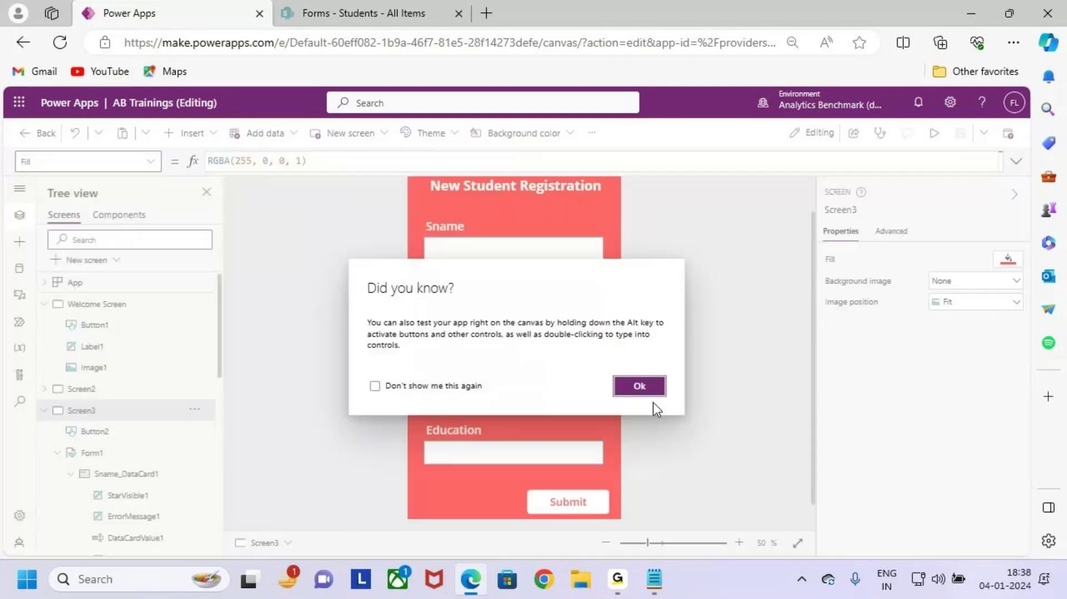
click(639, 387)
click(576, 503)
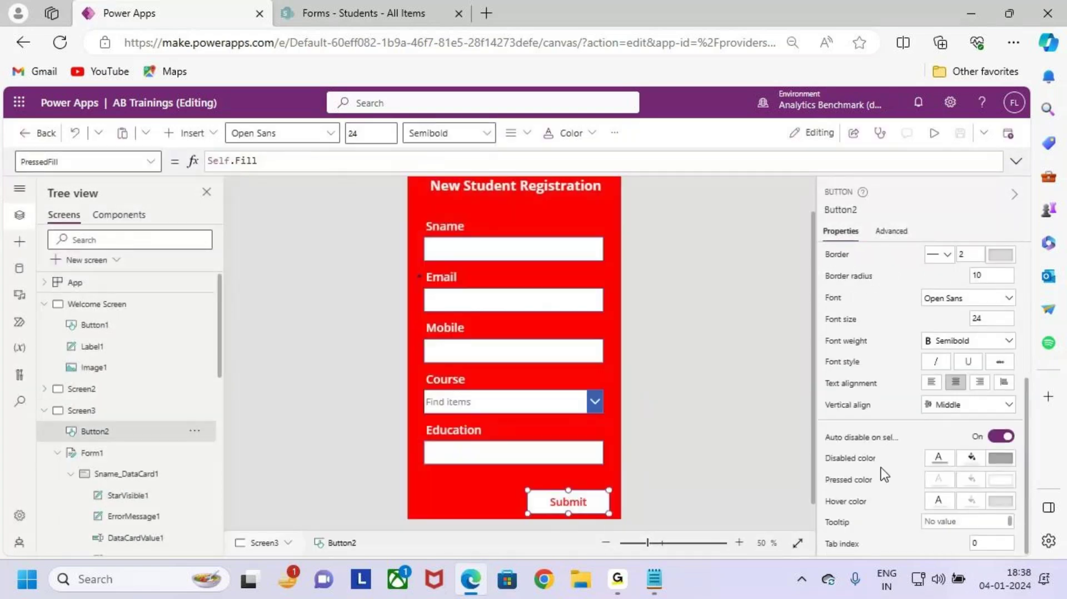
Step: Replace the Submit button's PressedFill formula with Color.Red
click(940, 502)
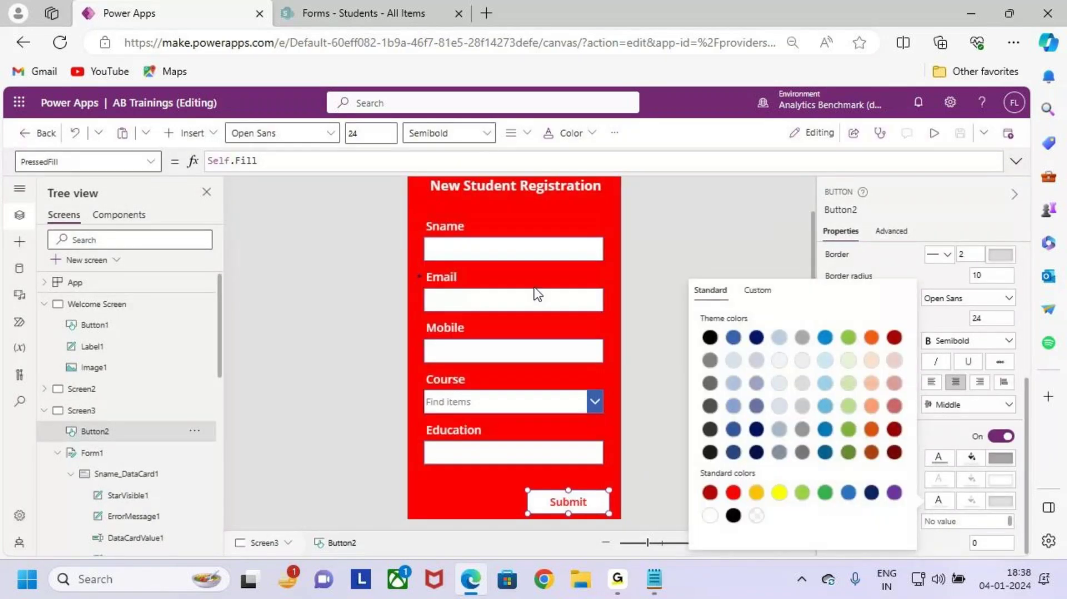
click(406, 163)
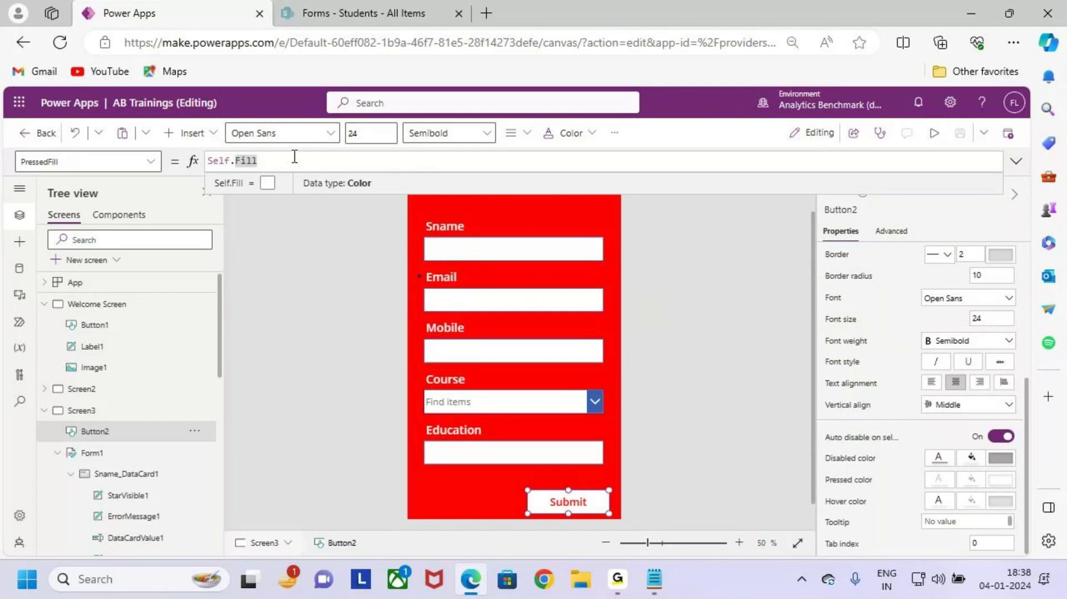
drag(293, 159, 198, 158)
text(colo)
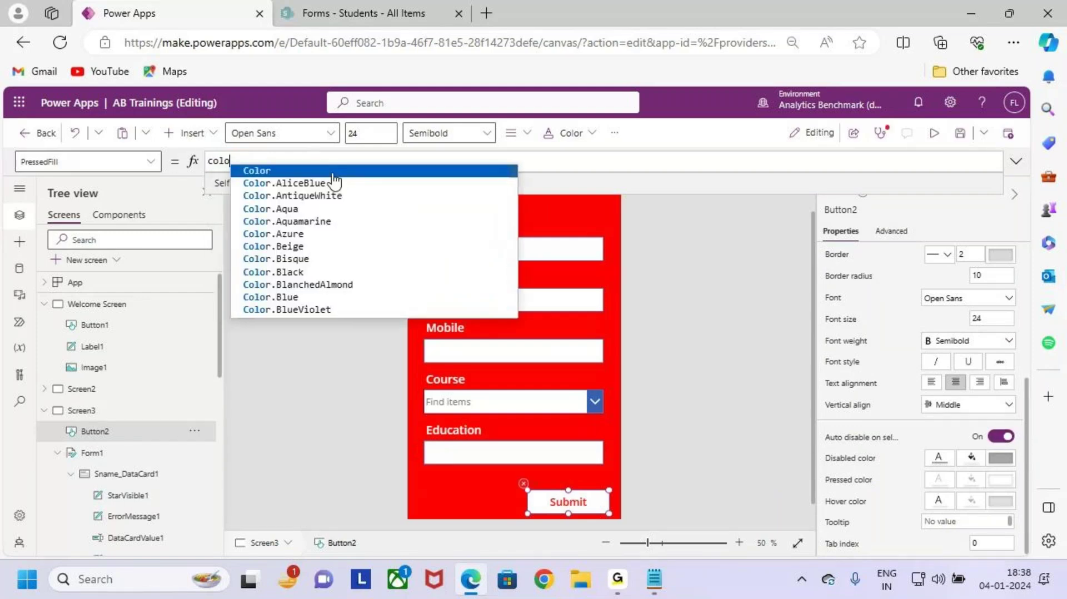
click(332, 172)
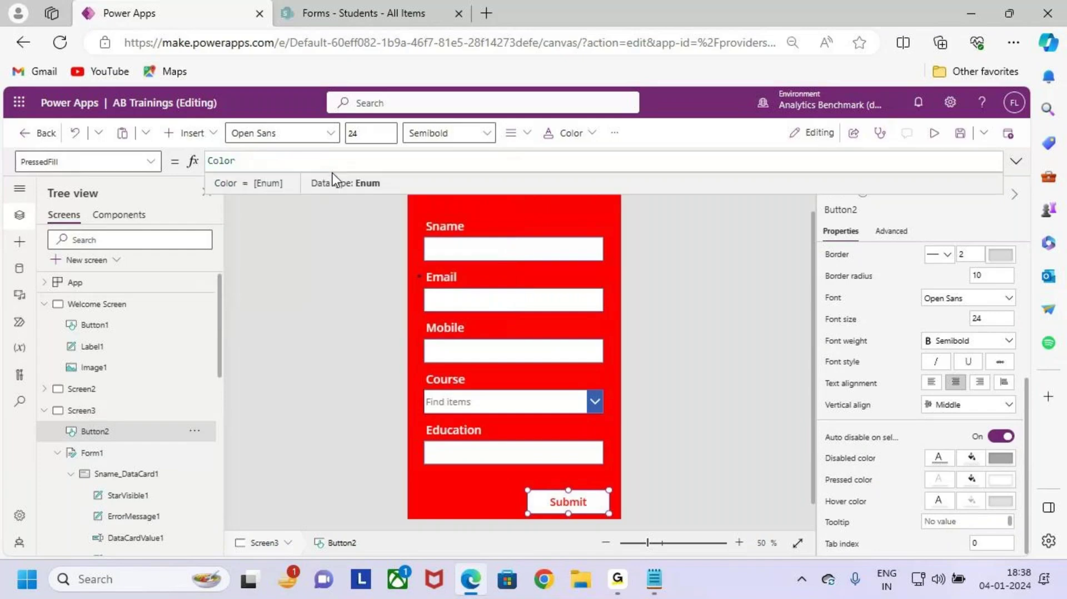
text(.re)
click(318, 172)
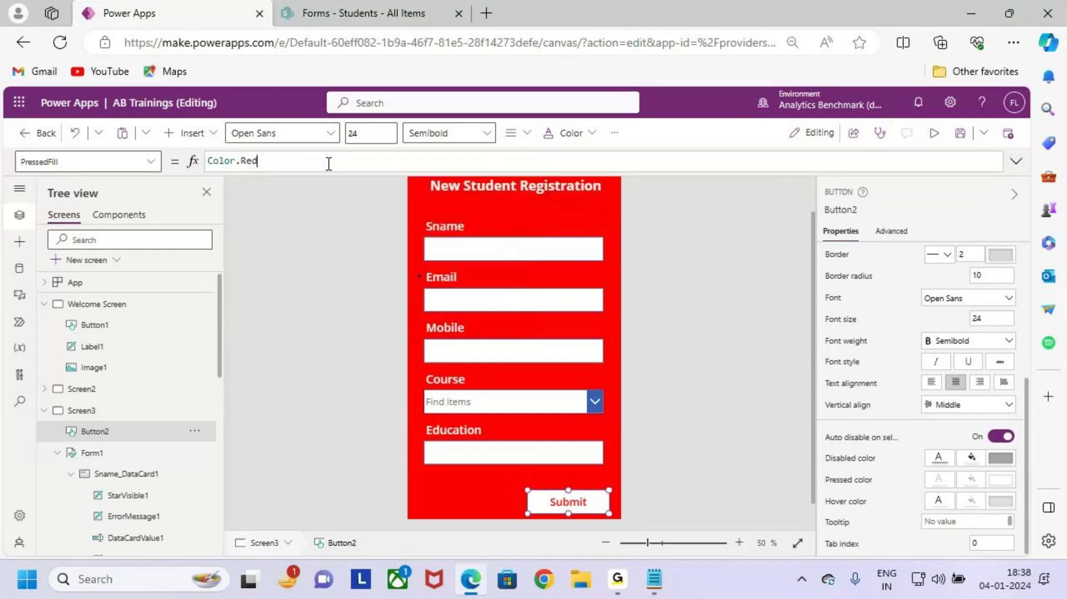
click(960, 133)
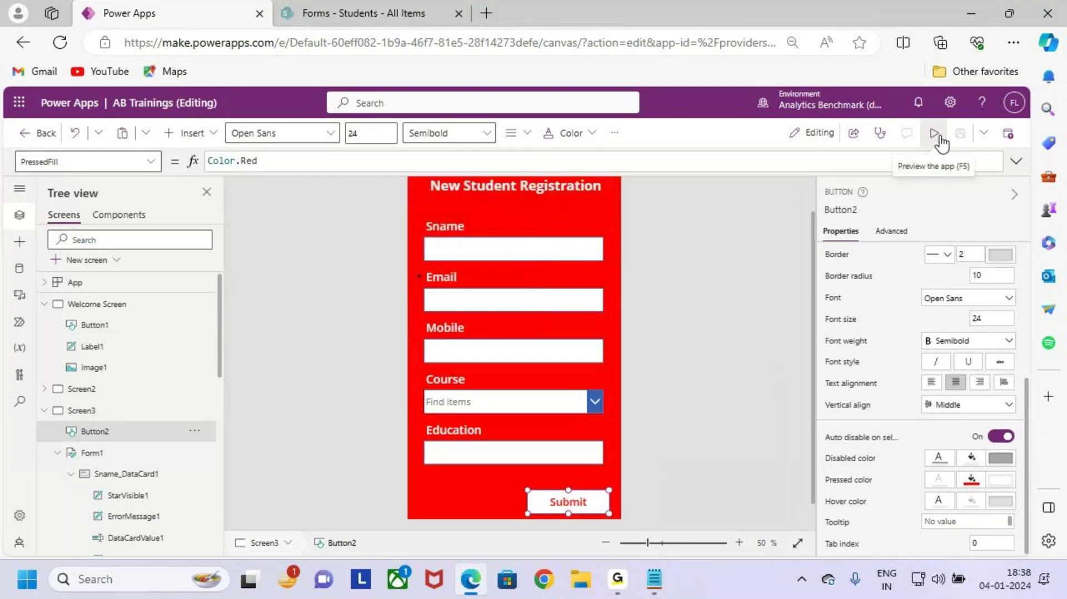
Step: Preview the app, then reselect Submit and inspect its pressed fill formula
click(938, 136)
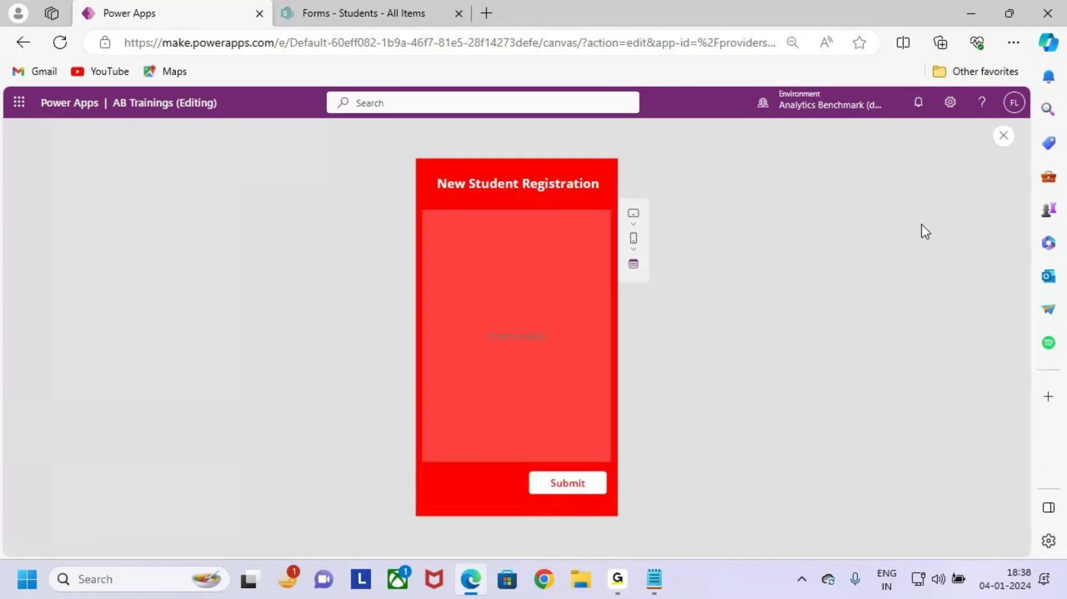
click(1010, 139)
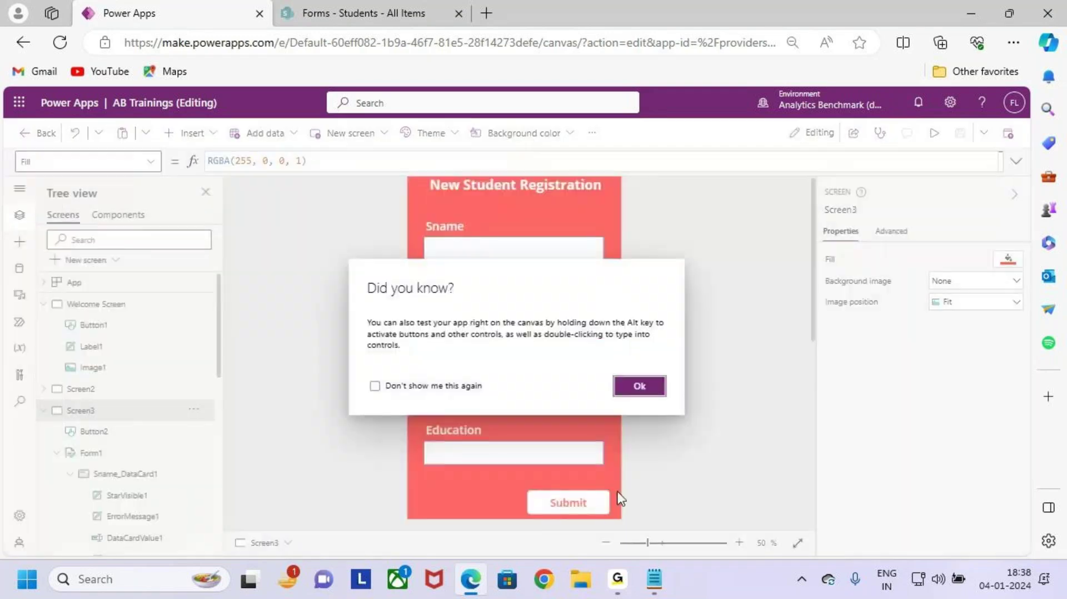
click(640, 391)
click(582, 495)
click(313, 164)
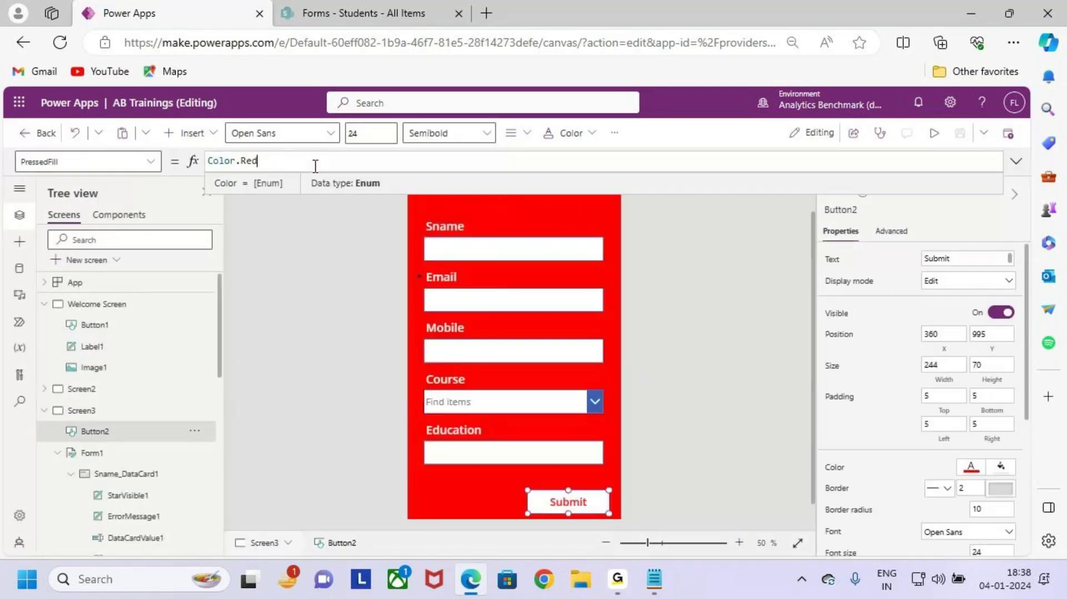
scroll(970, 514, down, 5)
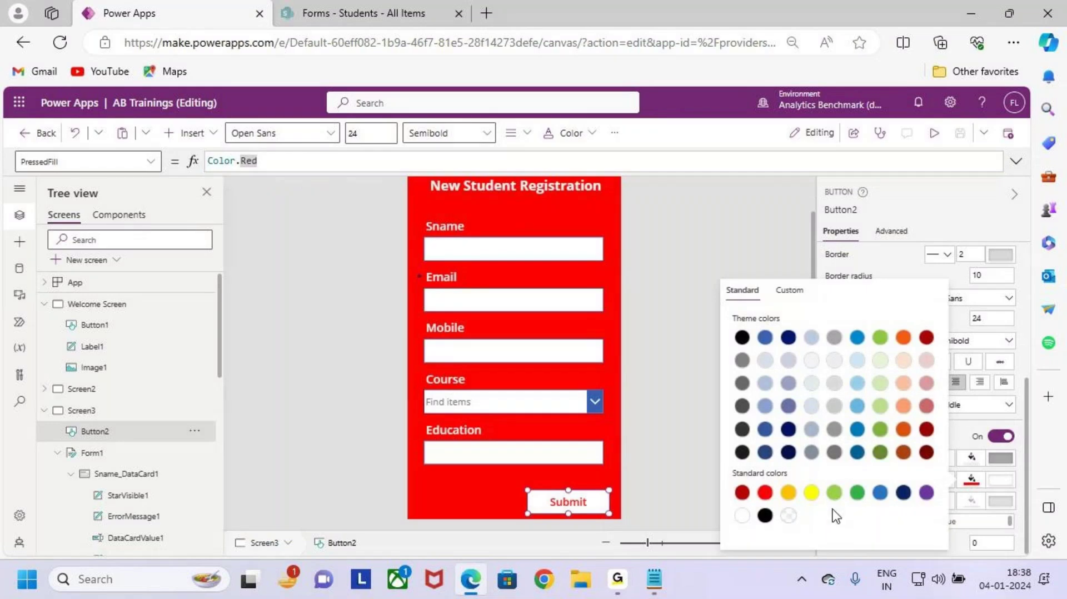
Step: Set the Submit button's pressed text colour to red and pressed fill to white
click(973, 482)
click(974, 483)
click(973, 483)
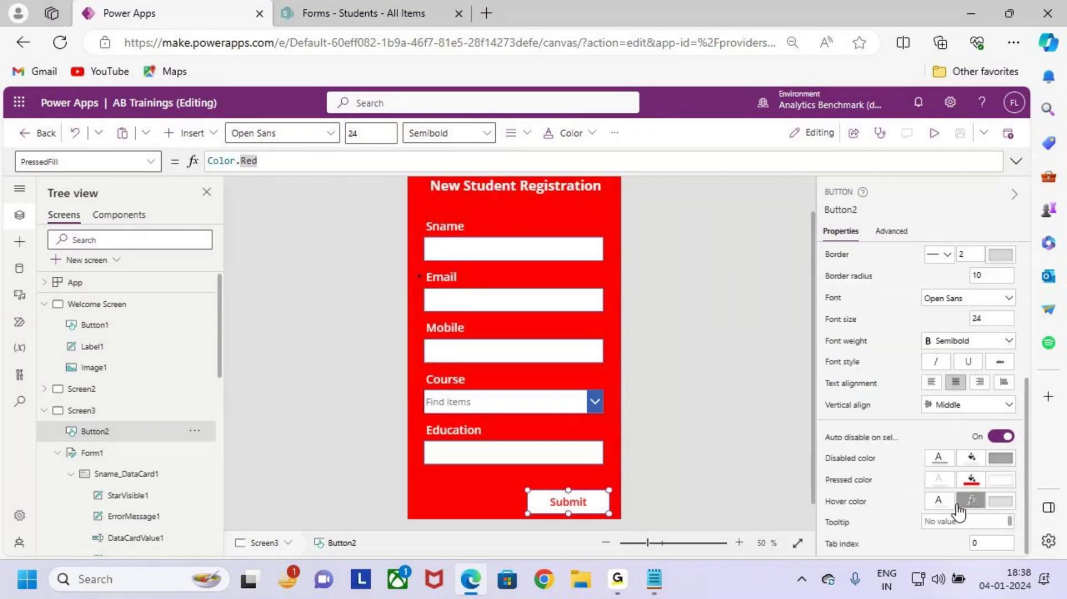
click(939, 503)
click(733, 497)
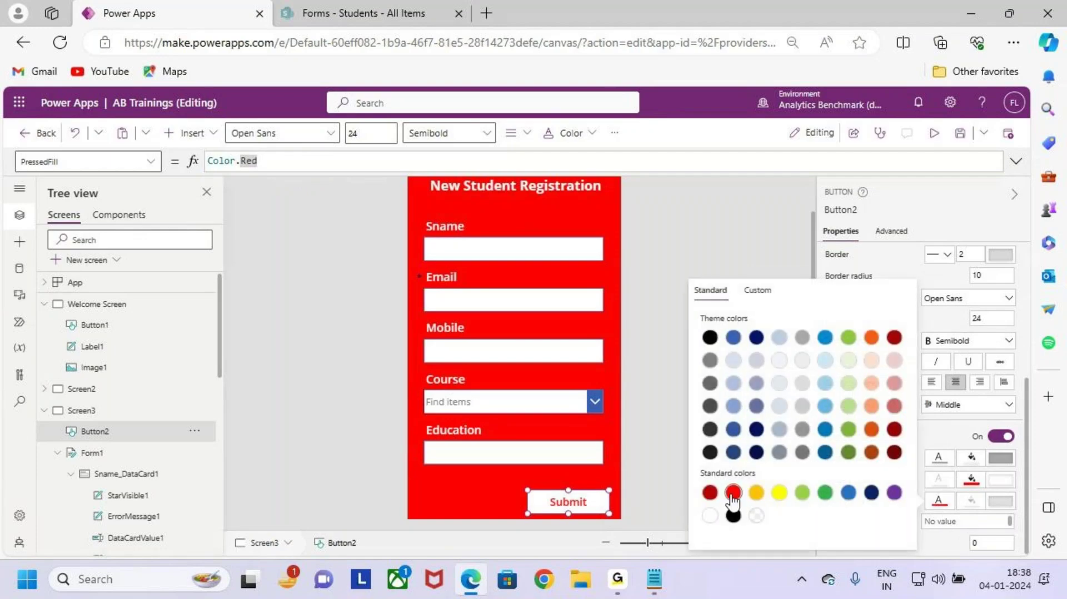
click(973, 485)
click(971, 484)
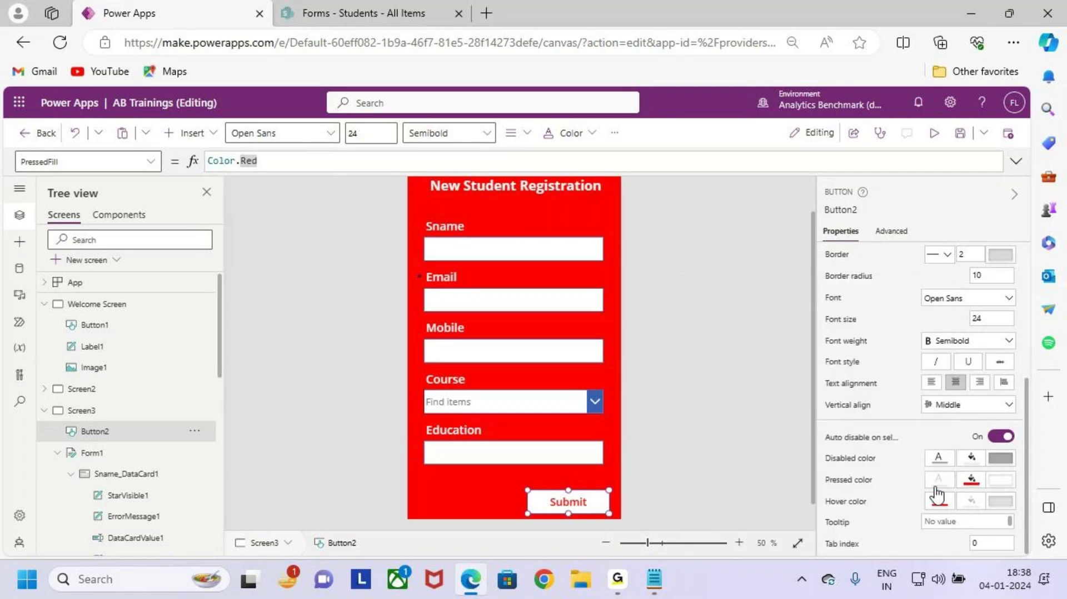
click(971, 480)
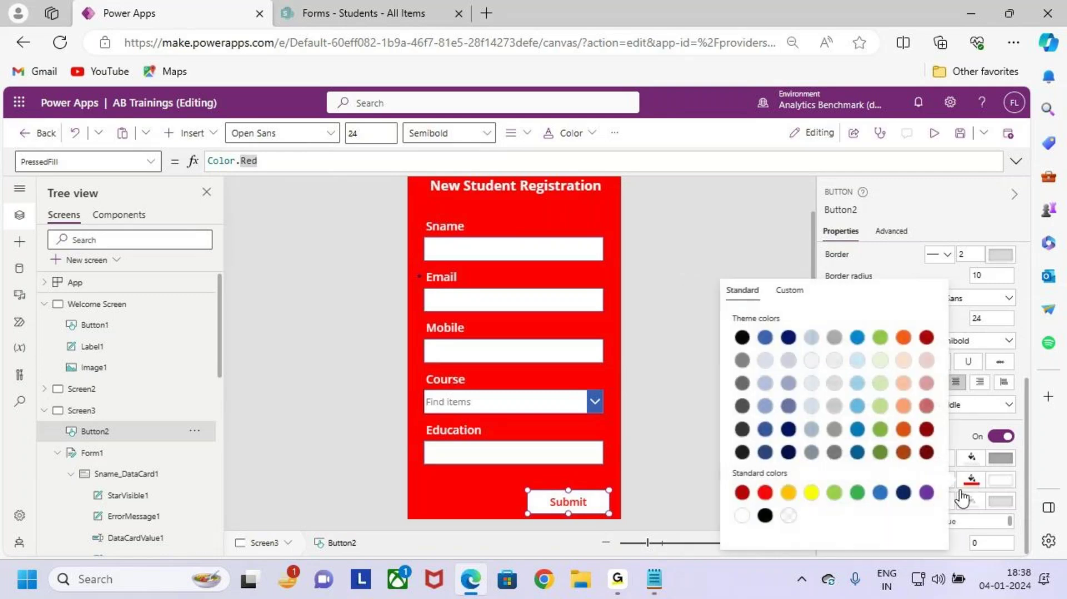
click(742, 516)
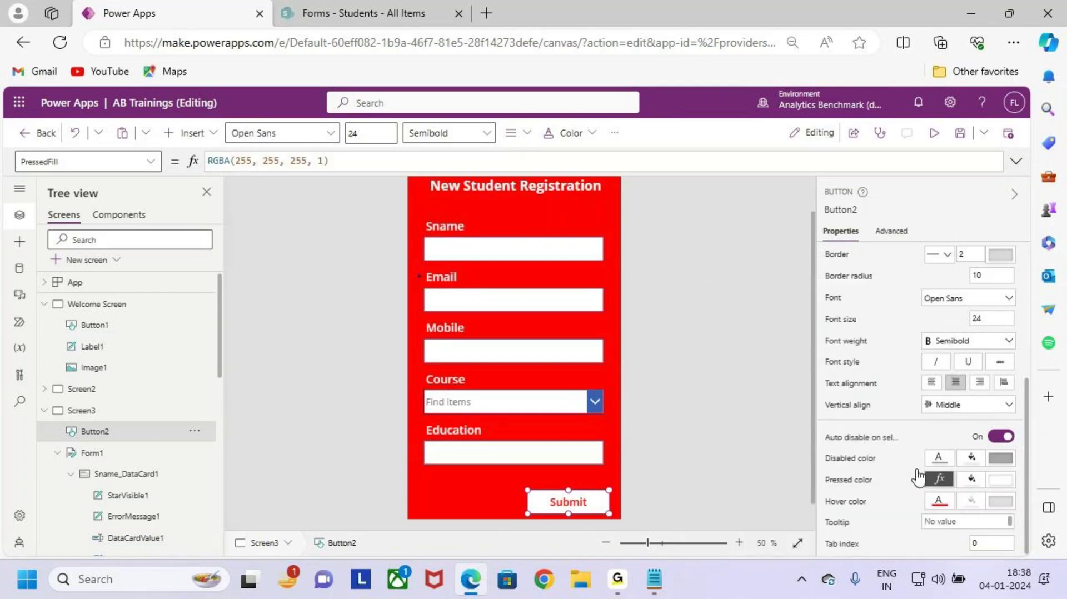
Step: Preview the app and press Submit three times to test its pressed look
click(750, 414)
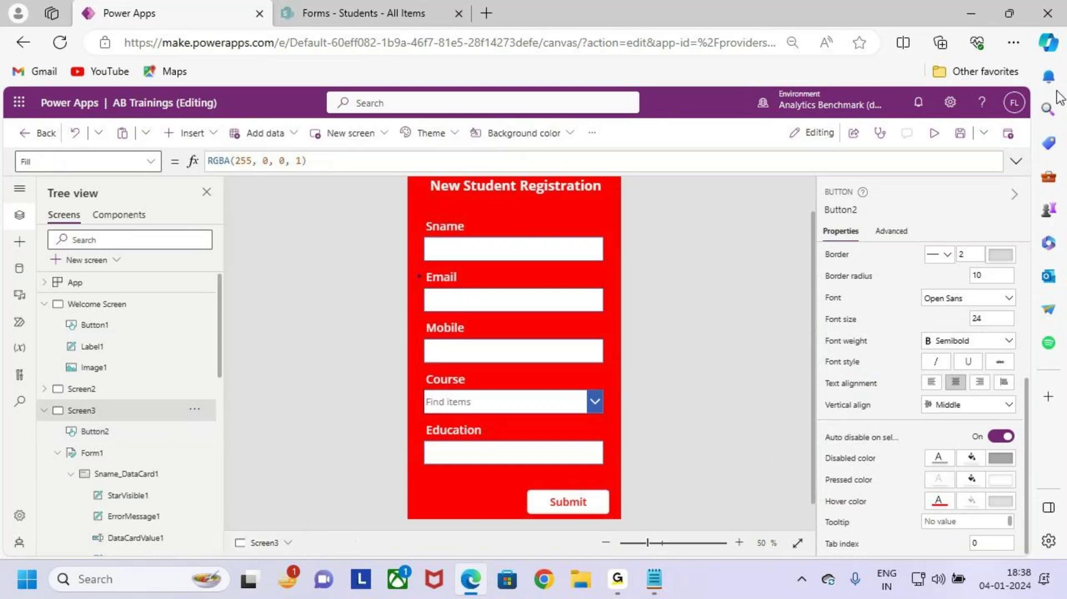
click(936, 138)
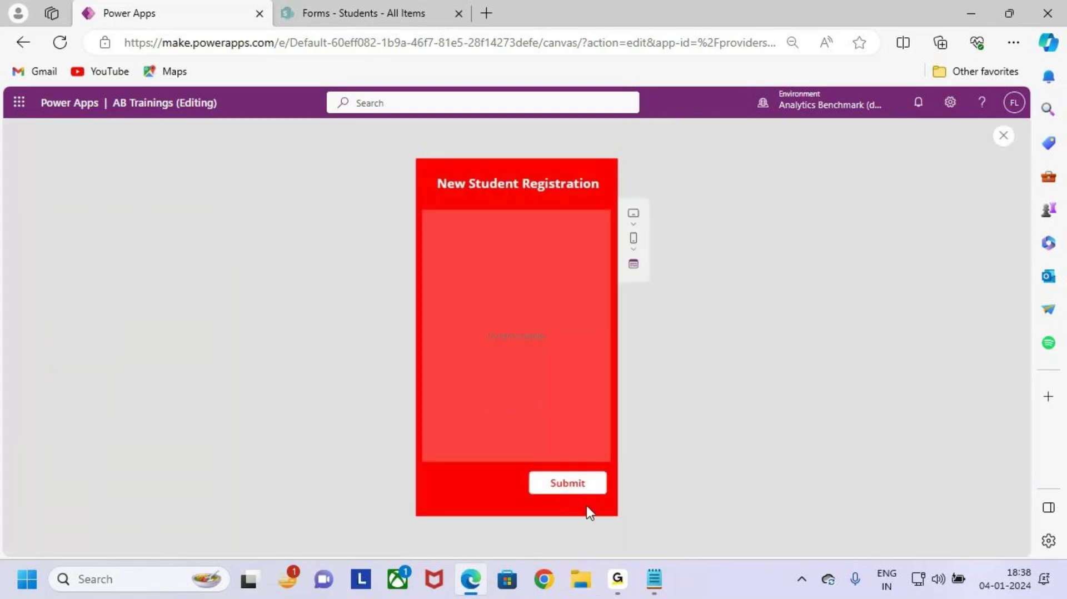
click(589, 488)
click(590, 488)
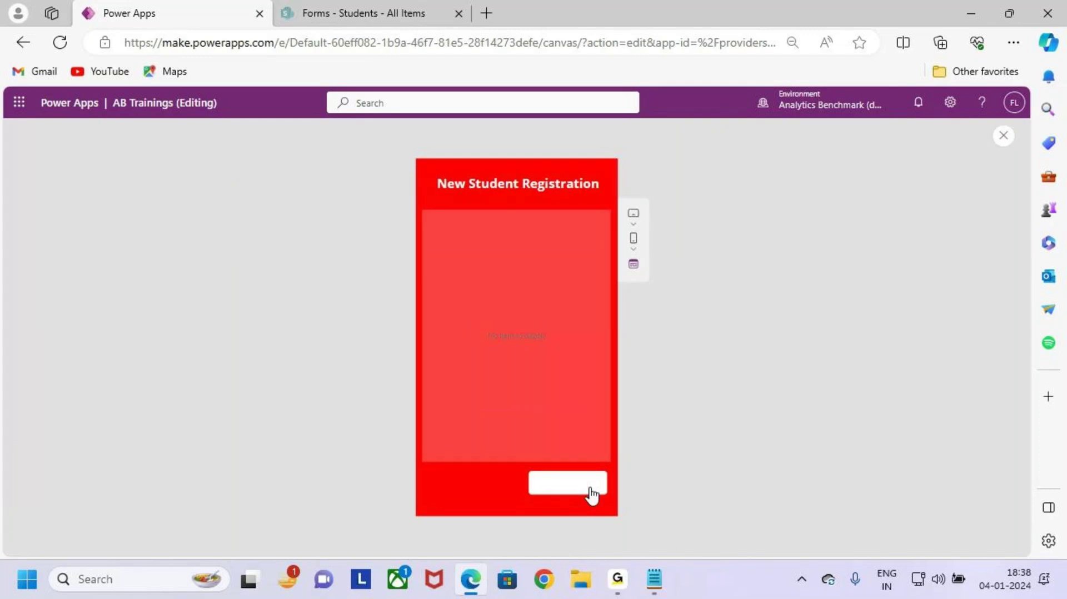
click(589, 488)
key(Escape)
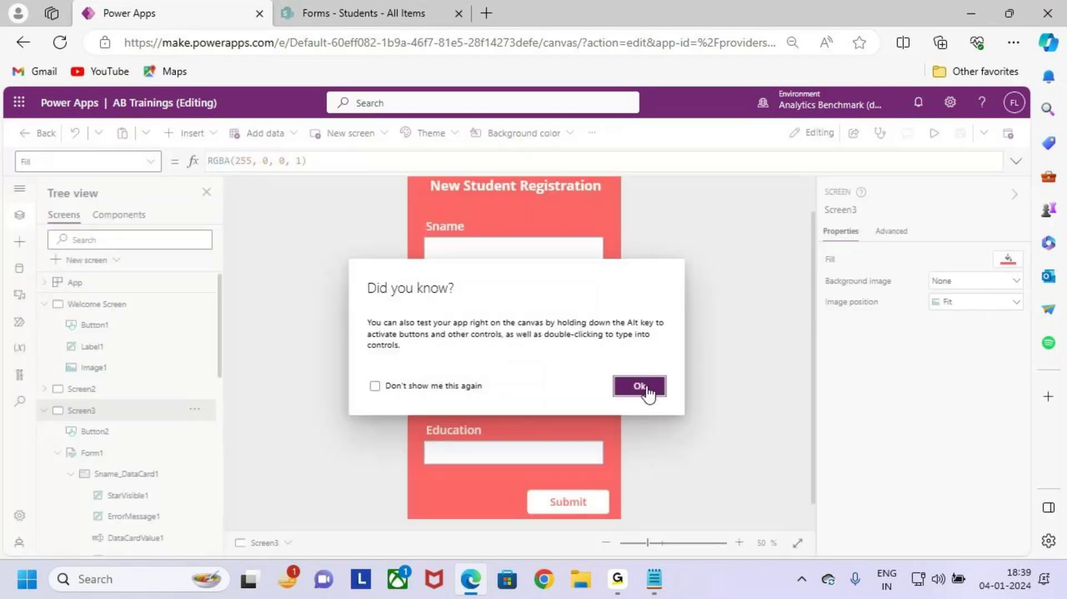
click(640, 386)
click(560, 469)
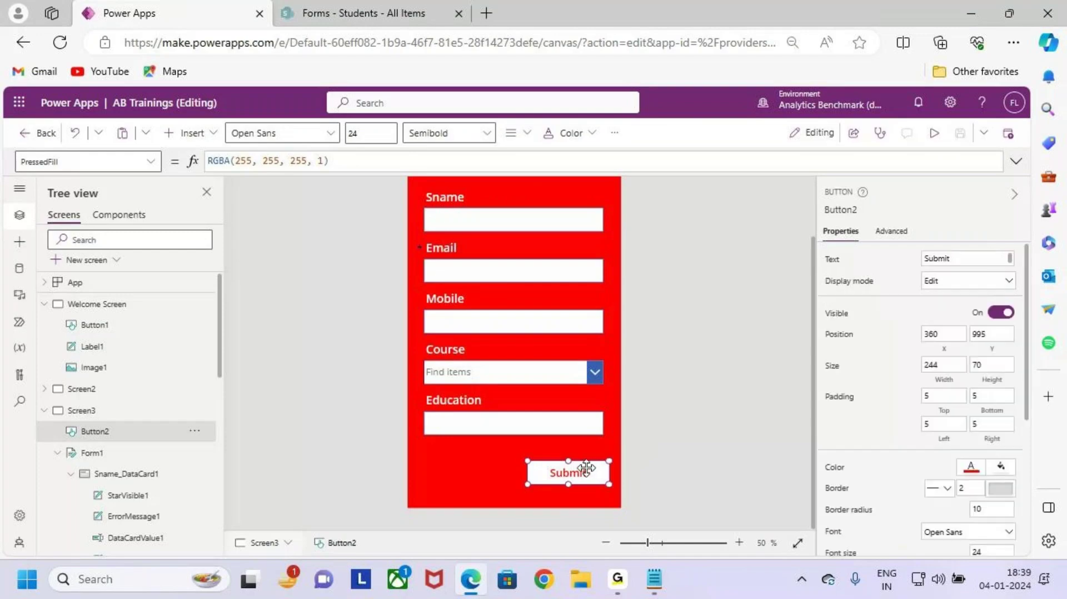
click(472, 488)
key(ctrl+v)
drag(573, 477, 490, 483)
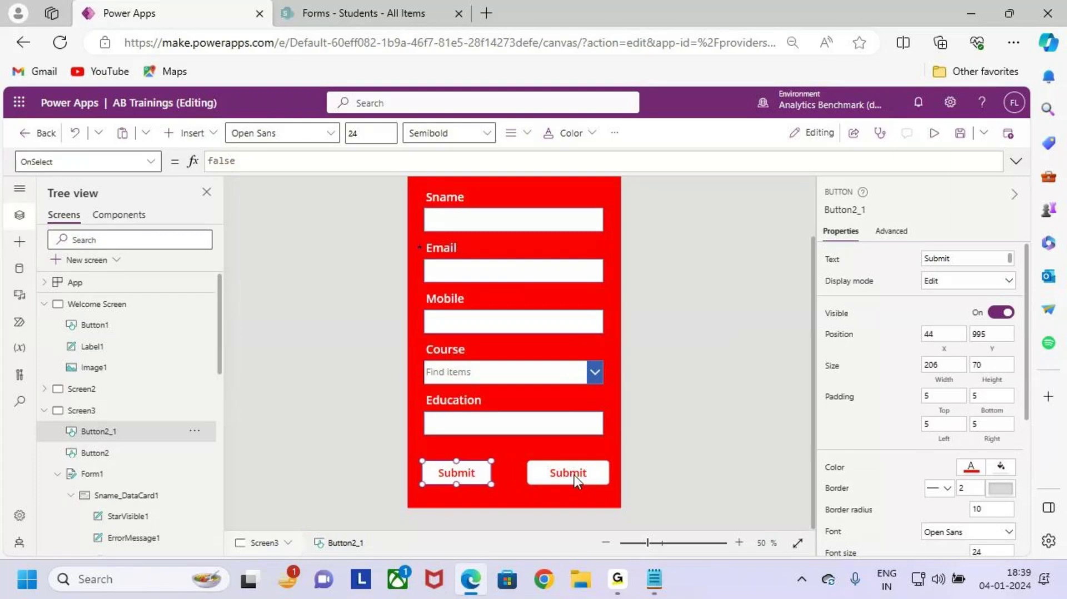
click(574, 475)
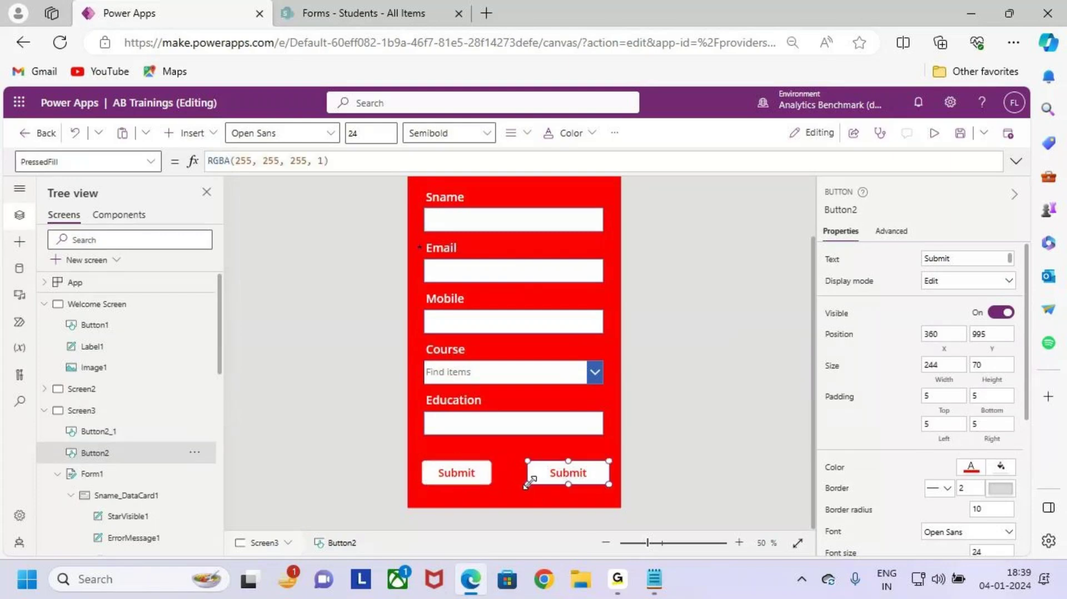
drag(534, 483, 544, 482)
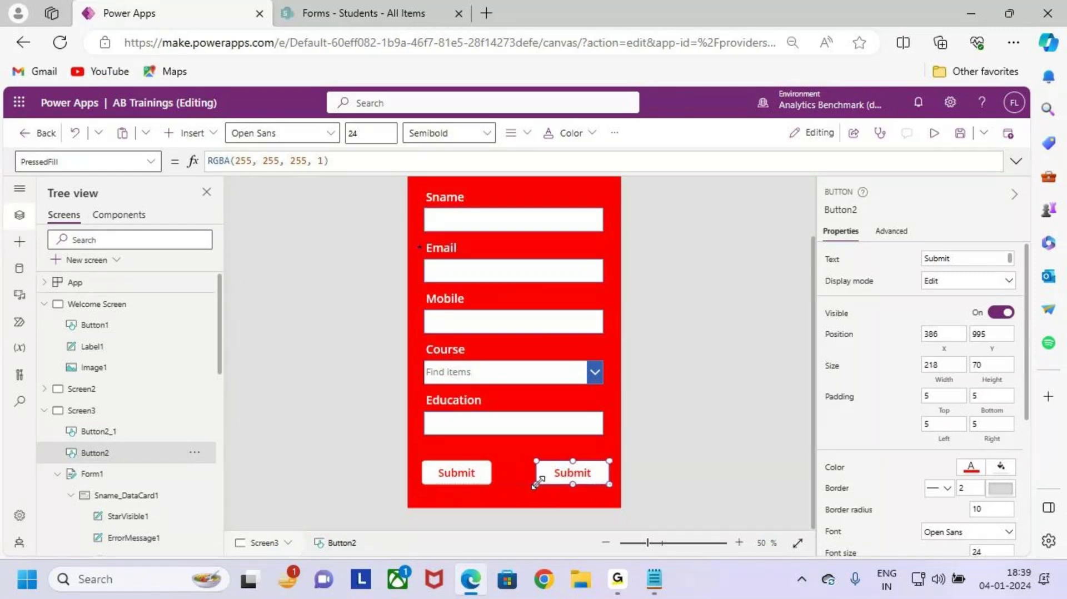
click(455, 472)
click(962, 259)
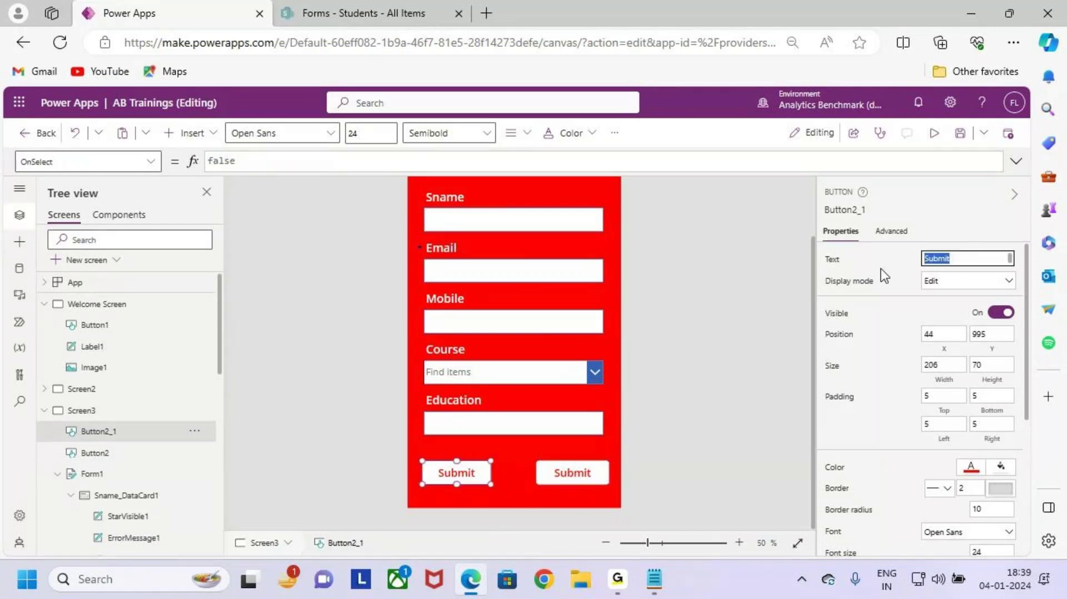
text(Reset)
click(762, 364)
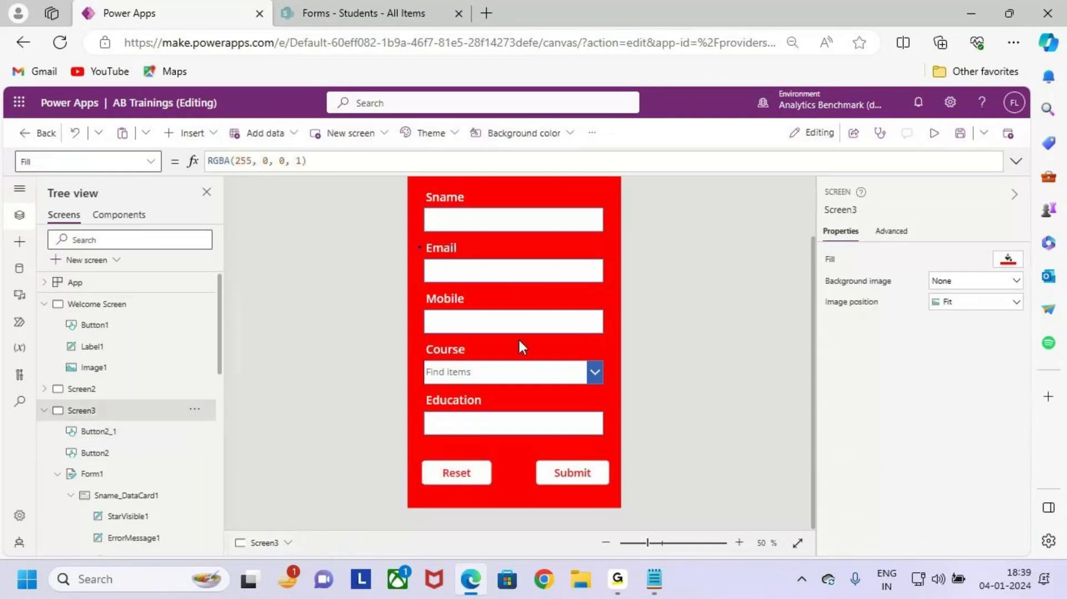
scroll(531, 361, down, 1)
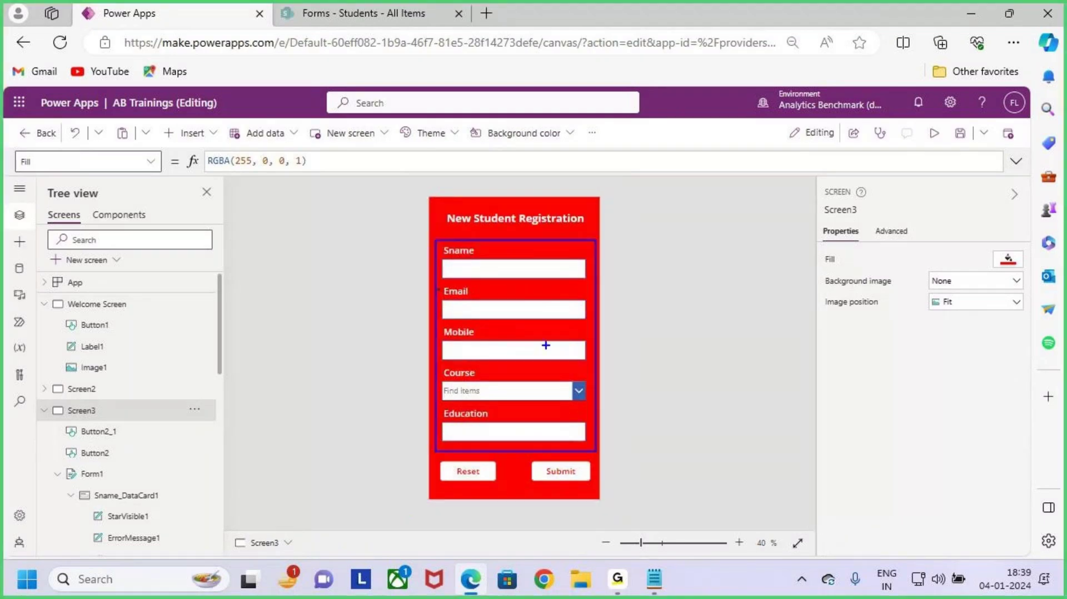
drag(546, 345, 625, 291)
drag(444, 462, 493, 478)
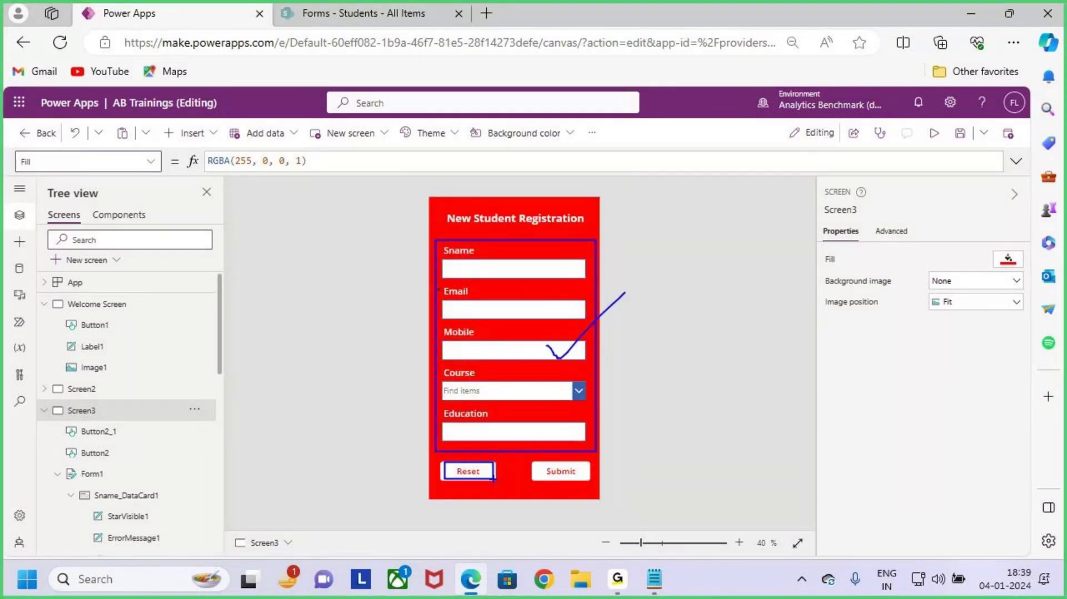
click(566, 471)
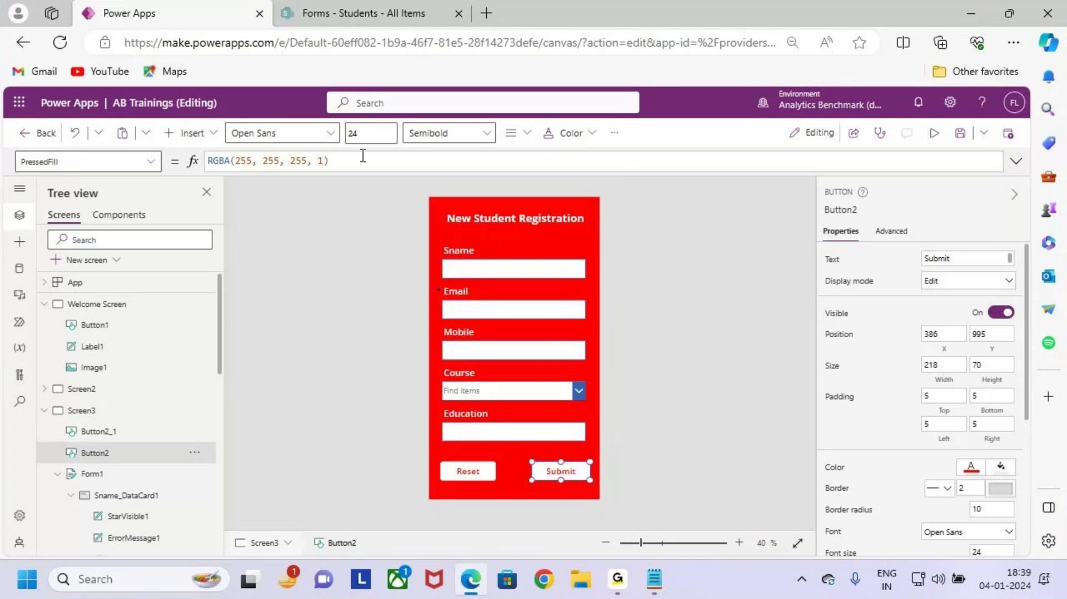
click(364, 133)
text(26)
click(468, 471)
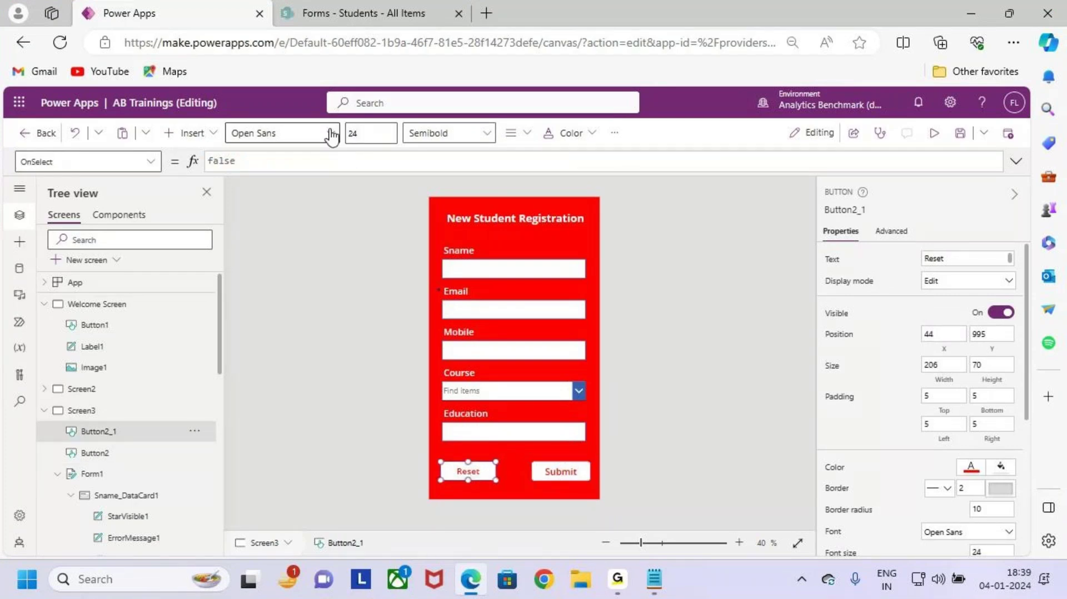
drag(363, 135, 322, 146)
text(2)
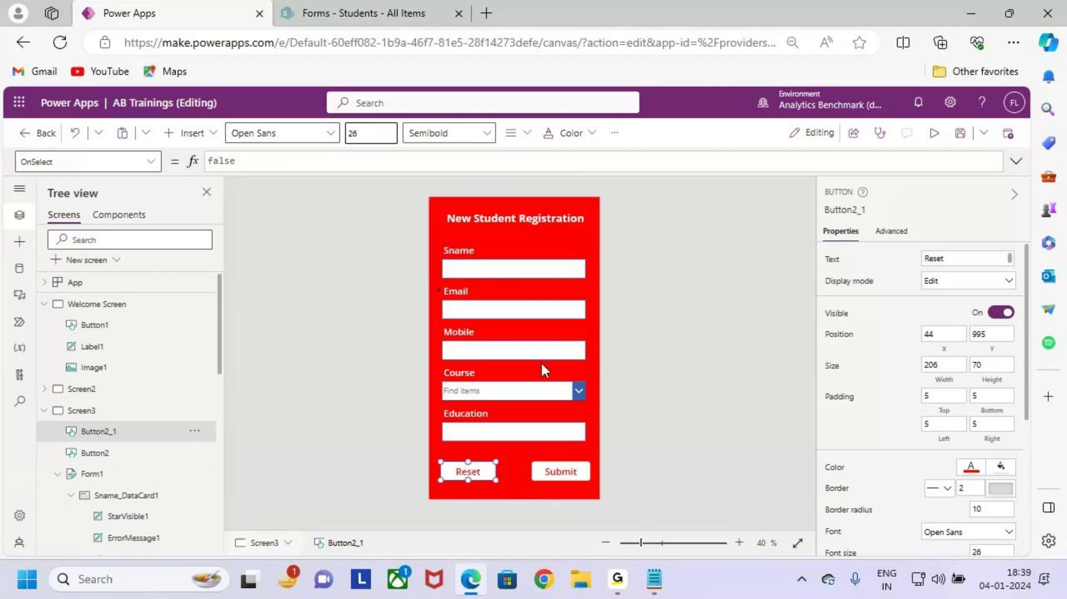
click(792, 466)
key(ctrl+2)
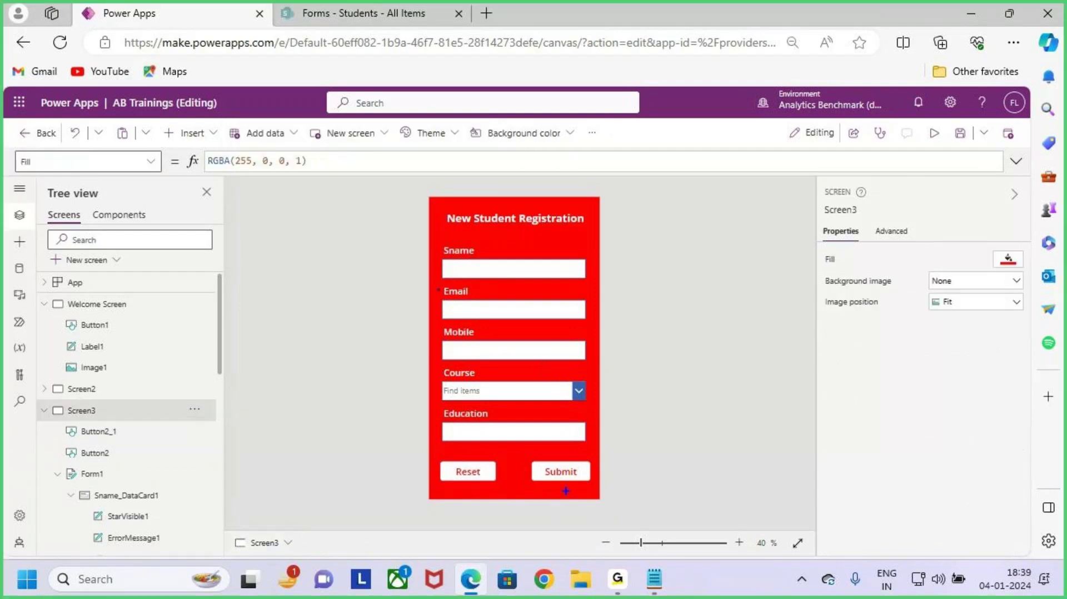
drag(528, 459, 595, 489)
mouse_move(643, 423)
mouse_down()
mouse_move(589, 478)
mouse_move(667, 427)
mouse_move(634, 476)
mouse_up()
mouse_move(465, 470)
mouse_down()
mouse_move(479, 475)
mouse_move(494, 451)
mouse_up()
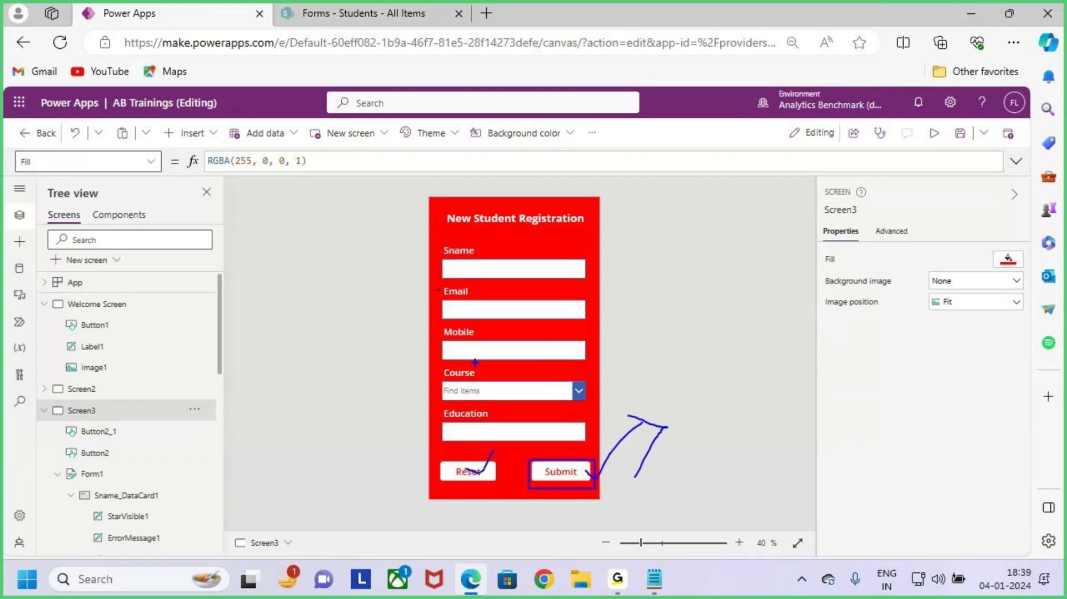
mouse_move(438, 254)
mouse_down()
mouse_move(527, 395)
mouse_move(582, 442)
mouse_up()
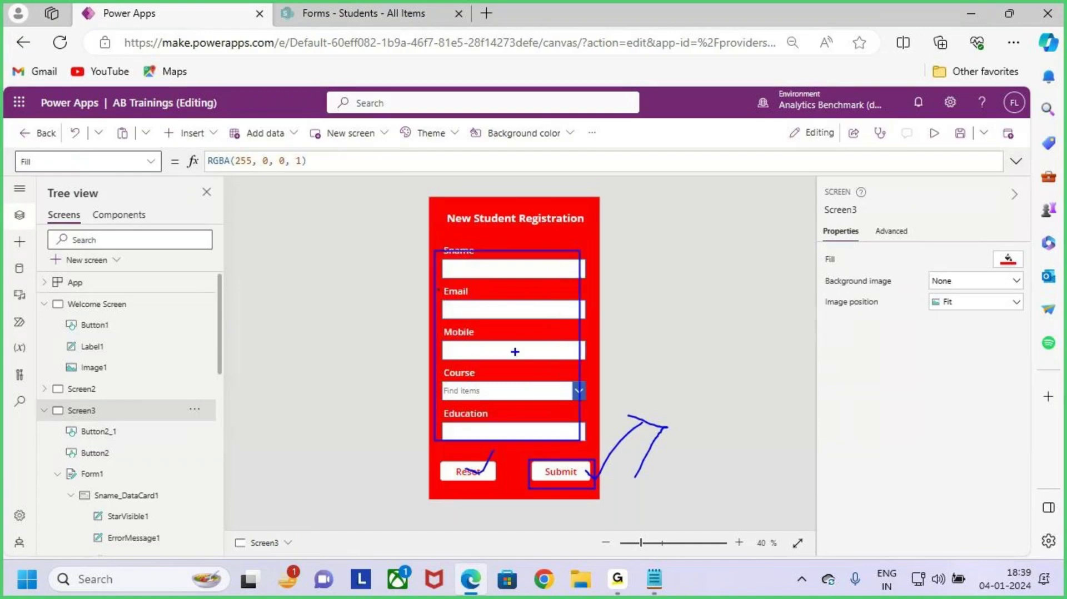
key(Escape)
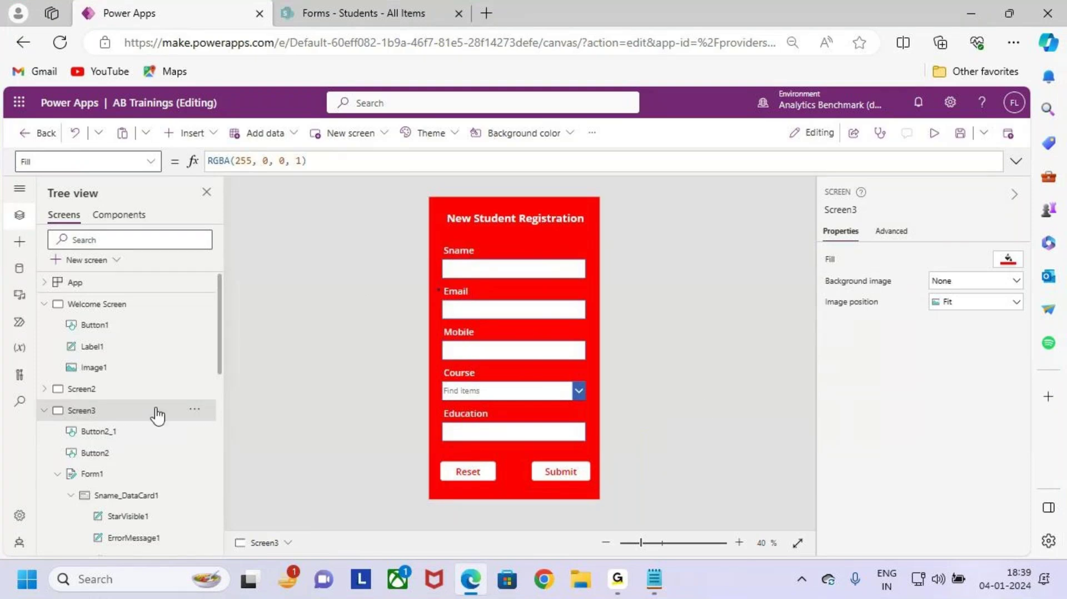
Step: Change Form1's Default mode from Edit to New and save the app
click(111, 474)
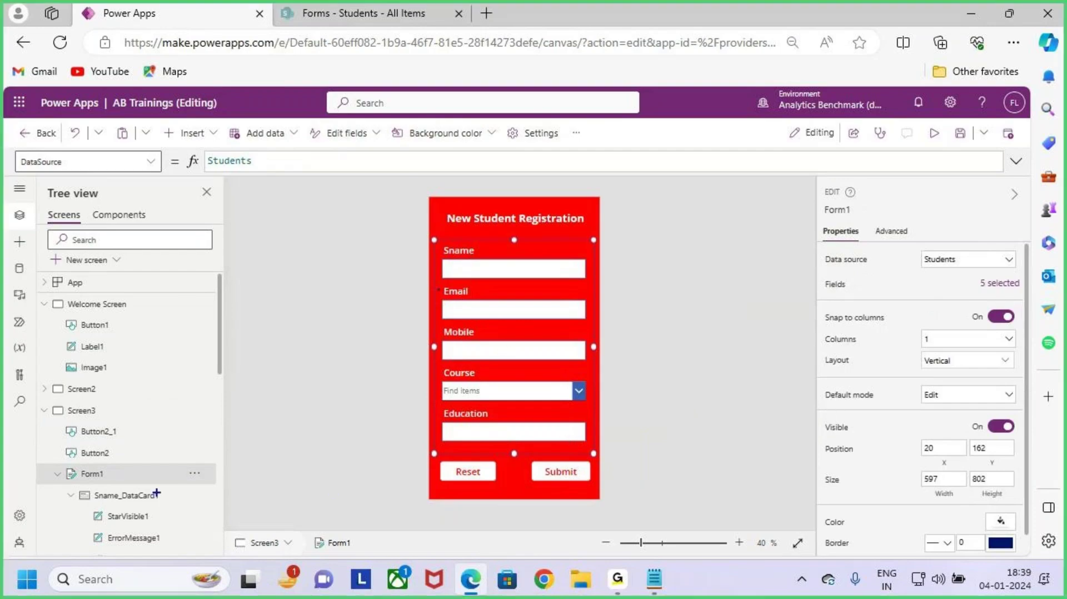
drag(109, 479, 144, 446)
drag(817, 381, 1016, 410)
key(Escape)
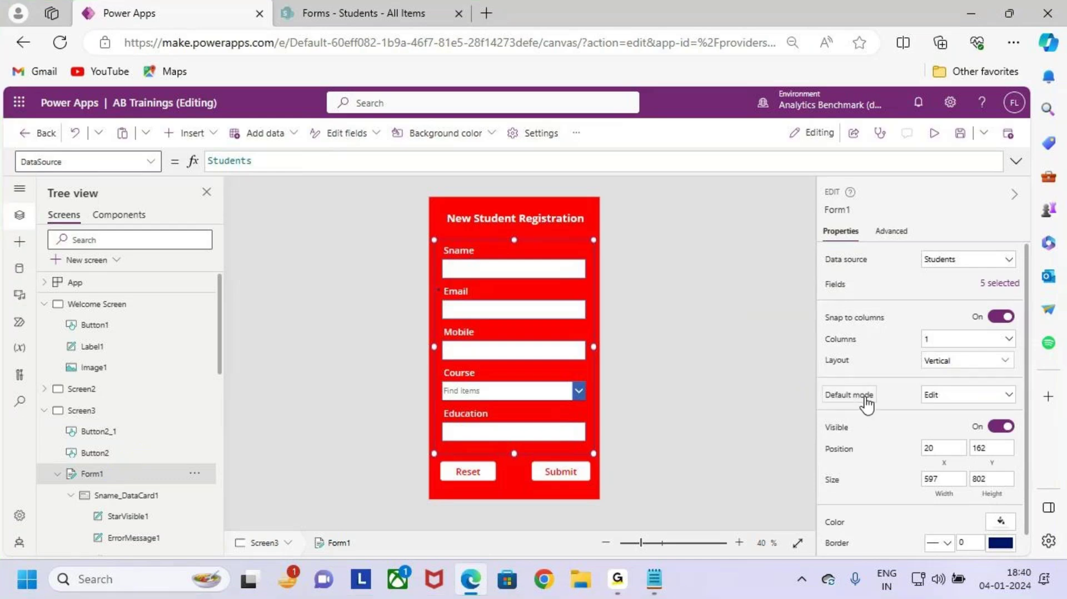
click(963, 404)
click(965, 429)
click(961, 133)
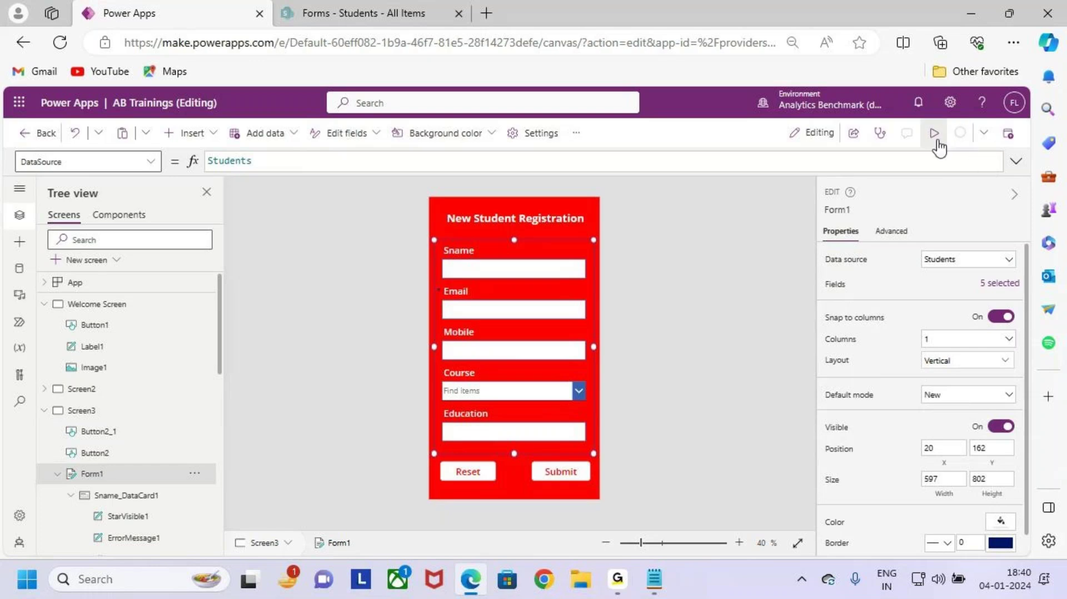
Step: Preview the app and enter a sample student's name, e-mail address and mobile number
click(935, 139)
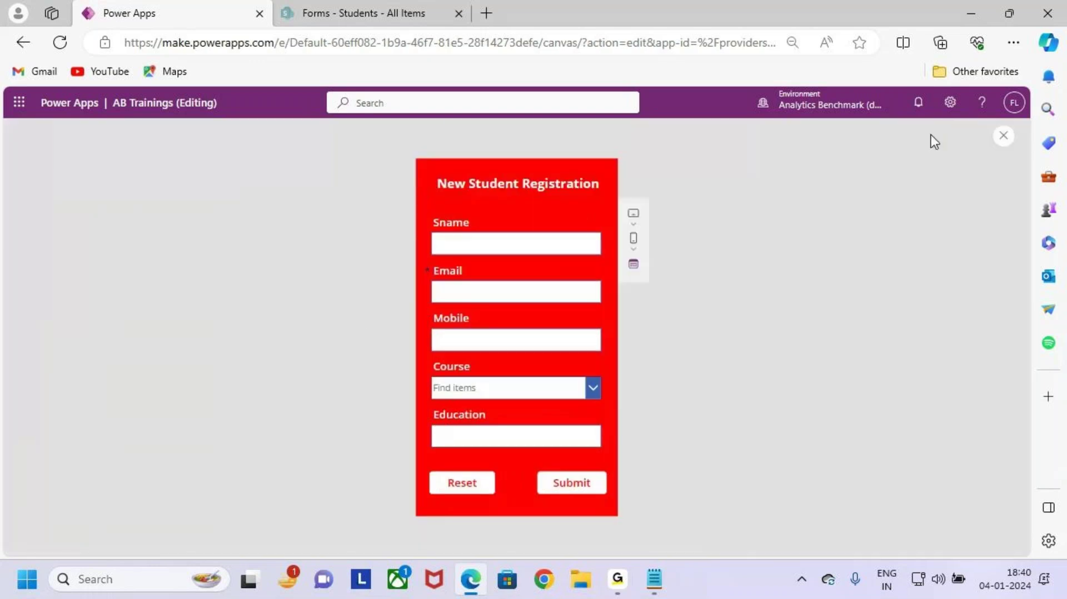
click(508, 245)
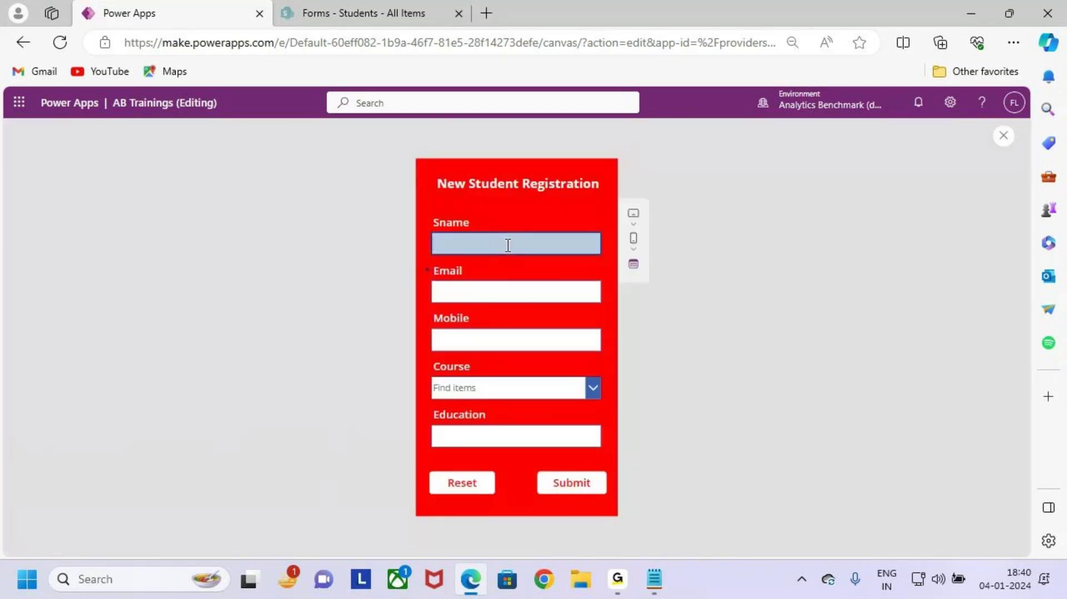
text(Warner)
click(506, 292)
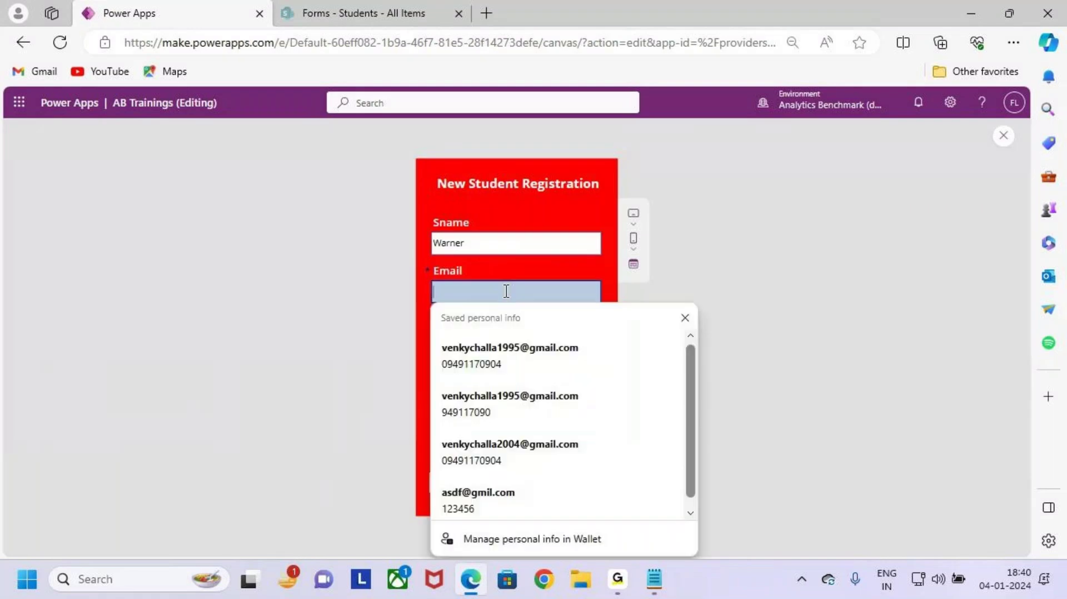
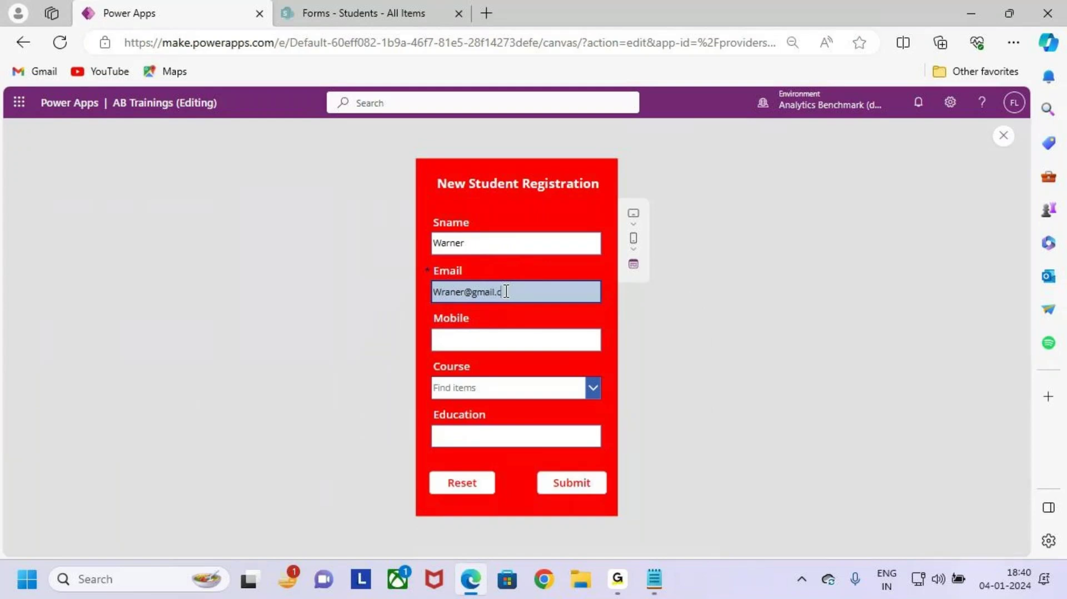
click(529, 339)
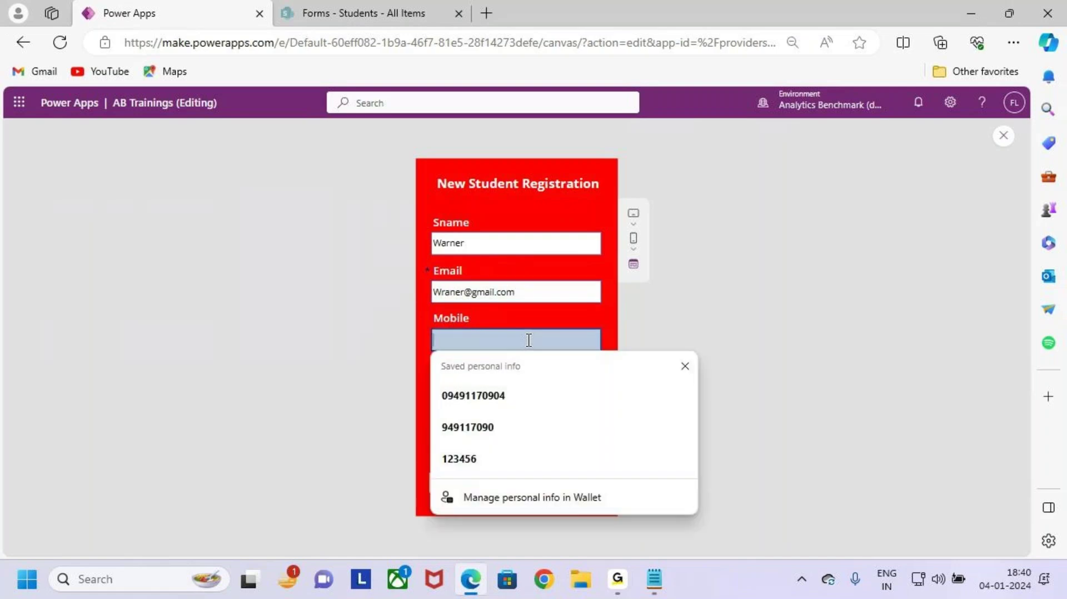
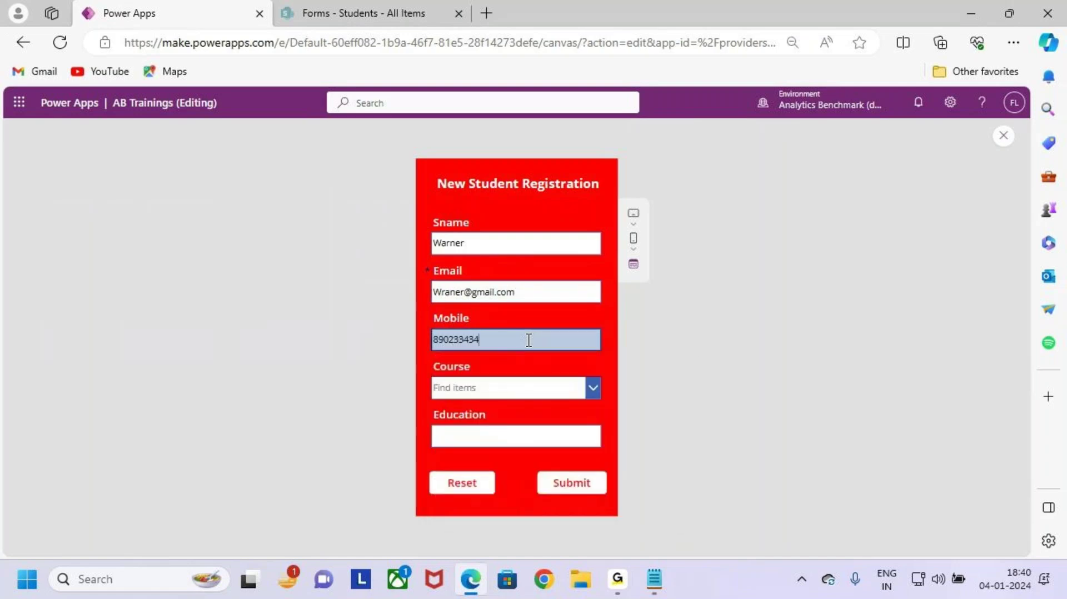
Step: Choose Power Apps as the course and enter B.Tech as the education
click(518, 379)
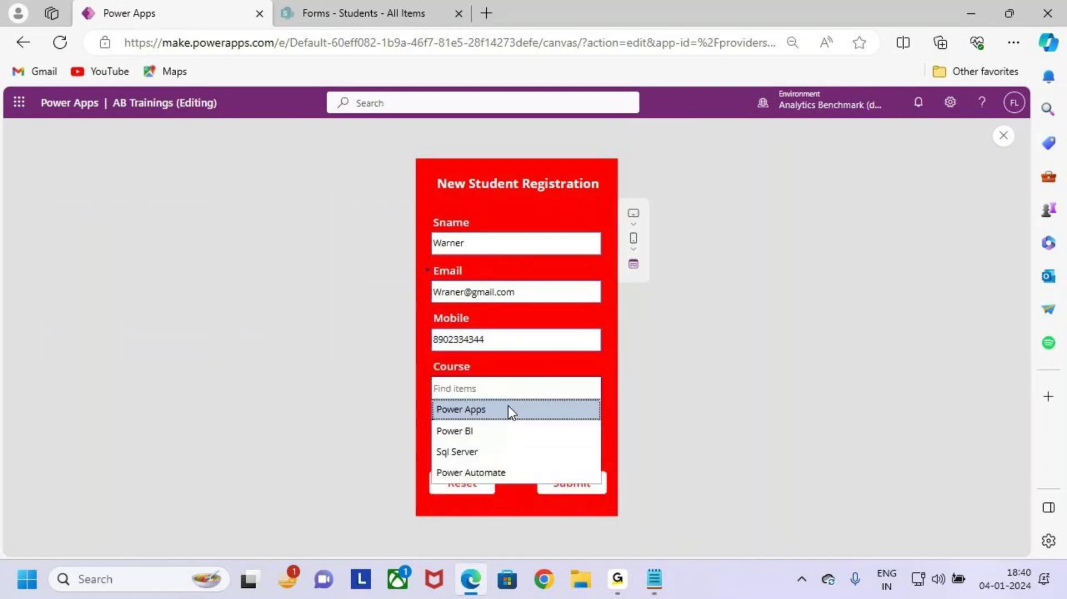
click(510, 410)
click(522, 432)
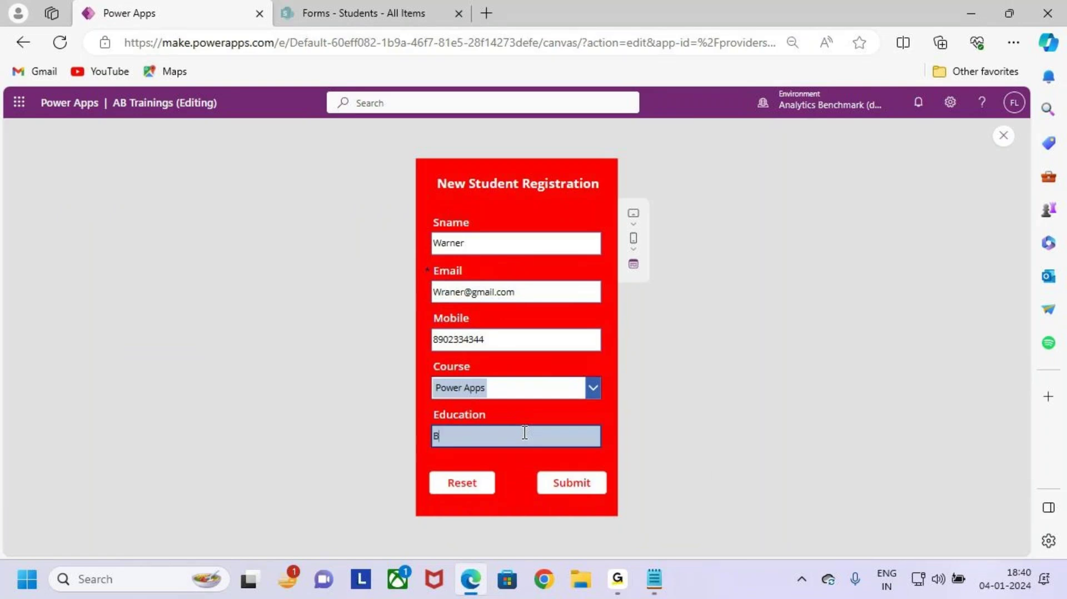
text(B.te)
key(Delete)
text(Tech)
click(591, 525)
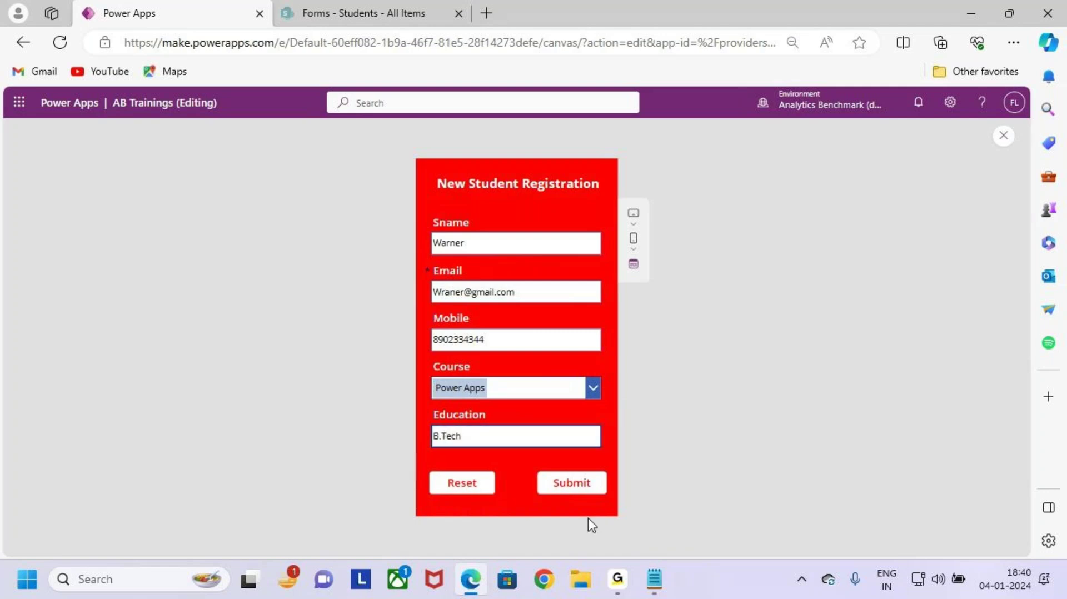
Step: Submit the filled-in student registration form
key(ctrl+2)
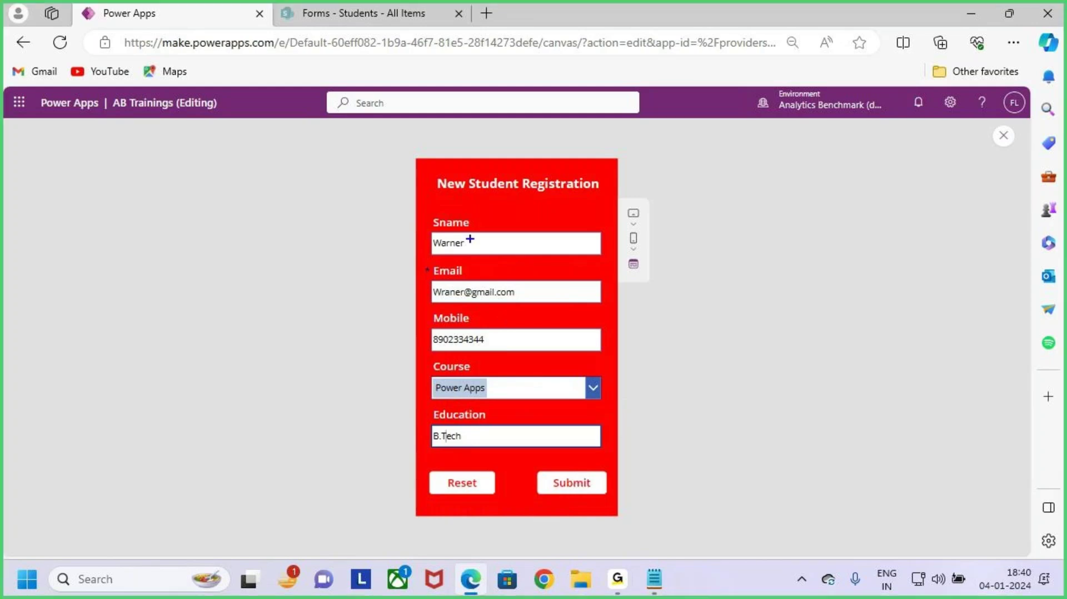
mouse_move(427, 227)
mouse_down()
mouse_move(491, 345)
mouse_move(596, 460)
mouse_up()
drag(556, 370, 617, 320)
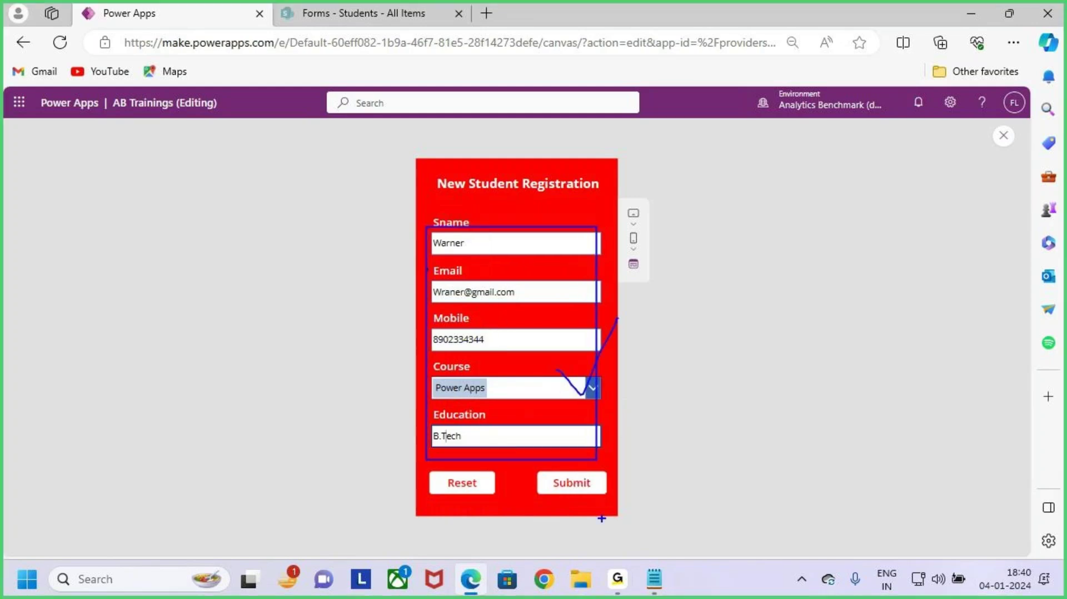
key(Escape)
click(586, 485)
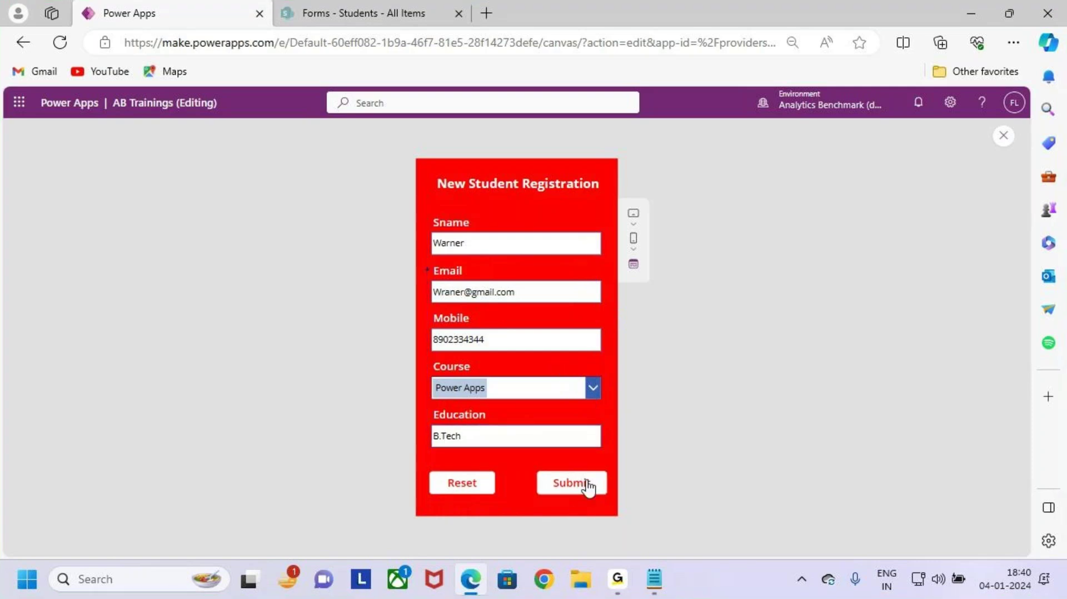
click(579, 489)
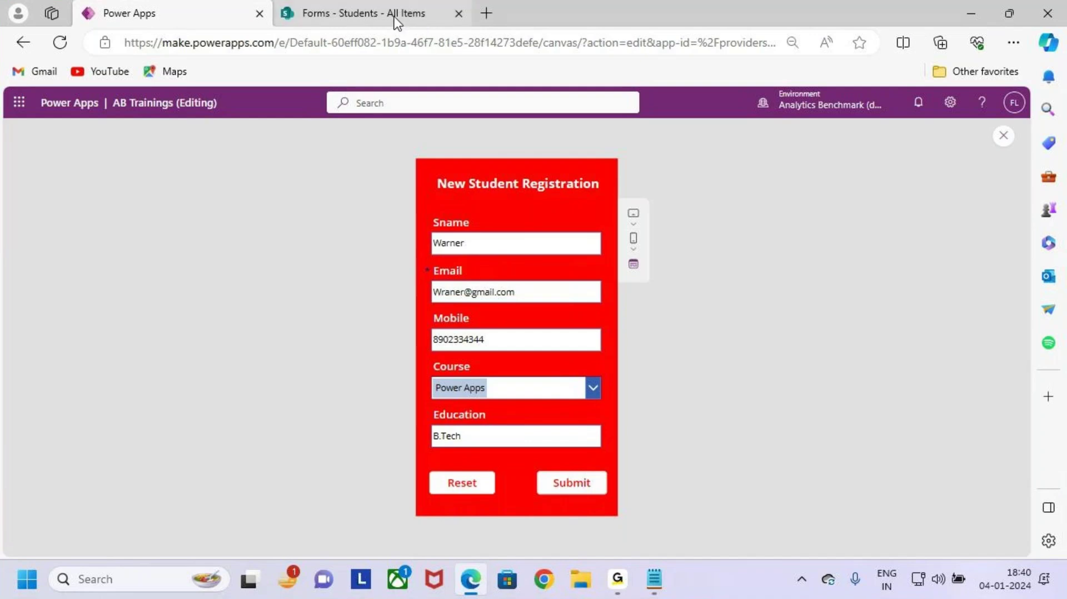
click(356, 9)
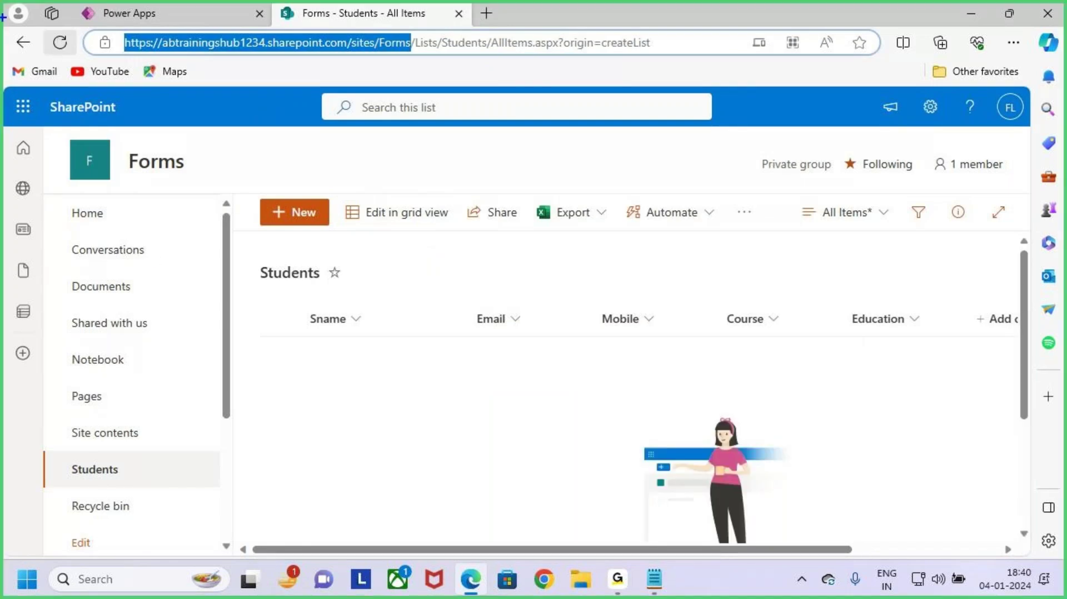
click(60, 43)
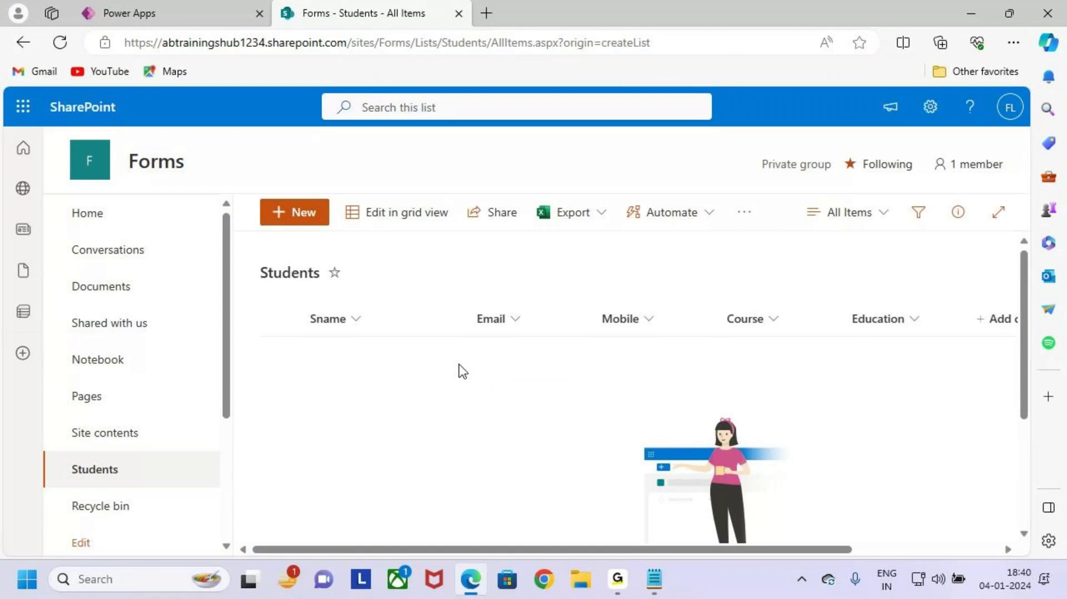
mouse_move(297, 291)
mouse_down()
mouse_move(839, 429)
mouse_move(913, 473)
mouse_up()
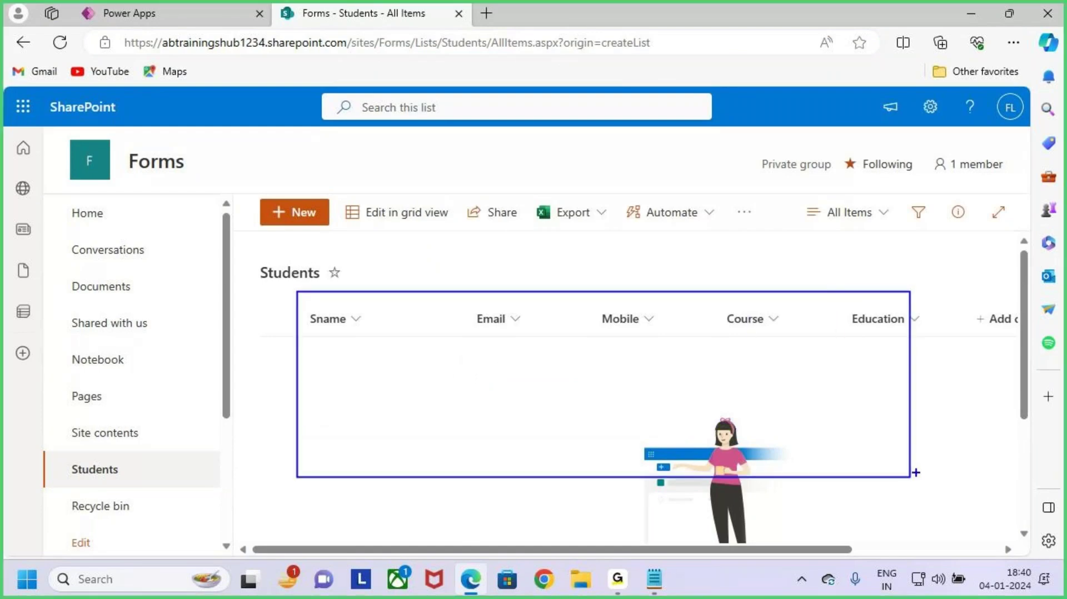
click(228, 13)
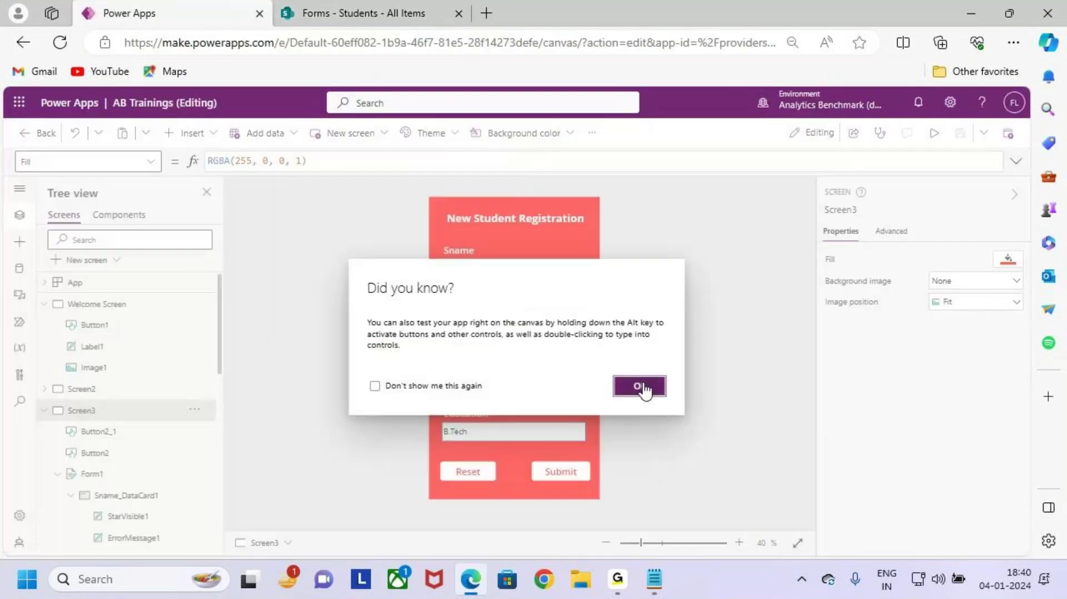
Step: Dismiss the Did you know? tip and select the Submit button (Button2) on the canvas
click(635, 386)
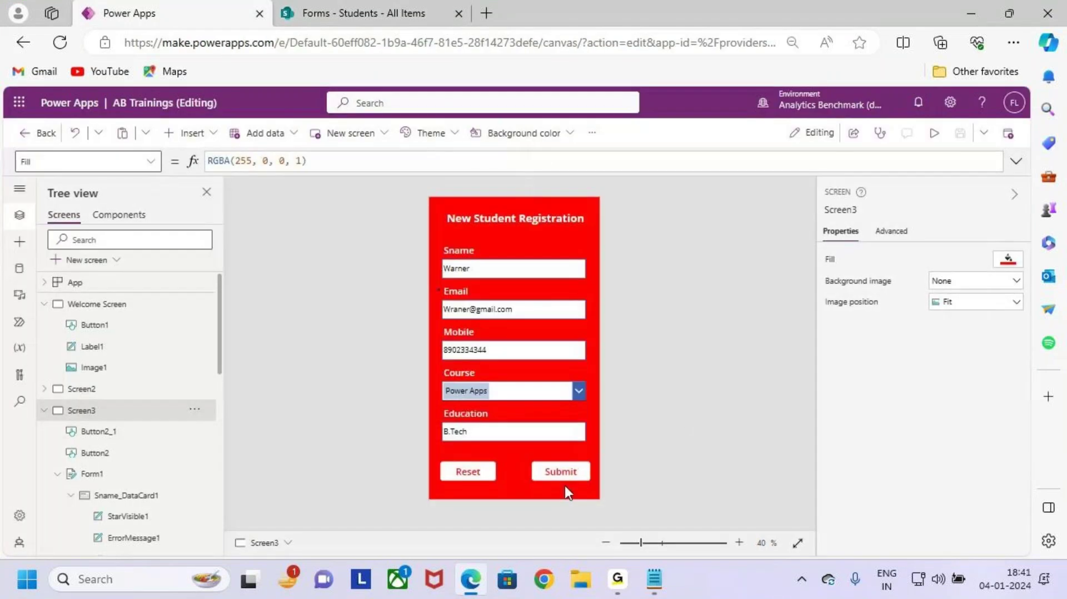
click(574, 483)
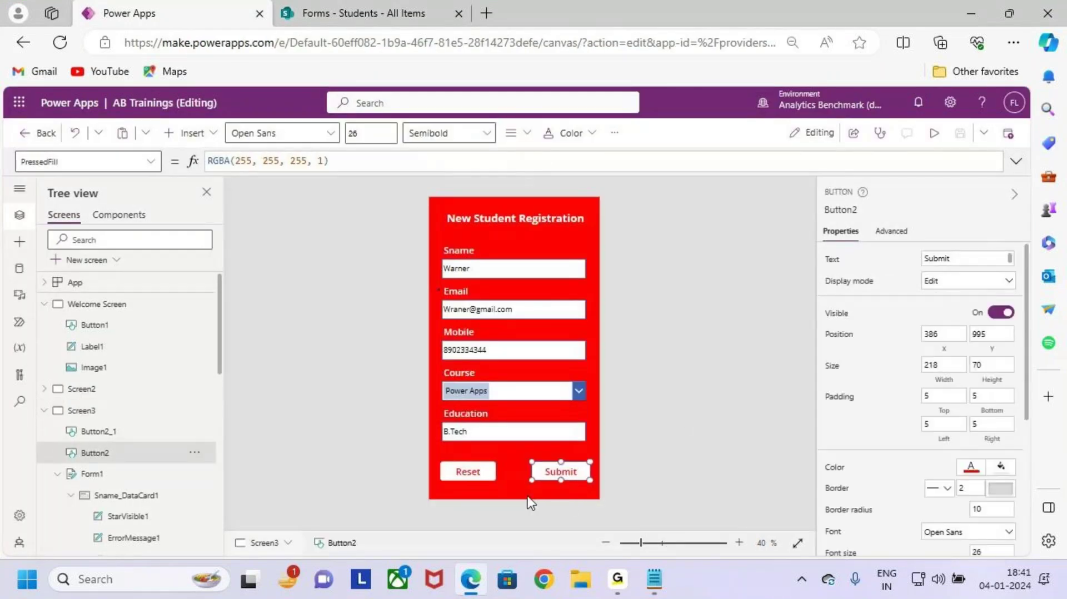
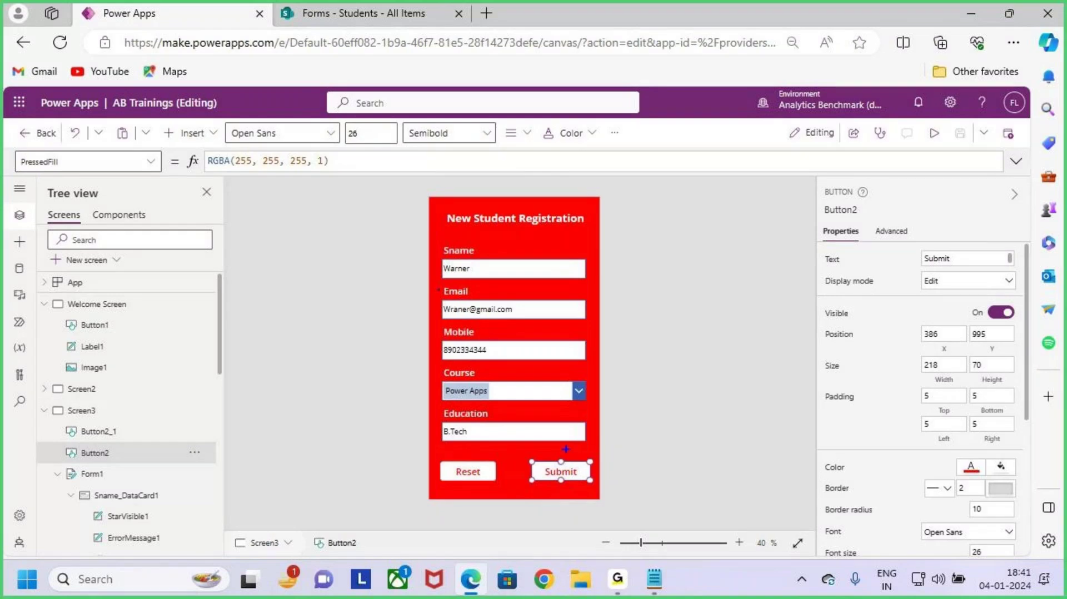
Step: Pick the OnSelect property of the Submit button (Button2) for editing
drag(568, 431, 588, 448)
drag(528, 246, 515, 285)
drag(556, 330, 675, 329)
mouse_move(642, 297)
mouse_down()
mouse_move(677, 322)
mouse_move(644, 383)
mouse_up()
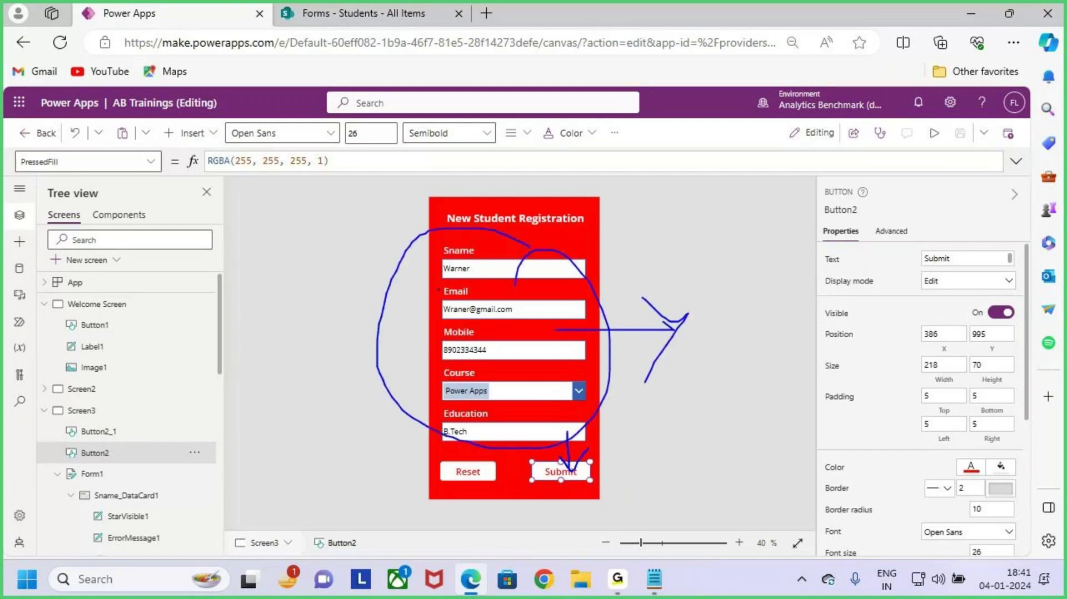
key(Escape)
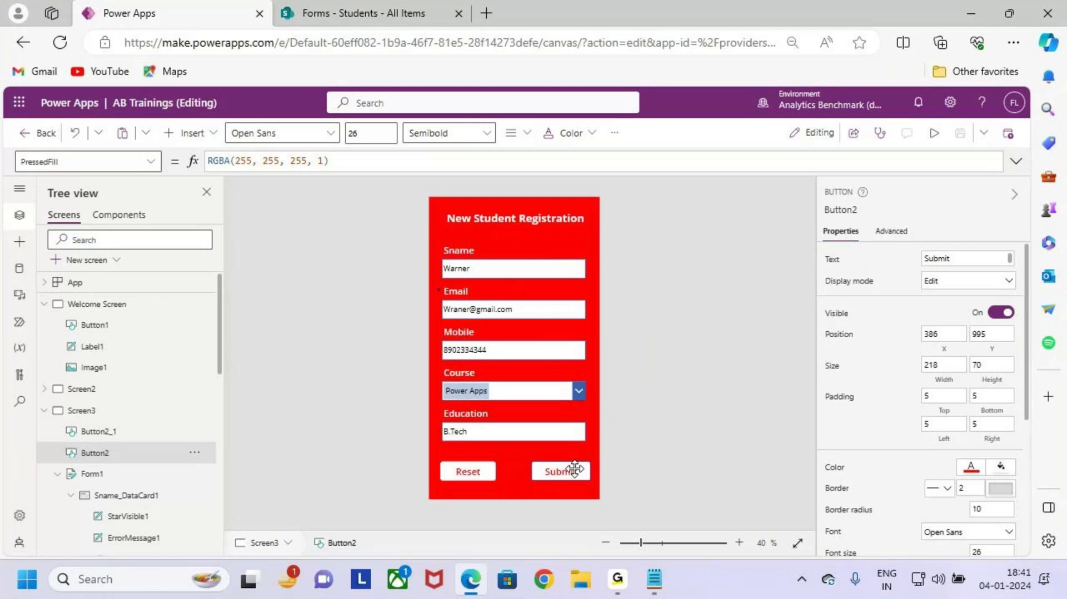
click(148, 162)
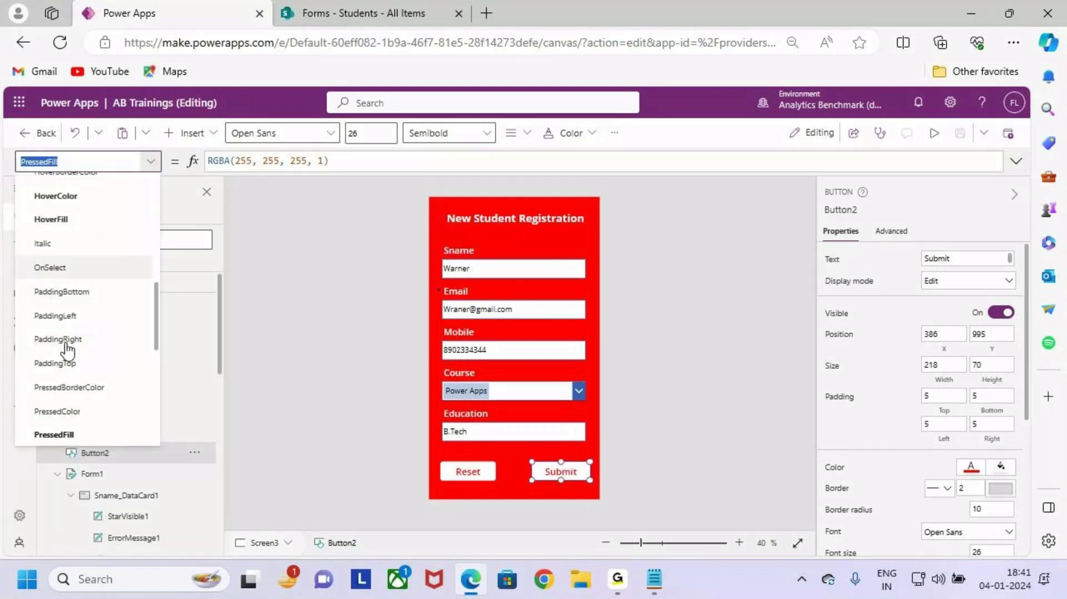
key(ctrl+2)
mouse_move(20, 255)
mouse_down()
mouse_move(87, 276)
mouse_move(148, 201)
mouse_up()
key(Escape)
click(87, 270)
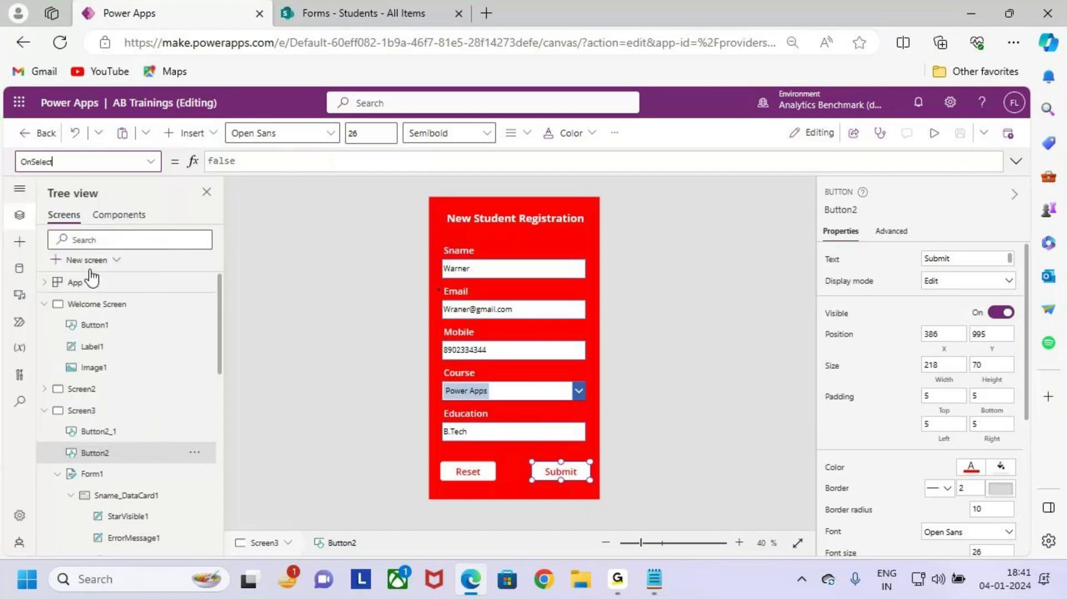
Step: Replace false with SubmitForm(Form1) in the OnSelect formula and save the app
click(259, 166)
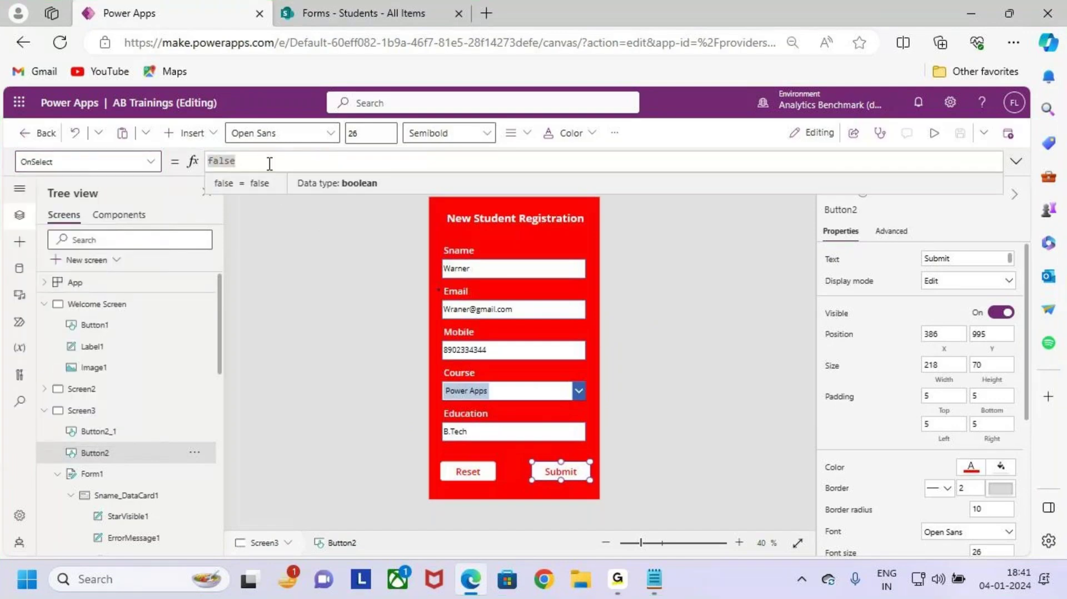
drag(269, 164, 197, 162)
key(BackSpace)
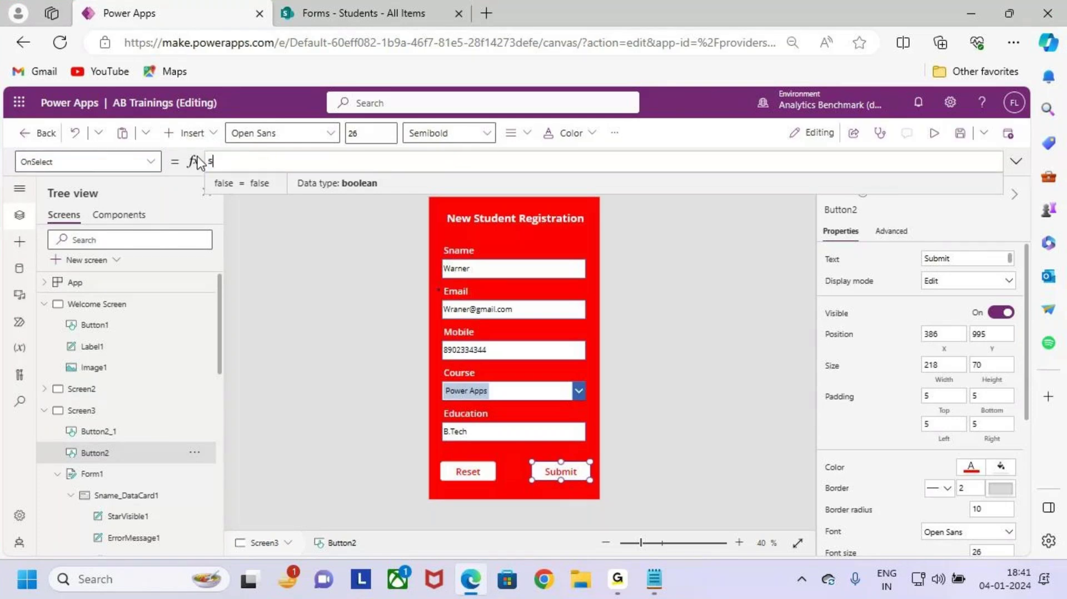
text(SubmitForm)
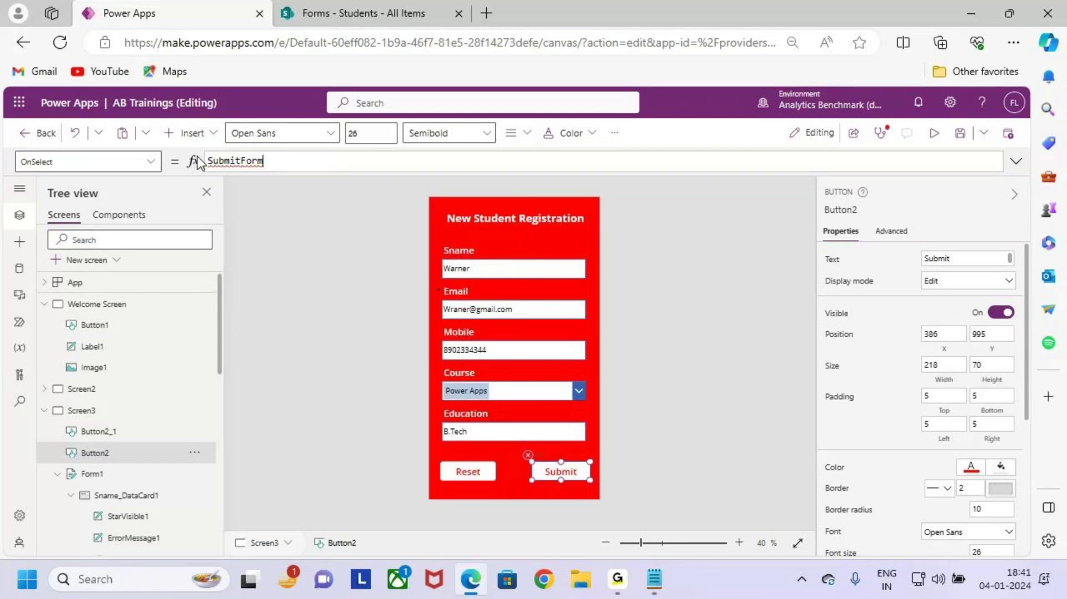
text(()
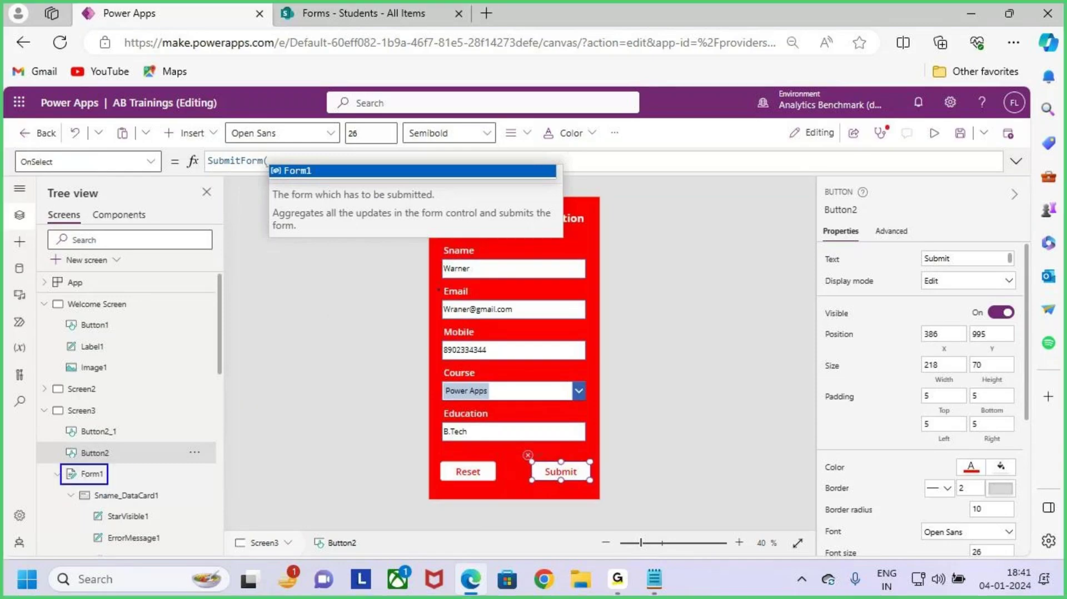
drag(113, 470, 143, 443)
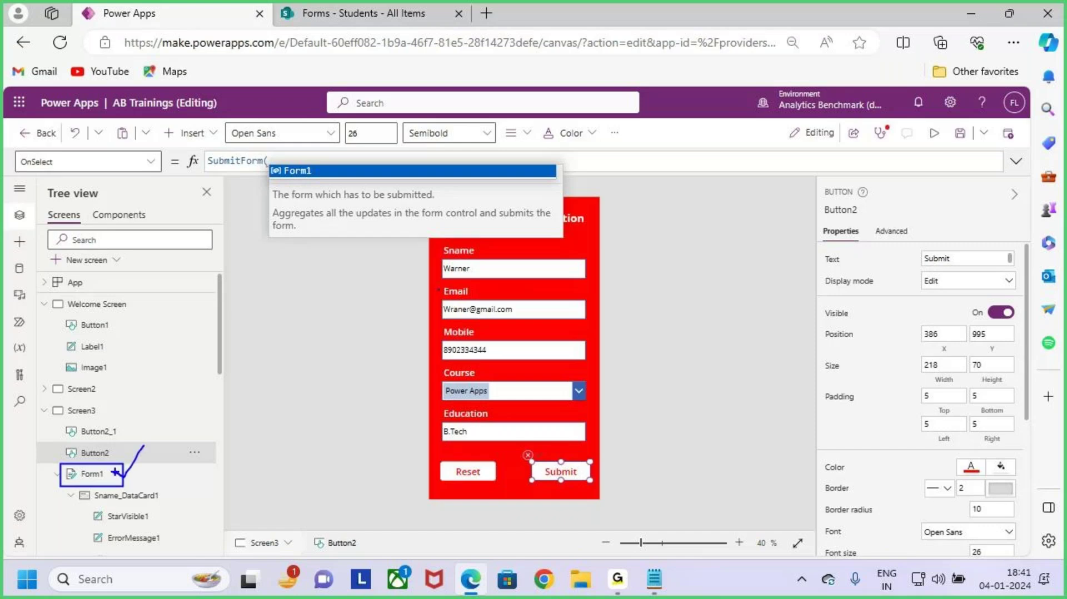
click(283, 161)
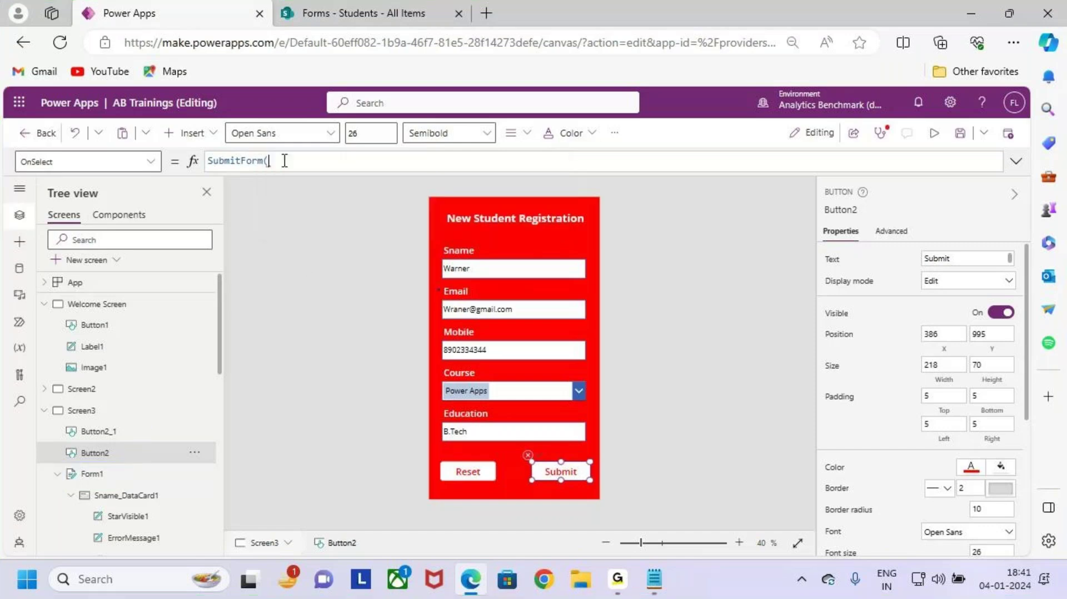
text(for)
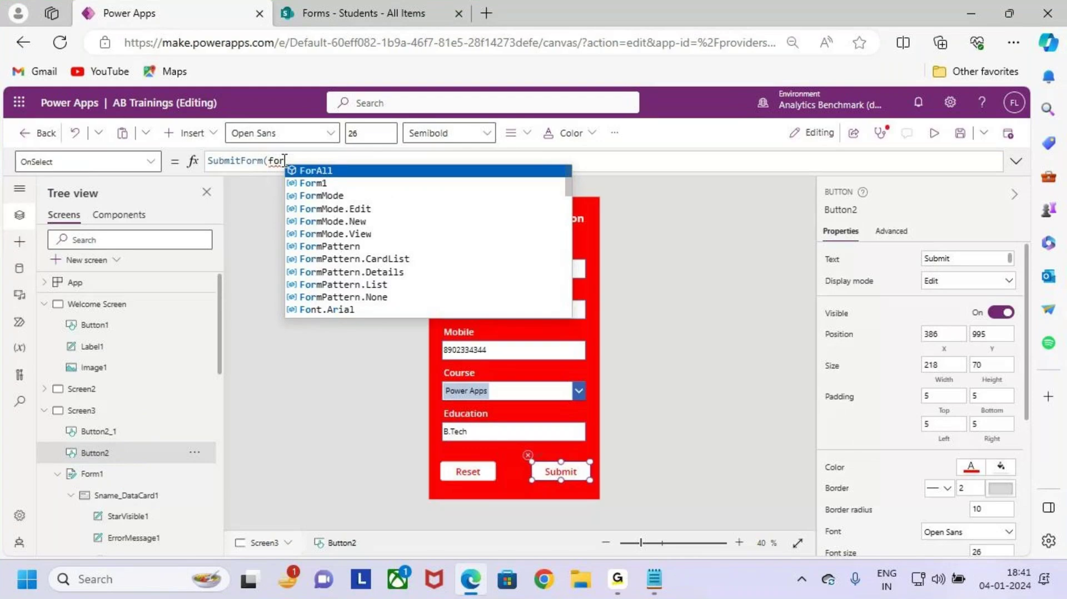
text(m1))
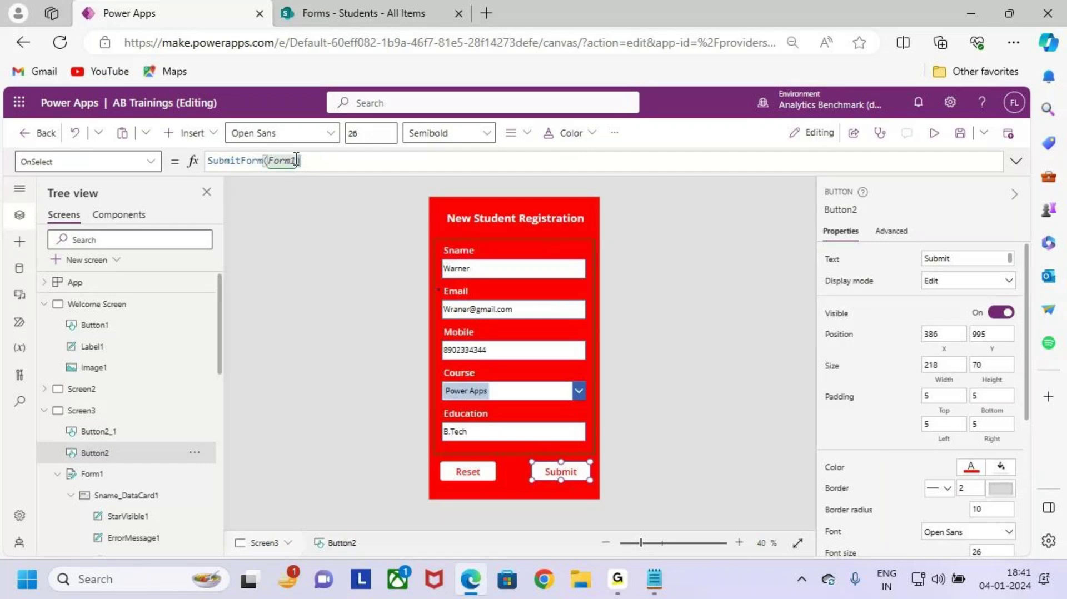
drag(299, 161, 209, 160)
click(326, 158)
click(415, 364)
click(960, 133)
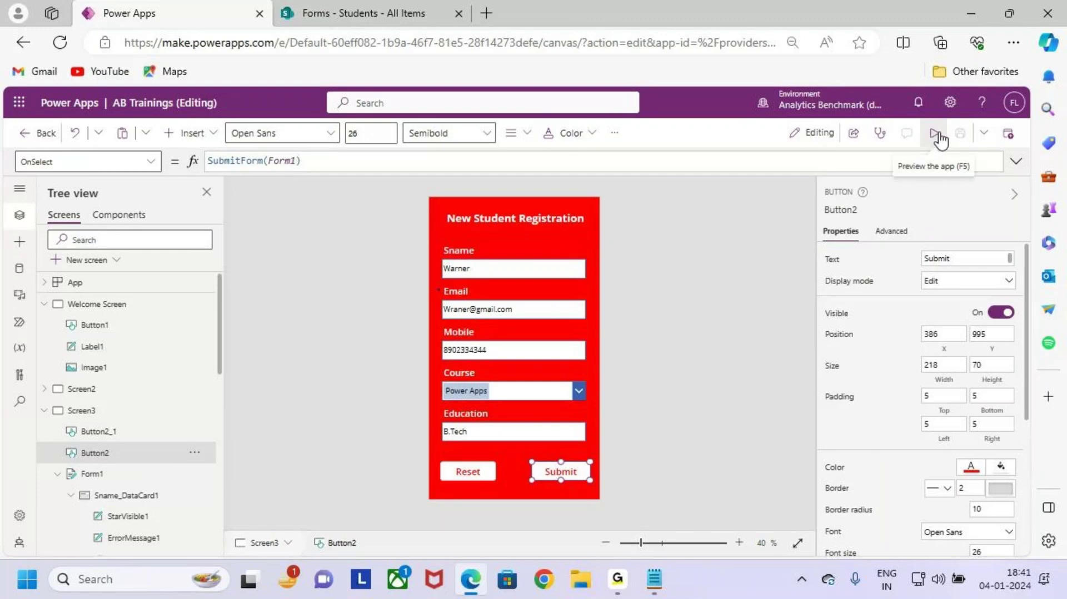
Step: Preview the app, submit the filled-in registration form, then go to the SharePoint Students list
click(938, 136)
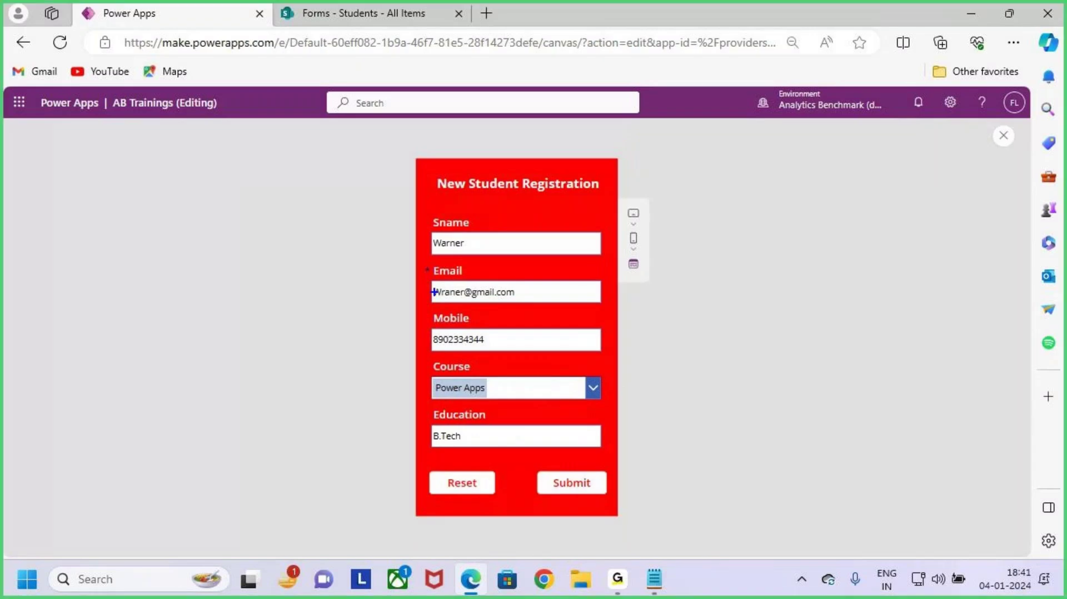
drag(418, 212, 618, 447)
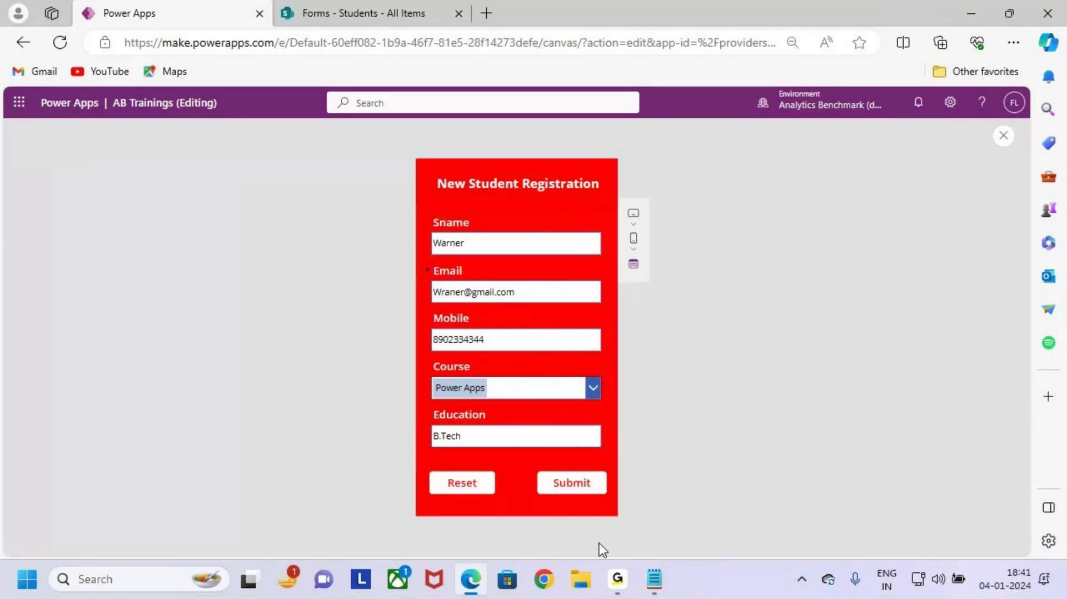
click(587, 484)
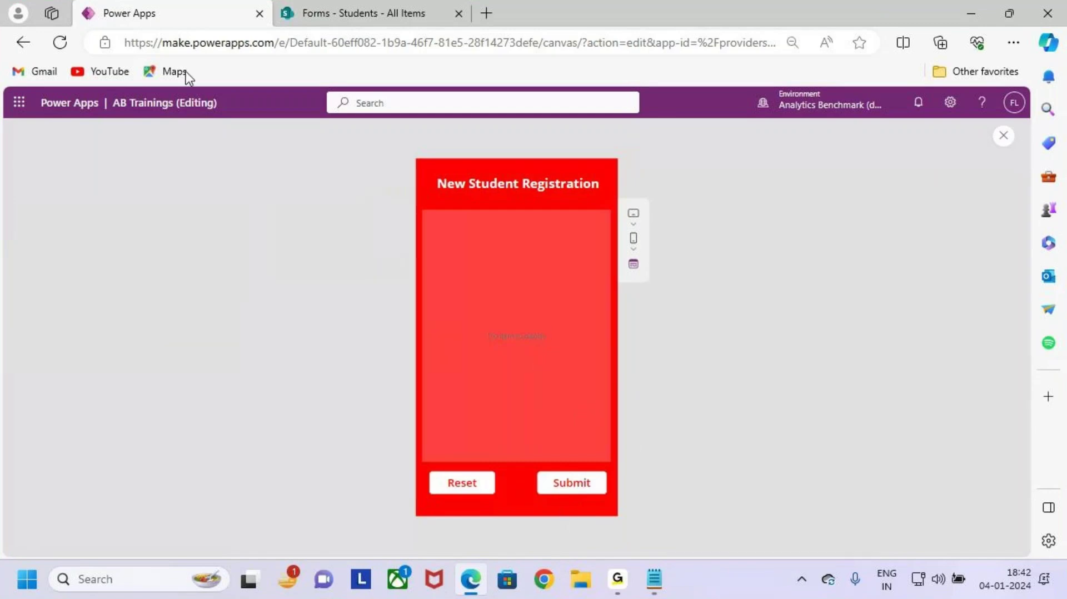
click(370, 10)
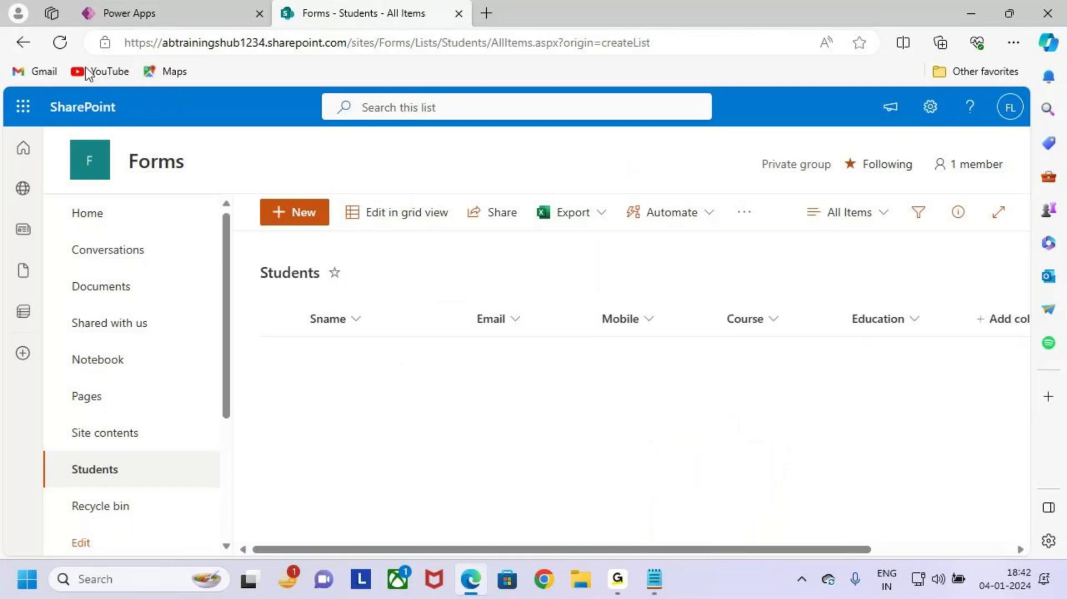
Step: Reload the Students list to show the new student row, then return to the Power Apps tab
key(F5)
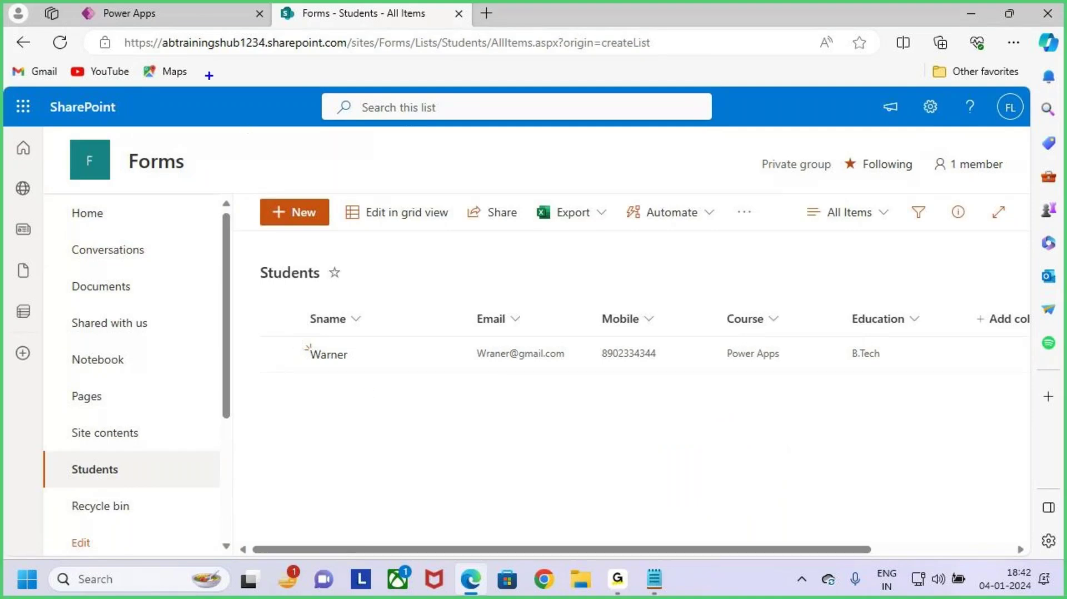
drag(154, 19, 170, 85)
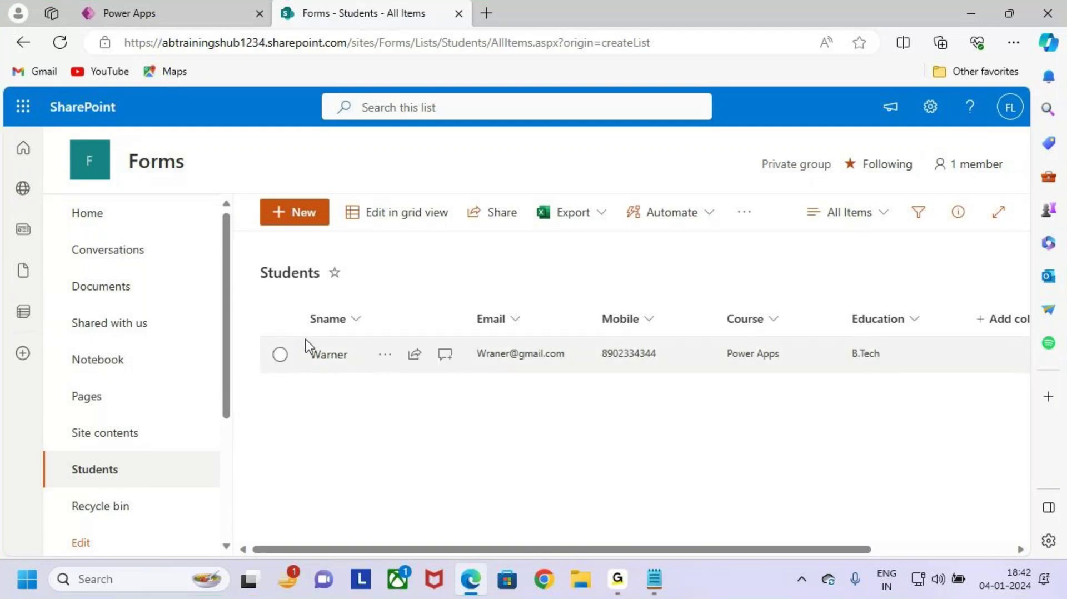
key(ctrl+2)
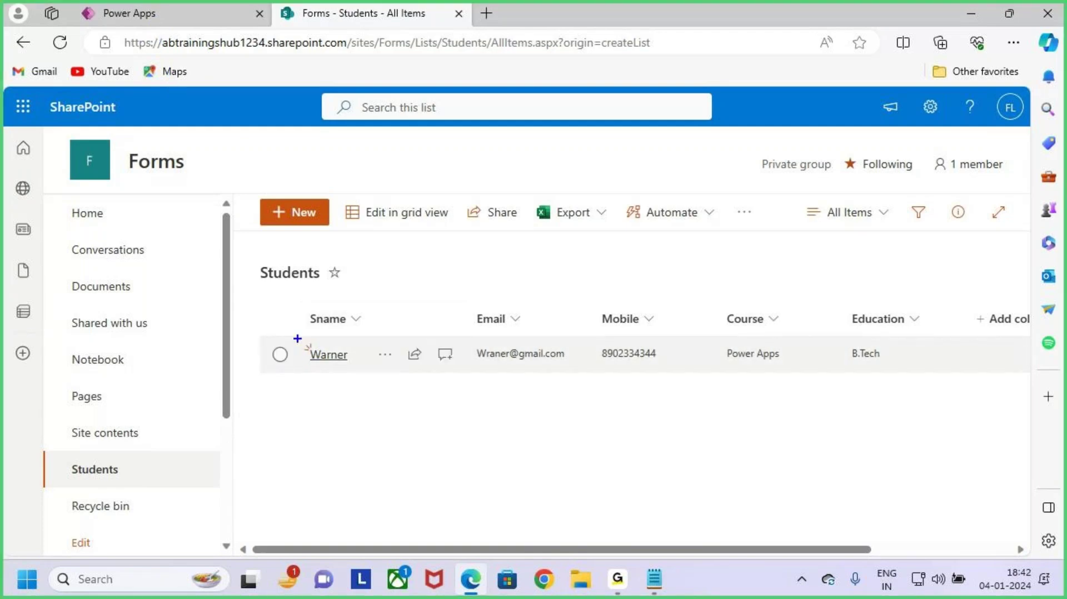
drag(296, 337, 372, 373)
mouse_move(467, 333)
mouse_down()
mouse_move(567, 367)
mouse_move(641, 369)
mouse_up()
drag(716, 372, 767, 375)
drag(850, 373, 901, 373)
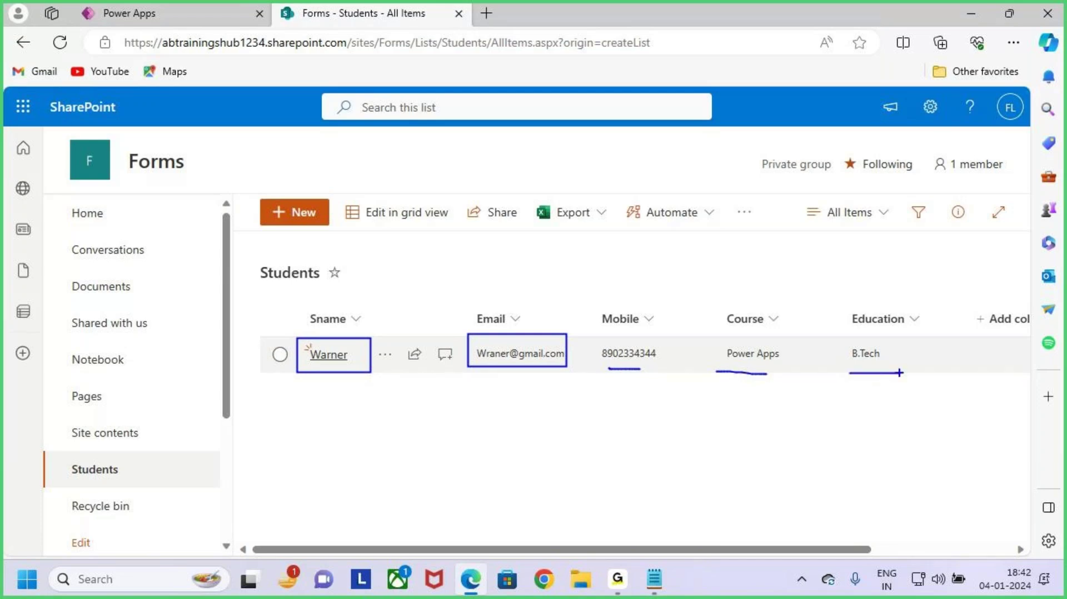
key(Escape)
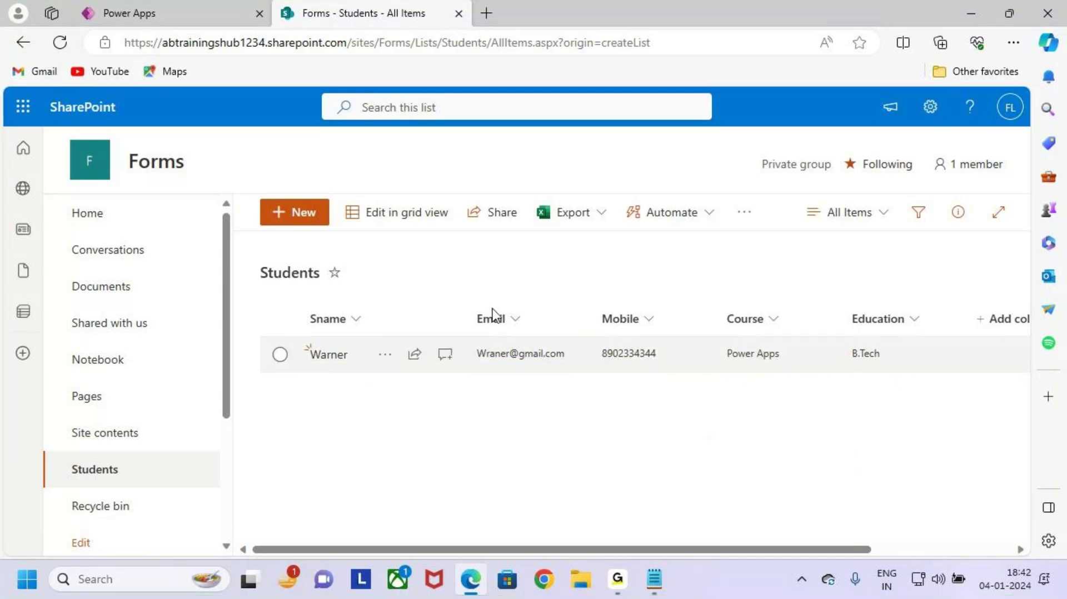
click(187, 17)
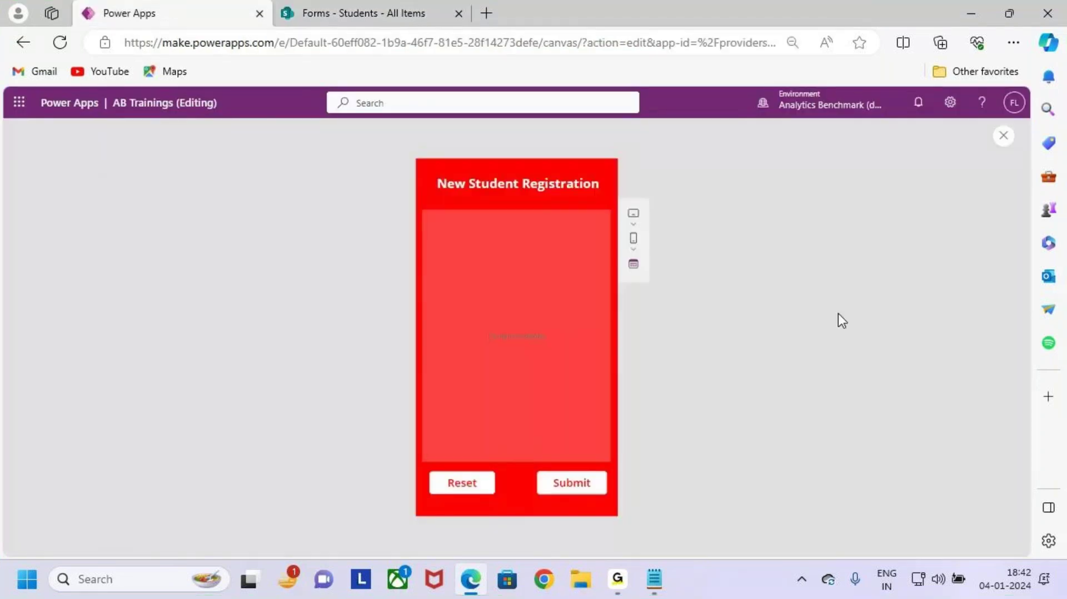
Step: Close the preview, dismiss the tip, and select the Submit button on the form
click(1002, 139)
click(652, 395)
click(563, 472)
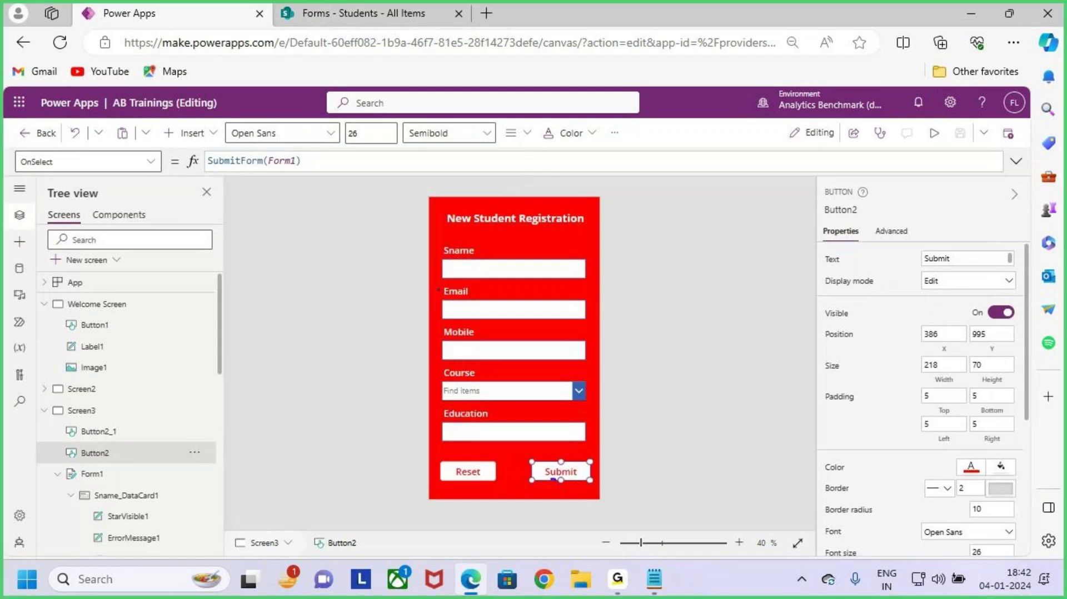
drag(552, 471, 576, 455)
drag(6, 188, 71, 177)
mouse_move(196, 149)
mouse_down()
mouse_move(315, 179)
mouse_move(335, 132)
mouse_up()
mouse_move(58, 458)
mouse_down()
mouse_move(132, 487)
mouse_move(146, 448)
mouse_up()
key(Escape)
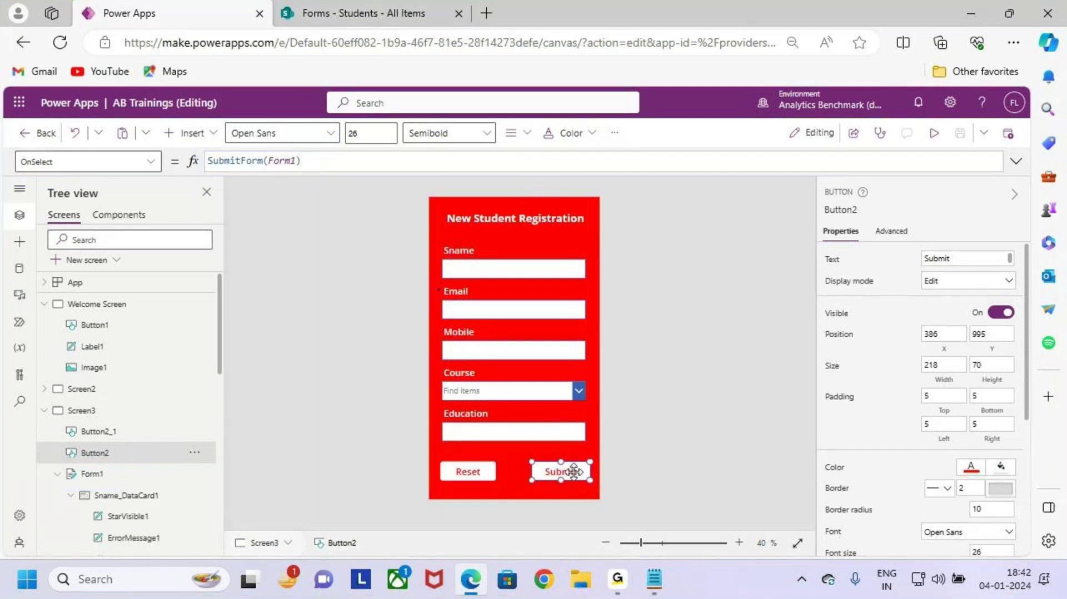
key(ctrl+2)
mouse_move(437, 458)
mouse_down()
mouse_move(507, 488)
mouse_move(490, 478)
mouse_move(518, 431)
mouse_up()
key(b)
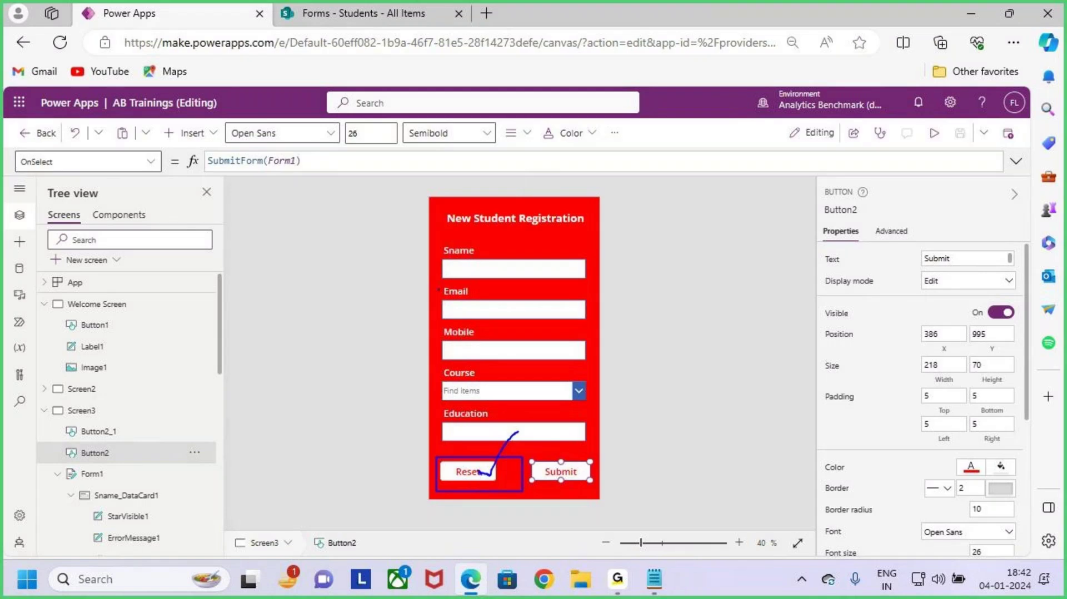
drag(436, 243, 590, 432)
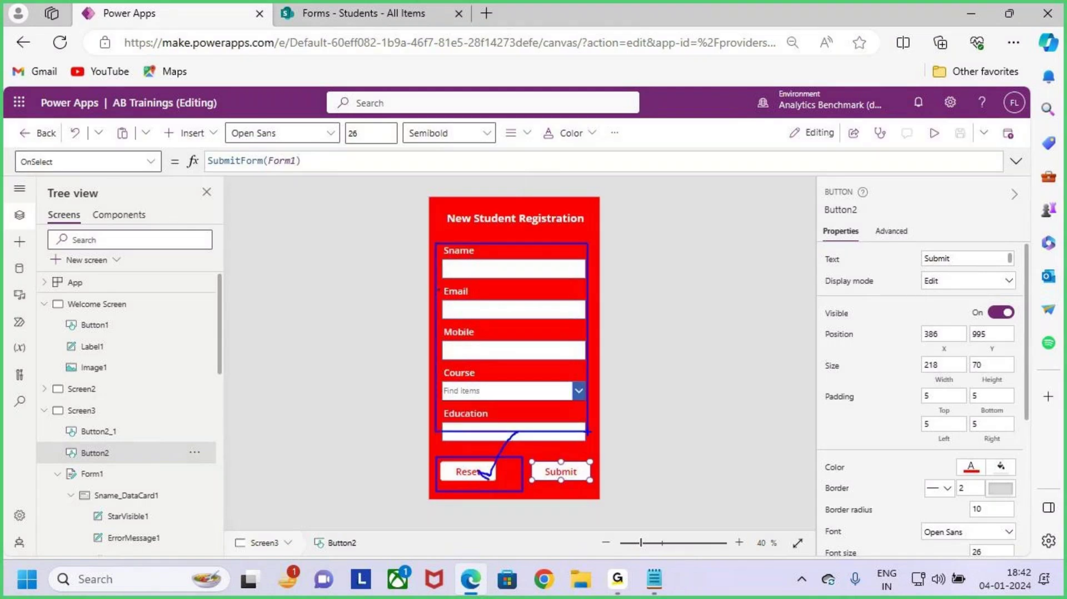
key(Escape)
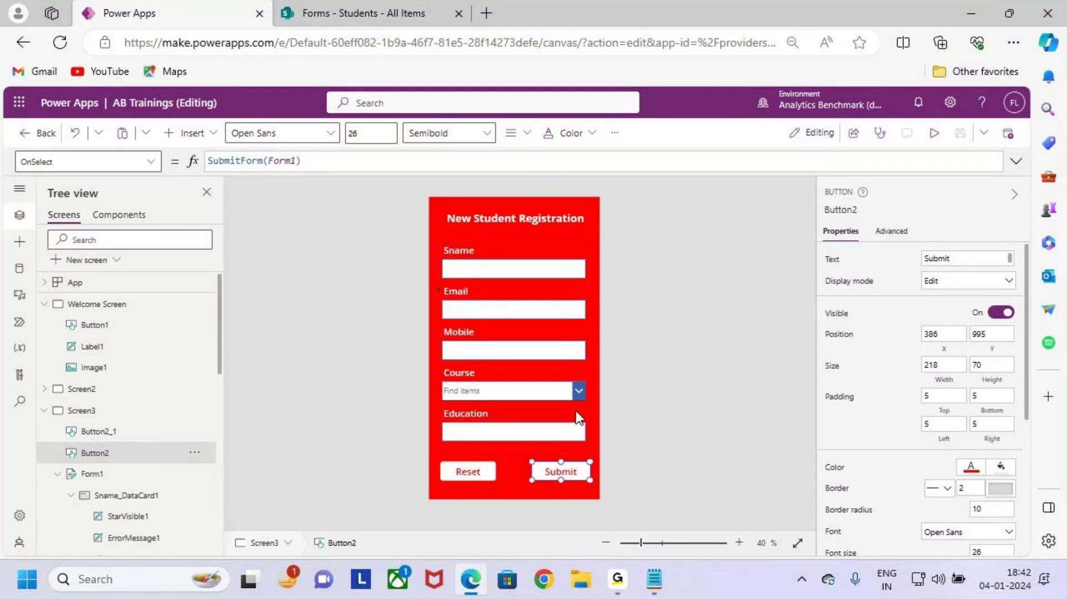
Step: Set Form1's Default mode to New in the Properties pane
click(106, 474)
scroll(956, 389, down, 1)
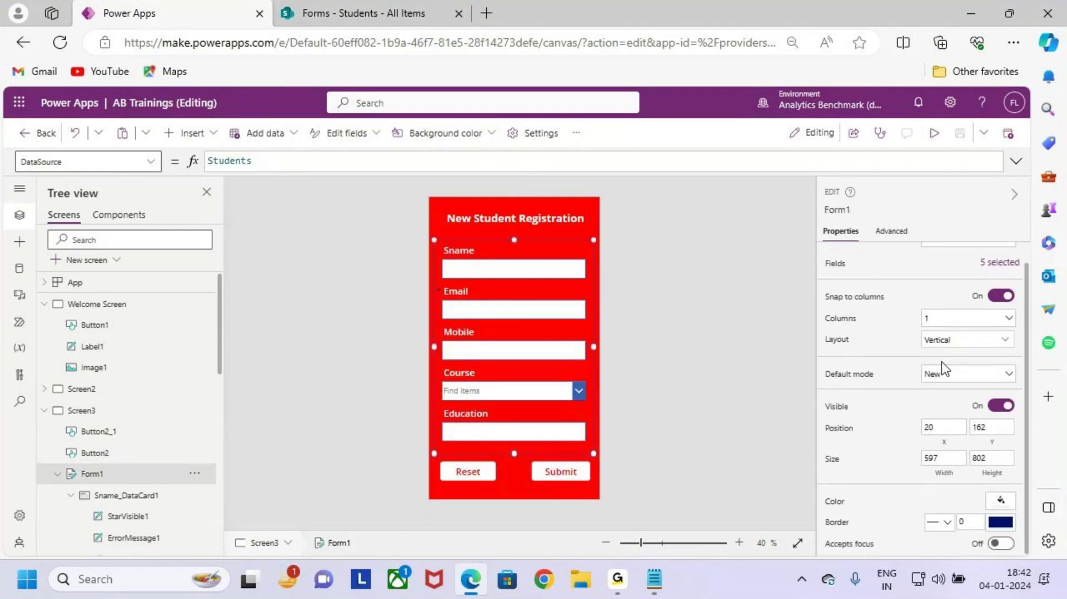
click(943, 378)
click(946, 392)
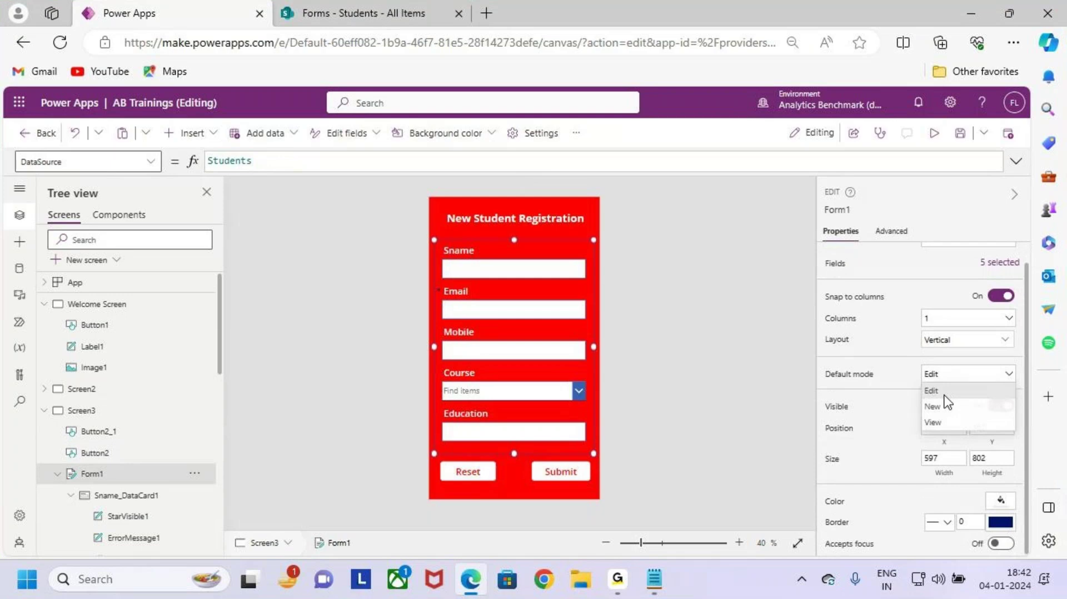
click(952, 407)
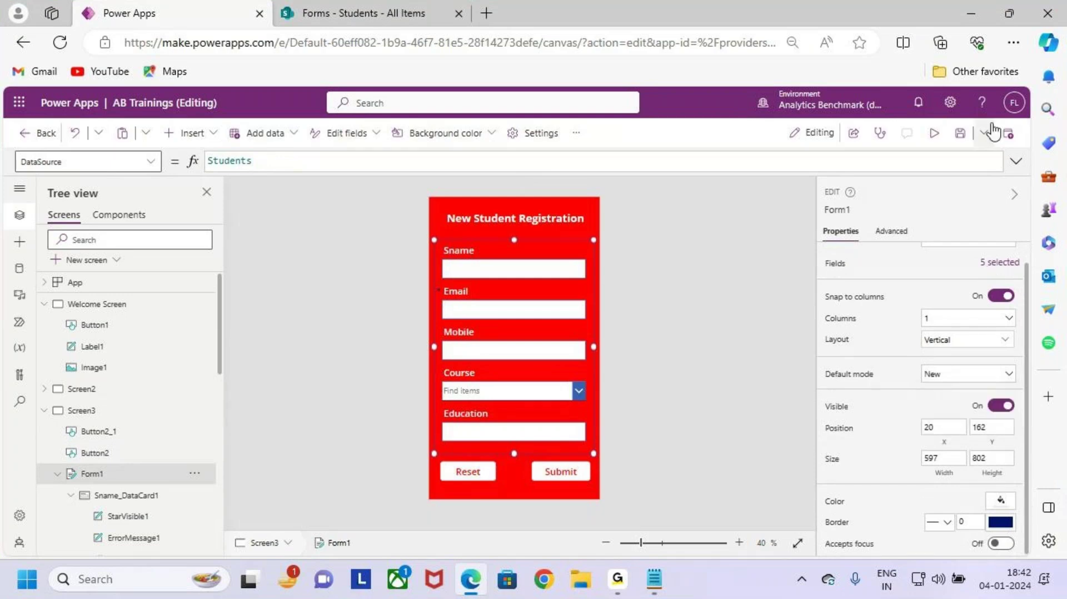
Step: Preview the app and enter the student's name, e-mail address and mobile number
click(933, 137)
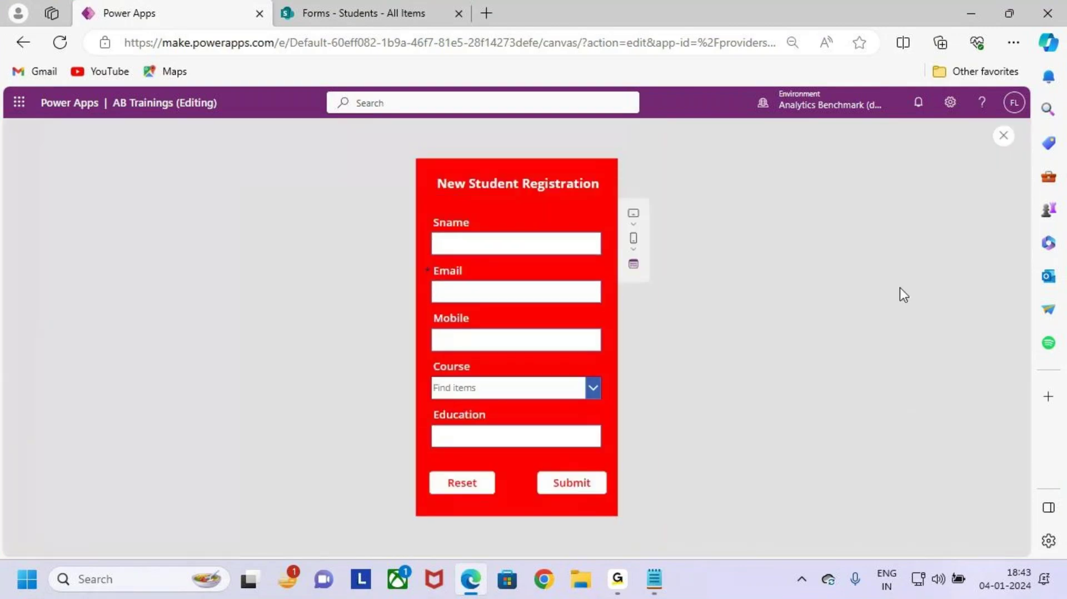
click(541, 243)
text(Sith)
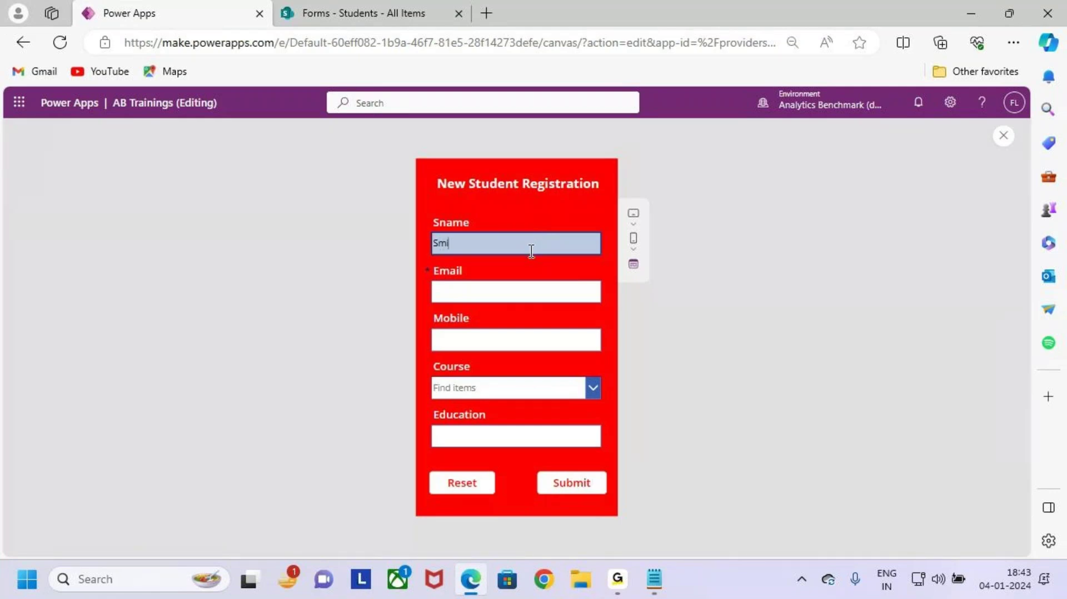
text(th)
click(518, 288)
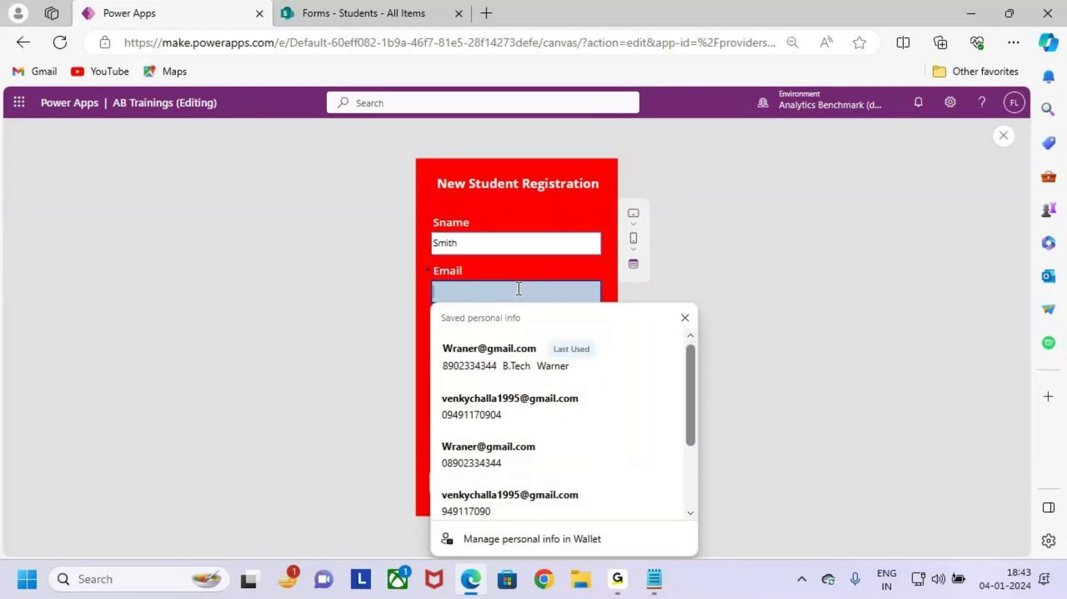
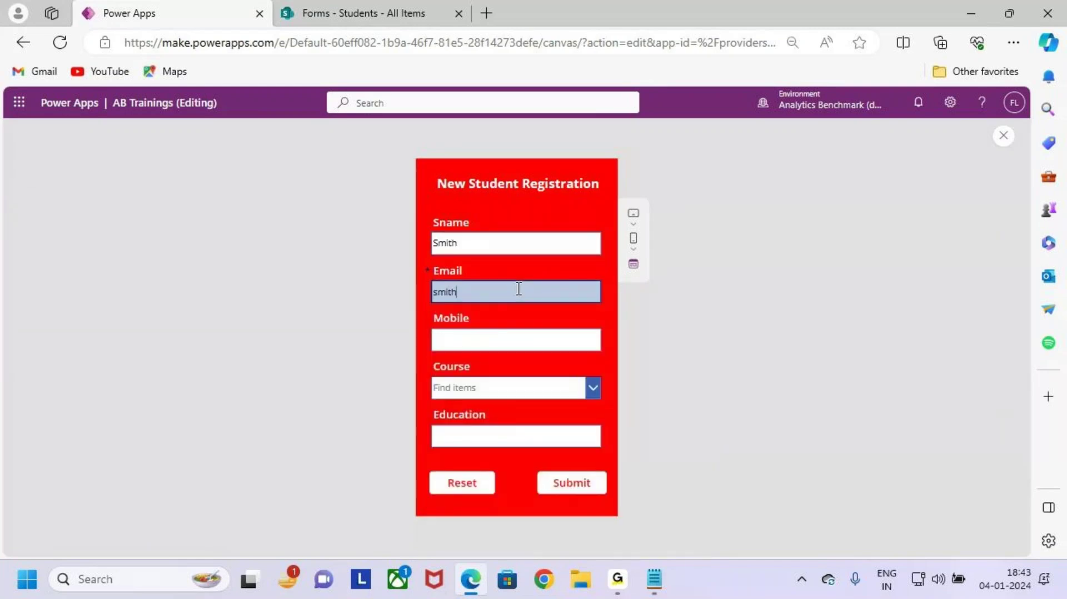
click(539, 339)
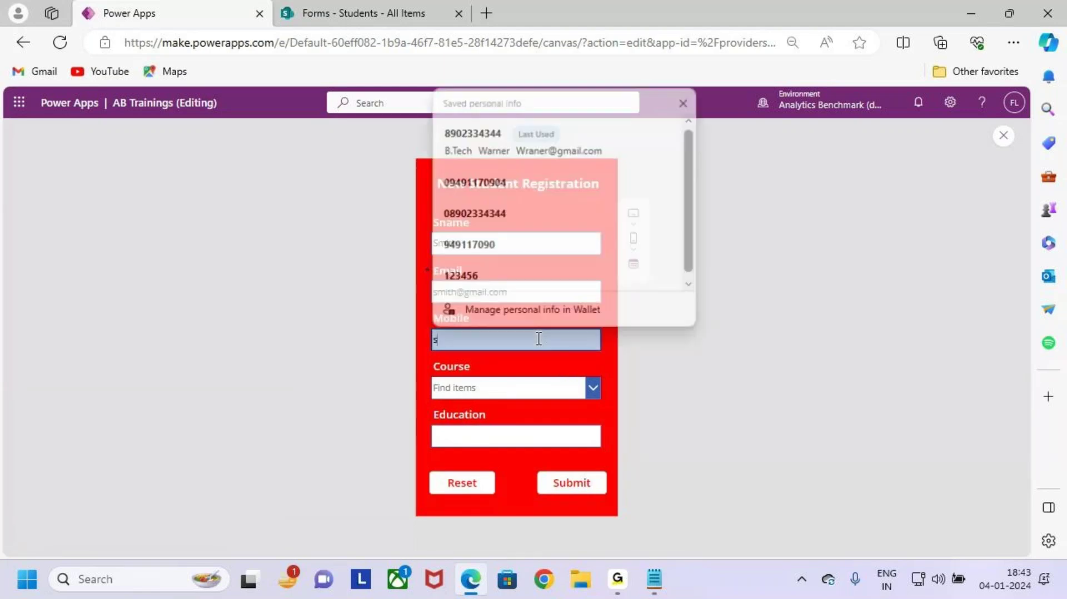
key(BackSpace)
key(BackSpace)
key(BackSpace)
key(BackSpace)
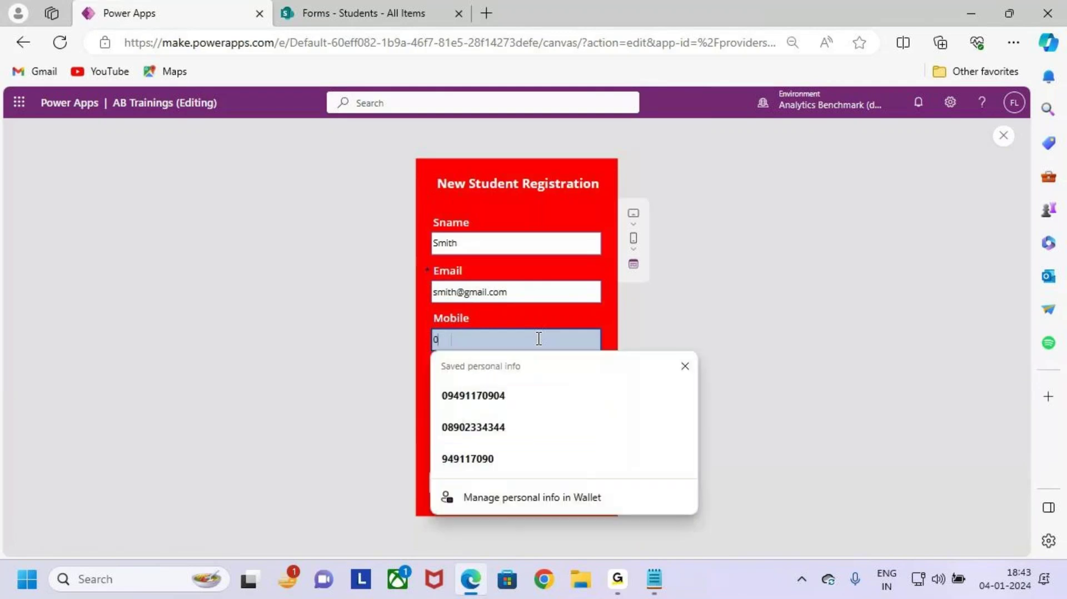
key(BackSpace)
key(BackSpace)
key(BackSpace)
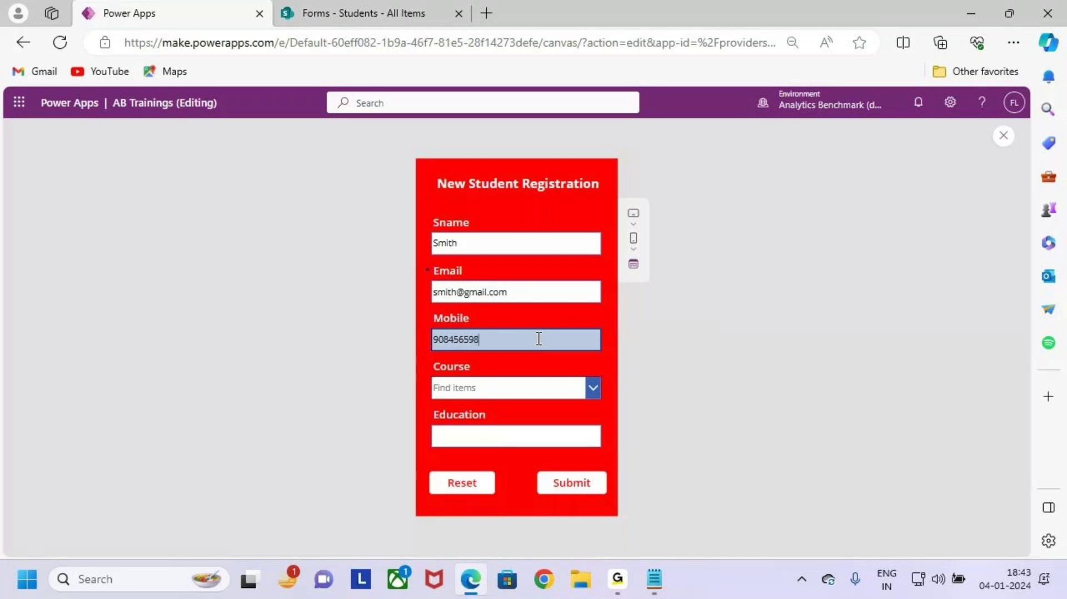
Step: Choose Power Apps as the course and enter Deggre as the education
click(539, 389)
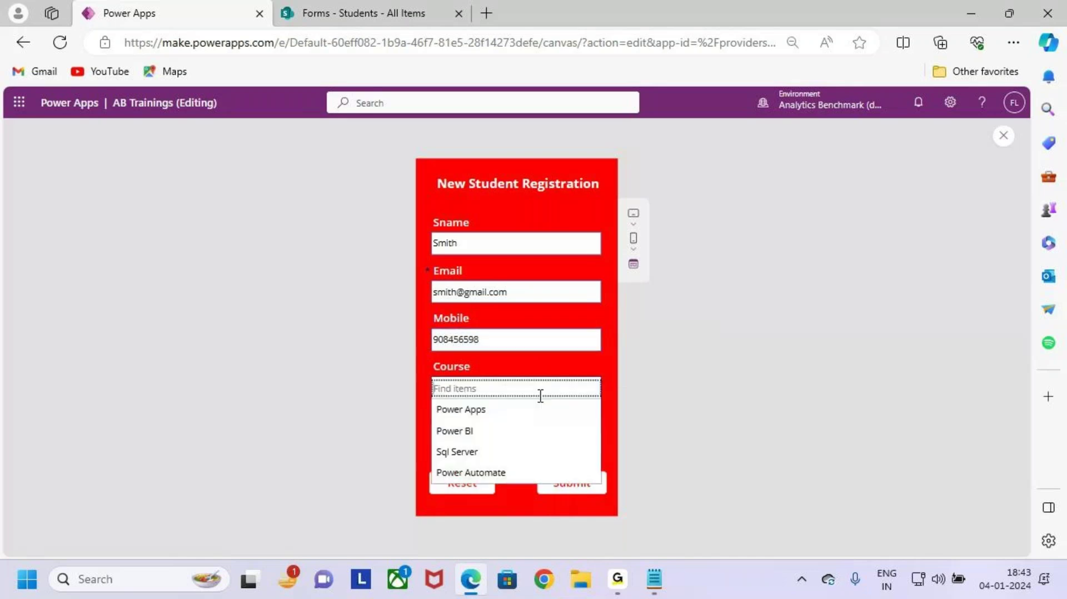
click(530, 410)
click(507, 434)
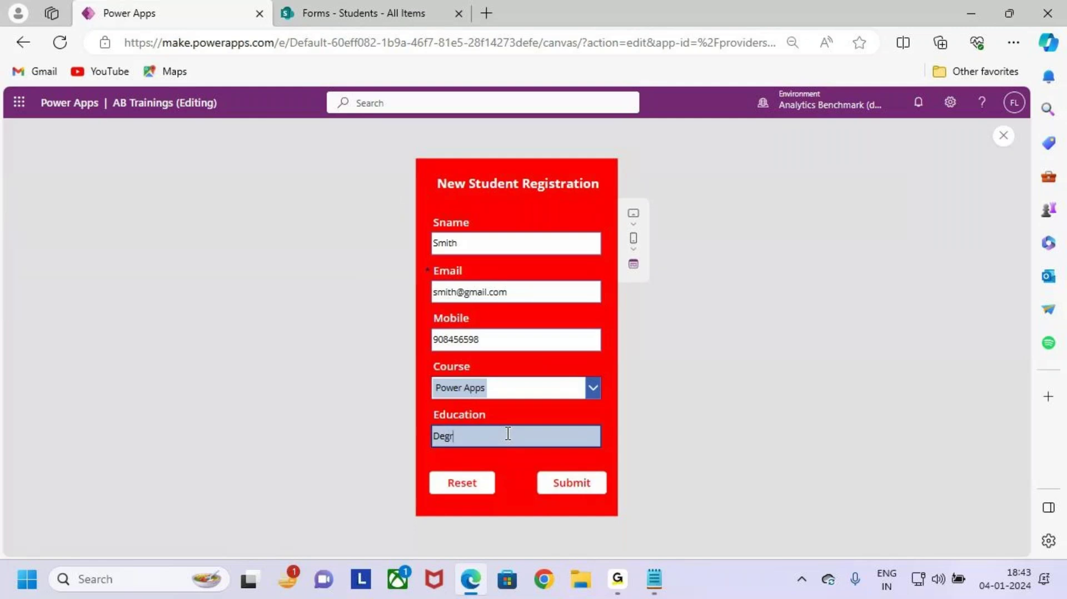
text(Deggre)
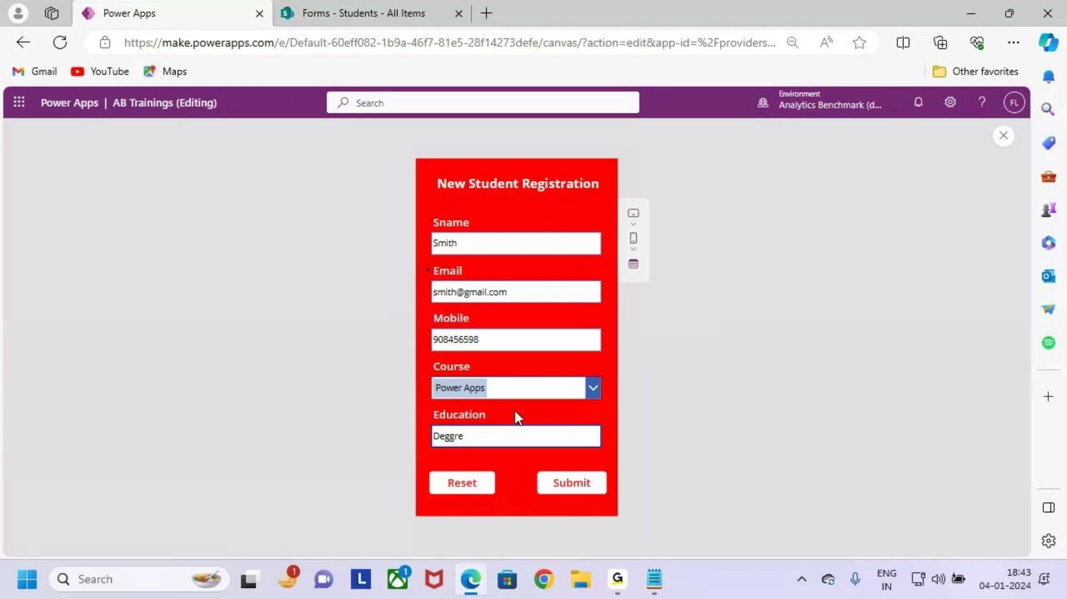
key(Tab)
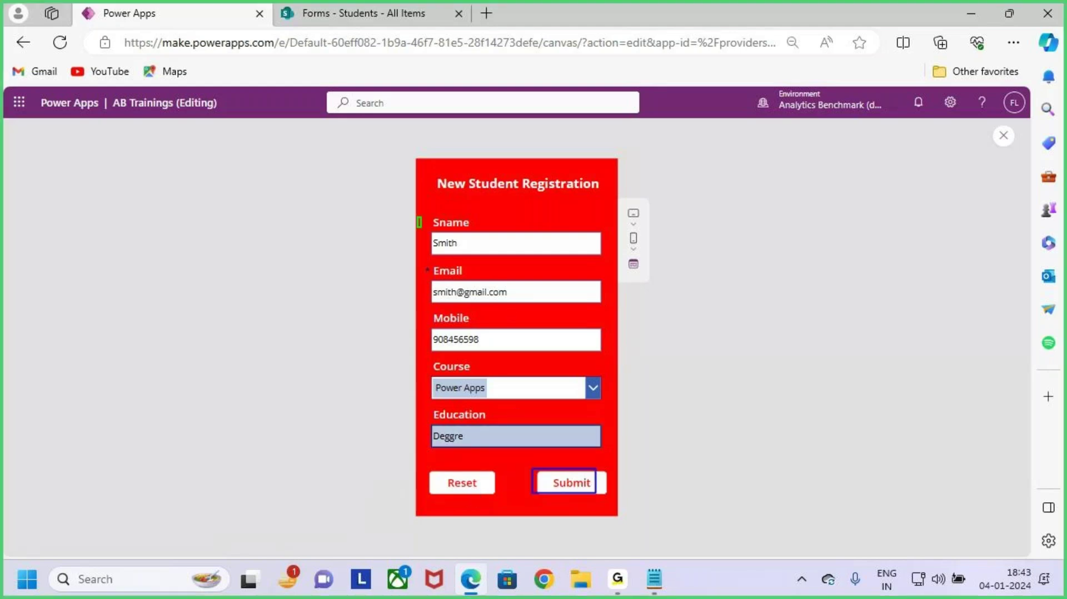
mouse_move(418, 216)
mouse_down()
mouse_move(588, 451)
mouse_move(603, 451)
mouse_up()
drag(548, 351, 623, 293)
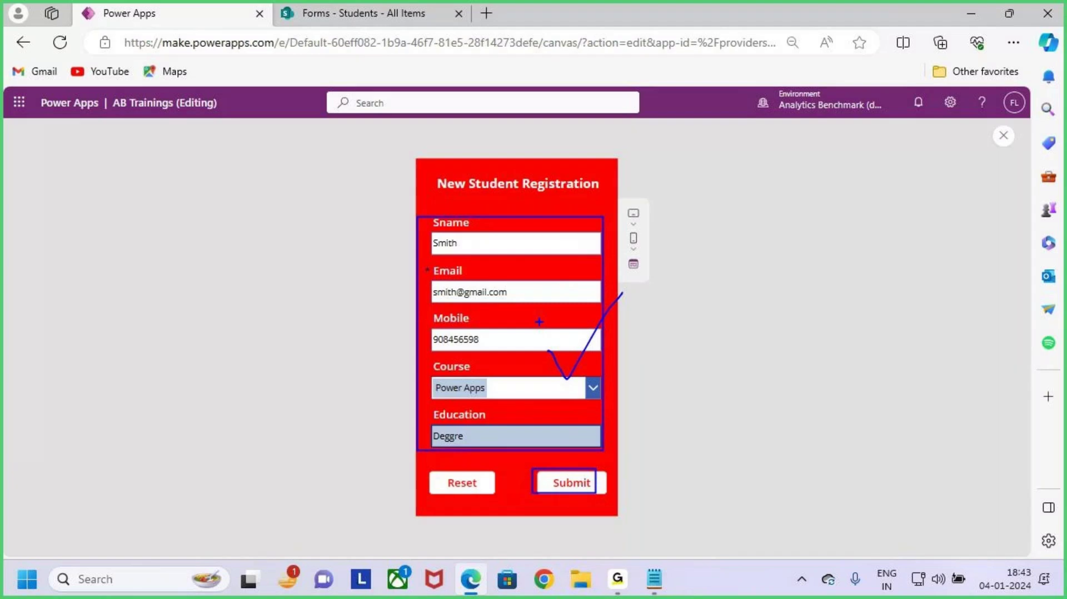
key(Escape)
key(ctrl+2)
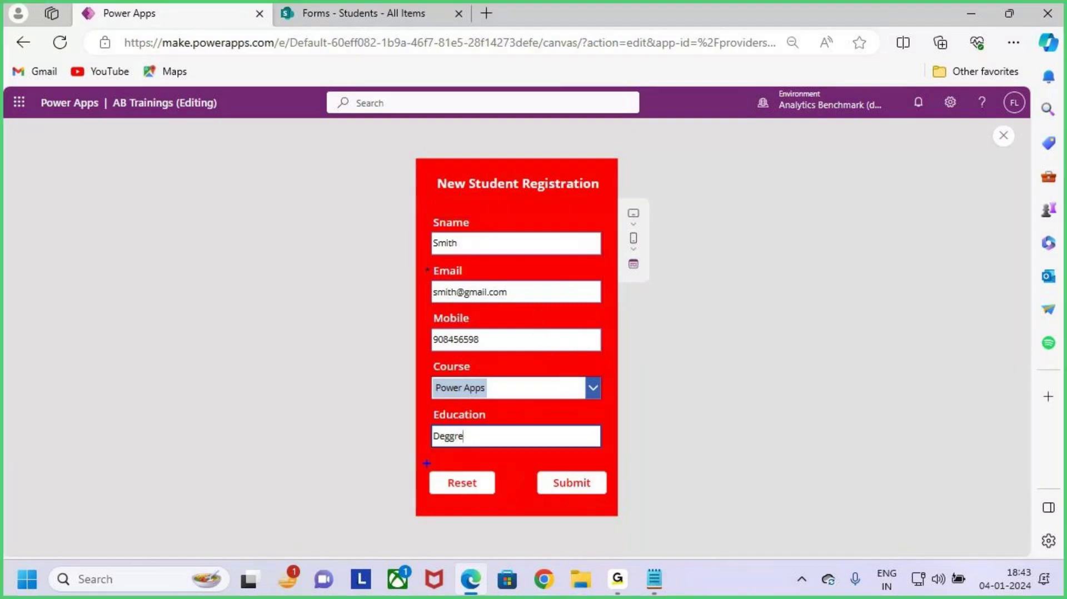
drag(427, 463, 497, 500)
drag(469, 485, 517, 436)
key(Escape)
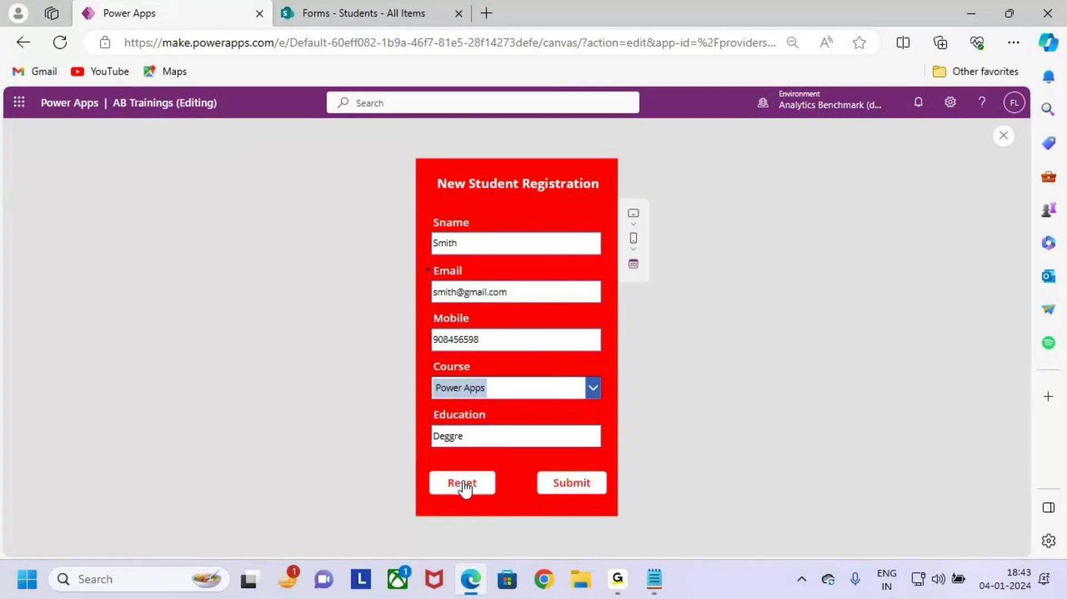
Step: Press Reset on the filled-in form, then leave the preview
click(464, 488)
key(ctrl+2)
drag(425, 221, 568, 418)
drag(495, 304, 551, 323)
drag(548, 269, 503, 366)
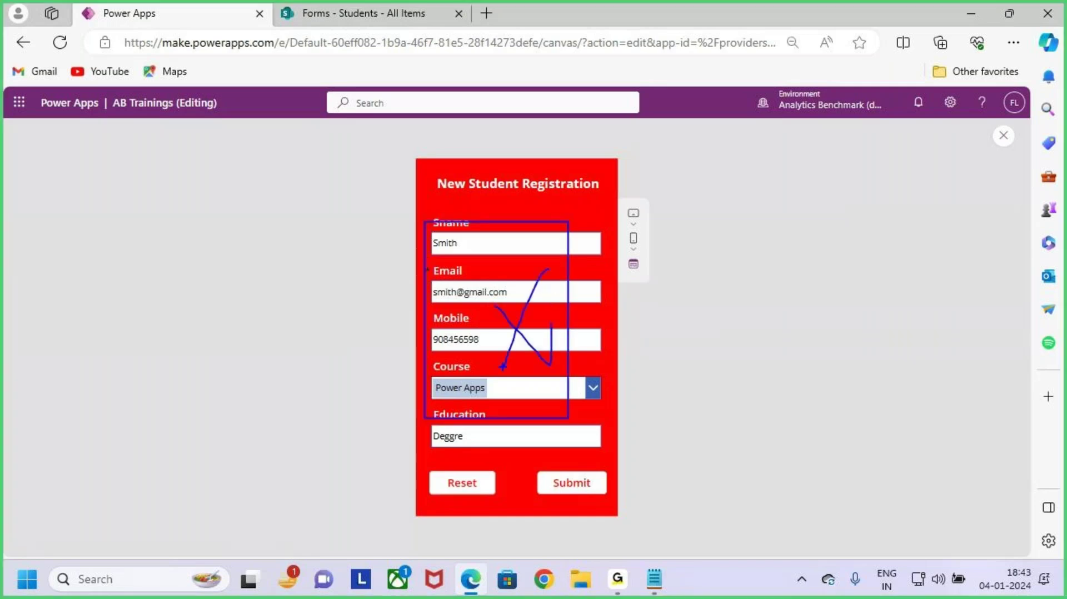
key(Escape)
key(Escape)
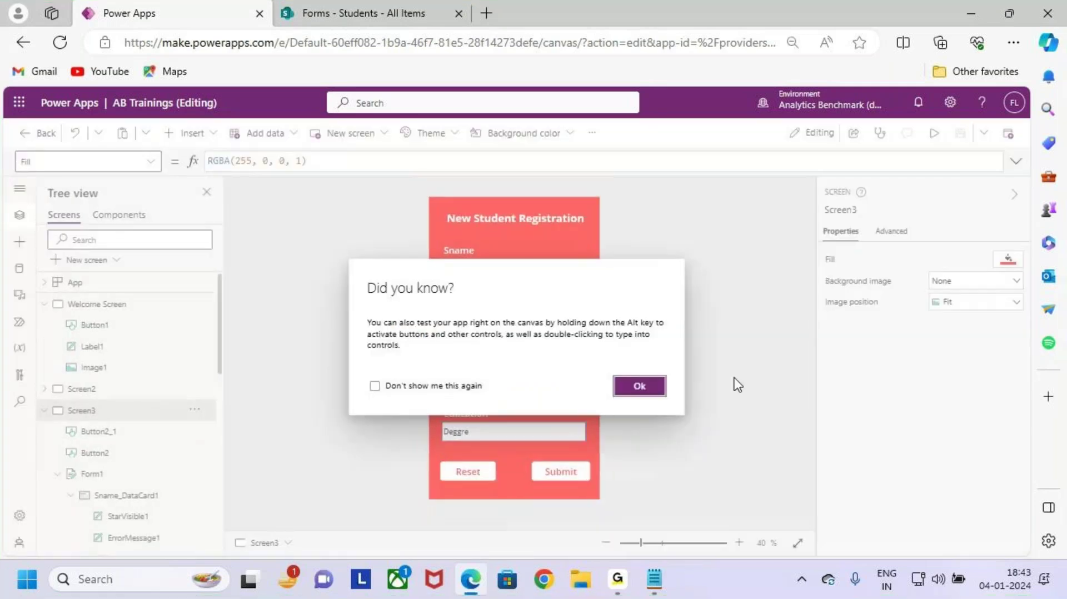
Step: Select the Reset button and replace its OnSelect value false with the ResetForm function
click(639, 385)
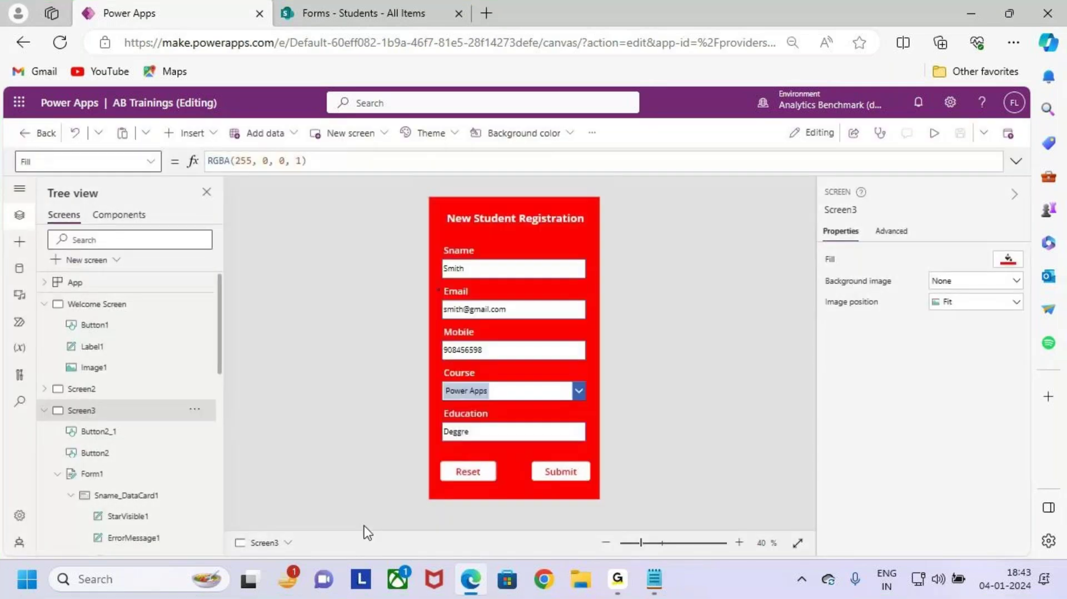
click(467, 475)
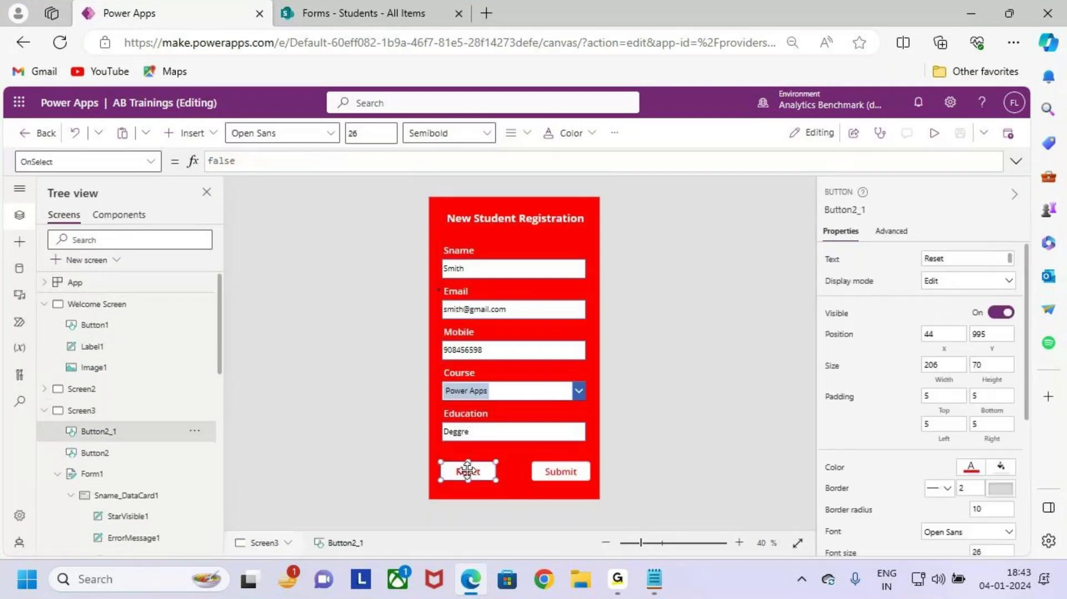
click(105, 167)
drag(10, 150, 86, 177)
double_click(255, 161)
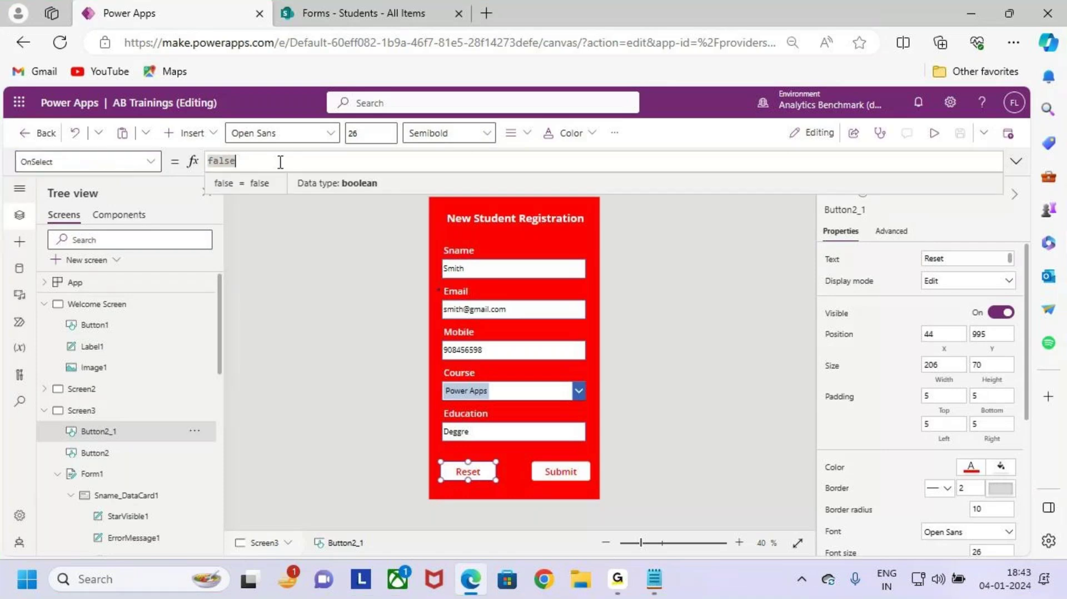
key(BackSpace)
text(rr)
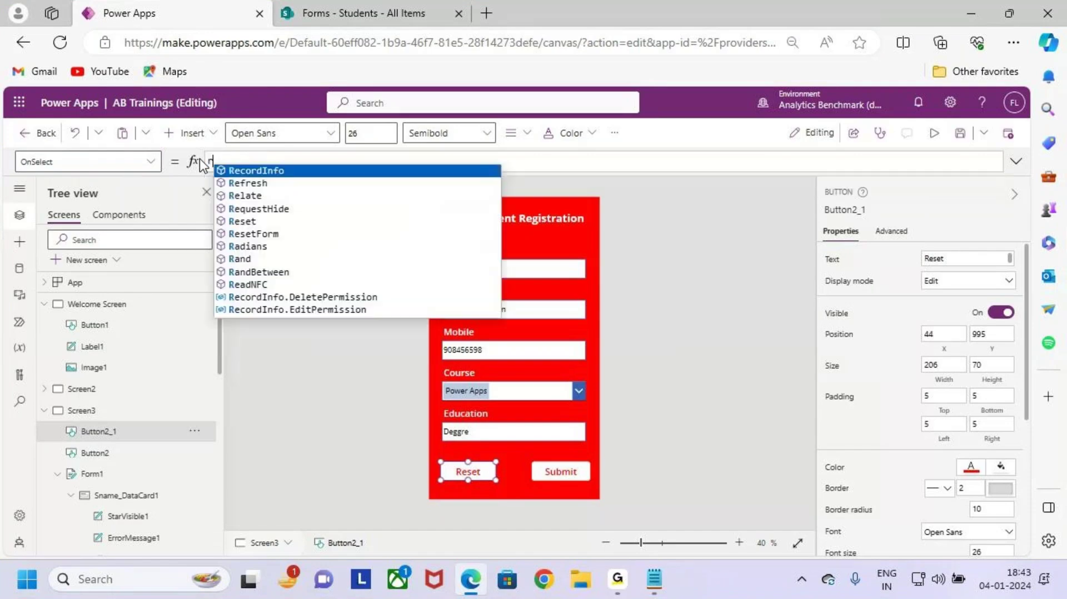
key(BackSpace)
key(BackSpace)
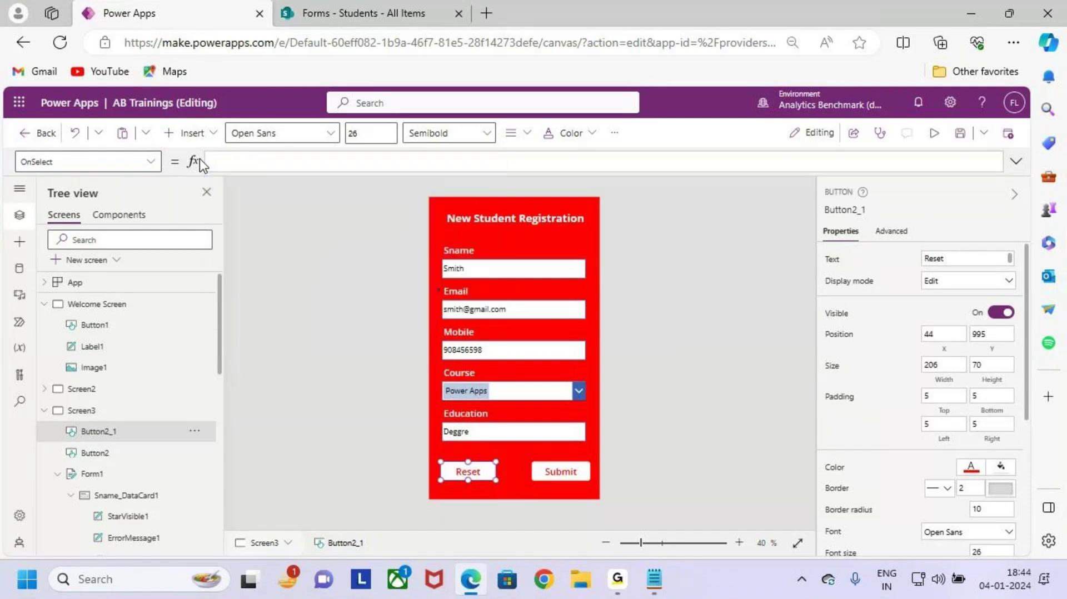
text(rese)
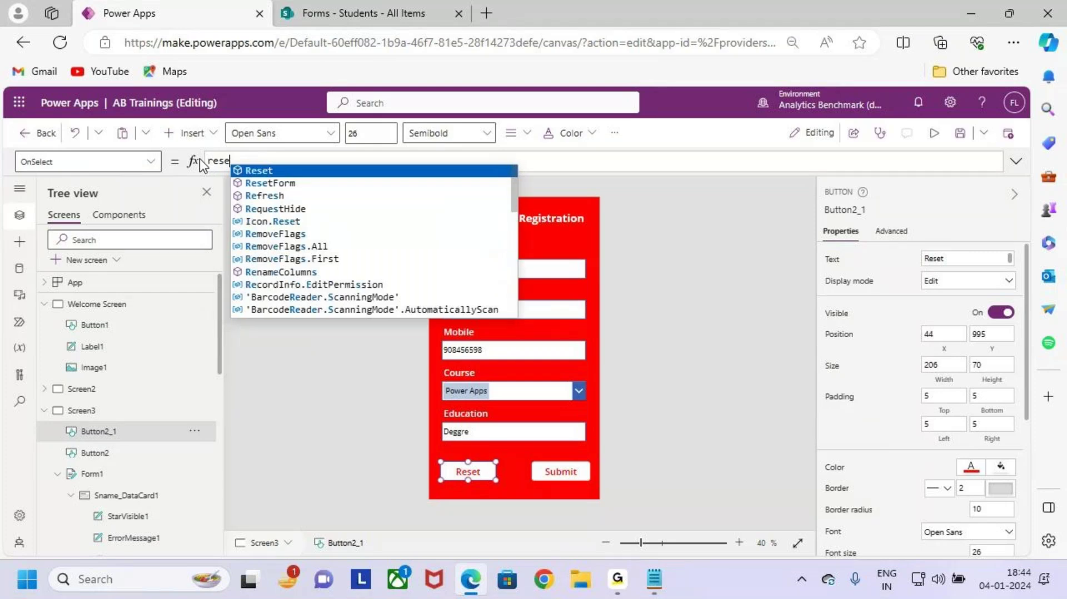
key(Down)
key(Tab)
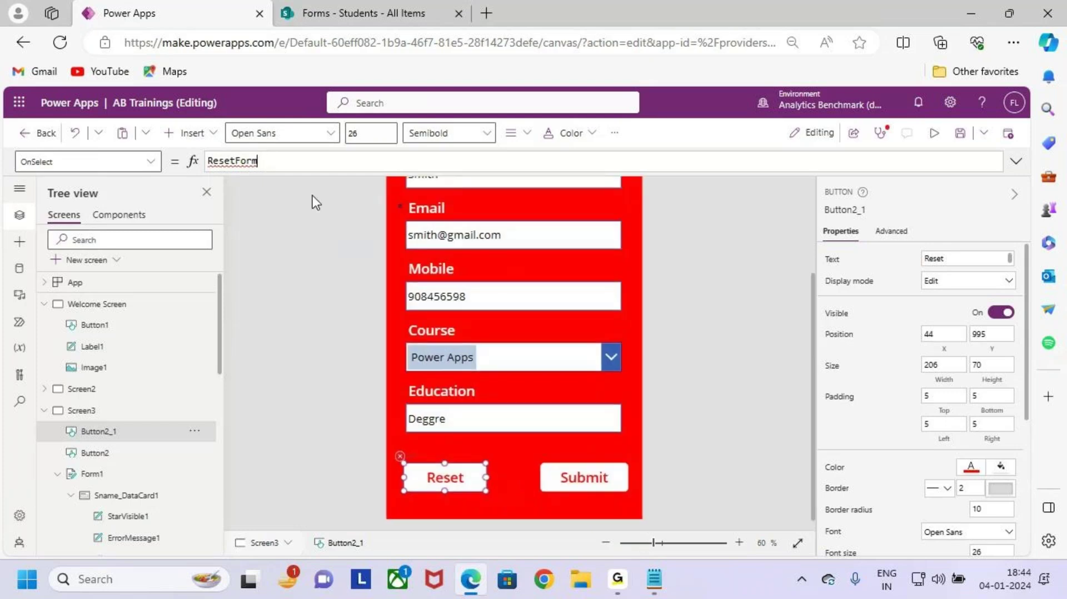
Step: Complete the Reset button's formula as ResetForm(Form1)
drag(273, 161, 206, 161)
key(ctrl+plus)
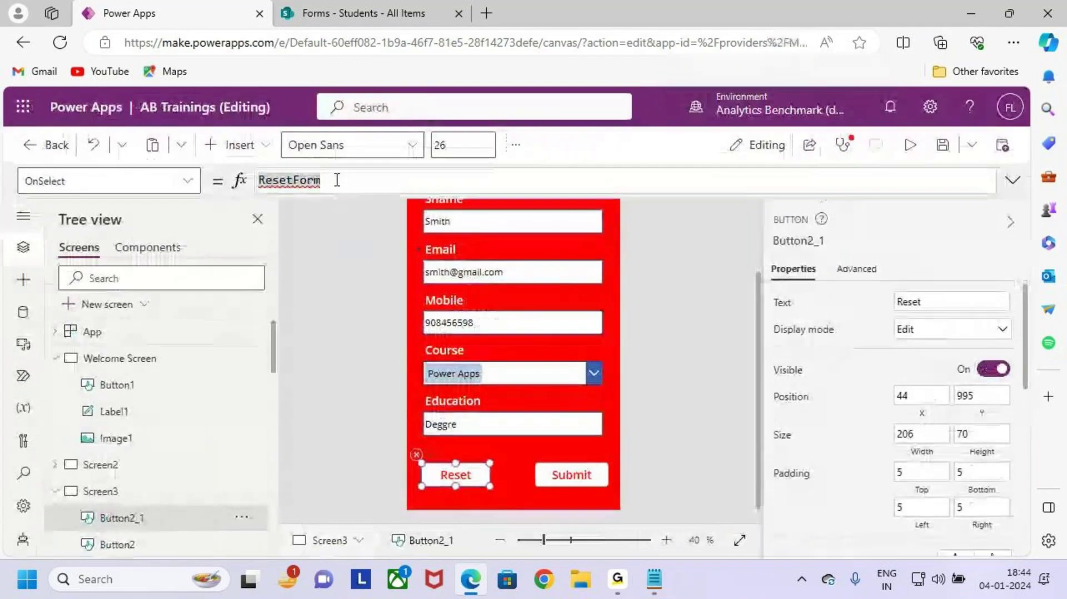
click(337, 180)
text(()
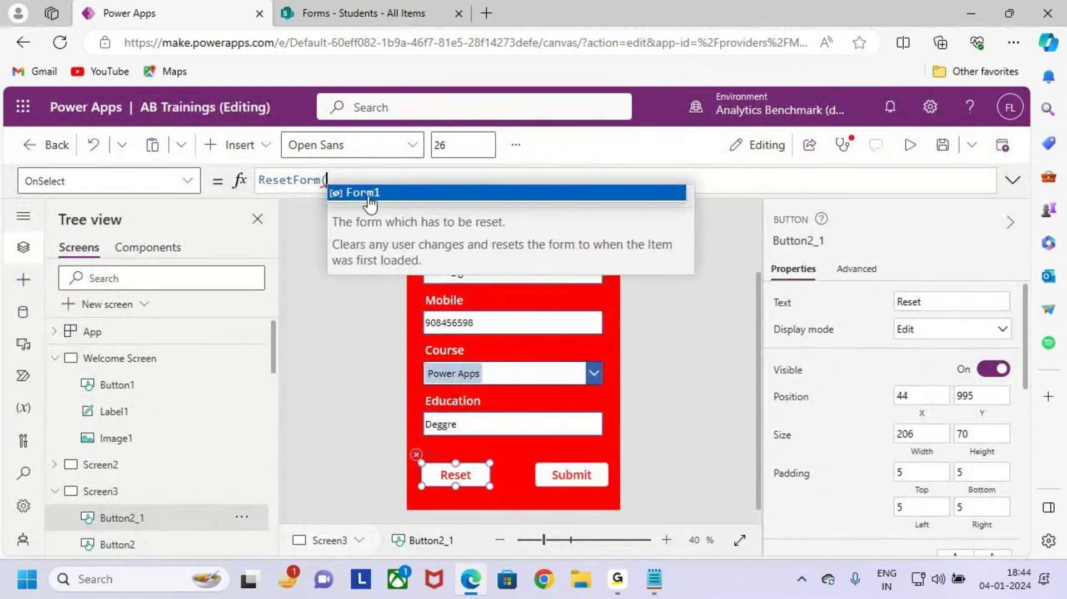
click(369, 193)
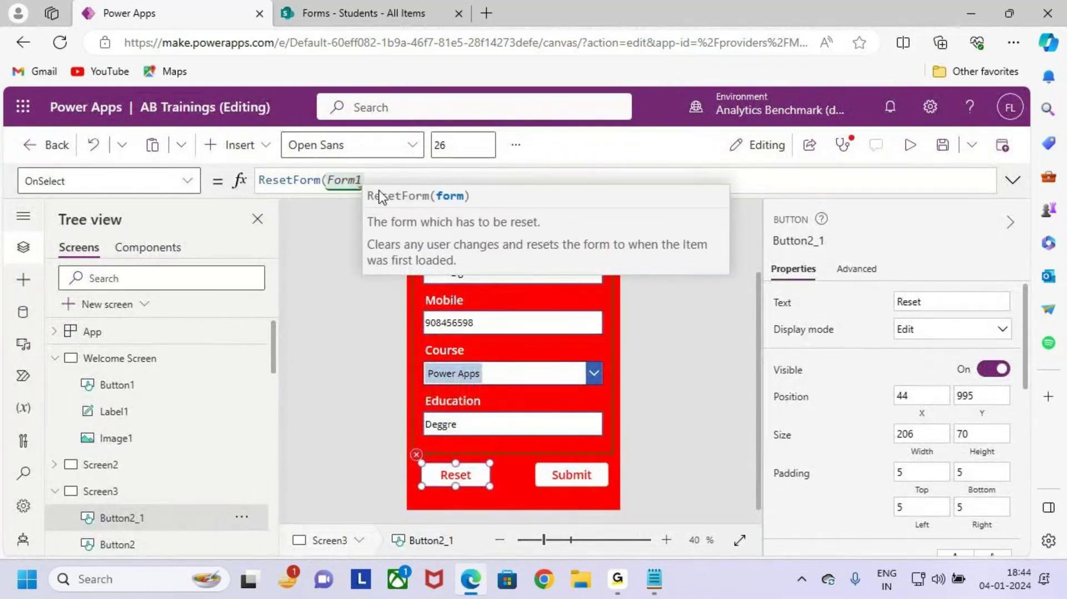
text())
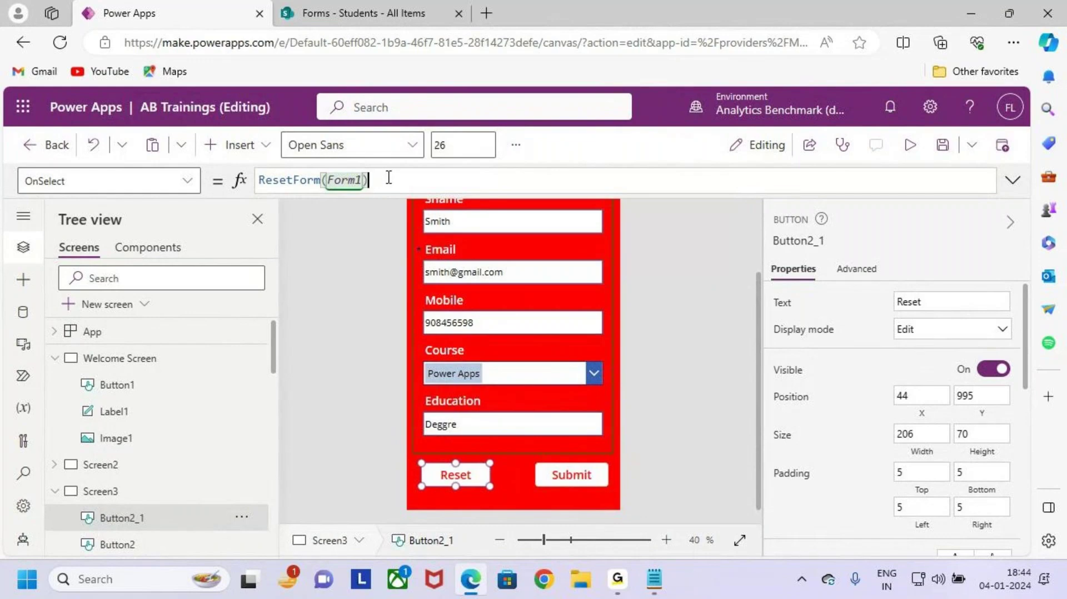
drag(390, 176, 315, 189)
click(383, 186)
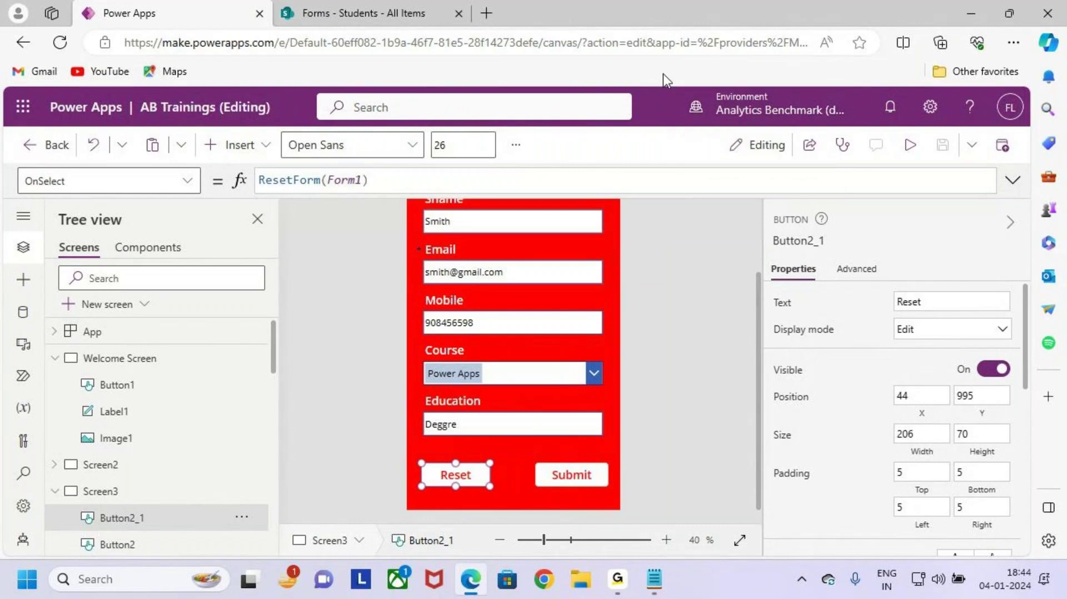
key(ctrl+minus)
key(ctrl+minus)
key(ctrl+minus)
key(ctrl+minus)
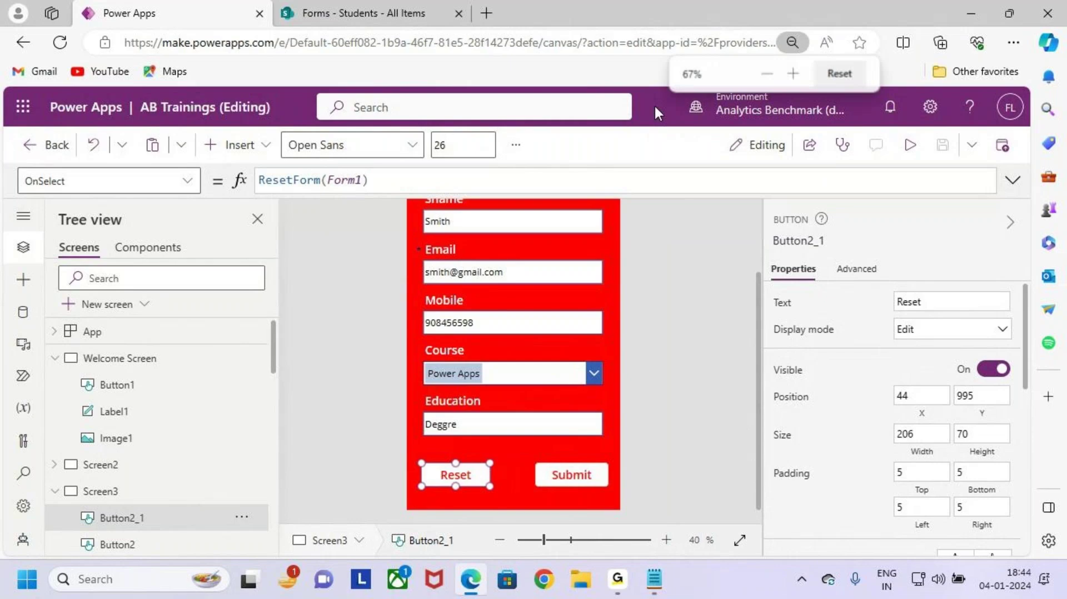
key(ctrl+plus)
key(ctrl+plus)
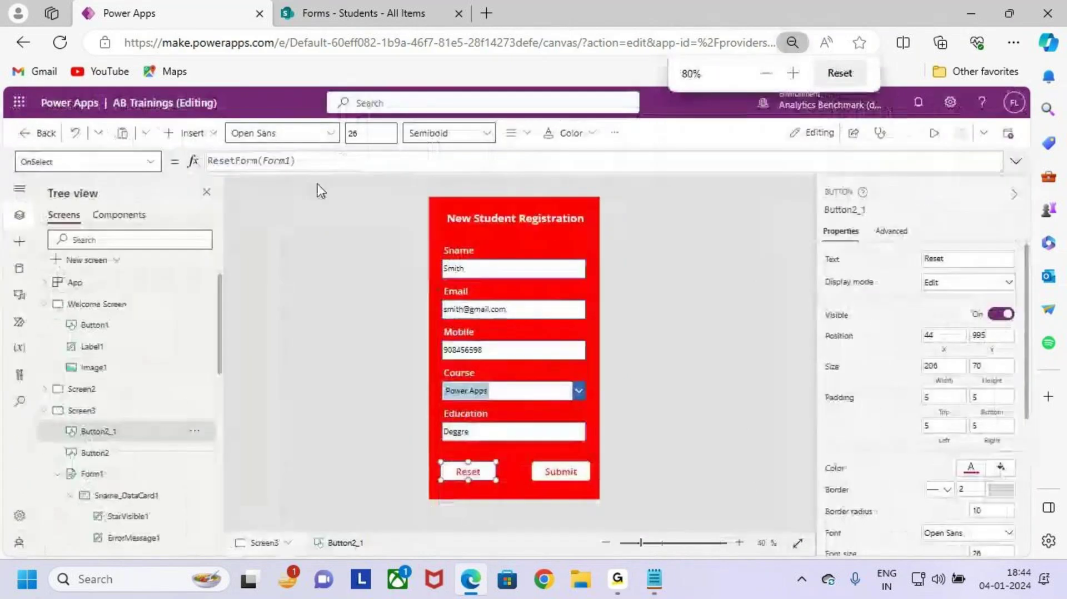
Step: Preview the app and press Reset to clear the sample entry from the form
click(320, 197)
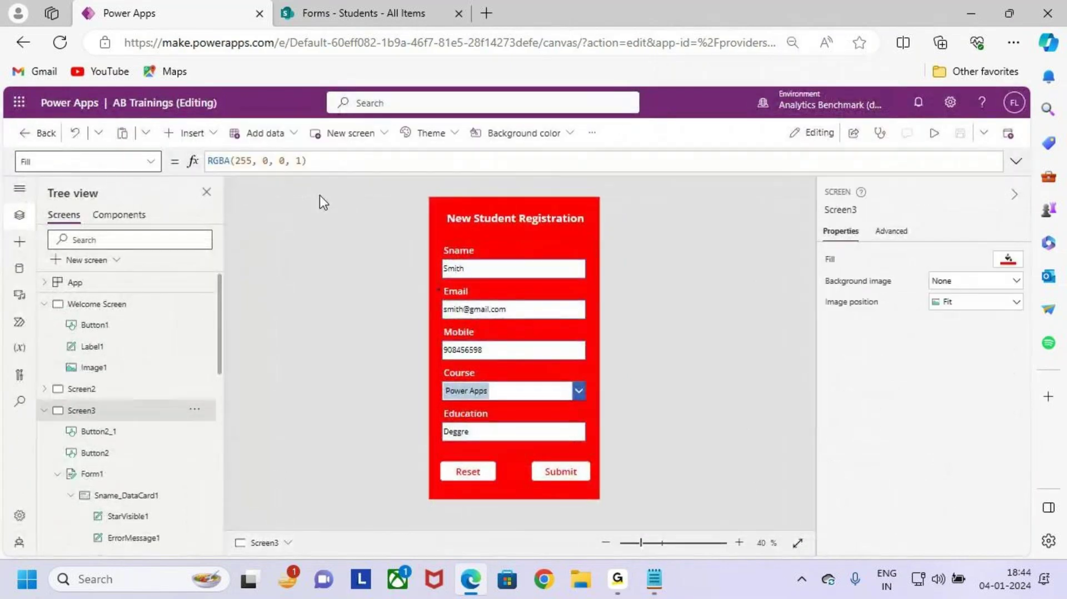
click(934, 133)
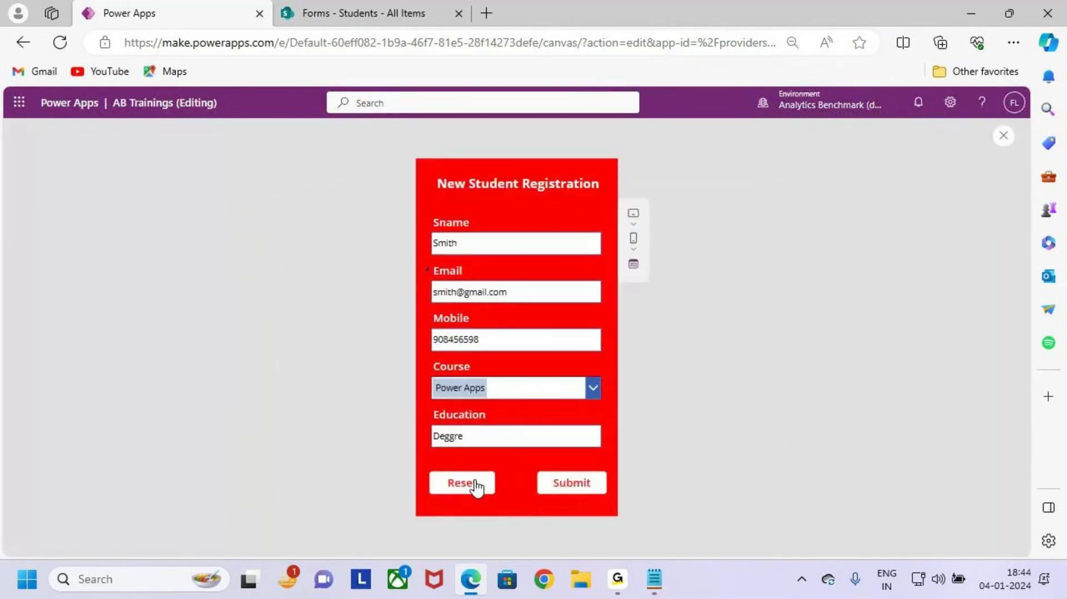
key(ctrl+2)
drag(432, 466, 508, 498)
key(Escape)
click(470, 488)
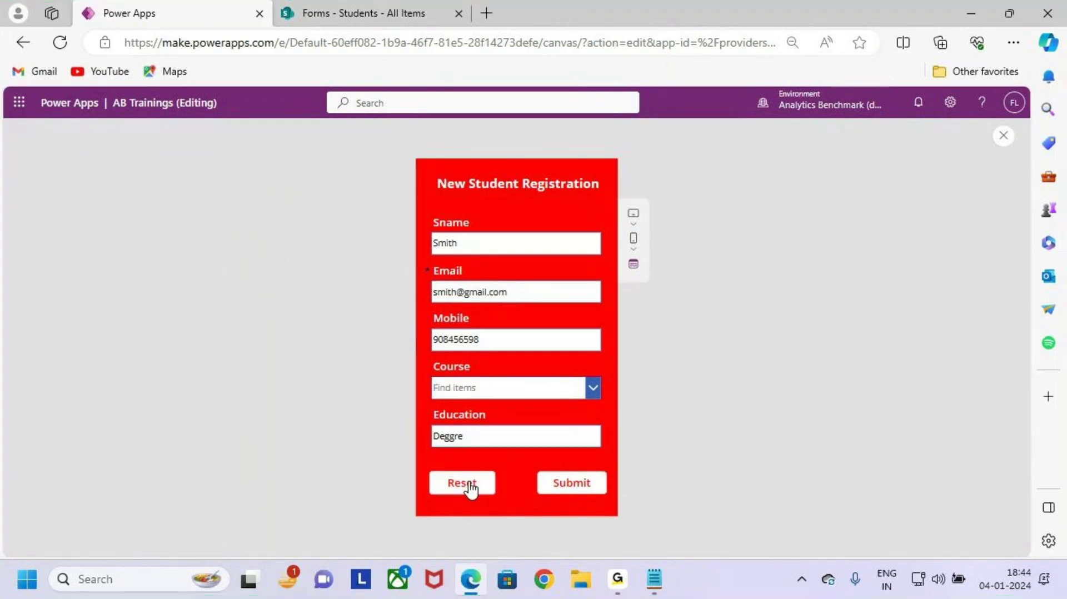
key(ctrl+2)
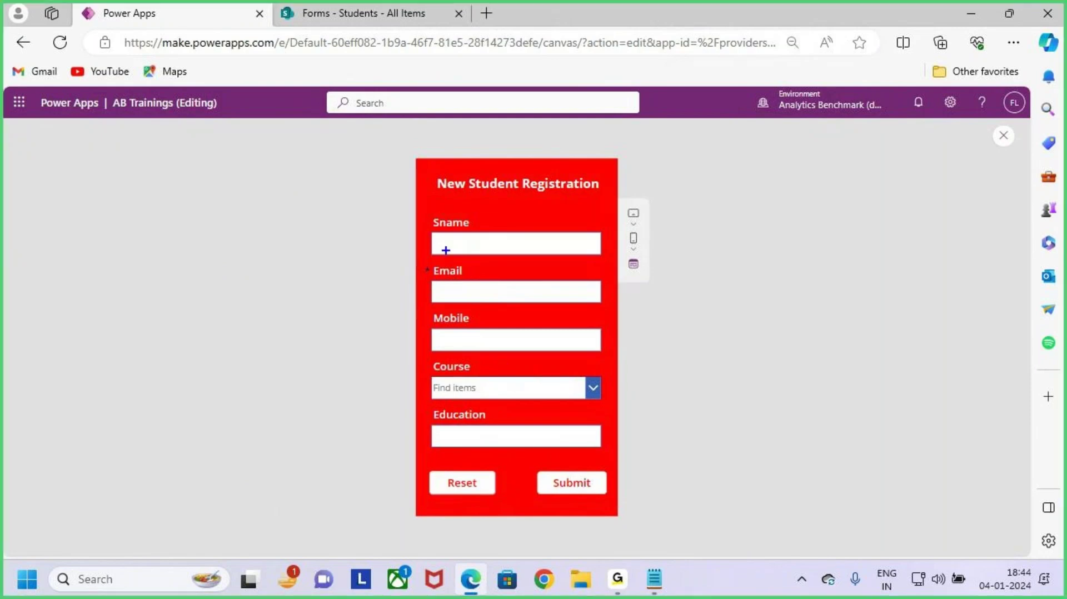
mouse_move(419, 222)
mouse_down()
mouse_move(472, 317)
mouse_move(636, 484)
mouse_up()
key(Escape)
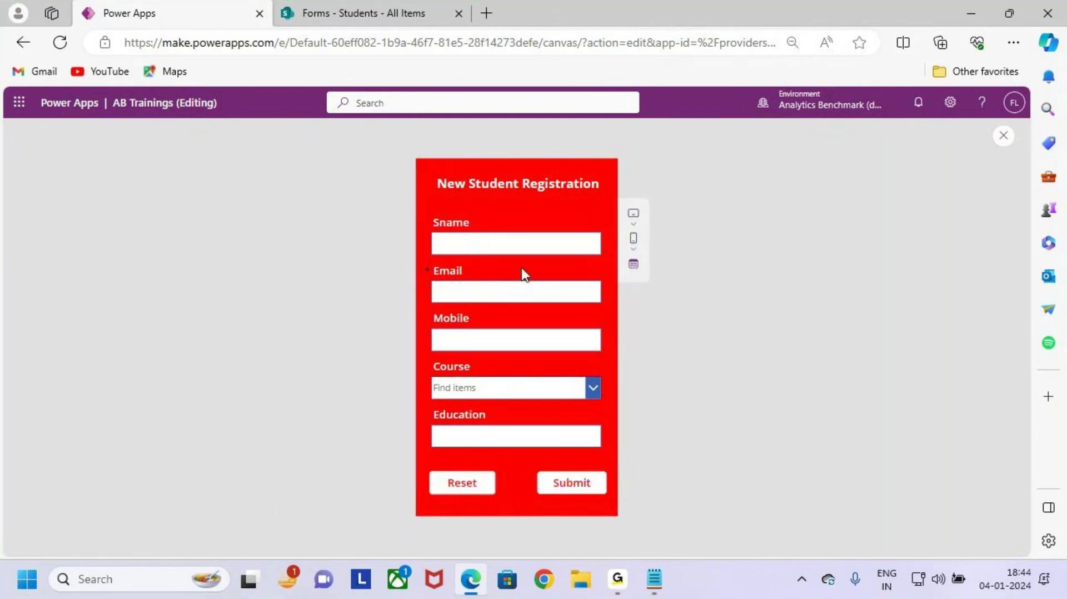
Step: Enter test text in the name and Email fields, then Reset to clear them
click(512, 242)
text(sfas)
click(515, 293)
text(xvzvdfdvbfd)
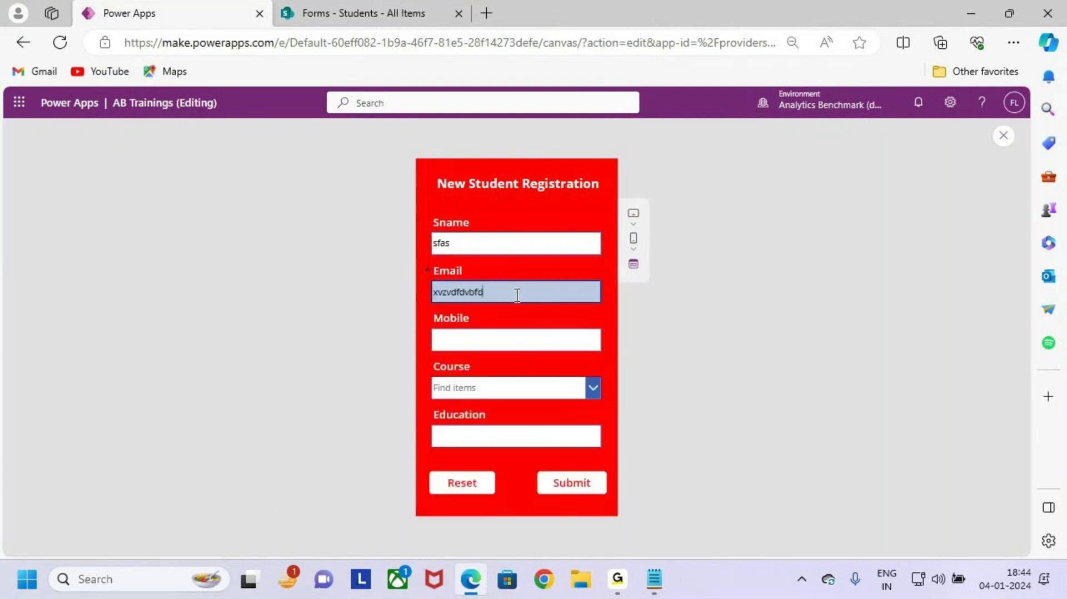
click(476, 487)
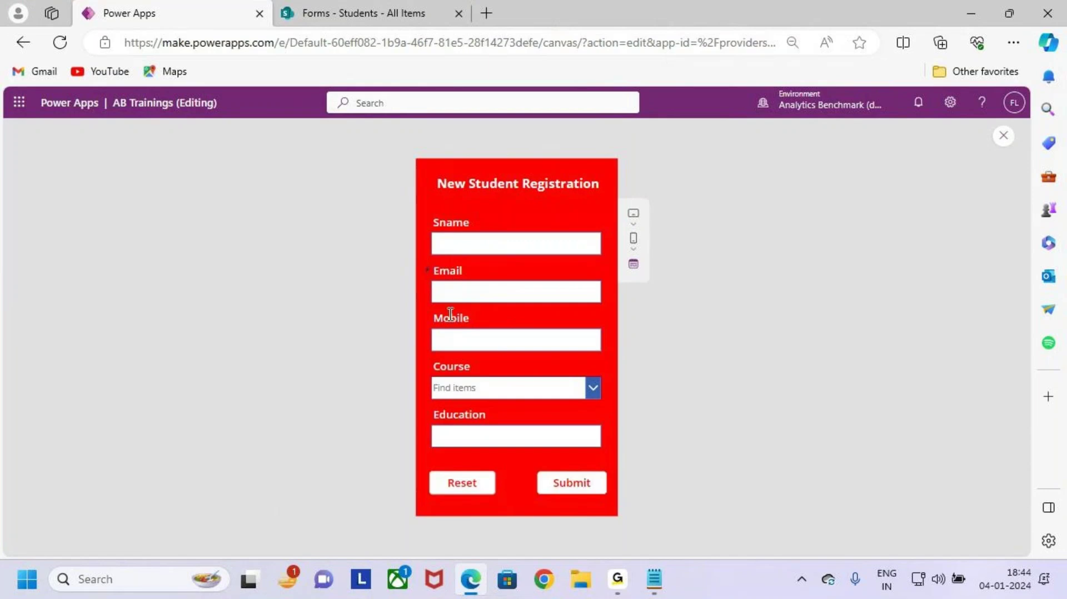
Step: Close the preview, dismiss the tip, and highlight the Reset and Submit buttons
click(1003, 136)
click(642, 386)
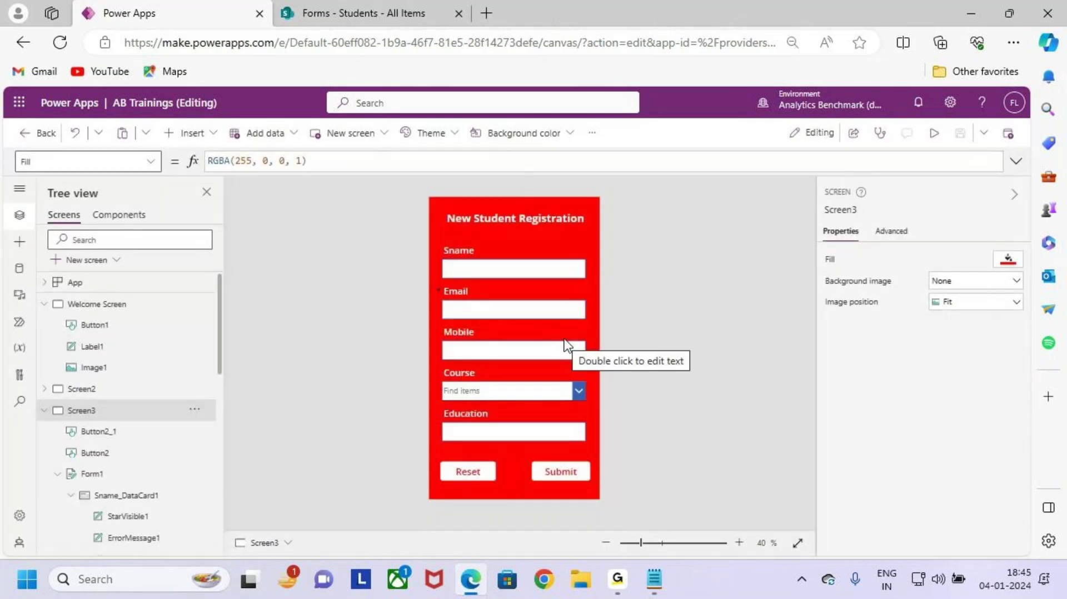
key(ctrl+2)
mouse_move(439, 457)
mouse_down()
mouse_move(492, 482)
mouse_move(563, 473)
mouse_move(599, 487)
mouse_move(619, 427)
mouse_up()
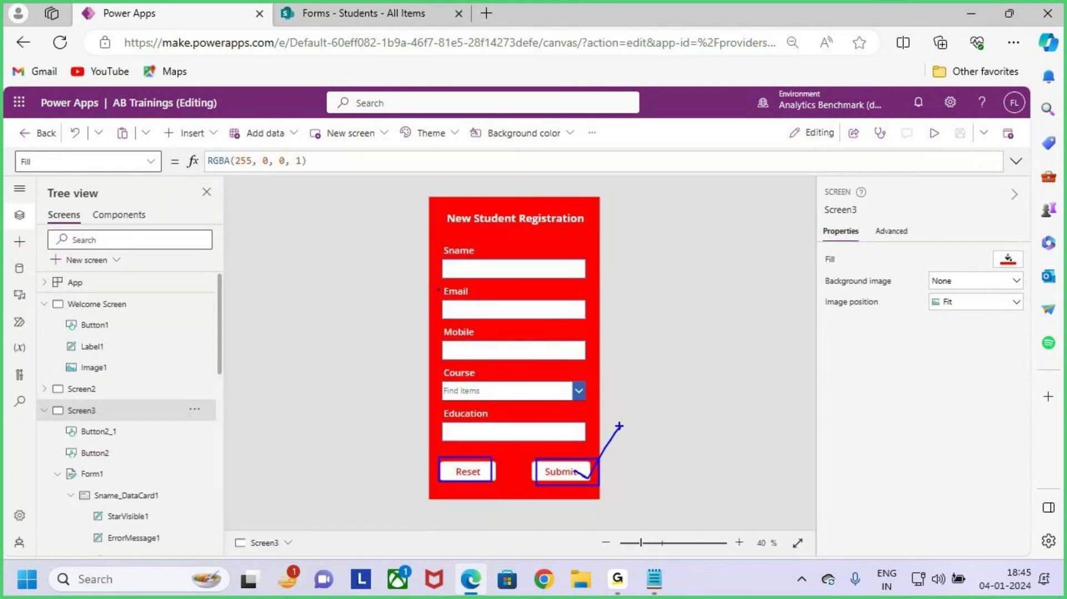
key(Escape)
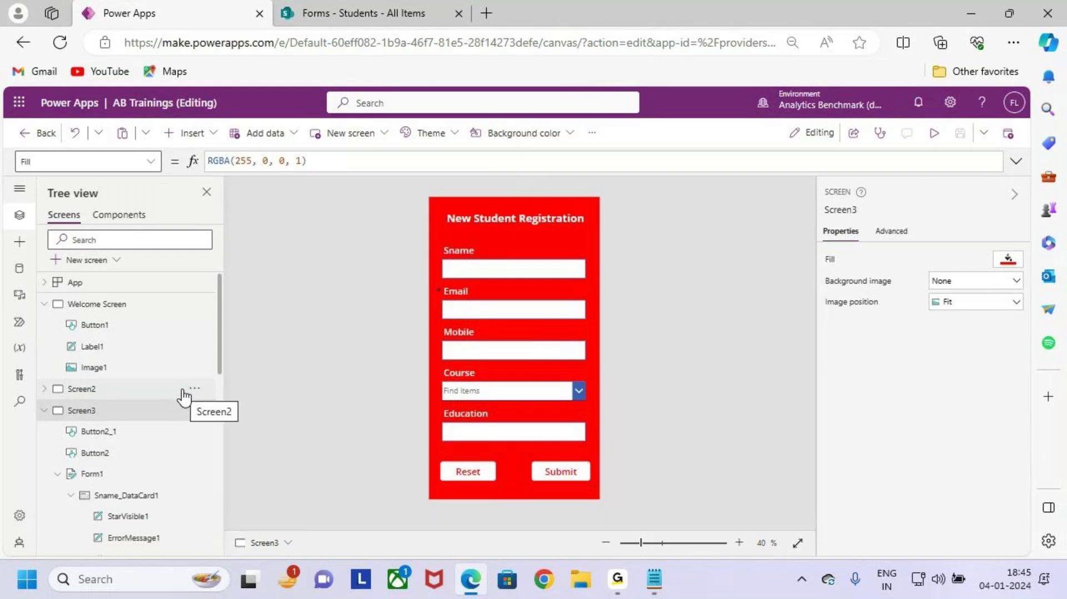
Step: Show the submitted record in the SharePoint Students list, then return to Power Apps
click(391, 12)
key(ctrl+2)
mouse_move(283, 306)
mouse_down()
mouse_move(365, 336)
mouse_move(956, 407)
mouse_up()
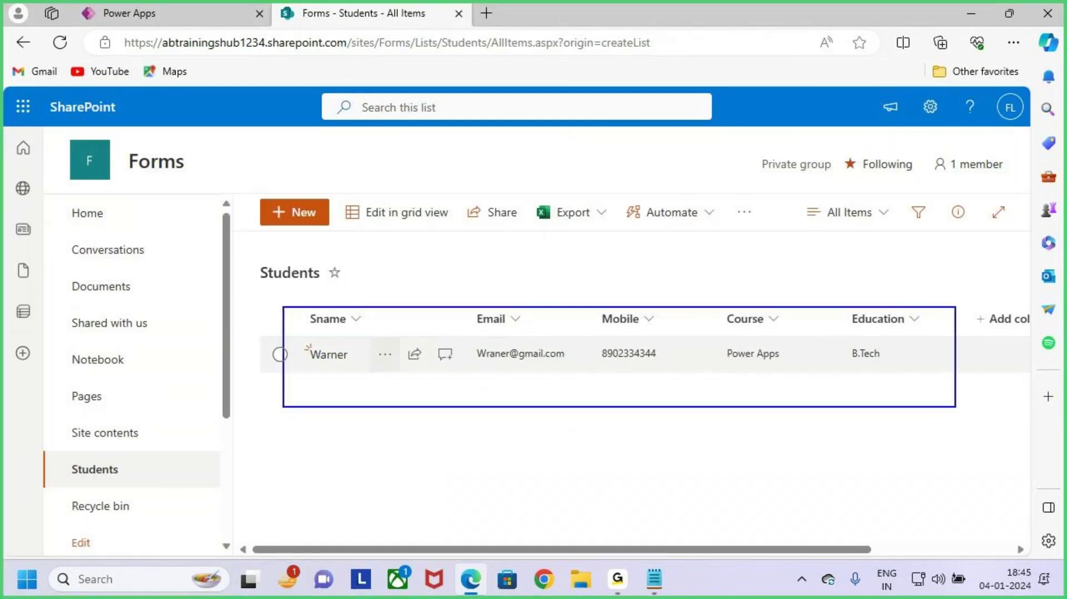
mouse_move(586, 234)
mouse_down()
mouse_move(597, 298)
mouse_move(626, 258)
mouse_up()
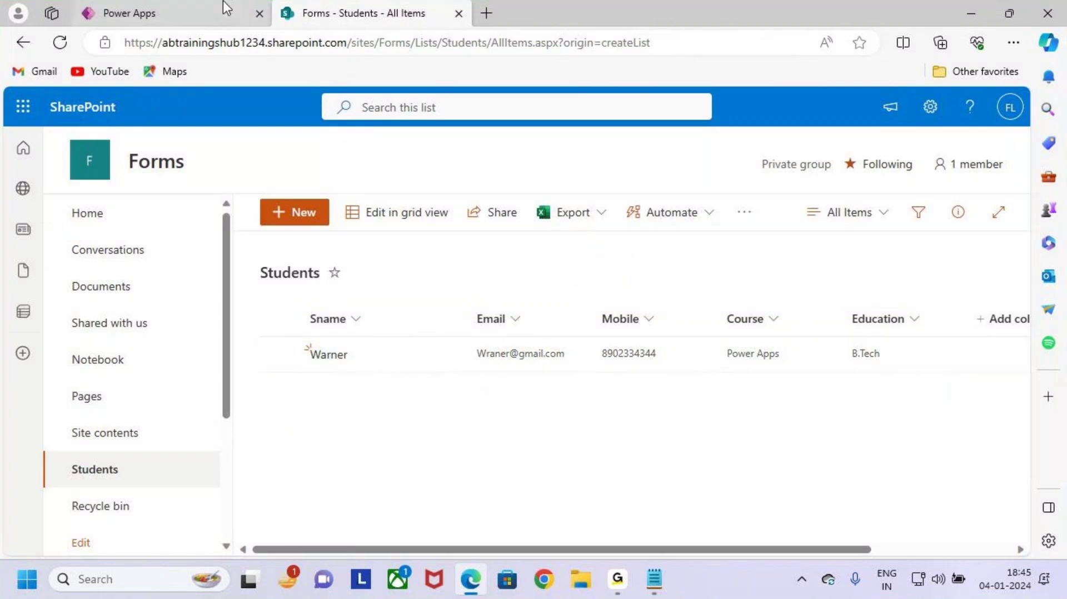
click(204, 10)
Step: Select the Submit button and highlight its OnSelect formula SubmitForm(Form1)
key(ctrl+2)
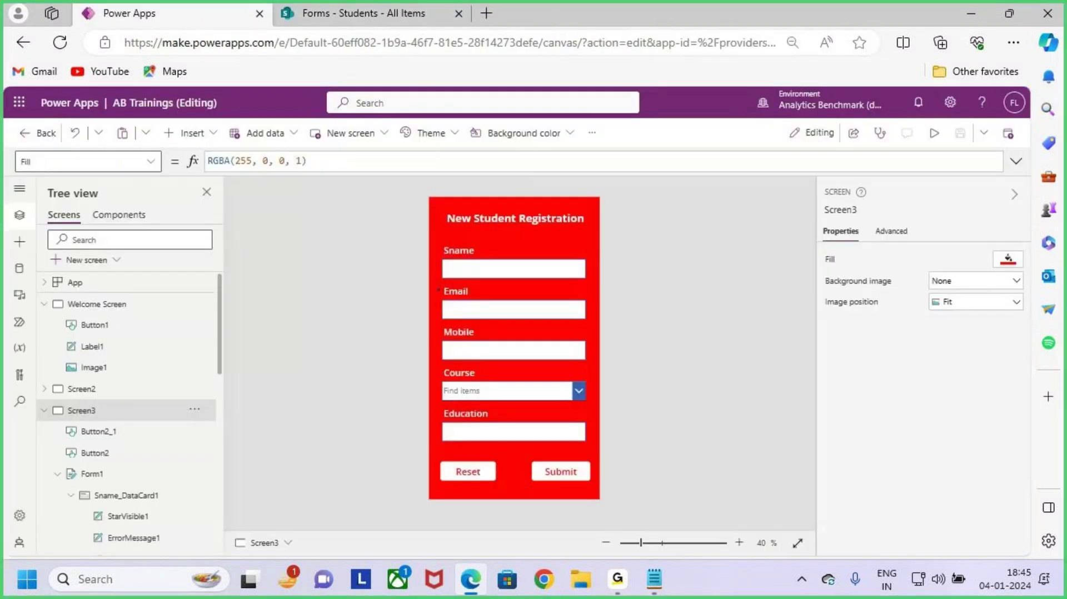
drag(529, 459, 597, 482)
click(558, 468)
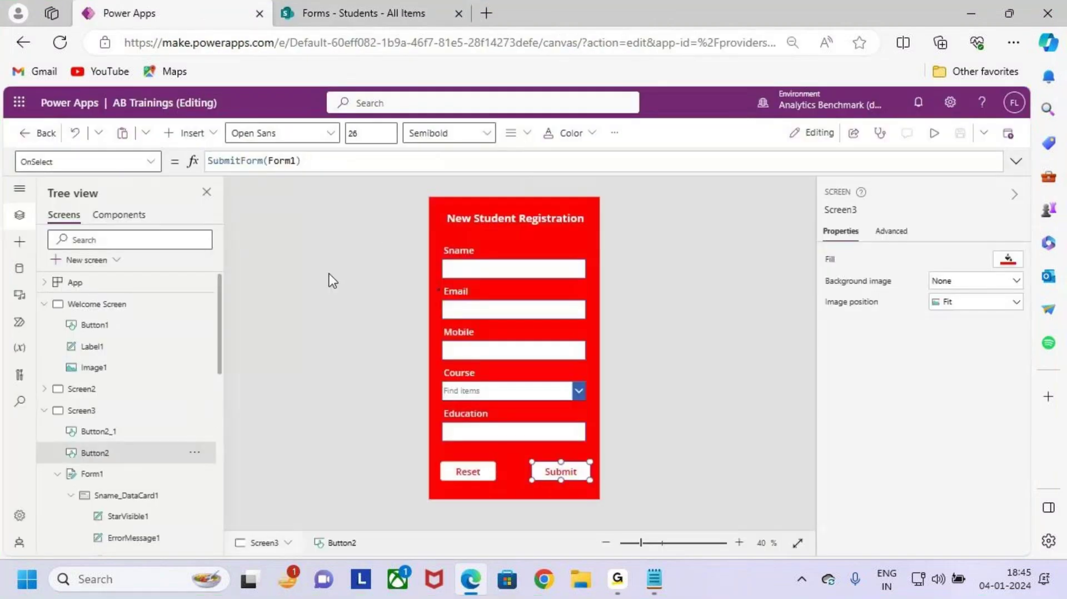
drag(213, 160, 314, 166)
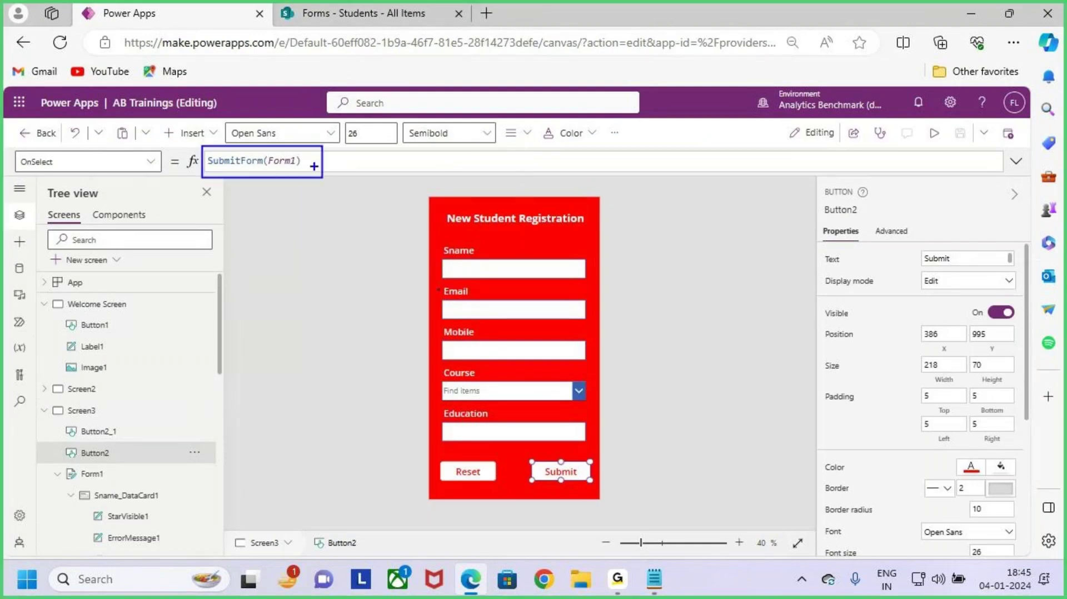
mouse_move(358, 114)
mouse_down()
mouse_move(322, 165)
mouse_move(356, 117)
mouse_up()
key(Escape)
click(316, 161)
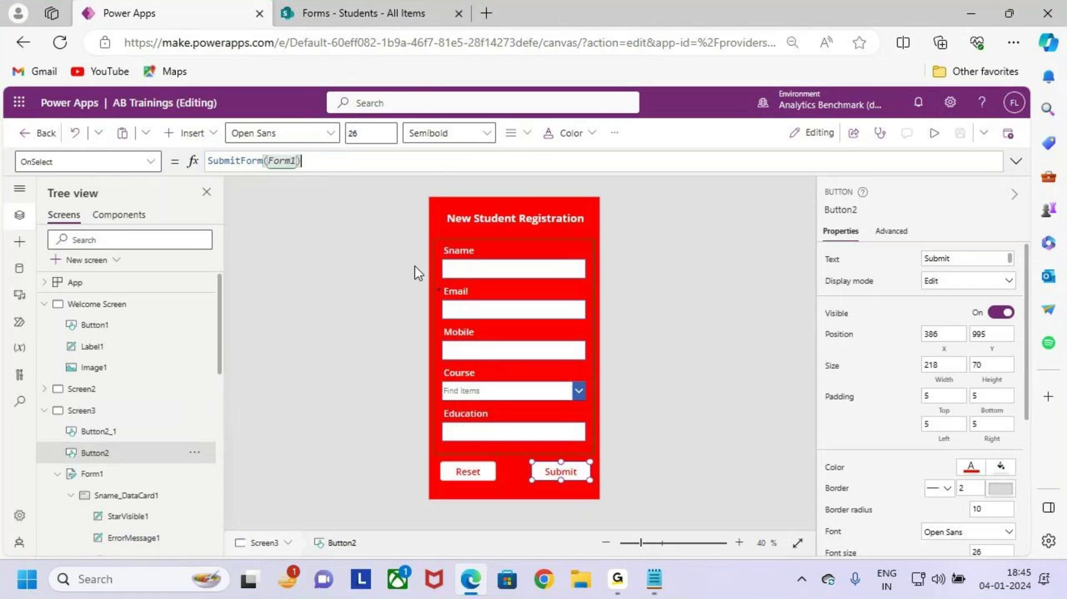
Step: Select the Reset button and highlight its OnSelect formula ResetForm(Form1) and the form's fields
click(471, 473)
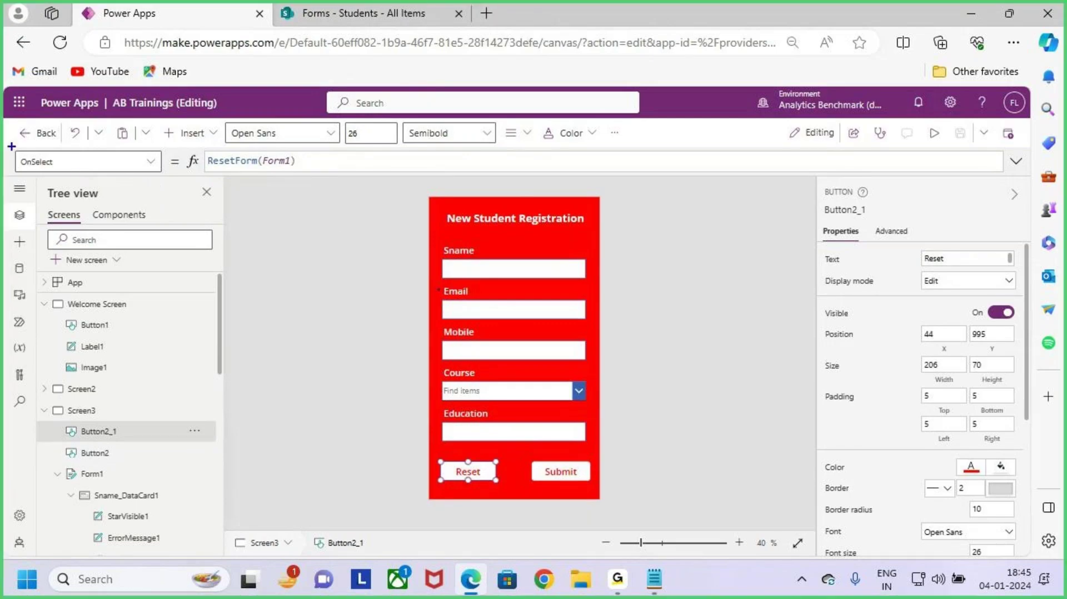
drag(11, 146, 88, 186)
mouse_move(193, 143)
mouse_down()
mouse_move(337, 176)
mouse_move(330, 160)
mouse_move(349, 160)
mouse_move(391, 102)
mouse_up()
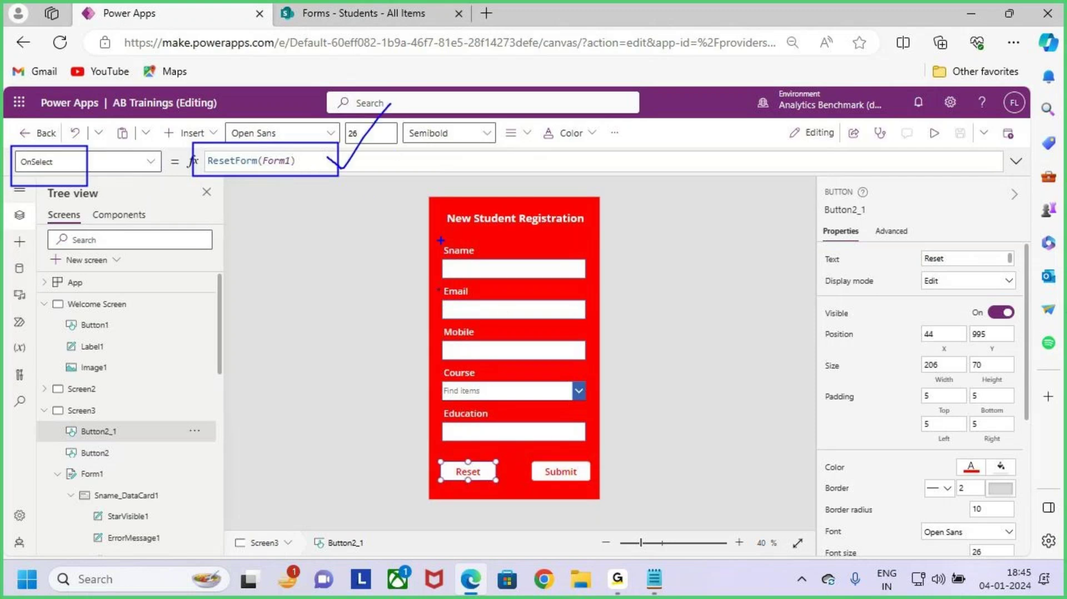
mouse_move(441, 240)
mouse_down()
mouse_move(486, 332)
mouse_move(594, 446)
mouse_up()
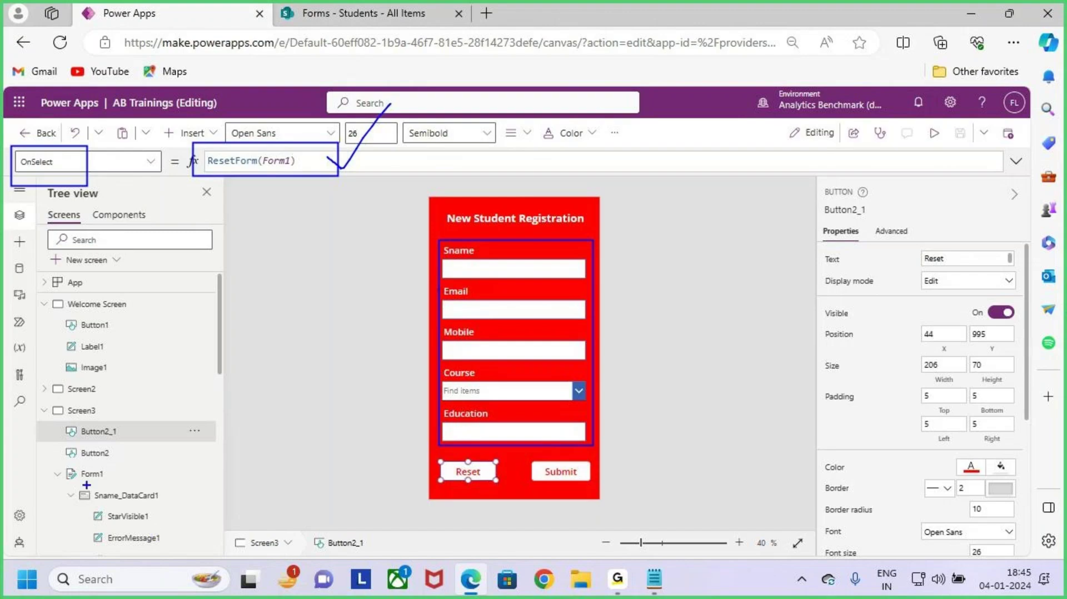
drag(60, 458, 133, 482)
key(Escape)
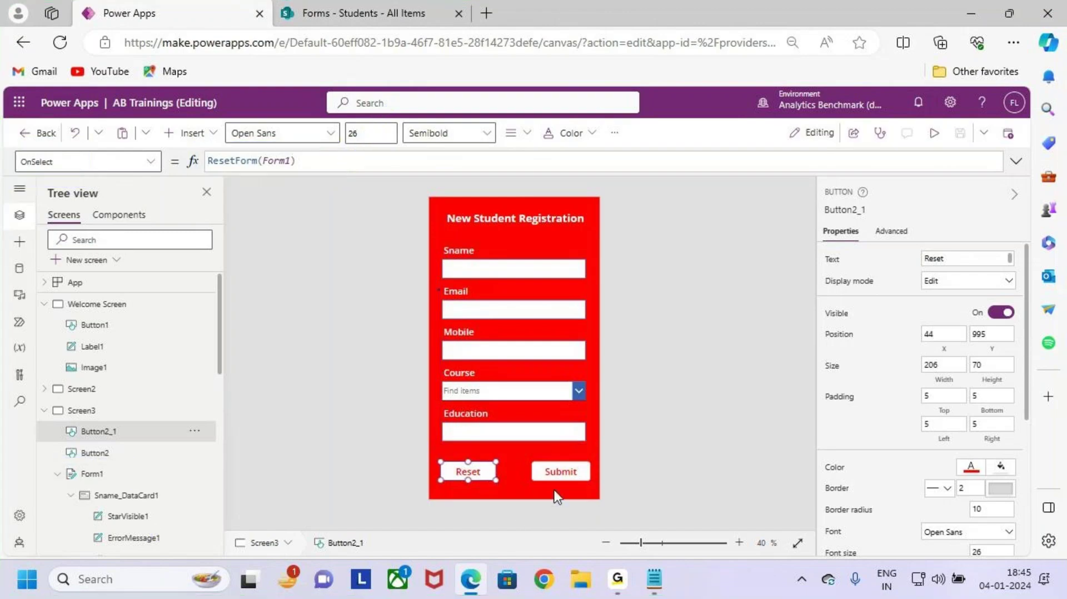
Step: Select Form1 to show its Students data source, then bring up the Forms notes in Notepad
click(563, 471)
click(470, 472)
click(683, 323)
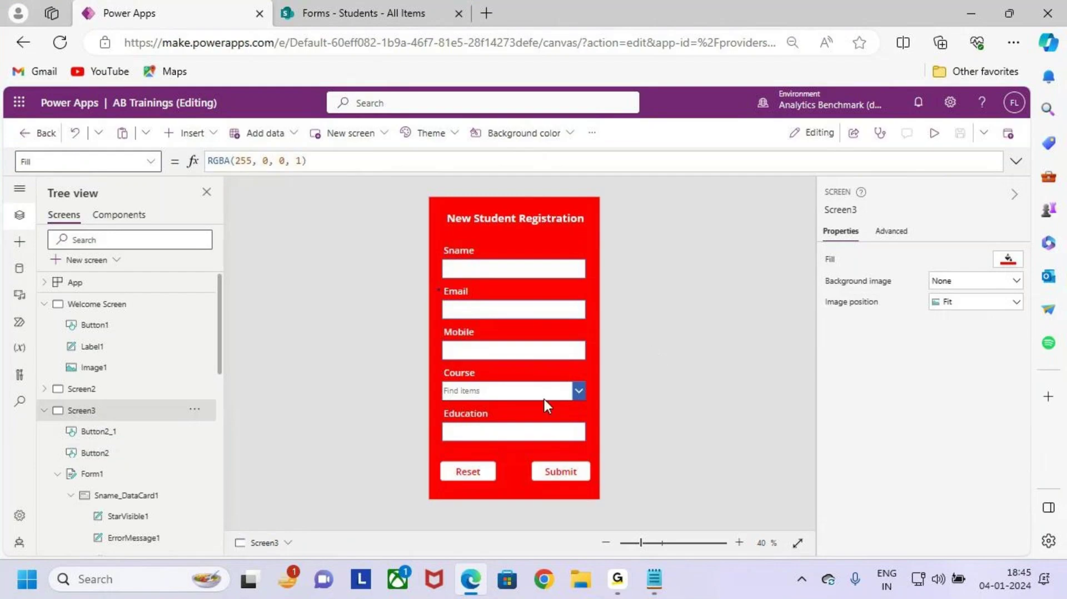
click(90, 475)
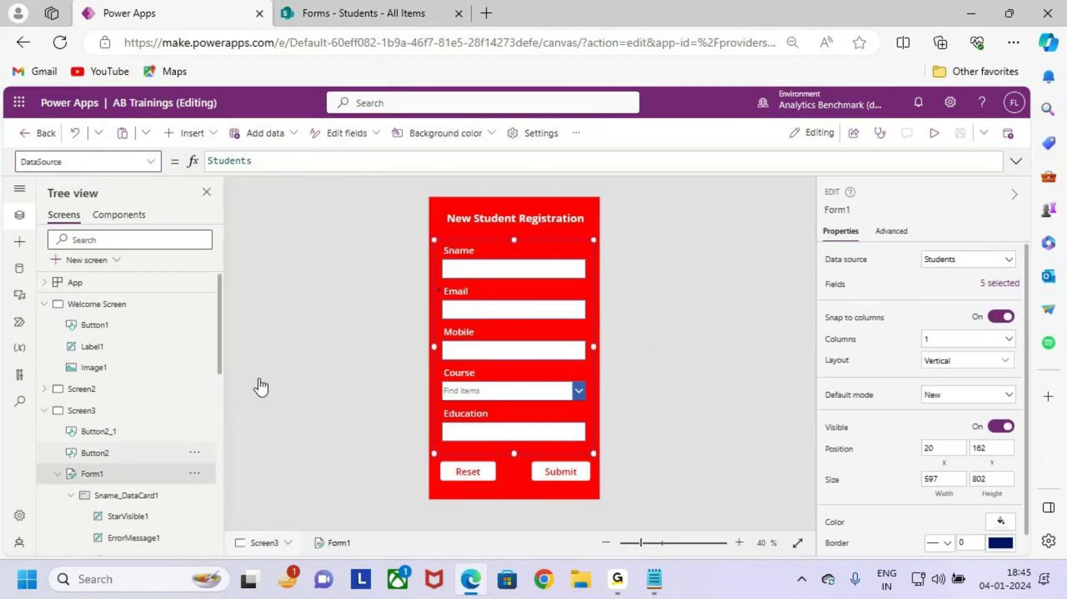
click(654, 579)
Step: Highlight the 'Forms will Contains the Fields / Datacards' line and draw an arrow from Fields to Datacards
click(151, 222)
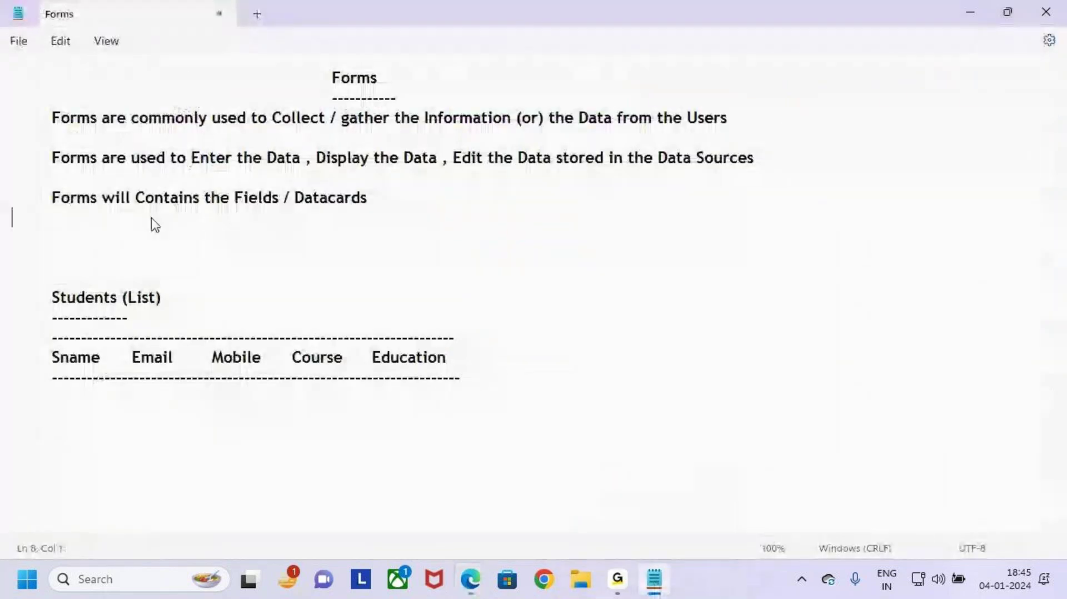
drag(54, 197, 396, 196)
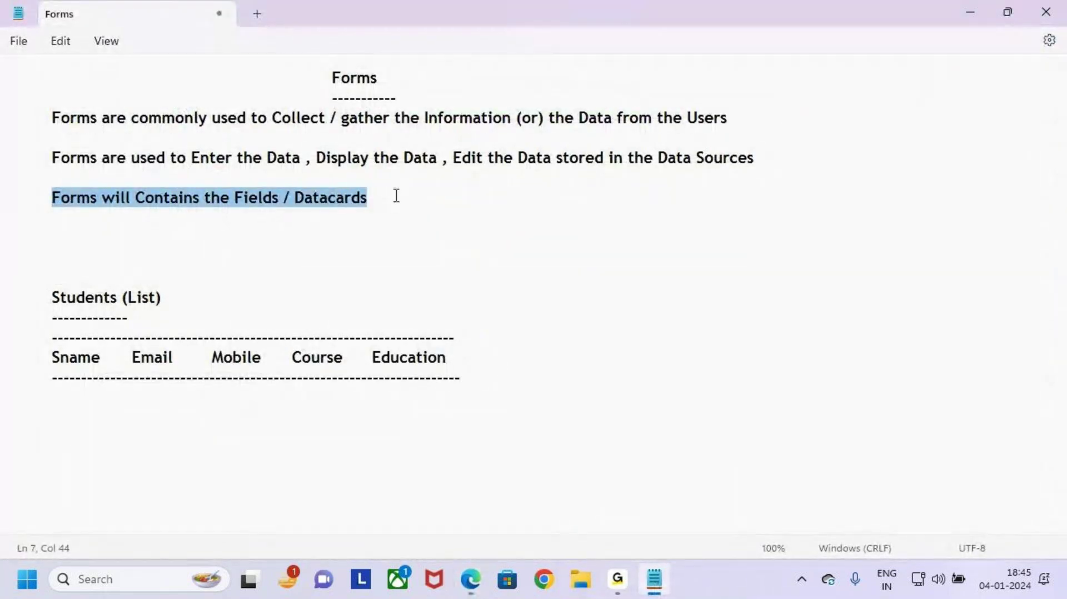
click(267, 214)
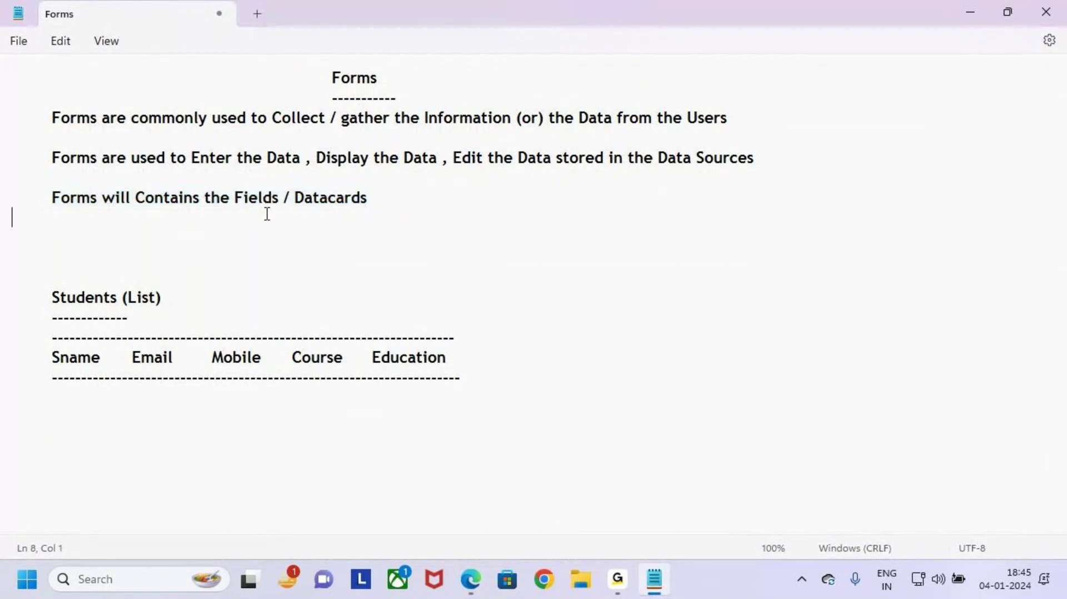
drag(231, 199, 431, 193)
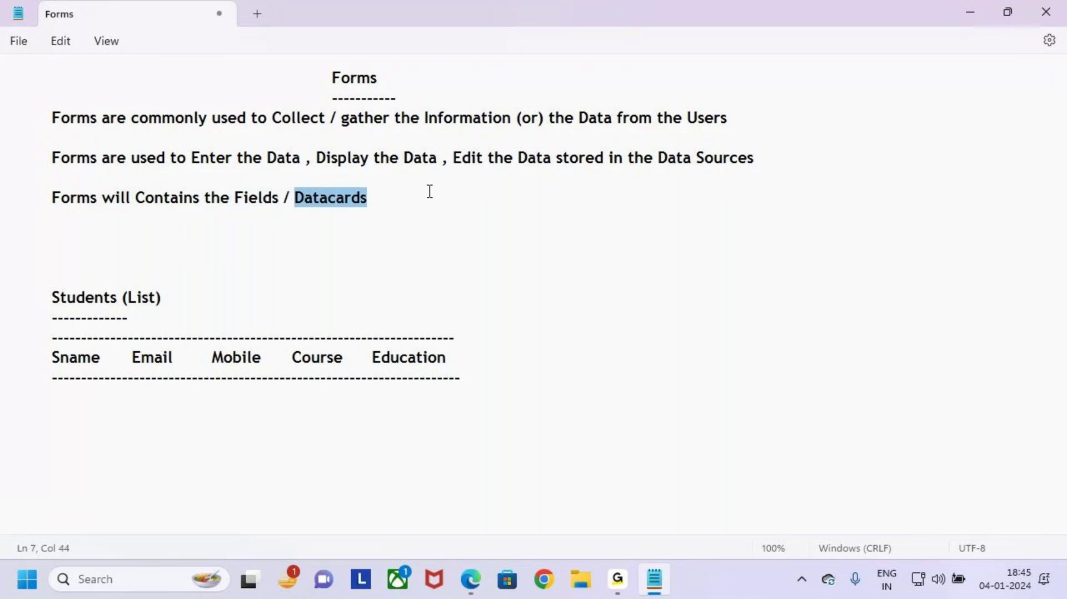
drag(233, 198, 277, 198)
drag(336, 198, 352, 198)
click(398, 195)
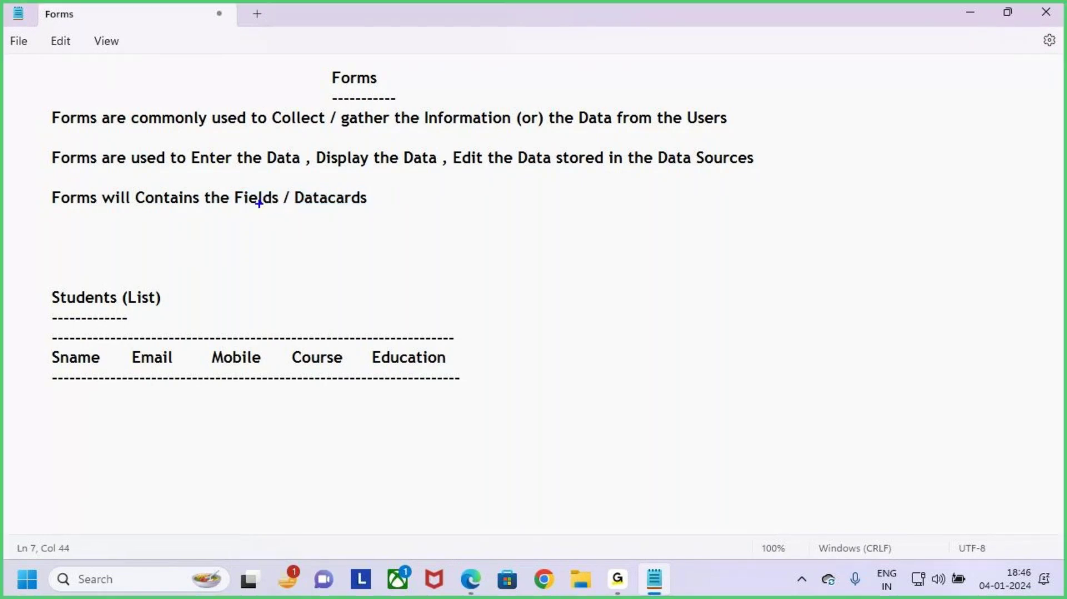
drag(227, 187, 289, 208)
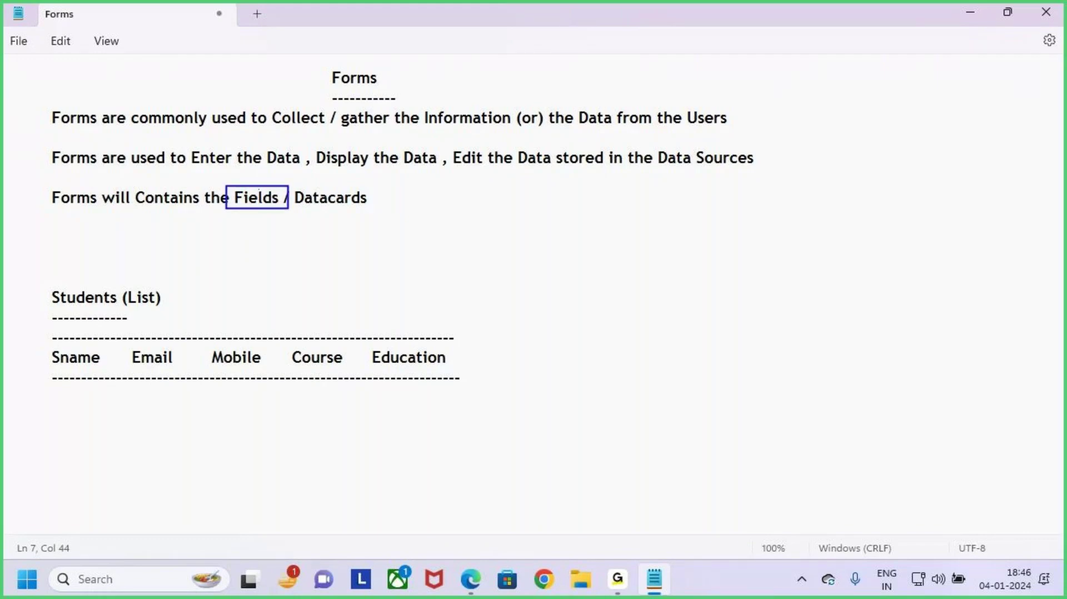
mouse_move(257, 166)
mouse_down()
mouse_move(312, 146)
mouse_move(328, 192)
mouse_move(384, 206)
mouse_move(366, 201)
mouse_up()
key(Escape)
Step: Return to Power Apps, preview the app and outline the Sname, Email, Mobile, Course and Education fields
click(970, 9)
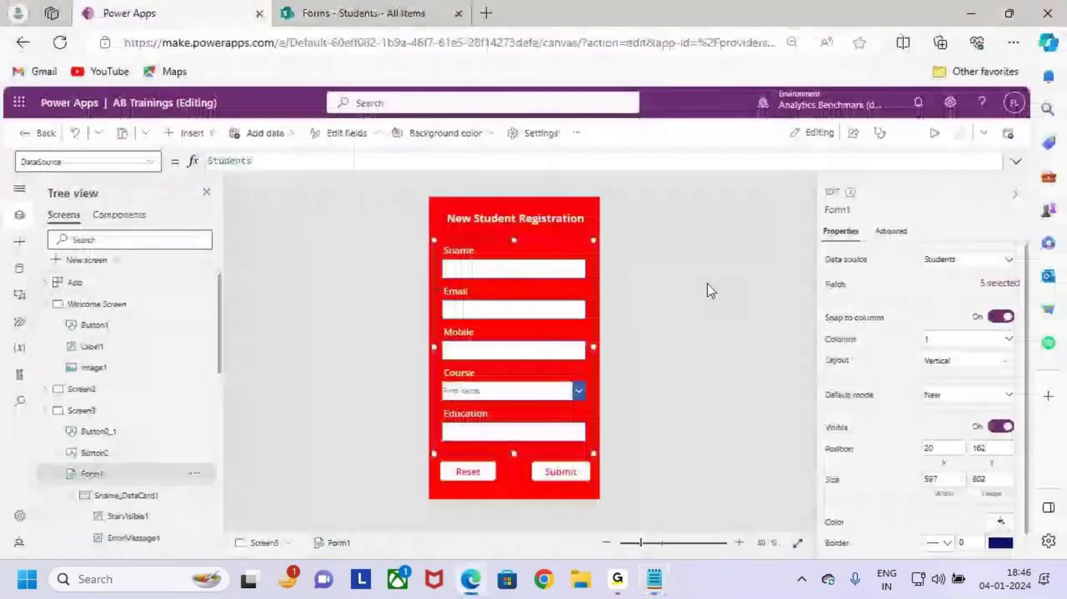
click(933, 135)
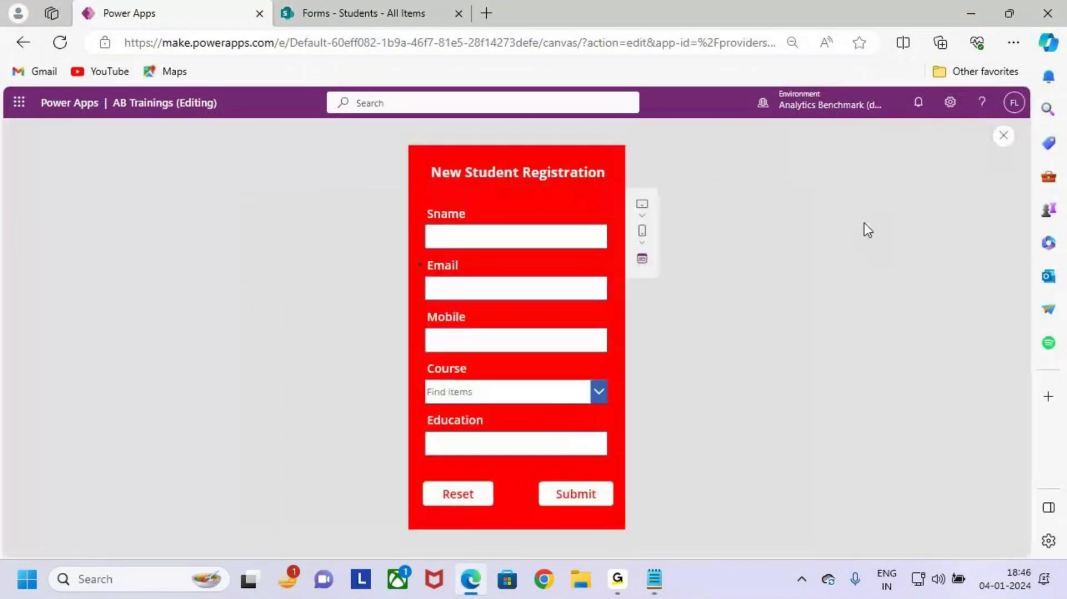
key(ctrl+2)
mouse_move(425, 211)
mouse_down()
mouse_move(449, 230)
mouse_move(570, 260)
mouse_move(656, 242)
mouse_up()
mouse_move(646, 226)
mouse_down()
mouse_move(659, 235)
mouse_move(658, 271)
mouse_up()
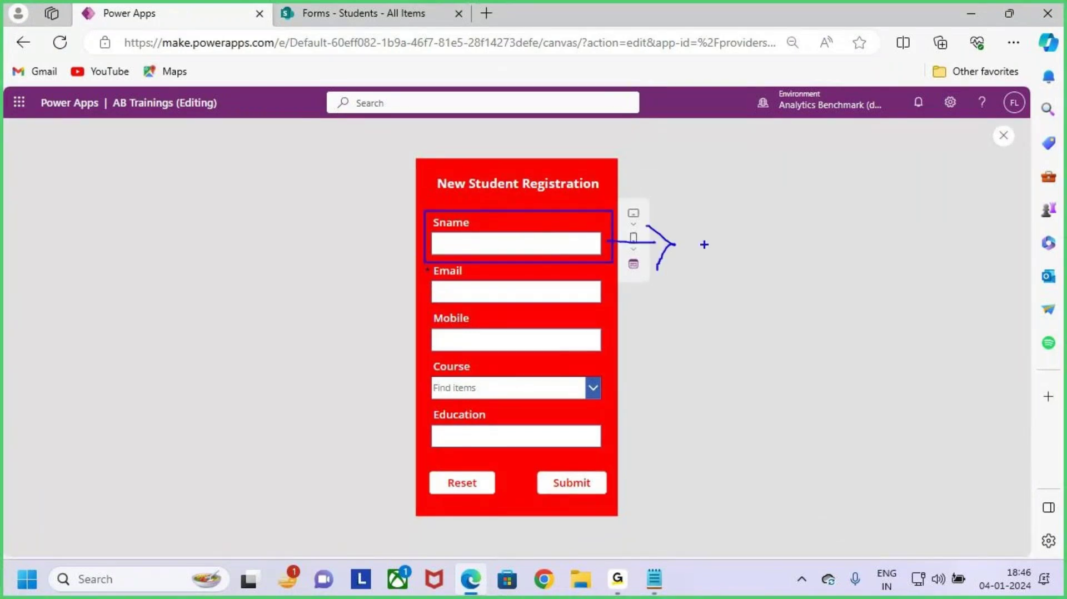
mouse_move(422, 263)
mouse_down()
mouse_move(543, 302)
mouse_move(610, 308)
mouse_up()
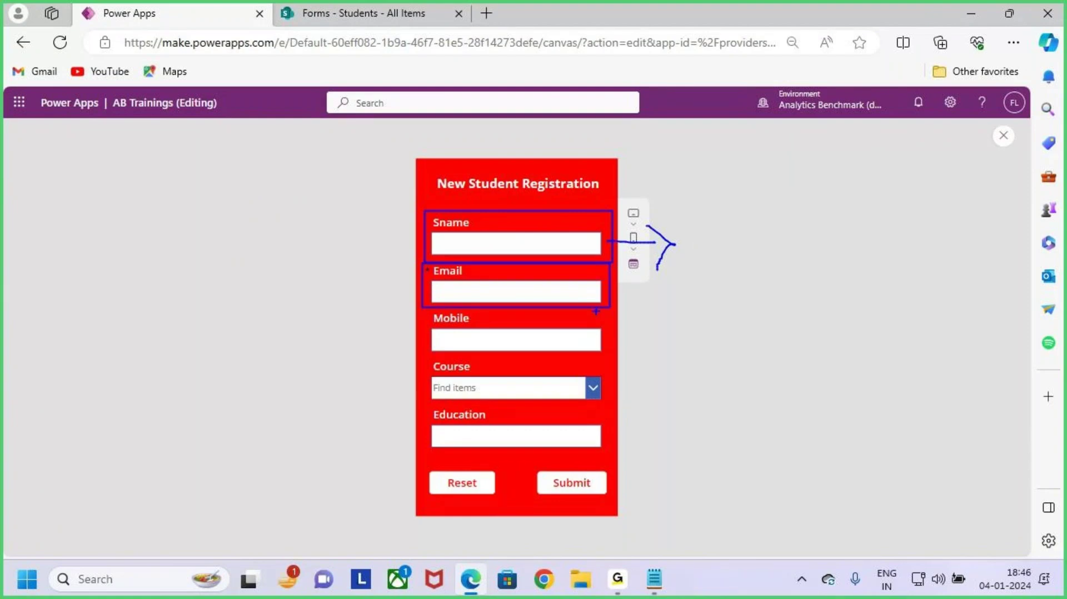
drag(417, 305, 611, 364)
drag(419, 362, 601, 411)
drag(426, 412, 597, 460)
Step: Outline all five fields together, mark each one, then close the preview
key(e)
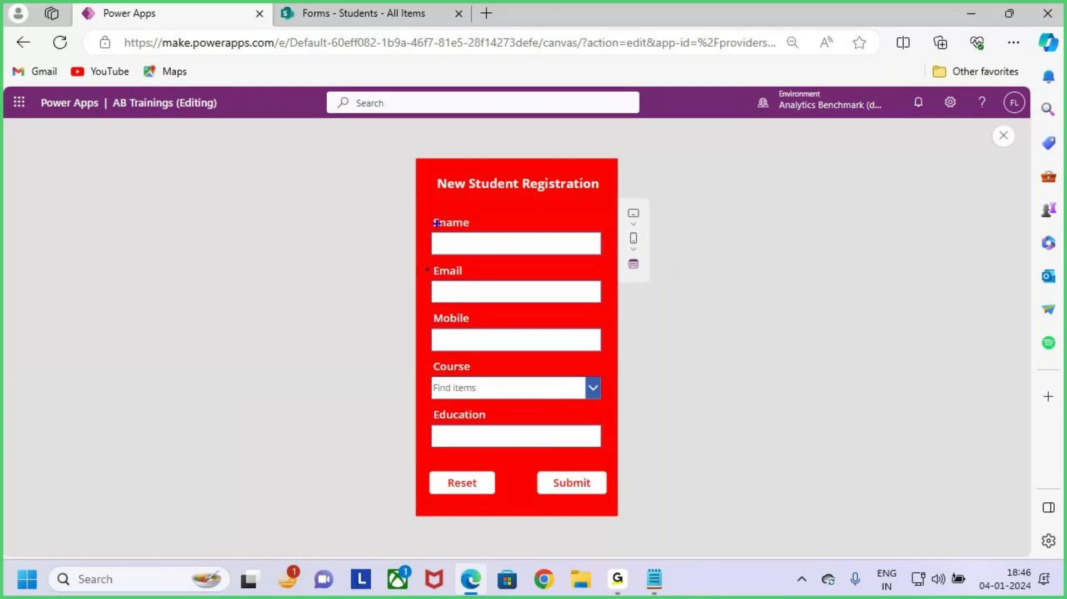
mouse_move(421, 205)
mouse_down()
mouse_move(581, 459)
mouse_move(616, 464)
mouse_up()
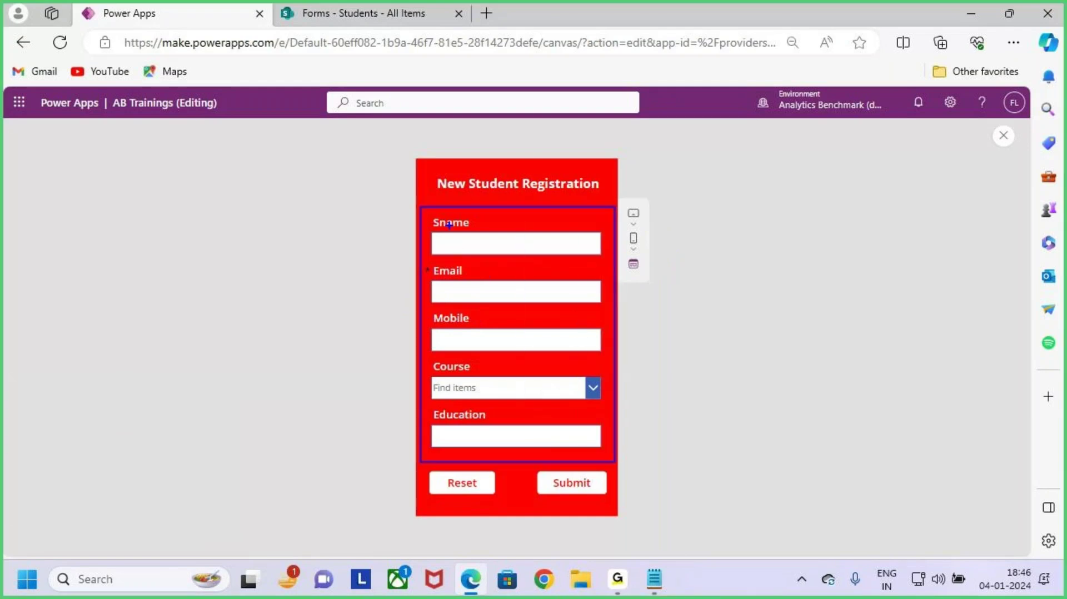
drag(440, 236, 477, 228)
drag(452, 307, 486, 281)
drag(461, 352, 493, 328)
drag(469, 387, 514, 361)
drag(477, 441, 525, 422)
key(Escape)
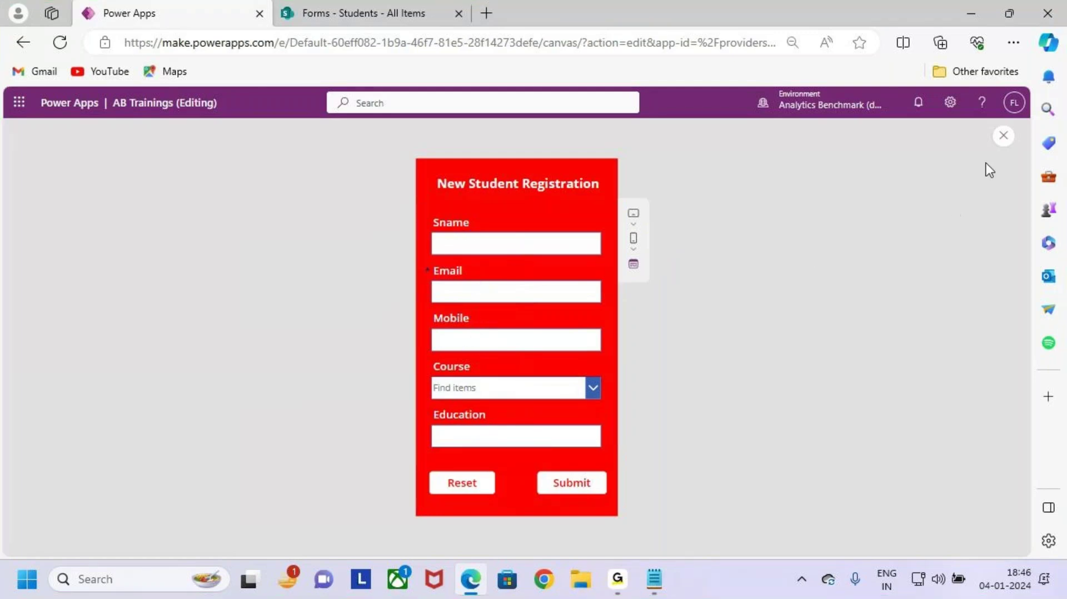
click(1003, 136)
Step: Dismiss the tip, then collapse the five DataCards and Form1 in Tree view
click(640, 388)
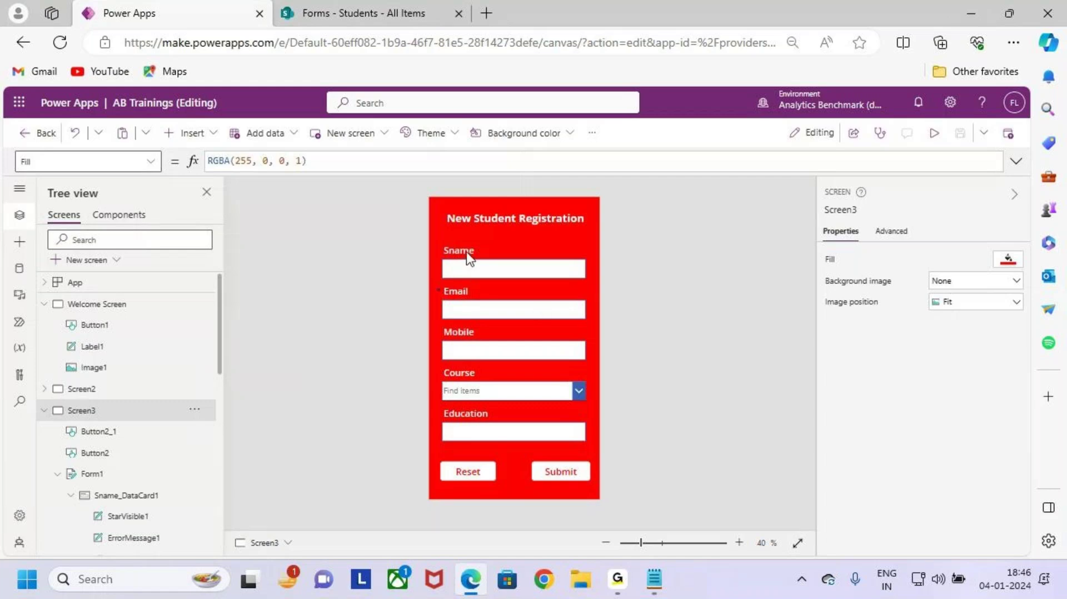
scroll(72, 389, down, 3)
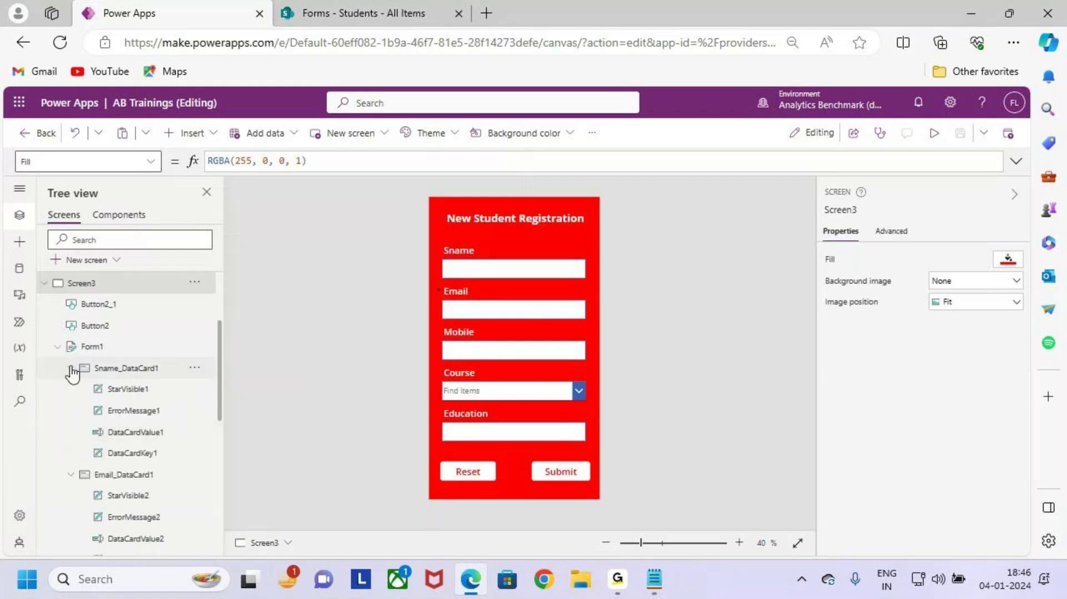
click(71, 368)
click(70, 391)
click(71, 411)
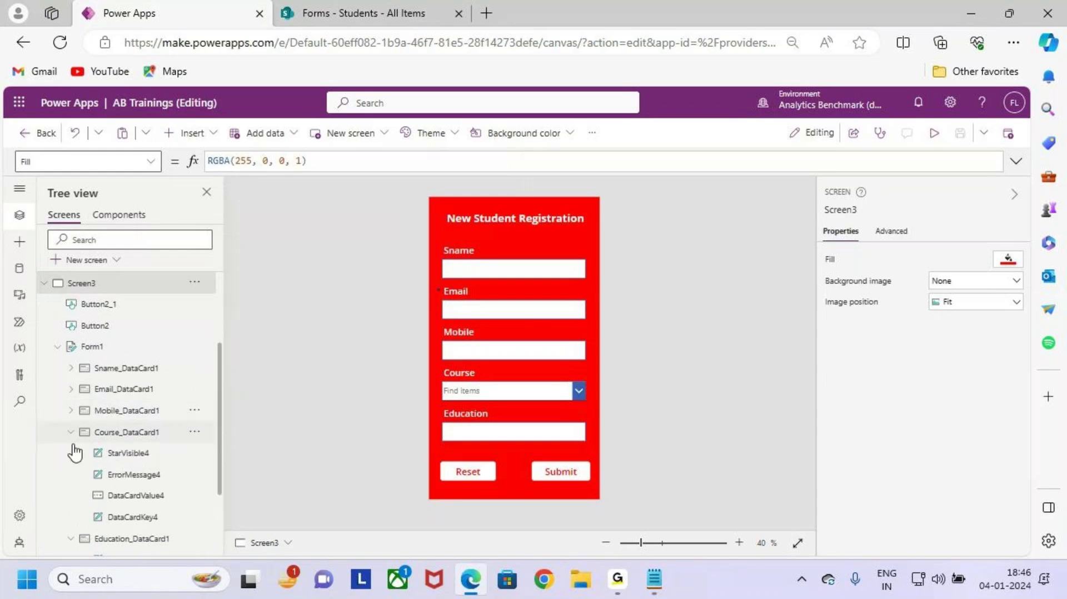
click(71, 432)
click(71, 453)
scroll(61, 434, up, 3)
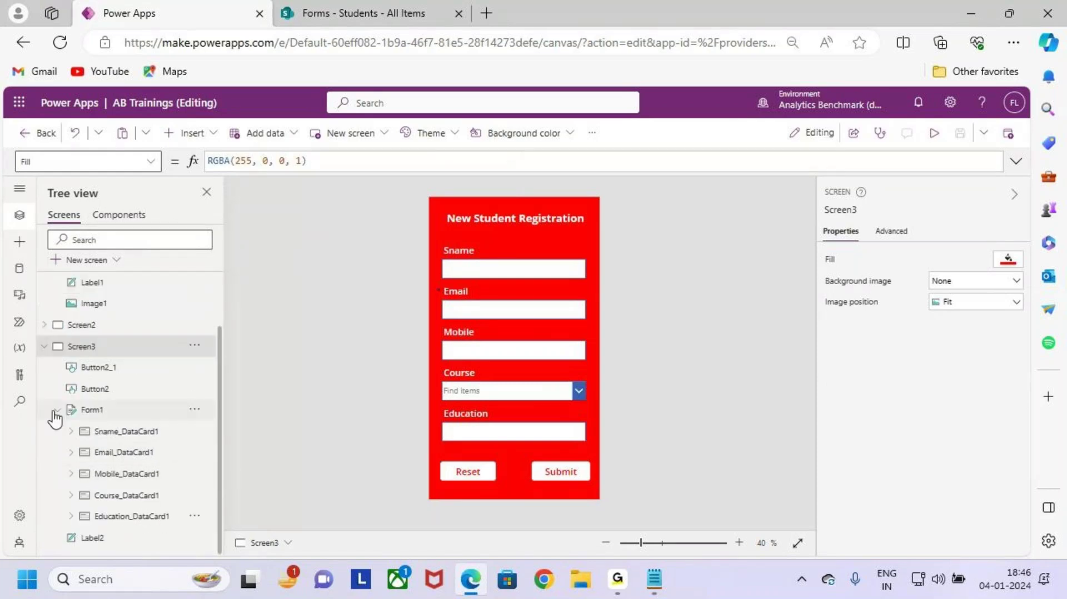
click(57, 474)
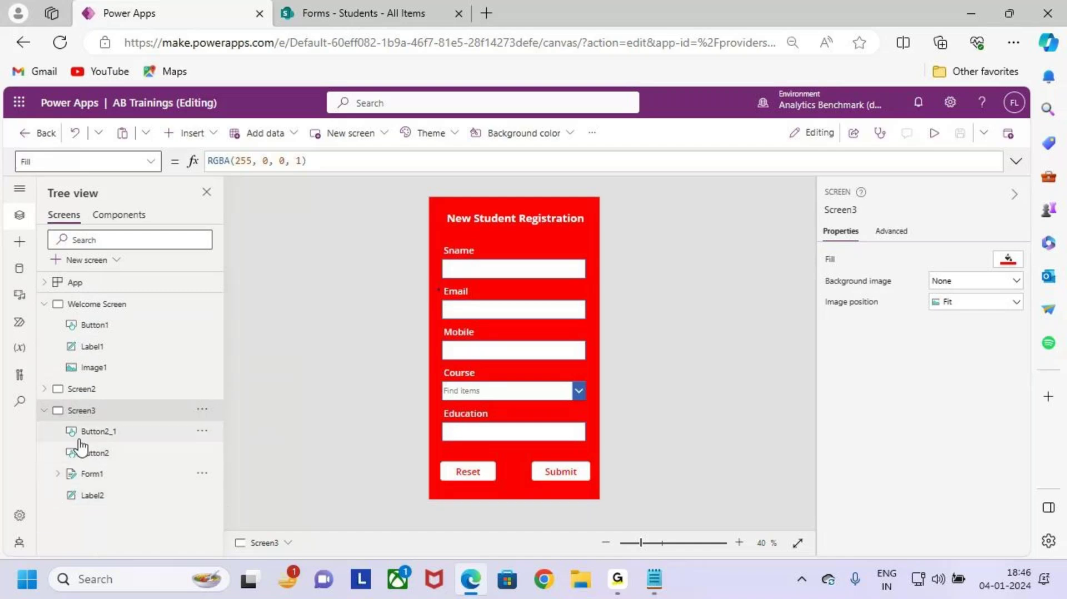
Step: Select Form1 to show its properties and the Students data source, marking the form title
drag(40, 402, 170, 520)
click(116, 478)
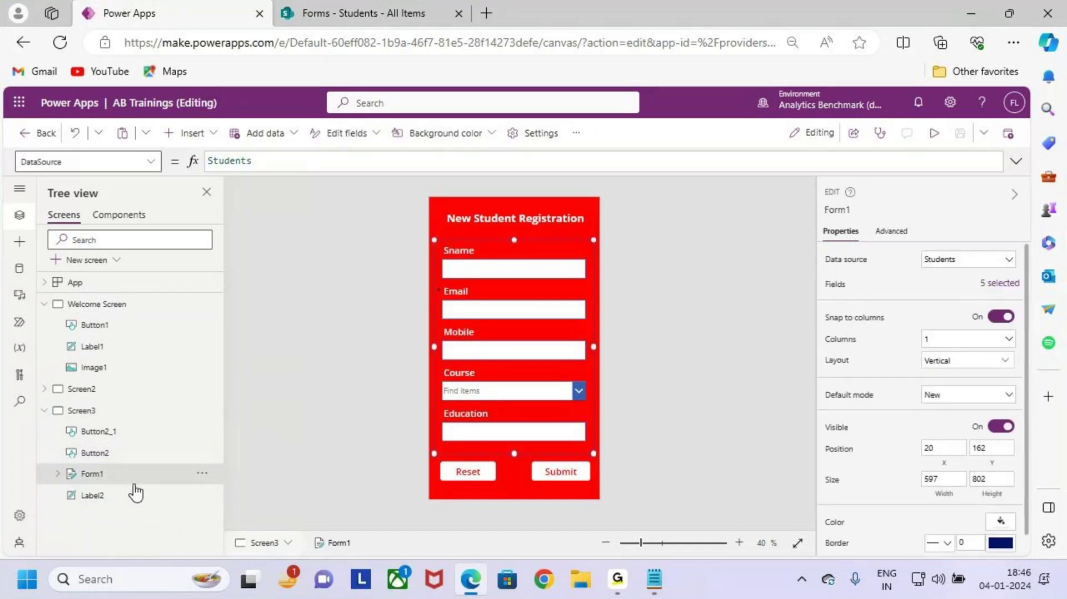
key(ctrl+2)
mouse_move(528, 220)
mouse_down()
mouse_move(532, 248)
mouse_move(564, 227)
mouse_up()
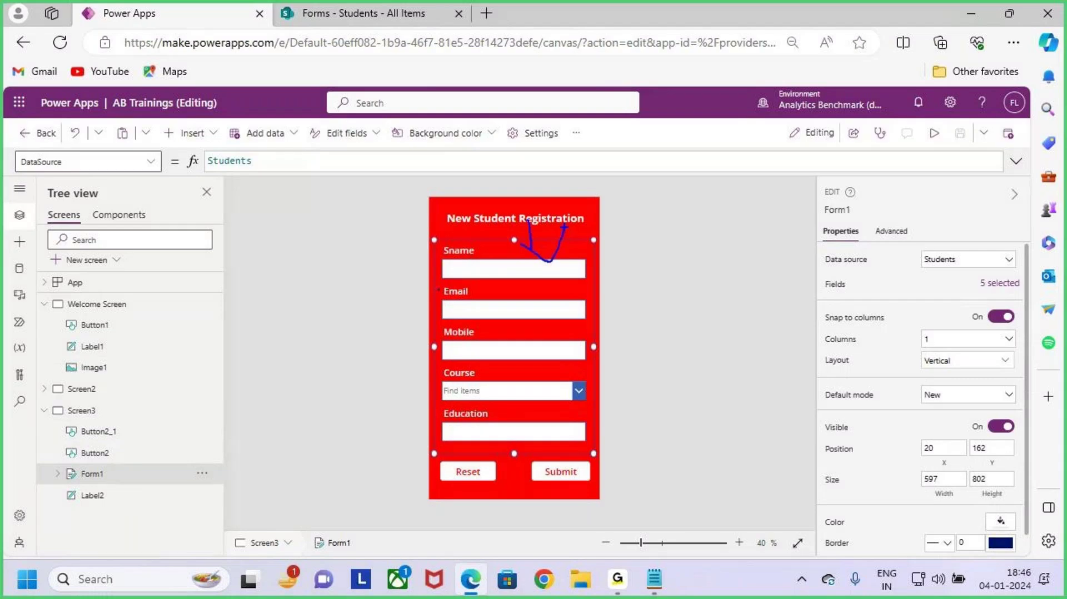
key(Escape)
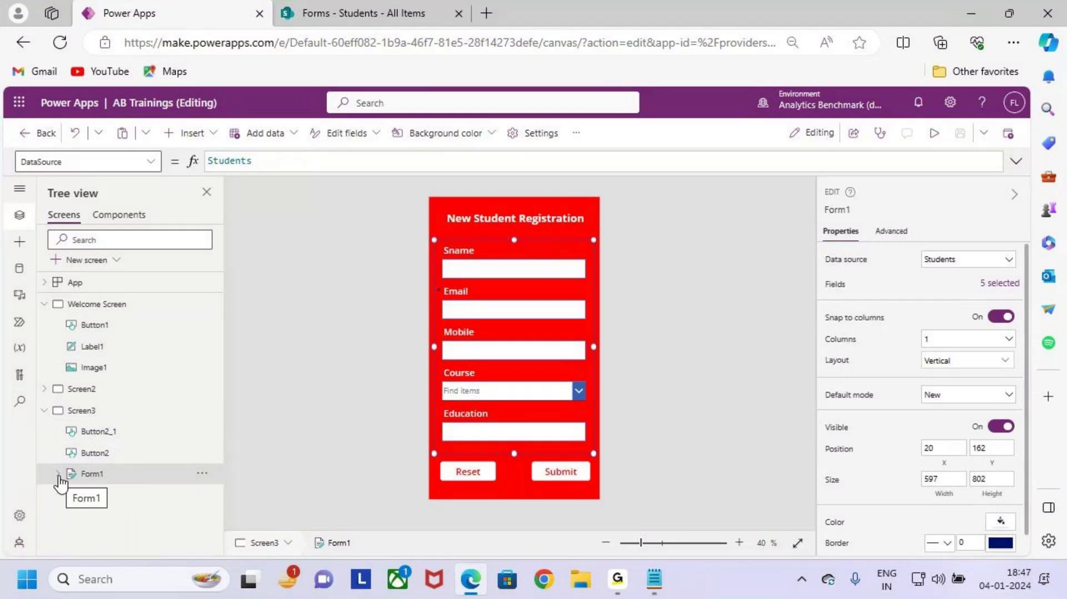
Step: Expand Form1 to list its five data cards, outlining the Course and Education cards
click(58, 474)
scroll(100, 445, down, 1)
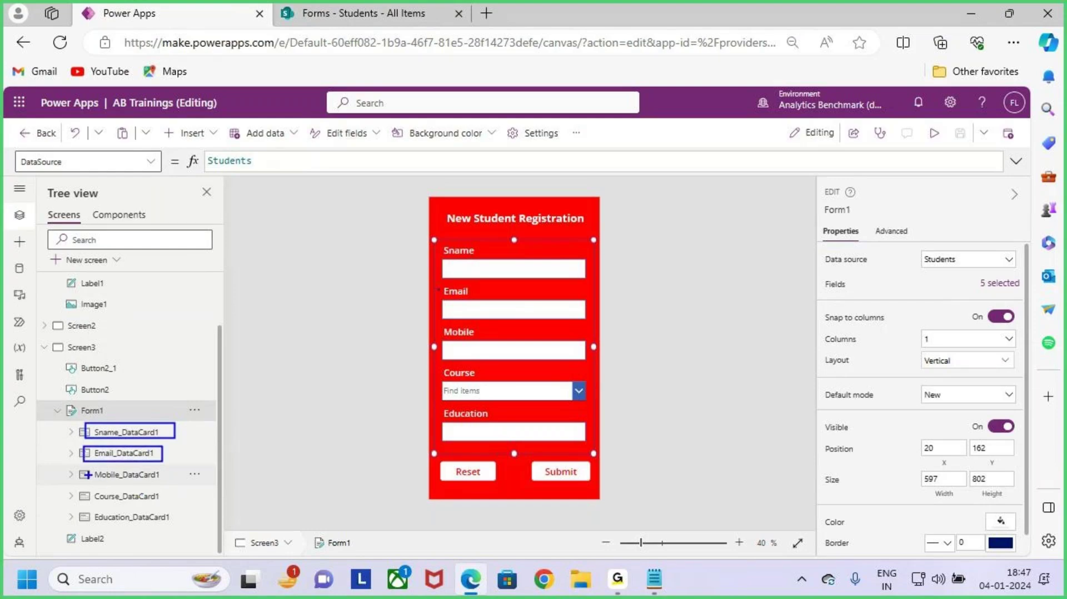
drag(88, 485, 179, 506)
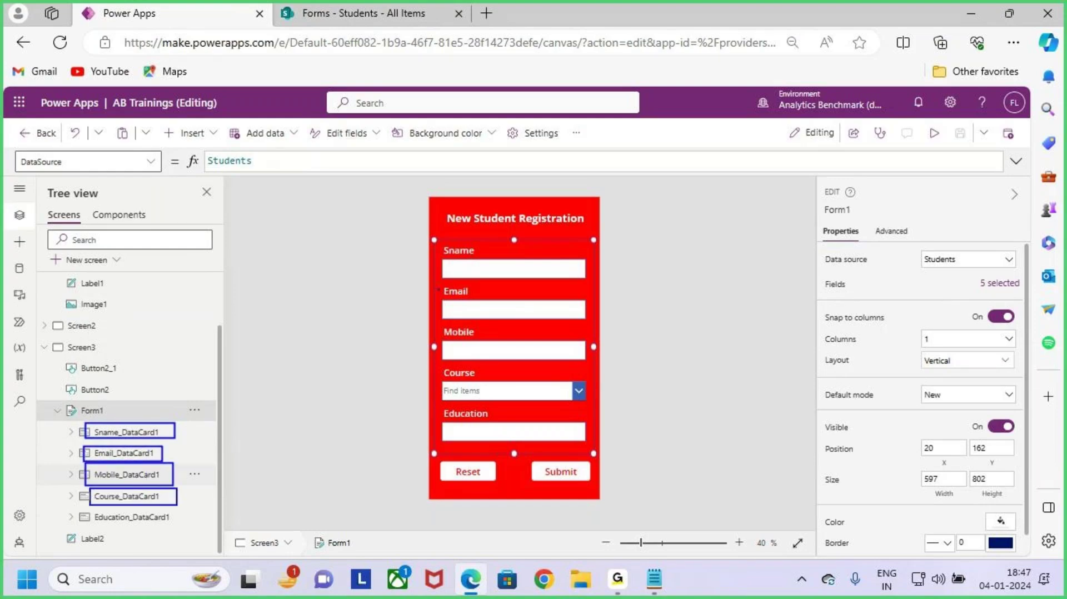
drag(89, 506, 187, 531)
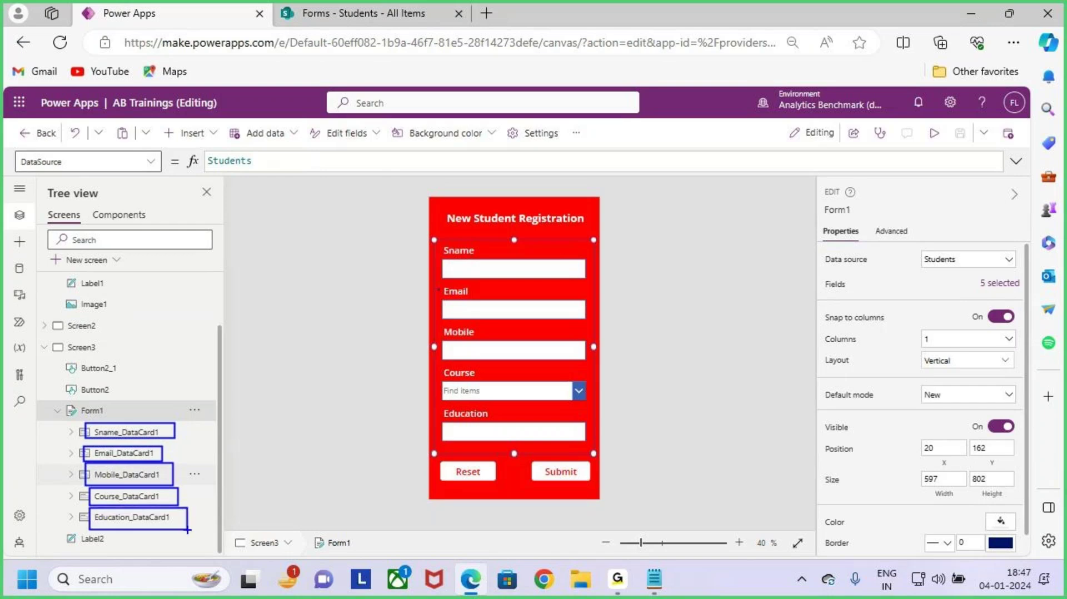
key(Escape)
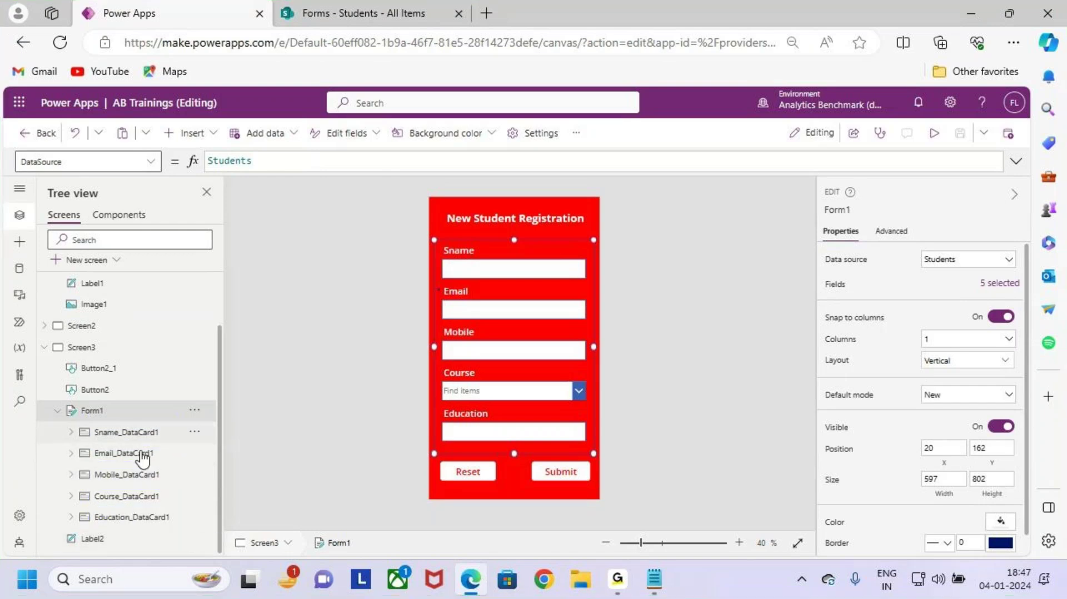
Step: Draw an arrow from the title to the form's top and outline the Sname_DataCard1 row
key(ctrl+2)
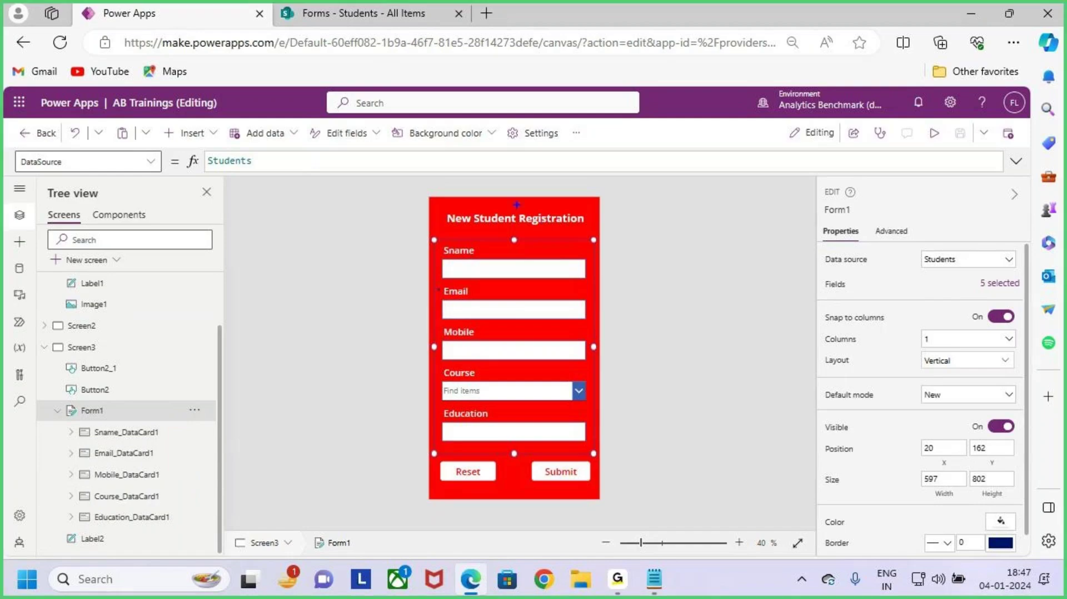
drag(516, 205, 522, 240)
key(Escape)
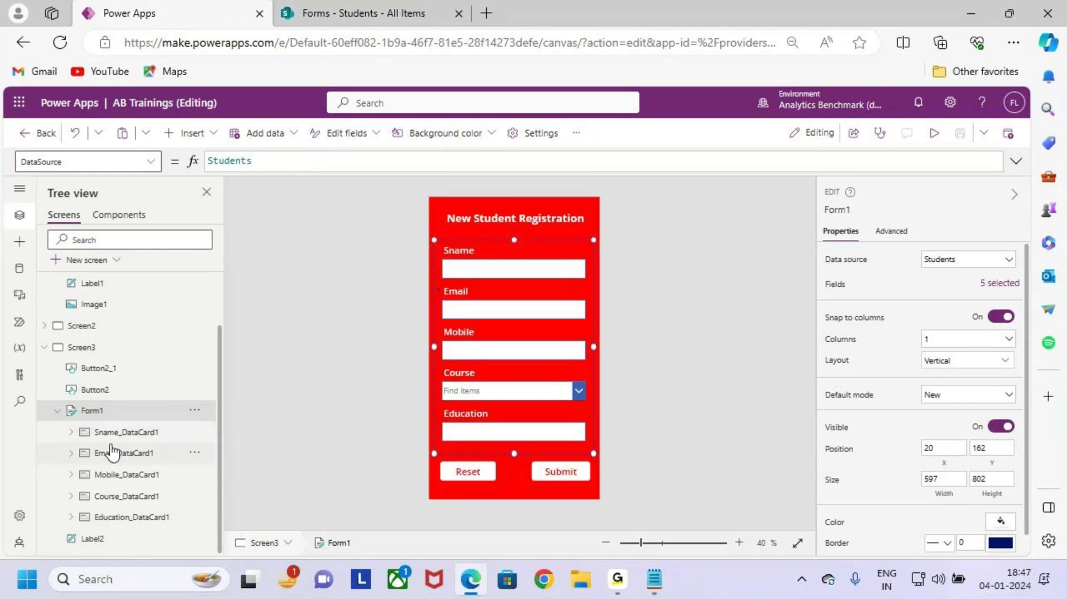
key(ctrl+2)
drag(76, 421, 211, 459)
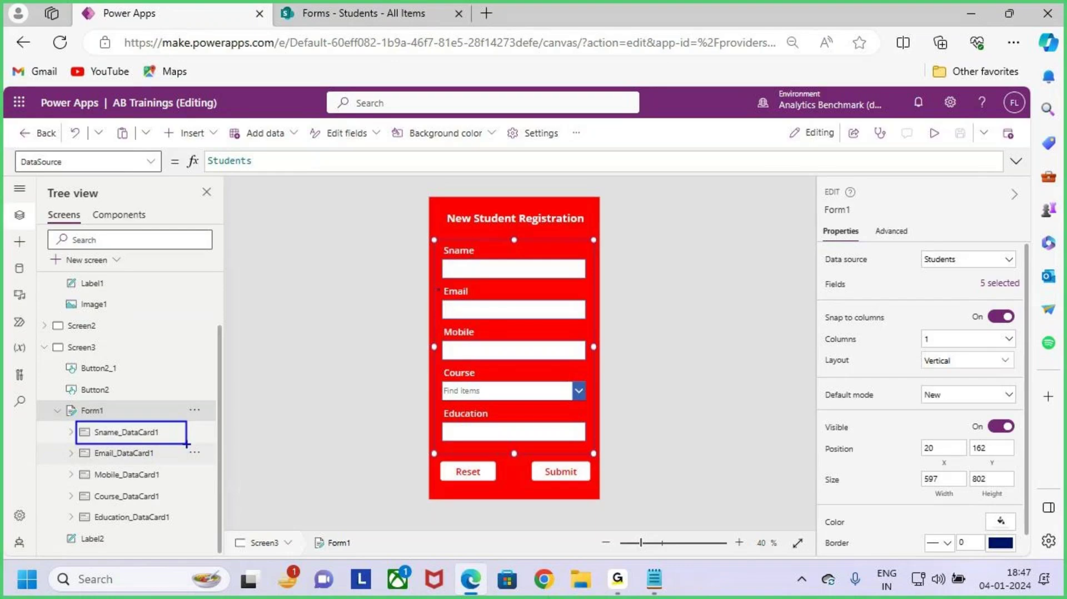
key(Escape)
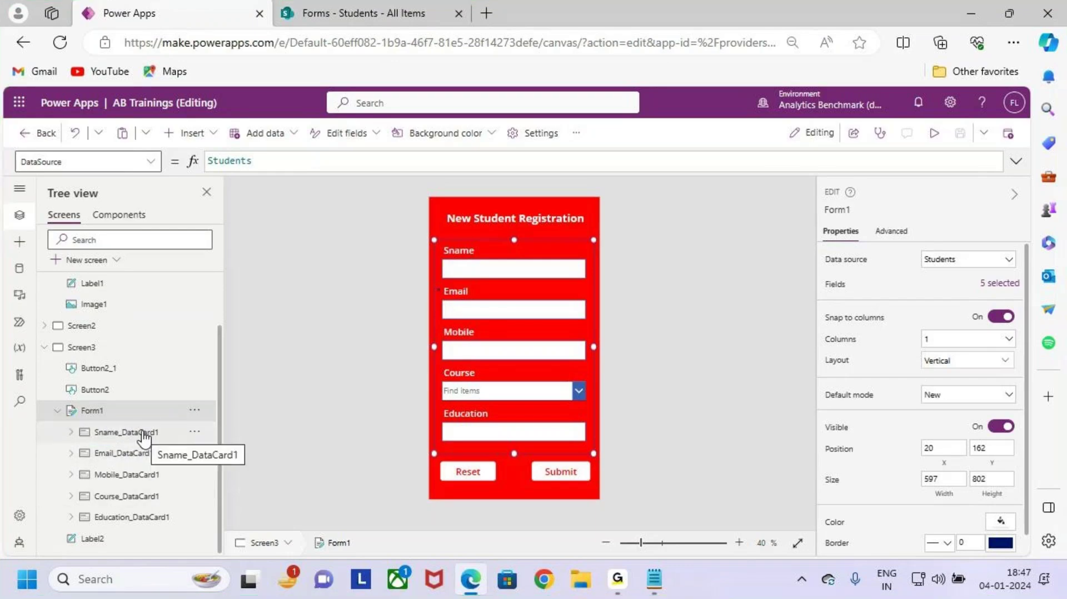
click(139, 437)
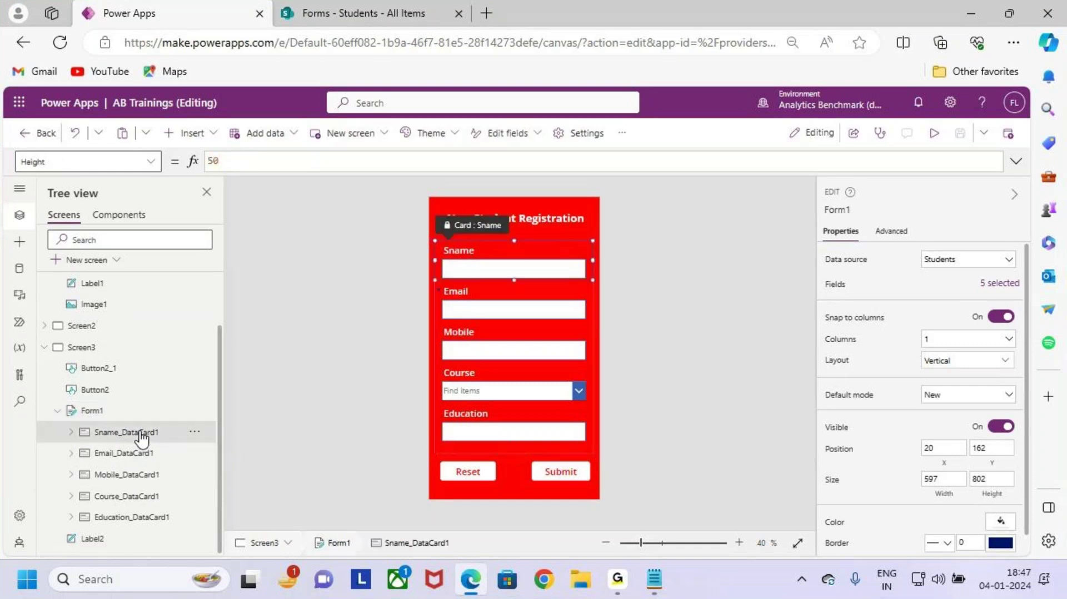
key(ctrl+2)
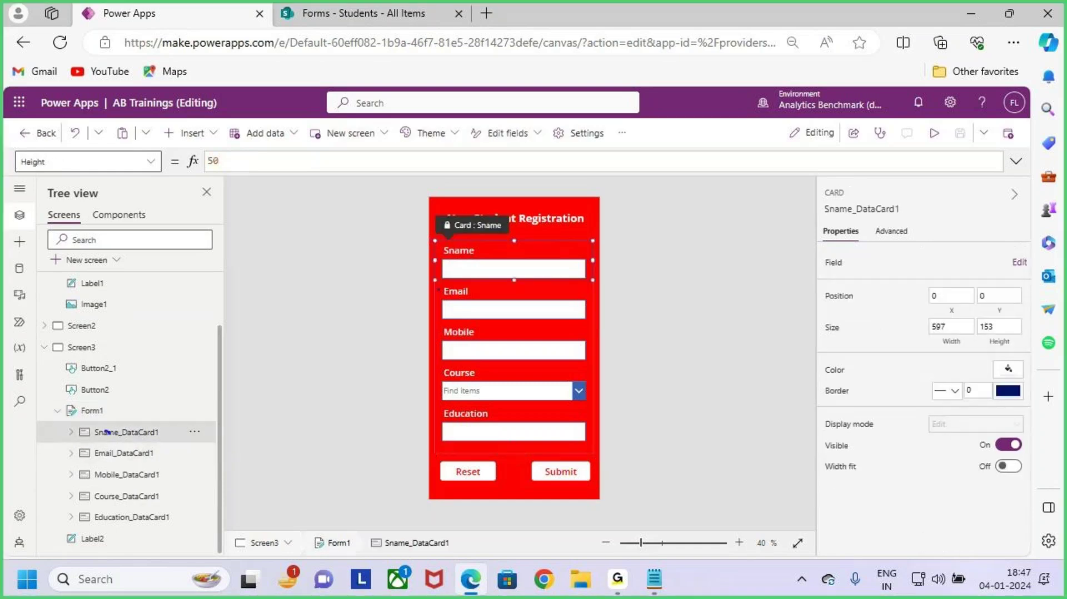
drag(107, 432, 132, 404)
drag(436, 240, 593, 284)
key(Escape)
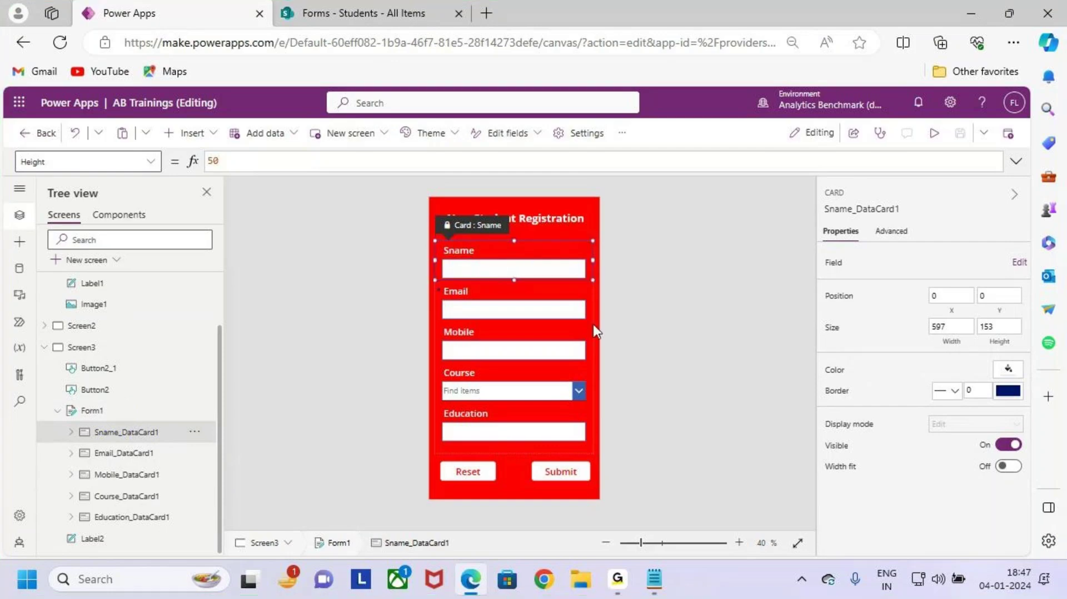
scroll(592, 325, up, 2)
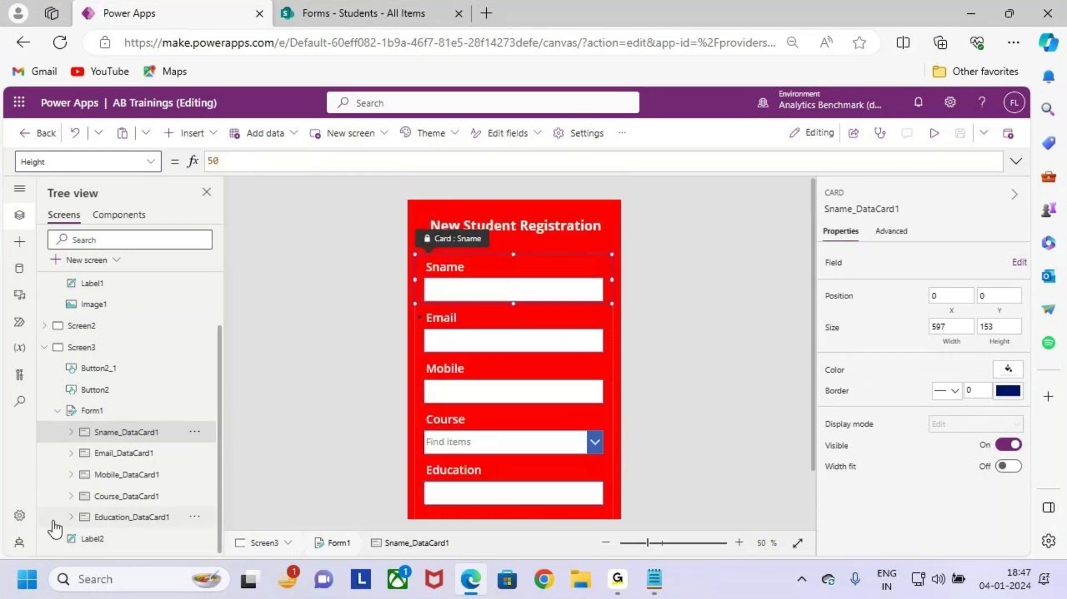
key(ctrl+2)
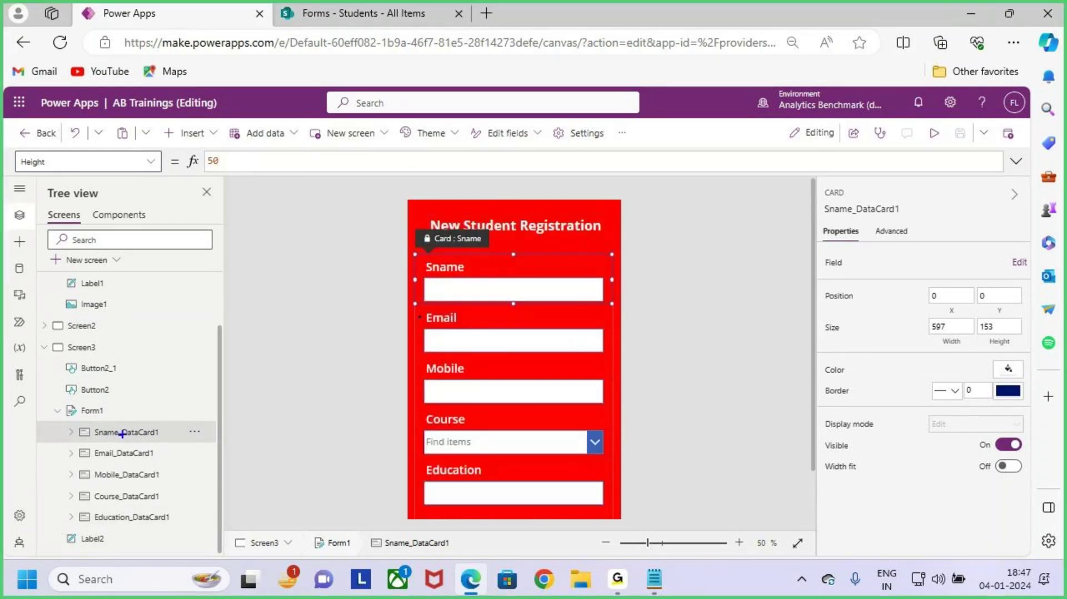
drag(60, 419, 192, 445)
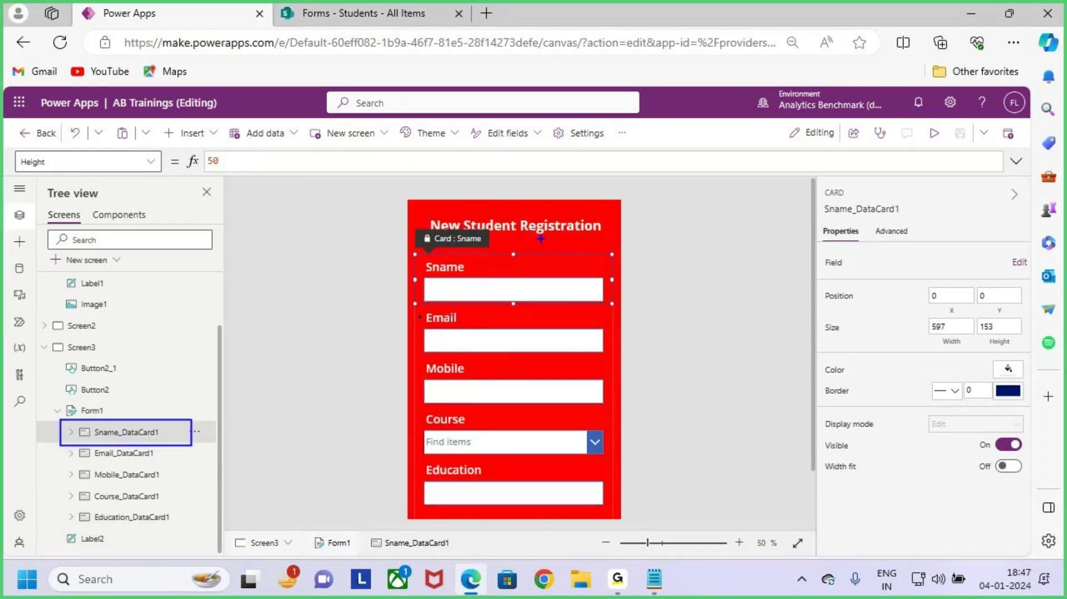
drag(558, 222, 552, 254)
key(Escape)
click(168, 453)
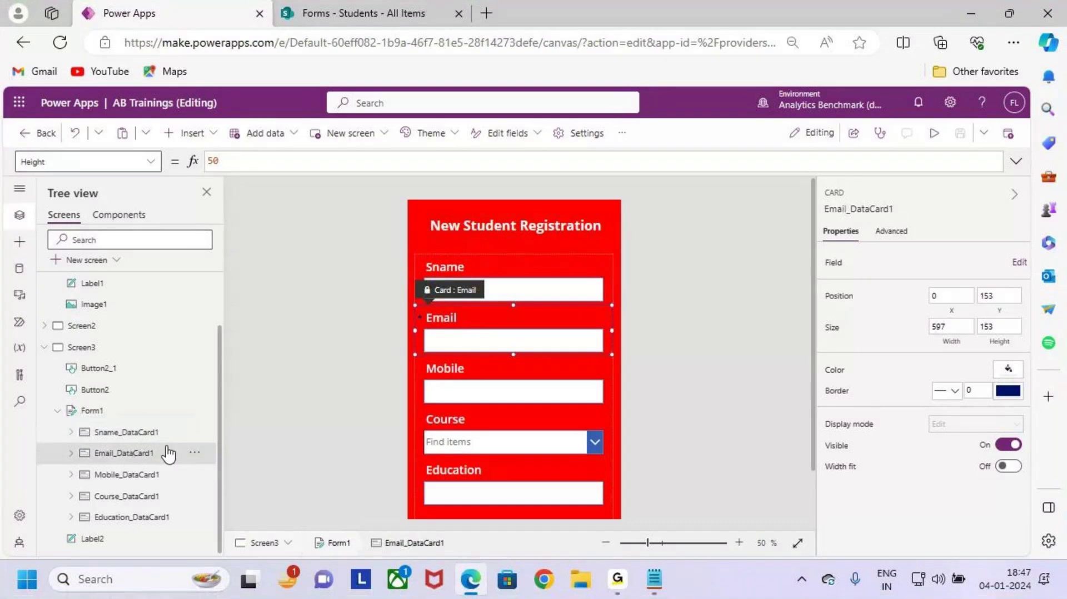
key(ctrl+2)
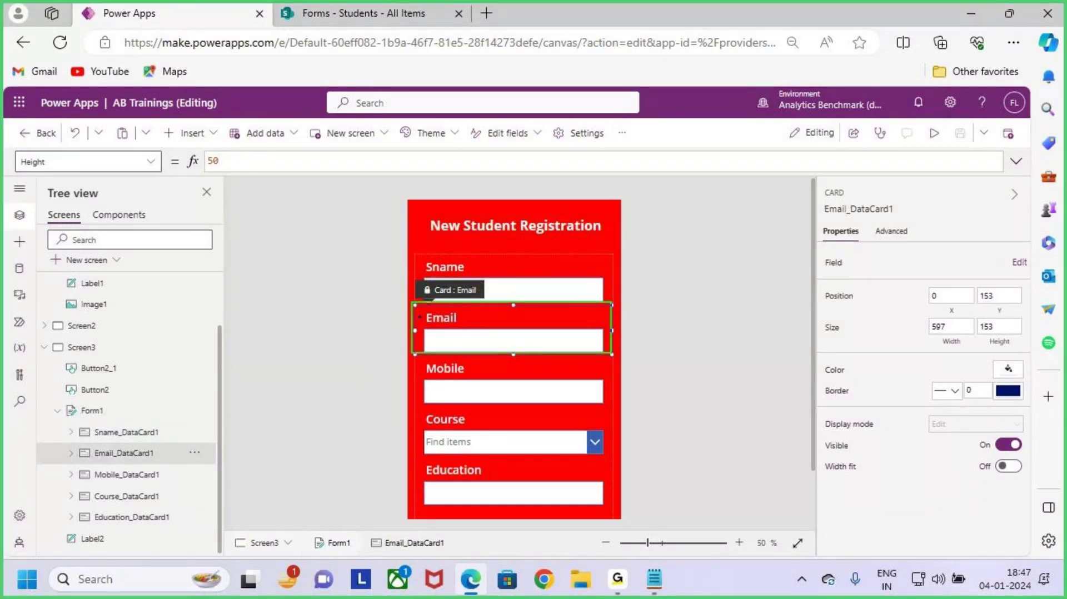
key(Escape)
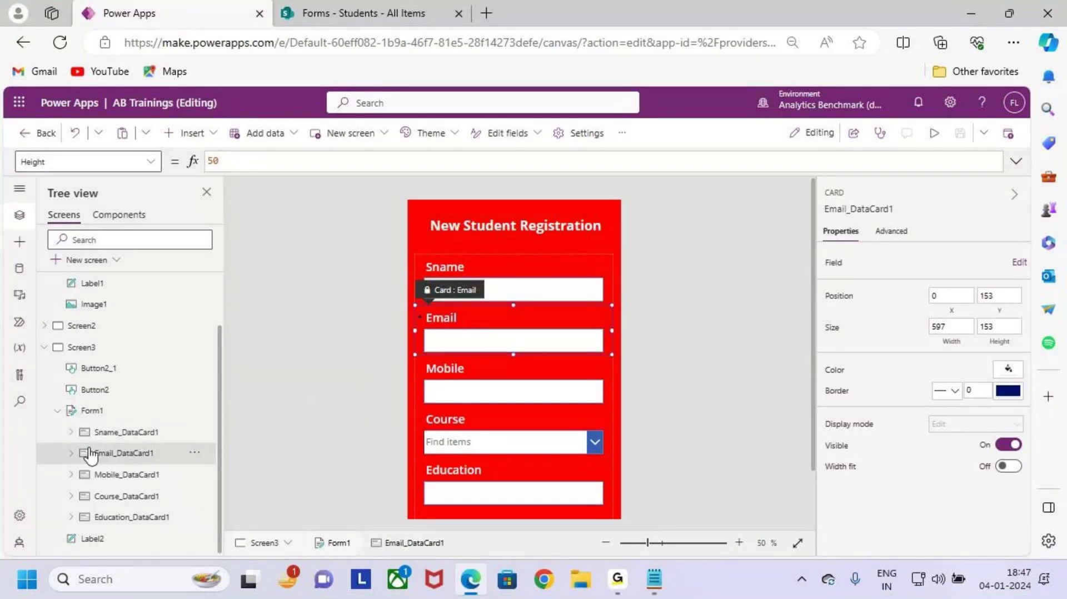
click(109, 434)
click(654, 580)
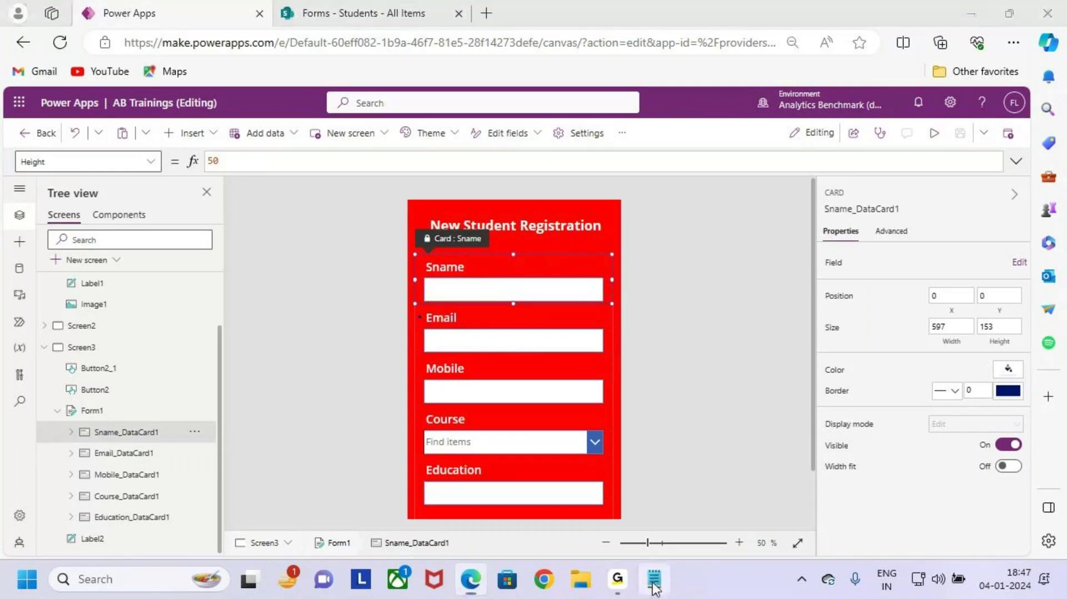
drag(236, 198, 394, 202)
click(400, 200)
key(alt+Tab)
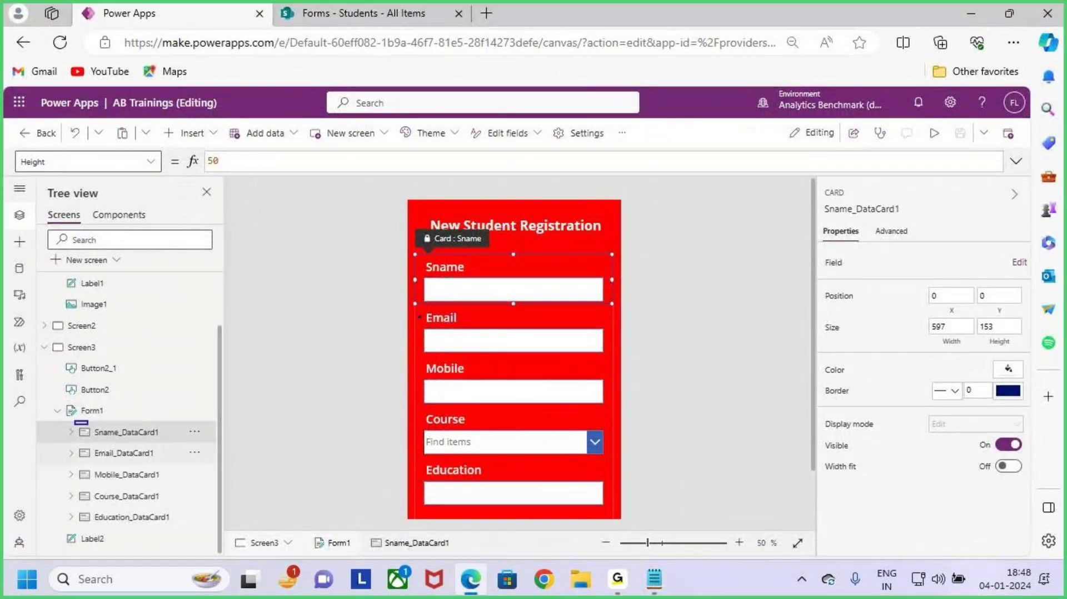
drag(74, 421, 179, 446)
key(Escape)
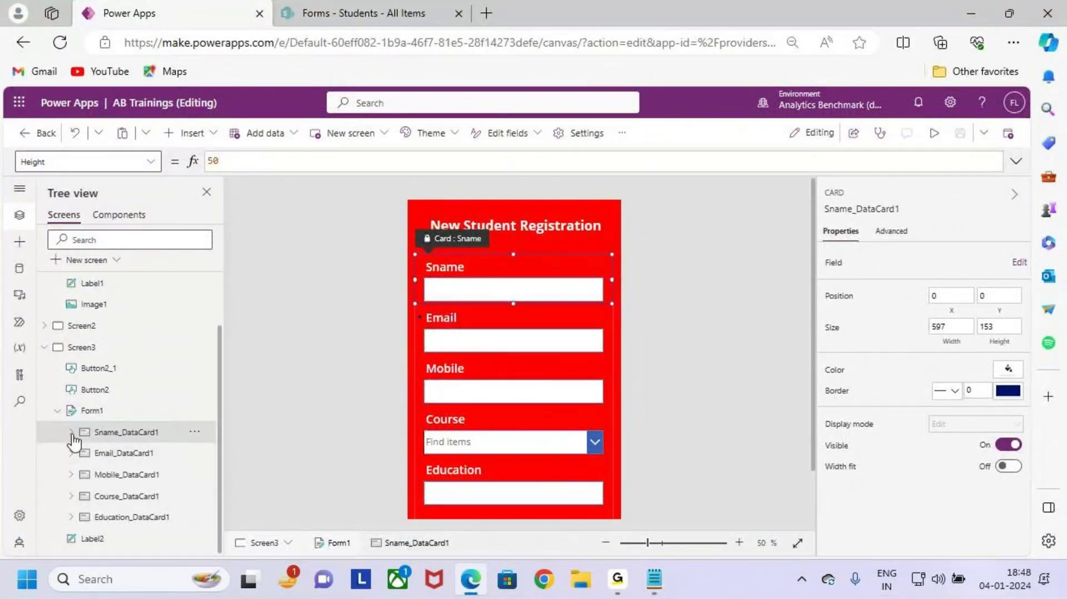
Step: Expand Sname_DataCard1 to reveal its controls and mark them alongside the form's fields
click(70, 432)
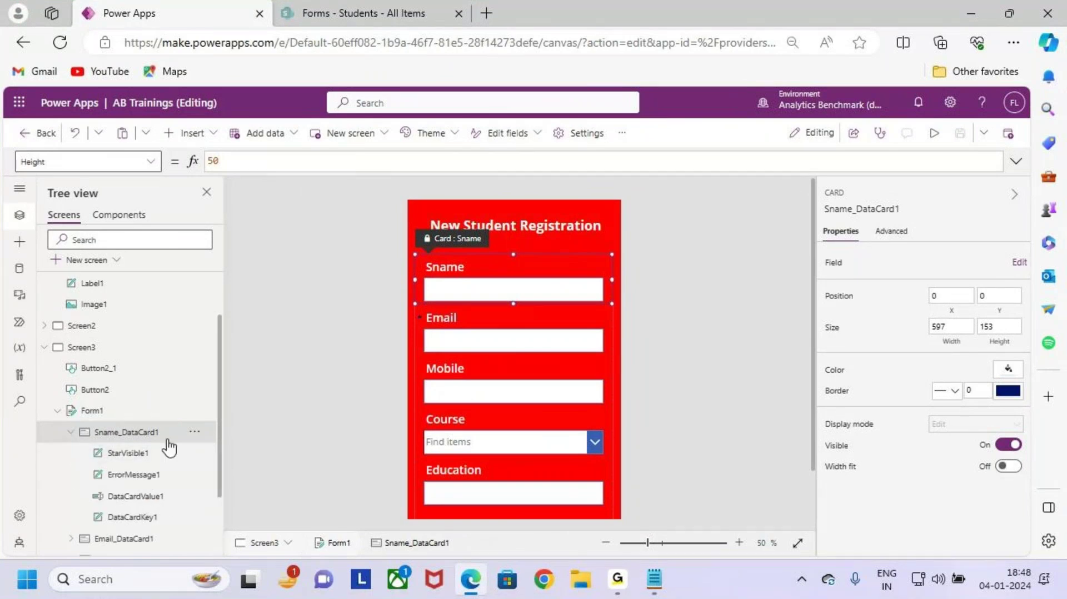
scroll(166, 439, down, 1)
key(ctrl+2)
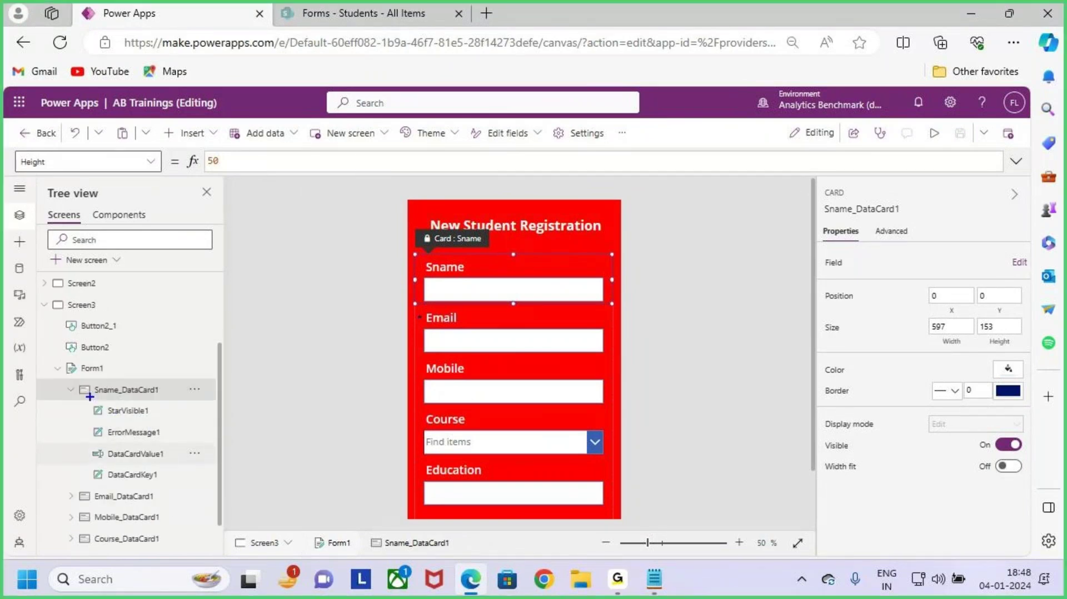
drag(87, 398, 195, 484)
mouse_move(183, 447)
mouse_down()
mouse_move(199, 453)
mouse_move(293, 375)
mouse_up()
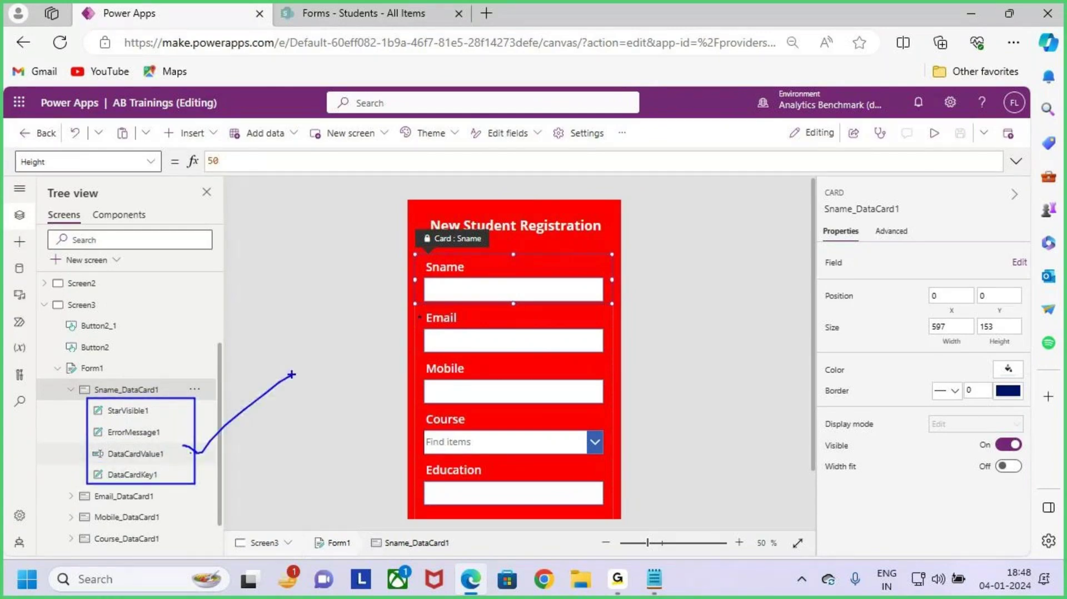
key(e)
drag(81, 381, 164, 396)
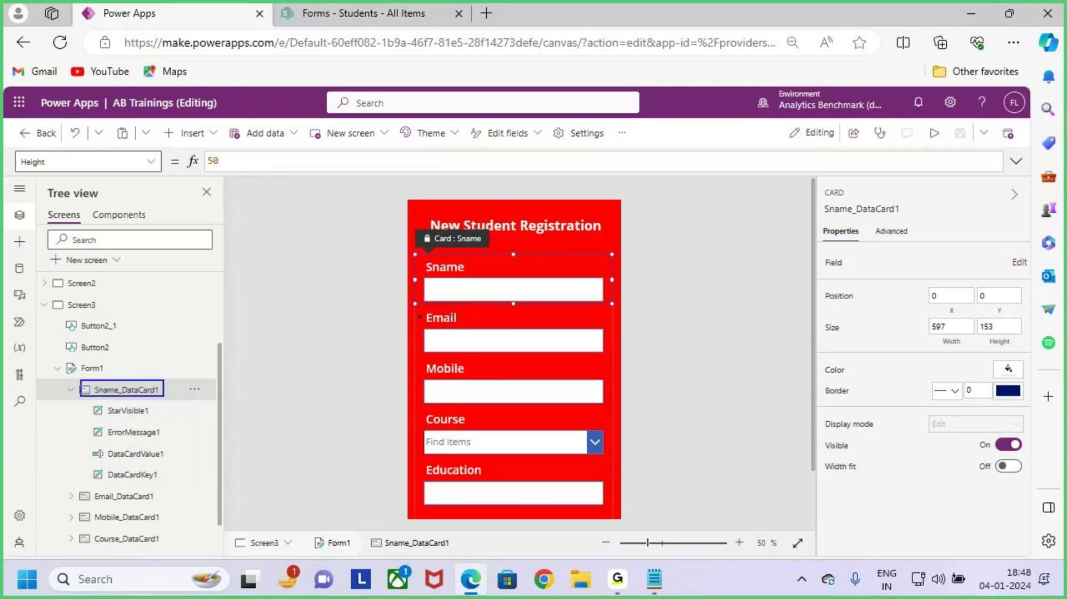
drag(470, 283, 503, 262)
drag(458, 336, 488, 317)
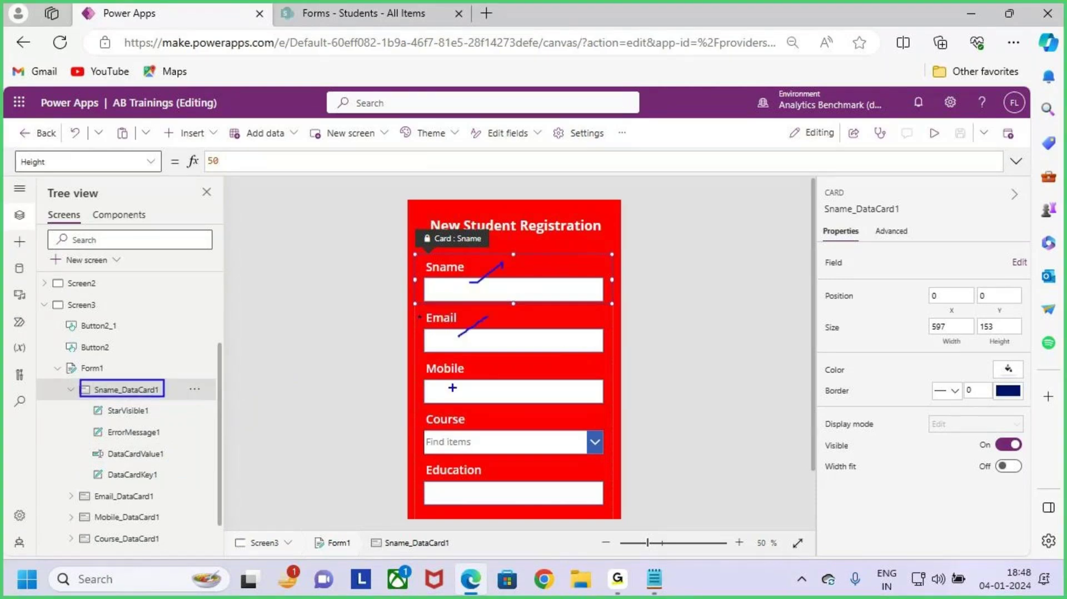
drag(452, 388, 501, 358)
drag(86, 401, 212, 484)
drag(201, 442, 256, 385)
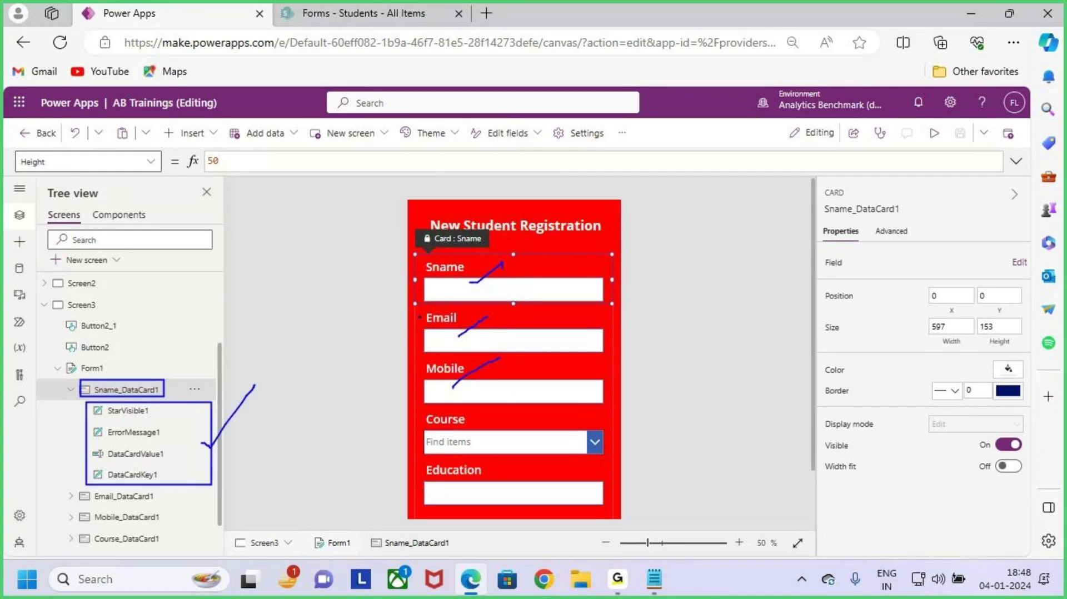
key(Escape)
Step: Mark each of the four controls: StarVisible1, ErrorMessage1, DataCardValue1 and DataCardKey1
key(ctrl+2)
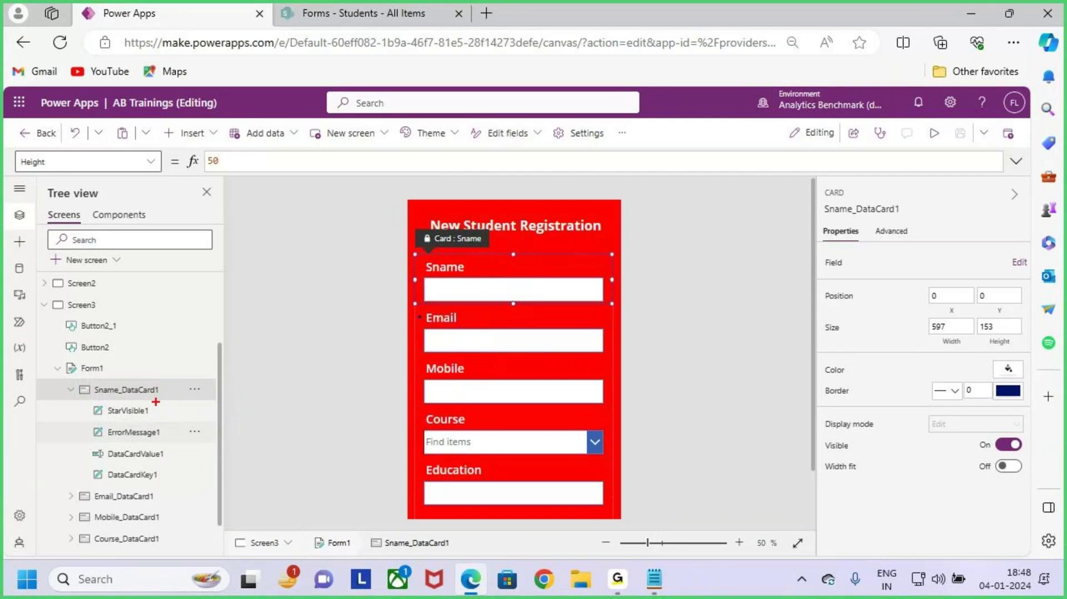
drag(154, 411, 167, 390)
drag(170, 453, 174, 449)
drag(165, 474, 210, 444)
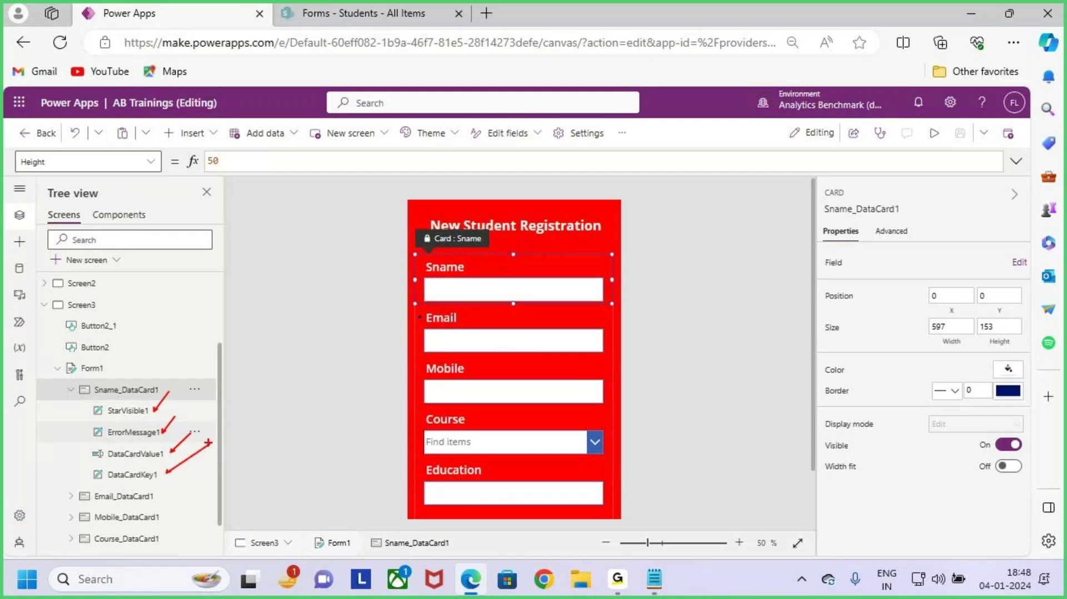
drag(116, 421, 159, 421)
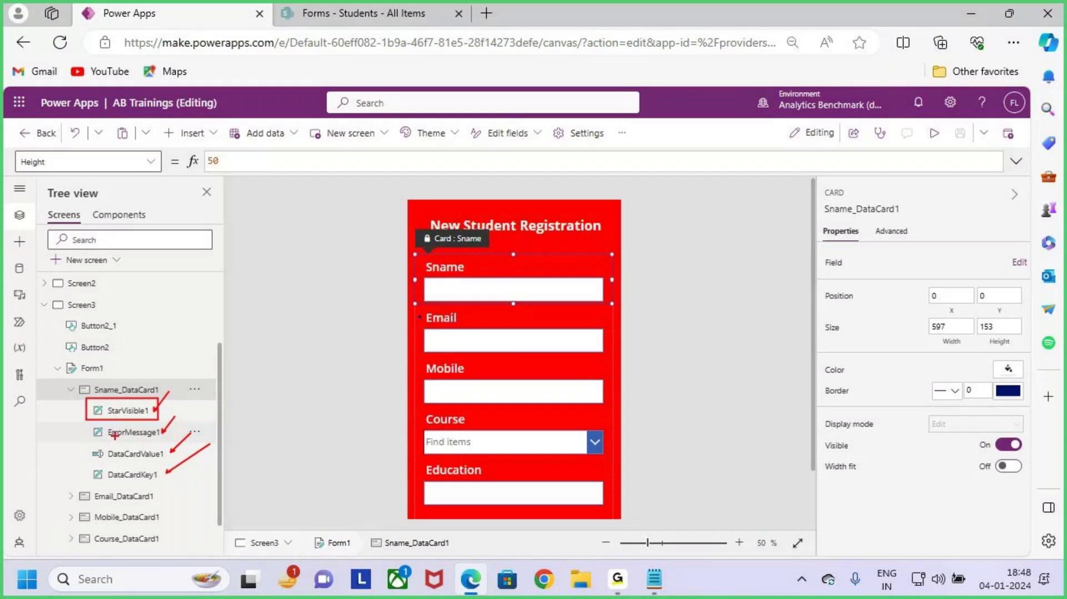
drag(87, 422, 158, 444)
drag(91, 443, 161, 463)
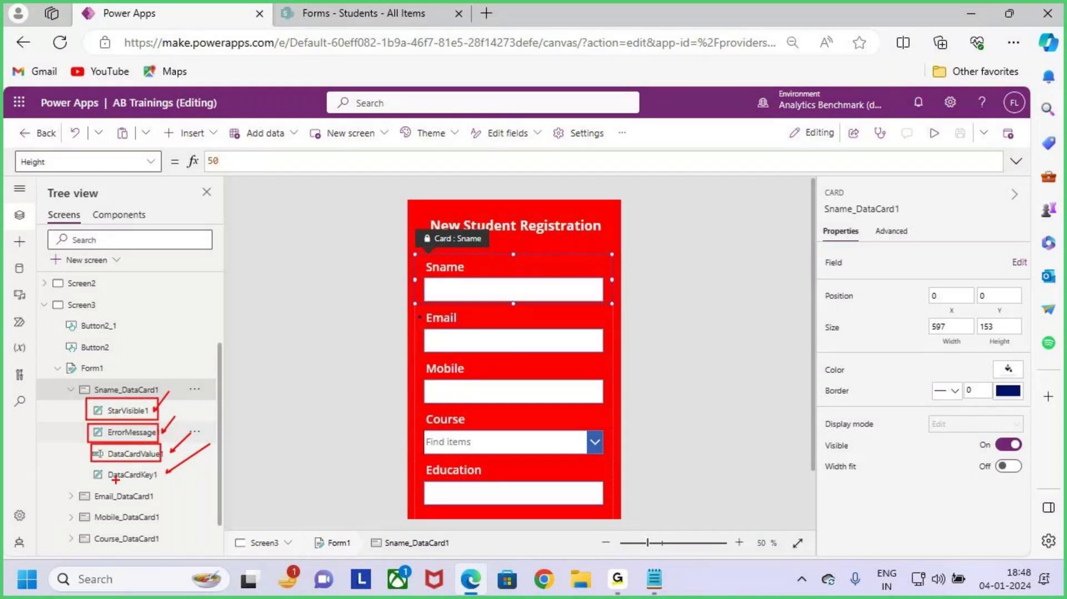
drag(86, 460, 158, 481)
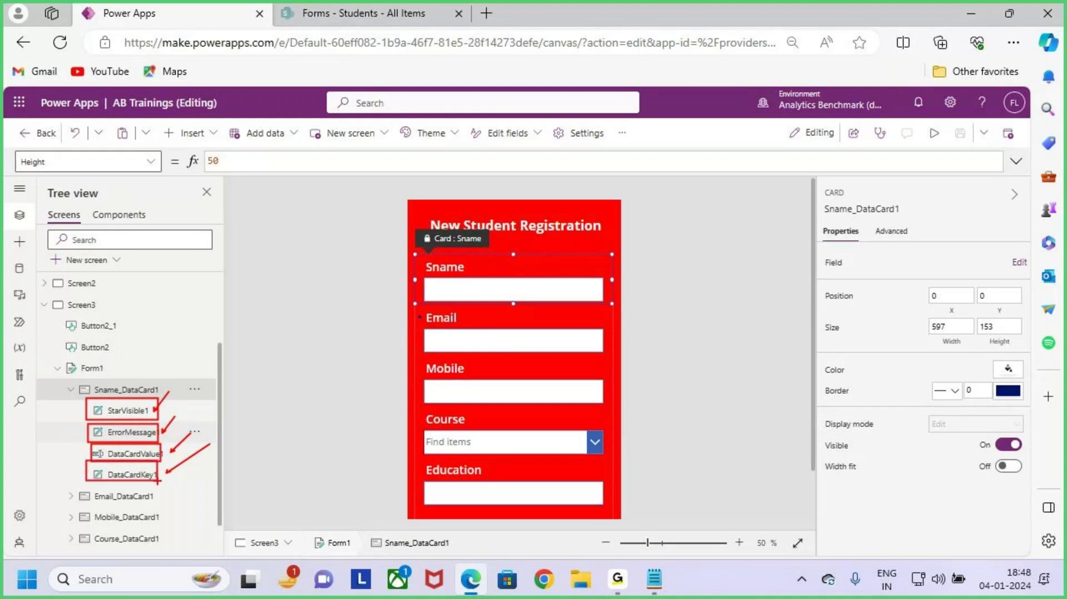
key(Escape)
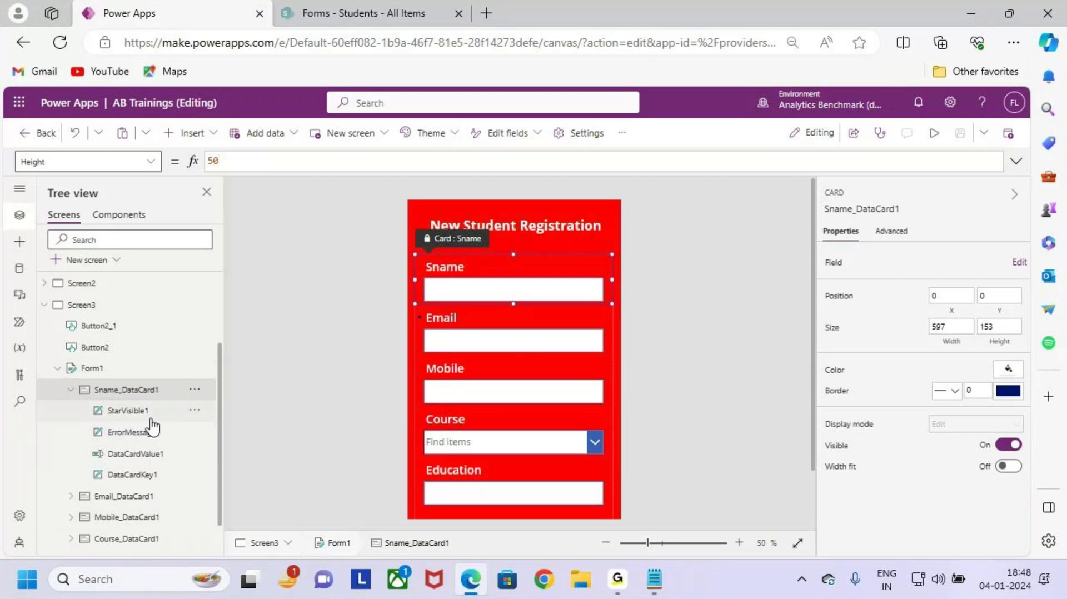
Step: Outline the Sname card's controls once more, then switch to the Forms notes in Notepad
drag(81, 400, 214, 484)
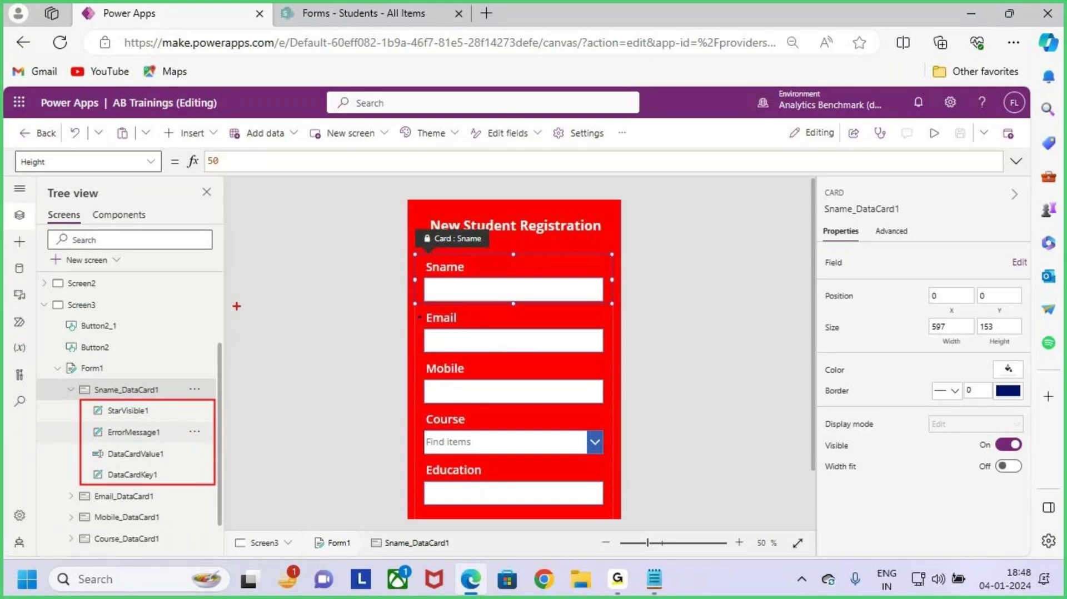
mouse_move(242, 296)
mouse_down()
mouse_move(219, 328)
mouse_move(244, 332)
mouse_up()
mouse_move(249, 312)
mouse_down()
mouse_move(303, 323)
mouse_move(343, 288)
mouse_move(340, 340)
mouse_up()
mouse_move(245, 376)
mouse_down()
mouse_move(298, 367)
mouse_move(348, 337)
mouse_up()
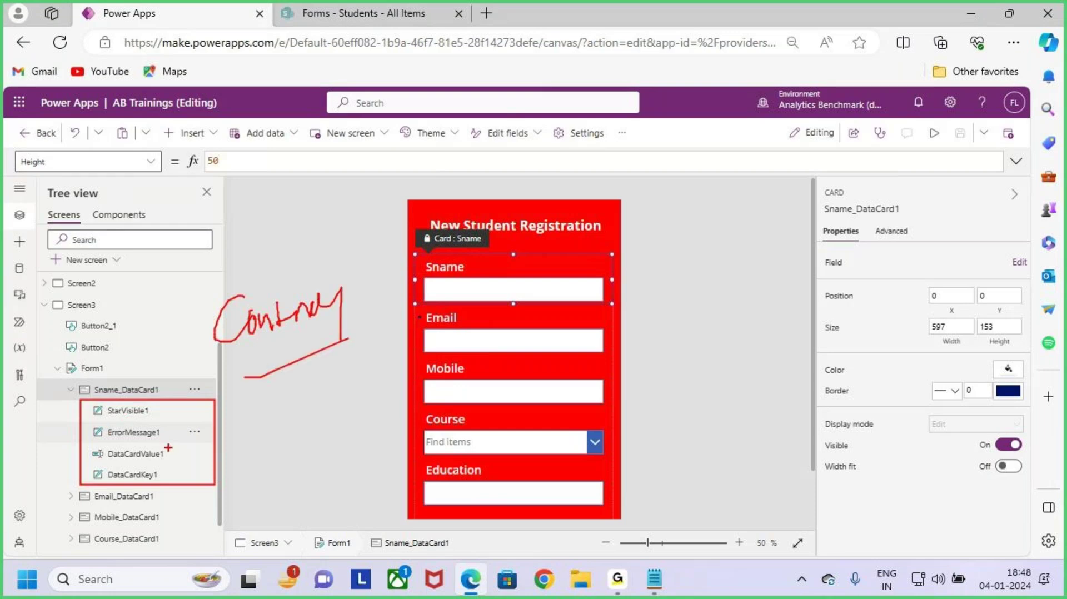
mouse_move(250, 410)
mouse_down()
mouse_move(246, 462)
mouse_move(283, 418)
mouse_up()
drag(270, 411, 254, 499)
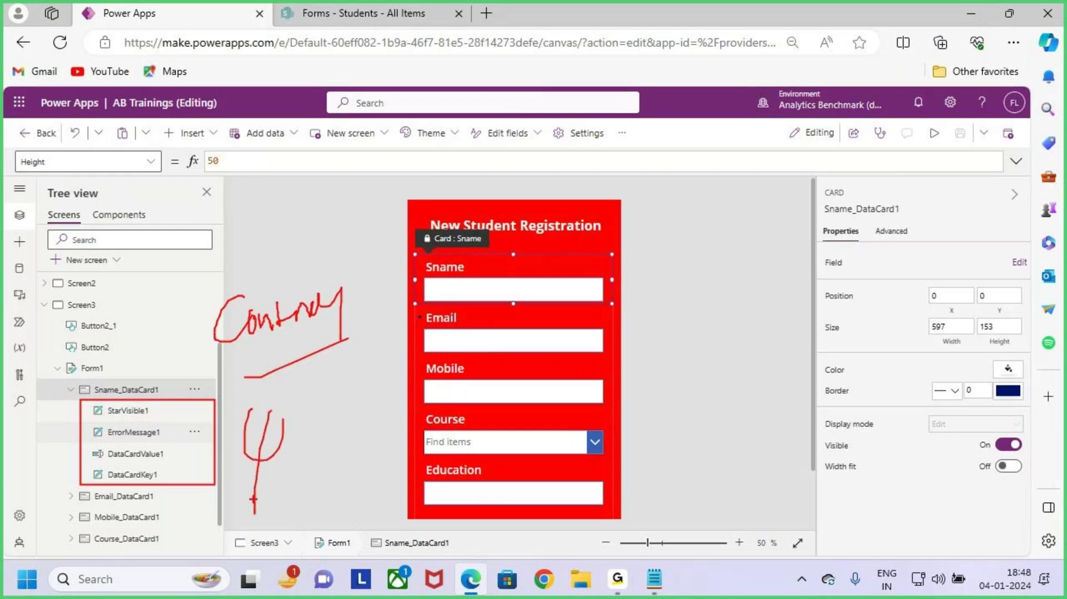
key(alt+Tab)
Step: Write 'Each Data Contains 4 Controls' on line 9 of the Forms notes, fixing typos along the way
click(173, 233)
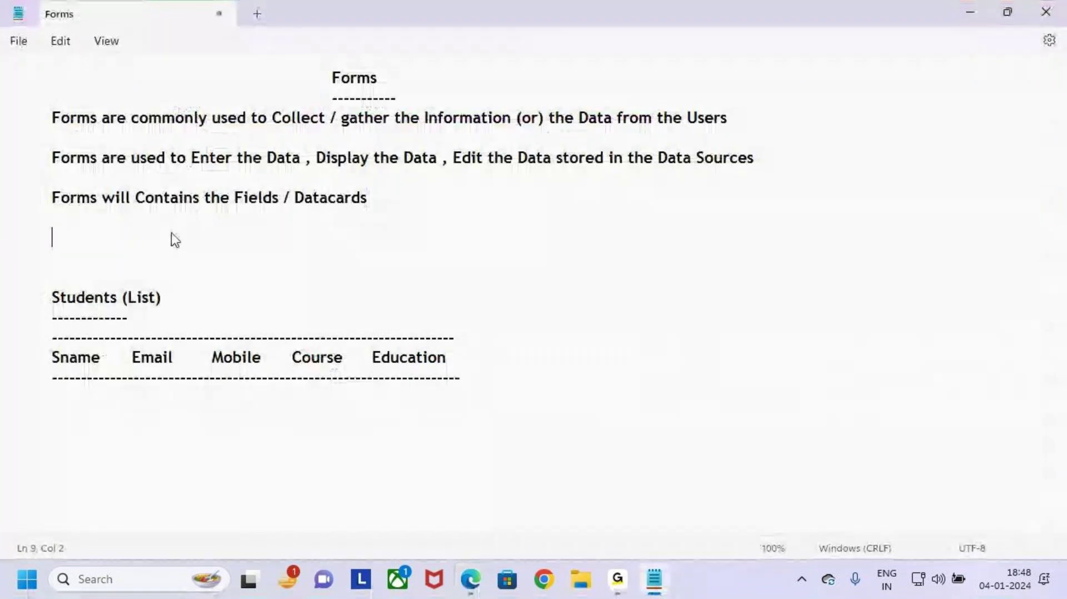
text(Each )
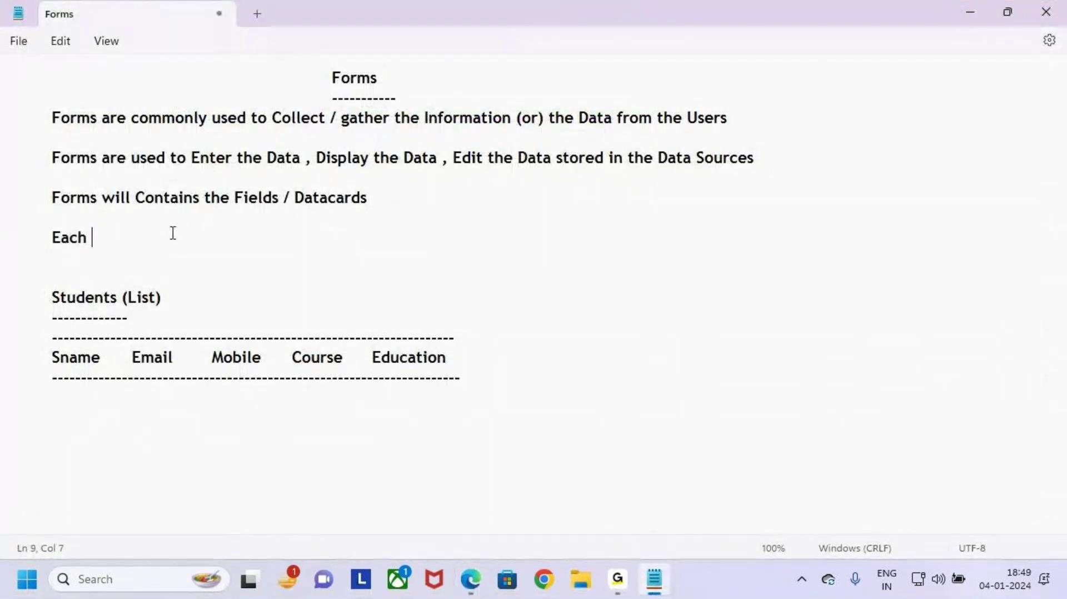
text(Data)
key(BackSpace)
key(BackSpace)
key(BackSpace)
key(BackSpace)
key(BackSpace)
key(BackSpace)
key(BackSpace)
text(ch data)
key(BackSpace)
key(BackSpace)
key(BackSpace)
key(BackSpace)
key(BackSpace)
key(BackSpace)
key(BackSpace)
key(BackSpace)
key(BackSpace)
text(W)
key(BackSpace)
text(Eachdata)
key(Left)
key(Left)
key(Left)
key(Left)
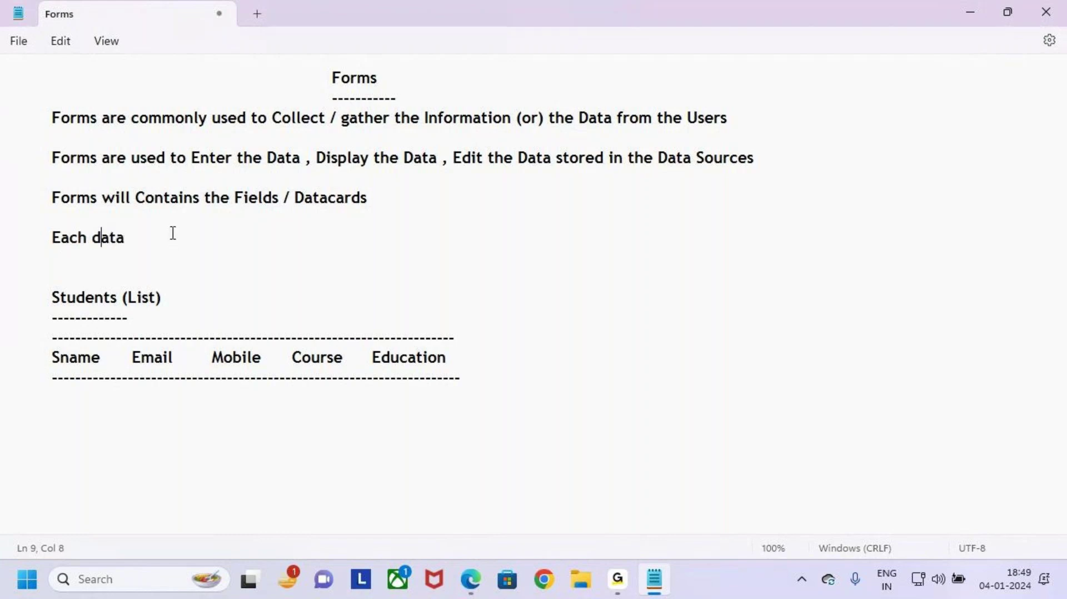
key(Delete)
text(D)
key(Right)
key(Right)
key(Right)
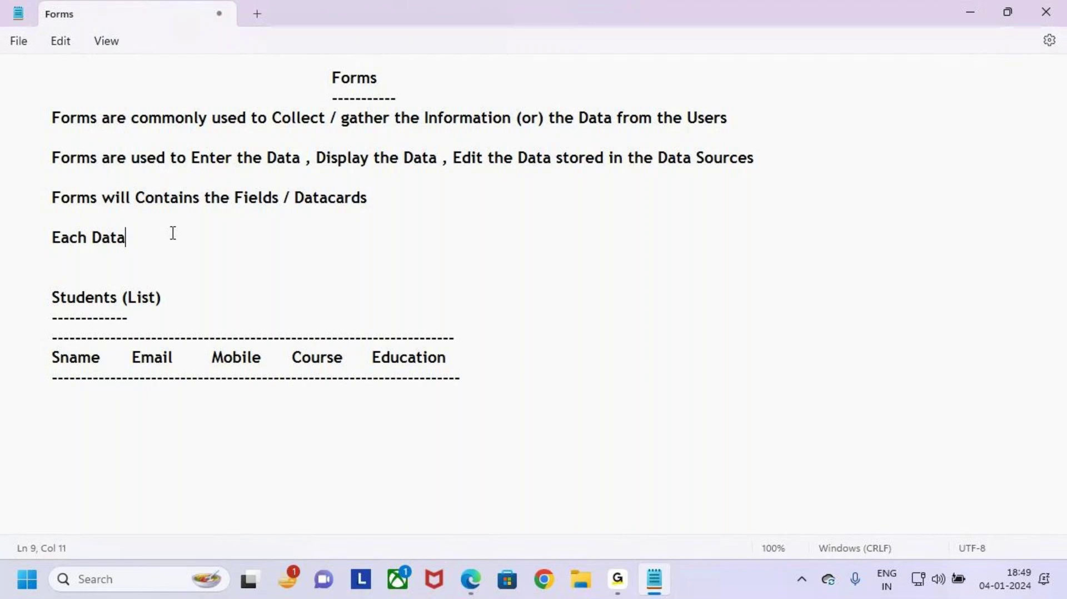
text(Contain)
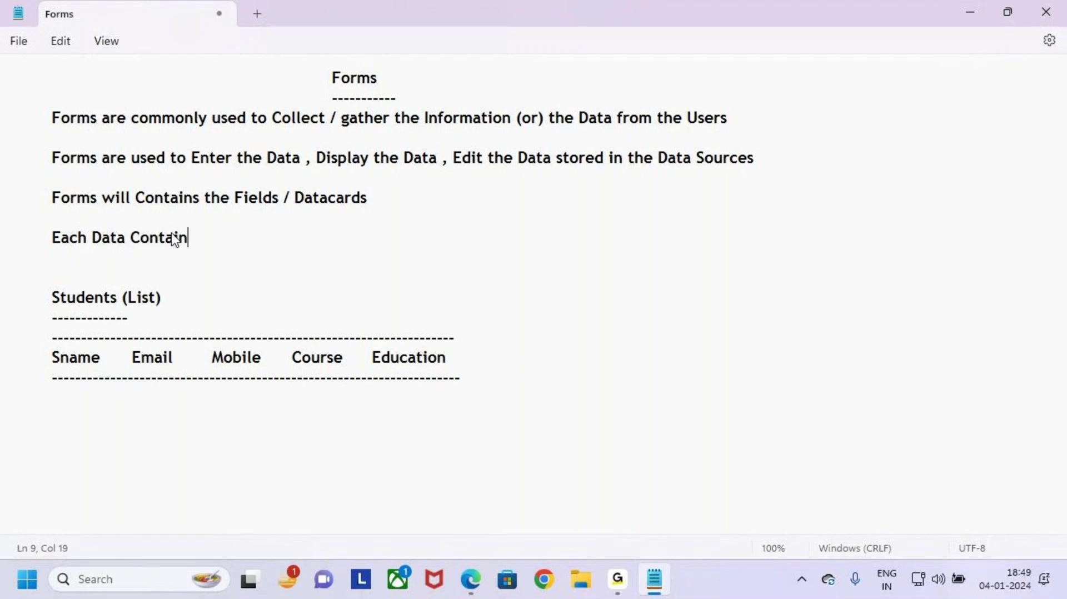
text(s 4 Controls)
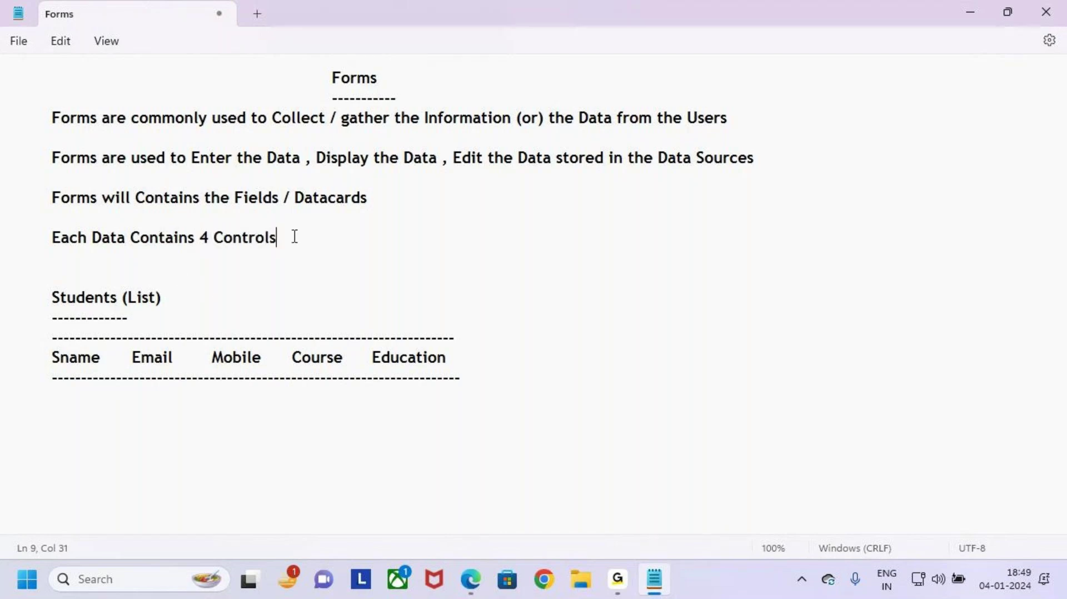
Step: Add a dashed underline and start an indented list with 1.Starvisible
key(Return)
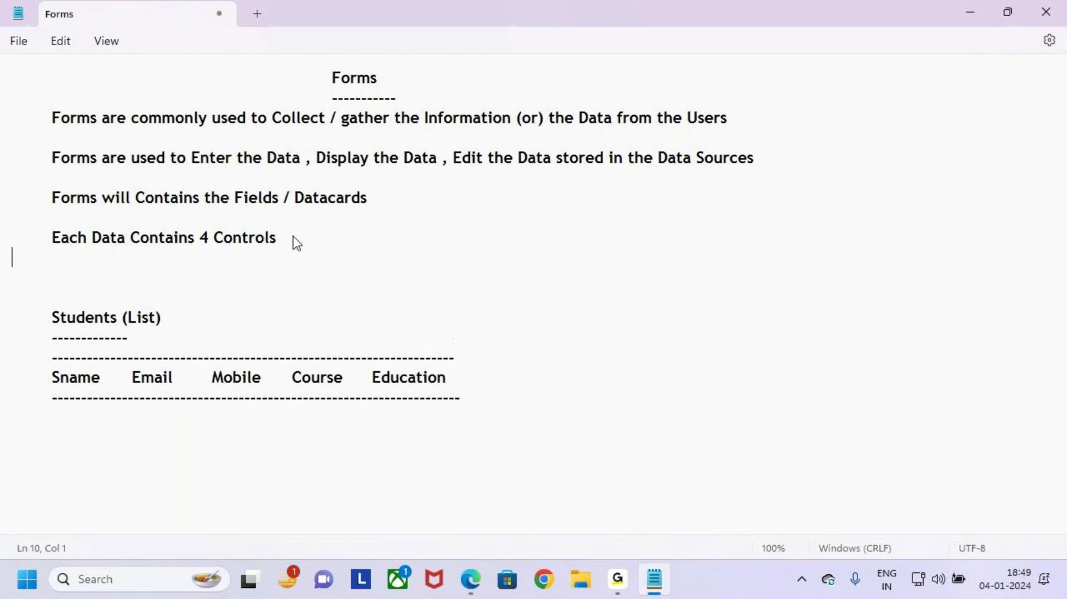
text(-----------------------------------)
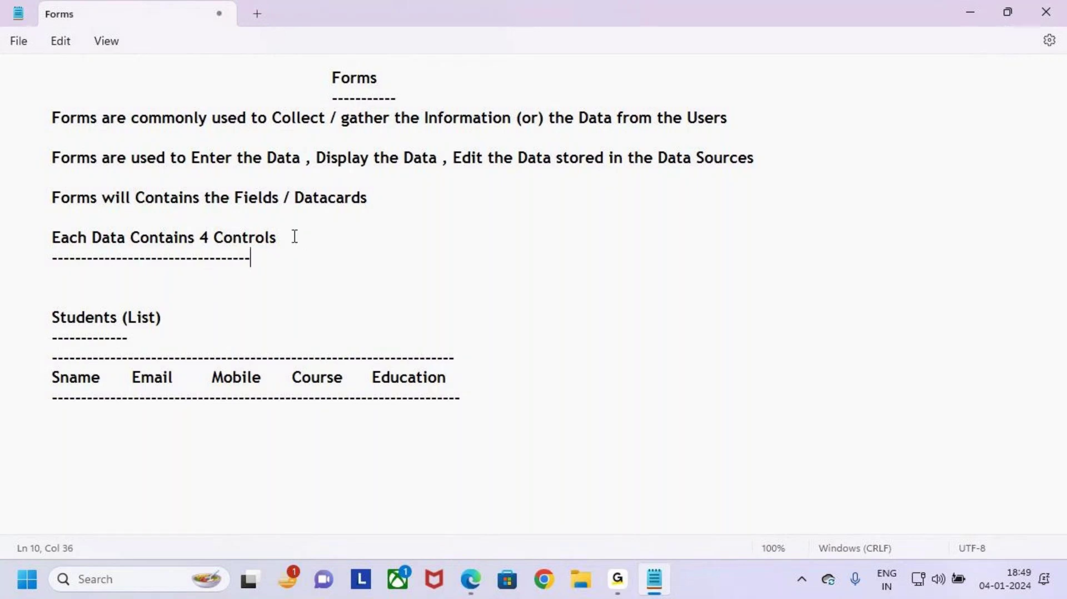
text(----------)
key(Return)
key(Tab)
text(1)
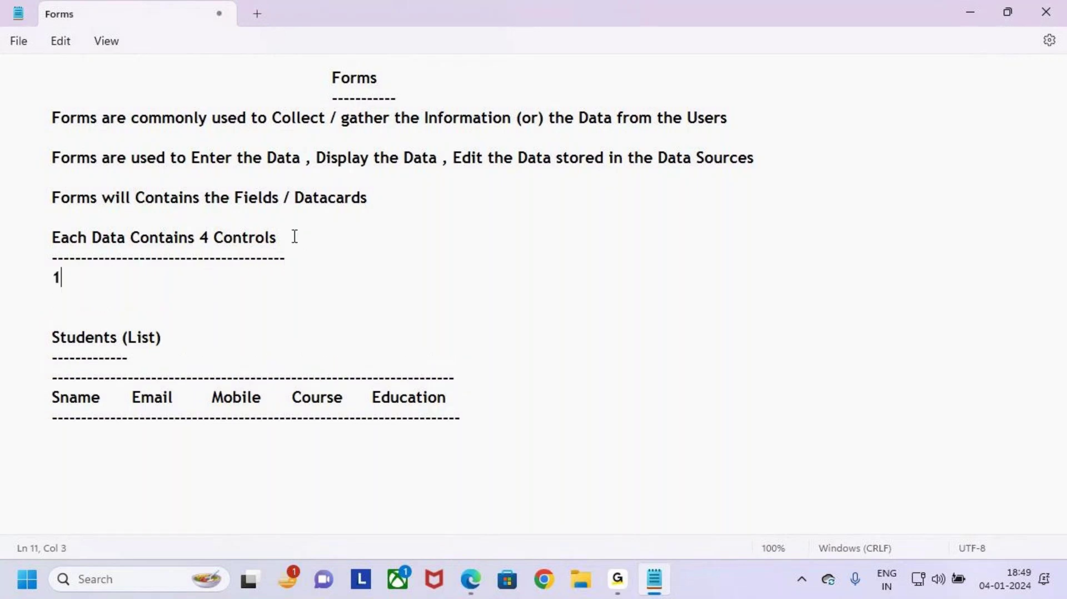
text(.DStart)
key(BackSpace)
key(BackSpace)
key(BackSpace)
key(BackSpace)
key(BackSpace)
key(BackSpace)
key(BackSpace)
key(BackSpace)
key(BackSpace)
key(BackSpace)
key(BackSpace)
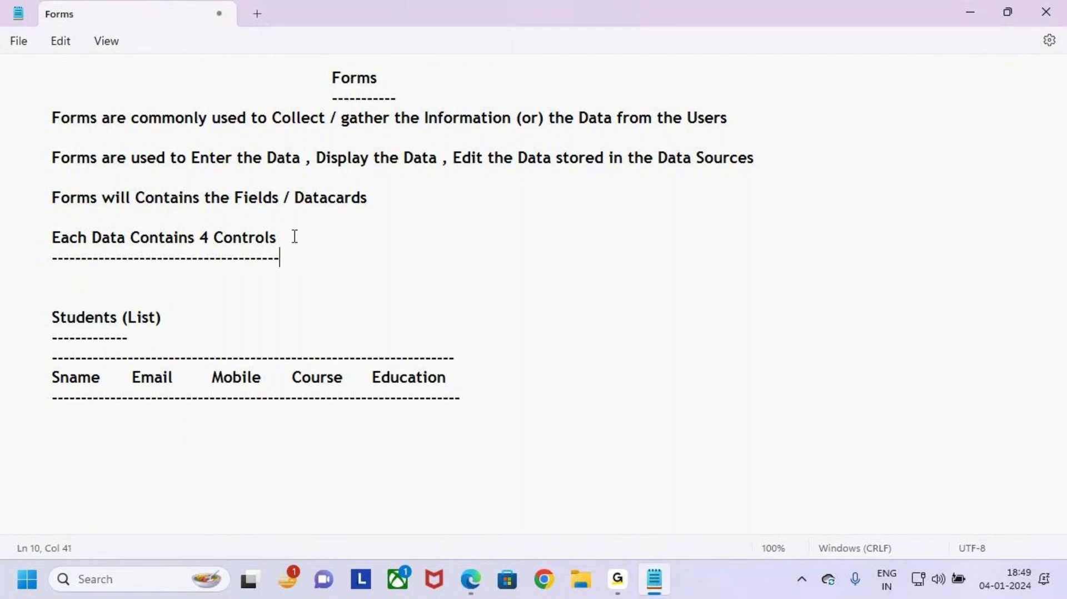
text(--)
key(Return)
key(Tab)
text(11.)
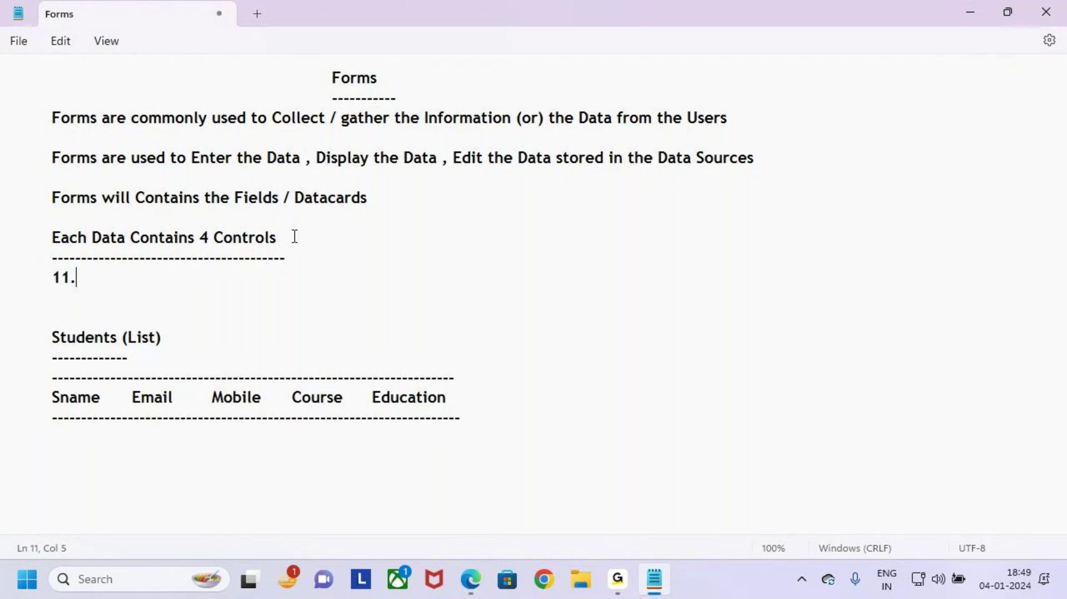
key(BackSpace)
key(BackSpace)
key(BackSpace)
key(BackSpace)
text(`)
key(BackSpace)
text(1.Starvisible)
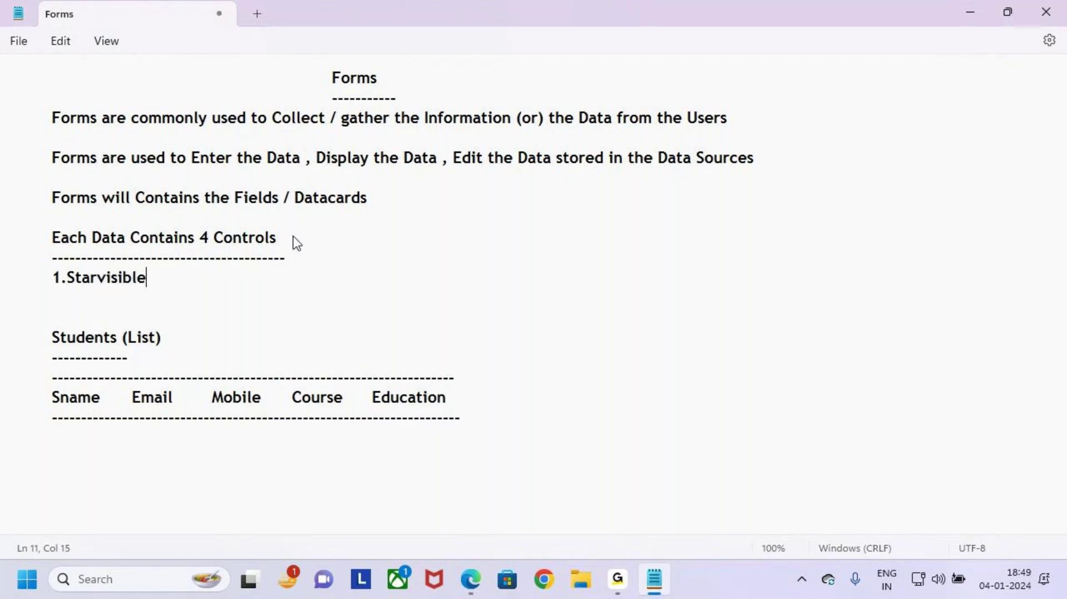
Step: List 2.Error Message, 3.DatacardValue and 4.DatacardKey below the first item
key(Return)
text(2)
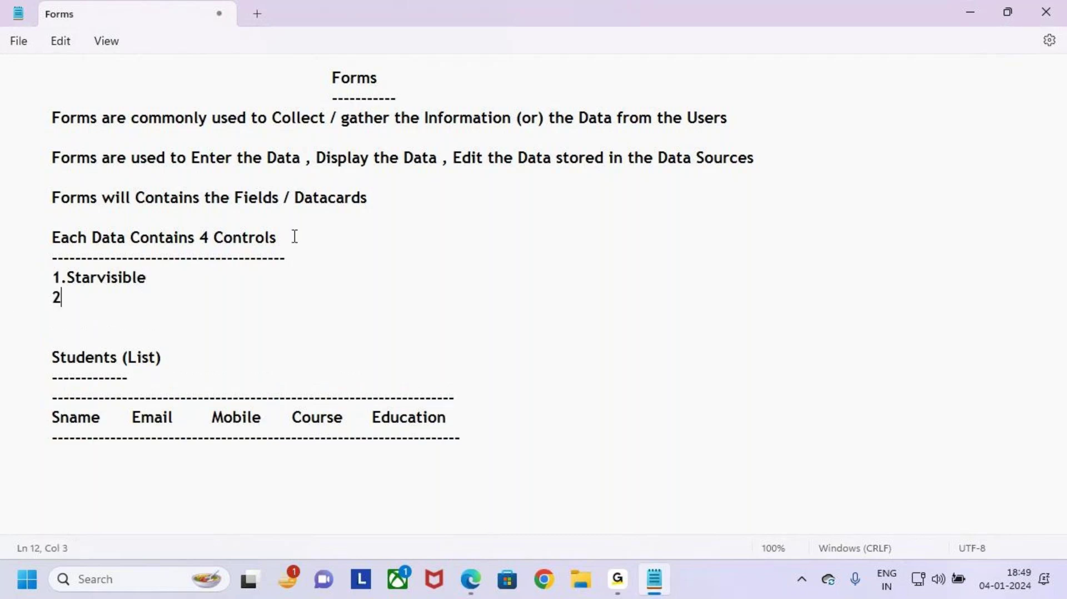
text(.Error Message)
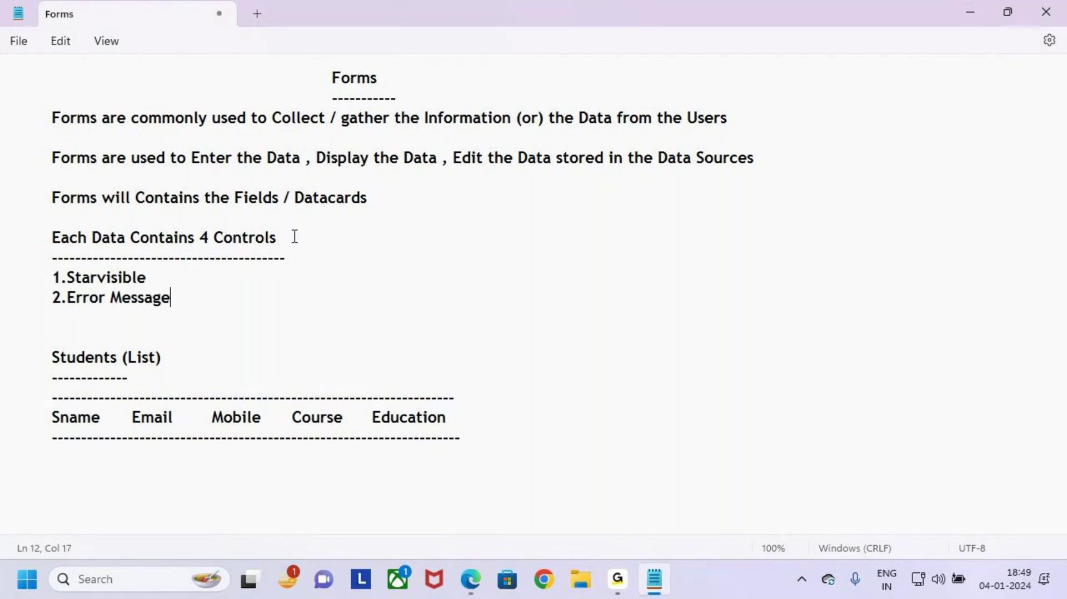
key(Return)
text(3.)
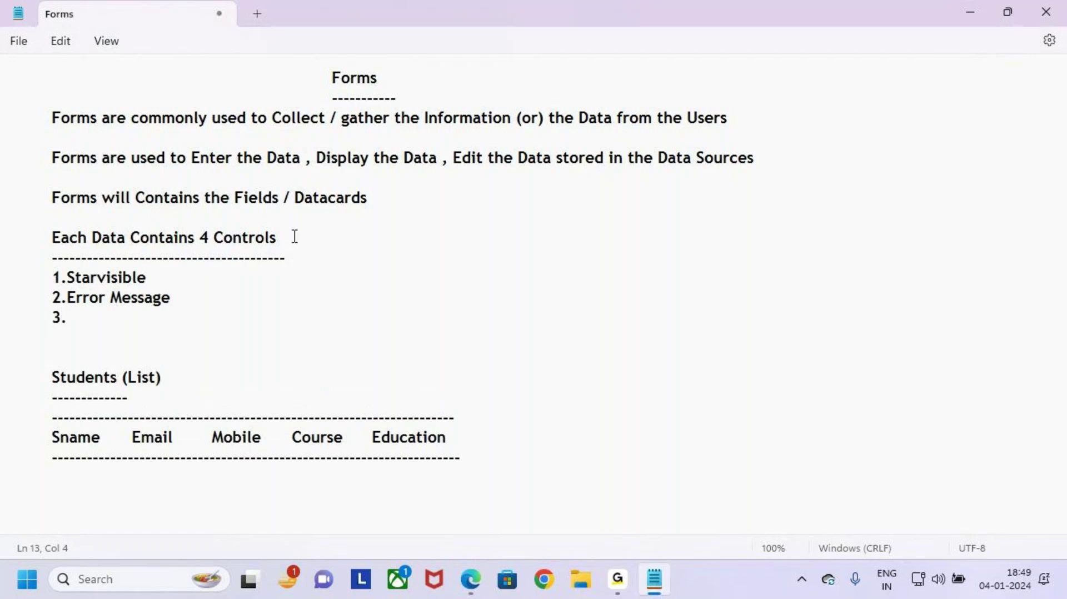
text(Datacard)
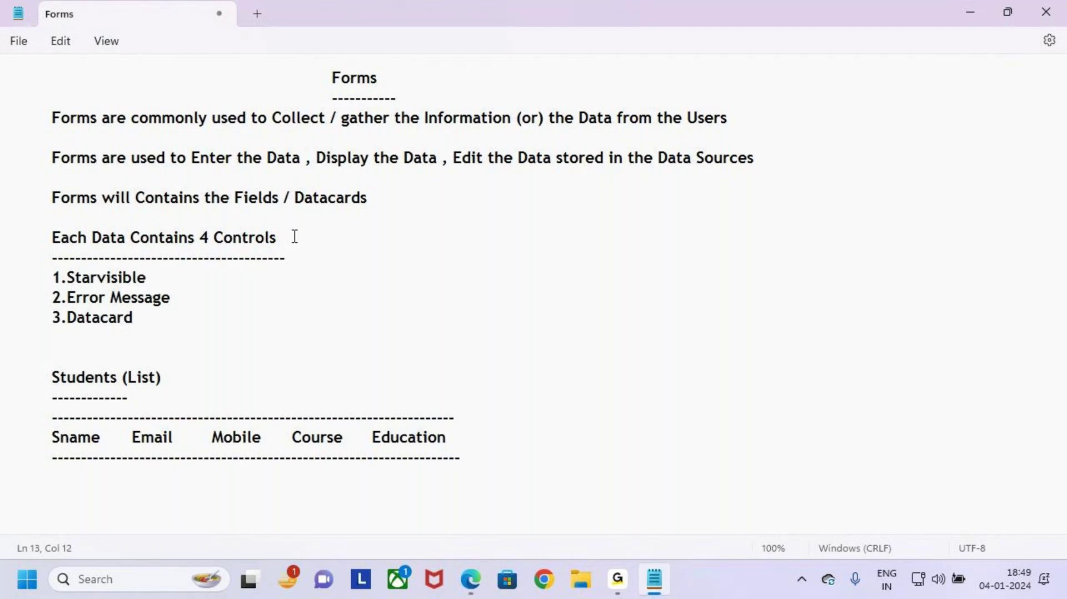
text(Vale)
key(BackSpace)
key(BackSpace)
key(BackSpace)
key(BackSpace)
text(Value)
key(Return)
text(4.)
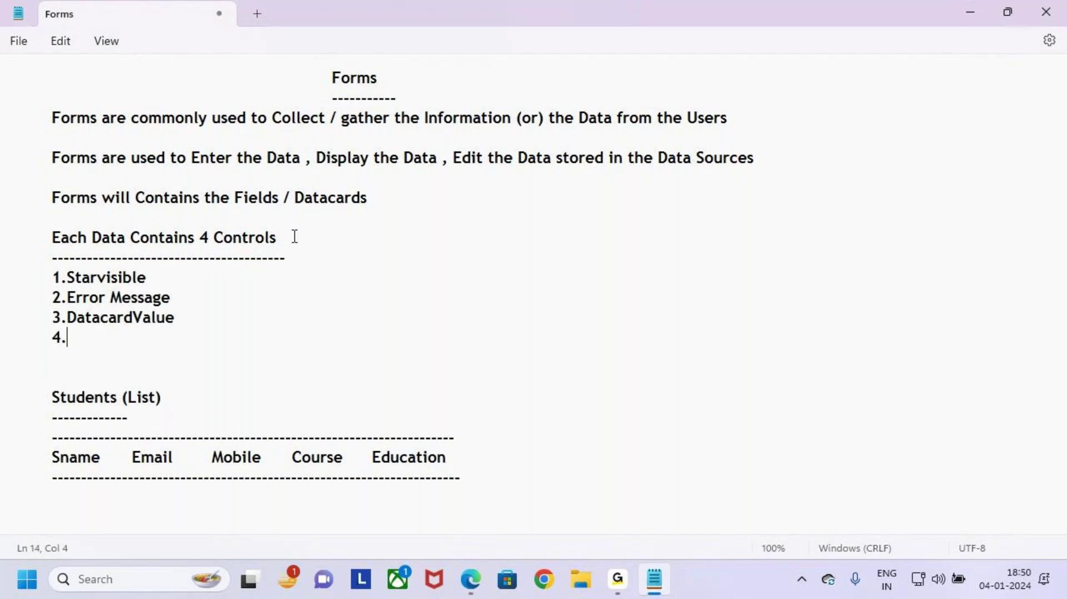
text(Datacar)
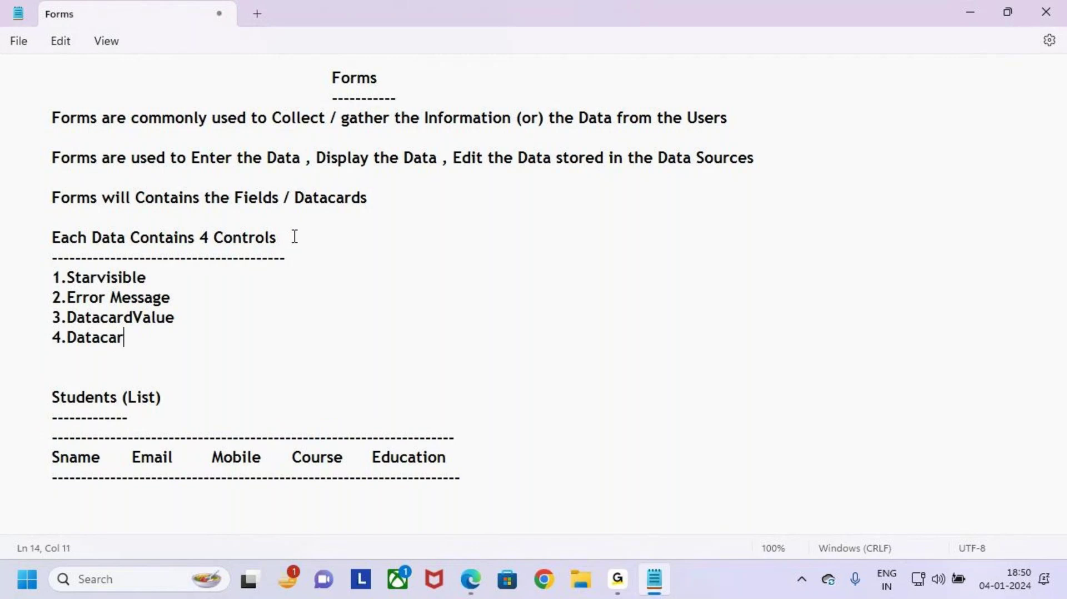
text(dKey)
Step: Correct the first item's capitalisation to StarVisible
click(108, 278)
key(BackSpace)
key(BackSpace)
key(BackSpace)
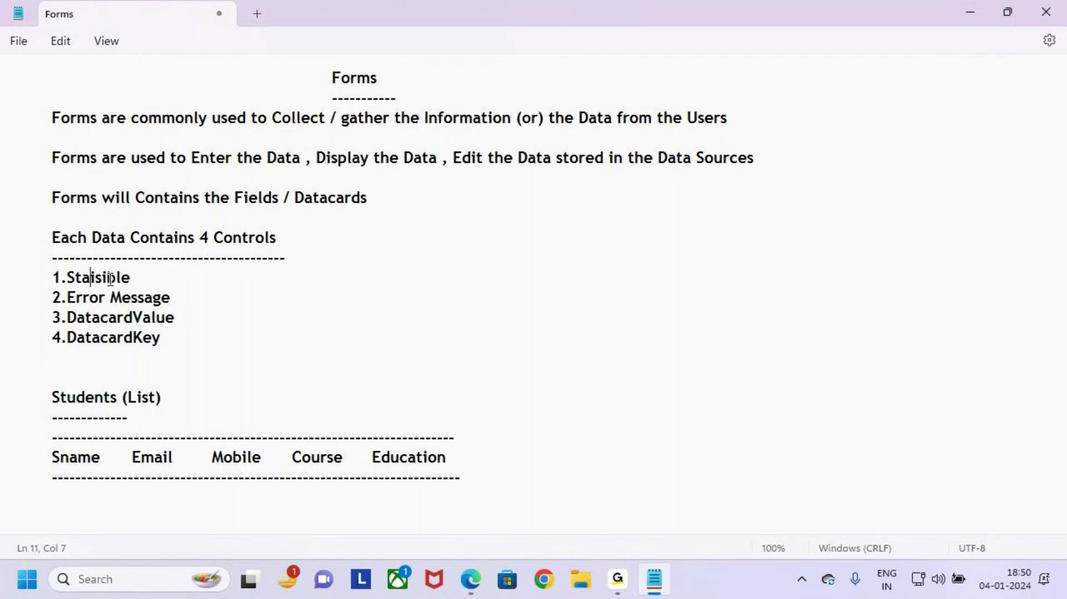
text(arV)
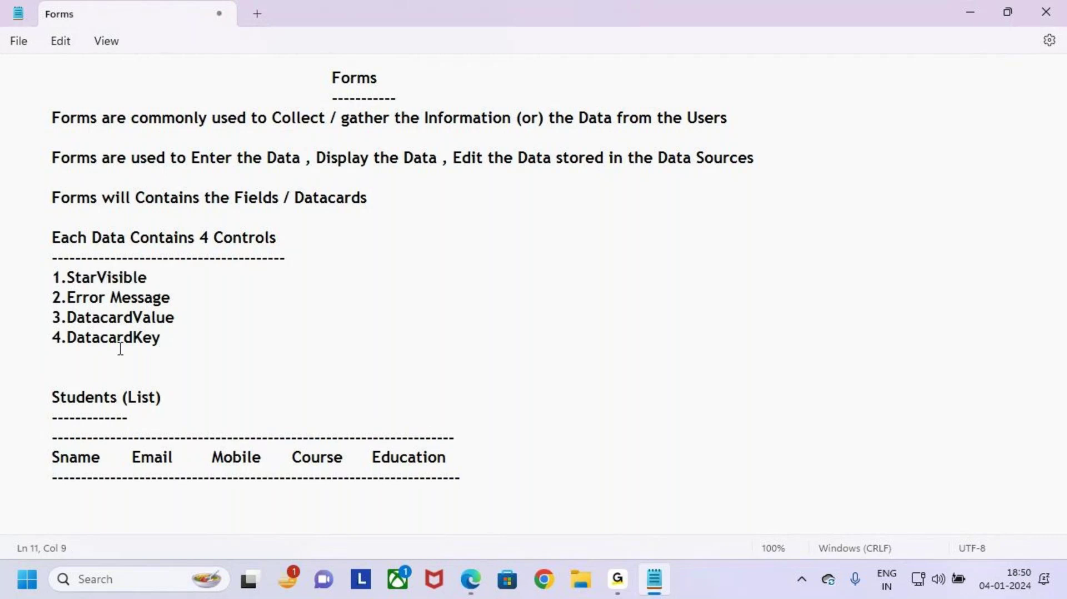
drag(185, 350, 5, 273)
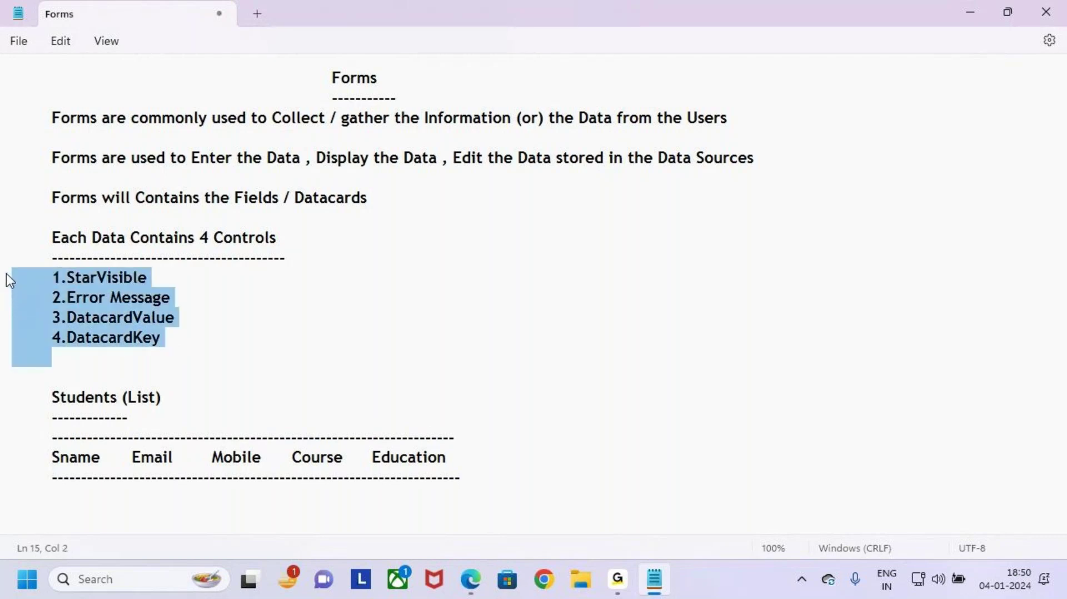
click(157, 339)
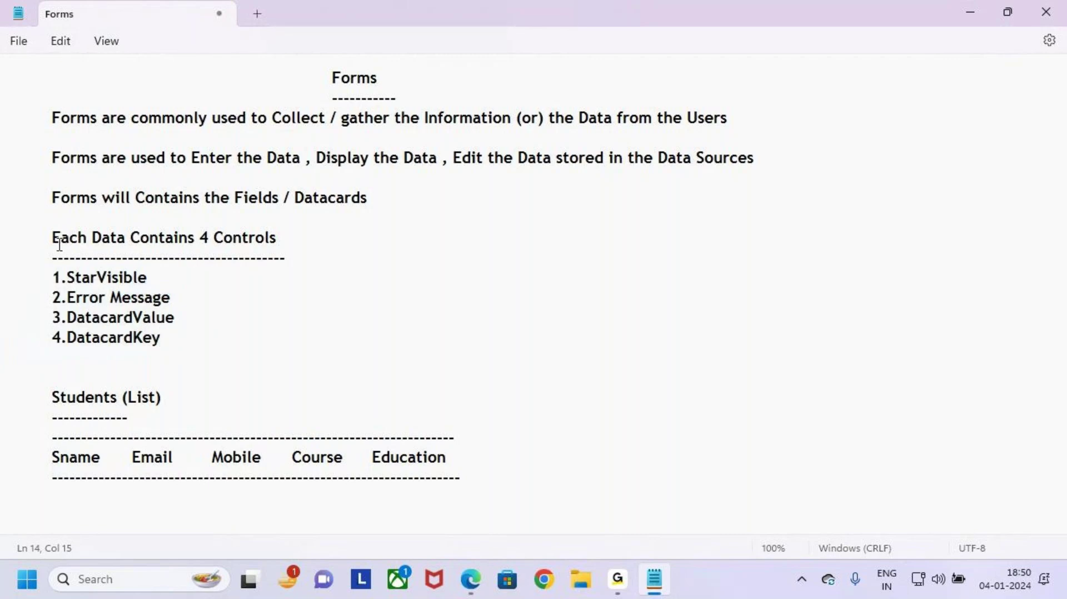
Step: Change the heading to 'Each Datacard will Contains' and lengthen its dashed underline
click(125, 238)
text(card)
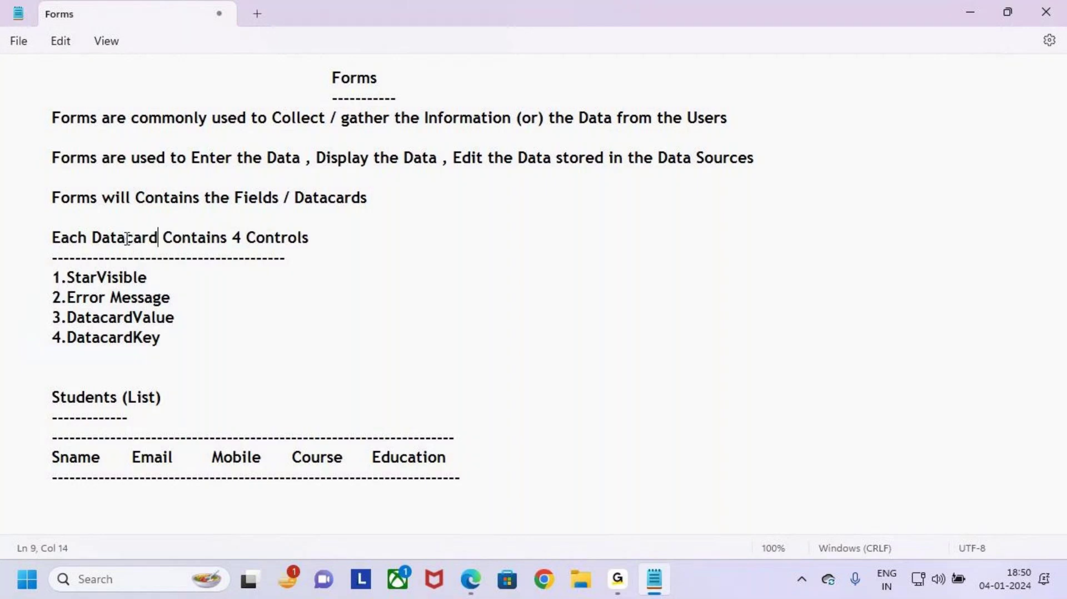
click(162, 238)
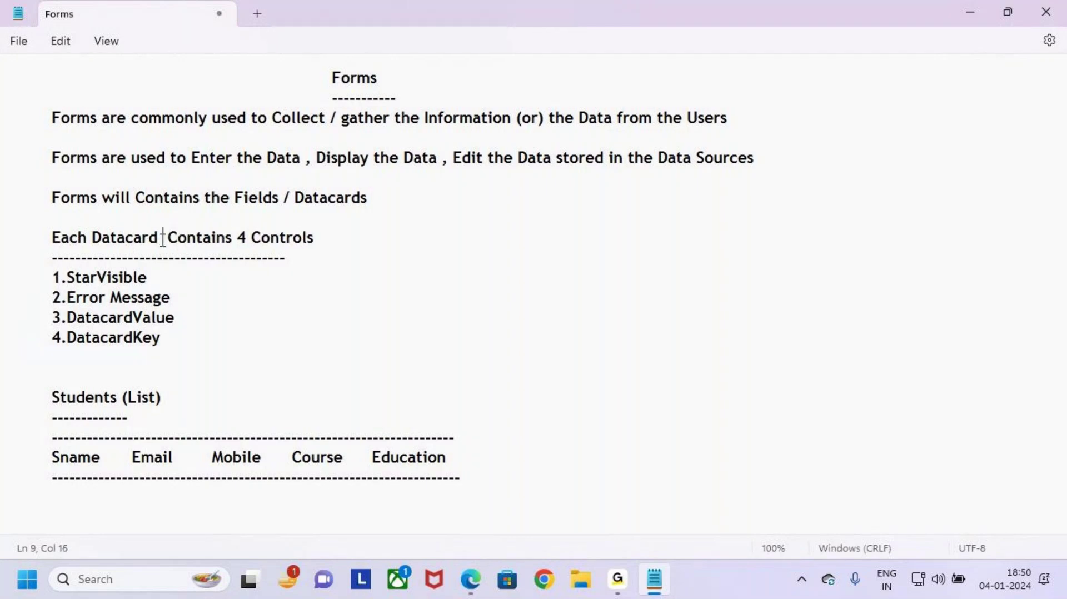
text(will)
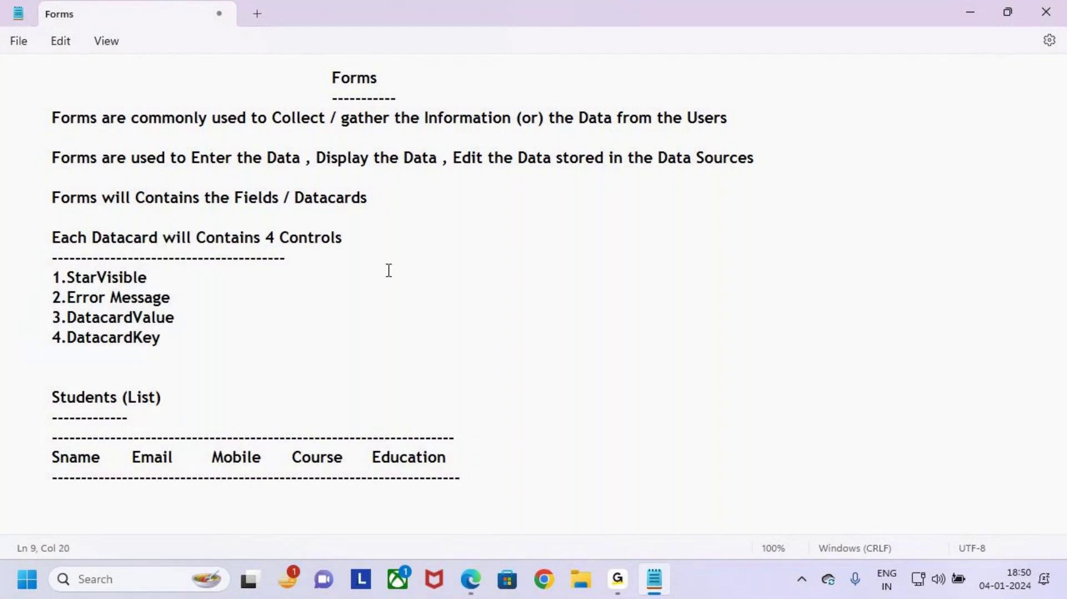
click(298, 264)
key(BackSpace)
key(BackSpace)
key(BackSpace)
key(BackSpace)
key(BackSpace)
key(BackSpace)
key(BackSpace)
key(BackSpace)
key(BackSpace)
text(-----------------------------)
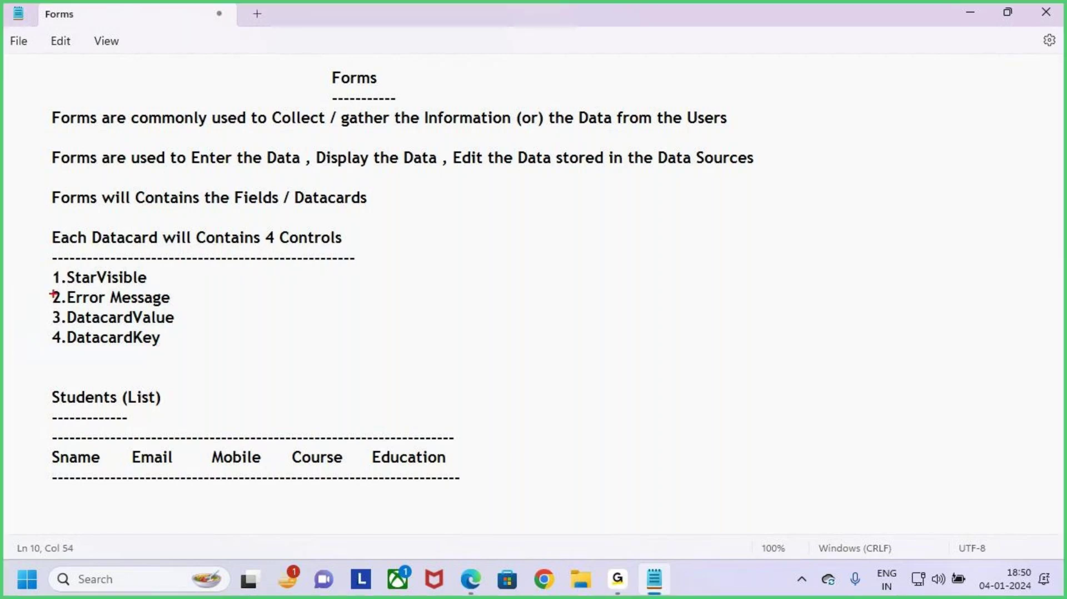
mouse_move(43, 269)
mouse_down()
mouse_move(183, 316)
mouse_move(194, 352)
mouse_up()
key(Escape)
text(x)
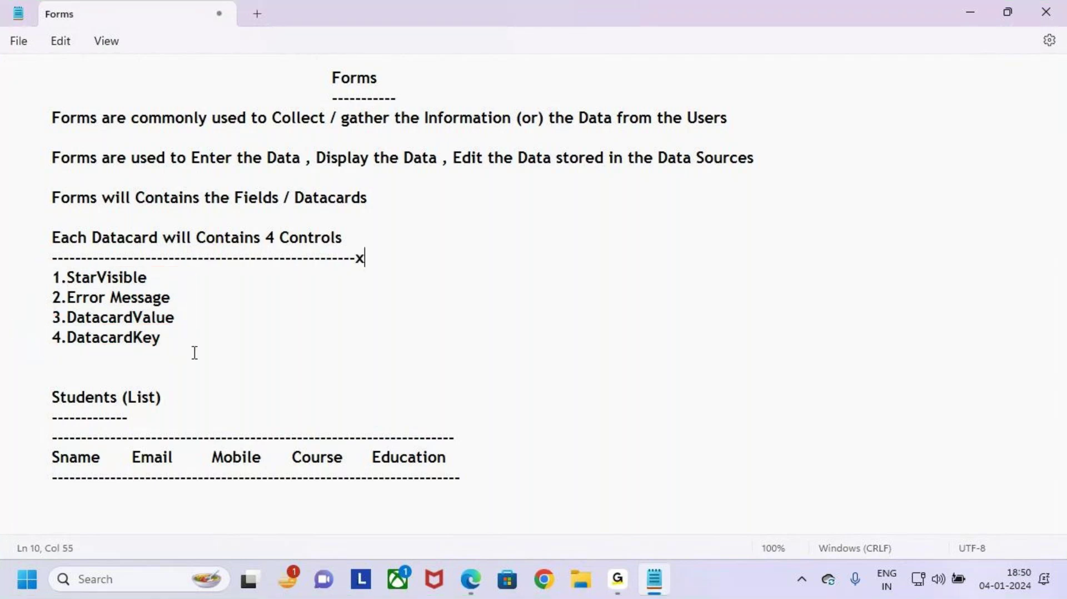
key(BackSpace)
key(BackSpace)
key(BackSpace)
key(BackSpace)
text(----)
key(alt+Tab)
Step: Inspect StarVisible1, ErrorMessage1, DataCardValue1 and DataCardKey1 under Sname_DataCard1 in the Tree view
key(ctrl+2)
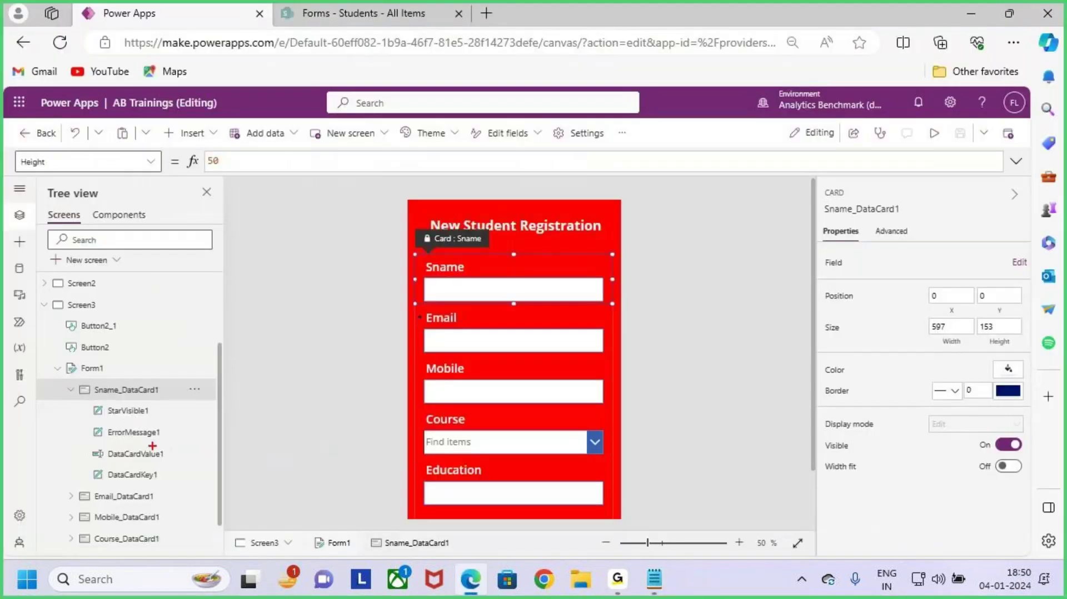
drag(82, 400, 204, 487)
drag(189, 446, 237, 399)
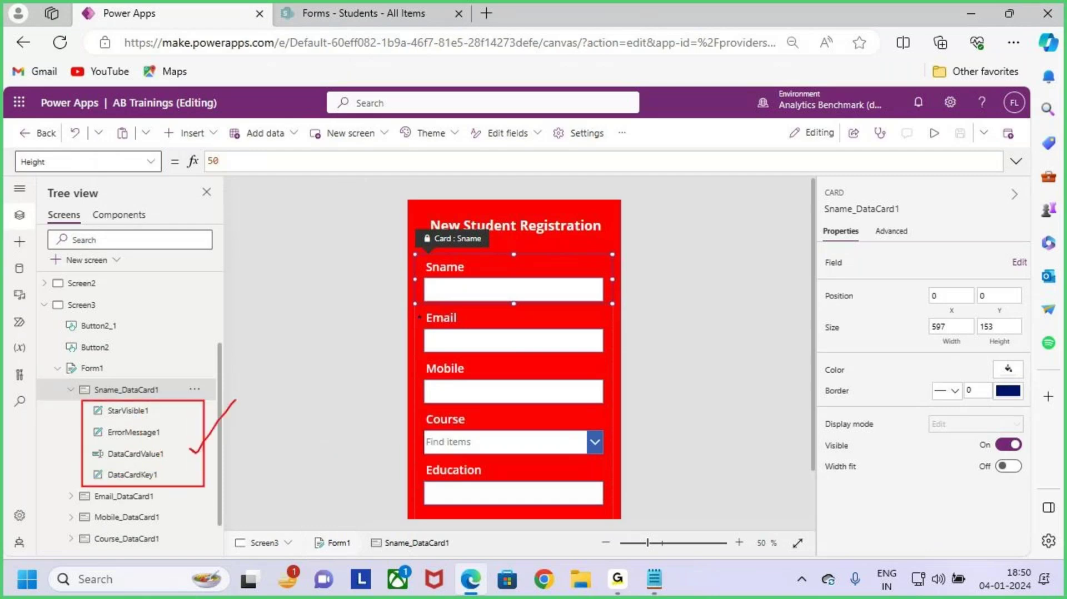
key(e)
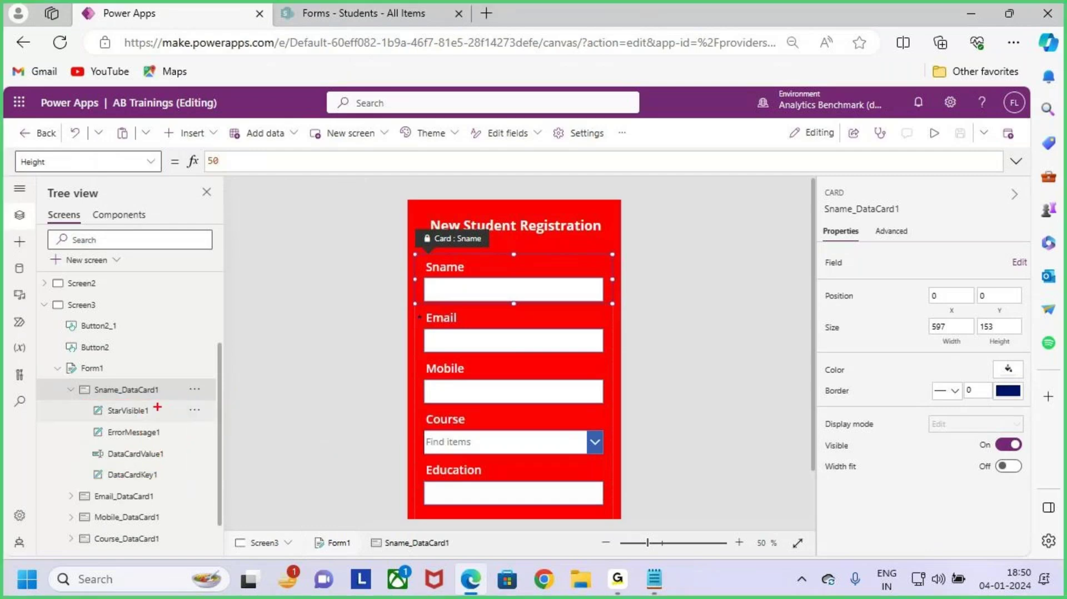
drag(164, 402, 176, 391)
mouse_move(166, 433)
mouse_down()
mouse_move(191, 414)
mouse_move(211, 424)
mouse_move(235, 410)
mouse_up()
drag(177, 476, 198, 456)
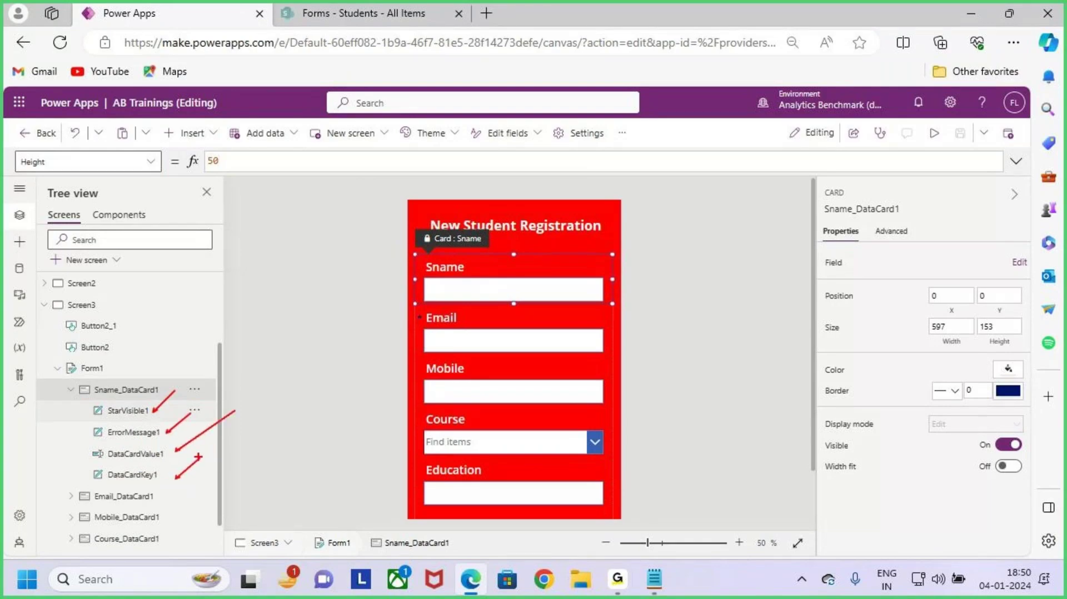
Step: Add '--> It is used to make the Field is Mandutory' after 1.StarVisible in the notes
key(alt+Tab)
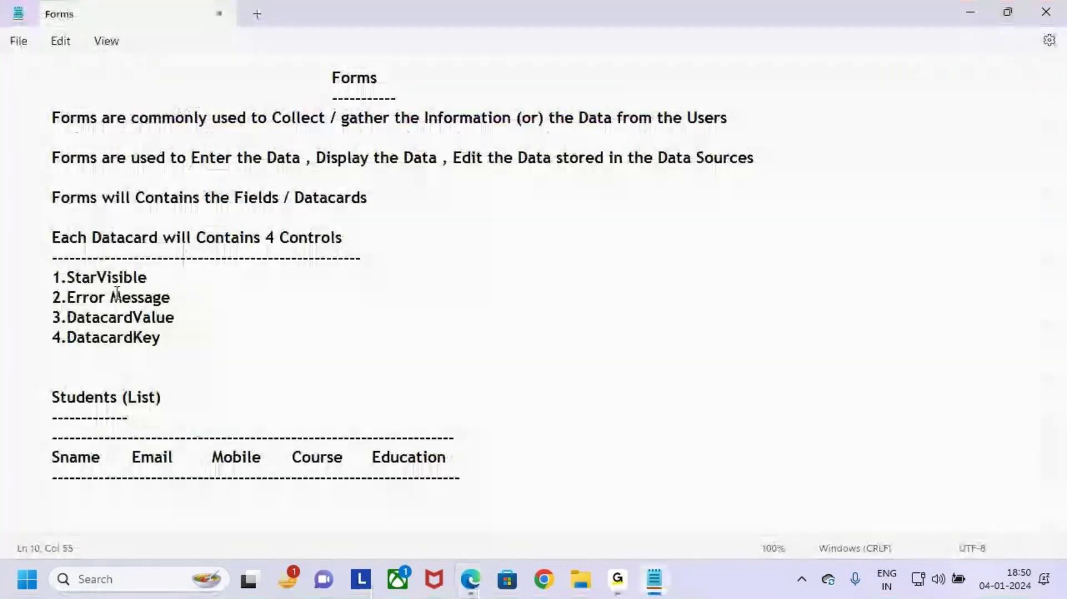
drag(52, 276, 97, 276)
click(173, 275)
key(BackSpace)
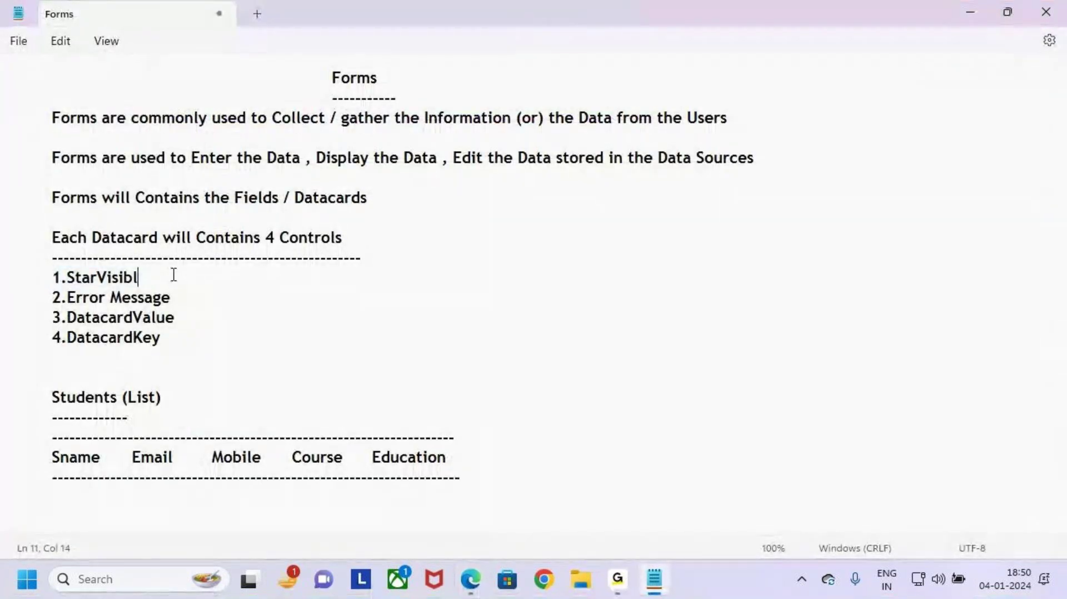
text(e)
key(Tab)
key(Tab)
text(-->)
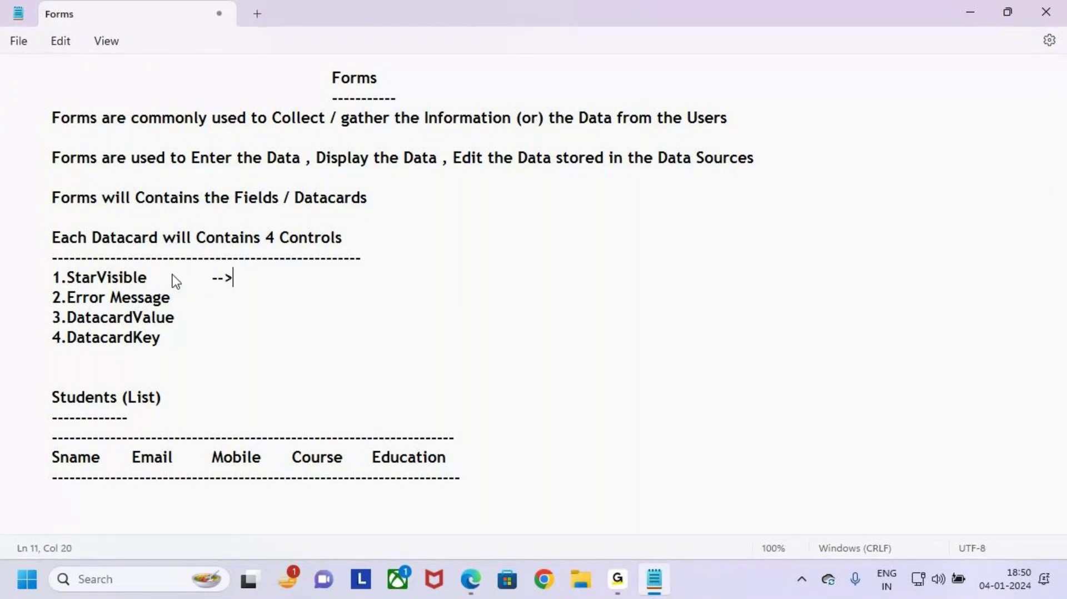
text( It is used to ma)
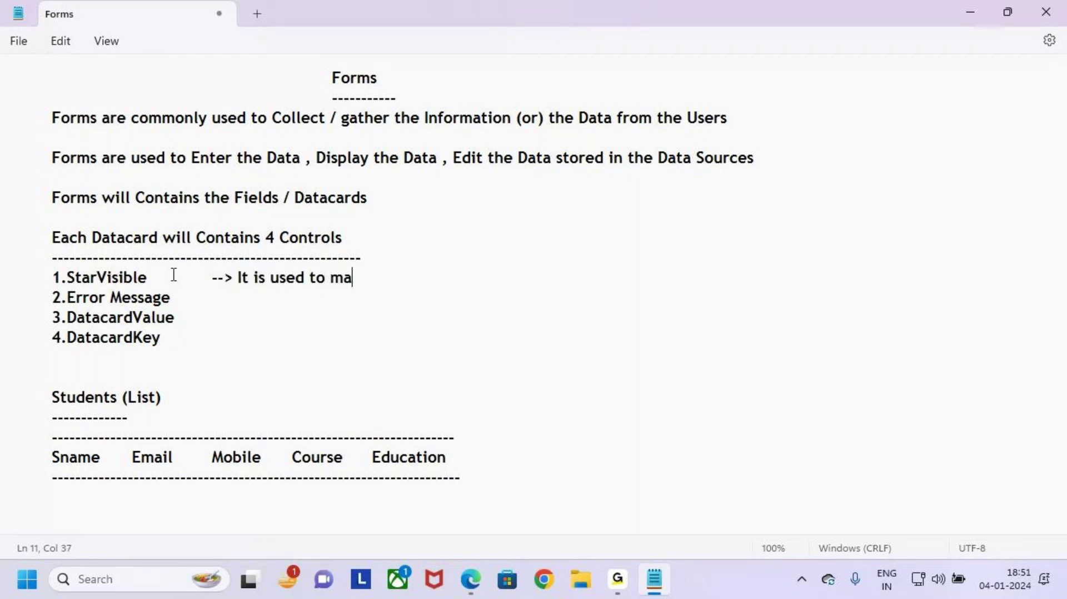
text(ke the Fie)
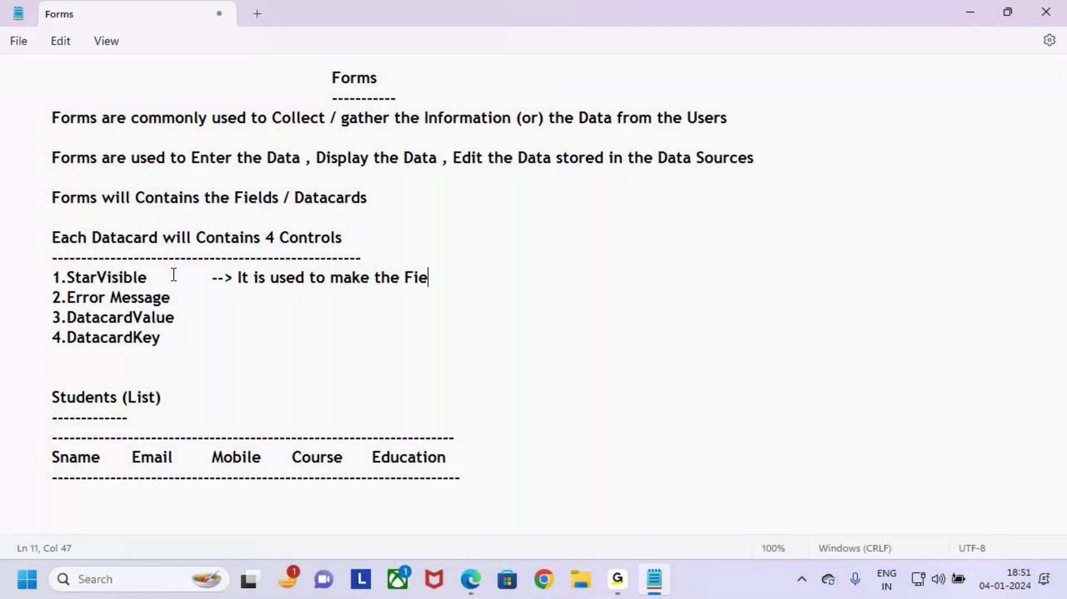
text(ld is Ma)
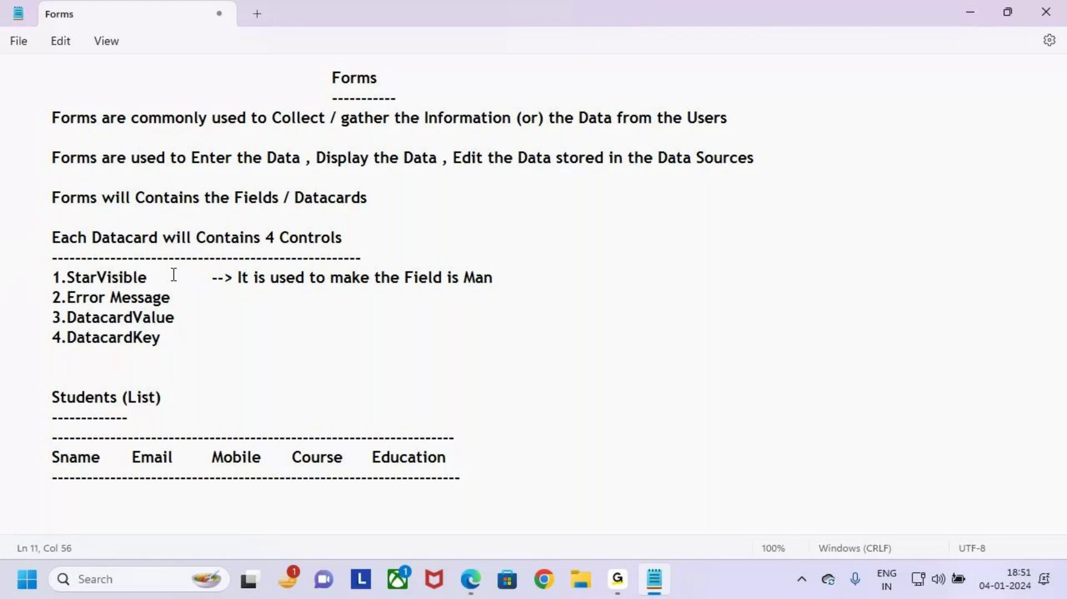
text(nd)
key(BackSpace)
text(dutory)
drag(67, 276, 138, 278)
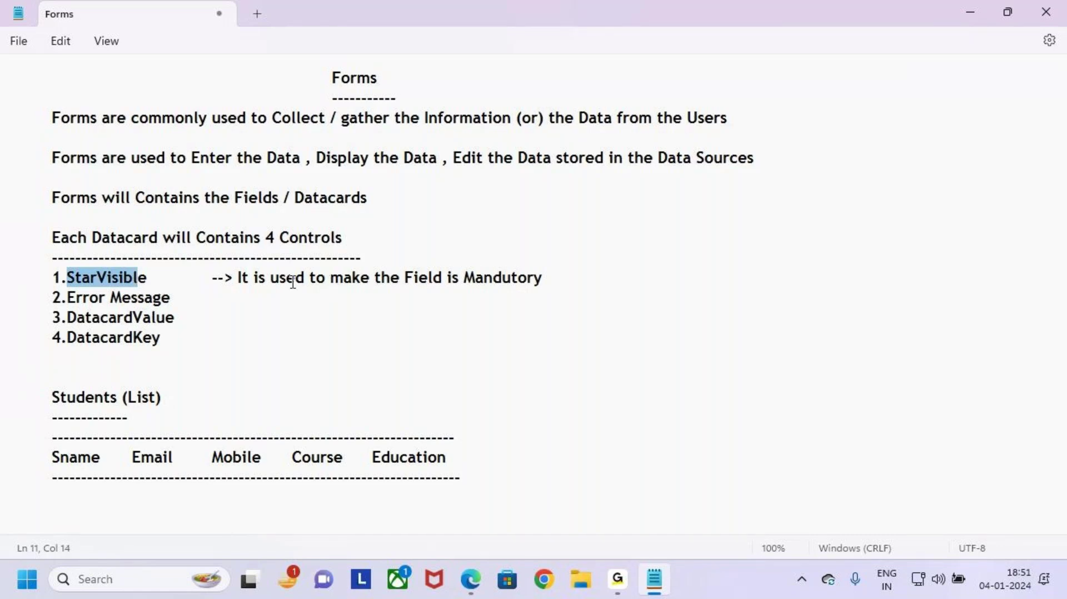
click(87, 278)
drag(75, 278, 159, 278)
click(212, 278)
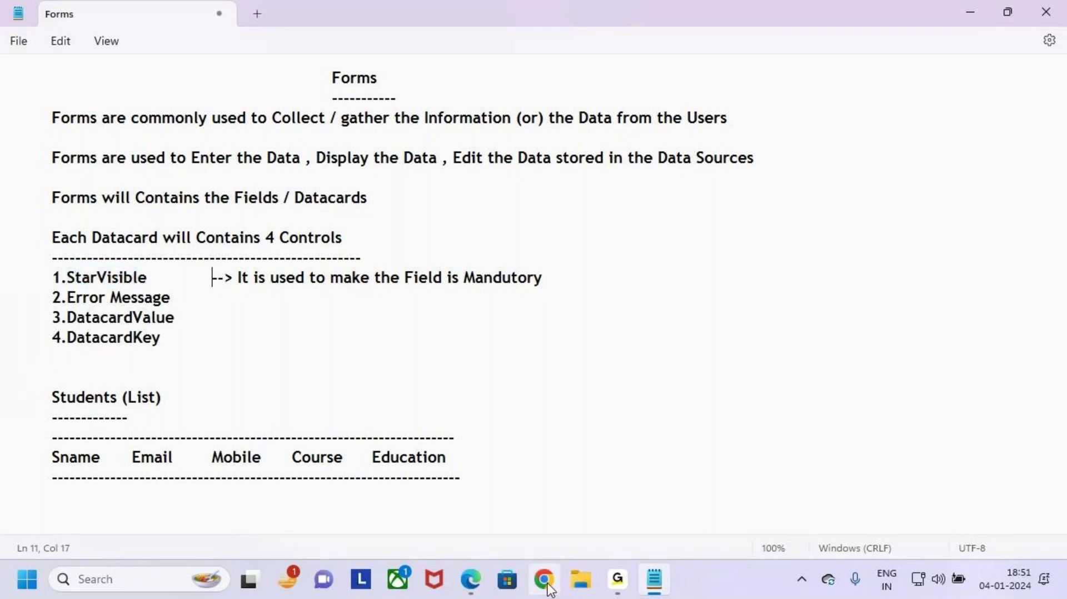
click(474, 583)
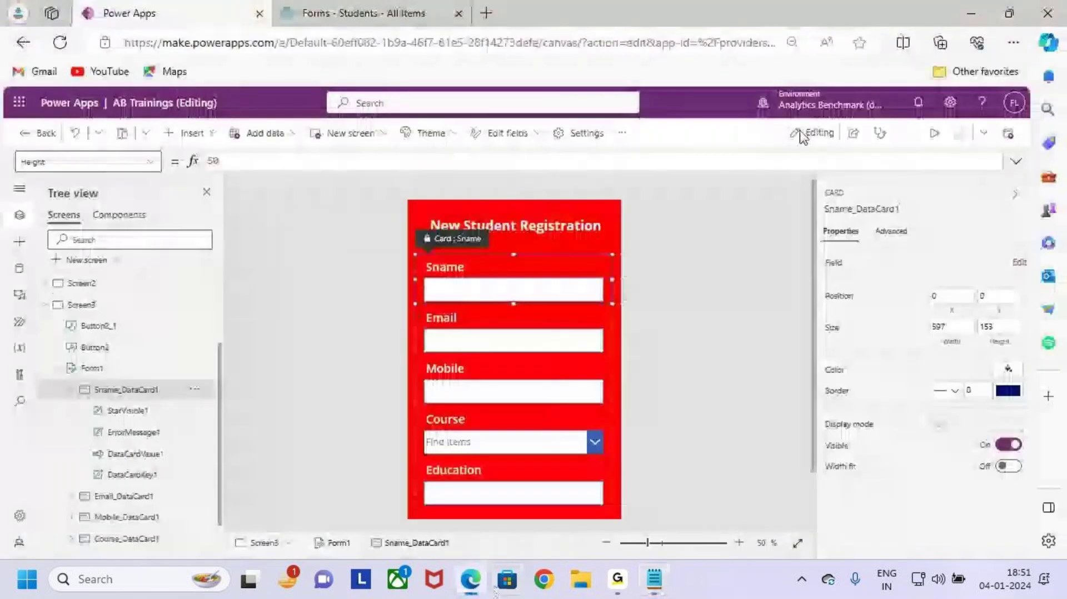
click(934, 138)
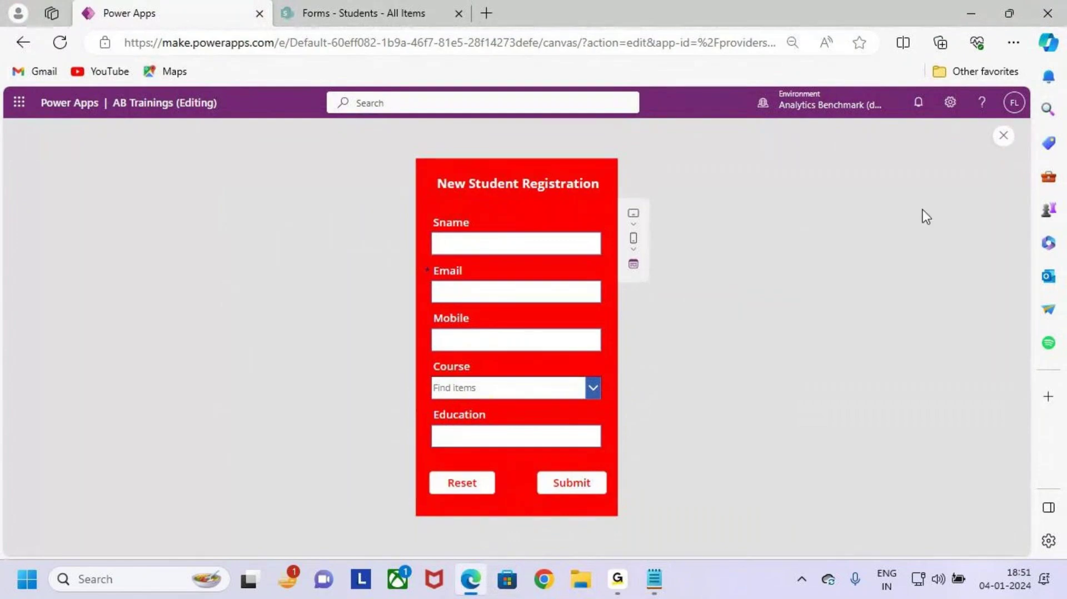
click(1003, 138)
click(624, 388)
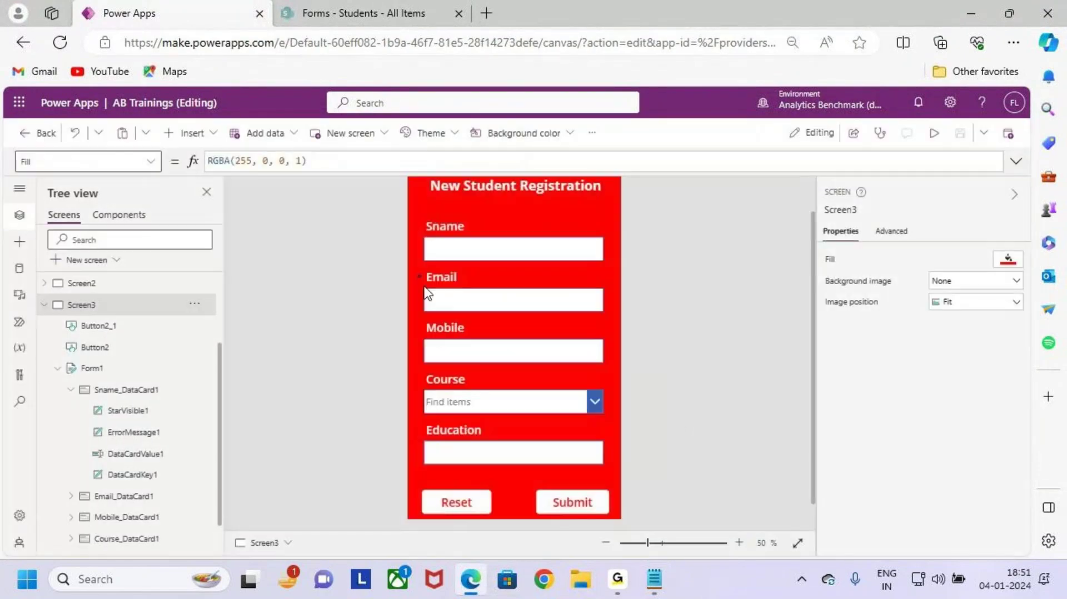
click(464, 289)
click(419, 277)
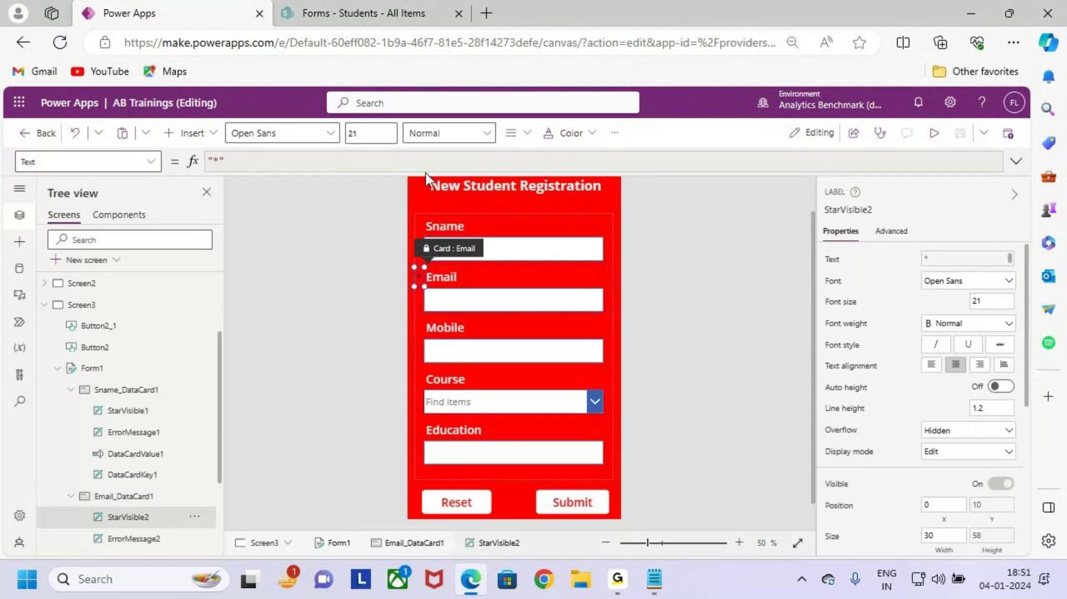
click(568, 134)
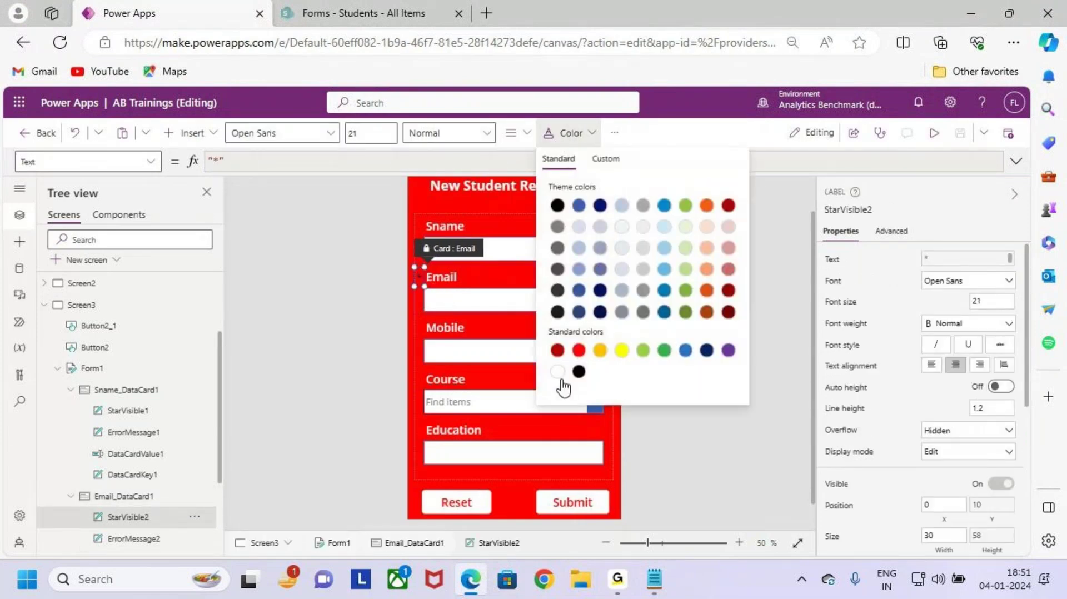
click(370, 132)
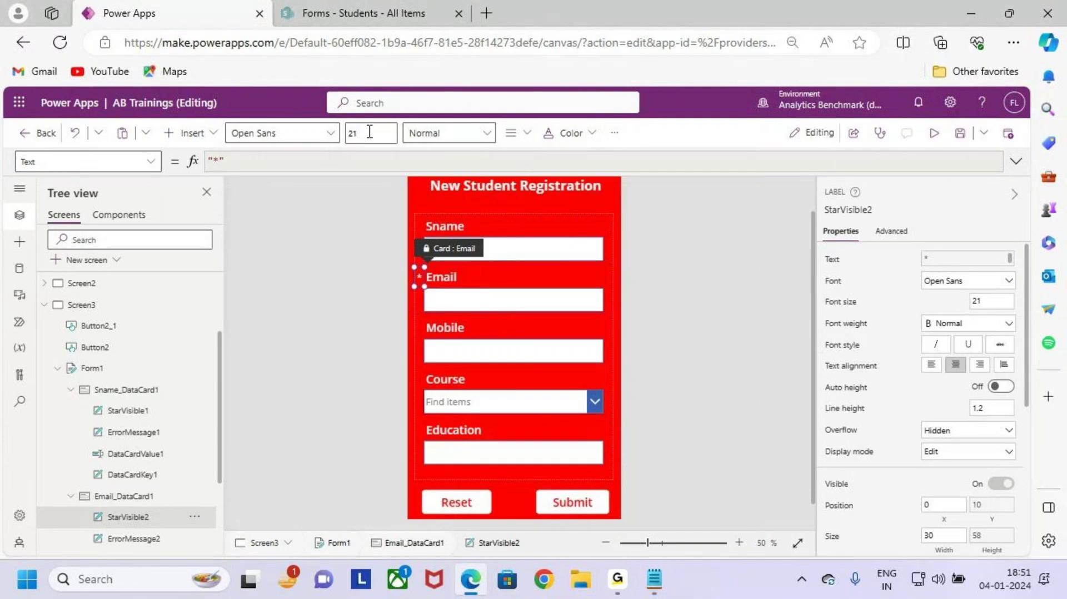
click(369, 132)
click(613, 474)
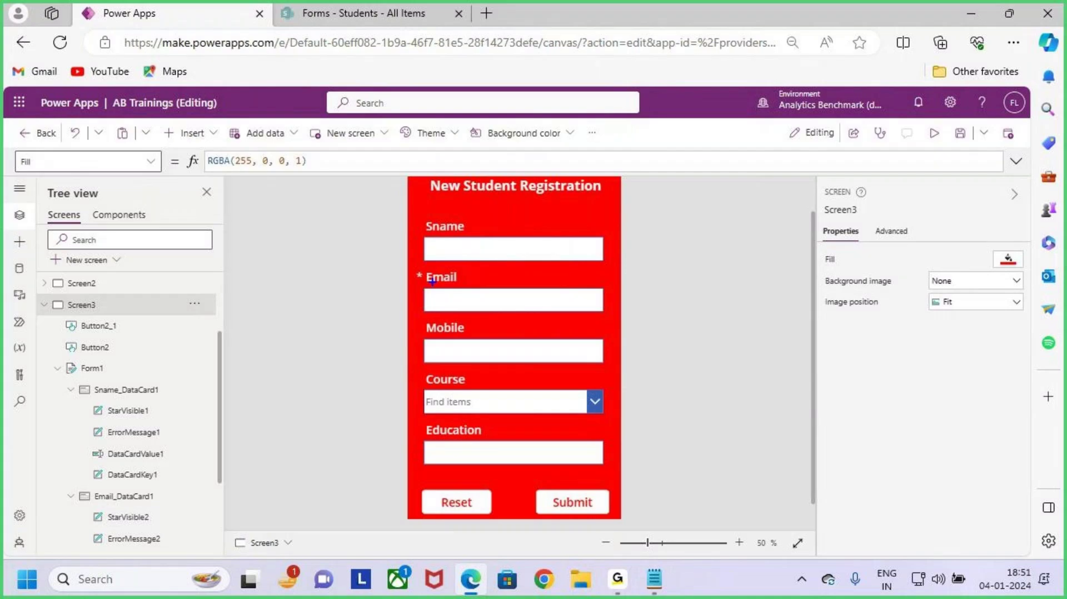
mouse_move(409, 267)
mouse_down()
mouse_move(508, 305)
mouse_move(619, 328)
mouse_move(676, 225)
mouse_up()
key(Escape)
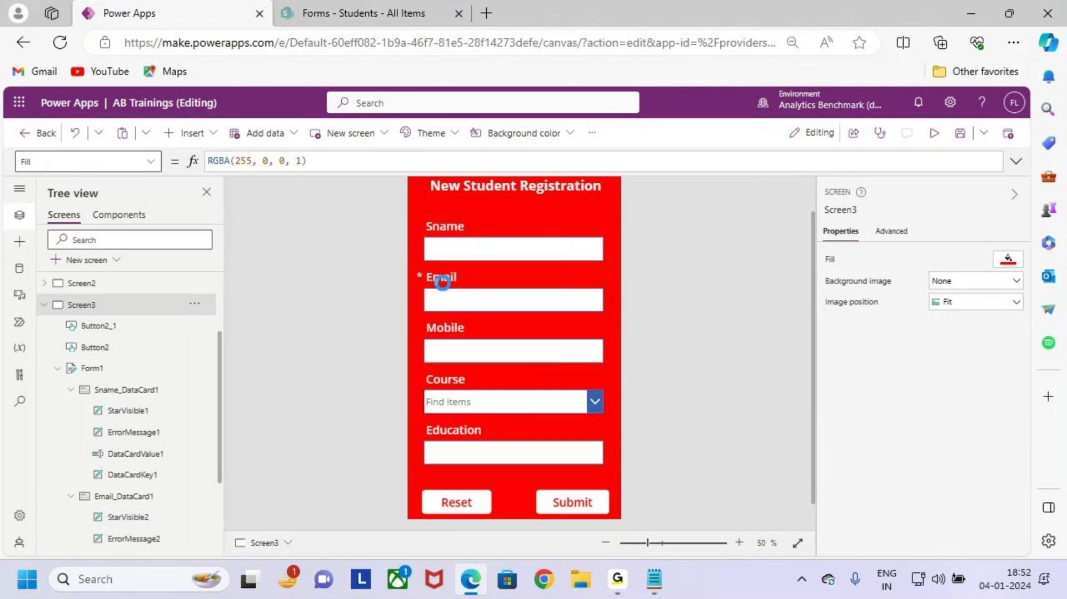
key(ctrl+2)
drag(419, 236, 444, 214)
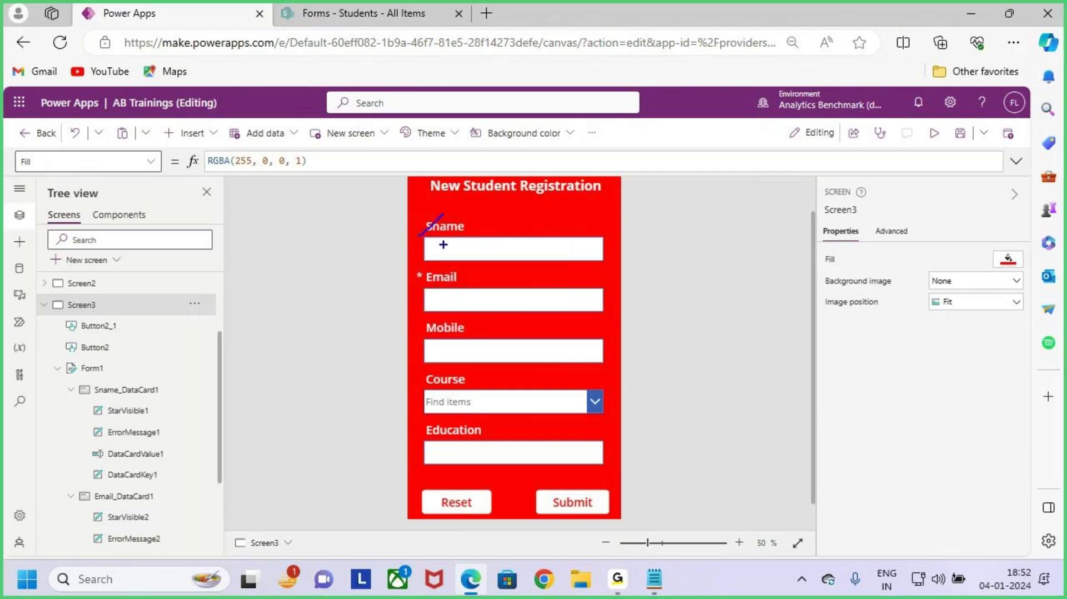
drag(422, 333, 447, 304)
drag(423, 450, 450, 429)
key(Escape)
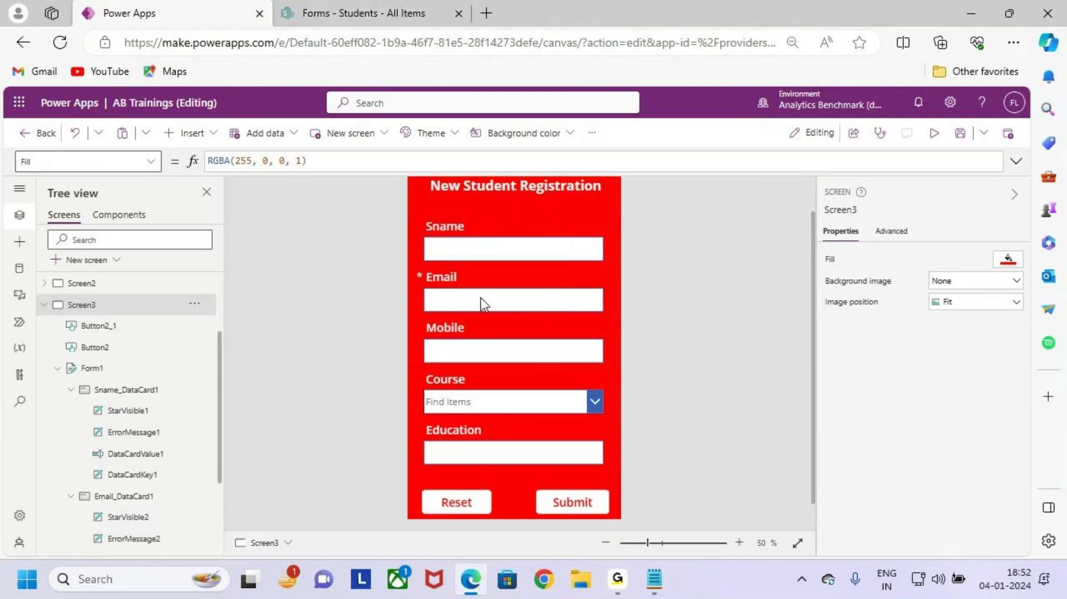
key(ctrl+2)
drag(413, 206, 614, 480)
drag(589, 350, 741, 233)
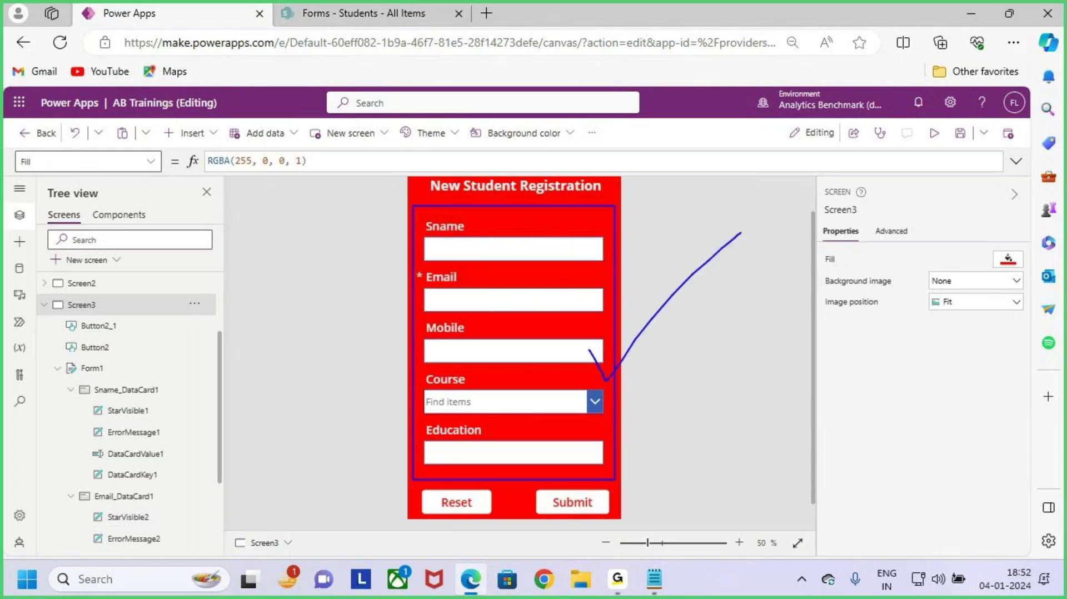
Step: Open the Students list's List settings and scroll down to its Columns section
click(354, 10)
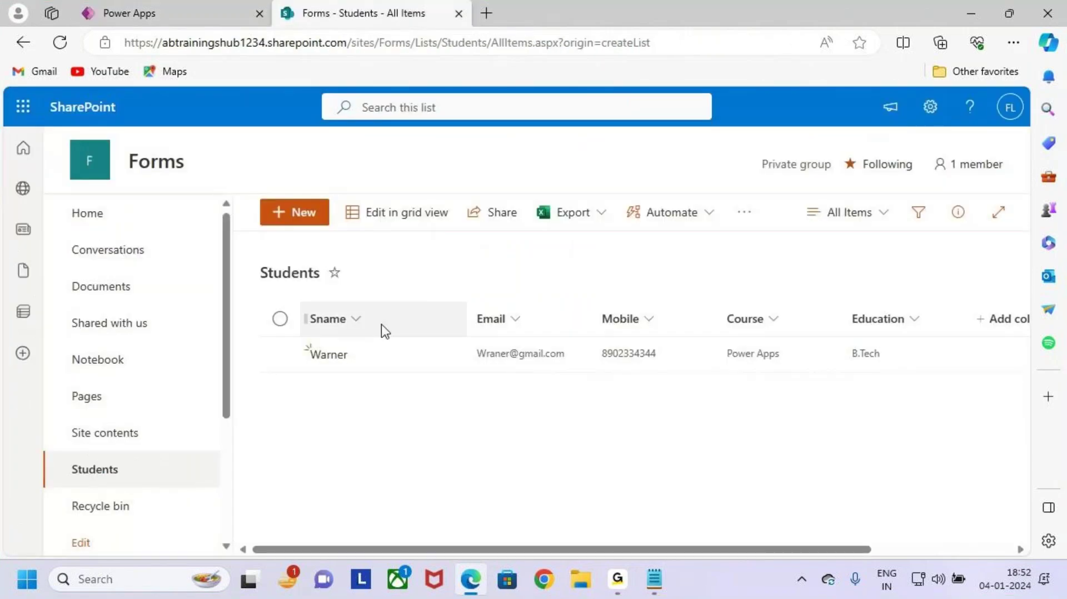
click(929, 119)
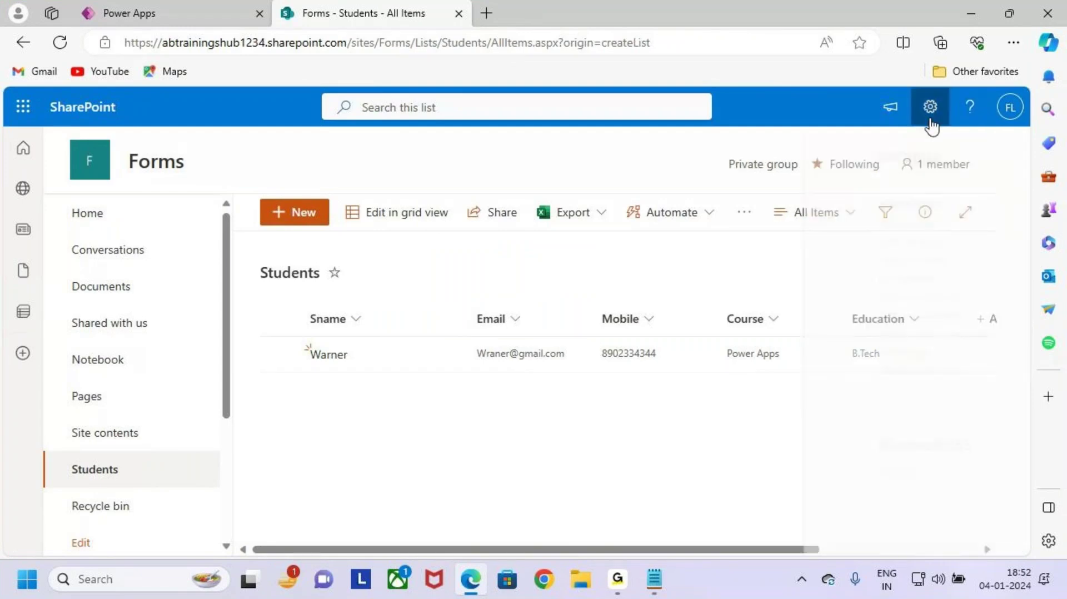
click(807, 278)
click(297, 387)
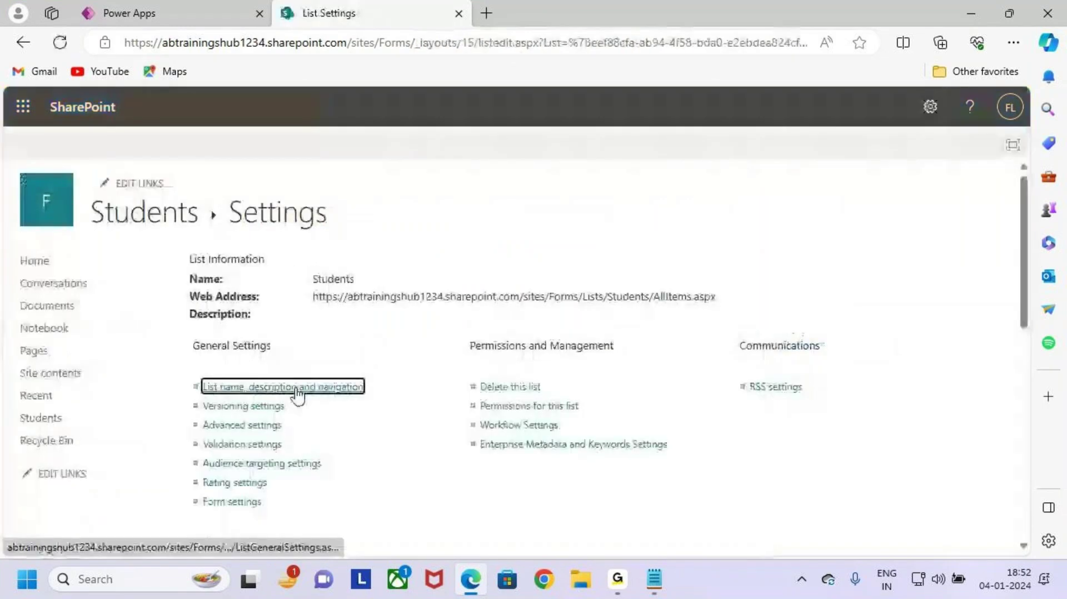
scroll(298, 387, down, 6)
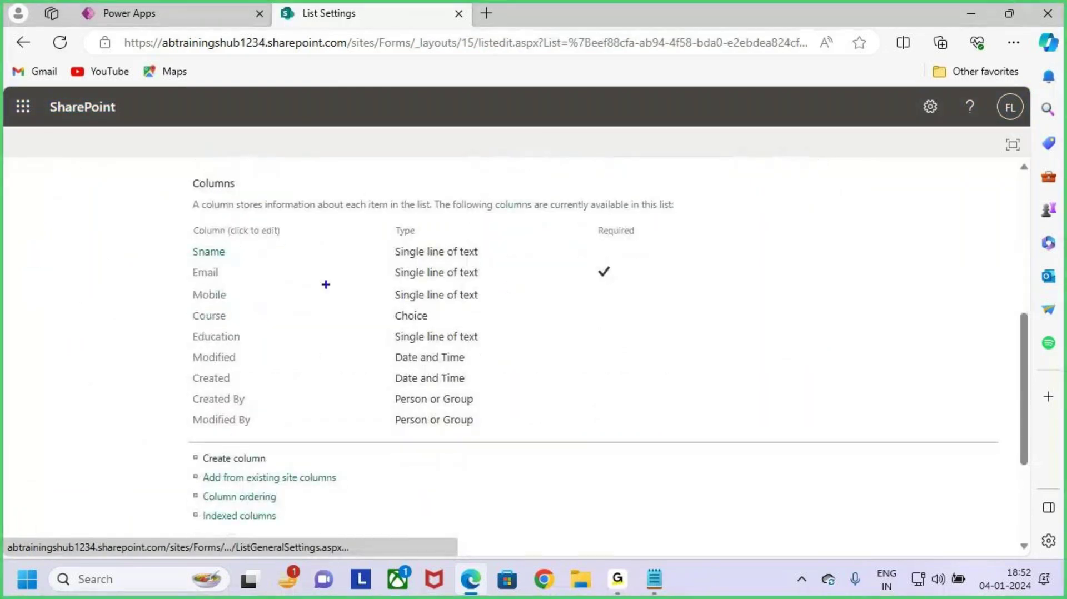
Step: Annotate the columns to show Email is the only one marked Required
drag(179, 234, 643, 351)
key(e)
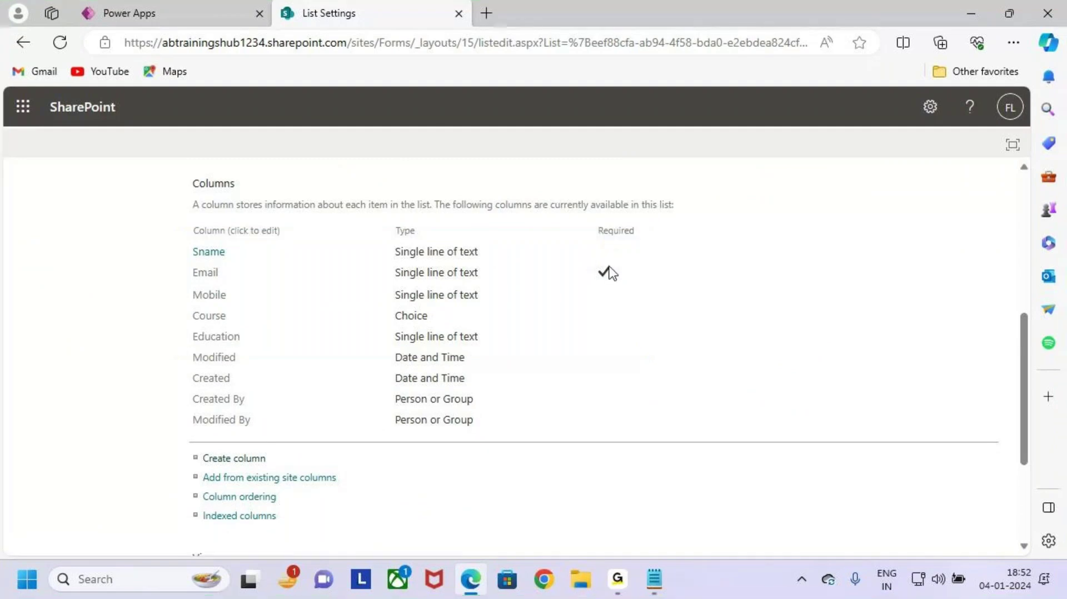
mouse_move(187, 216)
mouse_down()
mouse_move(333, 297)
mouse_move(624, 348)
mouse_move(655, 336)
mouse_move(666, 348)
mouse_up()
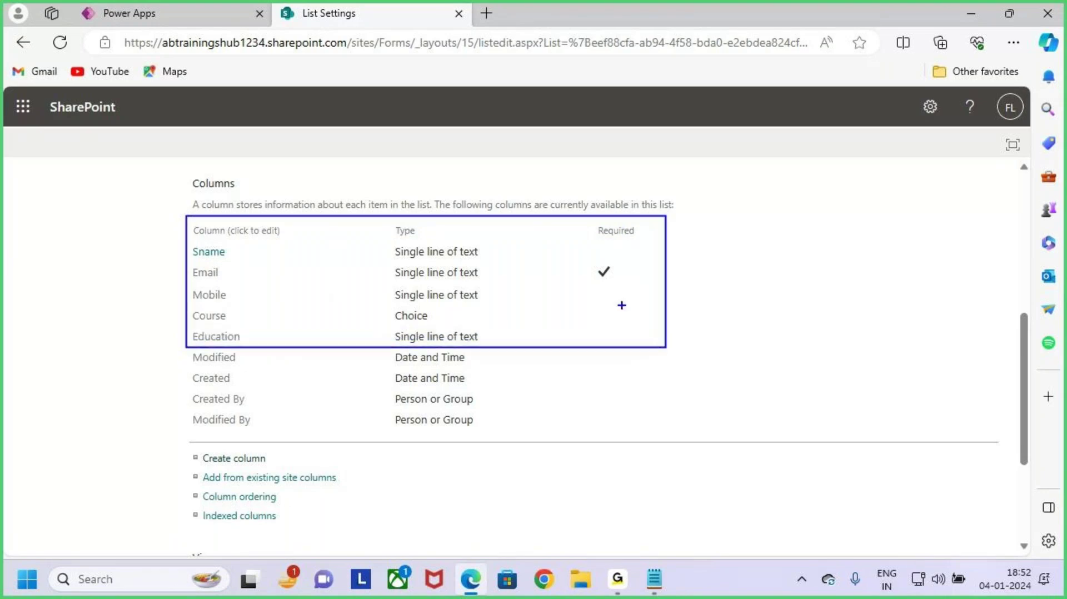
drag(591, 268, 620, 258)
mouse_move(183, 261)
mouse_down()
mouse_move(248, 284)
mouse_move(627, 278)
mouse_up()
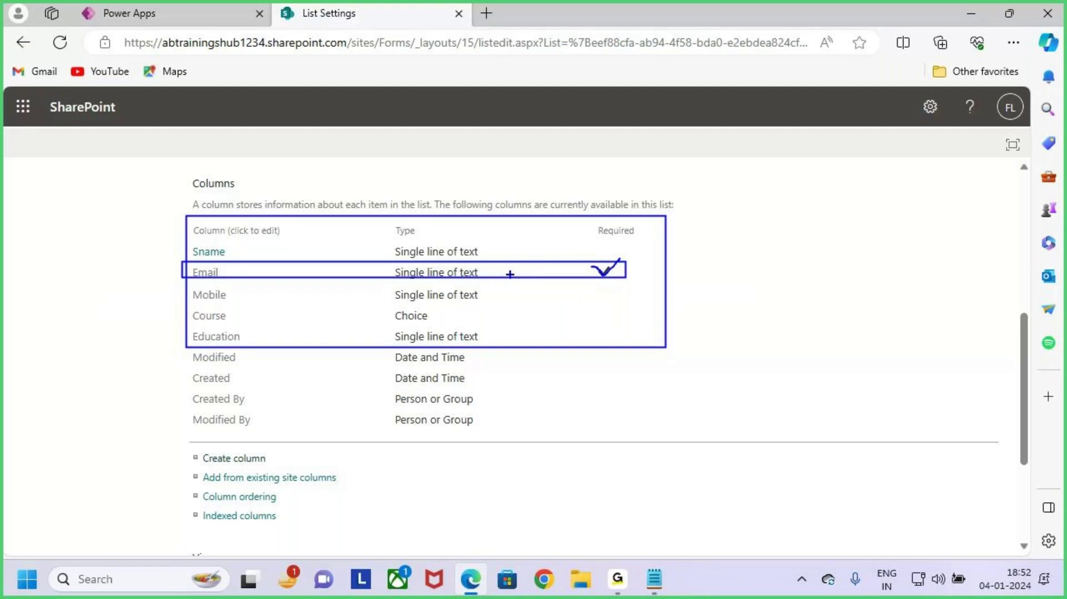
key(e)
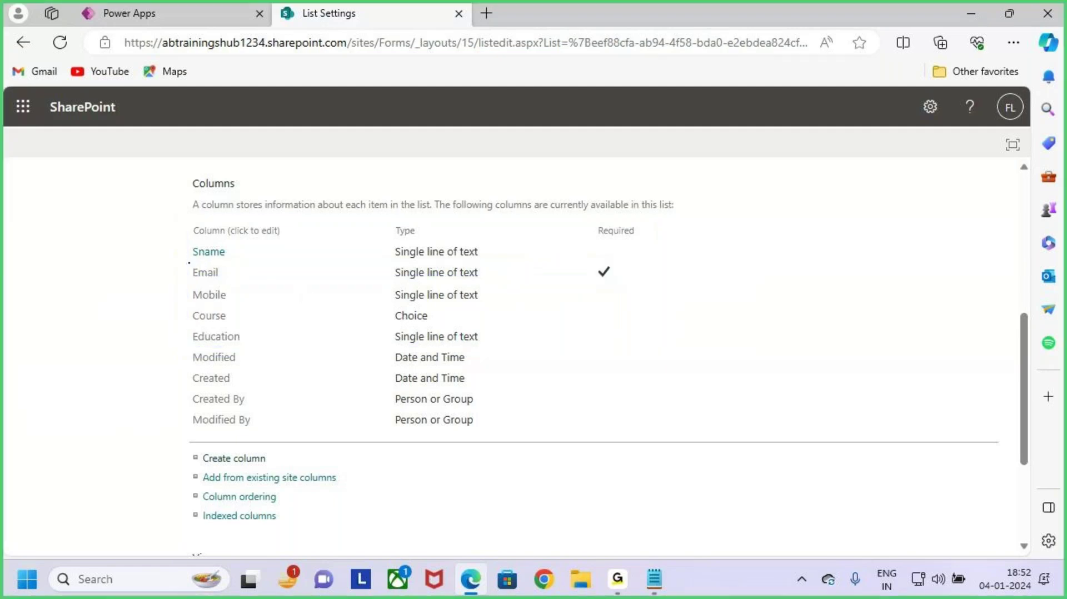
drag(189, 262, 250, 282)
drag(582, 254, 628, 289)
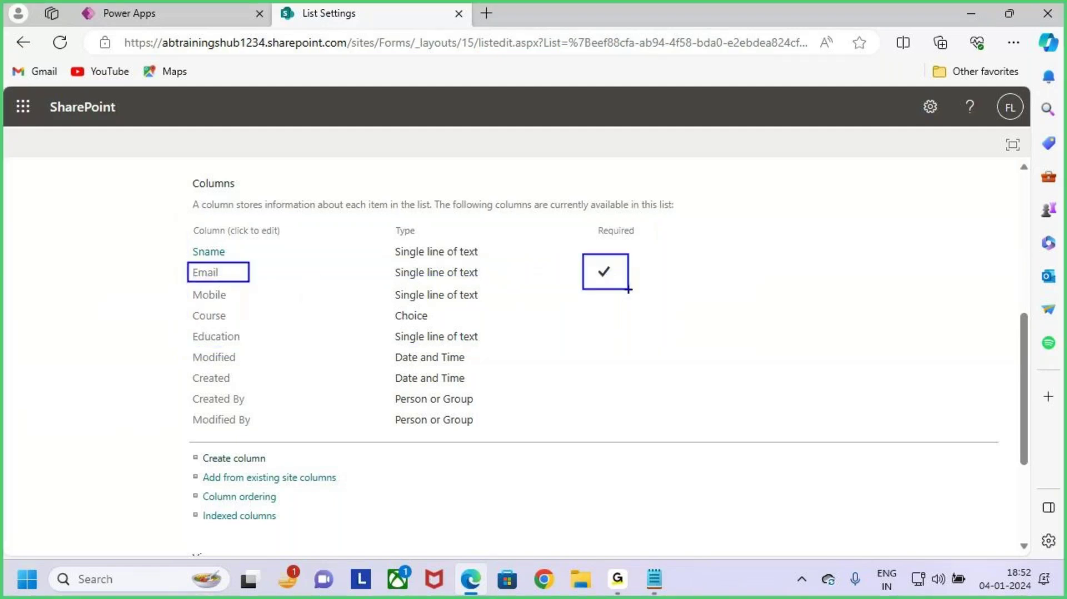
key(e)
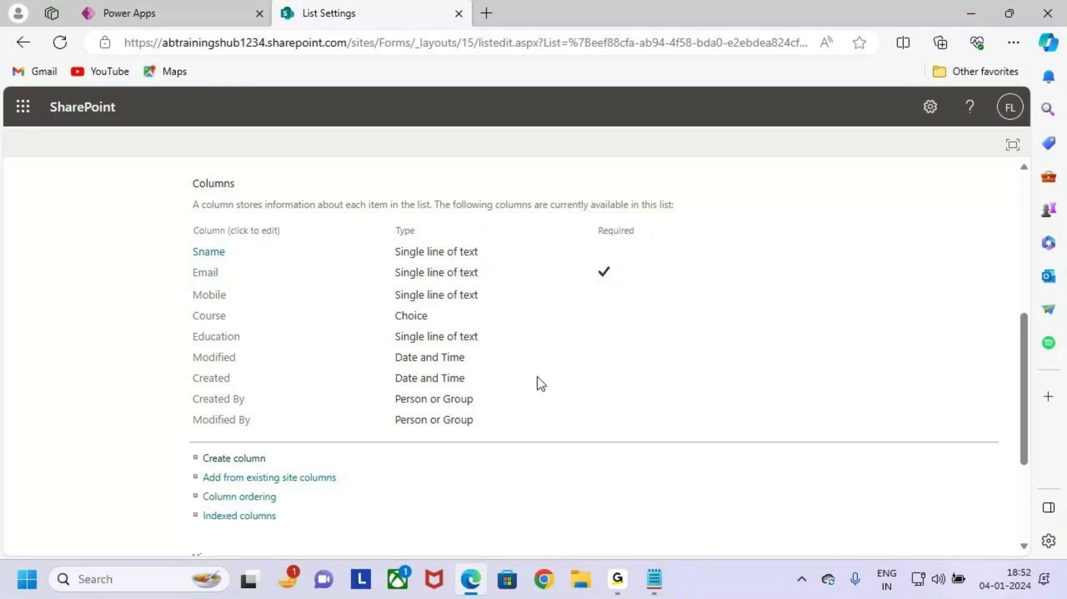
mouse_move(185, 241)
mouse_down()
mouse_move(373, 324)
mouse_move(537, 363)
mouse_move(627, 341)
mouse_up()
drag(606, 295, 680, 229)
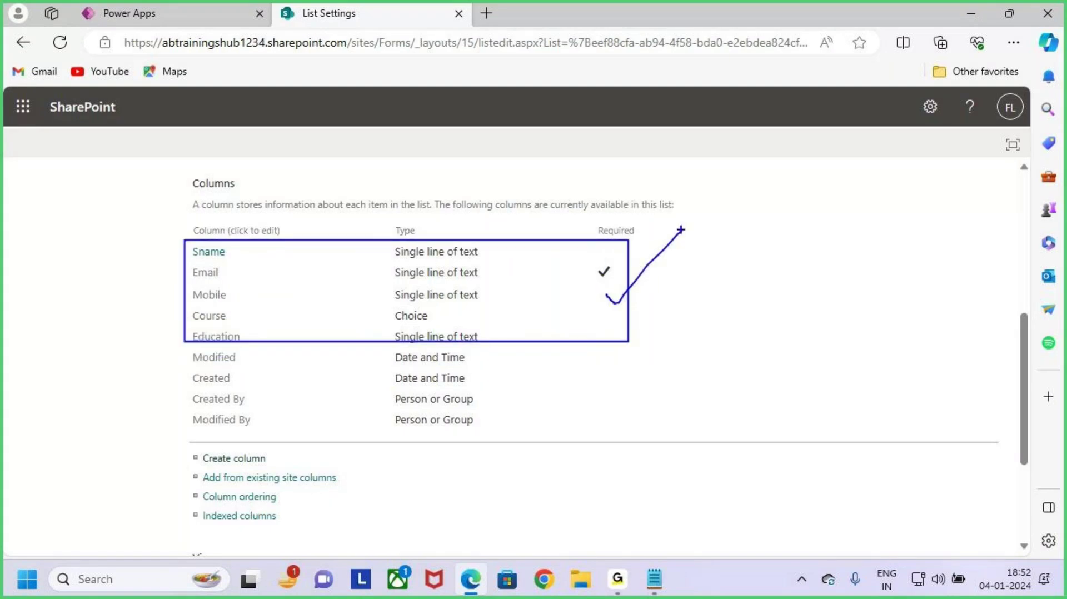
Step: In the form editor, mark the starred Email field as matching the list's required column
key(Escape)
click(179, 12)
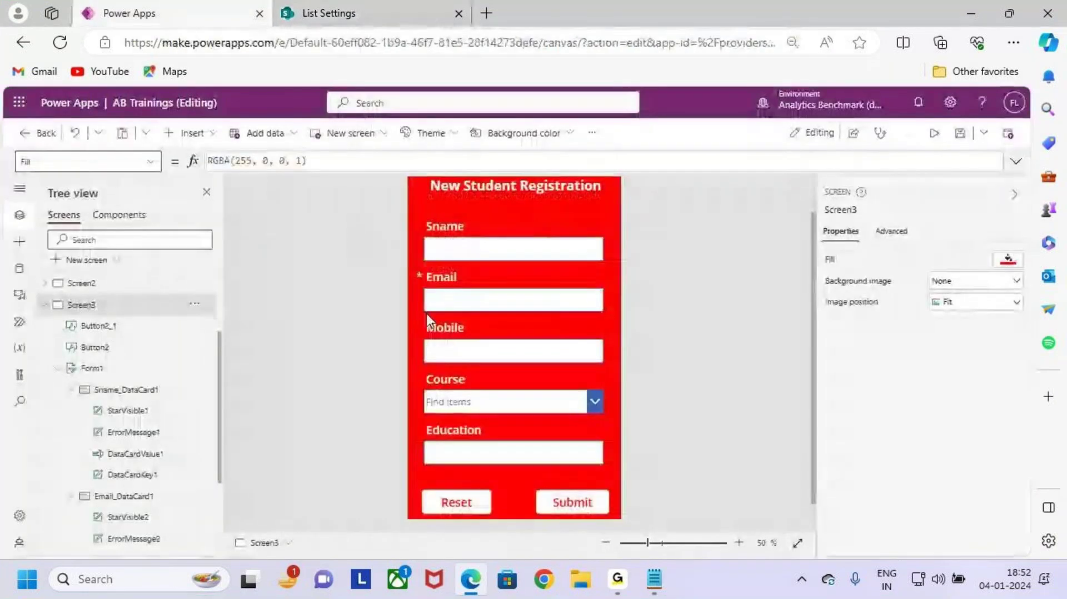
key(ctrl+2)
mouse_move(409, 220)
mouse_down()
mouse_move(602, 443)
mouse_move(604, 476)
mouse_move(626, 485)
mouse_up()
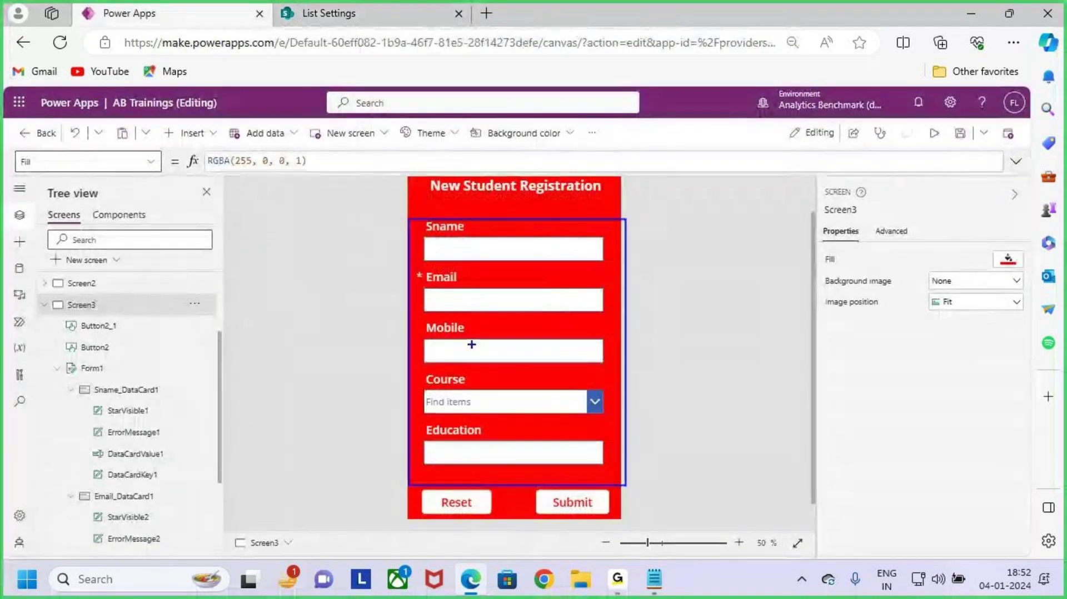
mouse_move(449, 279)
mouse_down()
mouse_move(471, 274)
mouse_move(426, 291)
mouse_up()
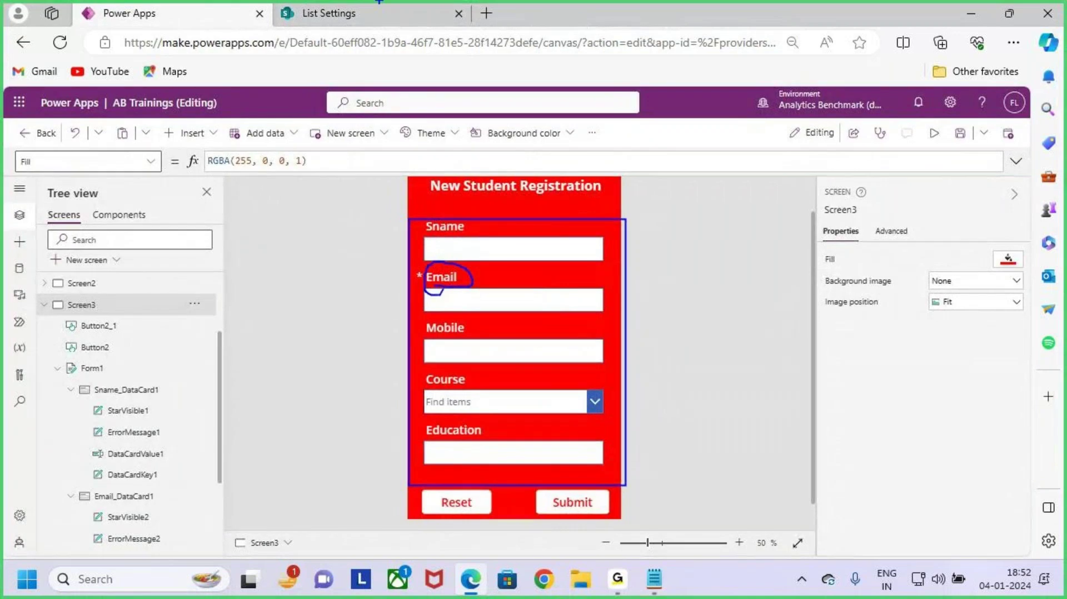
mouse_move(379, 1)
mouse_down()
mouse_move(375, 71)
mouse_move(404, 65)
mouse_up()
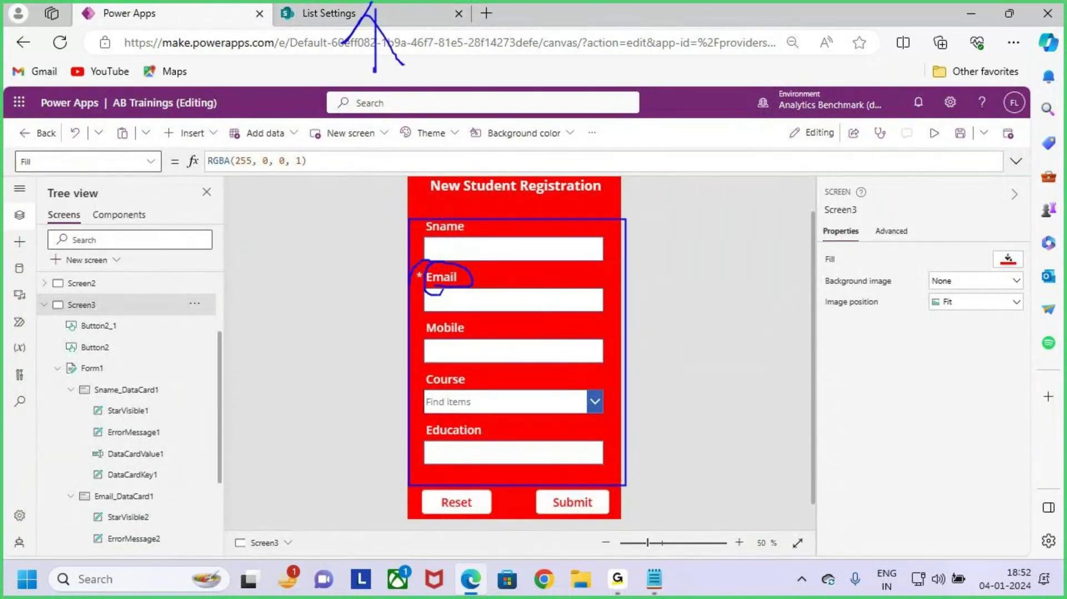
key(Escape)
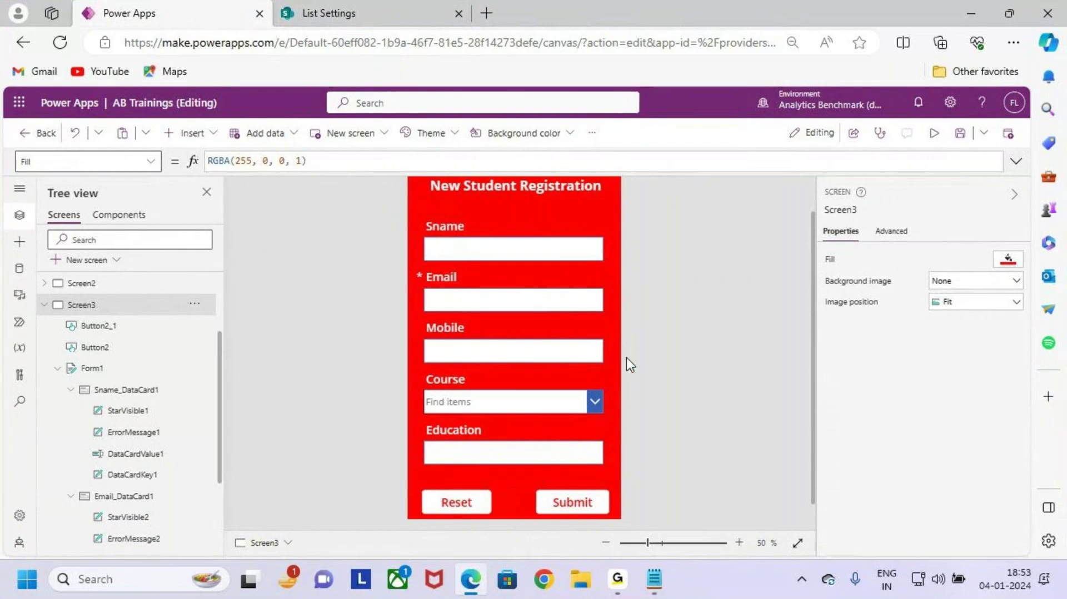
Step: Select the Mobile field's data card on the form
scroll(626, 357, down, 1)
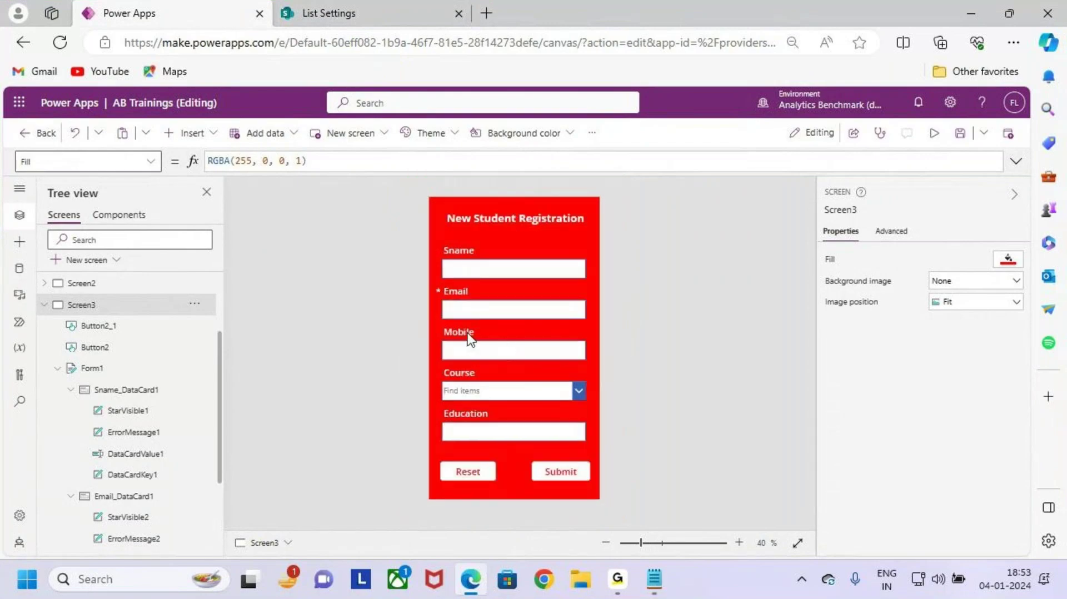
click(494, 347)
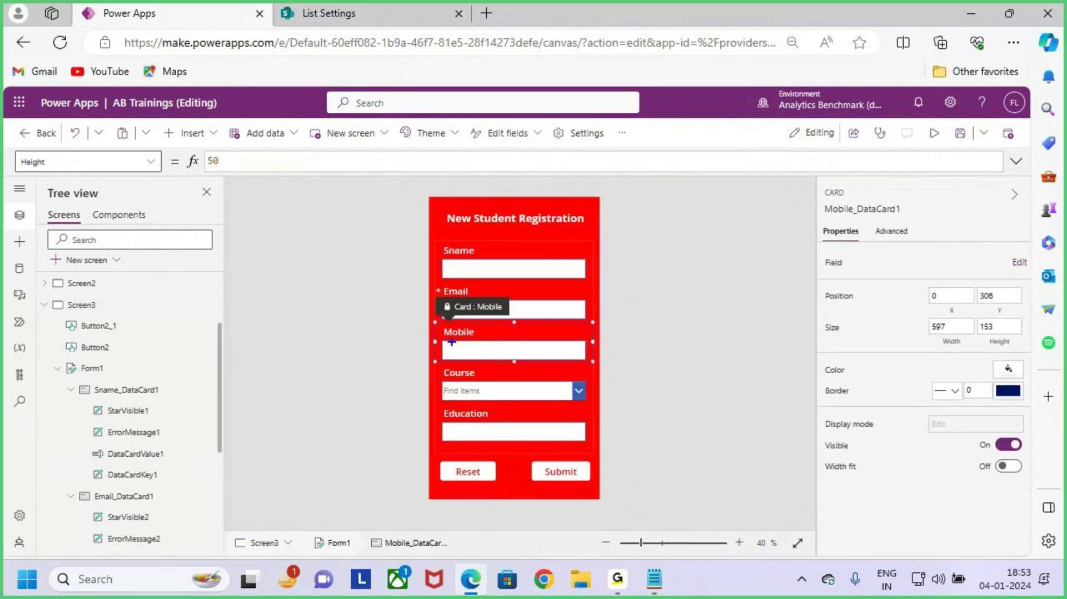
drag(482, 341, 514, 305)
click(328, 13)
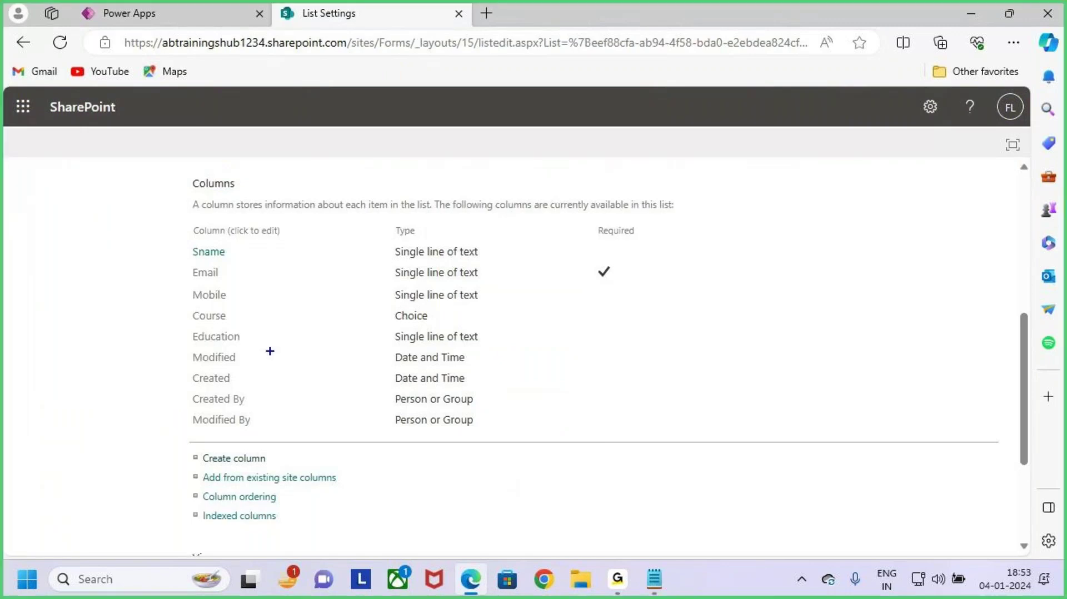
drag(187, 284, 643, 306)
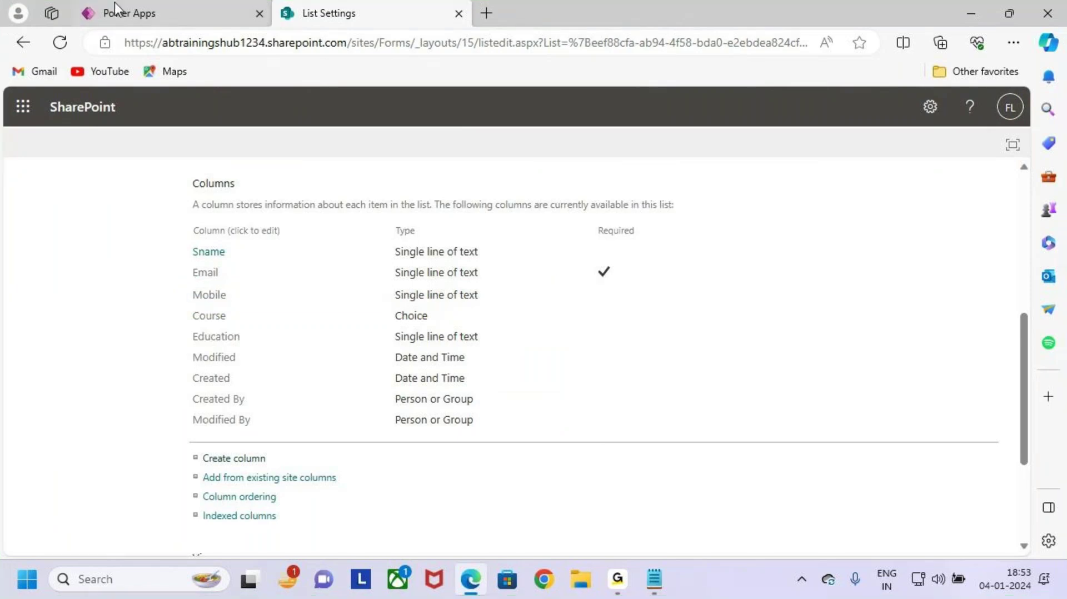
key(ctrl+Tab)
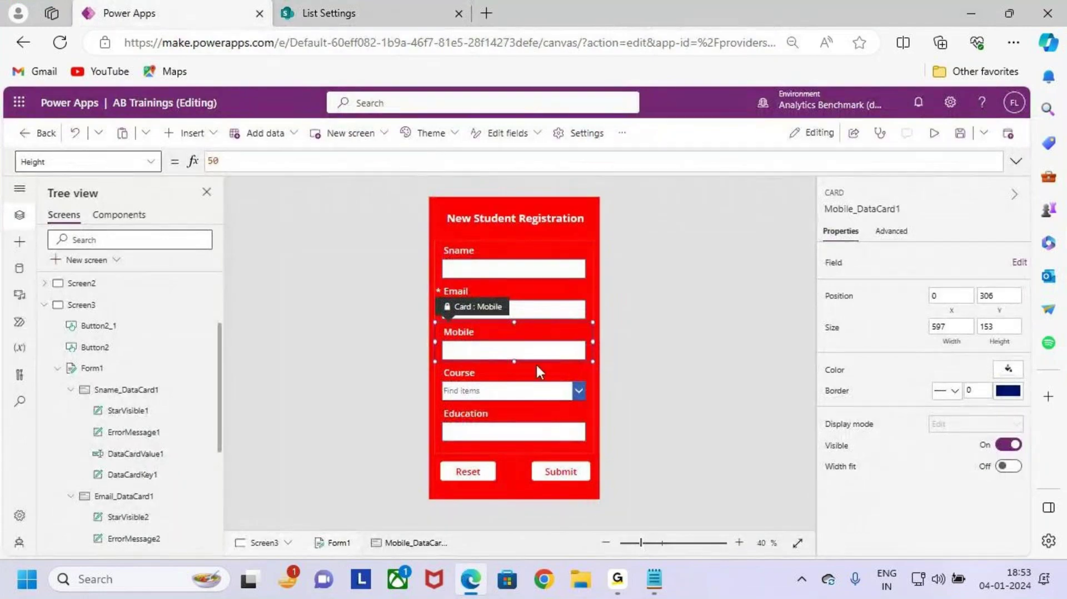
Step: Highlight the 1.StarVisible note in Notepad, then minimize Notepad
click(971, 13)
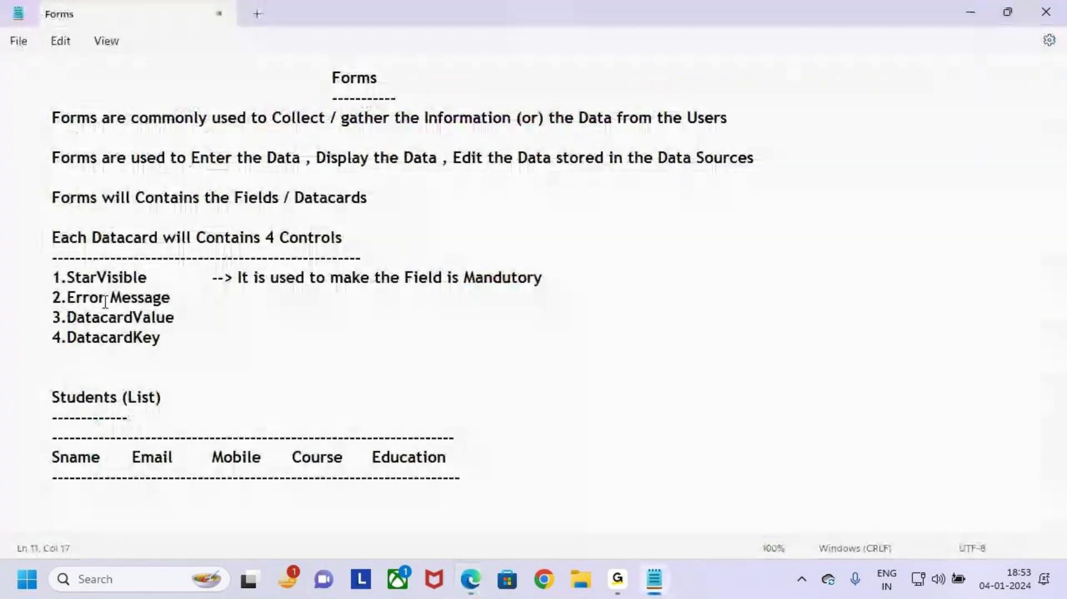
drag(53, 277, 170, 280)
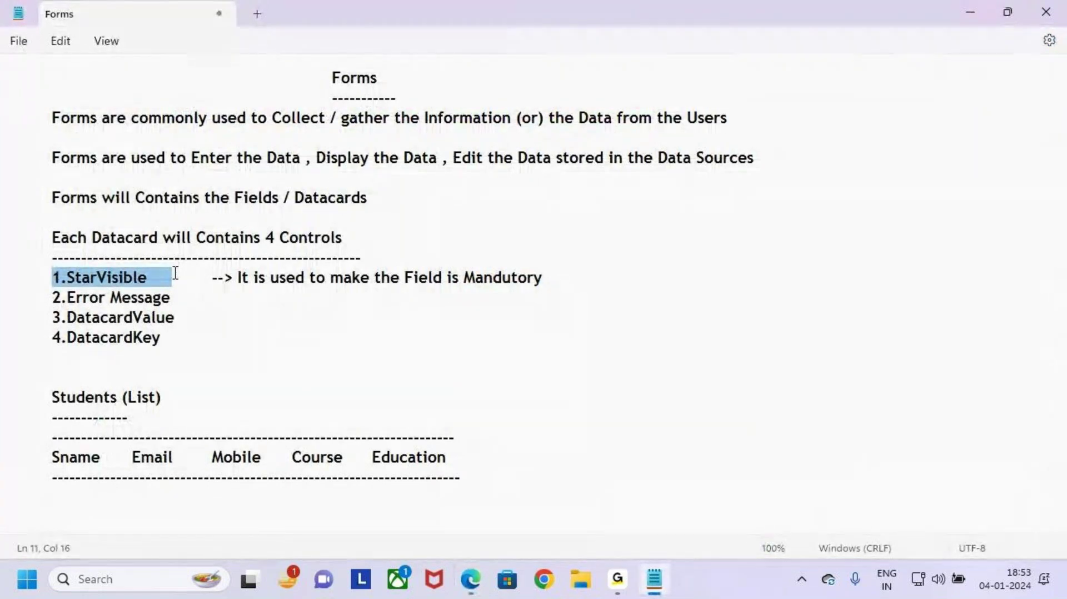
click(390, 295)
click(235, 277)
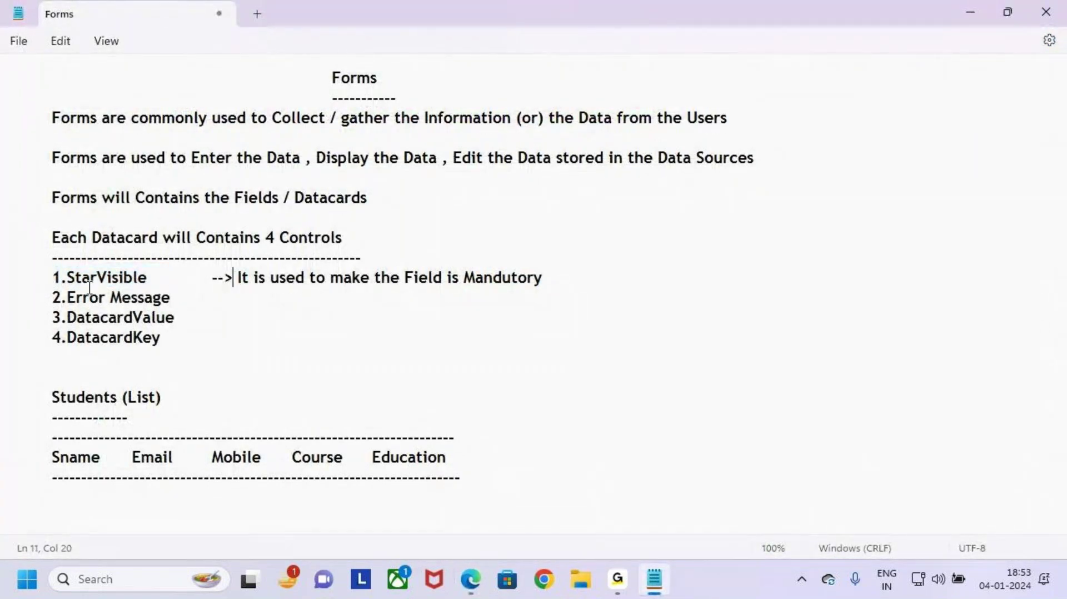
drag(53, 278, 124, 279)
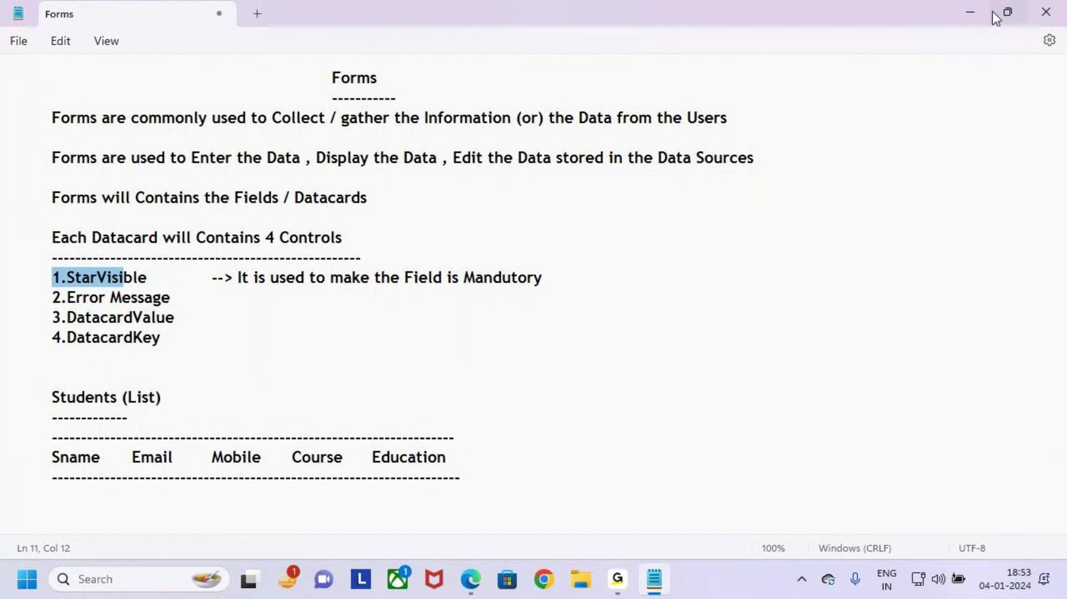
click(969, 11)
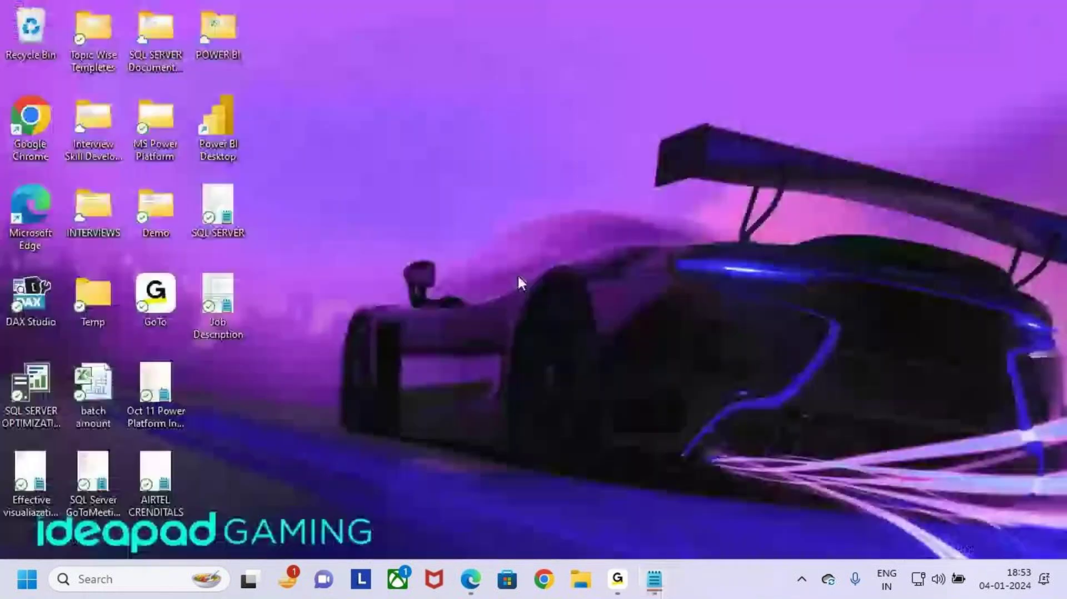
click(472, 581)
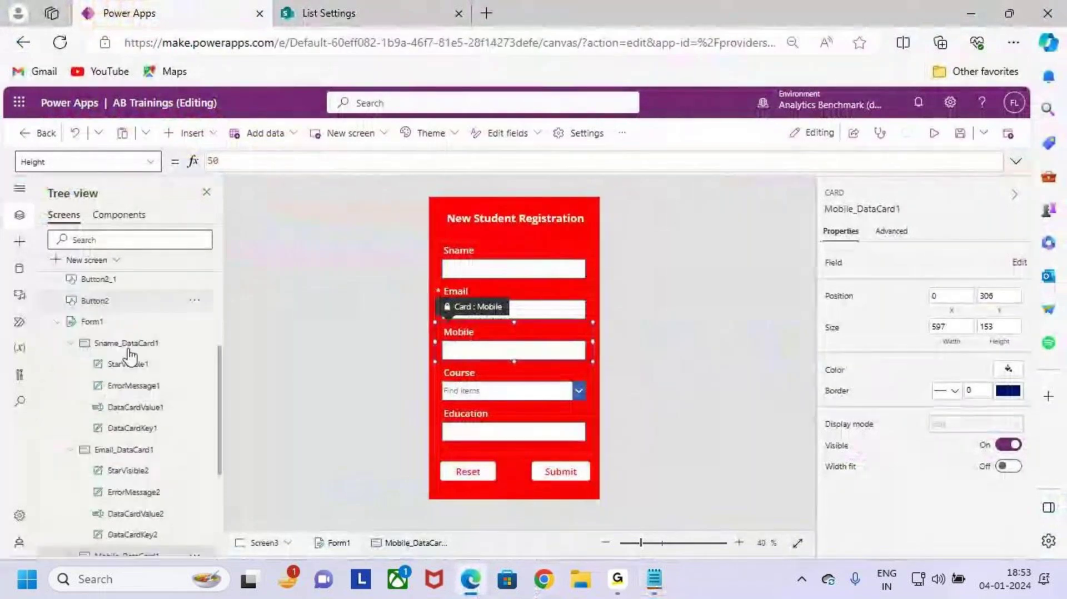
Step: Collapse the other cards in Tree view and show Mobile_DataCard1's Required property
click(70, 343)
click(71, 354)
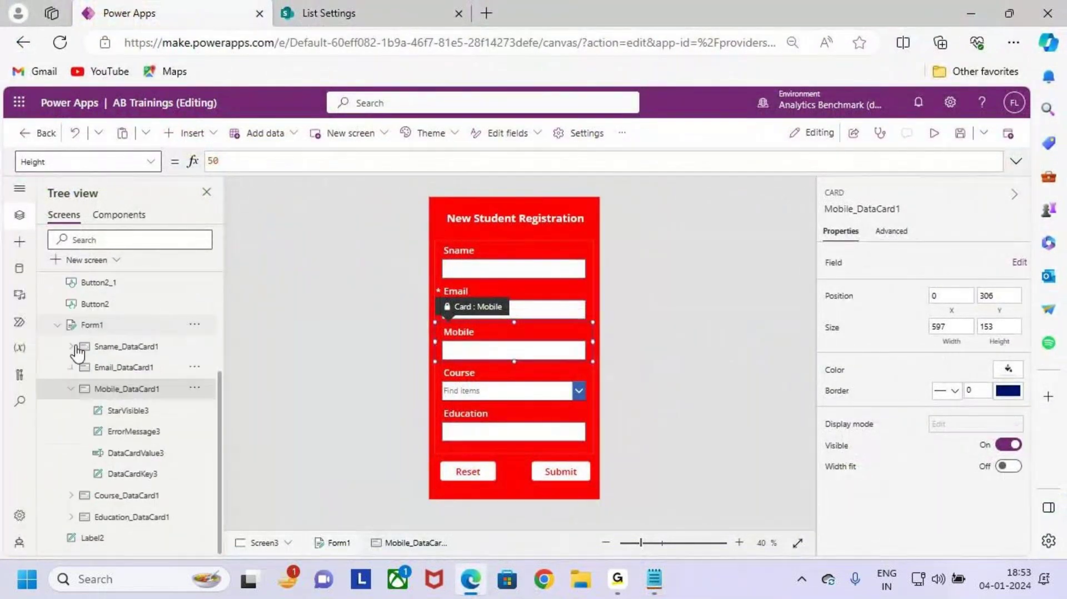
click(70, 388)
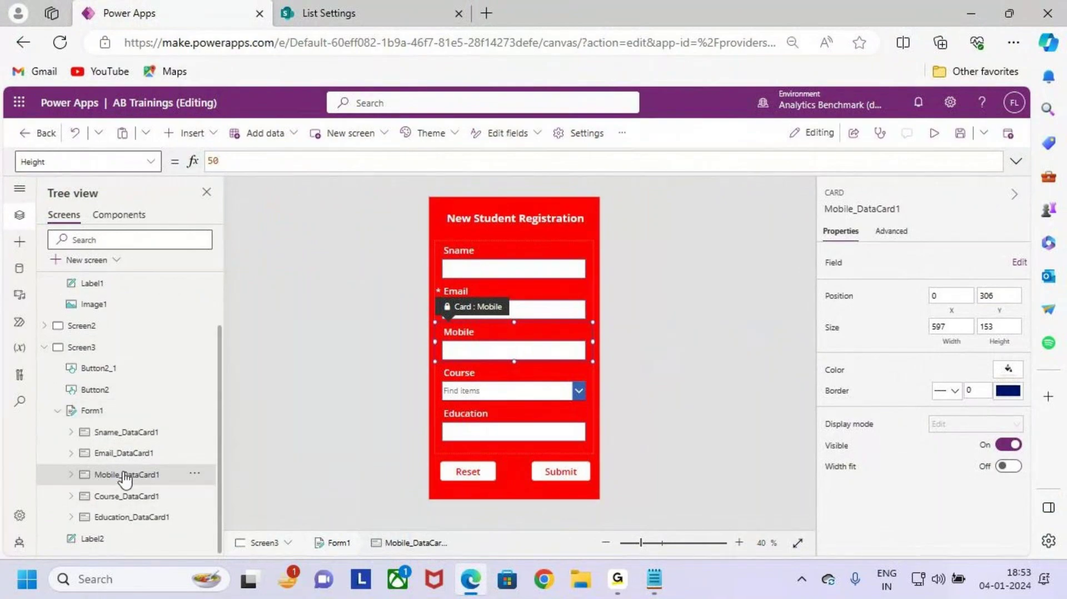
drag(84, 464, 174, 488)
key(Escape)
click(150, 162)
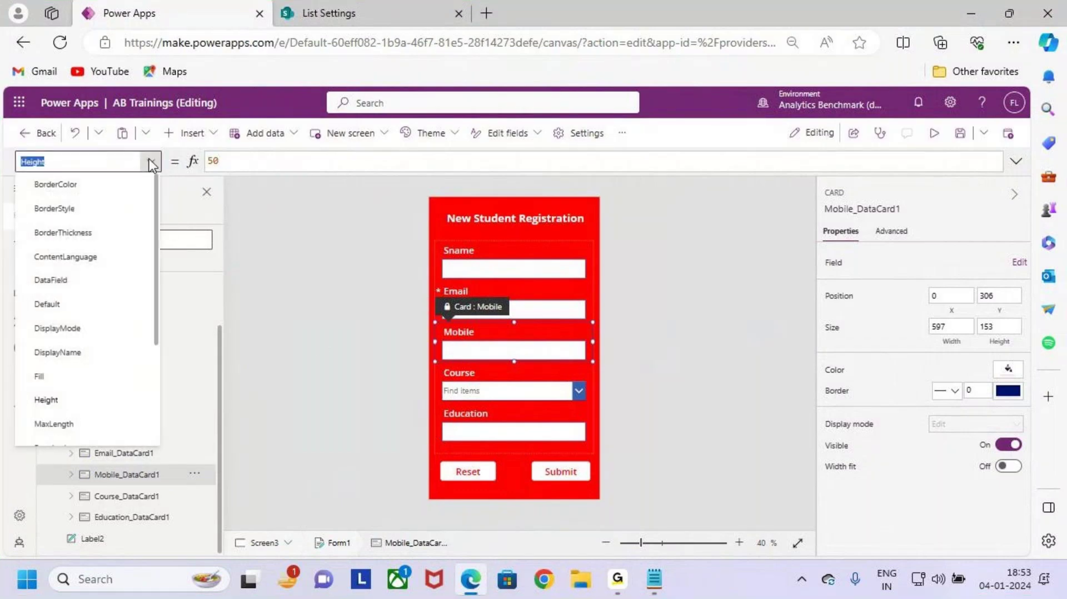
scroll(91, 345, down, 3)
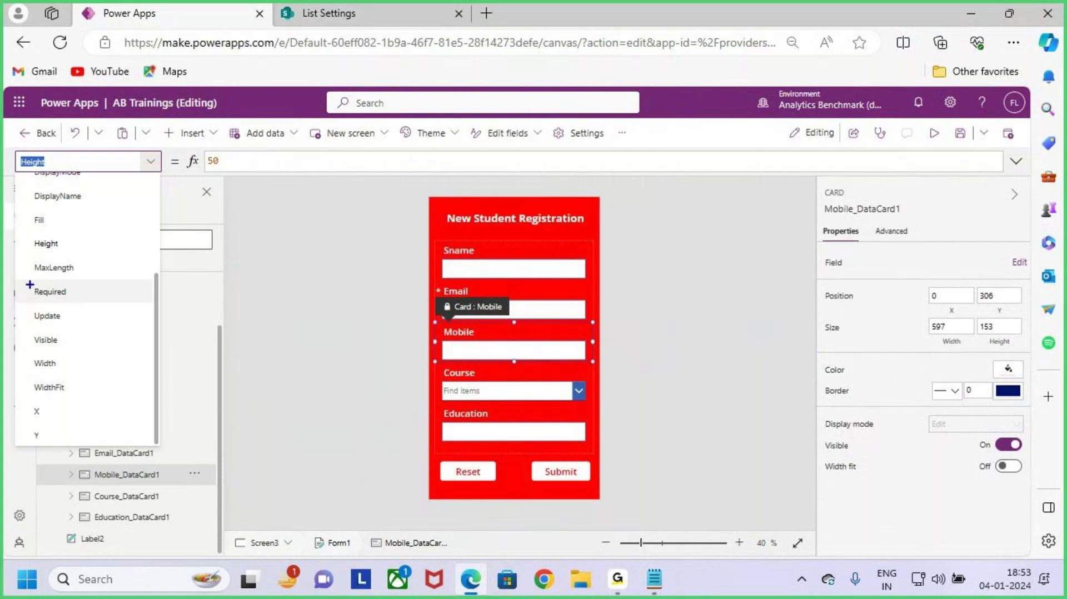
mouse_move(20, 282)
mouse_down()
mouse_move(99, 304)
mouse_move(135, 241)
mouse_up()
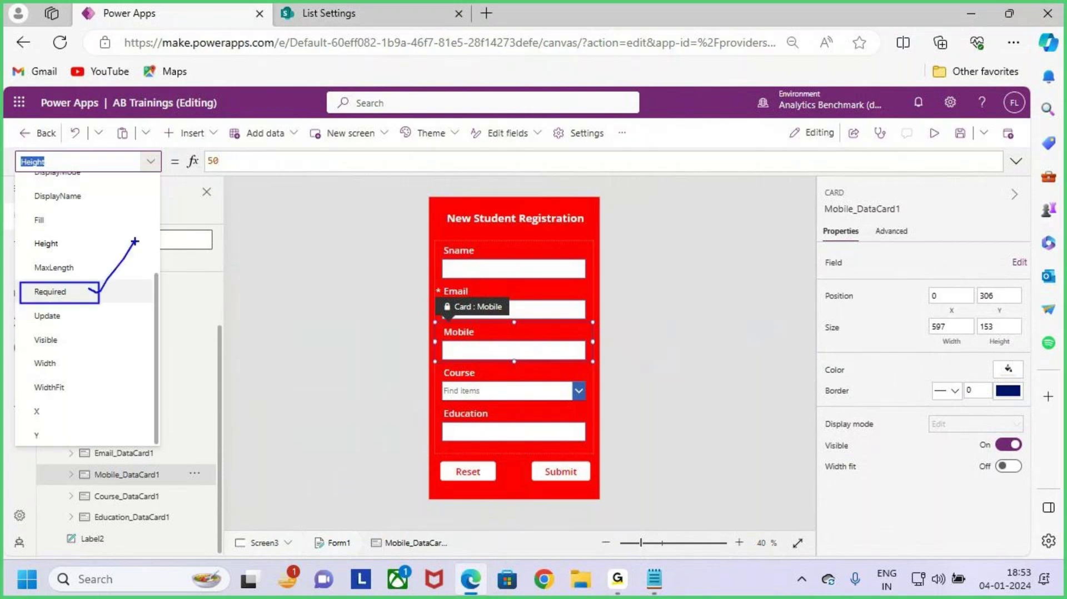
click(100, 294)
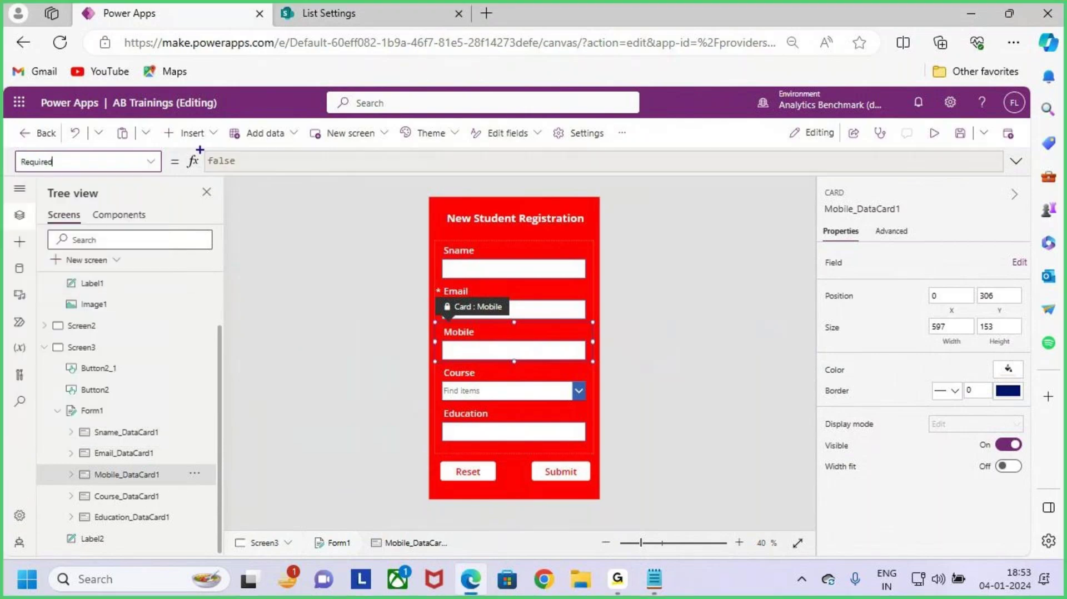
Step: Annotate the Required value false with a note that it should become true
drag(194, 146, 267, 181)
mouse_move(255, 162)
mouse_down()
mouse_move(285, 161)
mouse_move(300, 215)
mouse_up()
drag(345, 143, 350, 187)
mouse_move(337, 170)
mouse_down()
mouse_move(364, 177)
mouse_move(389, 147)
mouse_move(450, 192)
mouse_up()
drag(371, 206, 469, 179)
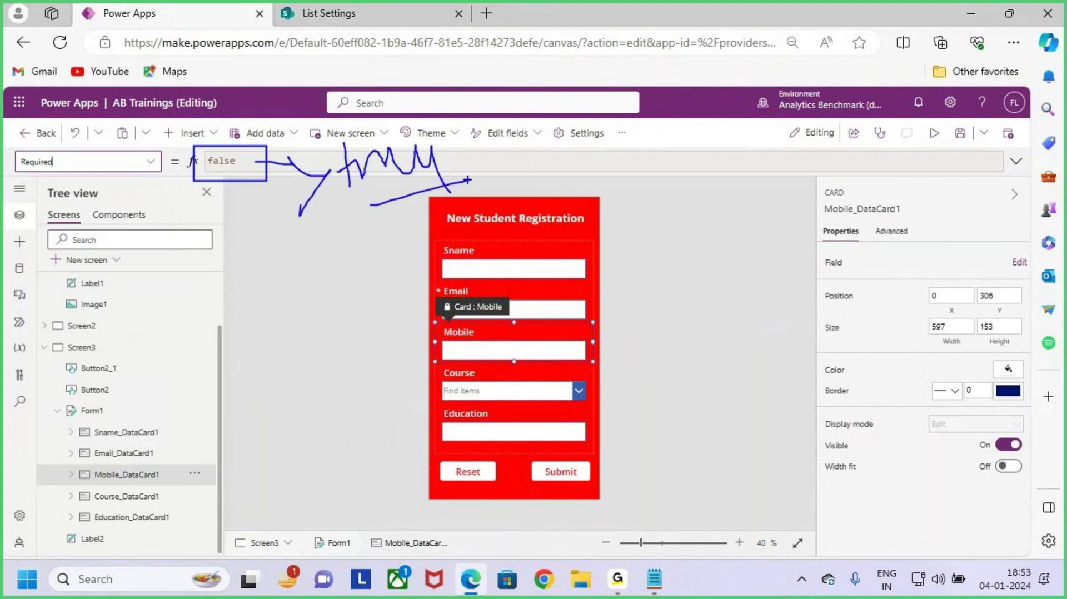
drag(568, 184, 616, 188)
mouse_move(614, 173)
mouse_down()
mouse_move(633, 189)
mouse_move(613, 213)
mouse_up()
mouse_move(674, 164)
mouse_down()
mouse_move(655, 200)
mouse_move(738, 198)
mouse_up()
drag(774, 134, 779, 195)
drag(769, 184, 830, 164)
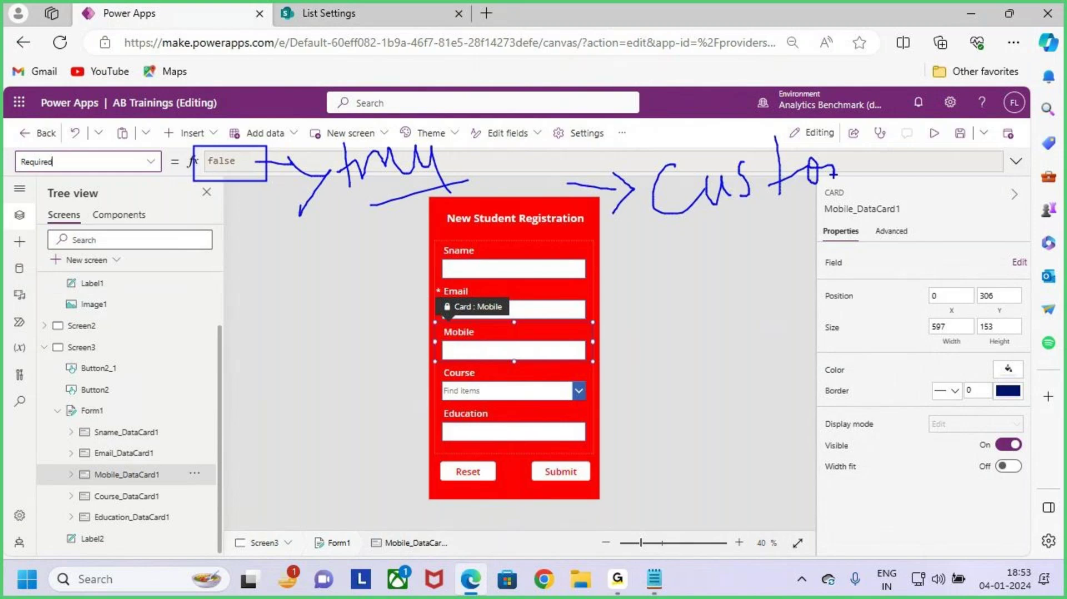
key(Escape)
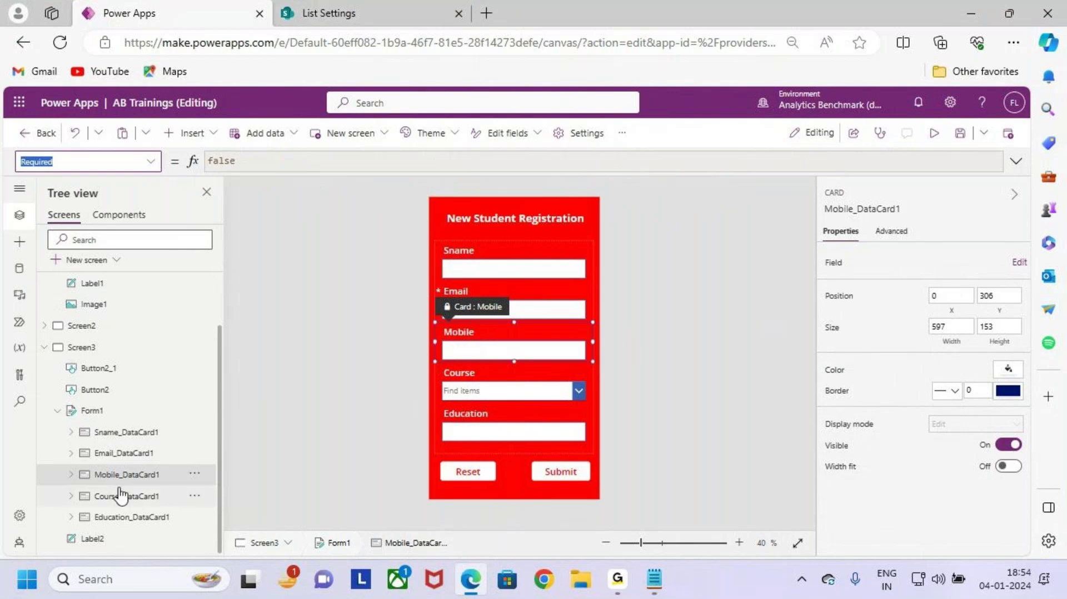
Step: Unlock Mobile_DataCard1 from the Advanced tab, then return to its Properties
click(856, 217)
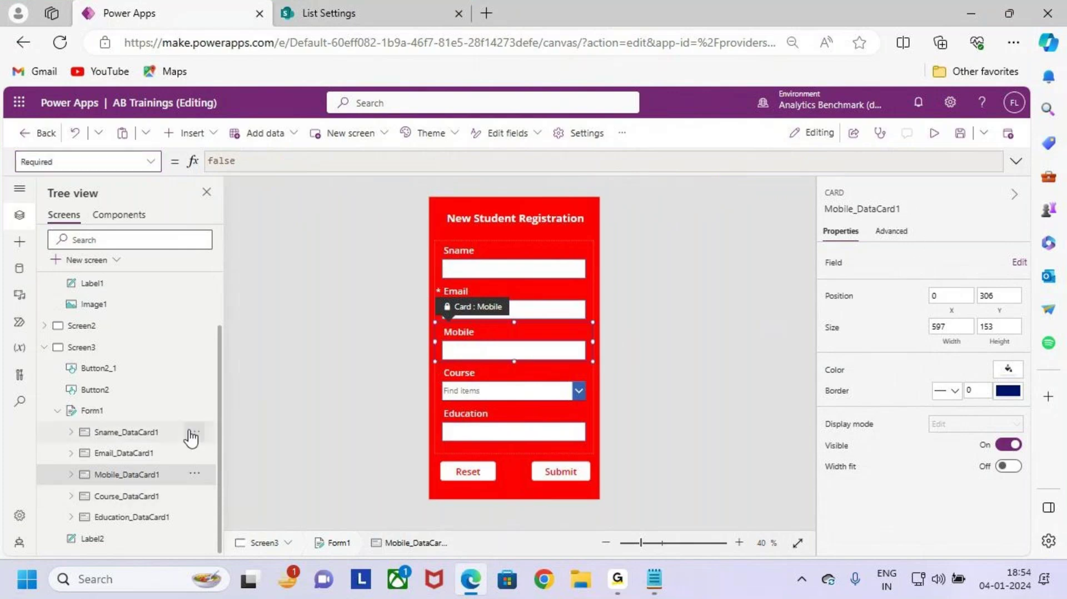
mouse_move(80, 463)
mouse_down()
mouse_move(178, 484)
mouse_move(218, 423)
mouse_up()
key(Escape)
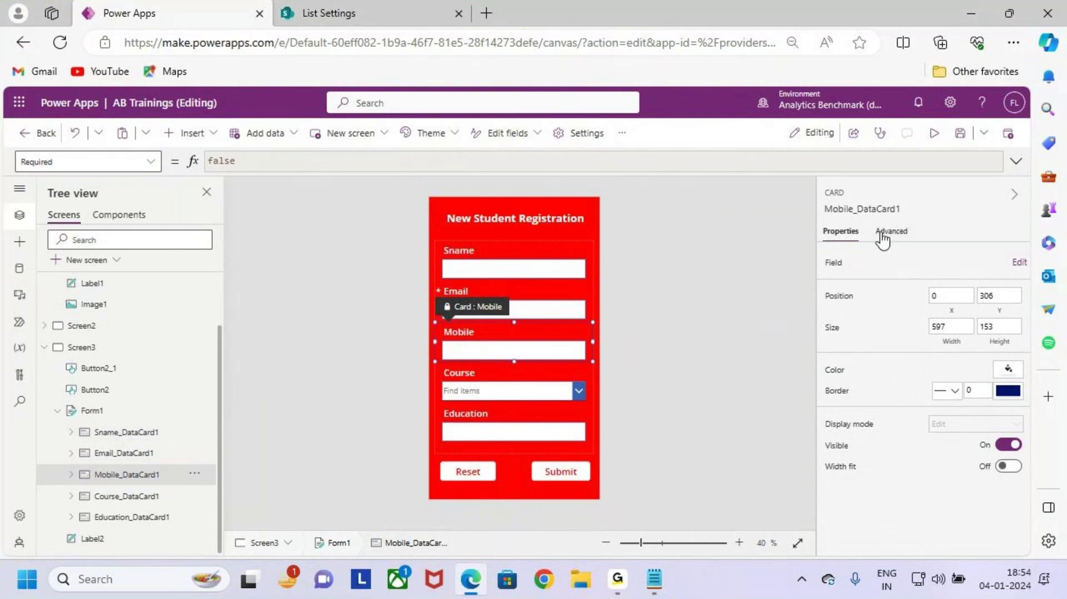
key(ctrl+2)
mouse_move(868, 216)
mouse_down()
mouse_move(930, 245)
mouse_move(943, 189)
mouse_up()
key(Escape)
click(893, 231)
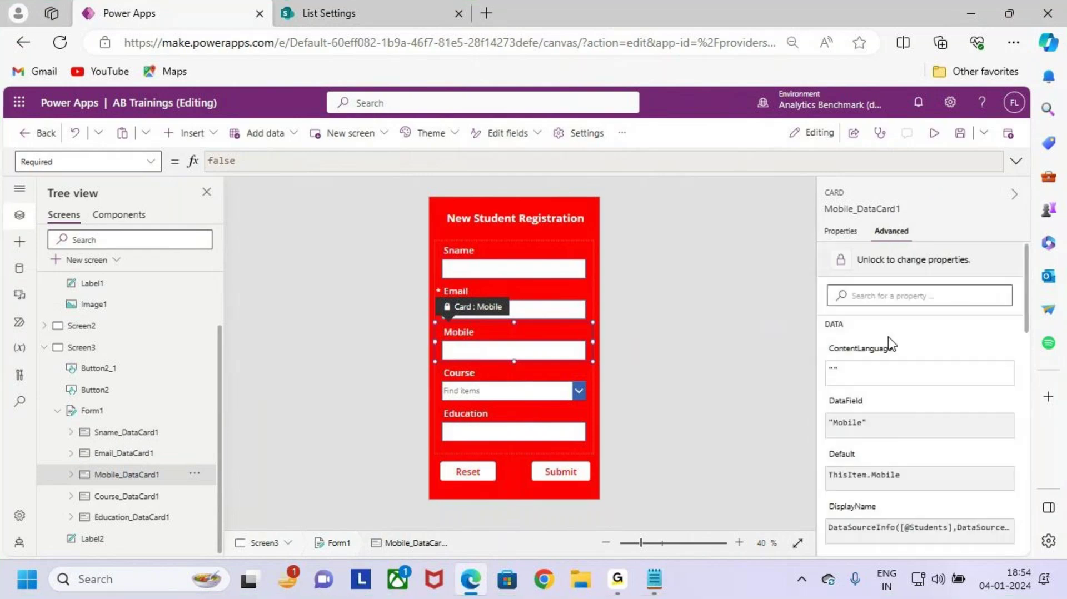
key(ctrl+2)
drag(83, 467, 175, 484)
drag(881, 261, 972, 209)
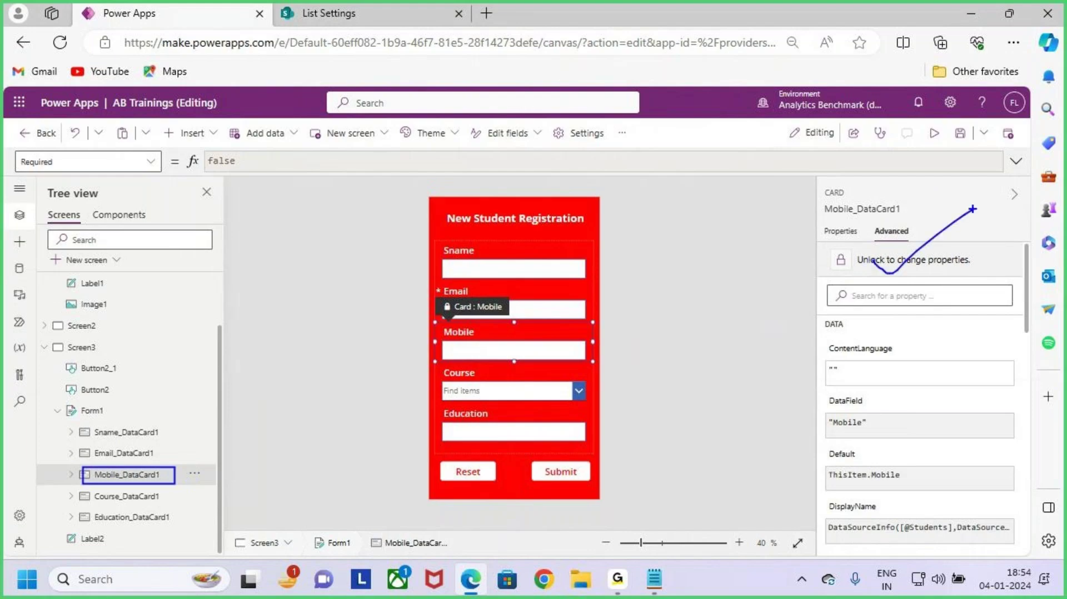
key(Escape)
click(894, 260)
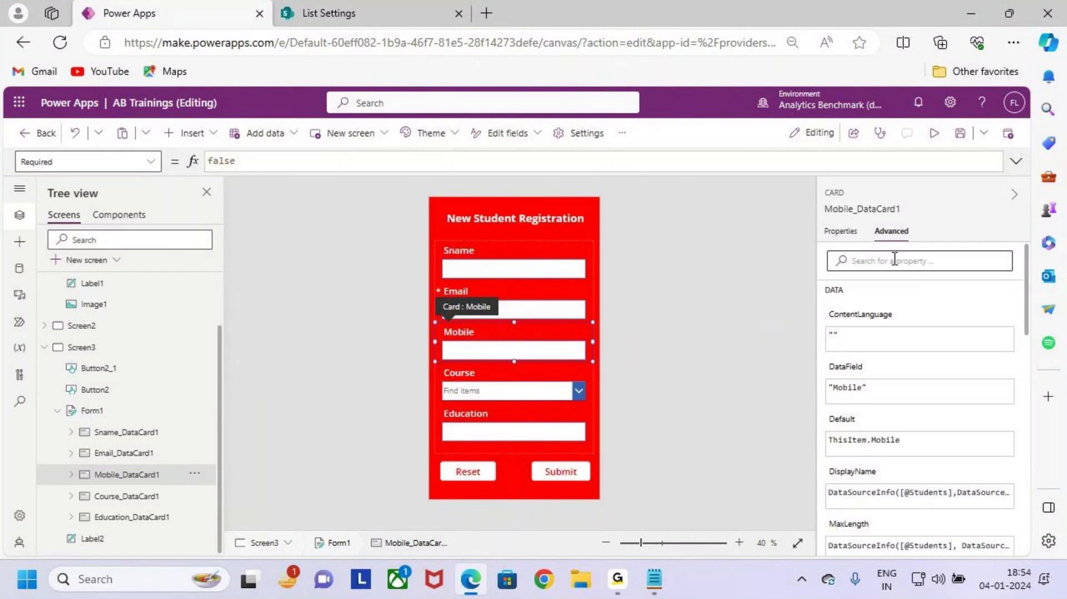
click(841, 230)
Step: Change Mobile_DataCard1's Required formula from false to true
click(83, 162)
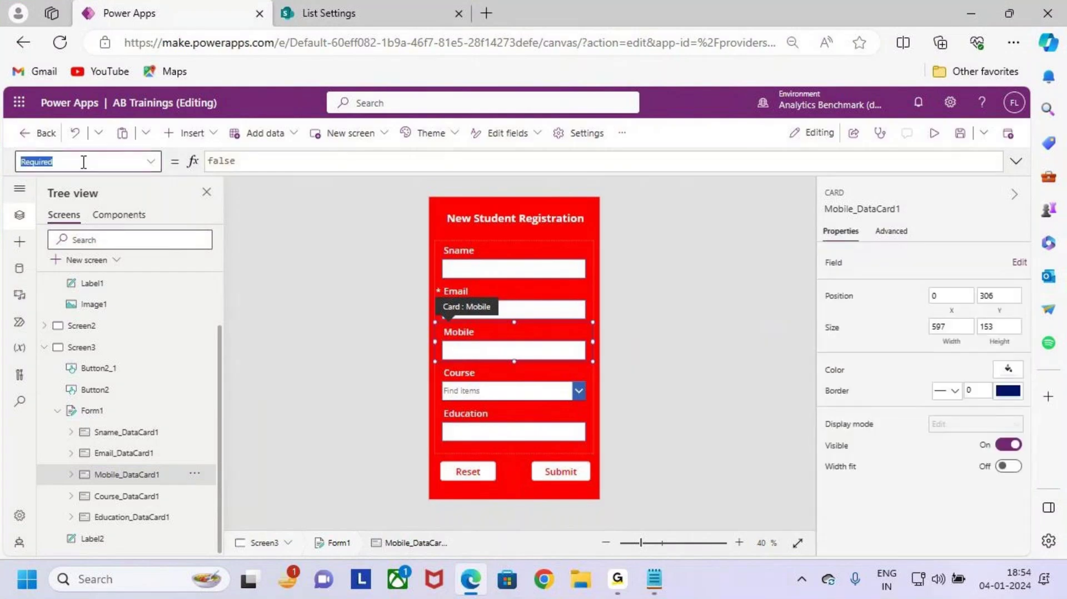
click(243, 162)
drag(279, 162, 175, 163)
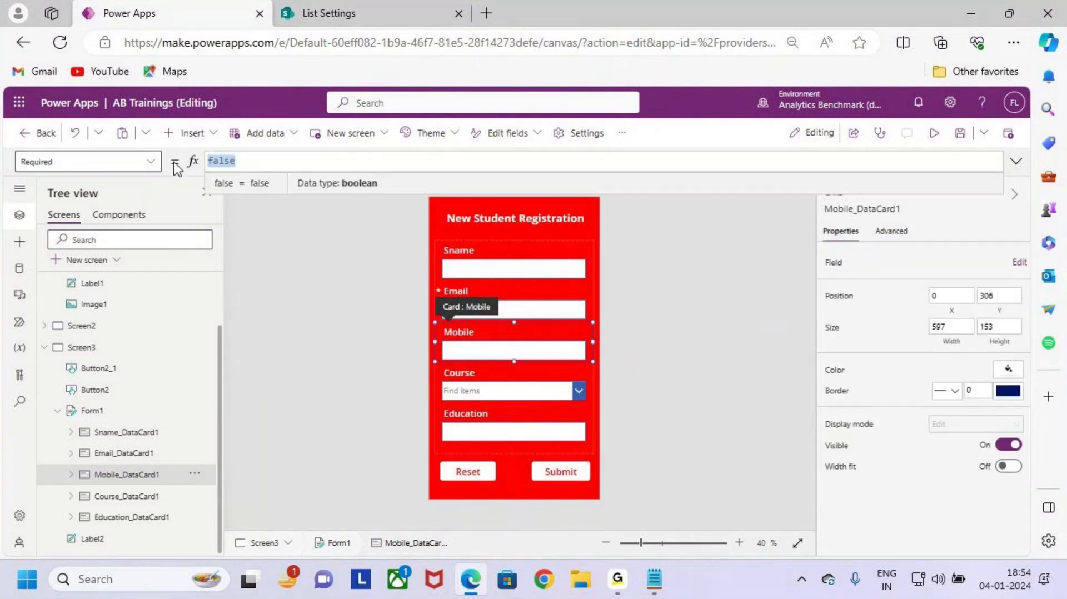
text(true)
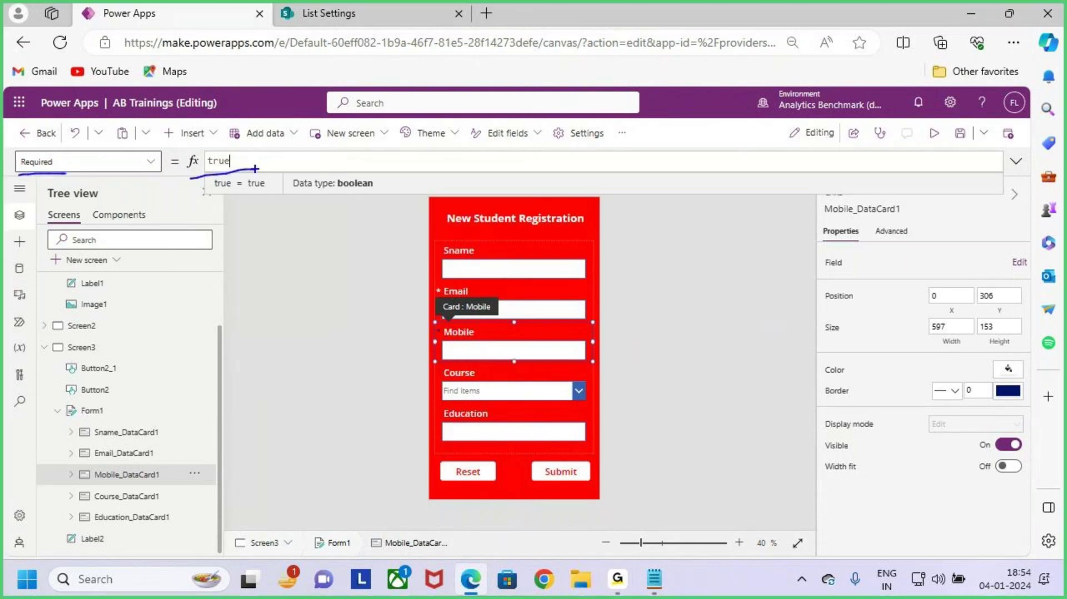
scroll(444, 356, up, 3)
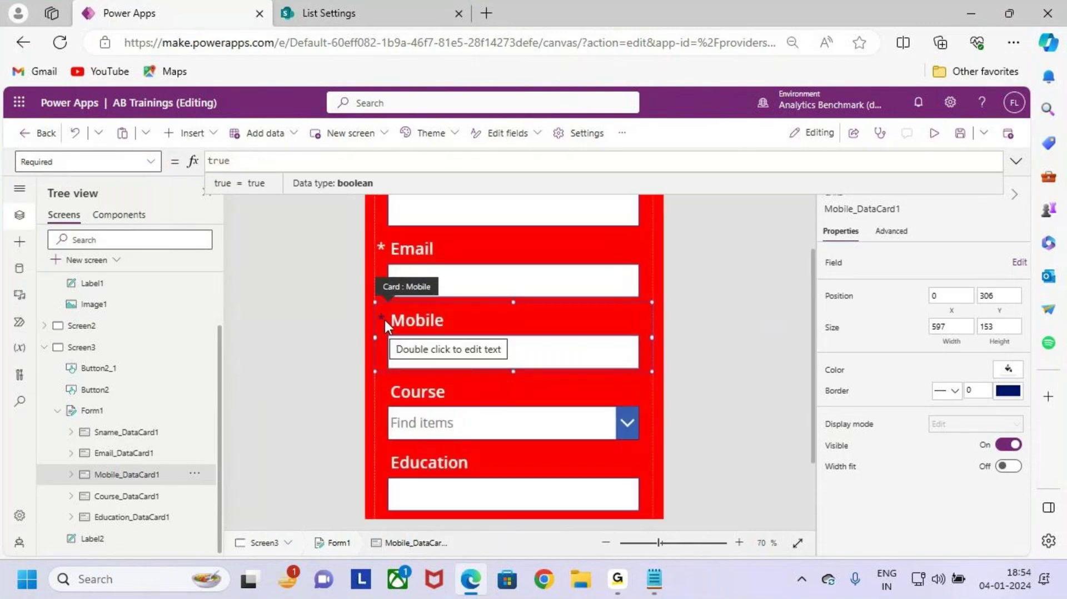
Step: Give the Mobile asterisk StarVisible3 a visible colour and font size 26
click(381, 316)
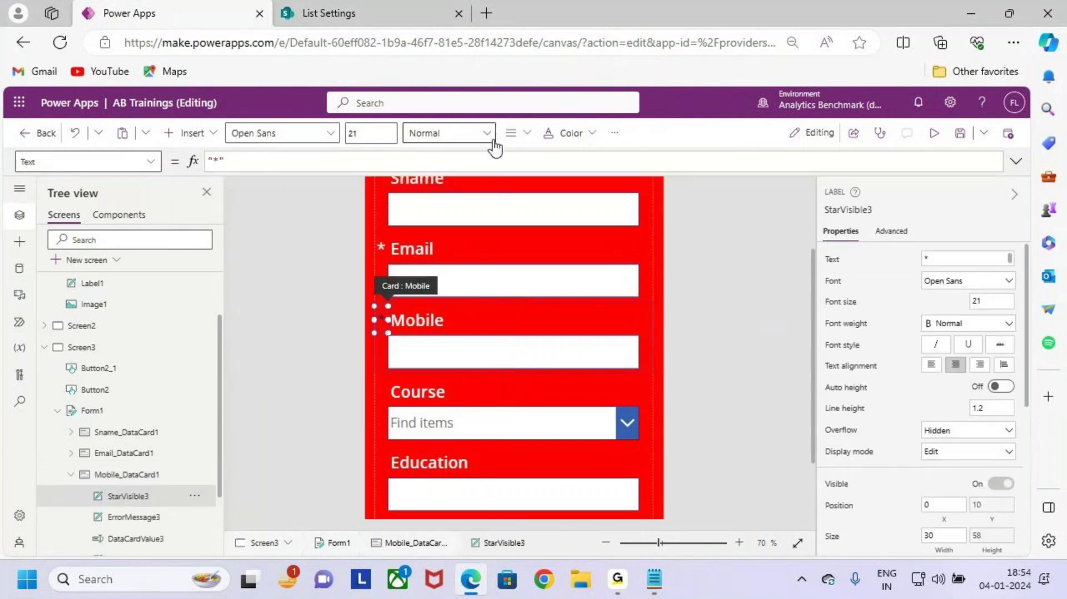
click(582, 139)
click(566, 397)
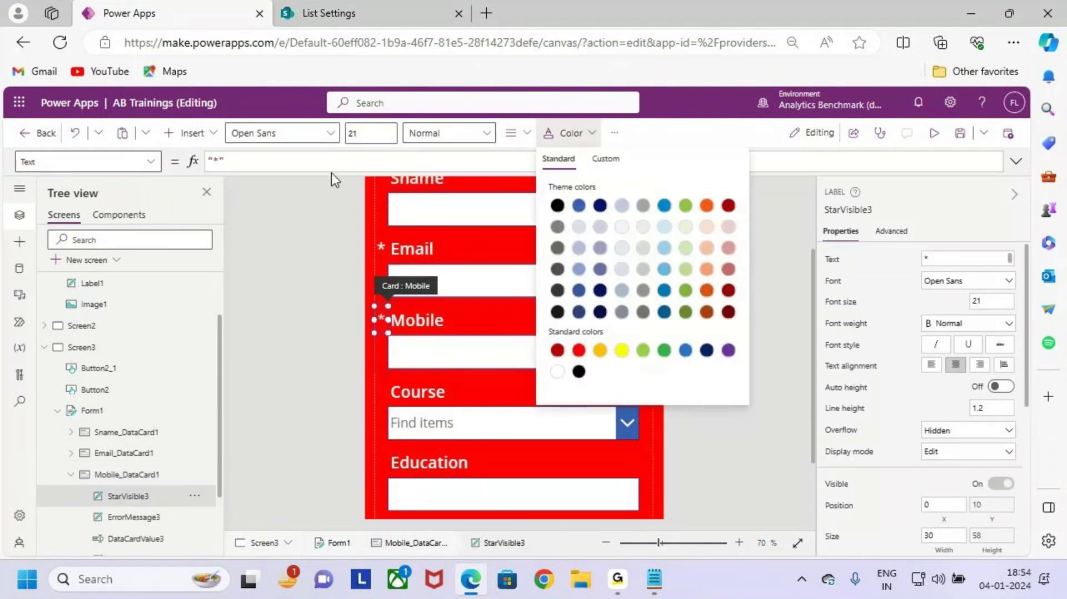
click(352, 134)
text(2)
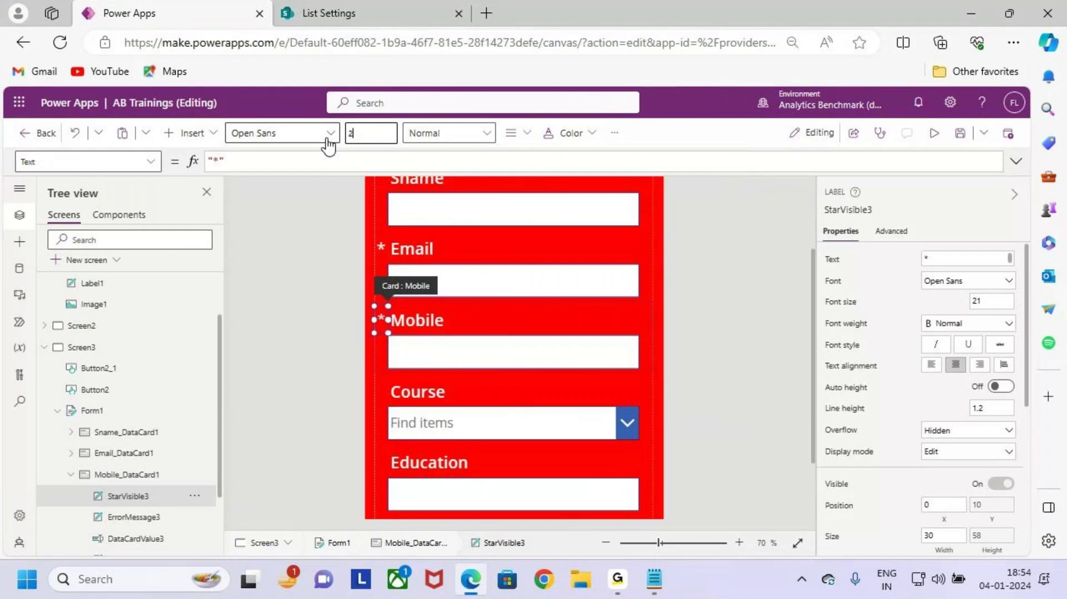
key(Return)
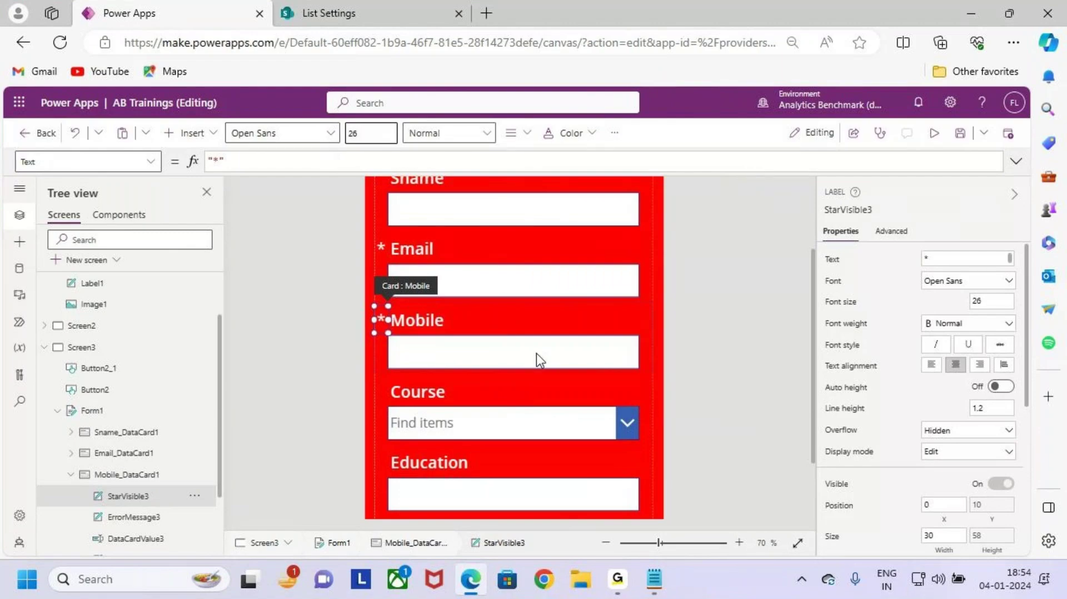
scroll(536, 350, down, 3)
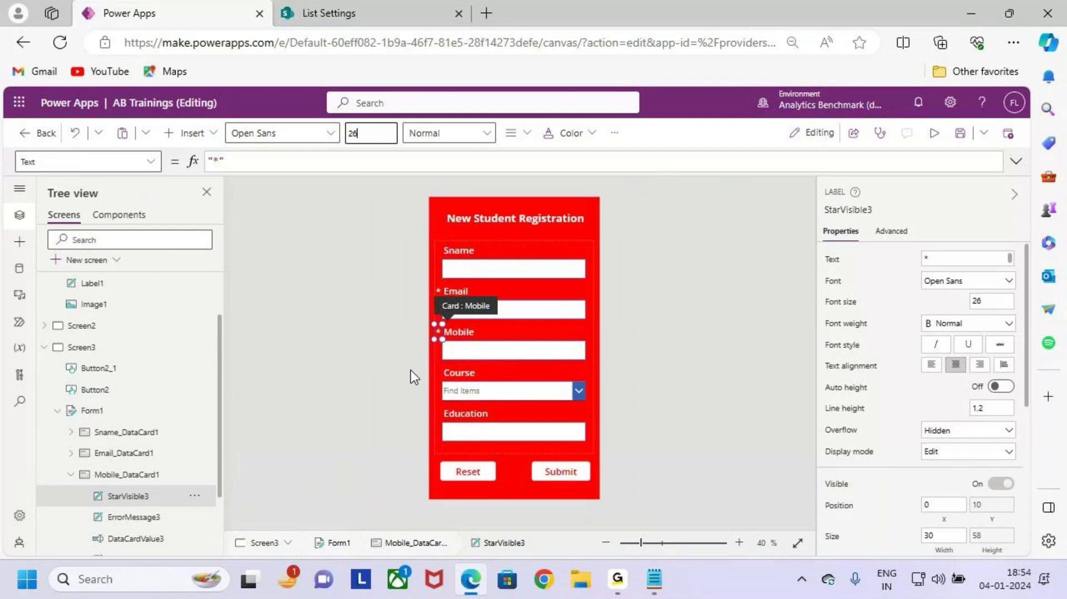
scroll(139, 425, down, 2)
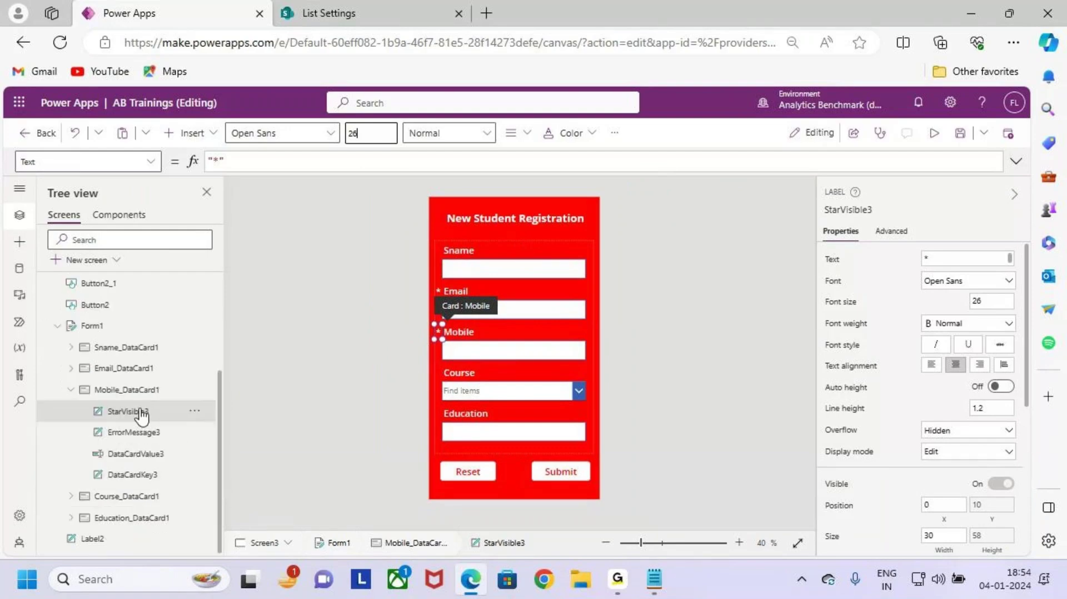
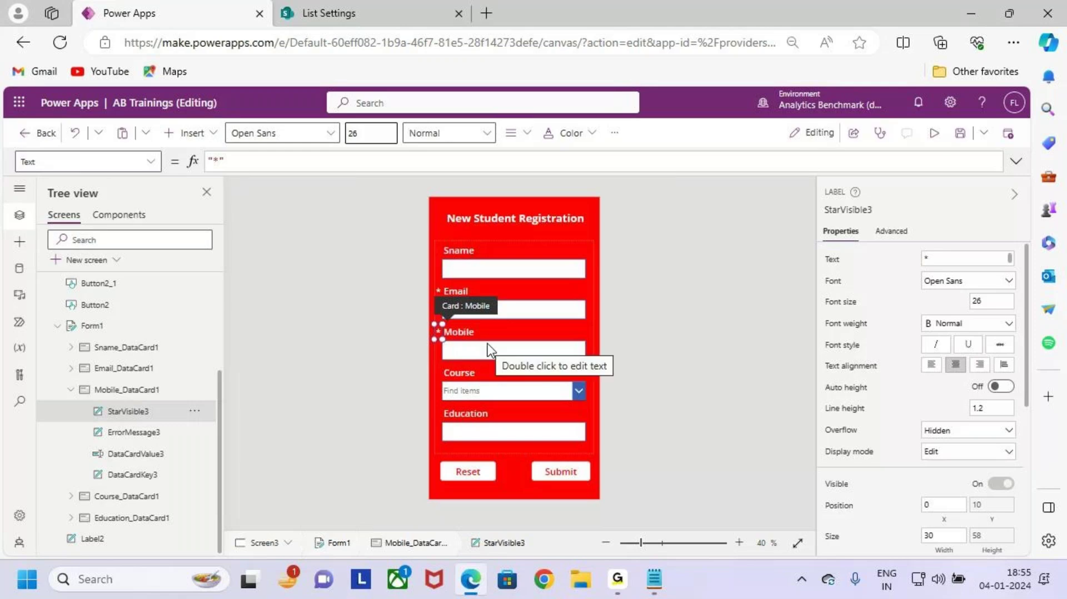
Step: Select StarVisible3 in the Tree view and minimise the Power Apps browser window
click(141, 416)
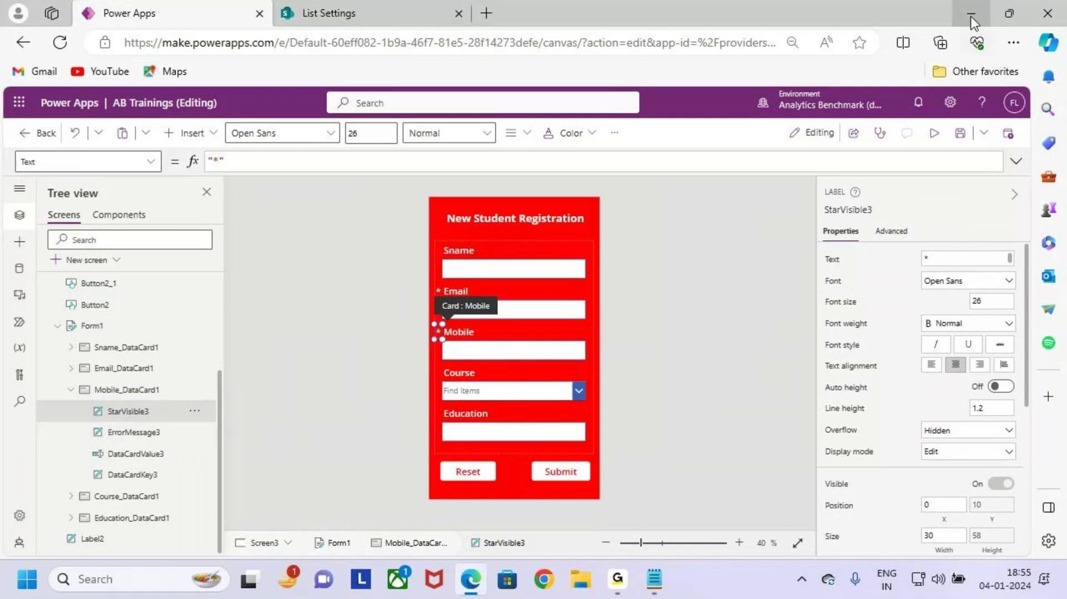
click(971, 13)
Step: In the Forms notes, place the caret after '2.Error Message' and tidy its ending
click(653, 579)
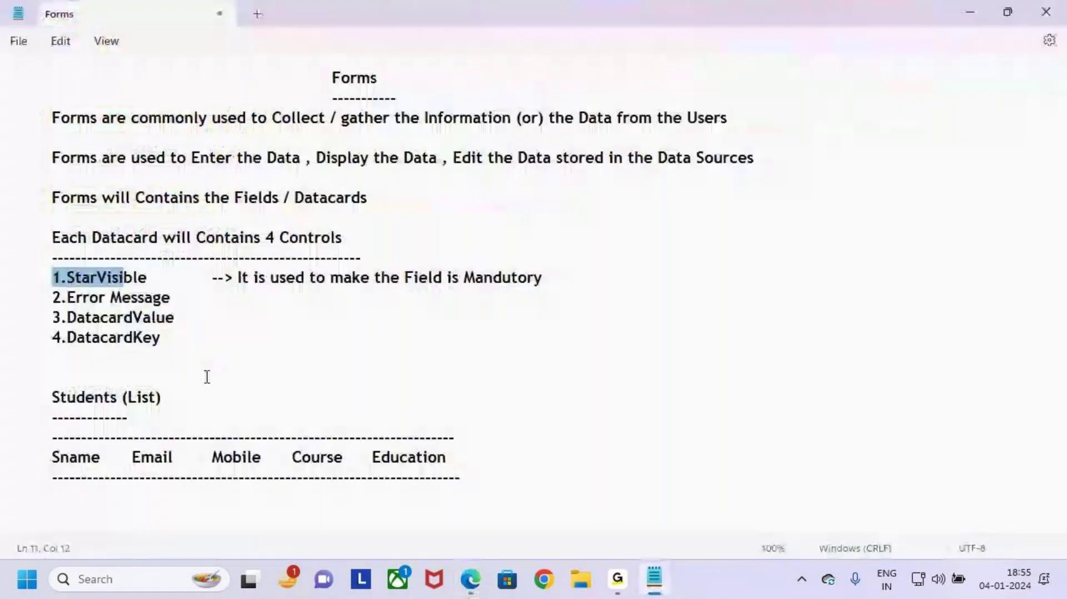
double_click(89, 298)
click(208, 293)
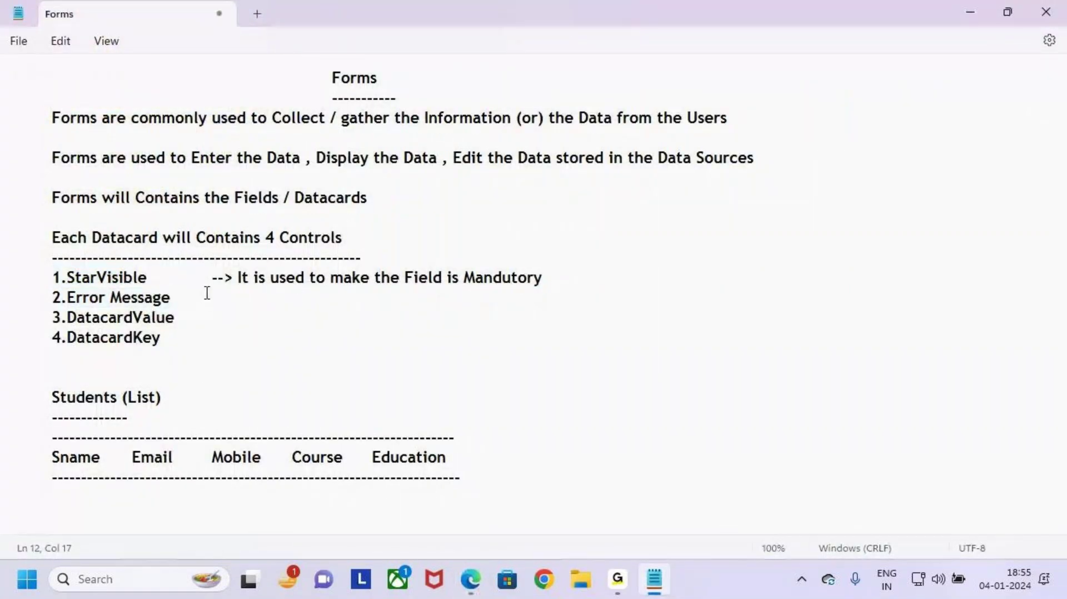
key(Tab)
key(Tab)
text(--)
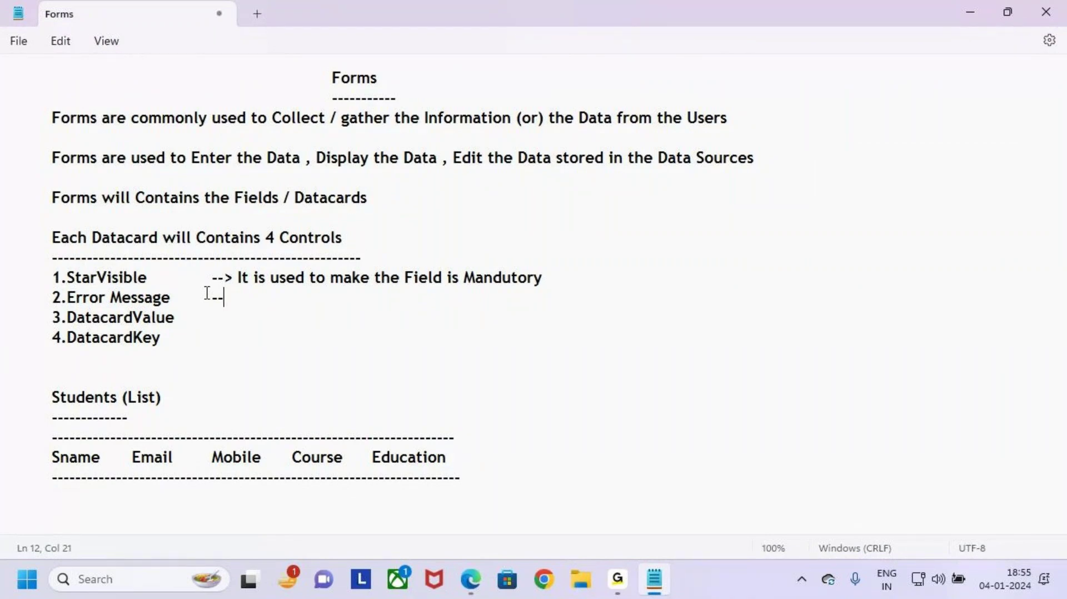
key(BackSpace)
key(BackSpace)
key(BackSpace)
key(BackSpace)
key(BackSpace)
text(ge)
key(Tab)
Step: Type '--> It is used to Display the Error Message' beside it, correcting typos
text(-->  It is used to)
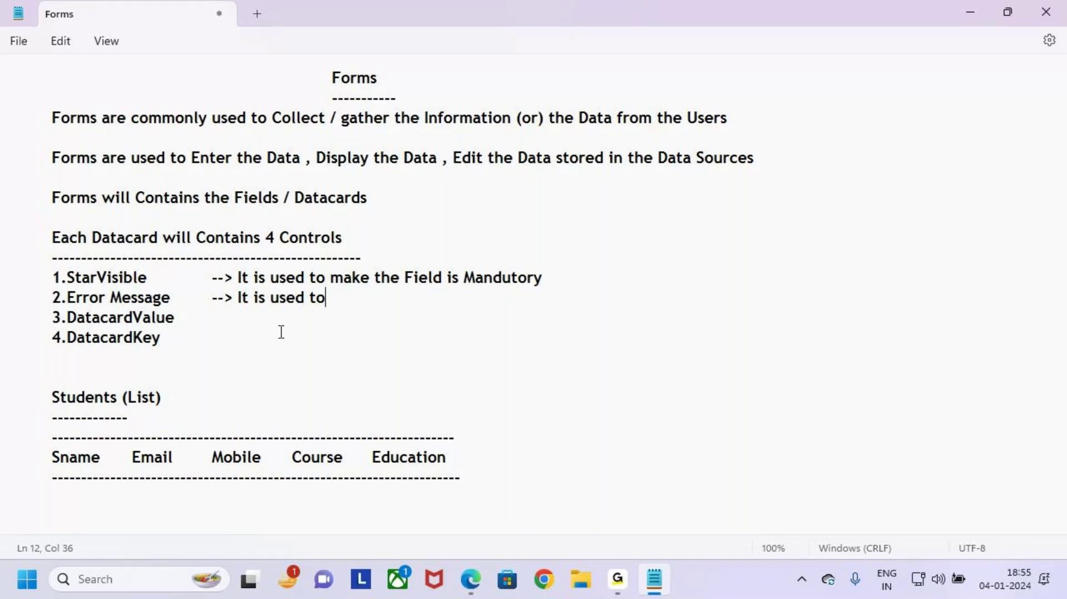
text( Display)
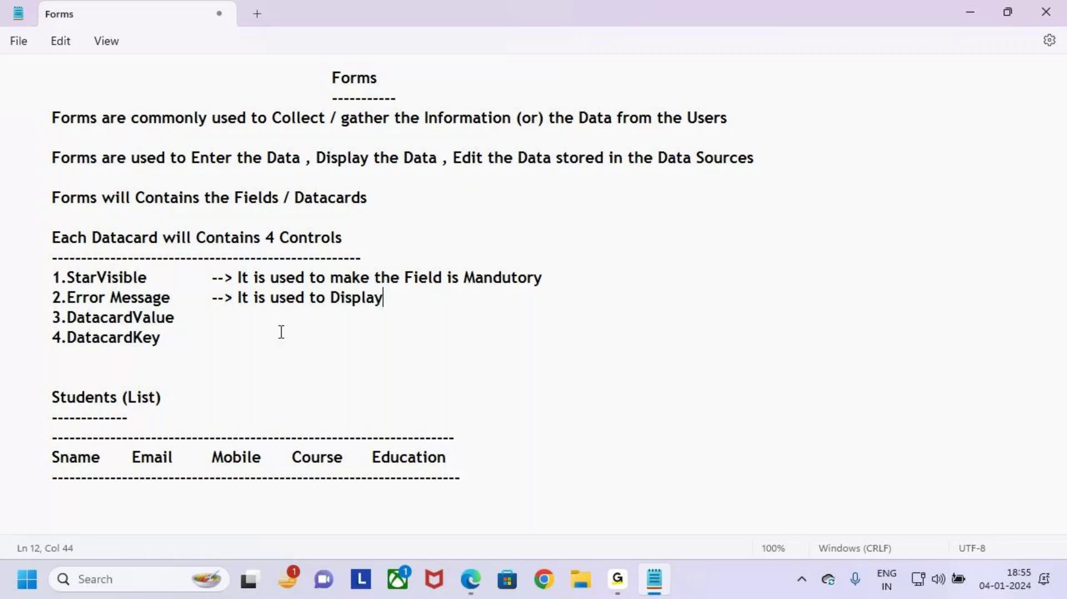
text( the Error)
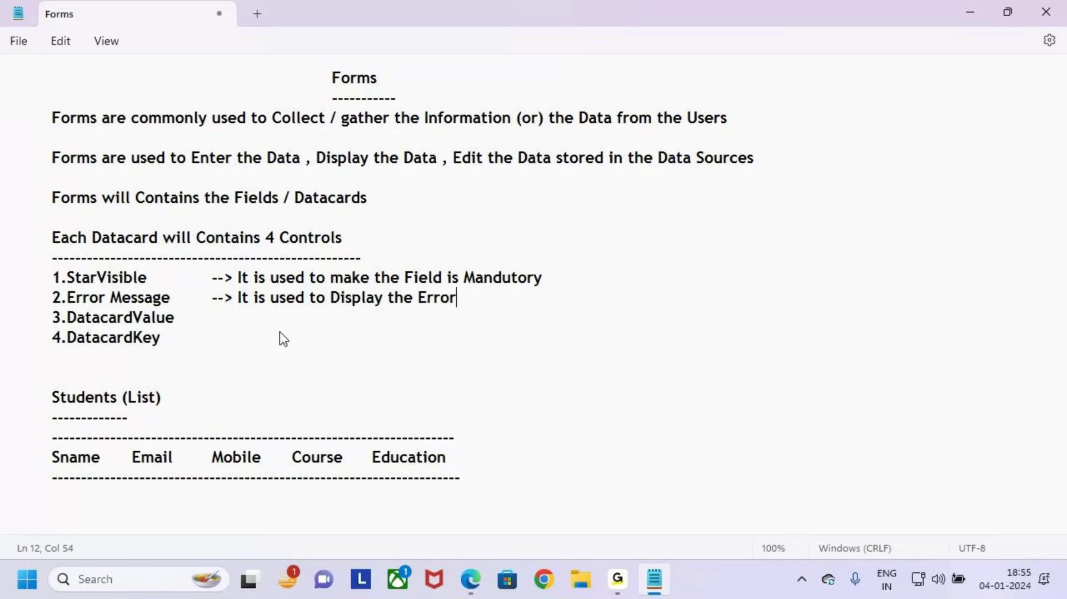
text(e)
key(BackSpace)
text(Mesaage)
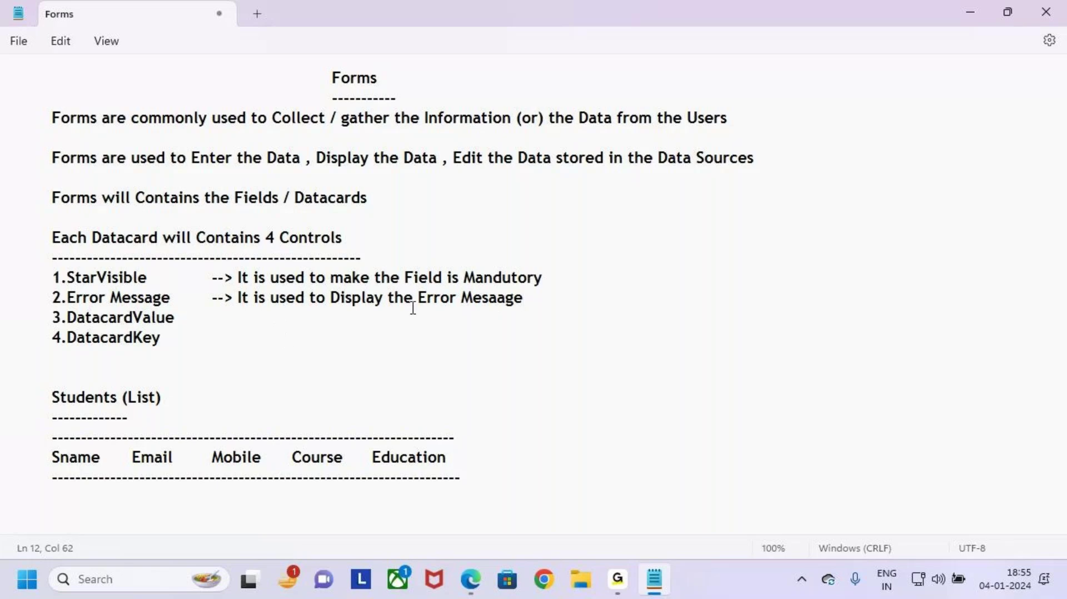
key(Left)
key(Left)
key(Left)
key(BackSpace)
text(s)
click(567, 321)
click(462, 584)
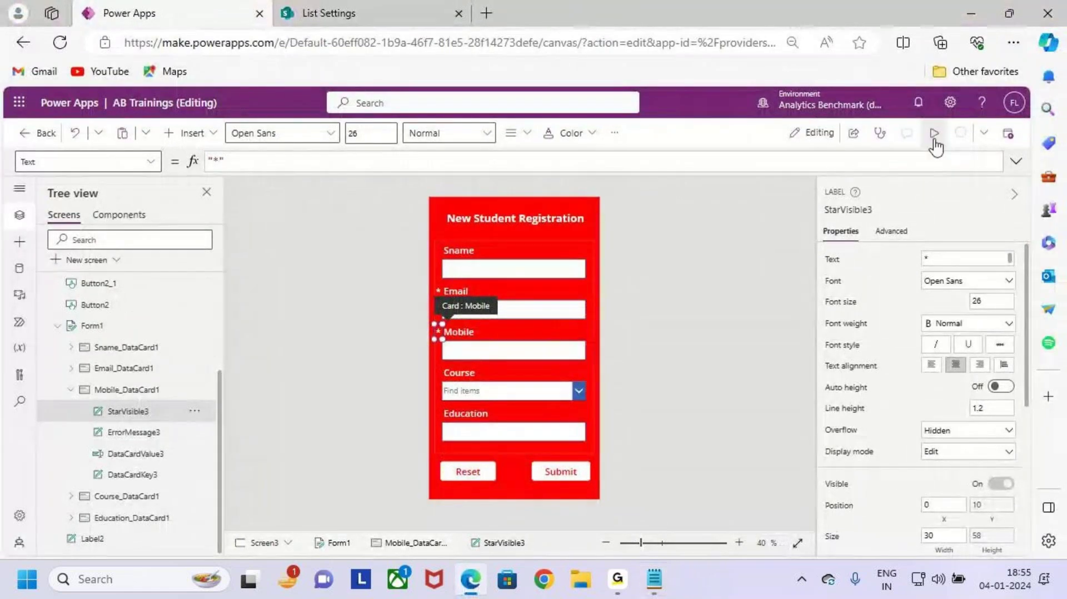
Step: Preview the app and fill in the name, Email, Mobile, Power Apps course and Education
click(935, 133)
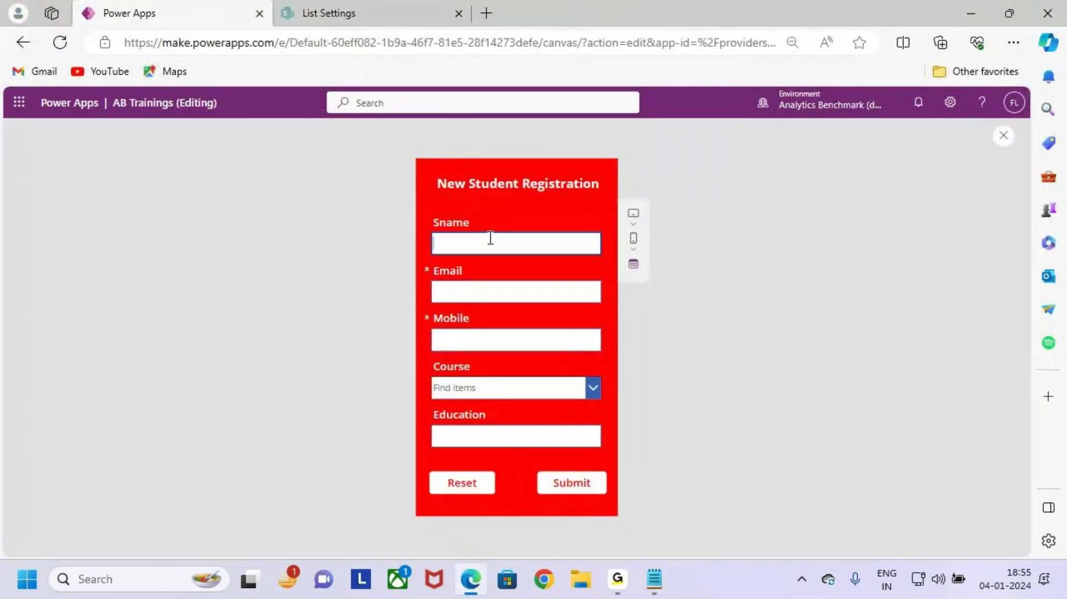
click(494, 238)
click(516, 342)
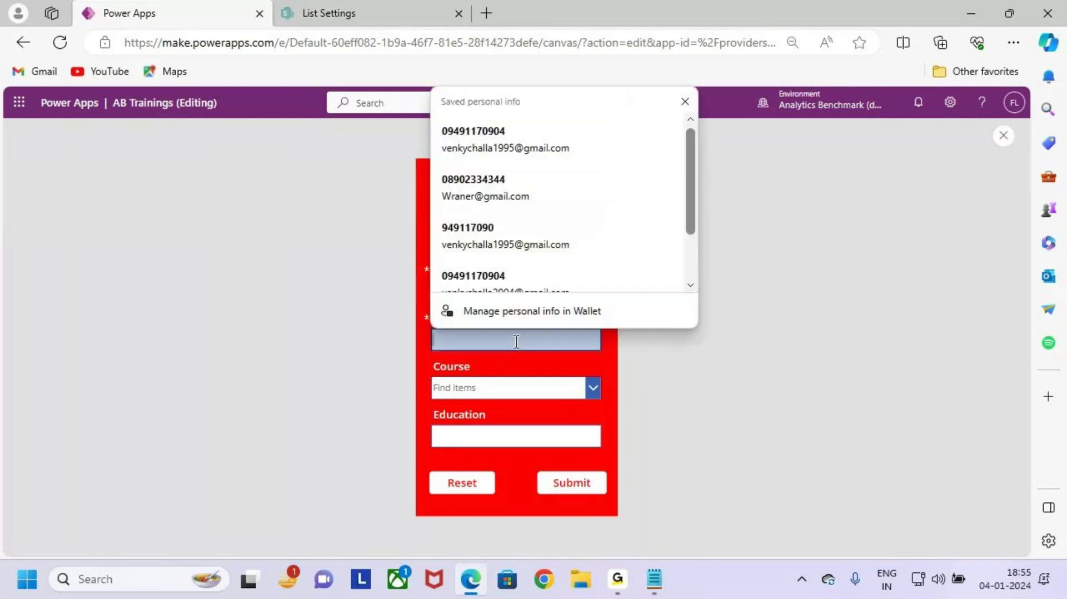
click(501, 214)
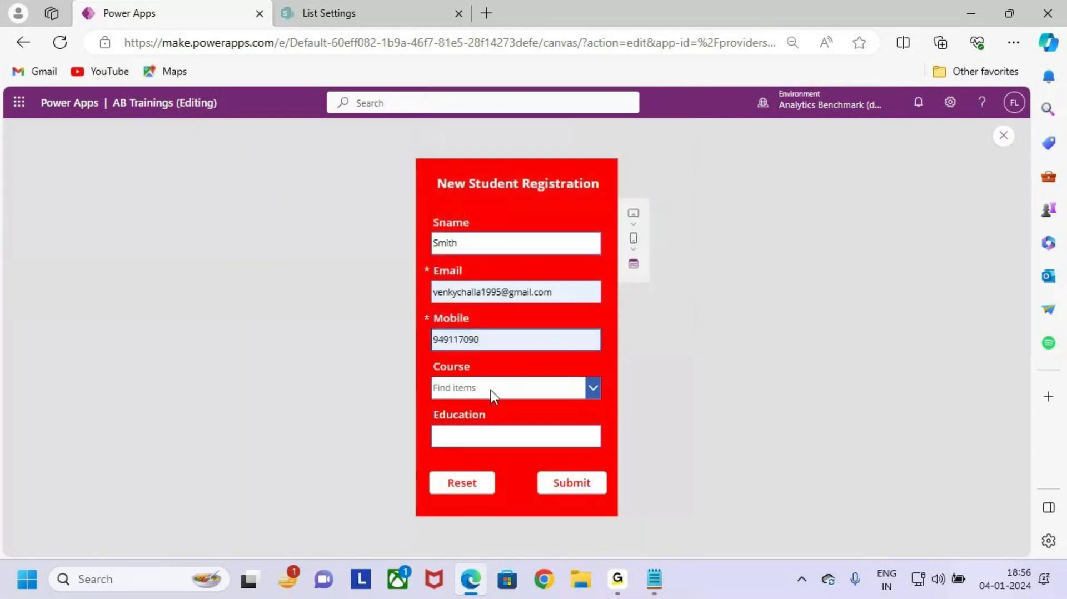
click(511, 390)
click(506, 414)
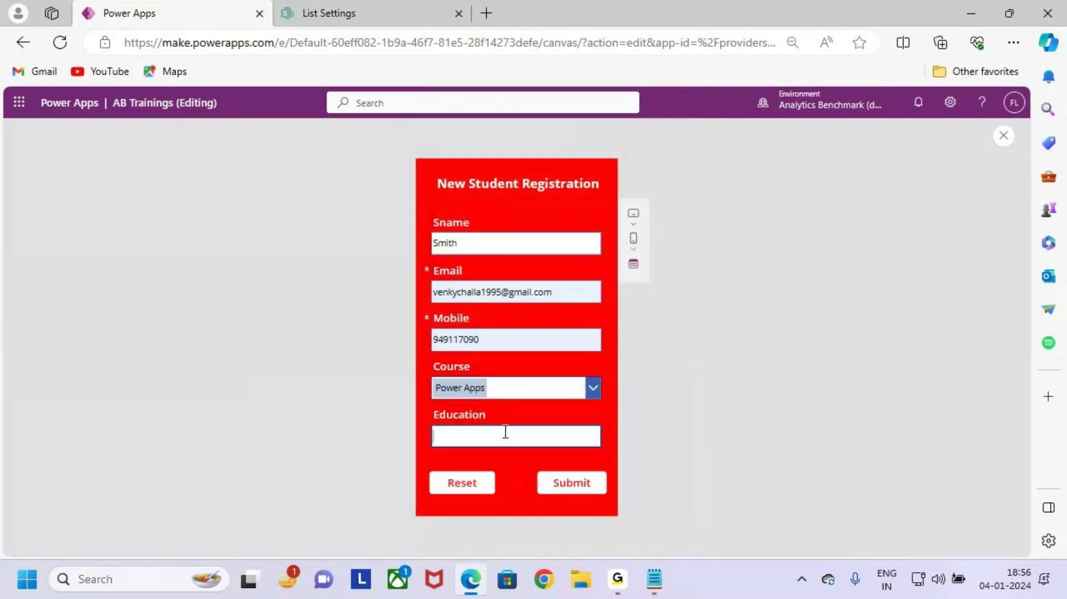
click(505, 432)
key(Caps_Lock)
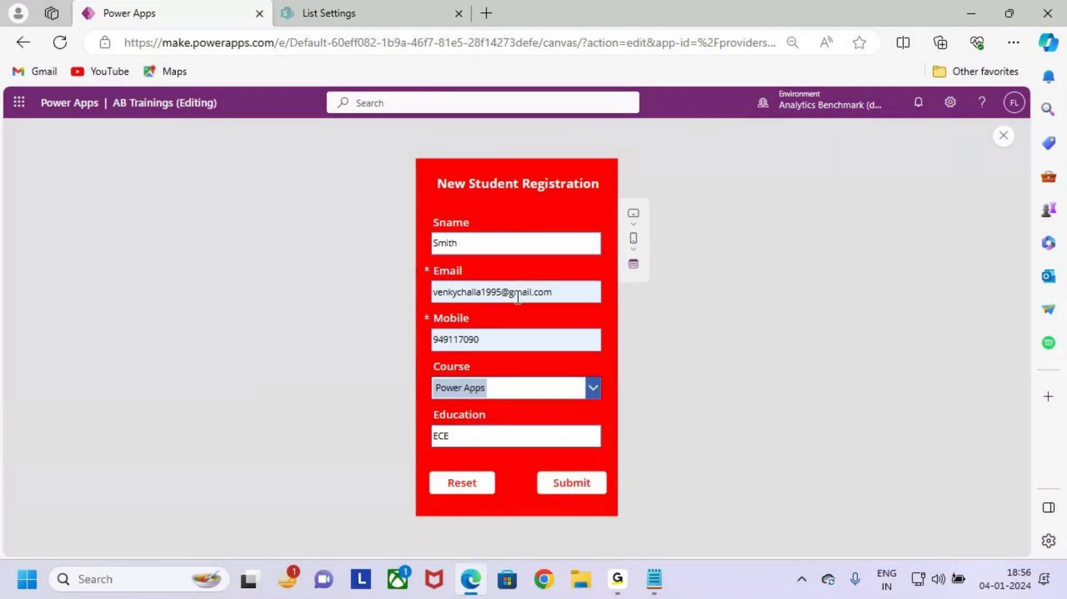
drag(416, 259, 454, 296)
Step: Clear the Email field, submit to show 'Email is required', then close the preview
click(569, 294)
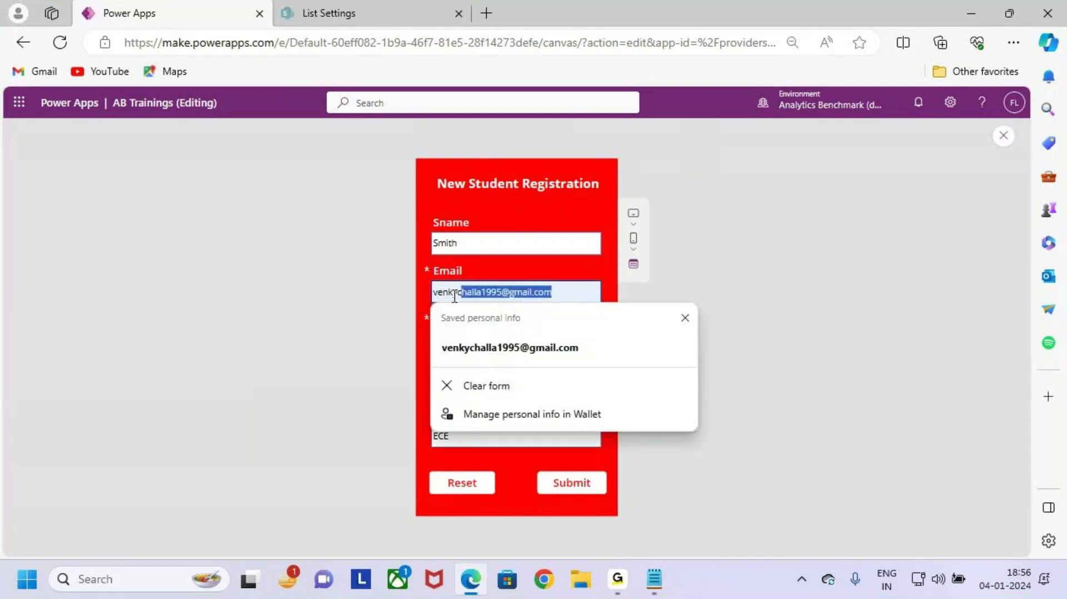
key(BackSpace)
key(BackSpace)
key(BackSpace)
key(BackSpace)
key(BackSpace)
key(BackSpace)
click(717, 302)
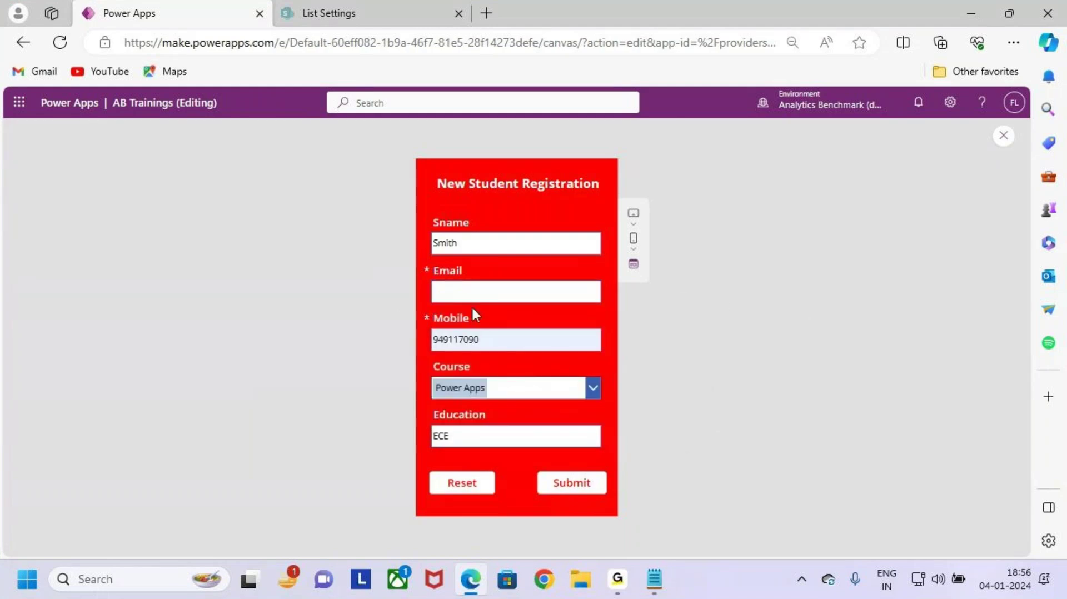
click(575, 489)
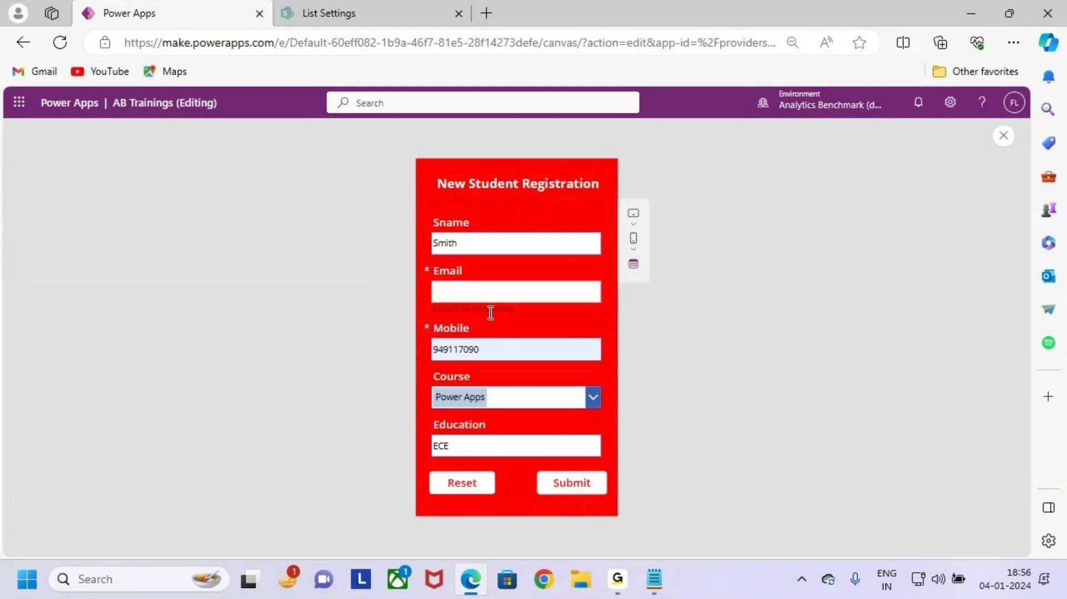
scroll(489, 312, up, 3)
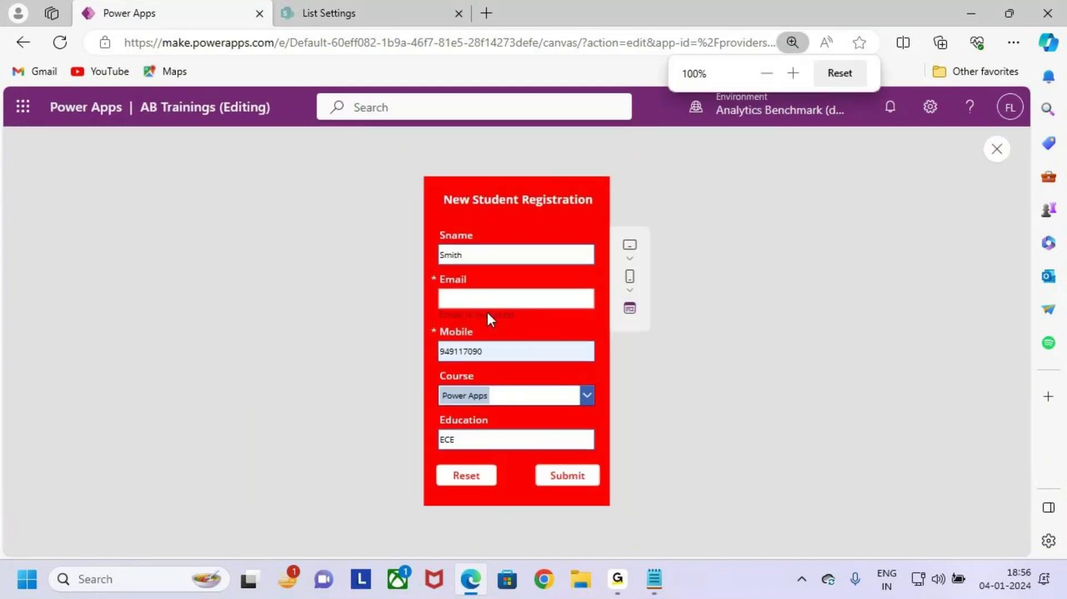
scroll(541, 311, down, 3)
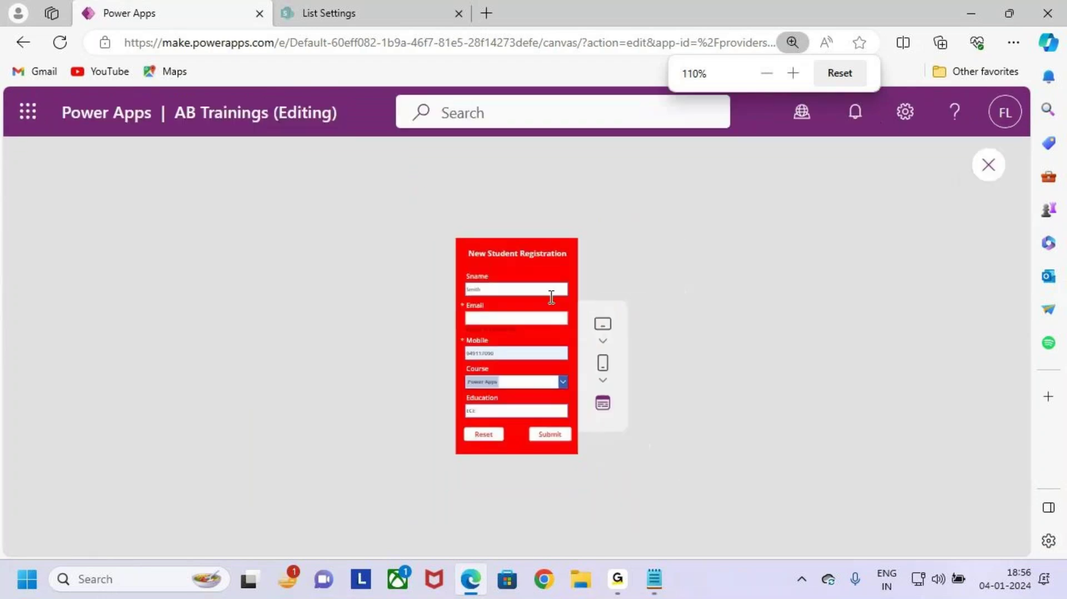
scroll(552, 298, down, 2)
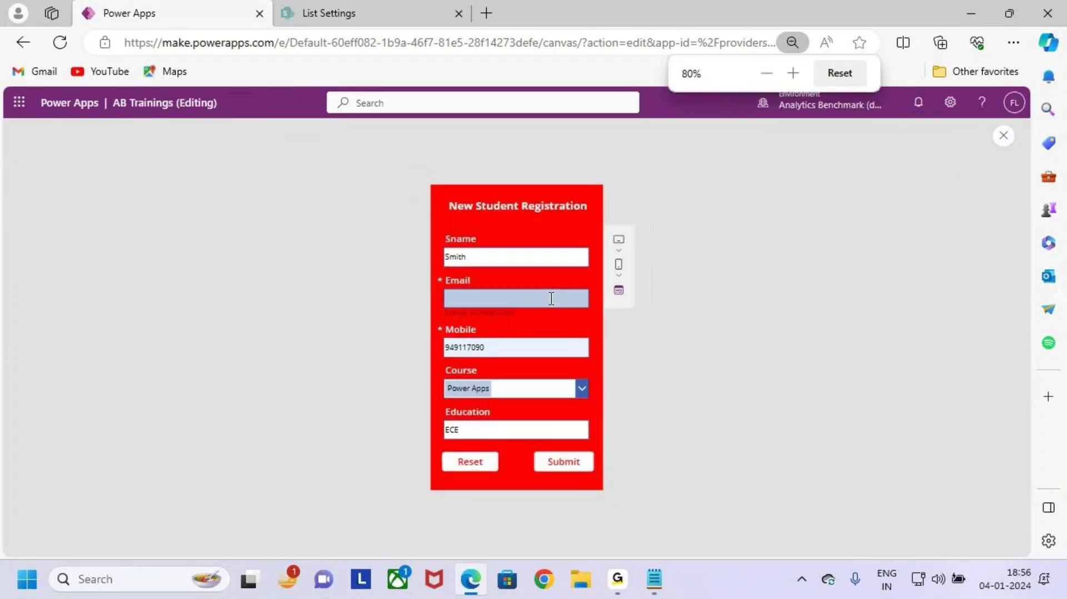
key(ctrl+2)
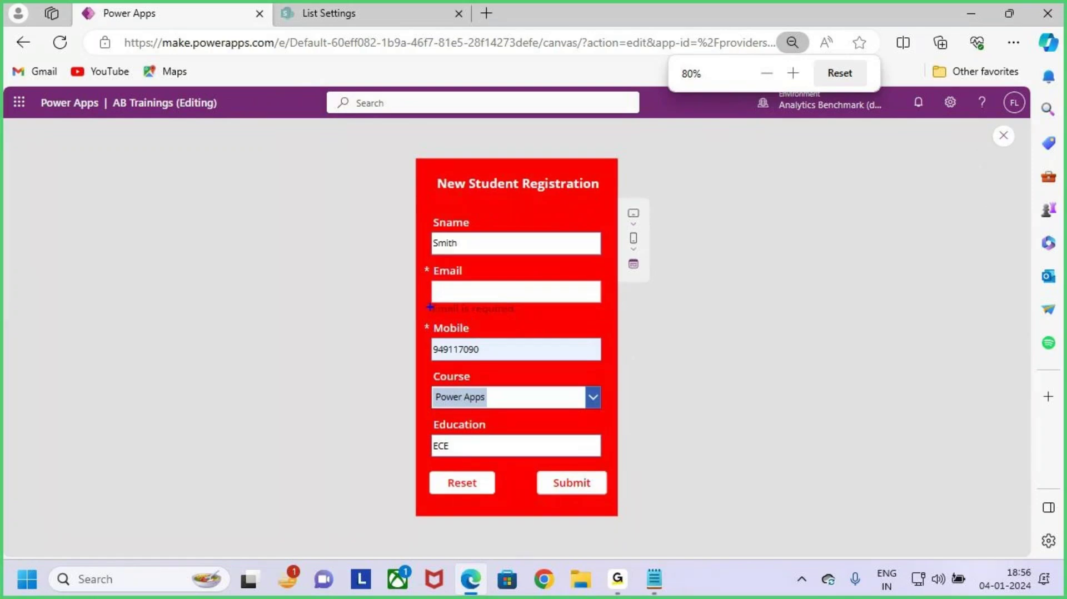
drag(421, 300, 526, 322)
key(b)
key(Escape)
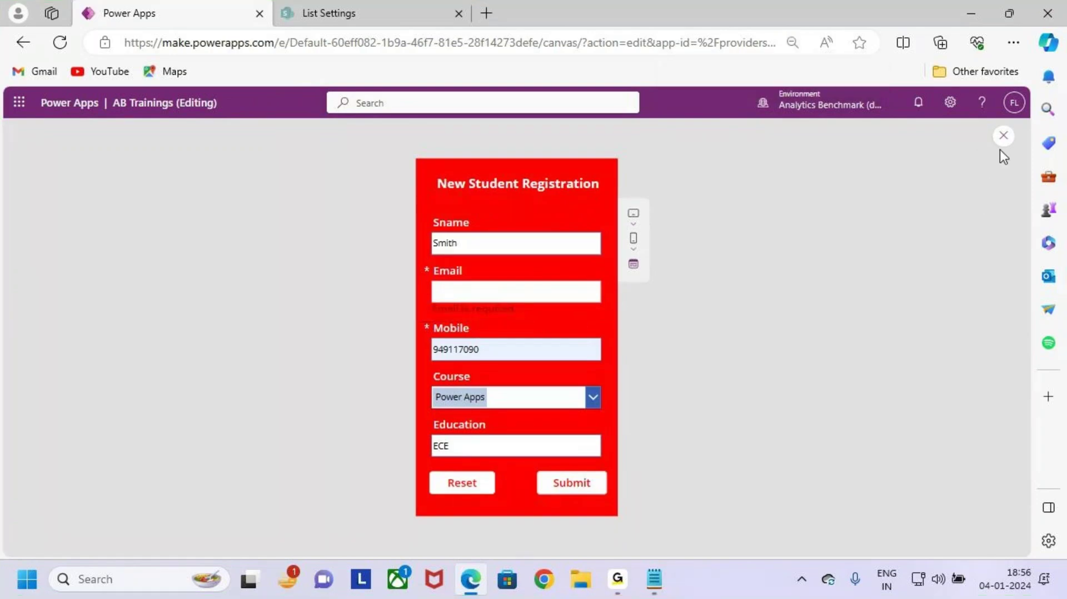
click(1003, 135)
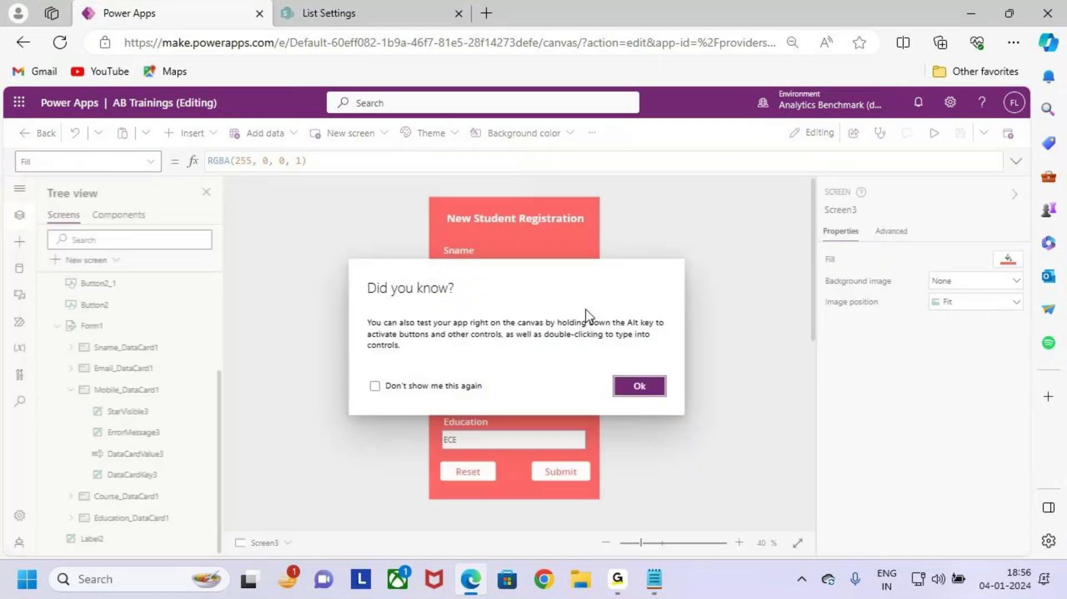
Step: Dismiss the 'Did you know?' tip and select Email_DataCard1 on the zoomed canvas
click(639, 387)
scroll(475, 362, up, 5)
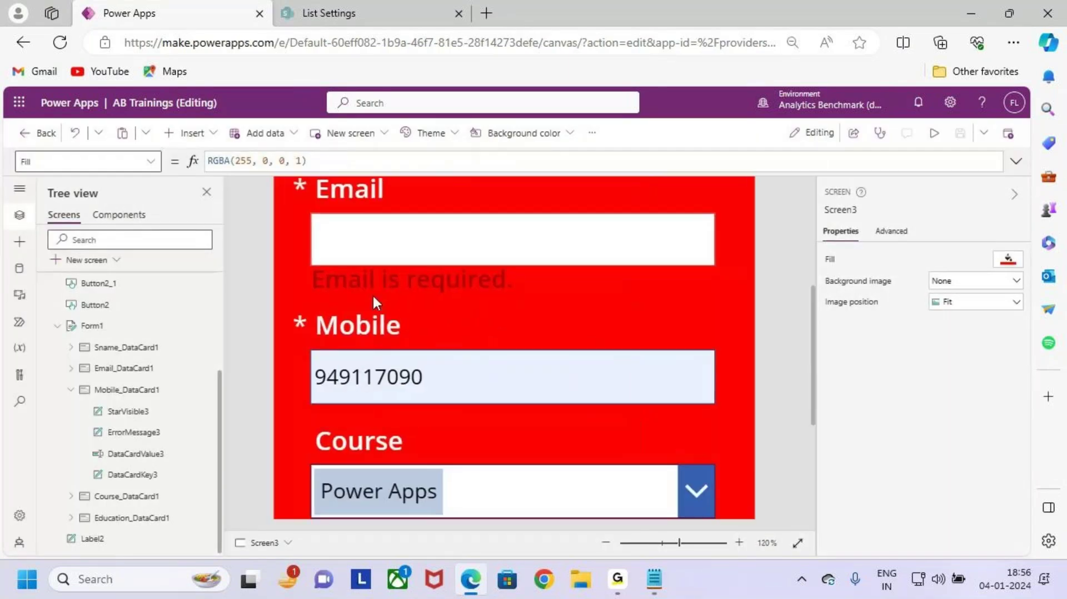
scroll(372, 295, up, 1)
drag(281, 254, 526, 287)
click(449, 273)
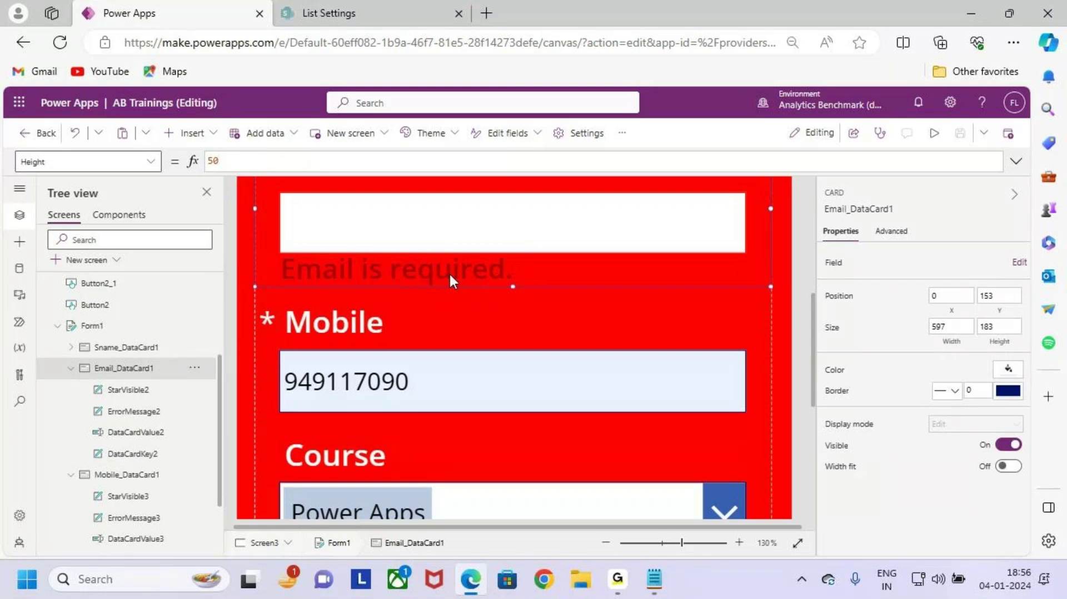
scroll(537, 273, down, 5)
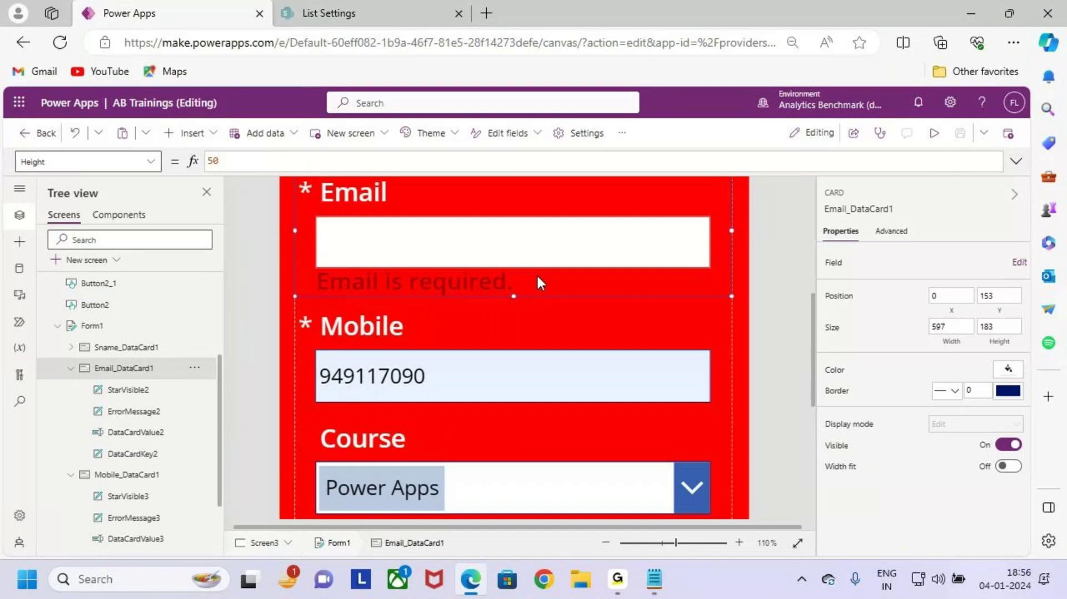
scroll(539, 276, down, 4)
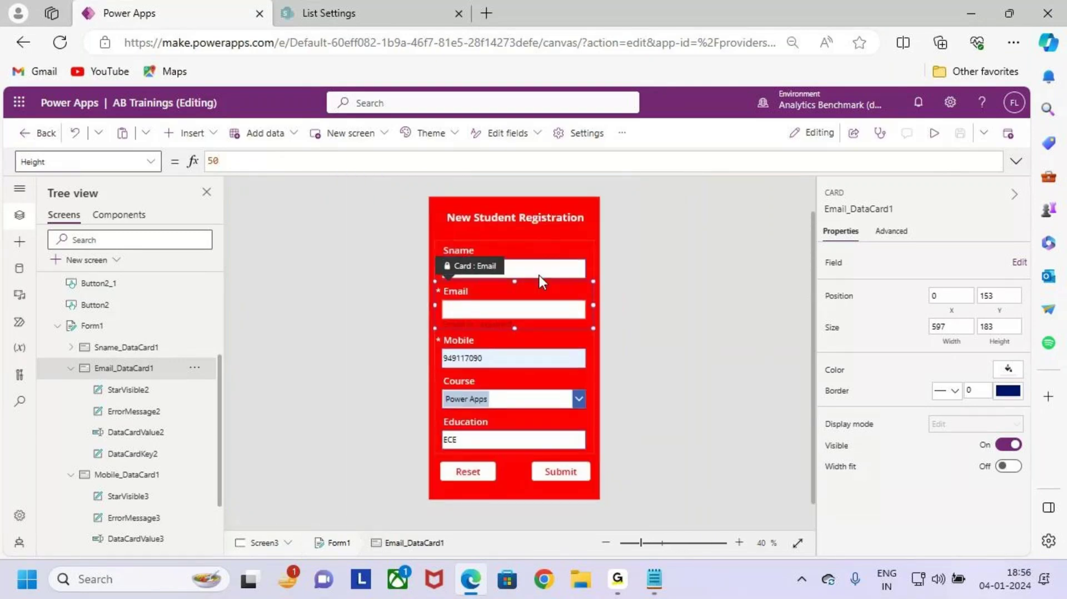
Step: Set the ErrorMessage2 label's text colour to white
click(509, 324)
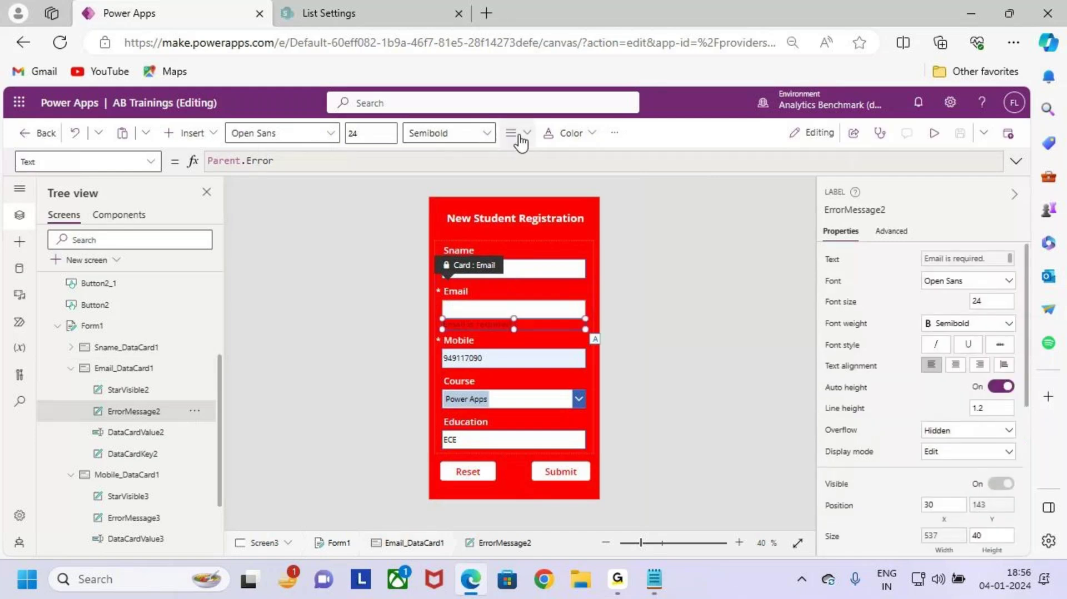
click(554, 139)
click(558, 371)
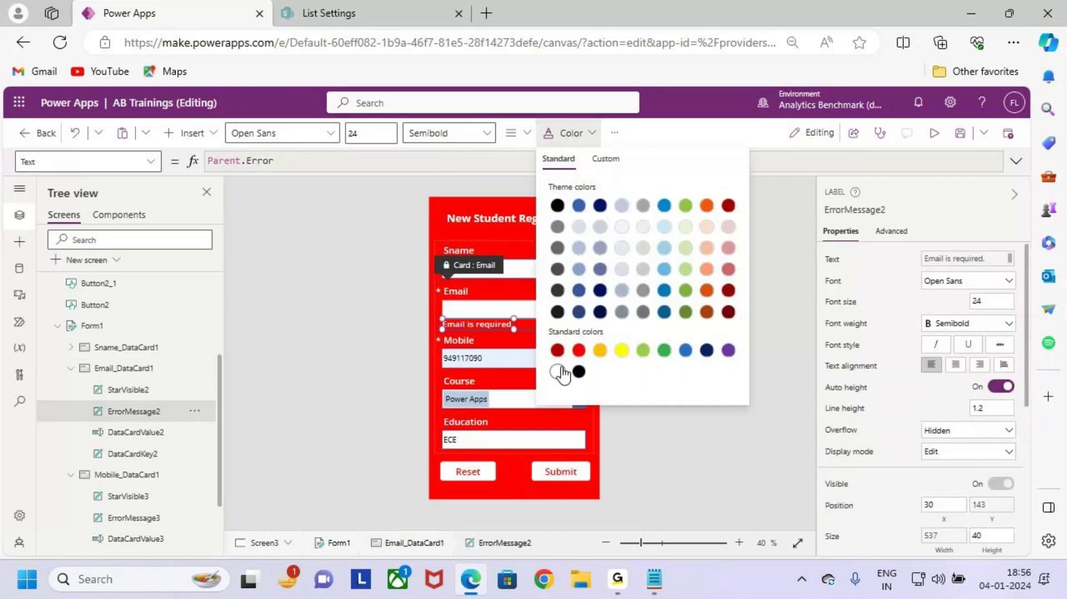
click(366, 352)
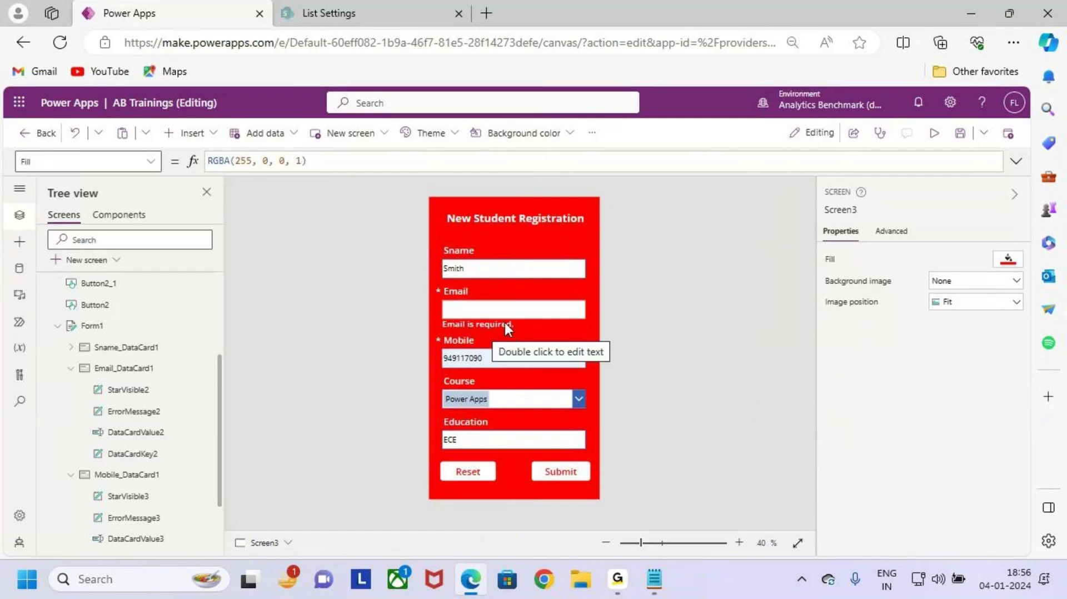
Step: Review the Error Message entry in the Forms notes, then return to Power Apps
click(978, 15)
drag(83, 298, 172, 304)
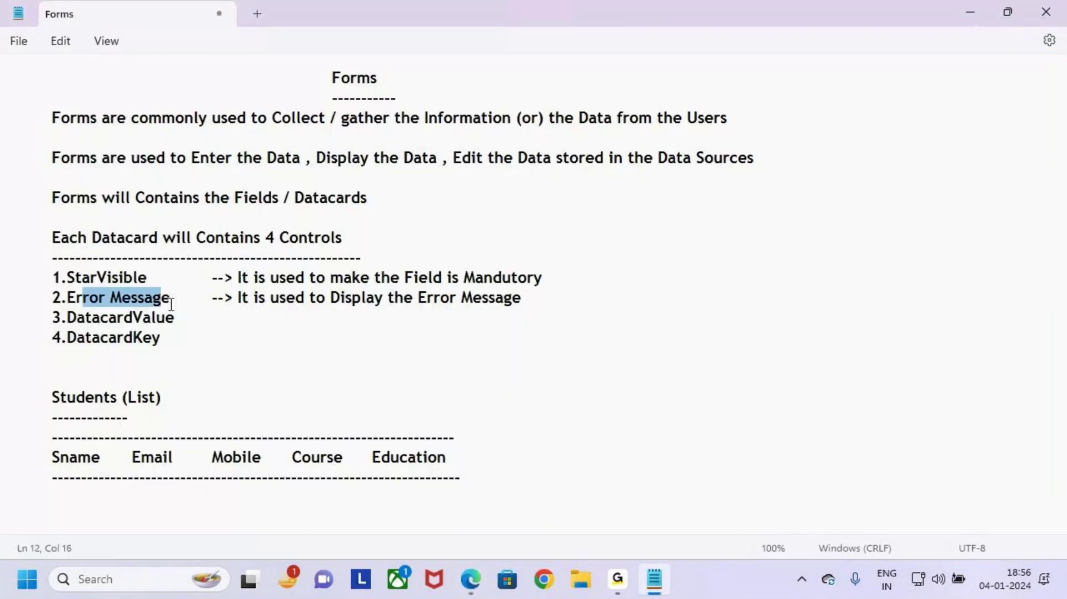
click(970, 13)
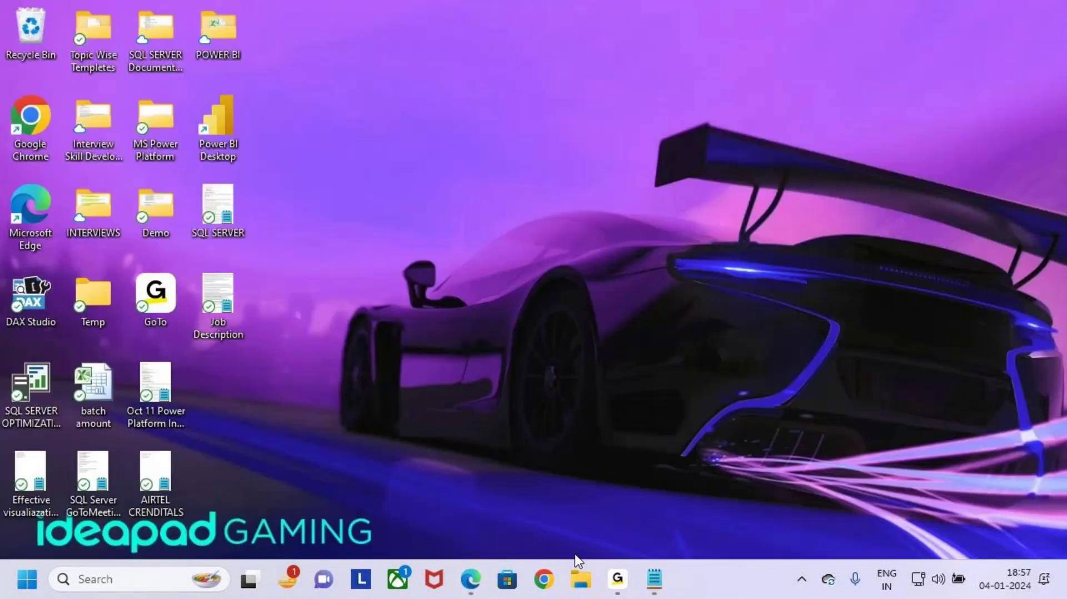
click(471, 579)
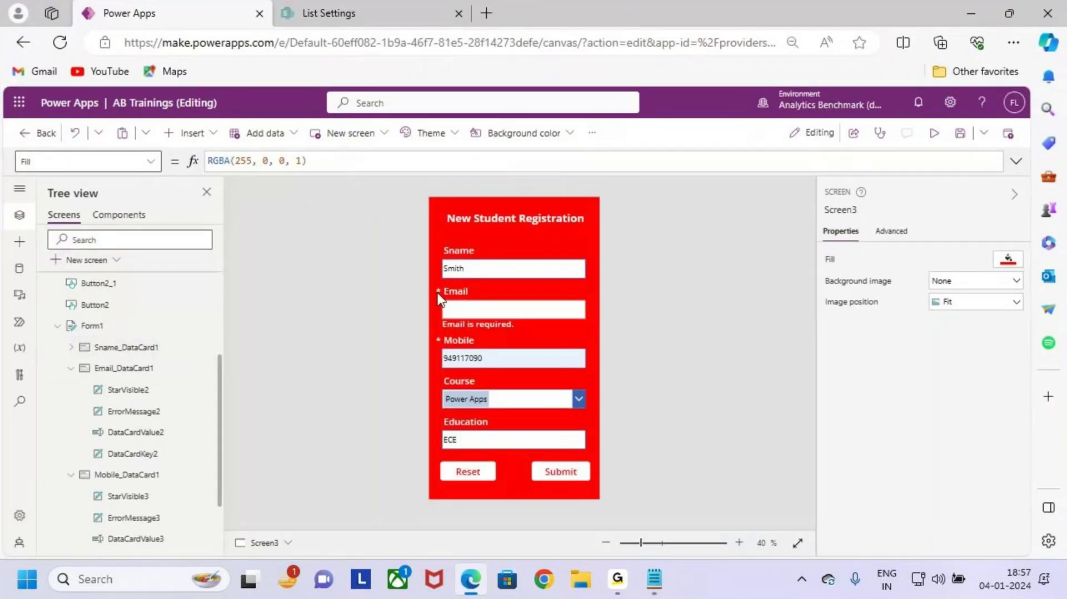
Step: Select ErrorMessage2 in Email_DataCard1, unlock the card in Advanced properties, and edit its Text formula
click(98, 368)
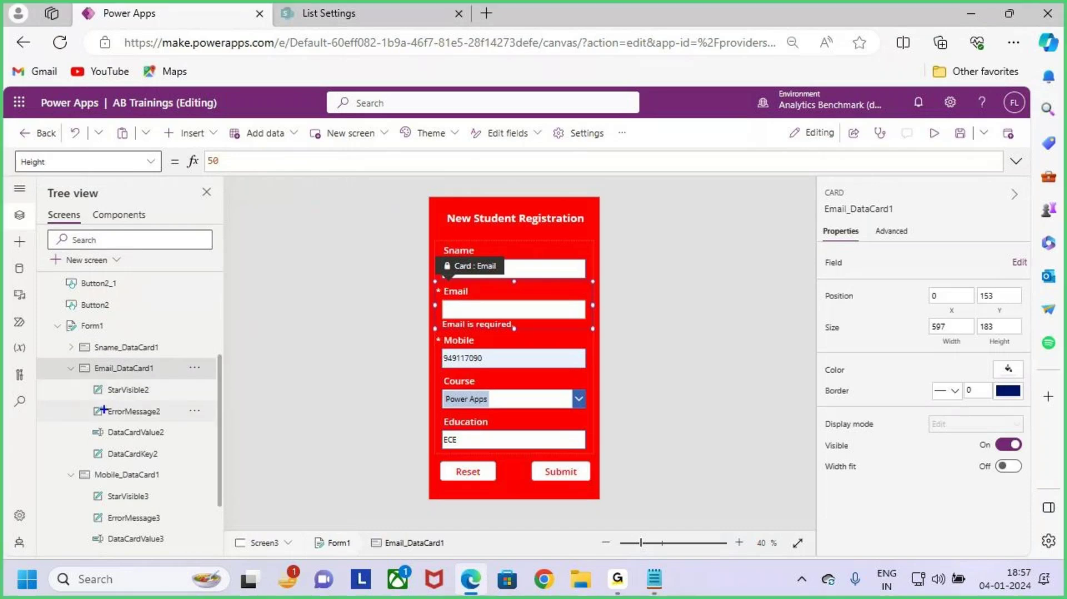
click(153, 416)
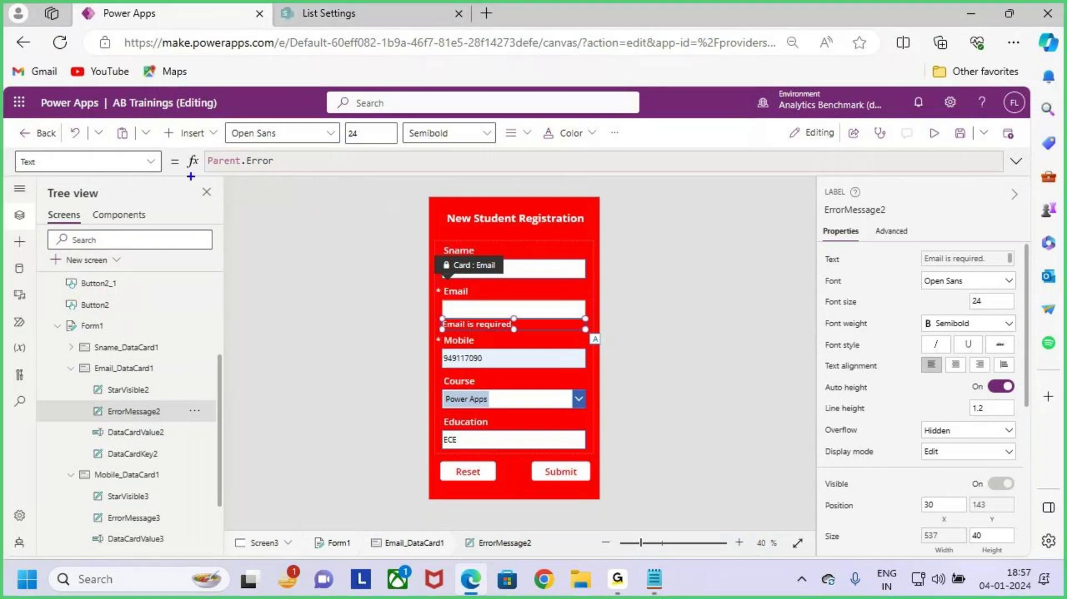
drag(65, 353, 227, 456)
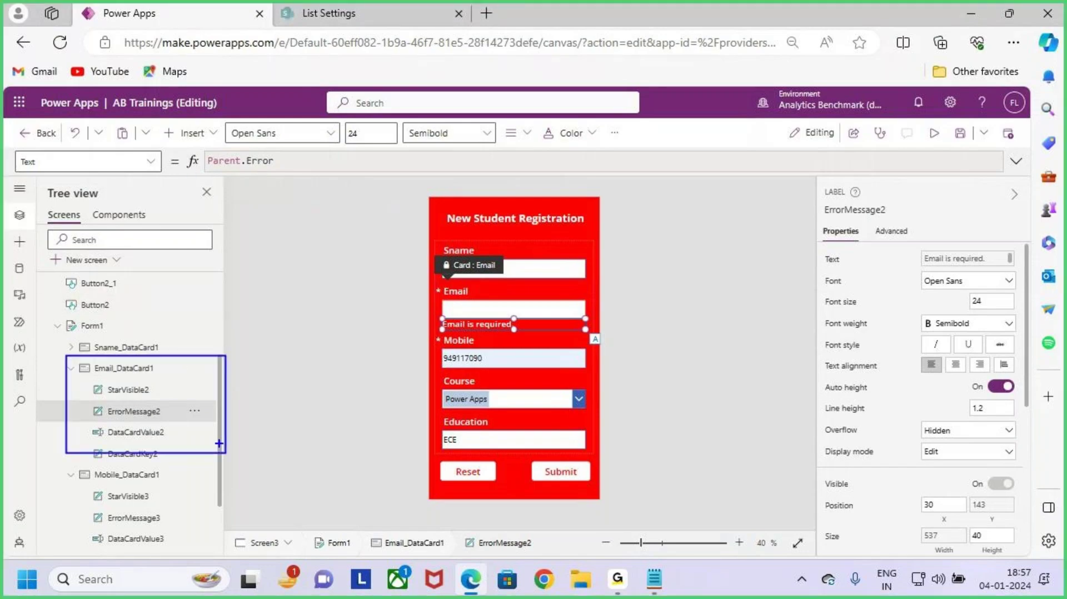
key(Escape)
click(891, 233)
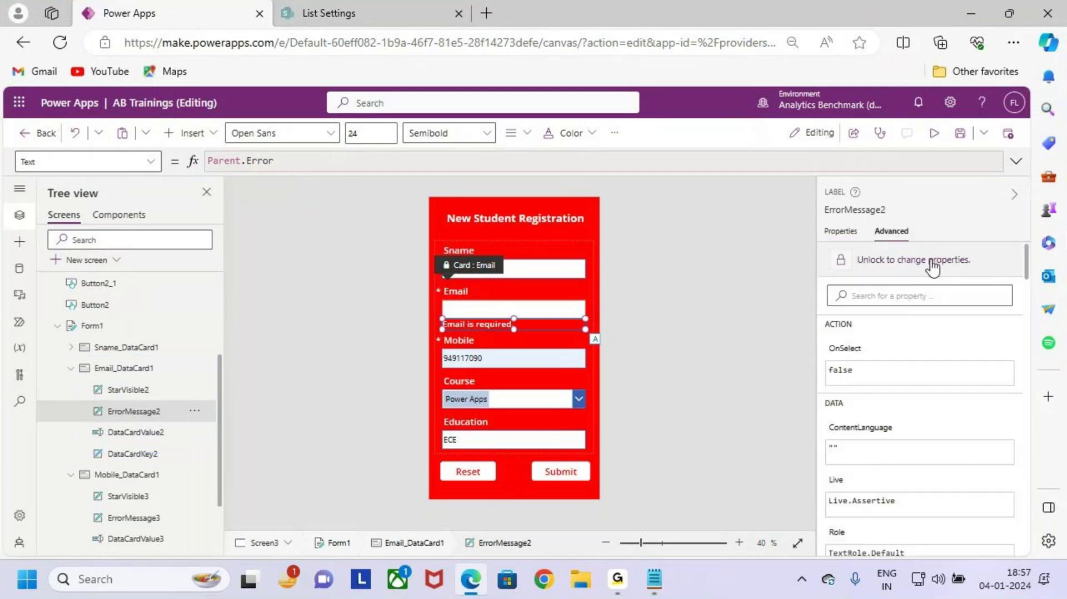
click(901, 268)
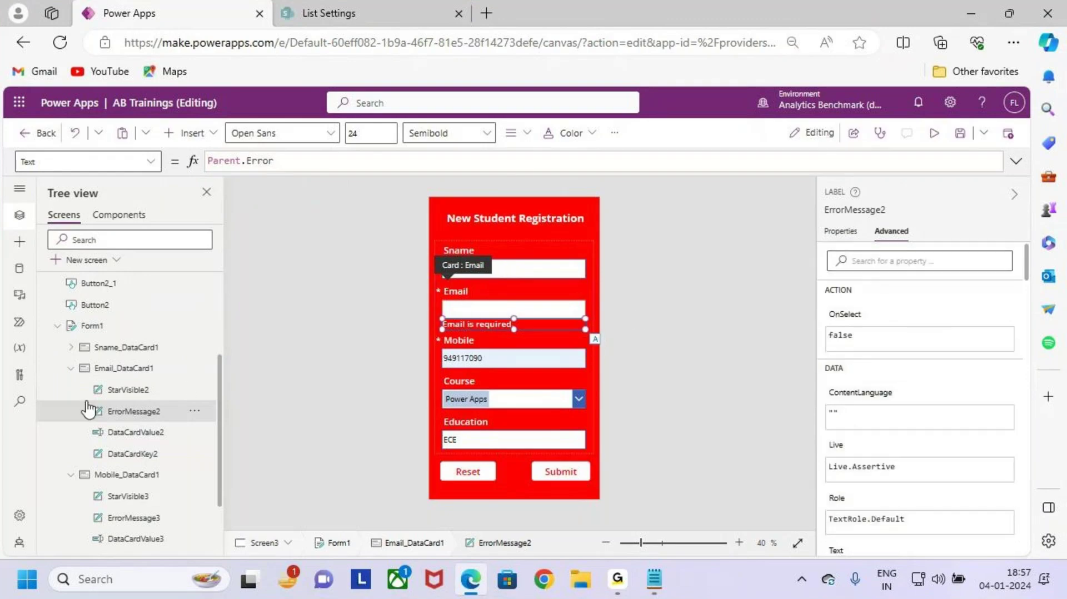
click(278, 162)
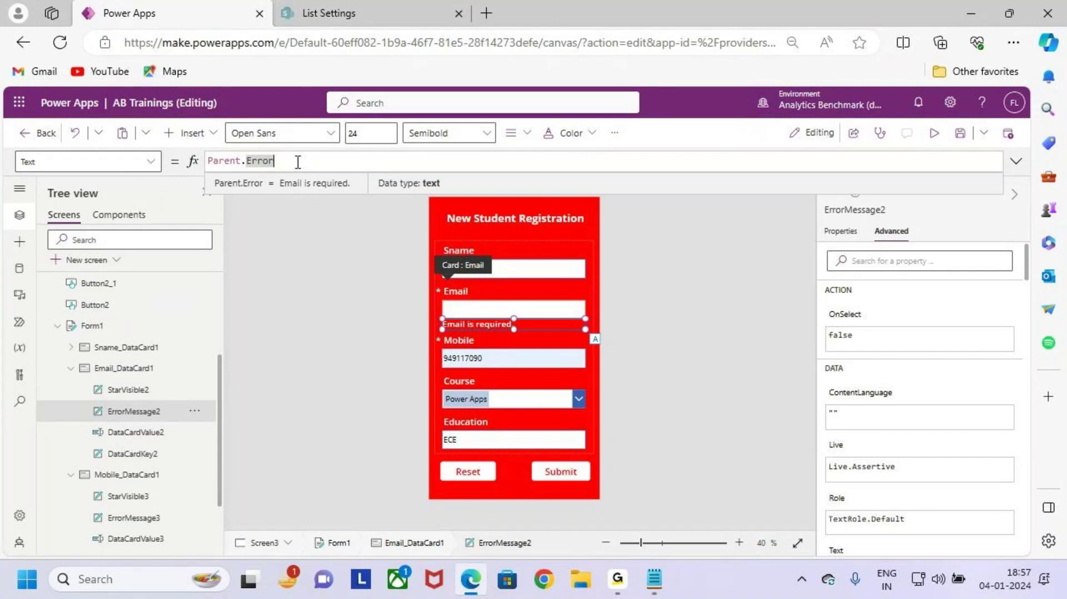
Step: Replace ErrorMessage2's Text formula Parent.Error with "Pls Enter the Email"
drag(287, 162, 191, 163)
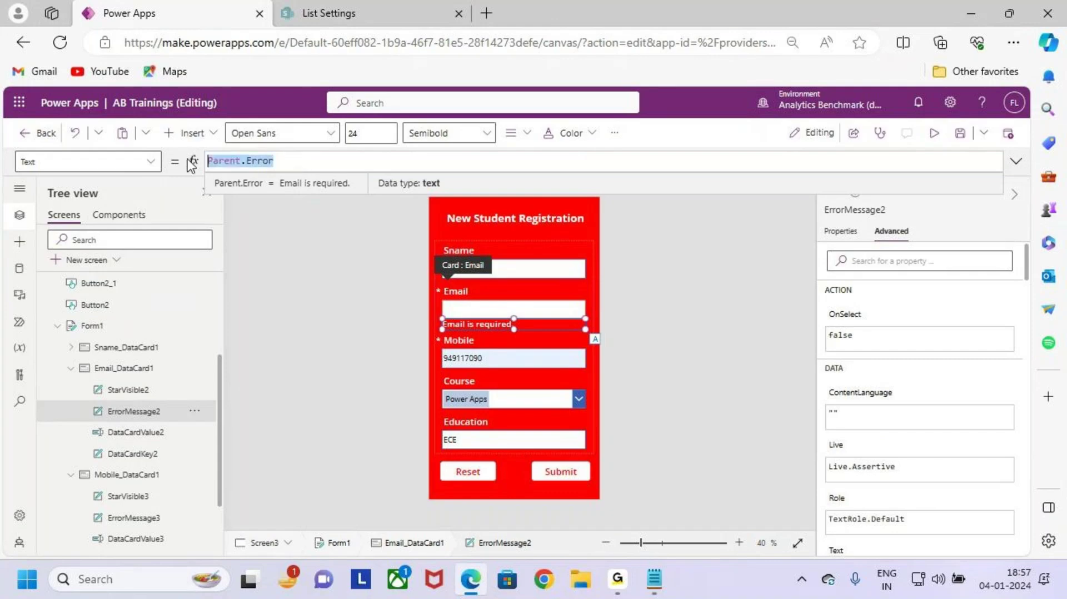
text(P)
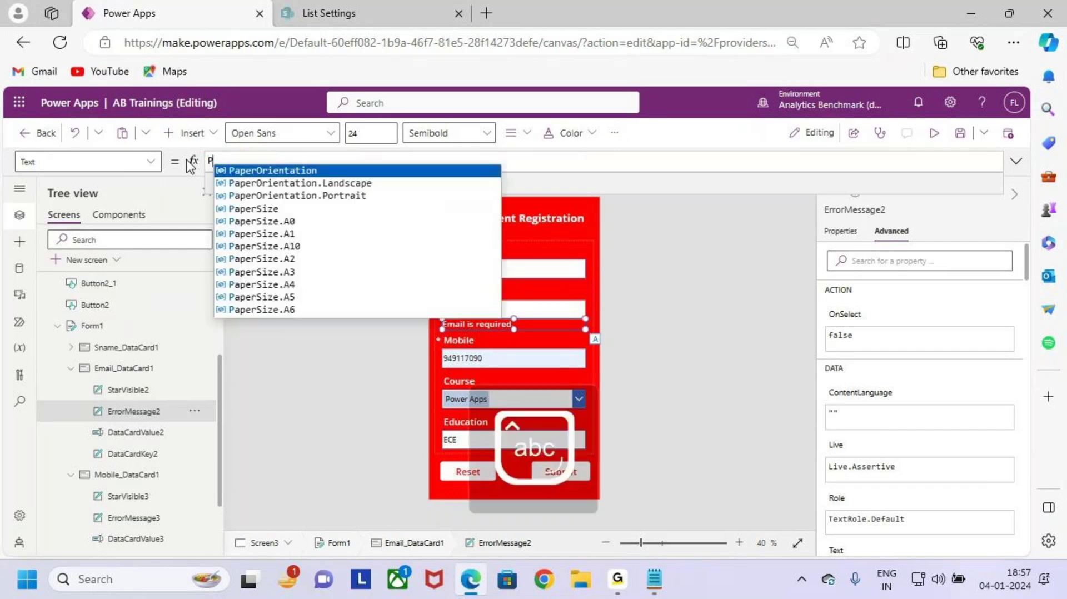
text(ls Enter t)
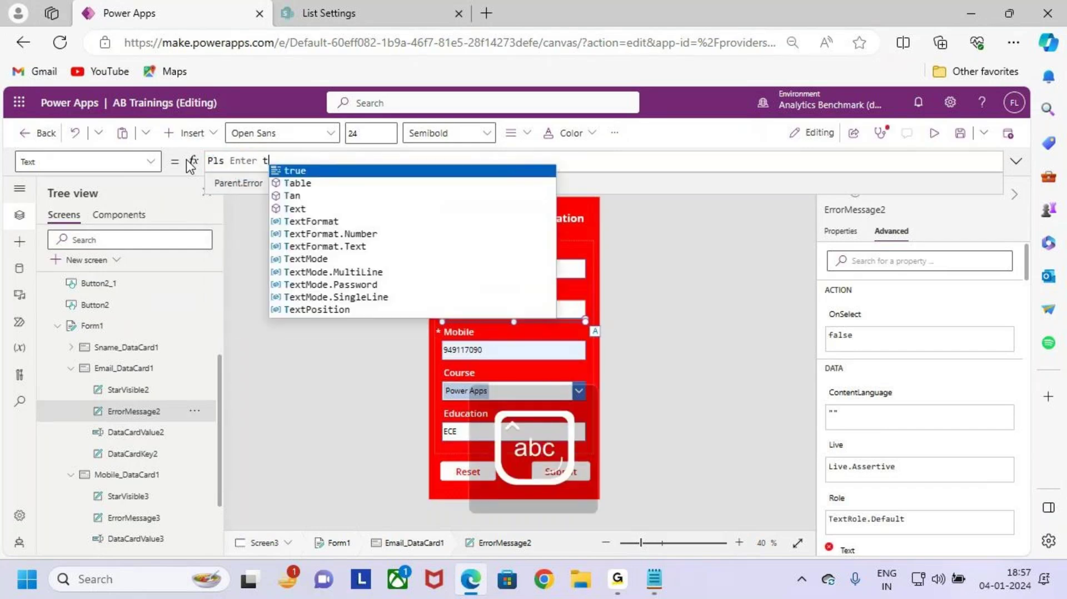
text(he Email")
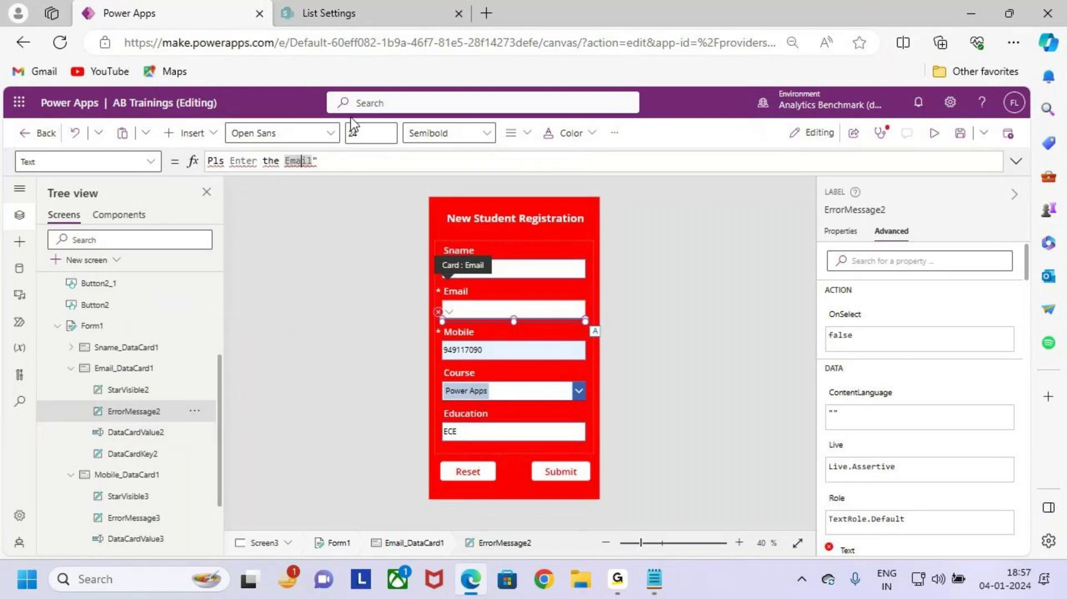
key(Home)
text(")
key(BackSpace)
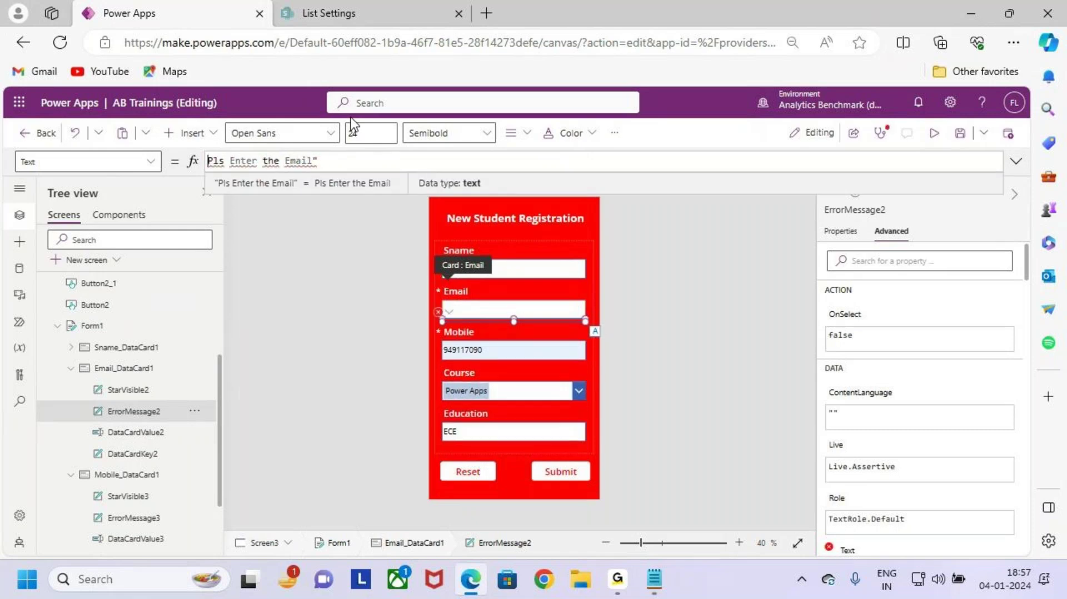
text(")
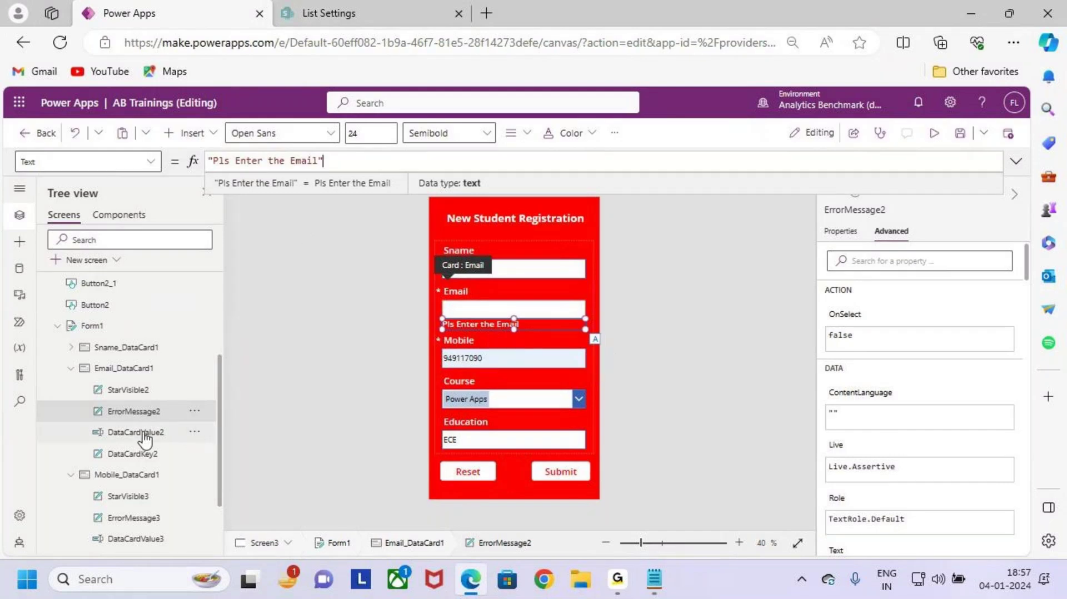
click(935, 134)
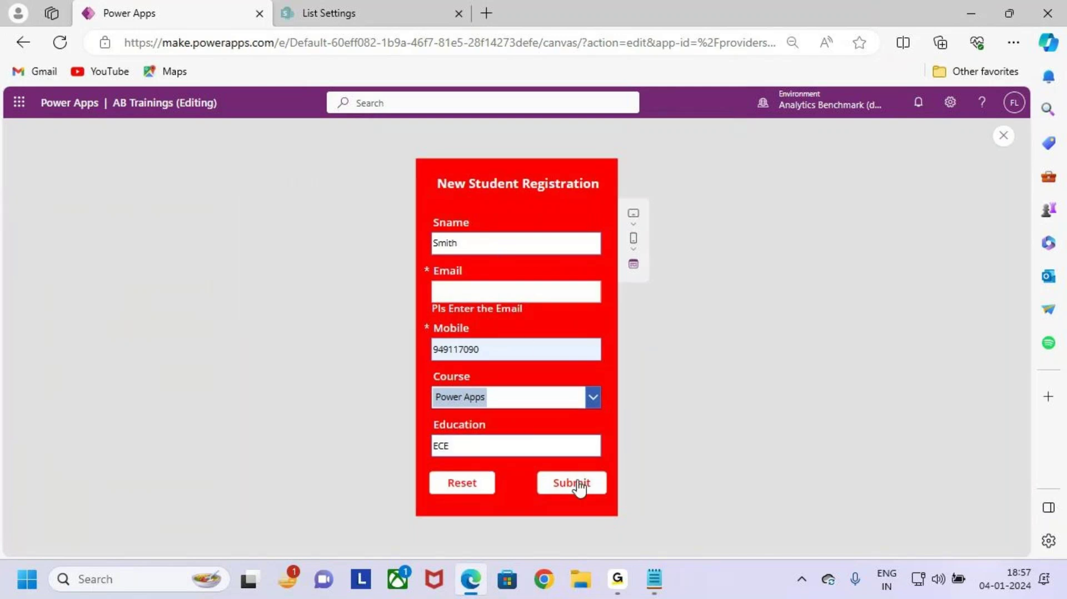
Step: Check 'Pls Enter the Email' in the preview, close it, dismiss the tip, and minimise the browser
key(ctrl+2)
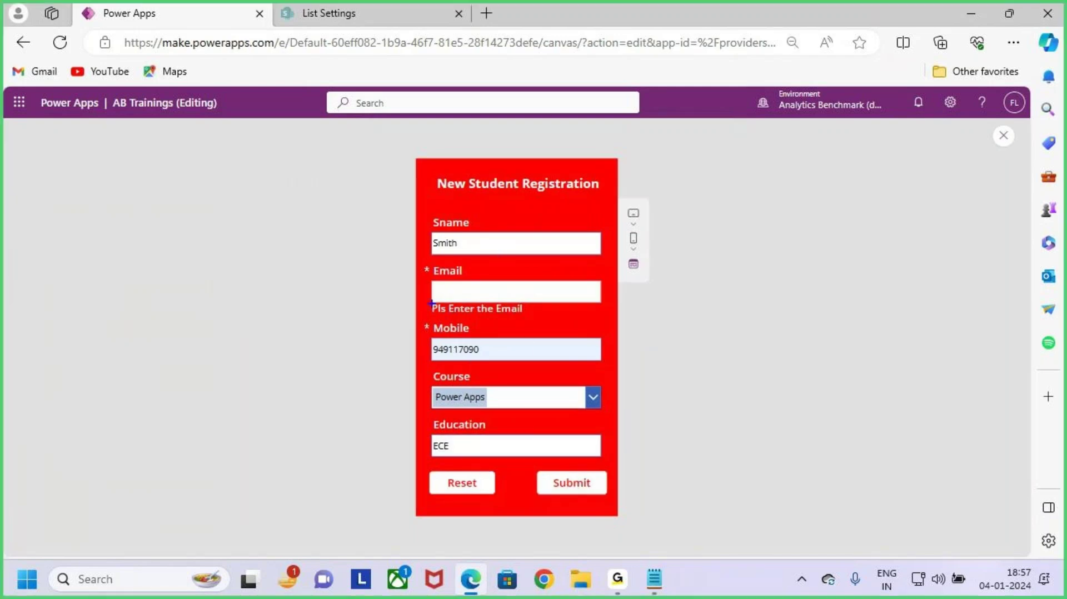
mouse_move(423, 300)
mouse_down()
mouse_move(548, 324)
mouse_move(575, 274)
mouse_up()
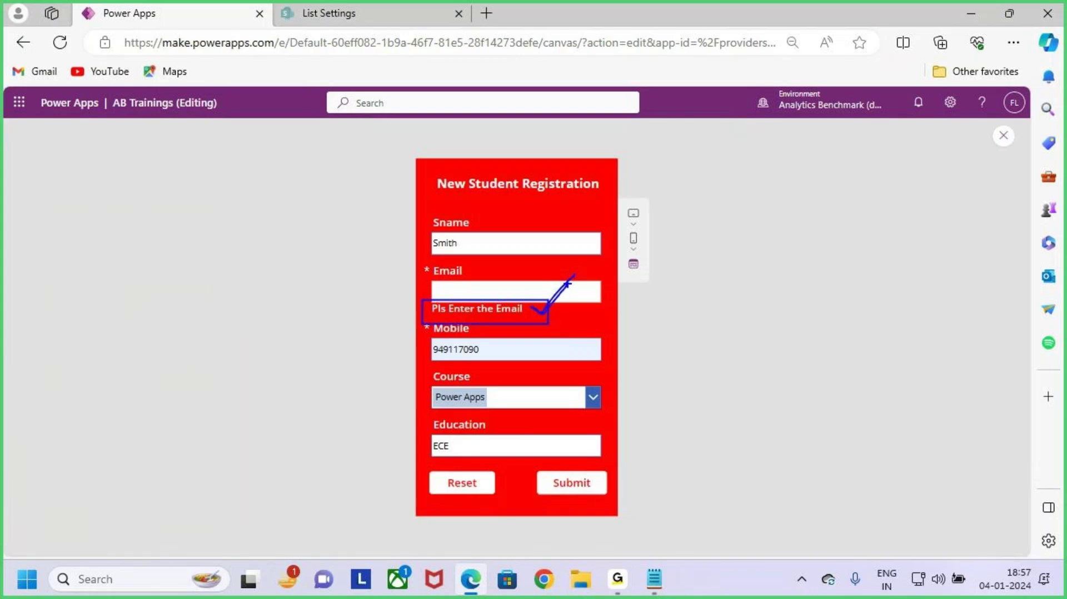
click(1003, 136)
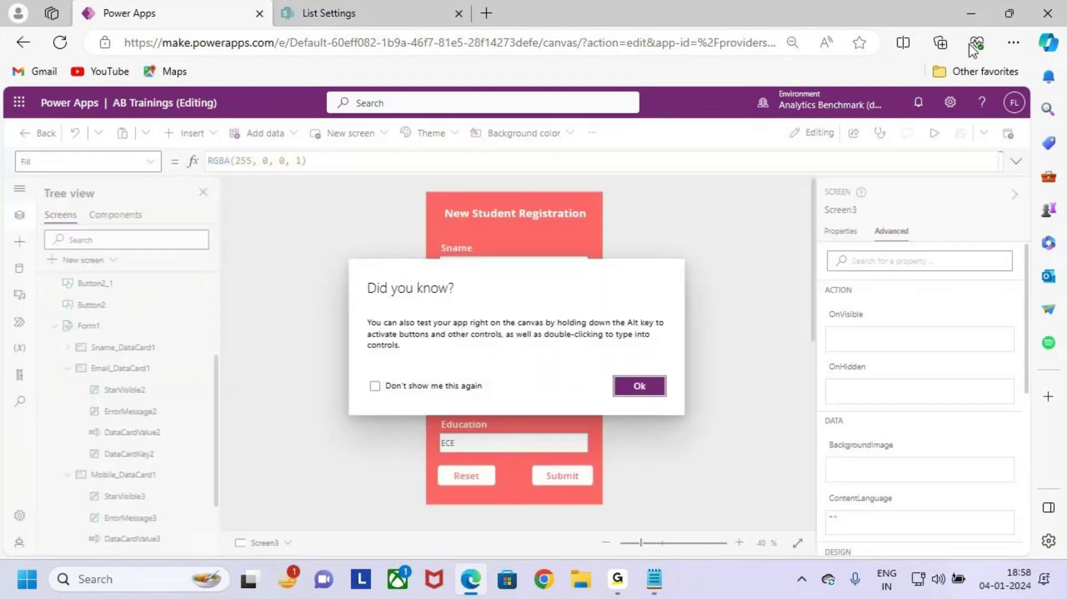
click(977, 21)
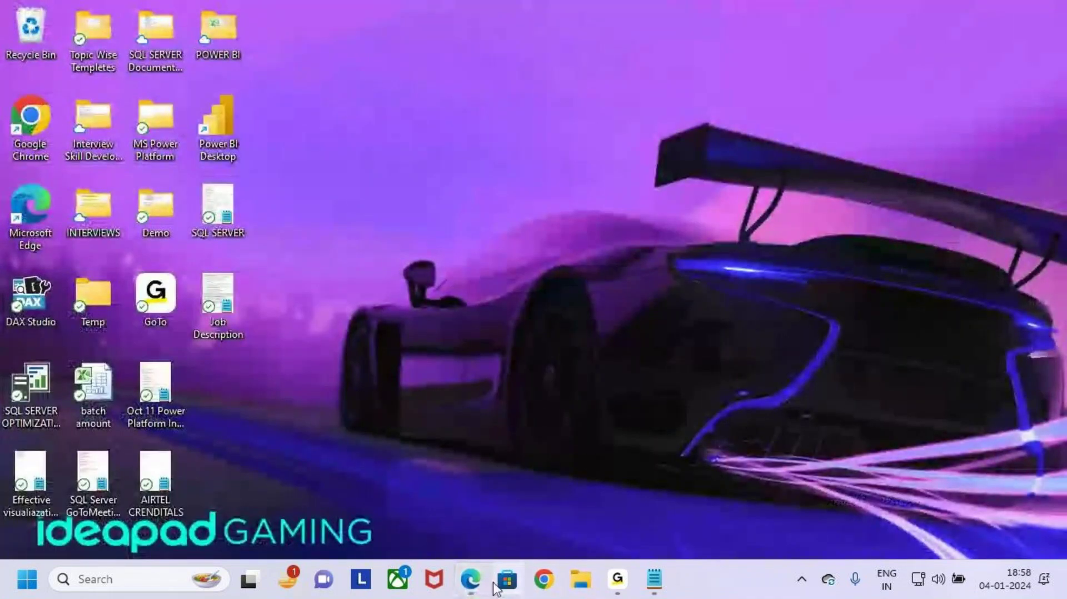
click(472, 580)
click(639, 386)
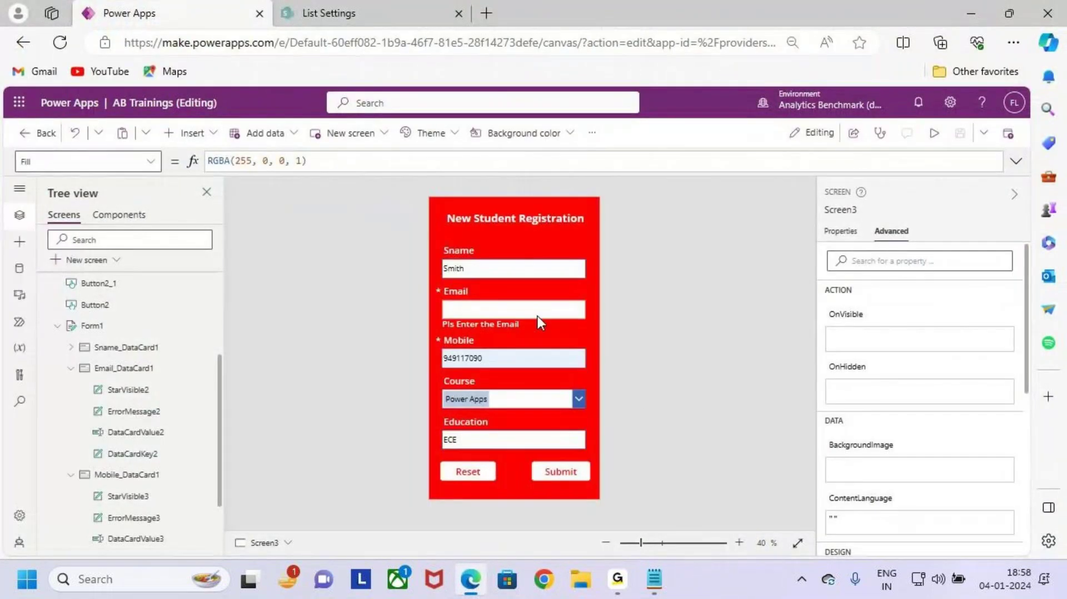
click(143, 412)
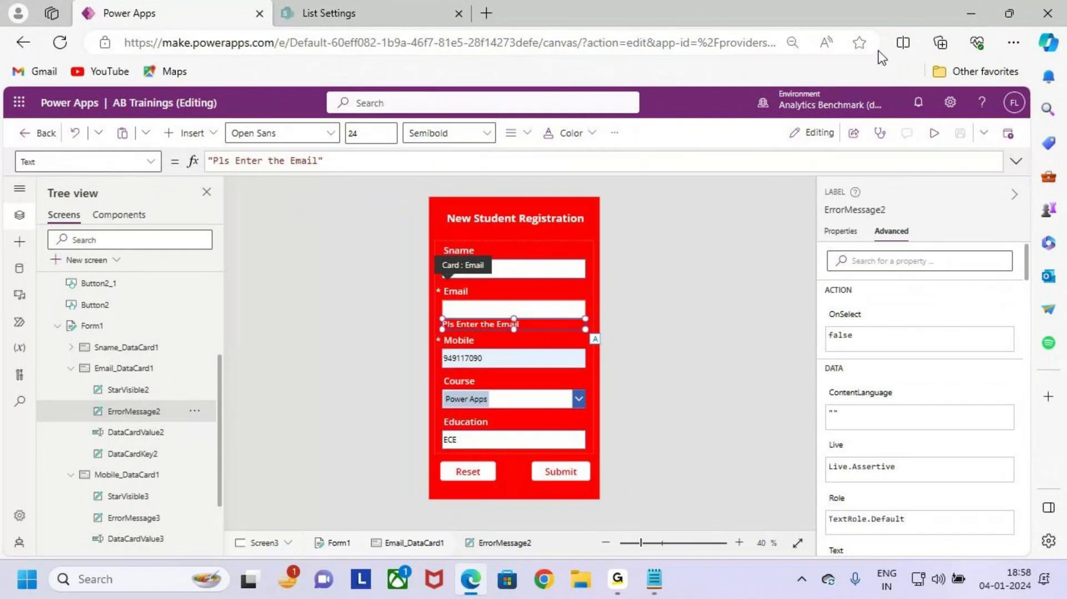
click(966, 12)
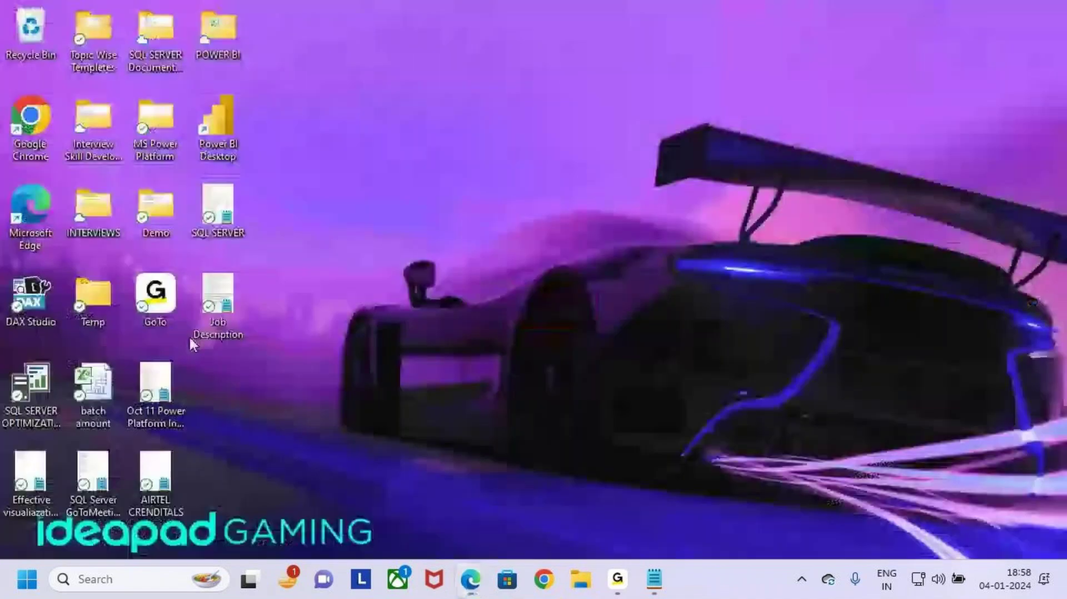
Step: Go to the 3.DatacardValue line in the Forms notes and correct its ending
click(654, 577)
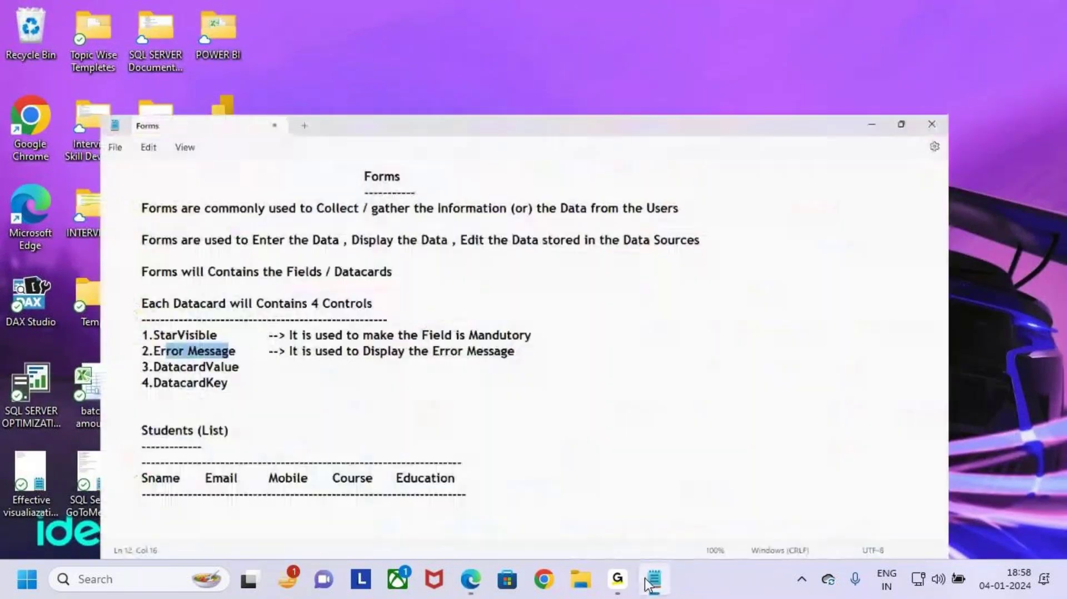
click(66, 317)
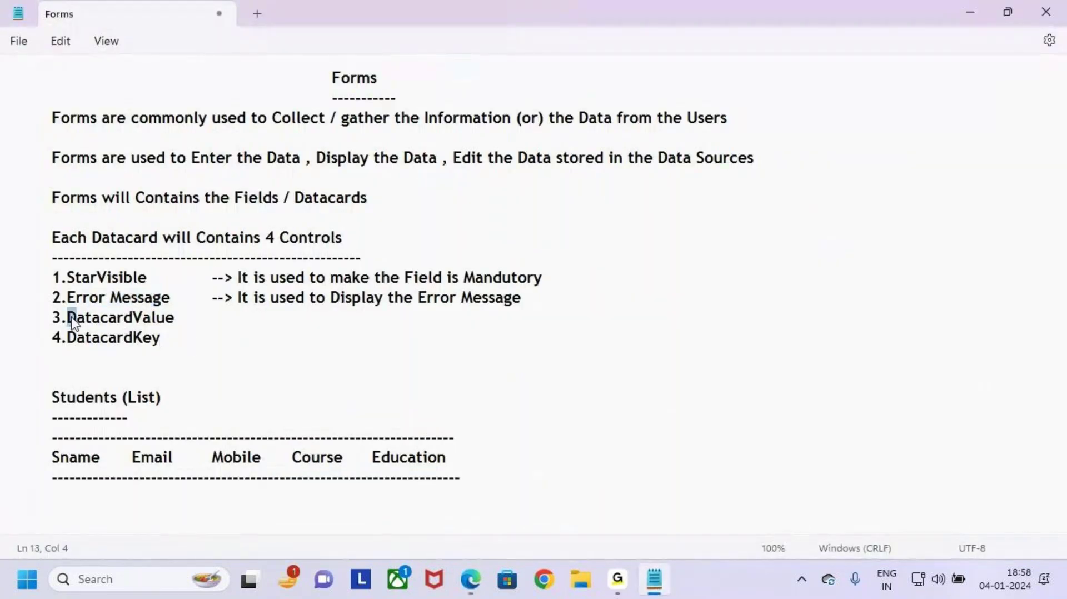
click(216, 316)
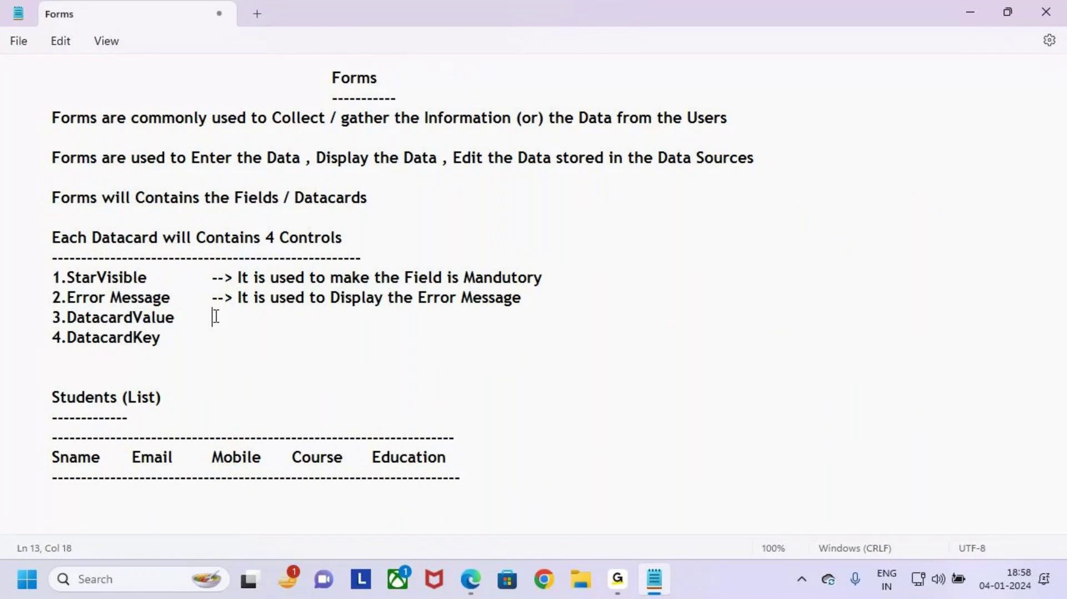
key(BackSpace)
key(BackSpace)
text(ue)
Step: Type '--> It is used to Enter the Data in the Fields' beside it, fixing typos
key(Tab)
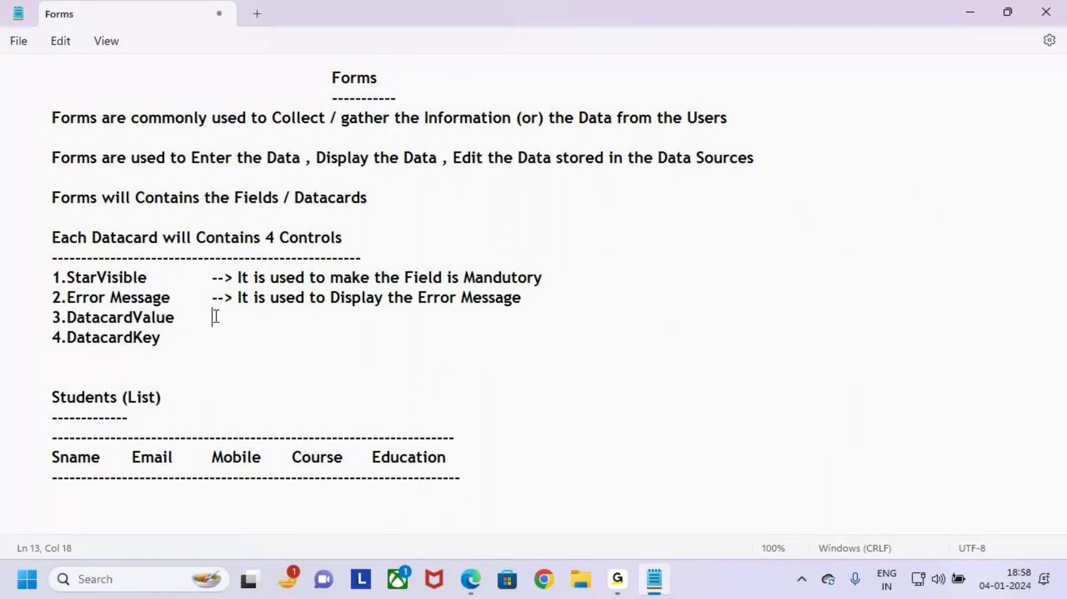
text(--> It )
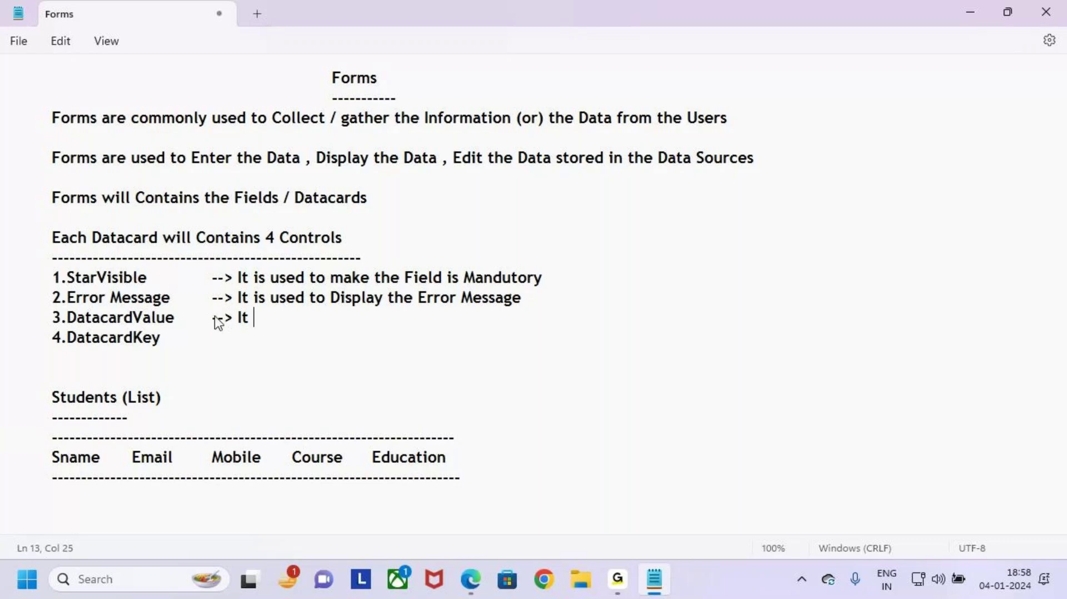
text(is used to Di)
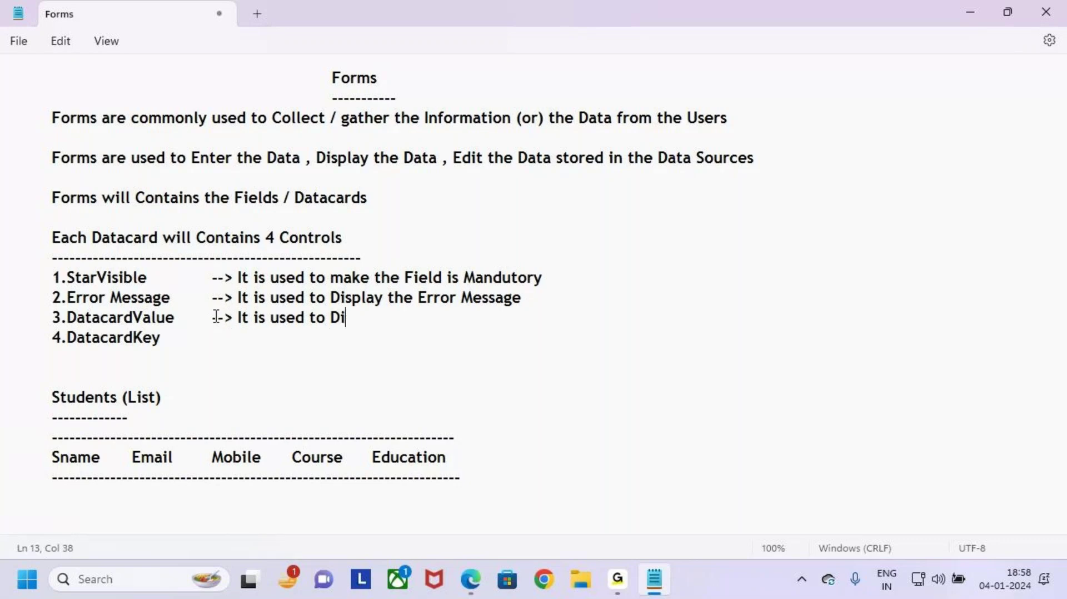
text(plat the)
key(BackSpace)
key(BackSpace)
key(BackSpace)
key(BackSpace)
key(BackSpace)
key(BackSpace)
key(BackSpace)
key(BackSpace)
key(BackSpace)
key(BackSpace)
key(BackSpace)
key(BackSpace)
key(BackSpace)
text(to Enter the Datra)
key(BackSpace)
key(BackSpace)
key(BackSpace)
key(BackSpace)
key(BackSpace)
key(BackSpace)
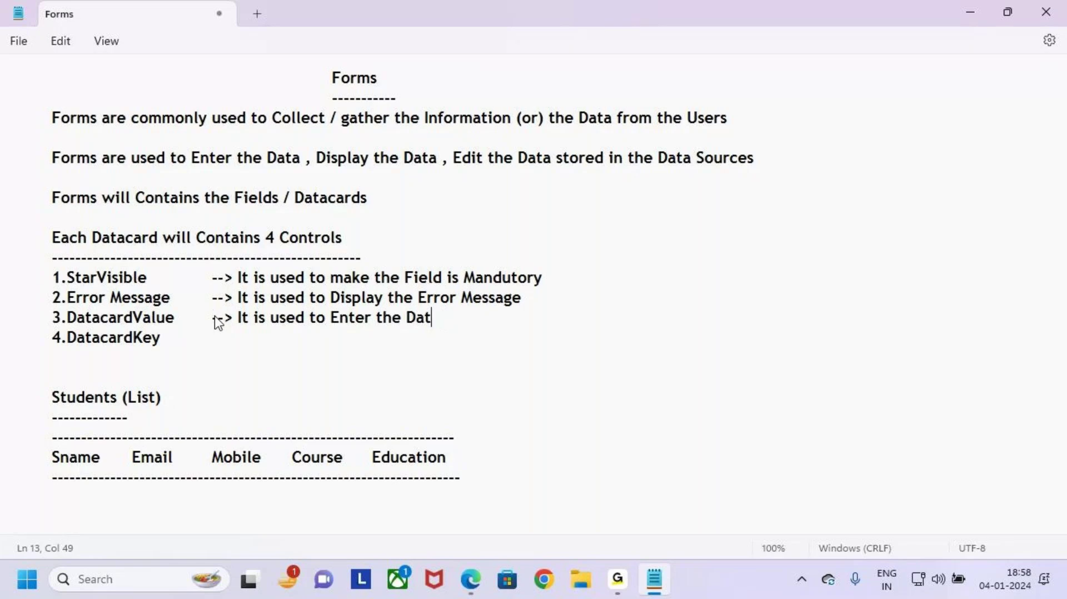
text(Data)
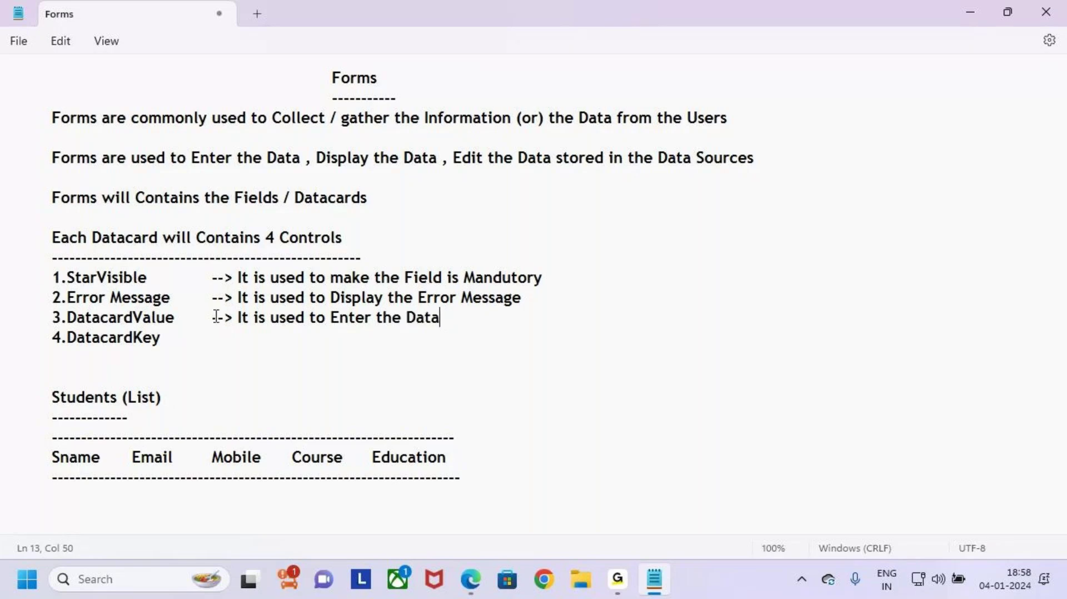
text( in the Fild)
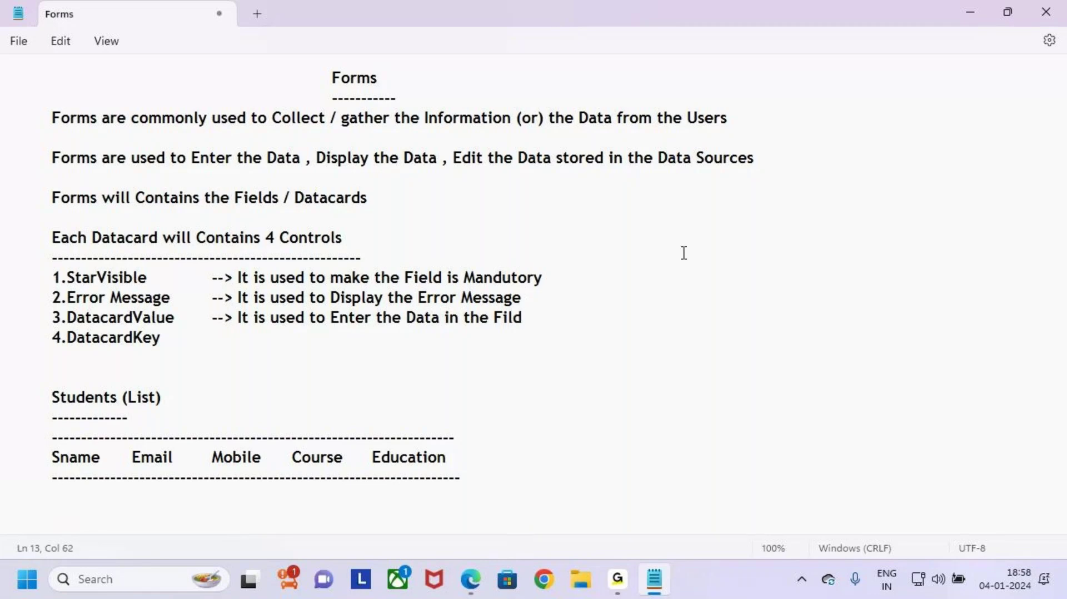
key(BackSpace)
key(BackSpace)
key(BackSpace)
key(BackSpace)
key(BackSpace)
text(Fields)
drag(93, 318, 168, 317)
click(230, 354)
key(alt+Tab)
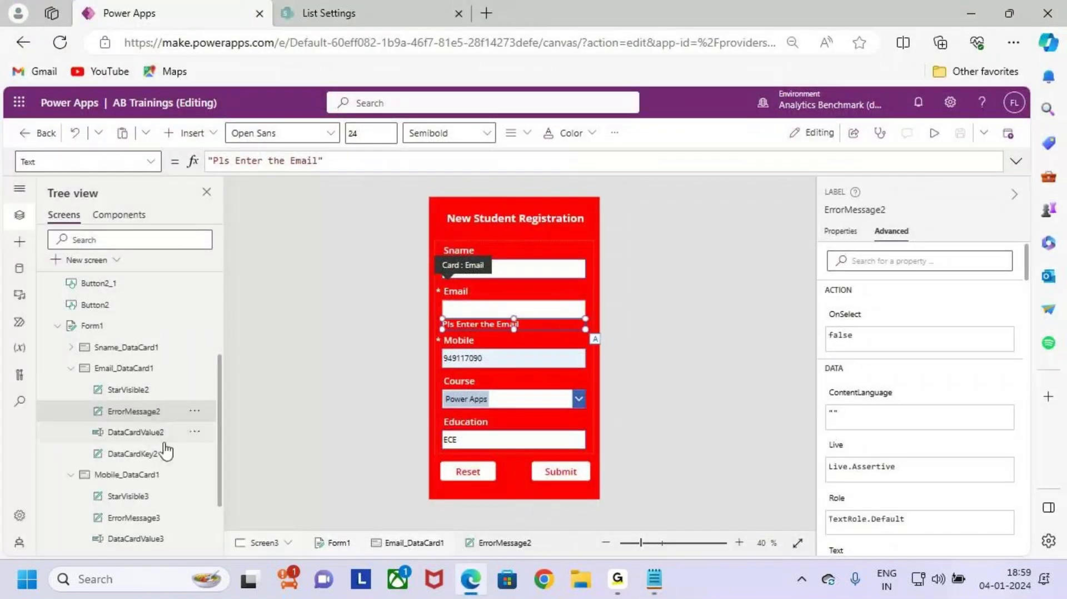
click(134, 433)
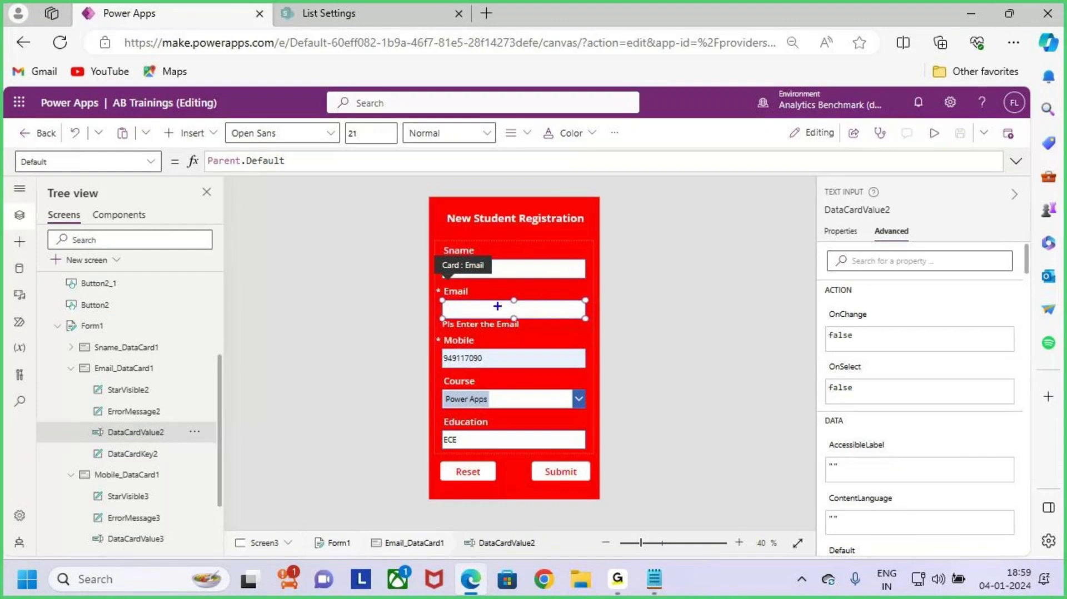
mouse_move(442, 298)
mouse_down()
mouse_move(480, 321)
mouse_move(585, 325)
mouse_move(631, 273)
mouse_up()
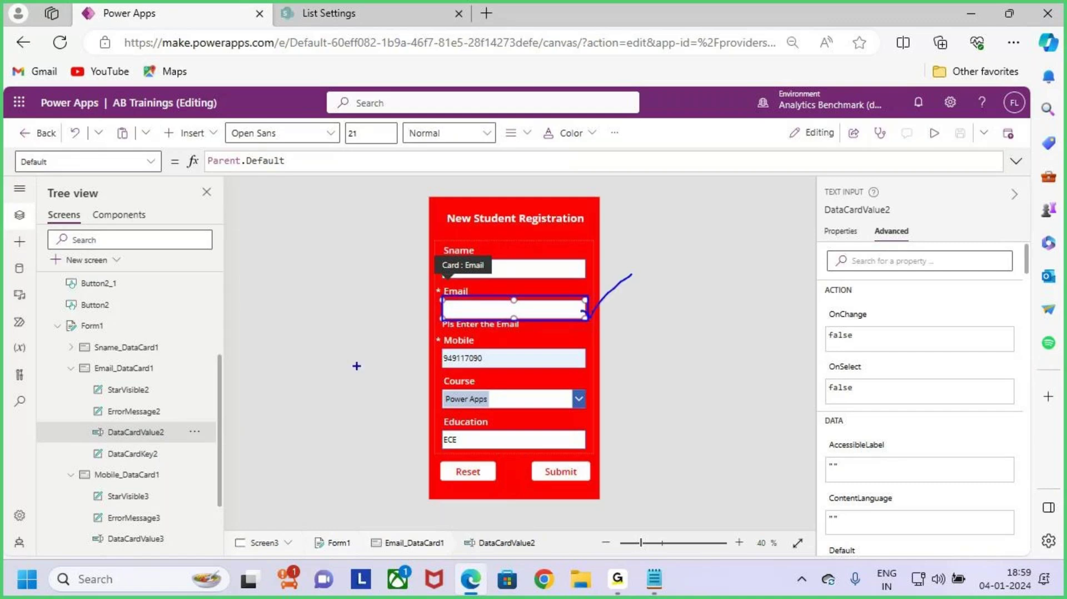
Step: In the Forms notes, add a '-->' arrow after 4.DatacardKey
key(alt+Tab)
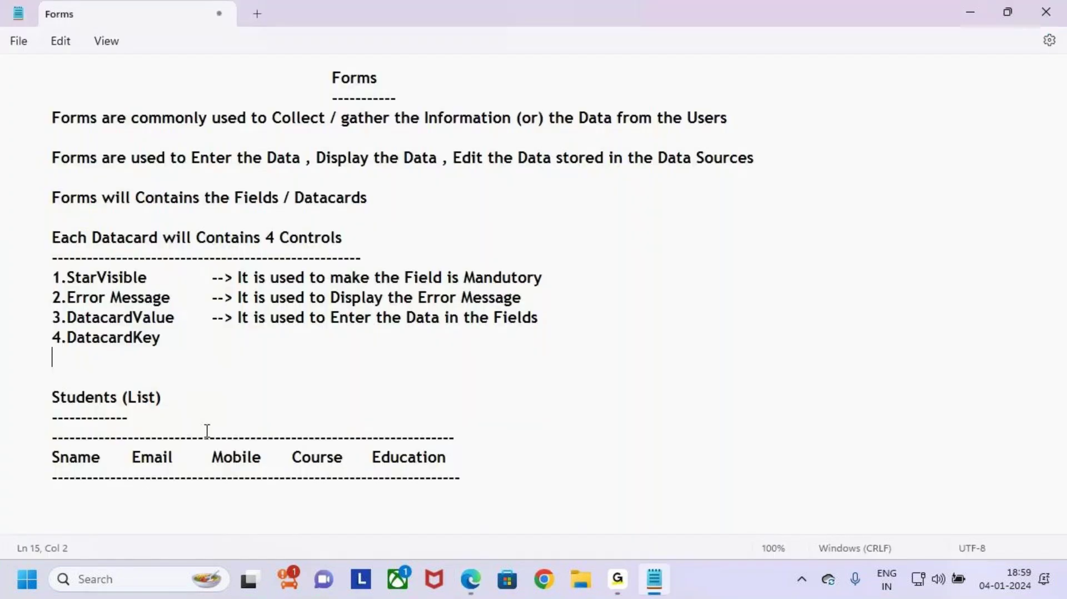
drag(340, 319, 562, 314)
click(580, 320)
drag(85, 318, 185, 312)
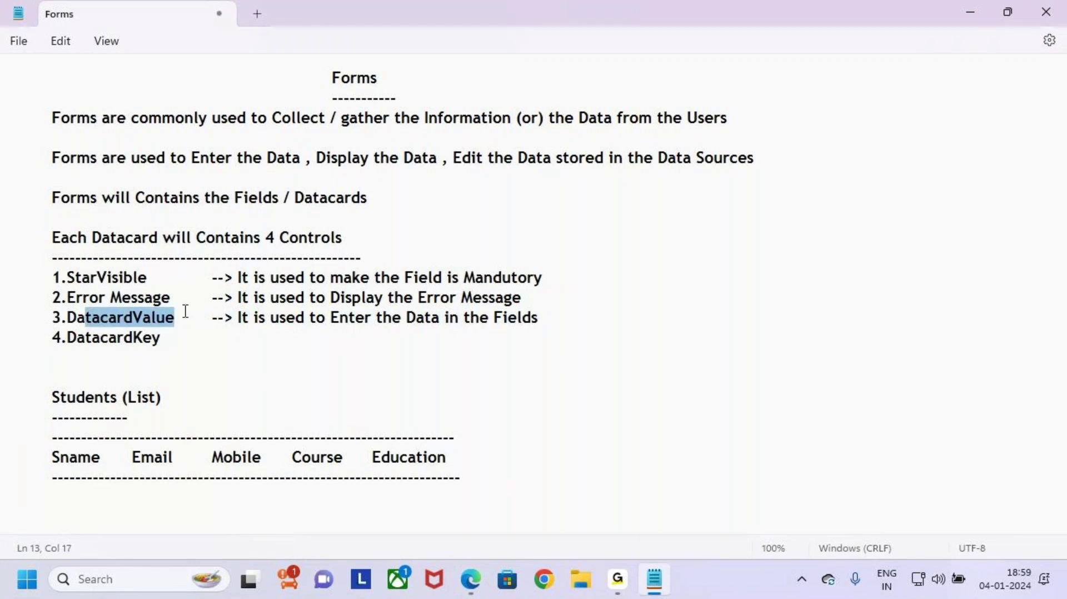
click(174, 342)
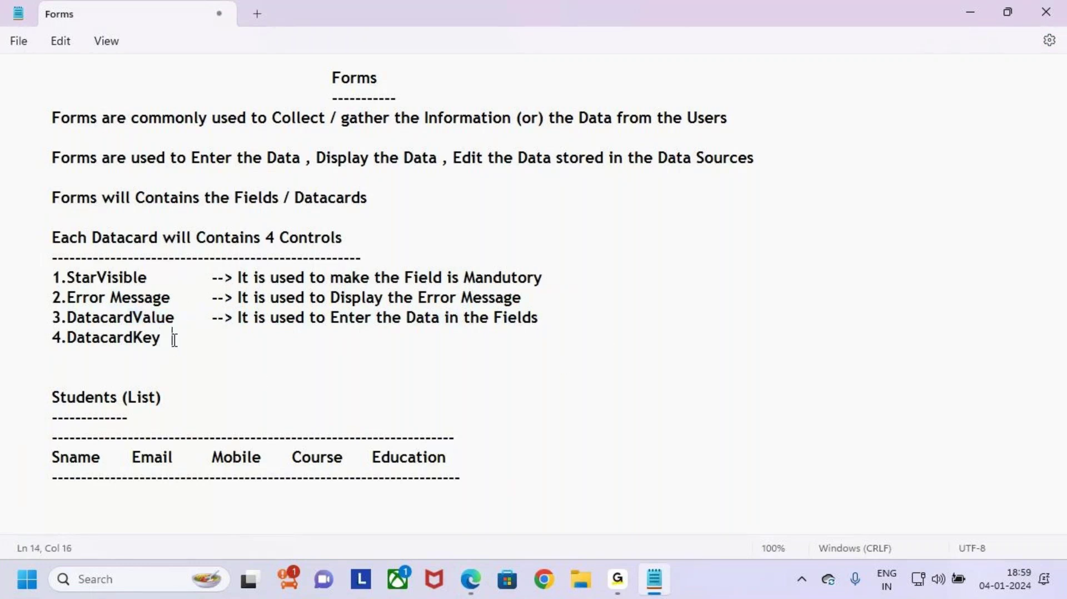
key(Tab)
text(-->)
drag(77, 337, 215, 349)
click(215, 349)
key(alt+Tab)
key(alt+Tab)
Step: Complete it with 'it is used to Display the Title of the Field / Datacard', fixing typos
click(255, 337)
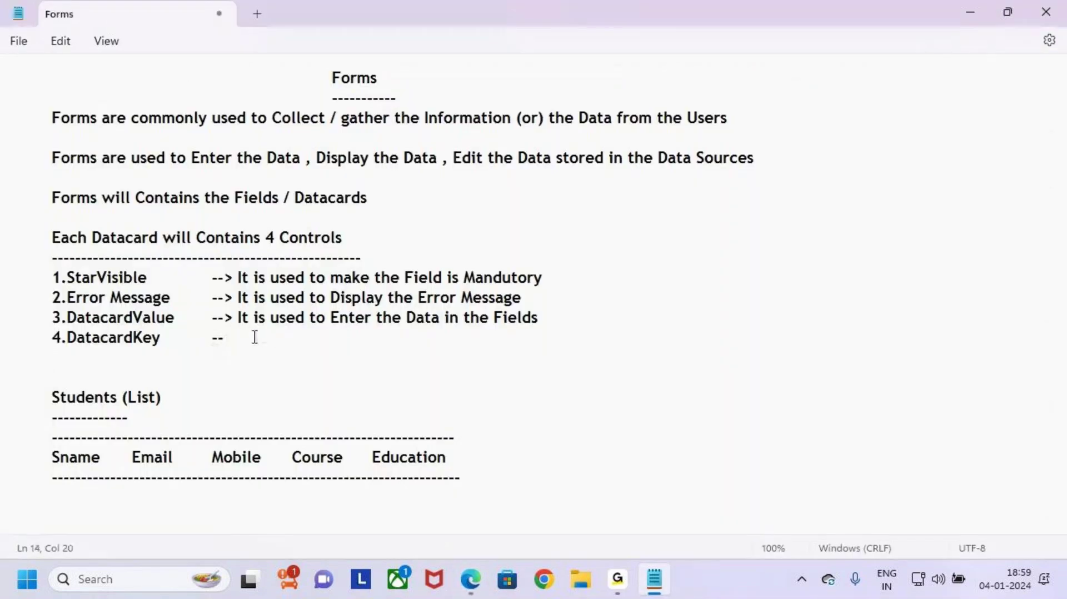
text(it is used to Di)
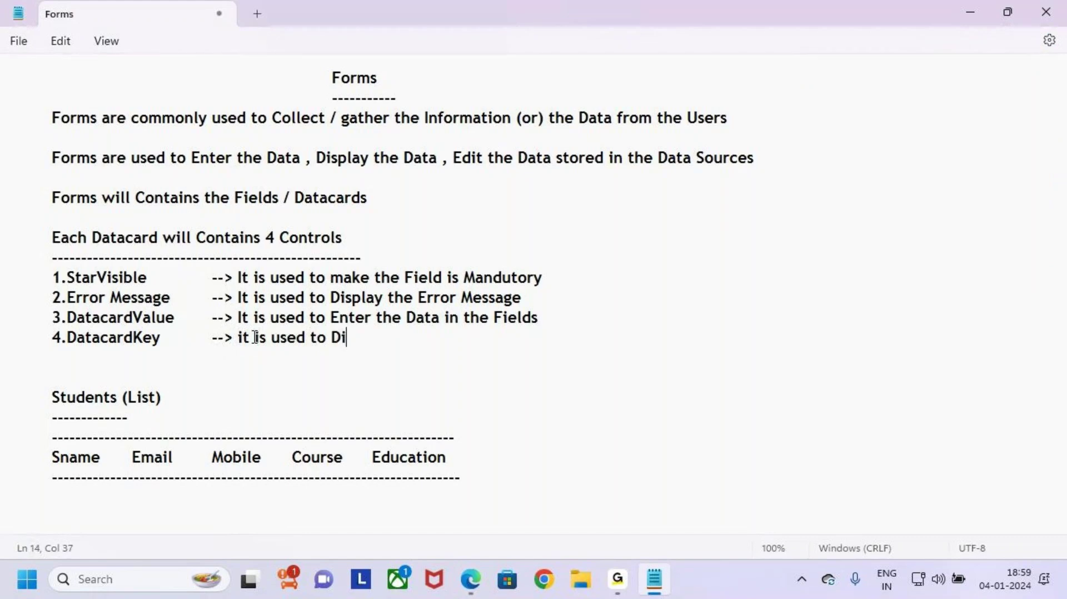
text(splay the)
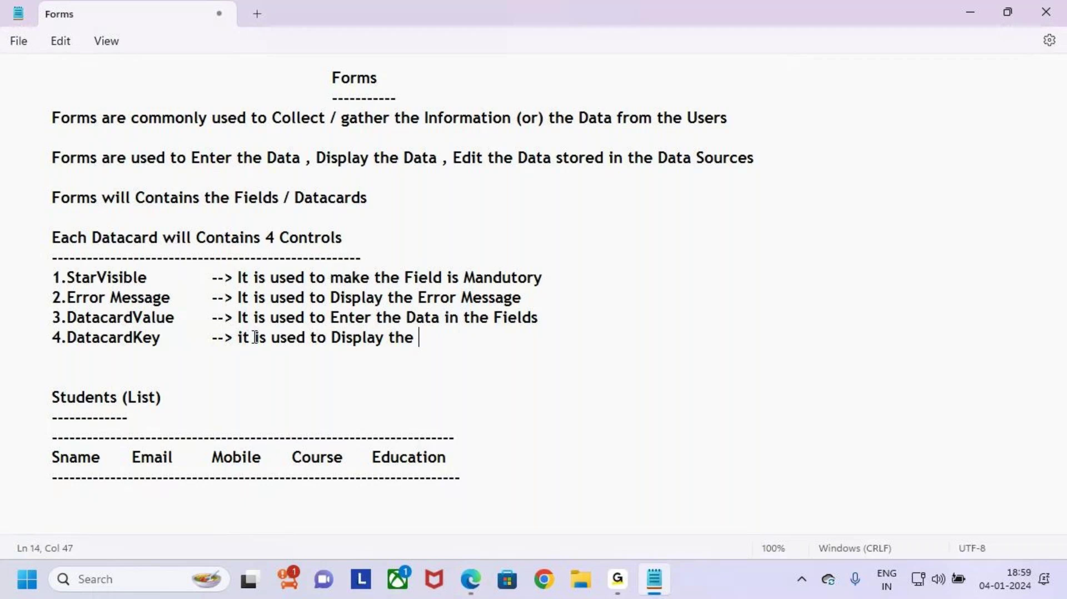
text( Til;e)
key(BackSpace)
key(BackSpace)
key(BackSpace)
key(BackSpace)
key(BackSpace)
key(BackSpace)
key(BackSpace)
key(BackSpace)
key(BackSpace)
key(BackSpace)
key(BackSpace)
text(the Title of t)
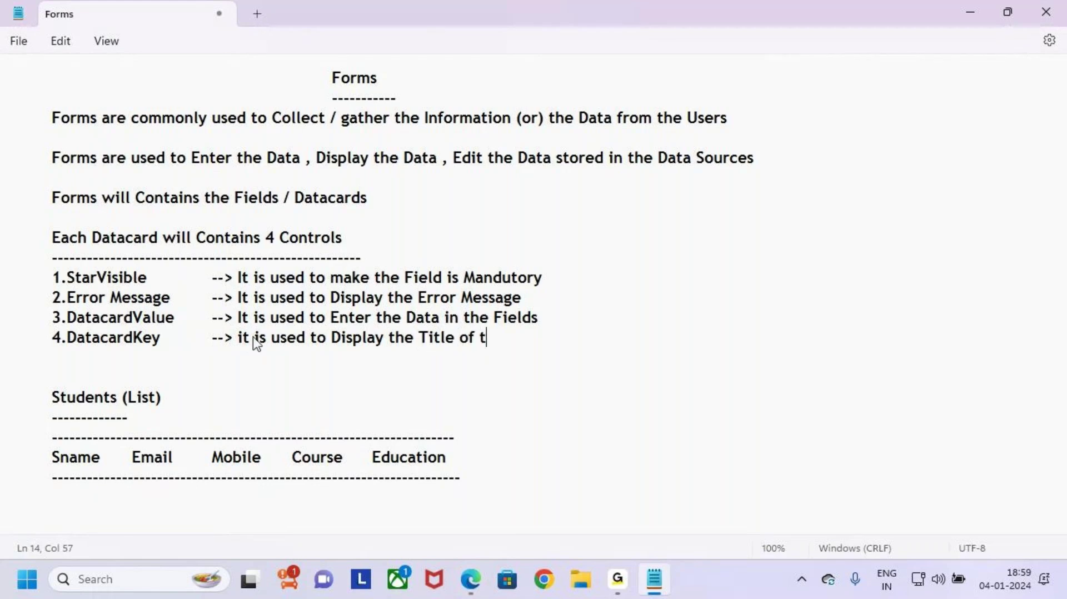
text(he Field)
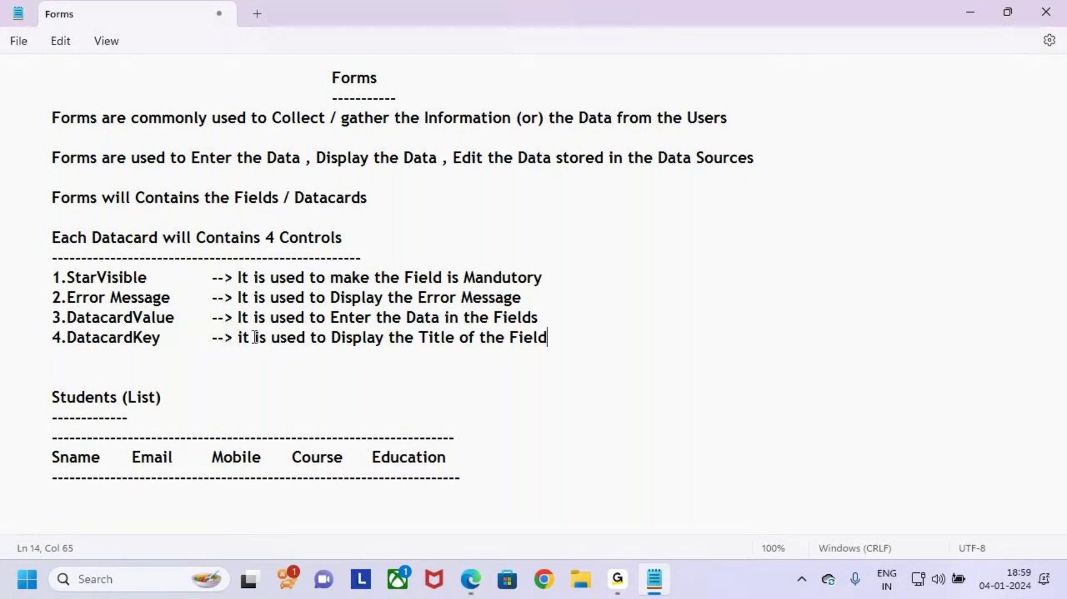
text( / Datacasrd)
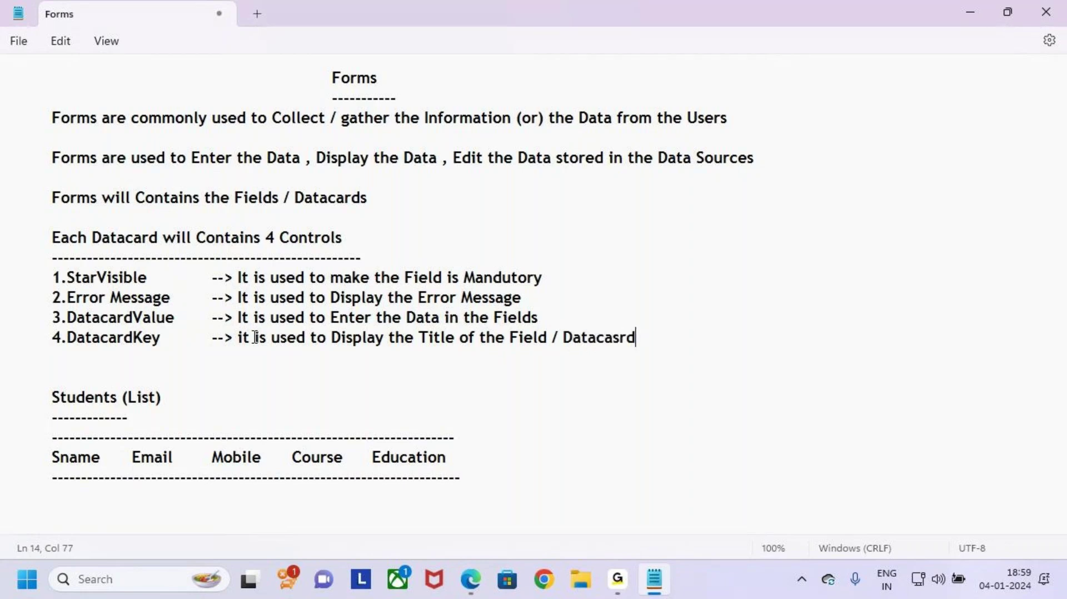
key(Left)
key(Left)
key(Left)
key(Delete)
drag(425, 341, 560, 342)
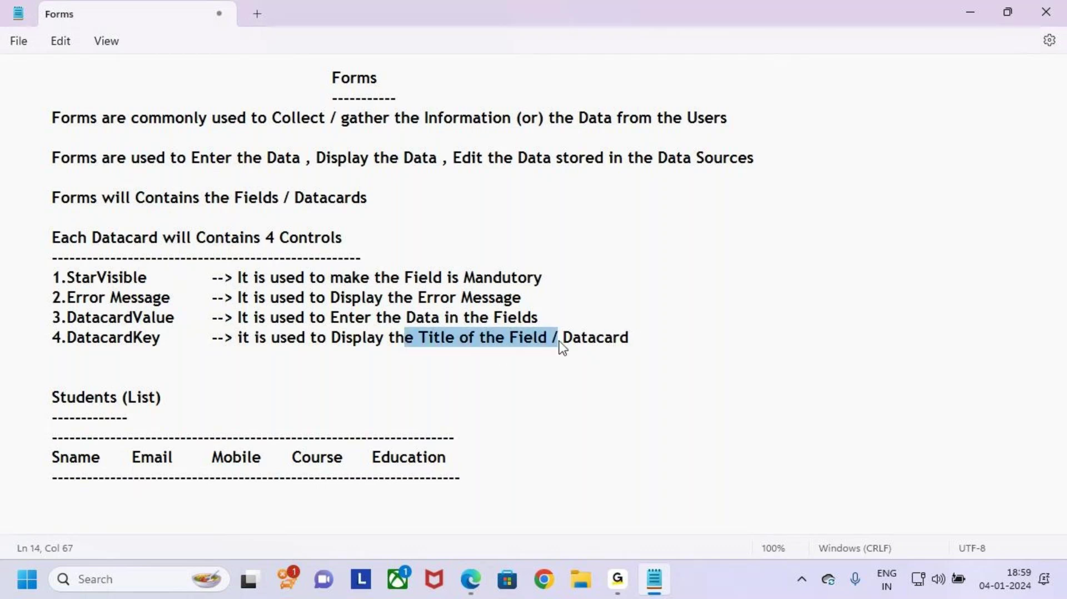
drag(67, 338, 165, 337)
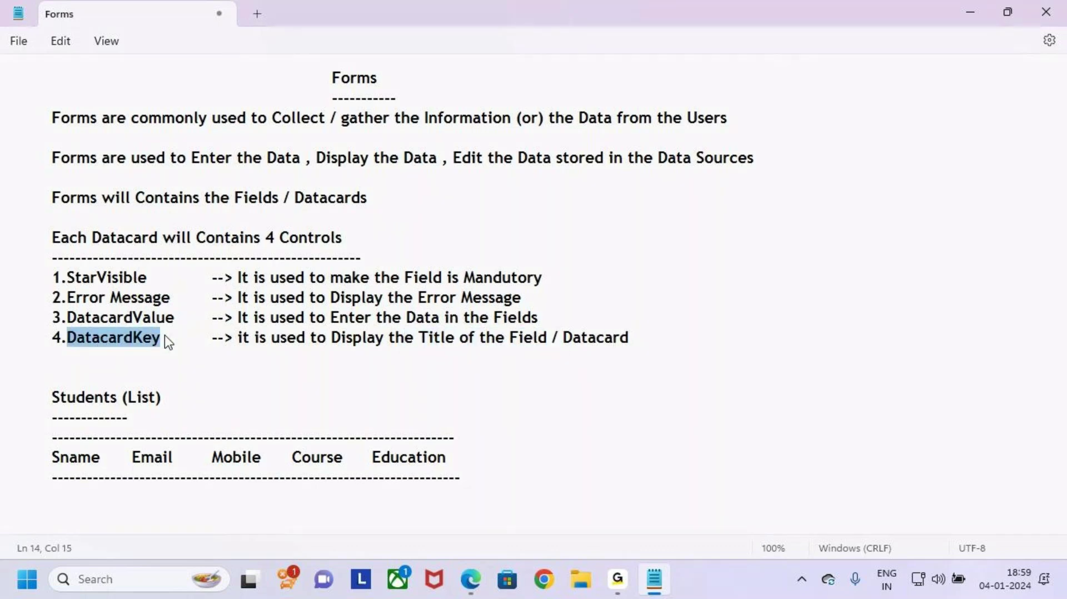
click(245, 366)
Step: Select the Sname card's title label DataCardKey1 and zoom the canvas to 80%
key(alt+Tab)
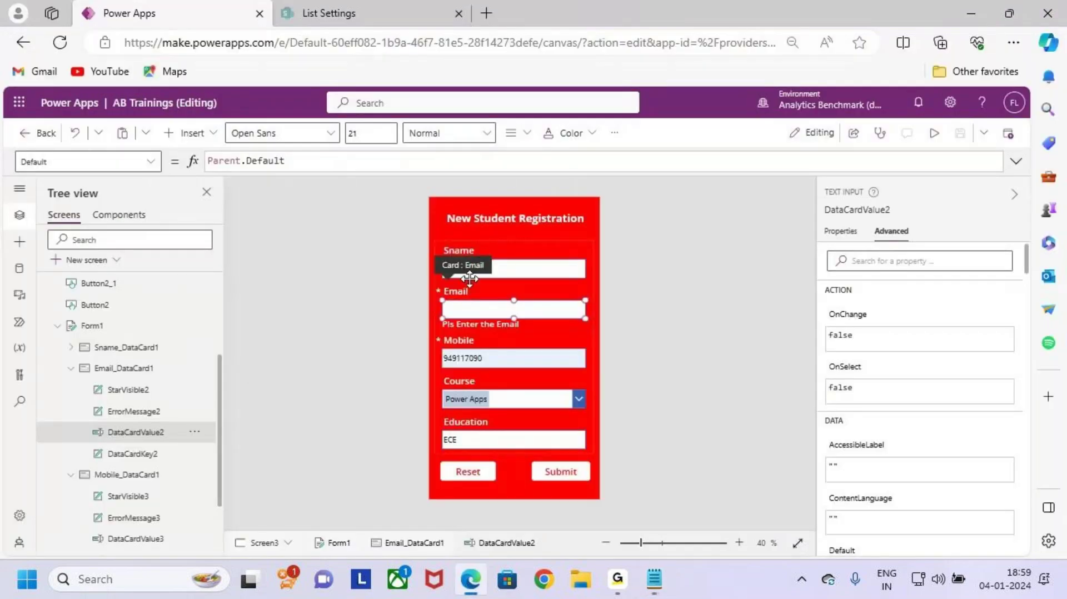
click(485, 261)
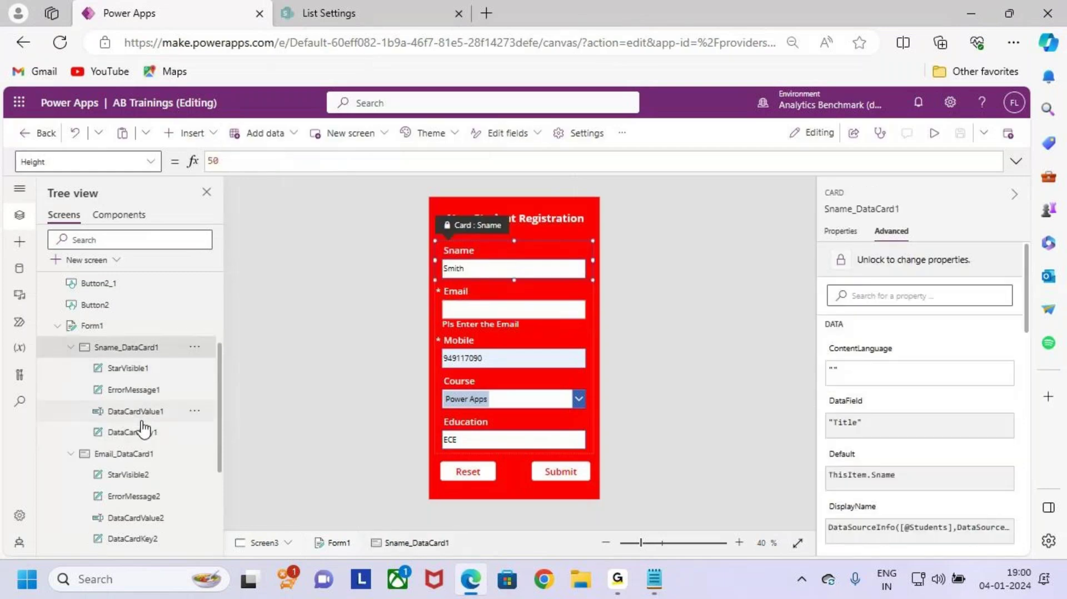
click(163, 433)
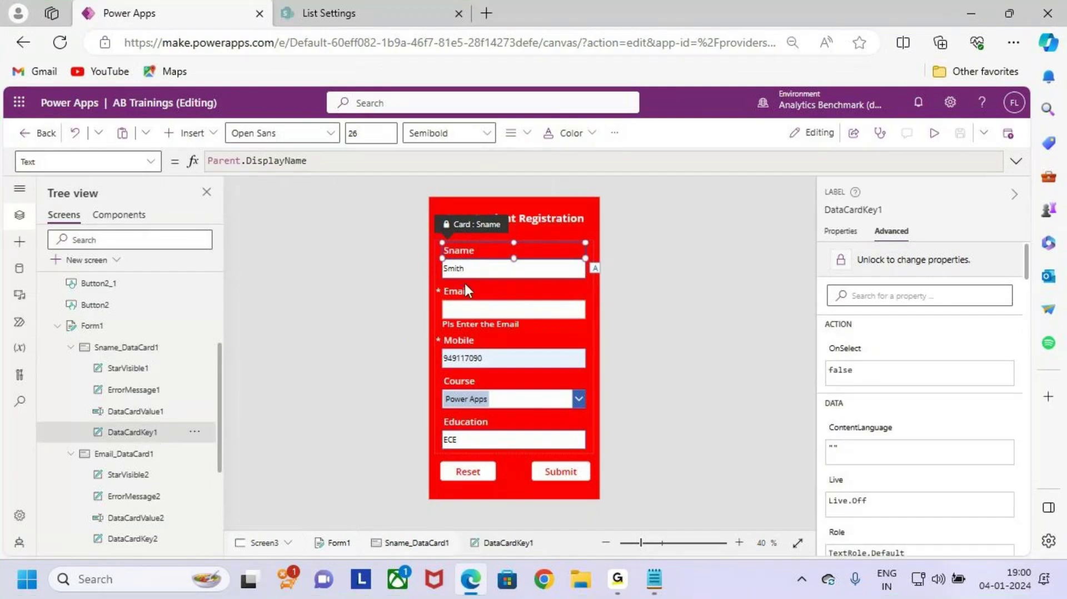
scroll(472, 281, up, 1)
scroll(475, 279, up, 3)
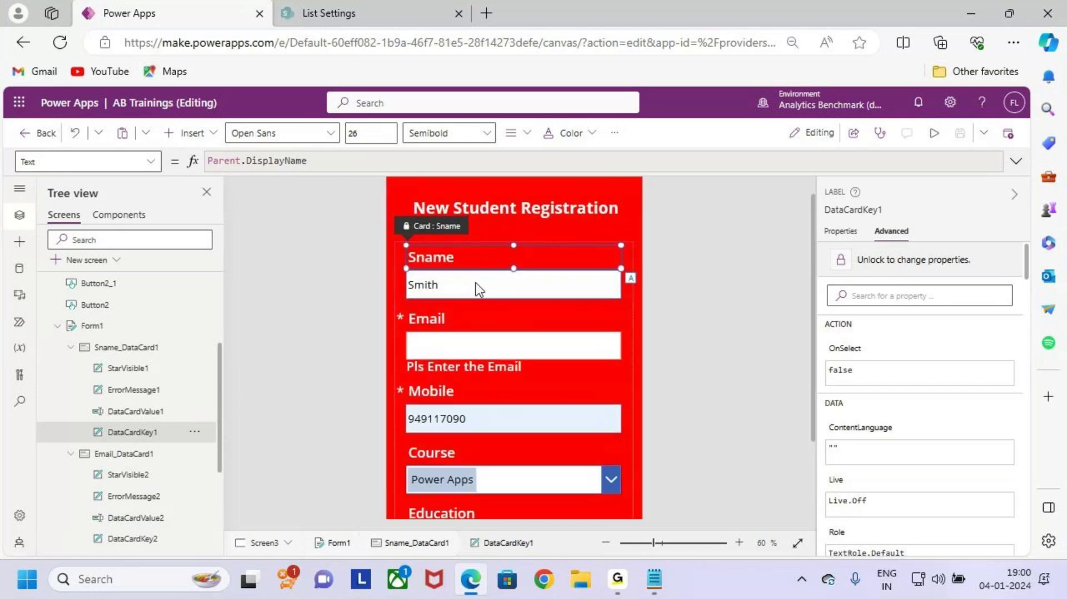
click(101, 421)
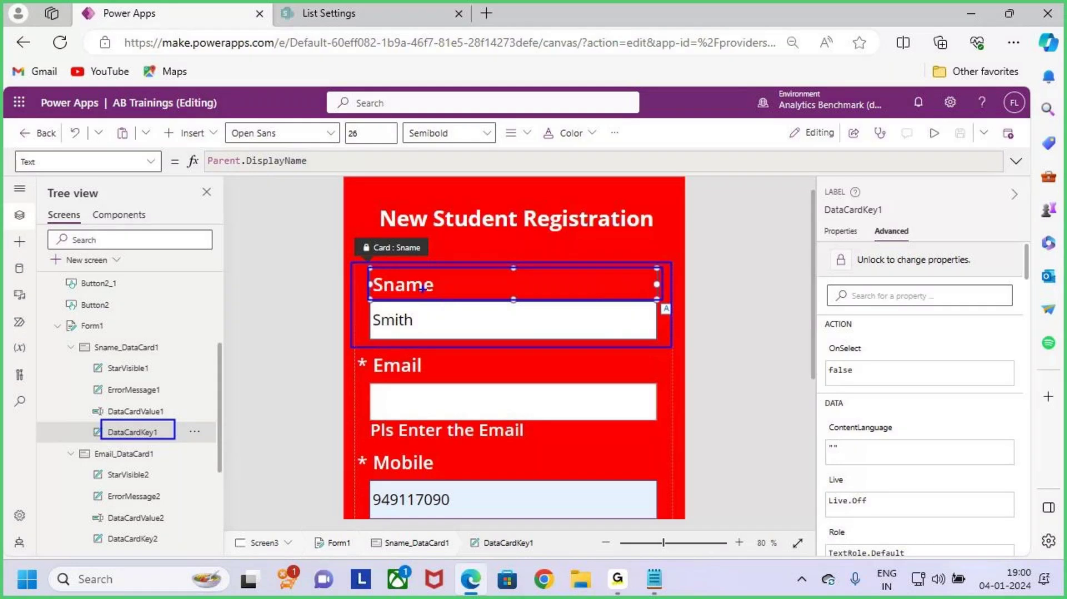
drag(423, 288, 467, 294)
key(Escape)
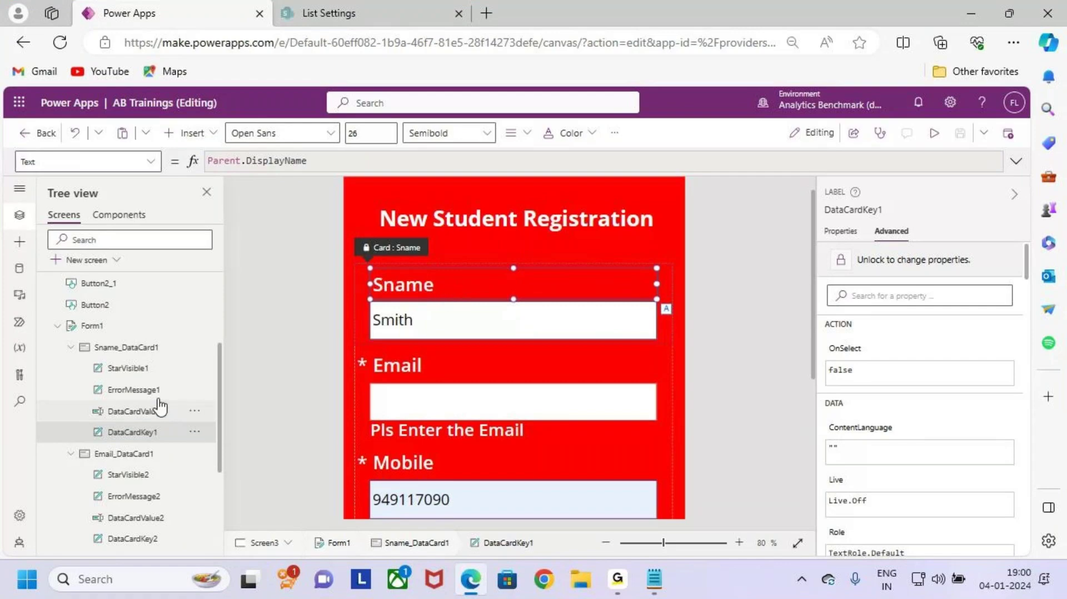
drag(63, 336, 183, 361)
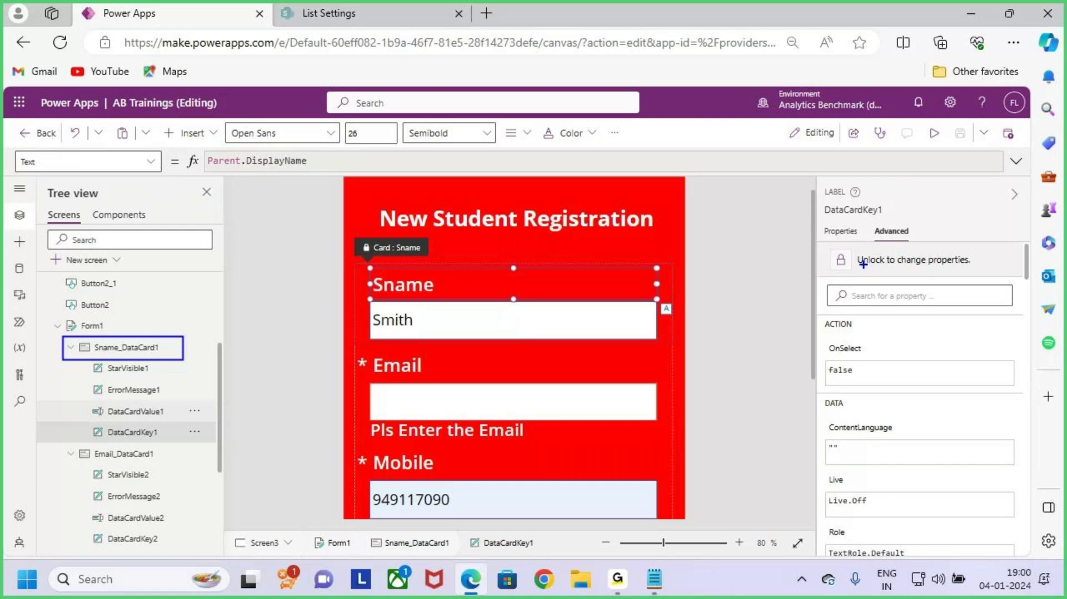
Step: Unlock the Sname card and replace the label's Parent.DisplayName formula with "Name"
click(861, 261)
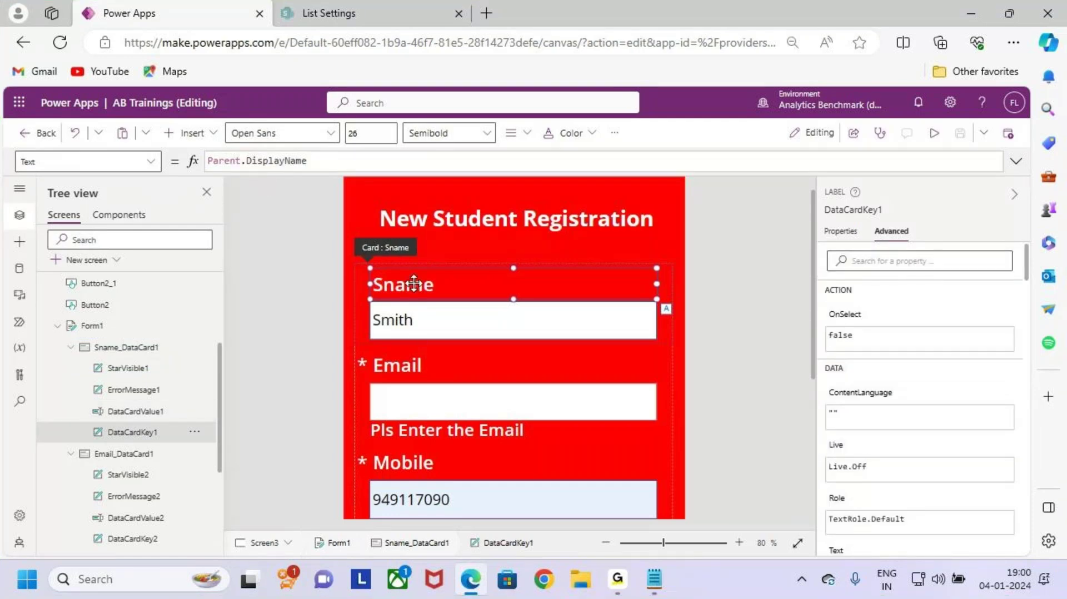
click(326, 161)
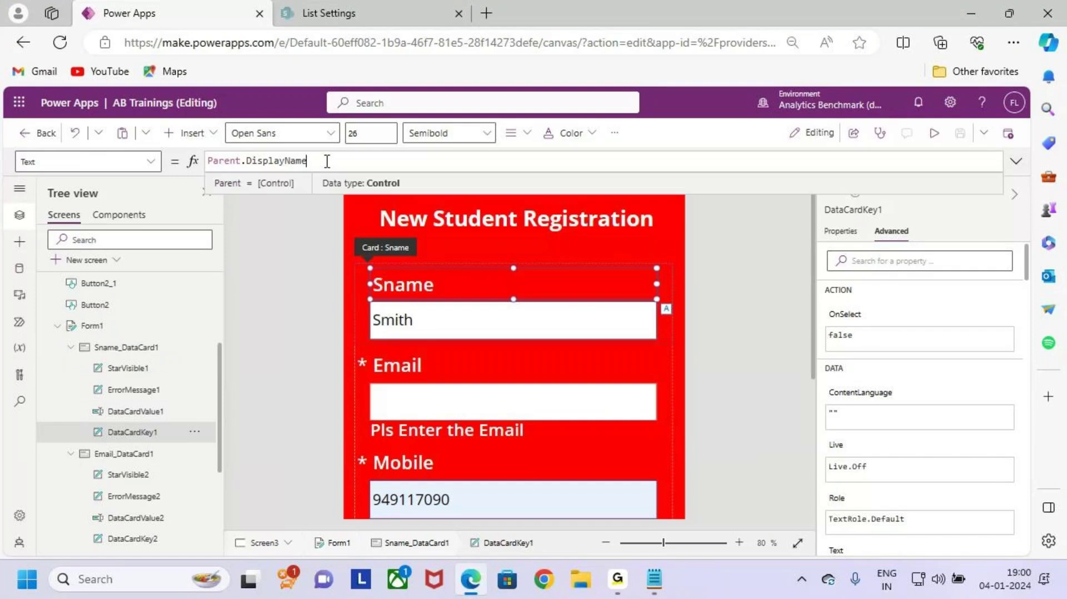
drag(326, 161, 193, 163)
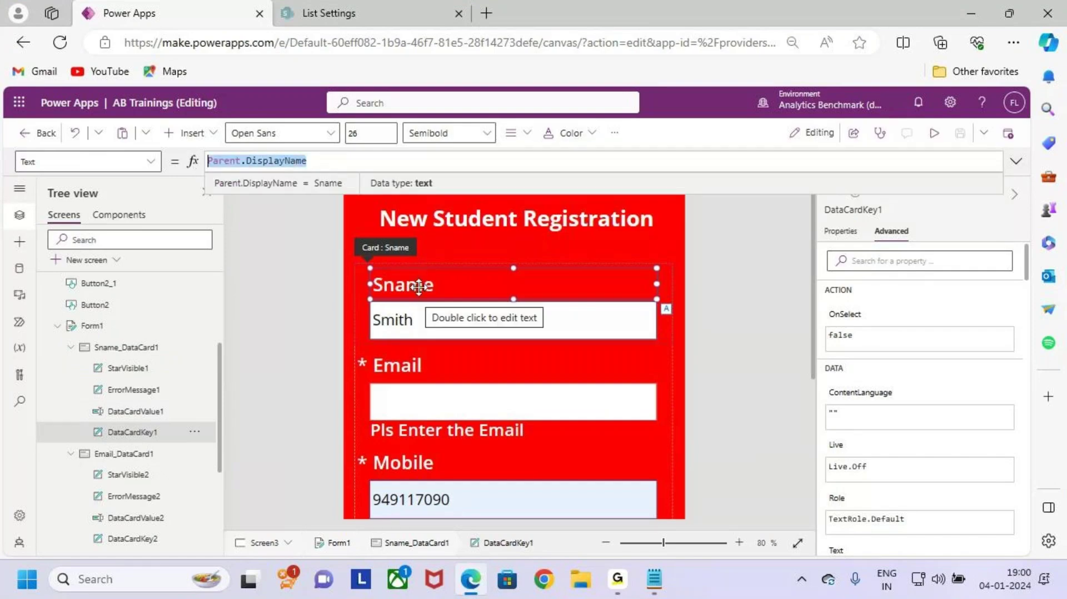
text(N)
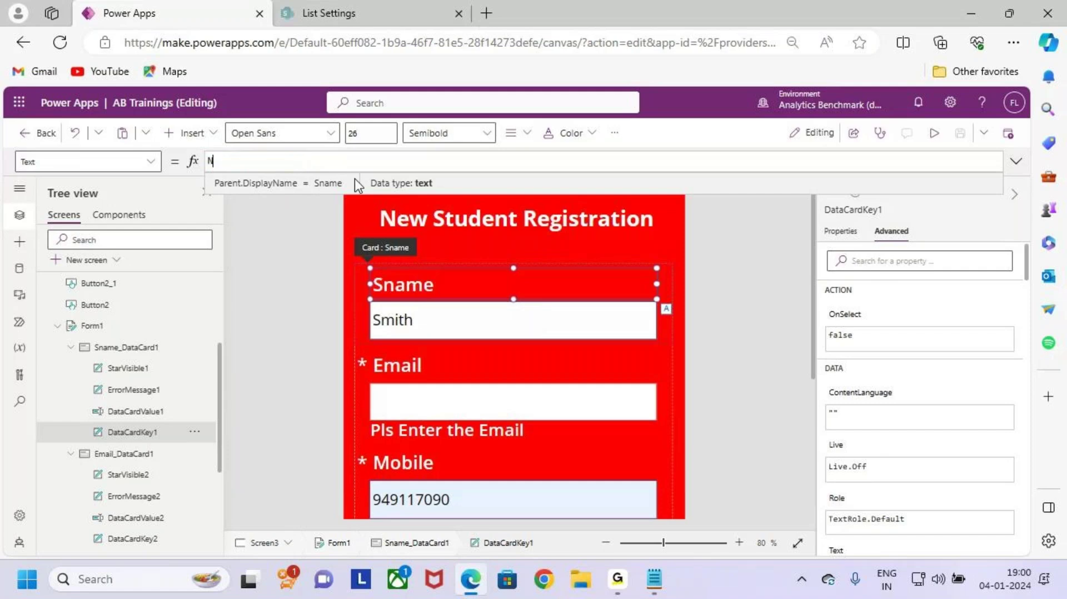
text(ame)
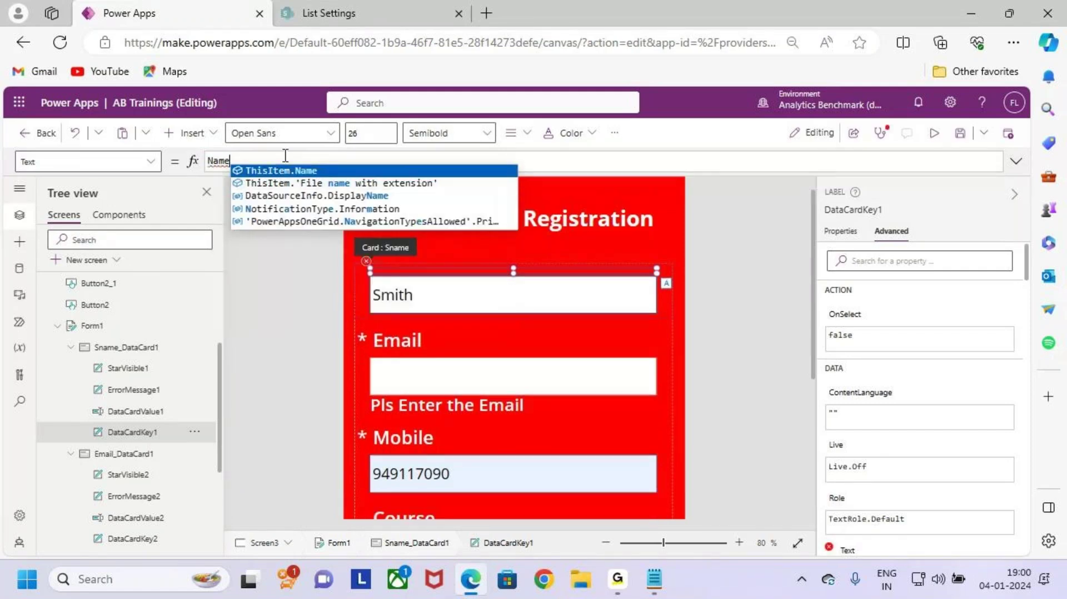
text(")
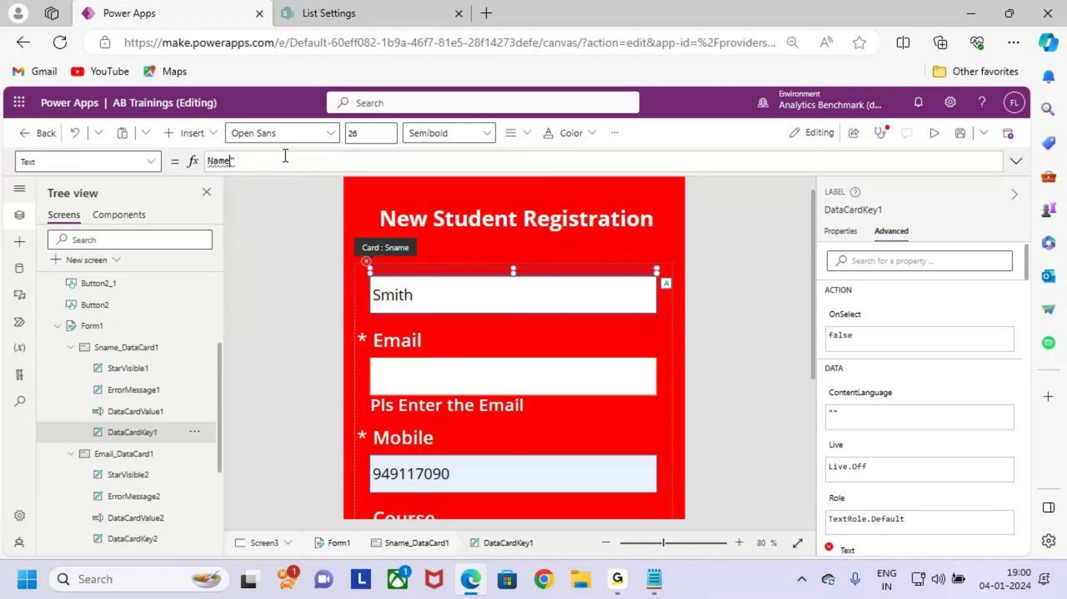
key(Home)
text(")
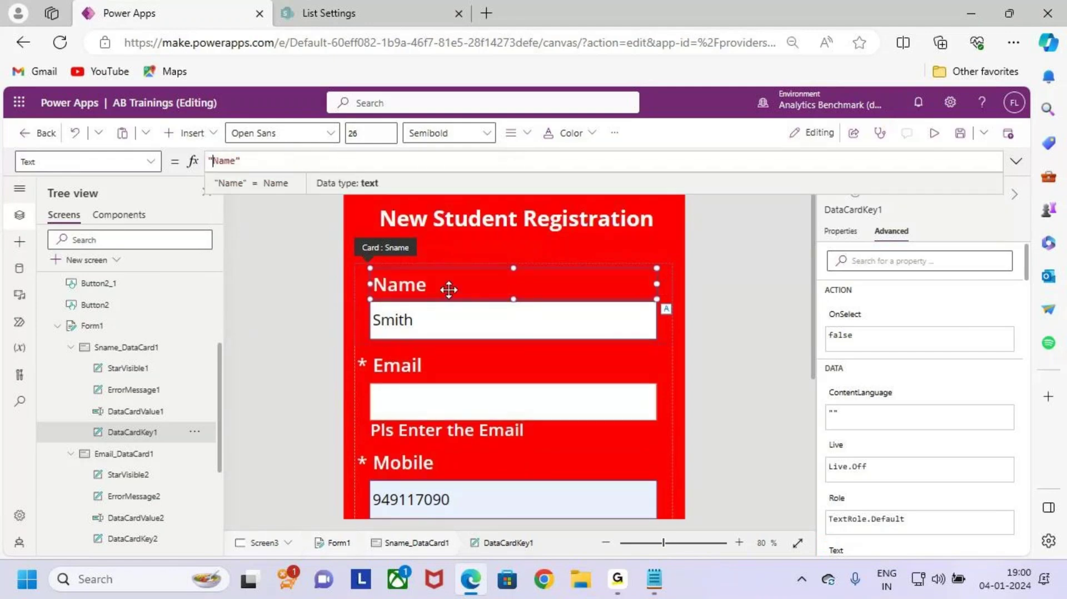
drag(388, 297, 442, 270)
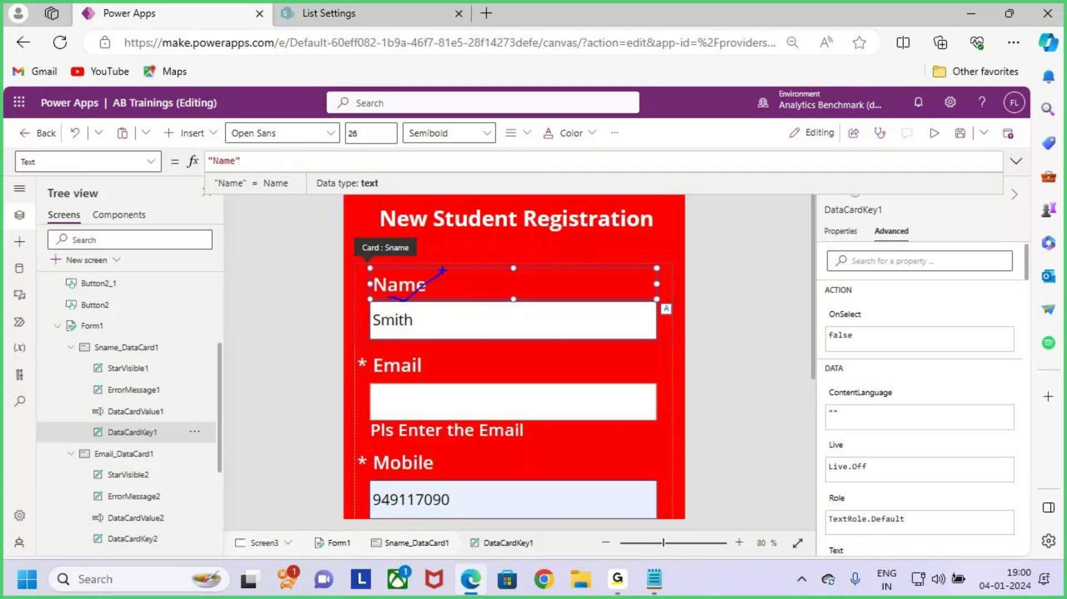
key(Escape)
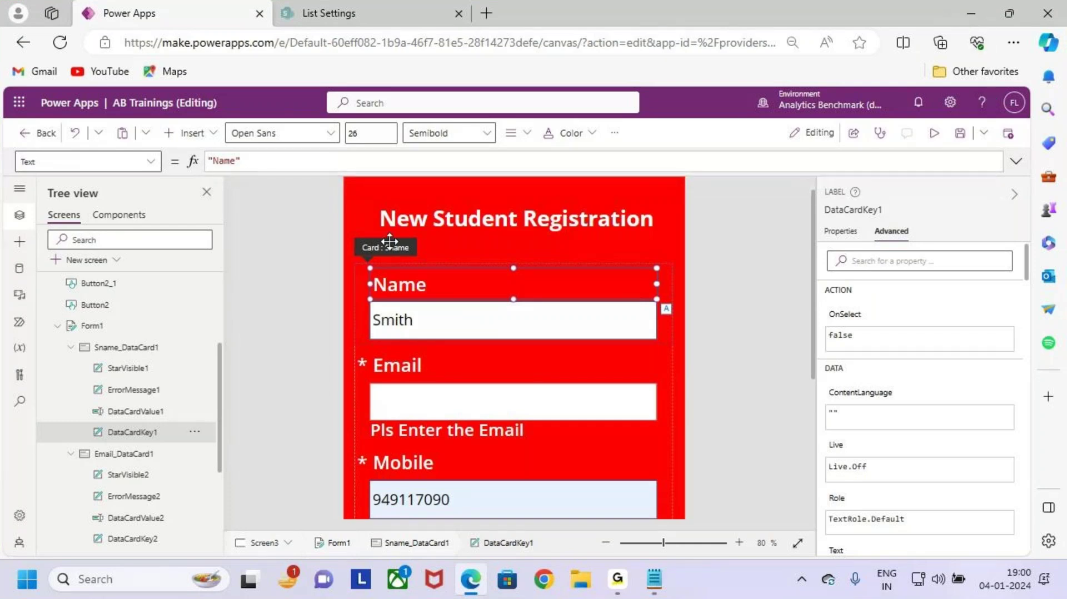
click(71, 347)
click(71, 369)
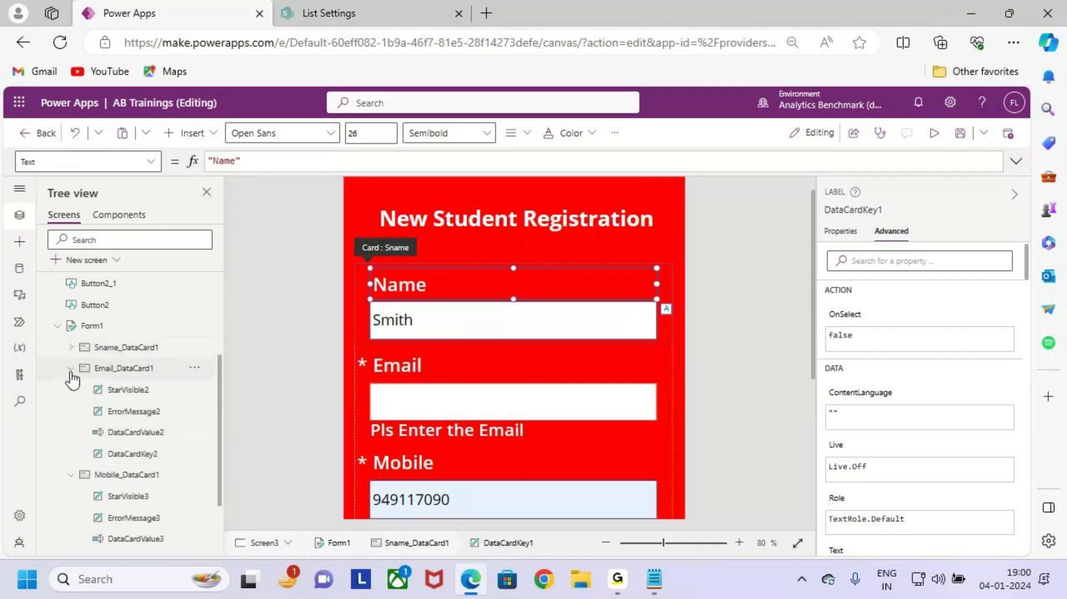
click(70, 390)
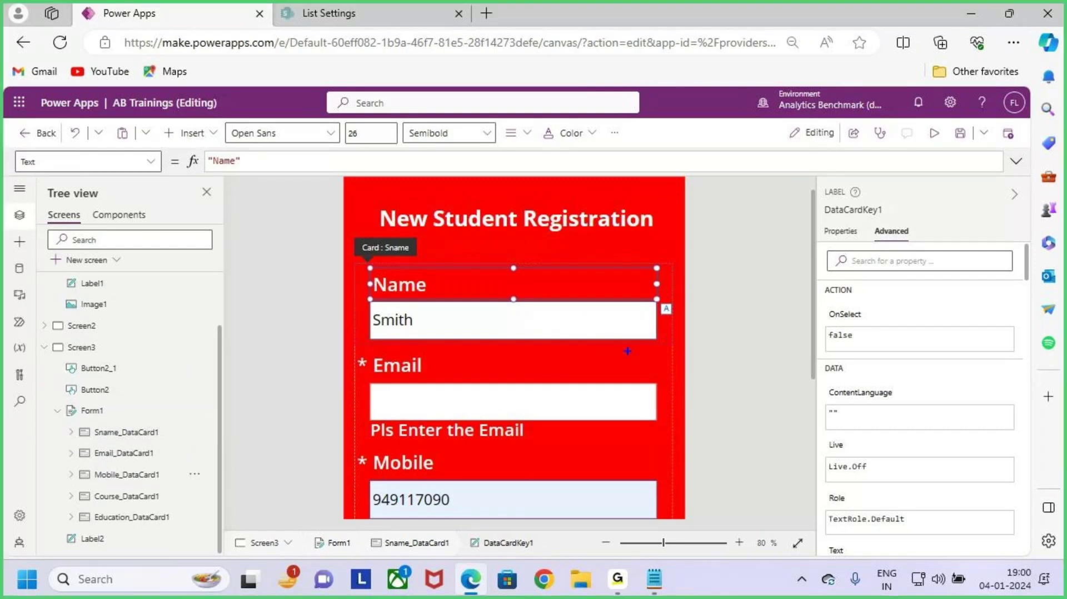
scroll(618, 312, down, 3)
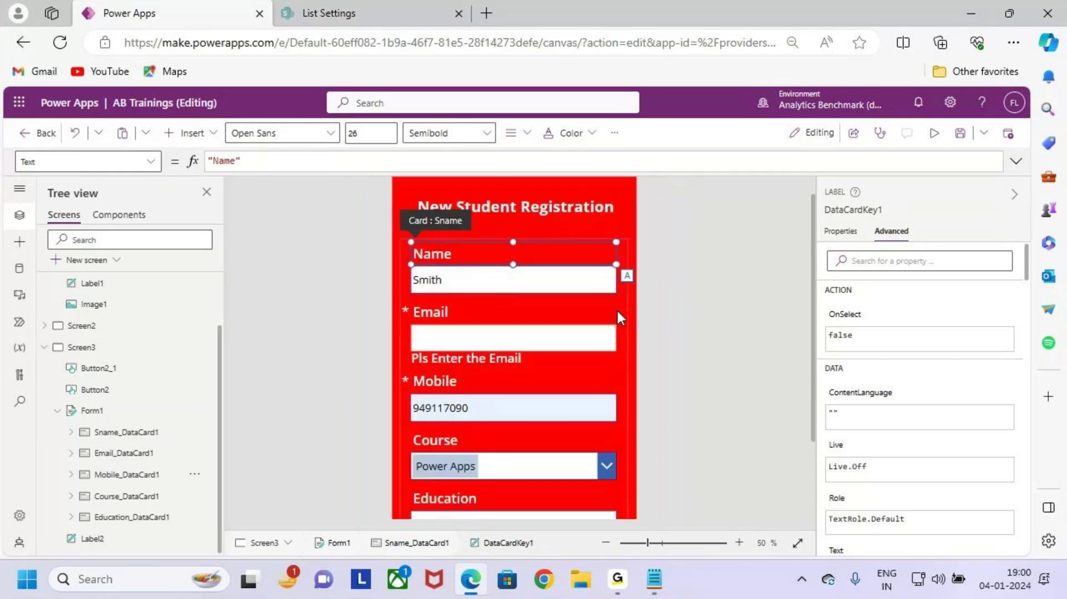
scroll(618, 313, down, 1)
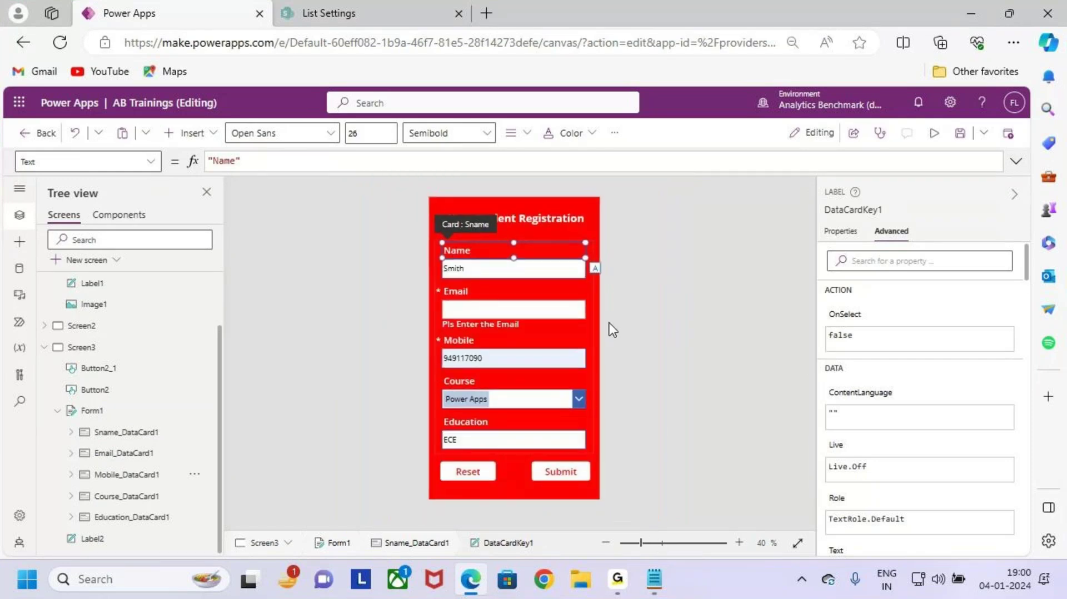
click(133, 438)
click(133, 453)
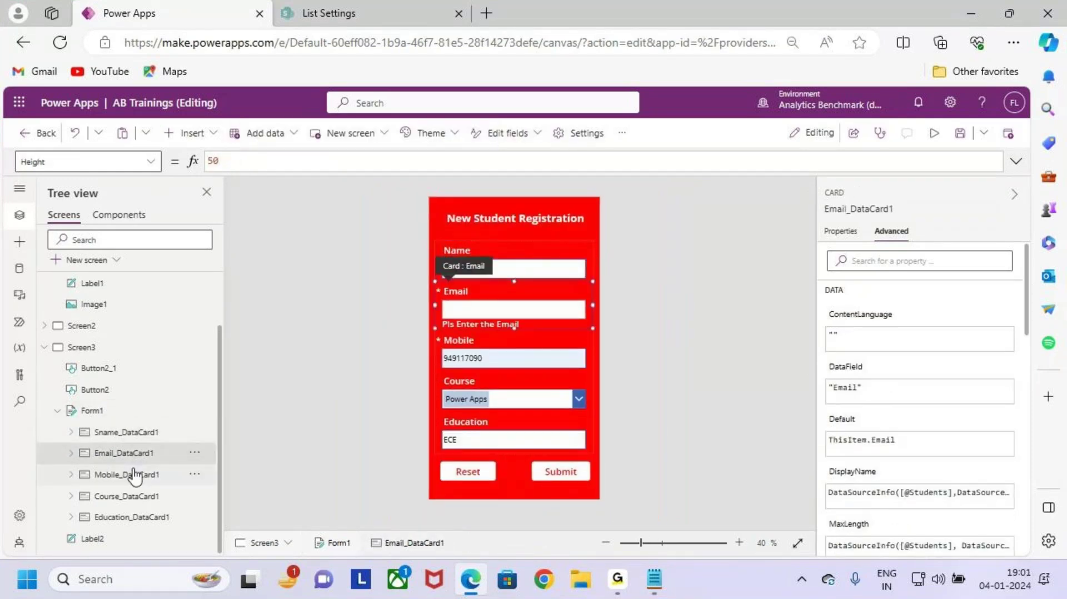
click(131, 474)
click(137, 496)
click(139, 518)
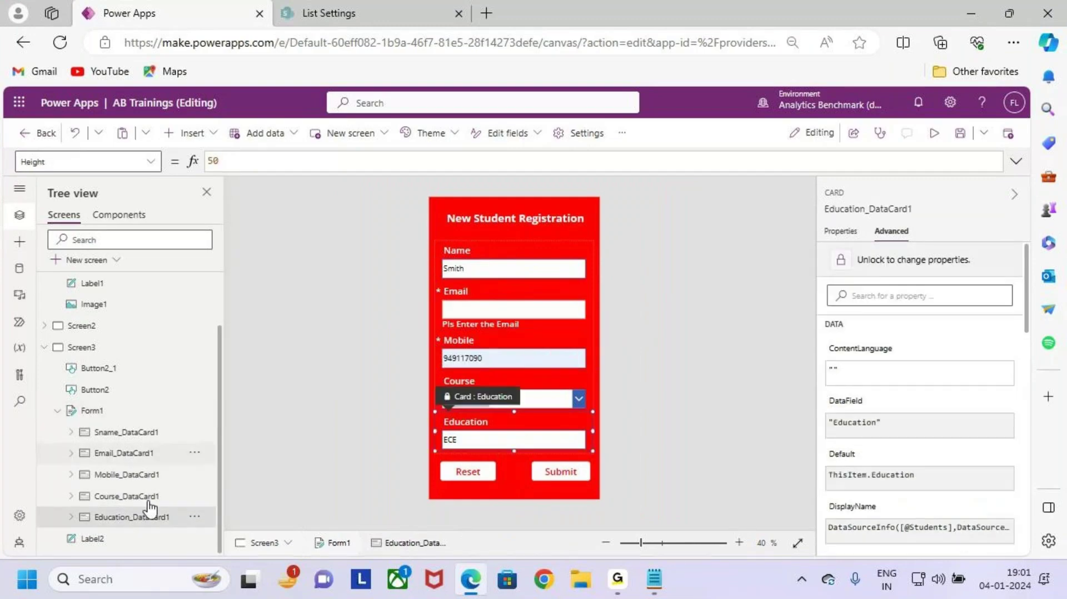
click(136, 436)
click(70, 432)
scroll(124, 414, down, 3)
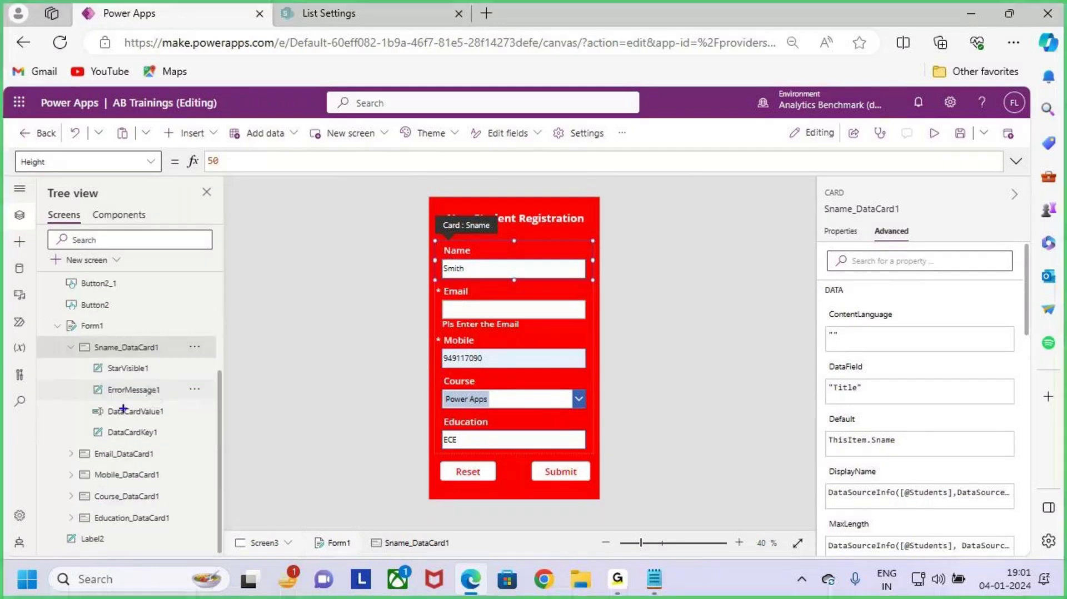
mouse_move(86, 358)
mouse_down()
mouse_move(181, 405)
mouse_move(203, 445)
mouse_up()
drag(198, 400, 247, 372)
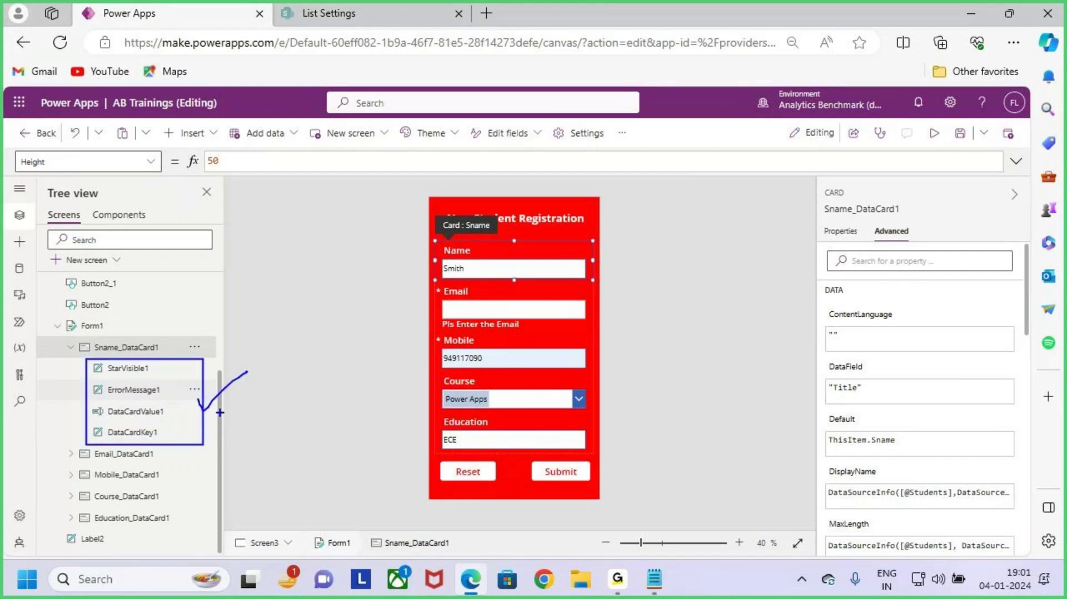
key(Escape)
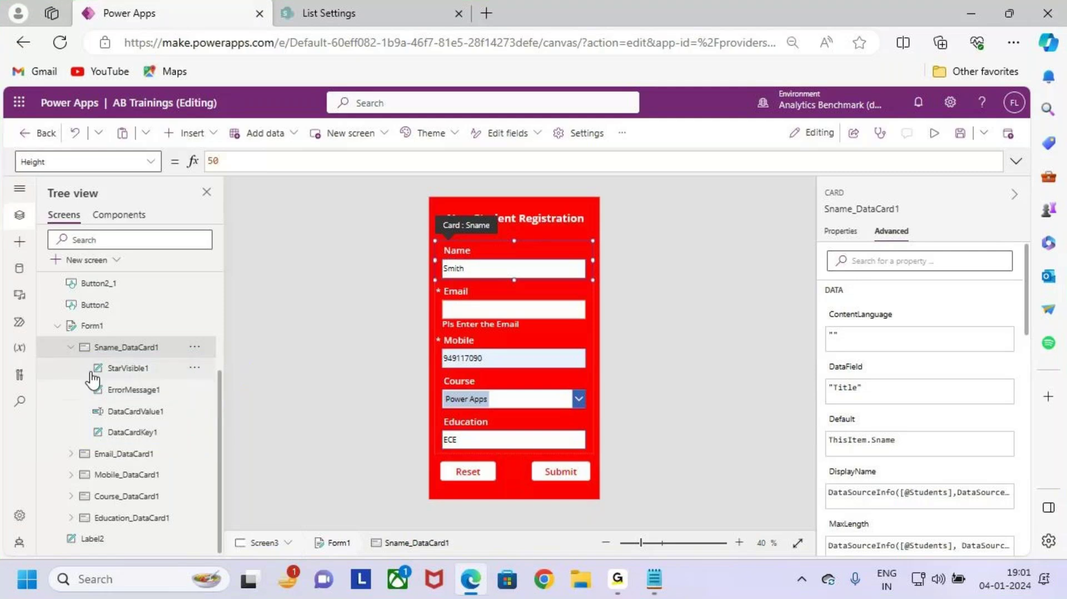
click(71, 347)
click(124, 452)
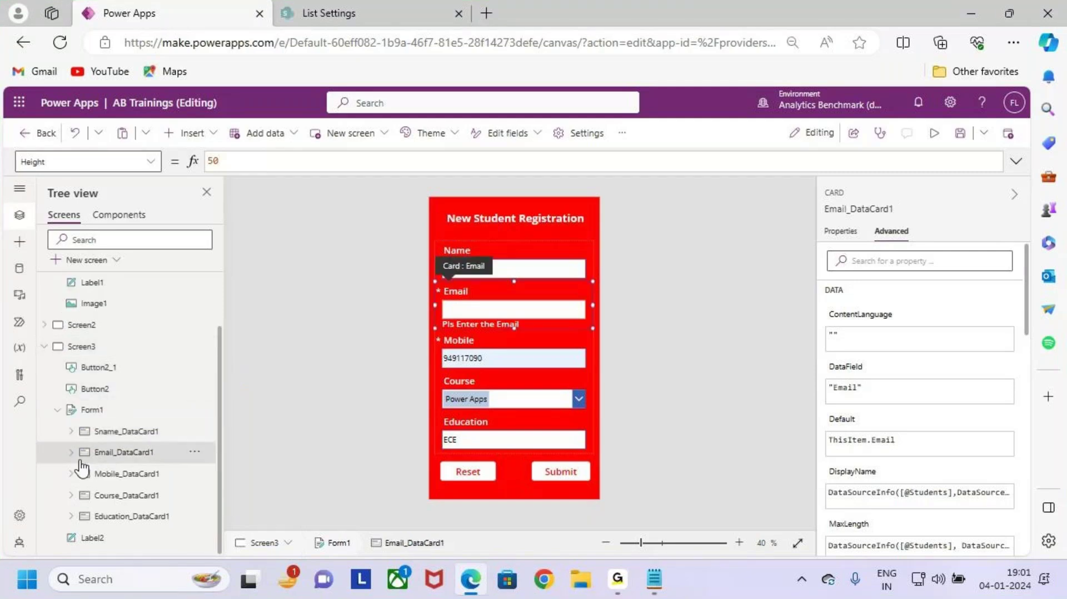
click(70, 451)
scroll(131, 458, down, 2)
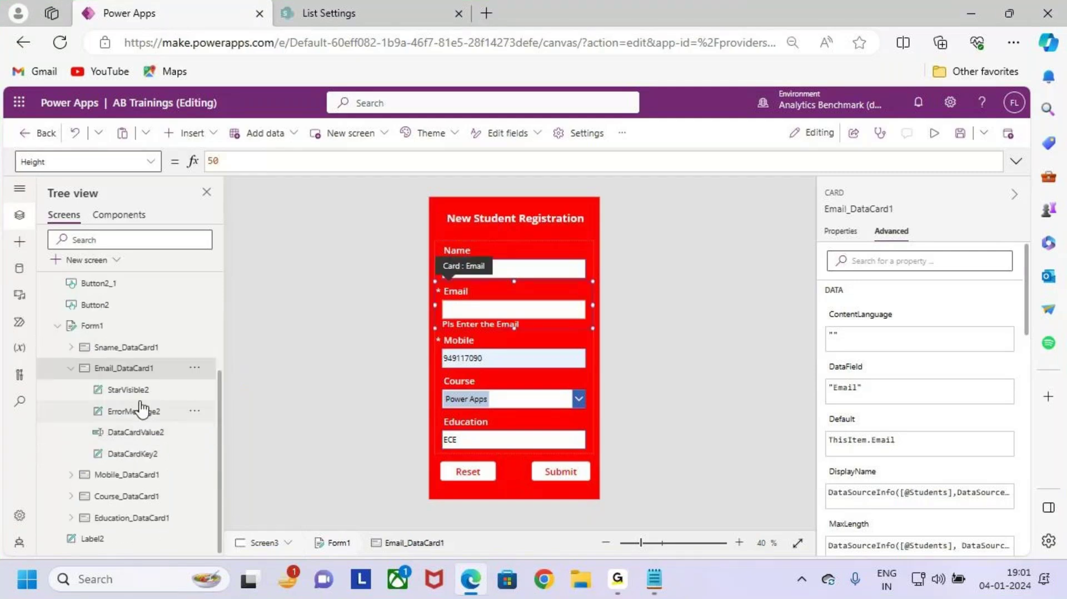
click(70, 368)
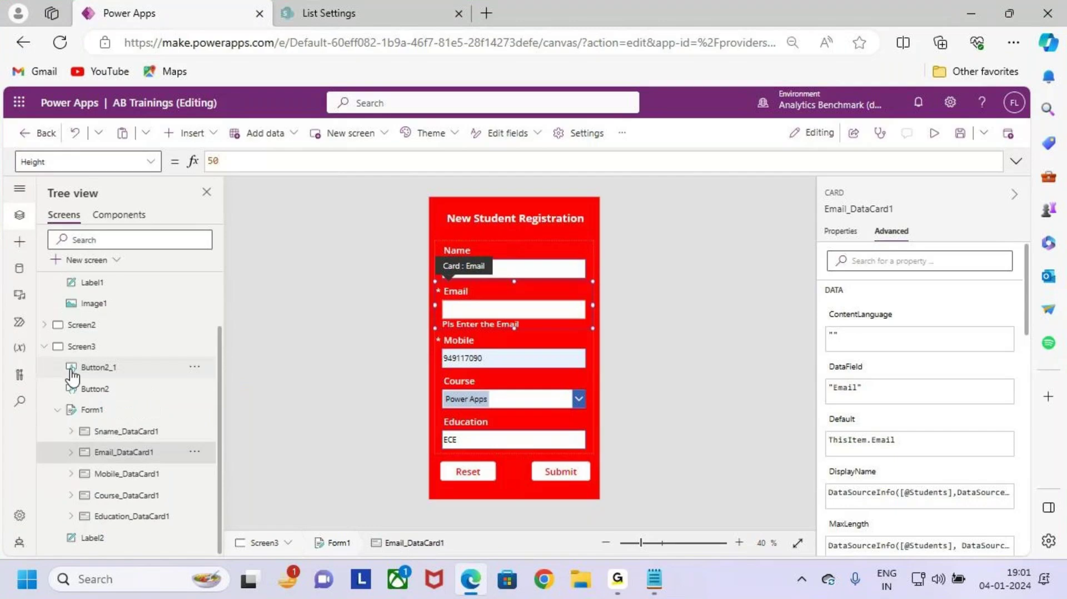
click(72, 473)
scroll(128, 478, down, 2)
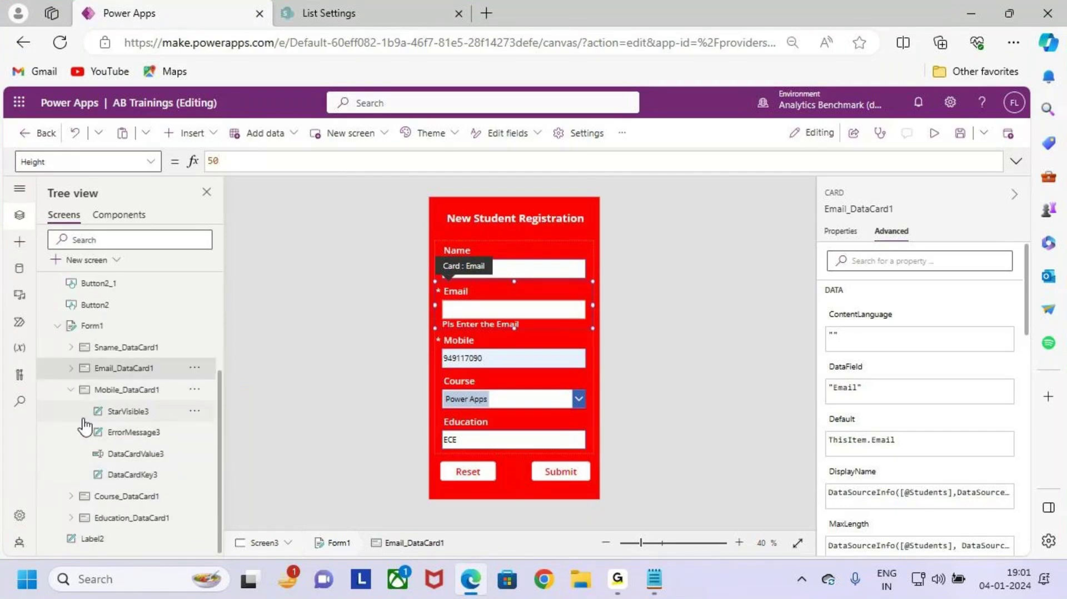
click(70, 389)
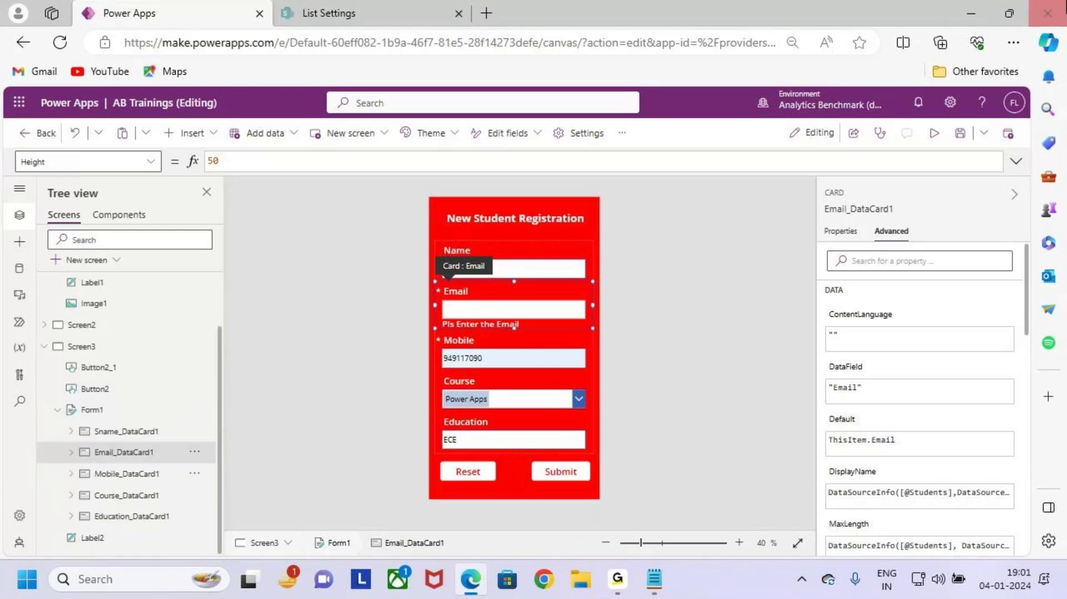
Step: Review the Forms notes in Notepad, highlighting the four datacard control descriptions
click(971, 13)
drag(50, 280, 112, 280)
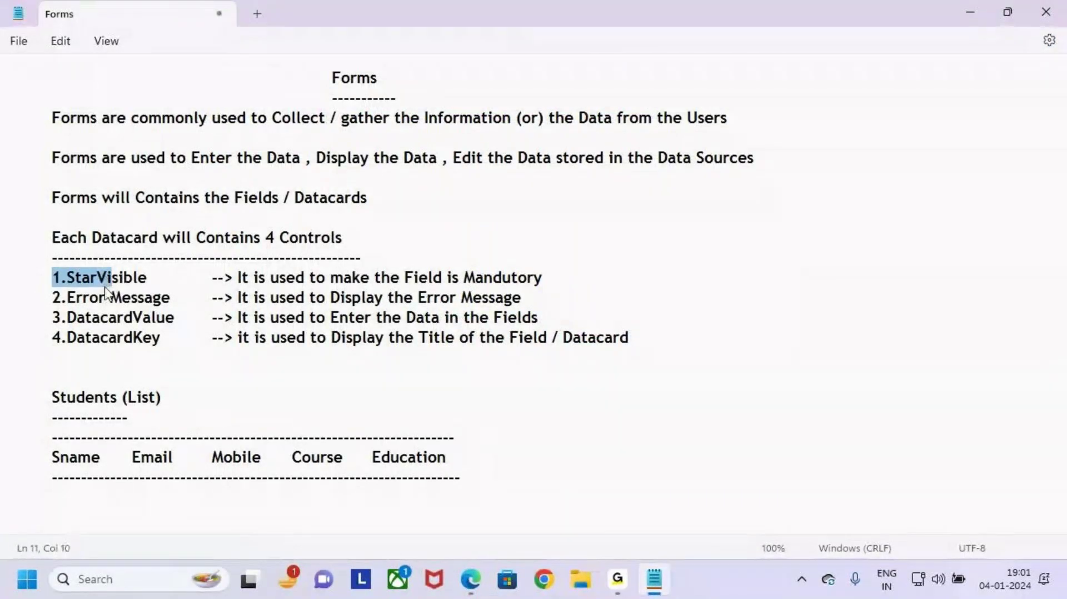
drag(51, 300, 116, 319)
click(65, 359)
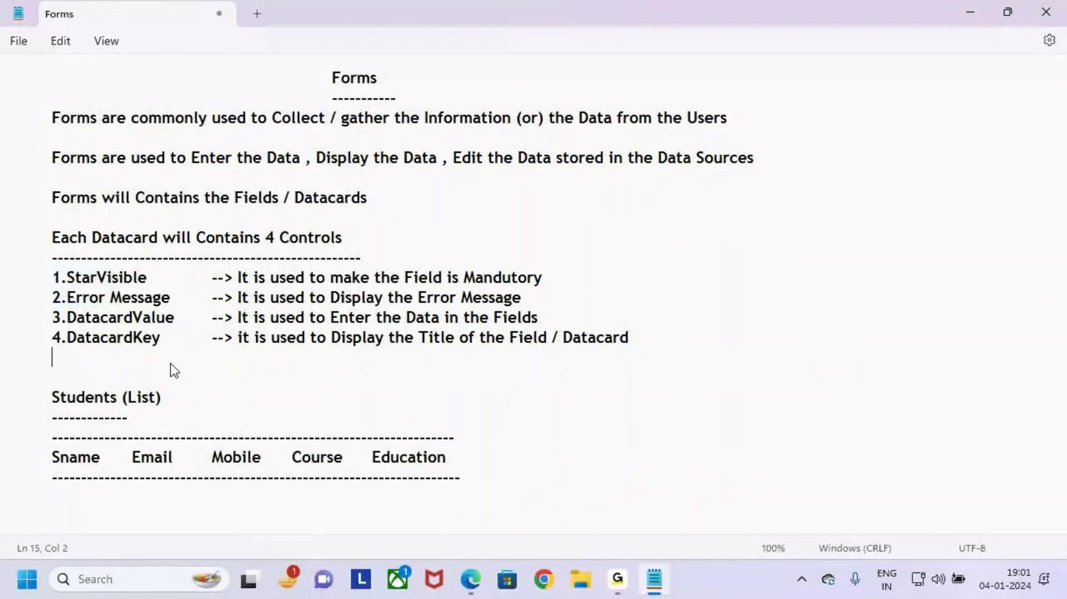
drag(653, 341, 3, 282)
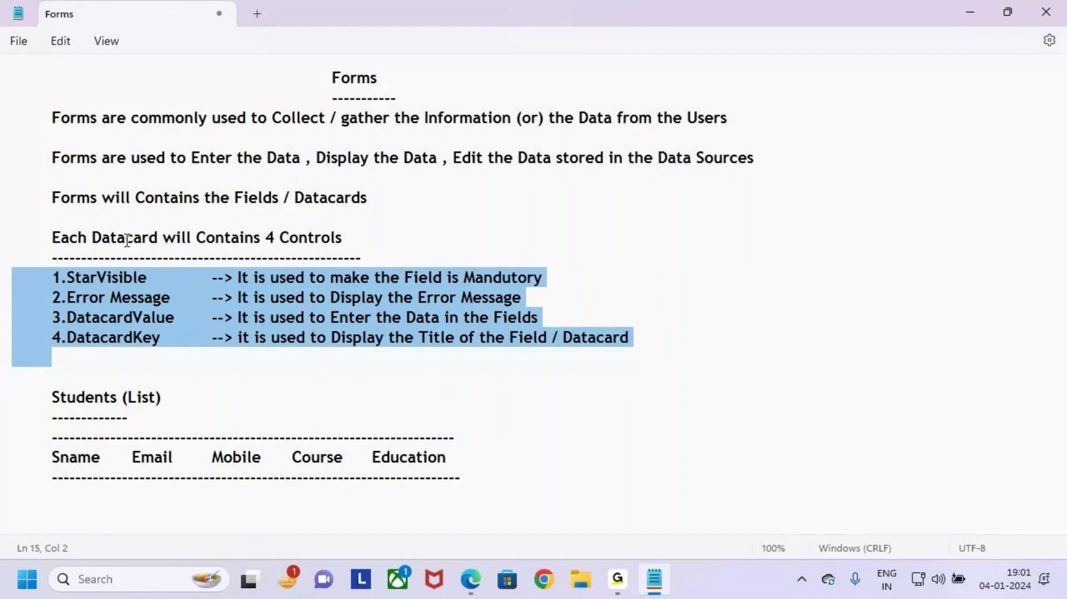
drag(101, 239, 376, 246)
click(384, 237)
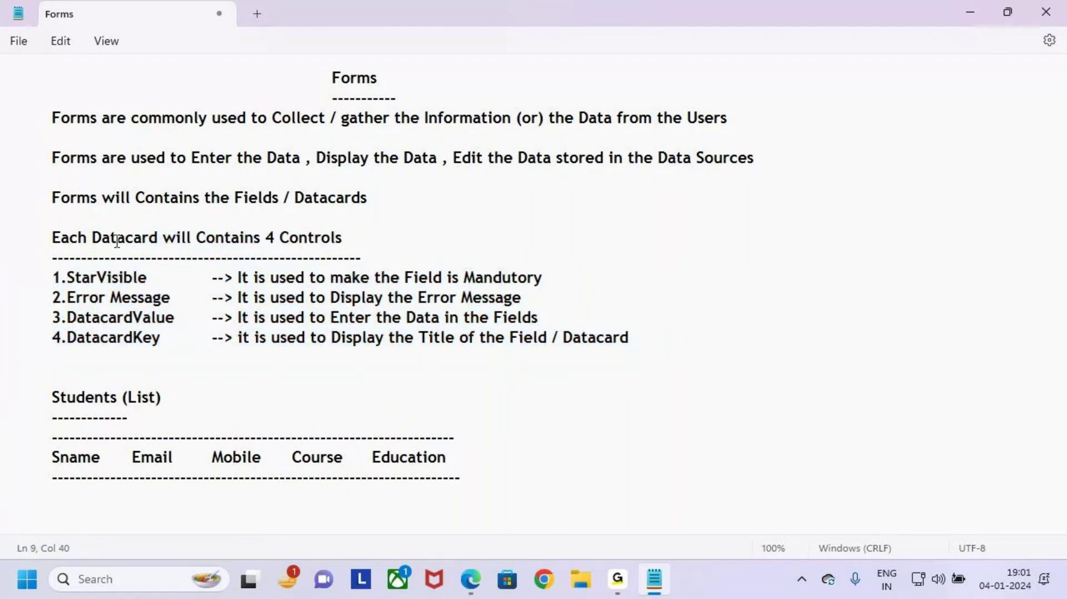
drag(102, 239, 314, 240)
click(364, 237)
drag(667, 347, 0, 282)
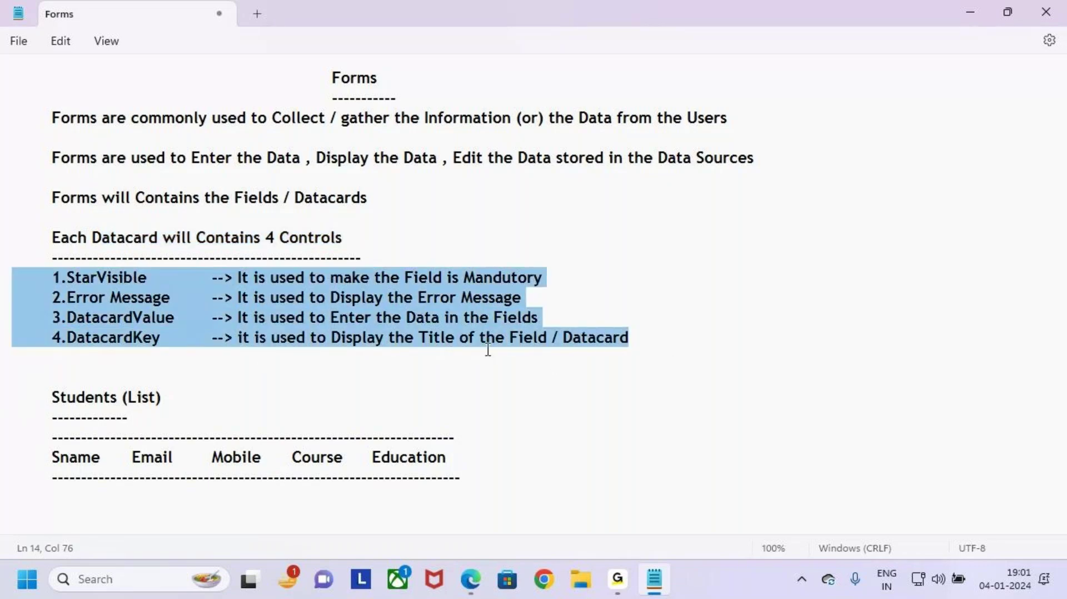
click(687, 402)
Step: Add a 'Properties' heading with a dashed underline below the DatacardKey line
click(653, 342)
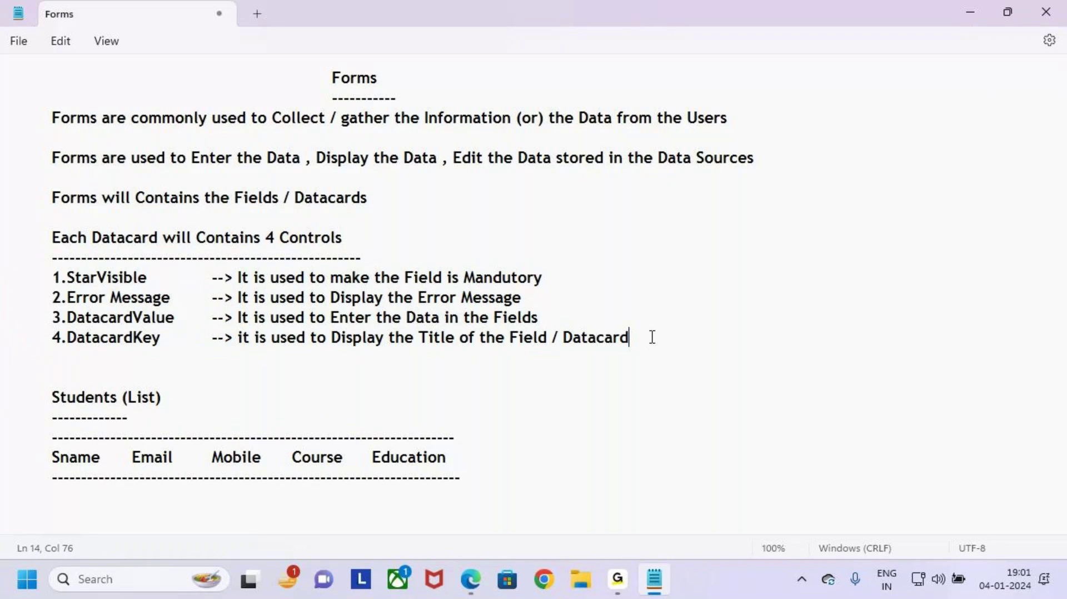
key(Return)
key(Return)
text(Prope)
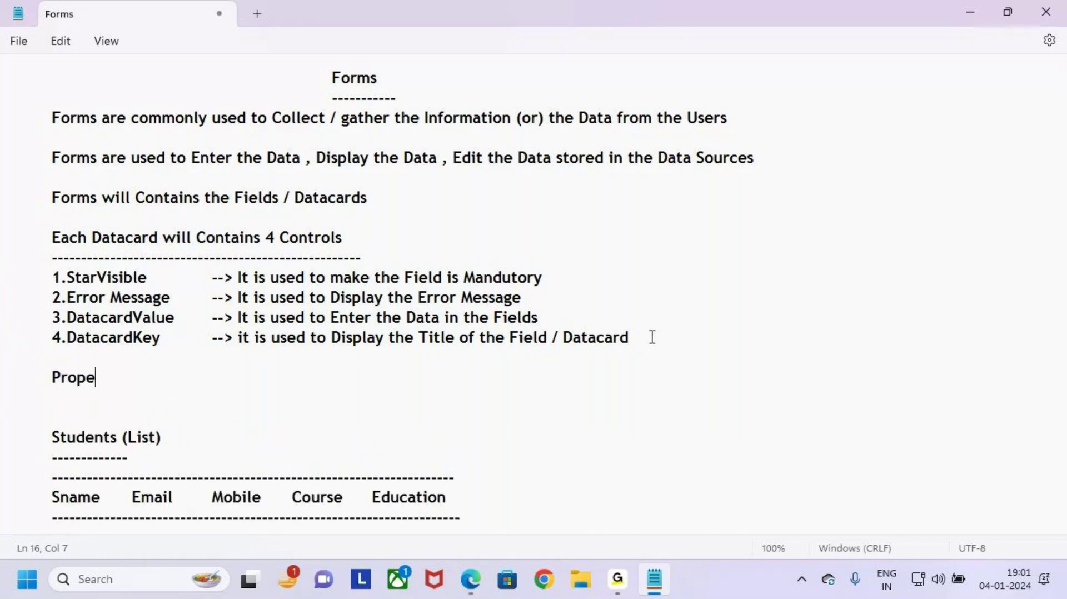
text(rties)
key(Return)
text(------------------)
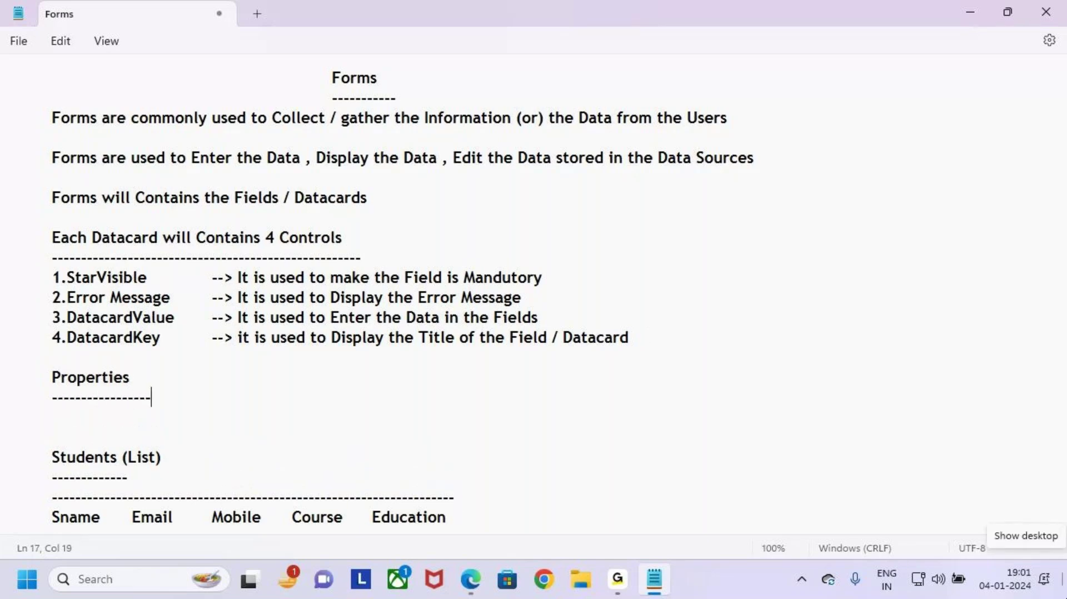
key(alt+Tab)
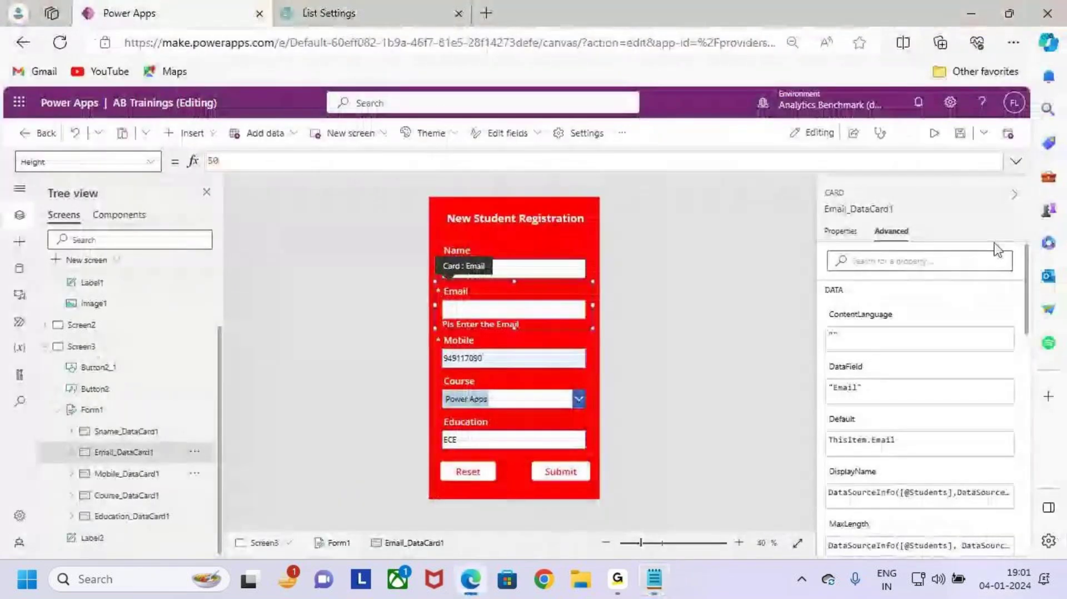
Step: Select Form1 and show its Students data source, 5 fields, 1 column and Vertical layout
click(125, 414)
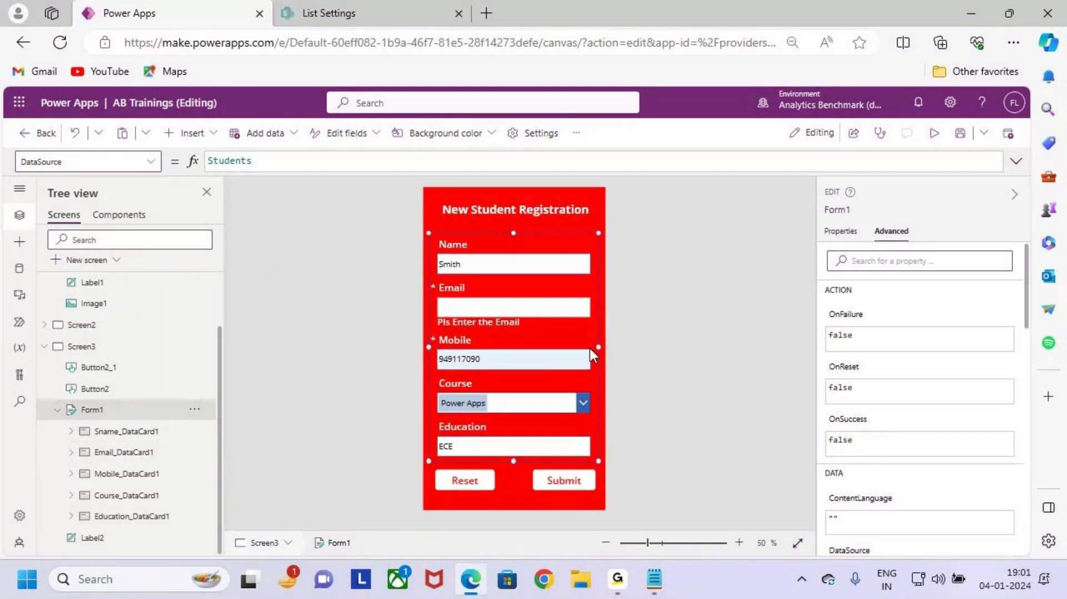
scroll(589, 348, up, 1)
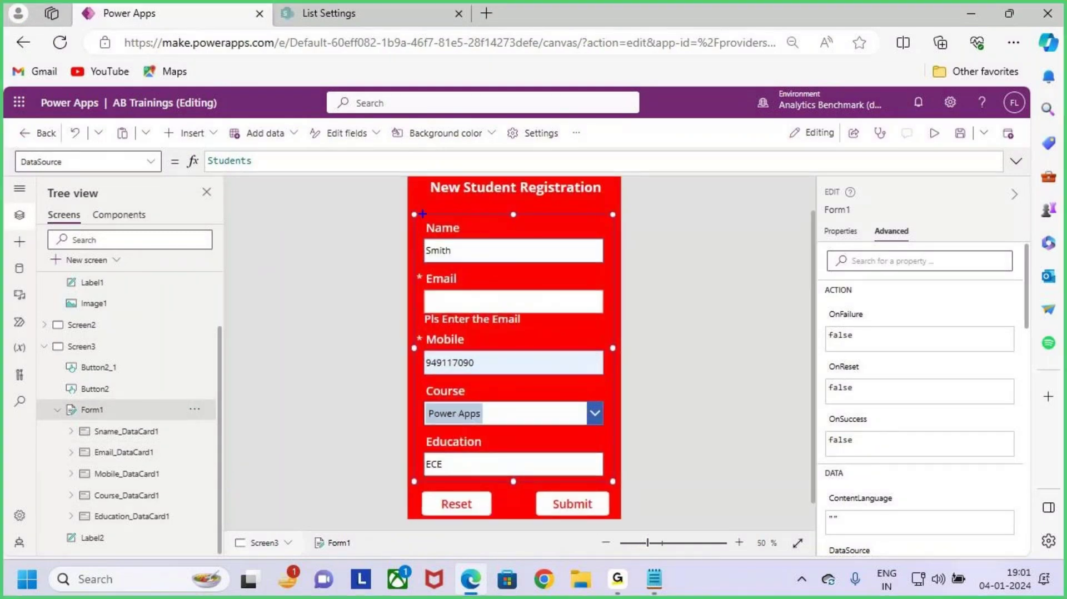
drag(423, 214, 617, 497)
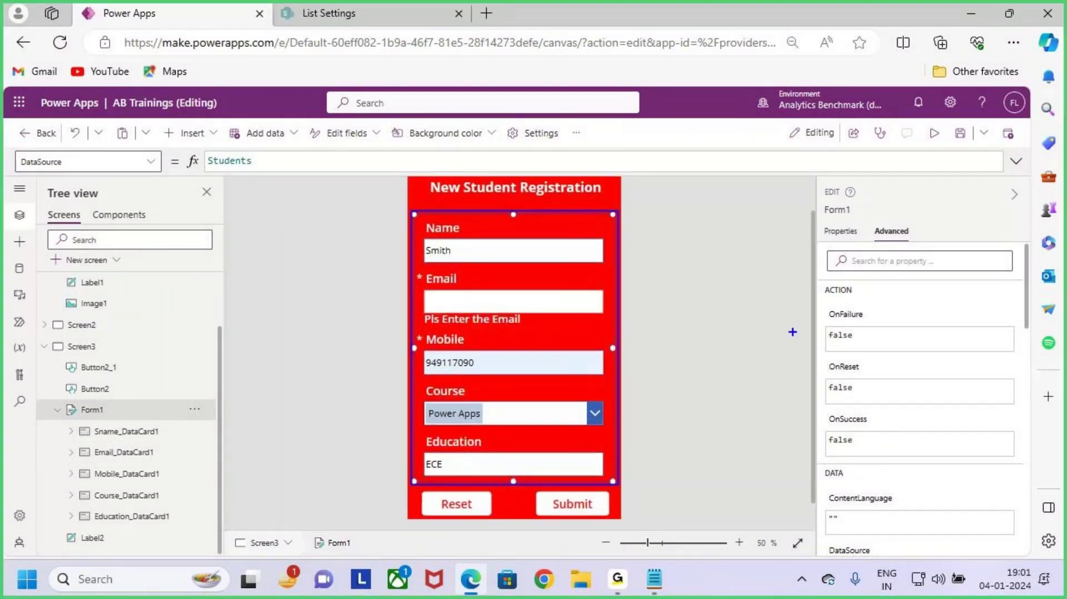
click(840, 231)
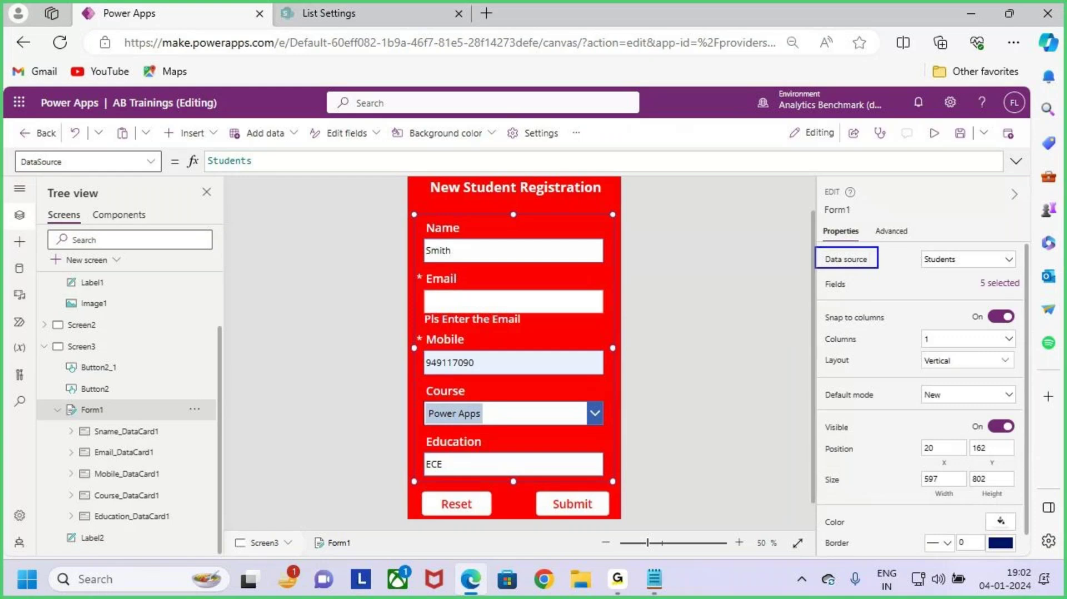
mouse_move(961, 235)
mouse_down()
mouse_move(948, 252)
mouse_move(967, 234)
mouse_up()
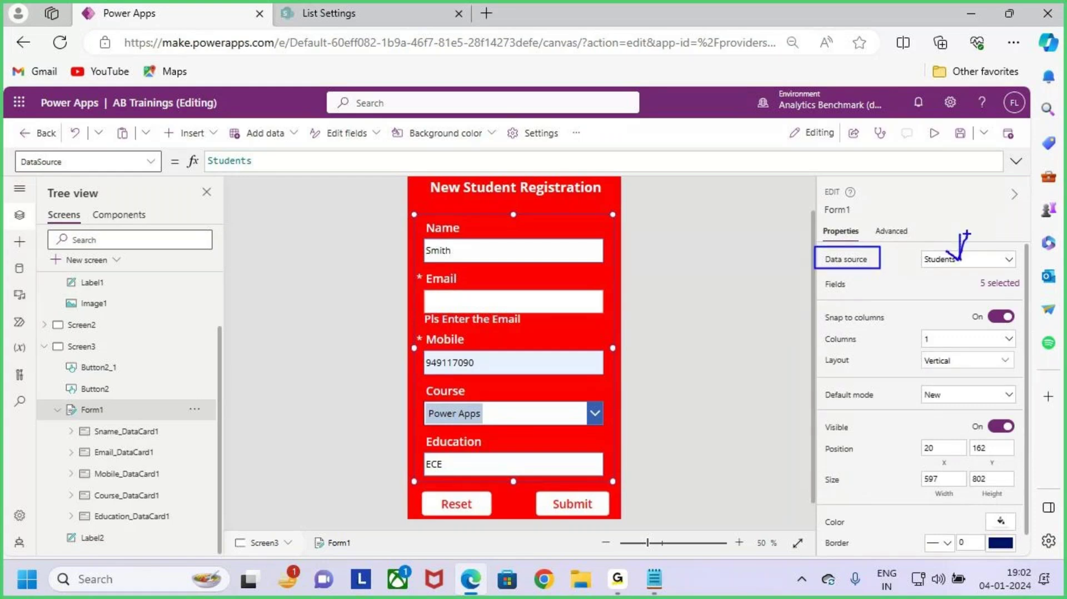
drag(826, 292, 851, 289)
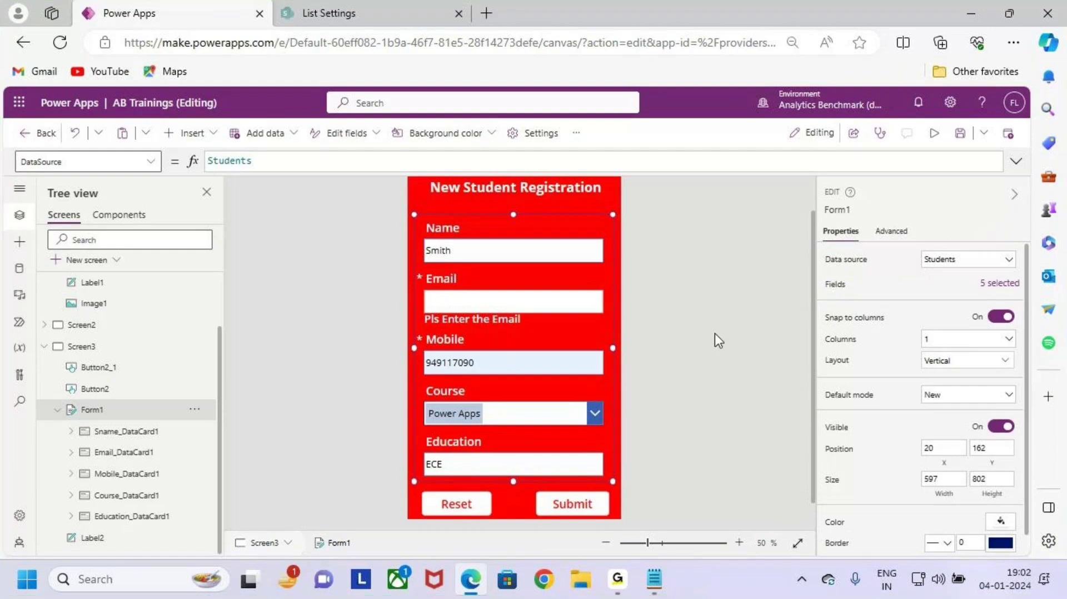
Step: Open Form1's field list and mark the Sname, Email, Mobile, Course and Education fields
click(995, 283)
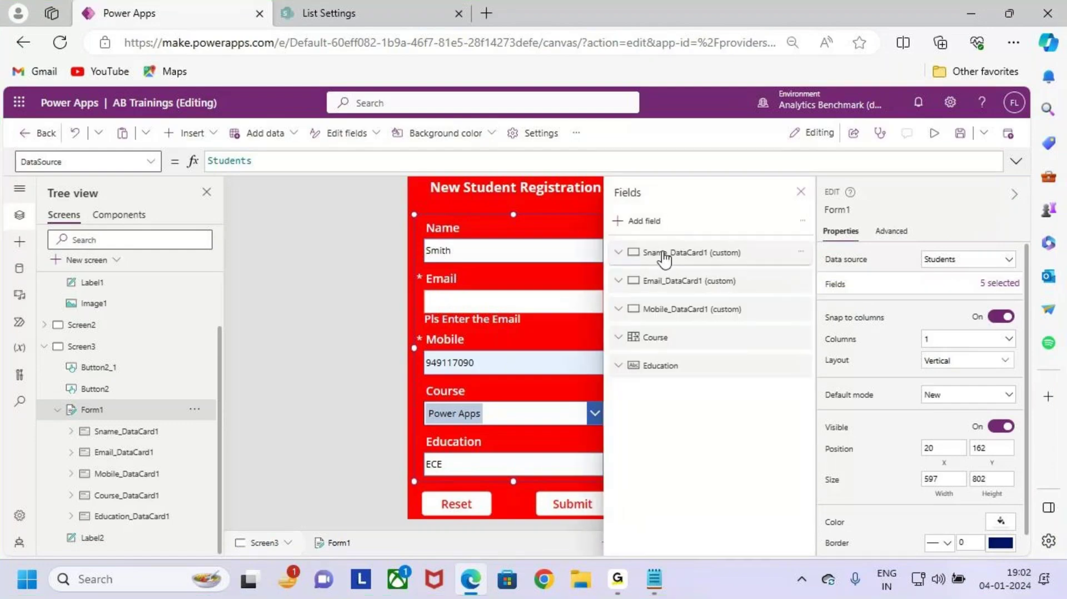
mouse_move(649, 259)
mouse_down()
mouse_move(666, 260)
mouse_move(683, 287)
mouse_up()
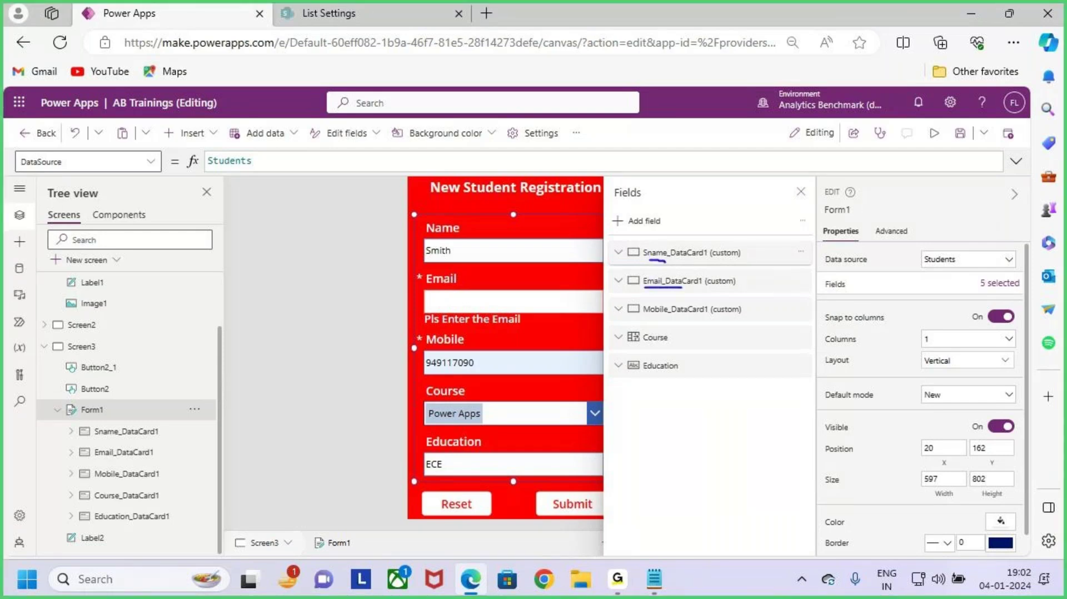
drag(636, 317, 679, 317)
mouse_move(636, 350)
mouse_down()
mouse_move(668, 350)
mouse_move(683, 382)
mouse_up()
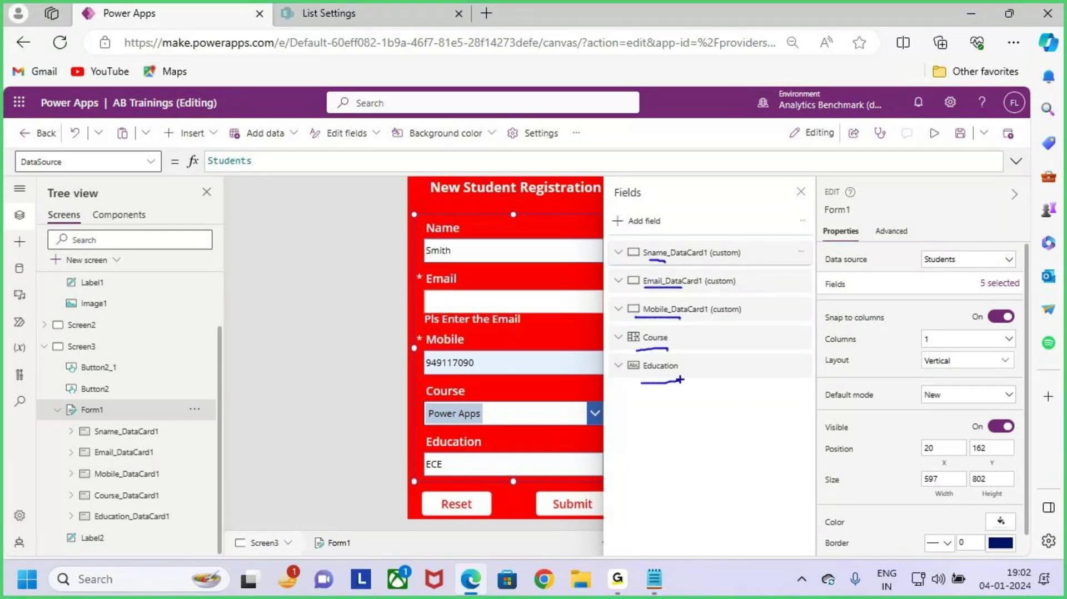
key(Escape)
key(ctrl+2)
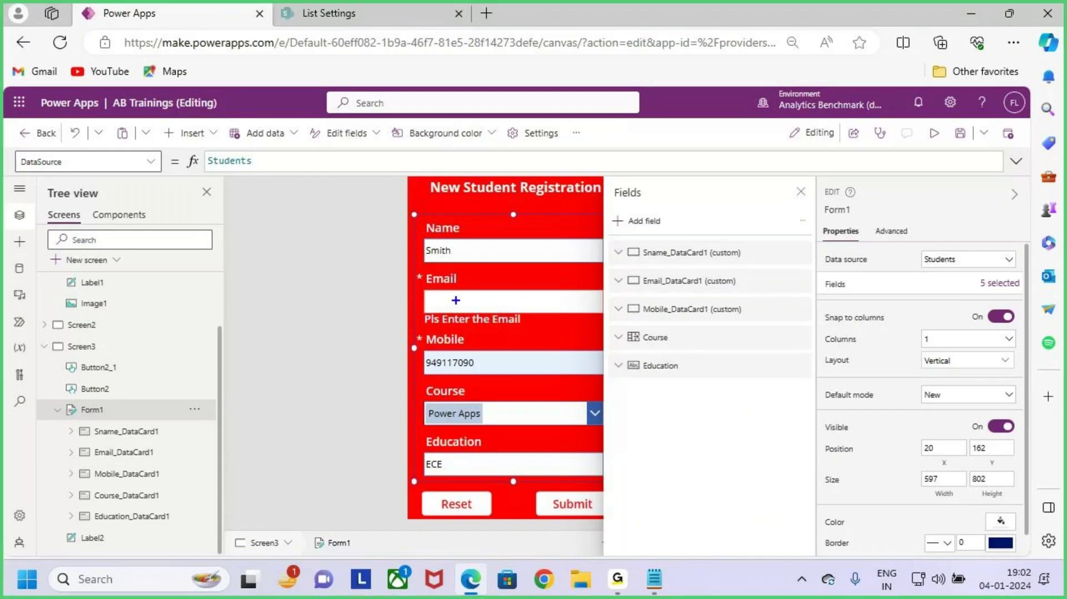
mouse_move(420, 369)
mouse_down()
mouse_move(438, 347)
mouse_move(416, 305)
mouse_move(522, 274)
mouse_move(500, 349)
mouse_move(481, 368)
mouse_move(506, 360)
mouse_up()
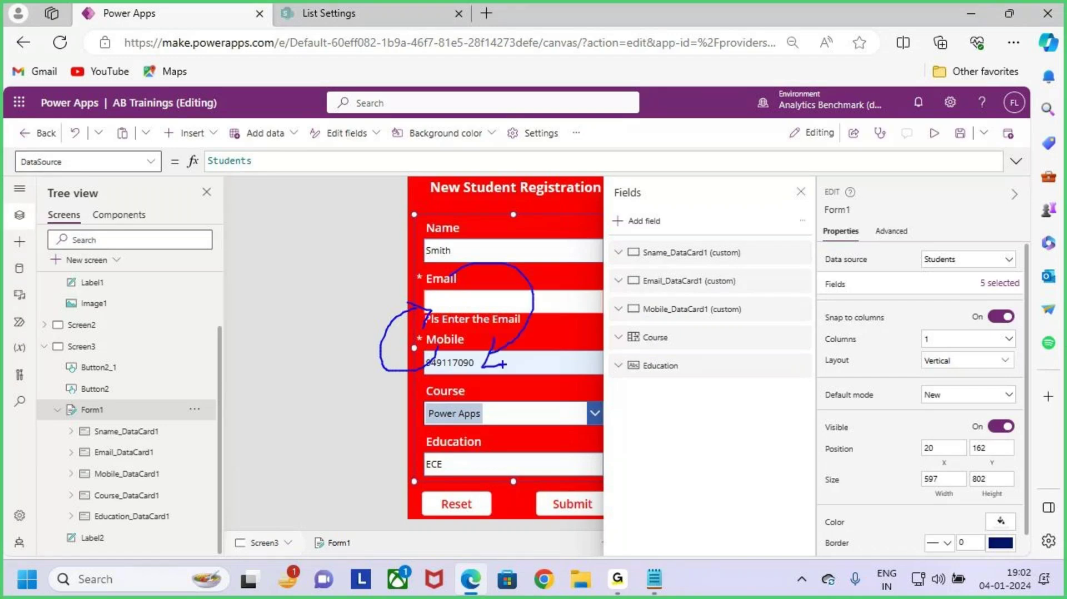
key(Escape)
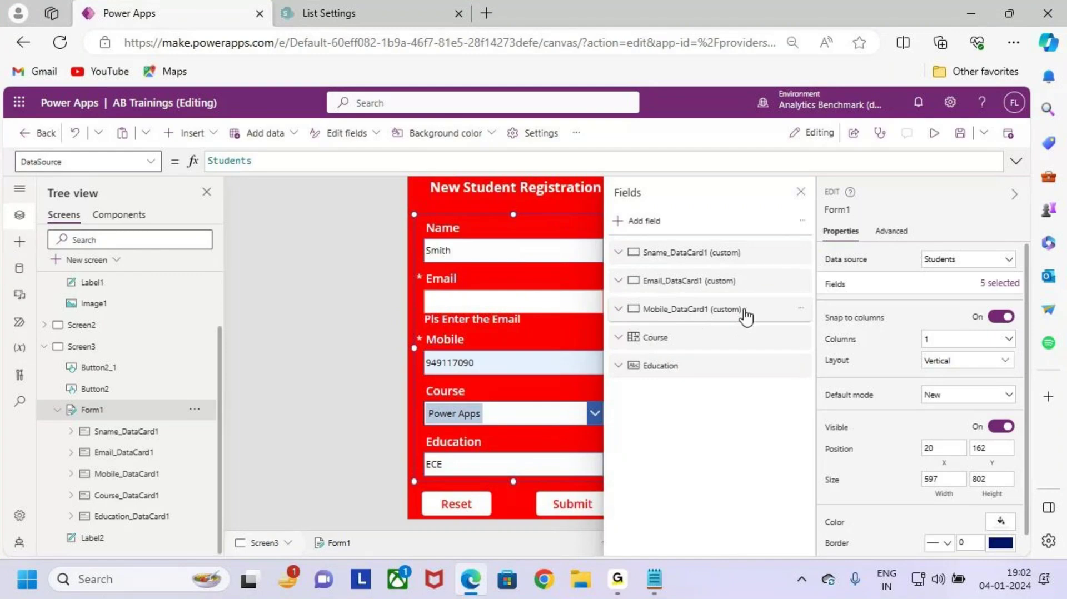
Step: Move the Mobile field above Email and mark both labels on the form
drag(746, 312, 746, 281)
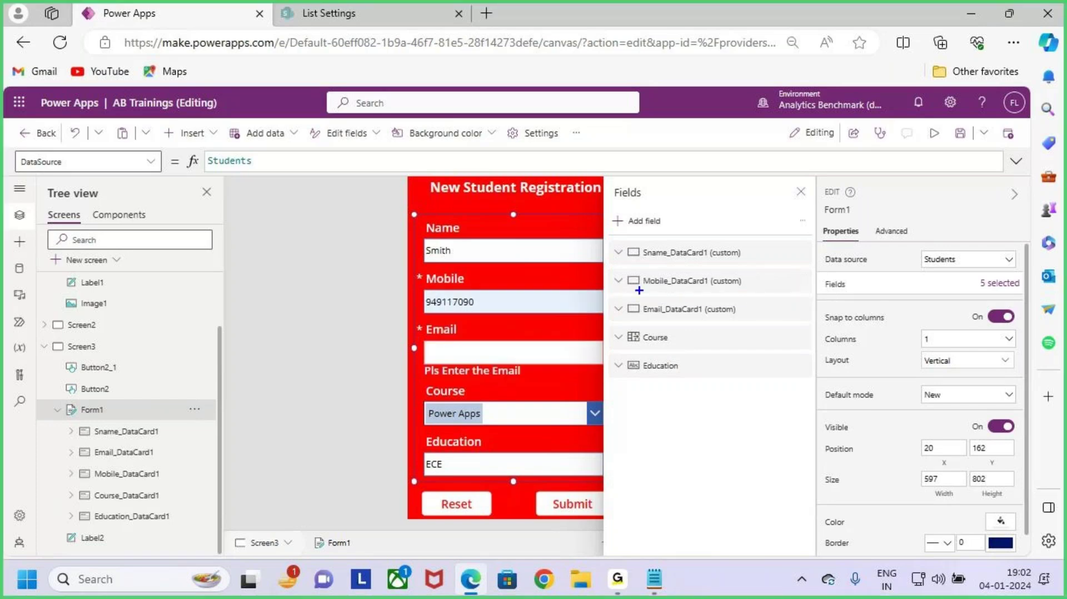
drag(631, 289, 683, 286)
drag(439, 290, 476, 284)
drag(433, 352, 482, 330)
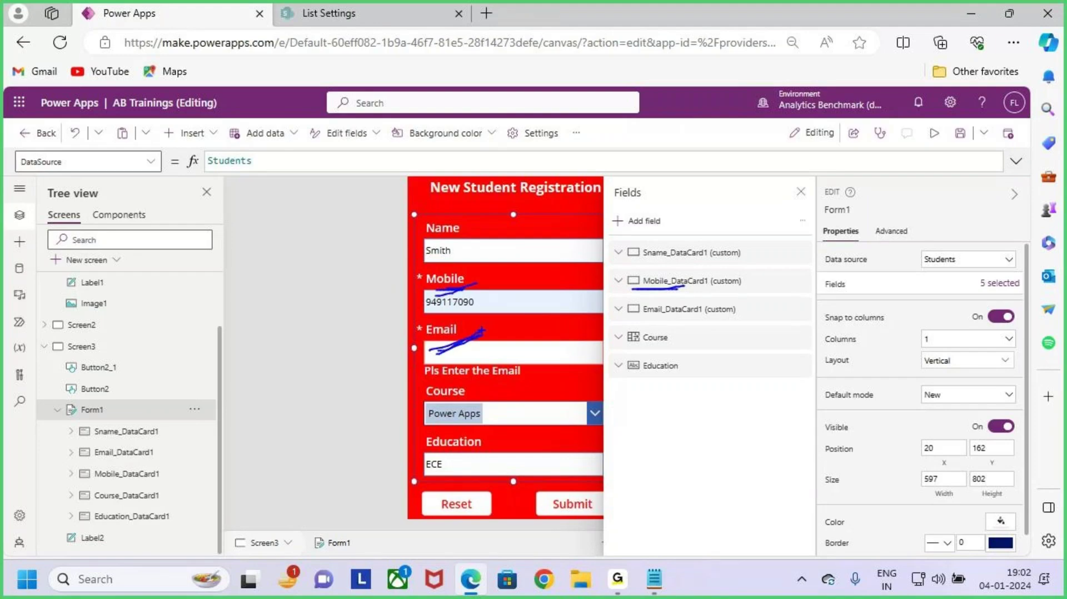
key(Escape)
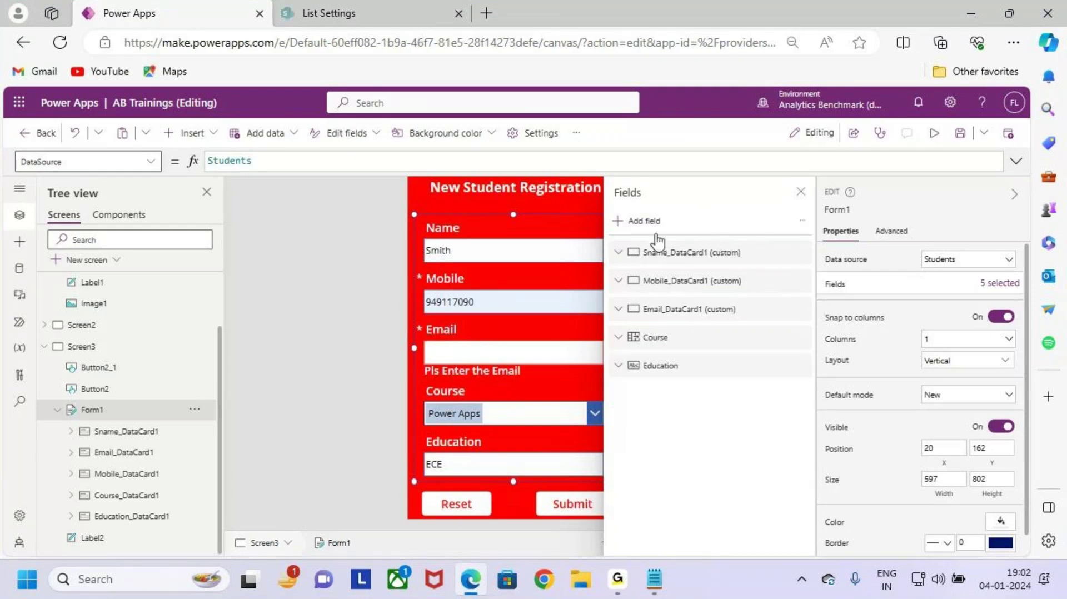
key(ctrl+2)
drag(609, 210, 671, 228)
drag(649, 217, 695, 165)
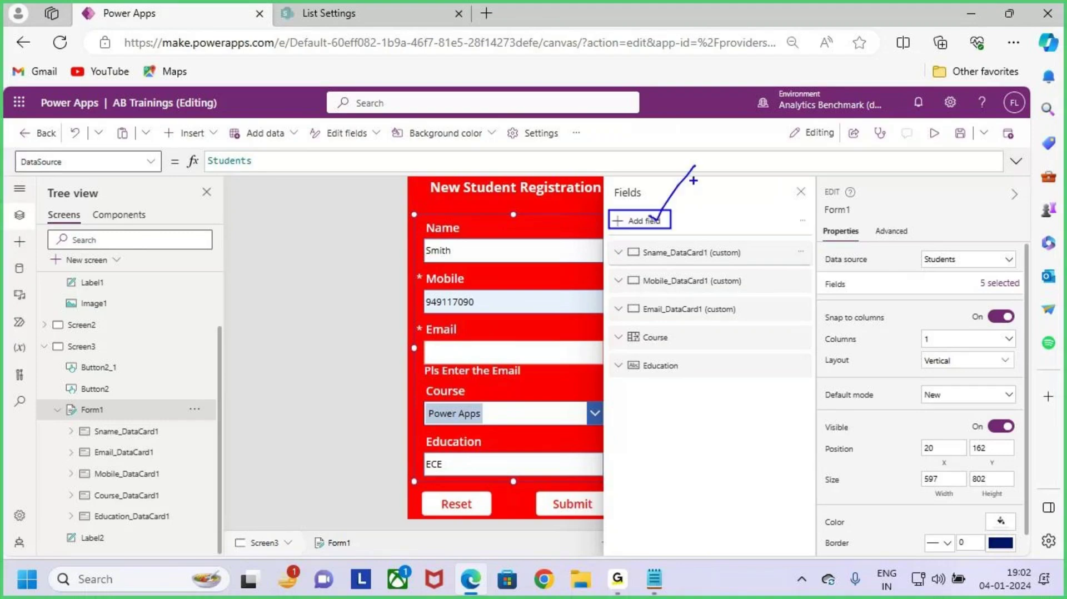
key(Escape)
Step: Browse the fields available to add, then close the chooser without adding any
click(634, 221)
scroll(706, 378, down, 5)
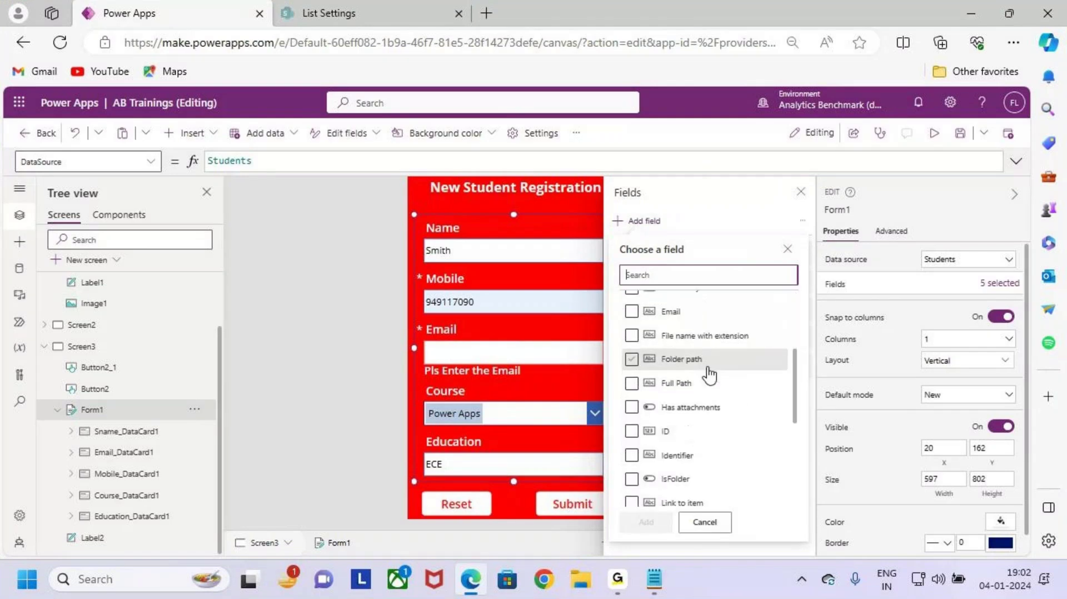
scroll(717, 432, up, 3)
click(726, 431)
scroll(725, 422, up, 3)
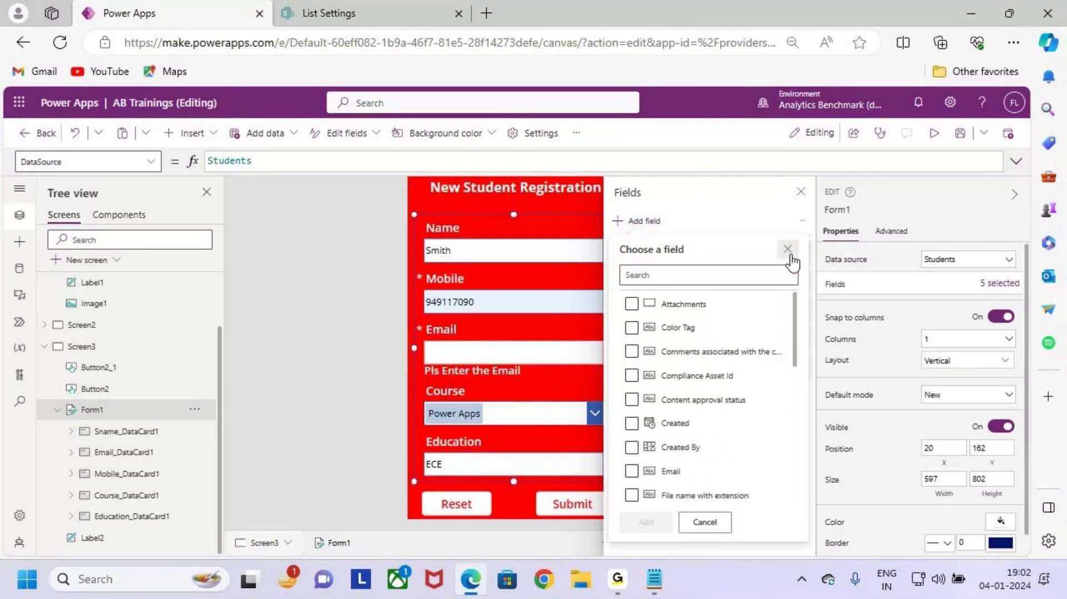
click(788, 249)
Step: Outline the form's five fields, then review the addable fields list again and close it
key(ctrl+2)
mouse_move(616, 240)
mouse_down()
mouse_move(684, 301)
mouse_move(774, 352)
mouse_up()
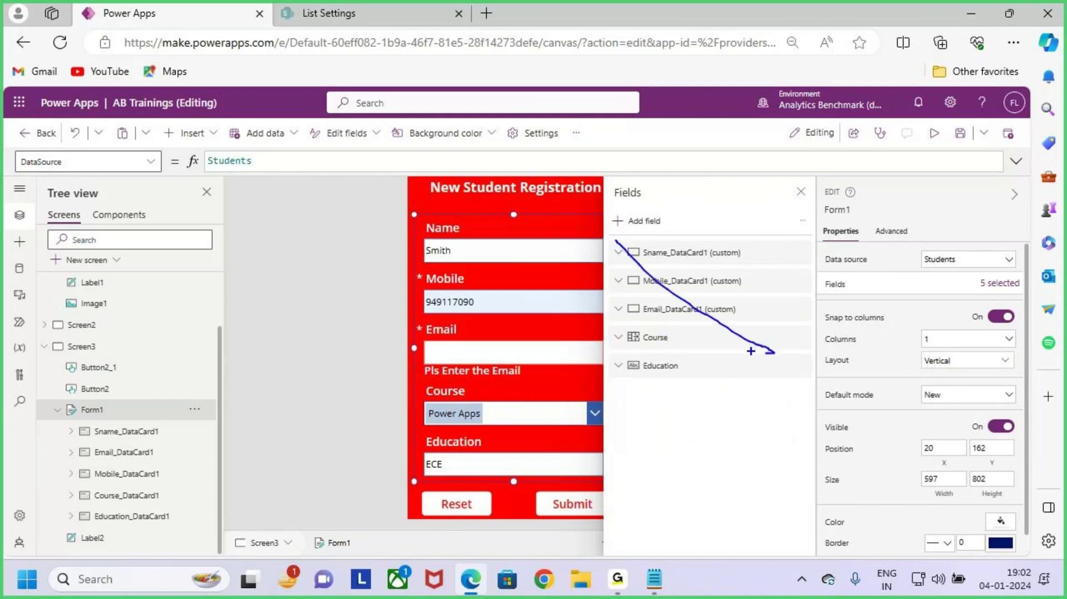
key(Escape)
key(ctrl+2)
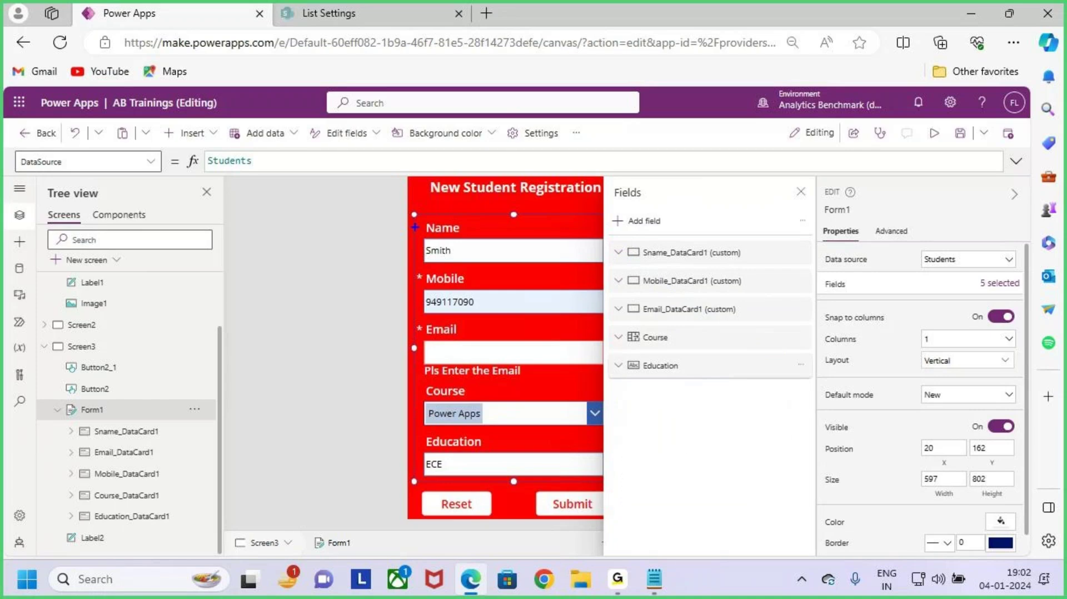
drag(417, 212, 593, 480)
drag(561, 387, 672, 364)
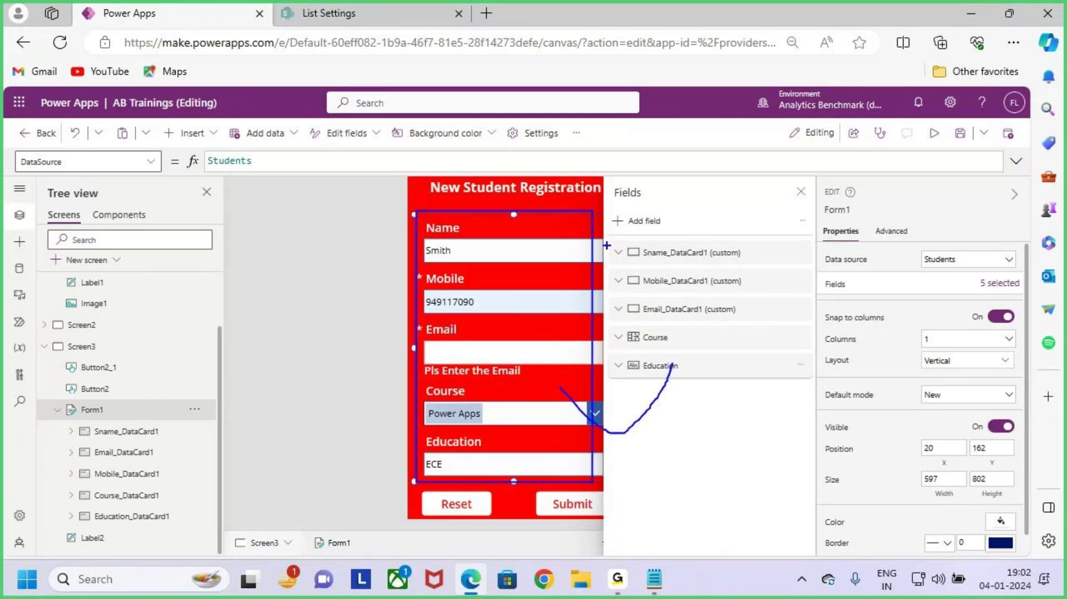
drag(615, 239, 800, 378)
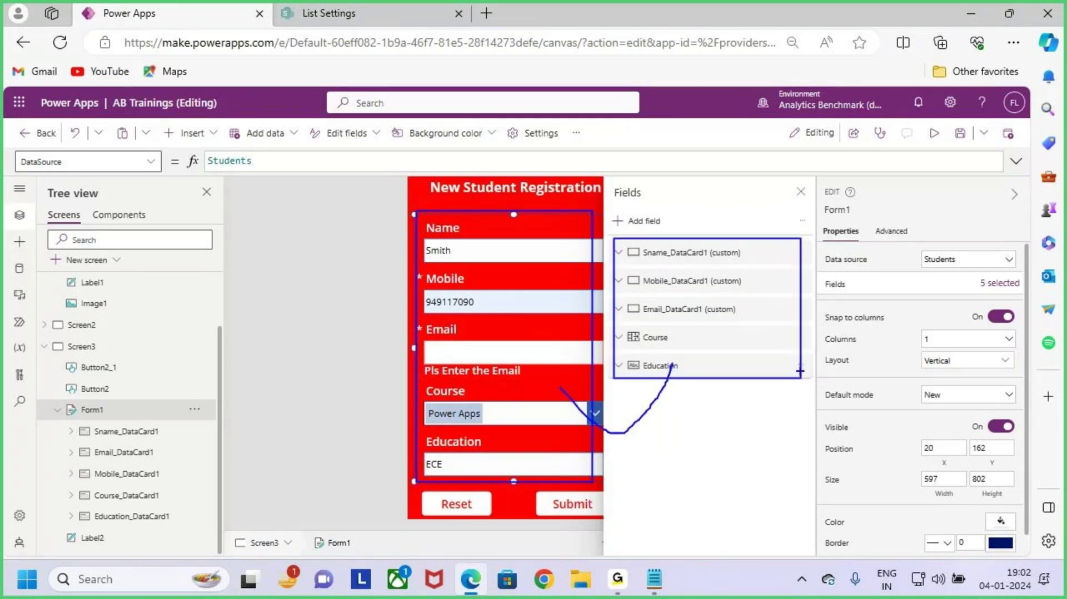
key(Escape)
click(639, 221)
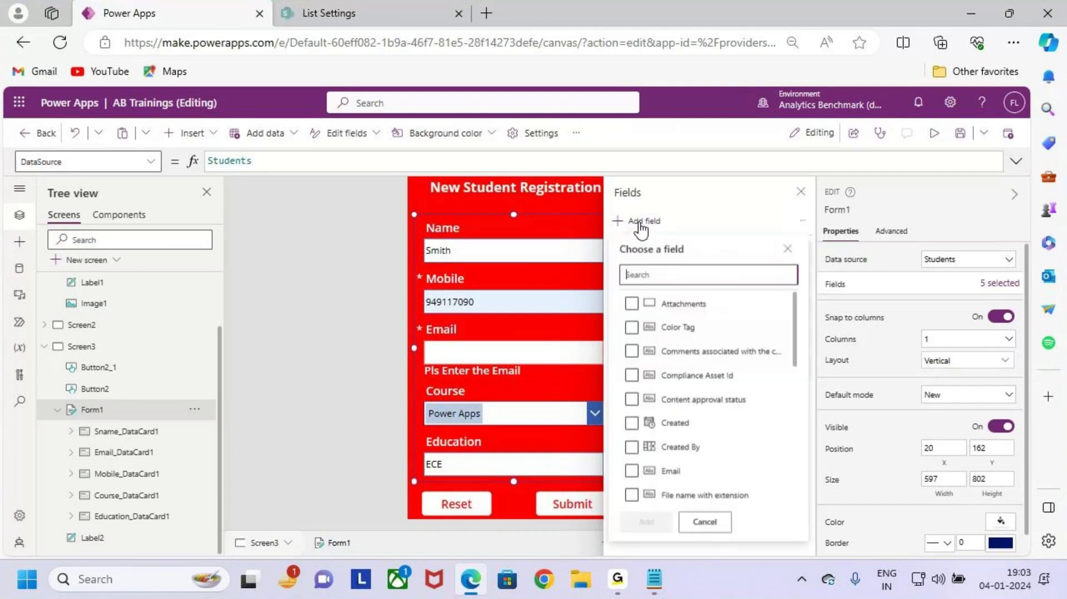
scroll(699, 441, down, 6)
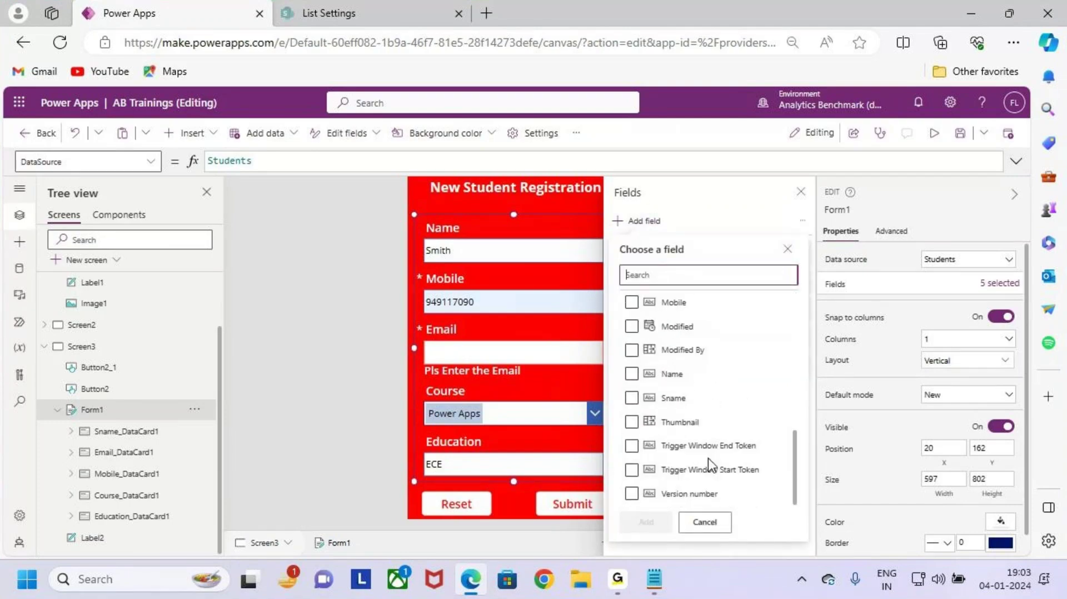
scroll(710, 462, up, 6)
click(801, 193)
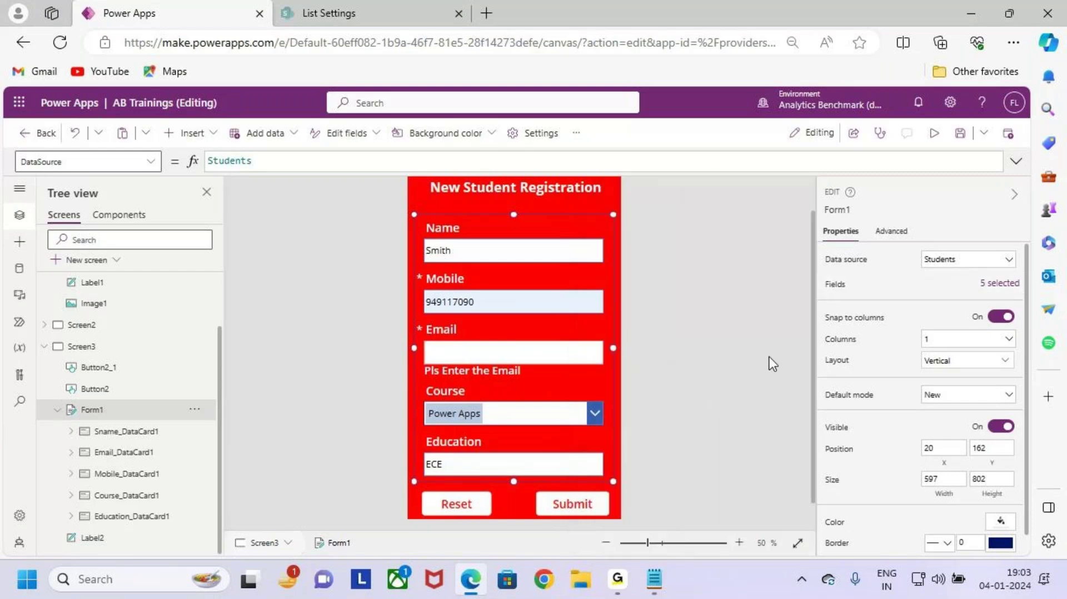
drag(826, 324, 902, 326)
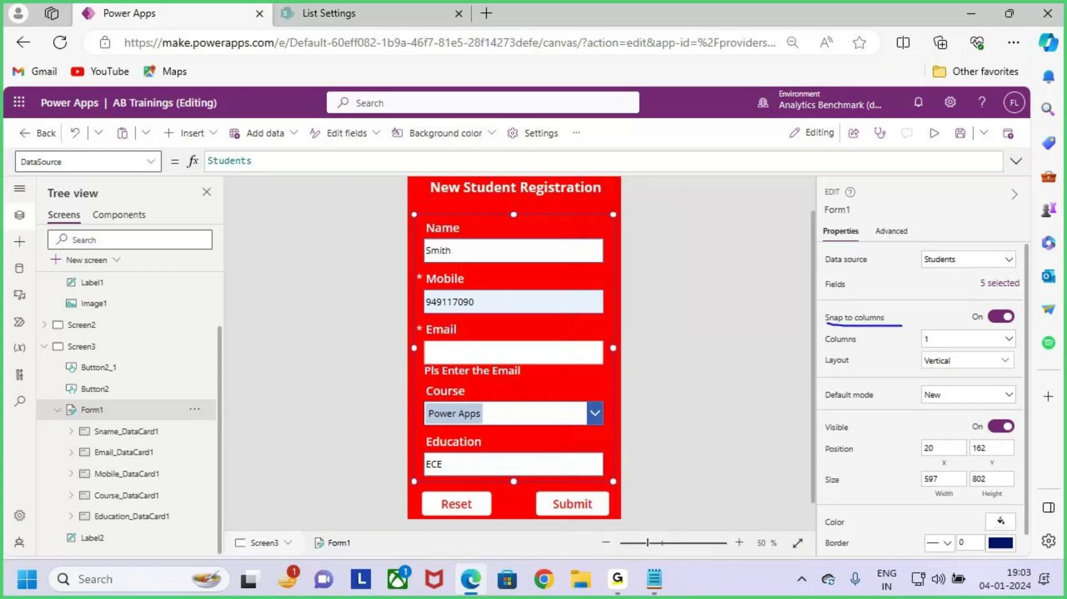
key(Escape)
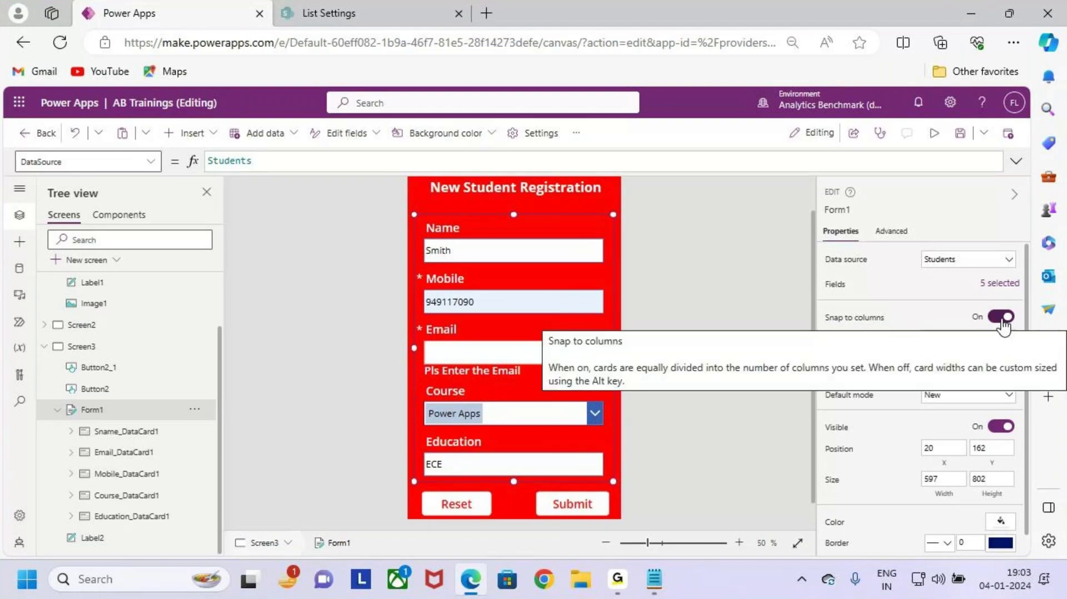
key(ctrl+2)
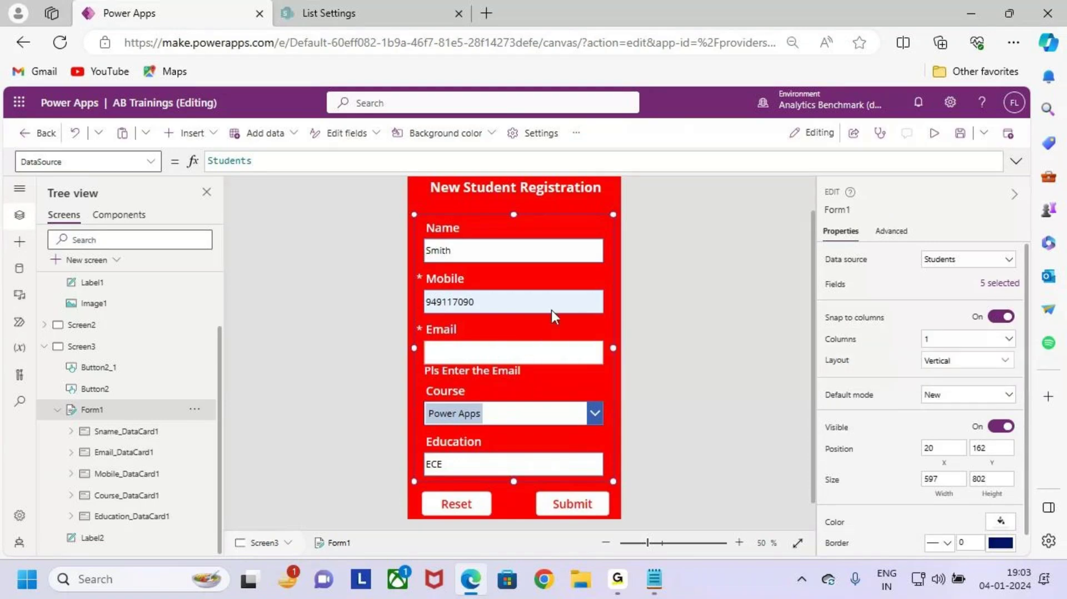
scroll(533, 386, down, 1)
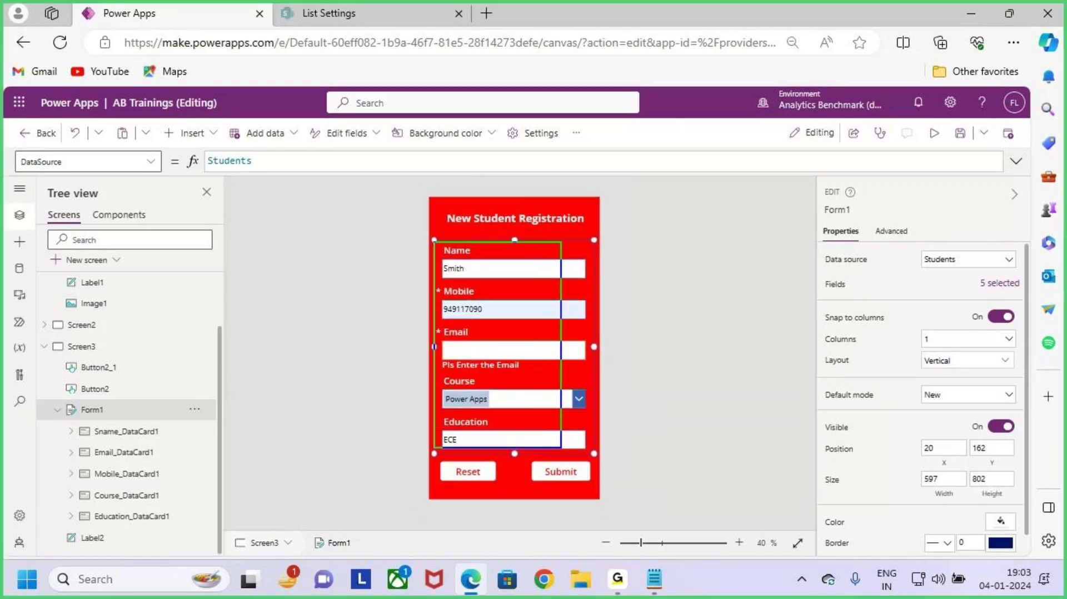
drag(491, 235, 496, 263)
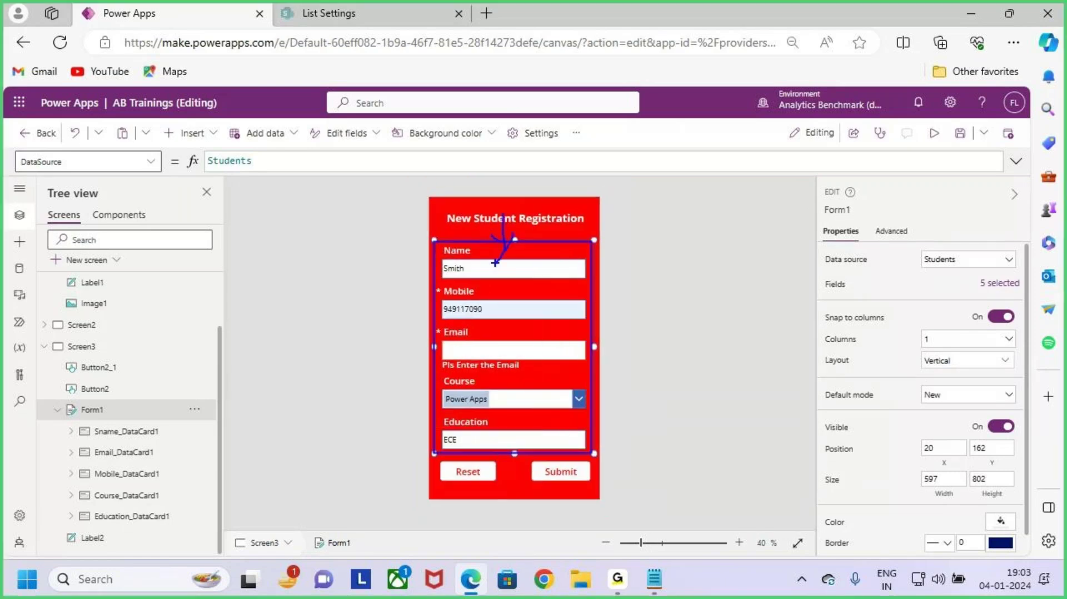
key(Escape)
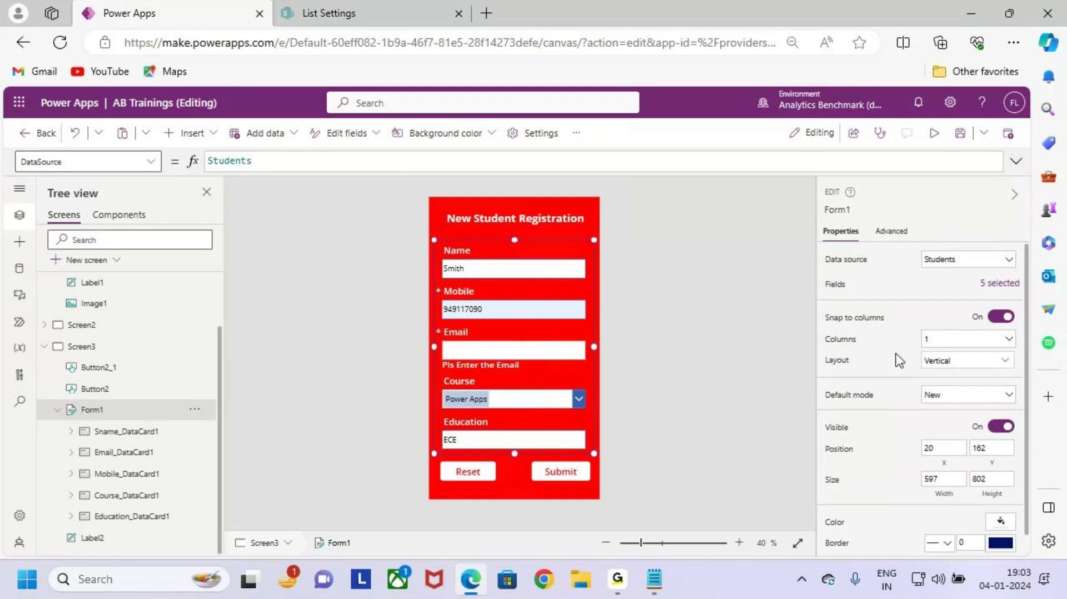
key(ctrl+2)
mouse_move(815, 321)
mouse_down()
mouse_move(870, 346)
mouse_move(1012, 351)
mouse_up()
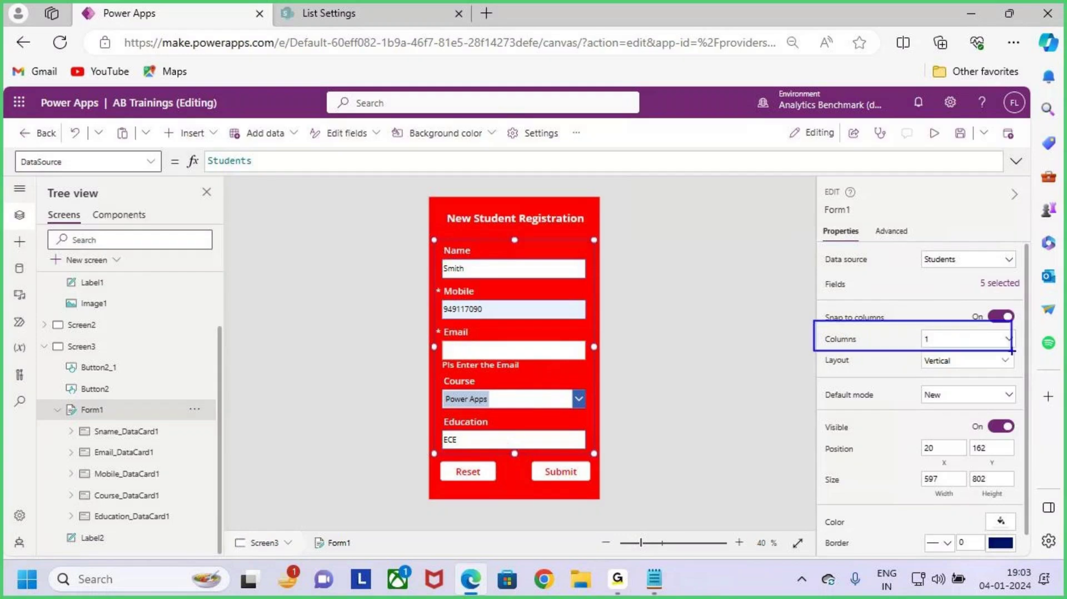
key(Escape)
click(967, 340)
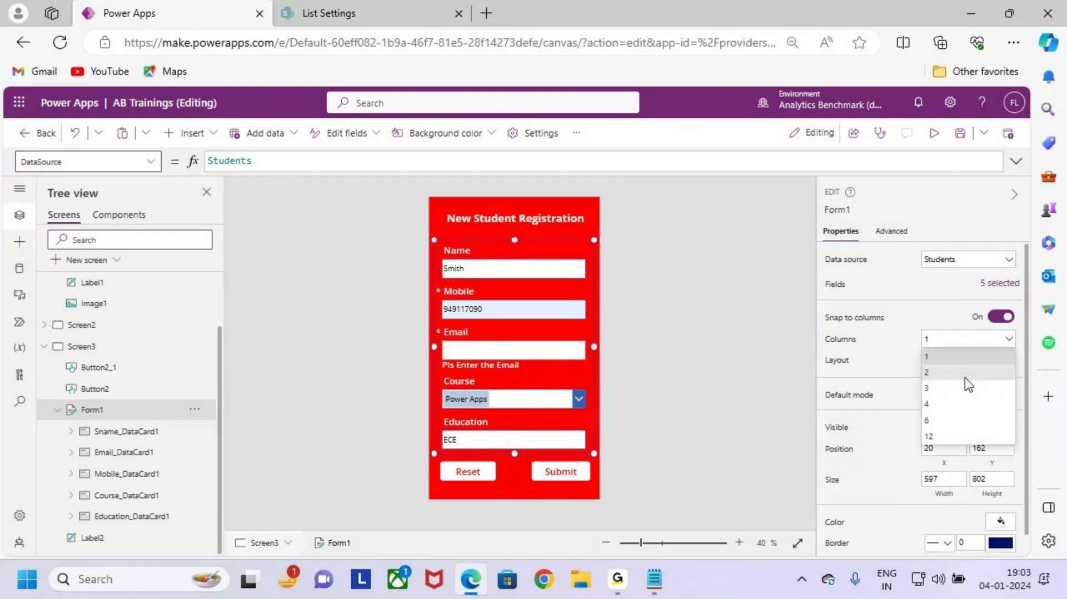
click(965, 378)
key(ctrl+2)
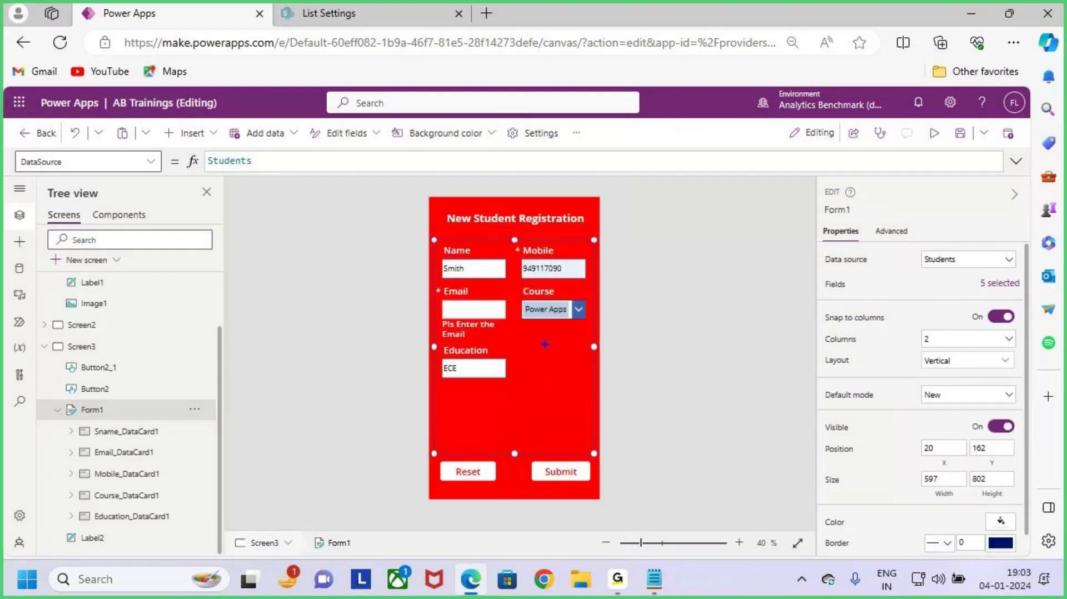
drag(433, 241, 504, 392)
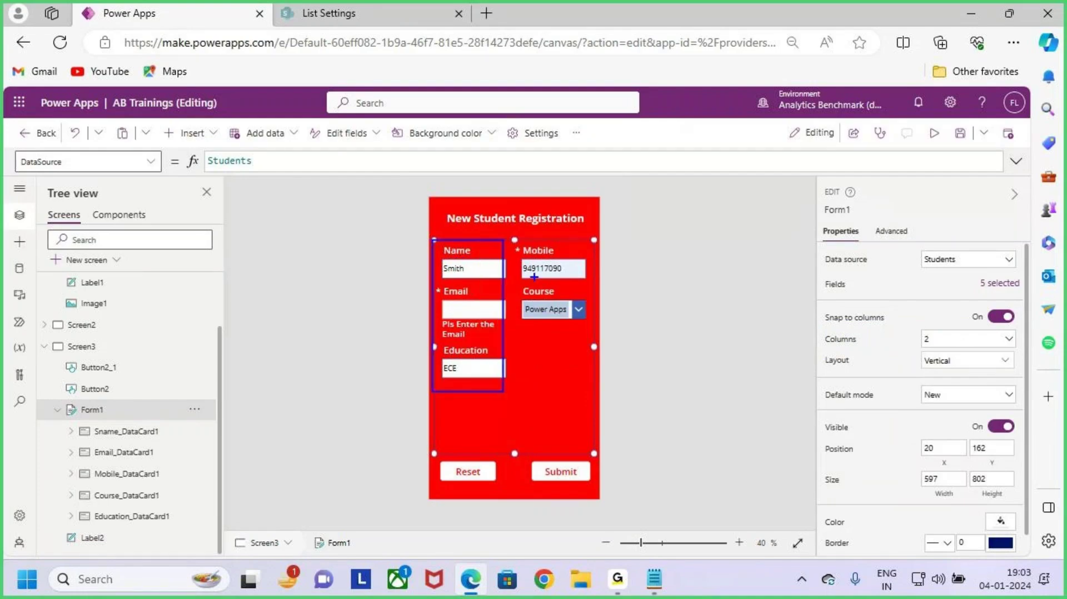
drag(508, 233, 576, 347)
key(Escape)
click(948, 341)
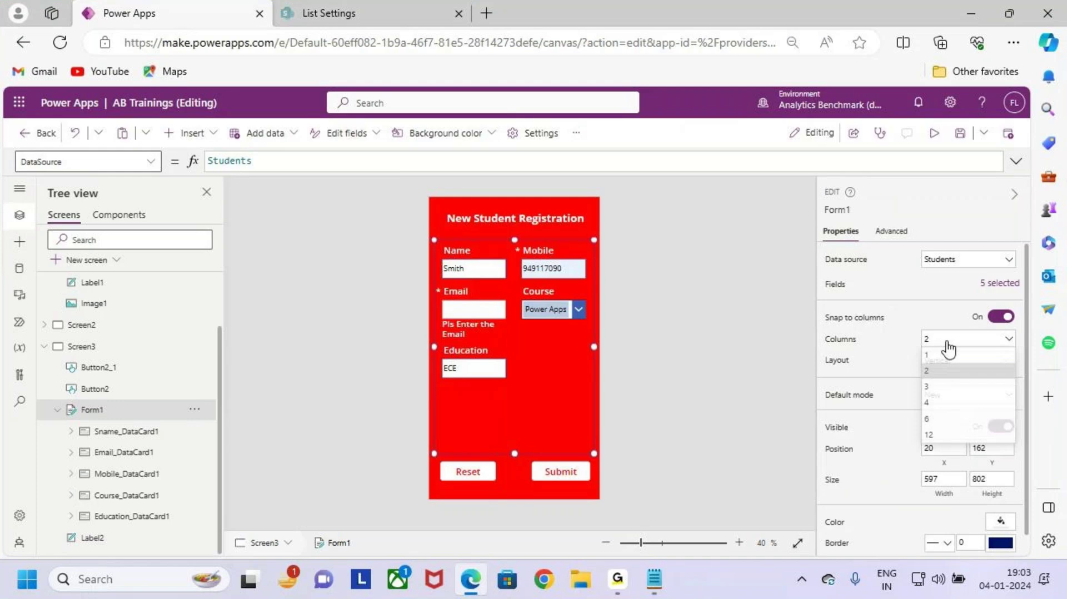
click(962, 399)
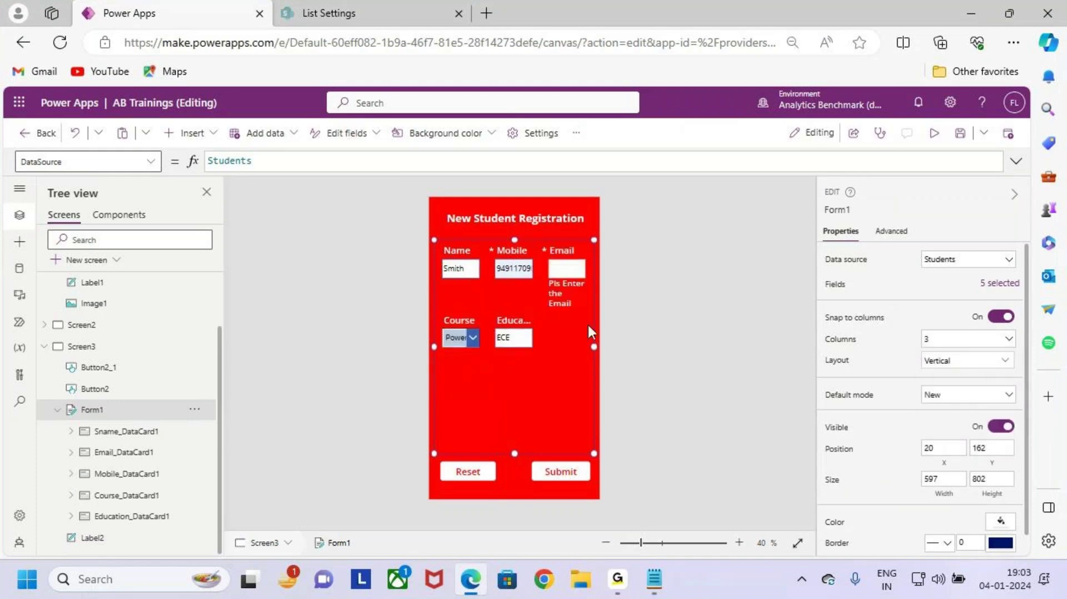
key(ctrl+2)
drag(438, 235, 498, 384)
drag(497, 243, 543, 381)
drag(546, 244, 594, 348)
key(Escape)
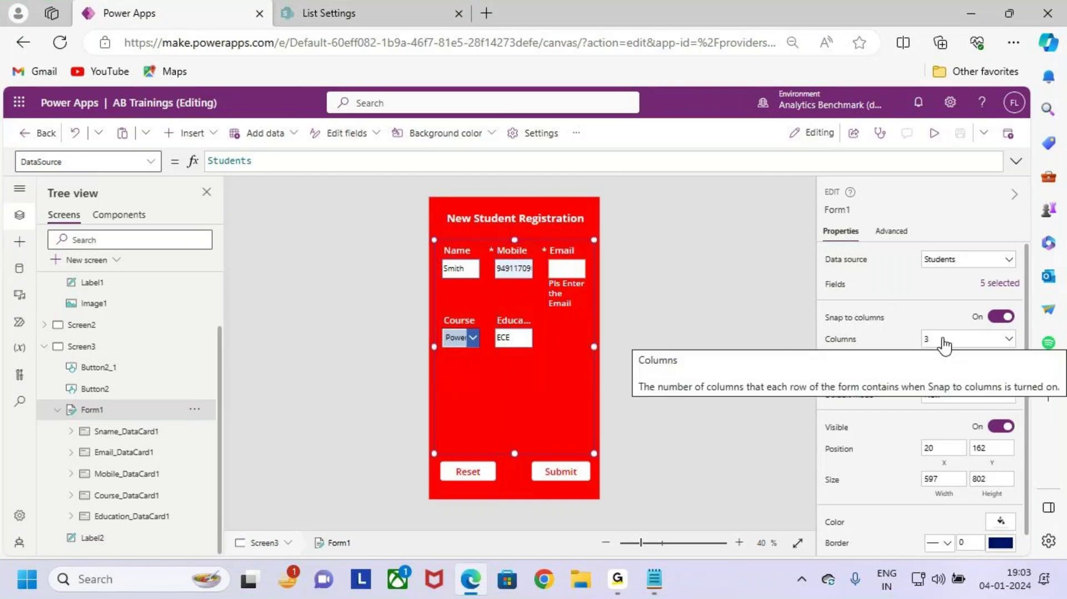
key(ctrl+2)
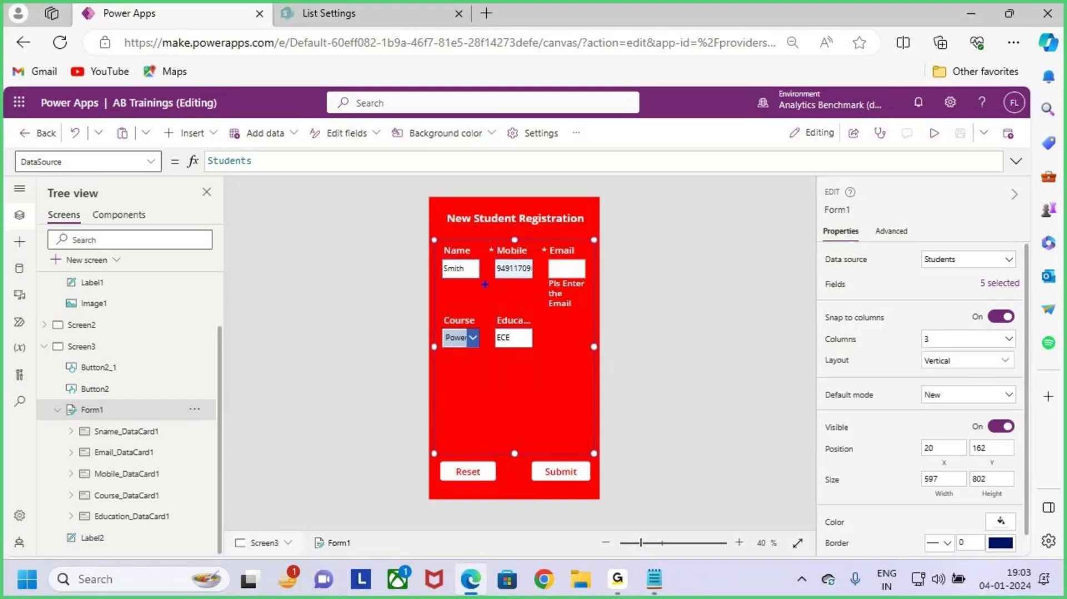
drag(428, 239, 524, 288)
drag(550, 250, 590, 280)
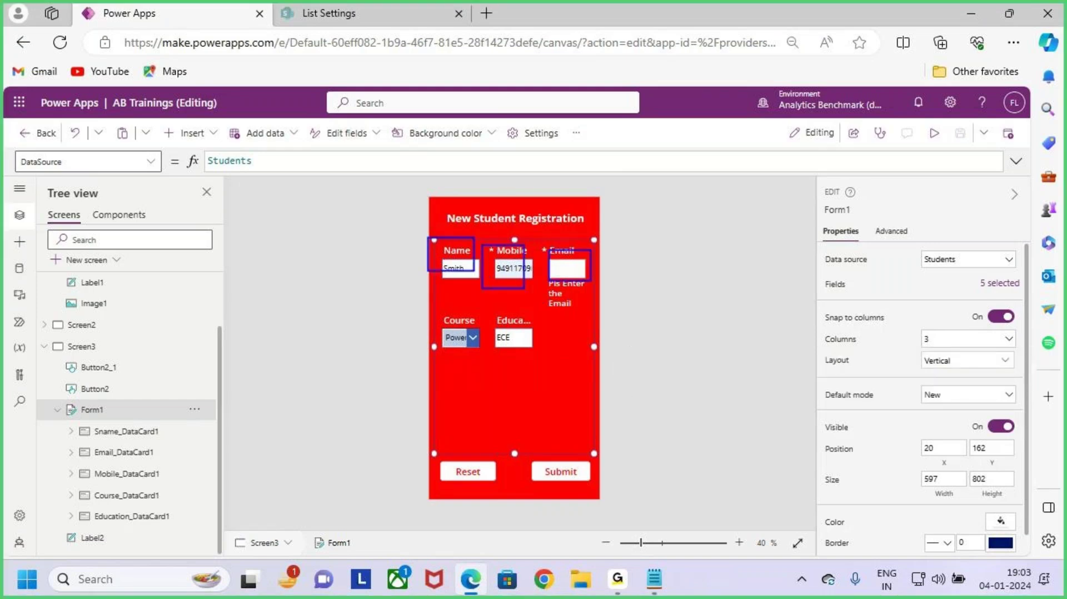
key(g)
drag(434, 316, 496, 354)
drag(491, 322, 555, 361)
key(Escape)
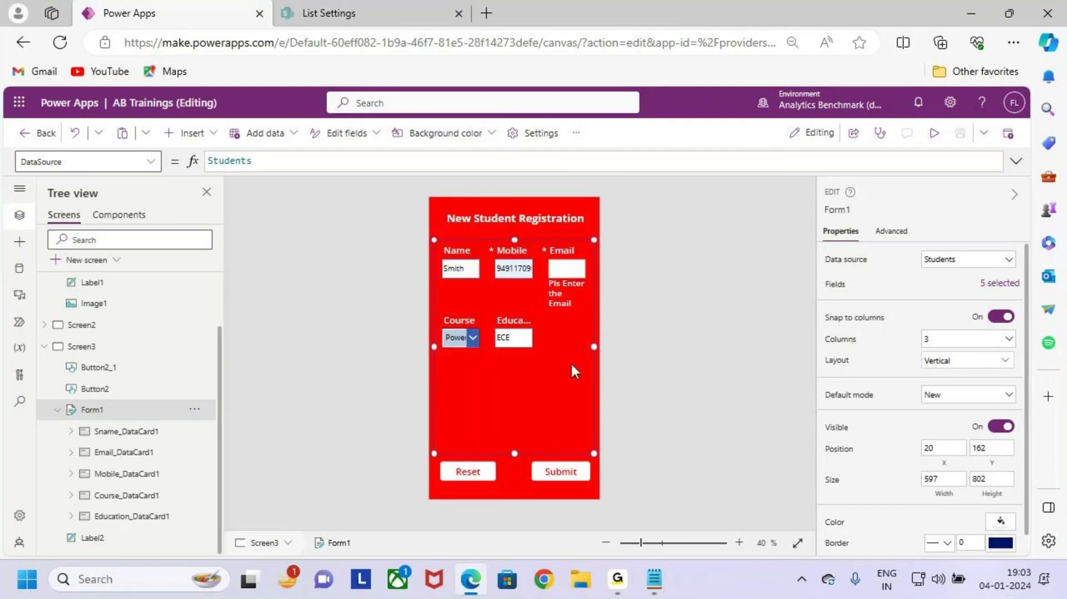
click(1001, 317)
click(977, 340)
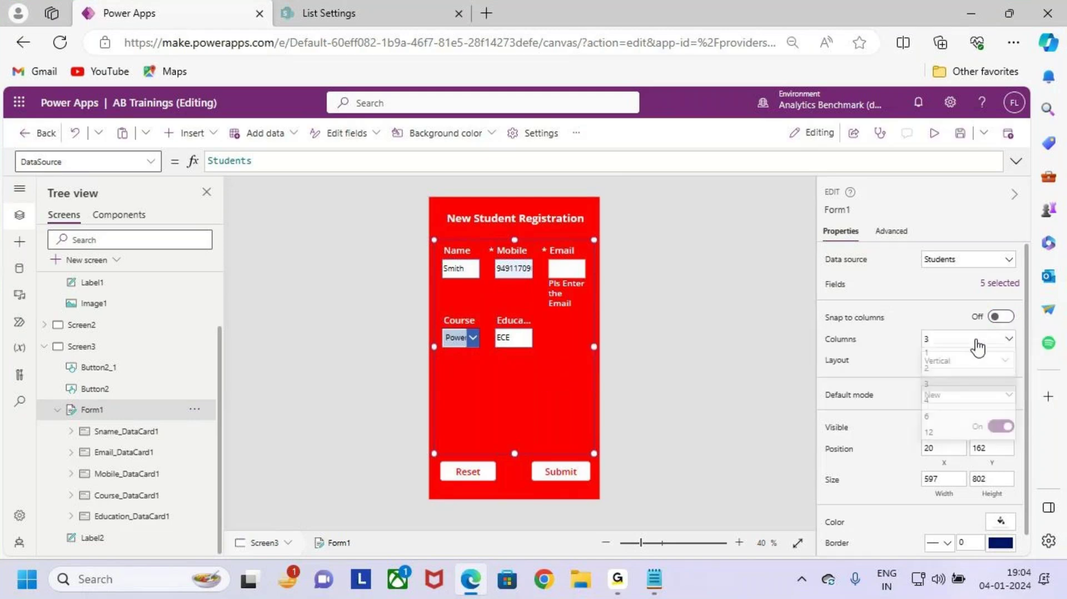
click(969, 360)
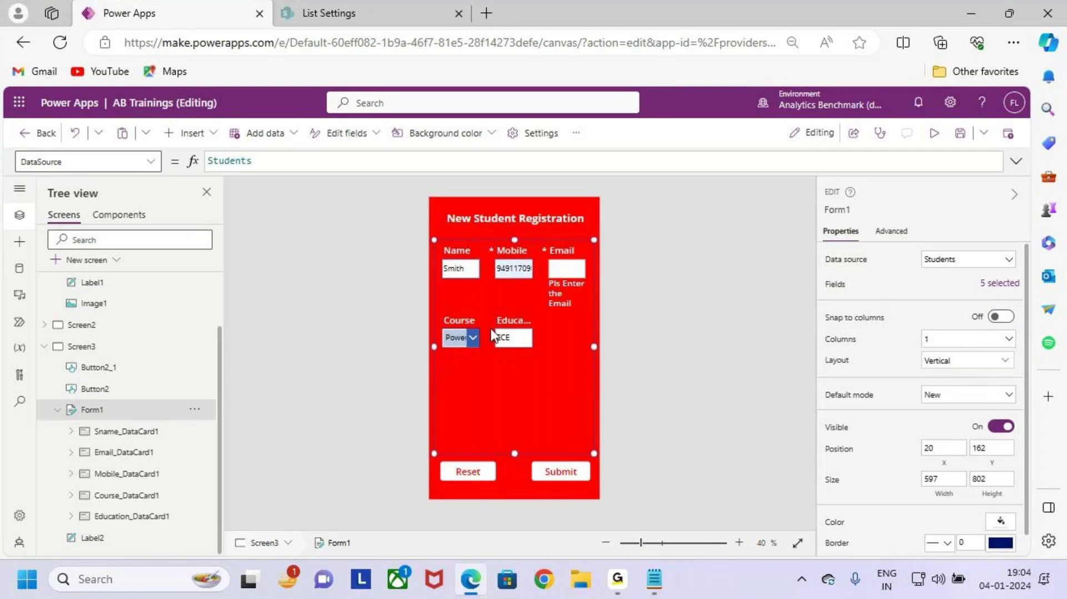
drag(432, 247, 600, 420)
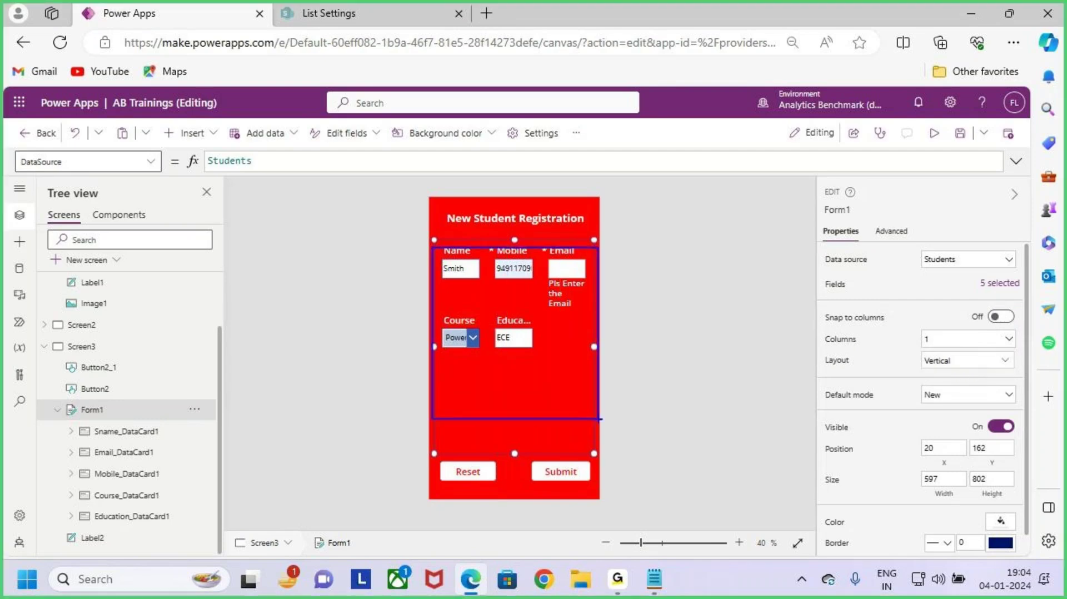
click(967, 340)
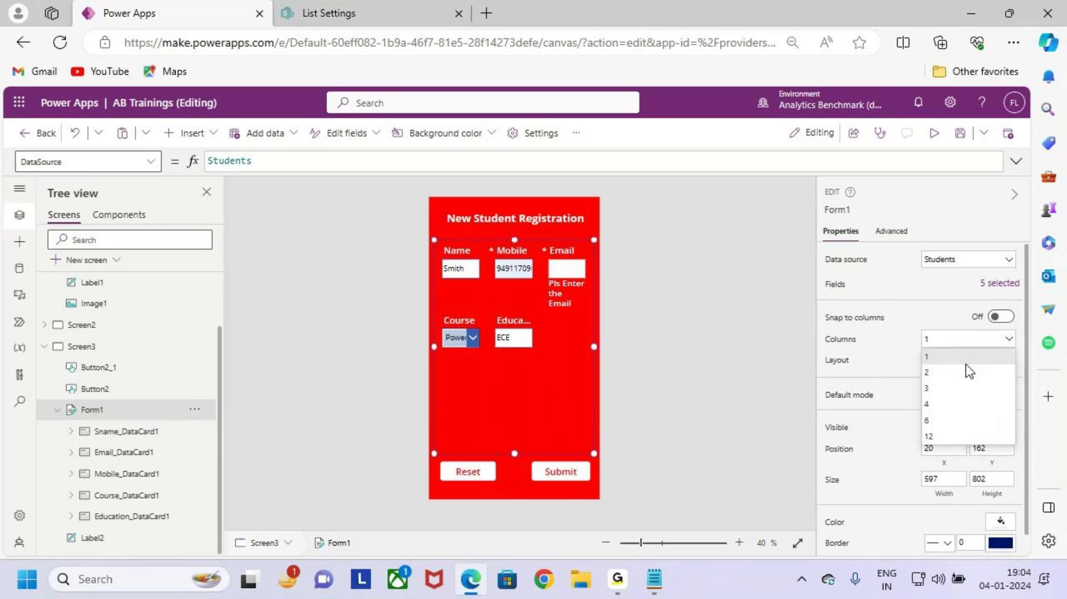
click(993, 354)
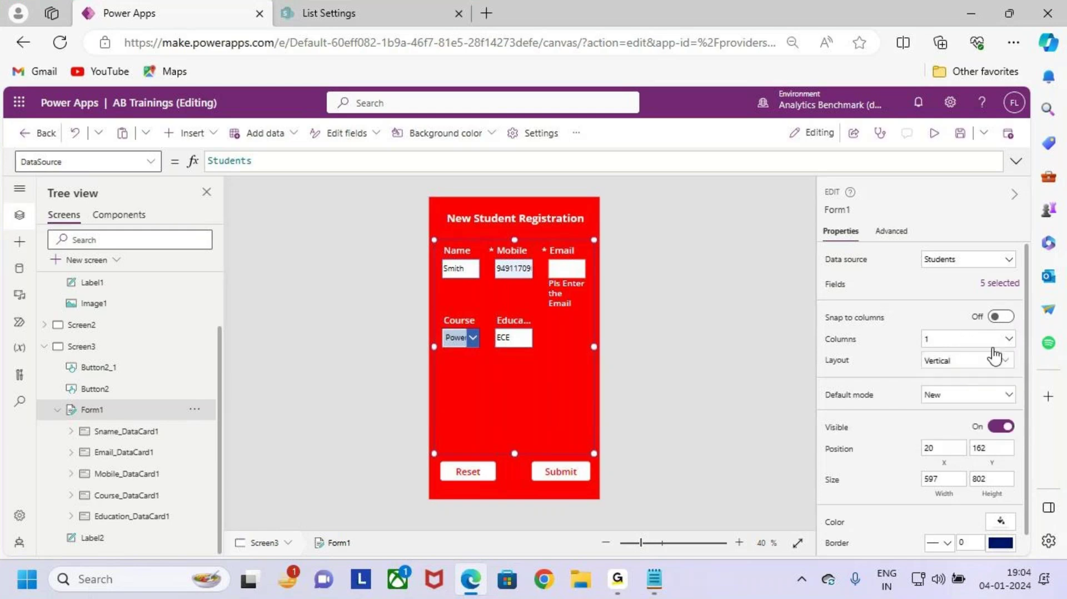
click(1002, 318)
click(557, 381)
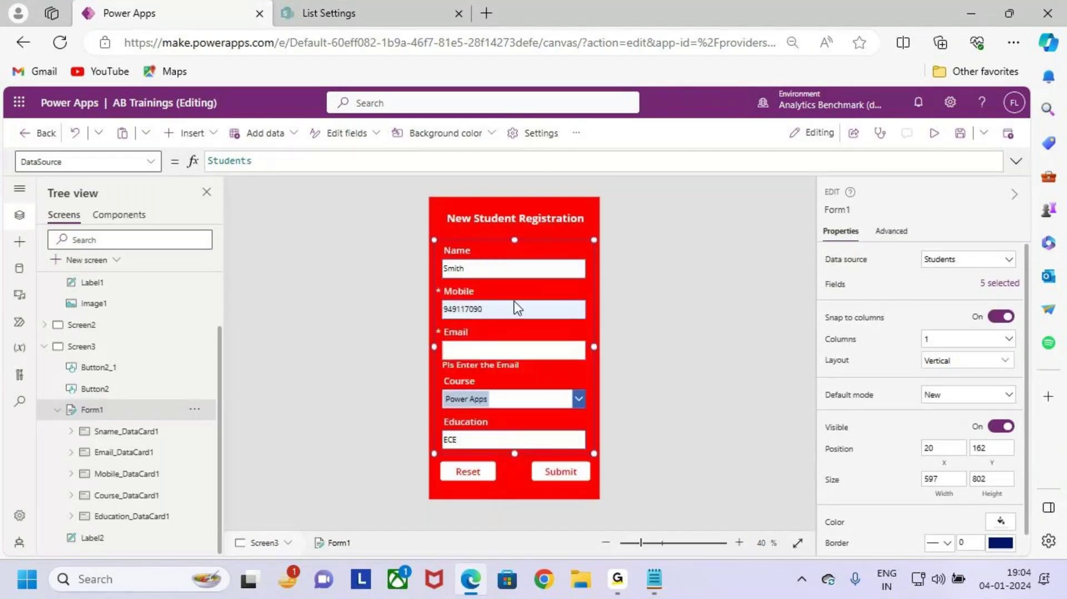
drag(818, 331, 896, 362)
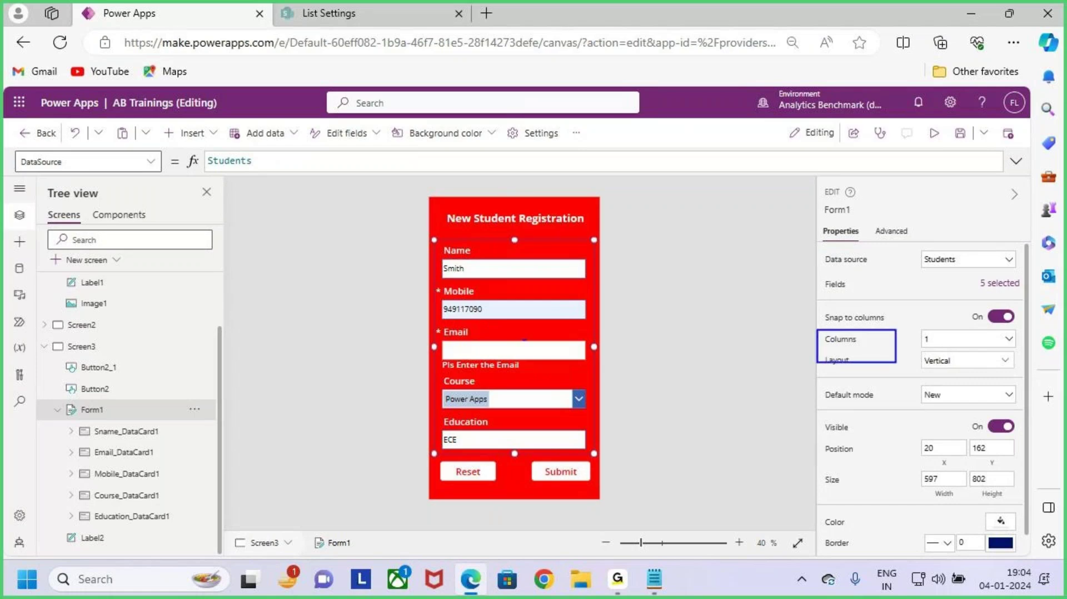
drag(524, 340, 588, 286)
drag(819, 303, 901, 336)
drag(871, 288, 861, 324)
key(e)
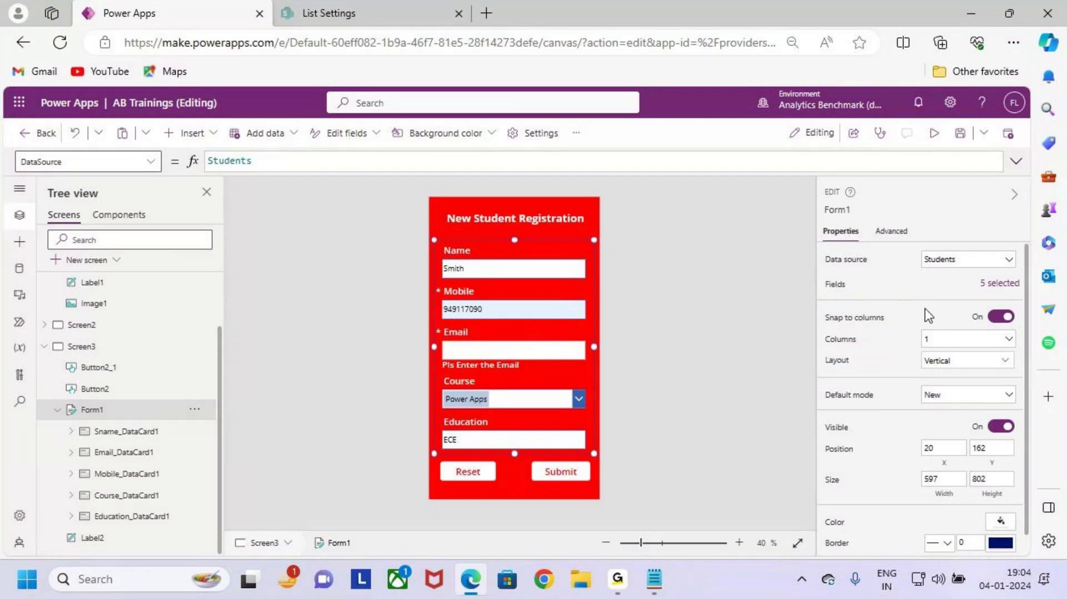
mouse_move(816, 351)
mouse_down()
mouse_move(968, 380)
mouse_move(1022, 376)
mouse_up()
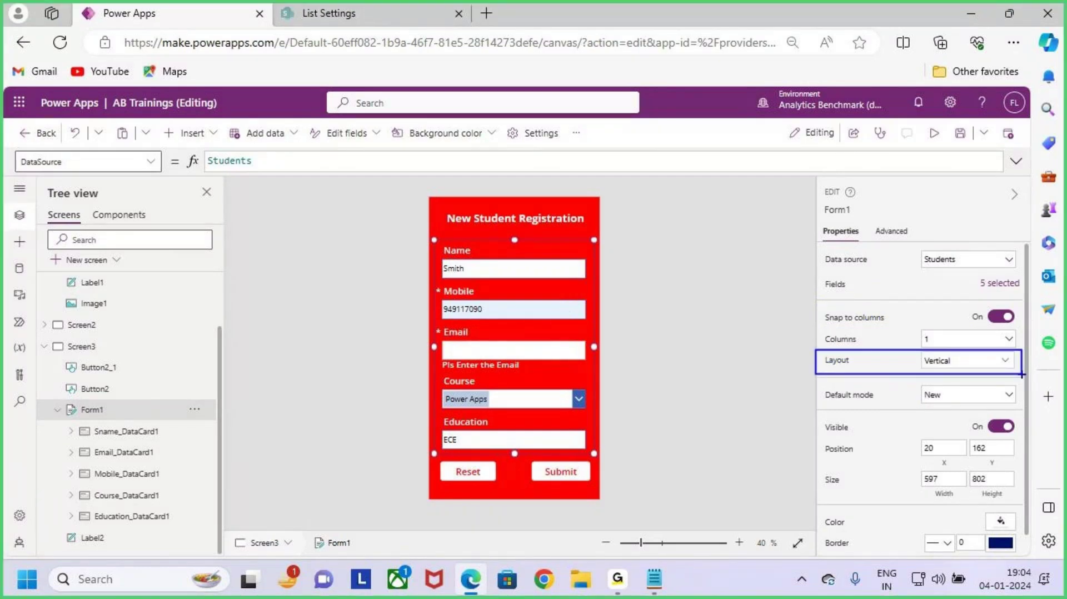
Step: Open Form1's layout choices and mark the Vertical and Horizontal options and the form
key(Escape)
click(973, 363)
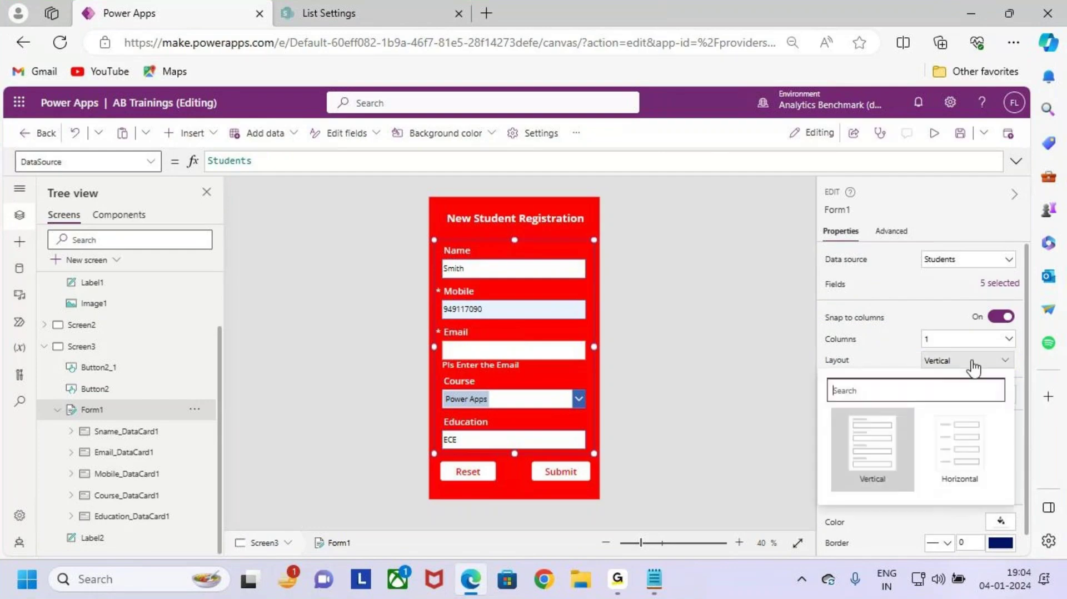
key(ctrl+2)
drag(836, 405, 887, 486)
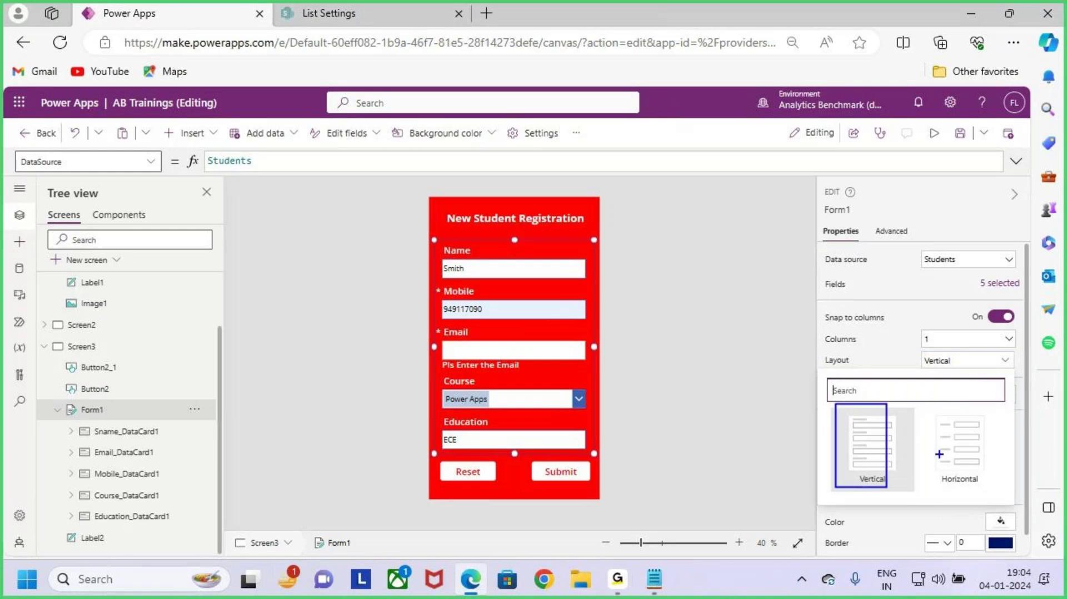
drag(920, 410, 982, 492)
key(Escape)
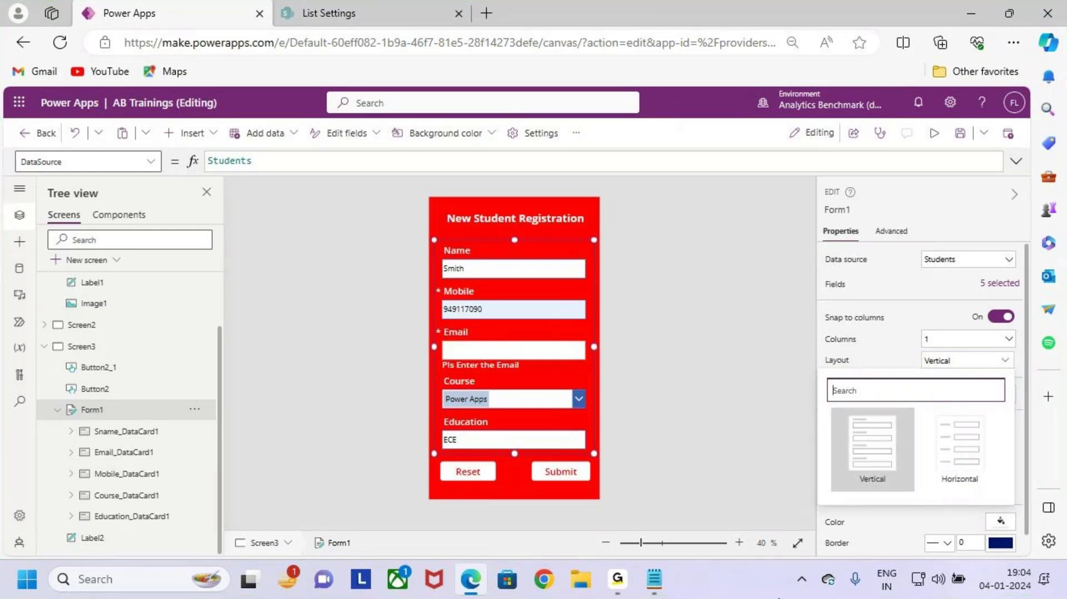
key(ctrl+2)
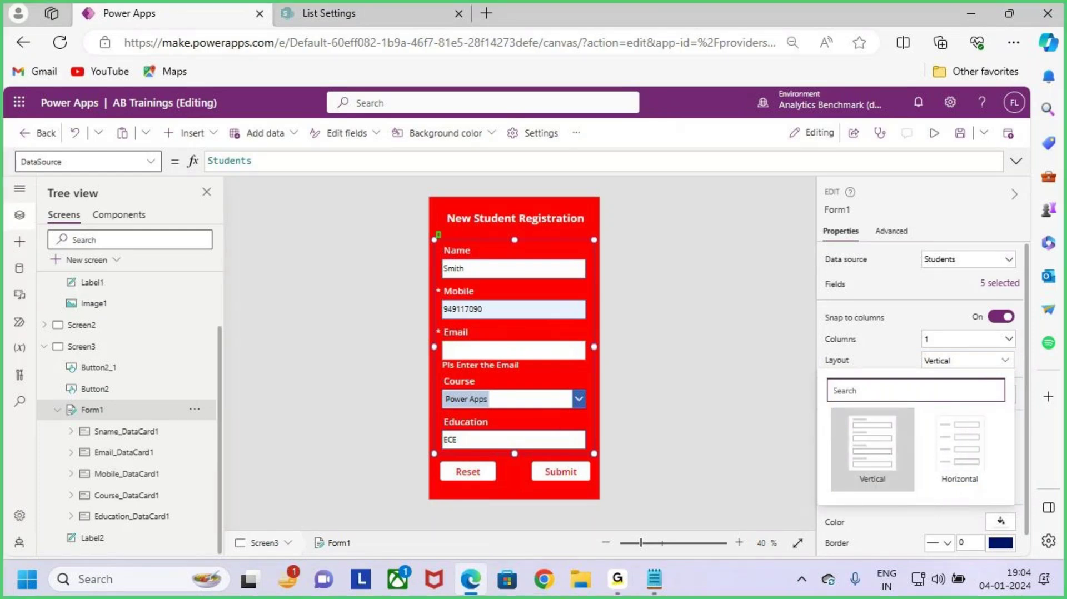
drag(437, 232, 610, 462)
drag(594, 399, 656, 354)
key(Escape)
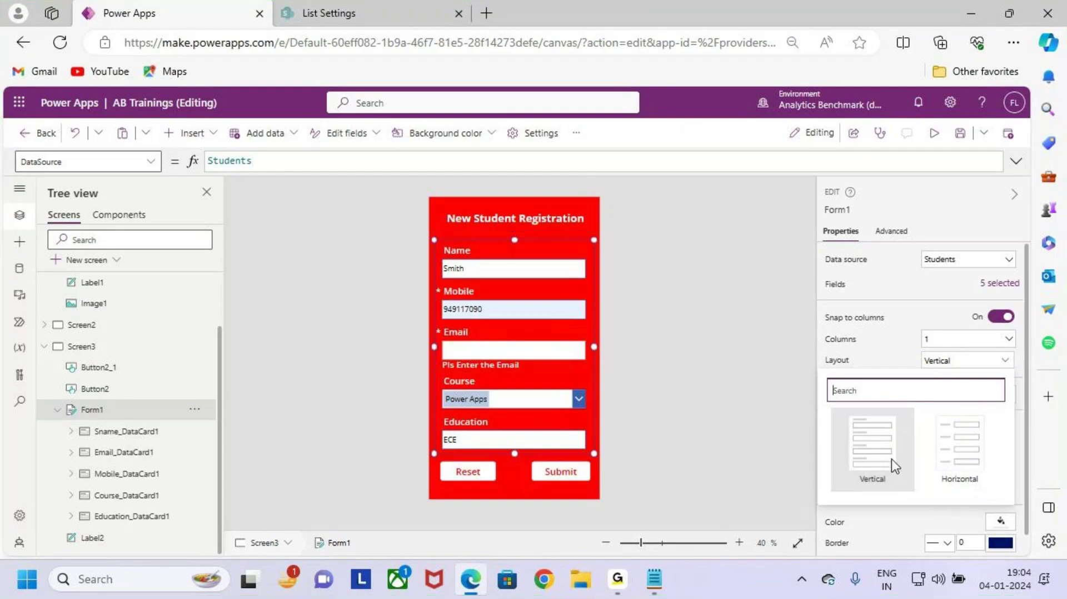
Step: Switch the form to Horizontal layout, review the fields, then set Layout back to Vertical
click(967, 459)
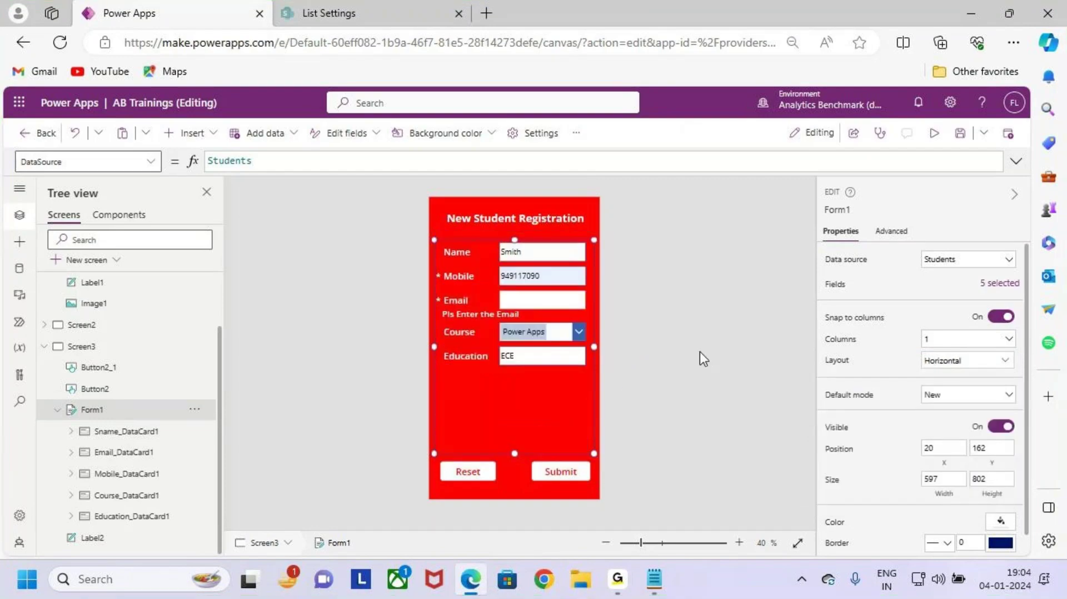
key(ctrl+2)
drag(452, 261, 535, 261)
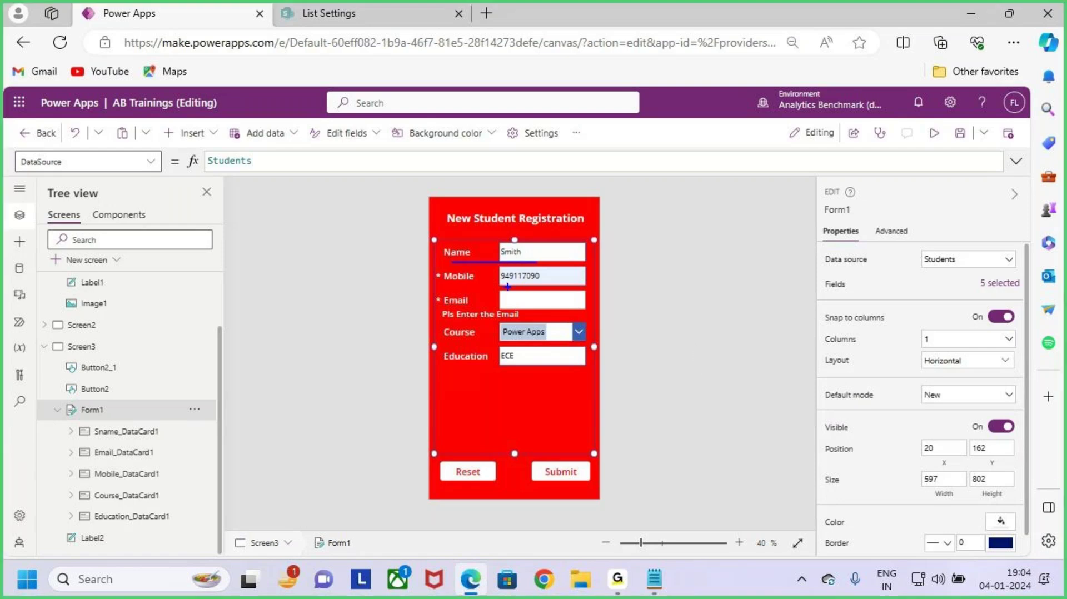
drag(468, 283, 542, 287)
drag(480, 315, 521, 313)
drag(470, 335, 542, 343)
drag(495, 374, 586, 374)
key(Escape)
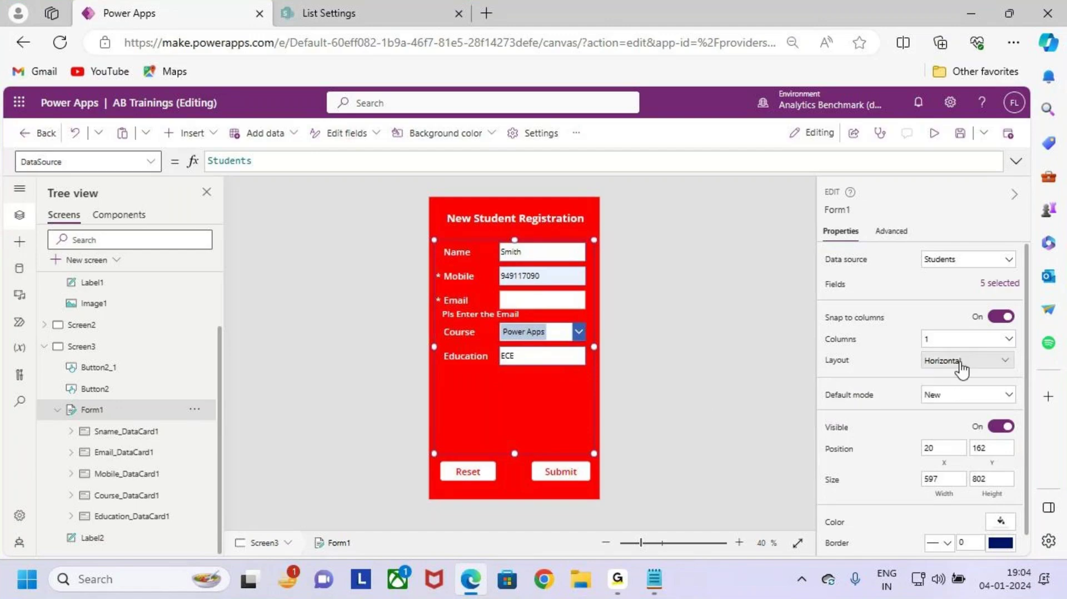
click(959, 370)
click(878, 459)
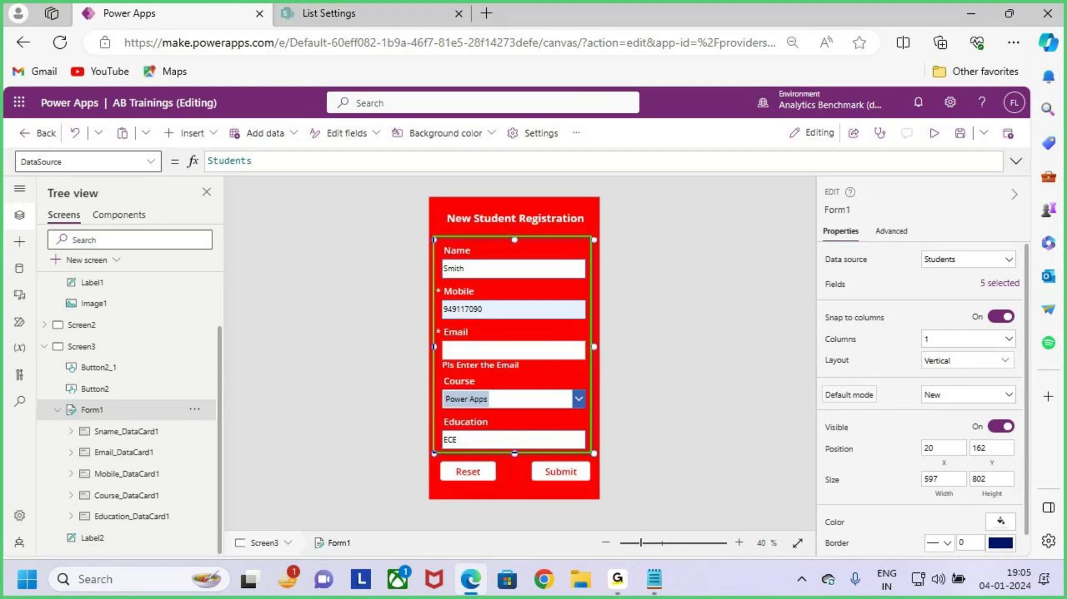
mouse_move(582, 396)
mouse_down()
mouse_move(620, 393)
mouse_move(610, 425)
mouse_up()
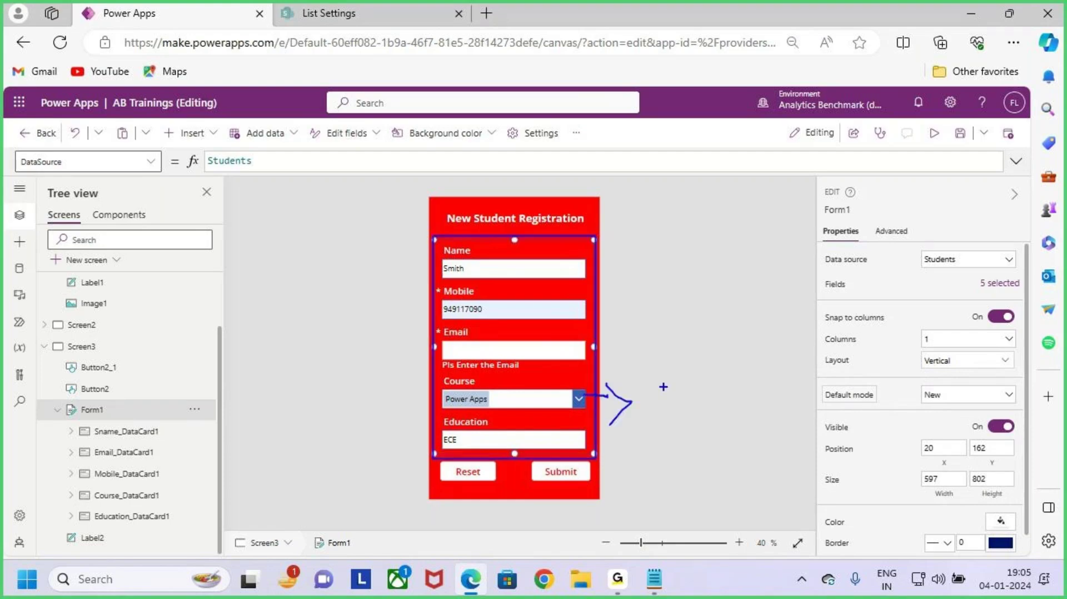
key(Escape)
click(1005, 397)
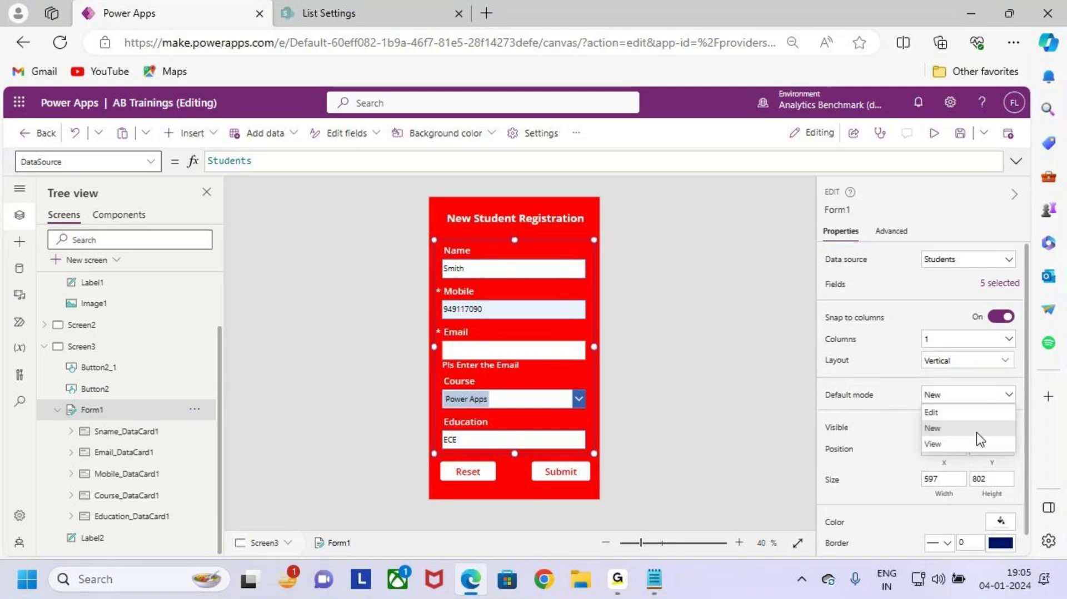
key(ctrl+2)
mouse_move(943, 413)
mouse_down()
mouse_move(950, 405)
mouse_move(966, 438)
mouse_up()
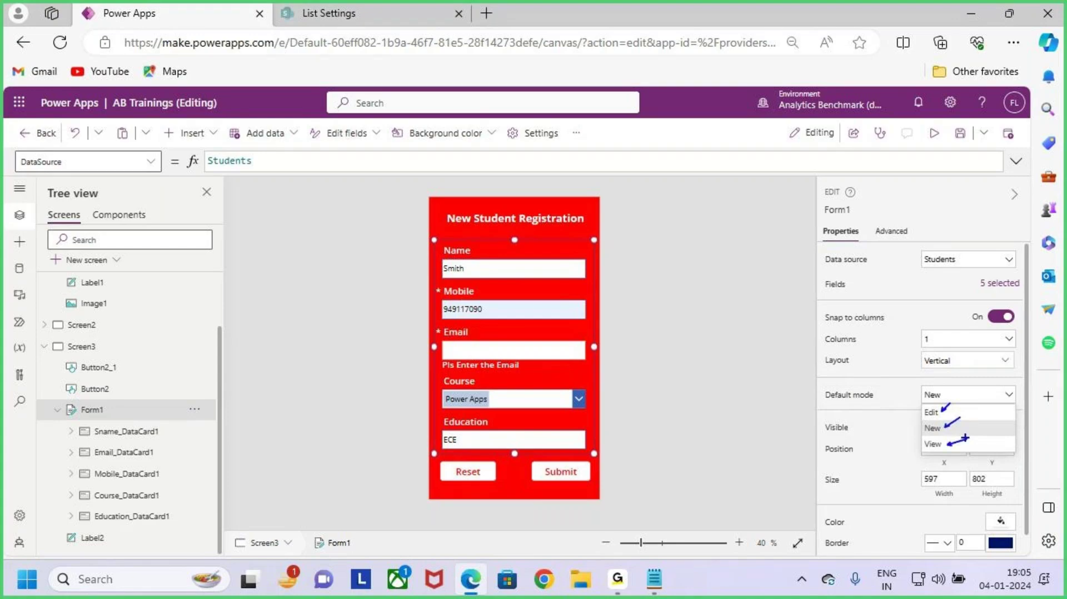
key(Escape)
key(alt+shift+Tab)
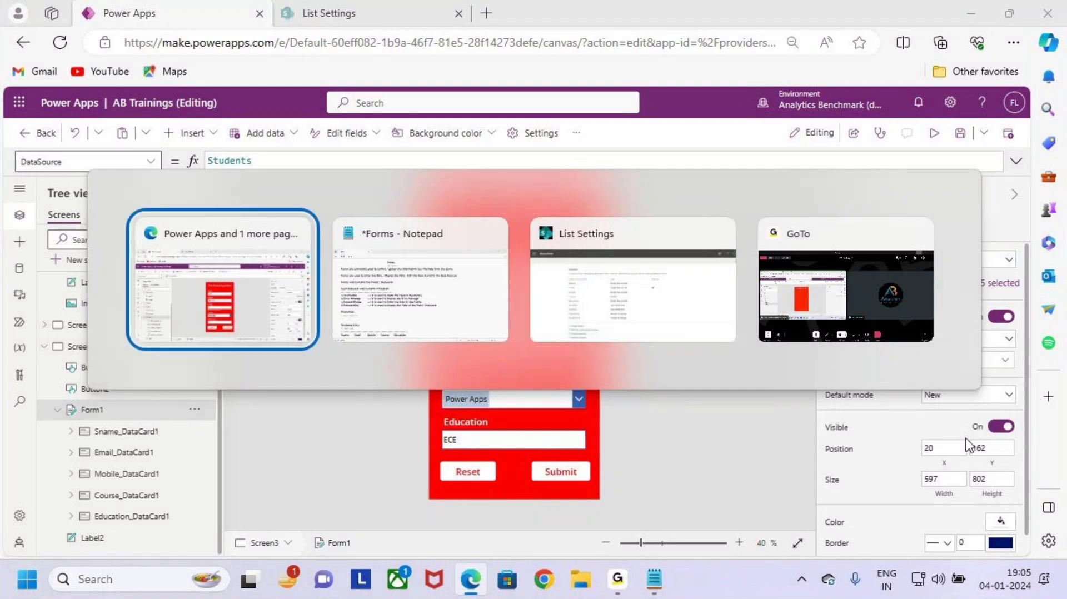
key(alt+Tab)
drag(331, 78, 378, 78)
click(36, 155)
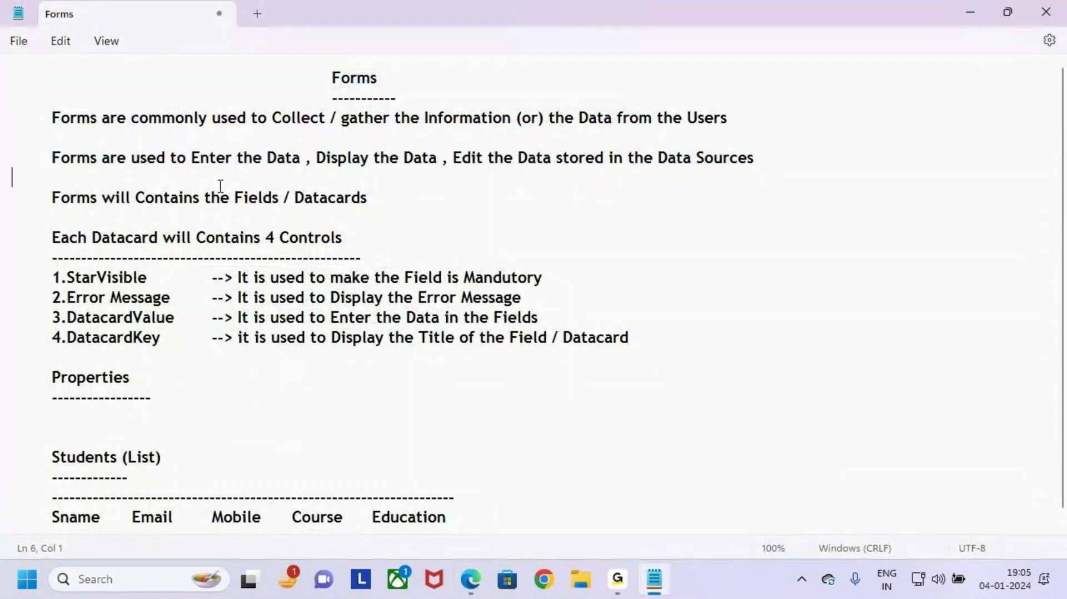
drag(191, 157, 552, 165)
click(269, 324)
key(alt+Tab)
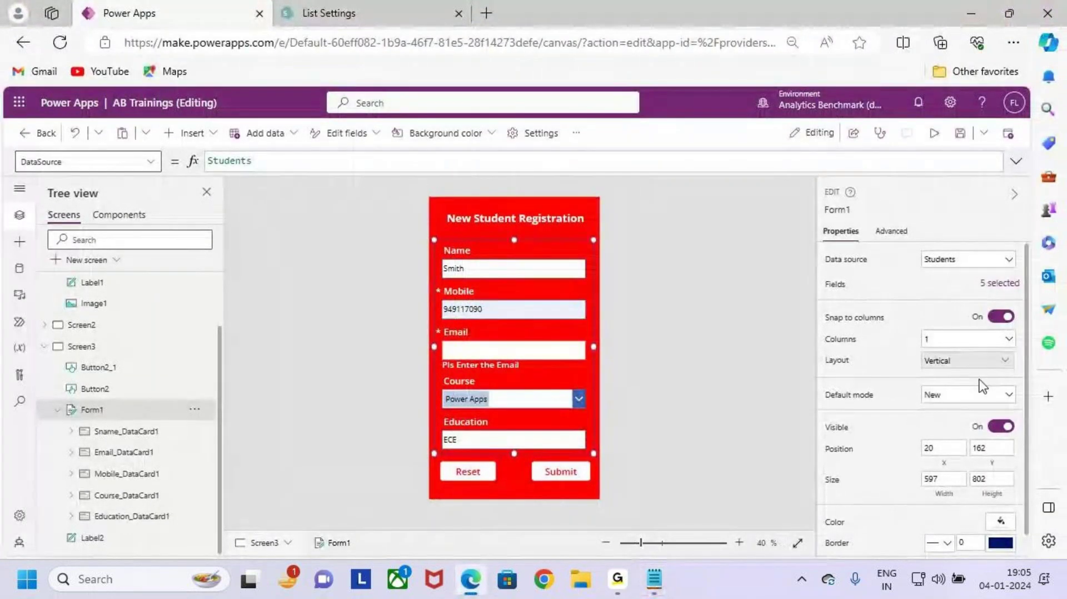
click(976, 395)
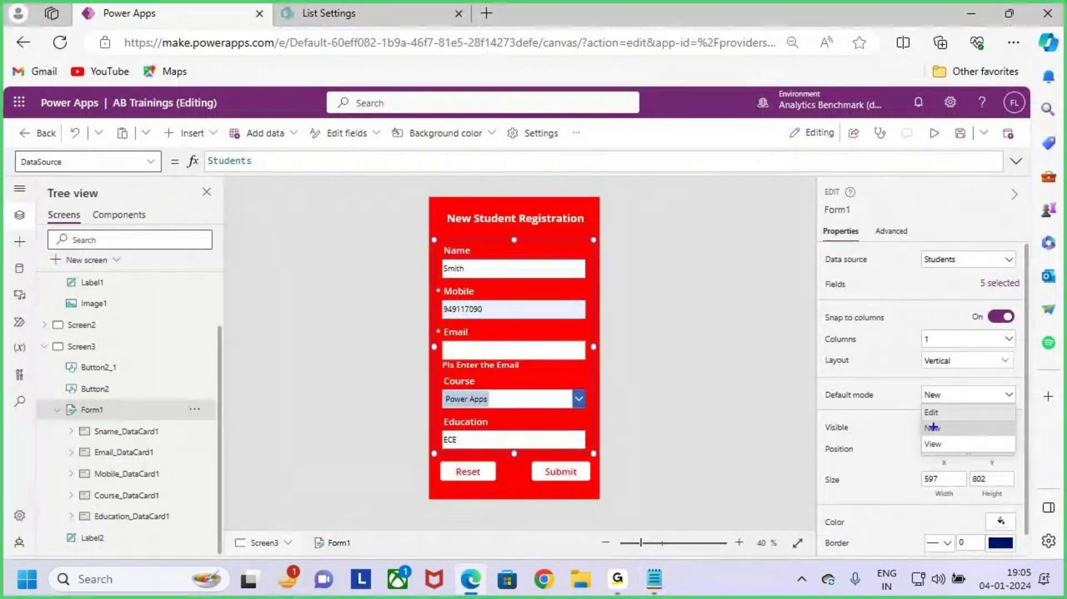
drag(953, 432, 977, 420)
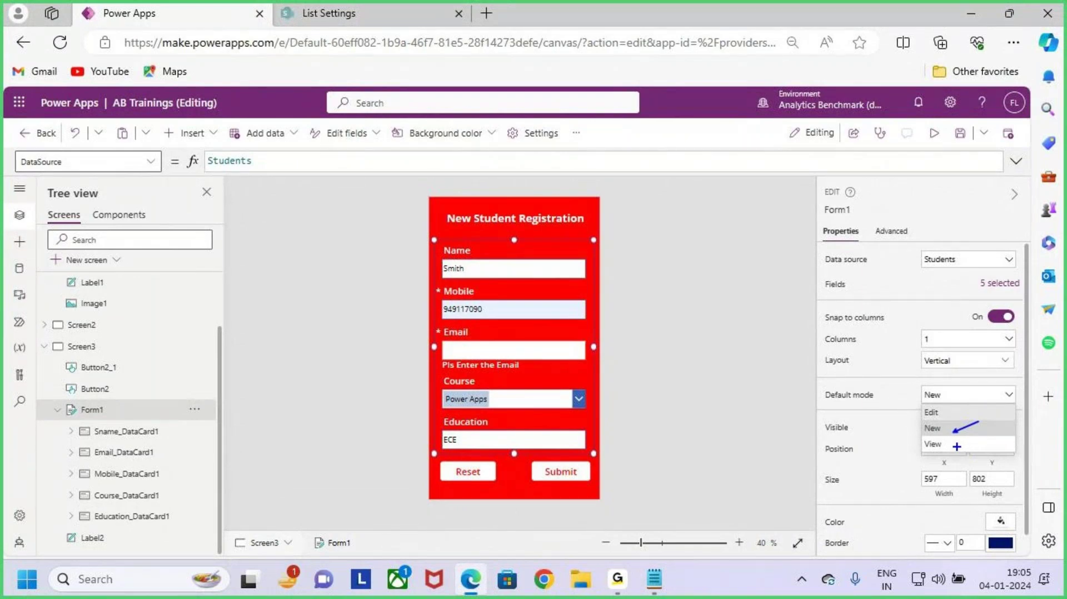
drag(974, 436, 988, 429)
drag(952, 414, 974, 404)
mouse_move(988, 410)
mouse_down()
mouse_move(920, 393)
mouse_move(993, 414)
mouse_move(968, 386)
mouse_up()
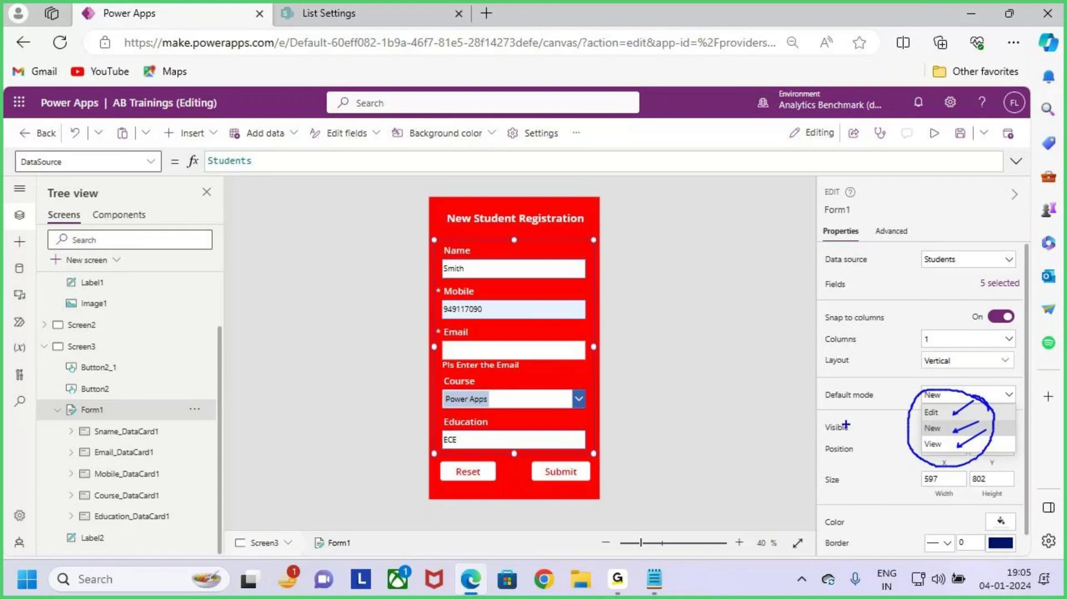
drag(943, 335, 945, 383)
mouse_move(934, 367)
mouse_down()
mouse_move(940, 377)
mouse_move(956, 367)
mouse_up()
mouse_move(717, 312)
mouse_down()
mouse_move(735, 337)
mouse_move(722, 364)
mouse_up()
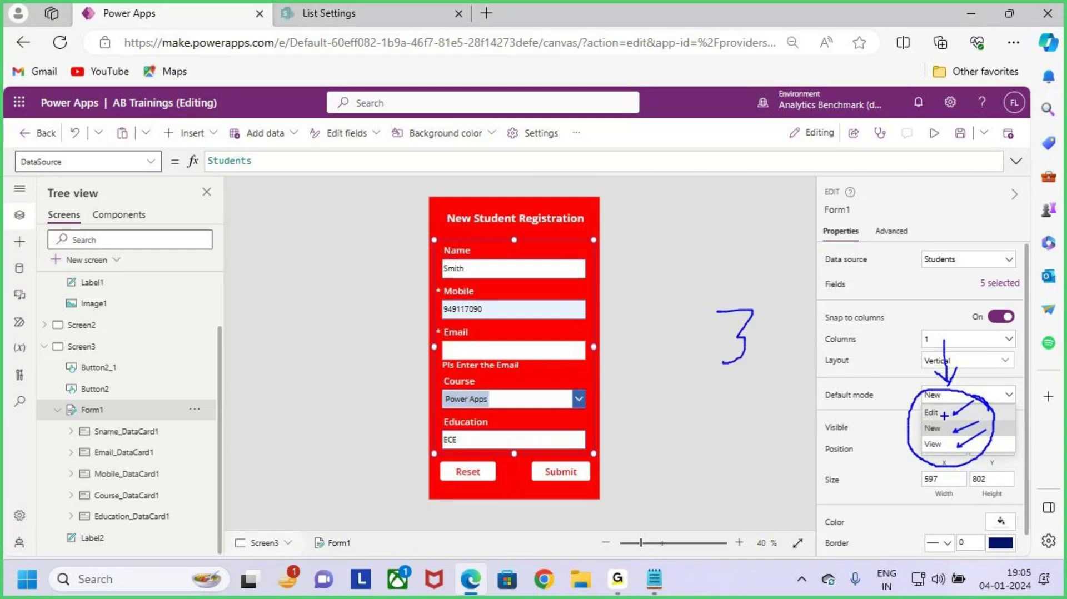
key(Escape)
click(975, 398)
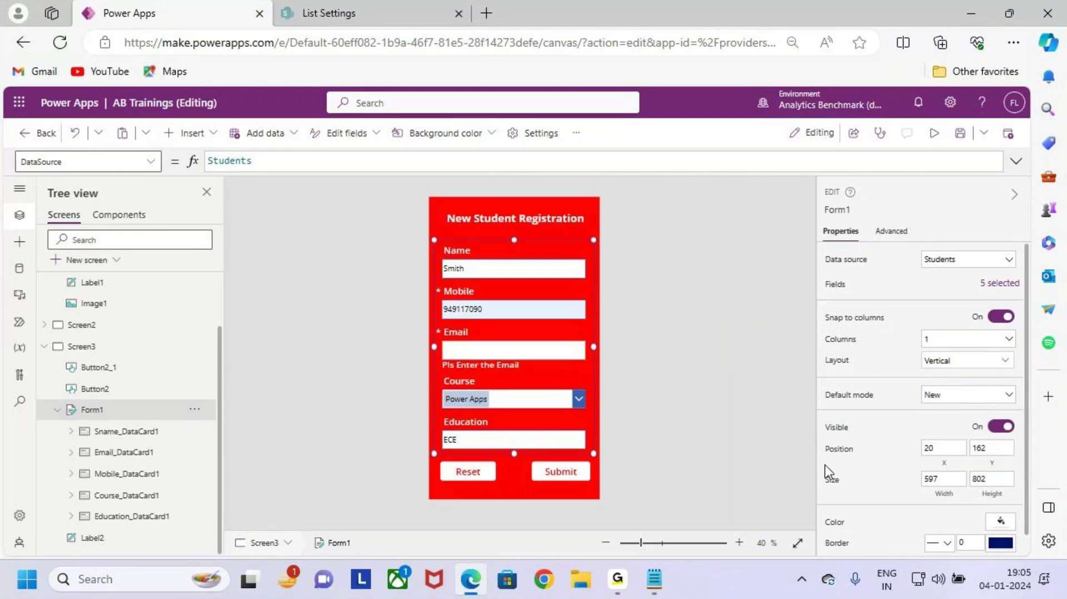
key(ctrl+2)
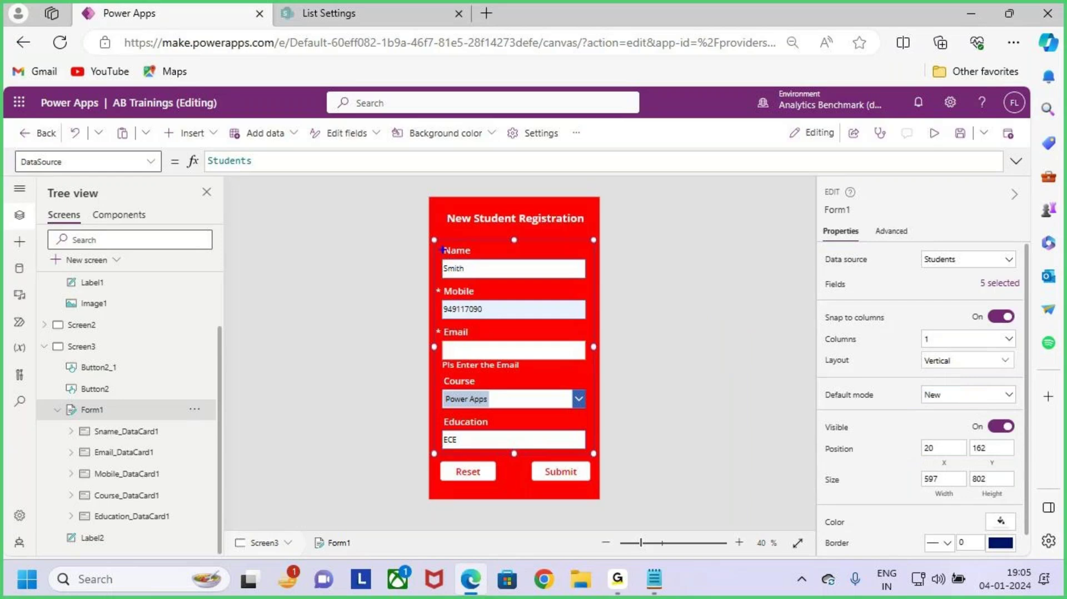
drag(434, 240, 595, 453)
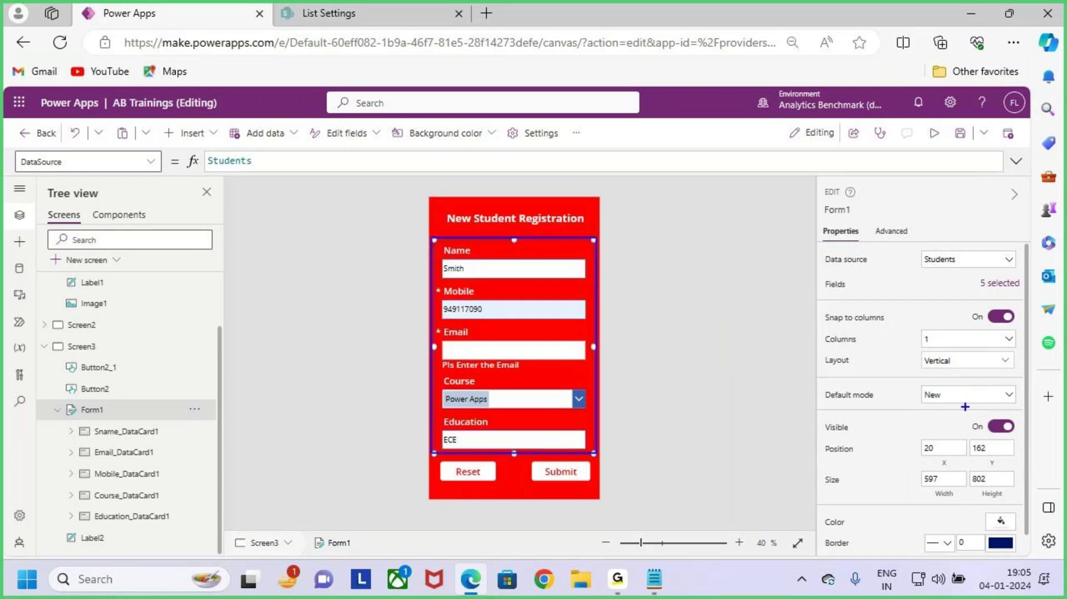
key(Escape)
click(997, 427)
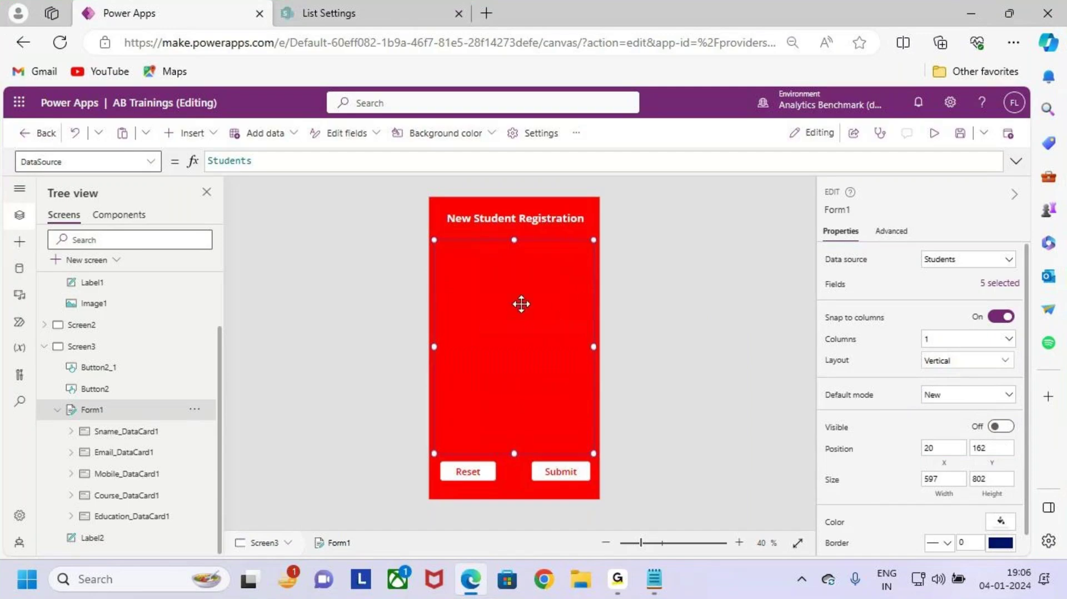
click(1000, 426)
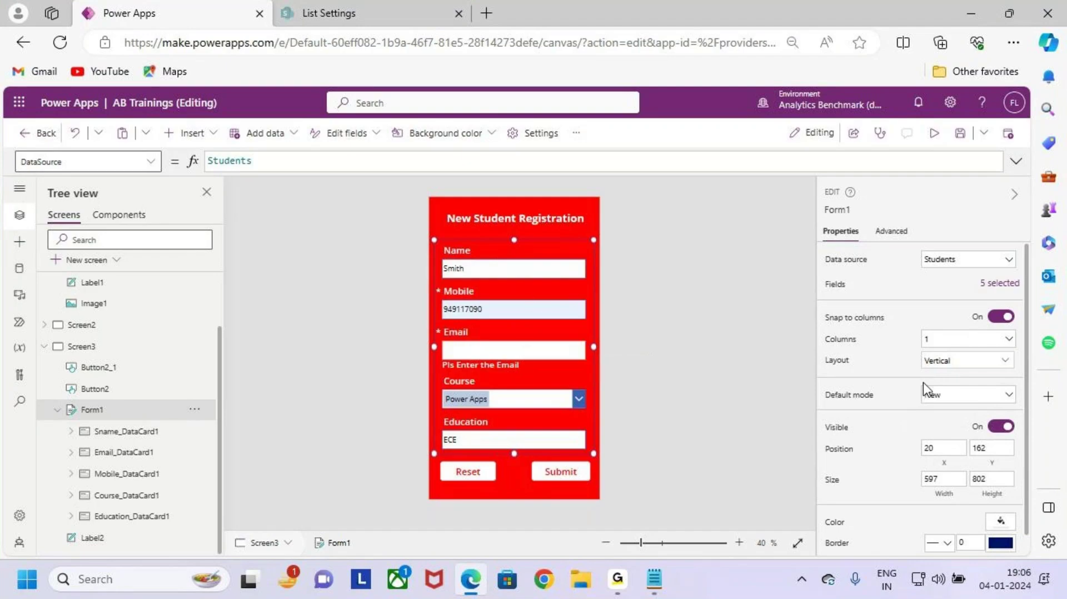
scroll(936, 447, down, 1)
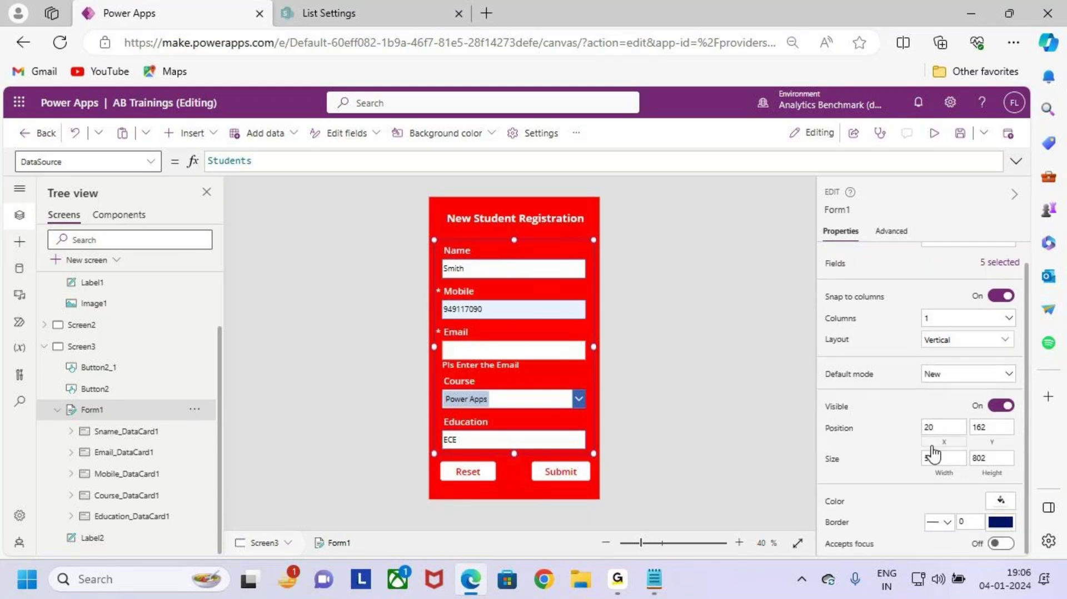
key(ctrl+2)
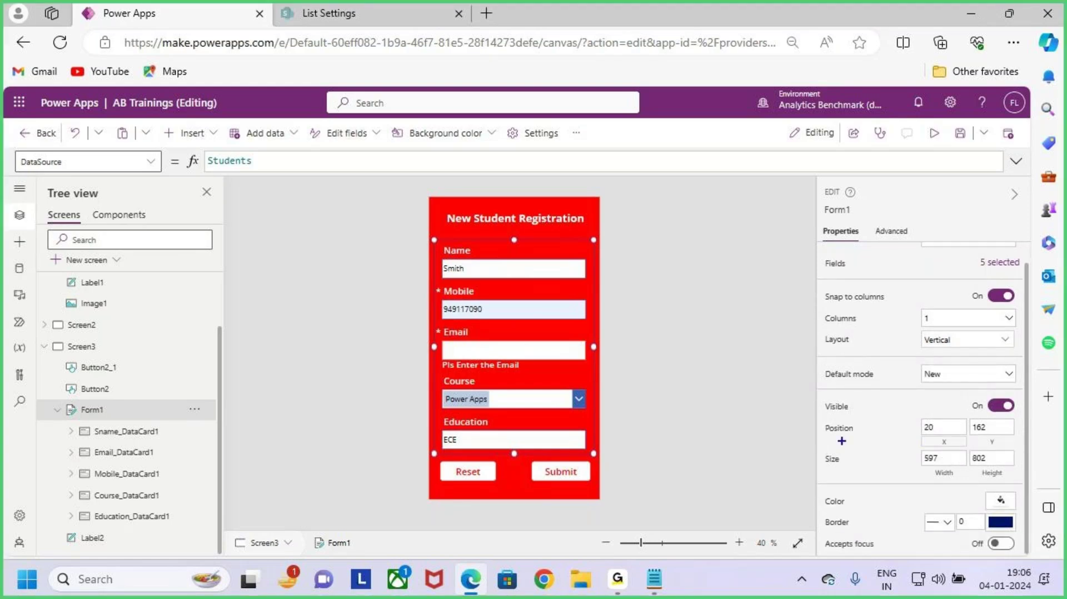
drag(928, 445, 1009, 447)
drag(930, 484, 1000, 486)
mouse_move(474, 389)
mouse_down()
mouse_move(572, 382)
mouse_move(529, 407)
mouse_up()
mouse_move(463, 361)
mouse_down()
mouse_move(442, 379)
mouse_move(482, 393)
mouse_up()
drag(509, 249, 508, 439)
mouse_move(485, 271)
mouse_down()
mouse_move(504, 244)
mouse_move(517, 298)
mouse_up()
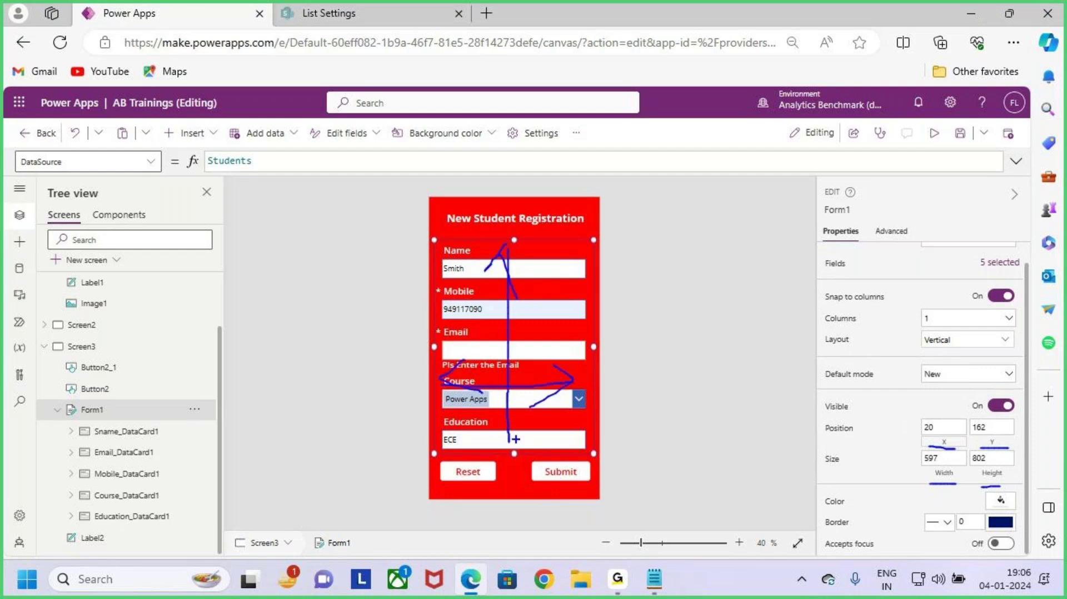
drag(495, 425, 514, 451)
drag(528, 430, 509, 465)
drag(921, 444, 971, 439)
drag(979, 445, 1026, 441)
key(Escape)
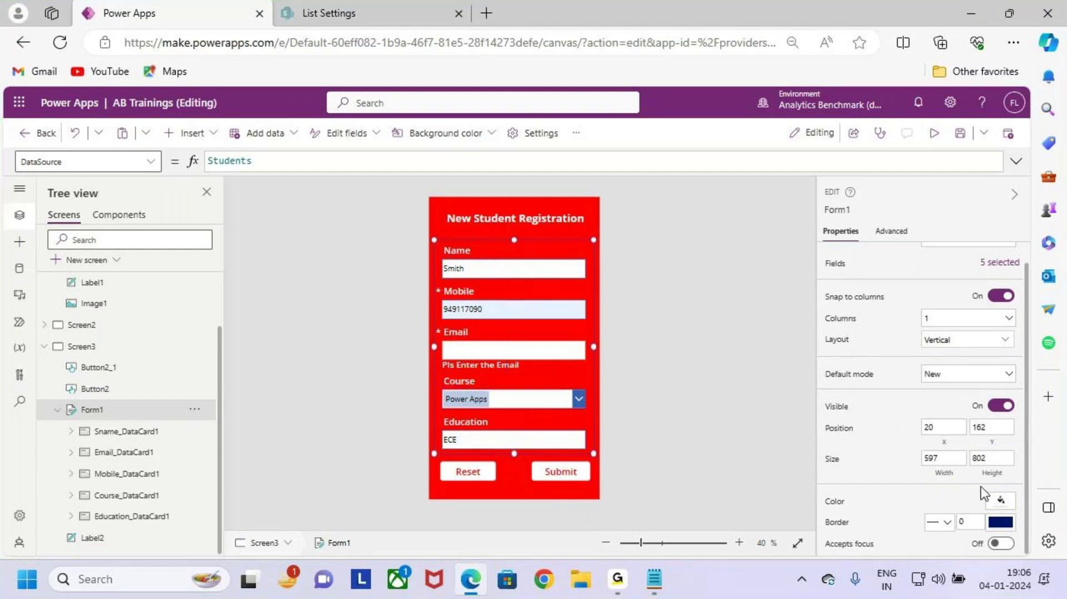
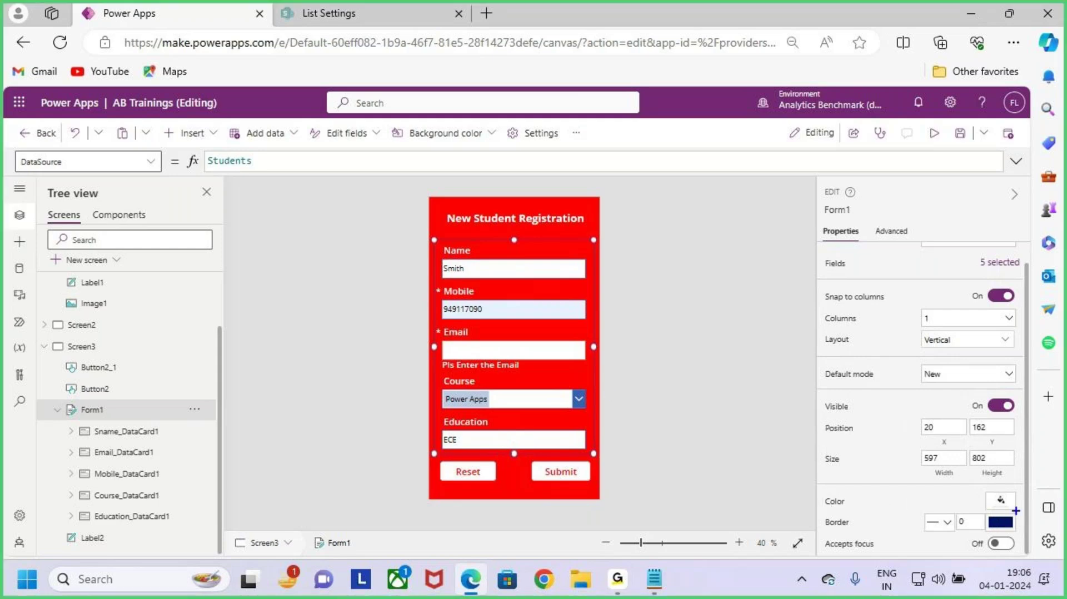
Step: Try an orange background on Form1, then set it back to red
click(1001, 501)
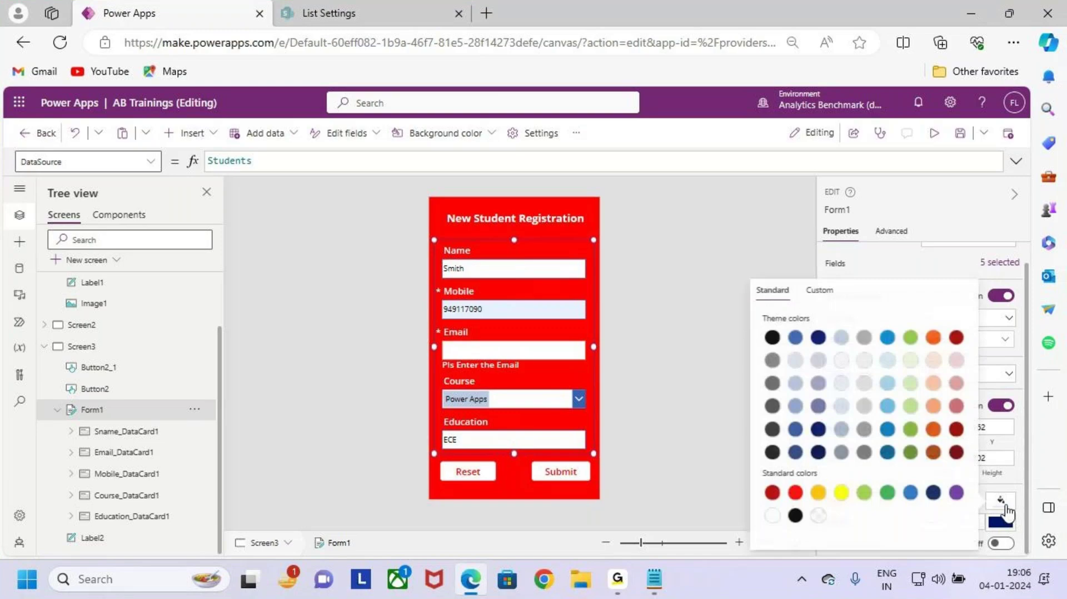
click(817, 494)
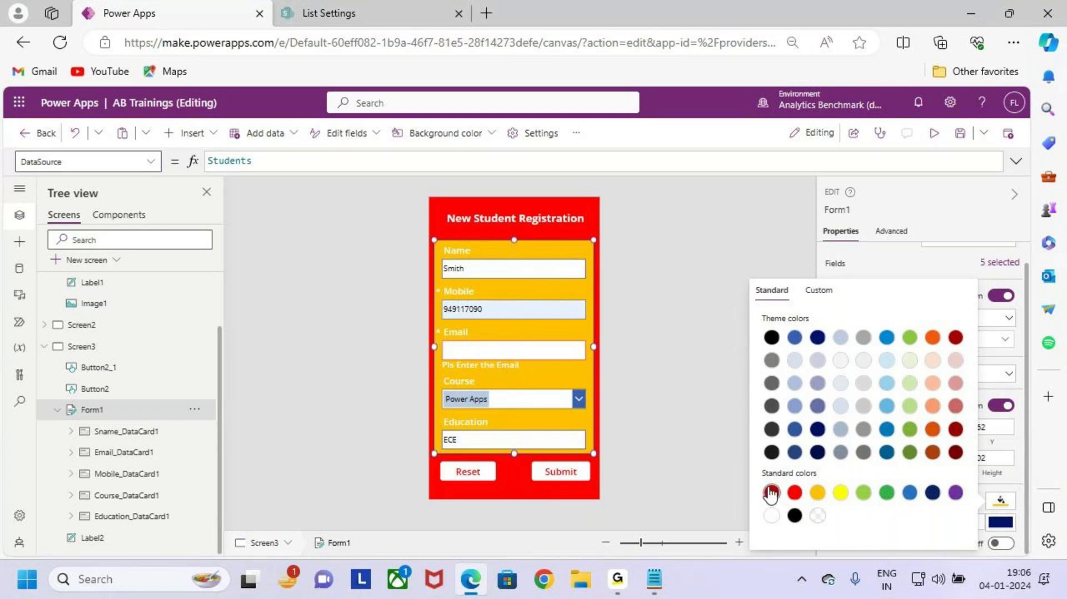
click(795, 493)
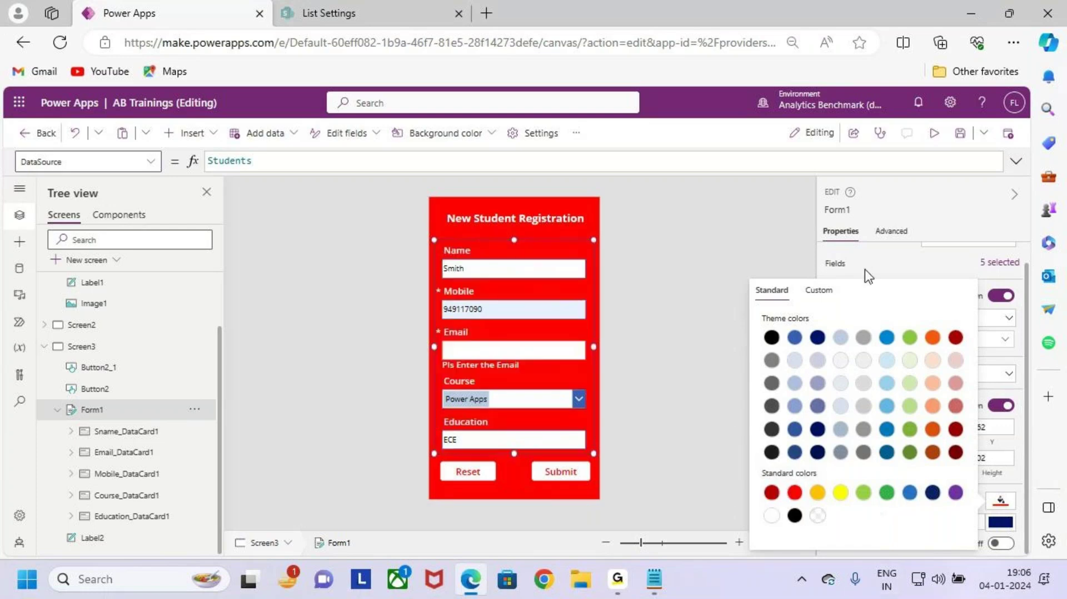
click(884, 266)
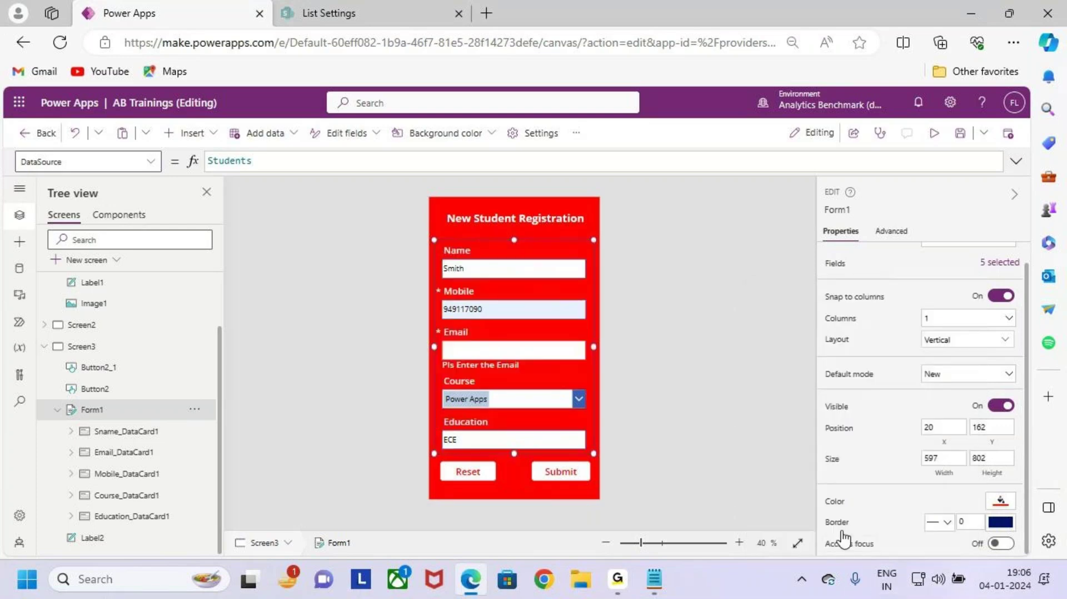
Step: Give Form1 a solid white border with a width of 5
click(947, 523)
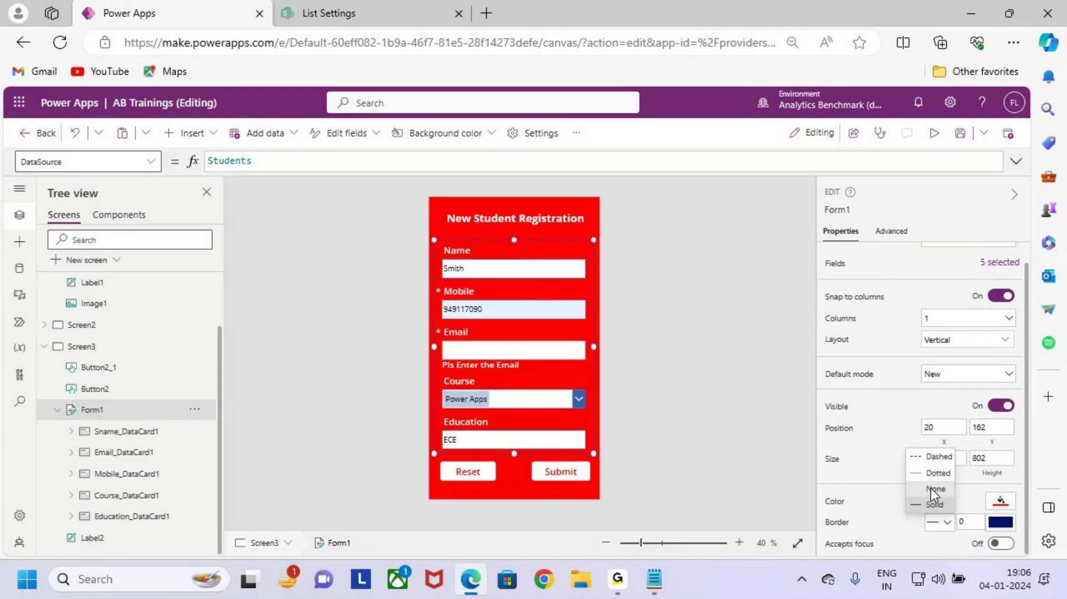
click(946, 525)
click(980, 525)
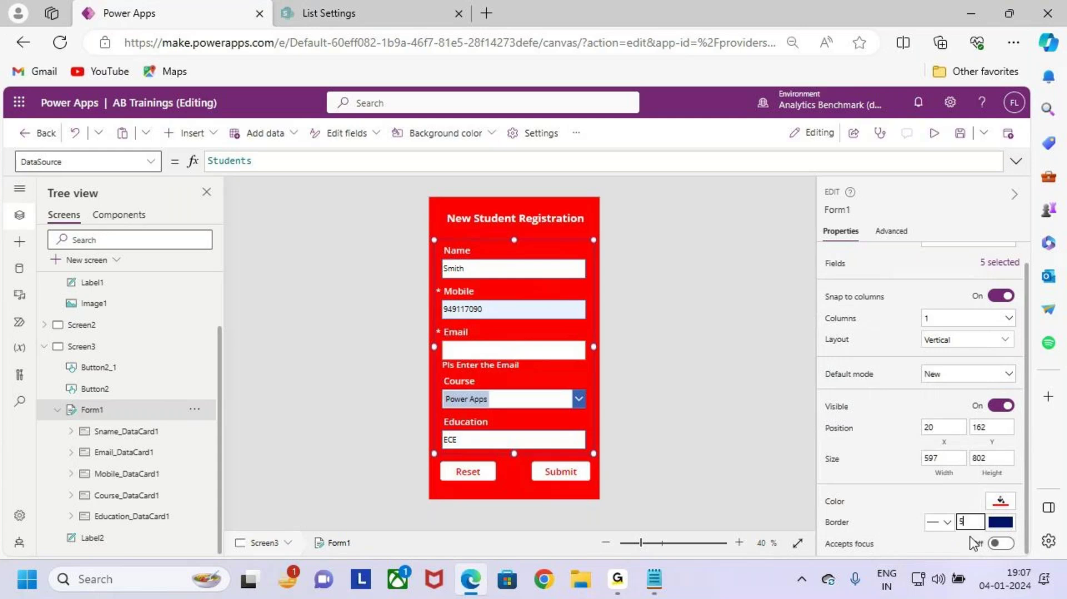
click(1001, 523)
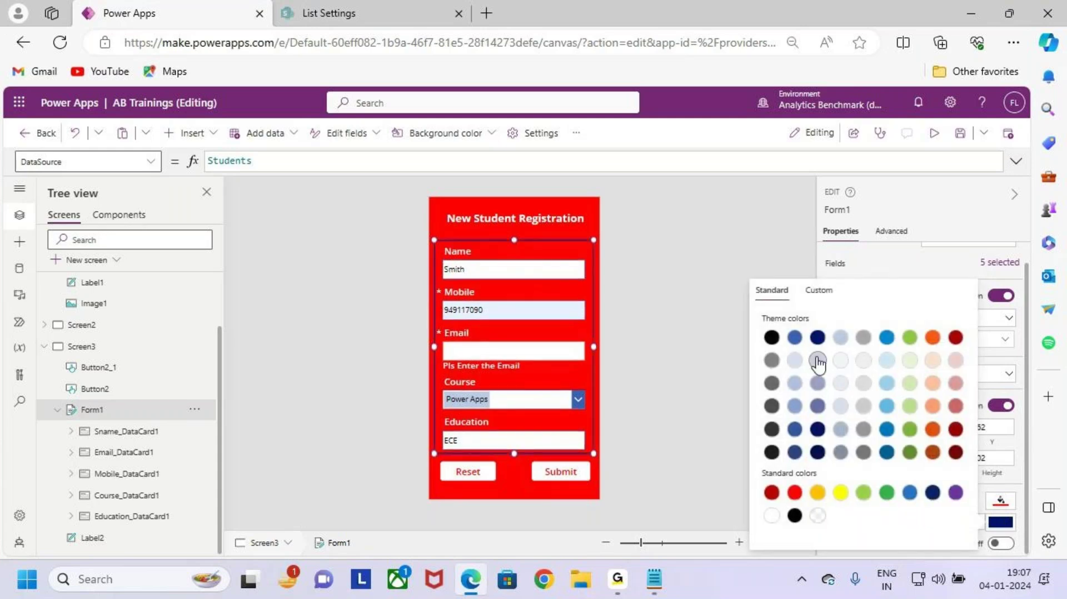
click(771, 515)
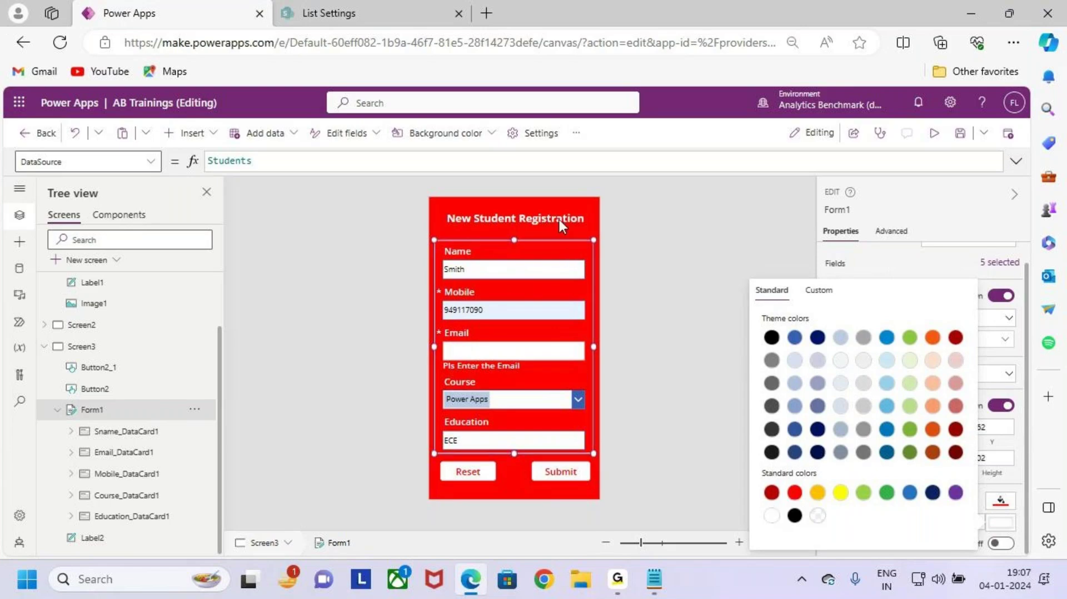
click(586, 212)
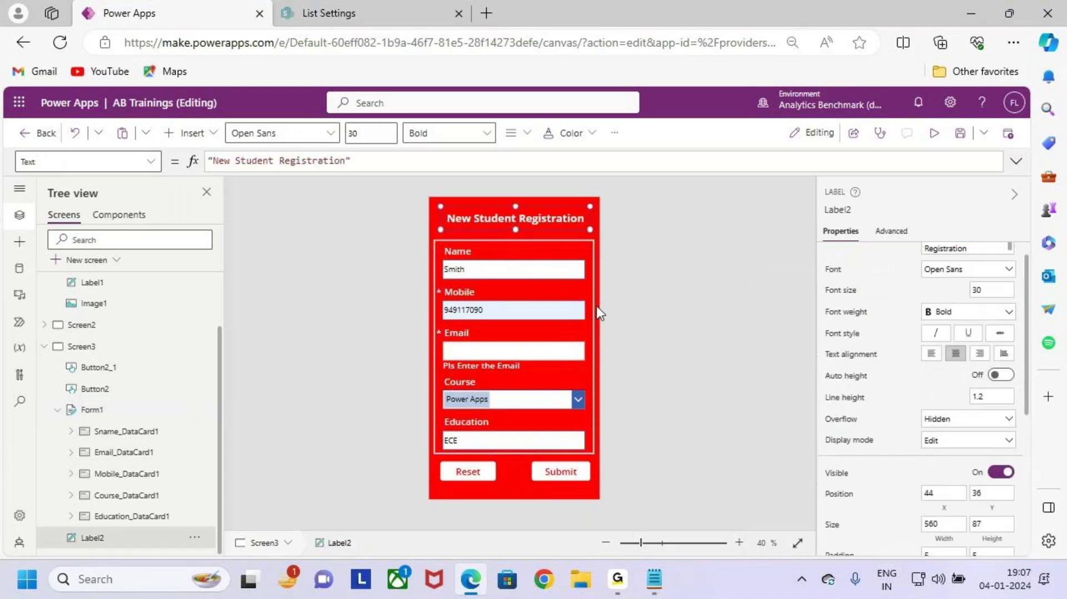
click(504, 490)
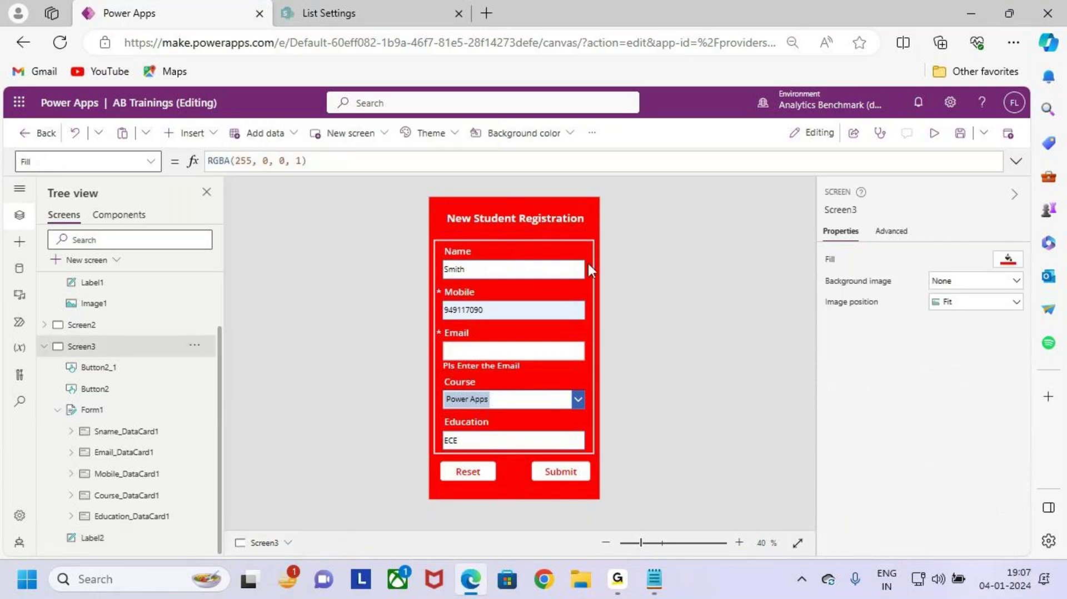
click(92, 409)
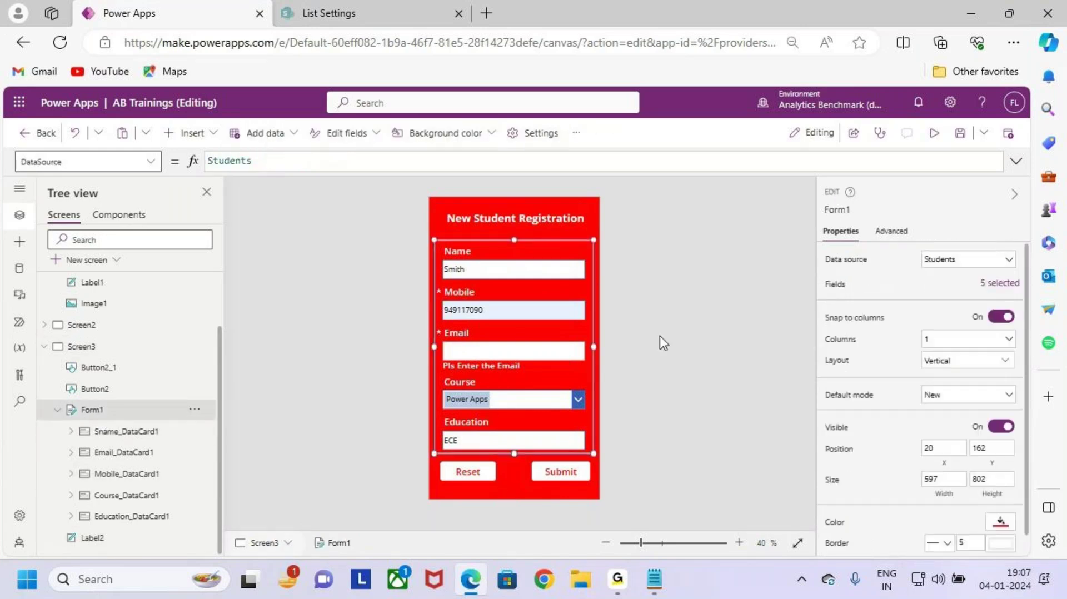
scroll(867, 528, down, 1)
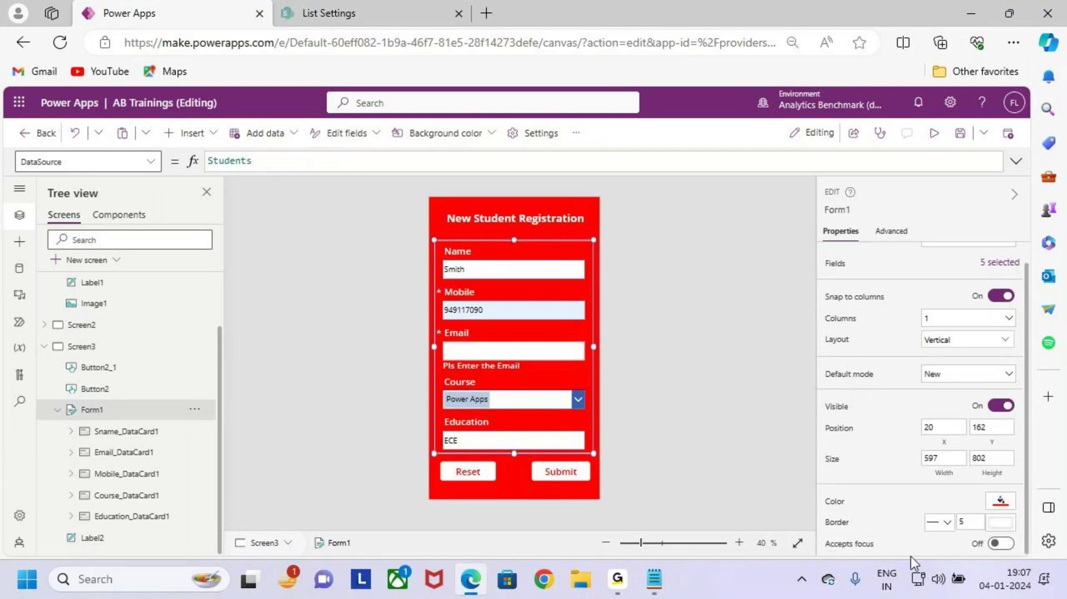
key(ctrl+2)
mouse_move(851, 531)
mouse_down()
mouse_move(896, 538)
mouse_move(817, 547)
mouse_move(917, 532)
mouse_up()
mouse_move(891, 491)
mouse_down()
mouse_move(891, 534)
mouse_move(917, 524)
mouse_up()
mouse_move(912, 534)
mouse_down()
mouse_move(876, 547)
mouse_move(939, 559)
mouse_move(869, 561)
mouse_move(939, 573)
mouse_move(796, 582)
mouse_up()
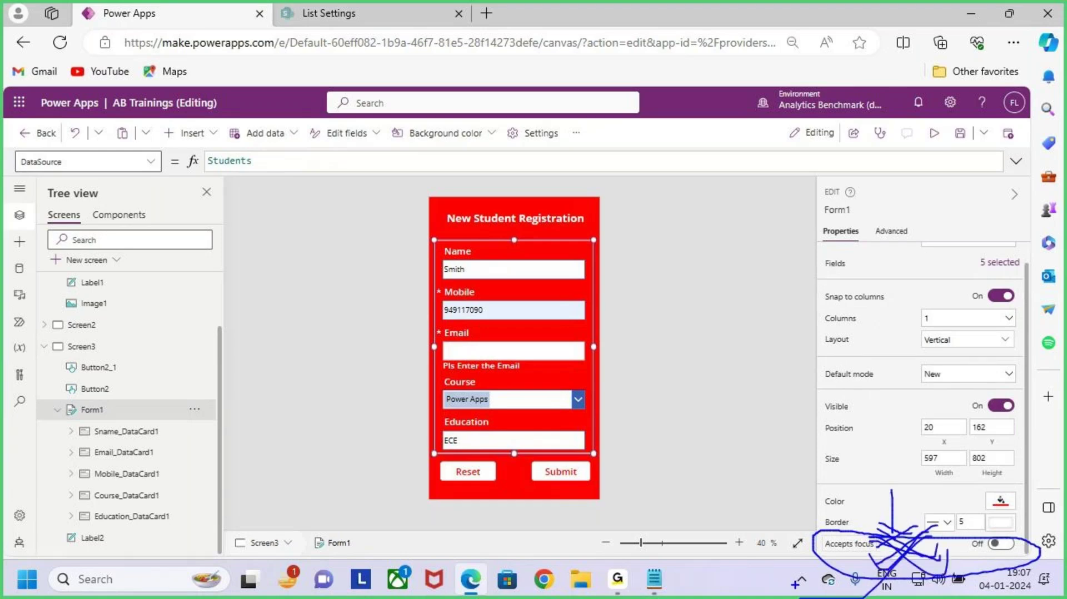
key(Escape)
scroll(888, 450, up, 1)
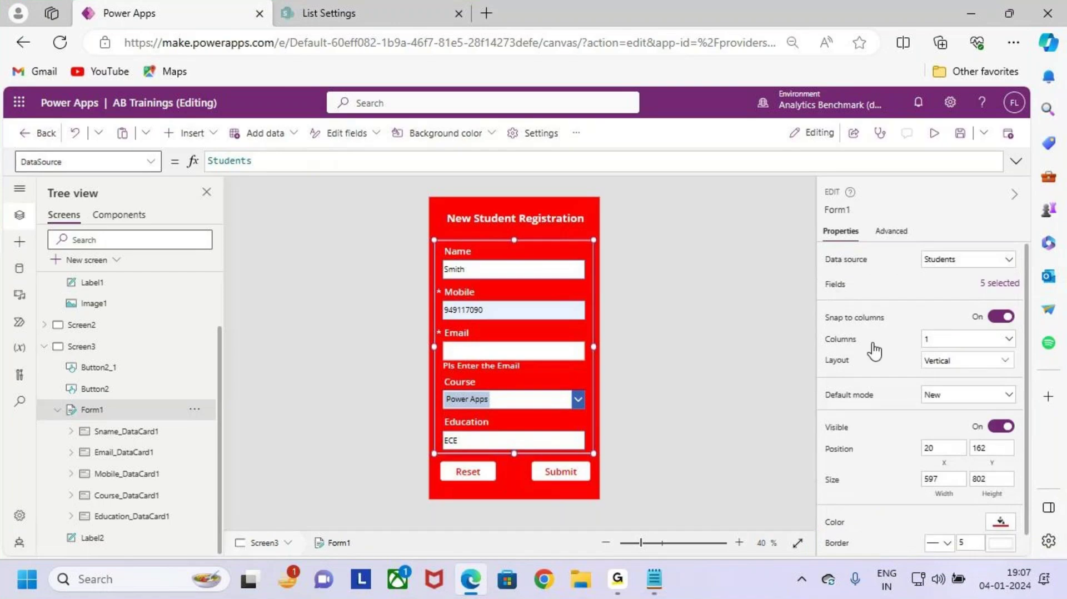
key(ctrl+2)
drag(820, 243, 962, 469)
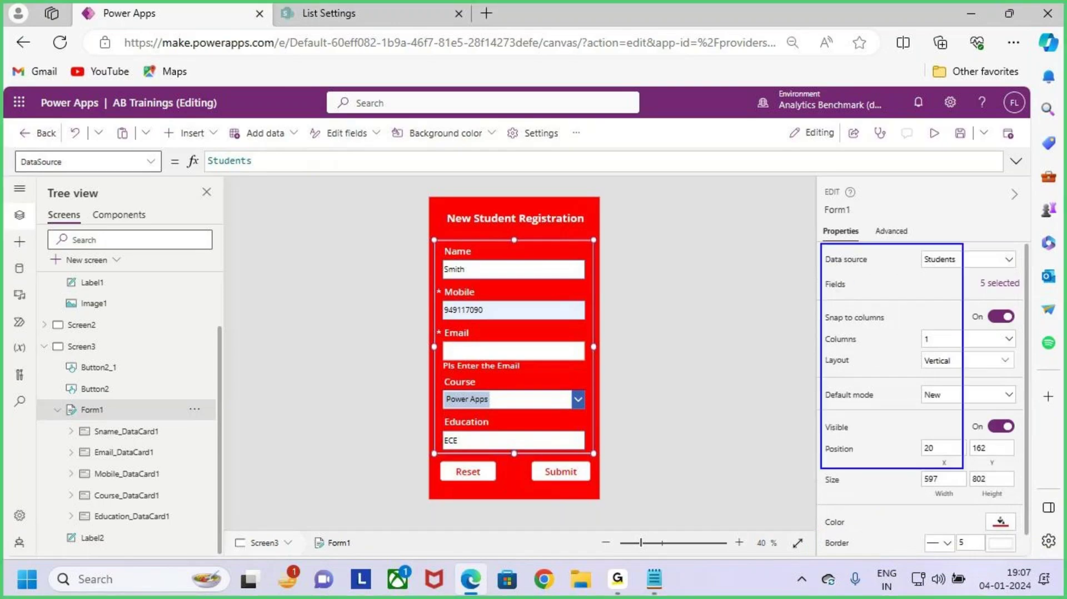
key(Escape)
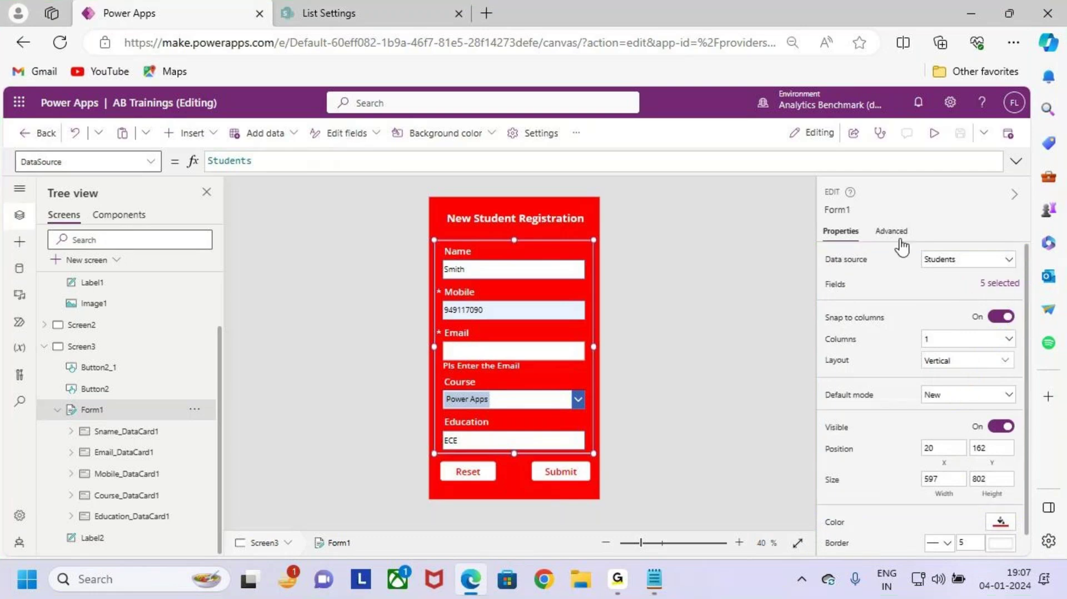
key(ctrl+2)
drag(431, 240, 575, 414)
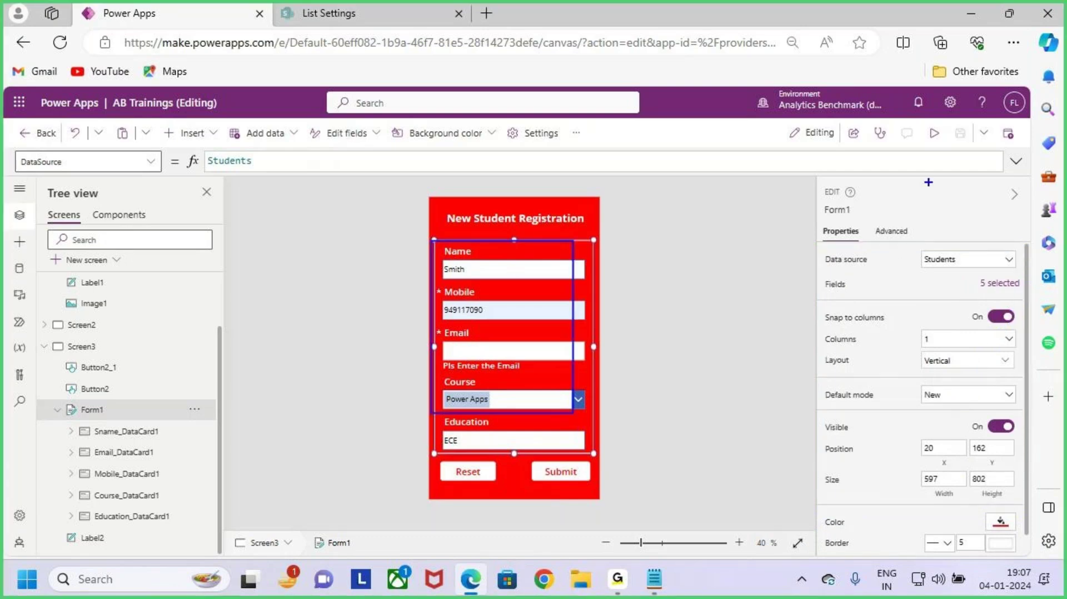
key(Escape)
click(892, 232)
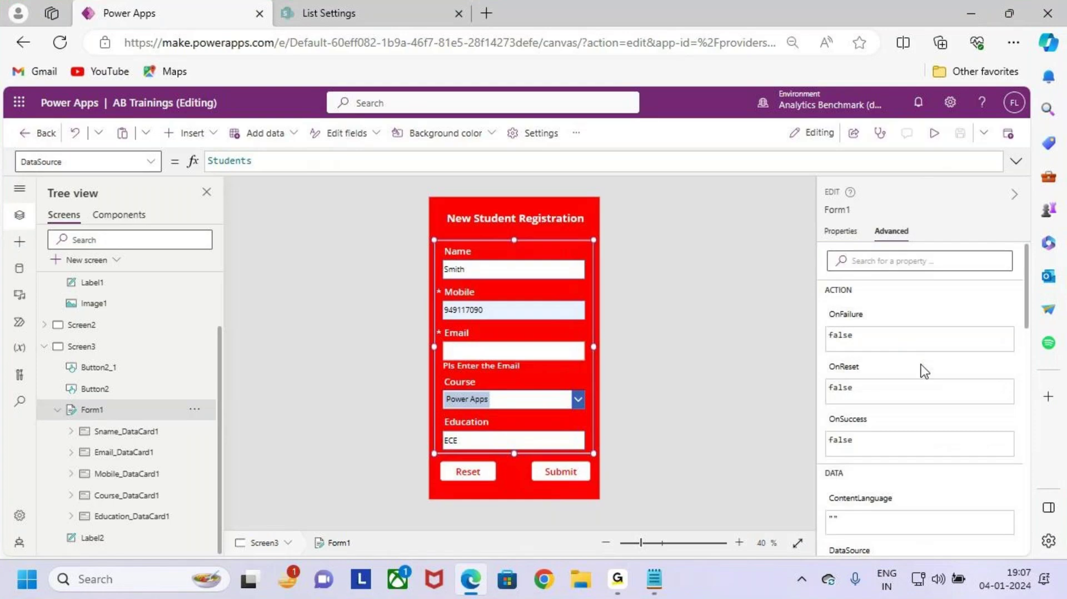
scroll(917, 412, down, 4)
scroll(912, 423, down, 10)
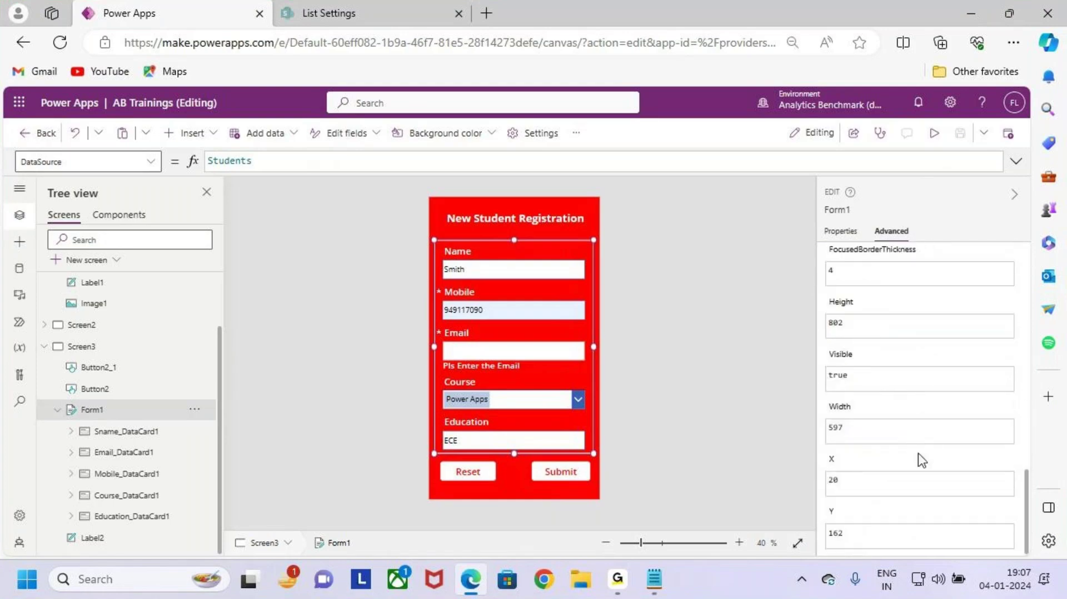
scroll(922, 439, up, 5)
scroll(927, 431, up, 8)
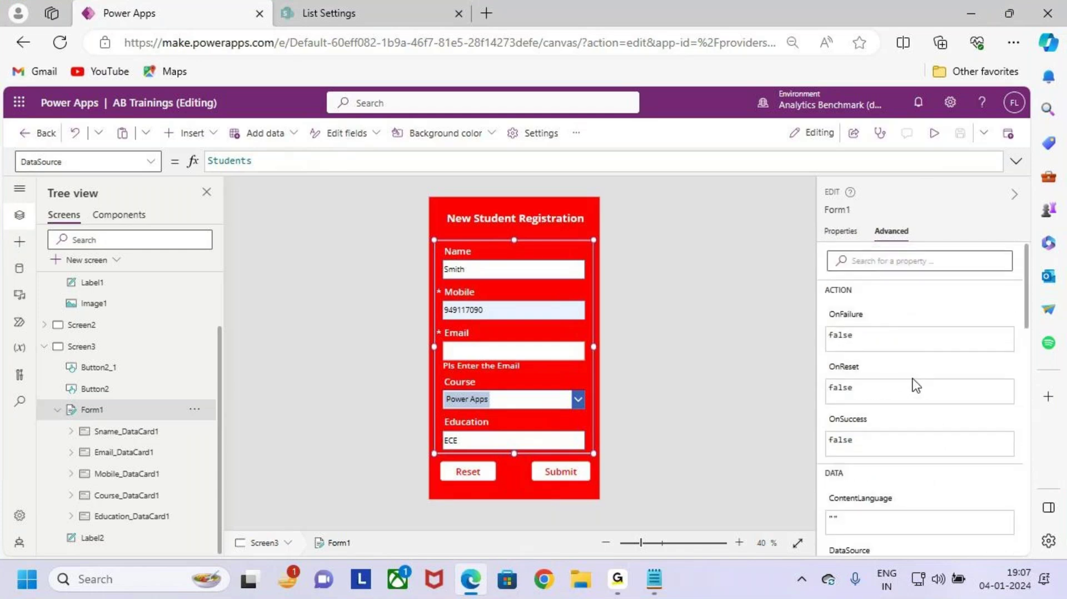
click(840, 234)
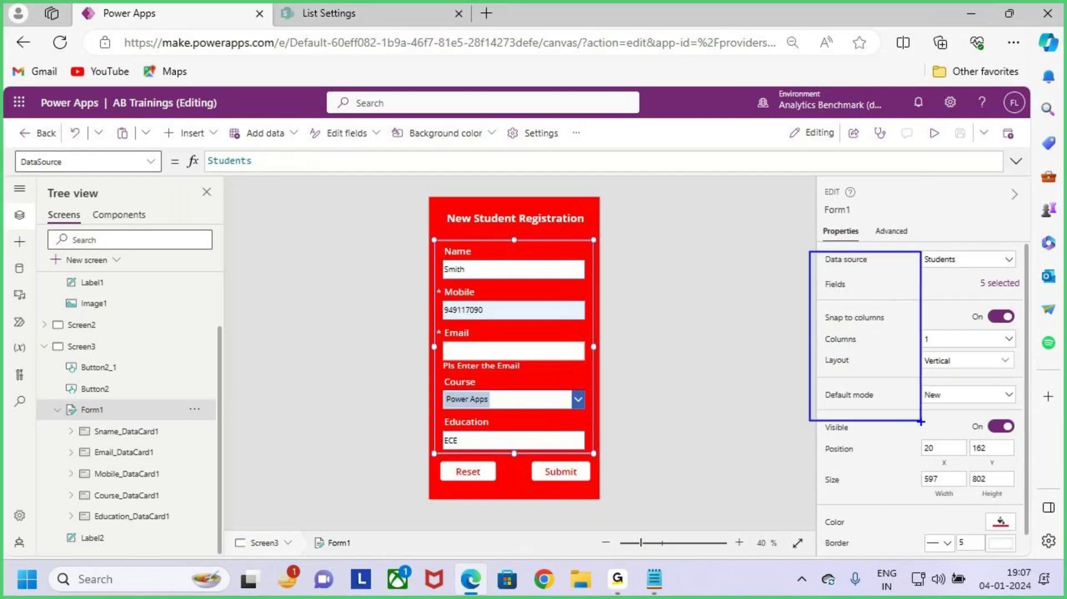
click(896, 230)
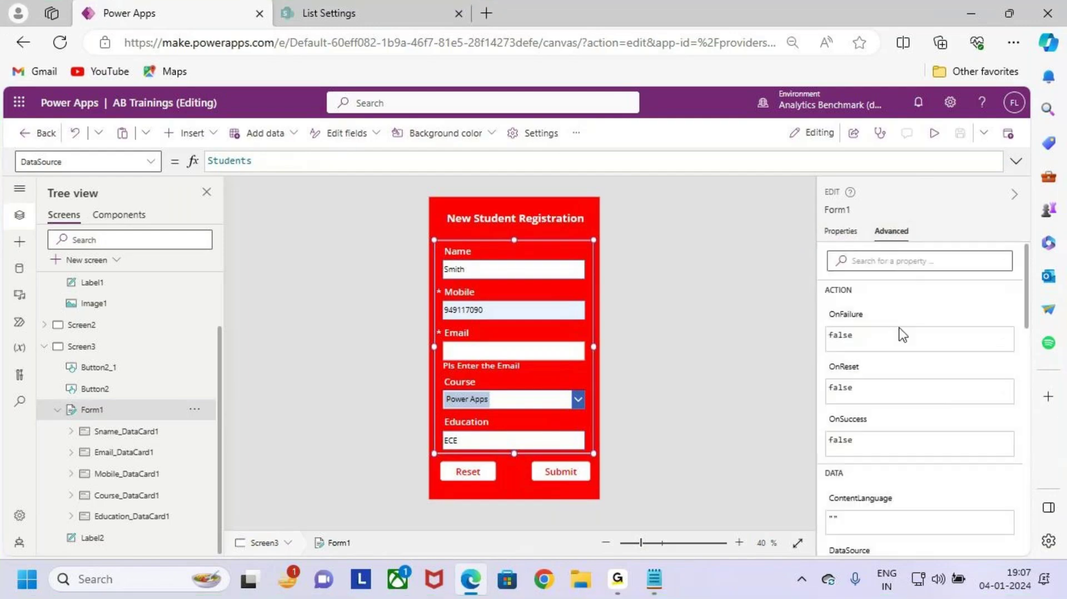
click(840, 232)
drag(821, 229, 952, 455)
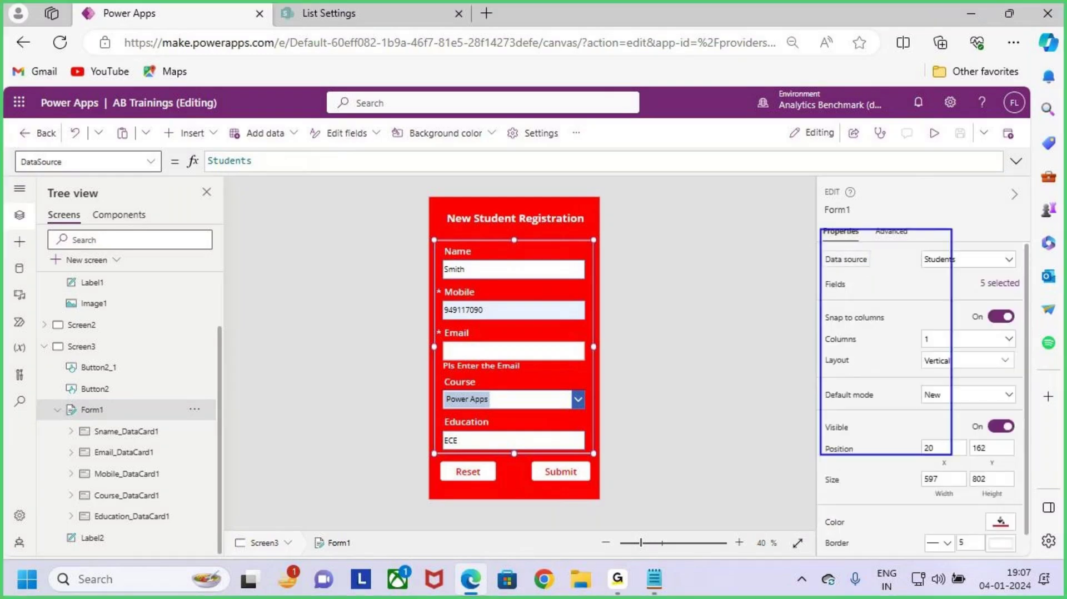
mouse_move(15, 145)
mouse_down()
mouse_move(174, 181)
mouse_move(247, 88)
mouse_up()
click(83, 161)
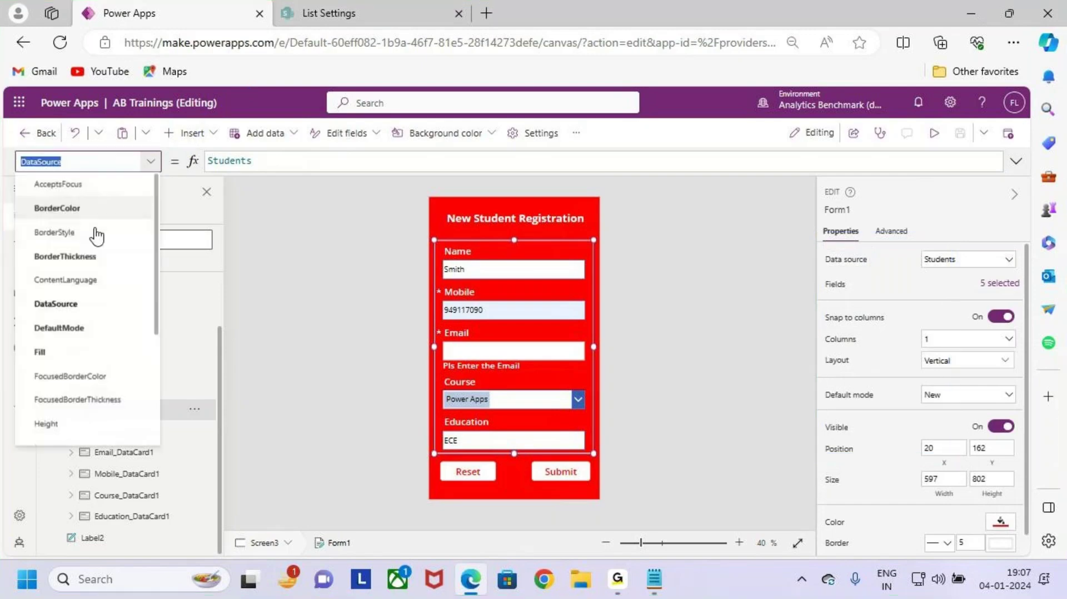
scroll(88, 283, down, 3)
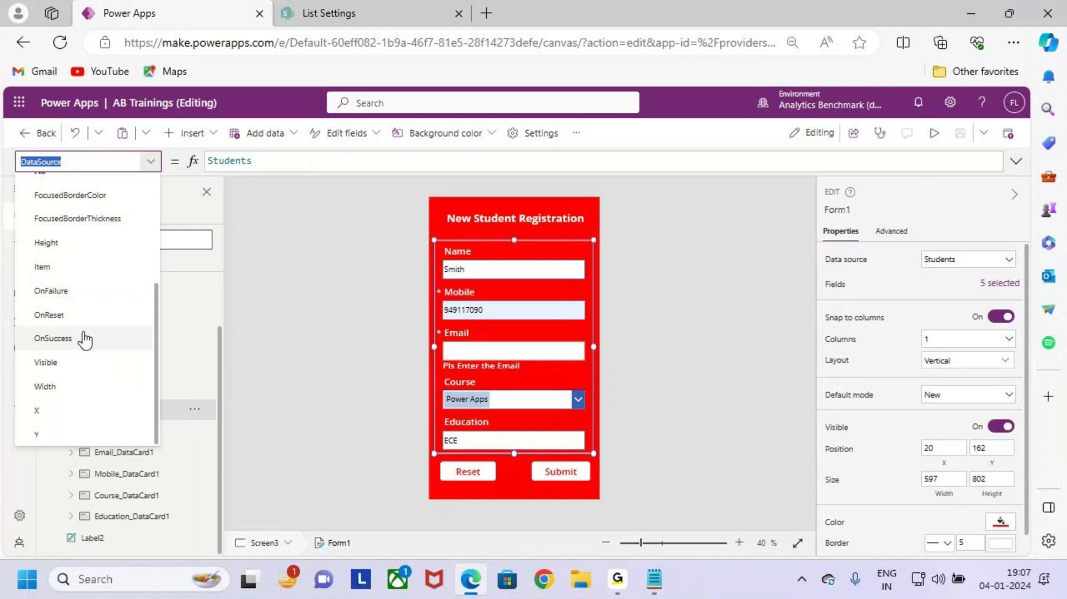
scroll(92, 333, up, 3)
scroll(128, 289, down, 3)
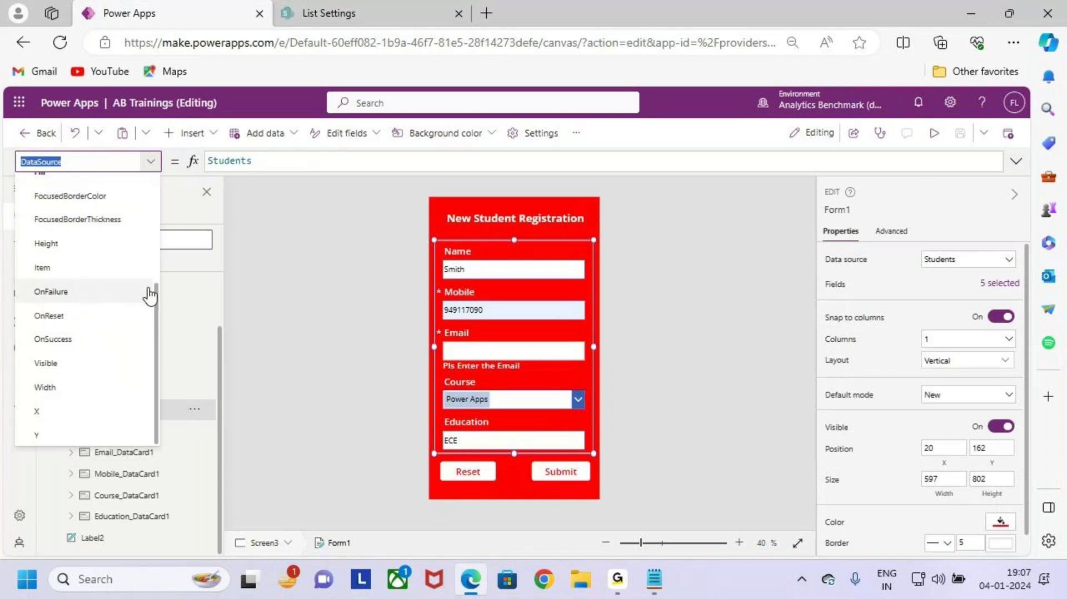
click(741, 313)
key(ctrl+2)
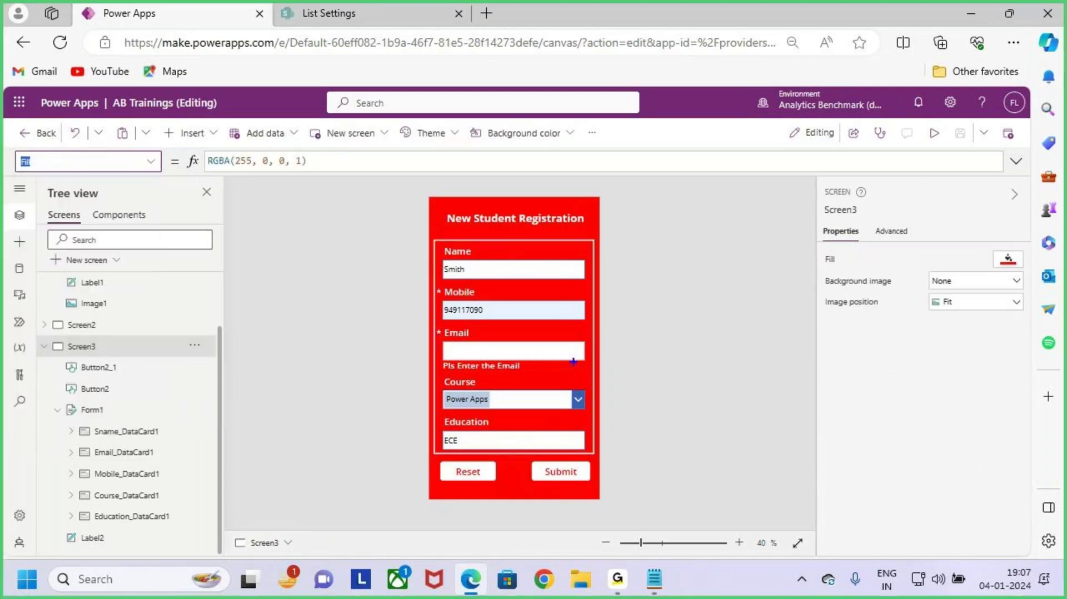
click(586, 245)
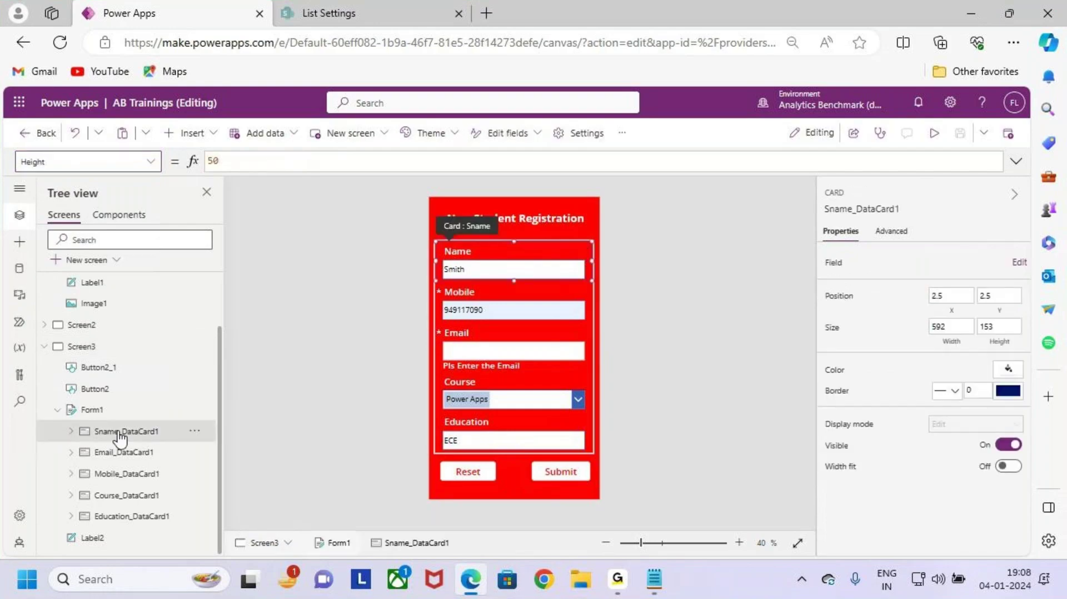
click(92, 411)
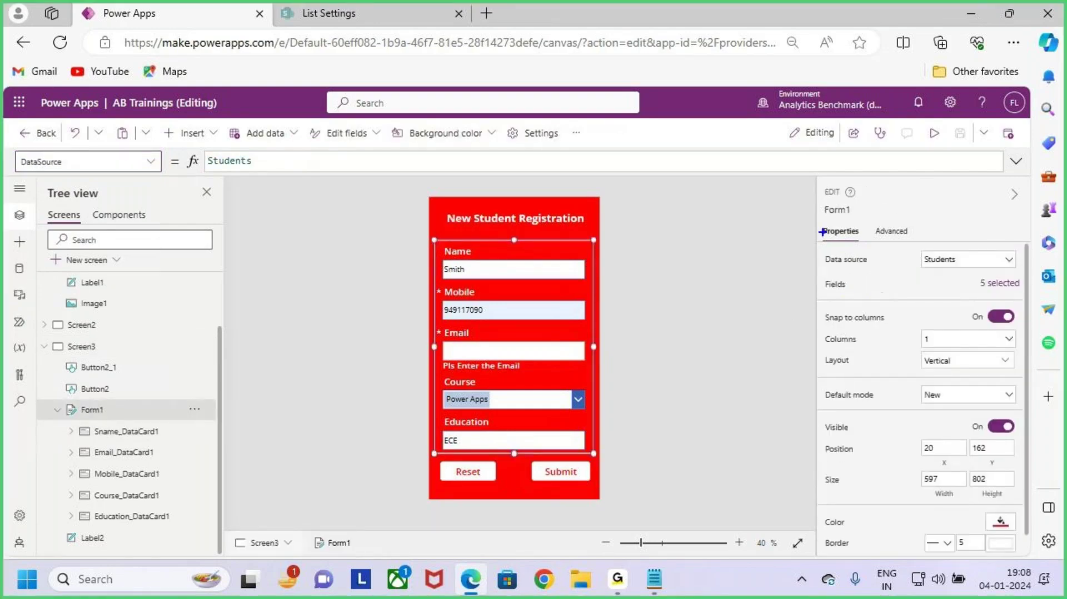
drag(822, 231, 1022, 543)
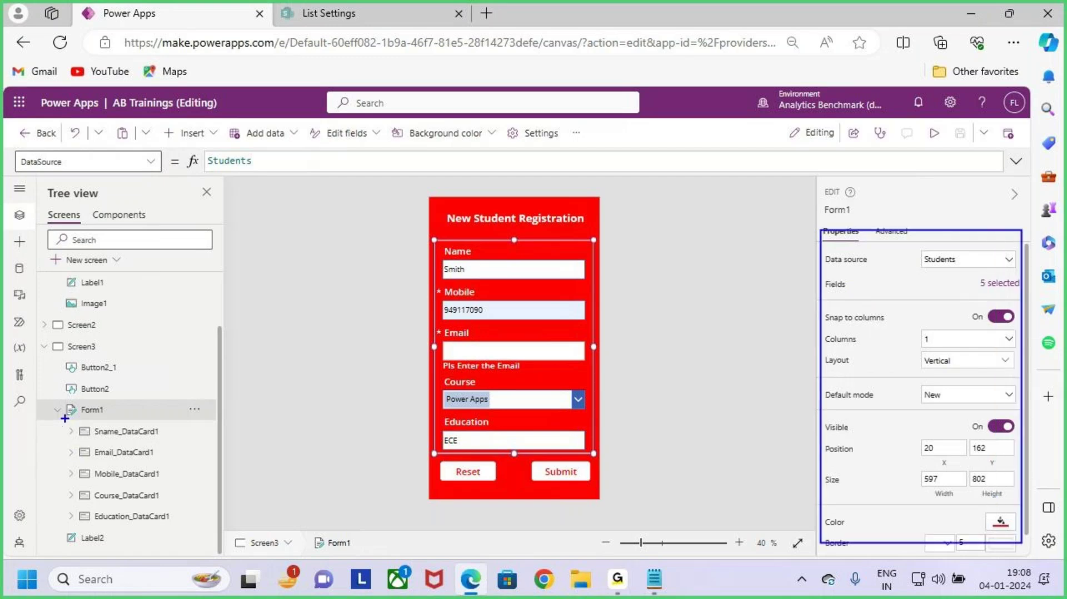
mouse_move(65, 418)
mouse_down()
mouse_move(215, 487)
mouse_move(216, 529)
mouse_up()
key(Escape)
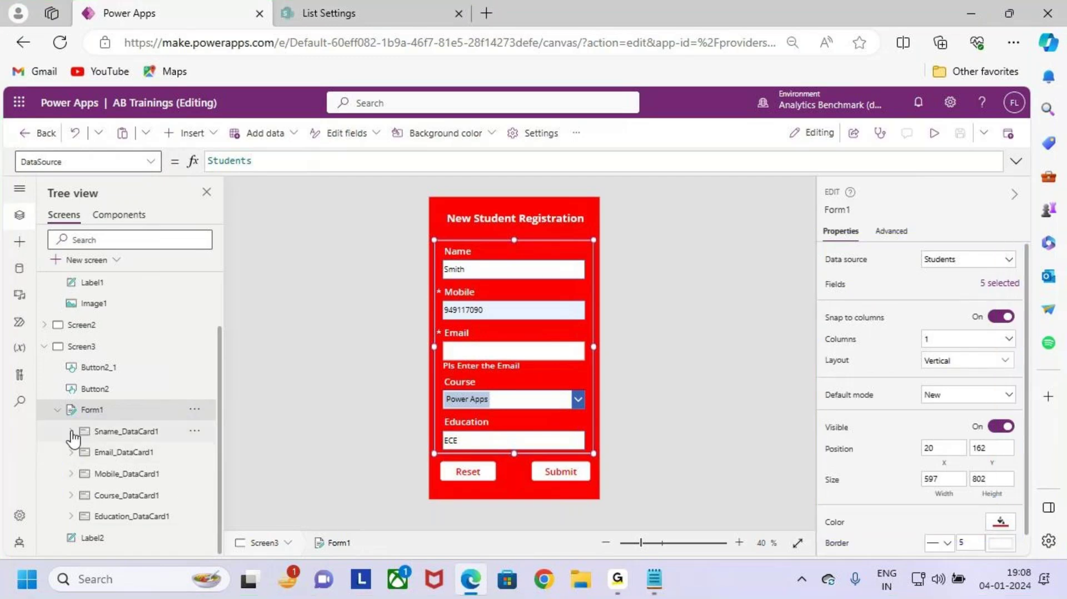
click(70, 432)
Step: Expand Sname_DataCard1 in the Tree view to reveal its controls
key(ctrl+2)
mouse_move(84, 443)
mouse_down()
mouse_move(135, 494)
mouse_move(202, 524)
mouse_up()
mouse_move(252, 430)
mouse_down()
mouse_move(192, 479)
mouse_move(171, 439)
mouse_up()
drag(167, 464, 201, 451)
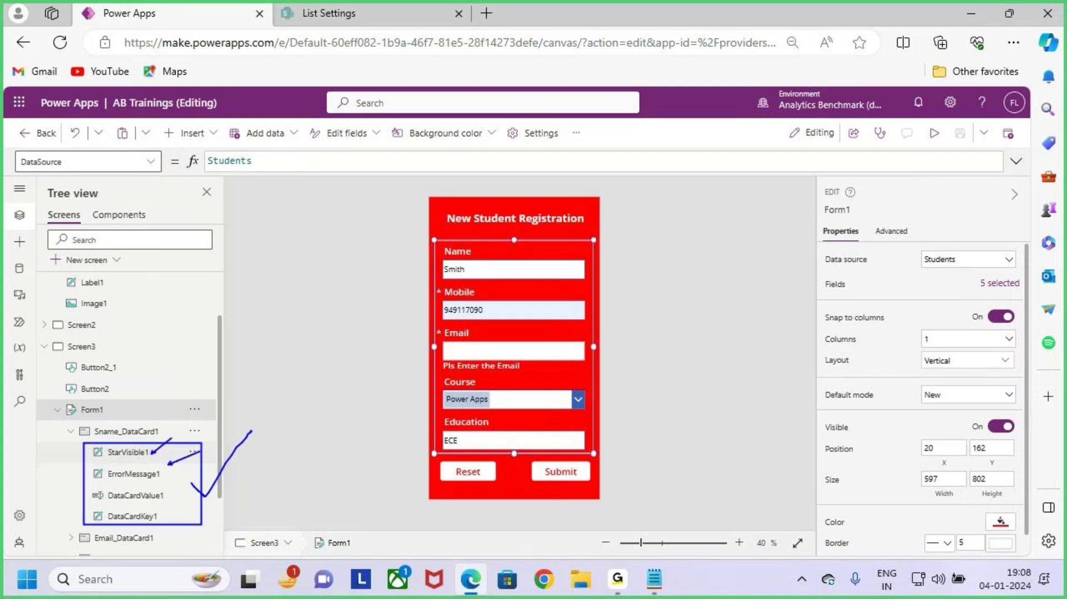
key(Escape)
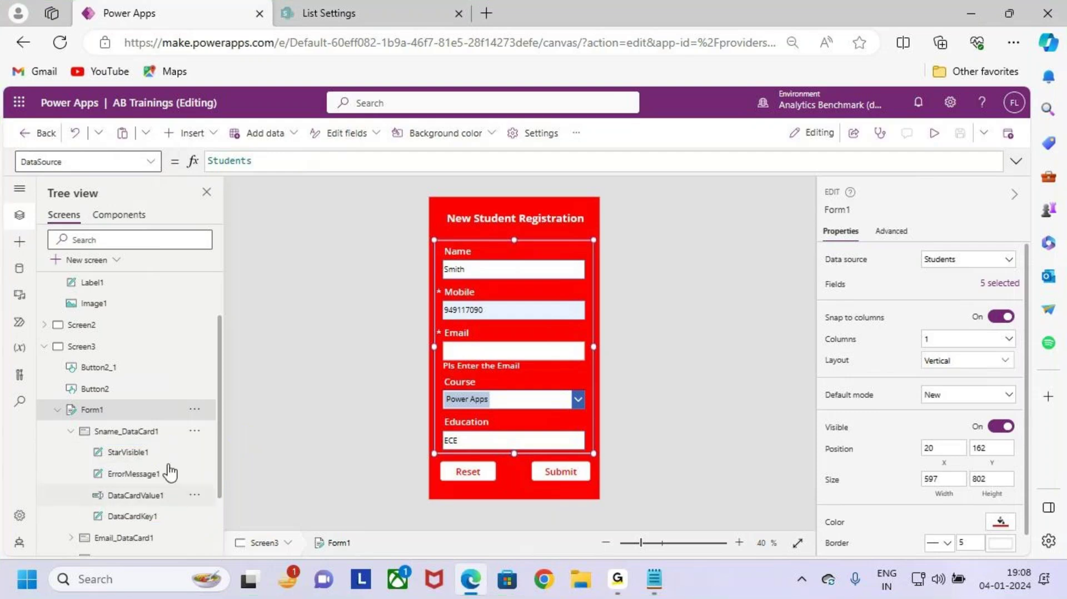
Step: Select Screen3, then bring the Welcome Screen up on the canvas
click(709, 279)
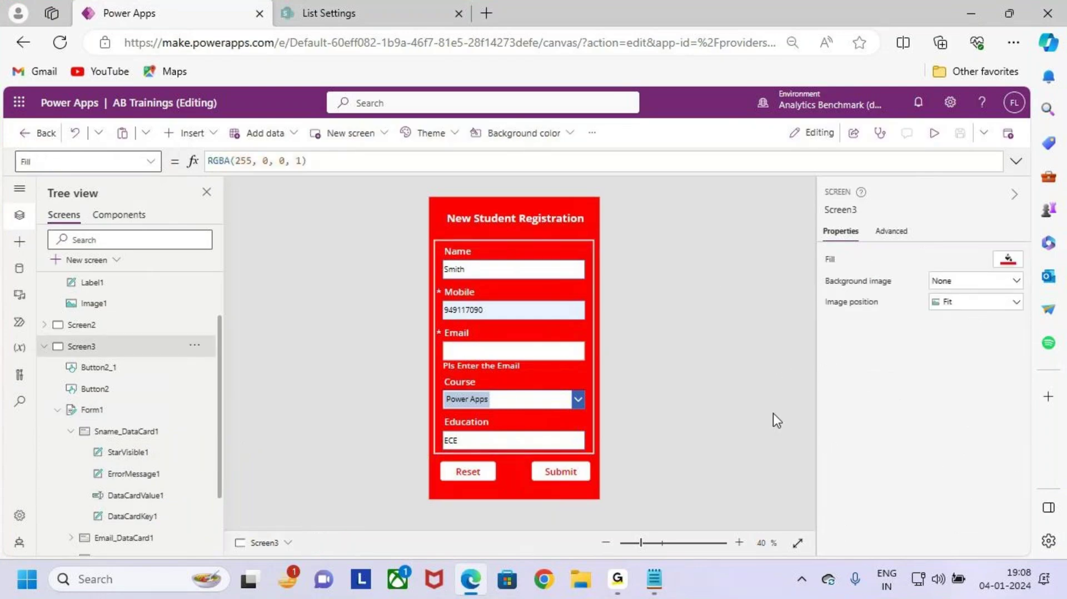
scroll(128, 339, up, 2)
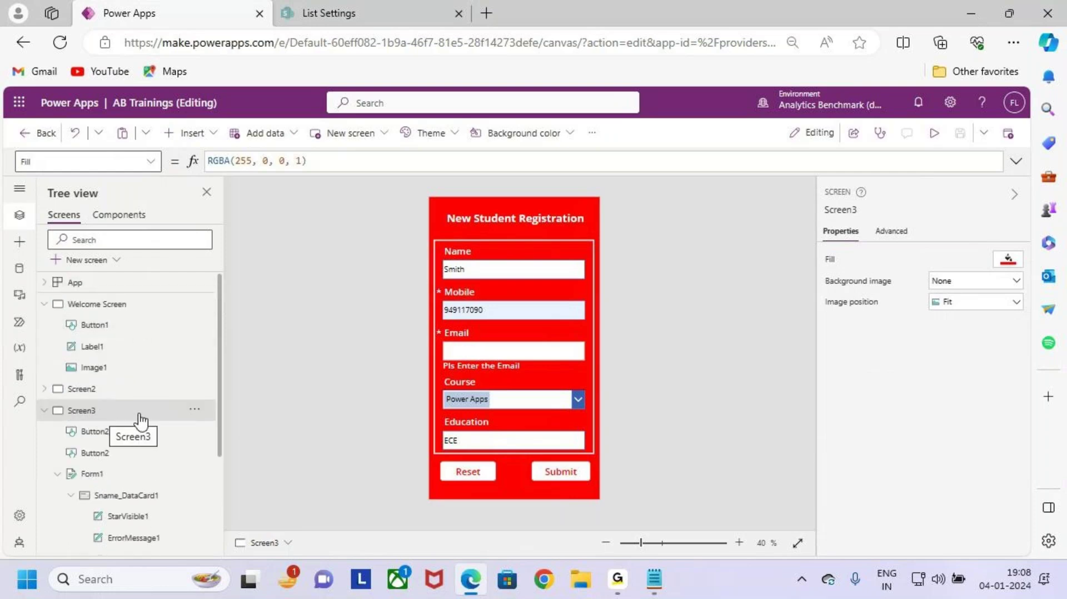
click(117, 309)
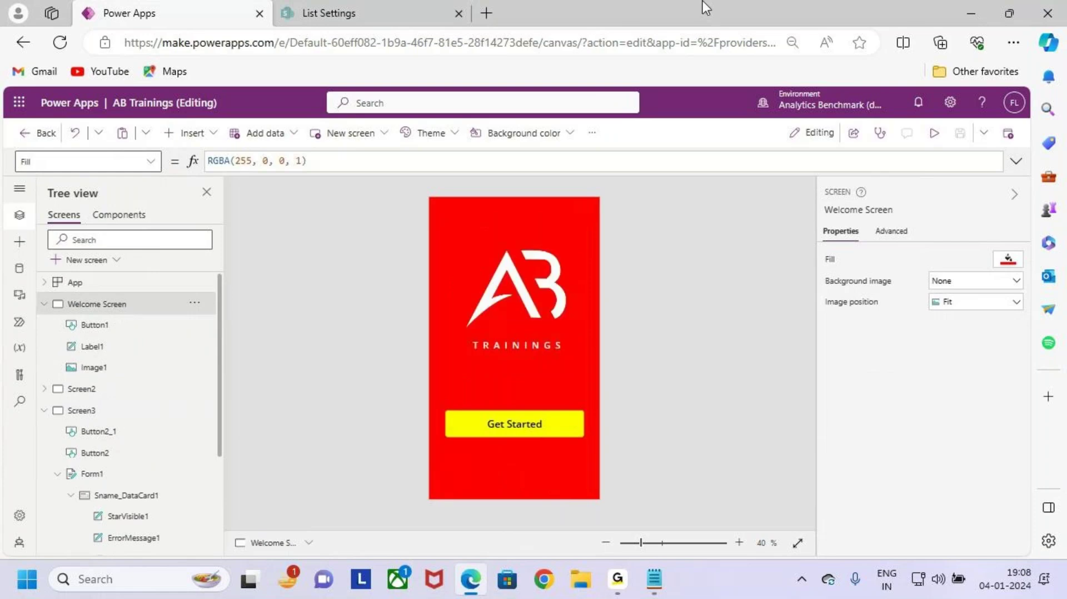
Step: Preview the app and click Get Started to reach the AB Trainings screen
click(934, 133)
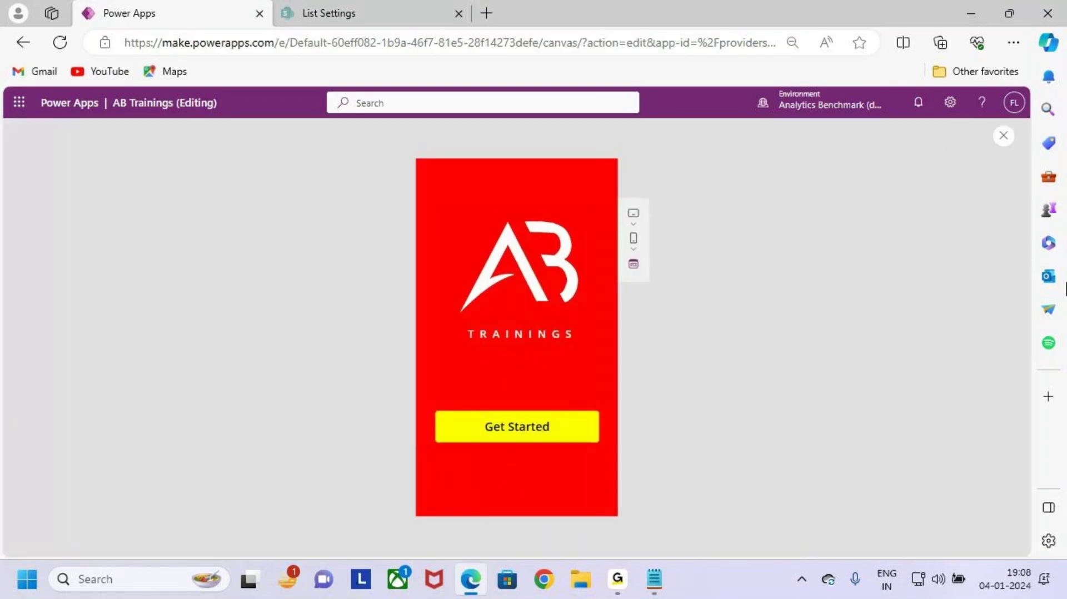
click(548, 436)
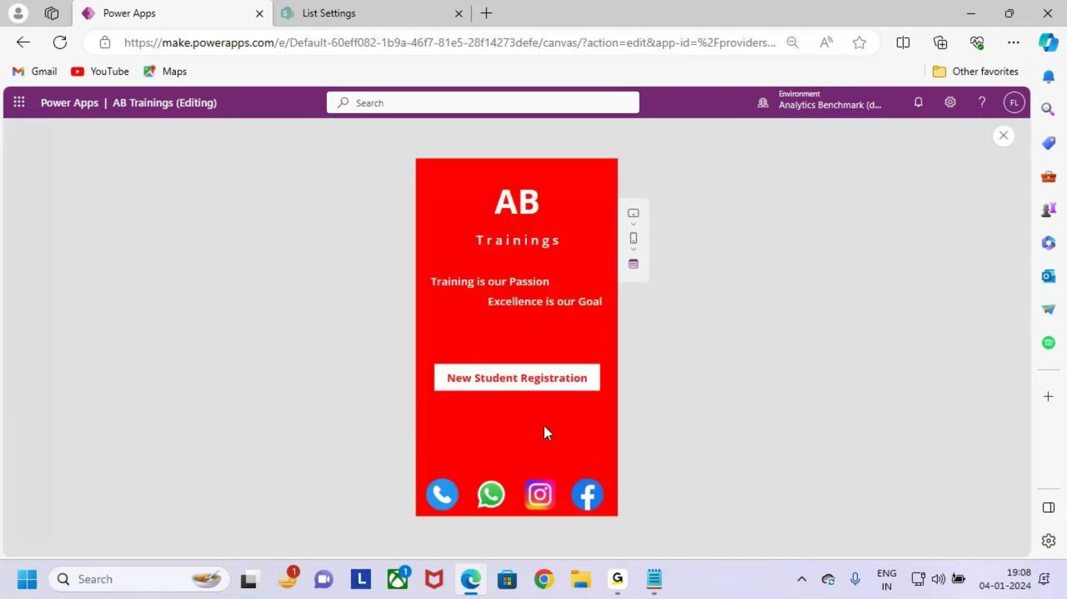
key(ctrl+2)
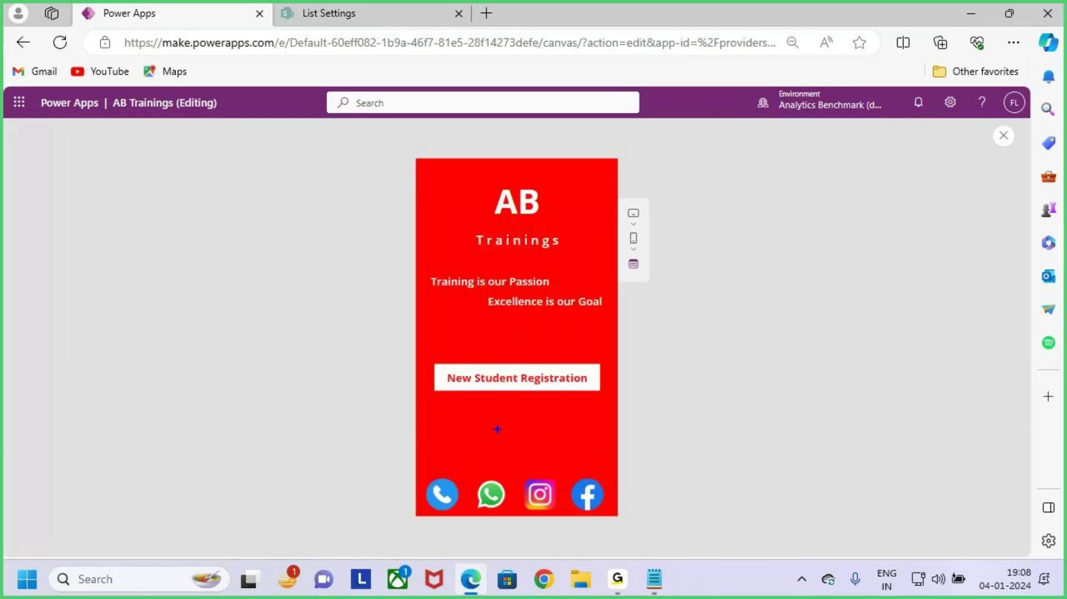
drag(444, 483, 492, 430)
drag(499, 488, 537, 440)
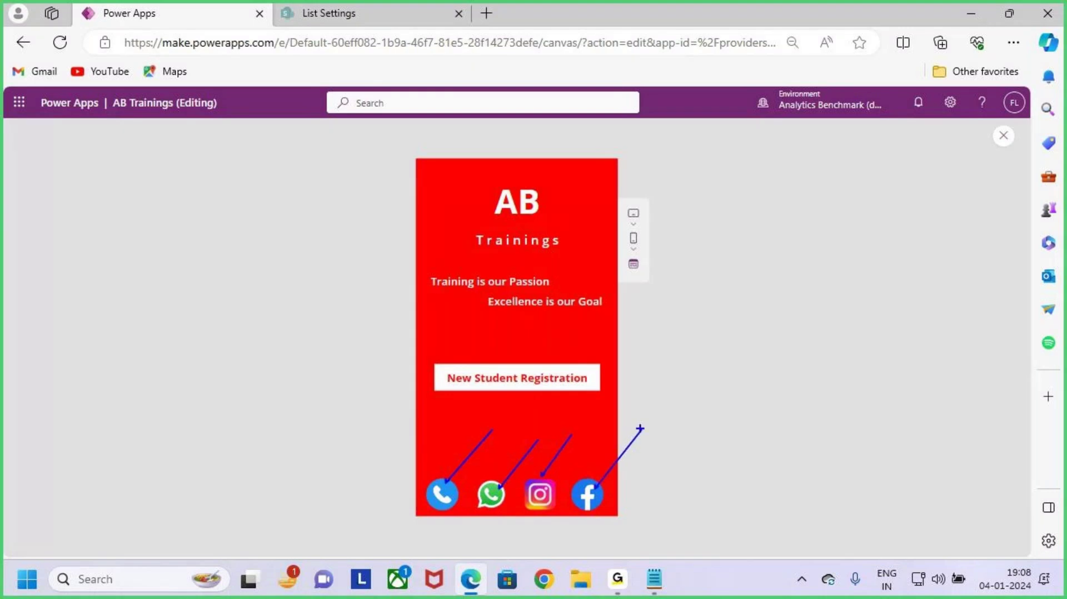
key(Escape)
Step: Mark up the AB Trainings screen's content in the running preview
key(ctrl+2)
drag(427, 354, 613, 398)
mouse_move(542, 337)
mouse_down()
mouse_move(542, 367)
mouse_move(605, 313)
mouse_up()
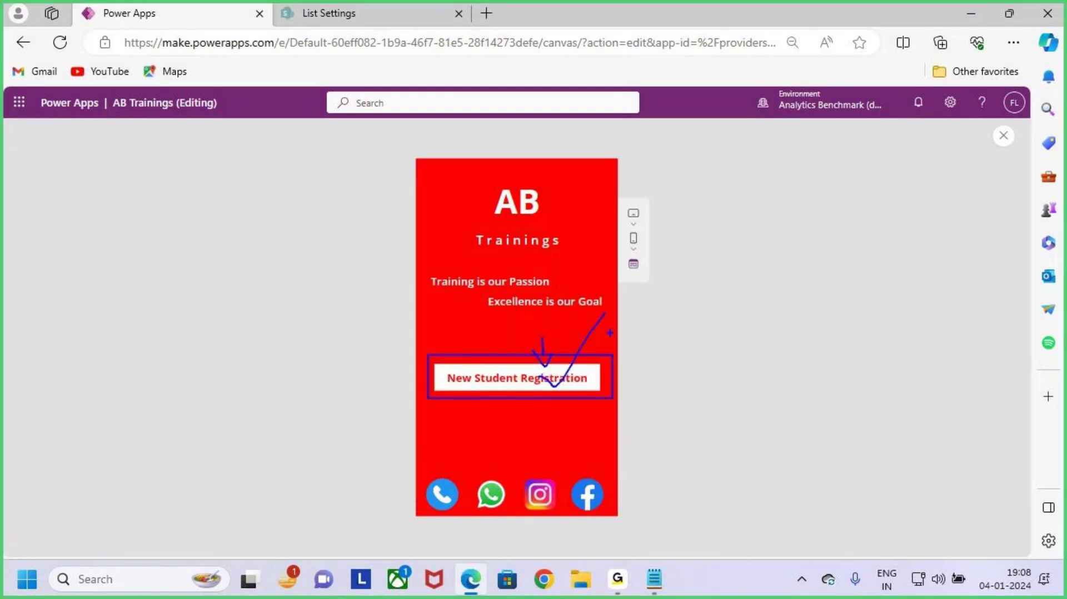
mouse_move(601, 379)
mouse_down()
mouse_move(692, 376)
mouse_move(655, 416)
mouse_up()
mouse_move(715, 354)
mouse_down()
mouse_move(762, 364)
mouse_move(769, 389)
mouse_move(914, 391)
mouse_up()
drag(877, 365, 882, 442)
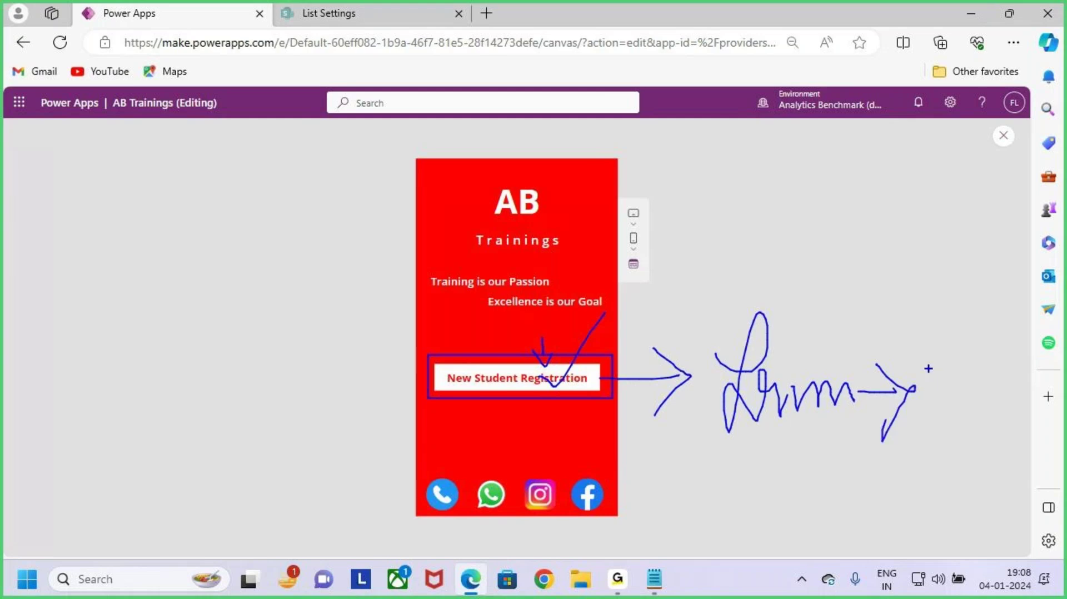
drag(811, 476, 784, 521)
drag(840, 499, 903, 494)
key(Escape)
Step: Check the New Student Registration label text, then close the preview to Screen2
double_click(561, 381)
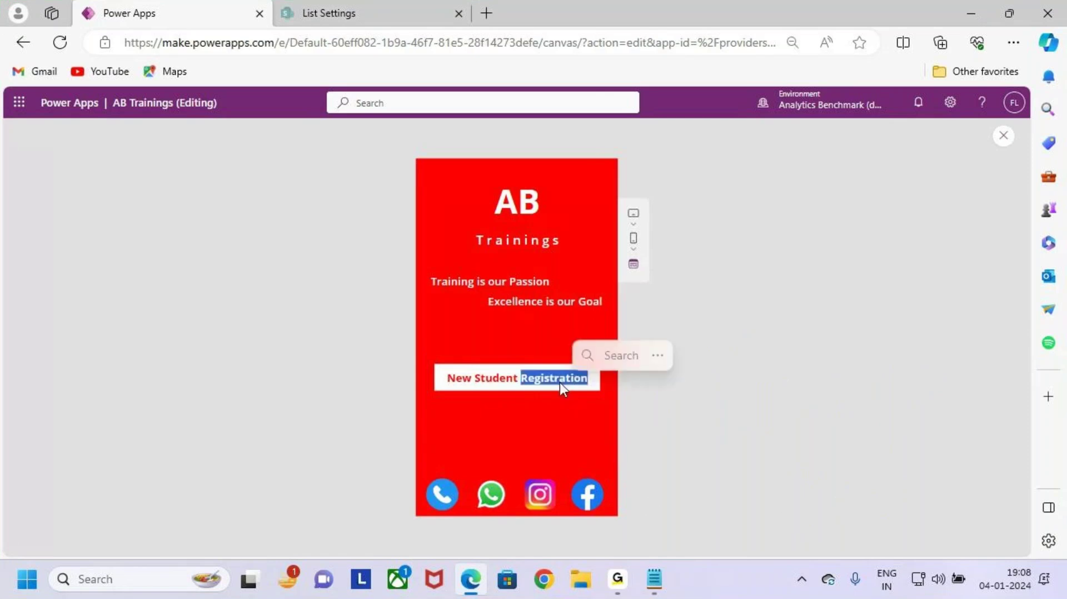
click(493, 381)
triple_click(544, 383)
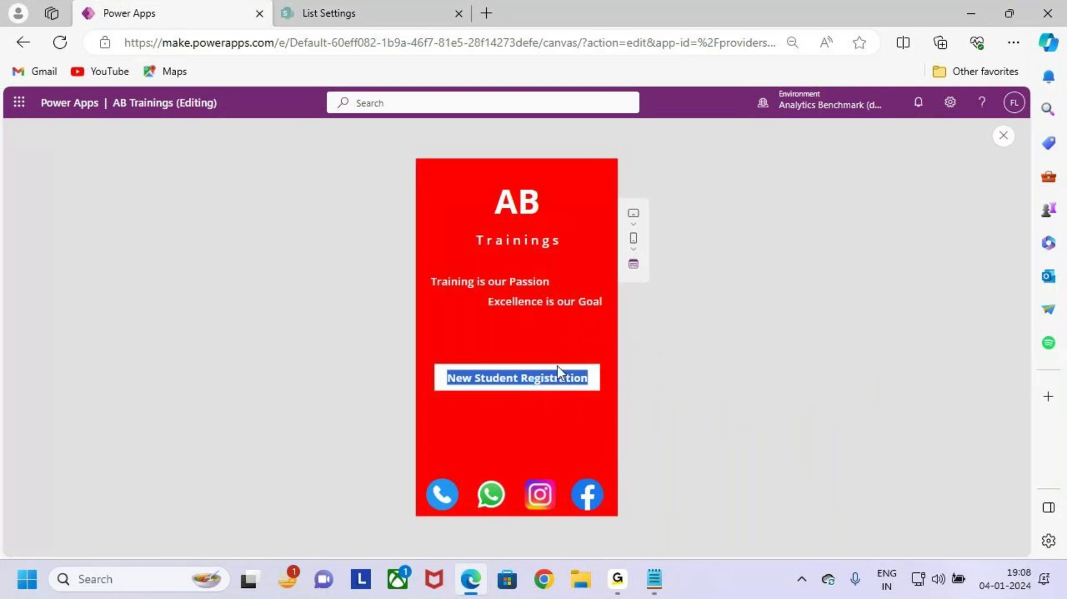
click(558, 367)
double_click(558, 381)
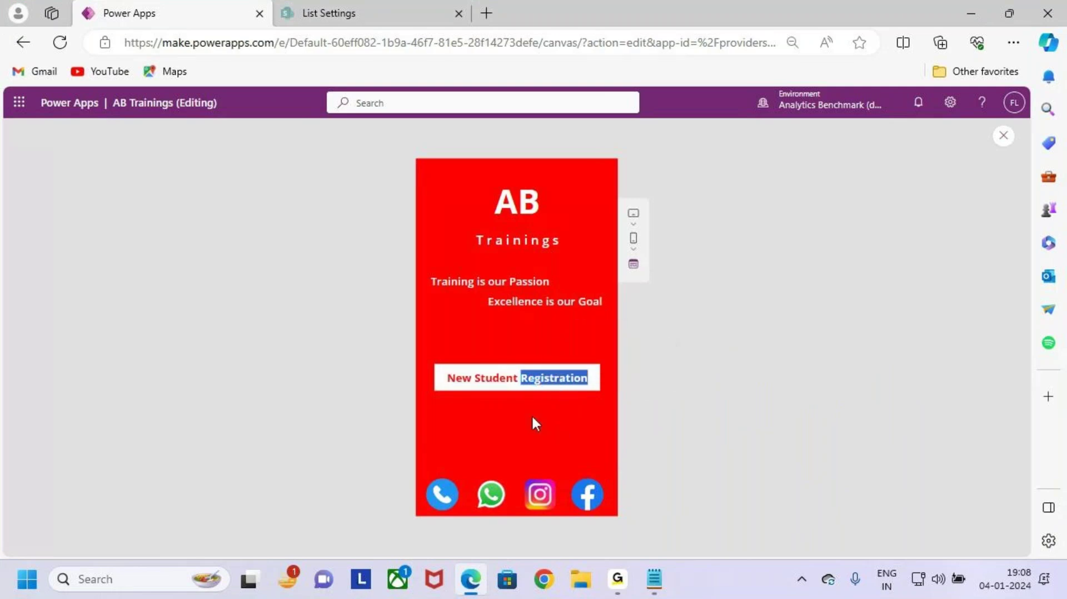
key(ctrl+2)
drag(426, 358, 602, 408)
drag(536, 344, 553, 380)
drag(565, 365, 544, 395)
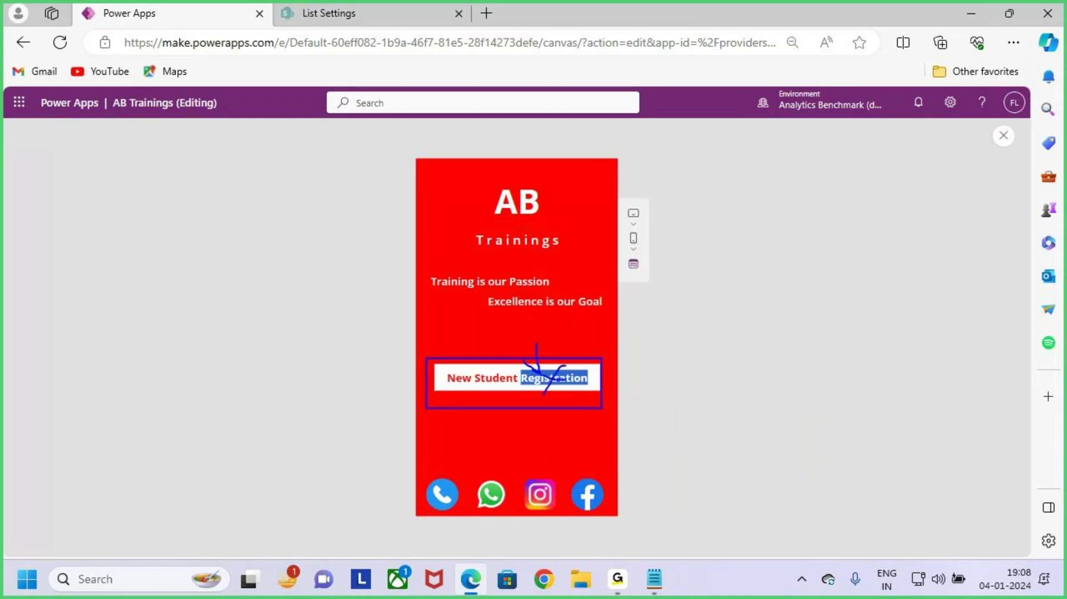
key(Escape)
key(Escape)
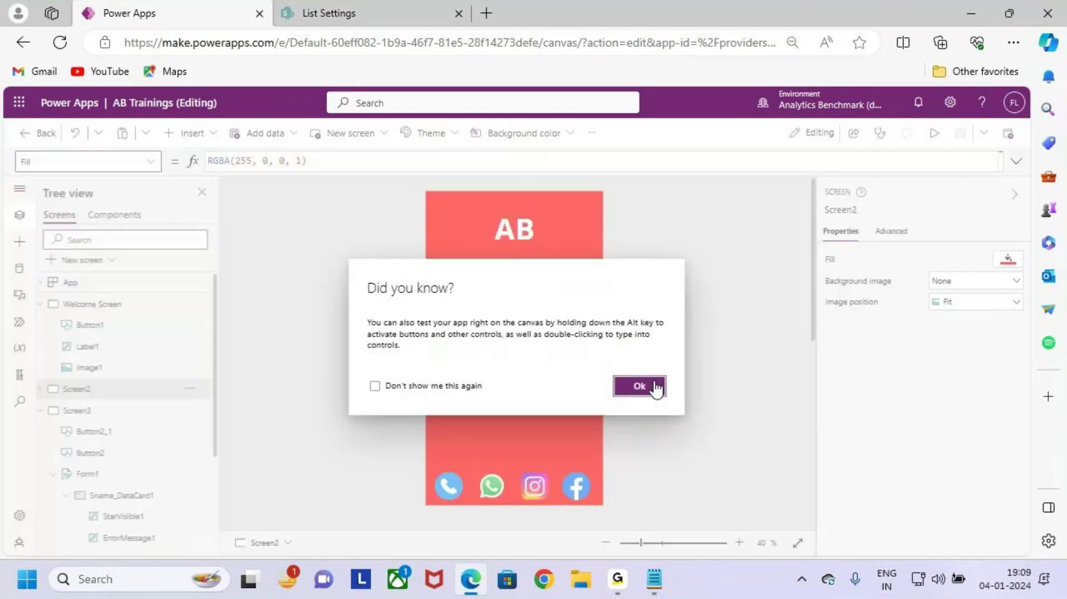
Step: Dismiss the Did you know? tip and inspect the New Student Registration label text
click(659, 387)
key(ctrl+2)
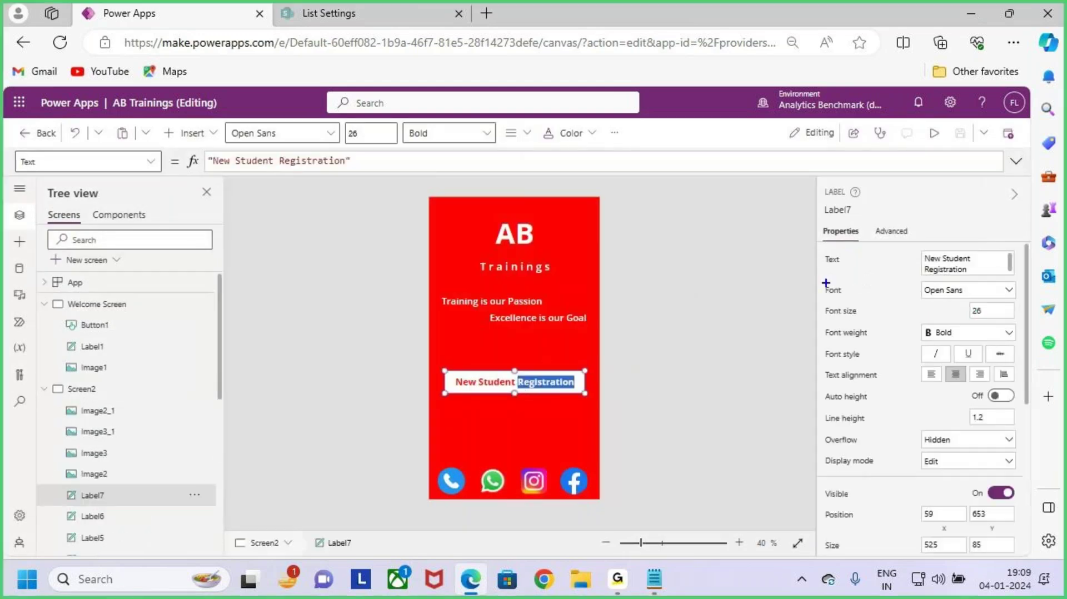
drag(809, 203, 871, 221)
key(Escape)
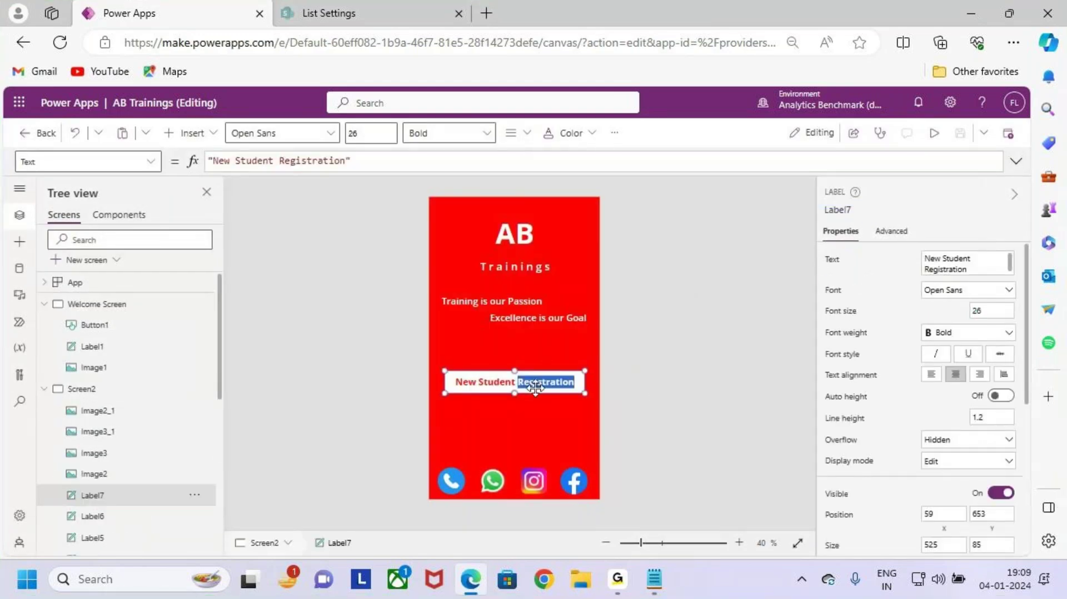
double_click(537, 382)
double_click(537, 382)
triple_click(536, 382)
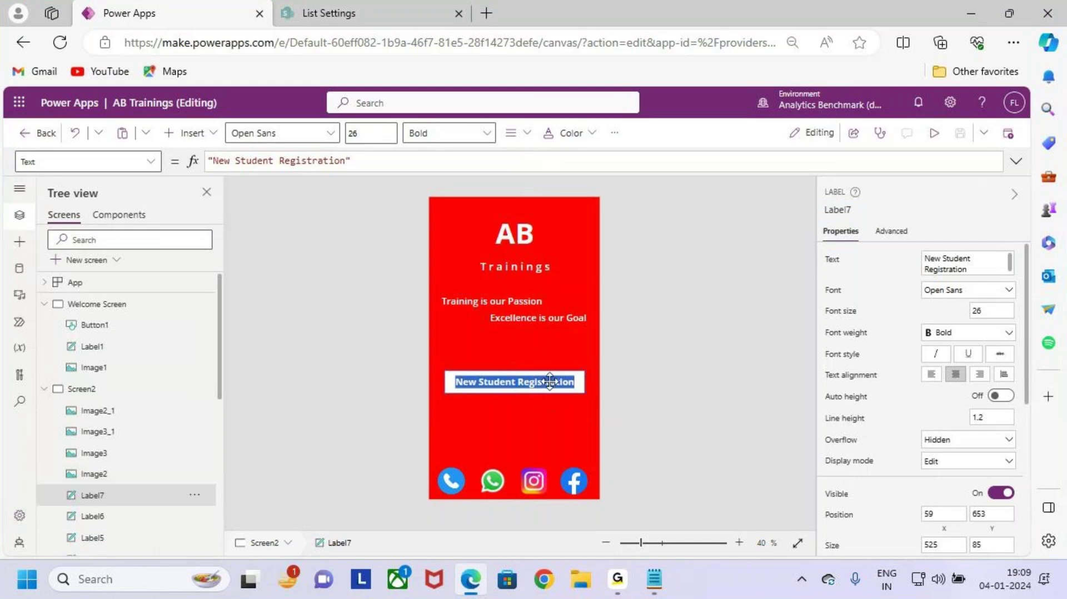
click(545, 409)
Step: Insert a trial button on Screen2, move it mid-screen, then delete it
click(189, 138)
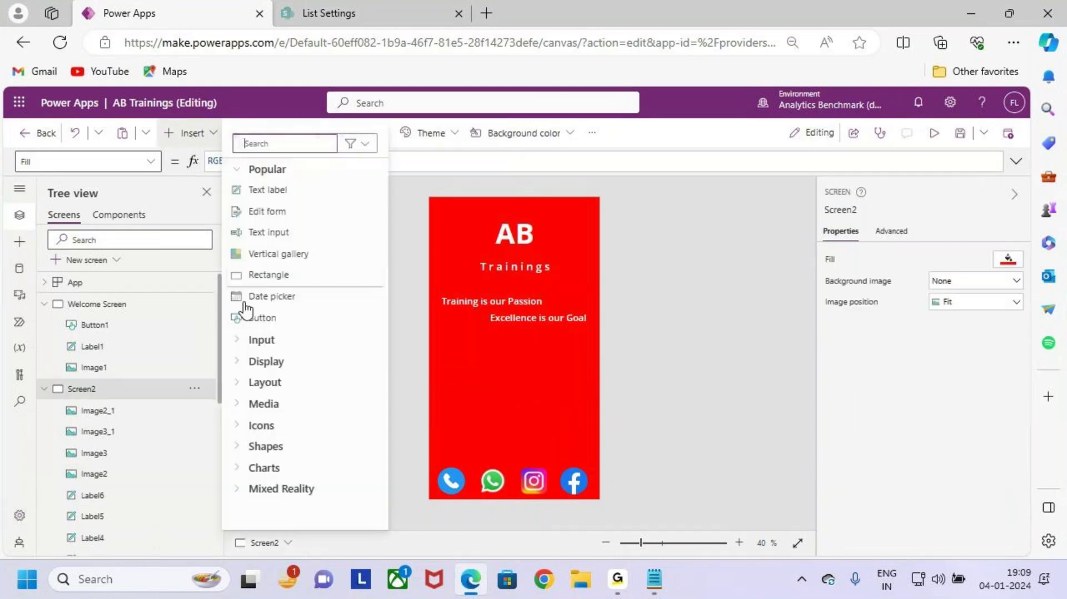
click(285, 314)
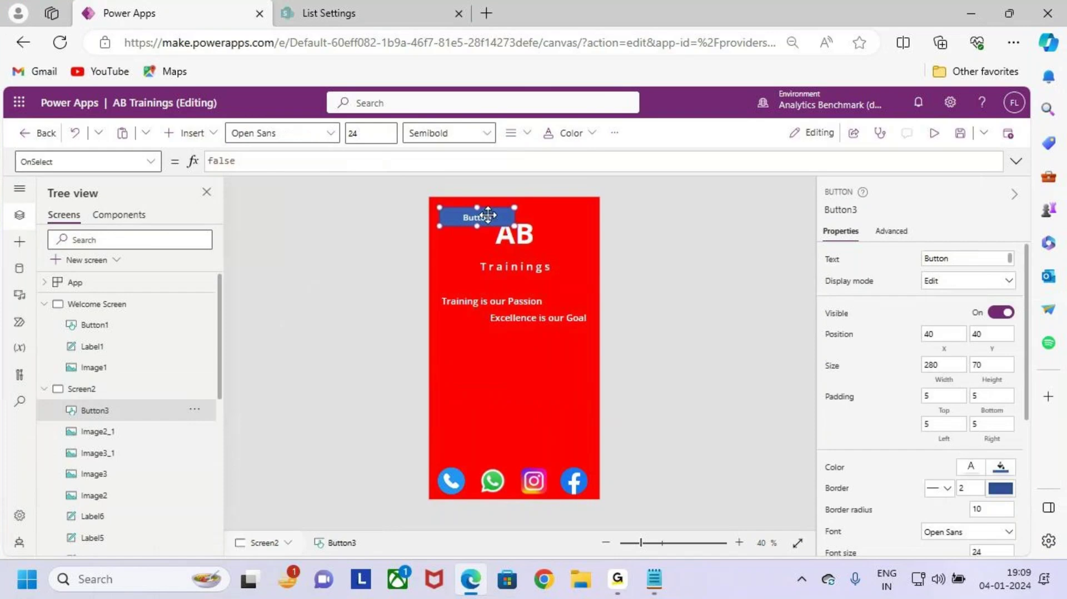
drag(488, 215, 584, 398)
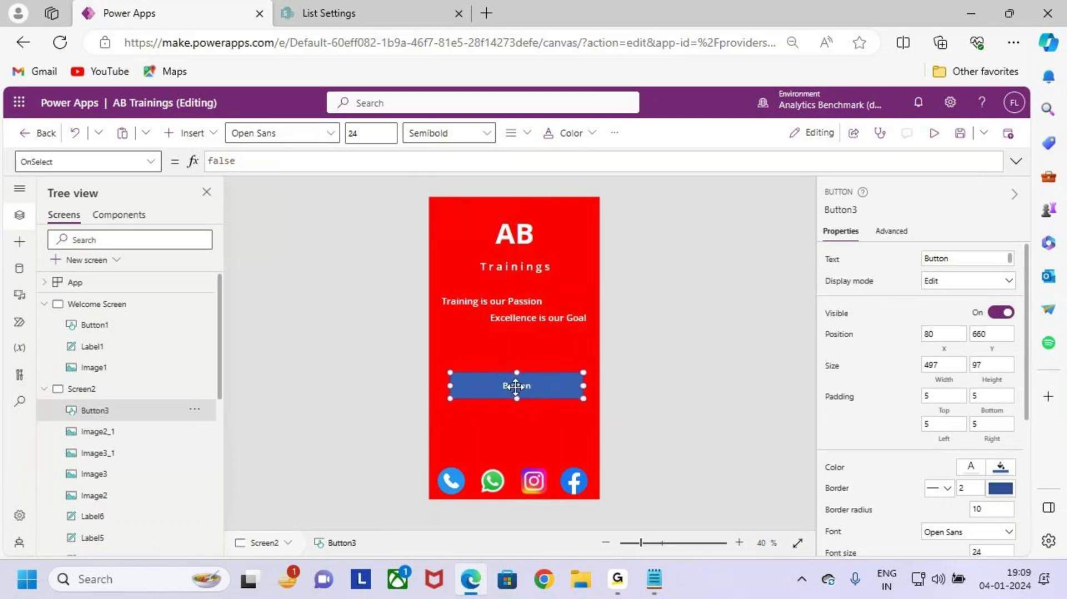
drag(515, 386, 511, 386)
key(Delete)
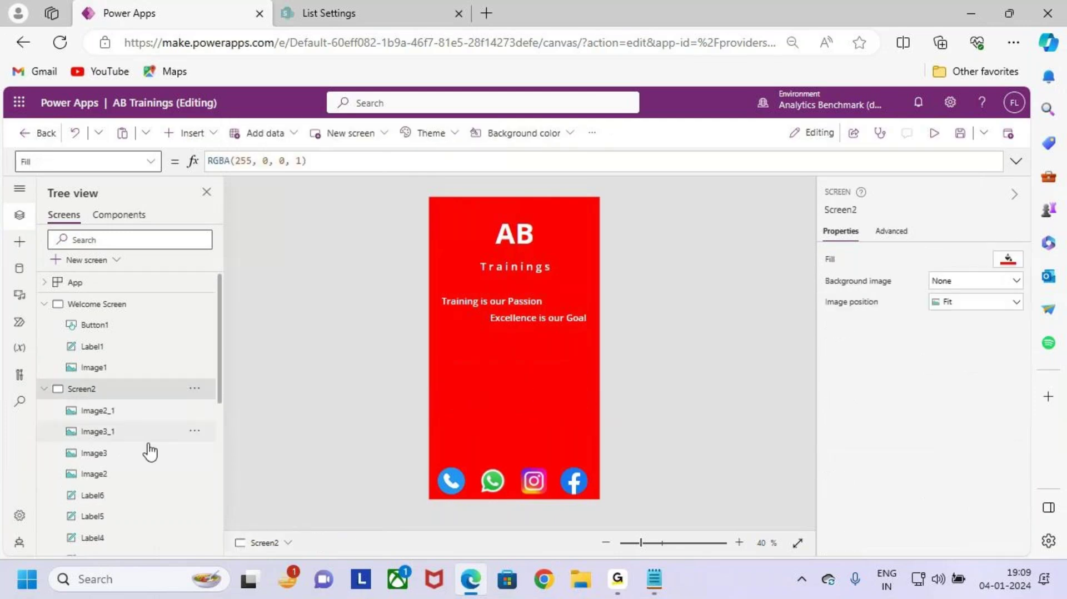
Step: Inspect the Submit button's SubmitForm action on Screen3, then return to Screen2
scroll(123, 424, down, 6)
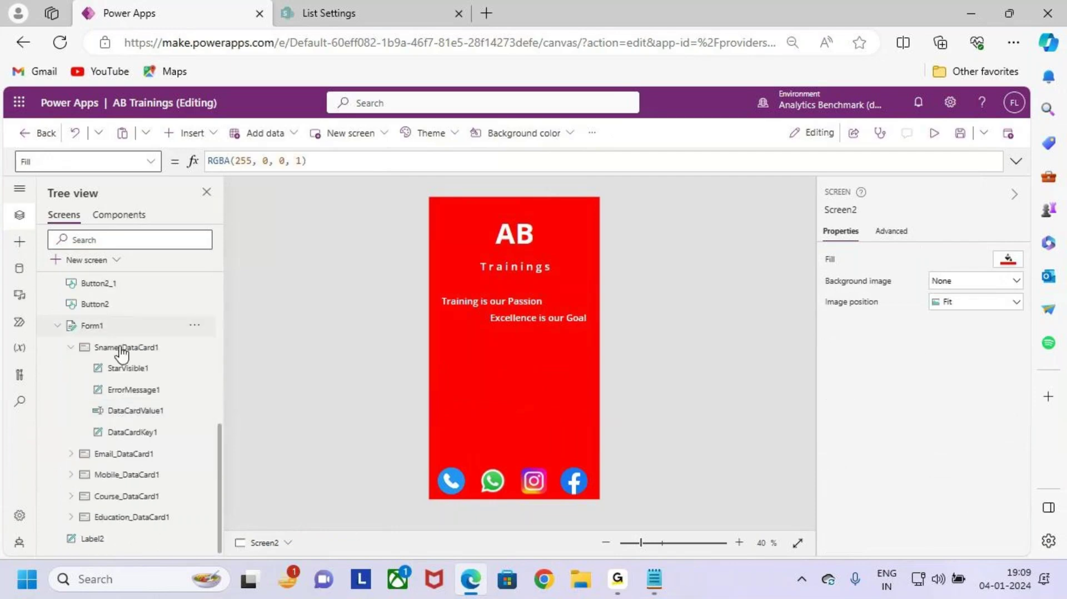
click(89, 304)
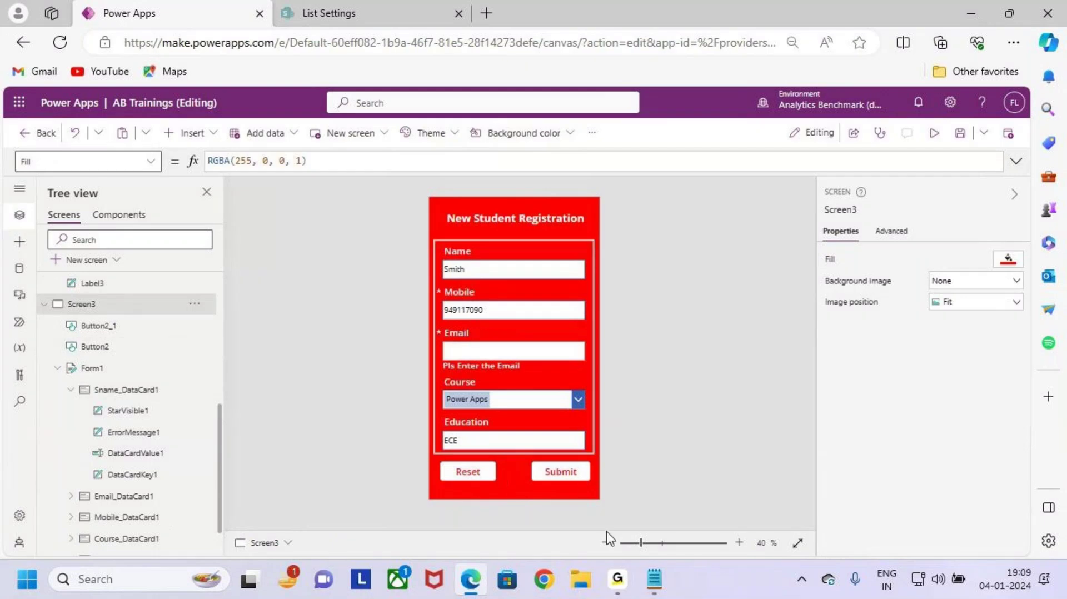
click(570, 463)
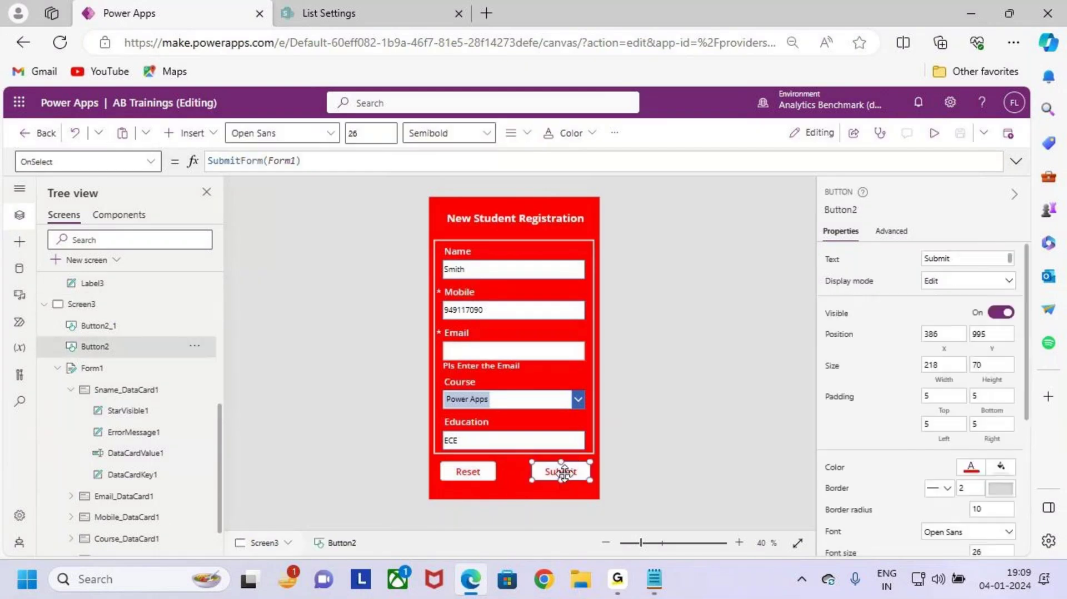
scroll(116, 371, up, 5)
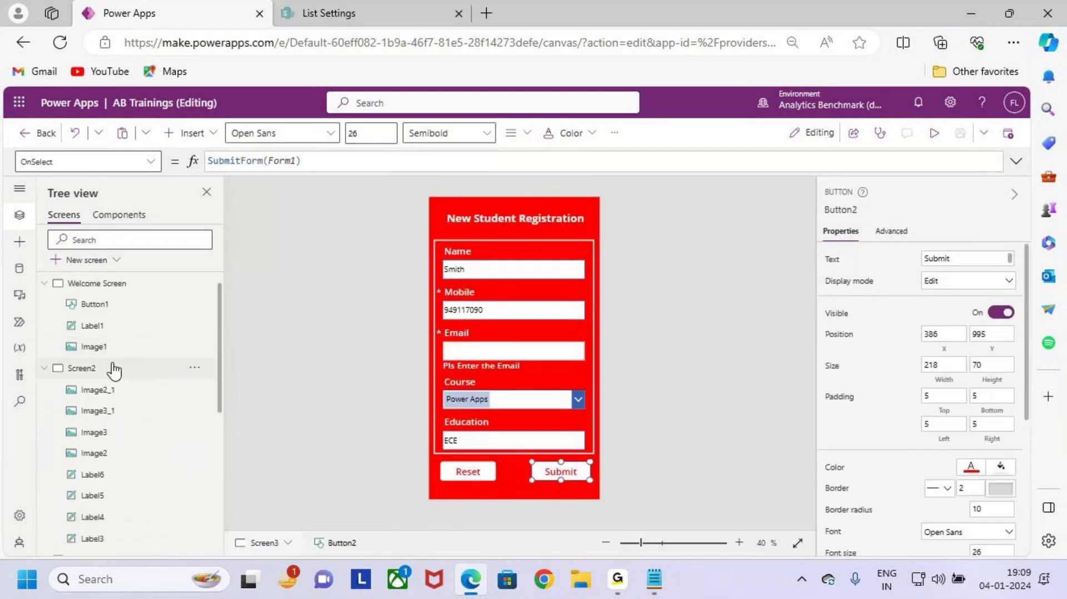
click(114, 370)
Step: Paste the Submit button onto Screen2 at X 42, sized 560 by 89
key(ctrl+v)
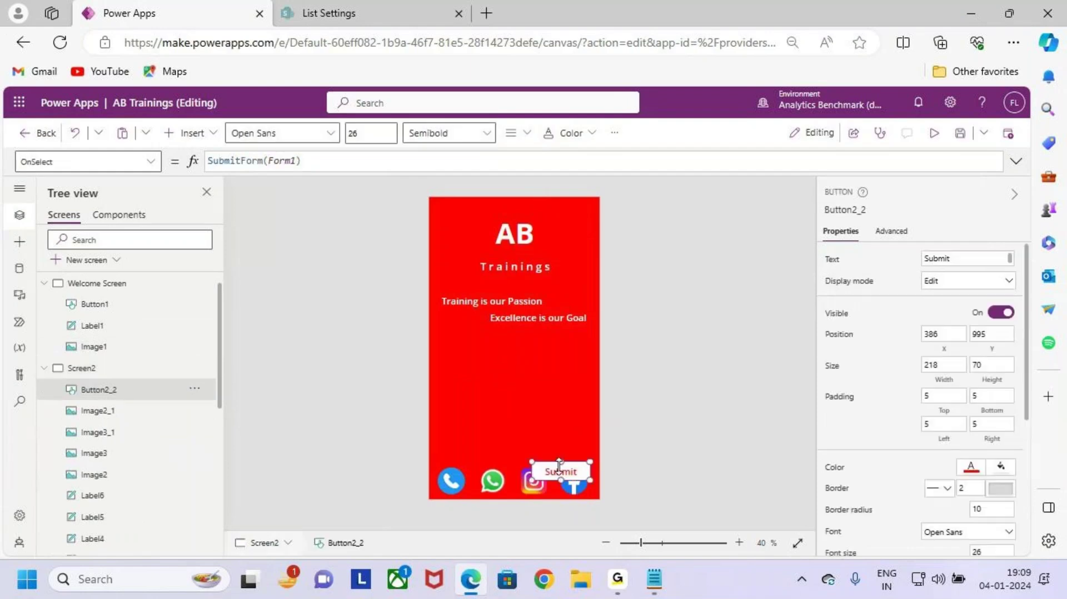
drag(559, 465, 592, 396)
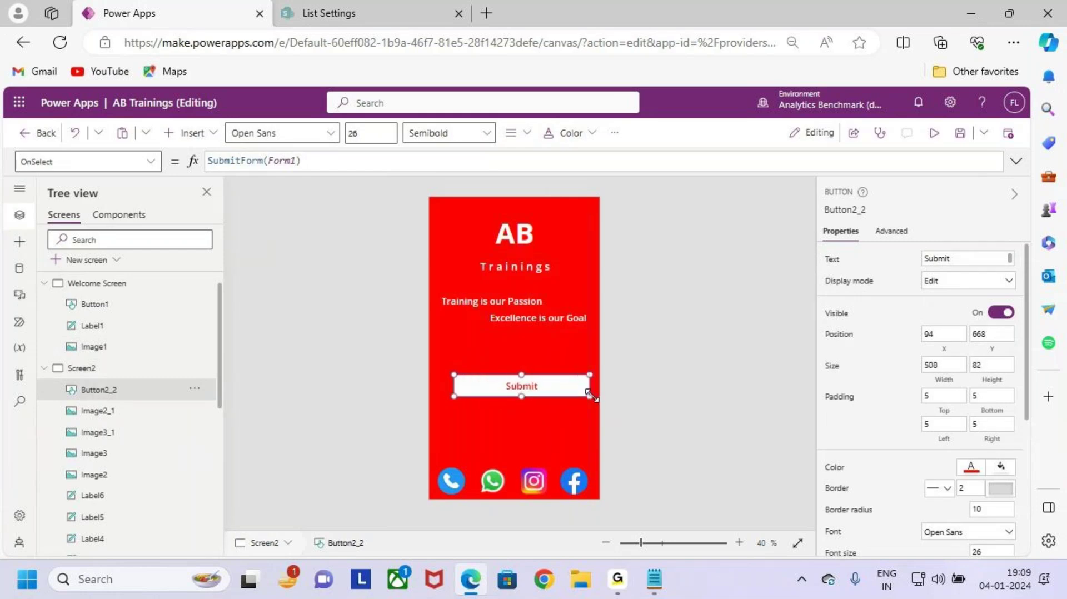
drag(465, 392, 451, 392)
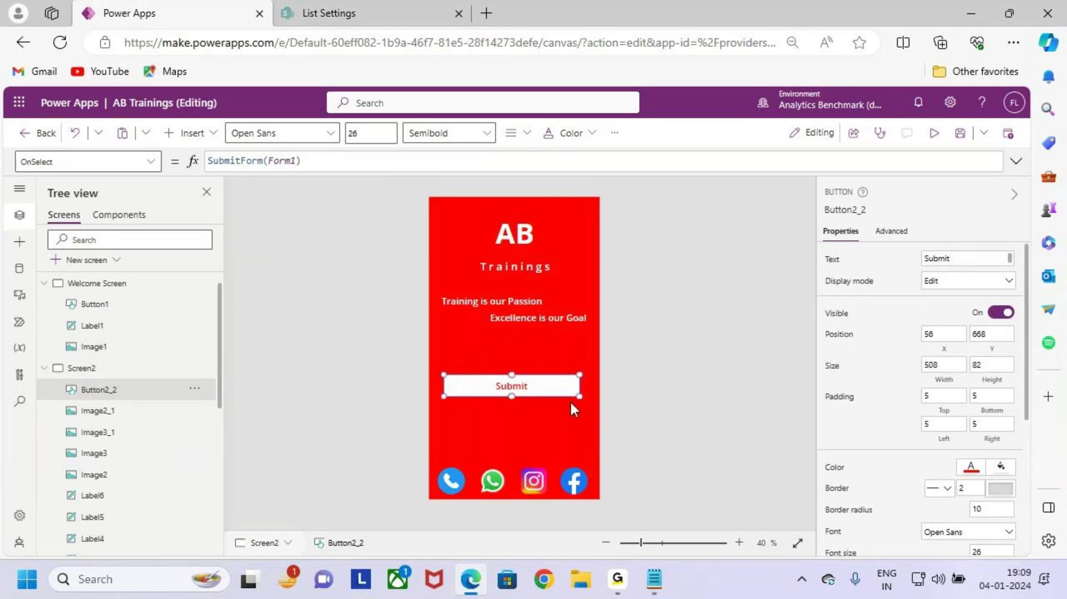
drag(578, 398, 588, 400)
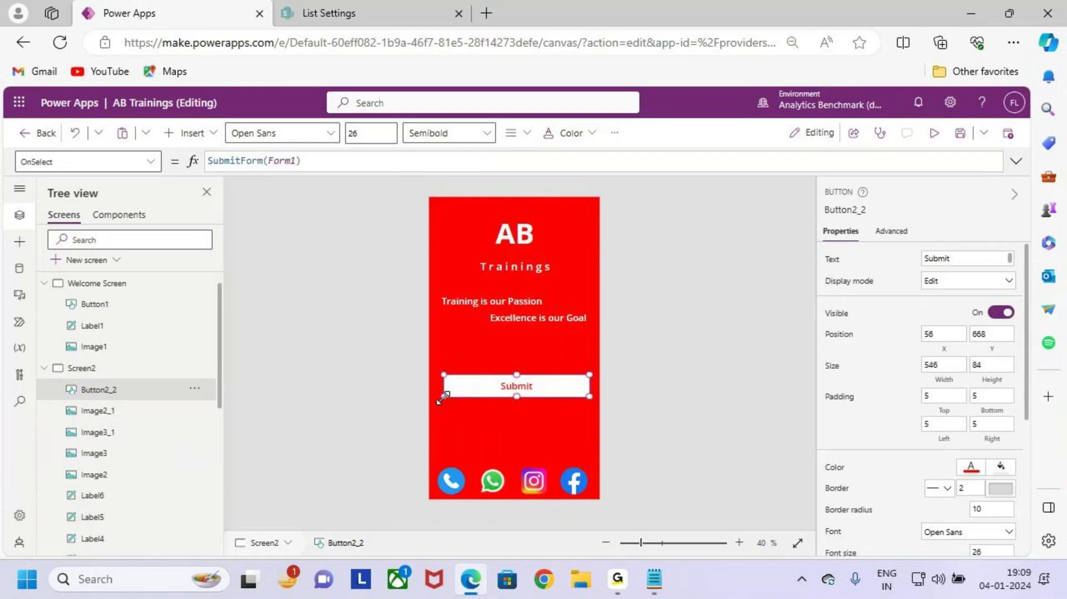
drag(443, 397, 440, 399)
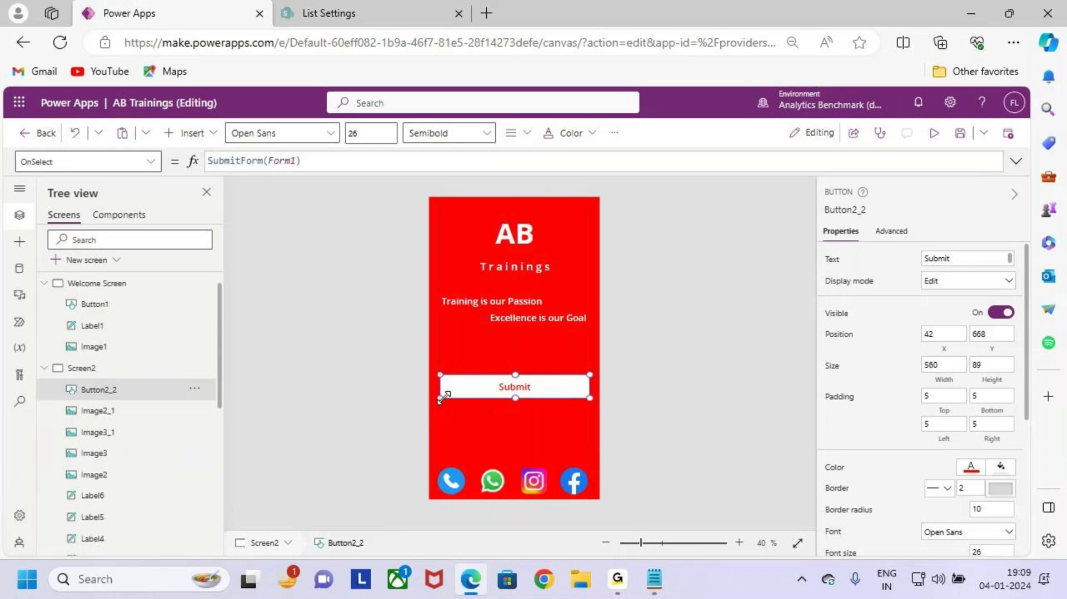
double_click(527, 389)
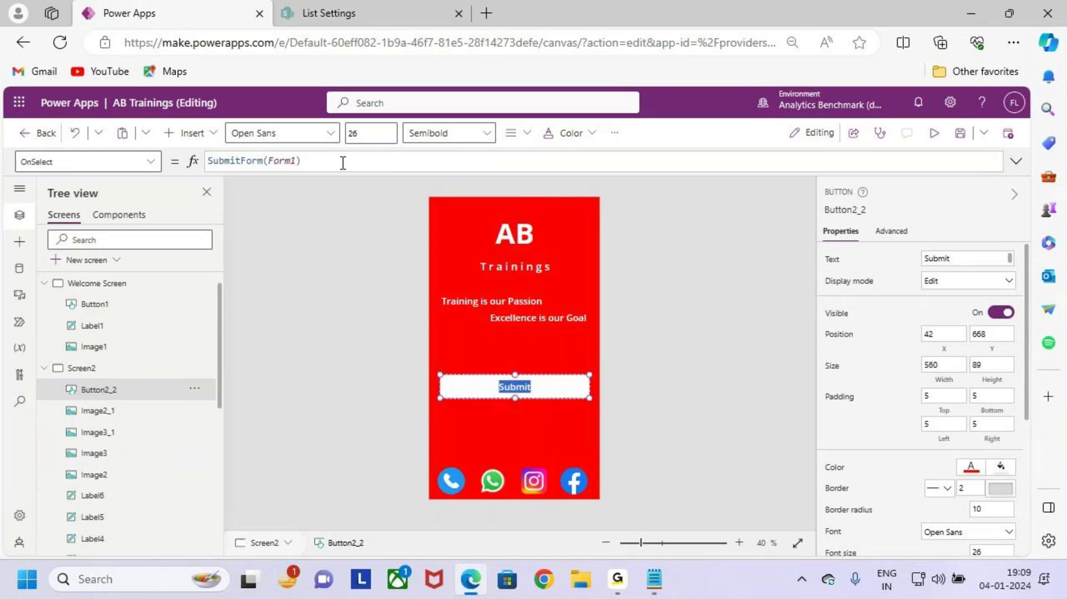
Step: Relabel the pasted button 'New Student Registration'
drag(954, 259, 901, 267)
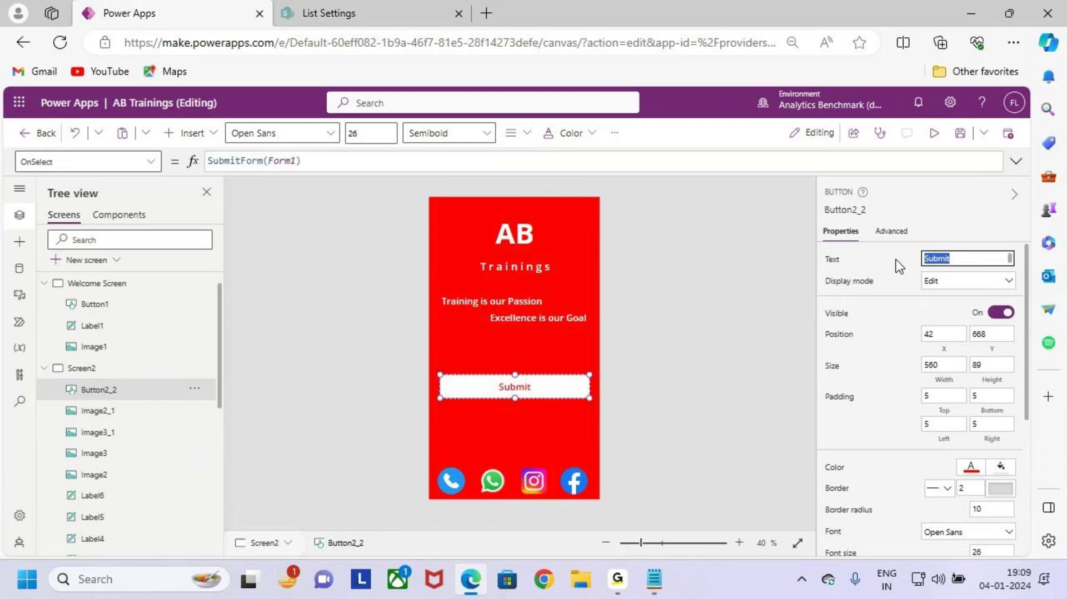
text(Ne)
text(w Student Registration)
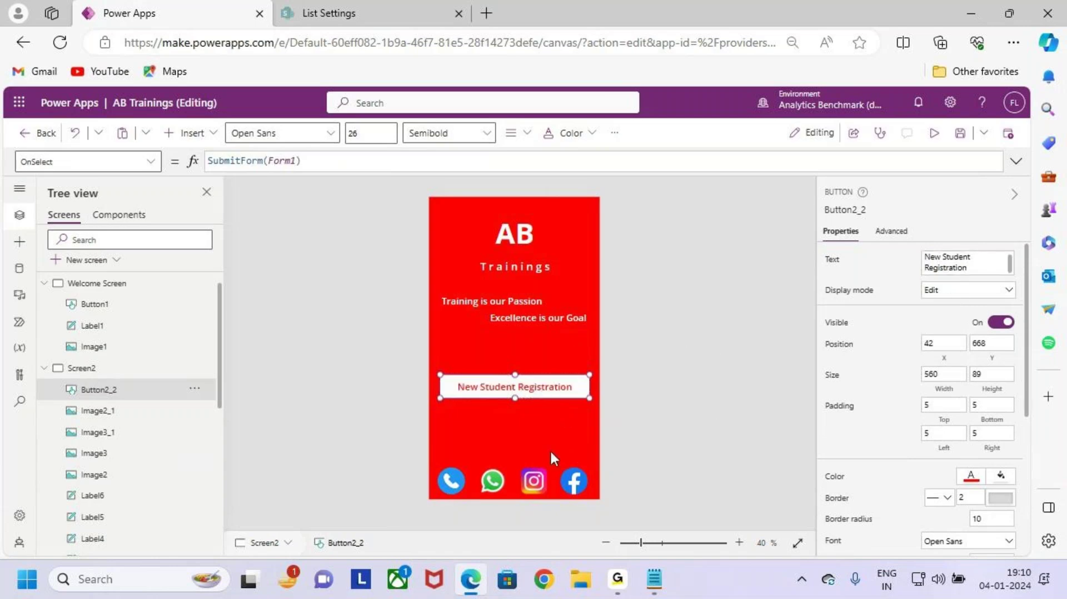
click(561, 405)
click(549, 385)
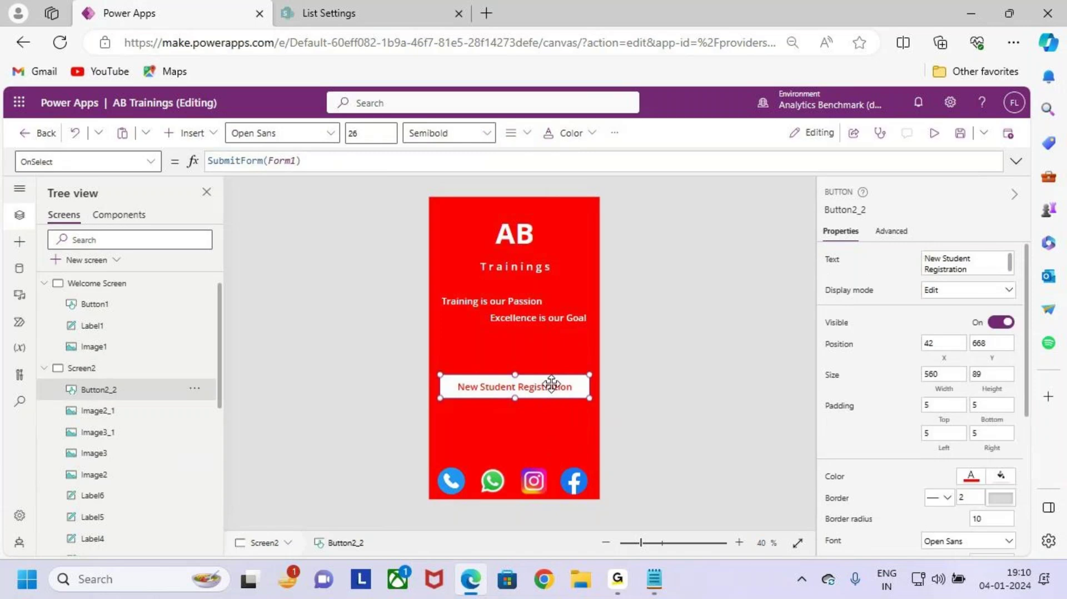
mouse_move(560, 387)
mouse_down()
mouse_move(664, 396)
mouse_move(643, 412)
mouse_up()
drag(711, 375, 710, 398)
drag(714, 392, 744, 364)
key(Escape)
Step: Replace the button's SubmitForm(Form1) action with Navigate(Screen3) and save the app
drag(332, 162, 197, 166)
key(ctrl+x)
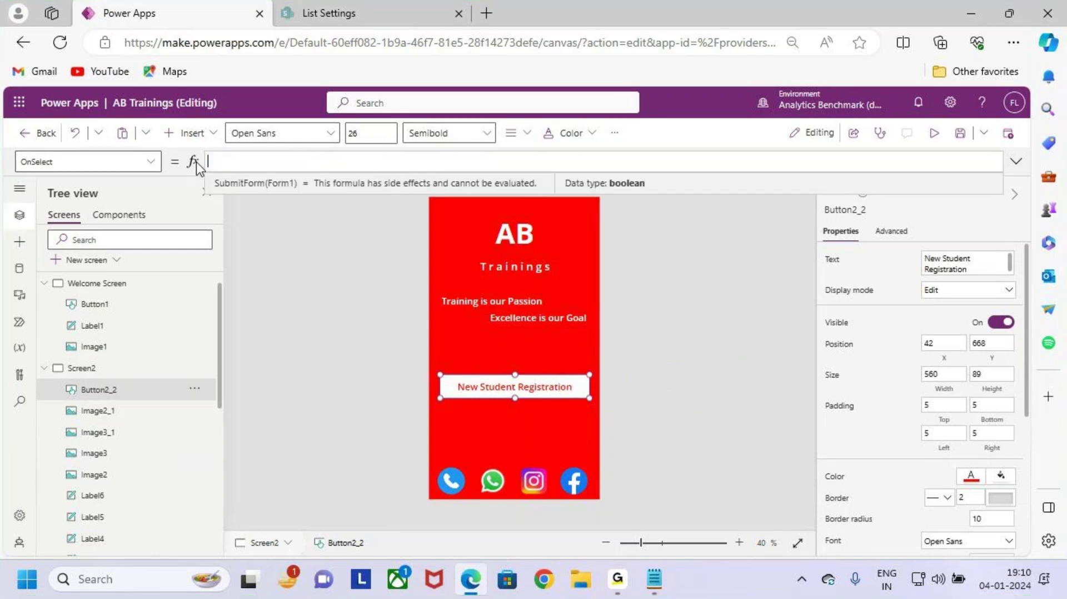
text(Navigate)
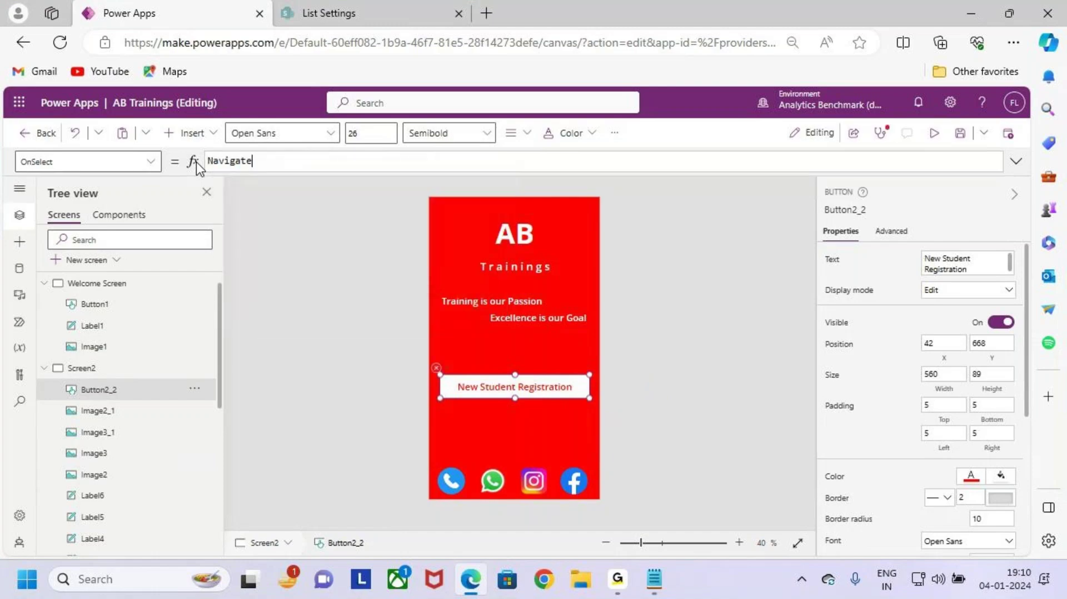
text(()
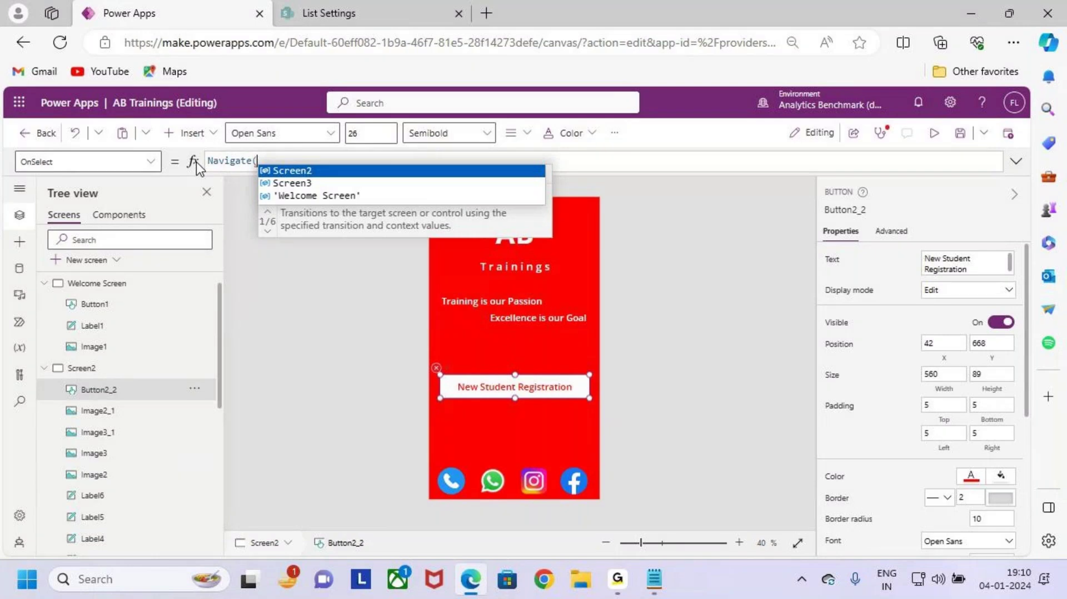
key(Down)
key(Tab)
text())
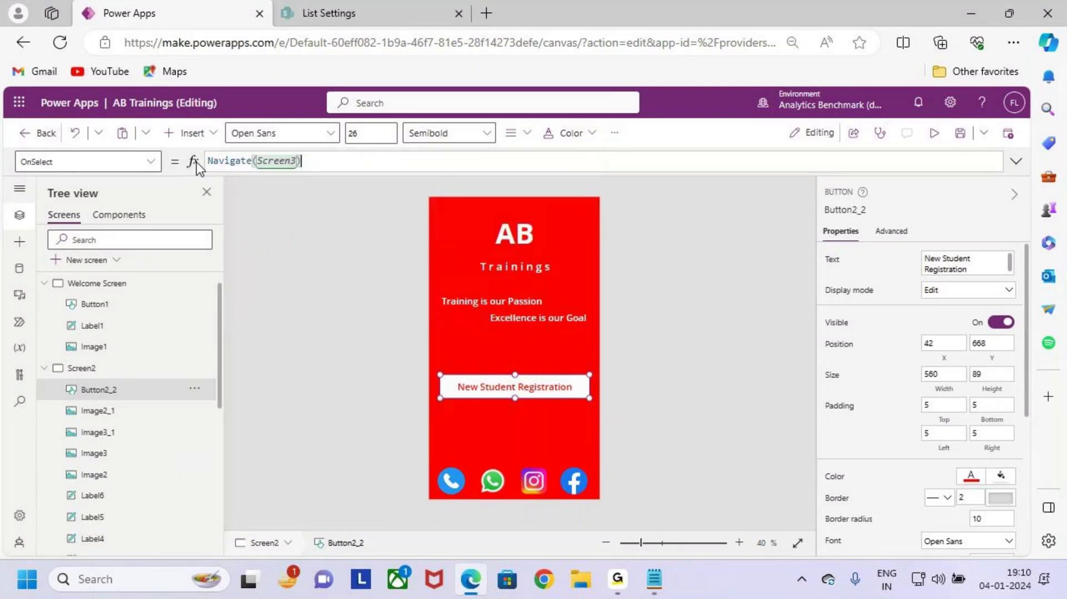
click(957, 146)
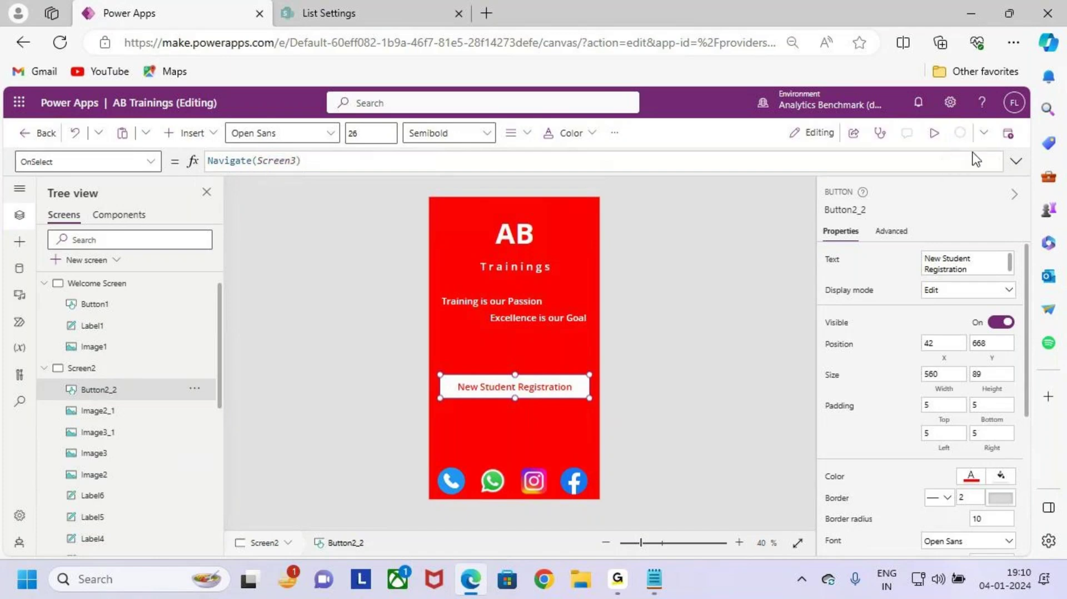
Step: Preview the app and confirm New Student Registration opens the registration form
click(935, 134)
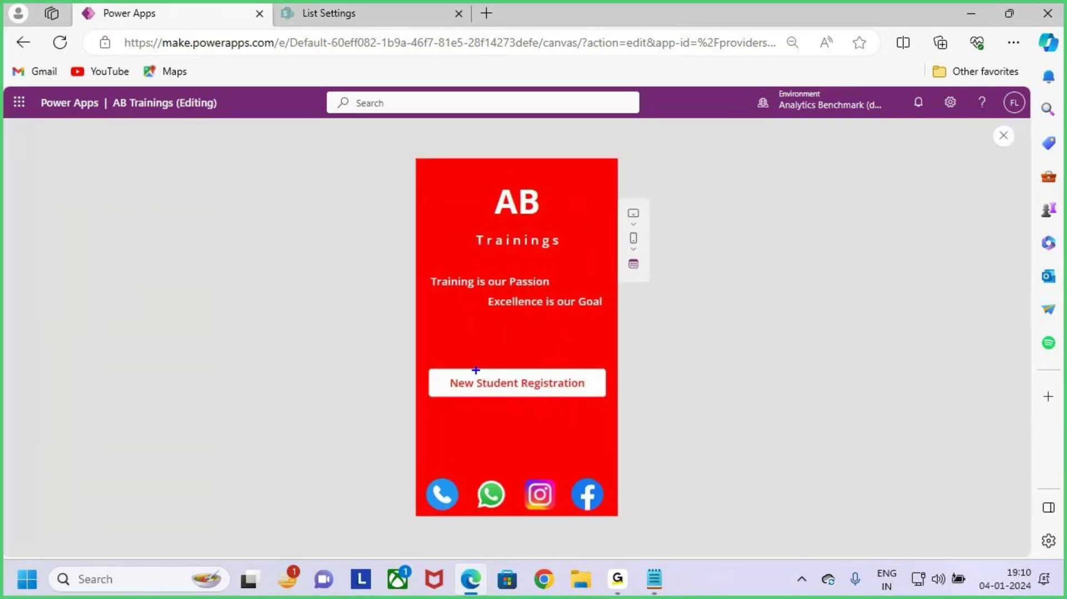
drag(546, 383, 600, 322)
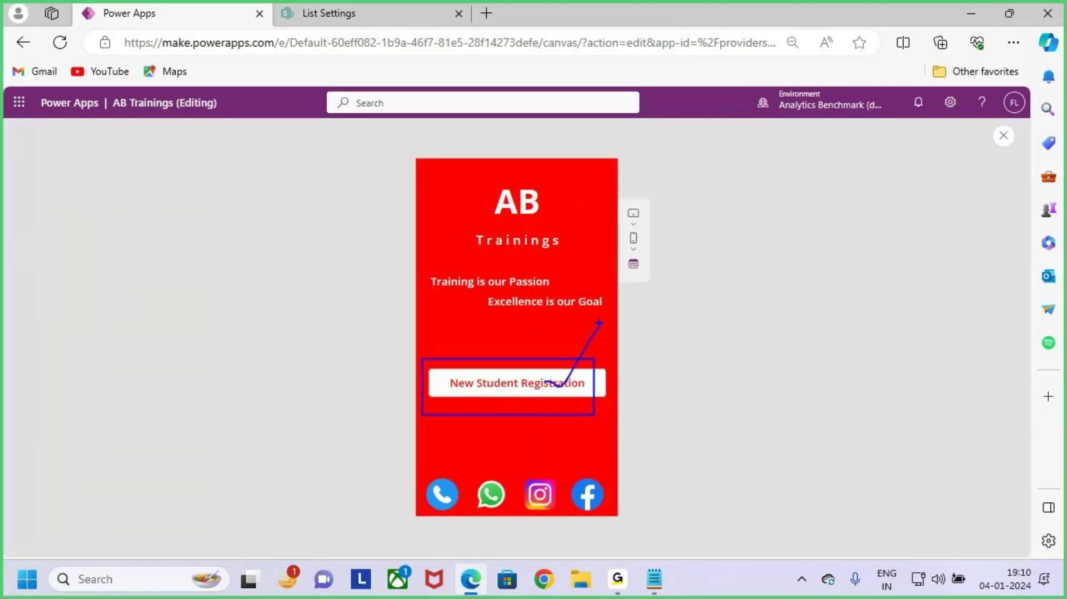
click(573, 389)
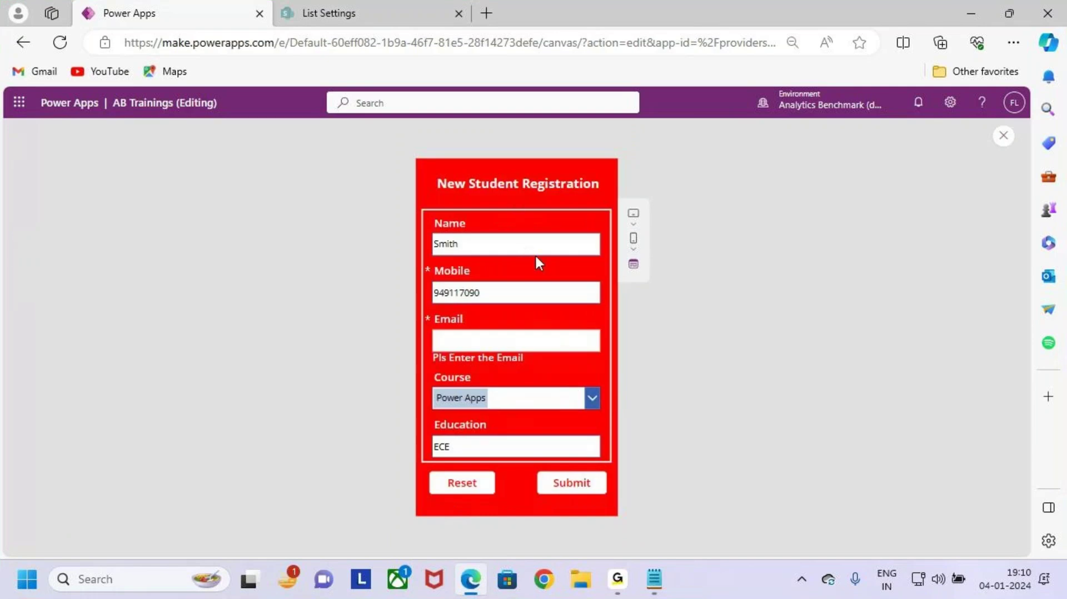
key(ctrl+2)
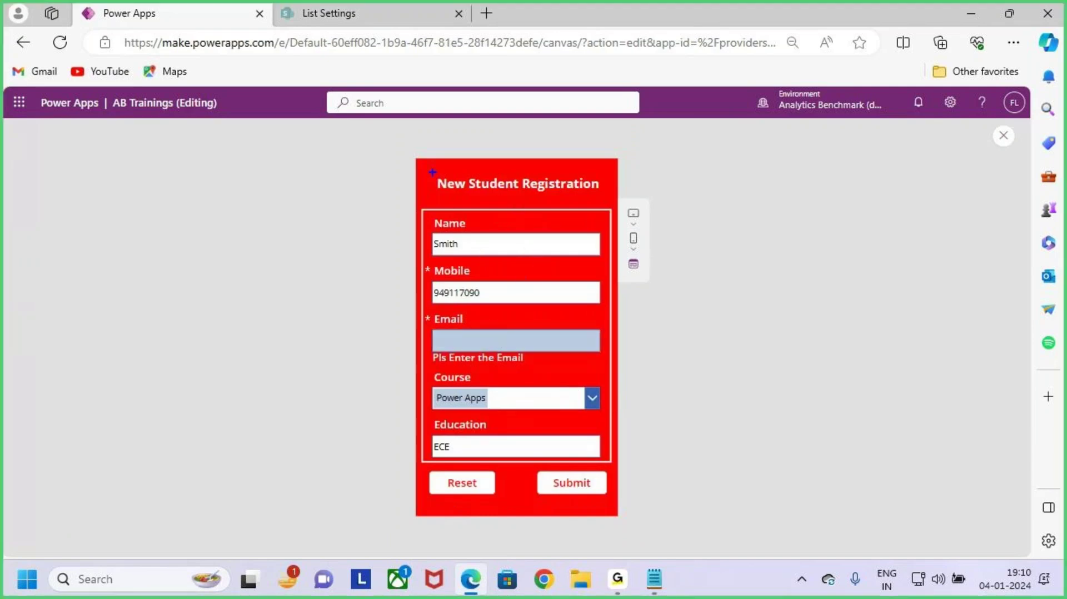
mouse_move(432, 172)
mouse_down()
mouse_move(522, 195)
mouse_move(605, 198)
mouse_up()
drag(418, 213, 577, 434)
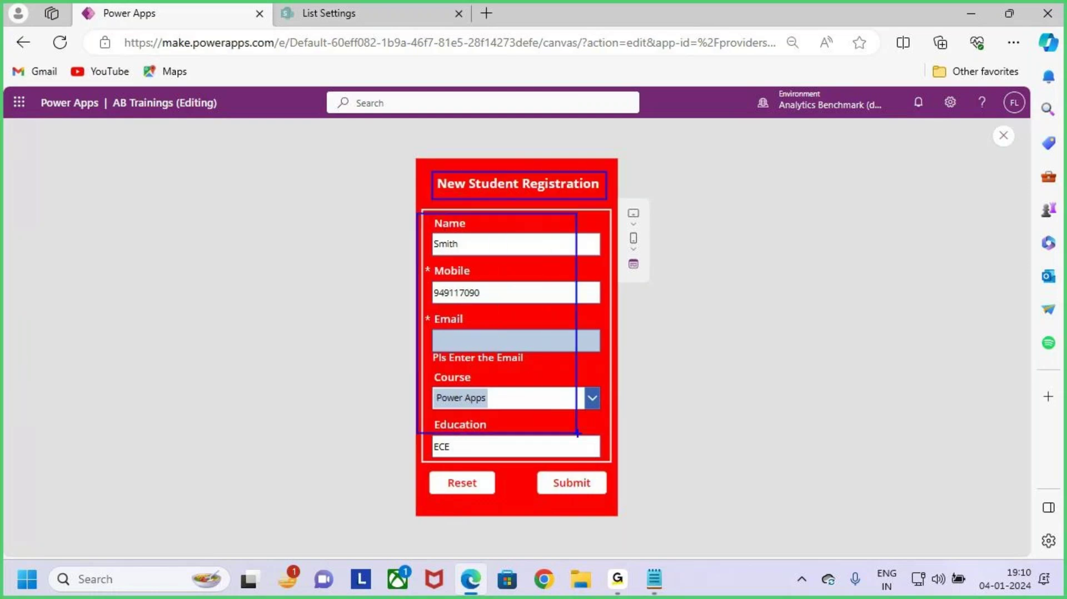
key(Escape)
key(ctrl+2)
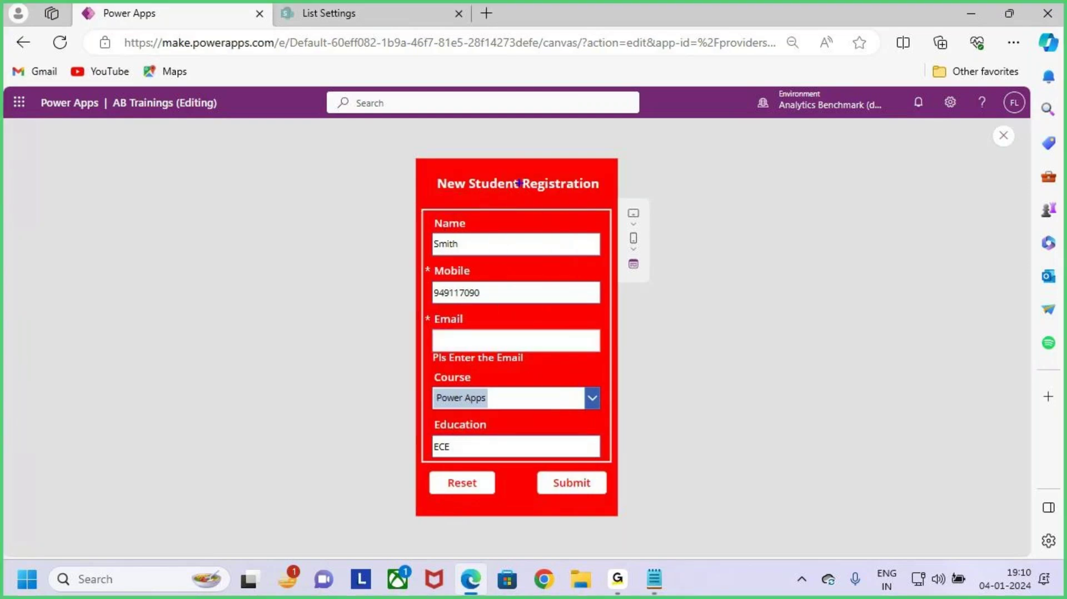
drag(512, 188, 525, 240)
key(Escape)
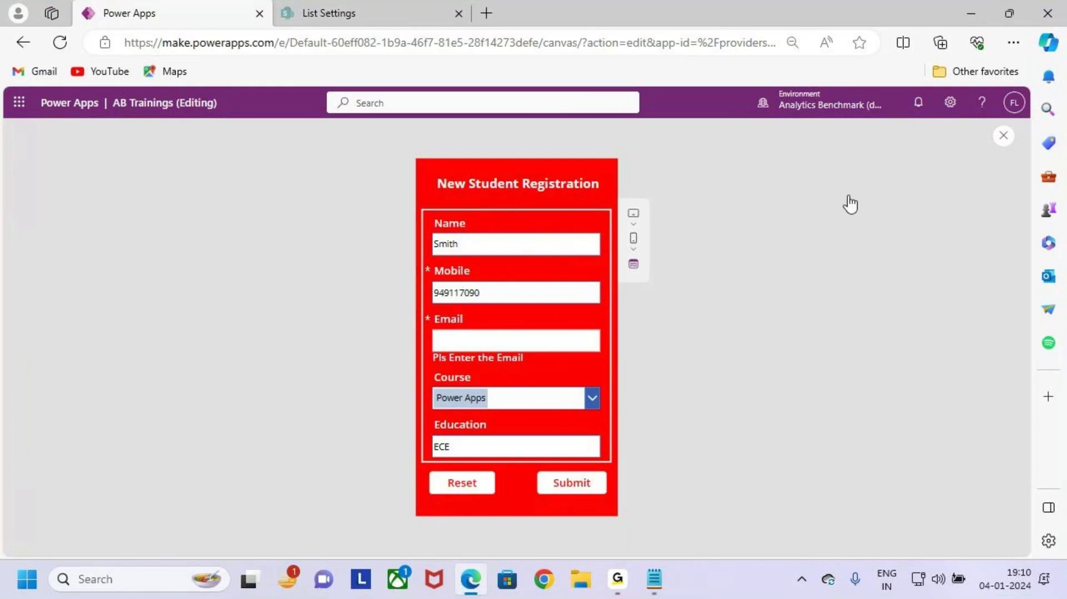
key(Escape)
click(640, 386)
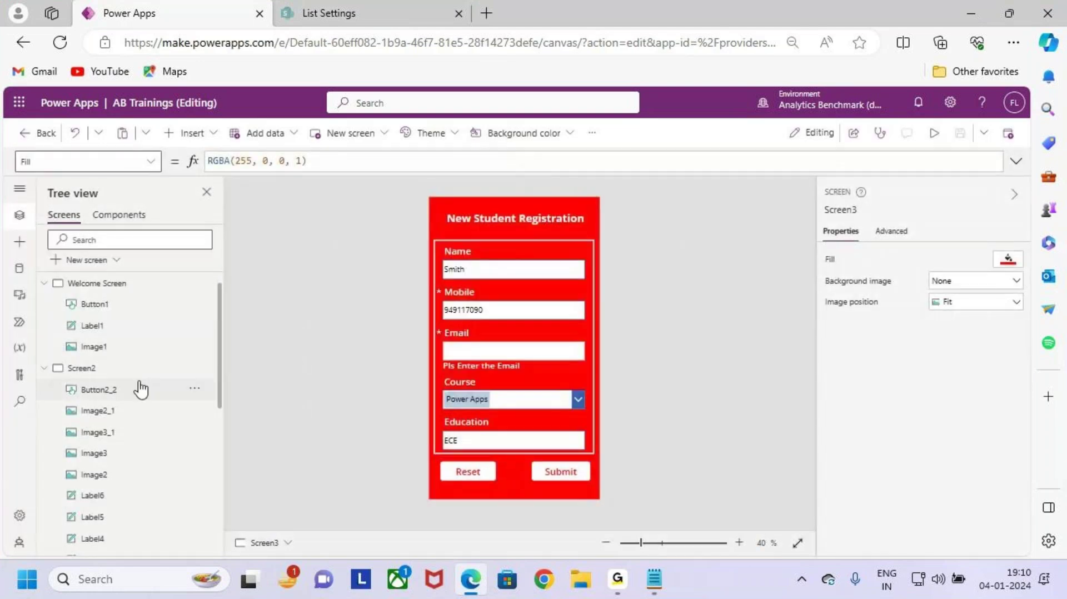
Step: Preview again from Screen2 to recheck the form opens, then return to editing
click(147, 373)
key(F5)
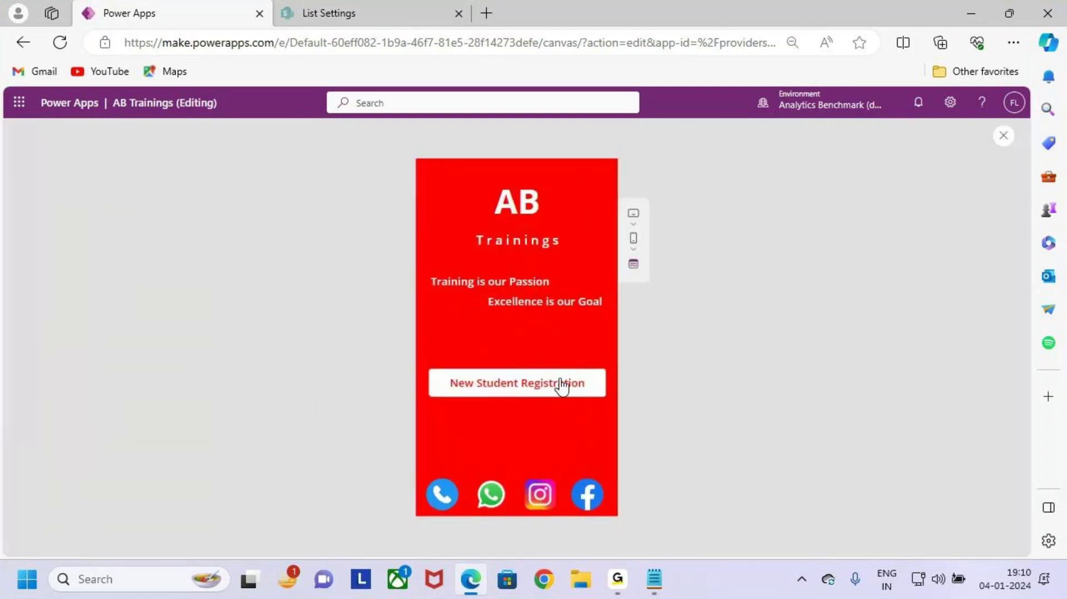
click(561, 384)
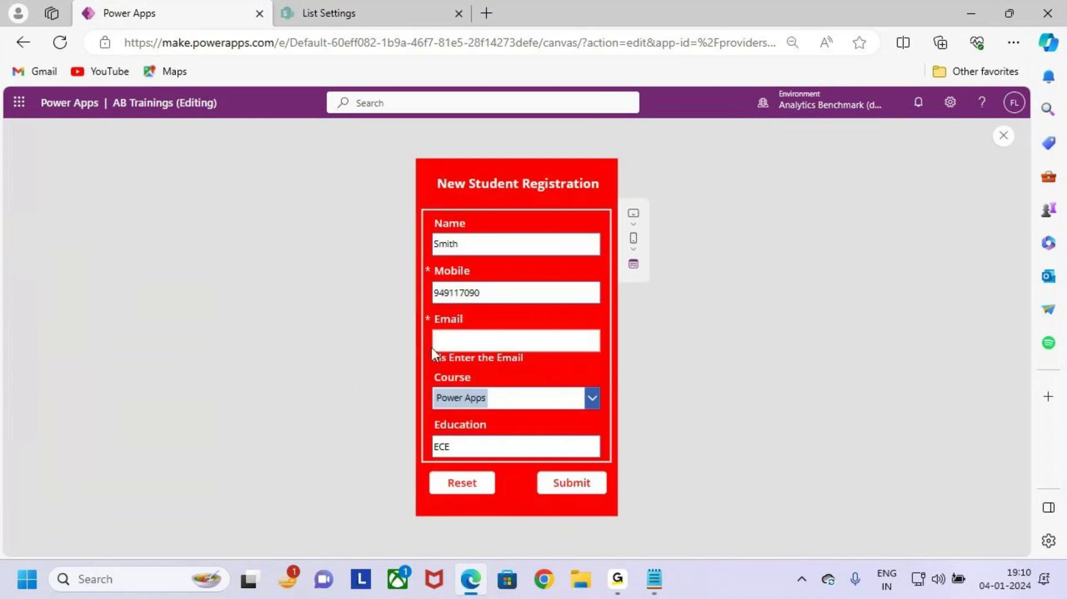
drag(436, 226, 567, 422)
click(1004, 135)
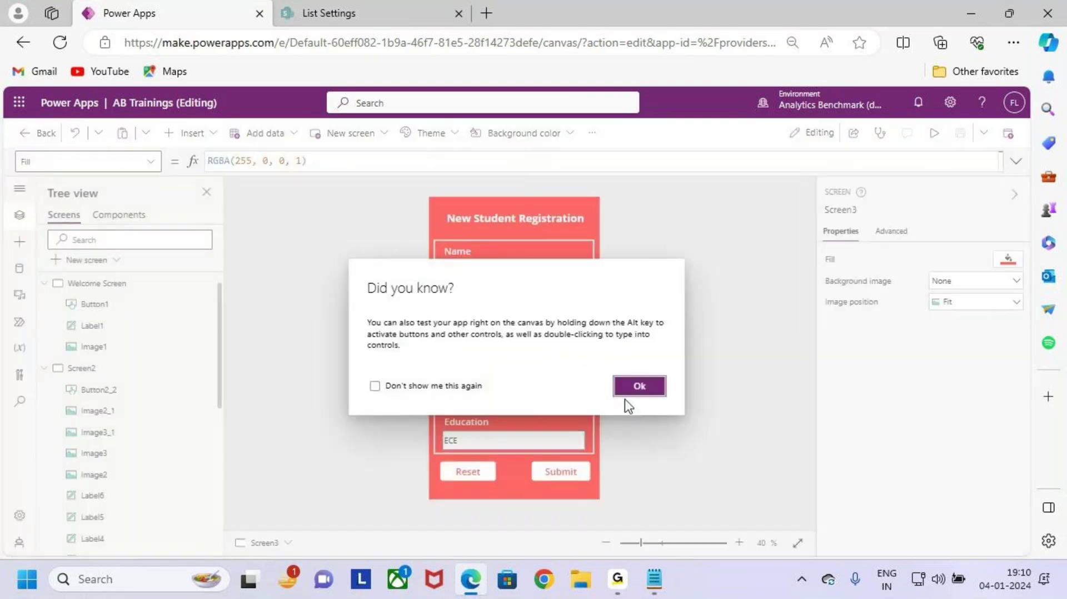
click(656, 384)
scroll(162, 358, up, 1)
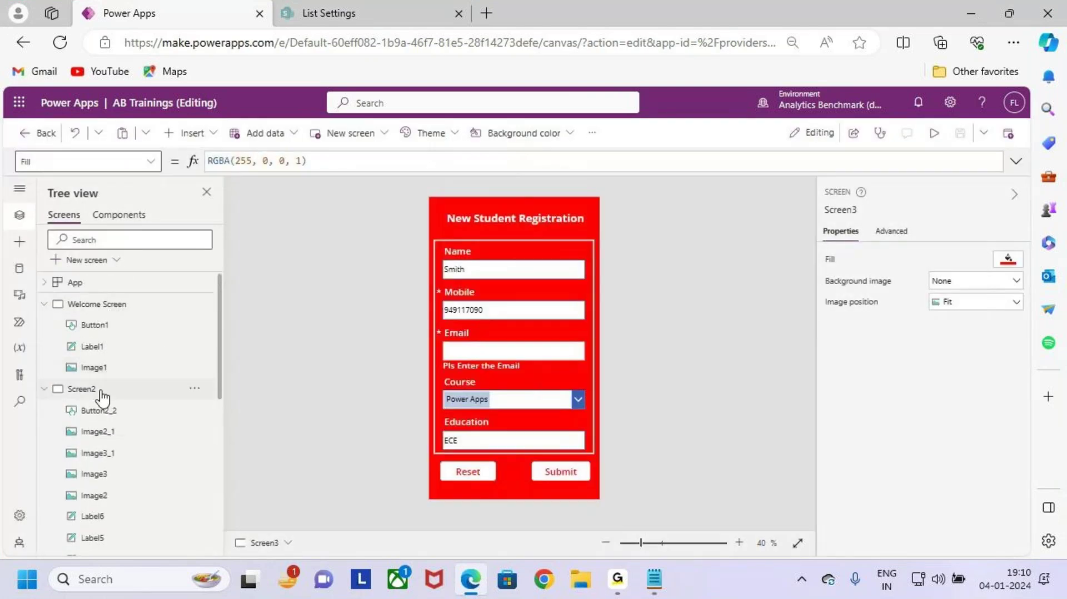
Step: Open a blank first line above Navigate(Screen3) in the button's OnSelect formula
click(100, 391)
click(567, 385)
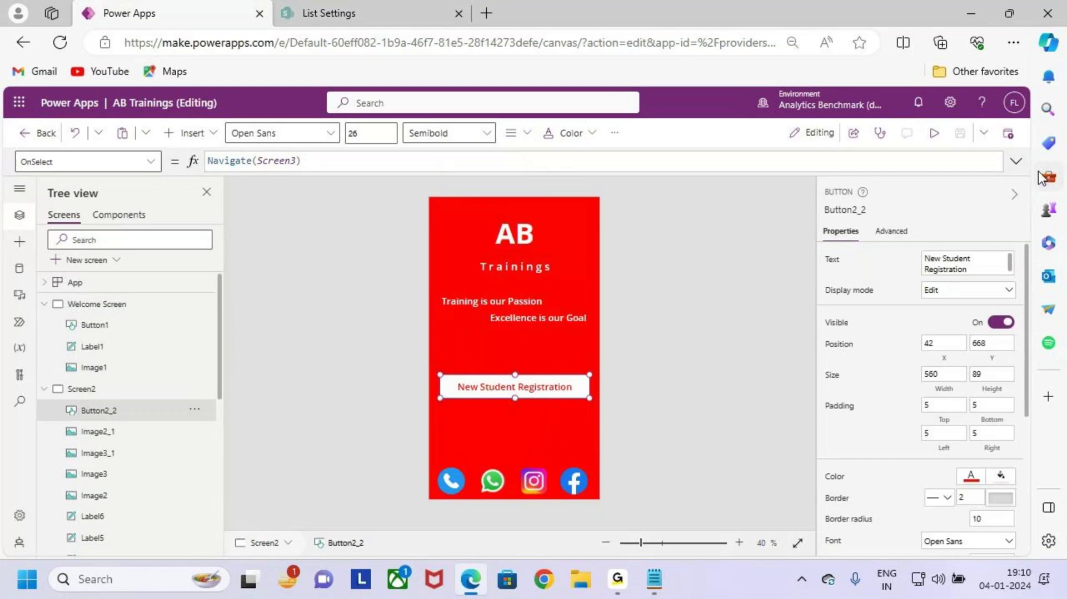
click(1016, 161)
drag(301, 160, 190, 161)
key(Left)
key(Return)
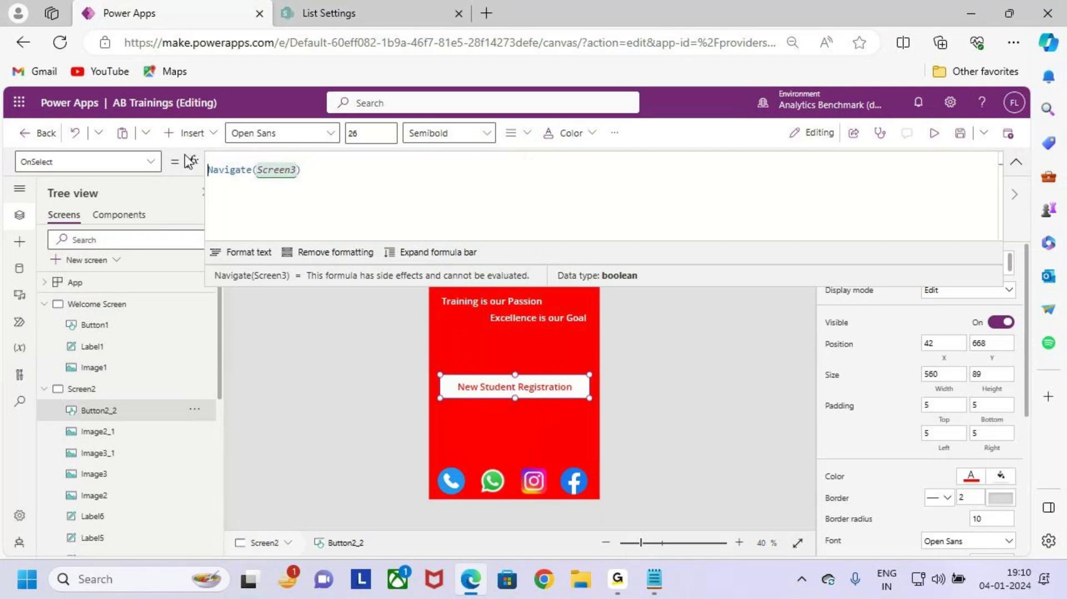
key(Up)
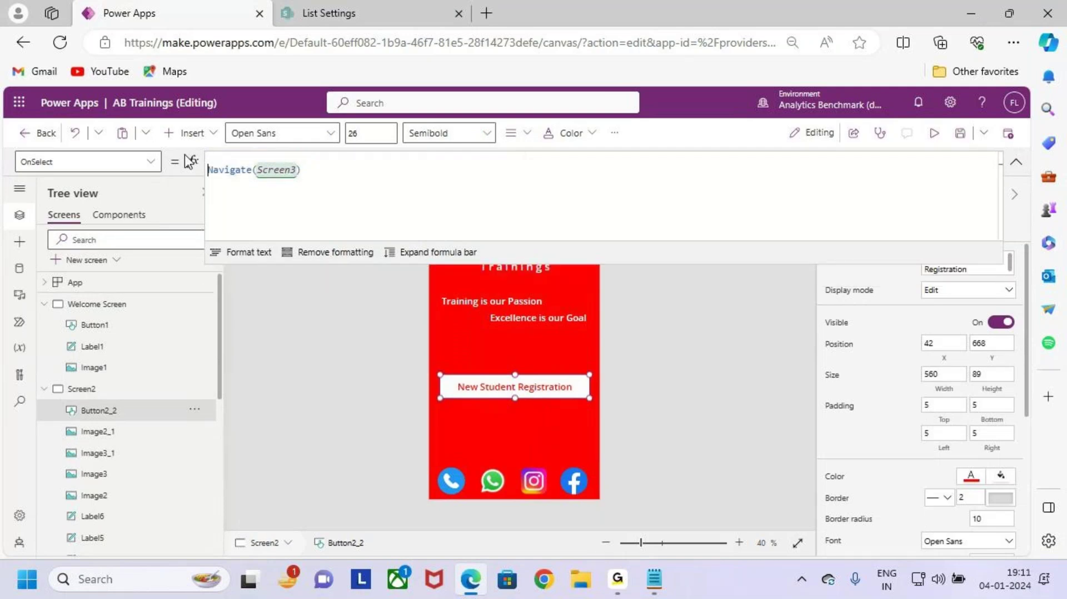
key(Return)
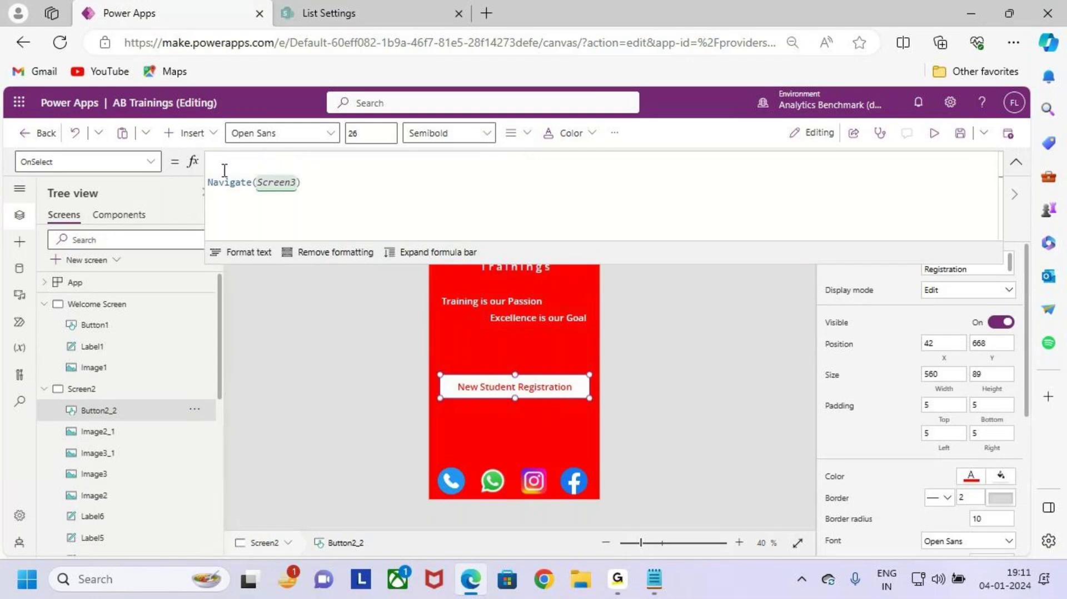
click(229, 163)
Step: Add ResetForm(Form1); as the formula's first line
text(Reset)
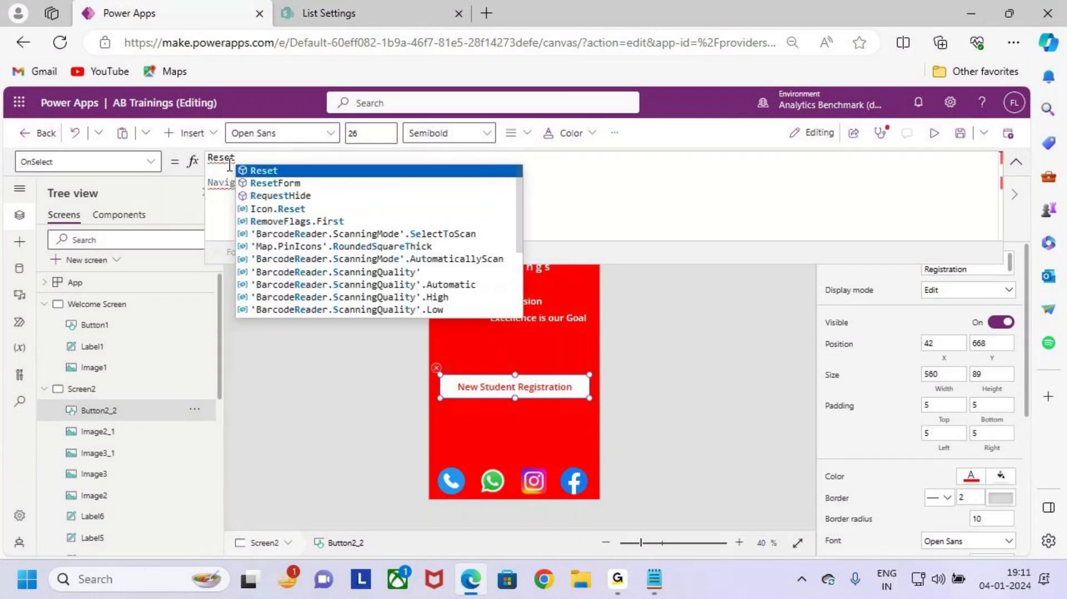
key(Down)
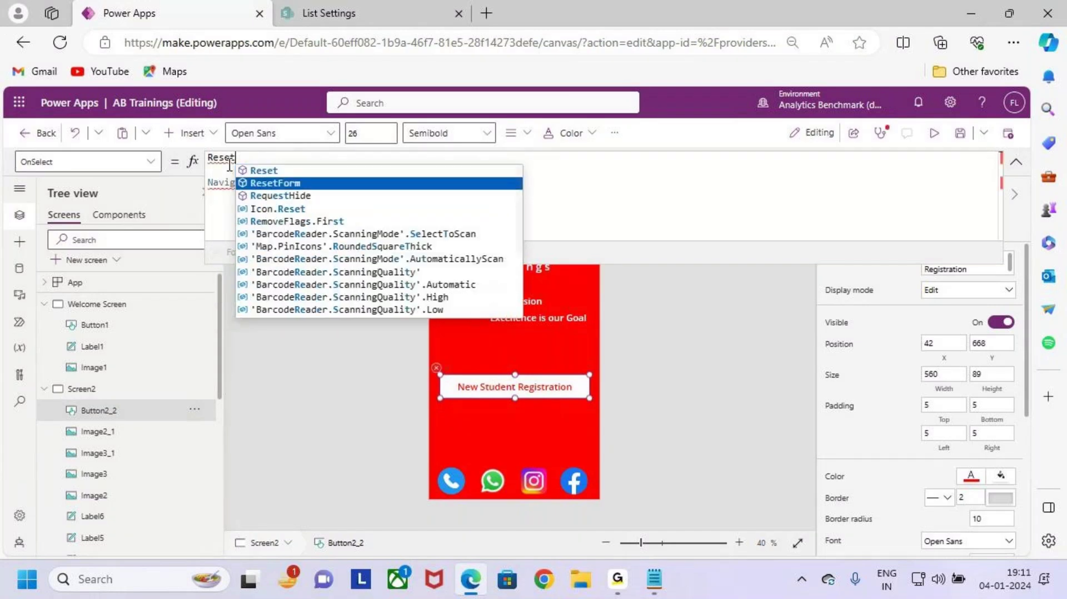
key(Tab)
text(()
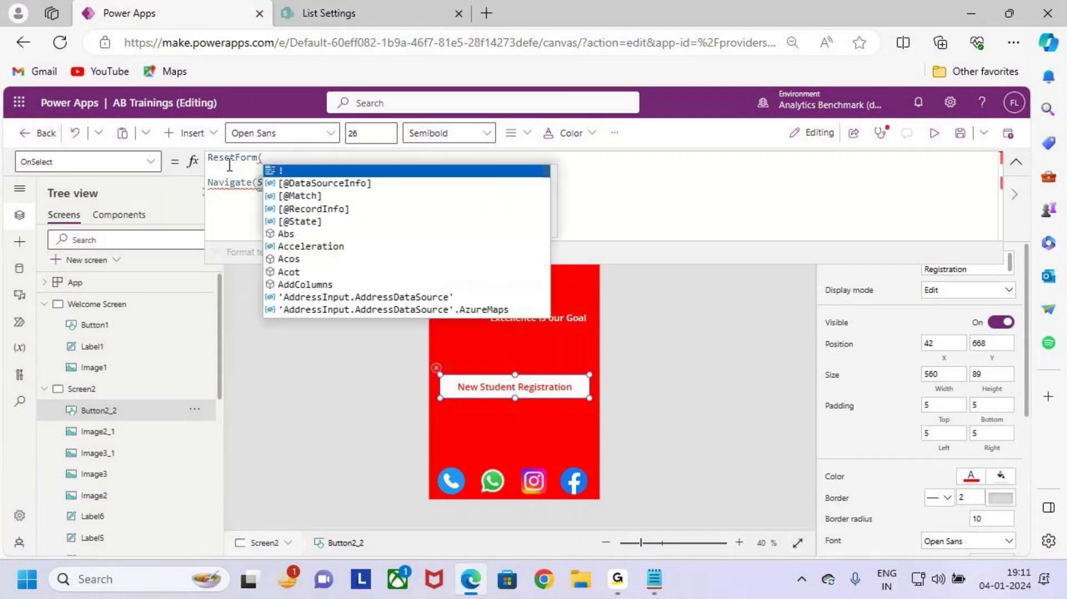
text(Form)
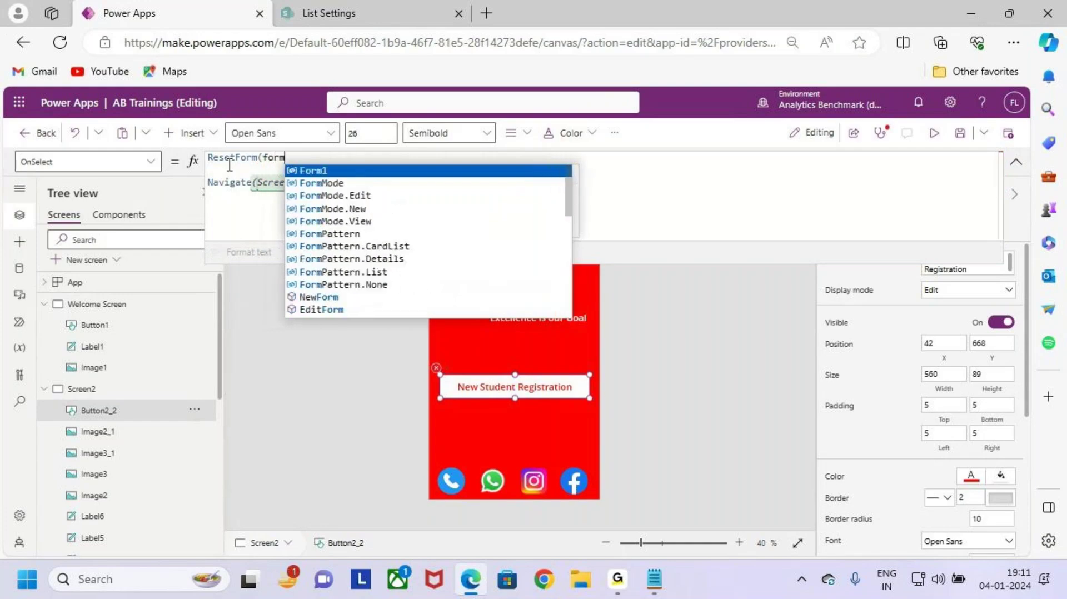
key(Tab)
text();)
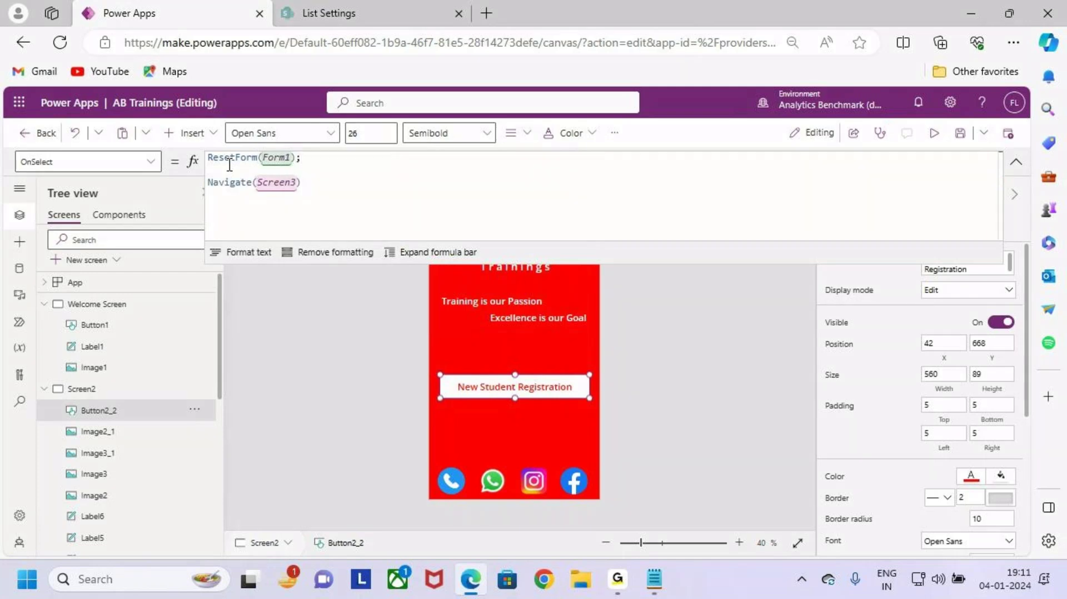
key(Return)
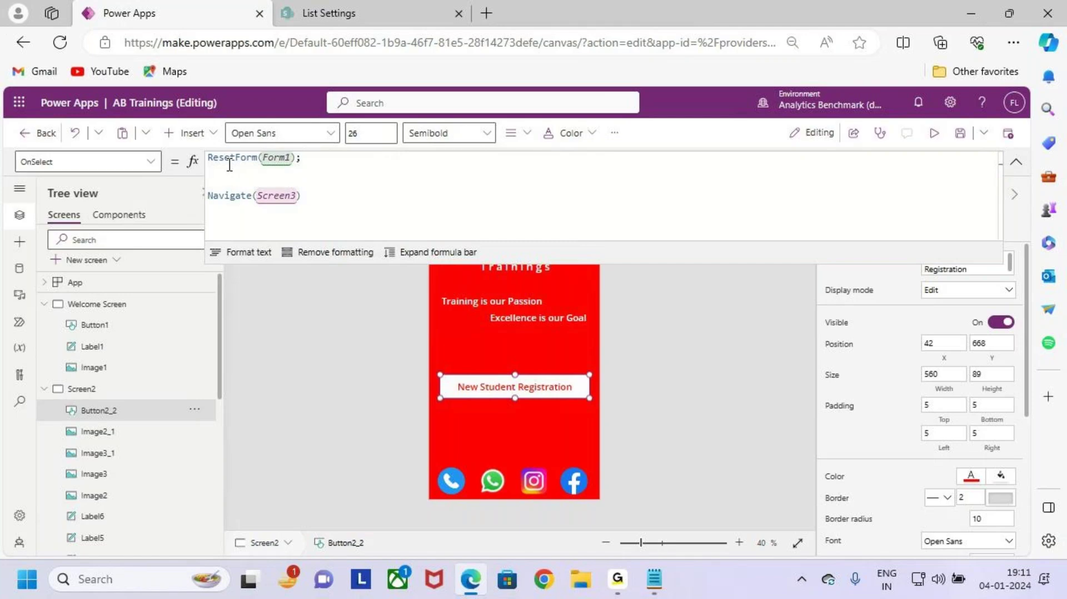
Step: Add NewForm(Form1); on the next line, before Navigate(Screen3)
text(New)
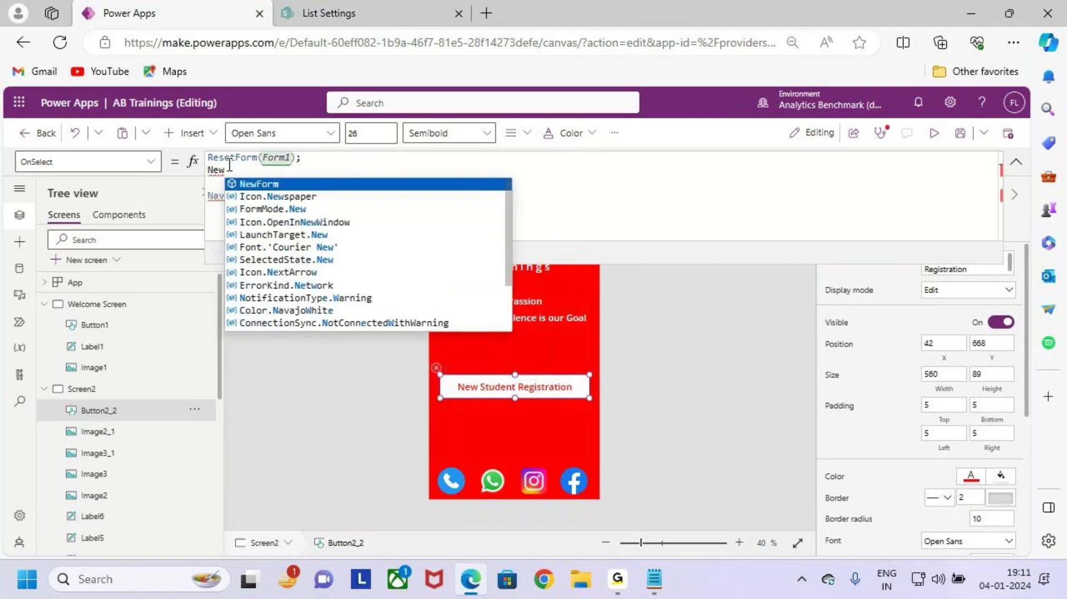
key(Tab)
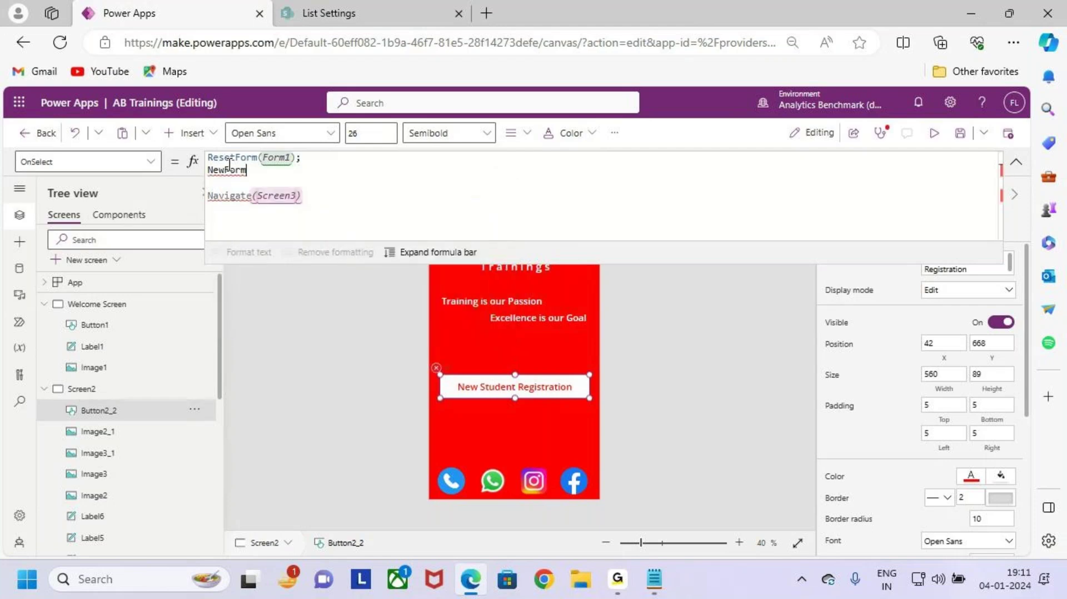
text(()
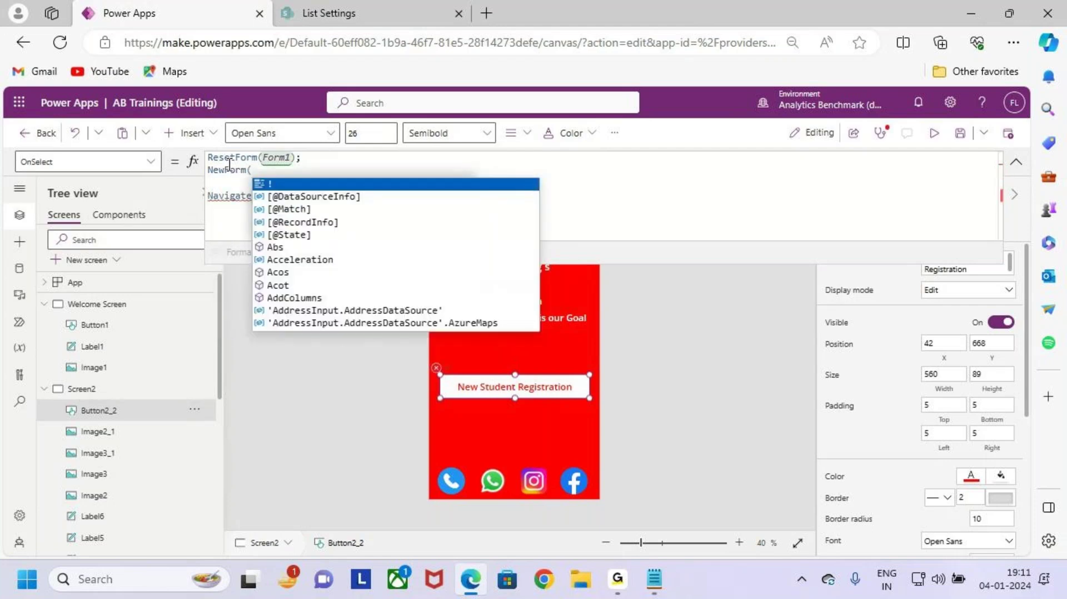
text(form)
key(Tab)
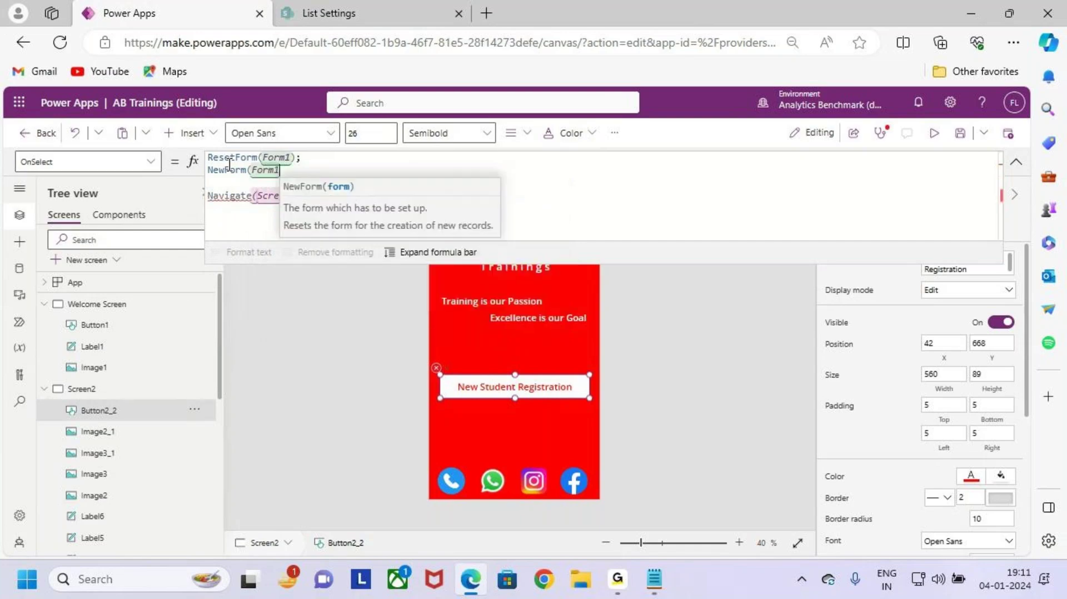
text())
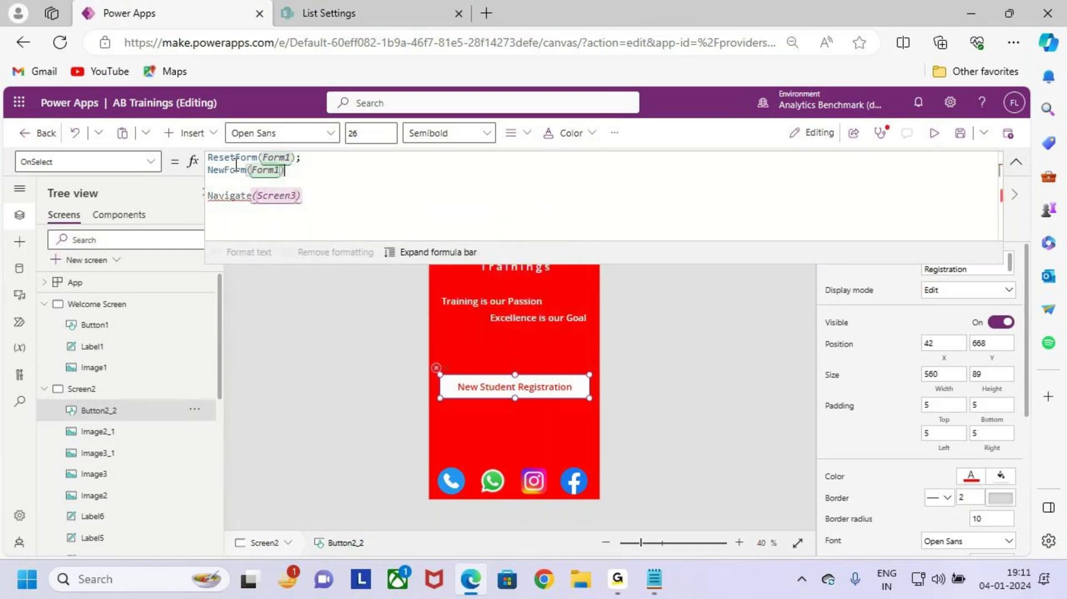
text(;)
key(Down)
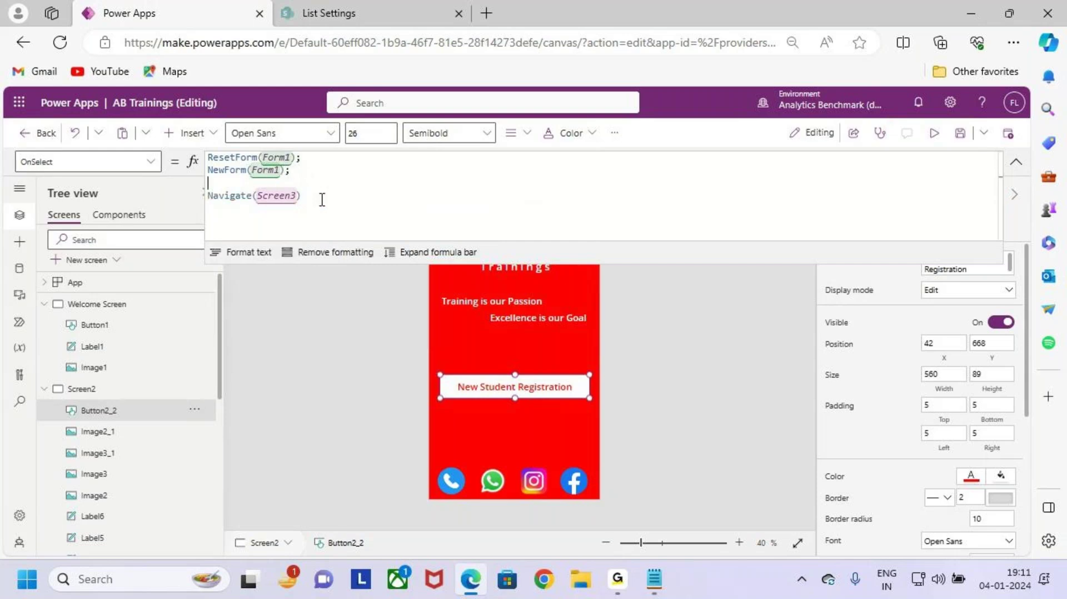
drag(443, 361, 581, 411)
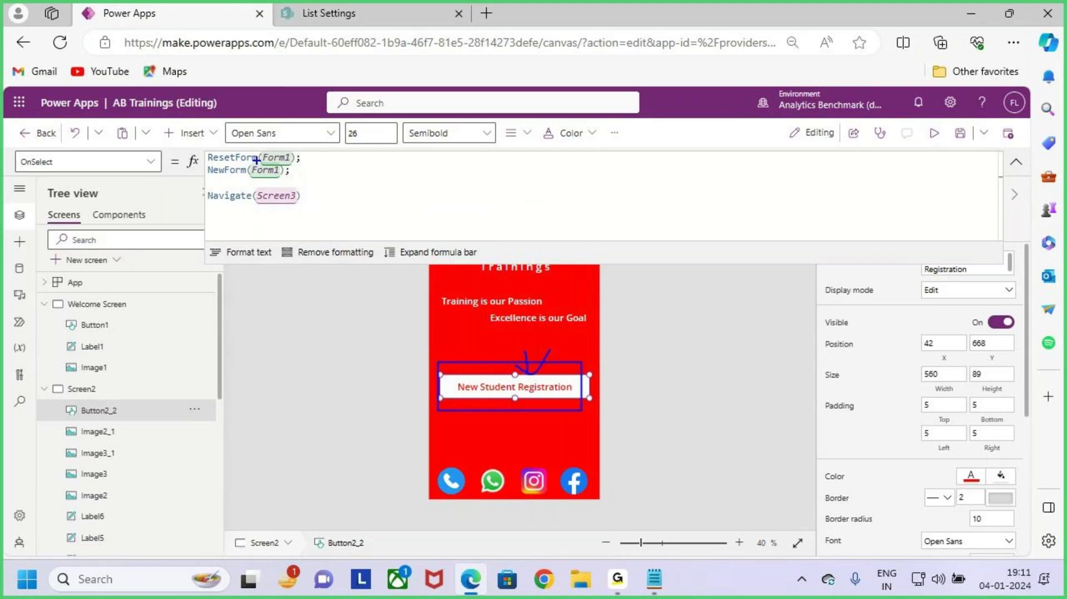
drag(297, 158, 313, 143)
drag(295, 171, 326, 158)
drag(259, 205, 327, 204)
key(Escape)
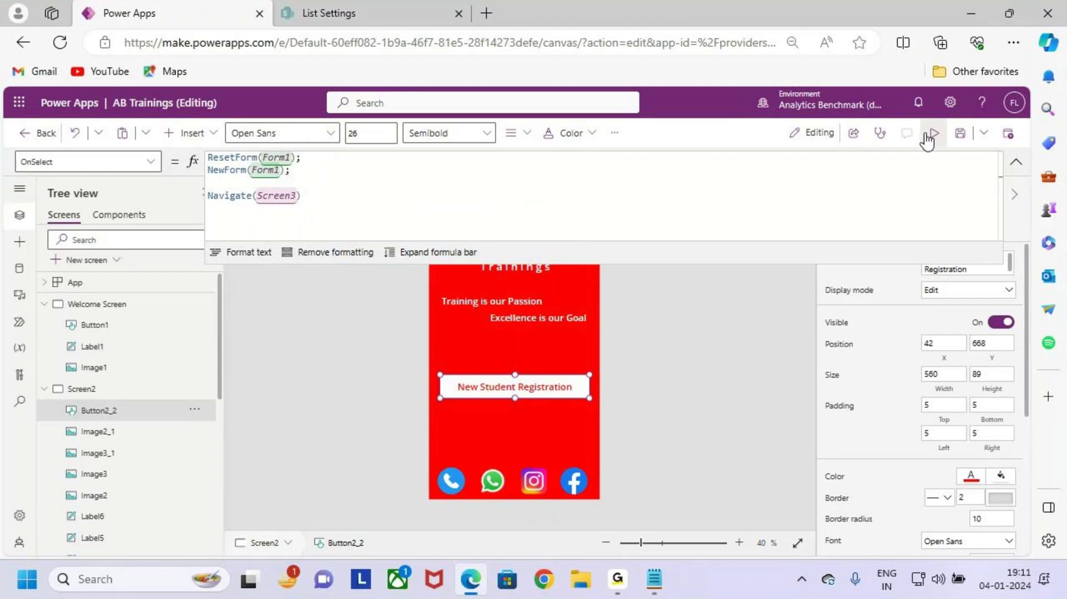
Step: Run the app in preview and open the New Student Registration form
click(934, 134)
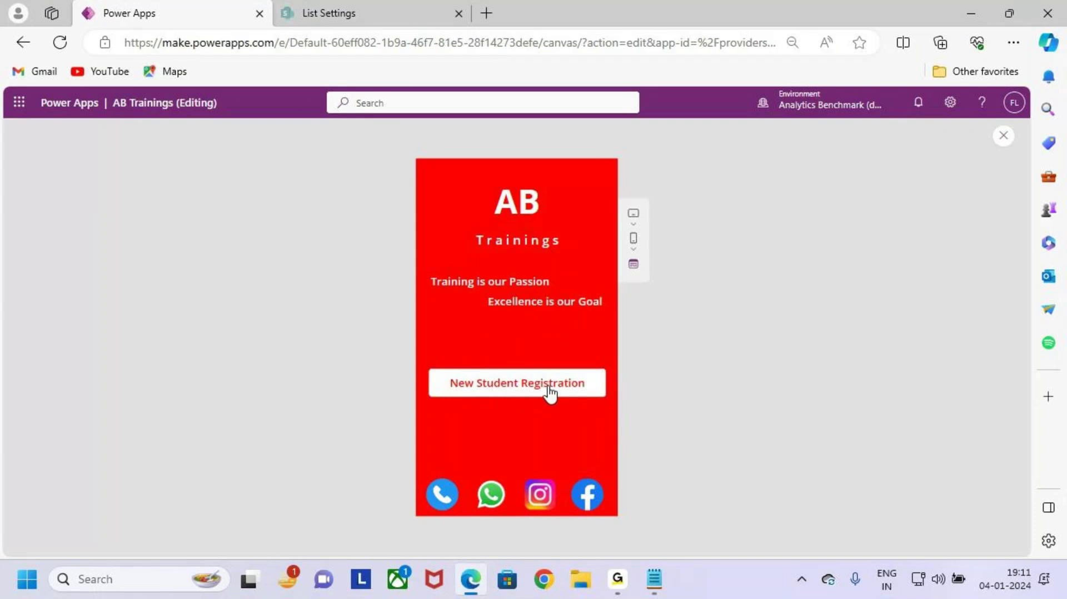
click(547, 395)
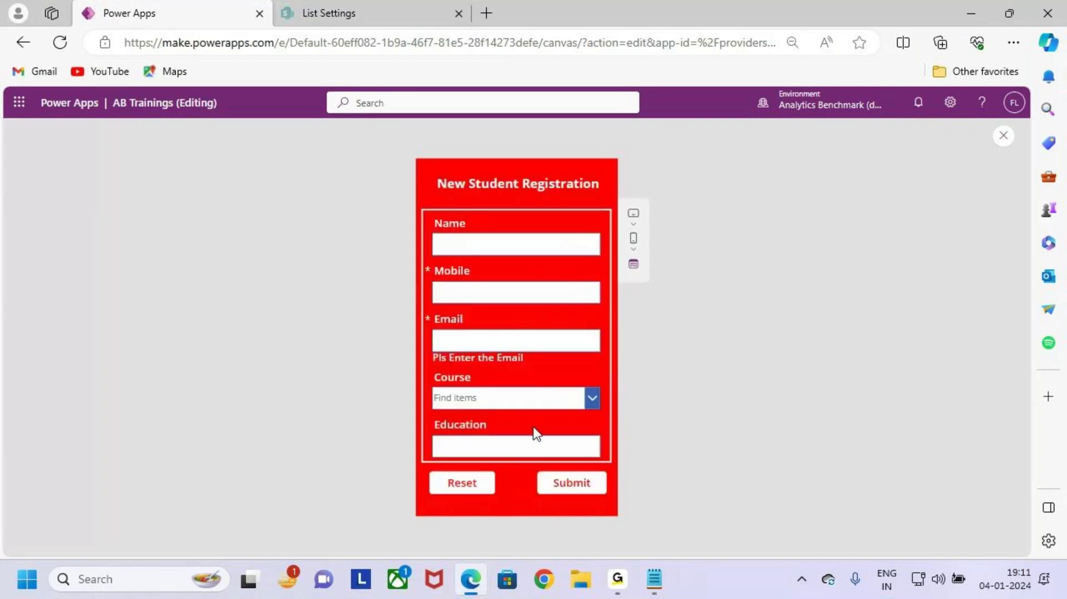
key(ctrl+2)
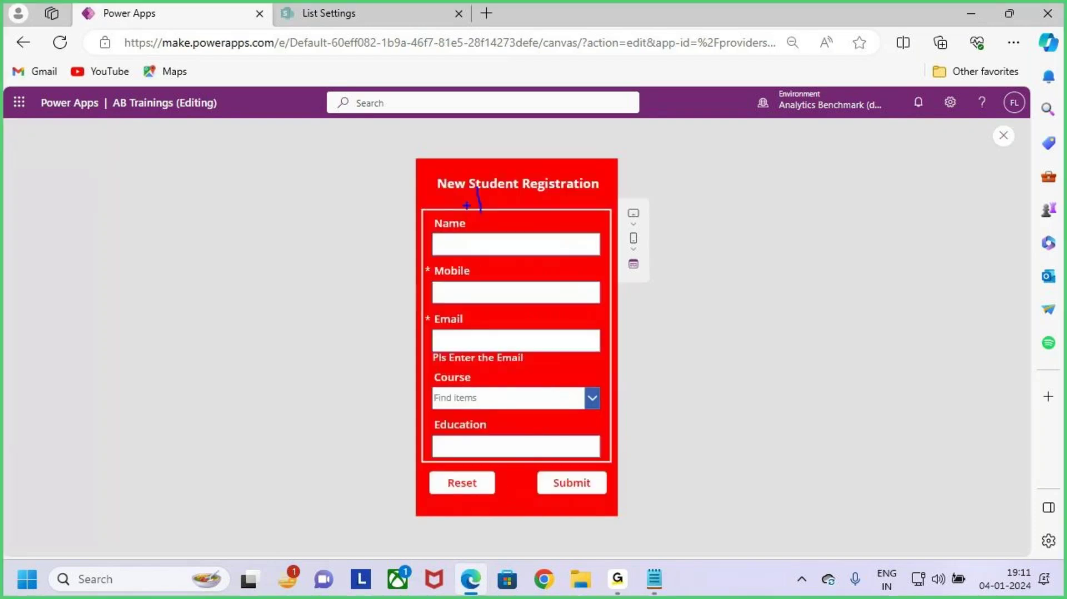
drag(467, 205, 511, 184)
key(Escape)
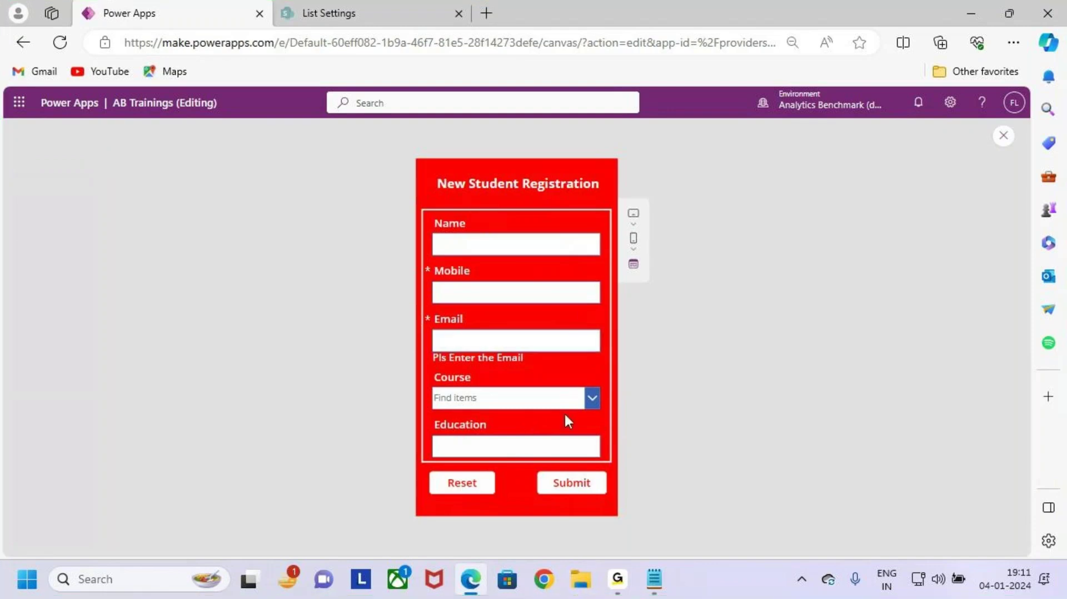
Step: Enter the student's name, autofill the saved details, choose Power BI as course, and submit
click(531, 244)
text(smith)
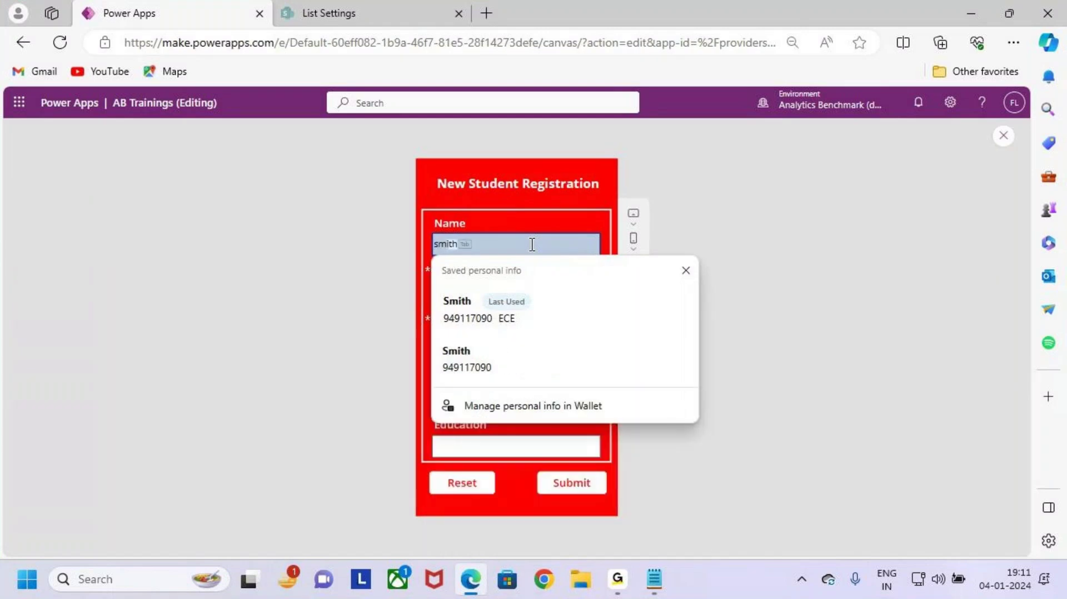
click(462, 311)
click(501, 340)
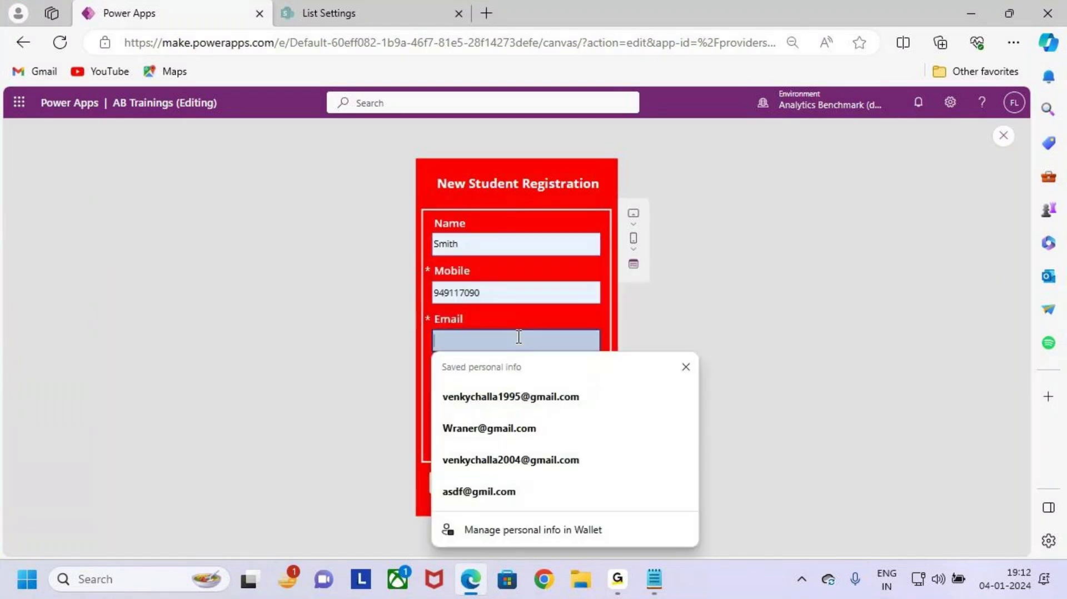
click(512, 395)
click(573, 408)
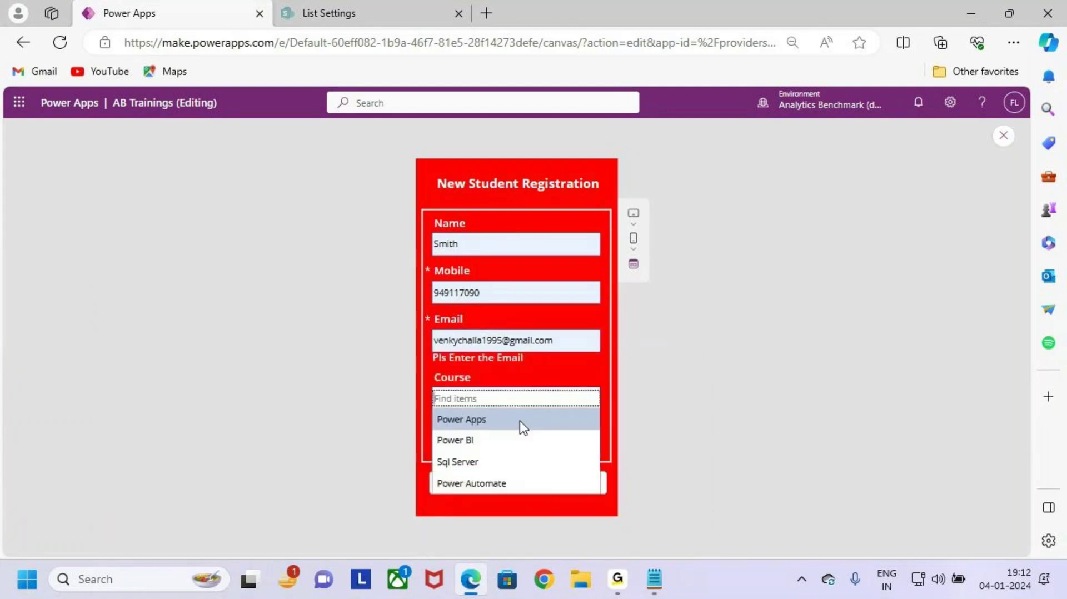
click(532, 442)
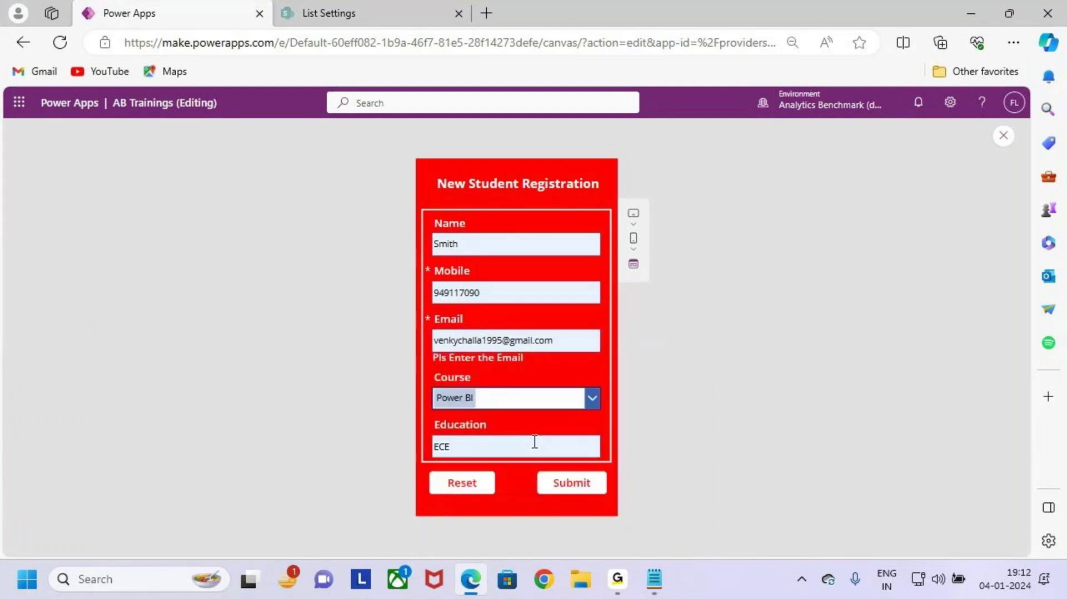
click(582, 485)
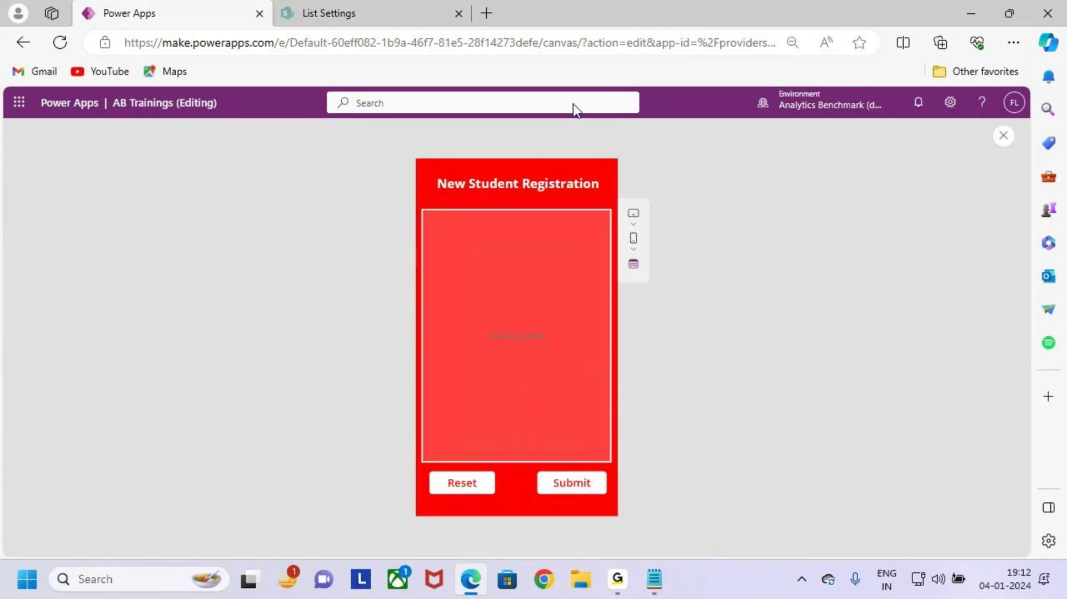
Step: Check the SharePoint Students list for the new Power BI/ECE item, then return to the app preview
click(391, 12)
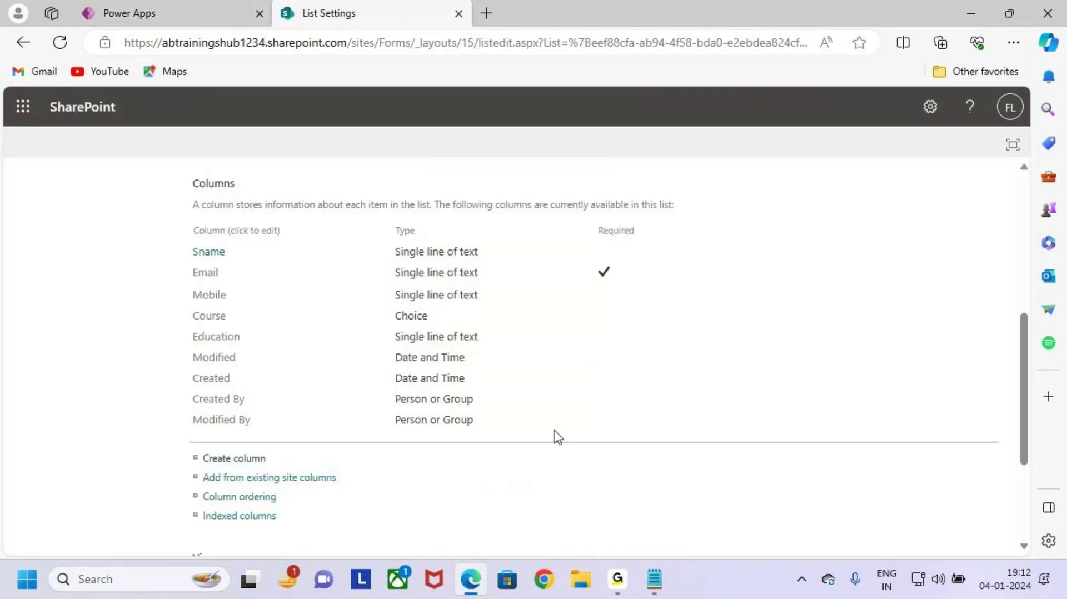
scroll(246, 300, up, 4)
scroll(246, 301, up, 2)
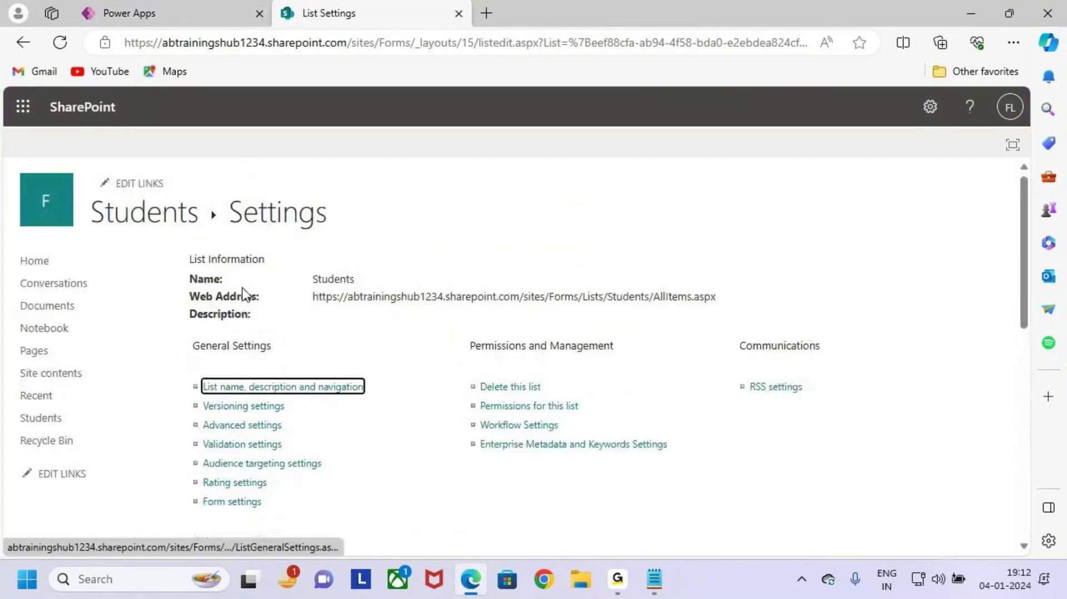
click(187, 233)
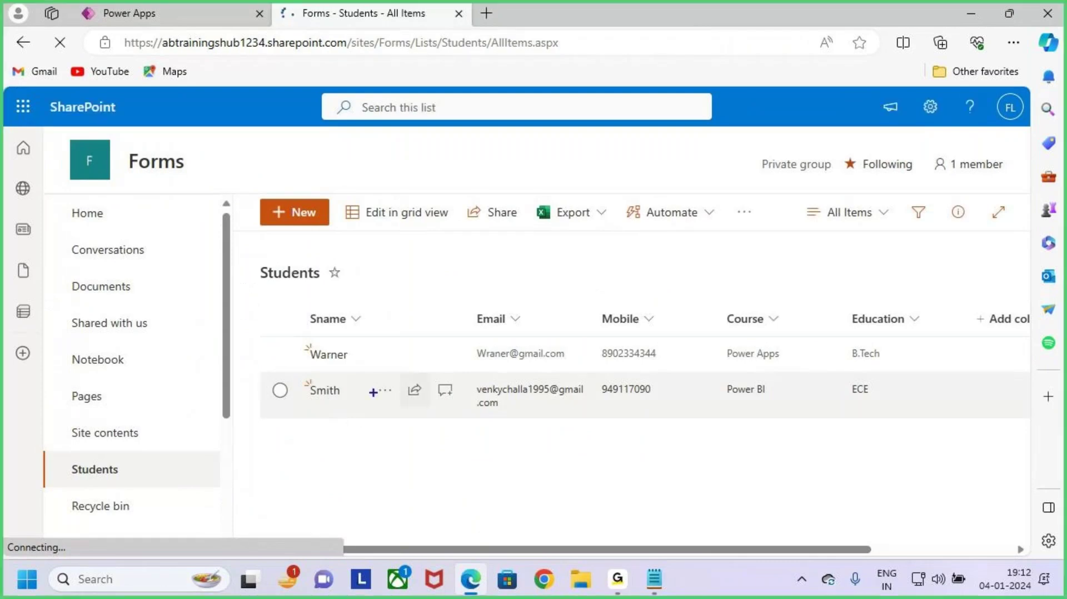
mouse_move(457, 376)
mouse_down()
mouse_move(717, 432)
mouse_move(914, 427)
mouse_up()
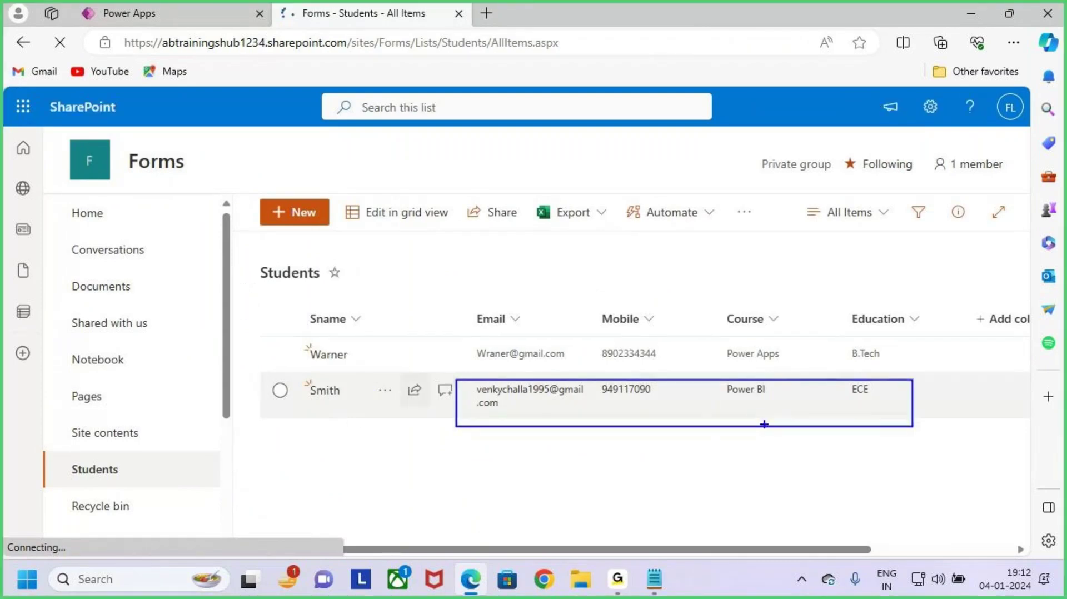
drag(757, 414, 823, 357)
key(Escape)
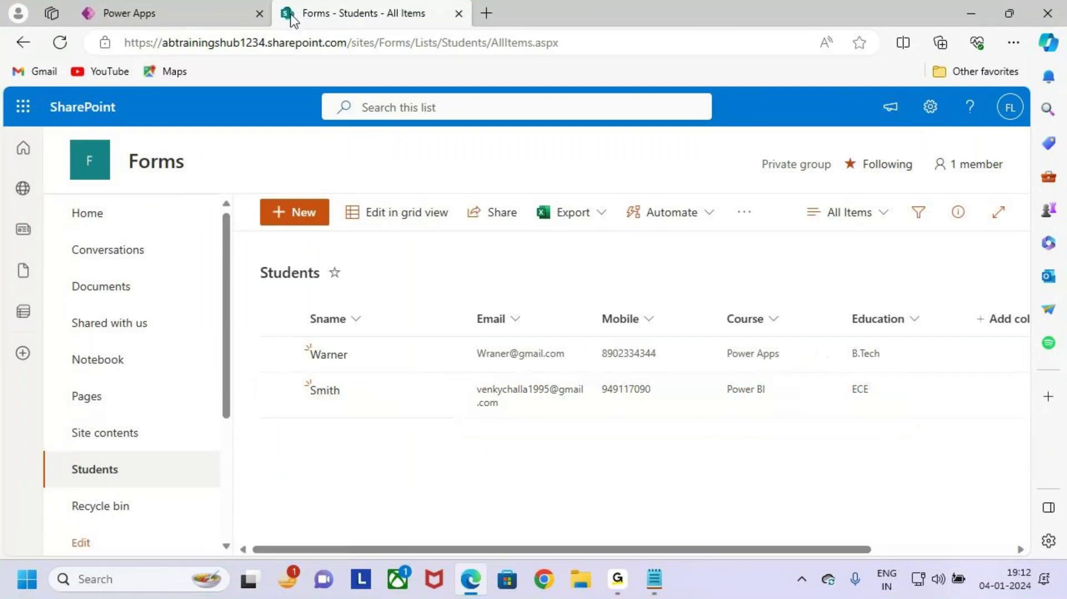
click(222, 15)
key(ctrl+2)
mouse_move(529, 465)
mouse_down()
mouse_move(616, 511)
mouse_move(677, 405)
mouse_up()
Step: Close the app preview and return to editing Screen3's registration form
key(Escape)
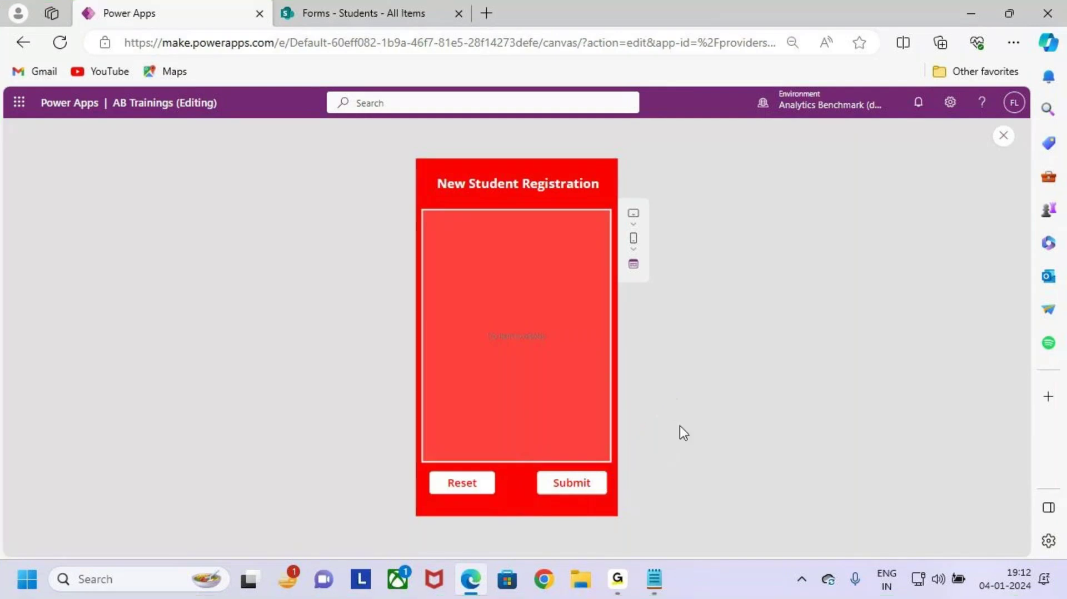
key(ctrl+2)
drag(618, 372, 680, 375)
drag(671, 356, 690, 410)
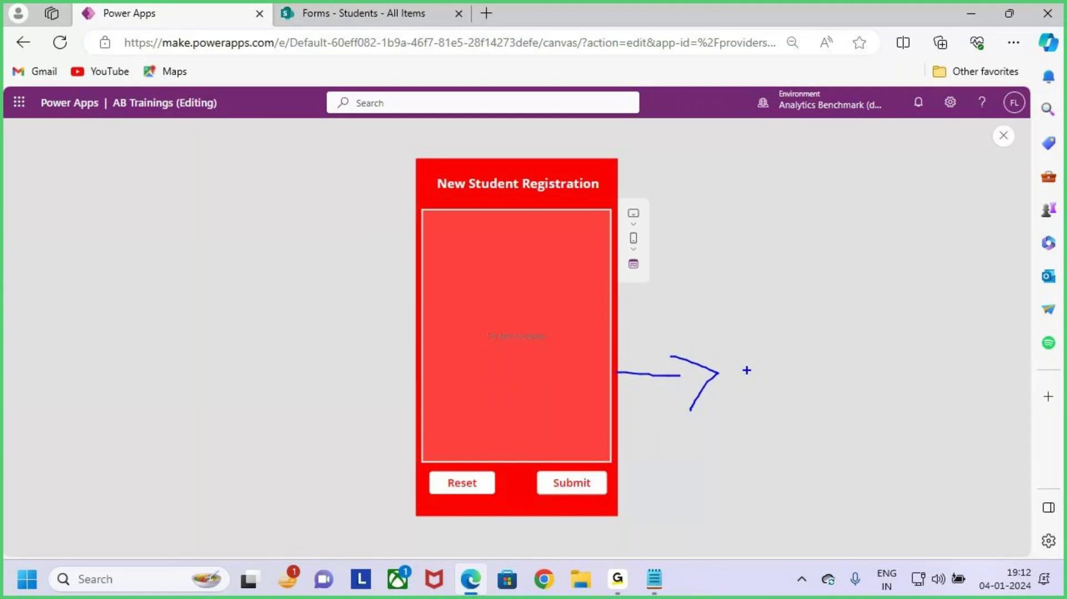
key(Escape)
key(Escape)
click(639, 383)
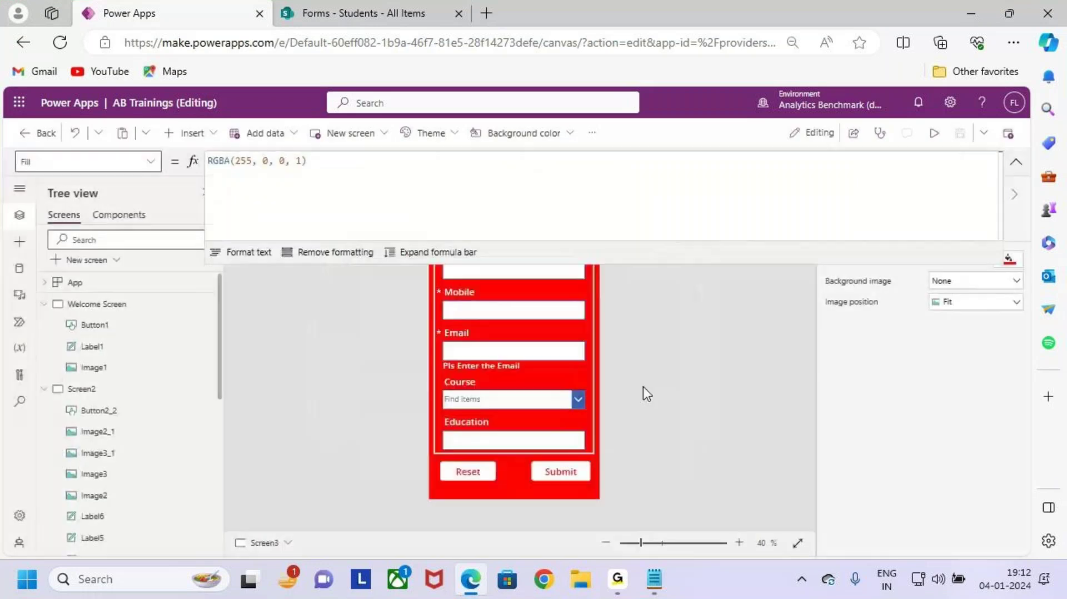
click(578, 469)
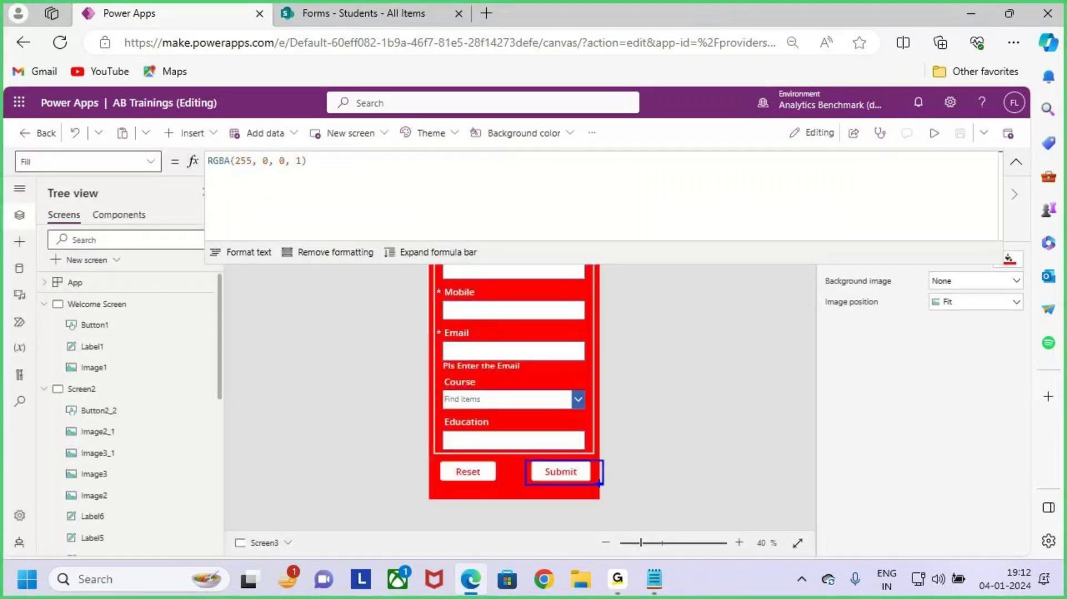
drag(558, 471, 634, 409)
key(Escape)
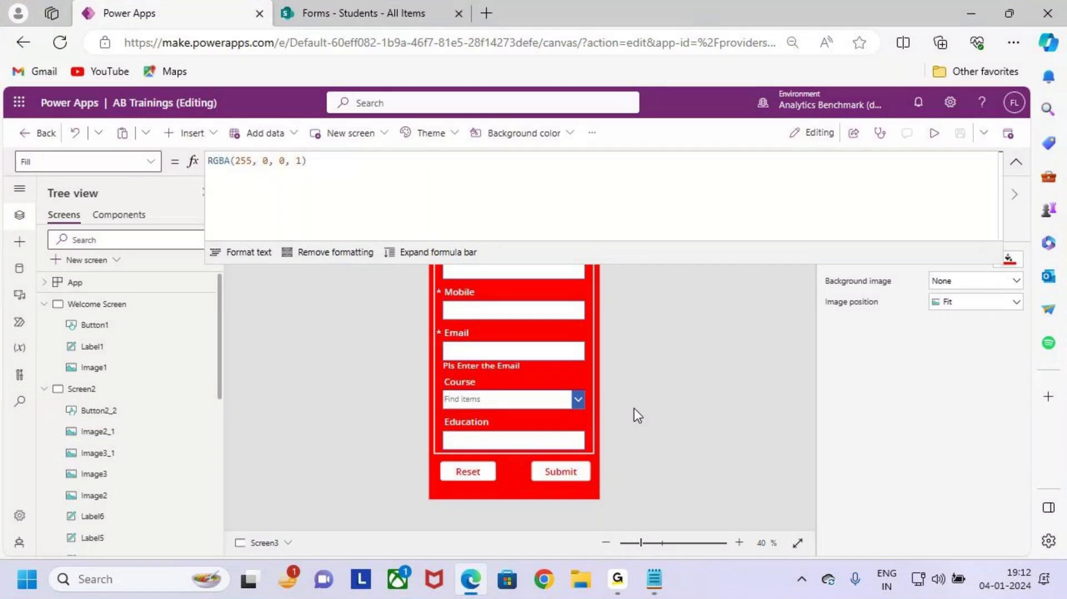
Step: Collapse the Submit formula to one line and fold the Screen2 and Welcome Screen branches
click(1016, 167)
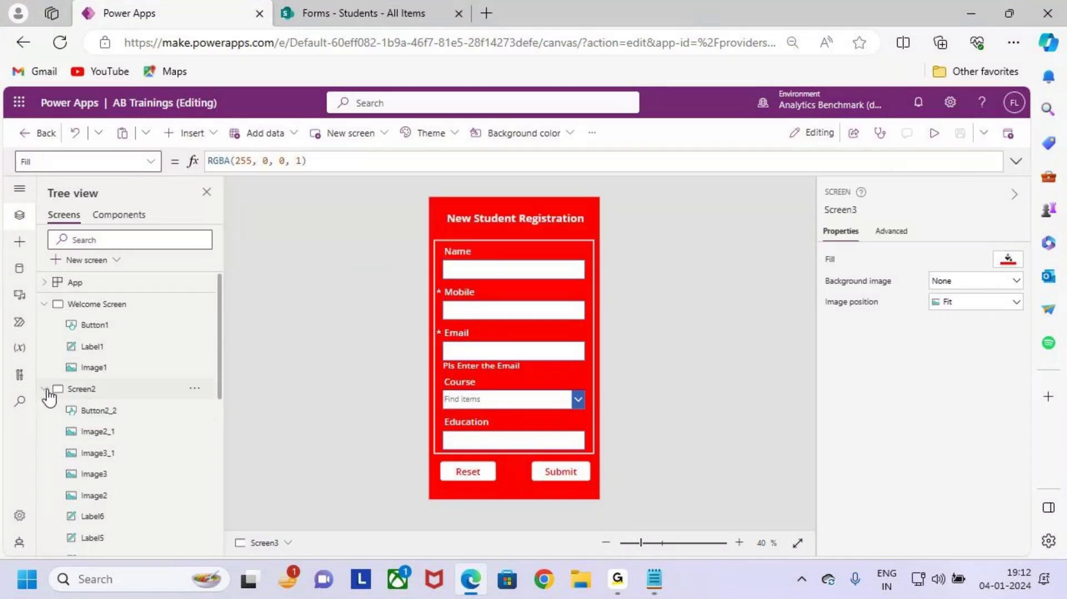
click(45, 389)
click(44, 304)
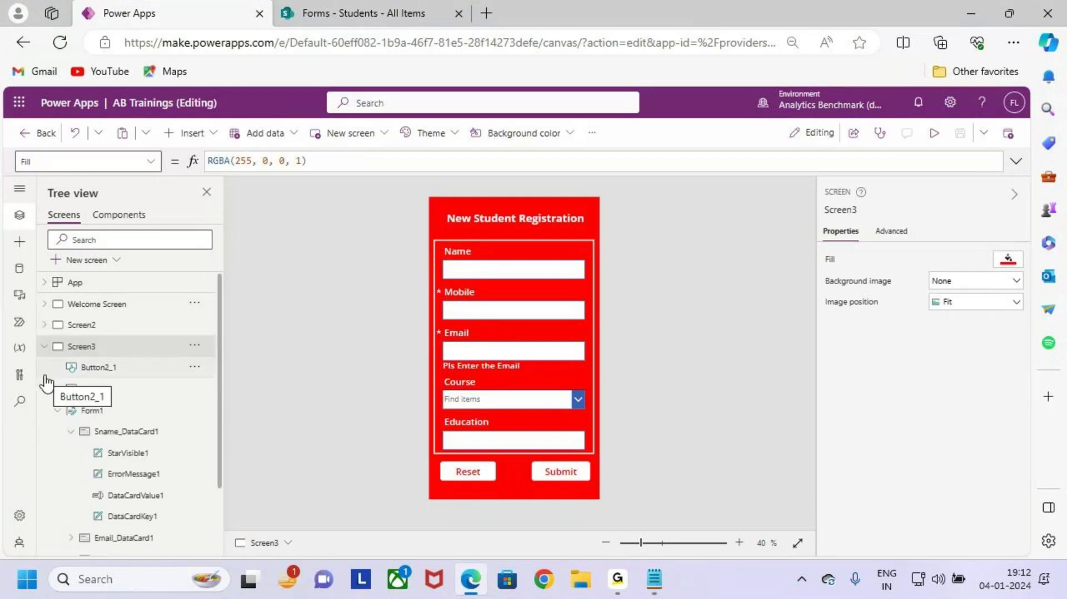
Step: Fold the Screen3 branch and add a new blank screen, Screen4
click(44, 346)
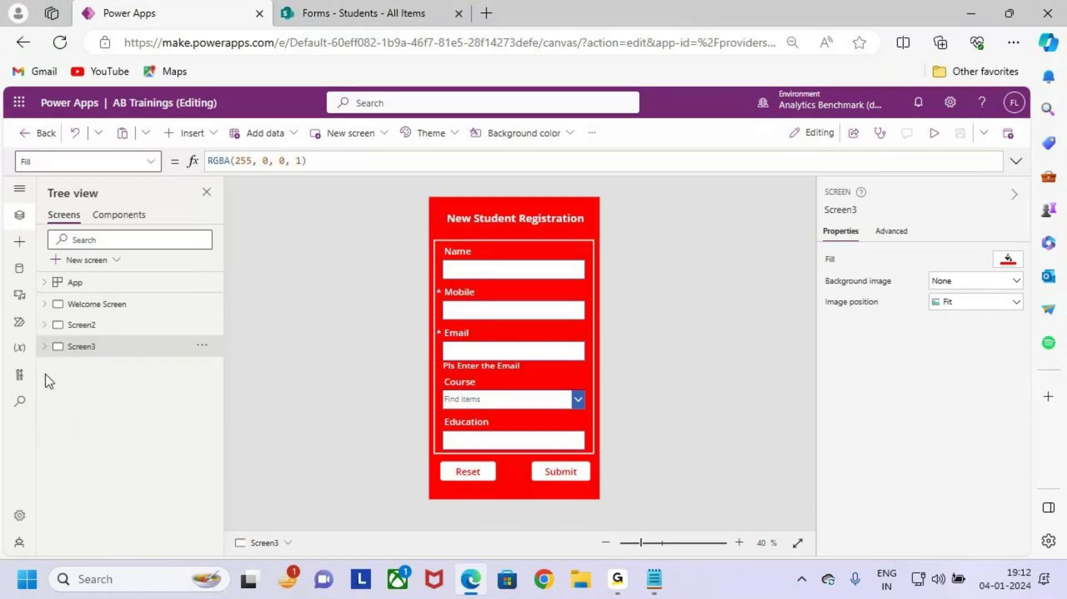
click(100, 269)
click(118, 378)
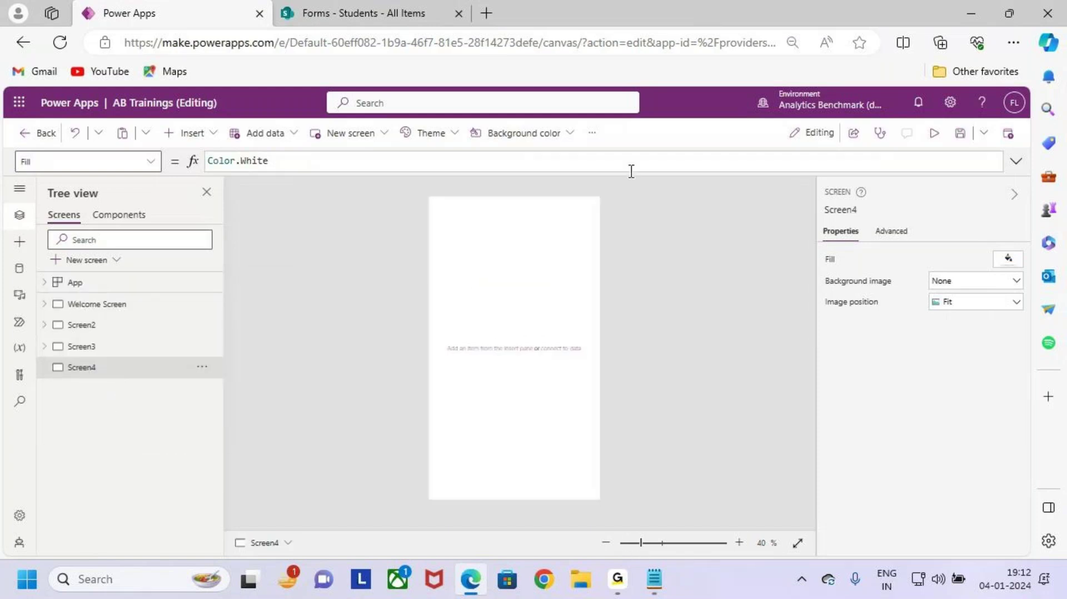
Step: Set Screen4's background to red, RGBA(255, 0, 0, 1), and insert a text label
click(539, 133)
click(505, 350)
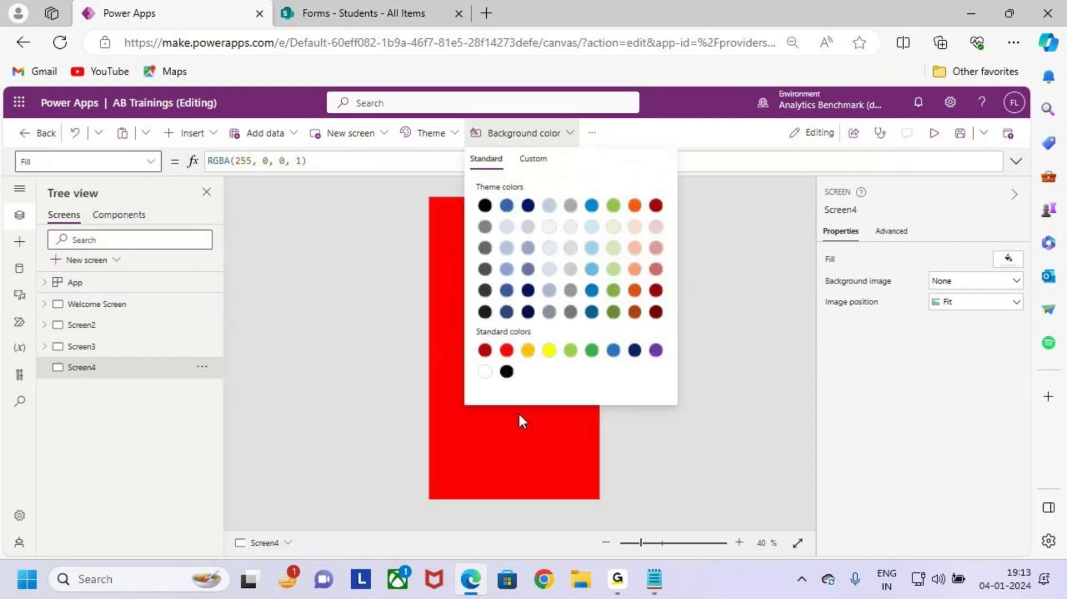
click(518, 412)
click(196, 142)
click(262, 189)
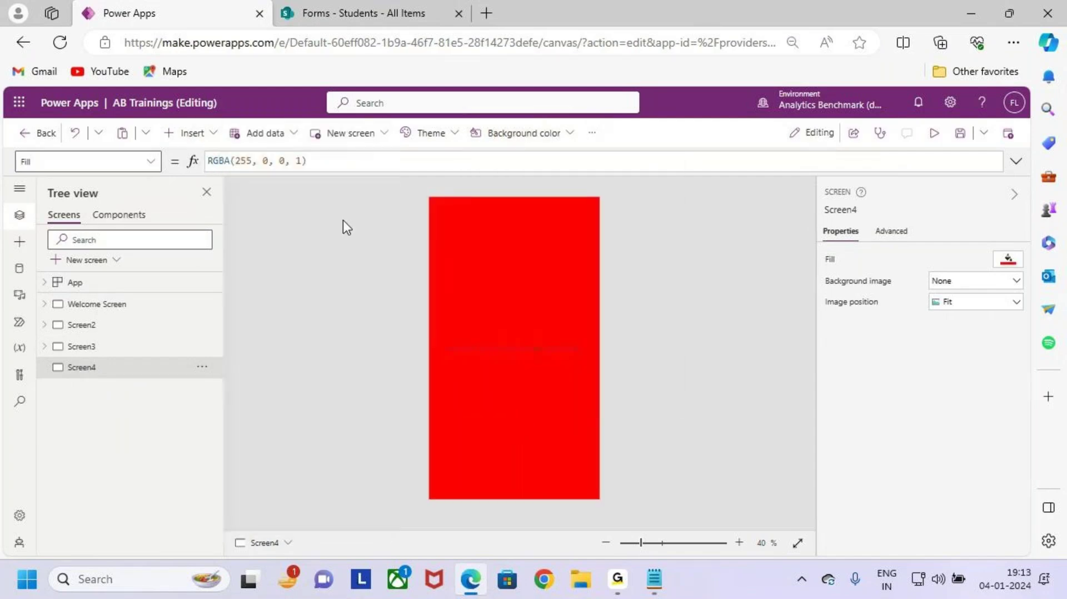
Step: Center Label7 across the full screen width and make it size 30 Semibold
drag(523, 219, 511, 363)
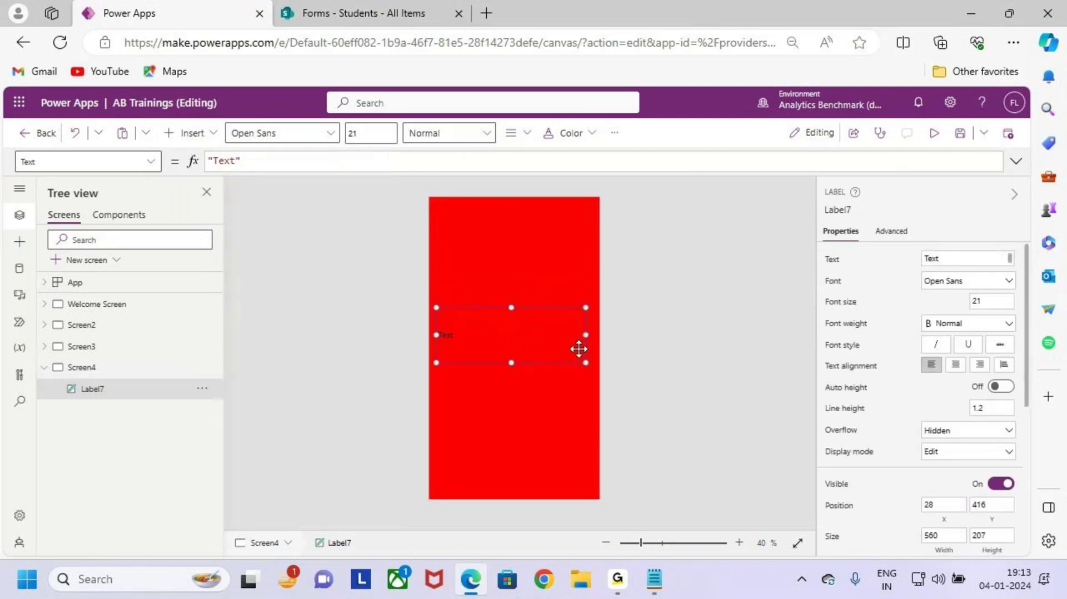
drag(592, 337, 598, 335)
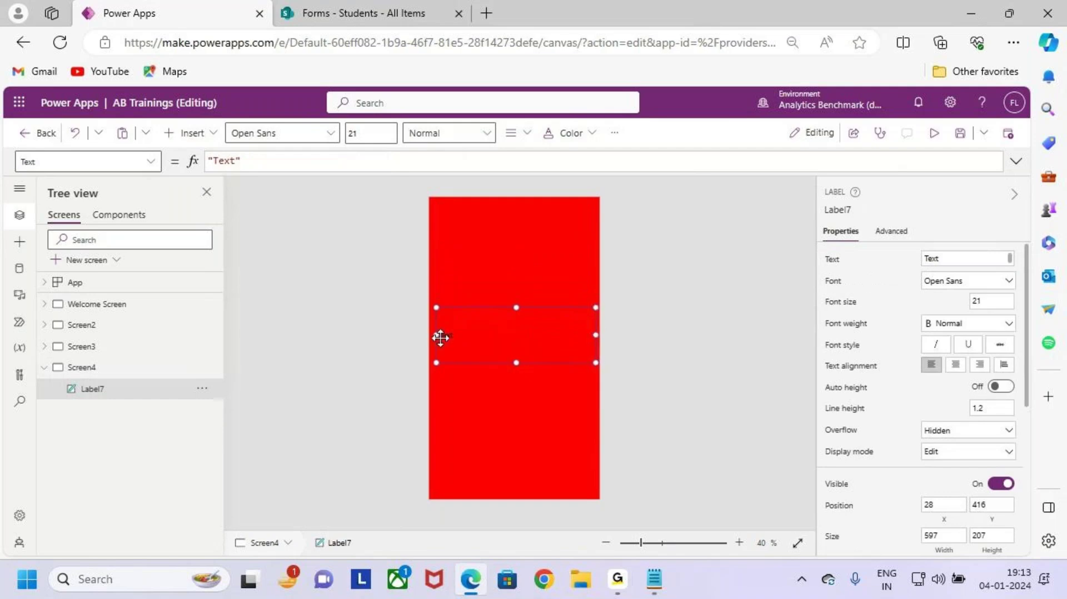
drag(441, 336, 429, 336)
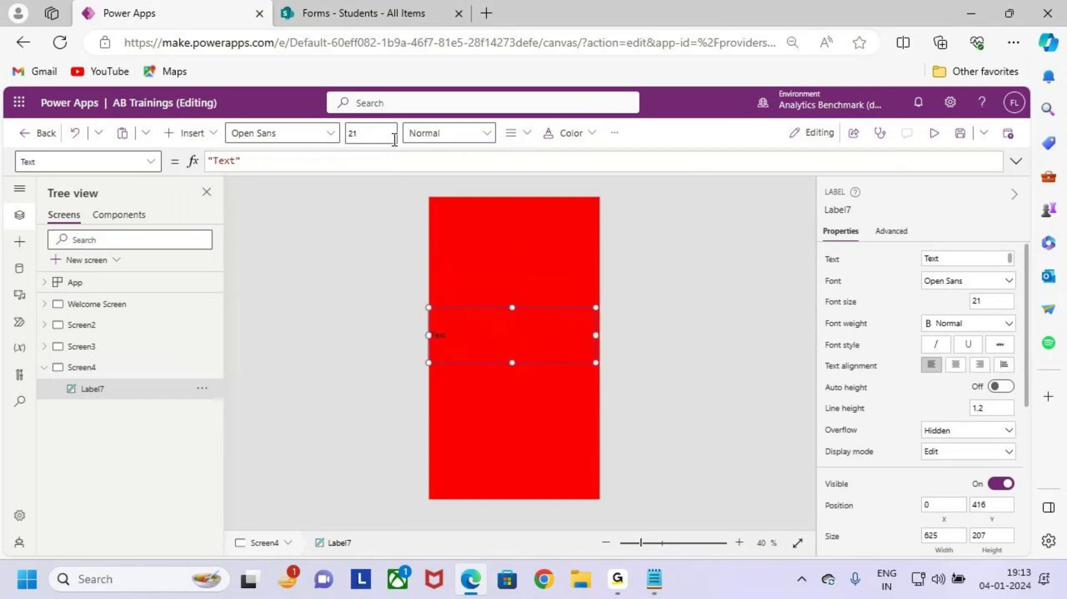
double_click(371, 133)
text(2)
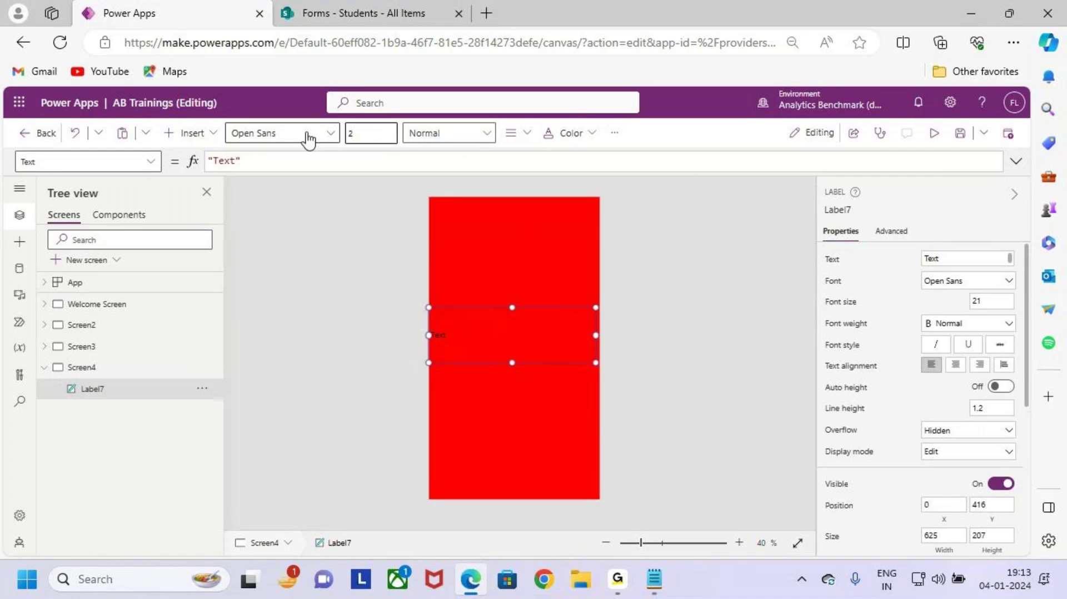
text(0)
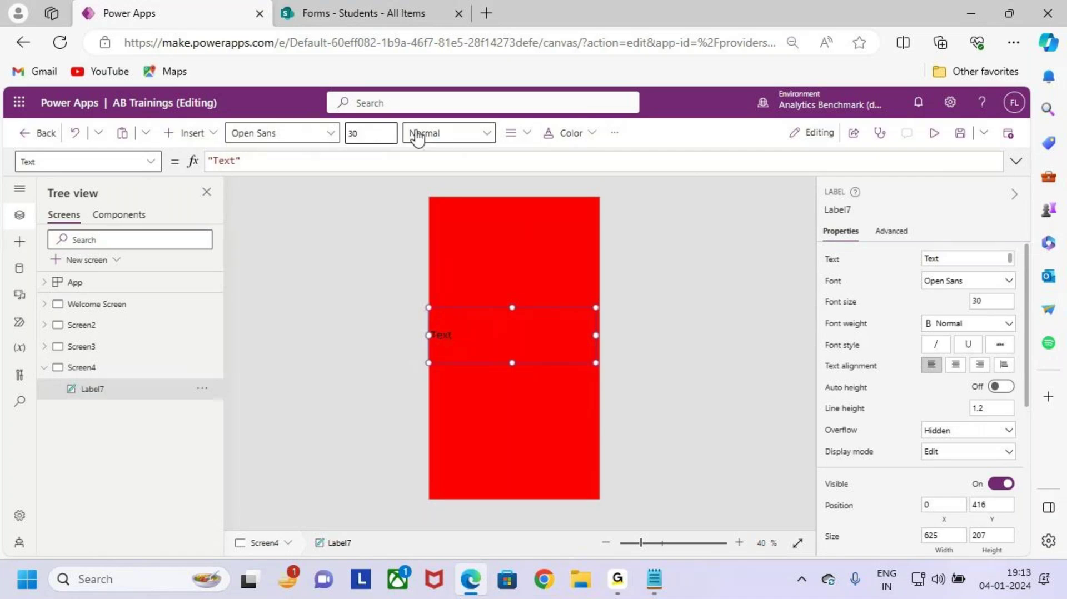
click(420, 134)
click(460, 175)
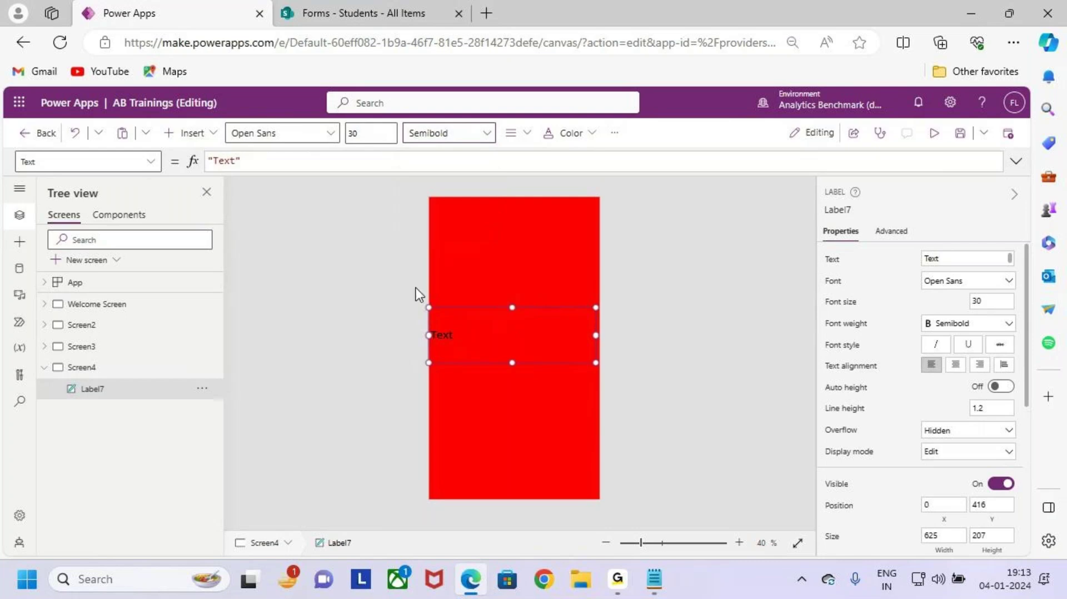
Step: Replace the label's Text formula with 'Registration is Completed Successfully'
click(261, 165)
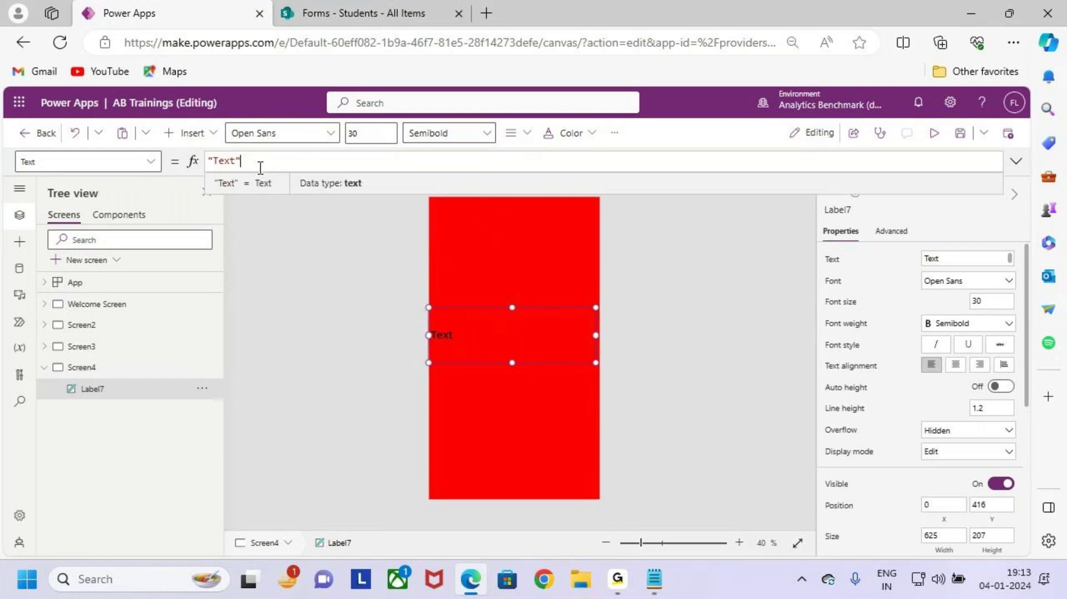
double_click(228, 161)
text(Regis)
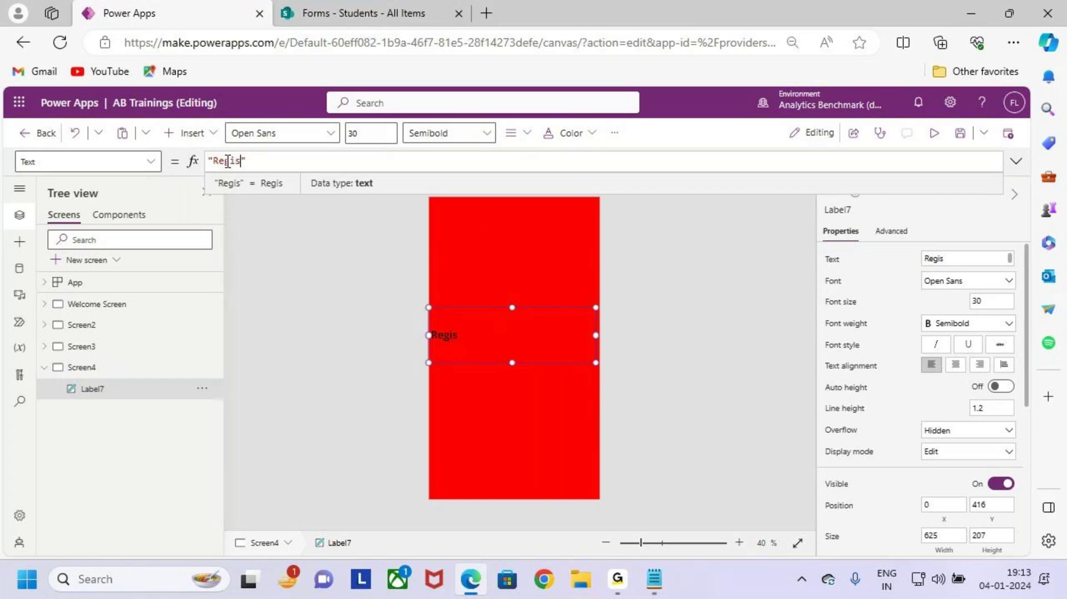
text(tration is Co)
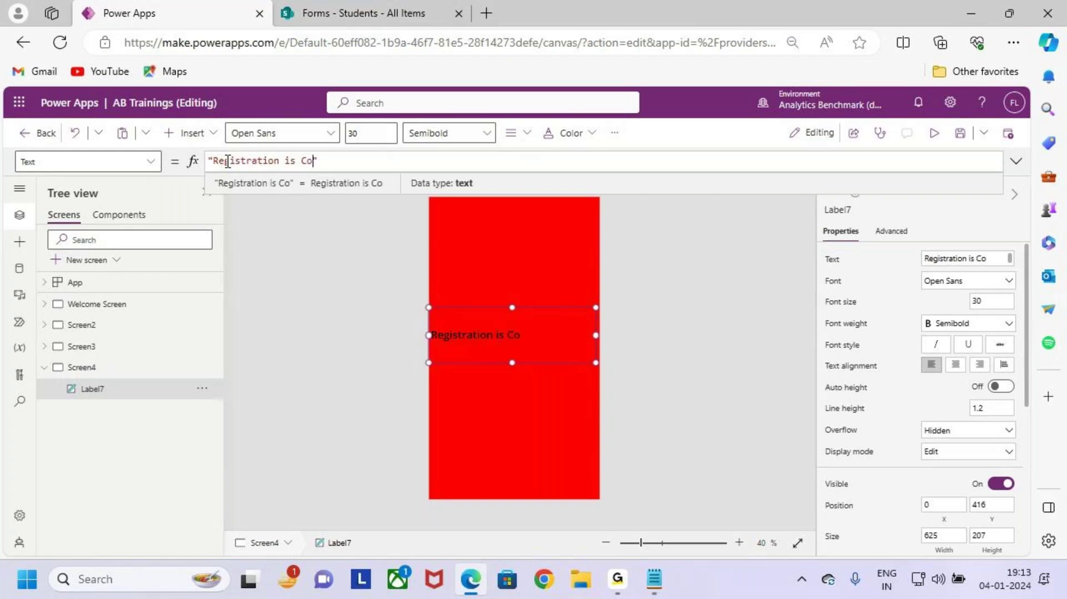
key(BackSpace)
key(BackSpace)
key(BackSpace)
key(BackSpace)
key(BackSpace)
text(tion is )
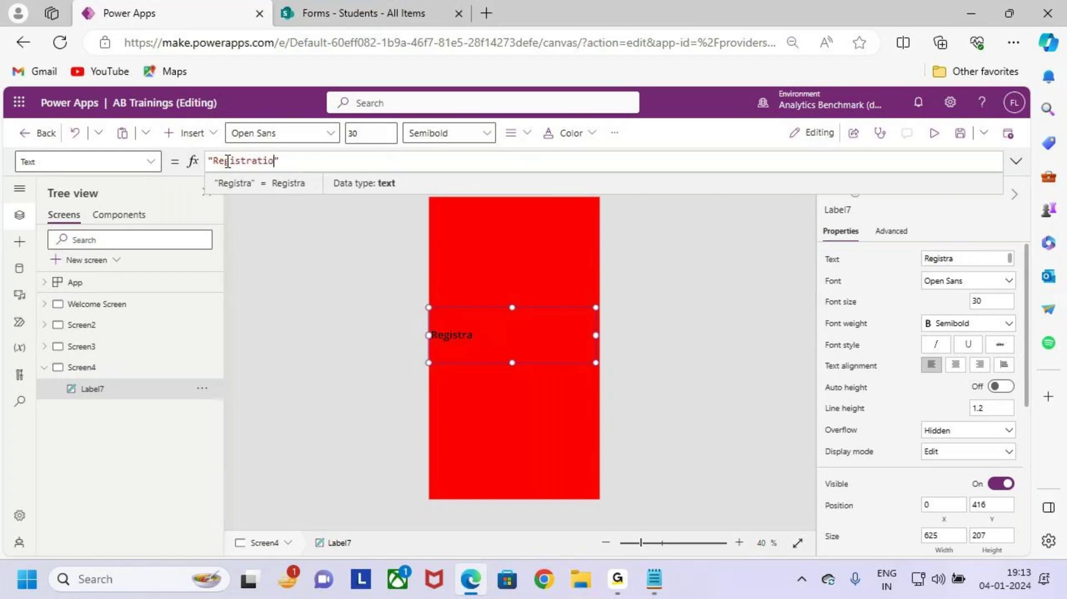
text(Completed Succ)
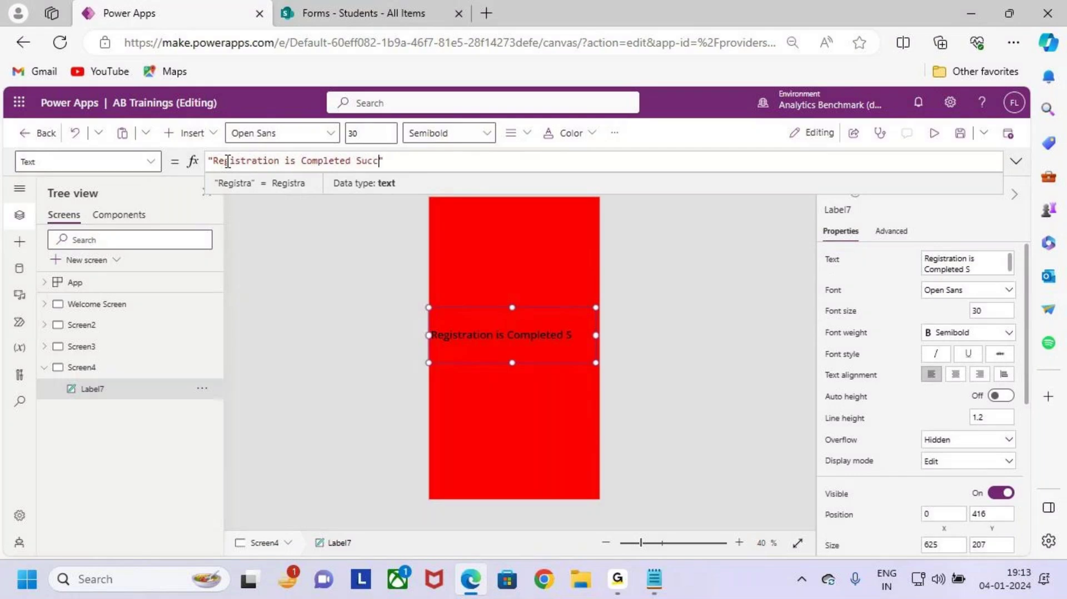
text(essfully)
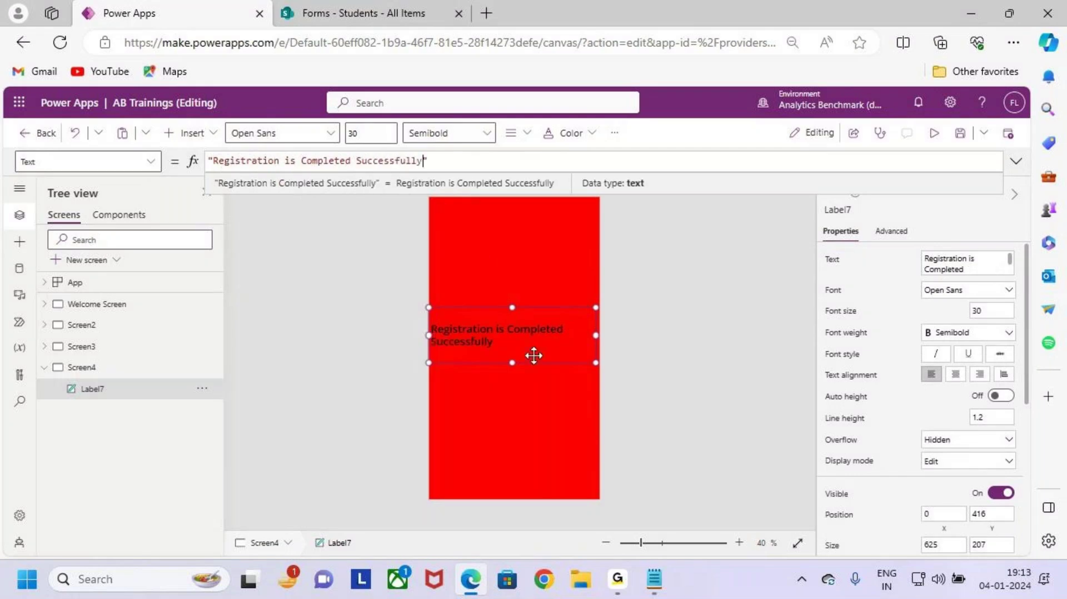
Step: Set the message's font size to 24 and its weight to Bold
click(374, 136)
text(1)
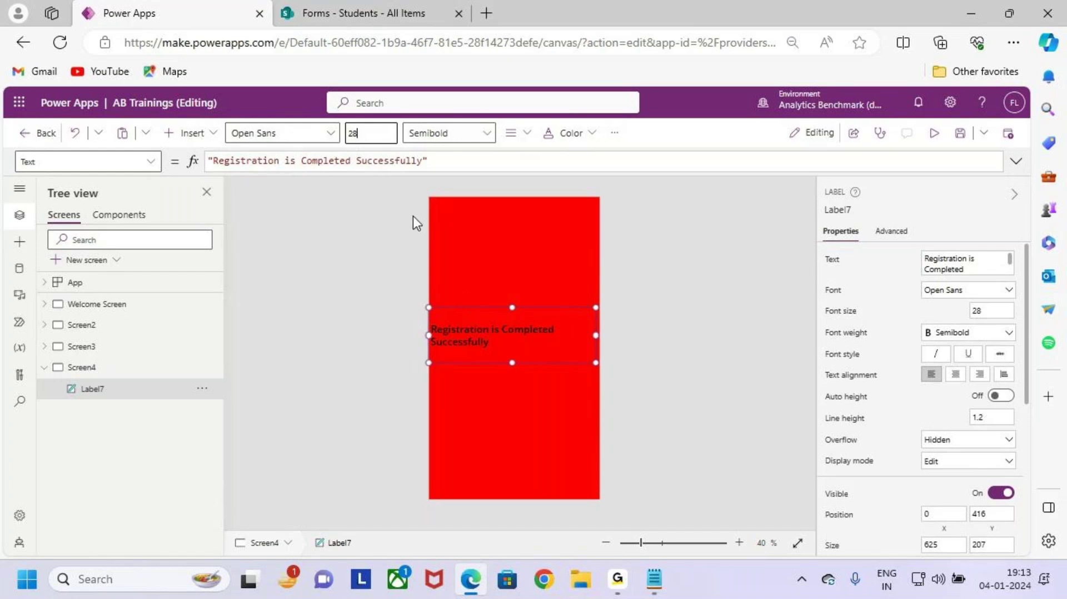
double_click(359, 133)
key(BackSpace)
text(4)
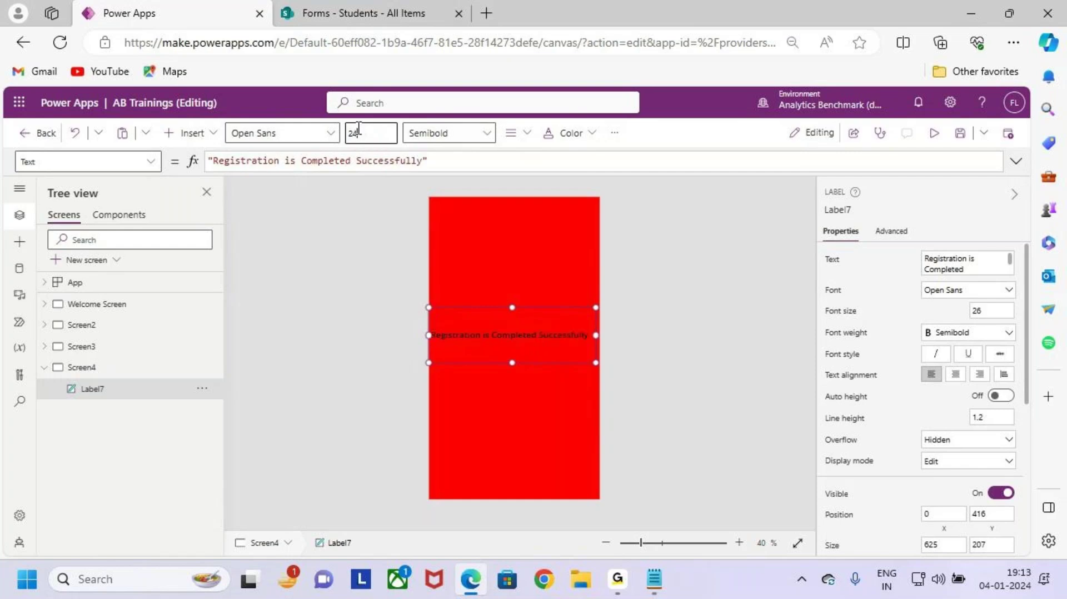
click(459, 138)
click(465, 156)
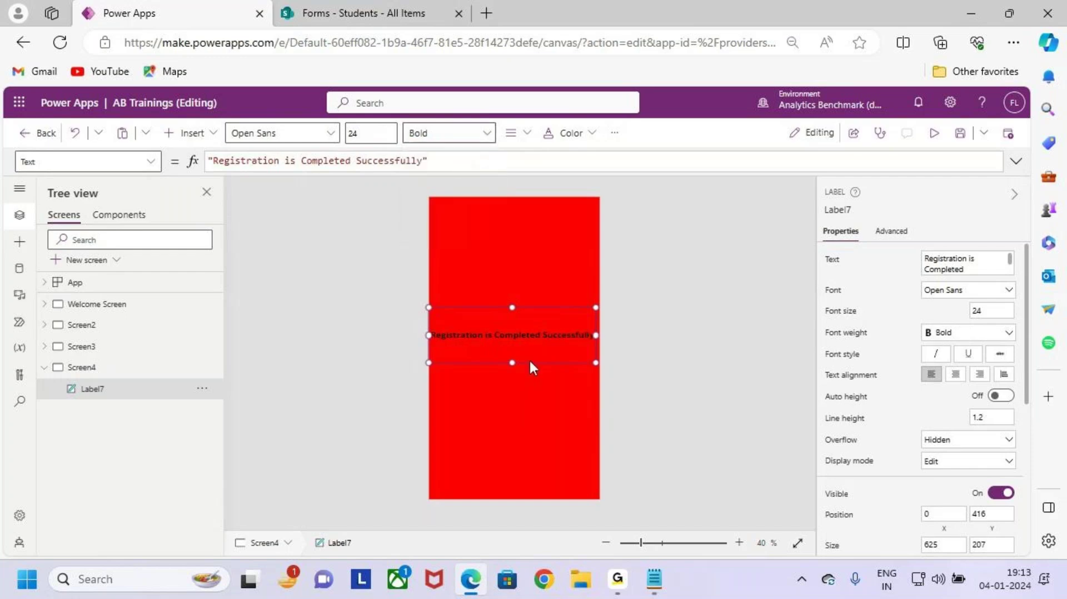
Step: Make the message text white, then select Screen4
click(572, 132)
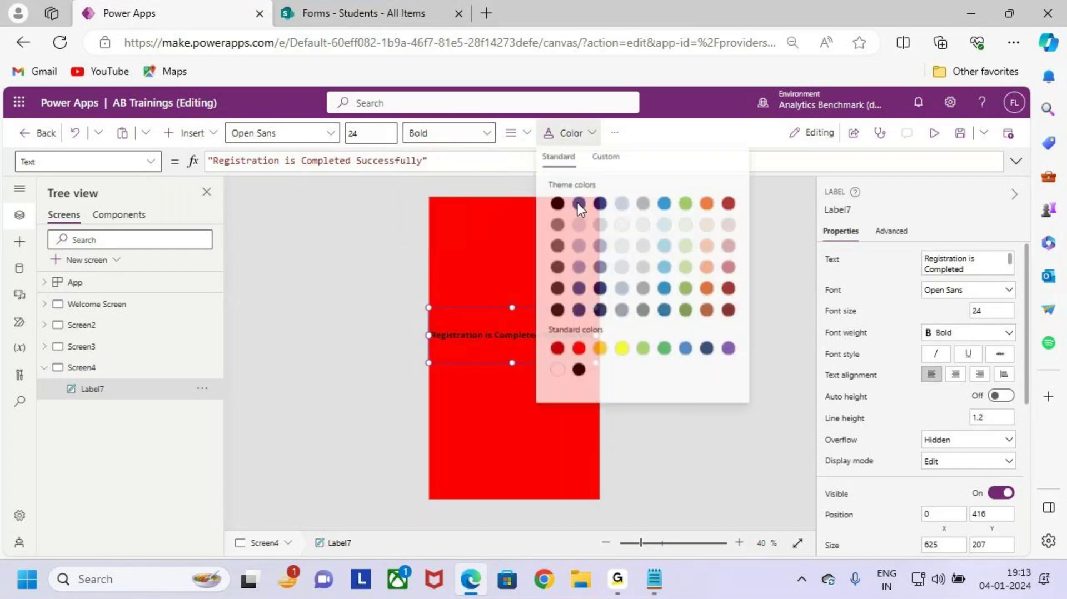
click(558, 372)
click(445, 410)
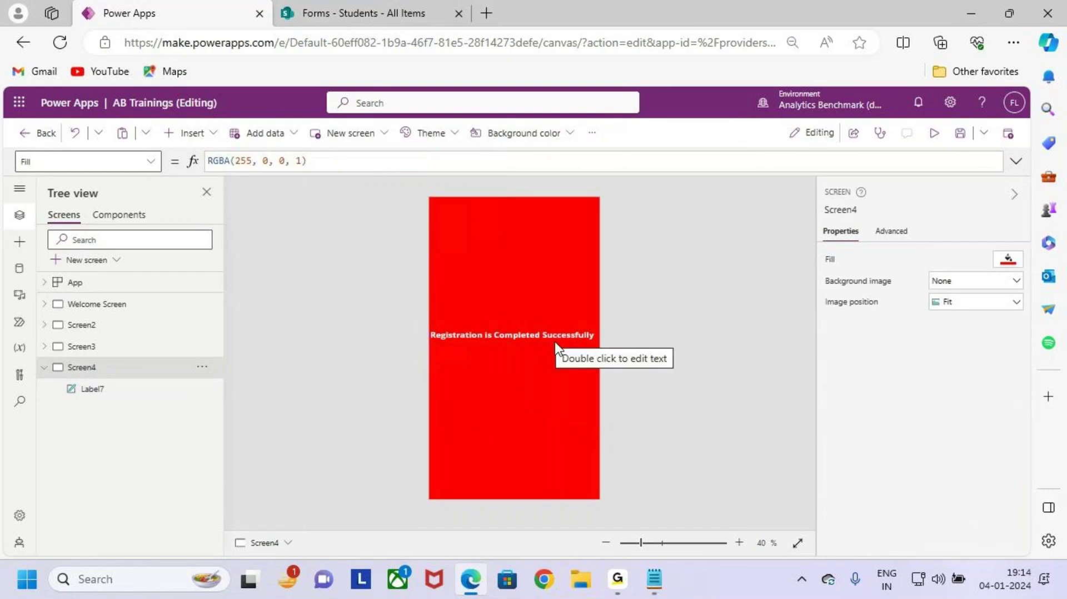
click(543, 333)
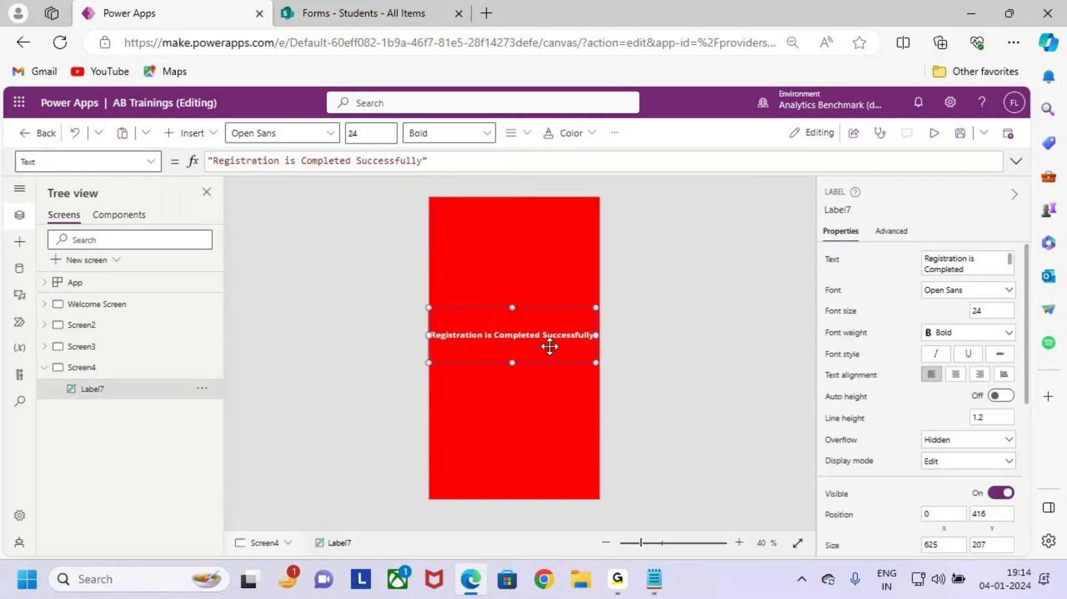
click(112, 369)
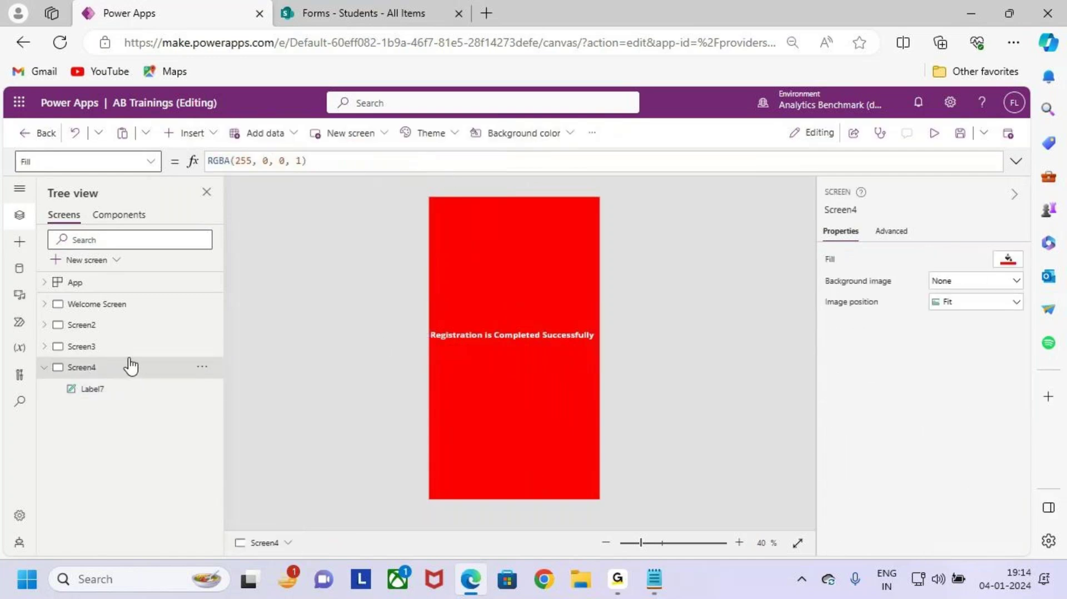
Step: Compare Screen3 and Screen4, then select Screen3's Submit button
click(122, 348)
key(ctrl+2)
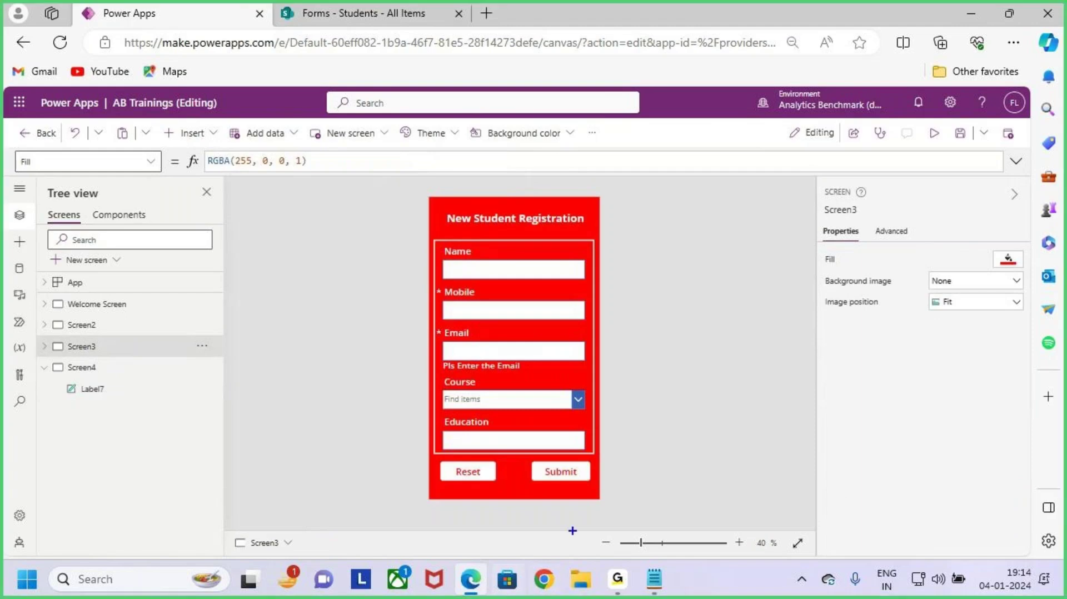
drag(526, 457, 593, 488)
drag(578, 471, 658, 408)
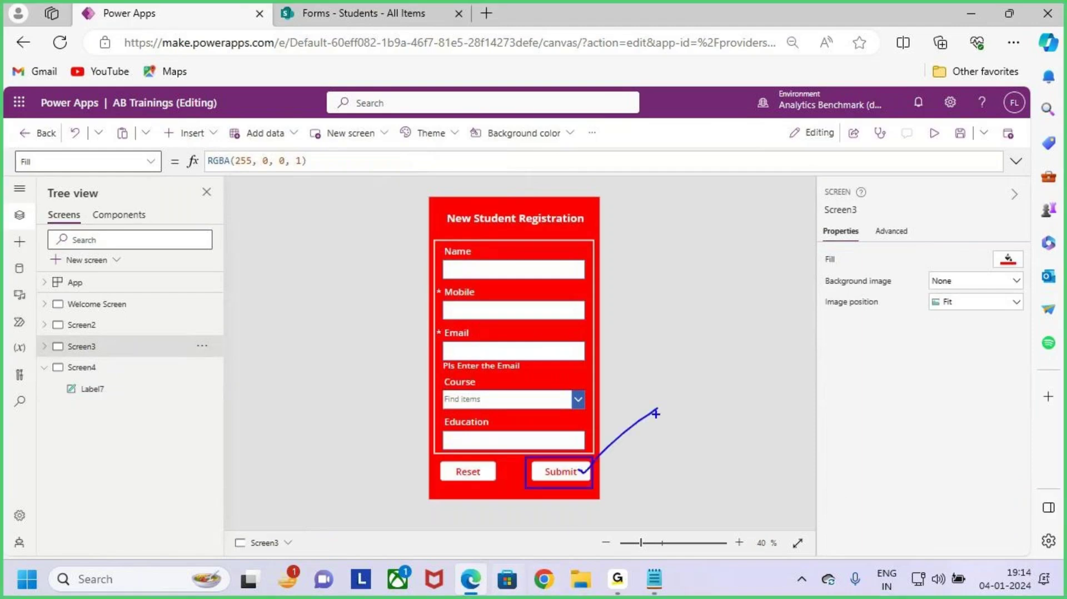
key(Escape)
click(102, 369)
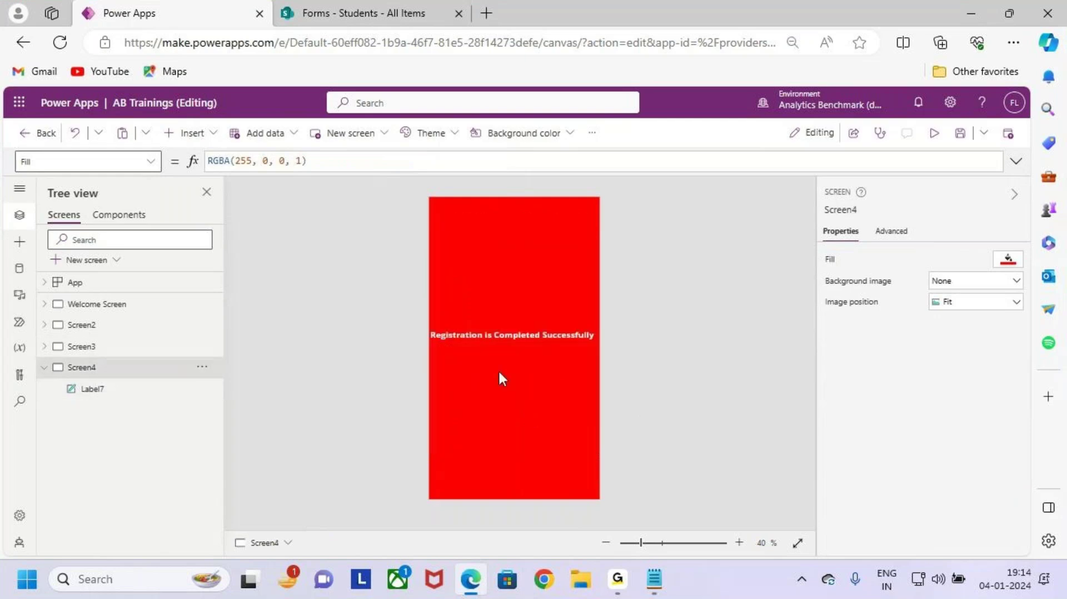
click(96, 348)
click(568, 474)
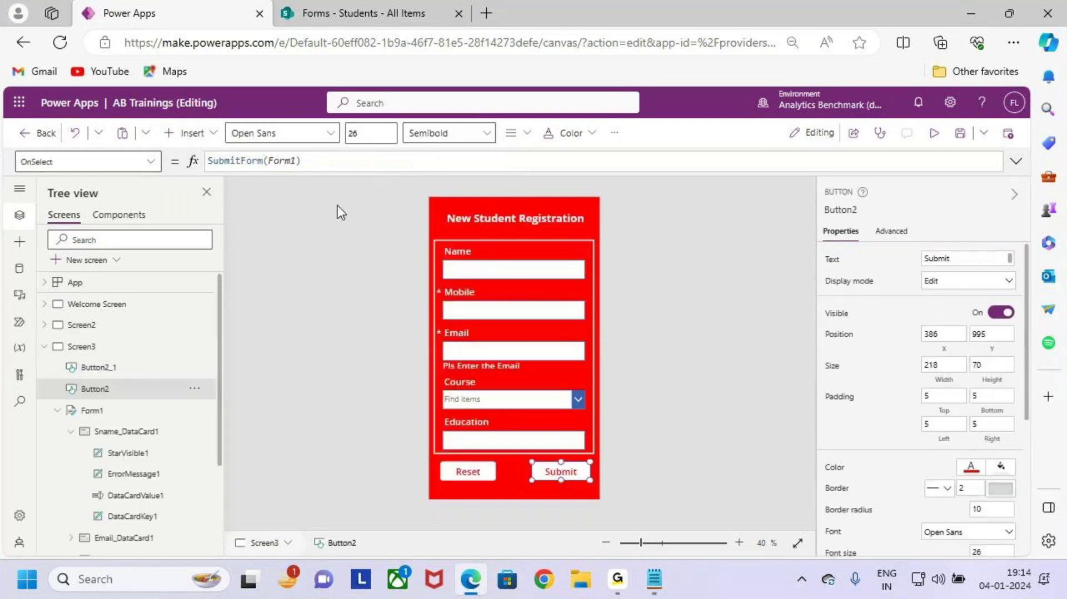
Step: Extend the Submit OnSelect formula to SubmitForm(Form1); Navigate(Screen4)
click(1015, 162)
click(327, 159)
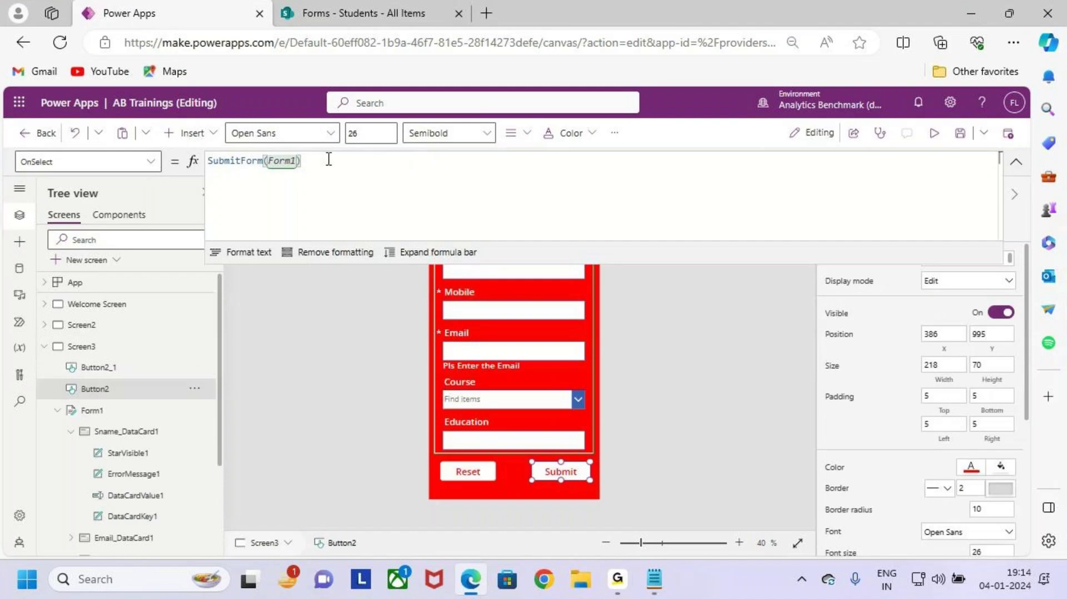
text(;)
key(Return)
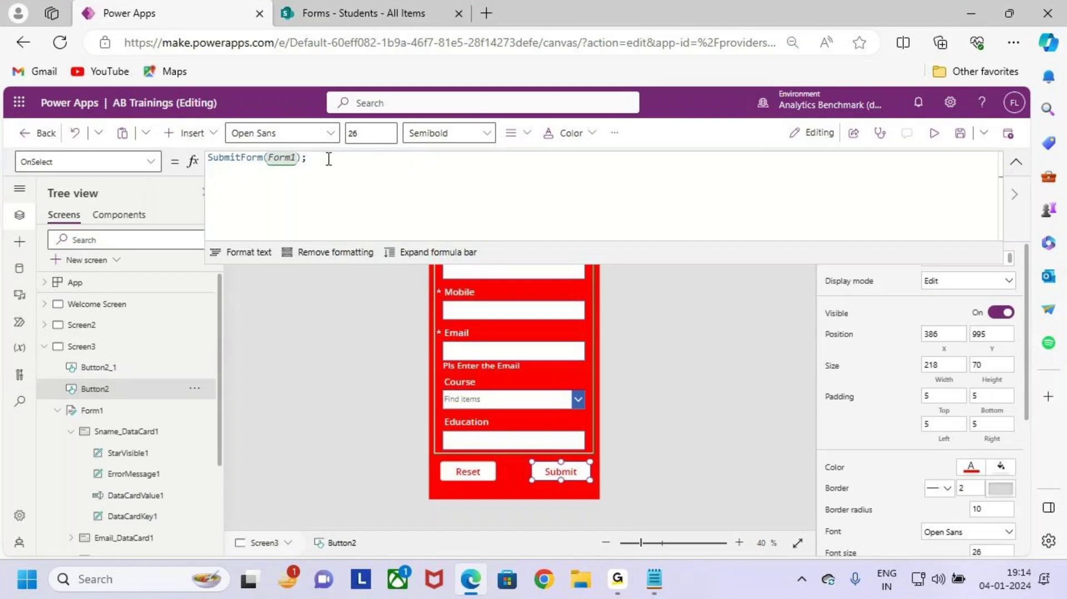
text(nav)
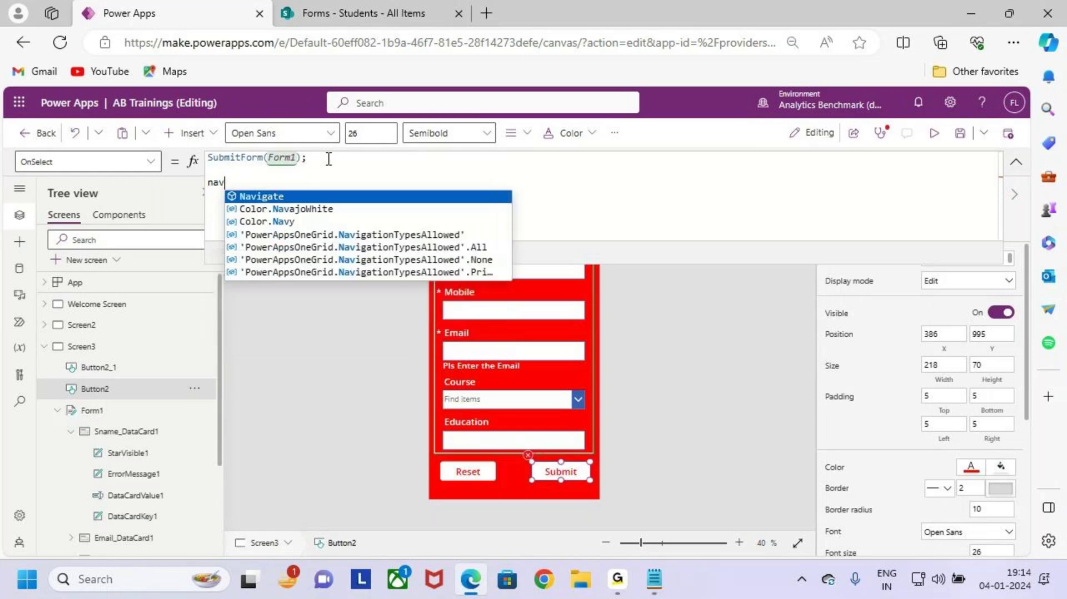
key(Tab)
text(()
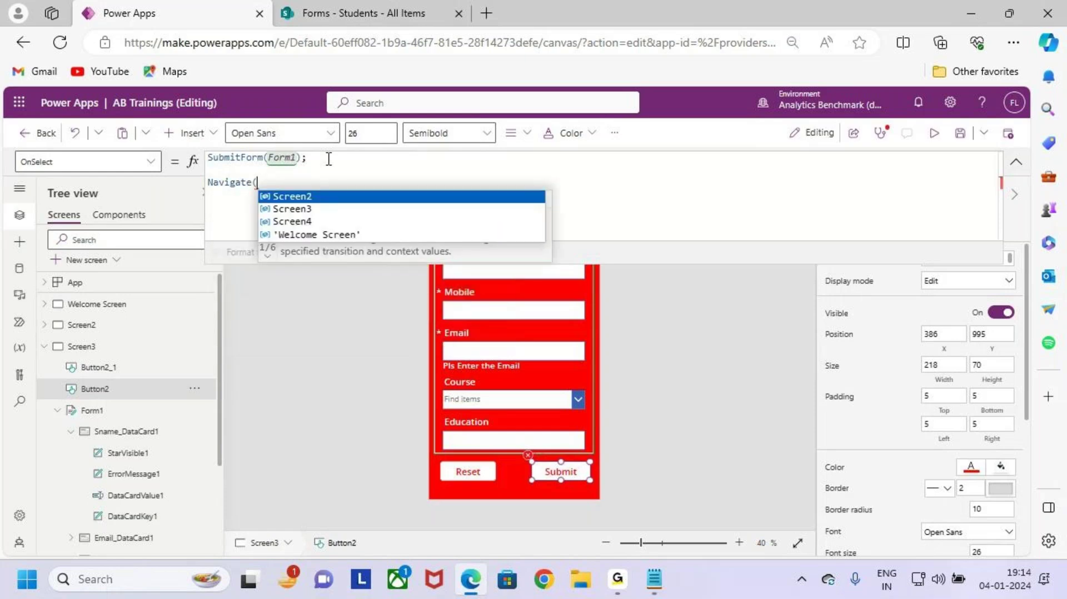
key(Down)
key(Down)
key(Tab)
text())
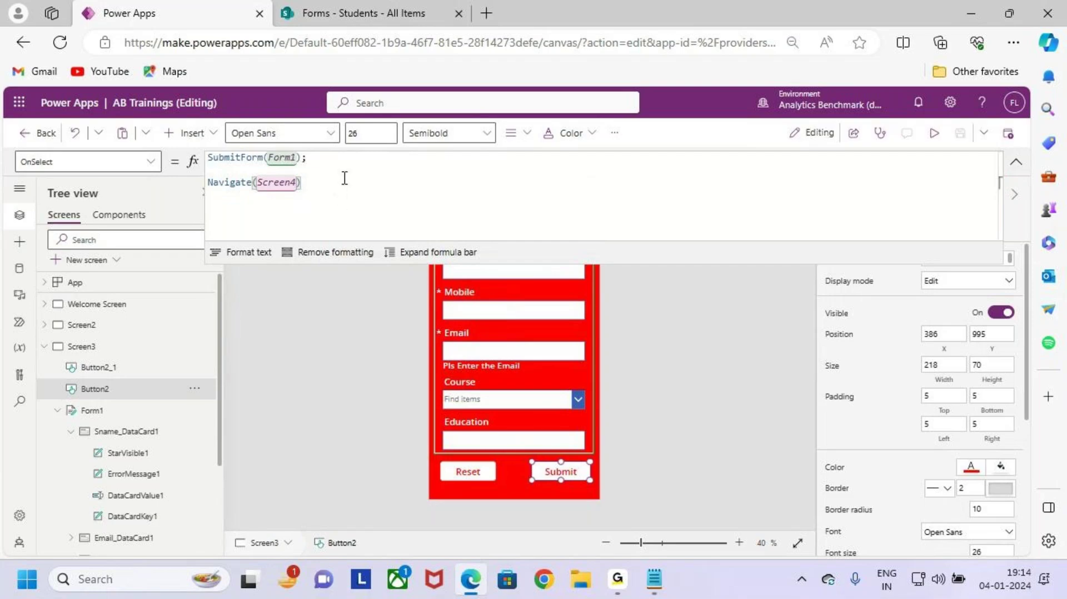
Step: Preview the app from the Welcome Screen and open the New Student Registration form
click(933, 133)
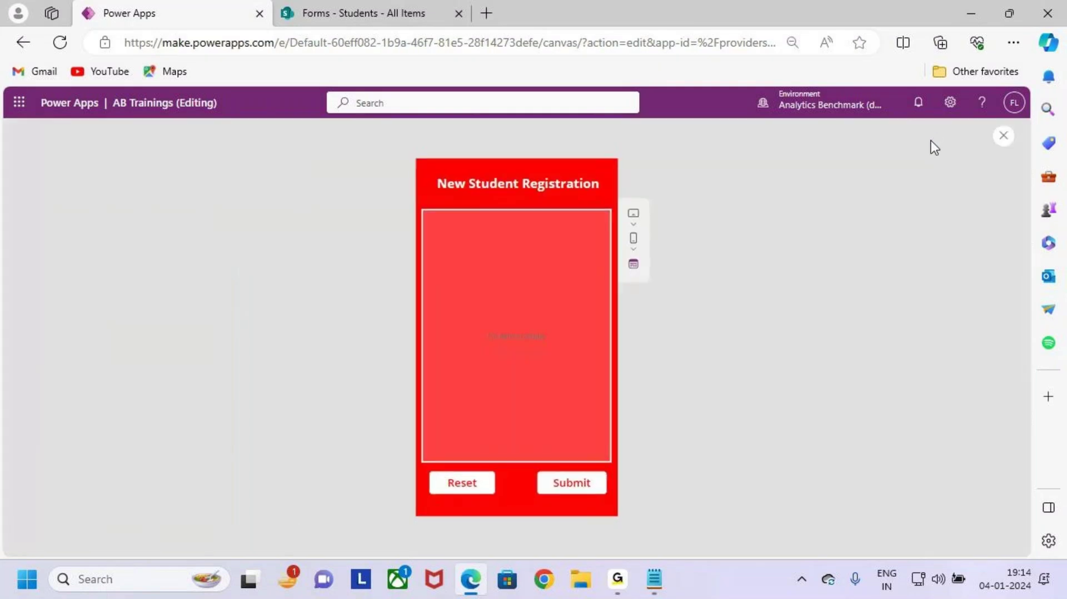
click(1004, 136)
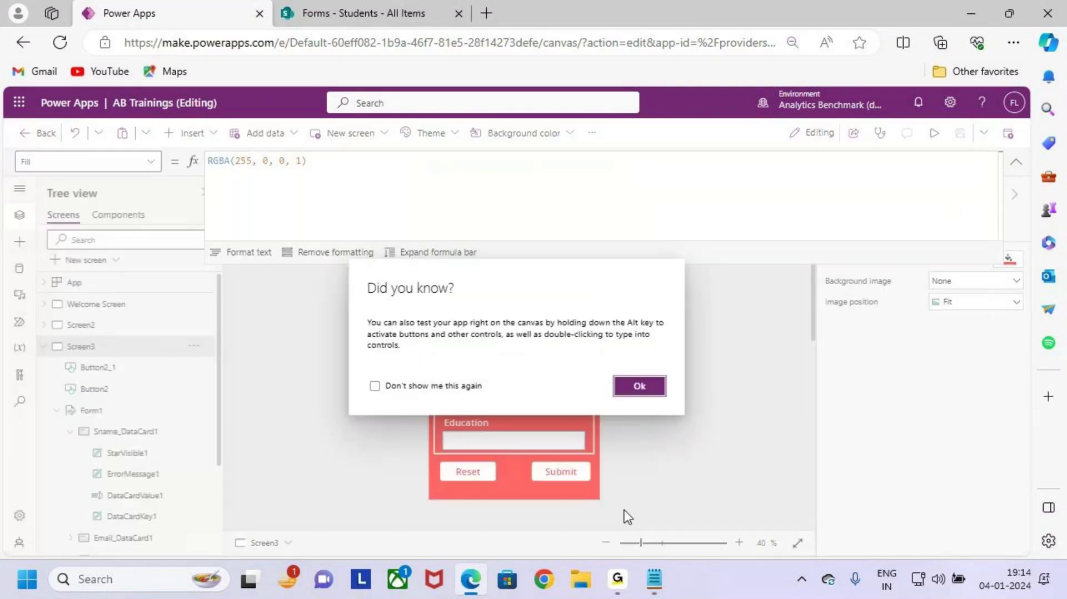
click(640, 386)
click(111, 304)
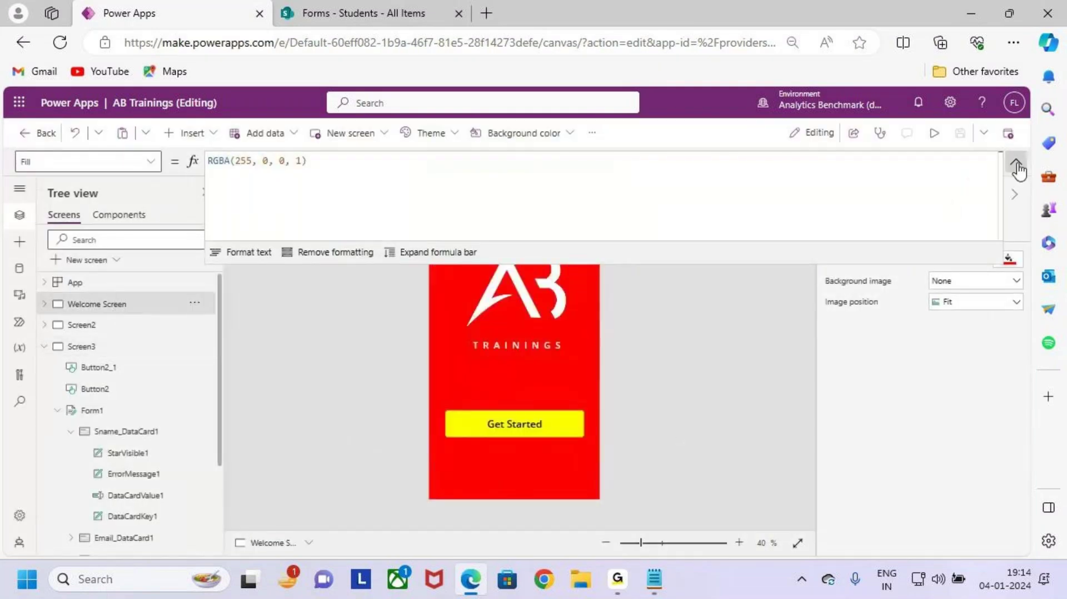
click(934, 134)
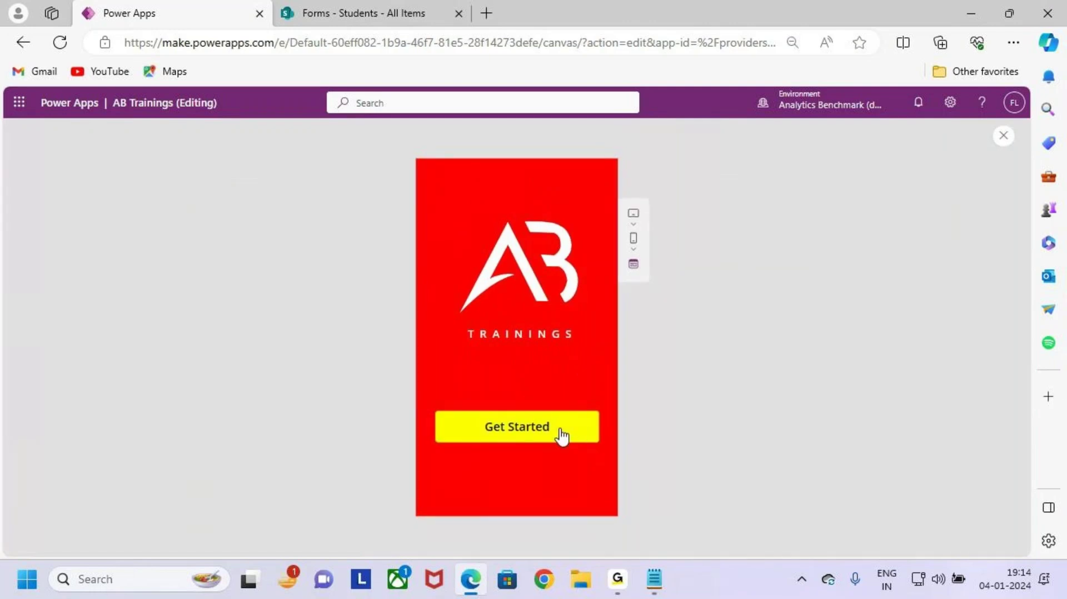
click(557, 433)
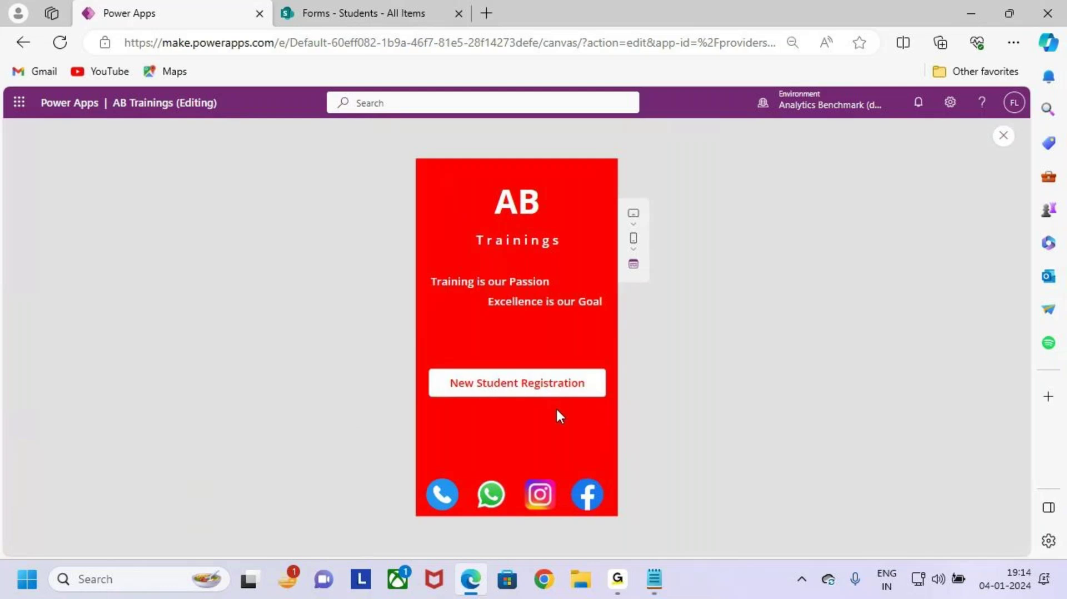
click(574, 392)
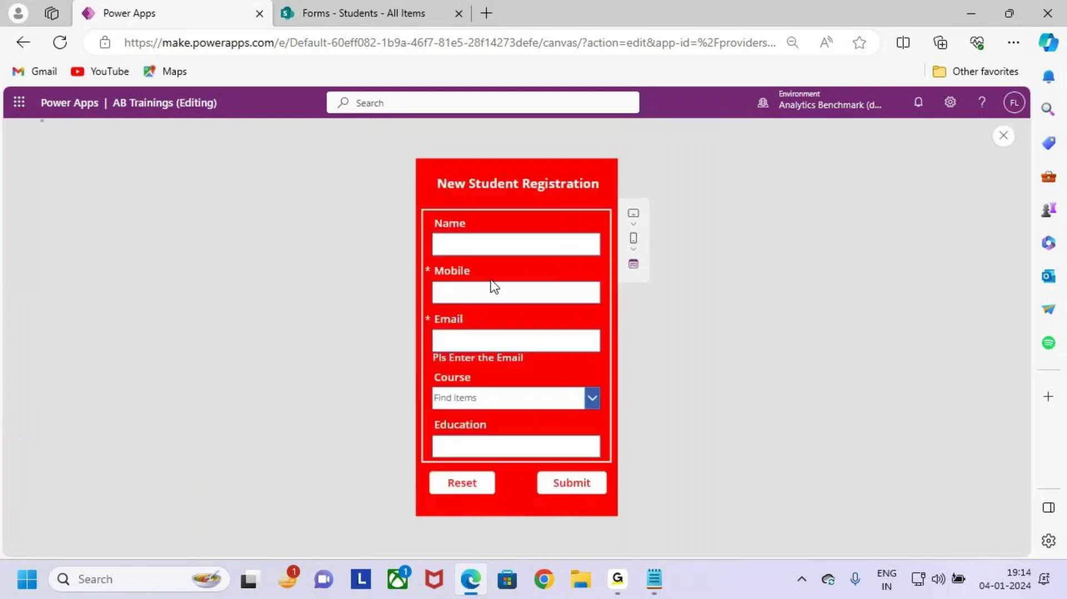
Step: Autofill the student's details, choose Sql Server, enter education ECE, and submit
click(506, 243)
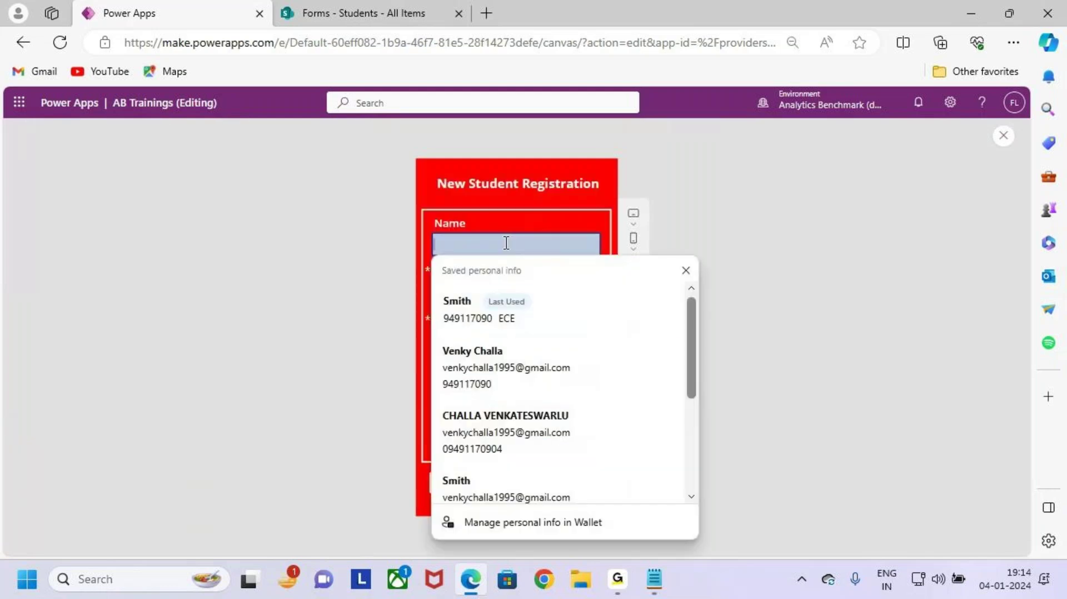
click(506, 371)
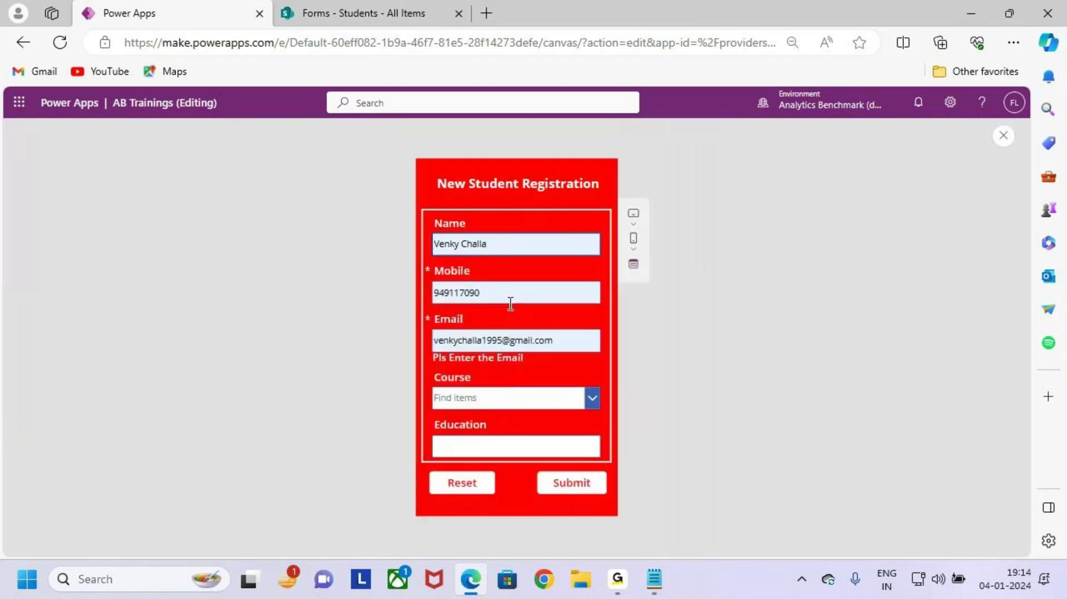
click(517, 399)
click(526, 454)
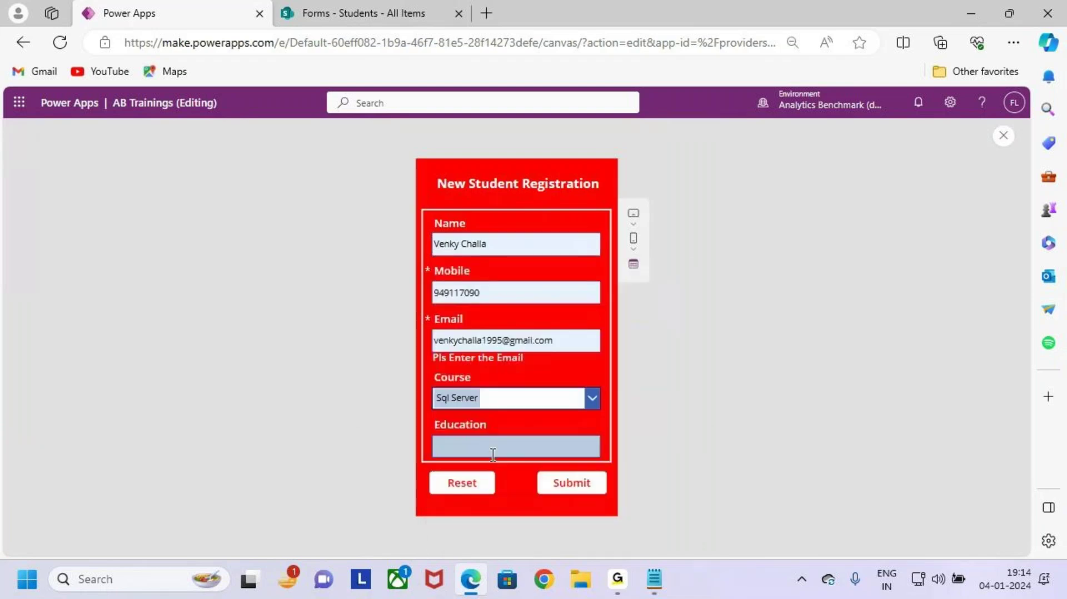
click(520, 446)
key(Caps_Lock)
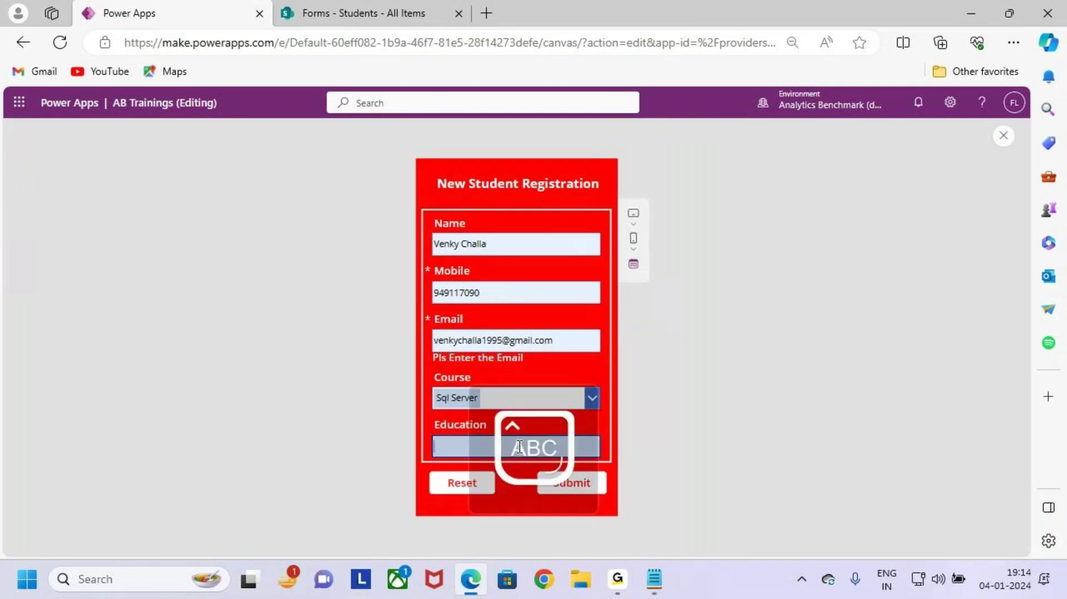
text(ECE)
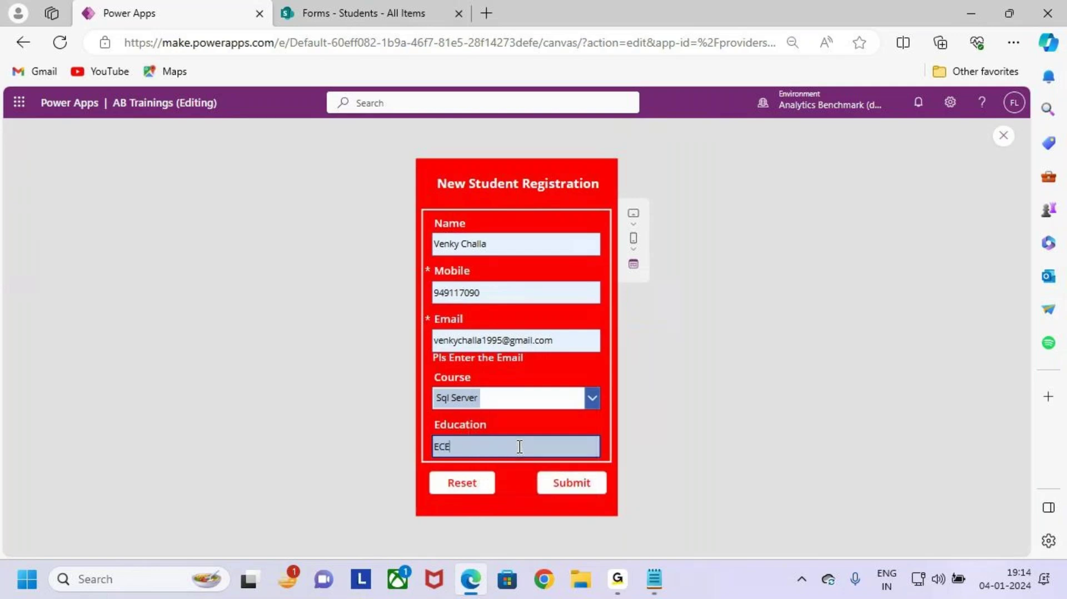
click(583, 487)
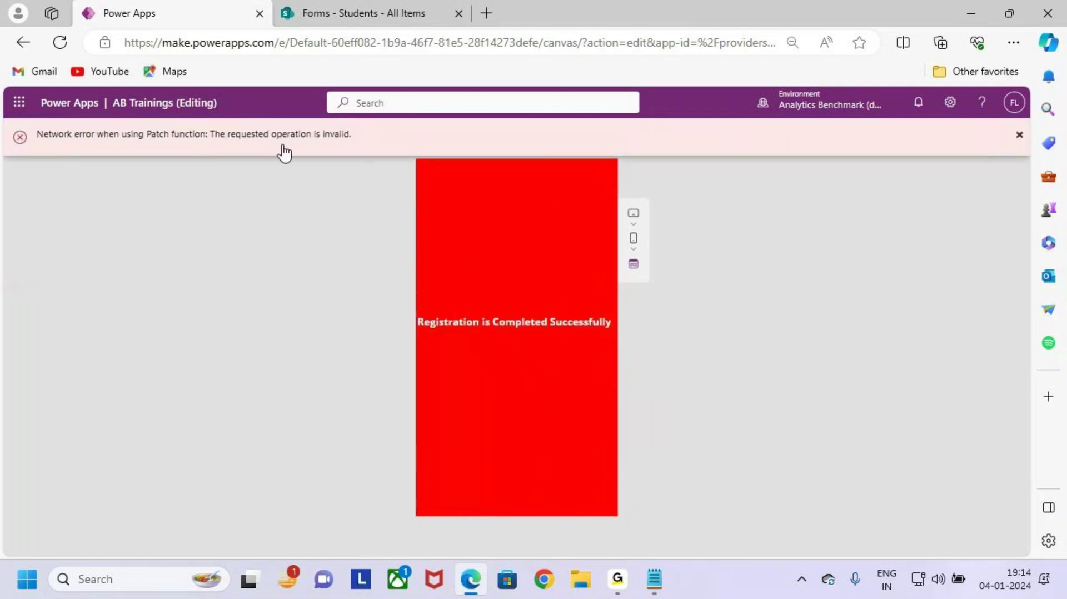
Step: Dismiss the network error, refresh the SharePoint Students list, then close the app preview
drag(408, 308, 639, 341)
click(1019, 135)
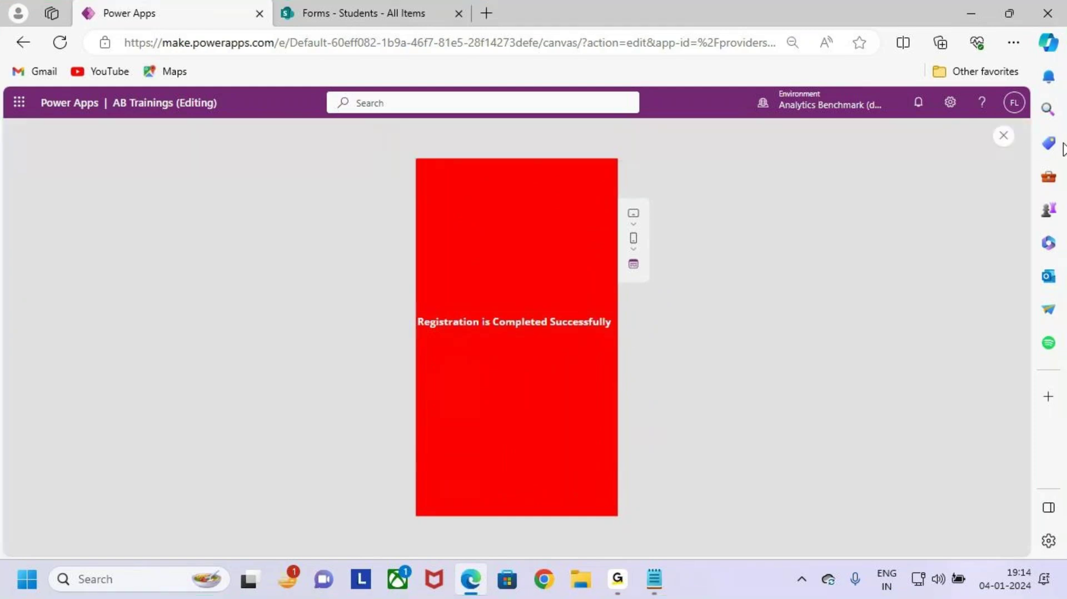
click(358, 11)
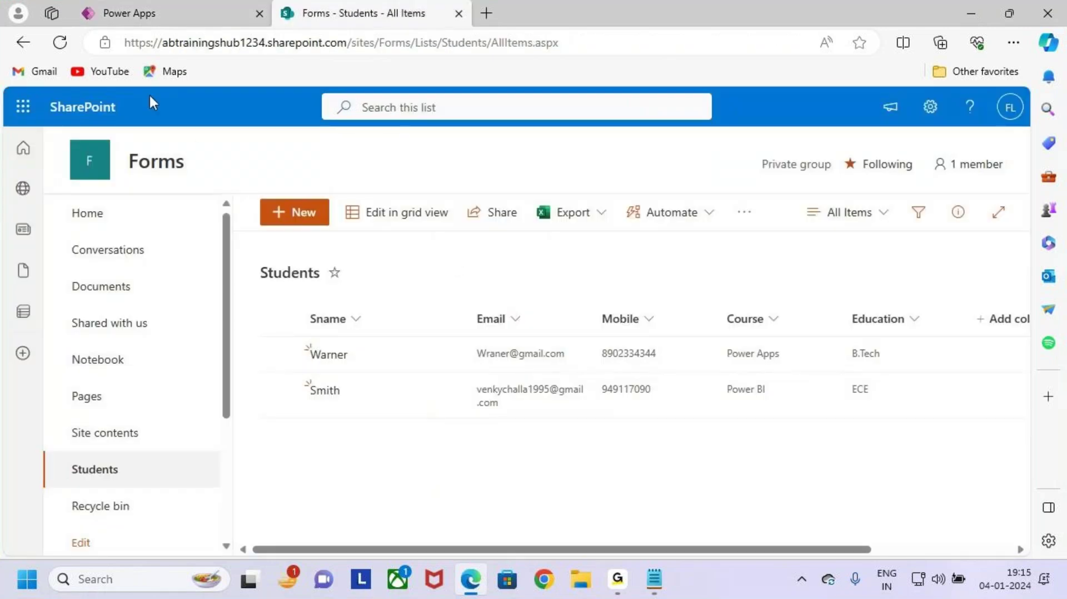
click(64, 44)
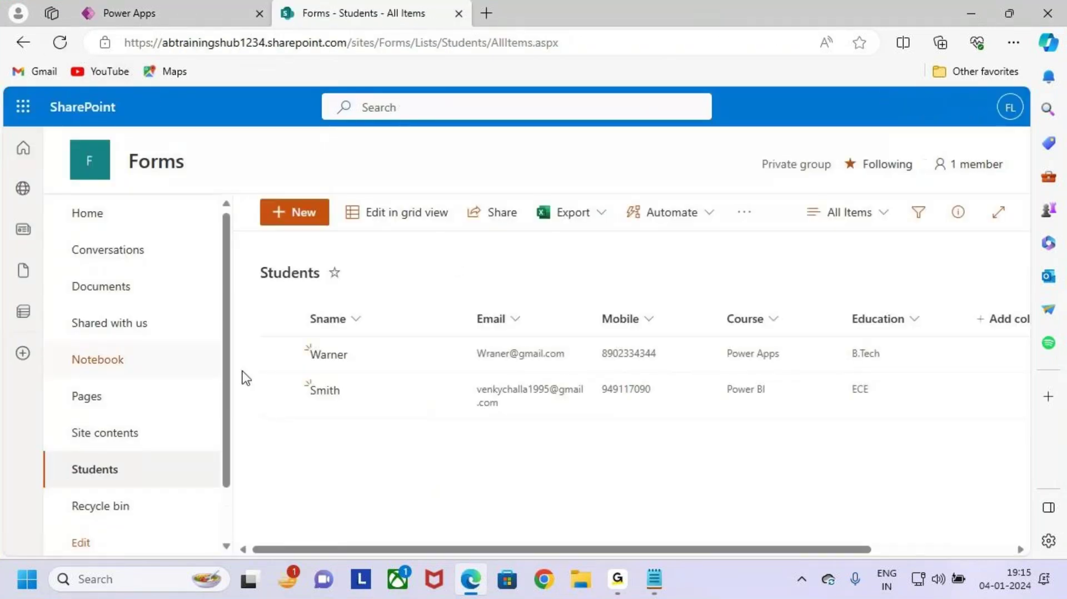
click(60, 43)
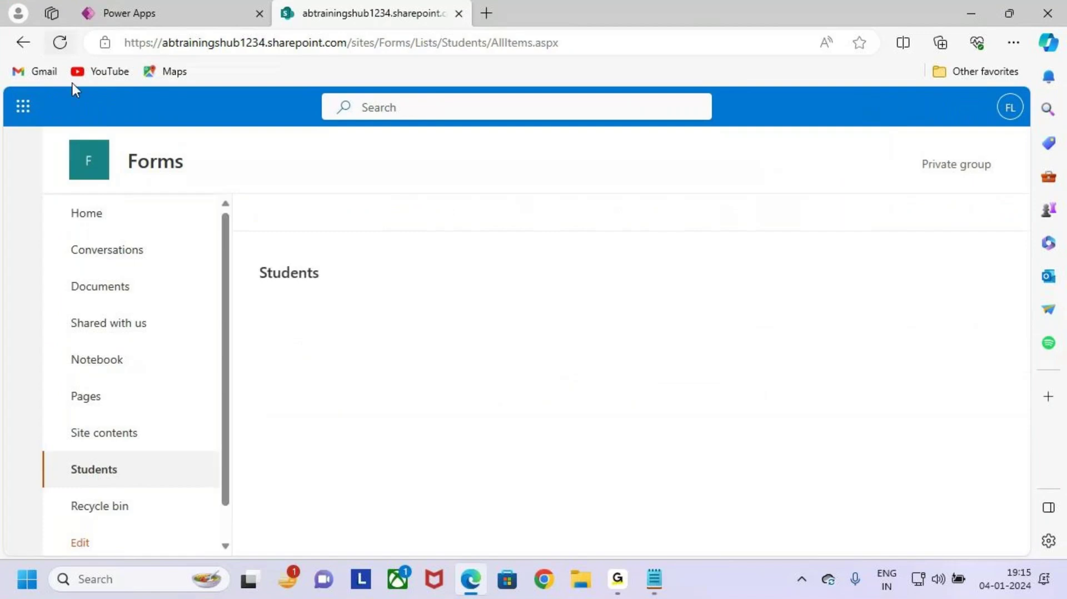
click(183, 15)
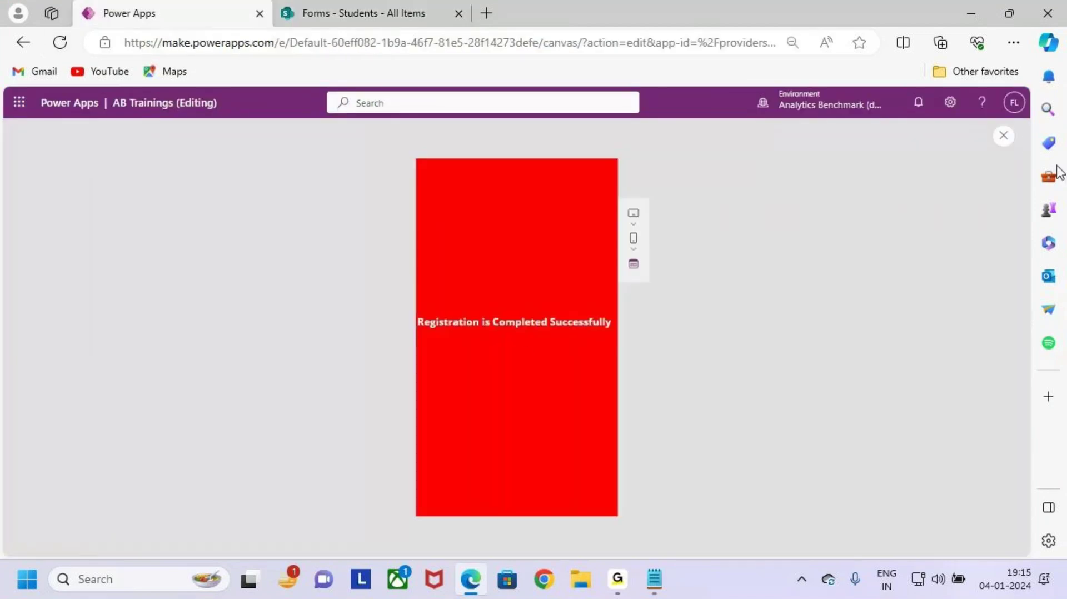
click(1003, 137)
Step: Select Screen3's Submit button and expand its multi-line formula
click(639, 387)
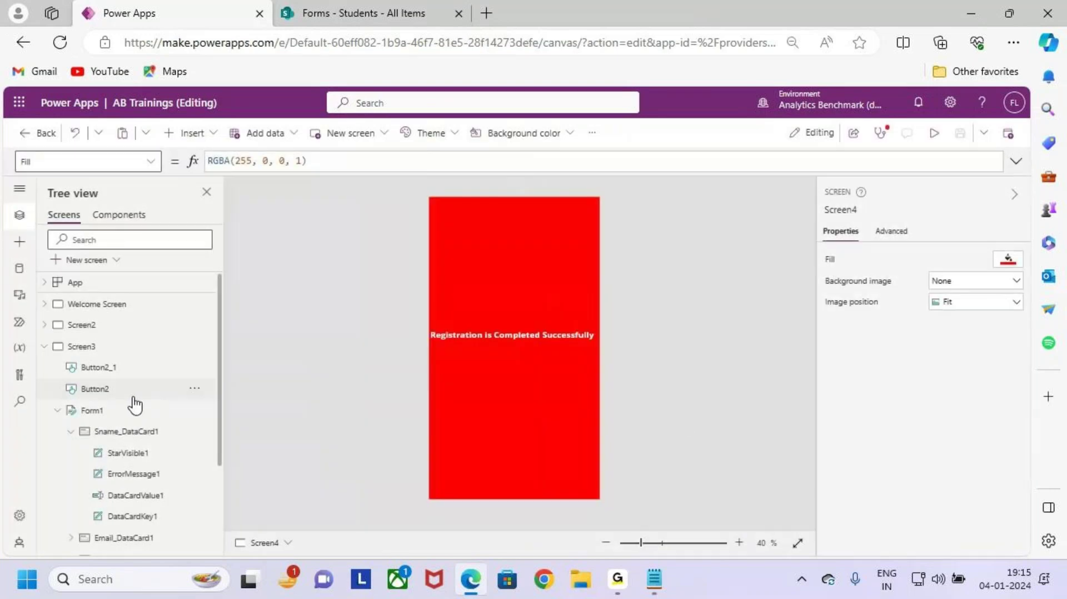
click(118, 412)
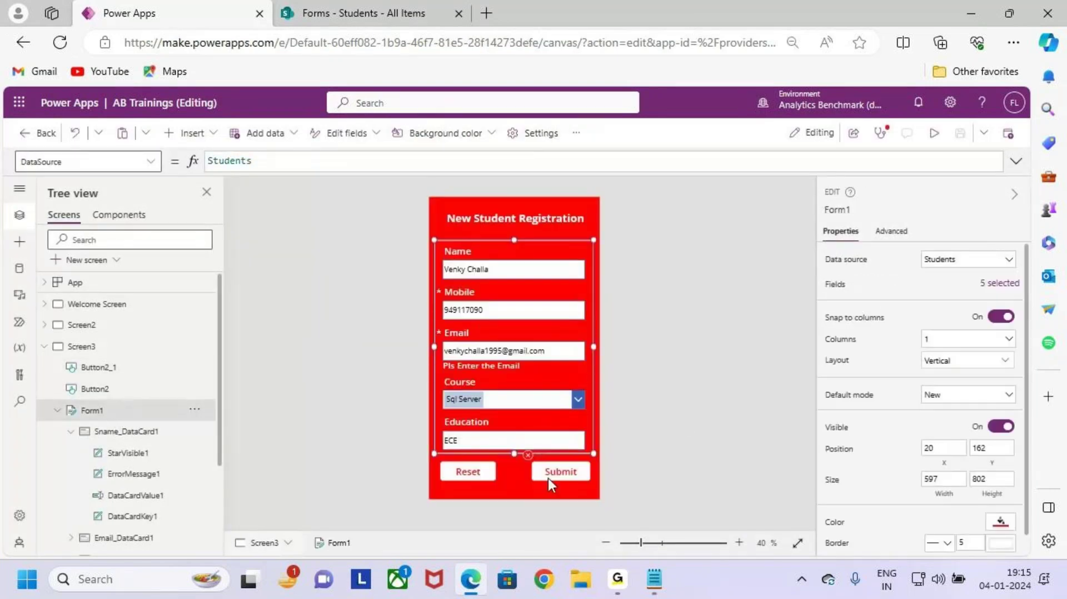
click(540, 464)
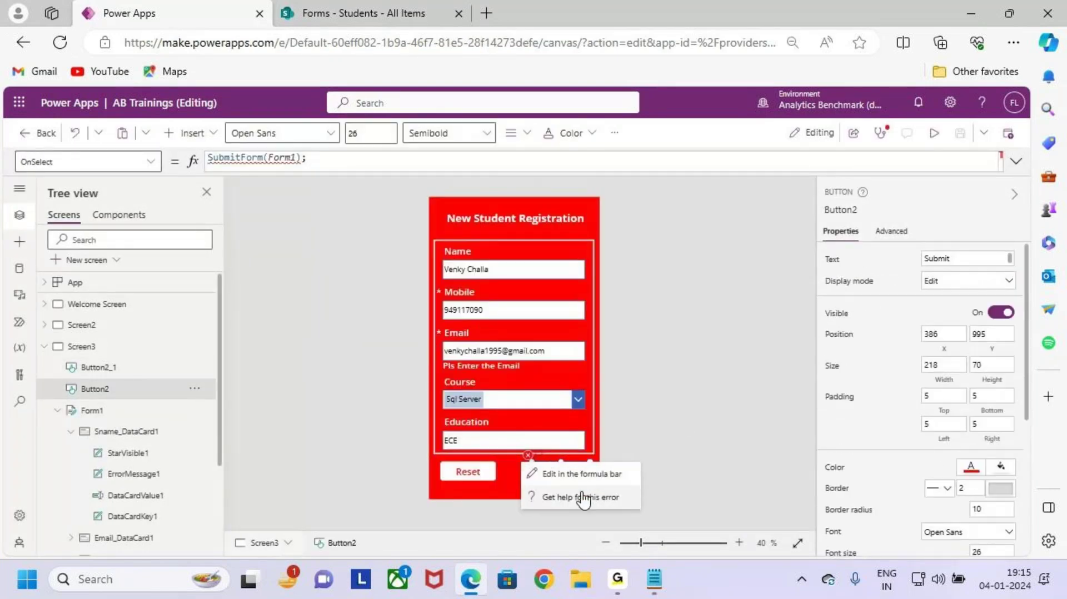
click(1016, 161)
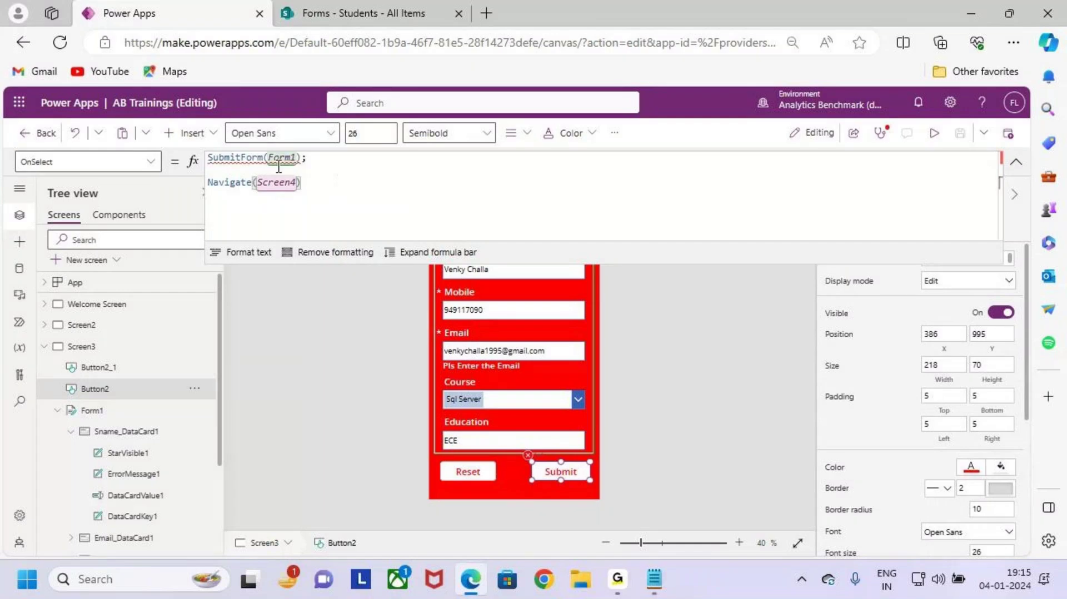
Step: Retype SubmitForm(Form1); ahead of Navigate(Screen4) in the formula and save the app
click(319, 161)
drag(329, 164, 189, 161)
key(BackSpace)
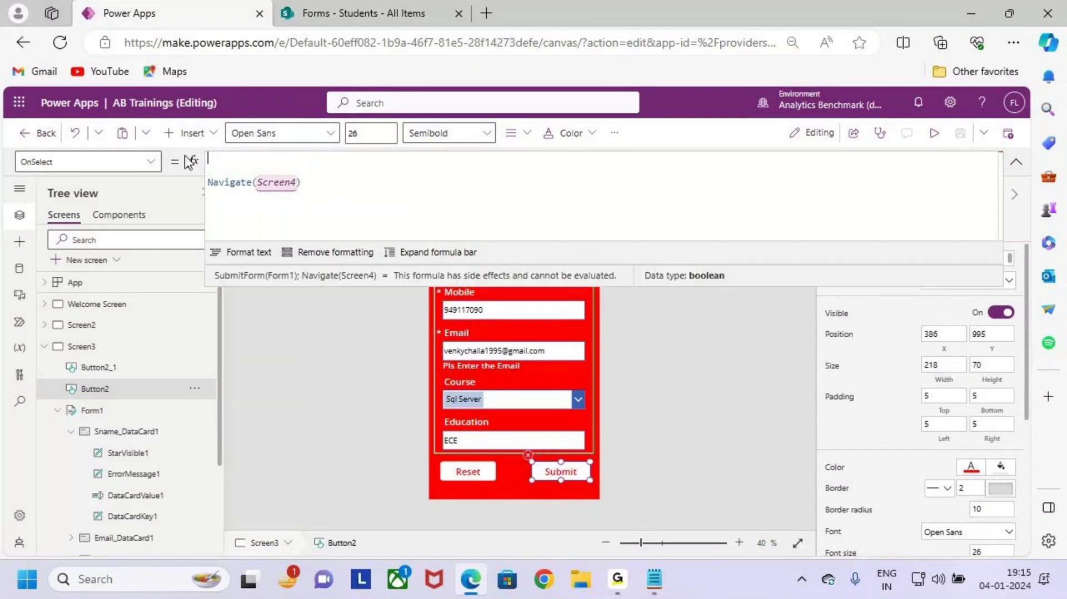
text(su)
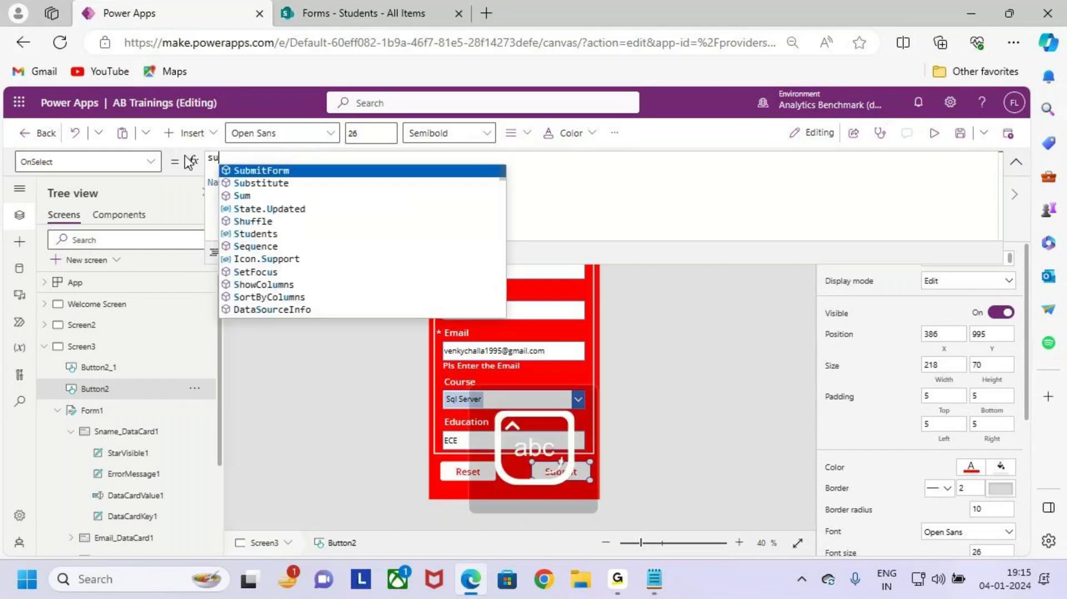
text(bmi)
key(Tab)
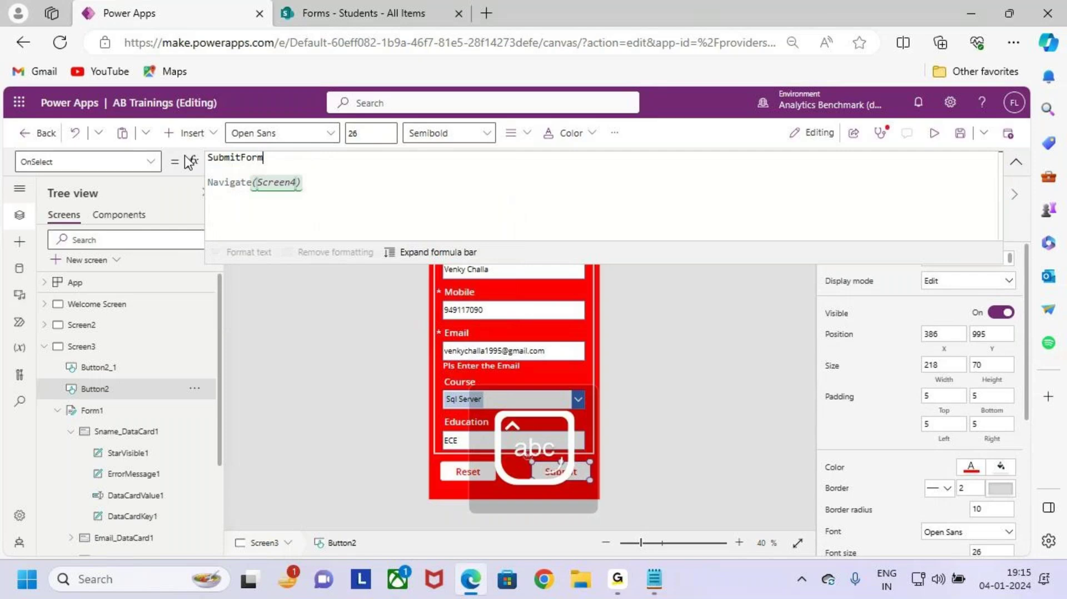
text((Form)
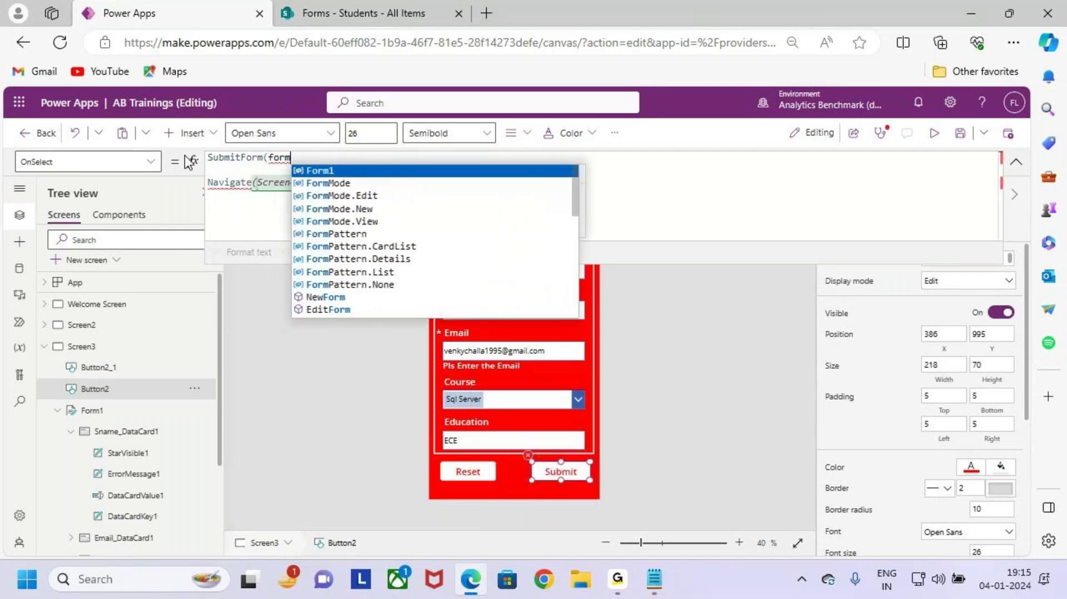
key(Tab)
click(494, 179)
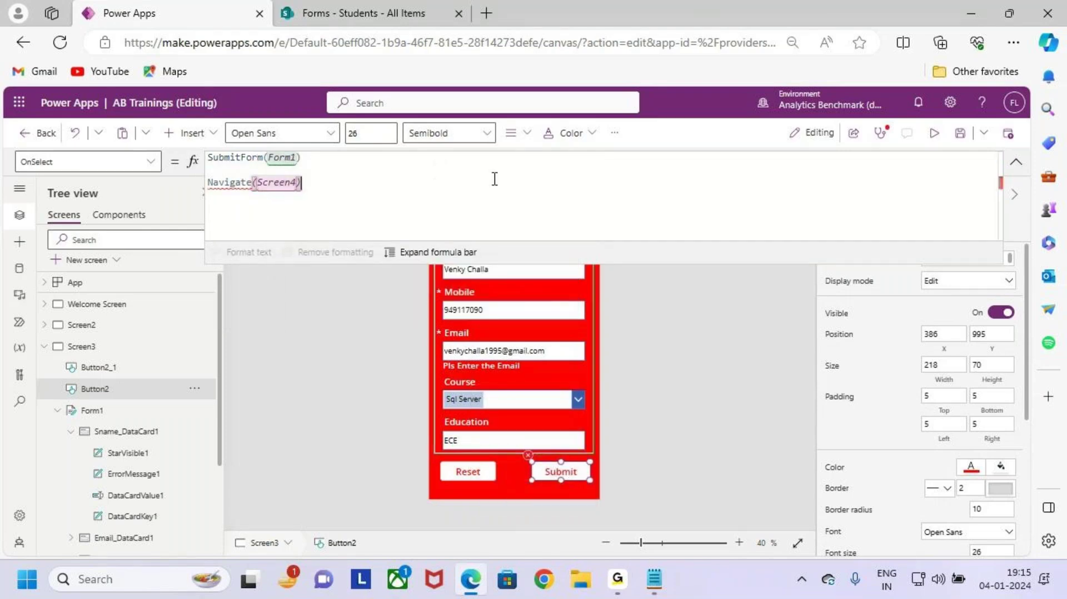
click(320, 156)
text(;)
click(354, 189)
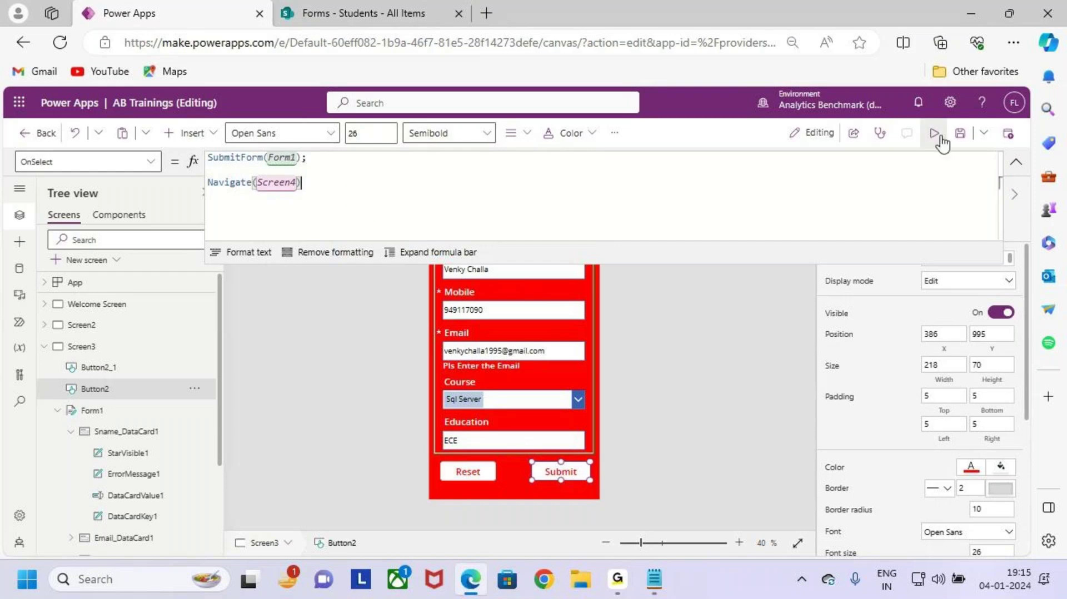
click(960, 133)
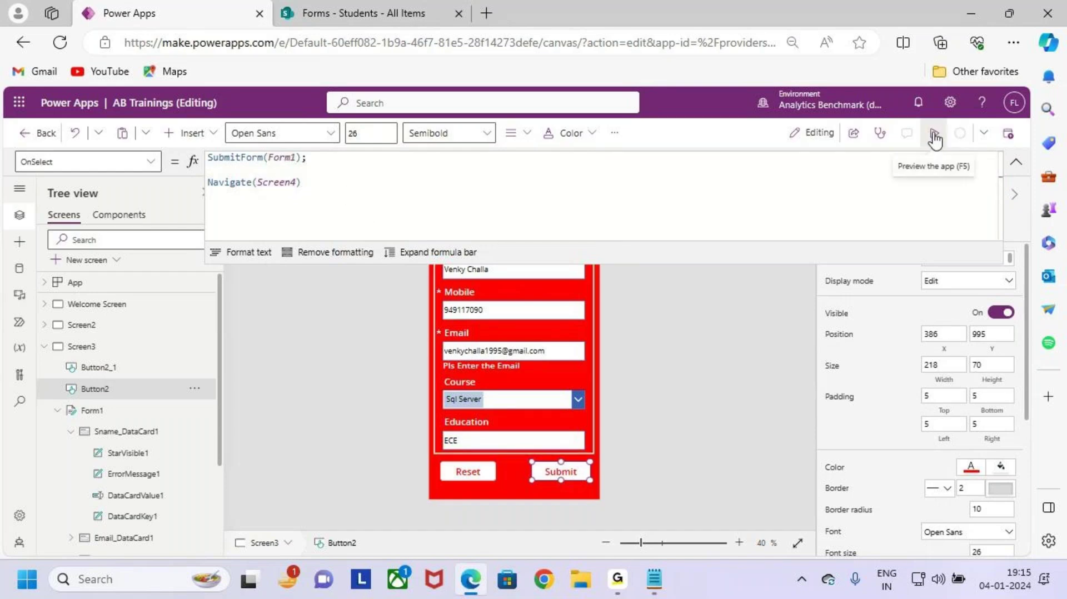
Step: Preview the app and submit the registration form, dismissing the Patch network error
click(935, 134)
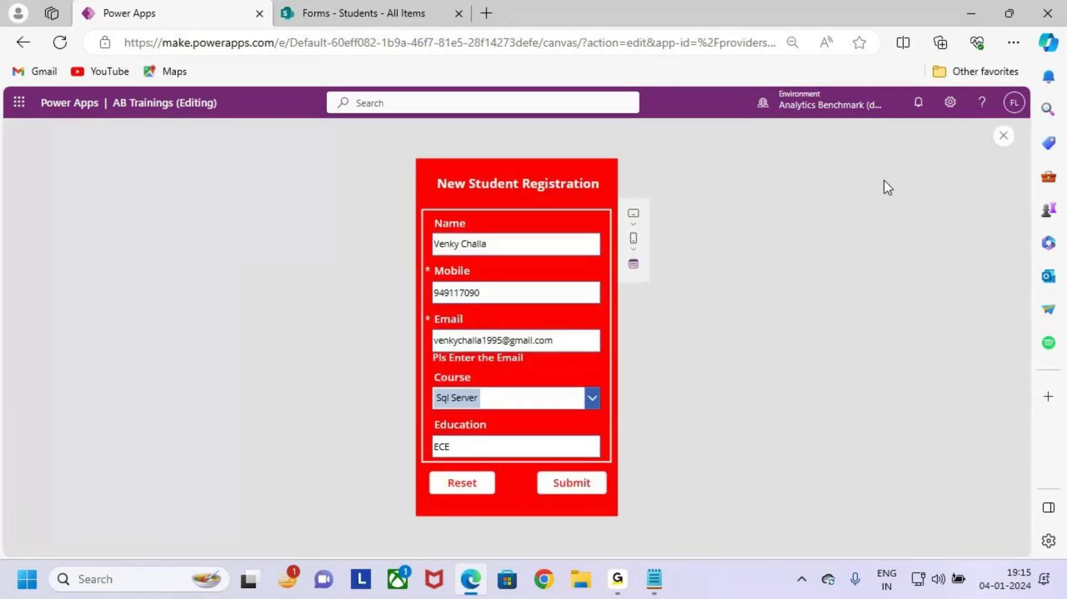
click(585, 487)
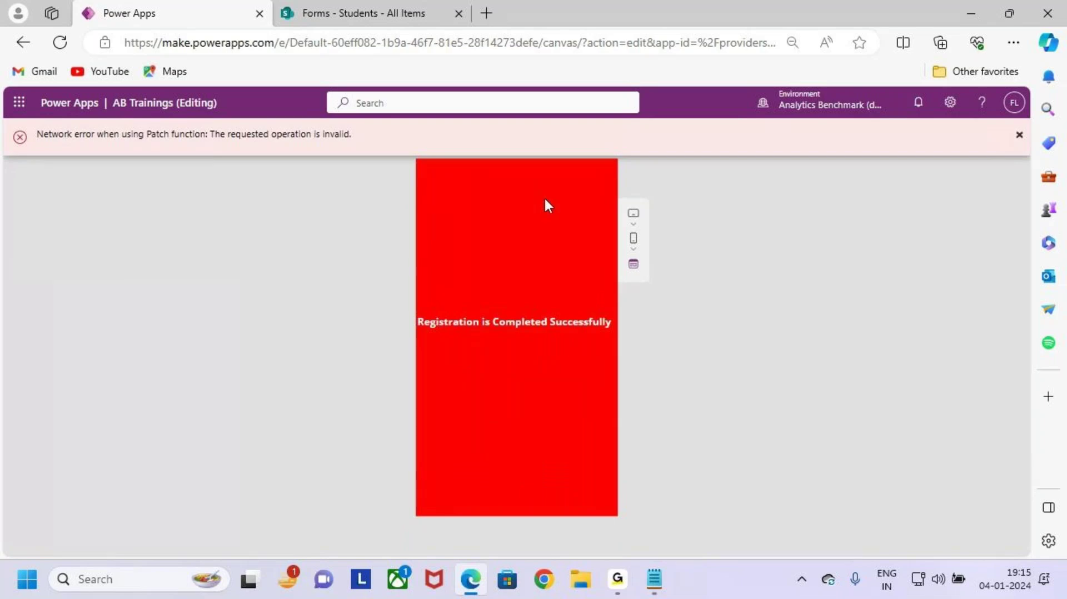
click(1019, 135)
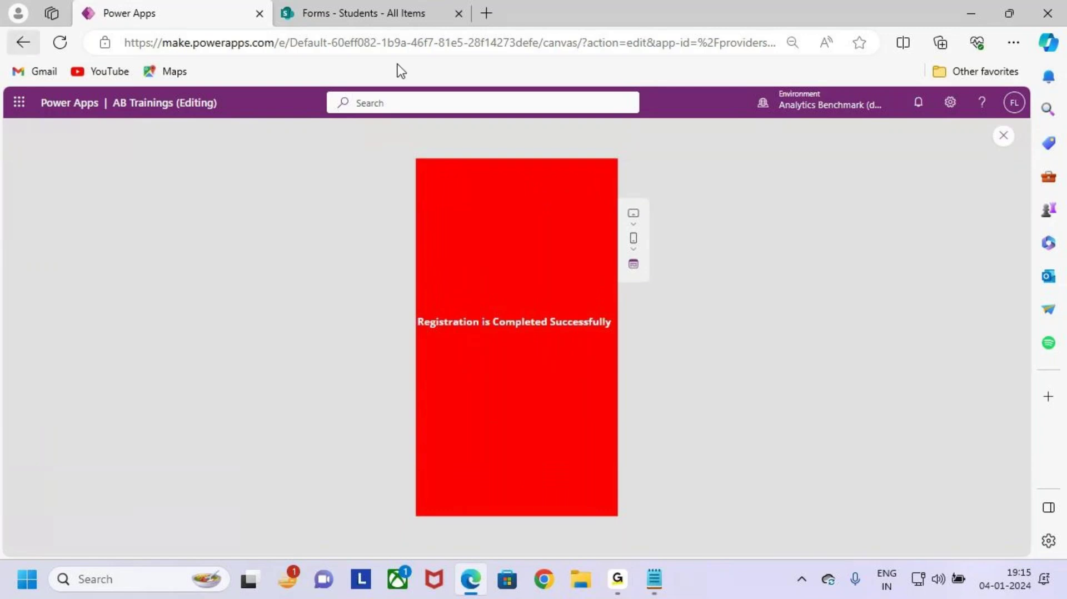
click(1004, 136)
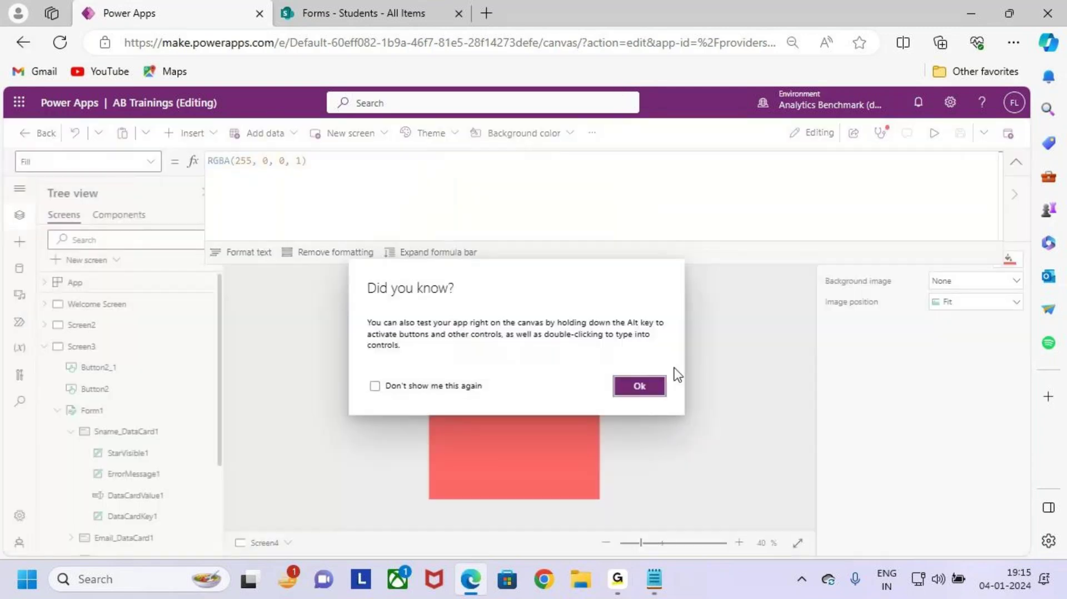
click(639, 386)
Step: From Screen3, publish this version of the app and reload the studio
click(703, 202)
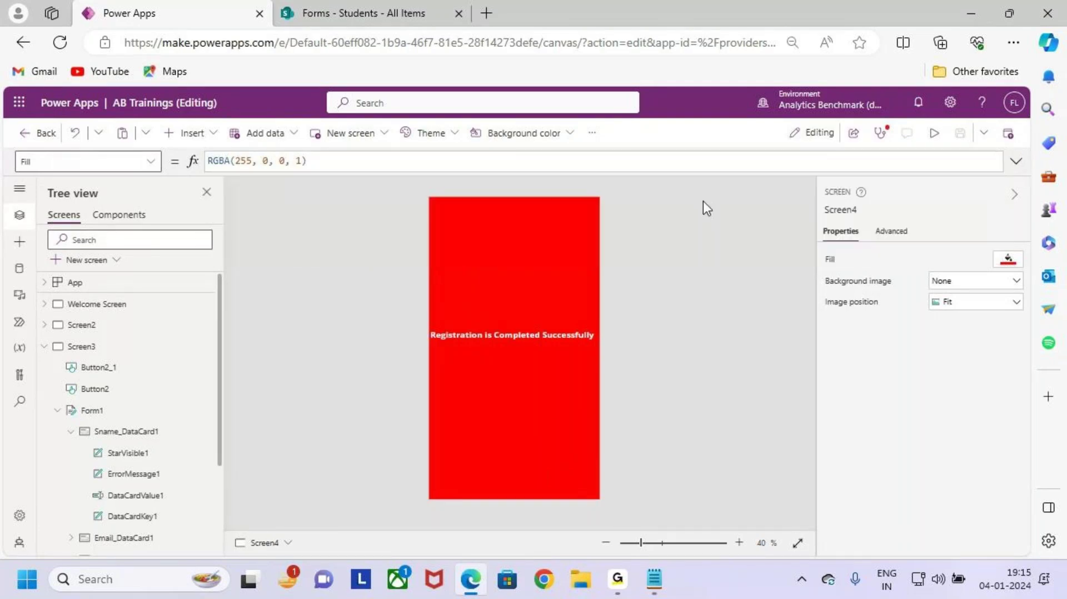
click(119, 347)
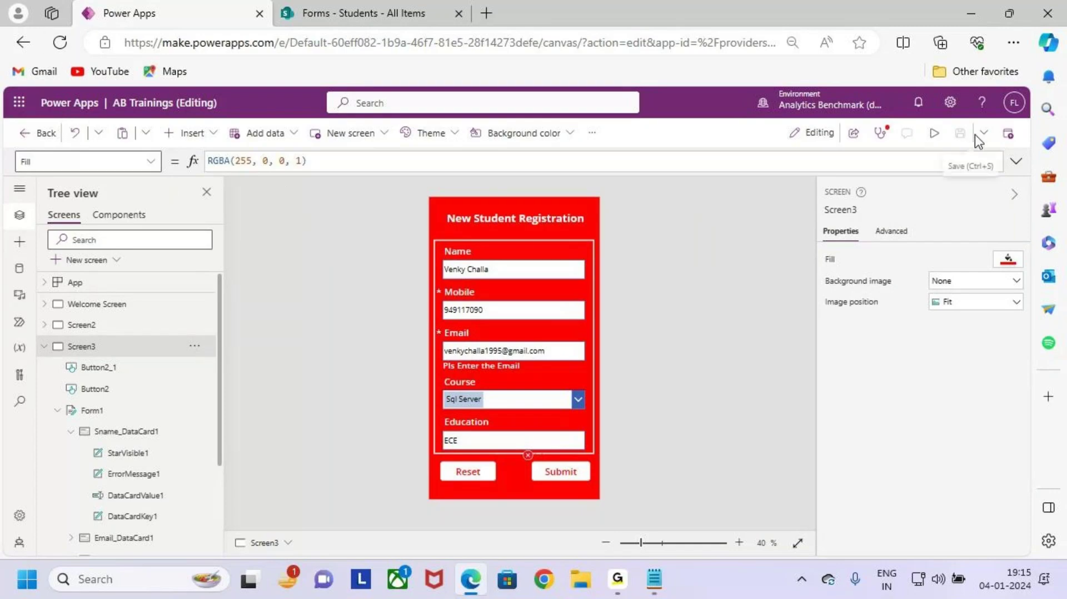
click(1008, 134)
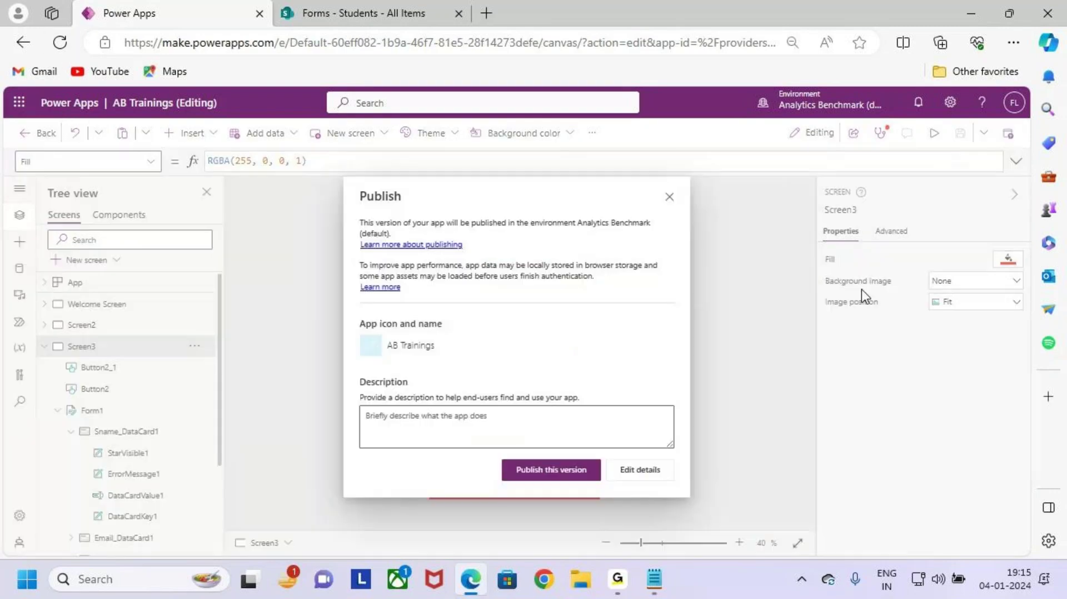
click(555, 470)
click(60, 42)
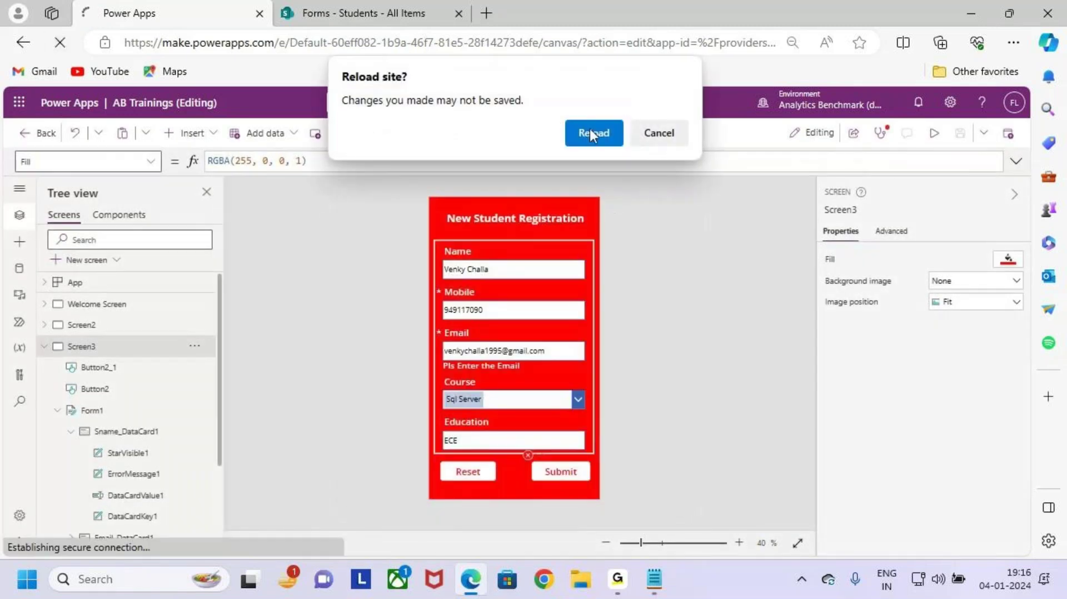
click(590, 131)
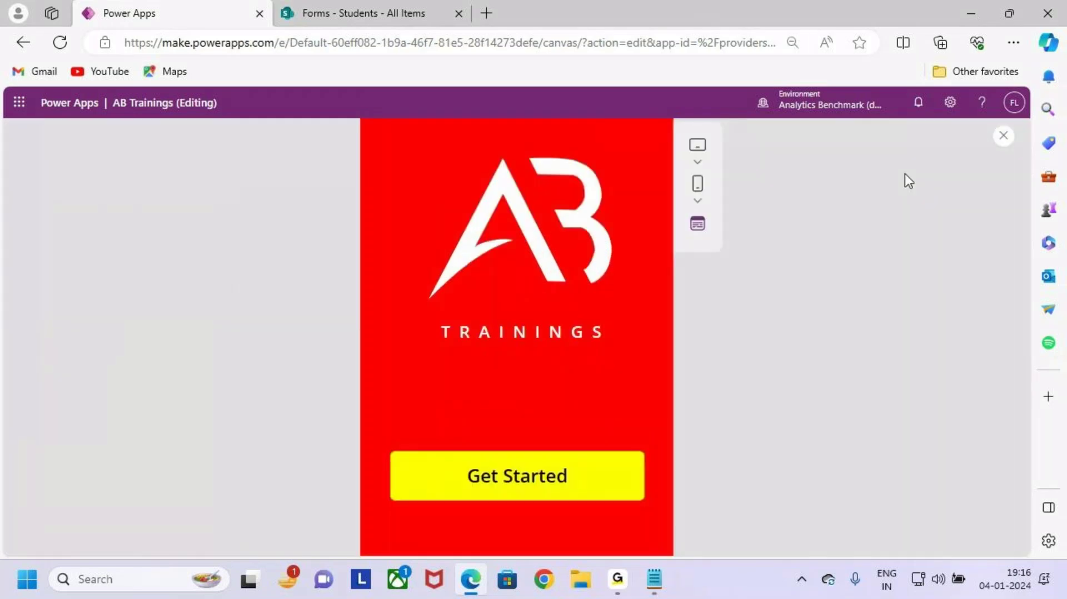
Step: Inspect the two-line OnSelect formula of the Submit button on Screen3
click(934, 133)
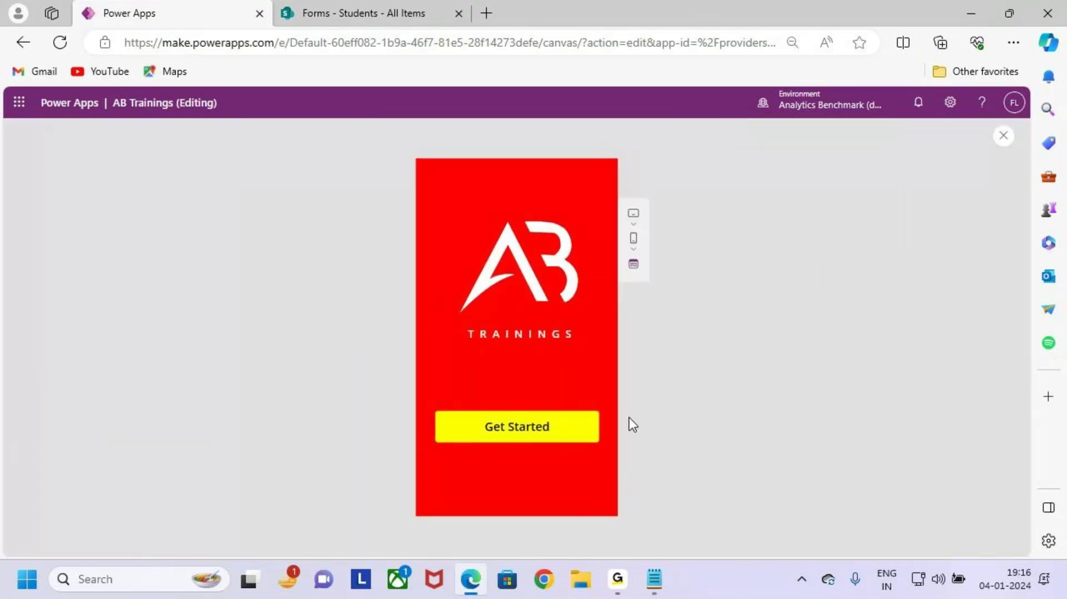
click(1008, 140)
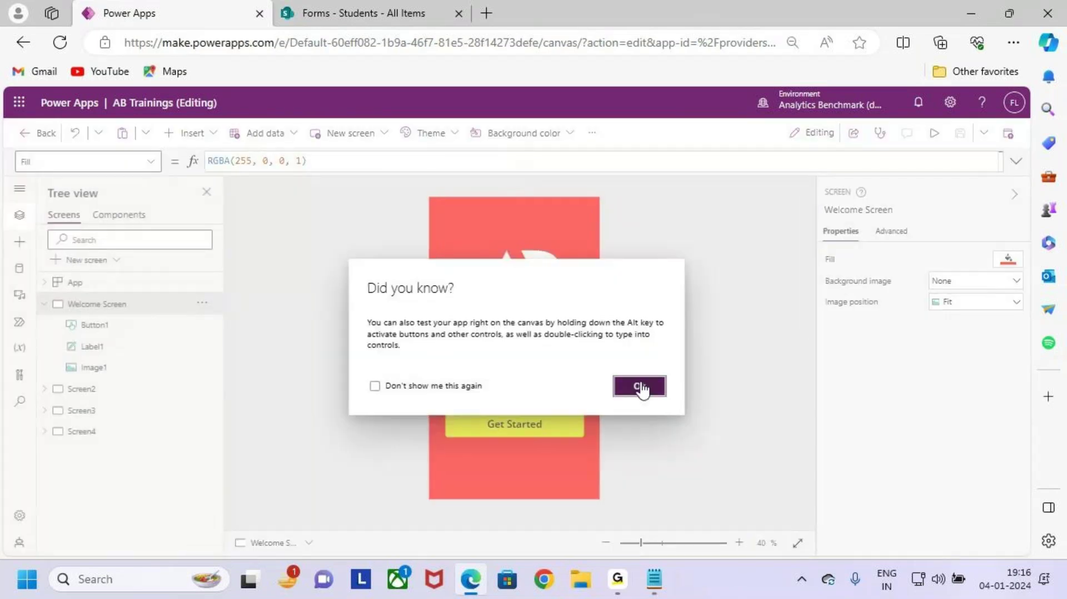
click(636, 386)
click(109, 396)
click(105, 412)
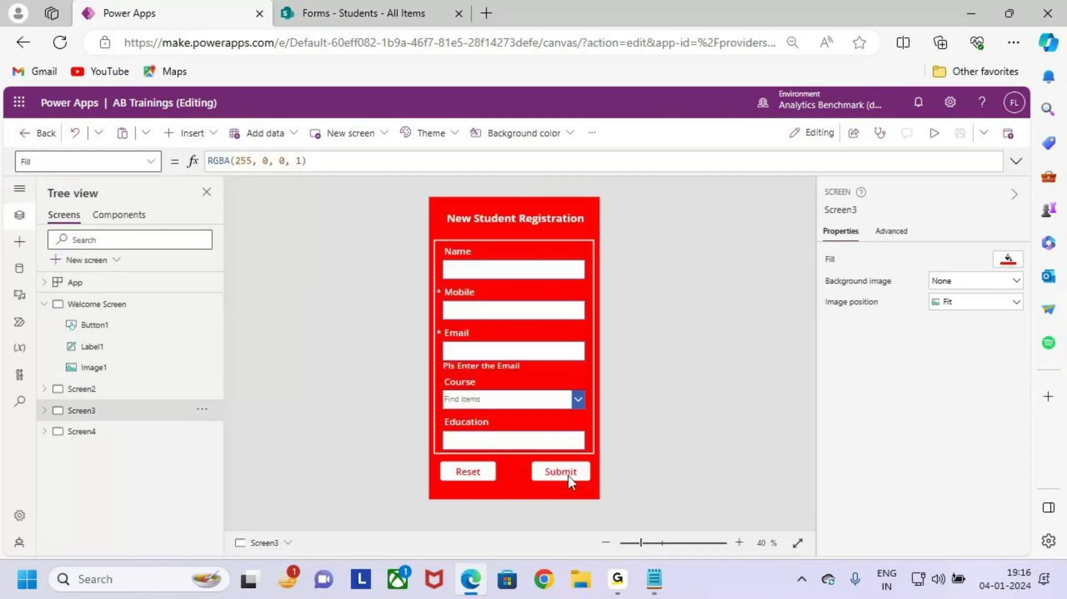
click(565, 476)
click(636, 162)
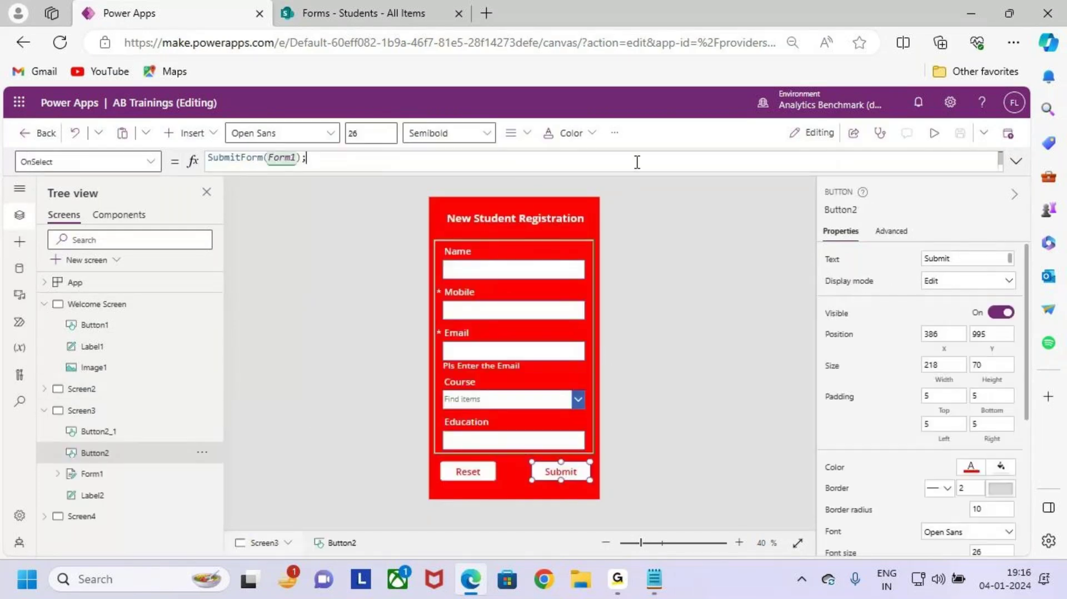
click(1016, 162)
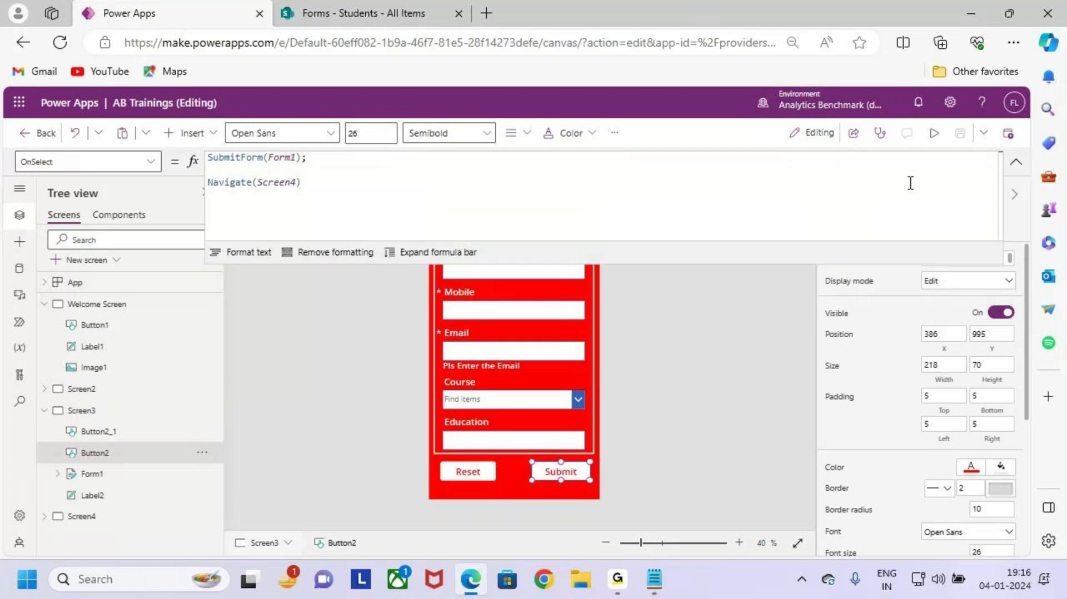
Step: Run the app from the Welcome Screen and autofill the student's name, mobile and email
click(153, 303)
click(934, 133)
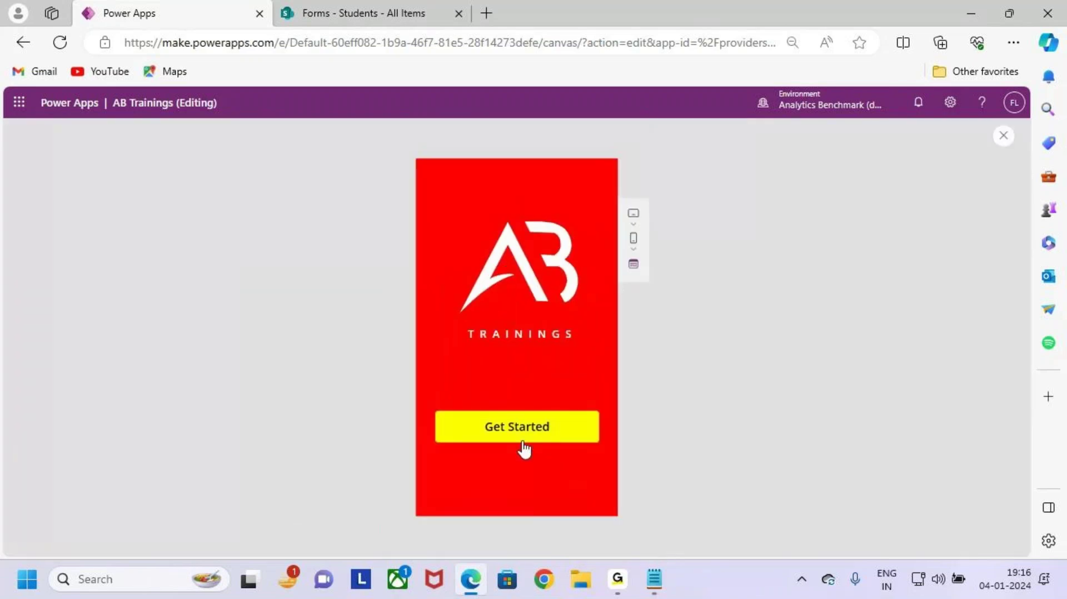
click(525, 448)
click(565, 397)
click(546, 239)
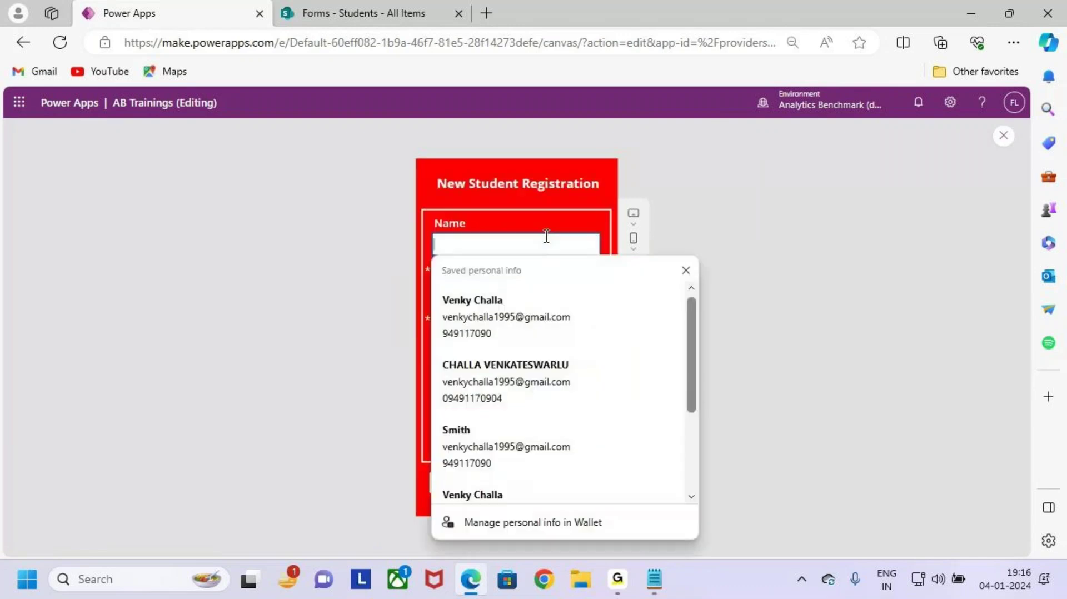
click(539, 322)
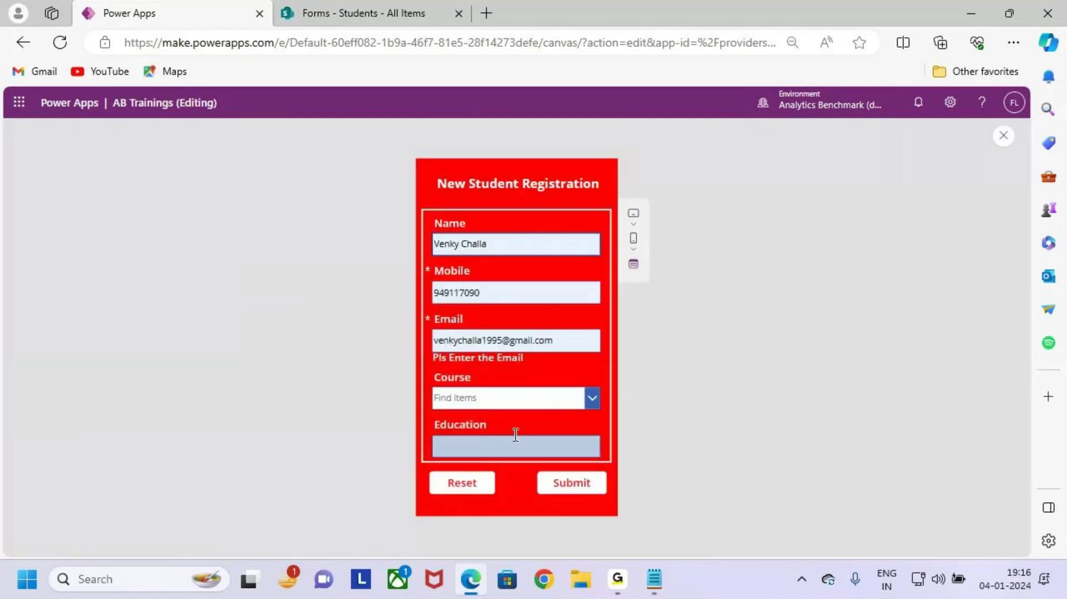
Step: Choose Sql Server as the course, enter EECE as education, submit, and dismiss the error
click(553, 400)
click(539, 458)
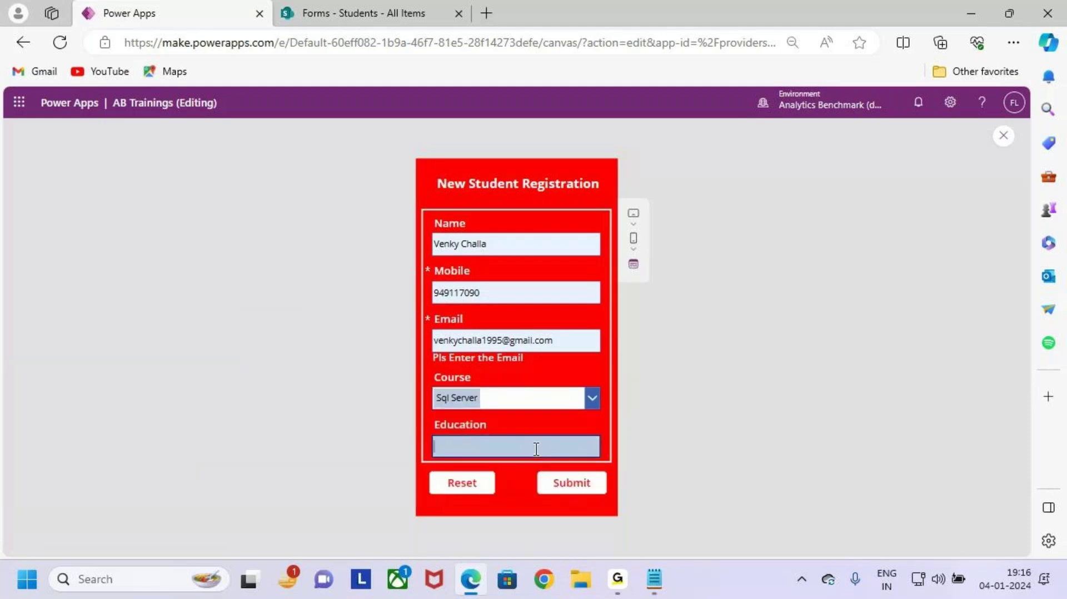
key(Caps_Lock)
text(E)
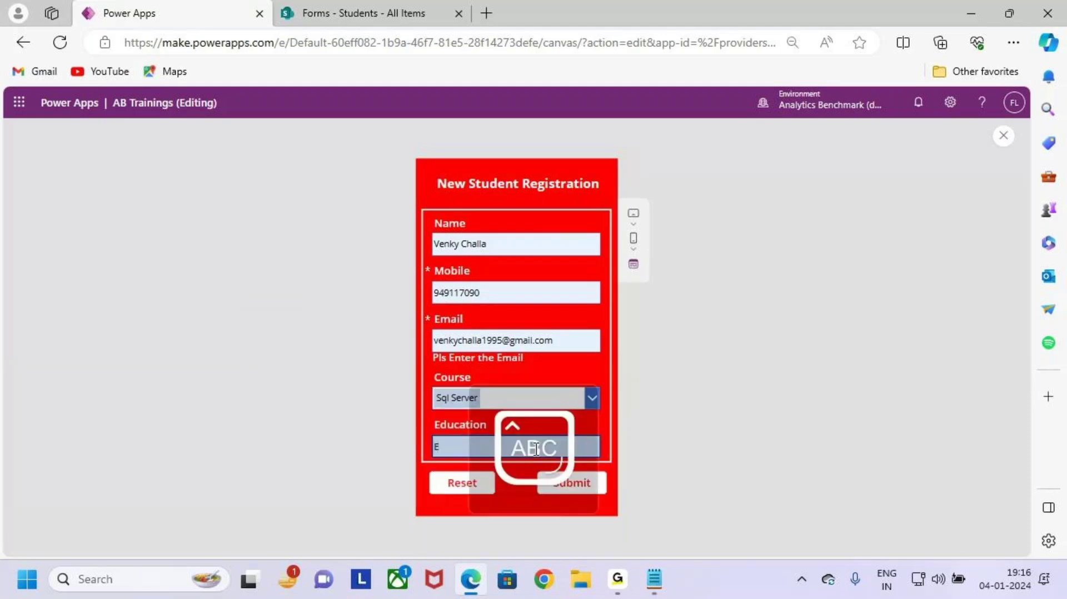
text(ECE)
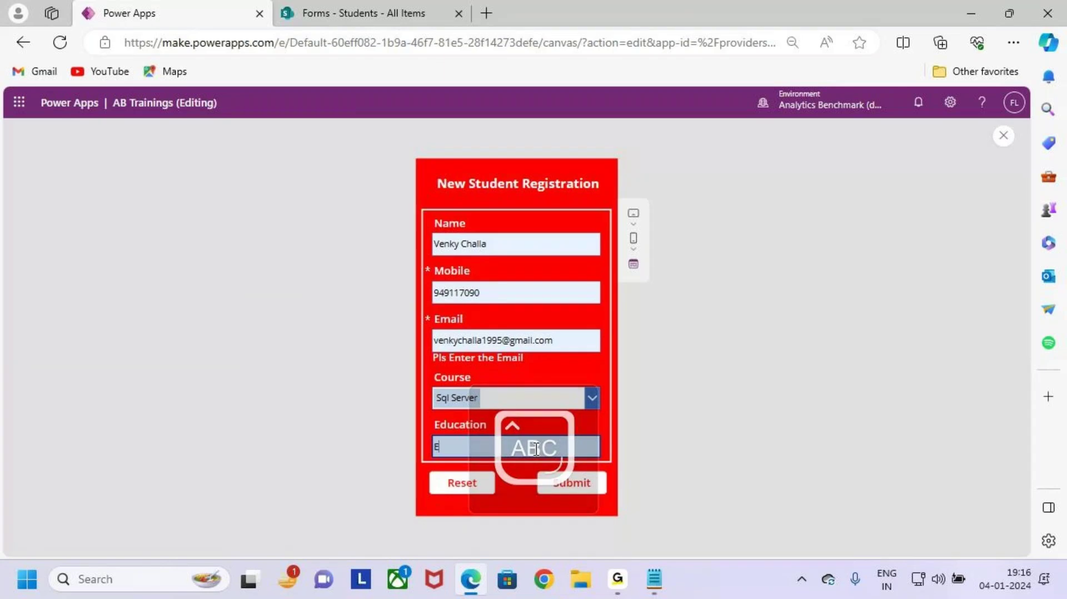
click(568, 485)
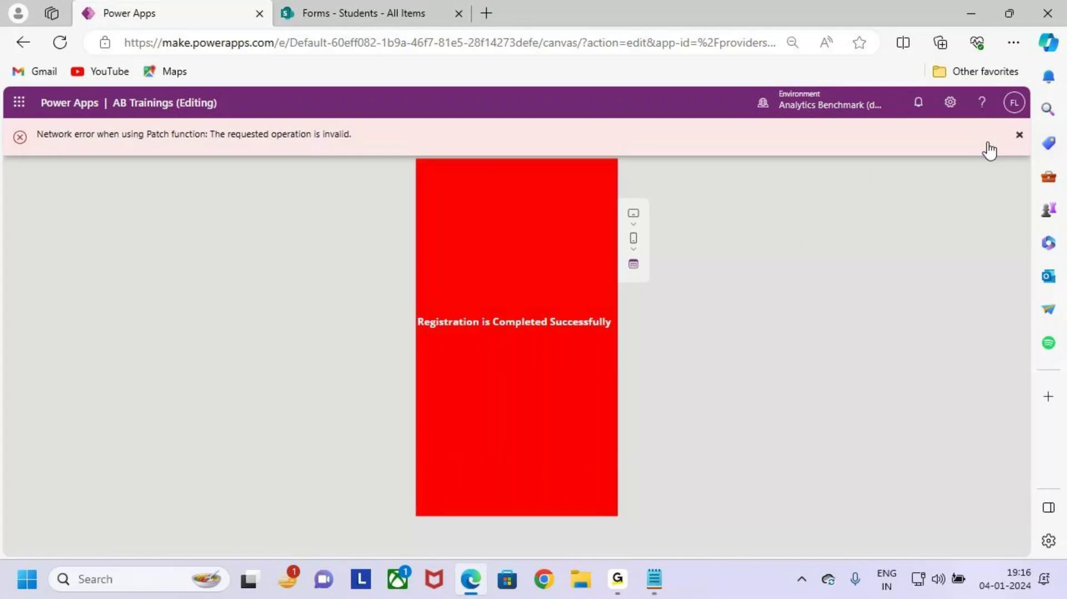
click(1020, 137)
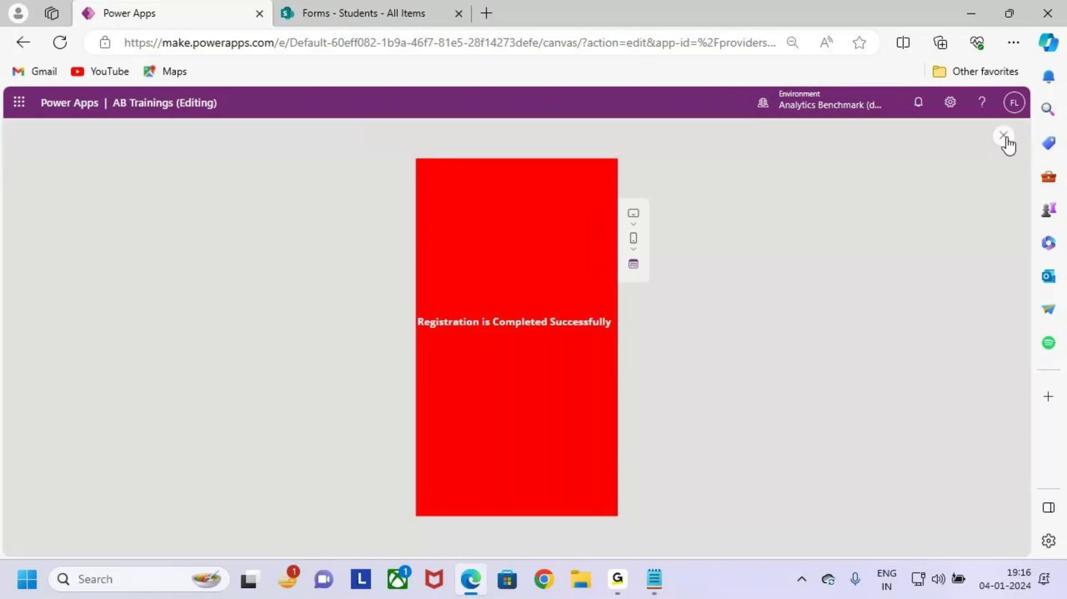
click(1005, 138)
Step: Open the App checker's Runtime (1) network error details for Button2's OnSelect on Screen3
click(687, 367)
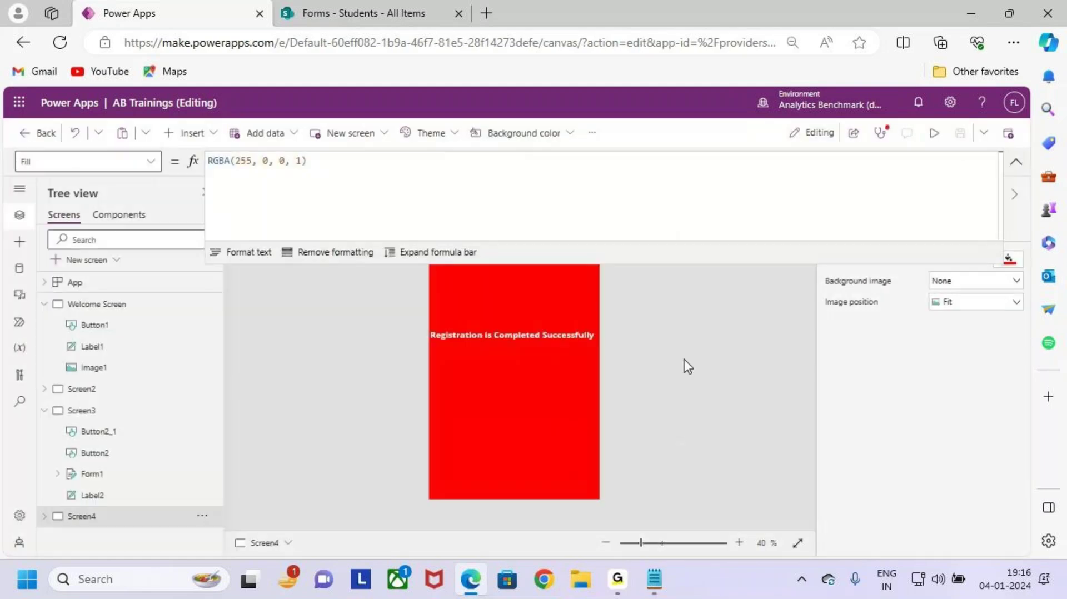
click(1015, 162)
click(881, 133)
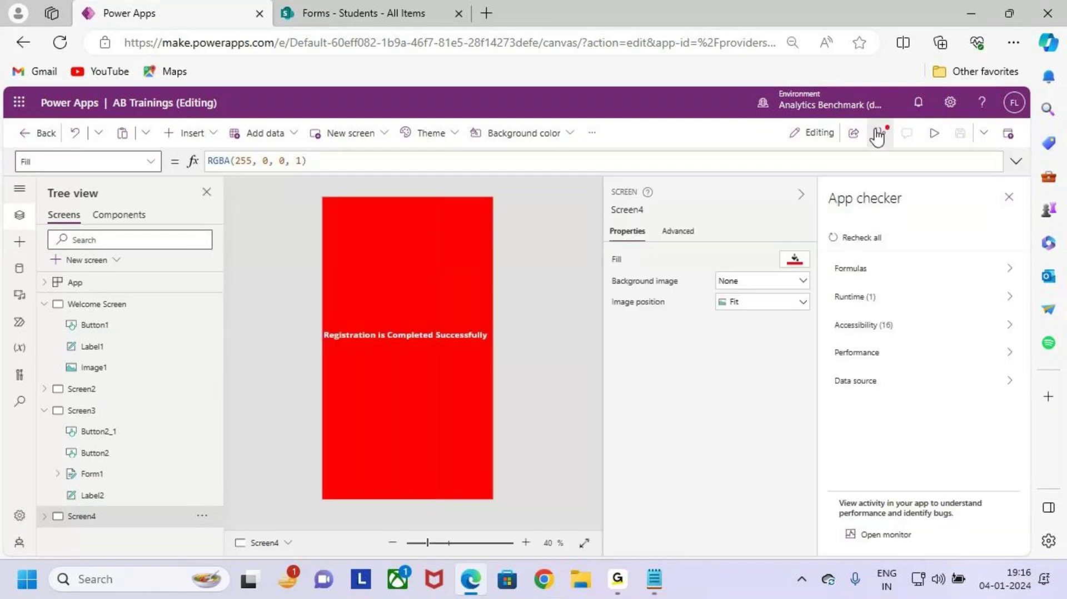
click(895, 300)
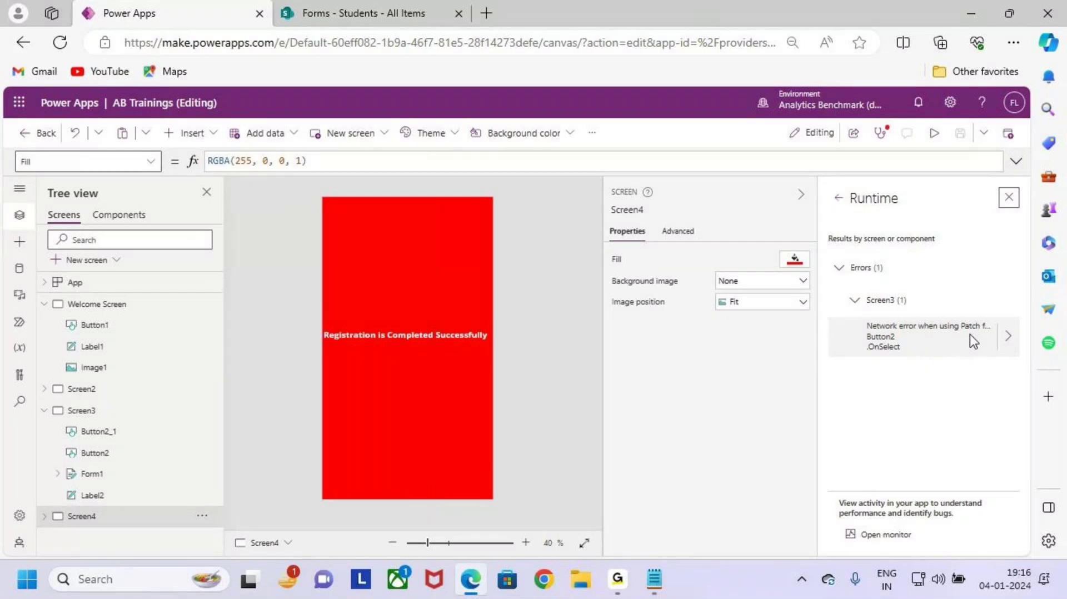
click(1009, 342)
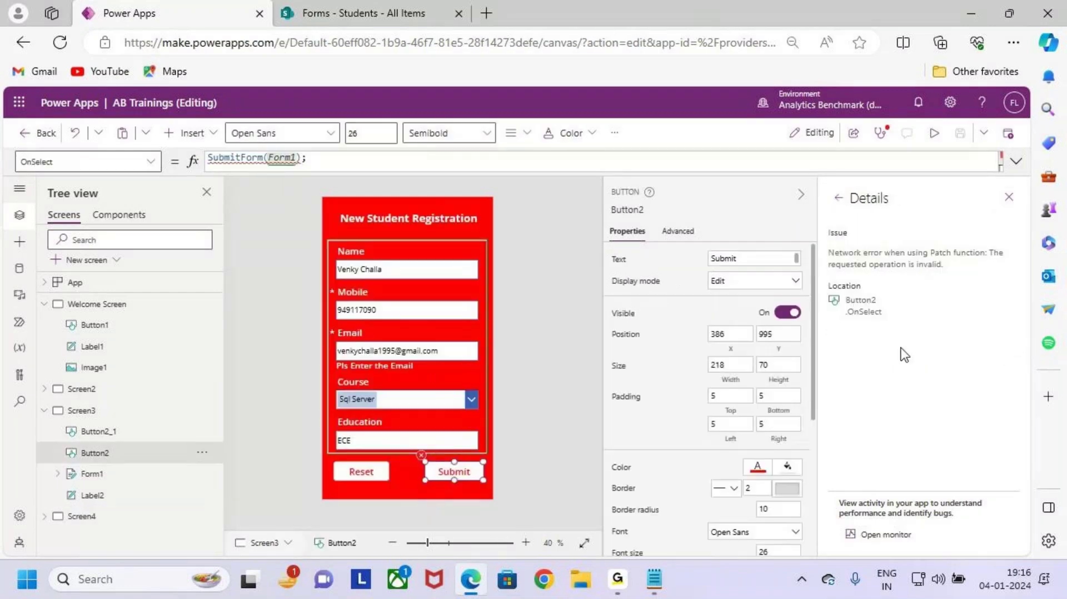
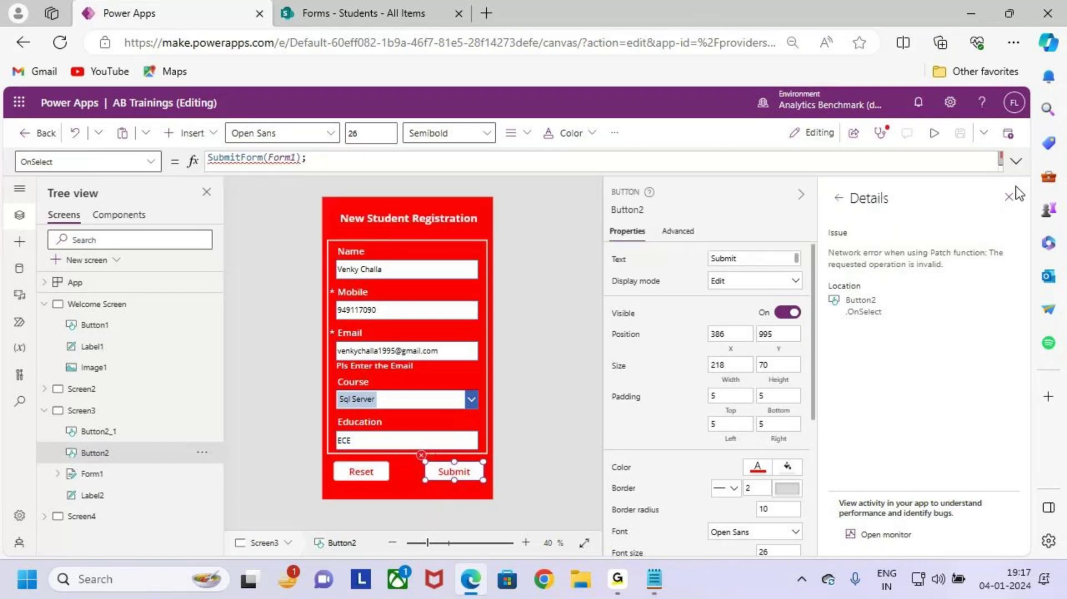
Step: Close the error details, add a semicolon after Navigate(Screen4) in Submit's OnSelect, and save
click(1012, 198)
click(528, 456)
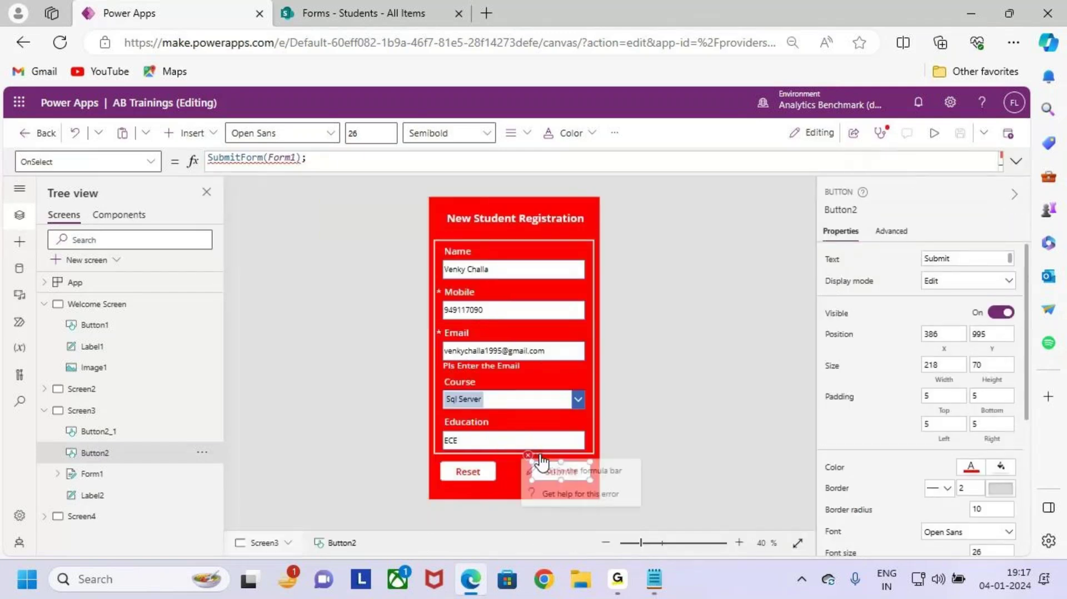
click(557, 474)
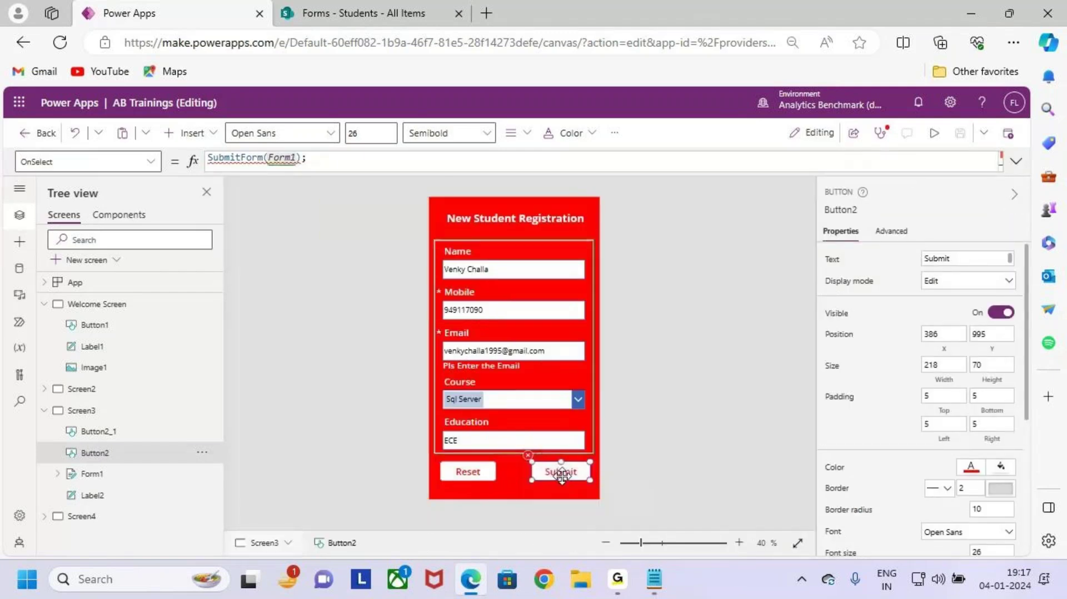
click(1017, 162)
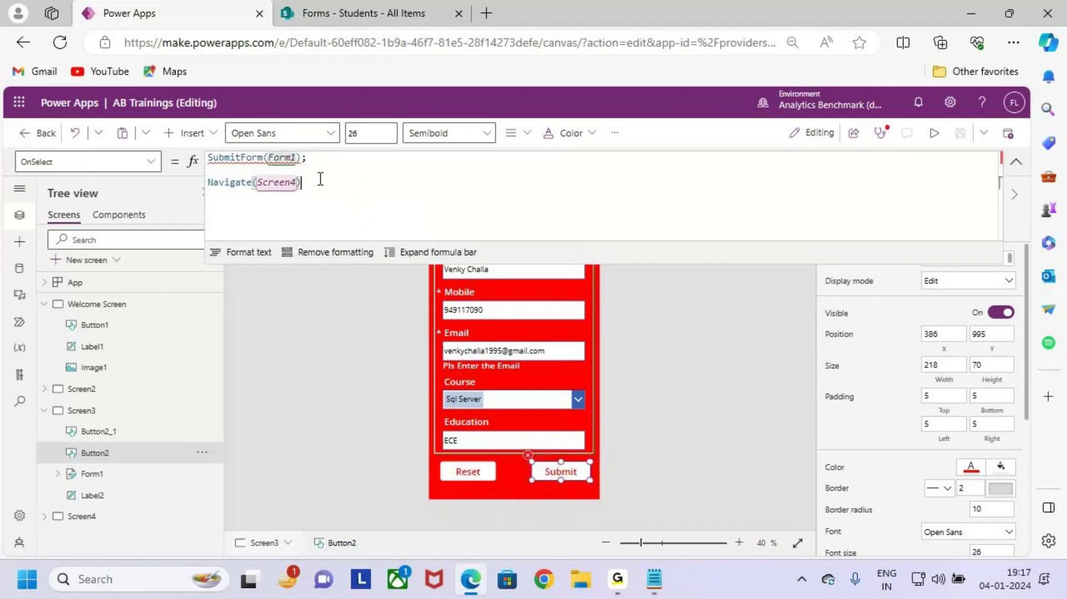
text(;)
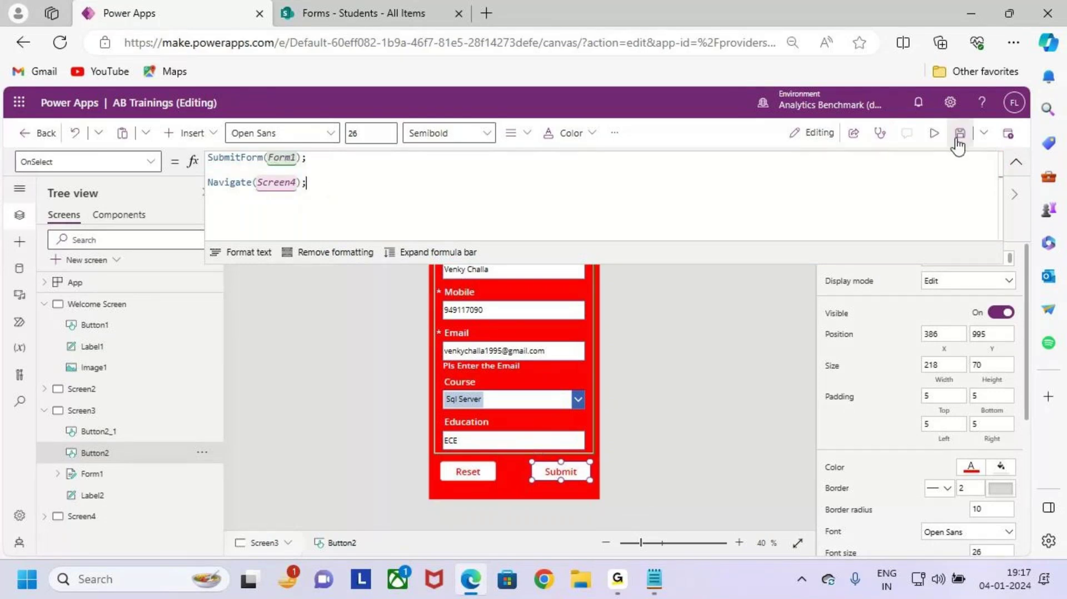
click(956, 134)
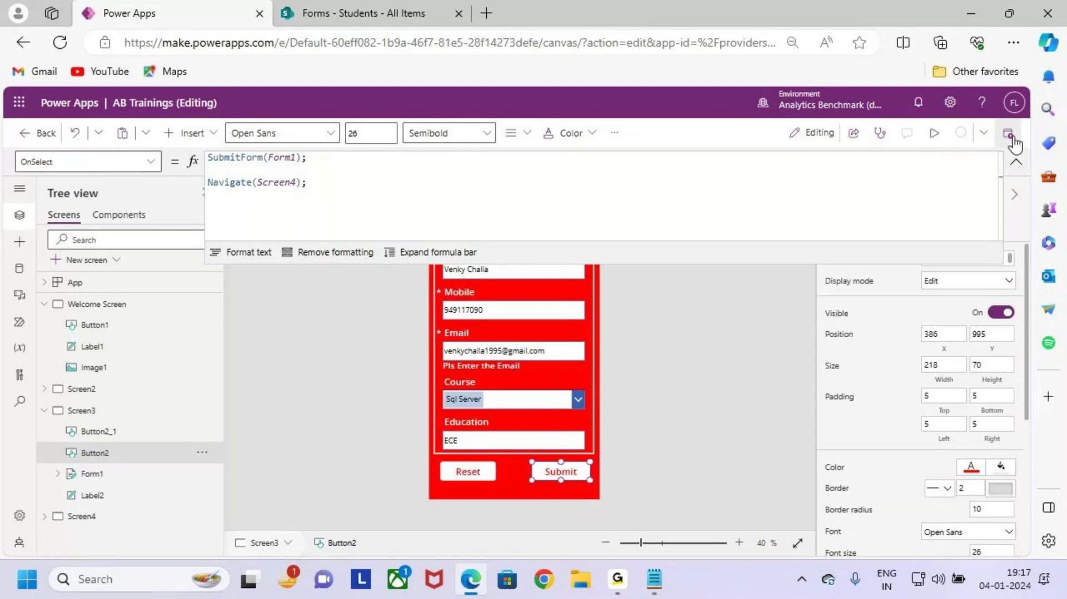
click(934, 133)
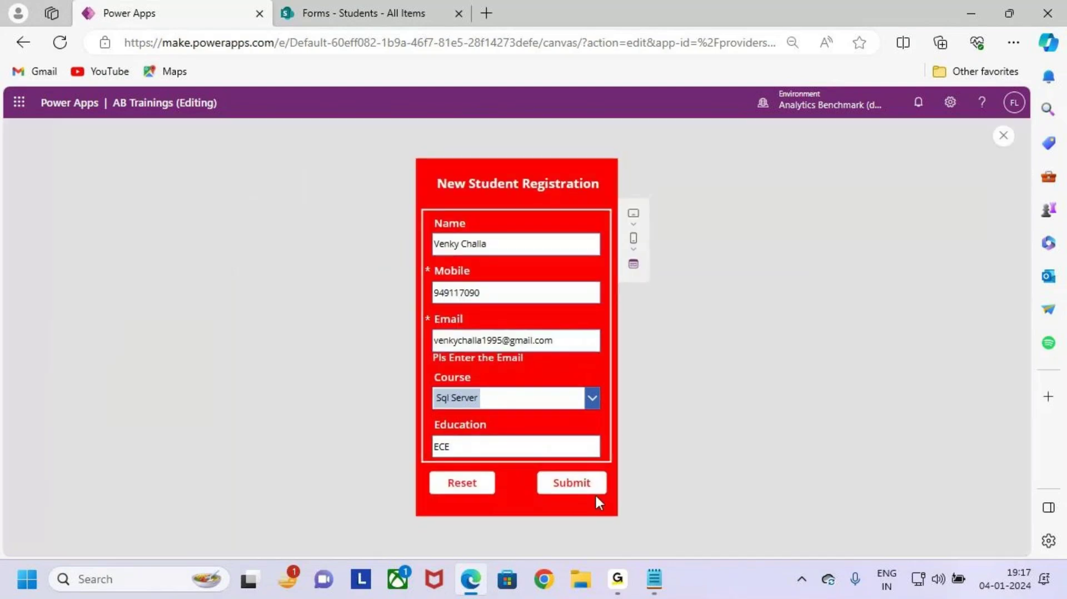
click(572, 486)
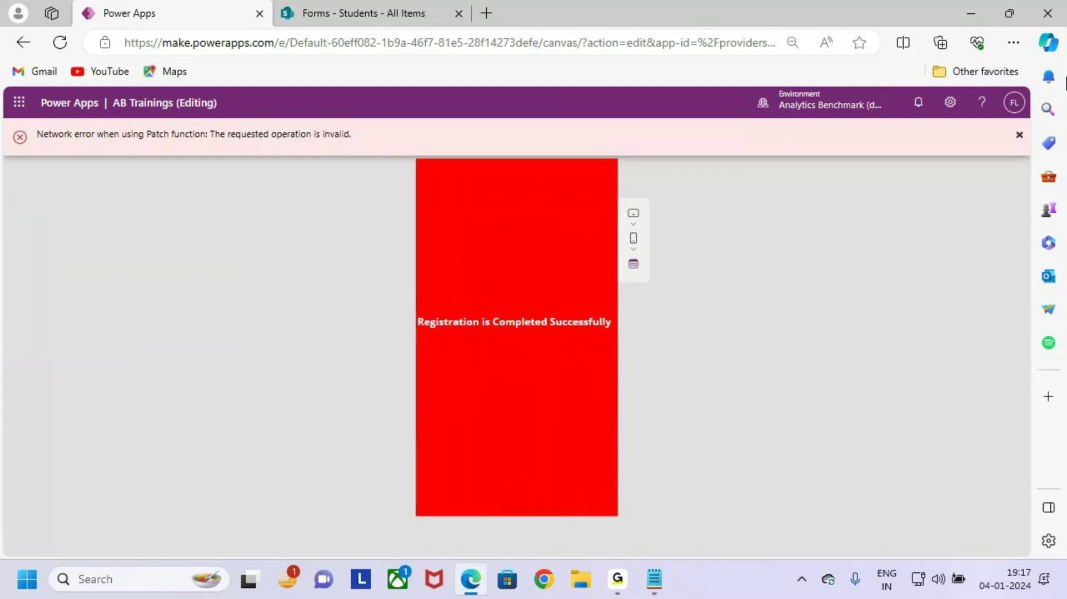
click(1018, 139)
click(649, 387)
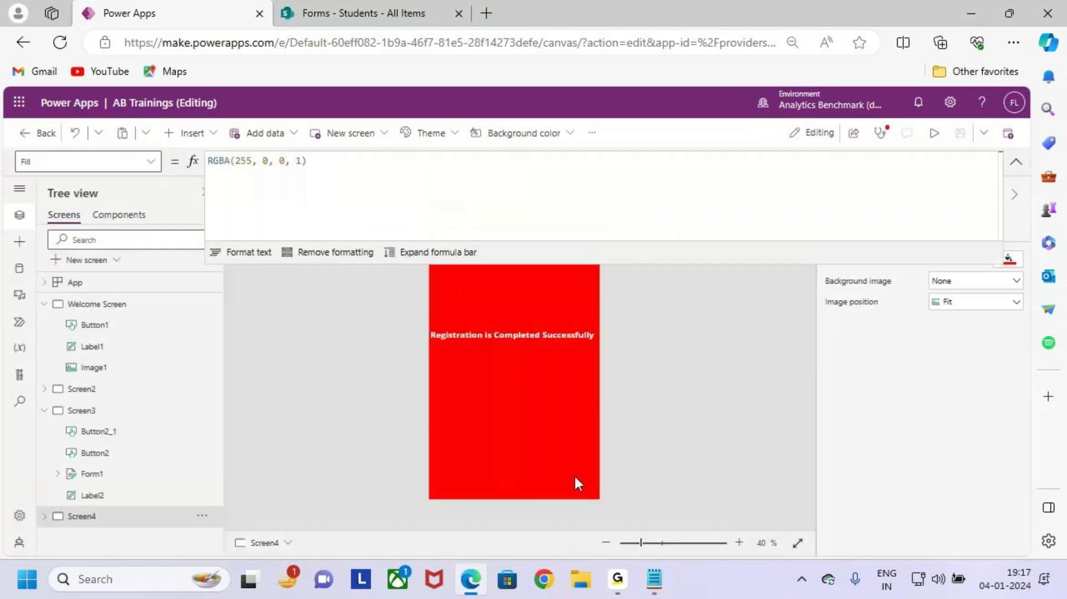
click(96, 410)
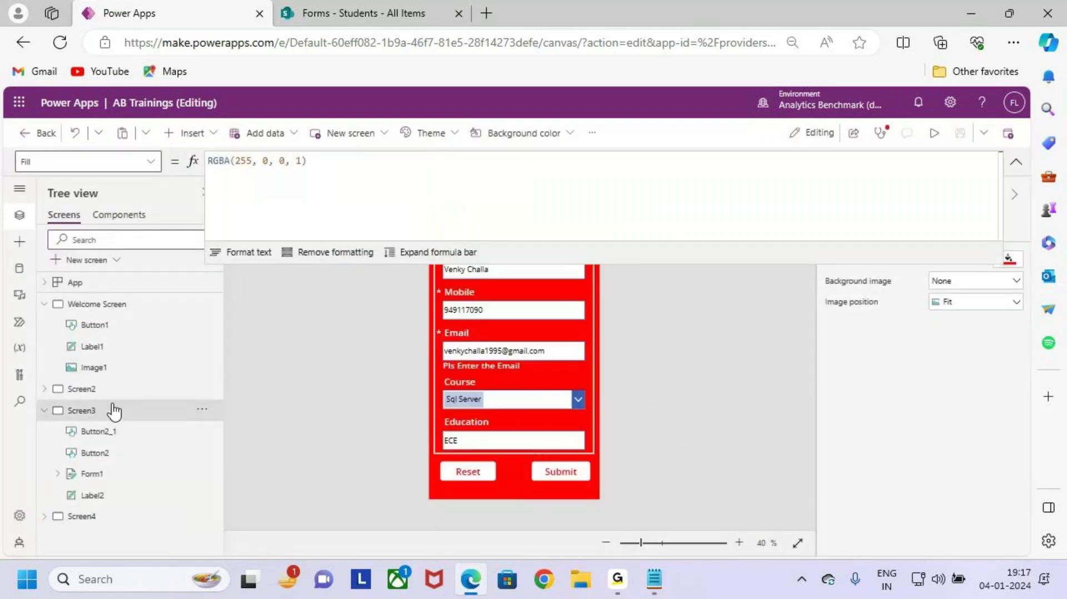
click(563, 471)
click(556, 477)
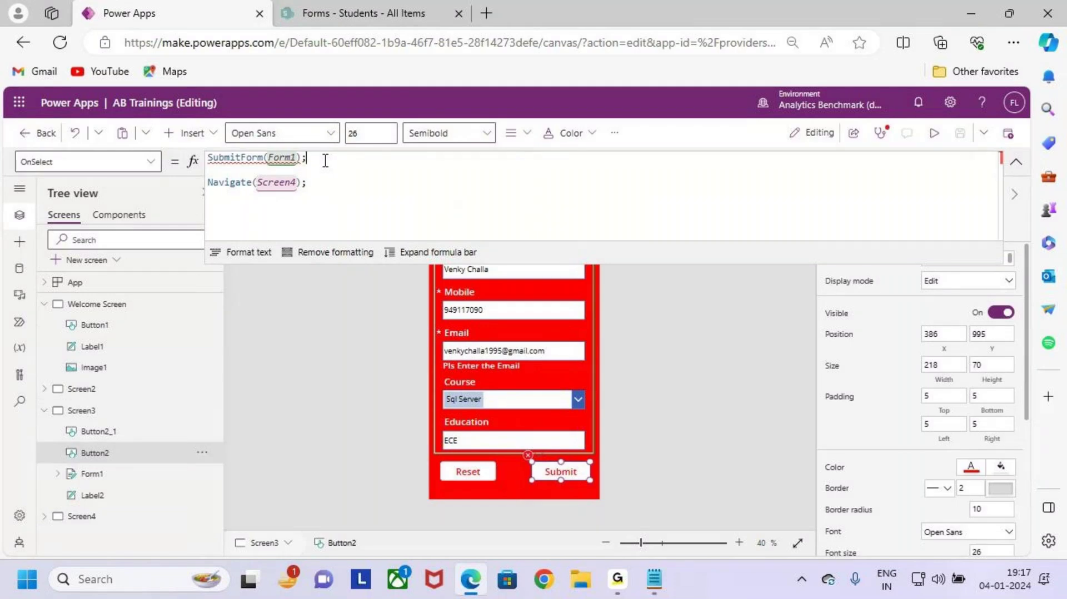
Step: Delete the Navigate(Screen4); line and trailing semicolon so OnSelect reads SubmitForm(Form1)
click(325, 182)
drag(325, 181, 169, 185)
key(BackSpace)
key(BackSpace)
key(BackSpace)
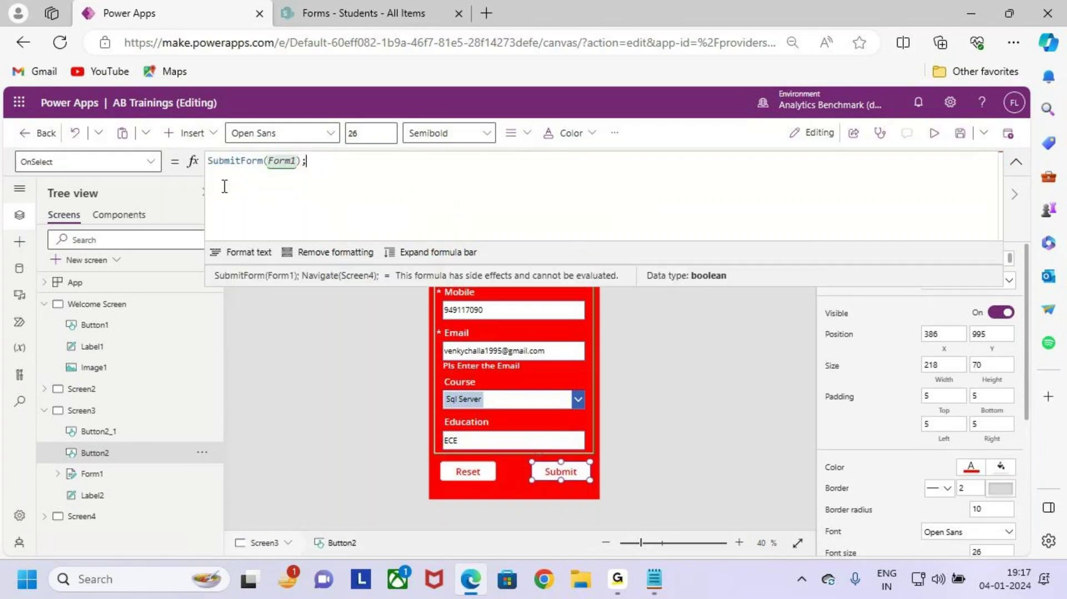
key(BackSpace)
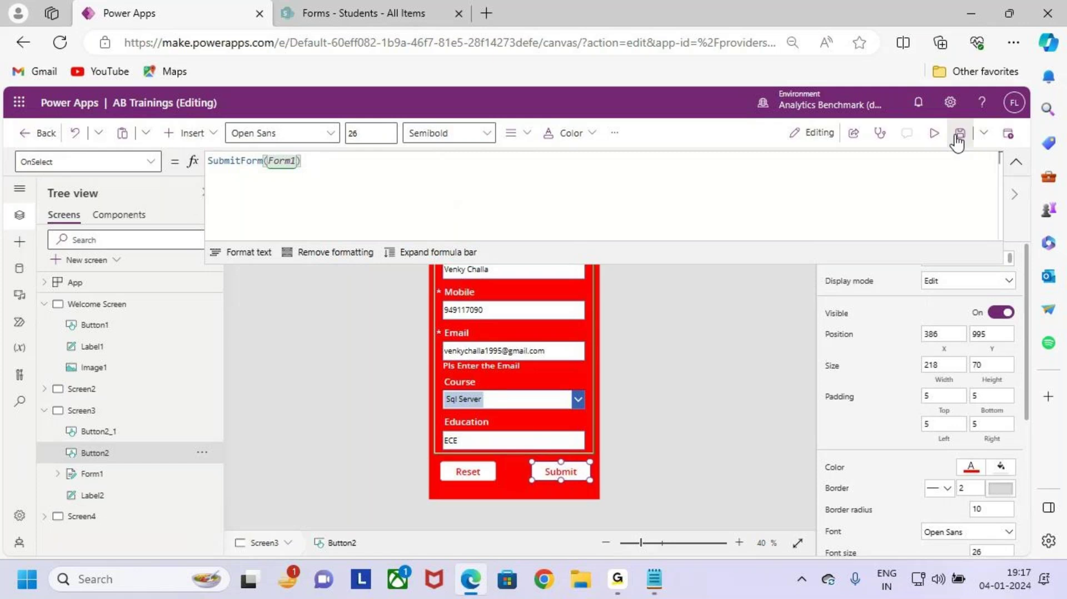
Step: Save the app, then preview it and submit the registration, which hits the network error
click(958, 137)
click(935, 133)
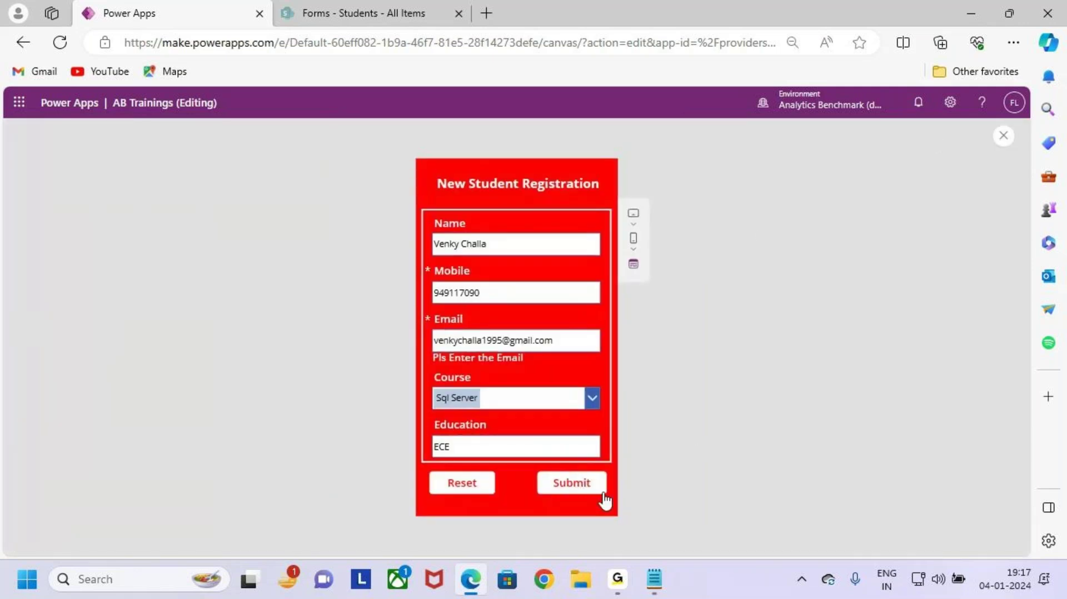
click(583, 491)
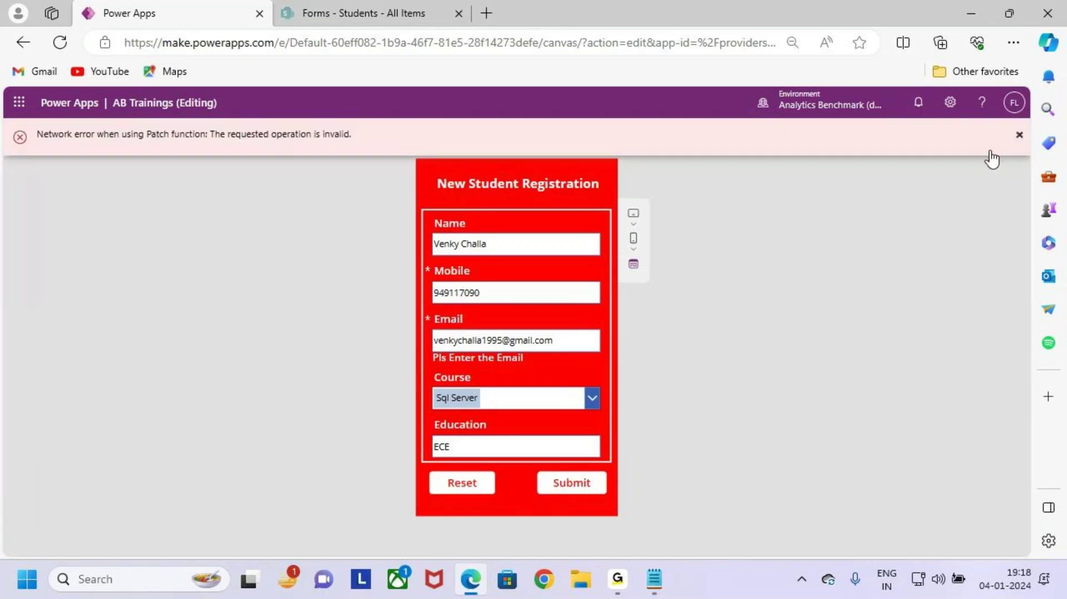
Step: Leave the preview, collapse the formula bar, and check Form1's data source choices
key(Escape)
click(640, 385)
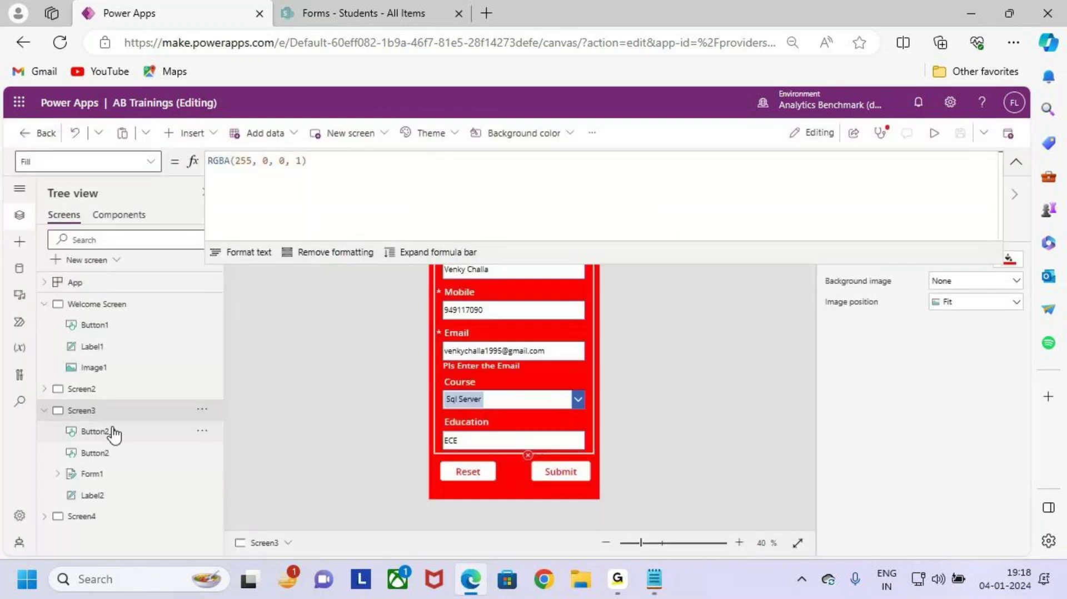
click(1016, 161)
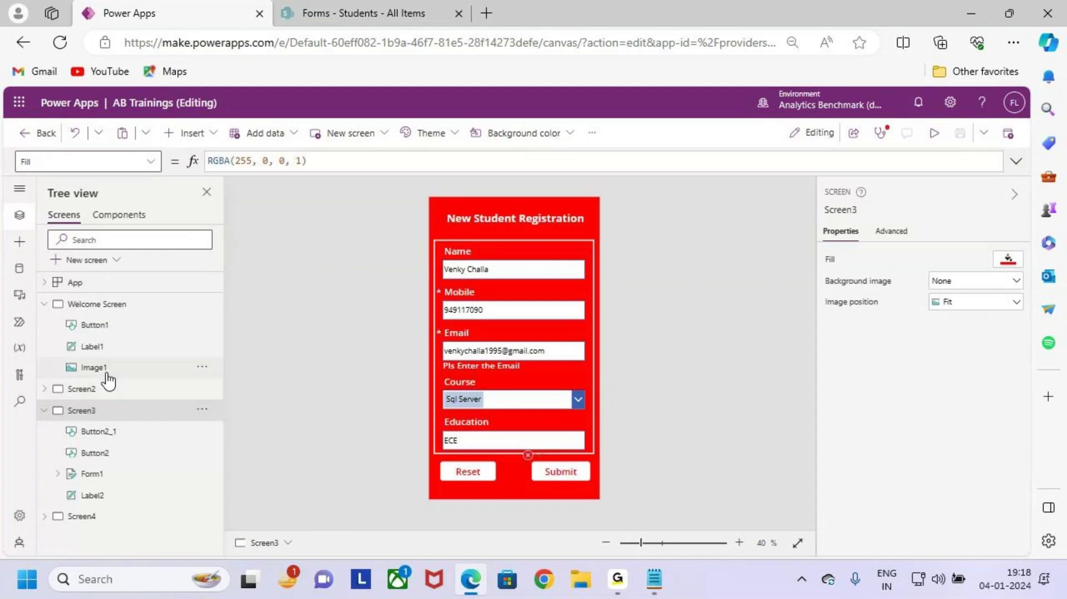
click(114, 474)
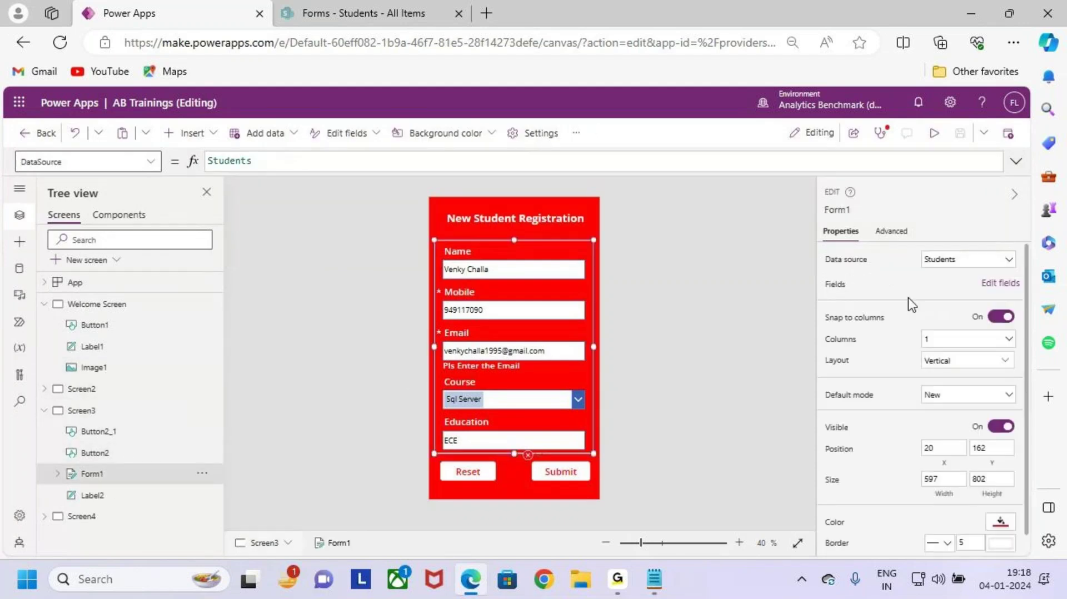
click(969, 260)
click(672, 271)
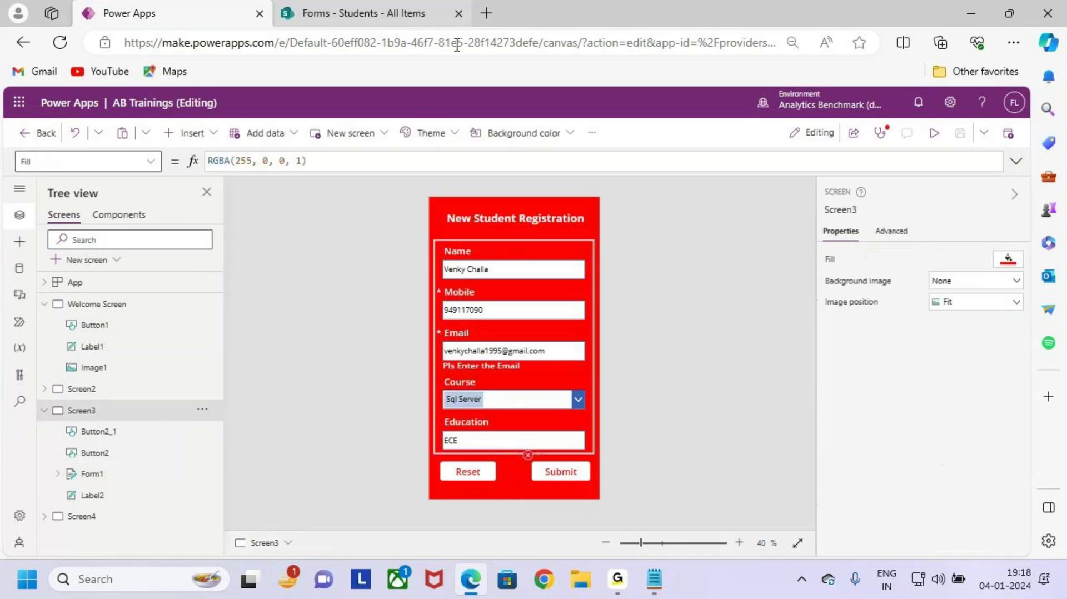
Step: Refresh the SharePoint Students list, then reload the Power Apps editor page
click(333, 13)
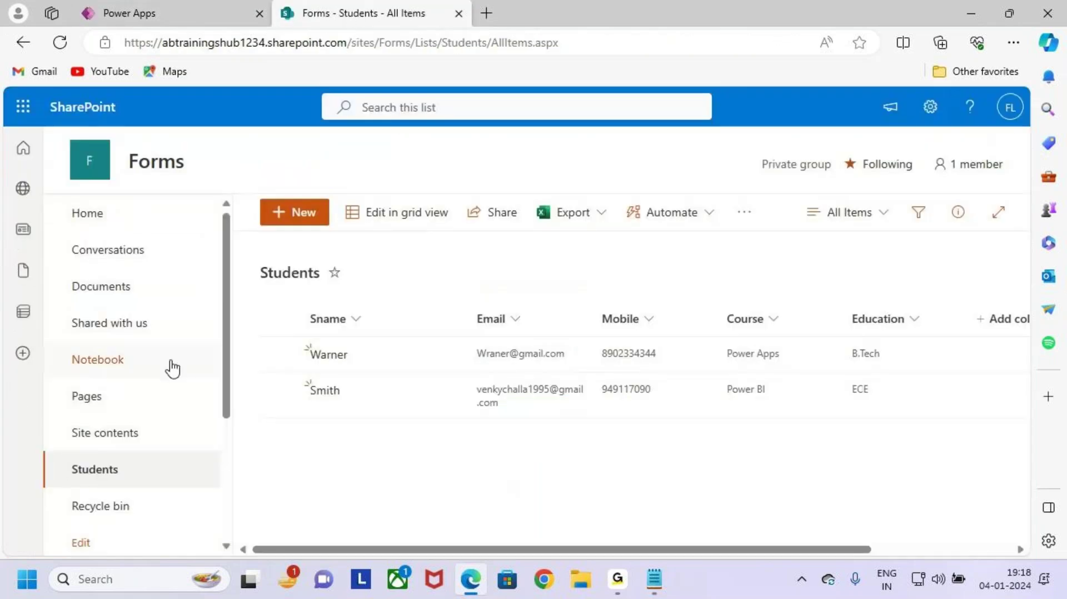
click(58, 44)
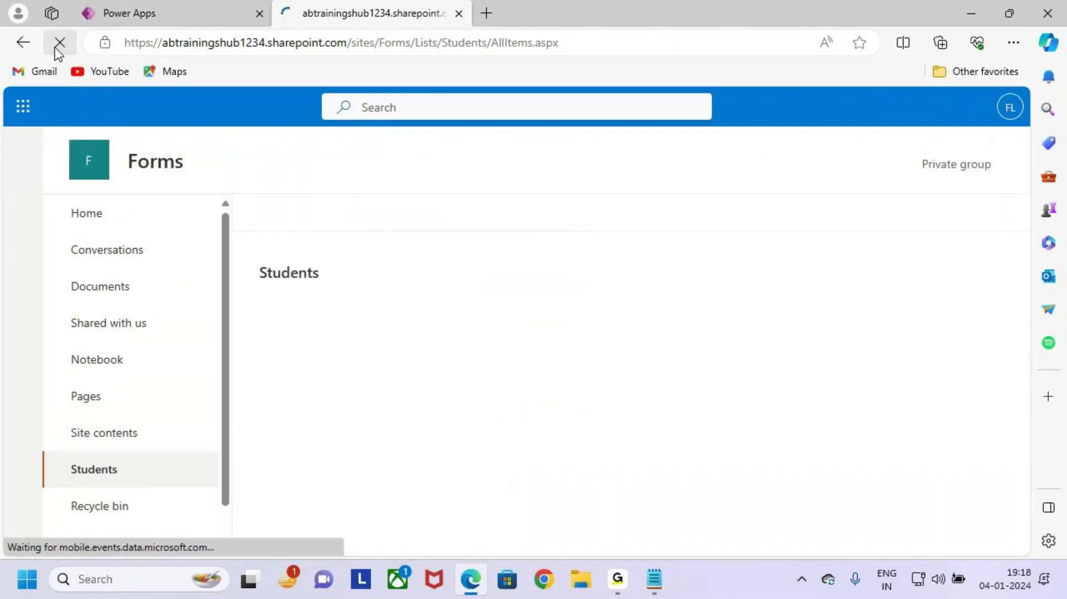
click(222, 11)
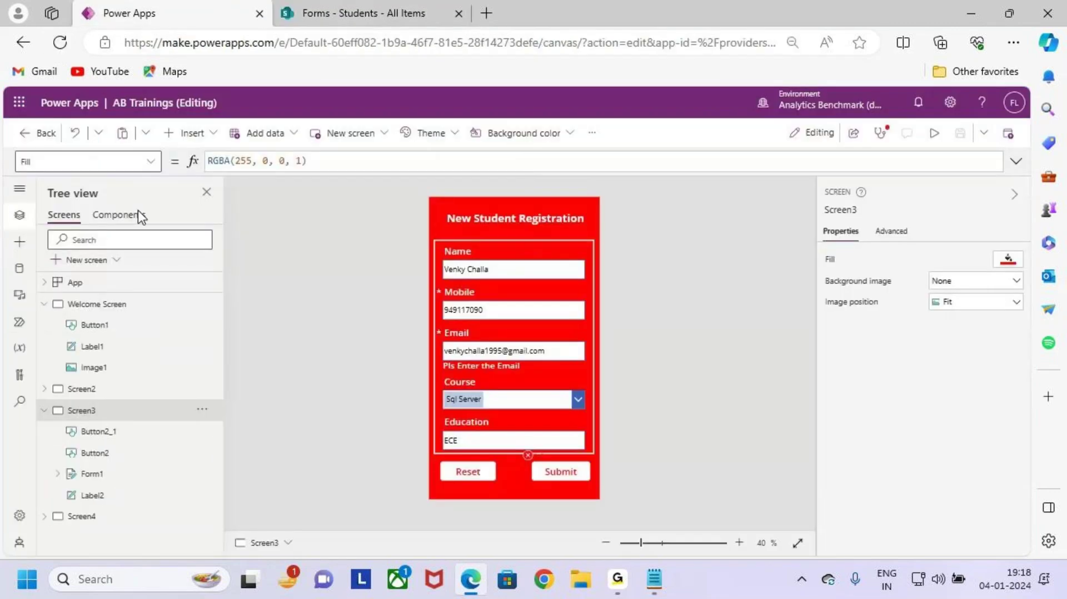
click(60, 43)
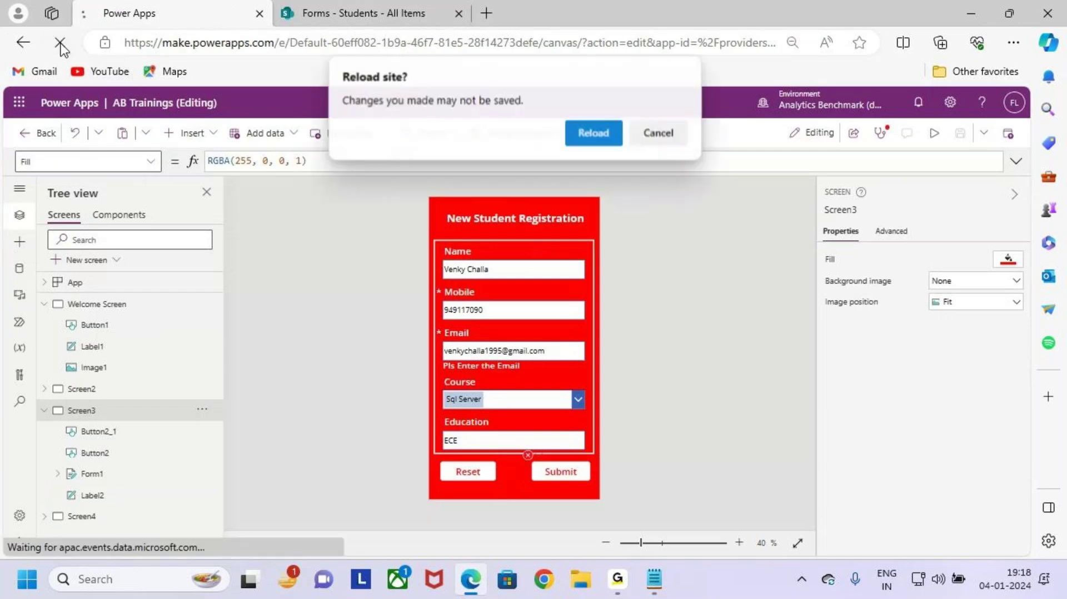
Step: Confirm the reload, override the lock to edit AB Trainings, and run the app in preview
click(593, 134)
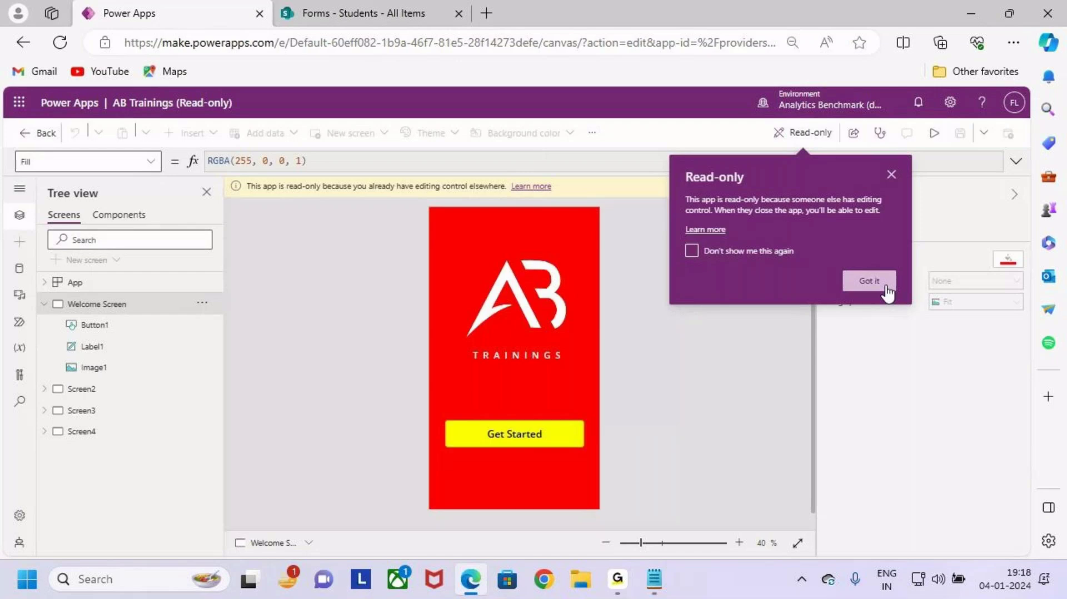
click(869, 281)
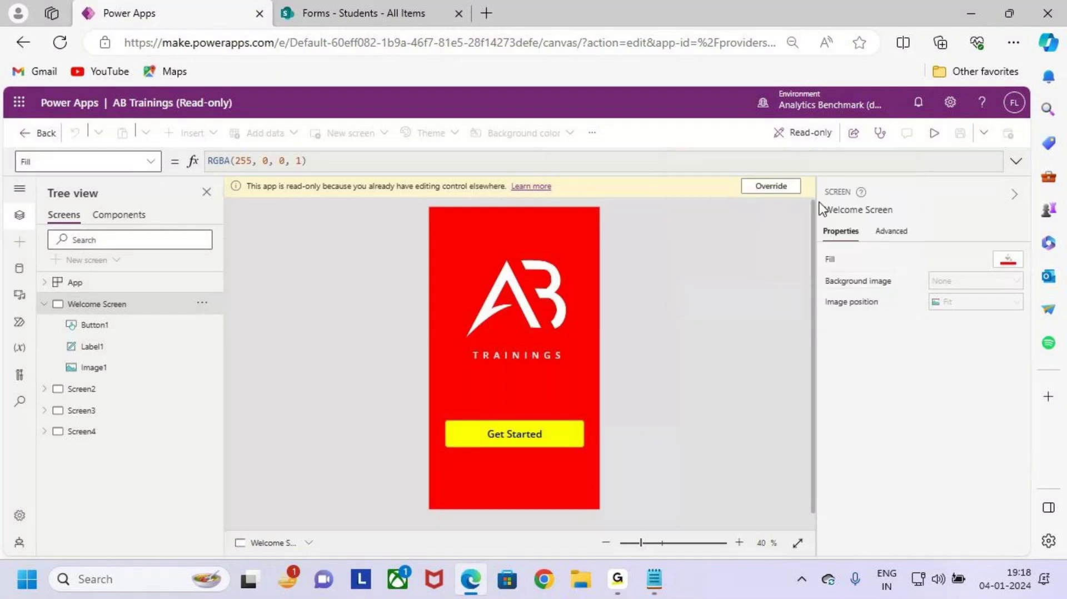
click(775, 186)
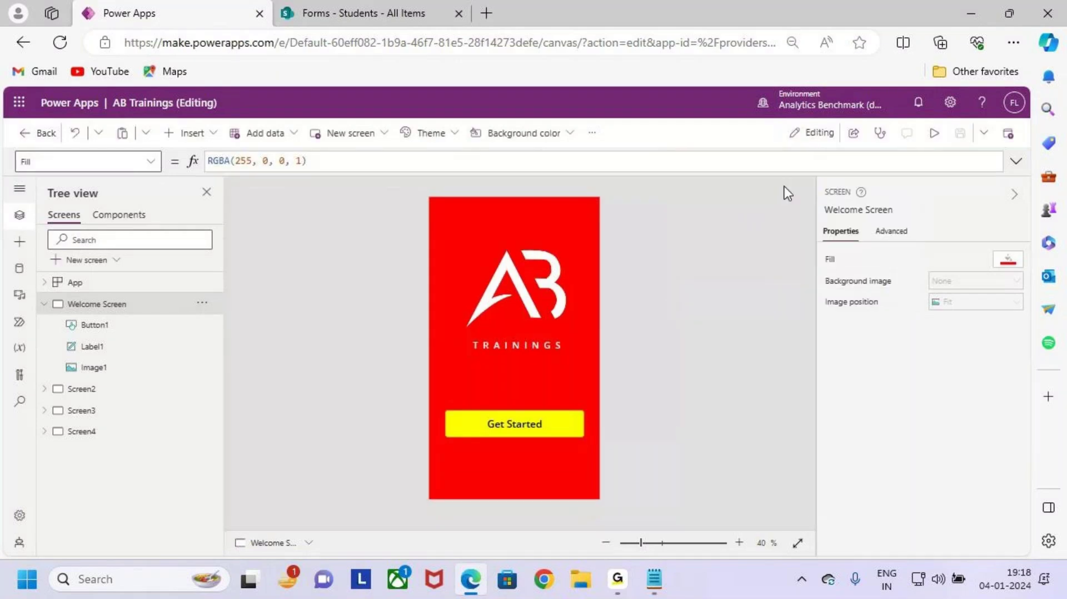
click(934, 133)
Step: Open the registration form in preview and enter the student's name, mobile number and email
click(517, 435)
click(572, 383)
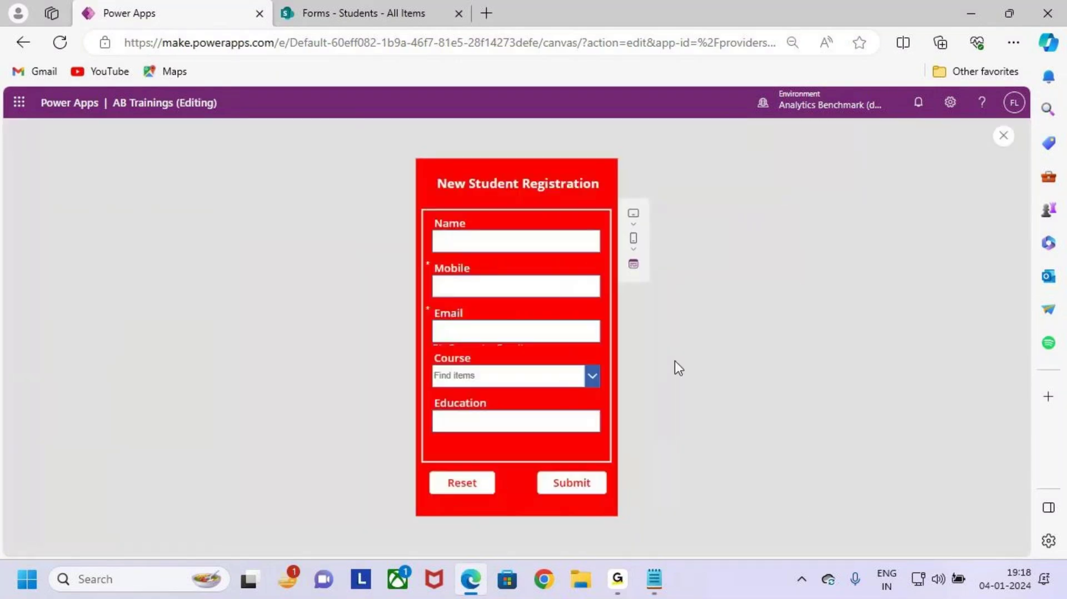
click(508, 243)
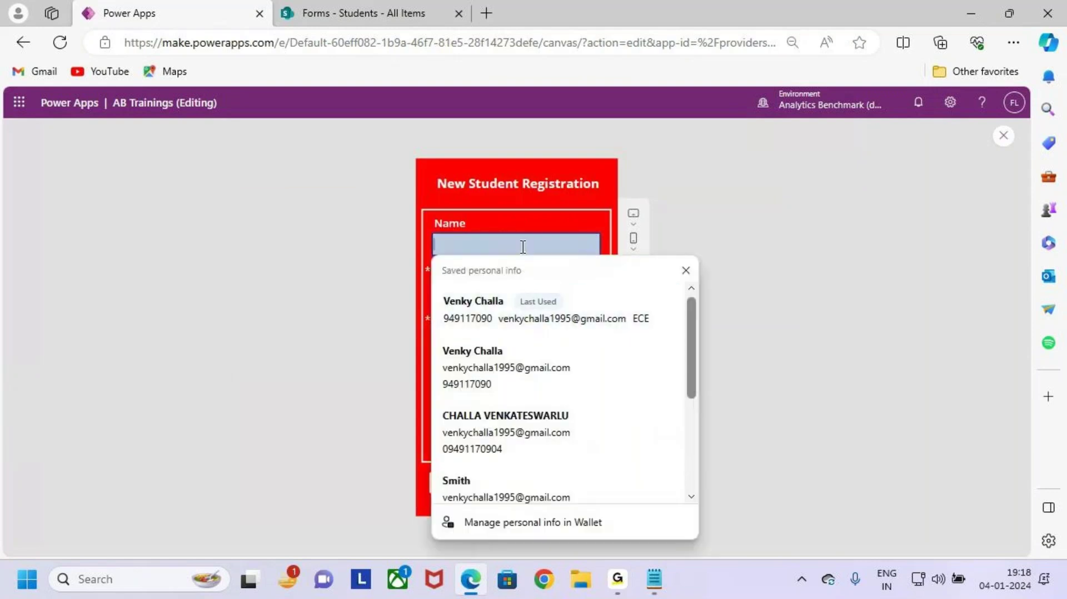
key(Caps_Lock)
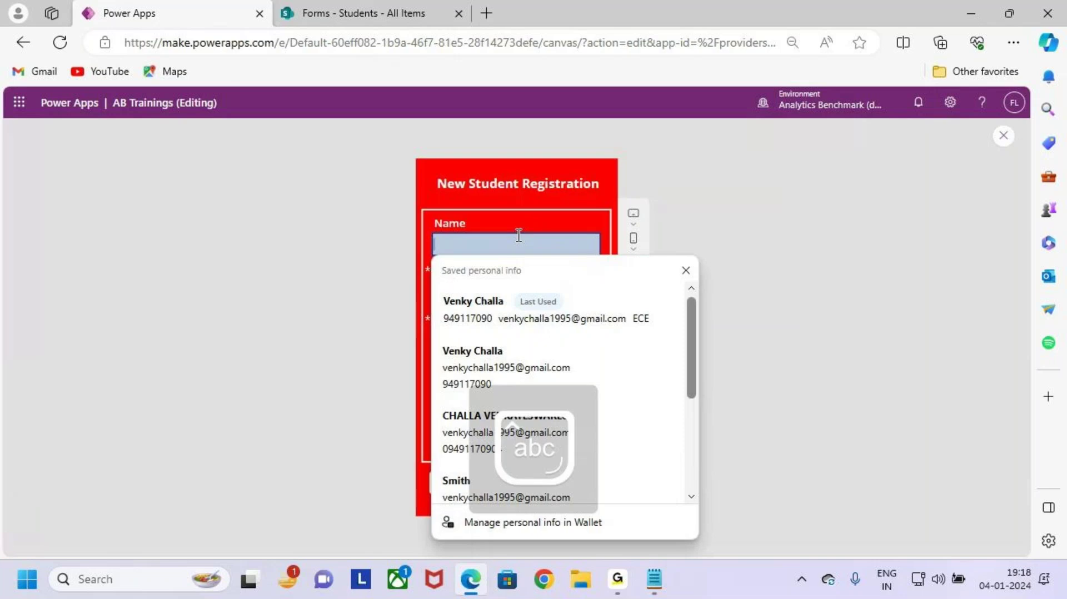
text(Finch)
click(519, 284)
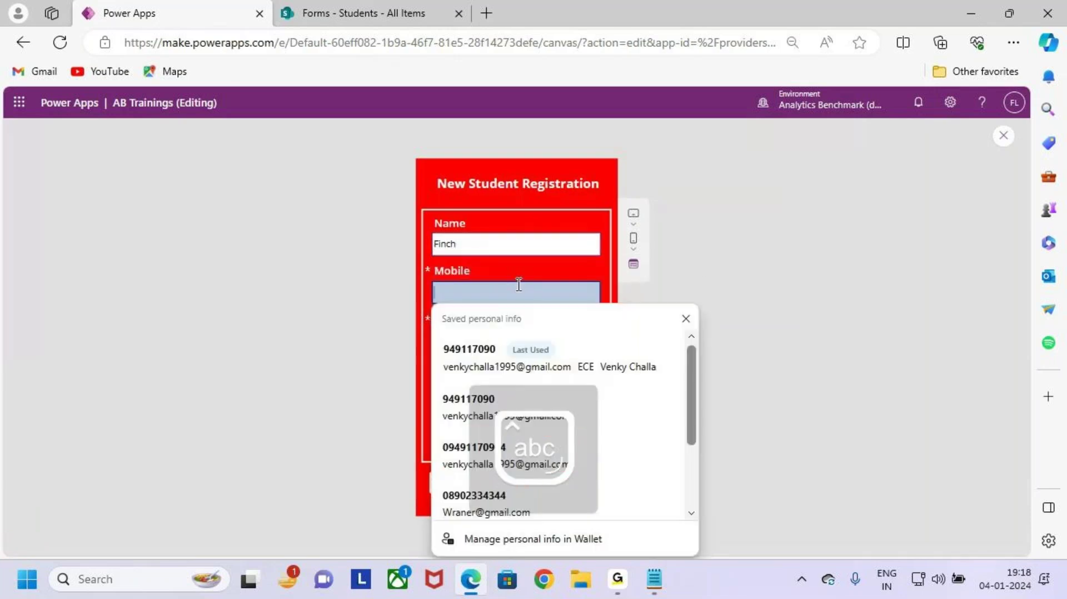
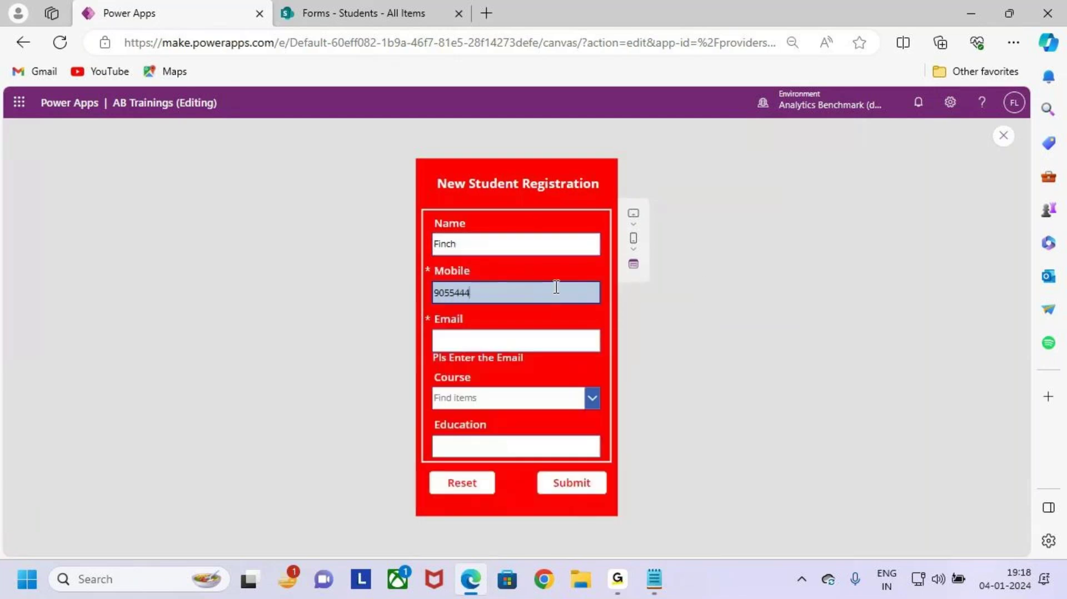
click(550, 342)
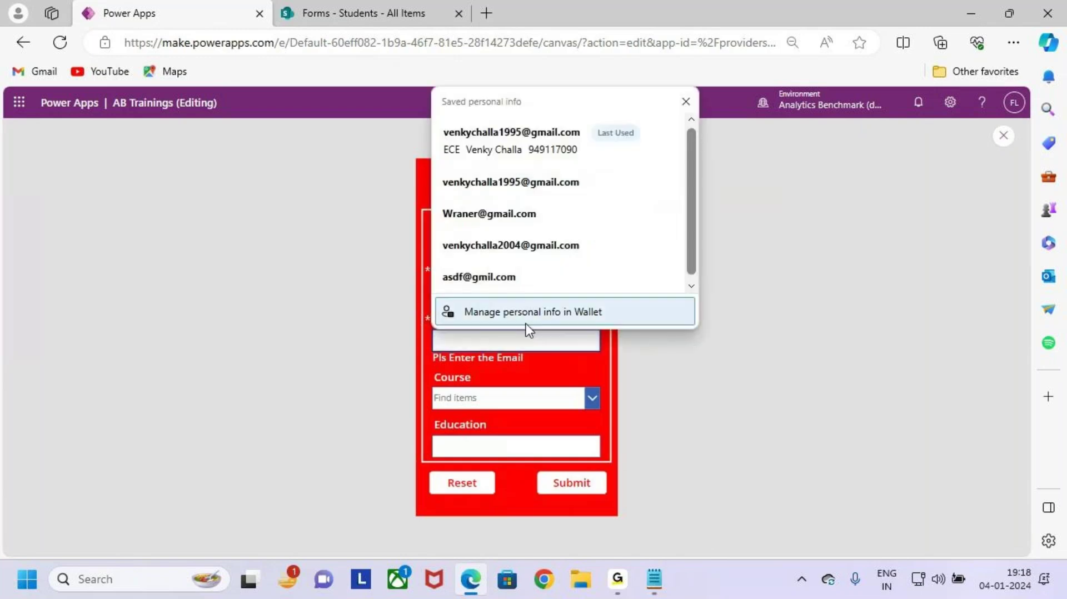
text(s)
key(BackSpace)
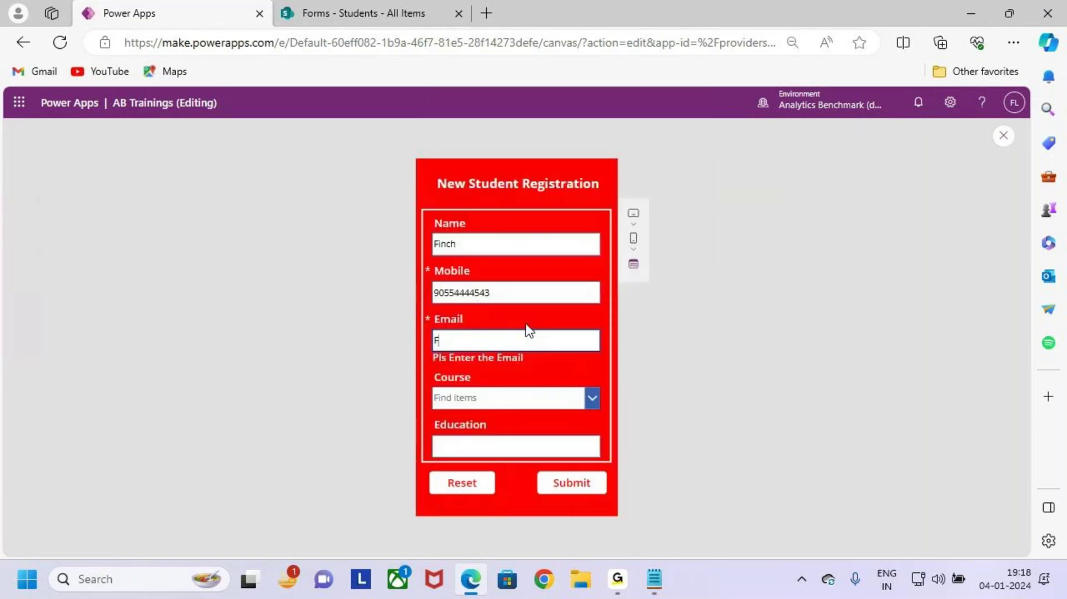
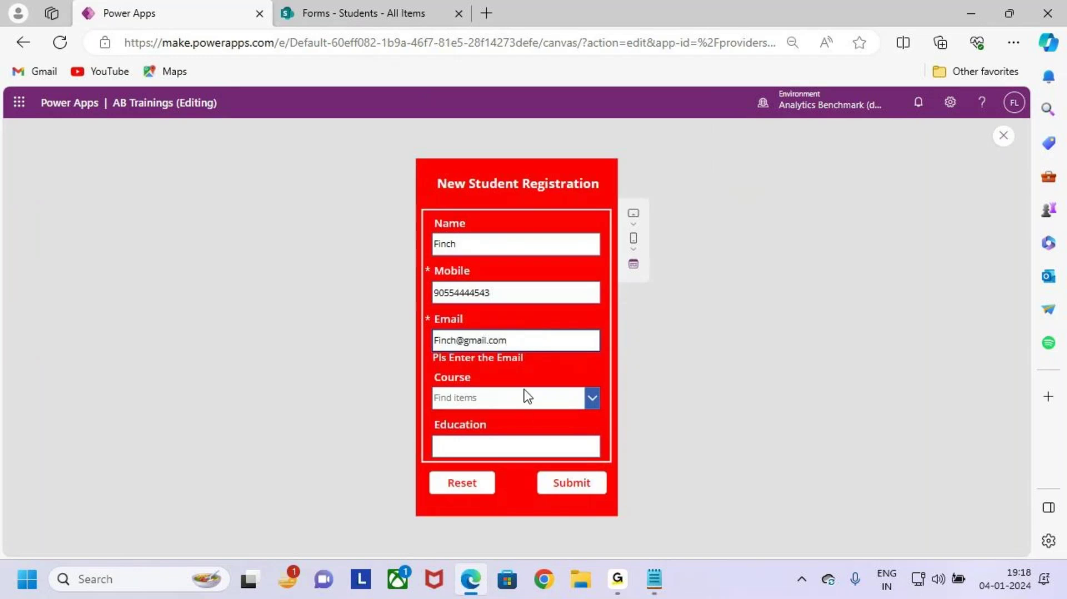
Step: Choose Power BI as the course, enter B.Tech as education, submit, and close the preview
click(526, 396)
click(540, 446)
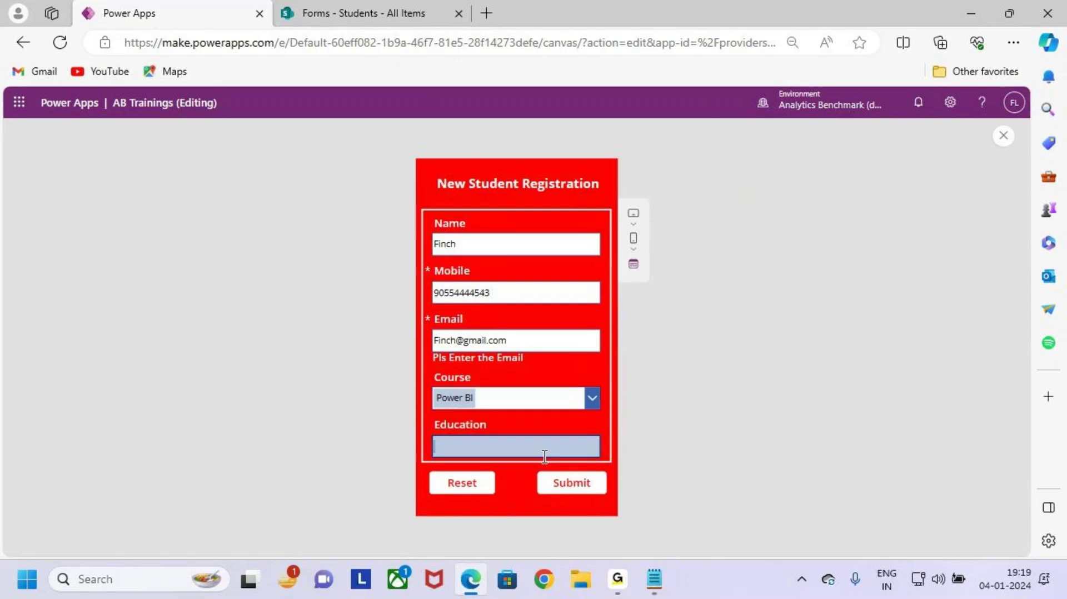
text(B.Tech)
click(581, 485)
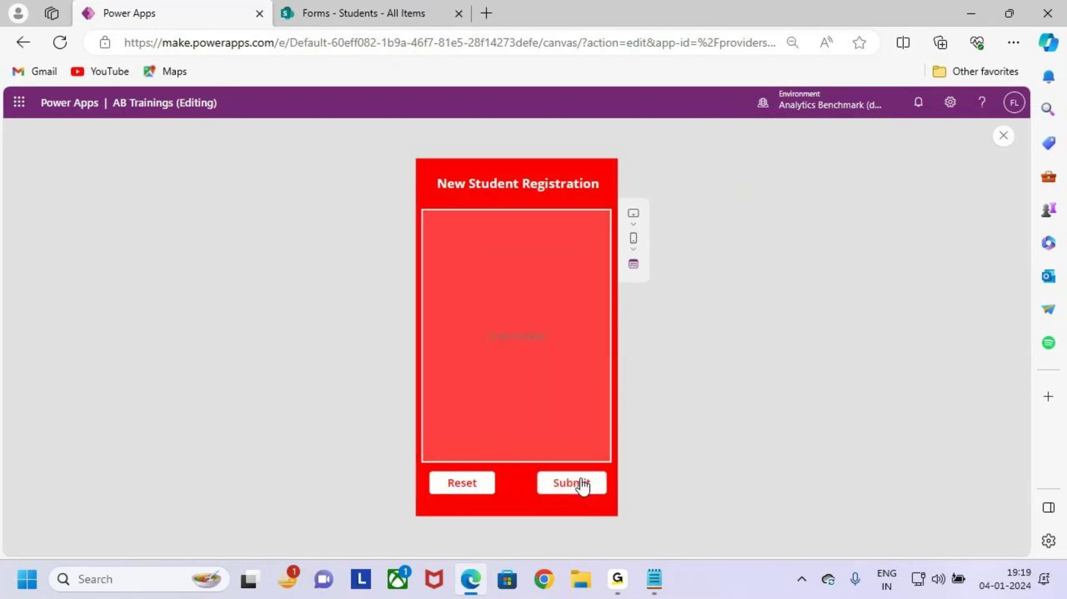
click(1004, 137)
Step: Select the Submit button and add a semicolon and new line after SubmitForm(Form1) in OnSelect
click(656, 386)
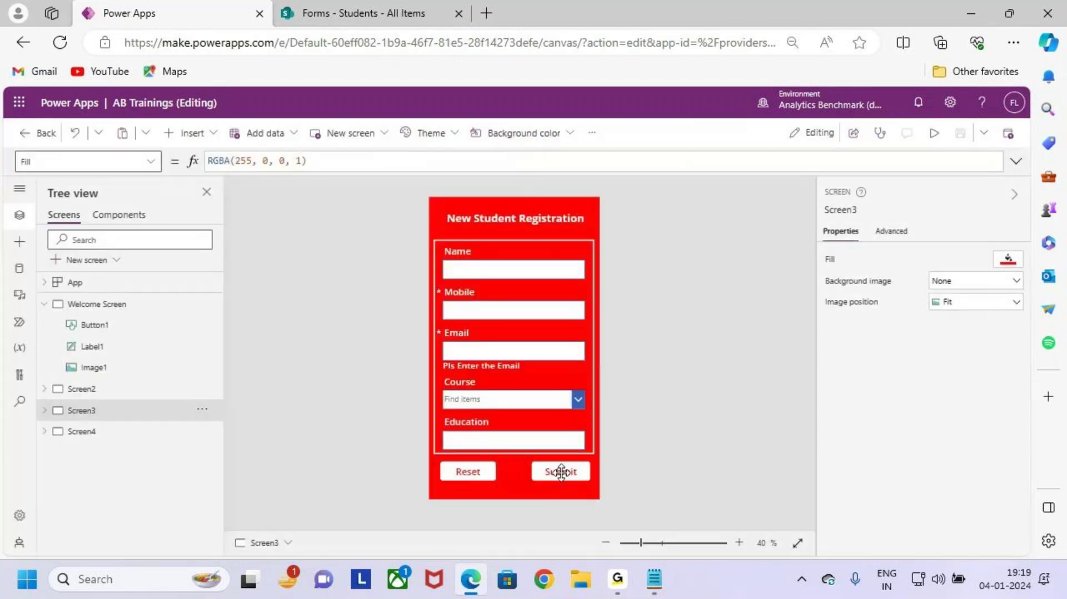
click(559, 471)
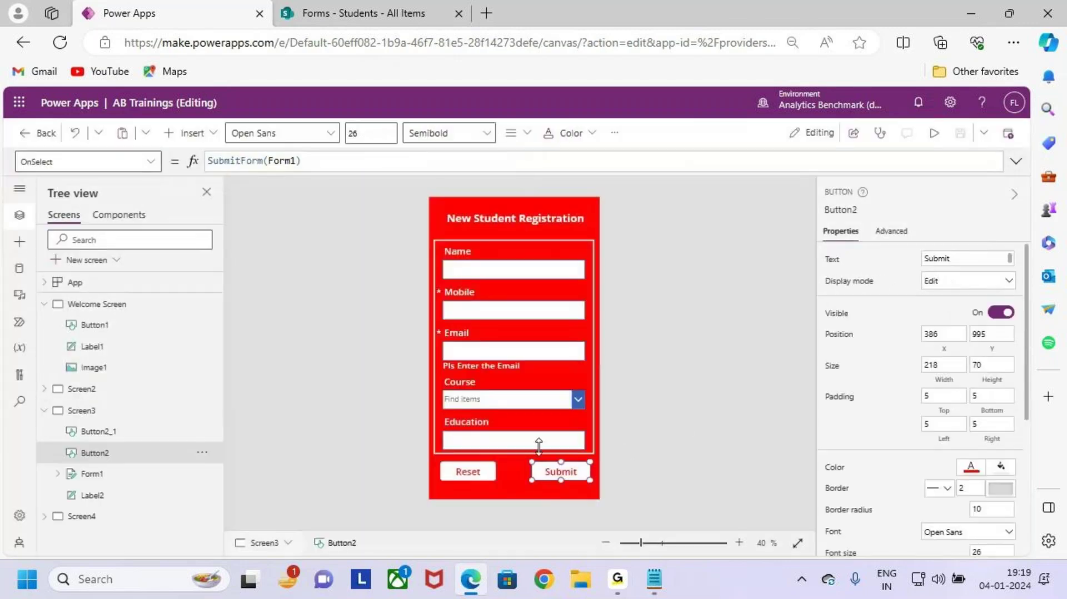
click(1016, 161)
click(455, 186)
text(;)
key(shift+Return)
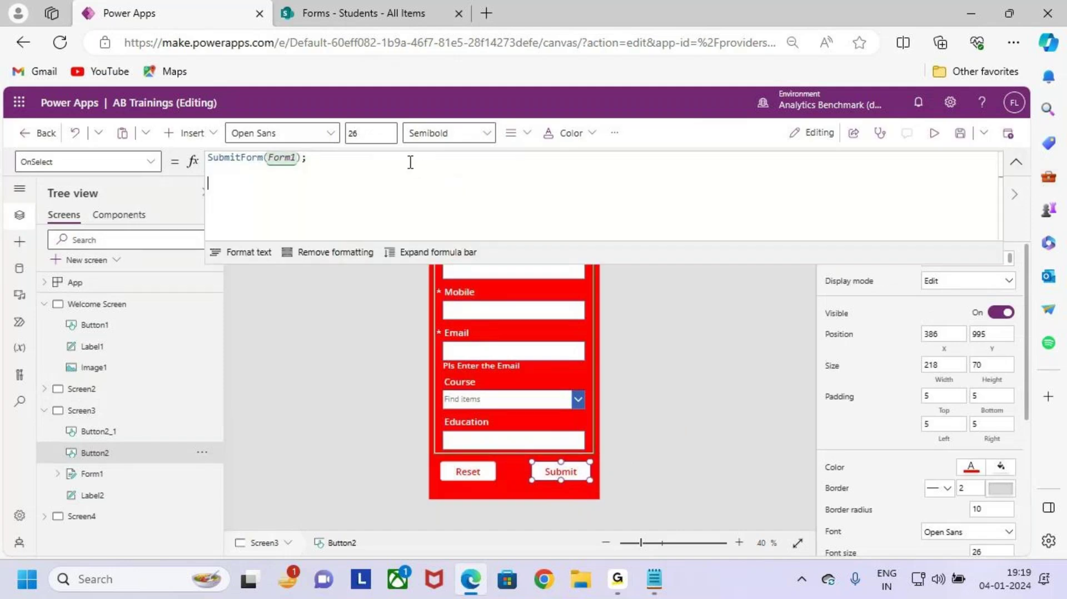
Step: Enter Navigate(Screen4); on the new line, save the app, and select the Welcome Screen
text(Nav)
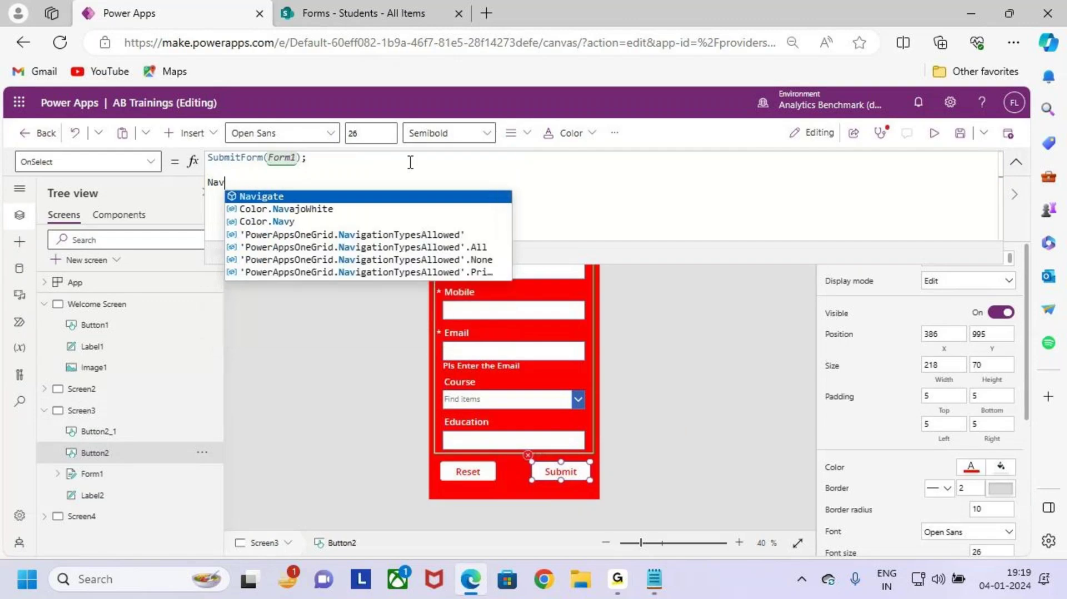
key(Tab)
text(()
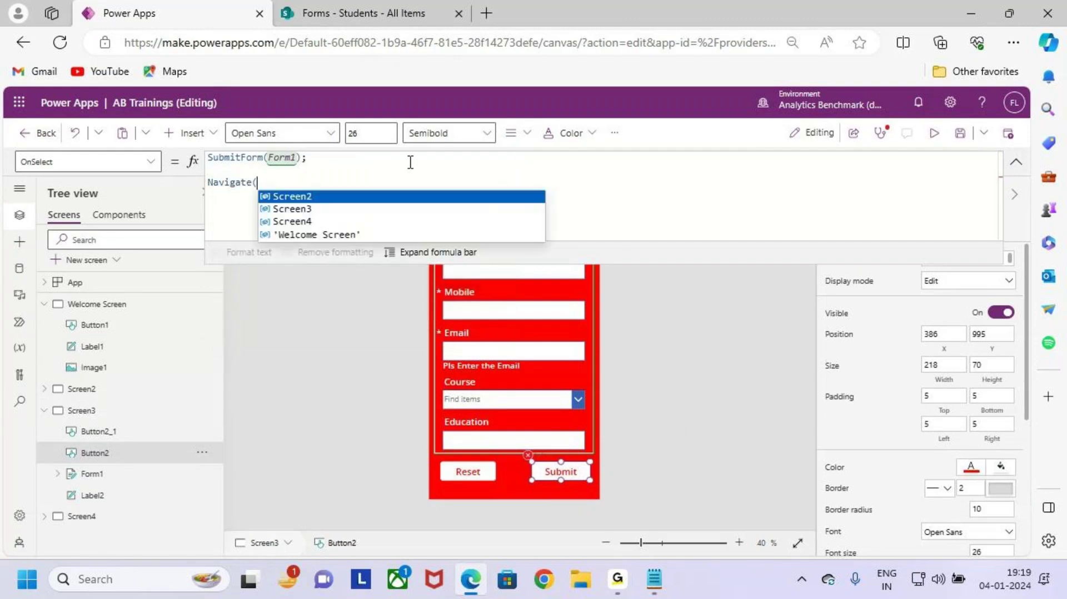
key(Down)
key(Down)
key(Tab)
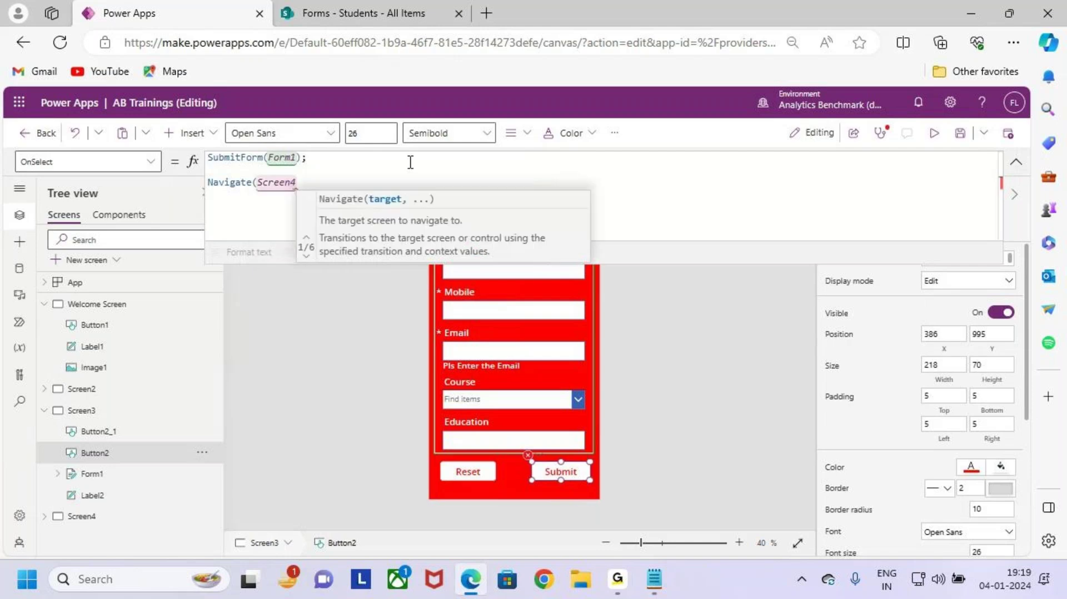
text();)
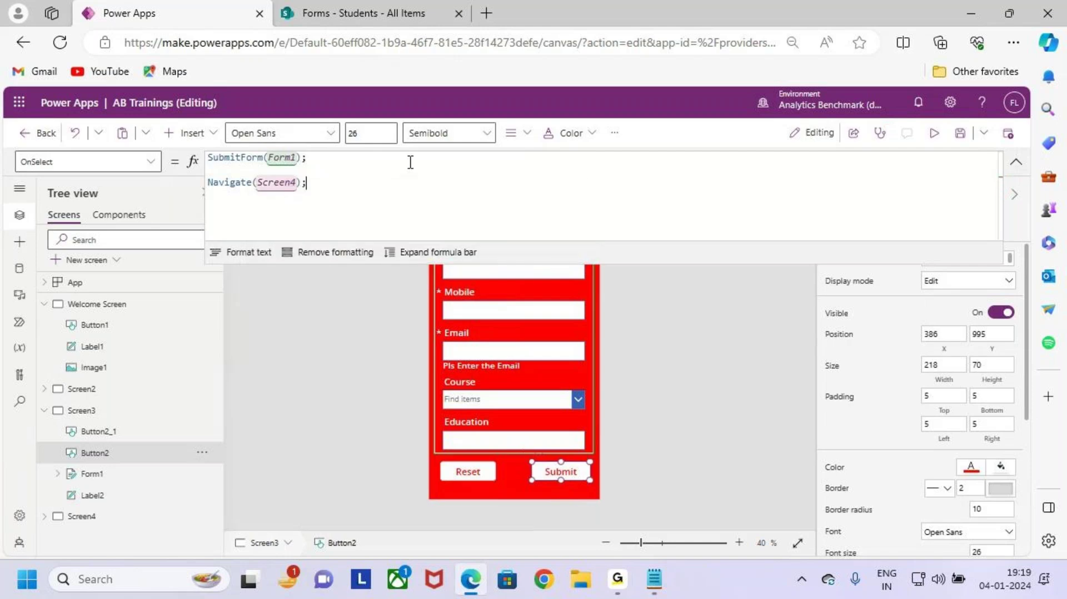
click(960, 136)
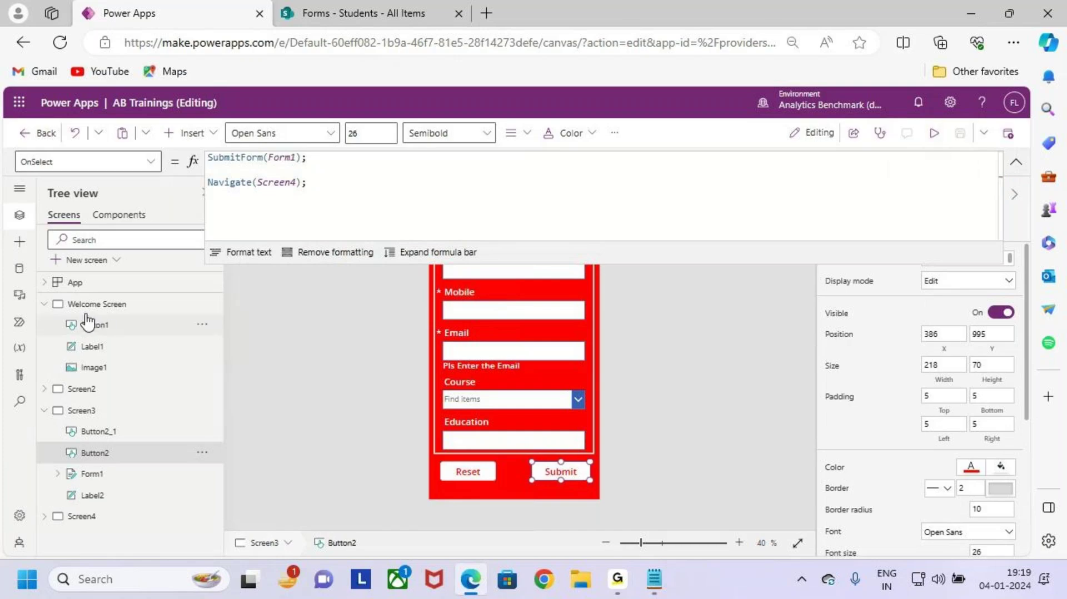
click(86, 304)
Step: Preview the app, open the registration form, and enter the student's name, mobile and email
click(940, 139)
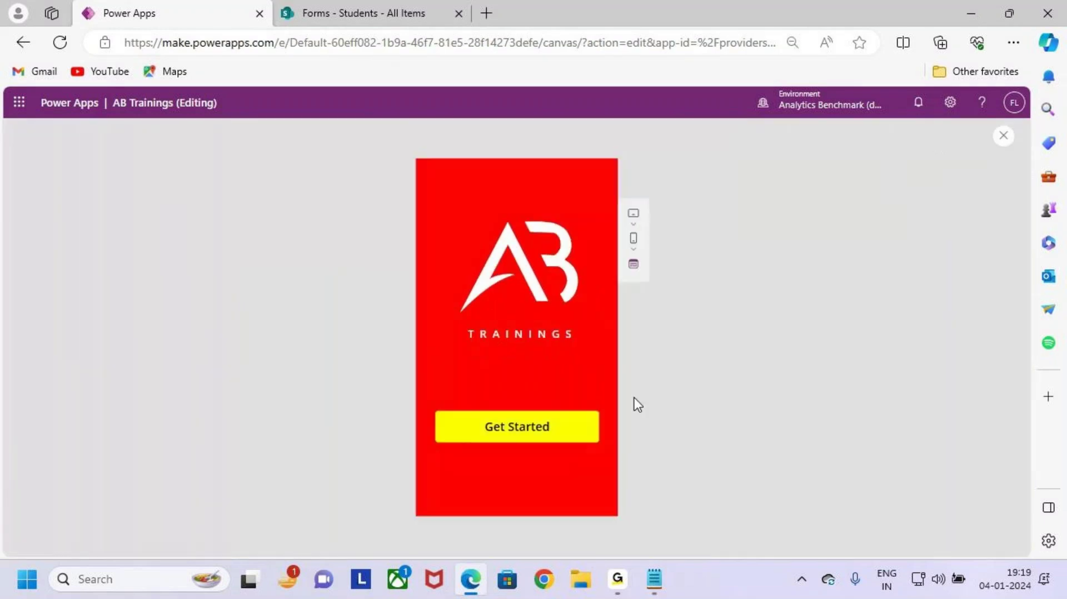
click(558, 429)
click(568, 391)
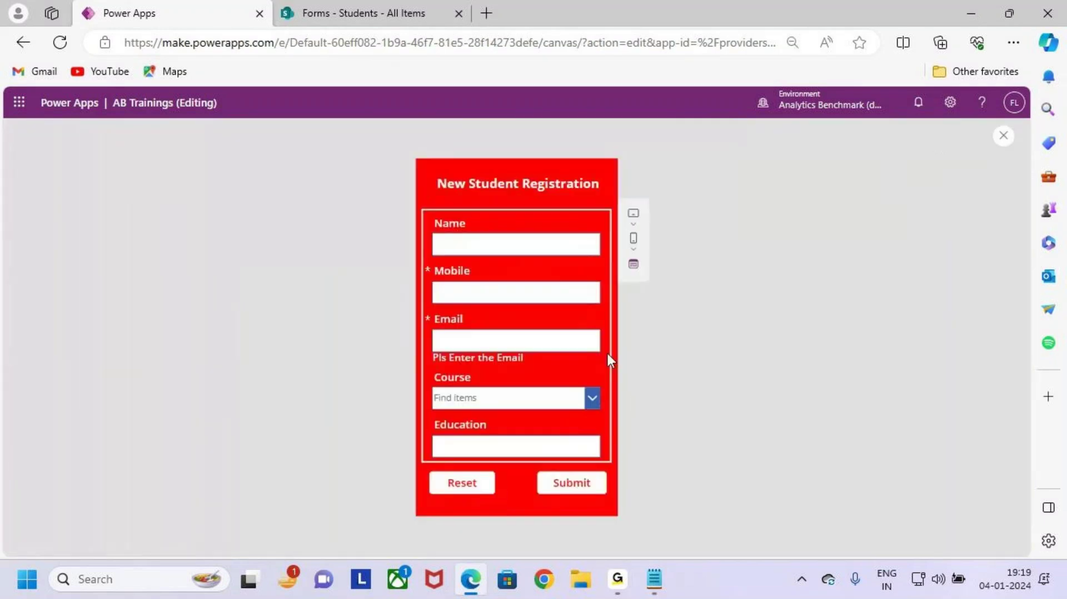
click(509, 240)
text(starc)
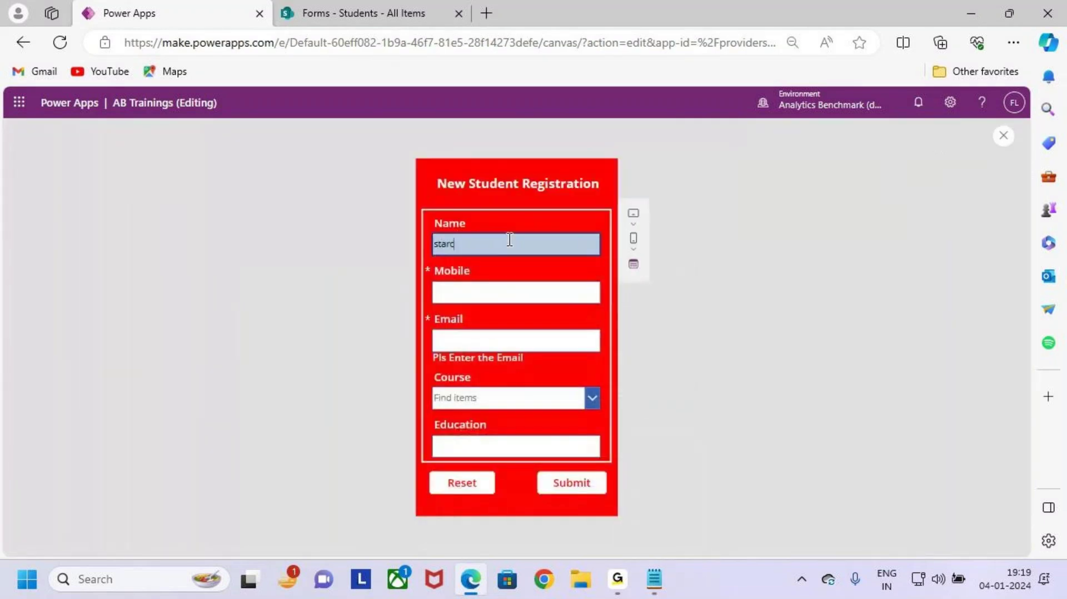
text(h)
click(503, 289)
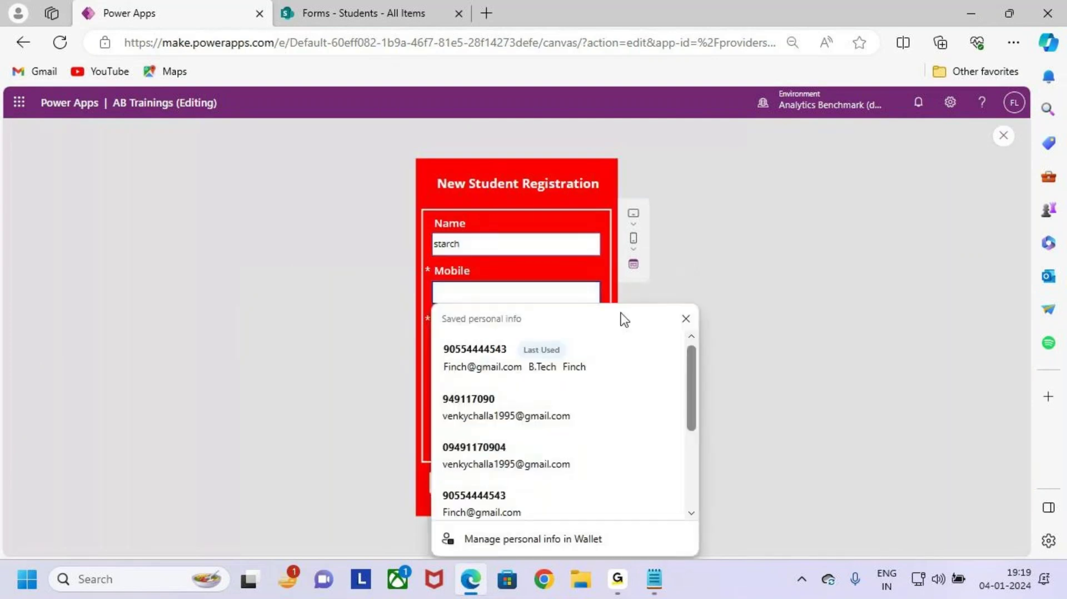
click(525, 341)
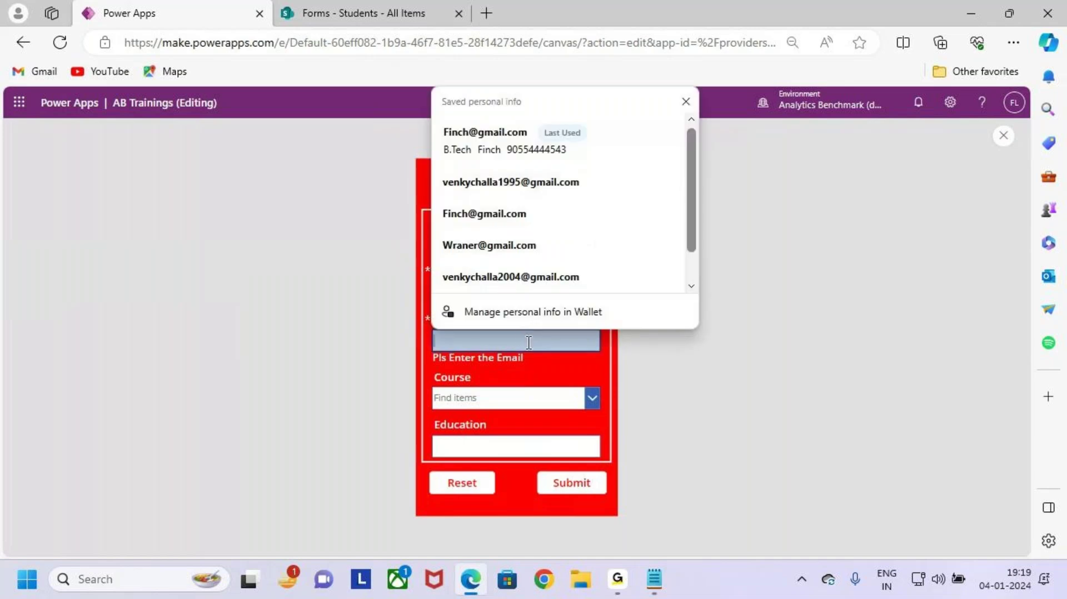
click(531, 278)
click(506, 403)
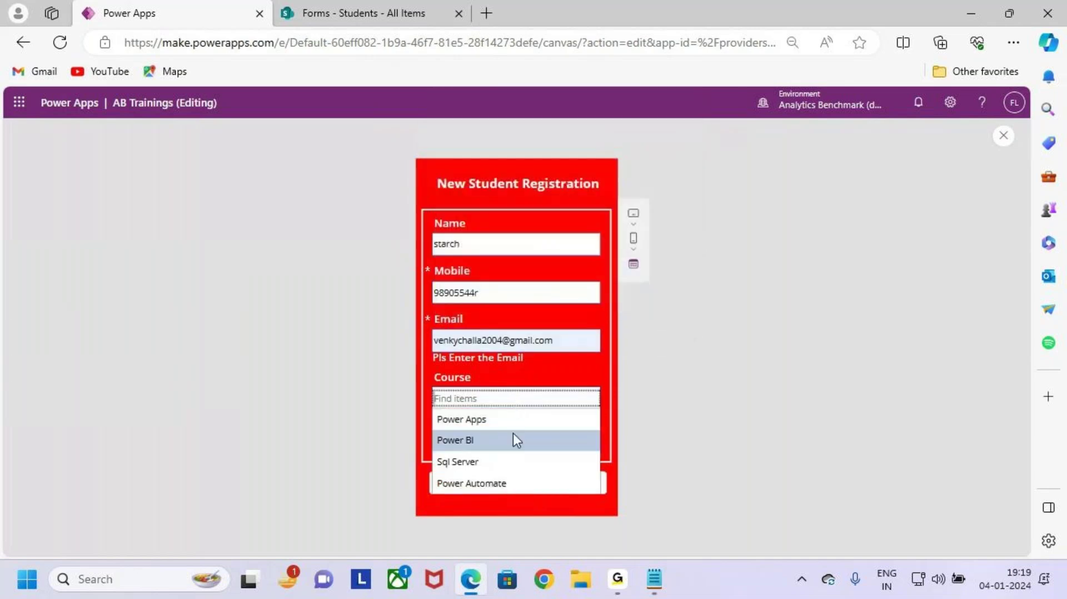
click(559, 351)
key(BackSpace)
key(BackSpace)
key(BackSpace)
key(BackSpace)
key(BackSpace)
key(BackSpace)
key(BackSpace)
key(BackSpace)
key(BackSpace)
key(BackSpace)
key(BackSpace)
key(BackSpace)
key(BackSpace)
key(BackSpace)
key(BackSpace)
key(BackSpace)
key(BackSpace)
key(BackSpace)
key(BackSpace)
key(BackSpace)
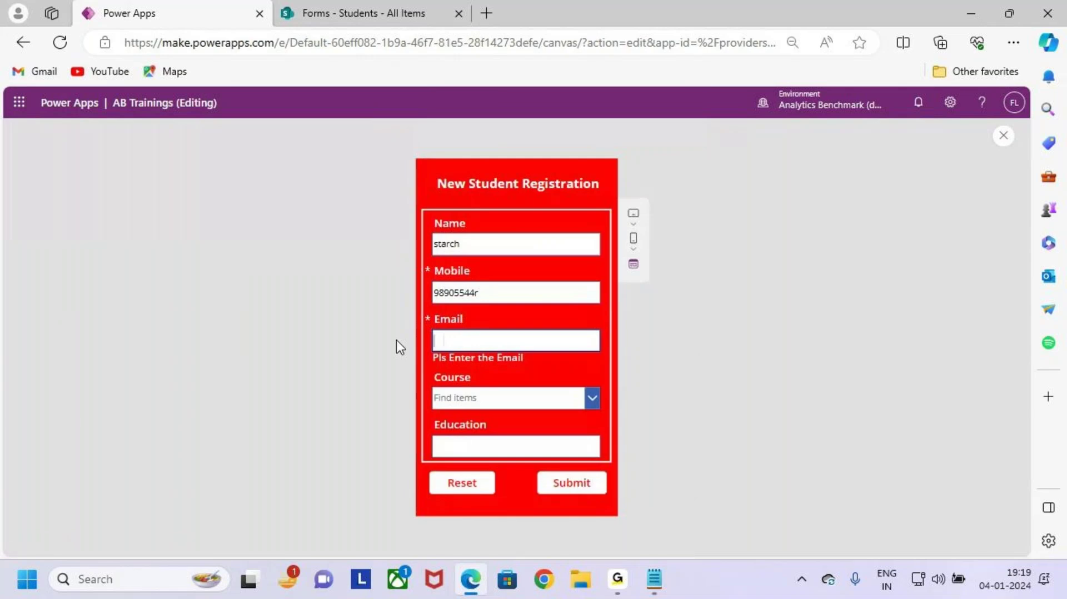
Step: Choose Power Apps as the course, enter B.Tte as education, and submit to reach the success screen
click(522, 401)
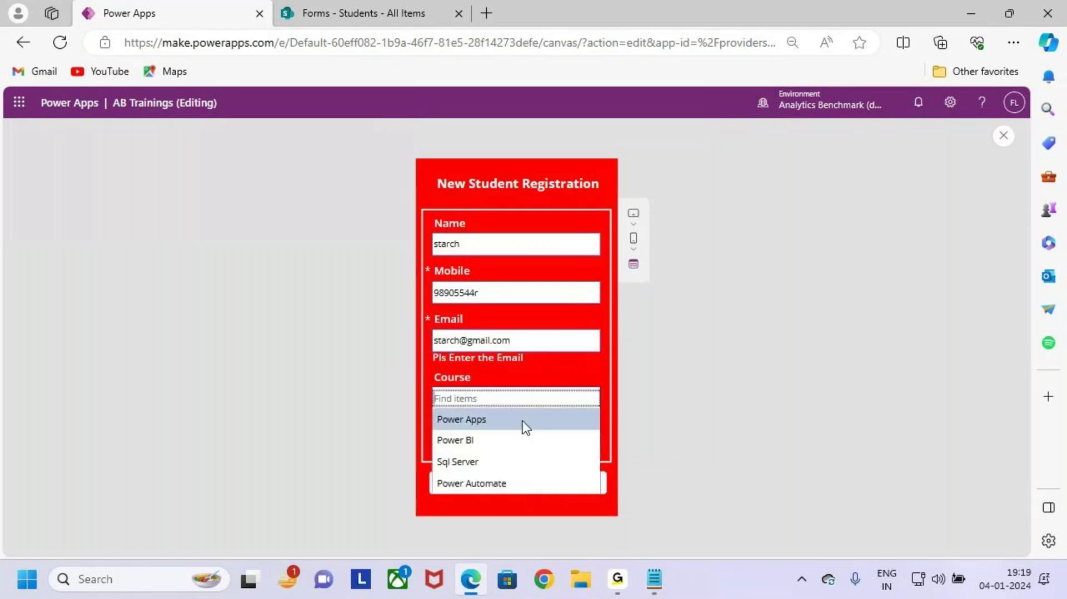
click(525, 421)
click(500, 448)
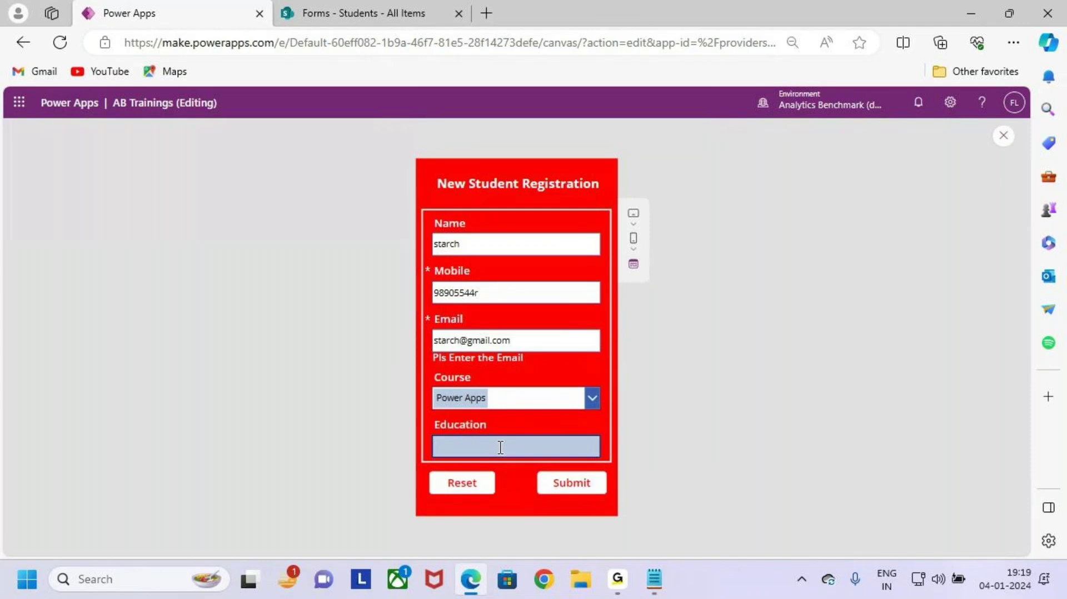
text(B.Ttech)
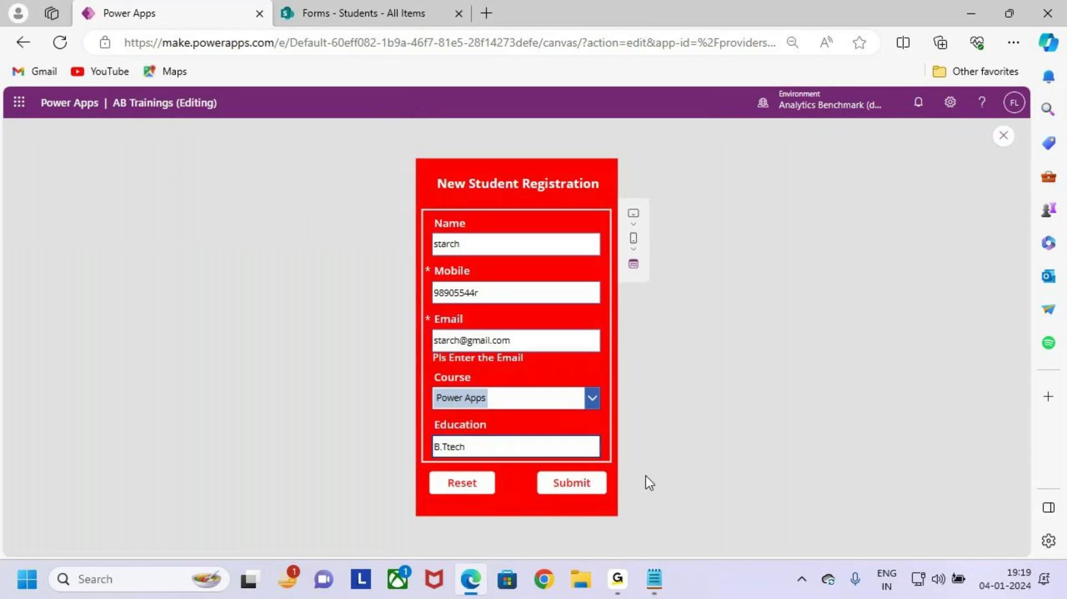
click(578, 484)
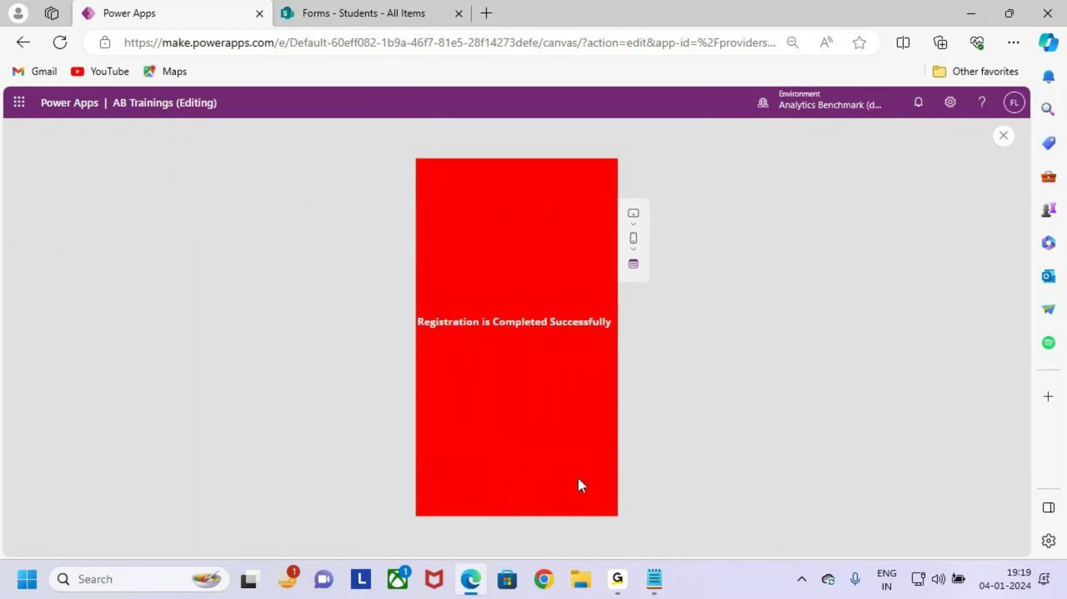
drag(409, 310, 606, 346)
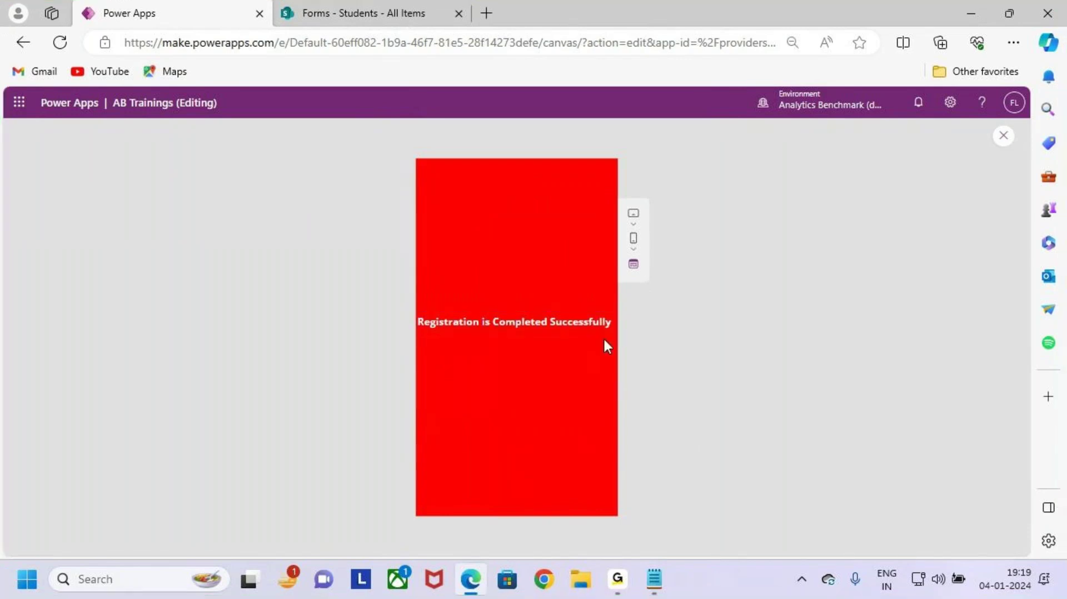
Step: Close the preview and highlight the Navigate step in the Submit button's OnSelect formula
click(1009, 136)
click(638, 385)
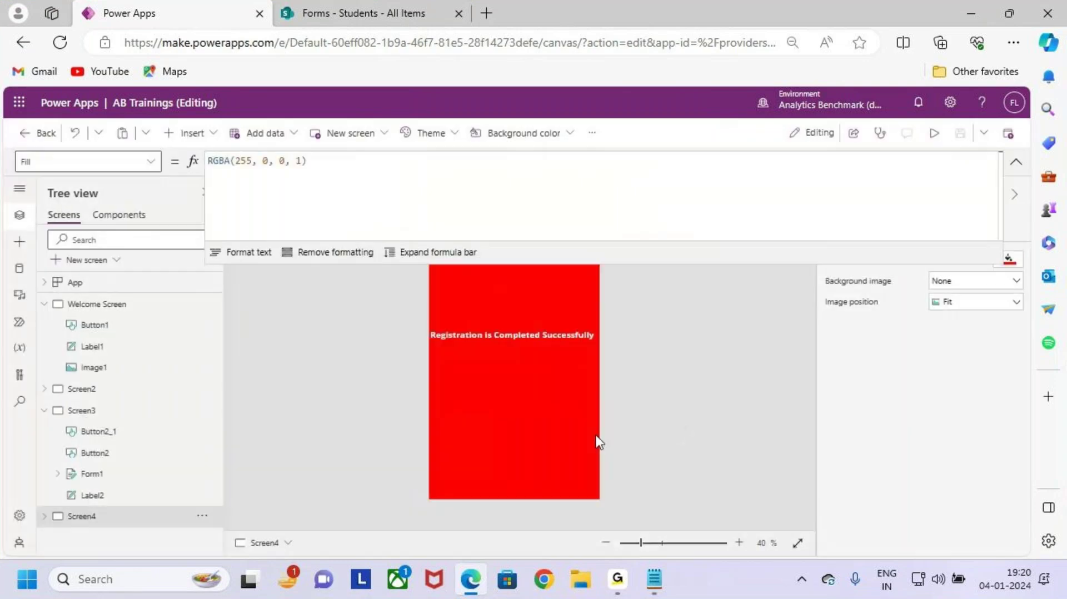
click(167, 411)
click(558, 471)
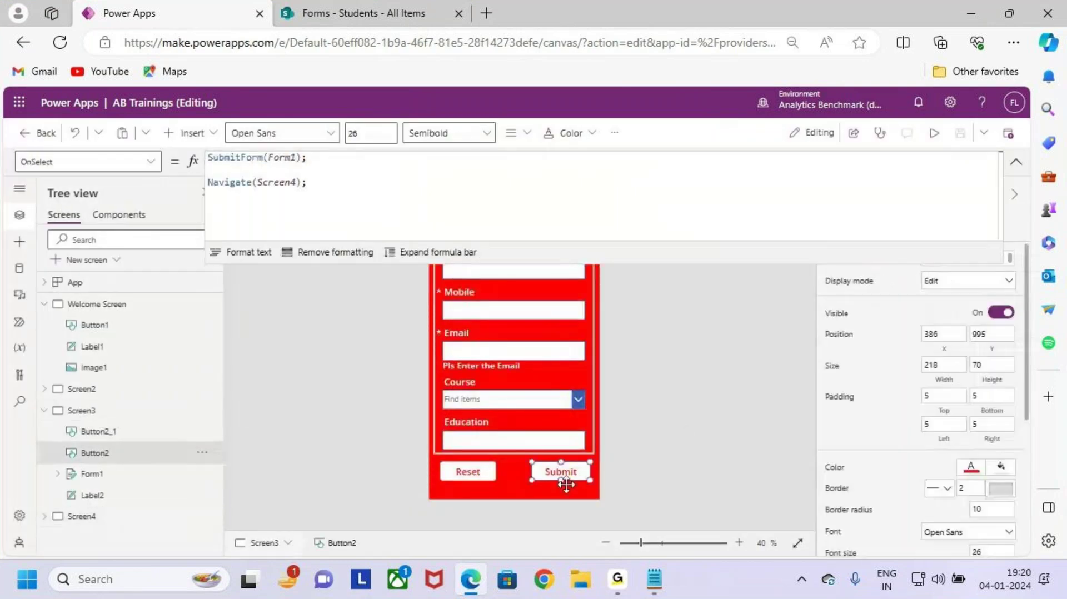
click(313, 185)
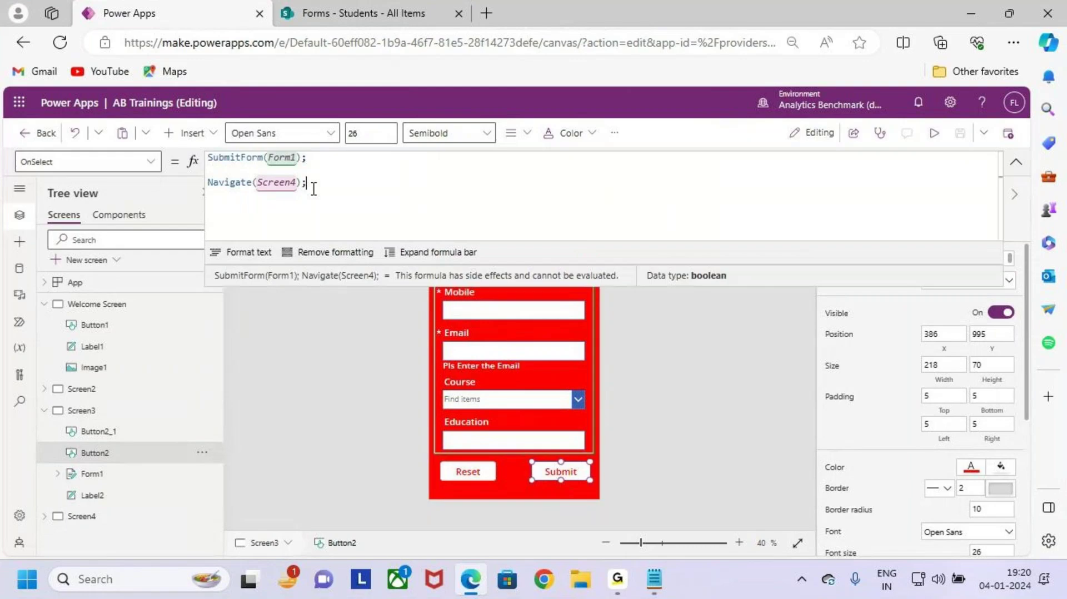
drag(314, 189, 209, 171)
Step: Reload the SharePoint Students list to show the fourth Power Apps entry, then return to Power Apps
click(379, 8)
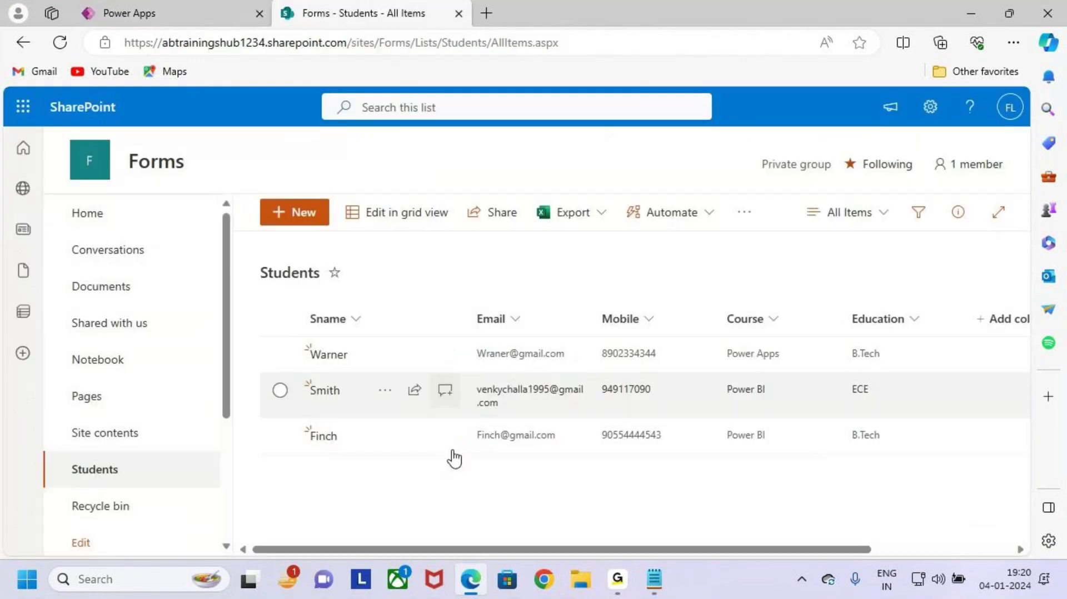
drag(846, 472, 896, 468)
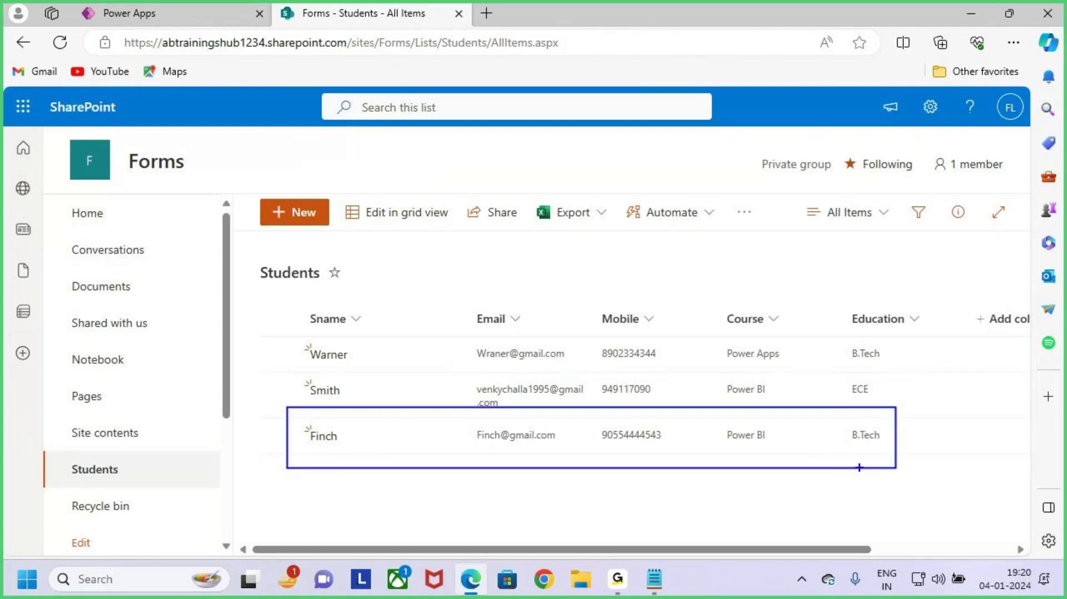
drag(812, 440, 972, 356)
key(Escape)
click(60, 42)
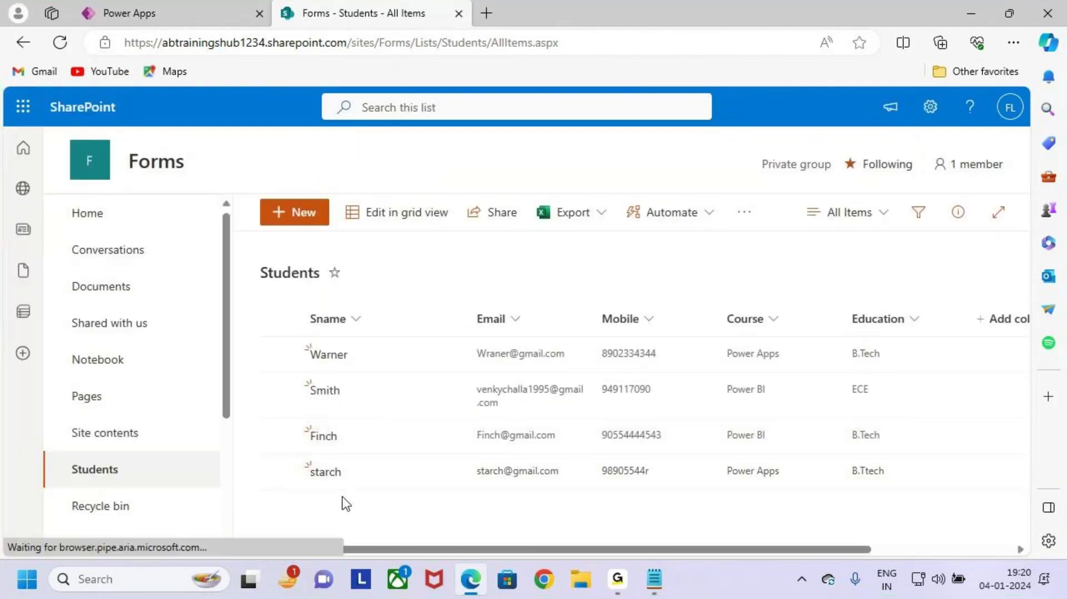
drag(298, 450, 627, 501)
key(Escape)
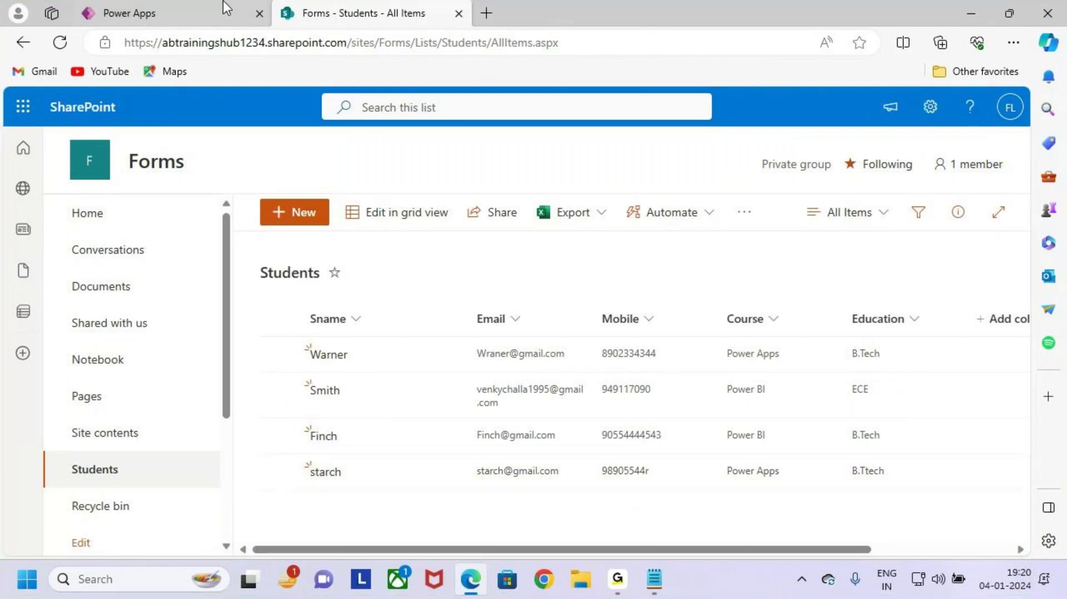
click(130, 12)
Step: Place the cursor between the SubmitForm(Form1); and Navigate(Screen4); lines, then save the app
key(ctrl+2)
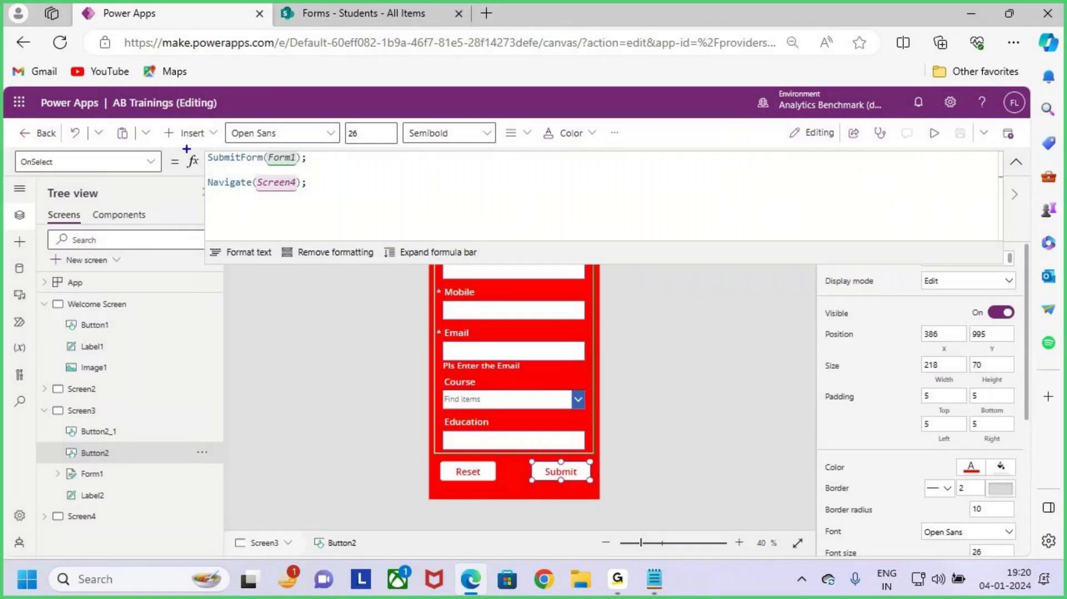
drag(190, 145, 350, 218)
mouse_move(335, 166)
mouse_down()
mouse_move(356, 185)
mouse_move(518, 14)
mouse_up()
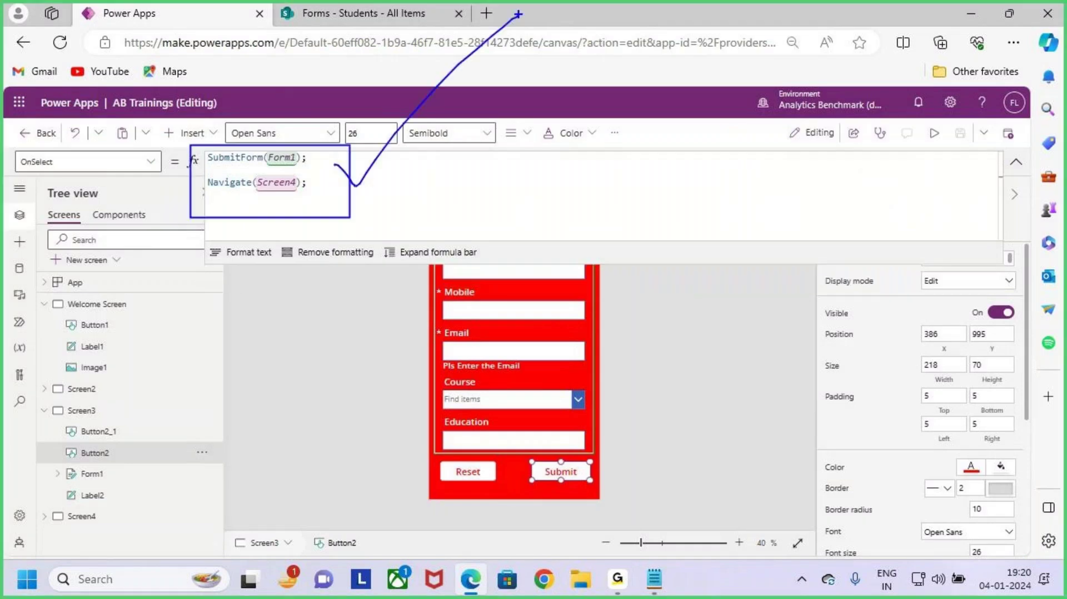
key(Escape)
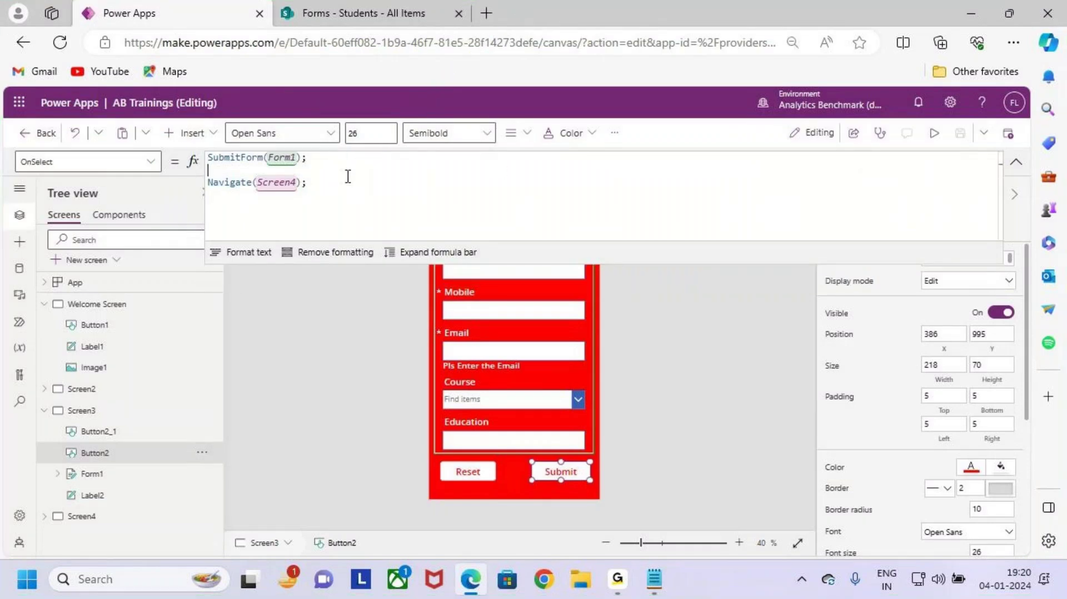
click(305, 174)
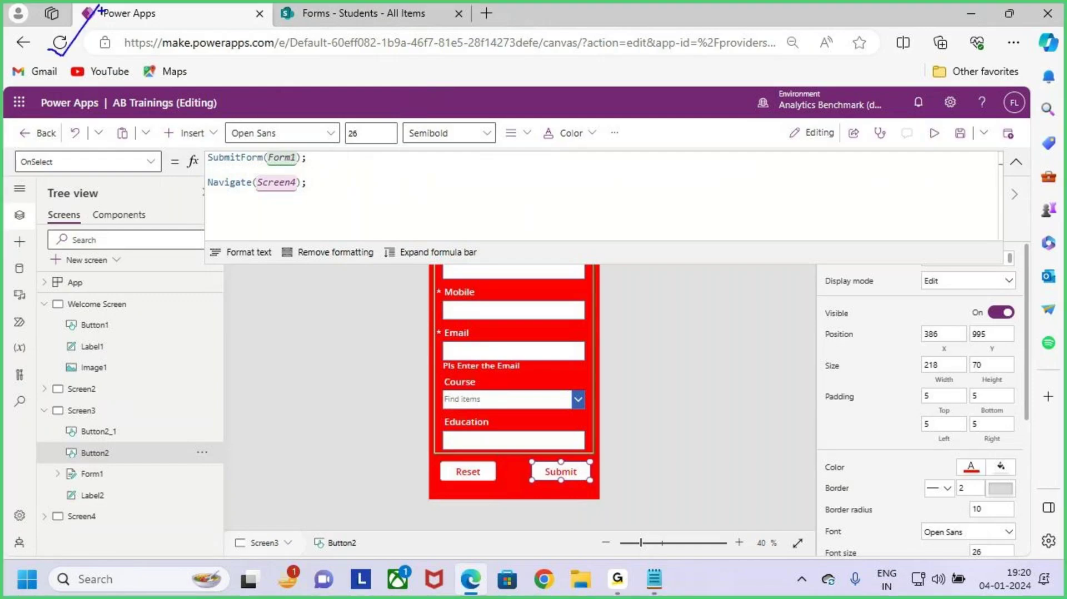
click(960, 133)
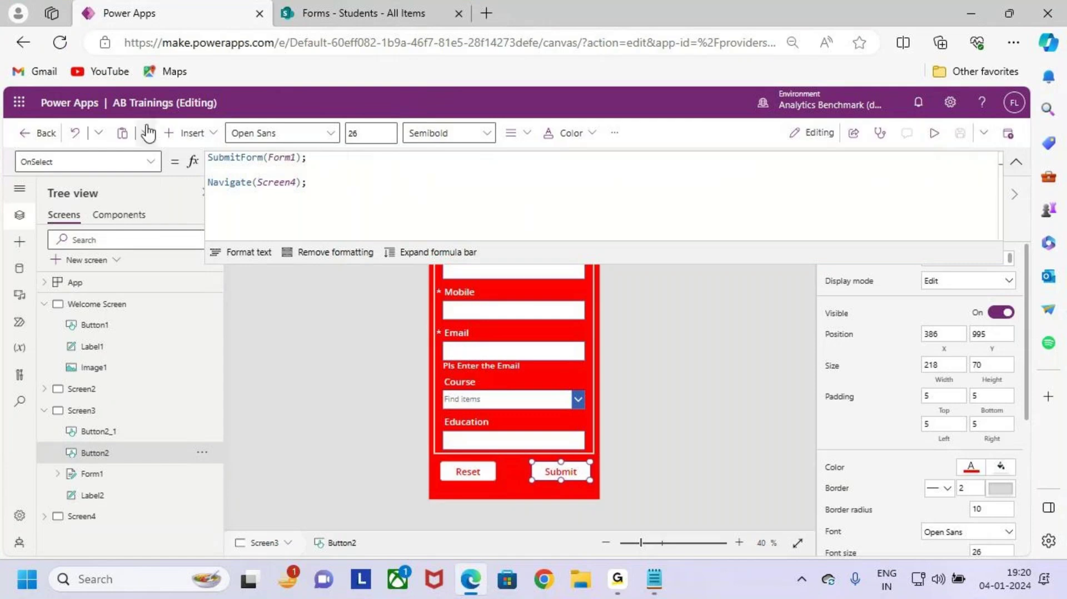
Step: Publish this version of the app, then review the Reset and Submit button formulas on Screen3
click(1008, 133)
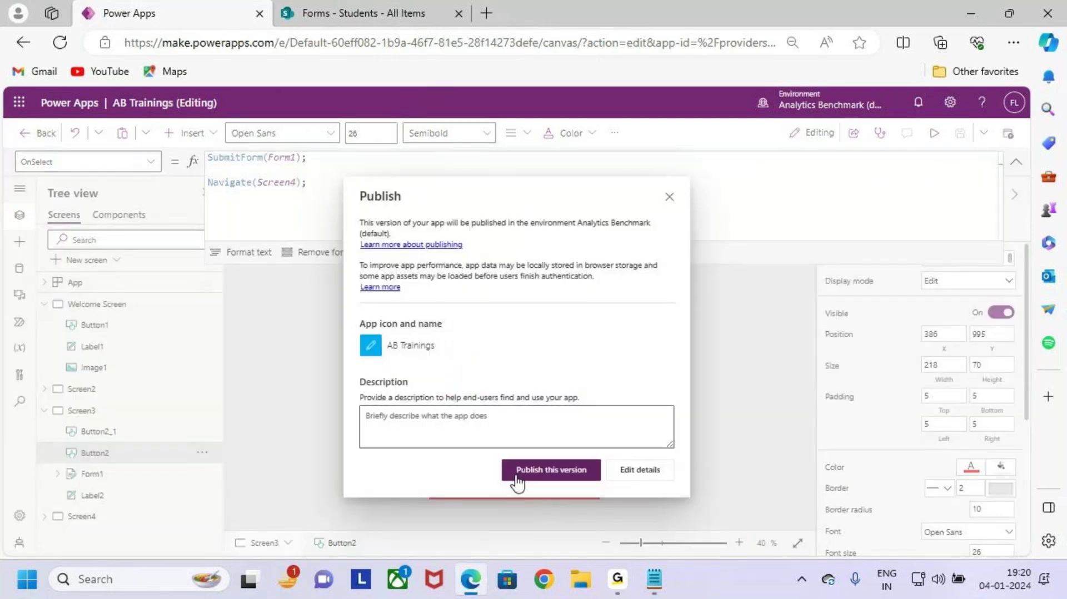
click(517, 481)
click(1016, 161)
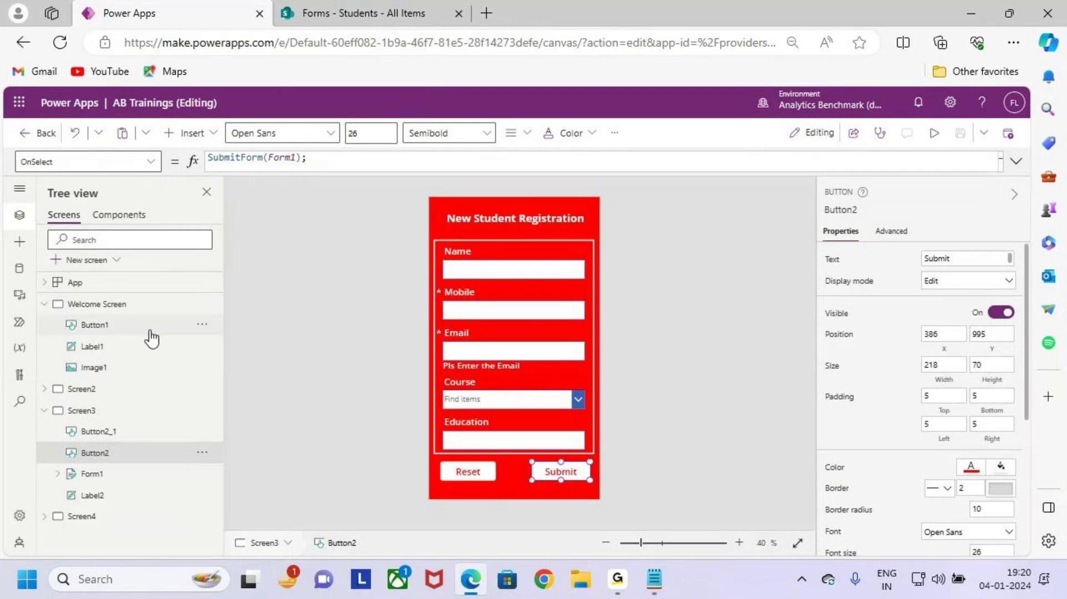
click(116, 411)
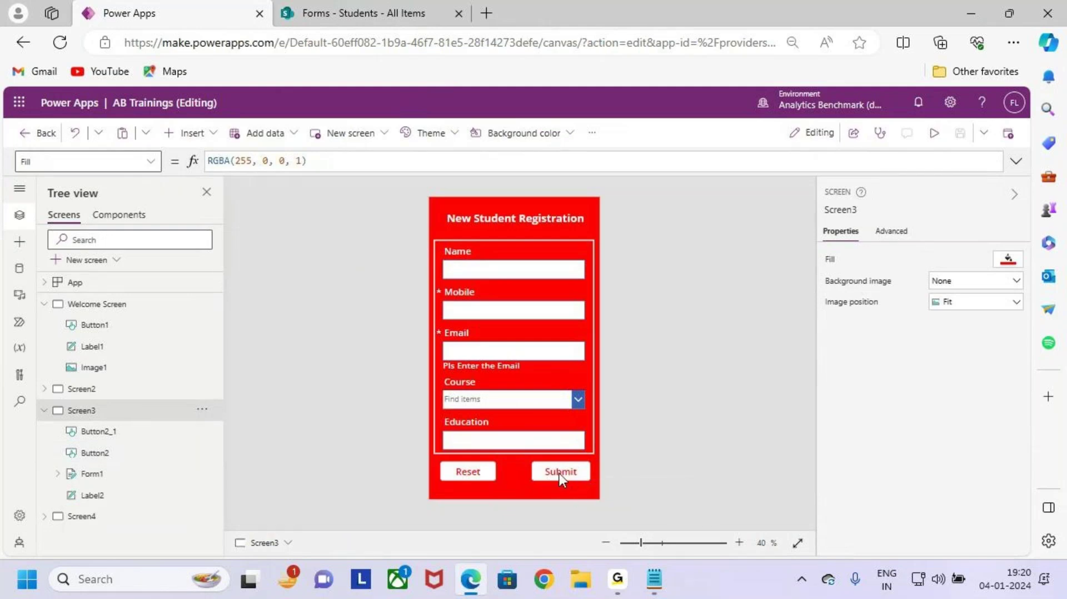
click(467, 473)
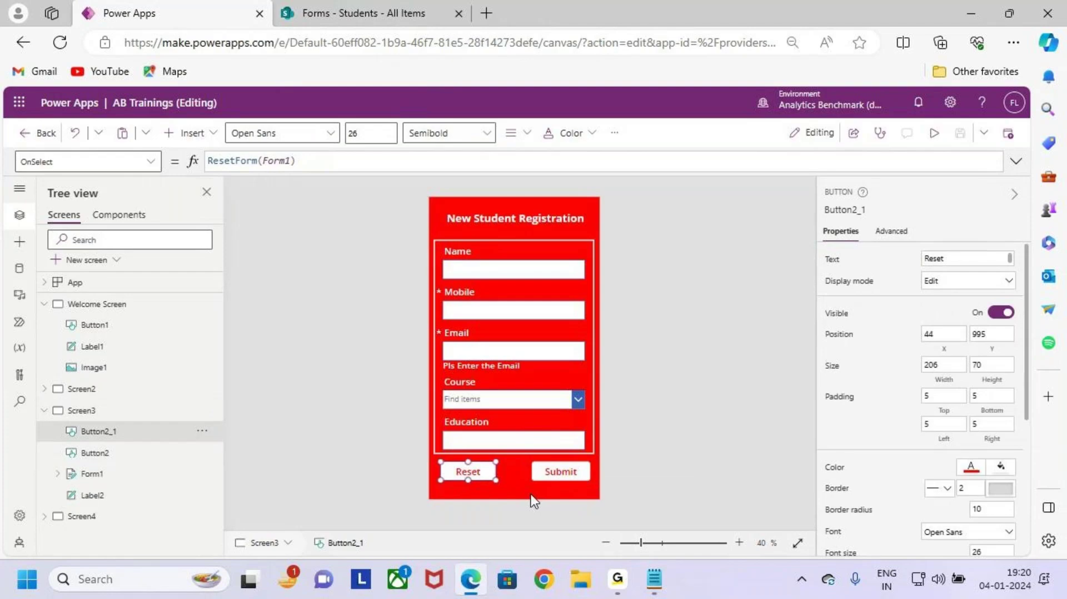
click(561, 472)
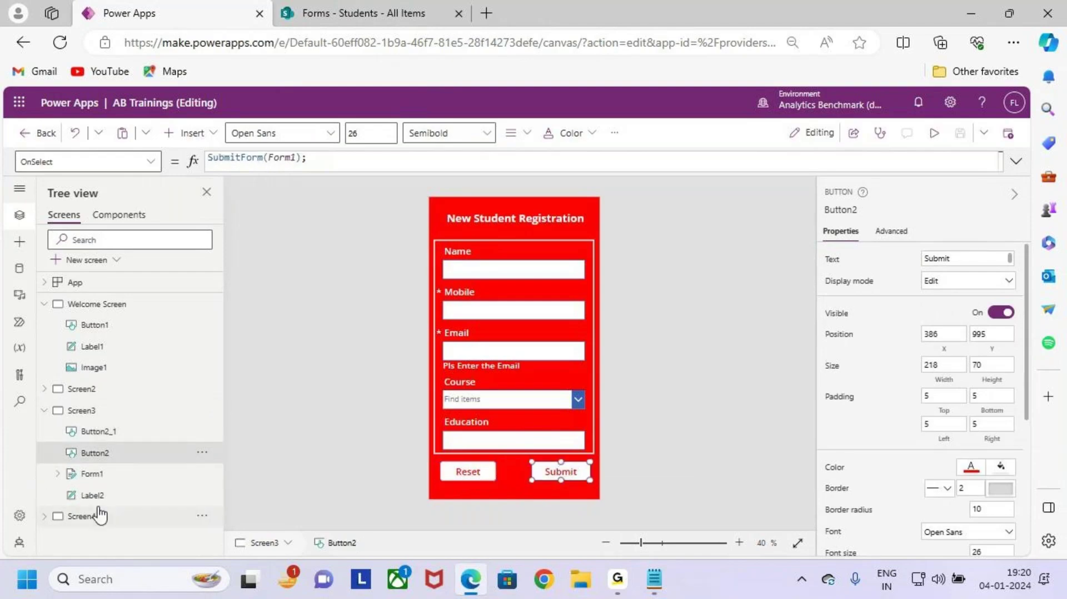
Step: Inspect Form1's data source and the Sname data card's controls, then minimize the browser to show Notepad
click(108, 474)
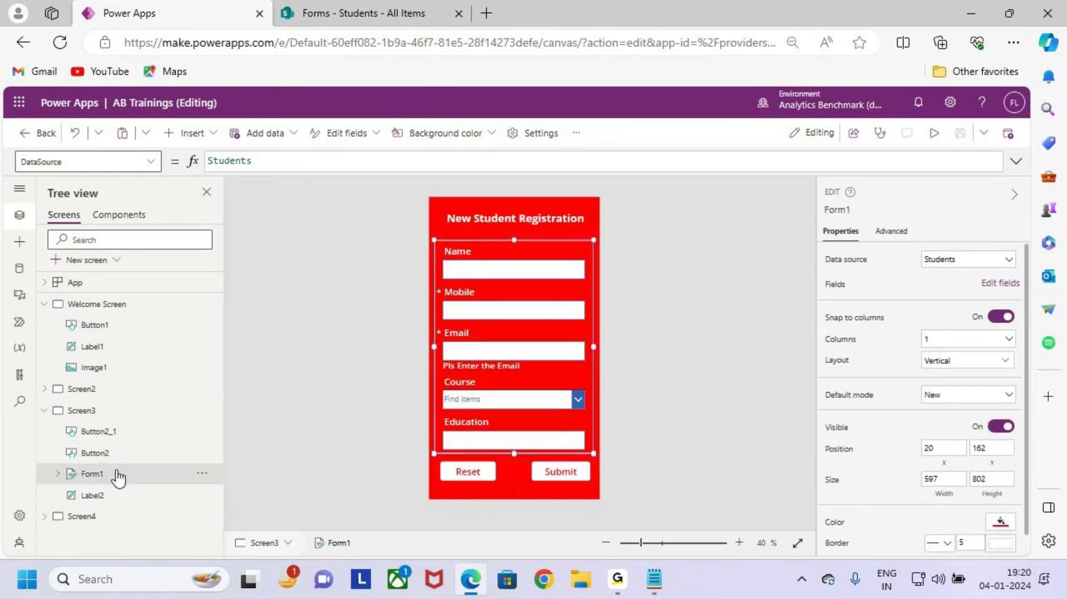
click(58, 474)
scroll(142, 484, down, 2)
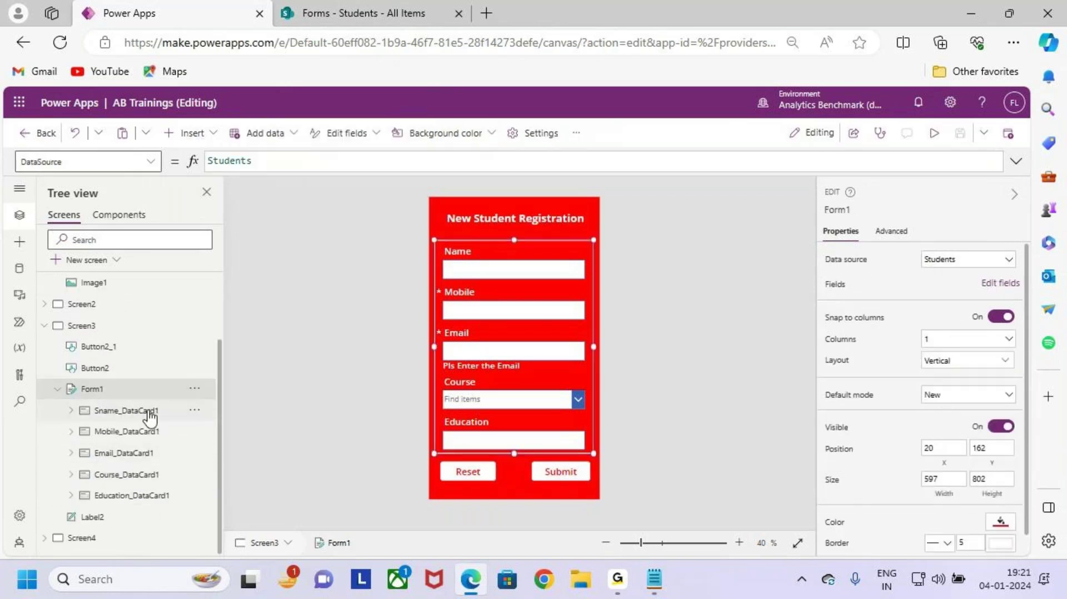
click(104, 414)
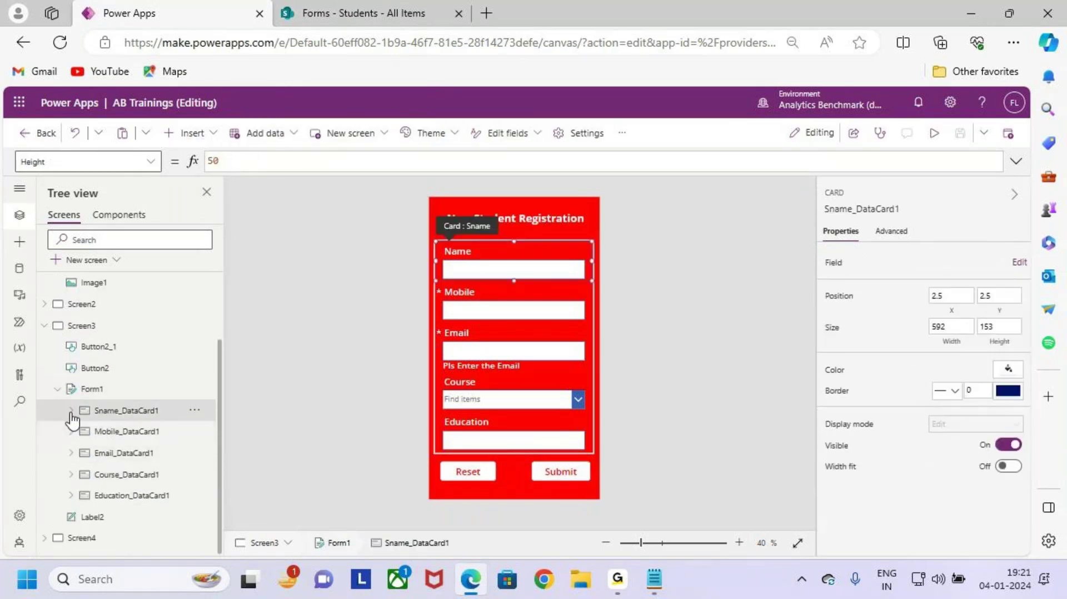
click(71, 411)
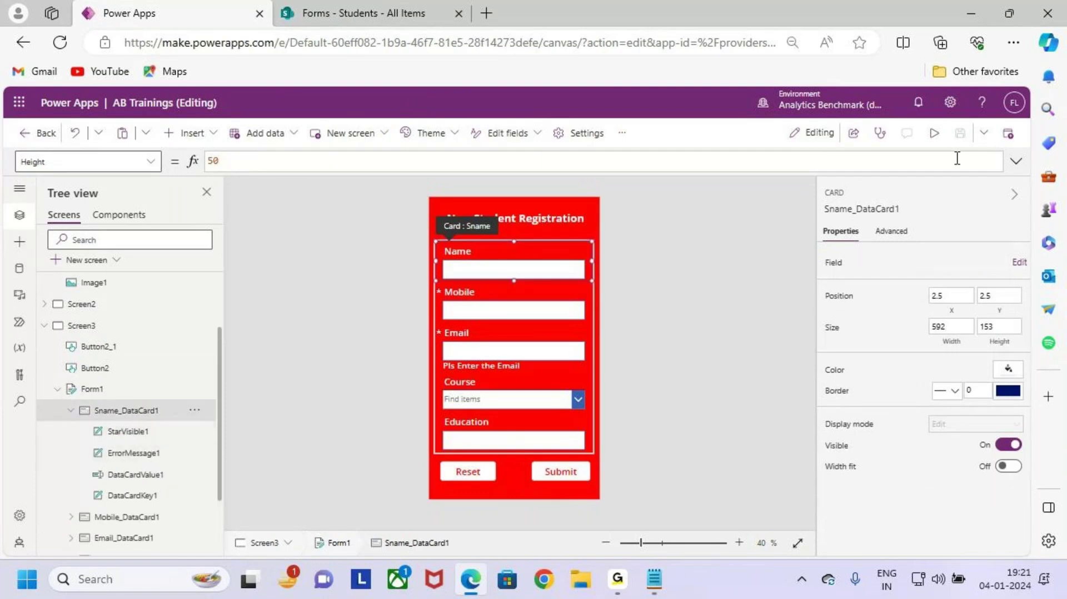
click(974, 12)
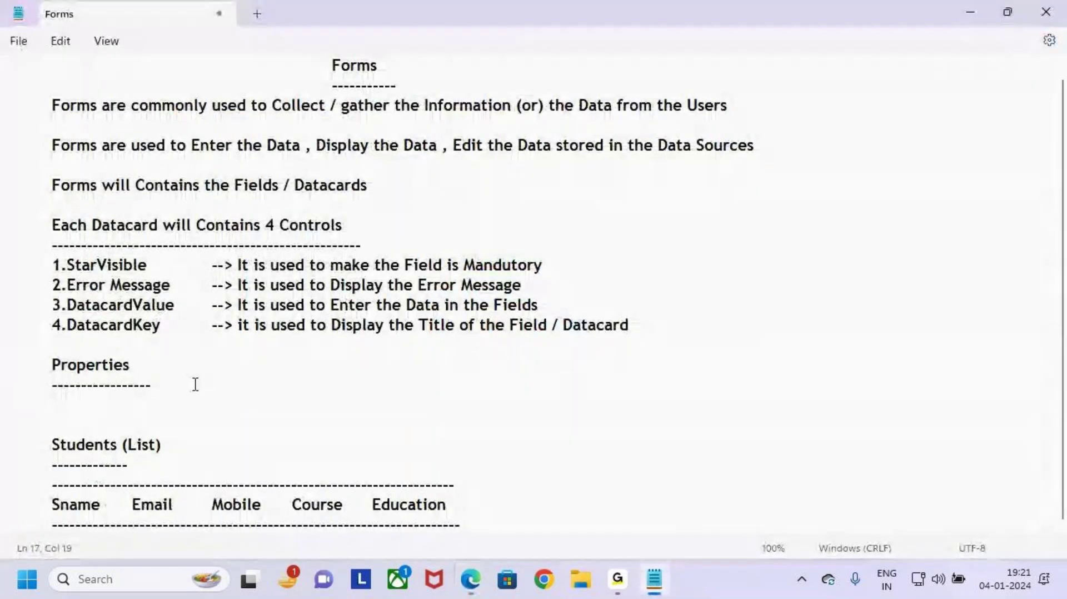
Step: Under Properties, type Form Validations, then add an indented Field Validations line above it
key(Return)
key(Return)
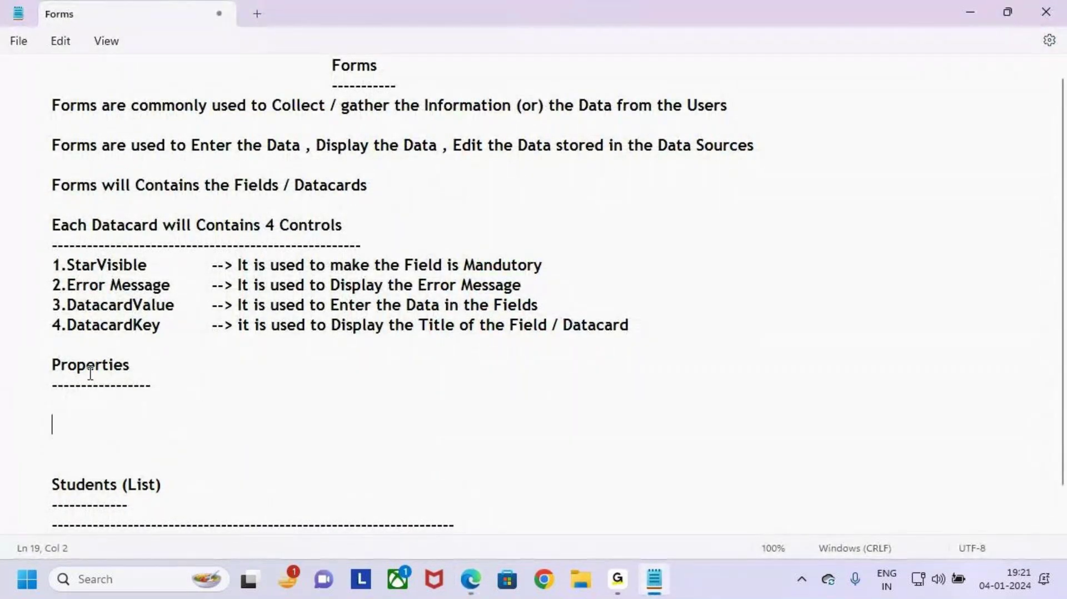
text(Form Va)
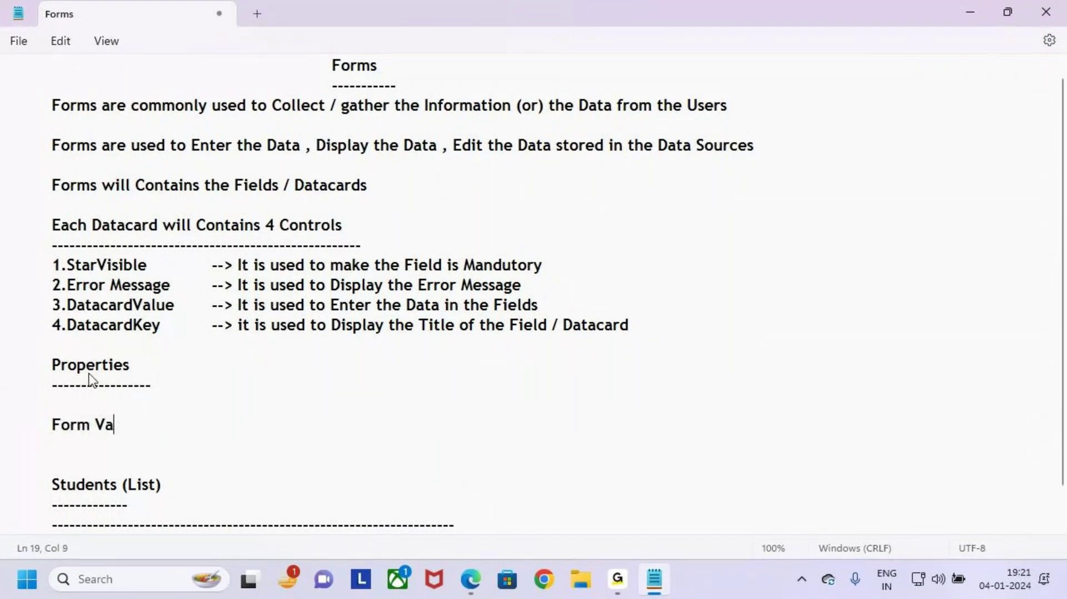
text(lidati)
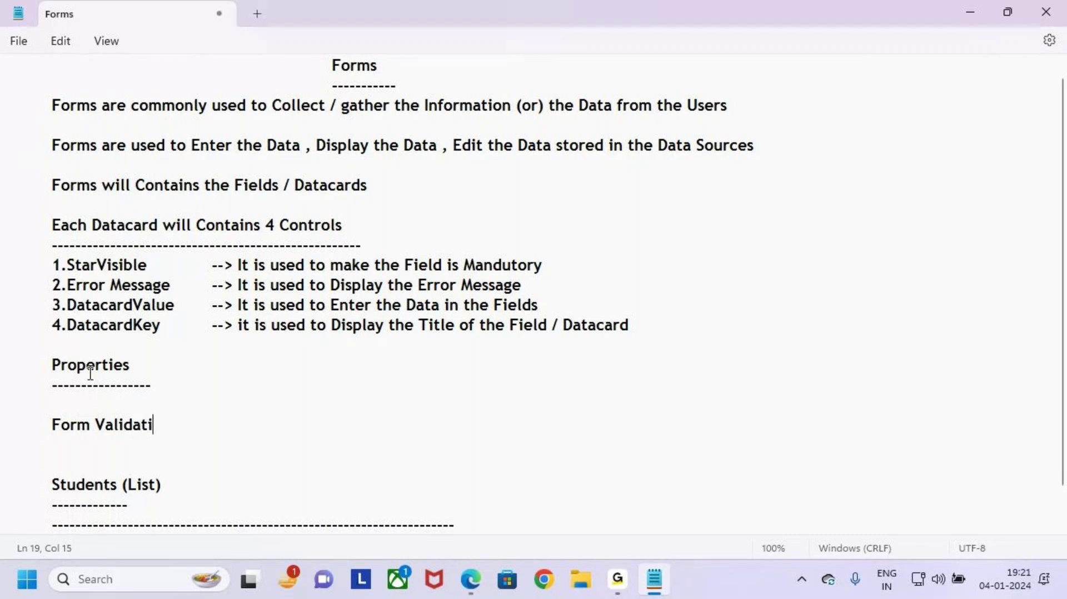
text(ons)
key(Return)
text(F)
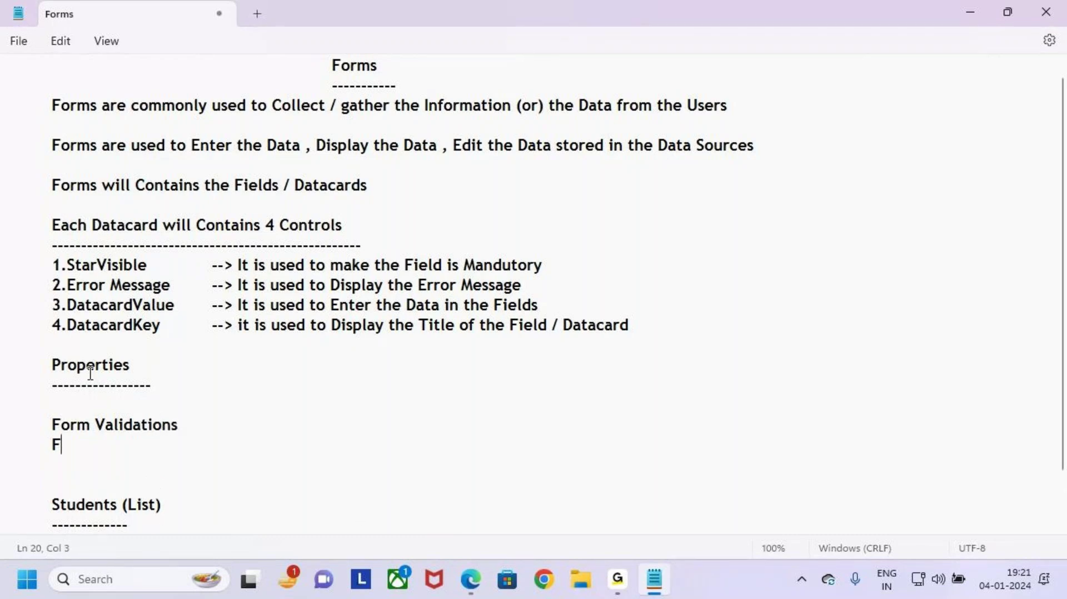
text(orm)
key(BackSpace)
key(BackSpace)
key(BackSpace)
key(BackSpace)
key(BackSpace)
key(BackSpace)
key(BackSpace)
click(90, 410)
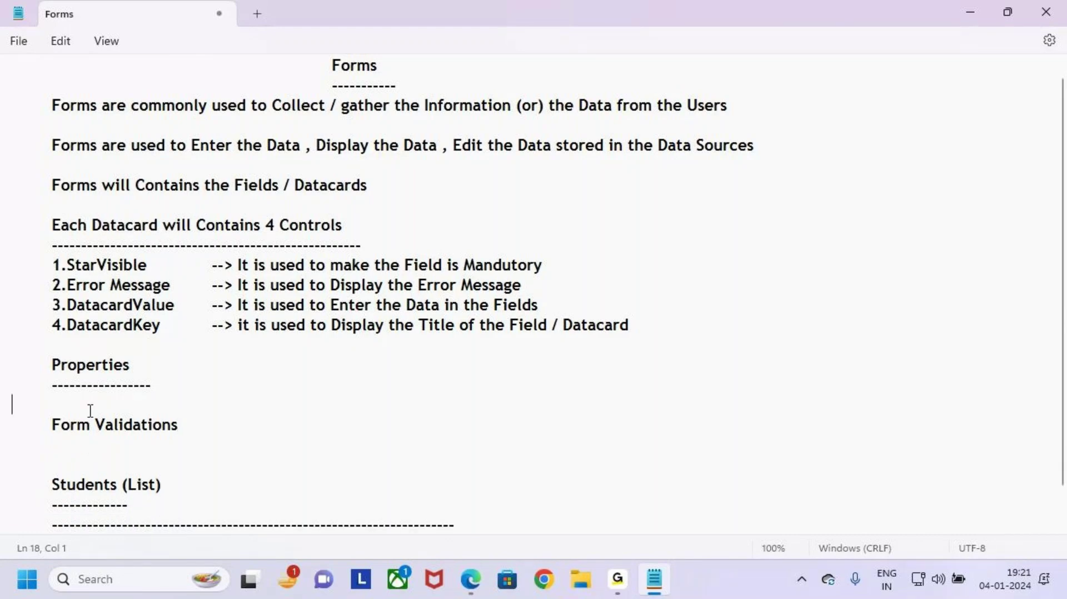
key(Return)
key(Tab)
text(Fi)
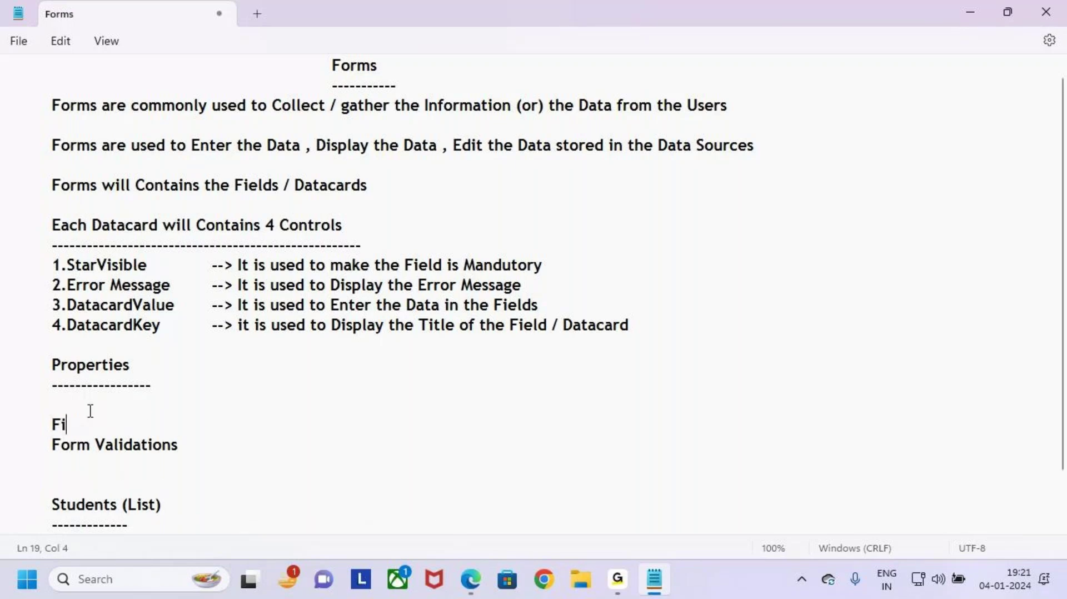
text(eld Validations)
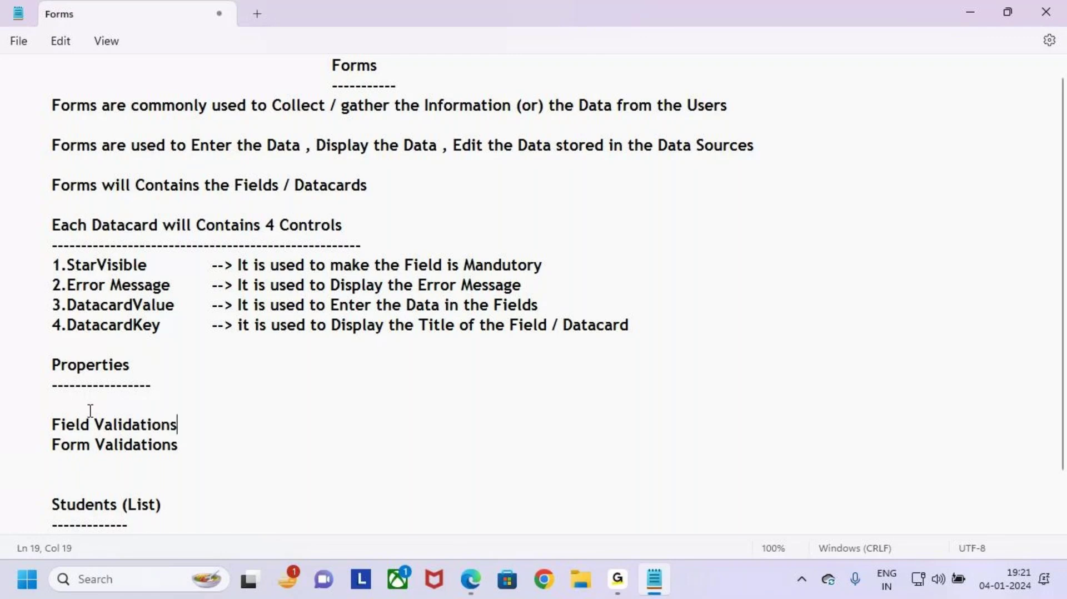
Step: Add an indented Form Design line below Form Validations, fixing the typo
click(208, 442)
key(Return)
key(Tab)
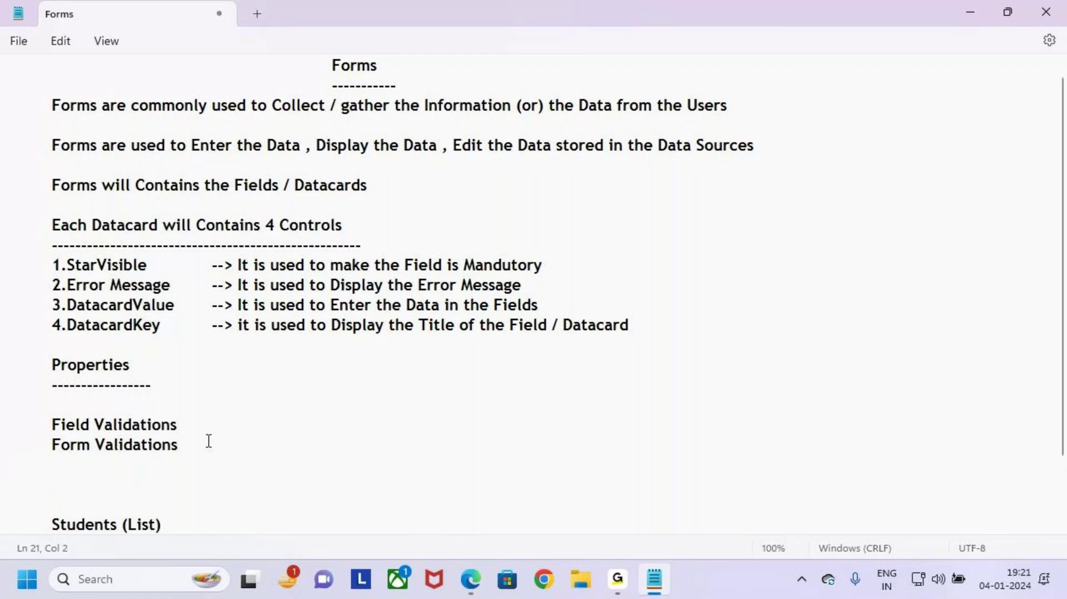
text(Form Desigb)
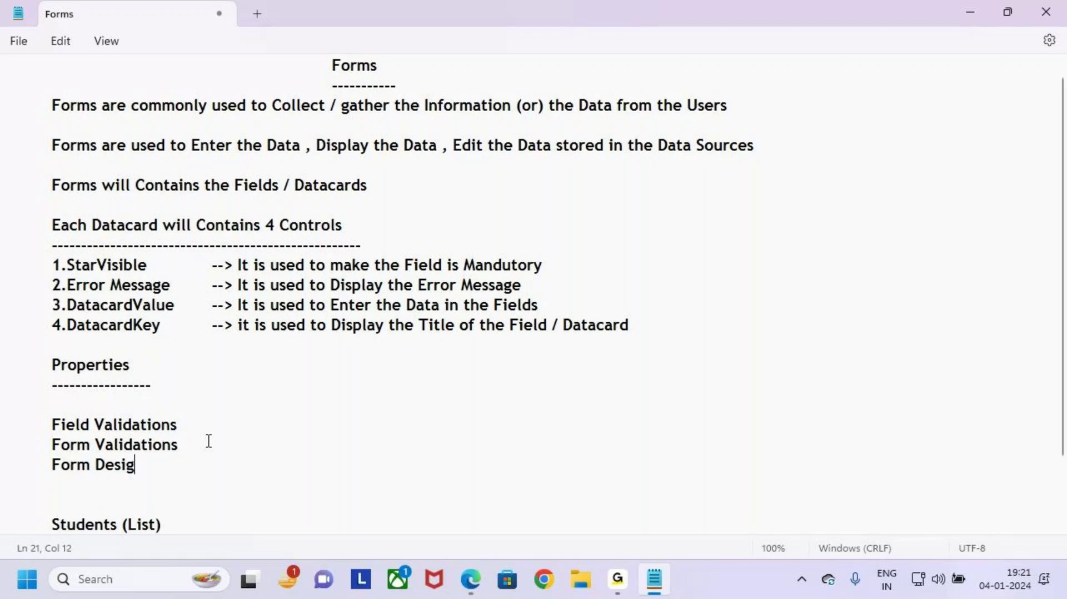
key(BackSpace)
key(BackSpace)
key(BackSpace)
key(BackSpace)
text(sign)
Step: Highlight the three property lines and box them with an arrow using the pen overlay
drag(147, 465, 2, 411)
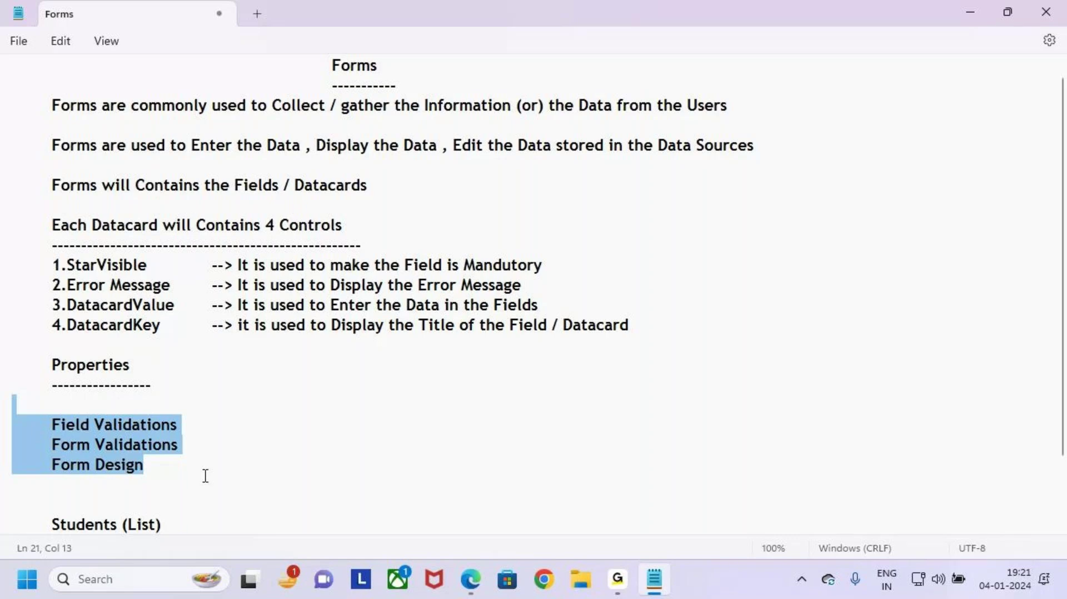
drag(165, 478, 32, 413)
click(167, 468)
key(ctrl+2)
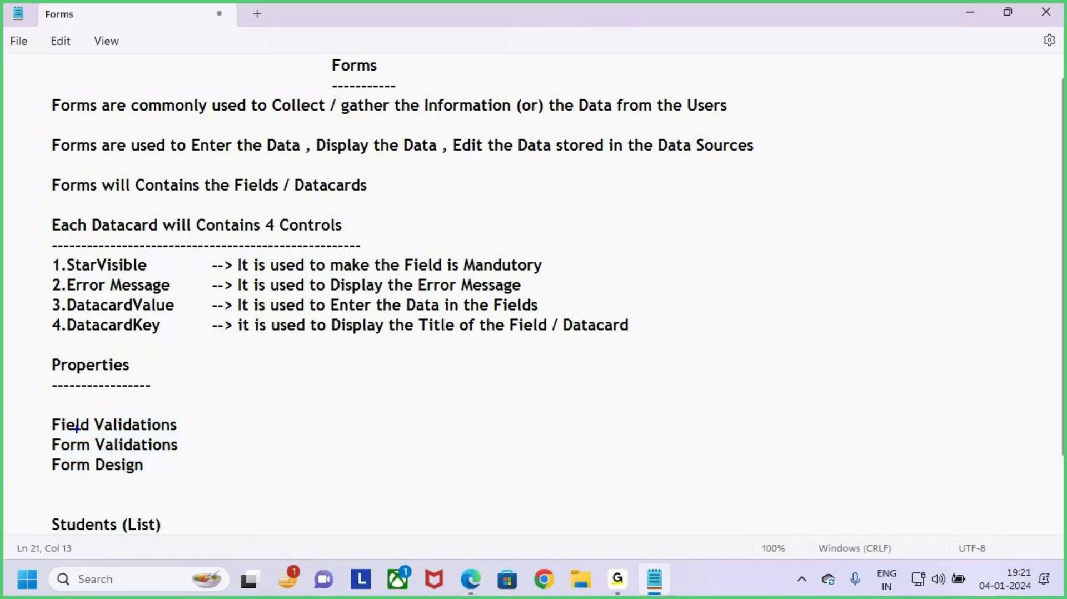
drag(38, 409, 210, 485)
drag(209, 485, 228, 483)
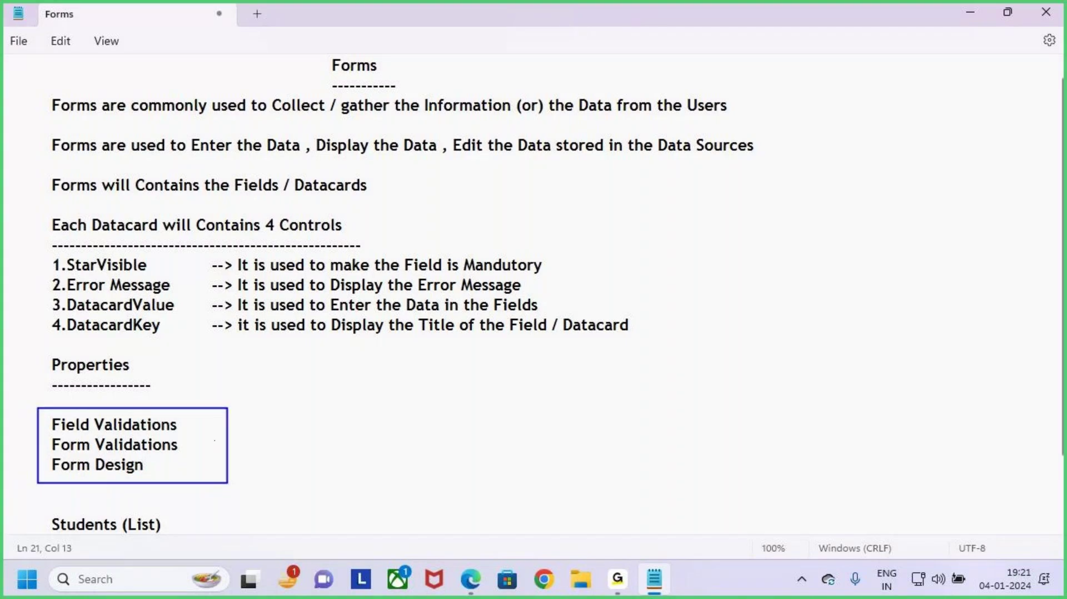
drag(215, 440, 276, 449)
drag(264, 432, 264, 487)
Step: Type indented Operators and Functions lines below Form Design, correcting the Operators typo
key(Escape)
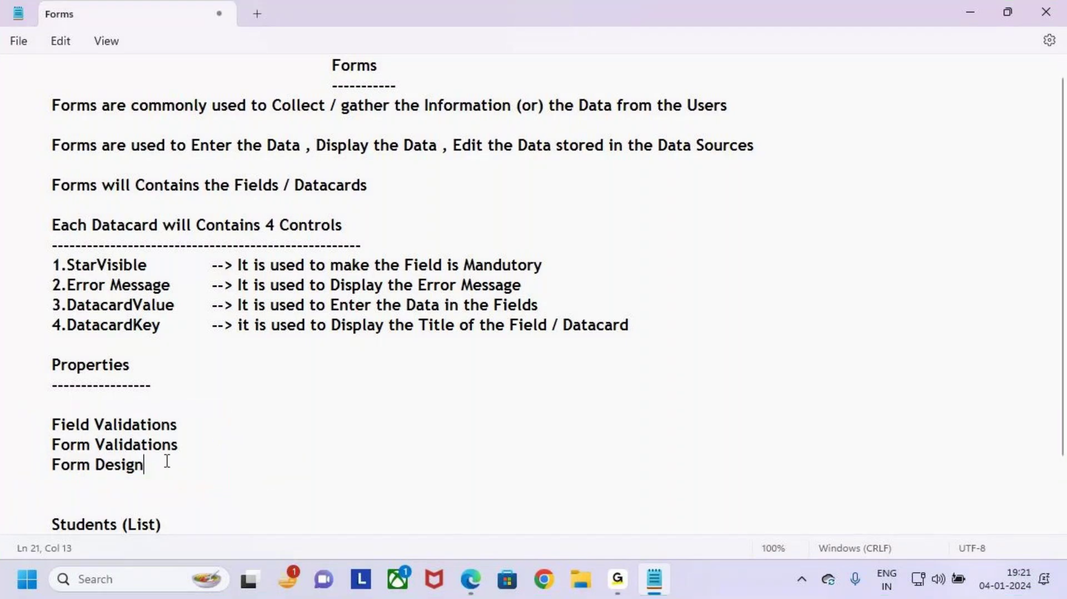
key(Return)
key(Return)
key(Tab)
text(O)
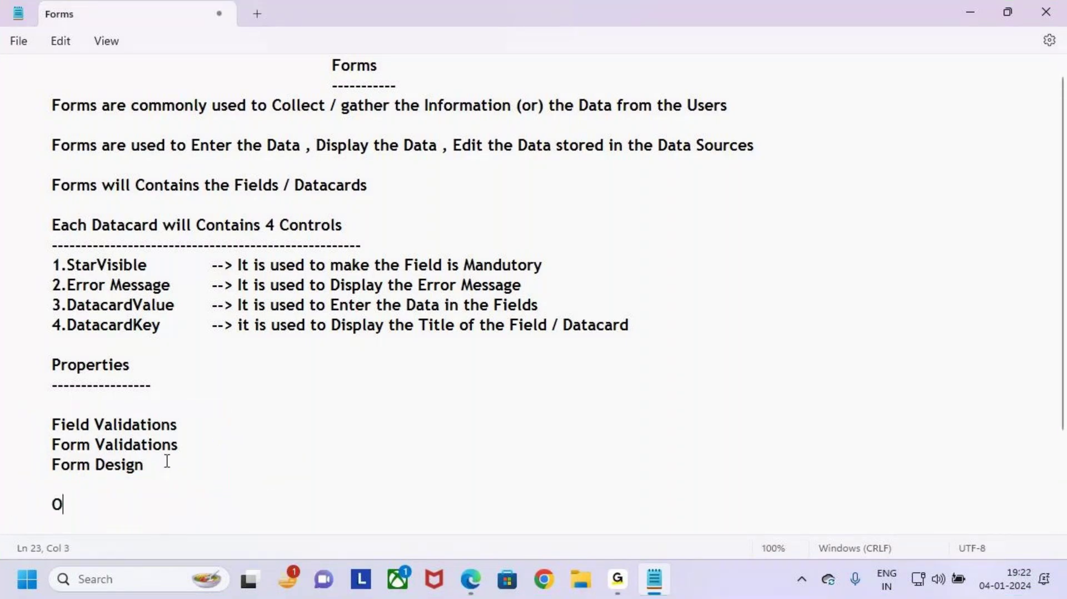
text(peratores)
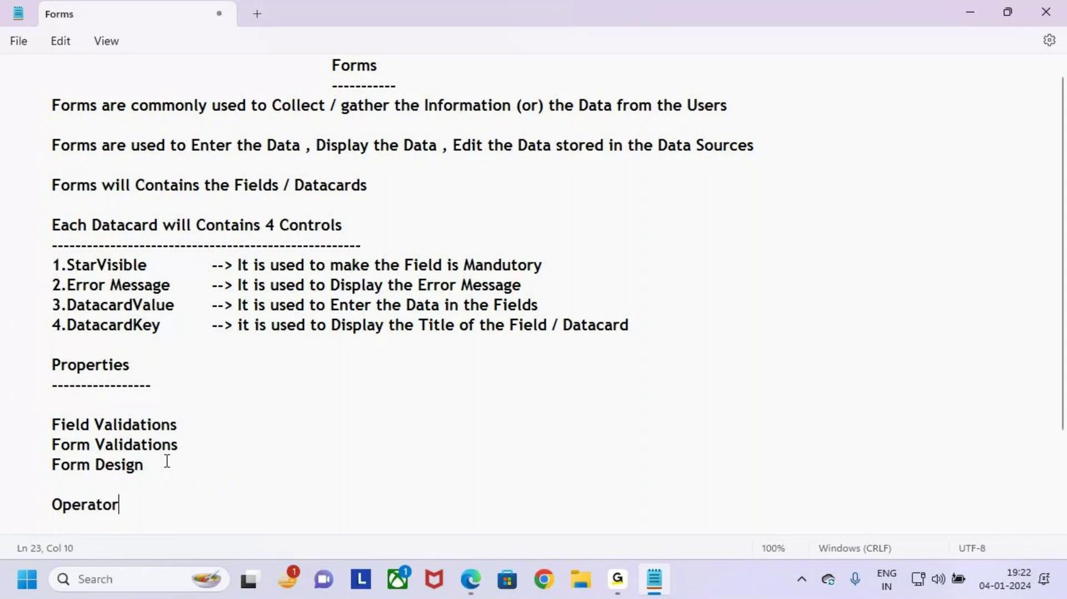
key(BackSpace)
key(BackSpace)
key(BackSpace)
key(BackSpace)
key(BackSpace)
text(tors)
key(Return)
key(Tab)
text(Functio)
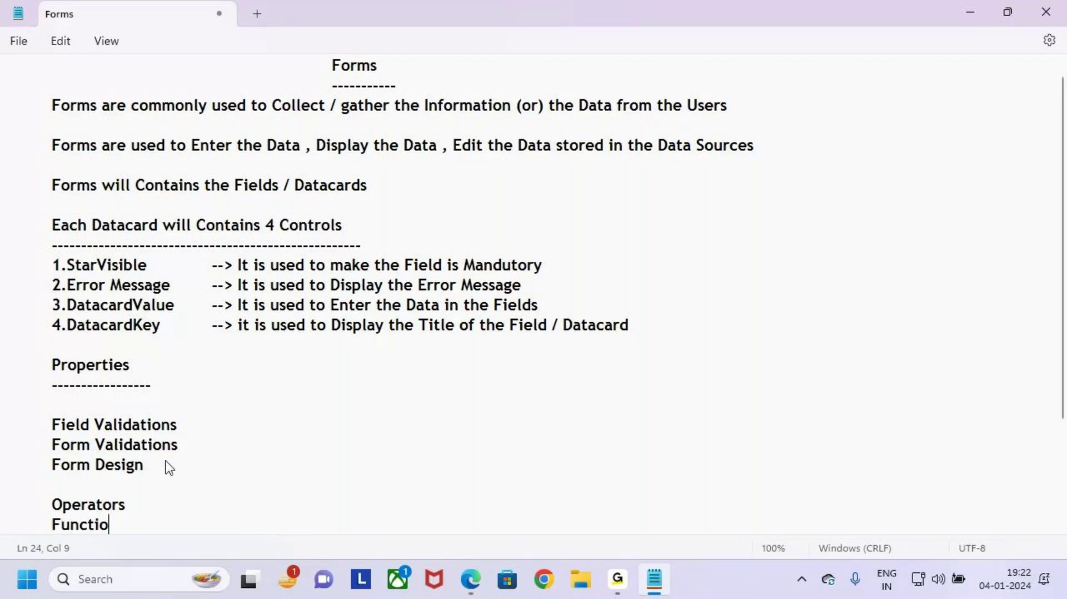
text(ns)
Step: Annotate the Operators/Functions and validation lists with pen boxes, an arrow and a check mark
scroll(167, 462, down, 3)
drag(125, 384, 3, 367)
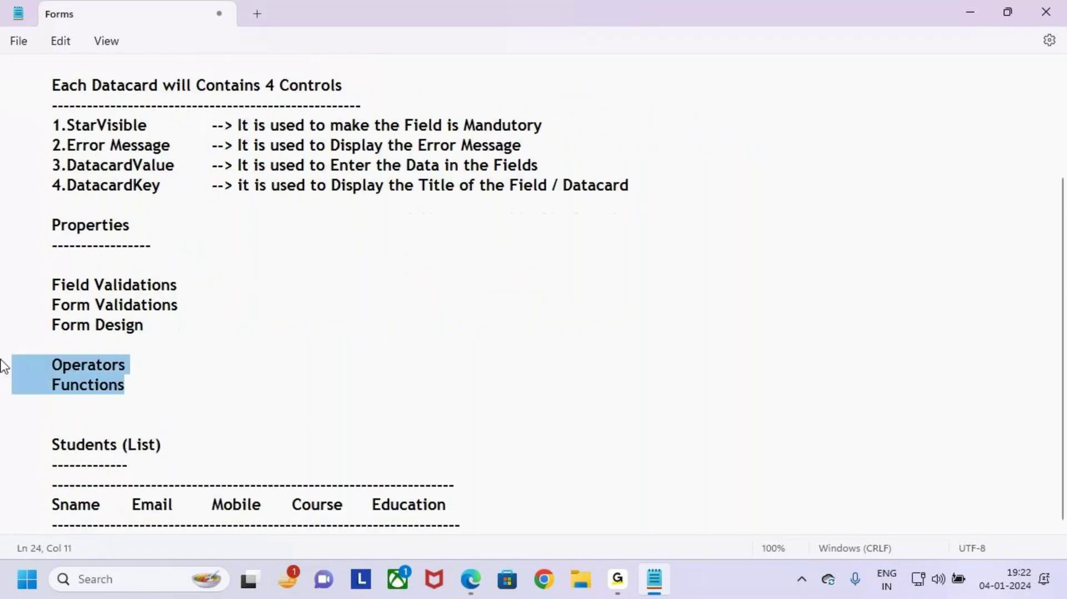
key(ctrl+2)
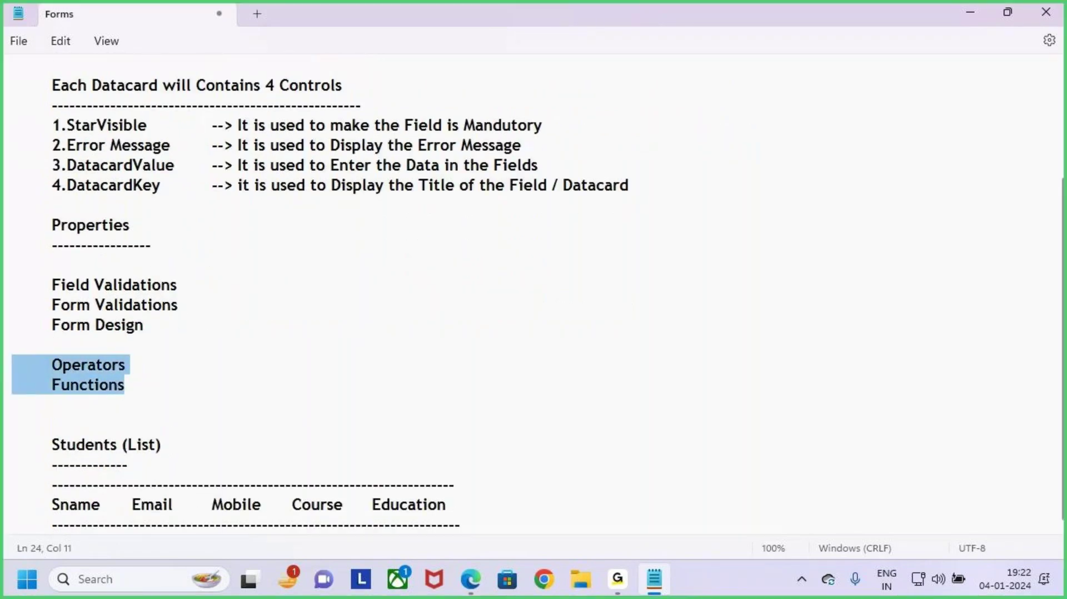
mouse_move(157, 348)
mouse_down()
mouse_move(133, 365)
mouse_move(137, 382)
mouse_up()
drag(32, 350, 164, 399)
drag(36, 273, 205, 345)
drag(190, 306, 229, 264)
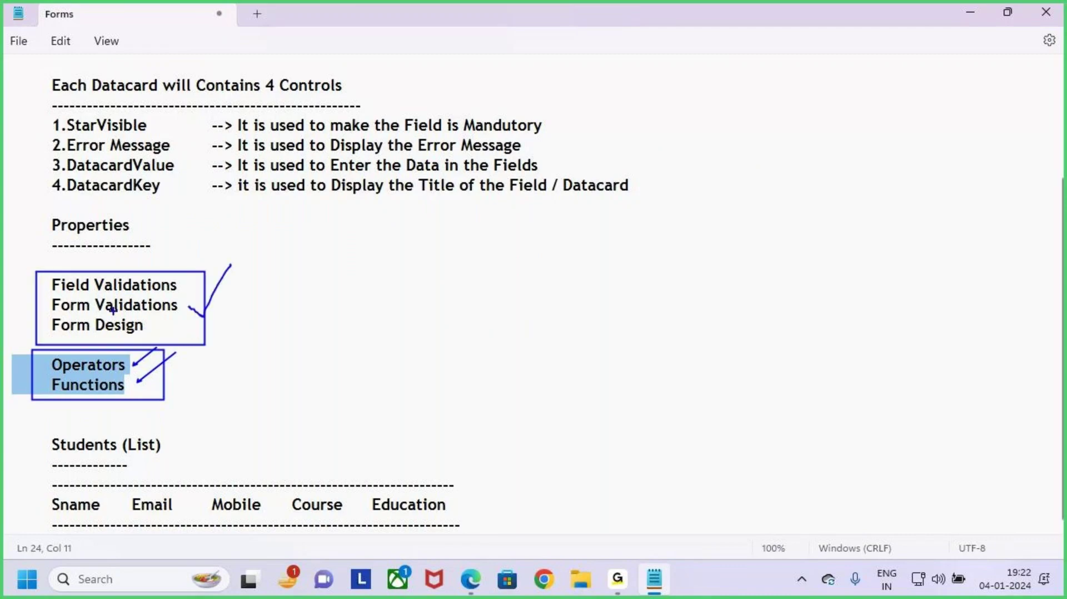
key(Escape)
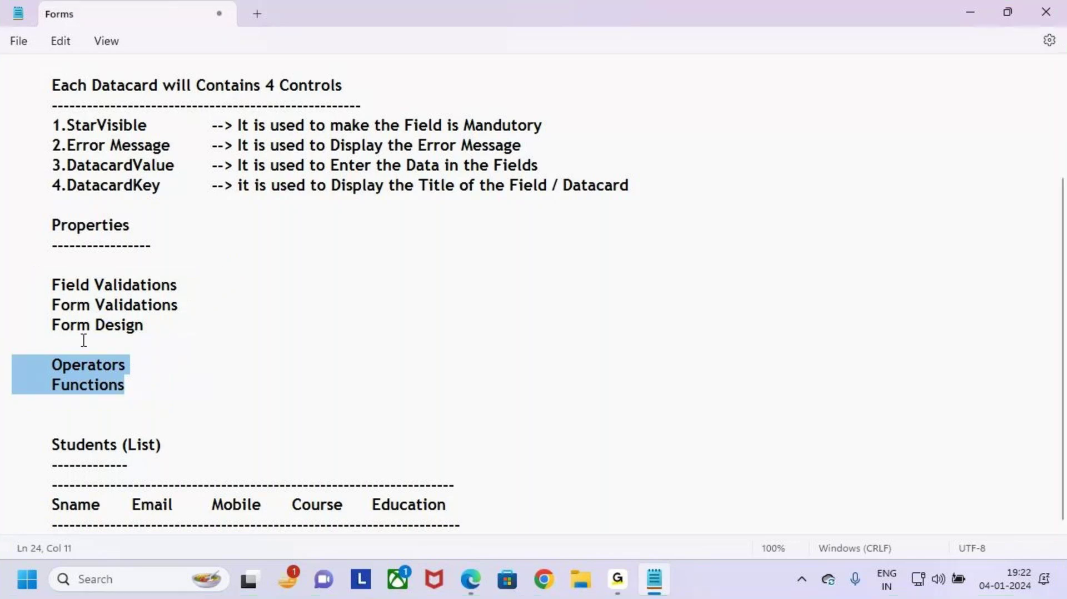
click(174, 380)
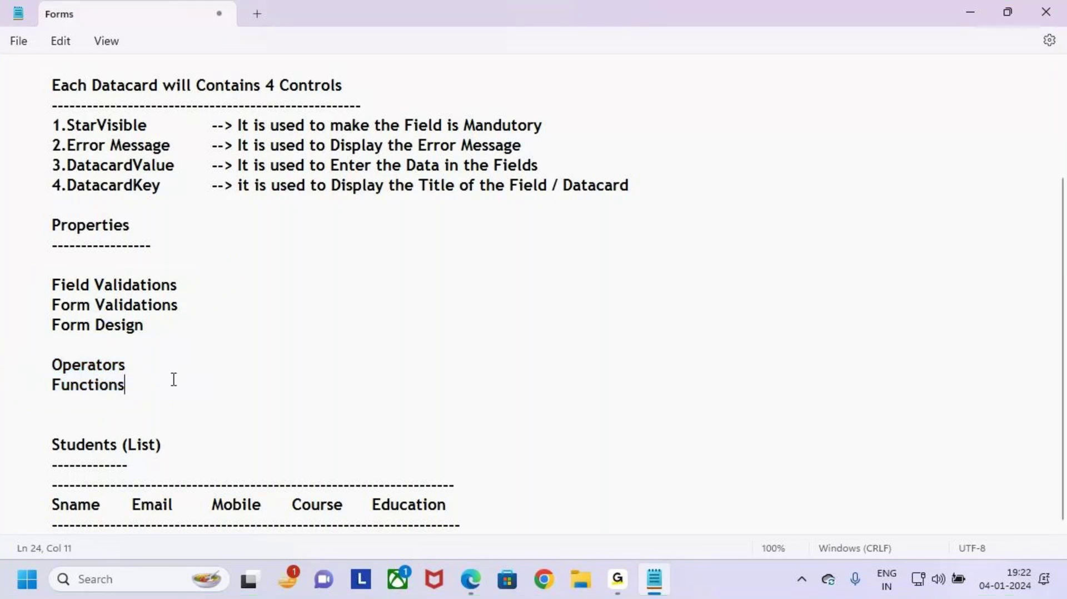